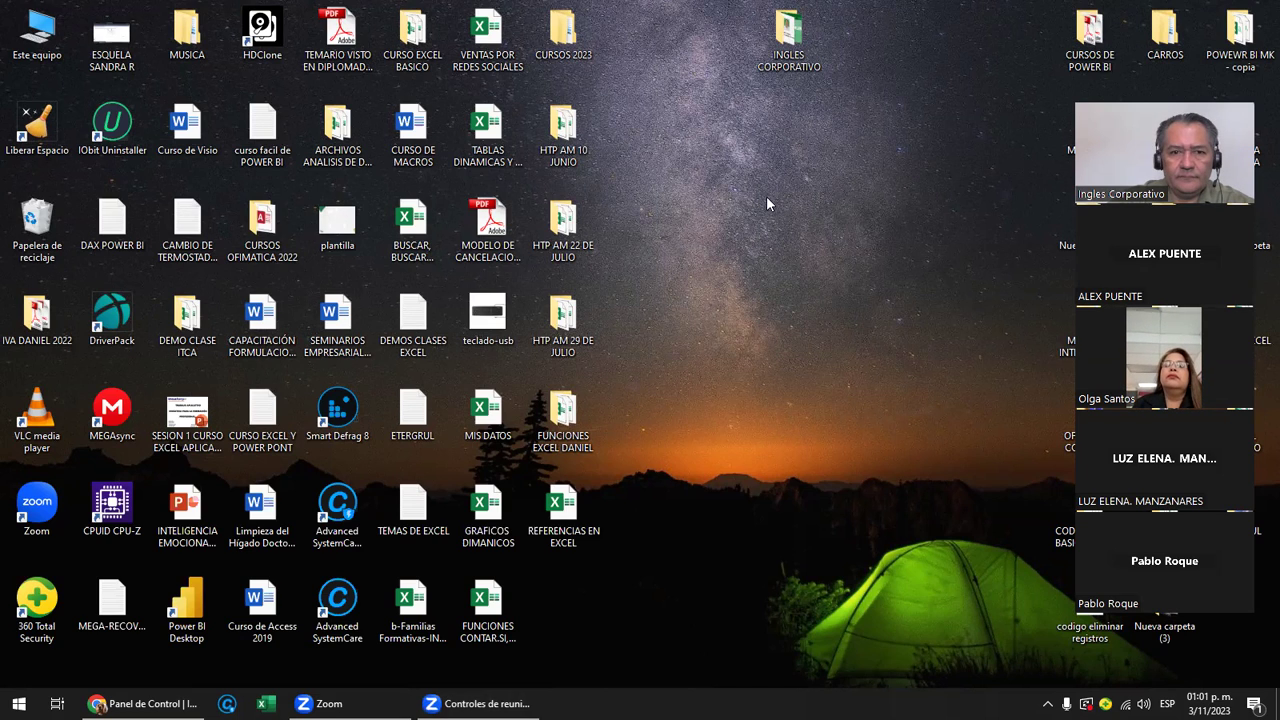
# Open the LIBRO DE TRABAJO EXCEL INTERMEDIO folder, then the Excel Intermedio course in Chrome
pyautogui.doubleClick(790, 68)
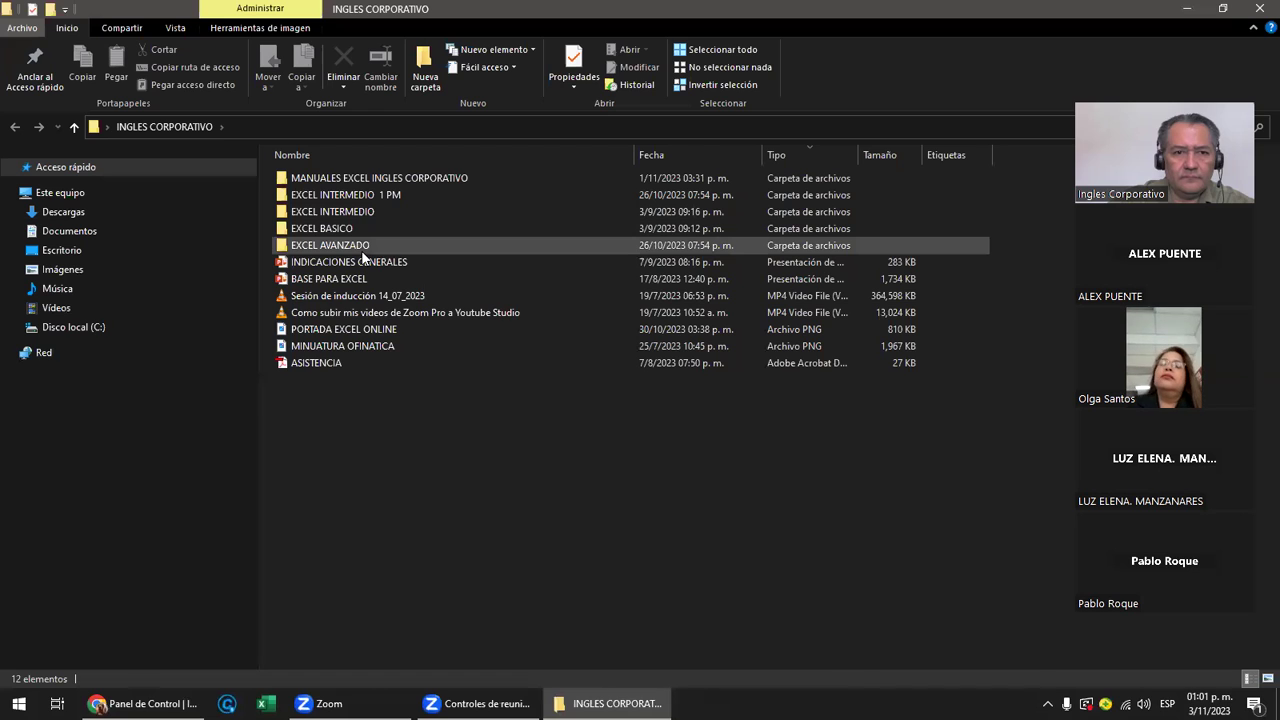
pyautogui.doubleClick(387, 194)
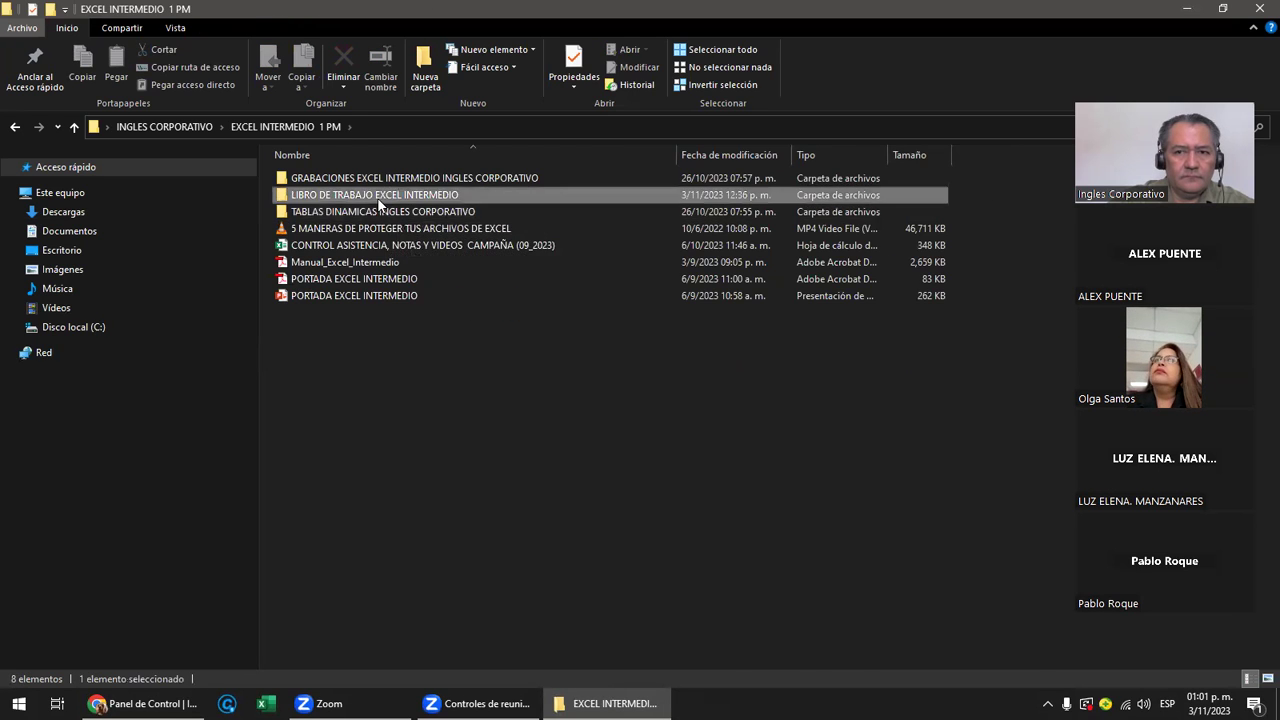
pyautogui.doubleClick(382, 197)
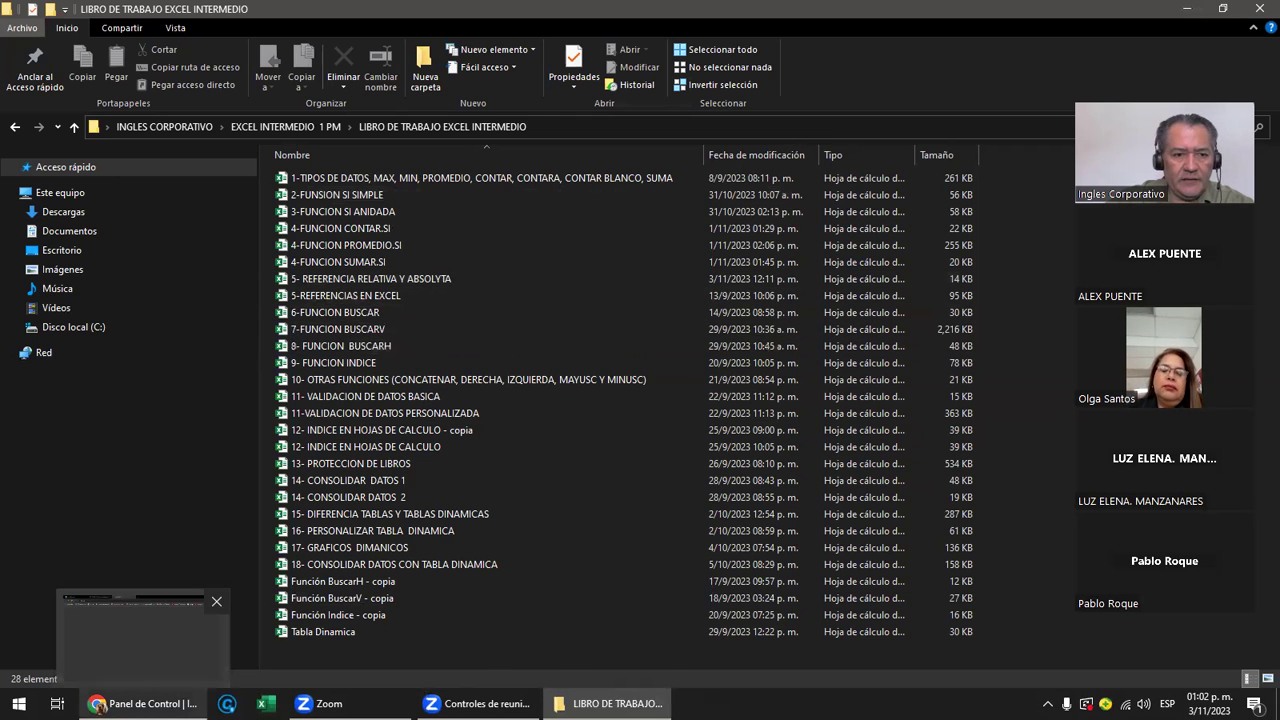
pyautogui.click(145, 703)
pyautogui.click(432, 469)
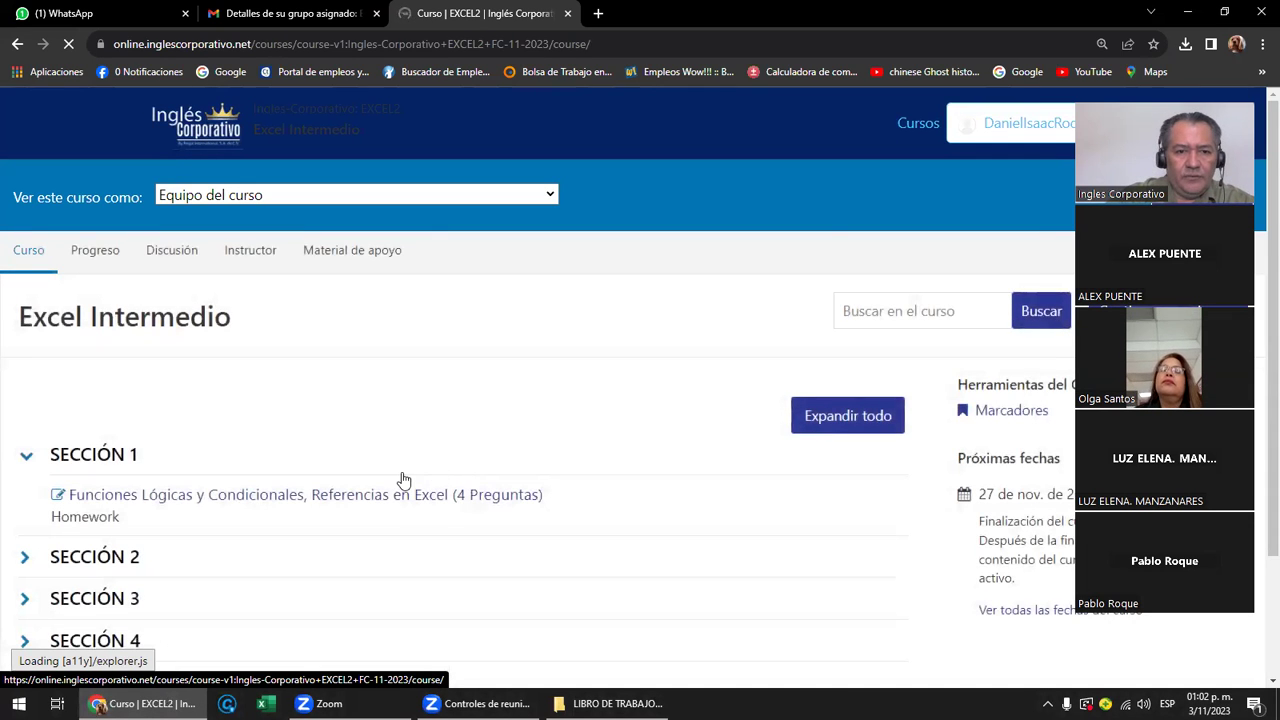
# Enter the Funciones Lógicas y Condicionales, Referencias en Excel unit and step back to lesson 1.9
pyautogui.click(392, 509)
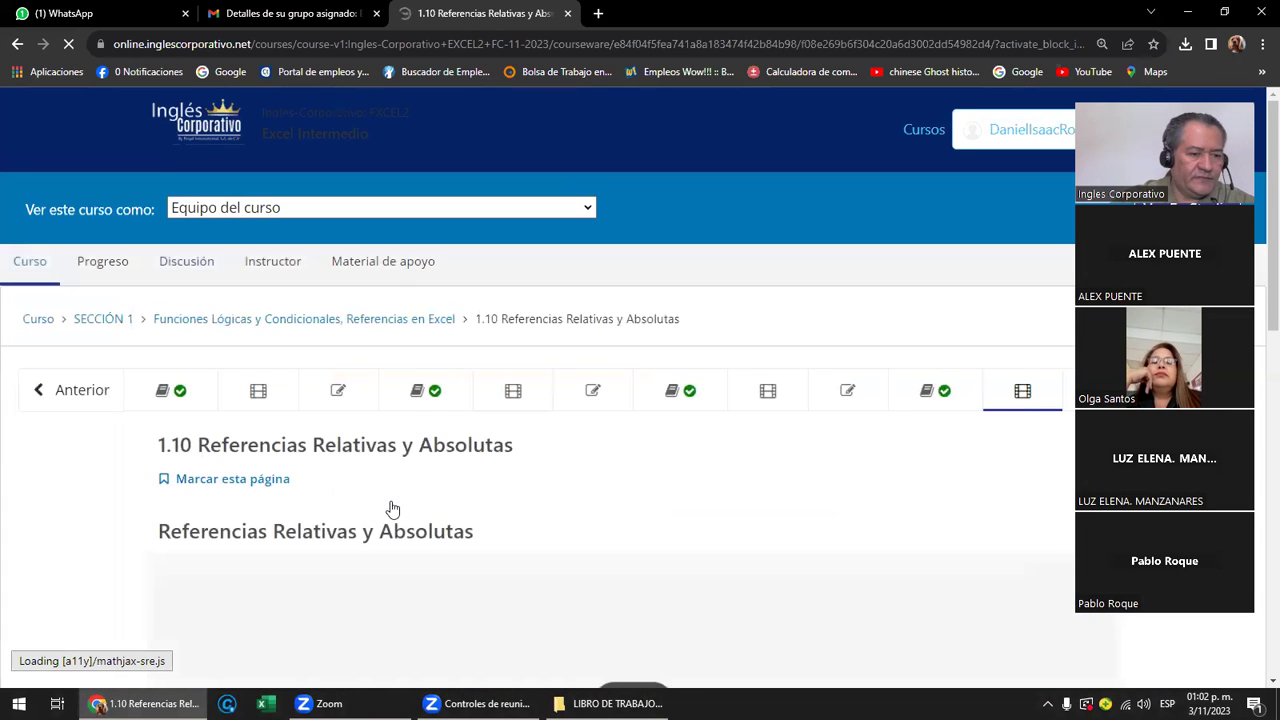
pyautogui.scroll(-5, 560, 425)
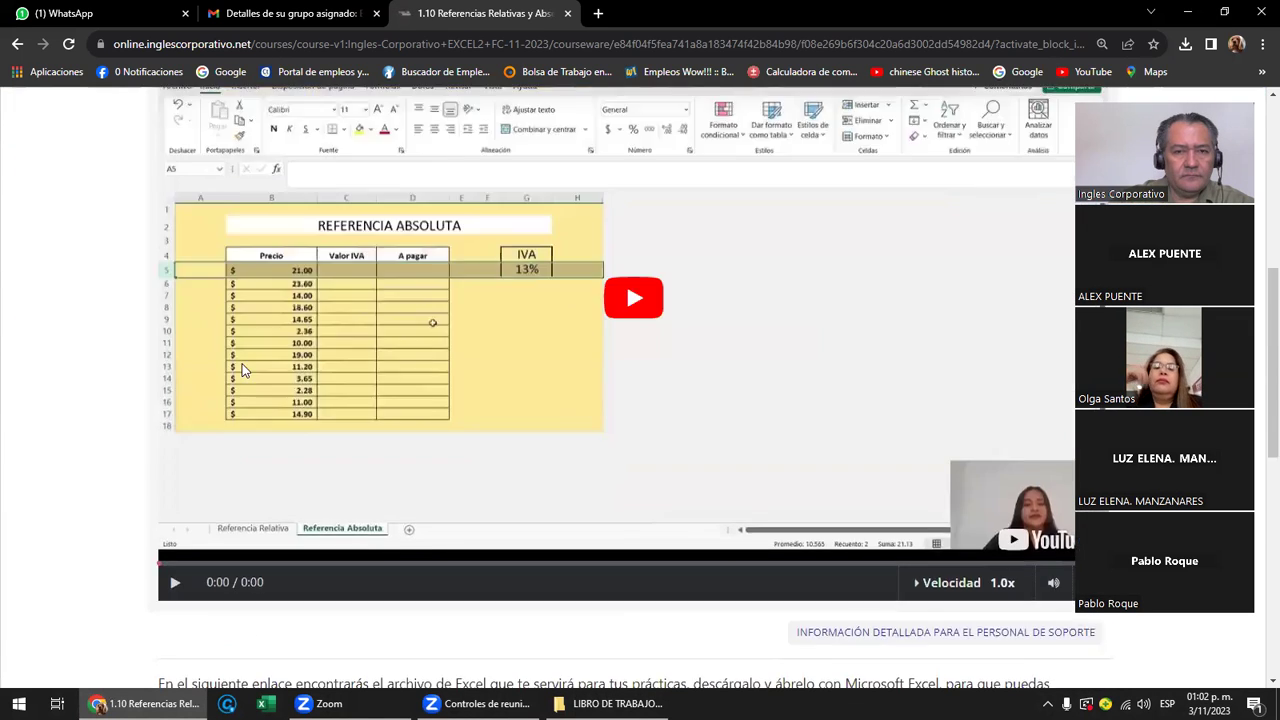
pyautogui.scroll(4, 246, 366)
pyautogui.click(108, 232)
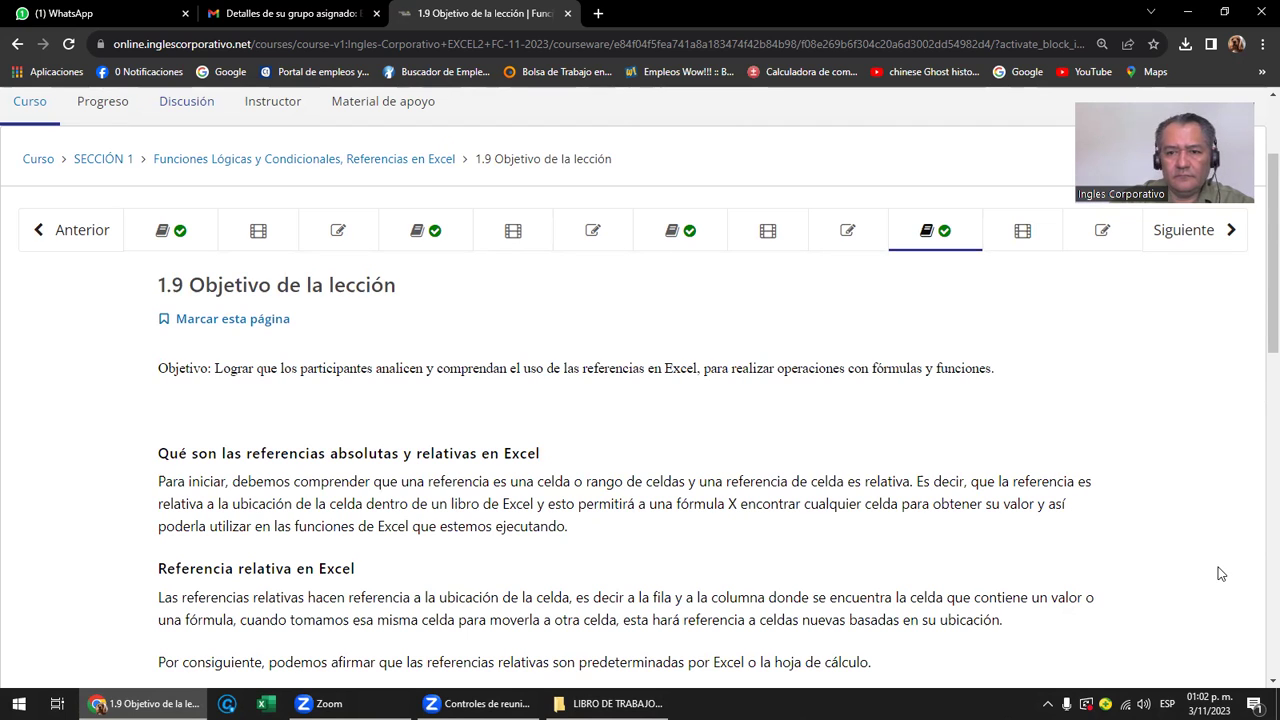
pyautogui.scroll(-2, 515, 378)
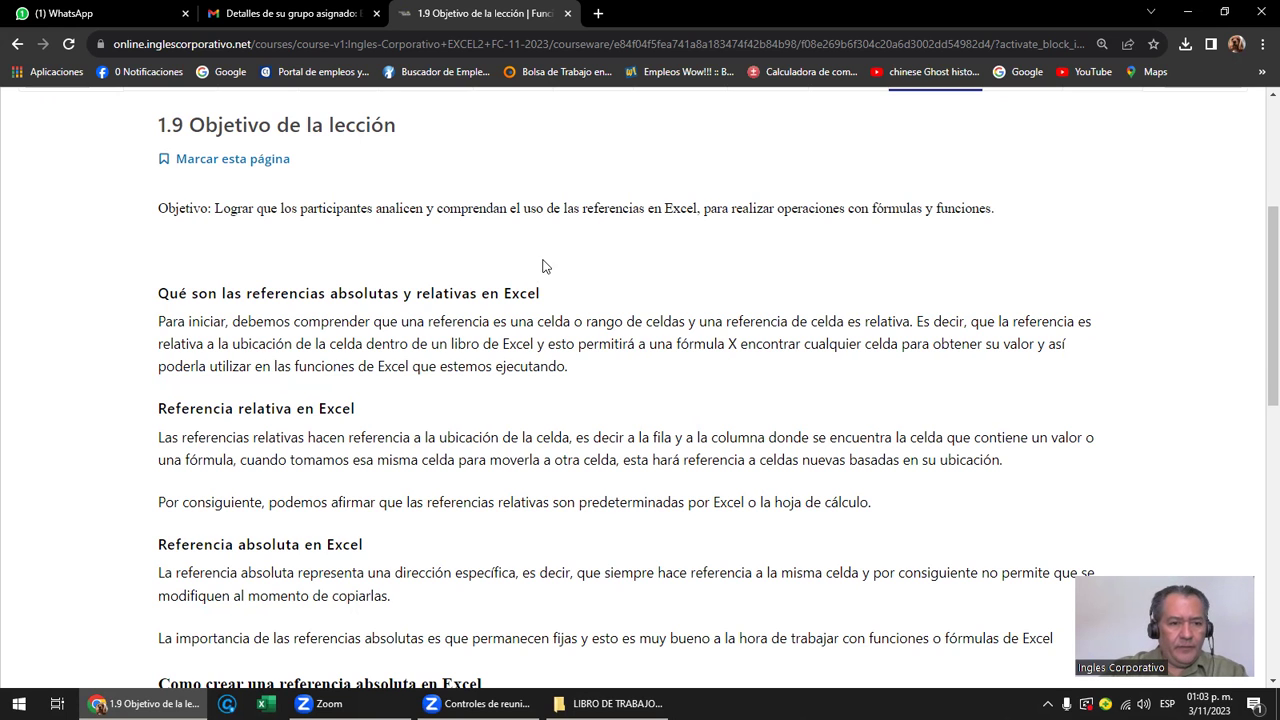
pyautogui.scroll(-3, 535, 270)
pyautogui.scroll(-2, 591, 209)
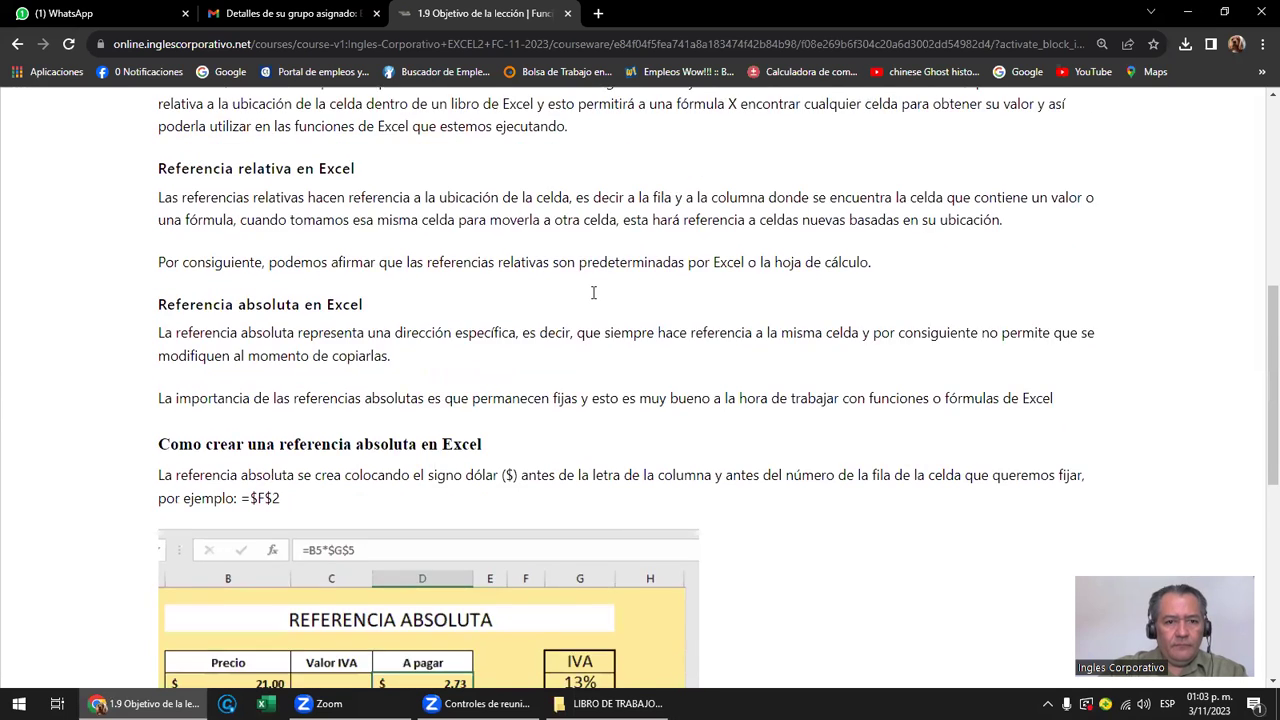
pyautogui.scroll(-3, 591, 289)
pyautogui.scroll(-2, 591, 306)
pyautogui.scroll(-2, 592, 306)
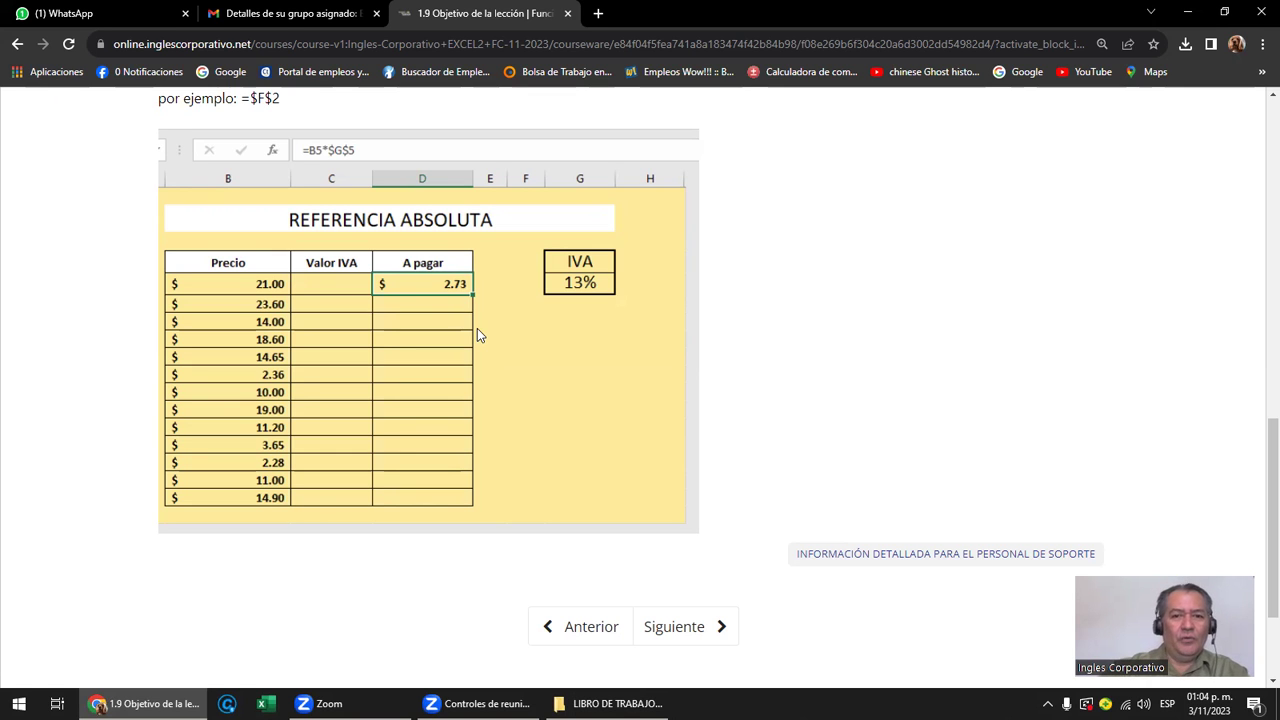
pyautogui.scroll(5, 493, 310)
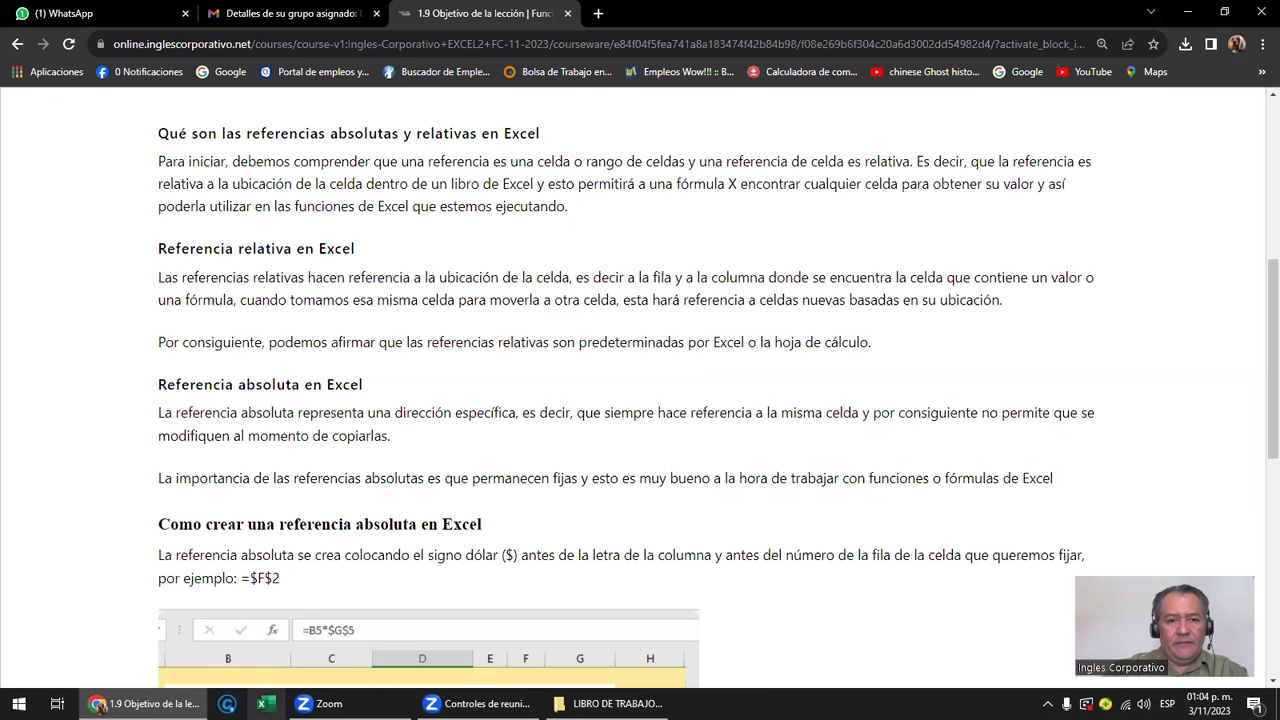
# Open 5-REFERENCIAS EN EXCEL from the workbooks folder and maximize the Excel window
pyautogui.click(610, 703)
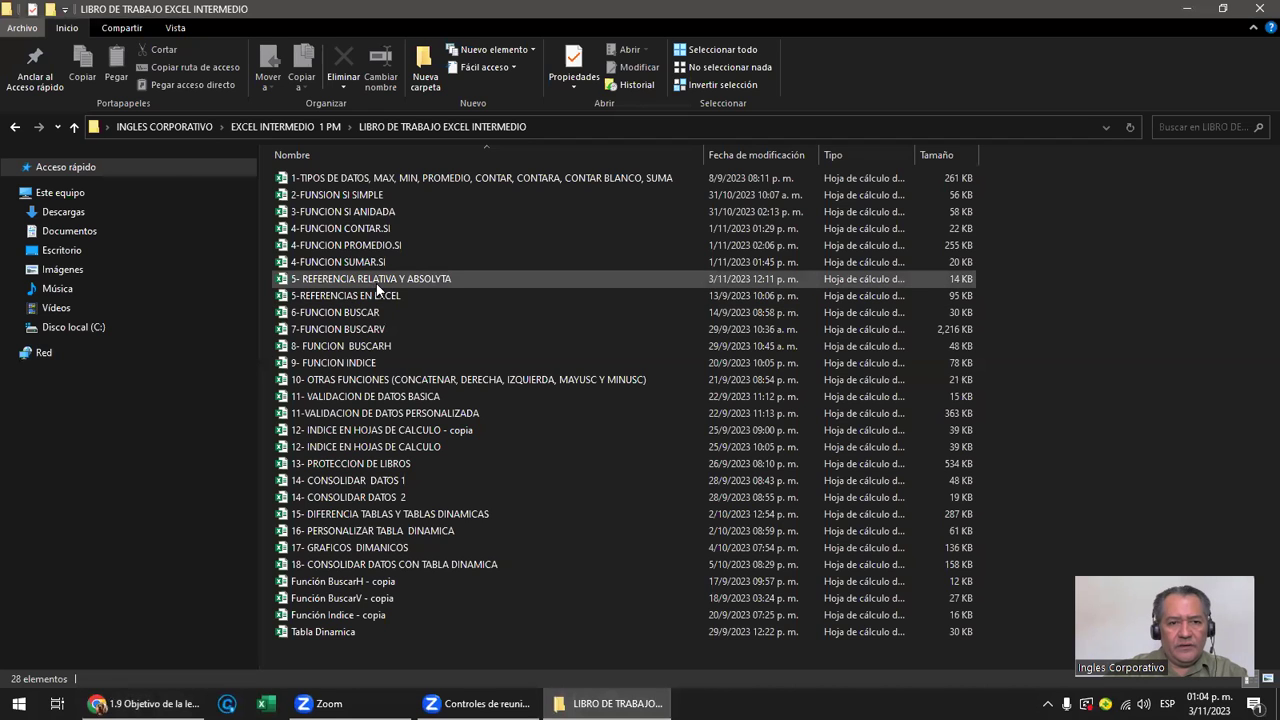
pyautogui.moveTo(363, 283)
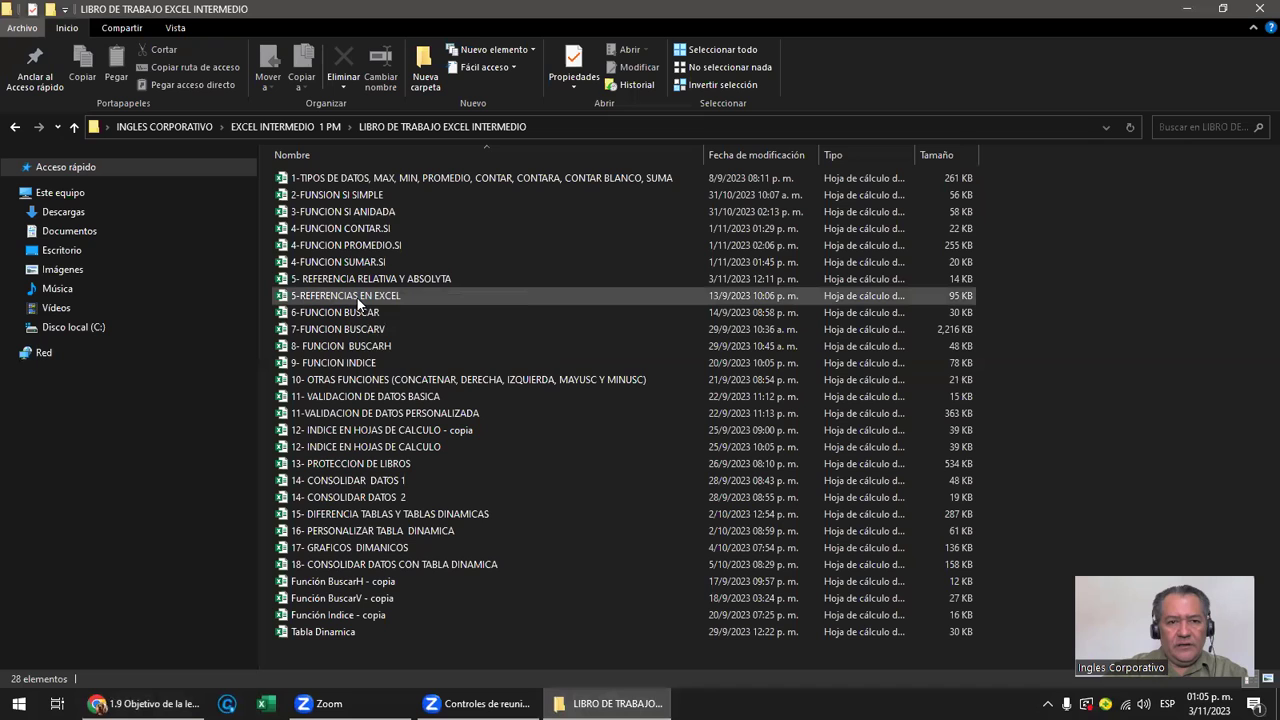
pyautogui.click(358, 300)
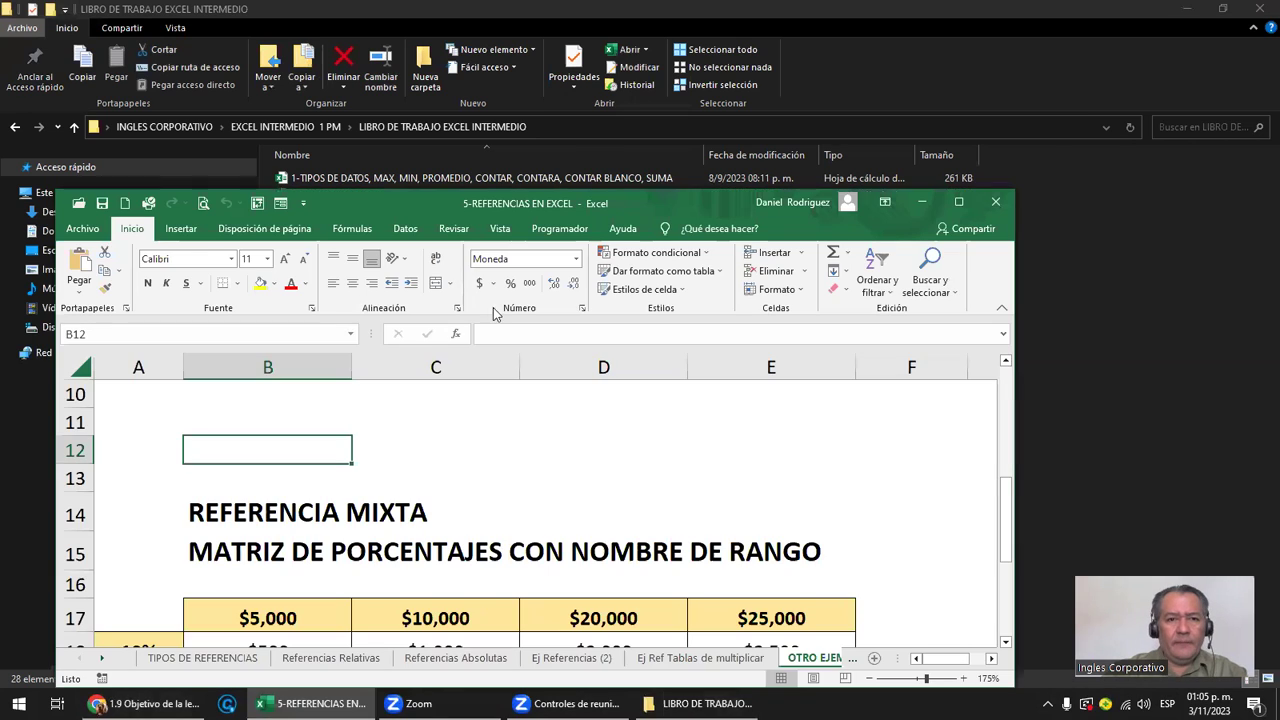
pyautogui.click(956, 202)
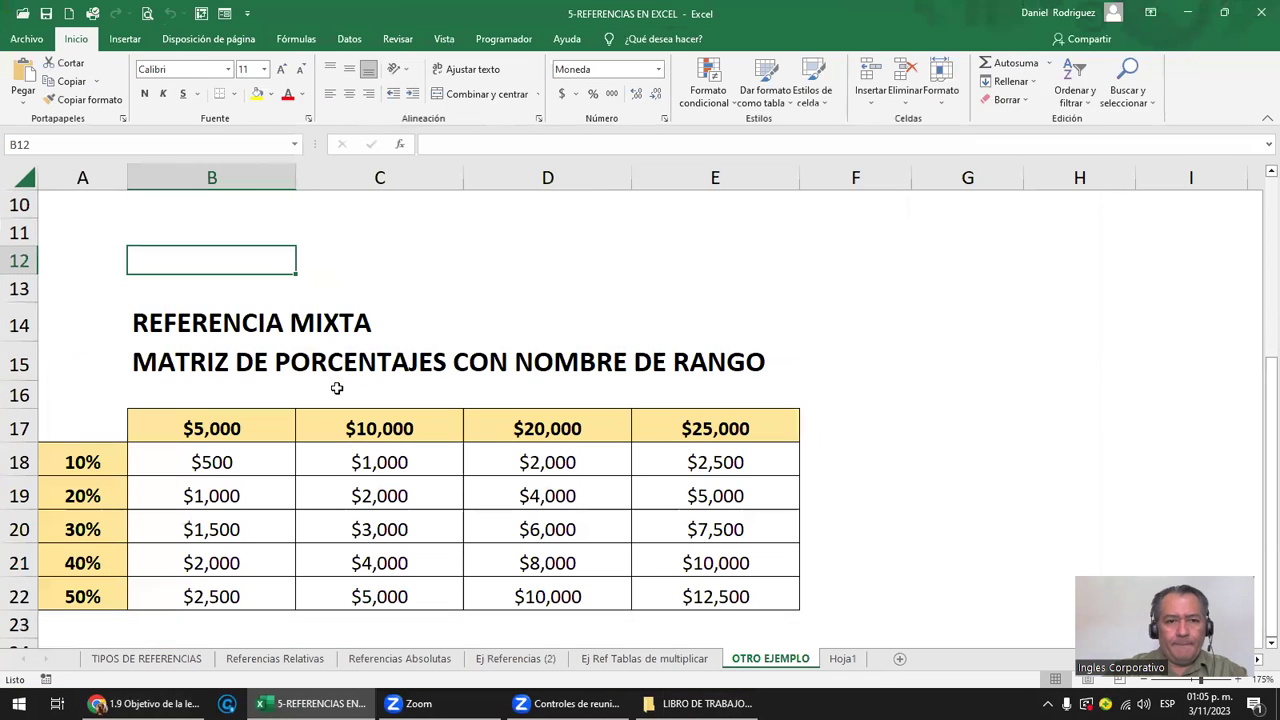
# View the reference-types diagram on the TIPOS DE REFERENCIAS sheet, then return to the browser lesson
pyautogui.click(146, 660)
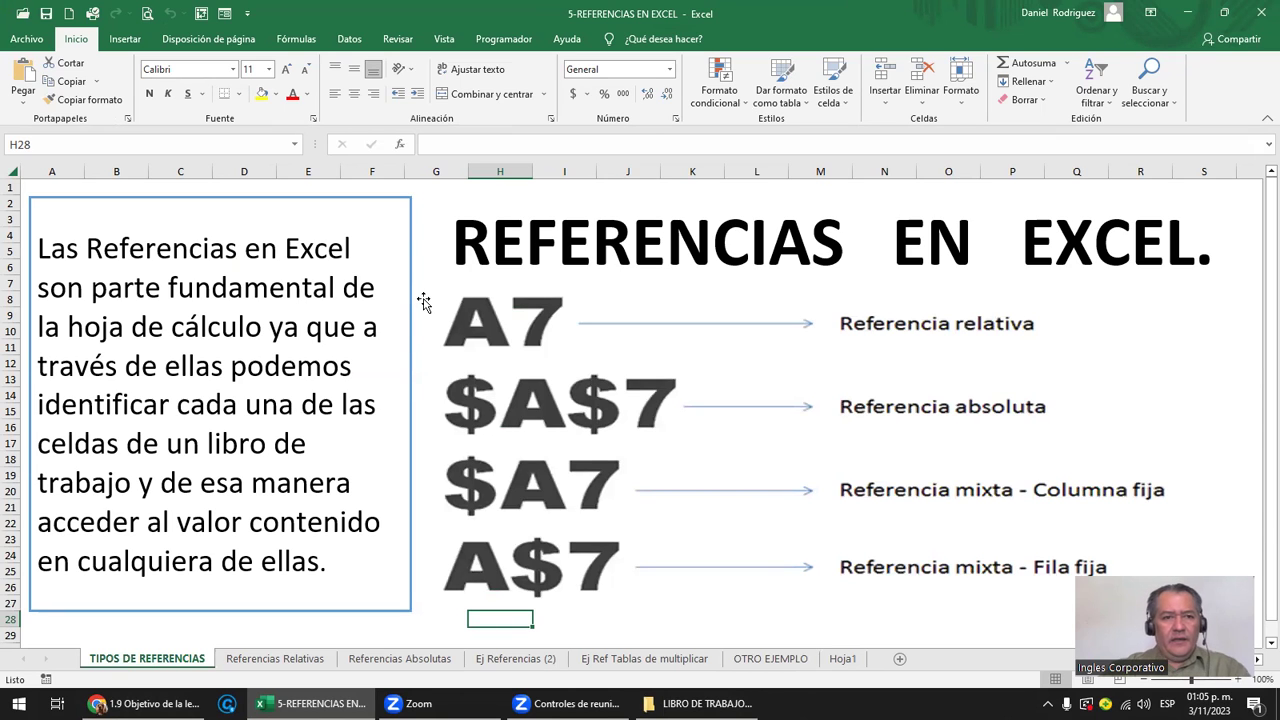
pyautogui.click(937, 336)
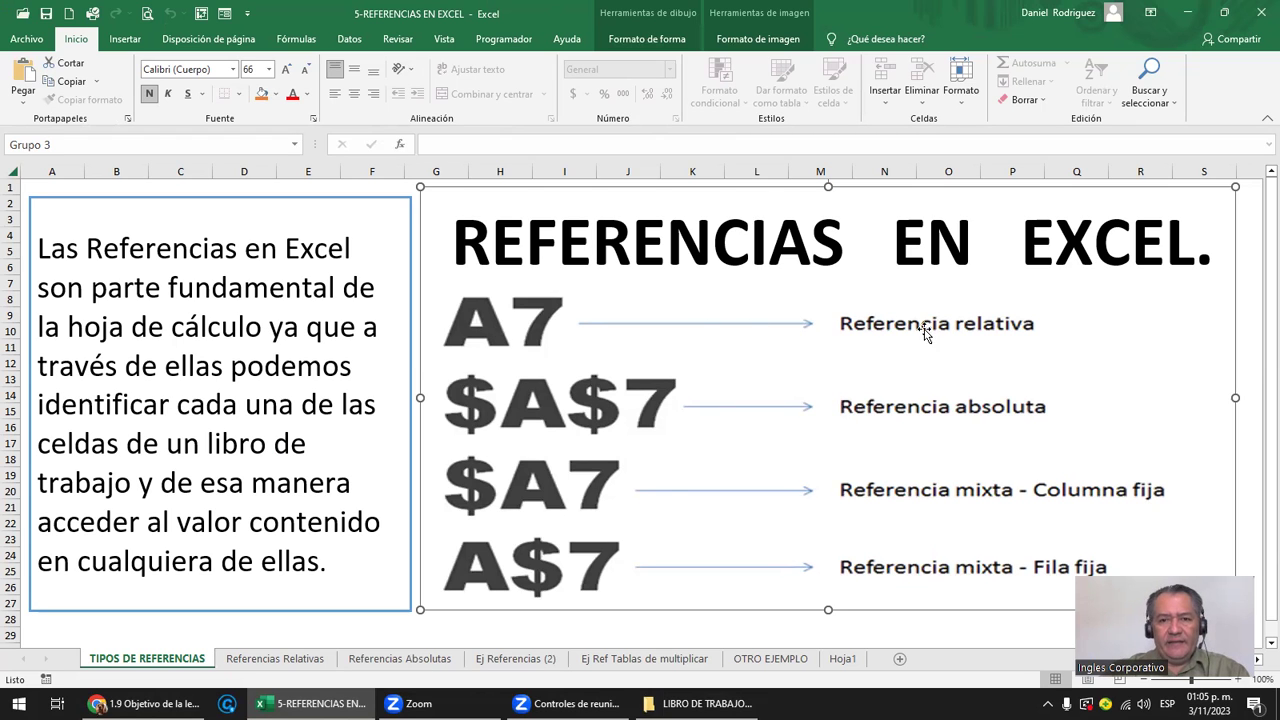
pyautogui.click(145, 703)
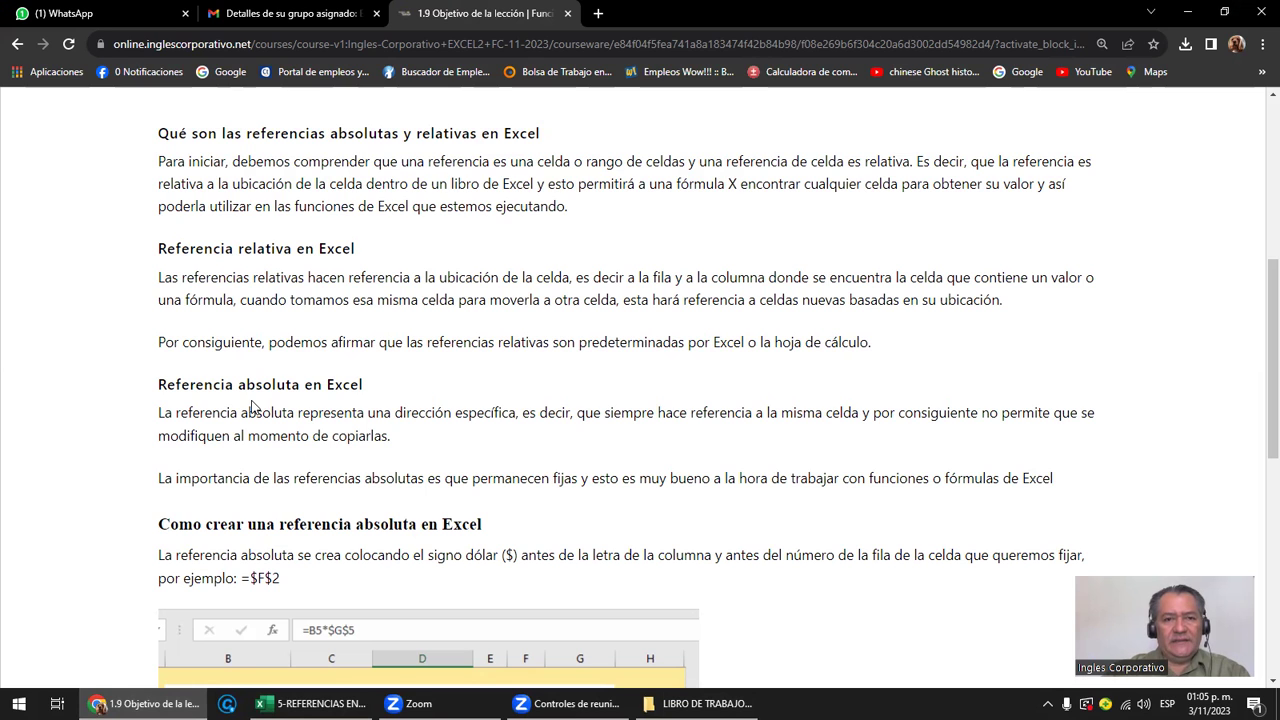
# Read the absolute-reference lesson, highlight 'absoluta' in its heading, and return to Excel
pyautogui.scroll(-4, 400, 450)
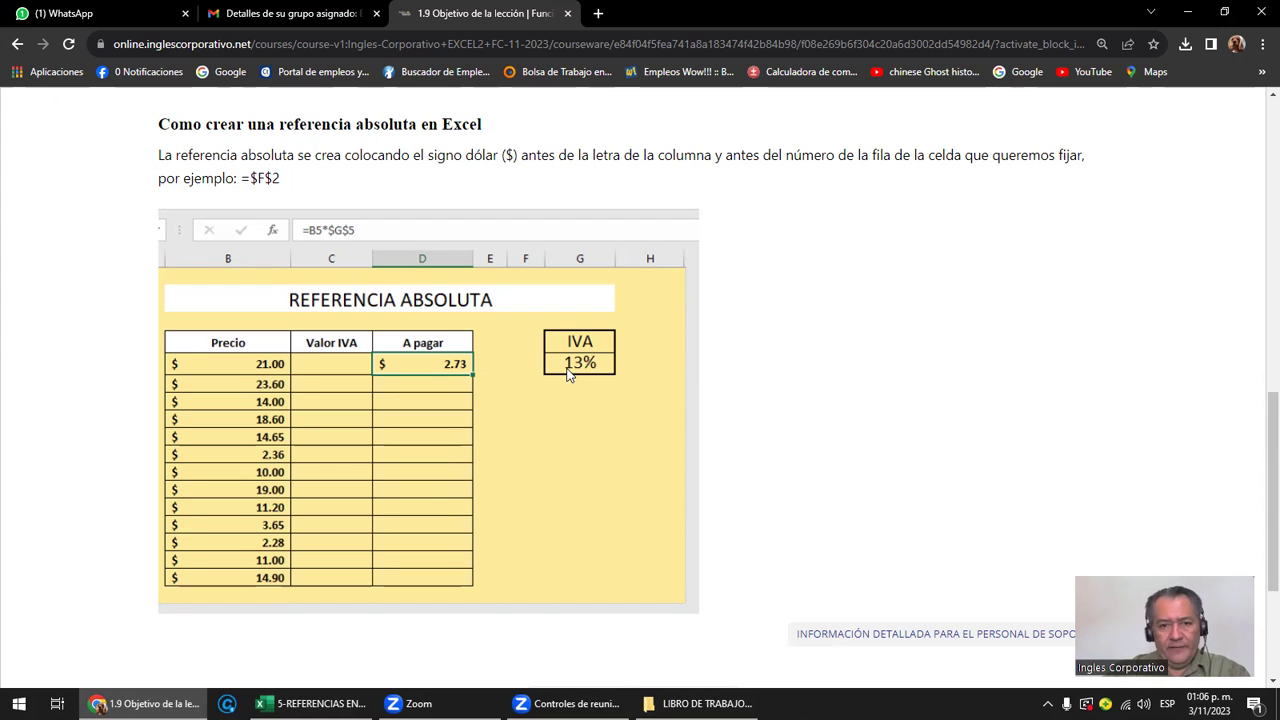
pyautogui.scroll(1, 567, 372)
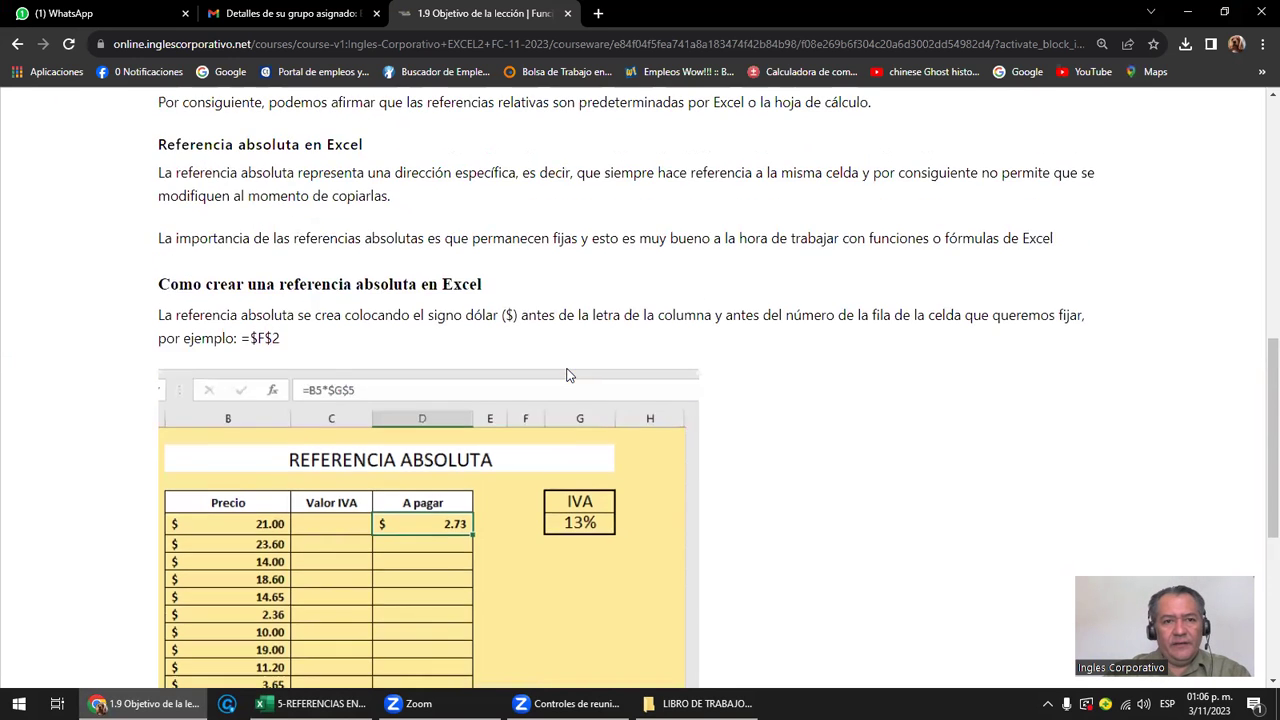
pyautogui.scroll(1, 567, 372)
pyautogui.scroll(1, 567, 372)
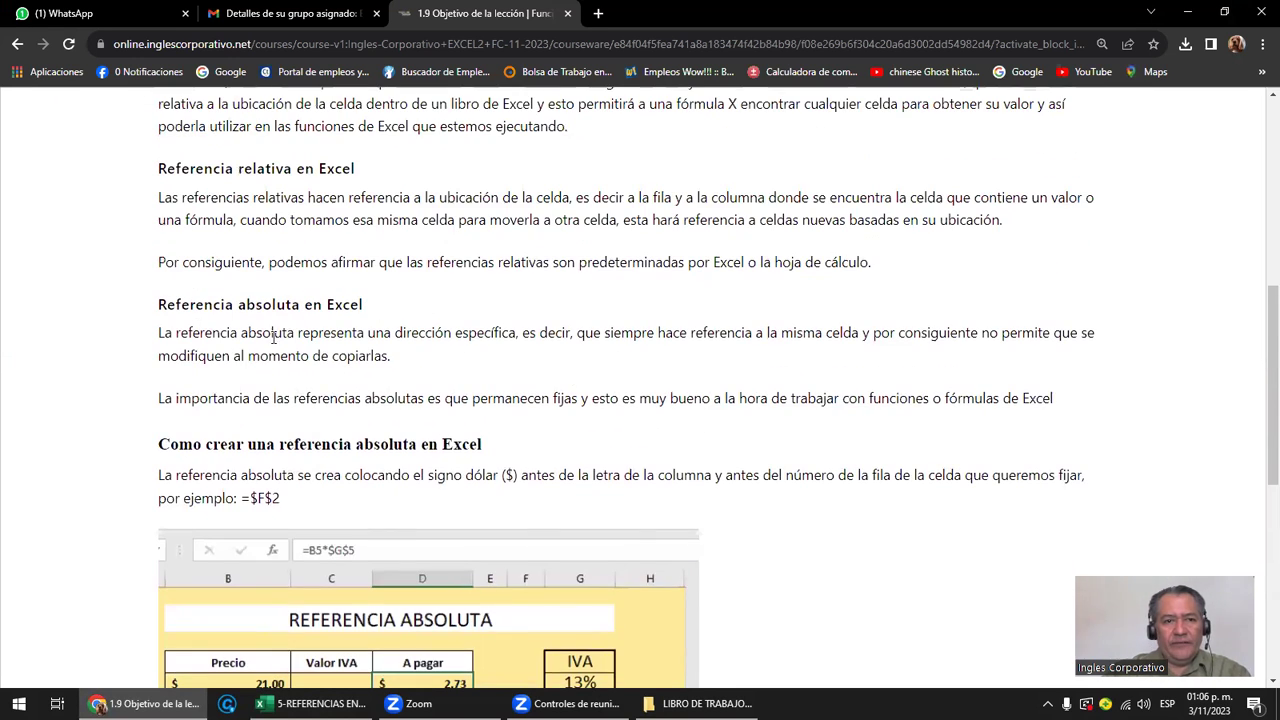
pyautogui.moveTo(238, 303); pyautogui.dragTo(300, 304)
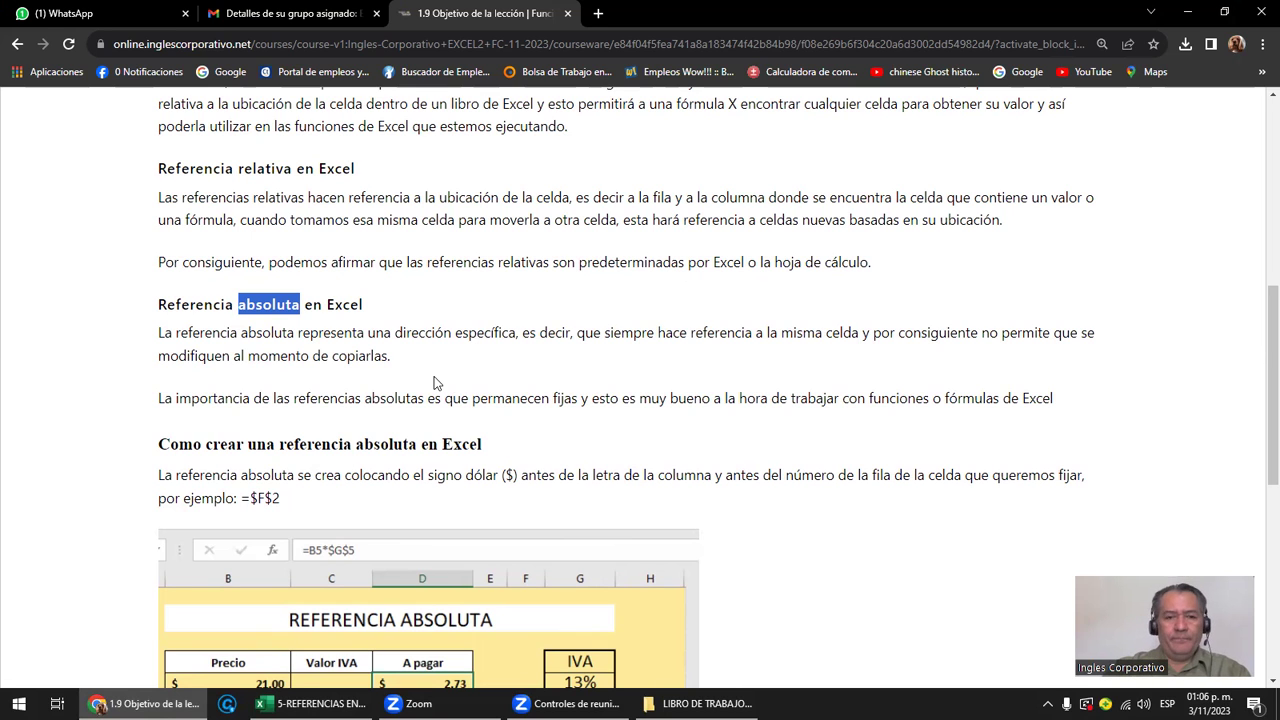
pyautogui.moveTo(310, 703)
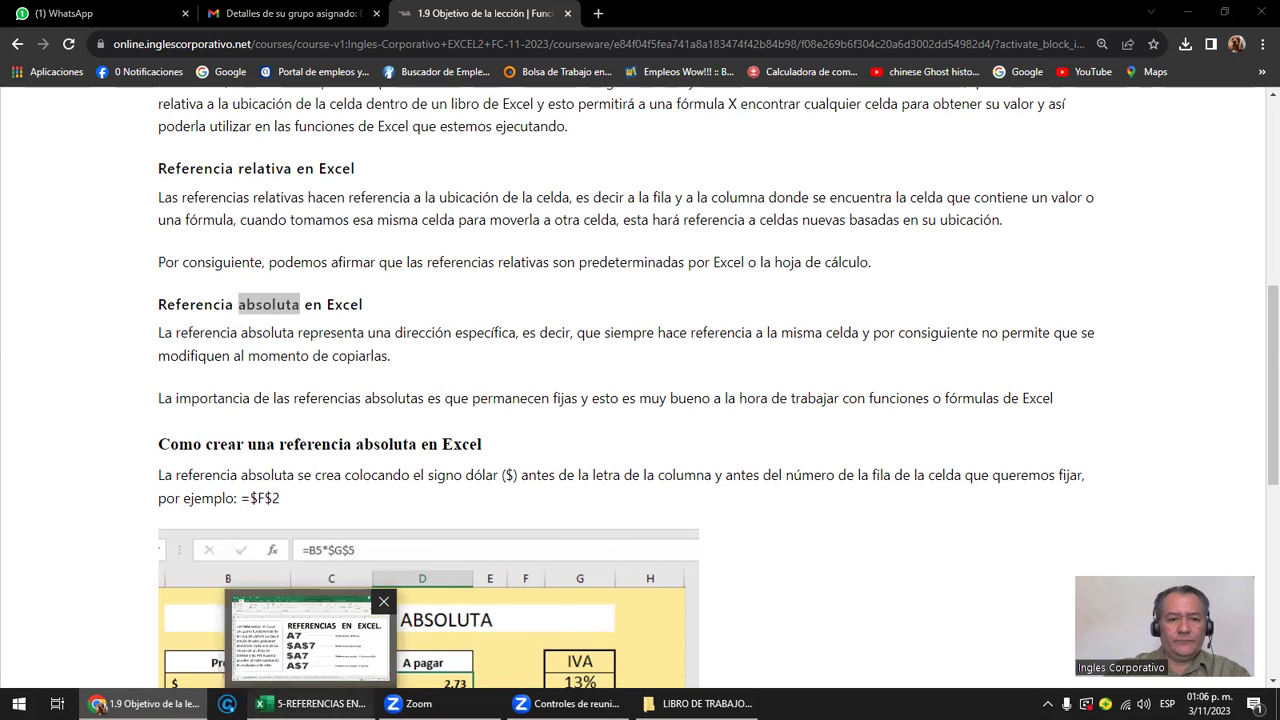
pyautogui.click(305, 640)
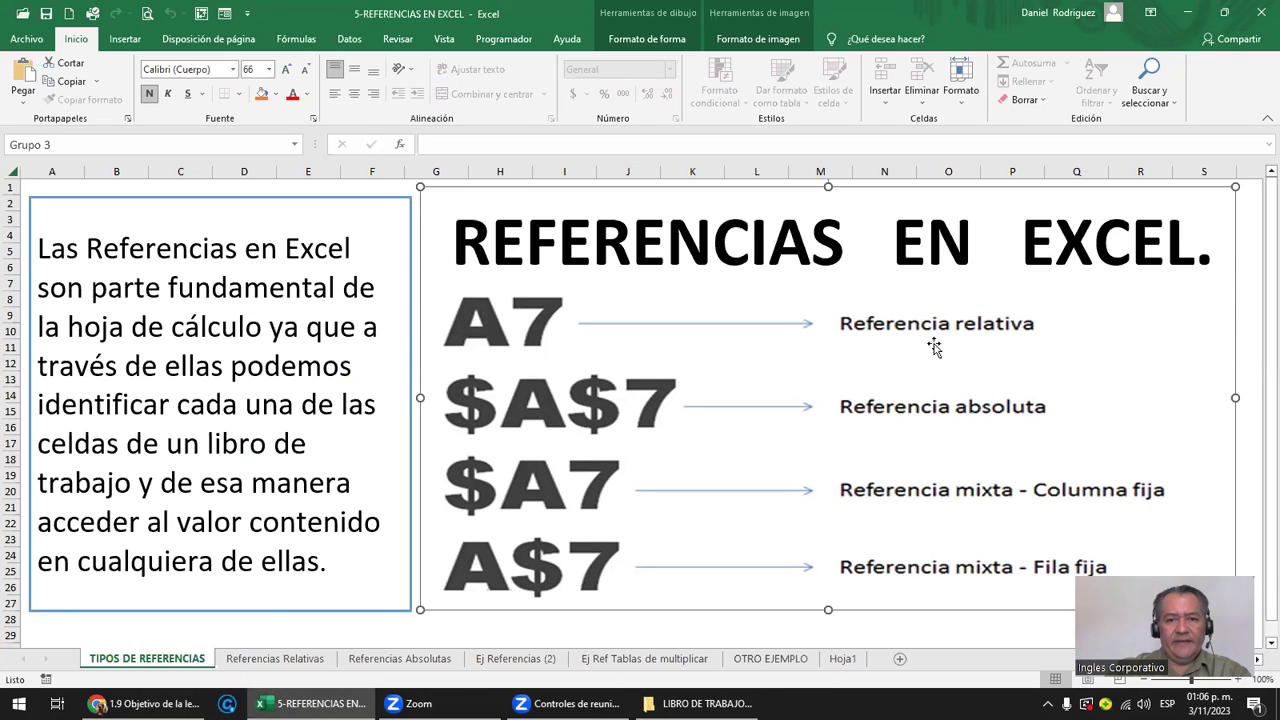
# Switch to the Referencias Relativas sheet and review the employees table B3:E13 and its MES columns
pyautogui.click(295, 664)
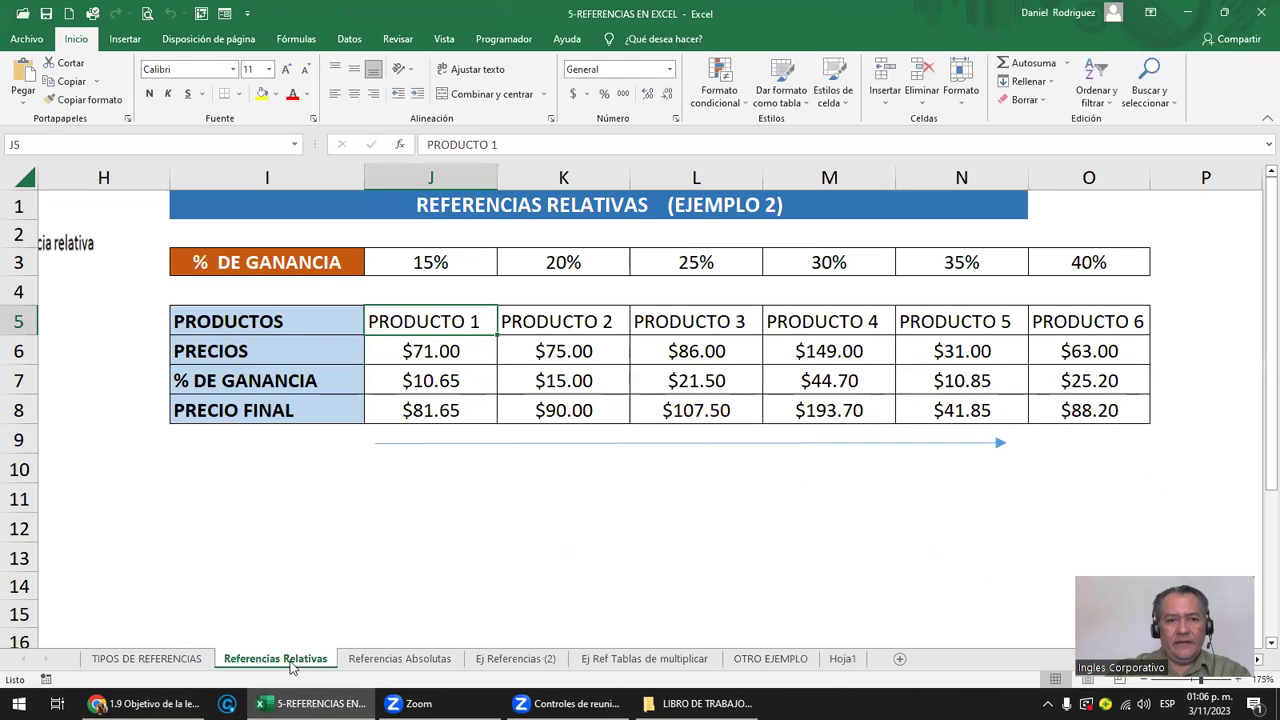
pyautogui.click(131, 382)
pyautogui.hotkey('ctrl', 'Home')
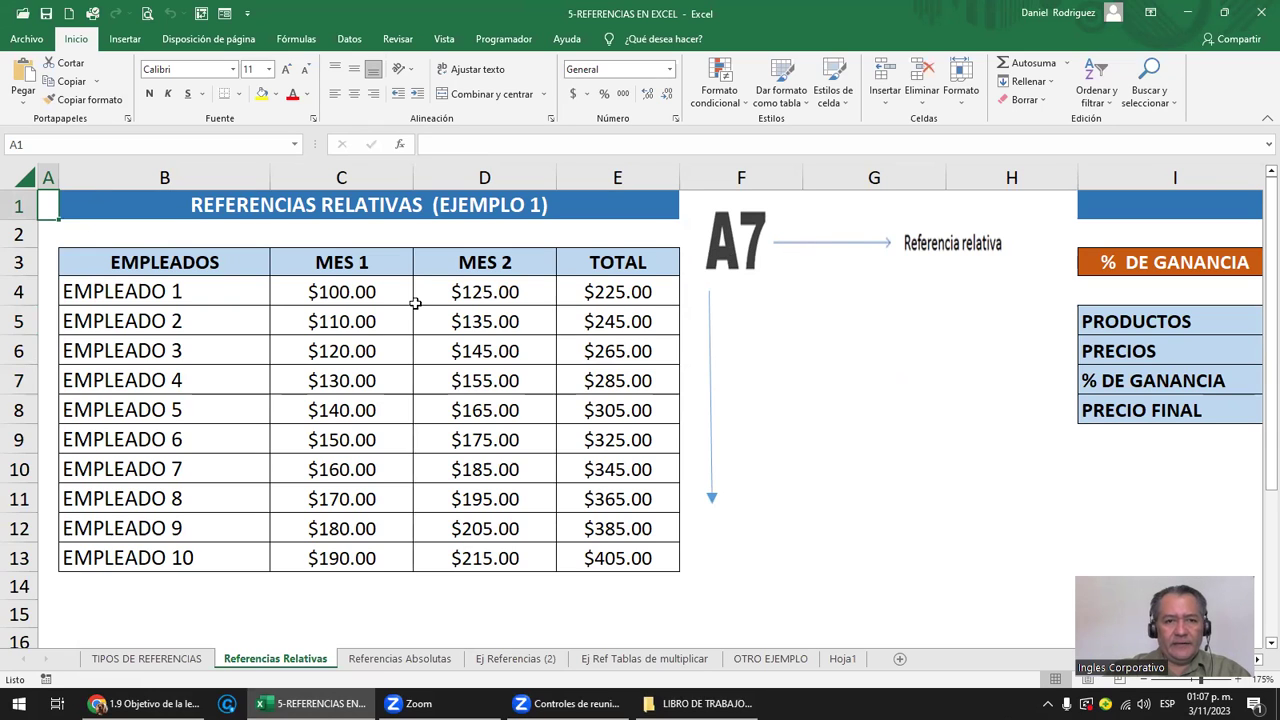
pyautogui.click(238, 213)
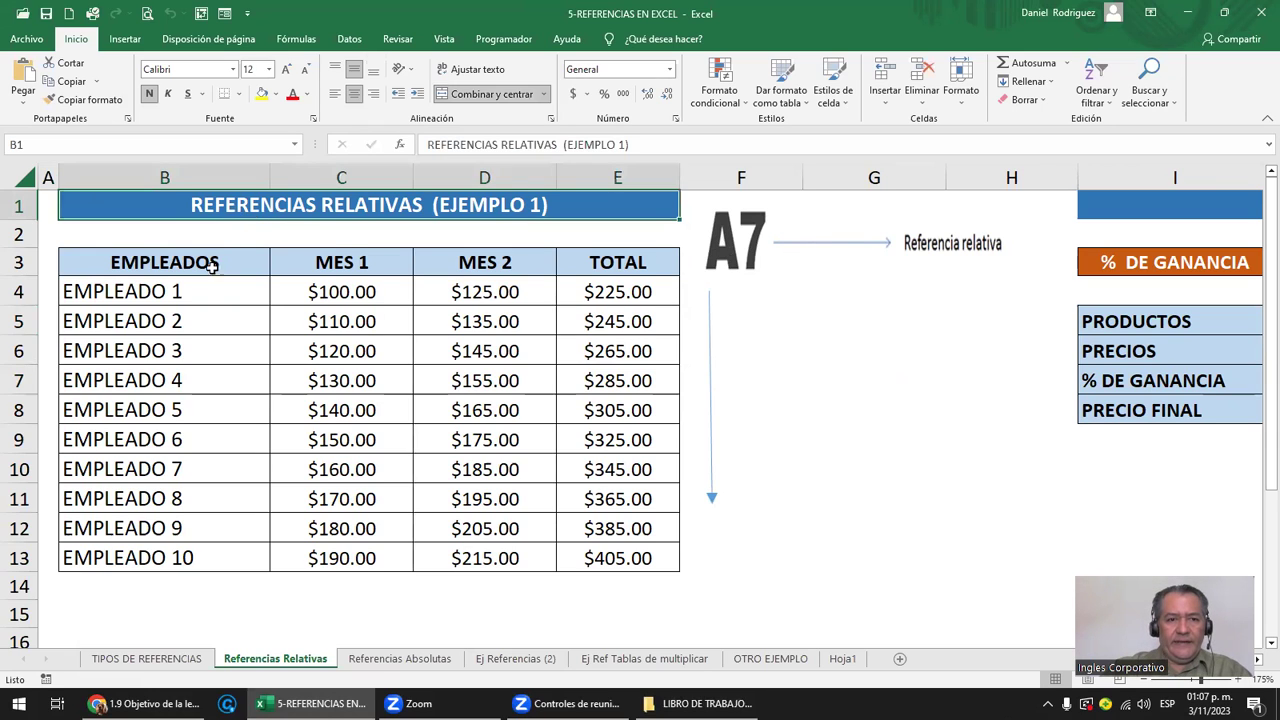
pyautogui.moveTo(184, 262); pyautogui.dragTo(552, 276)
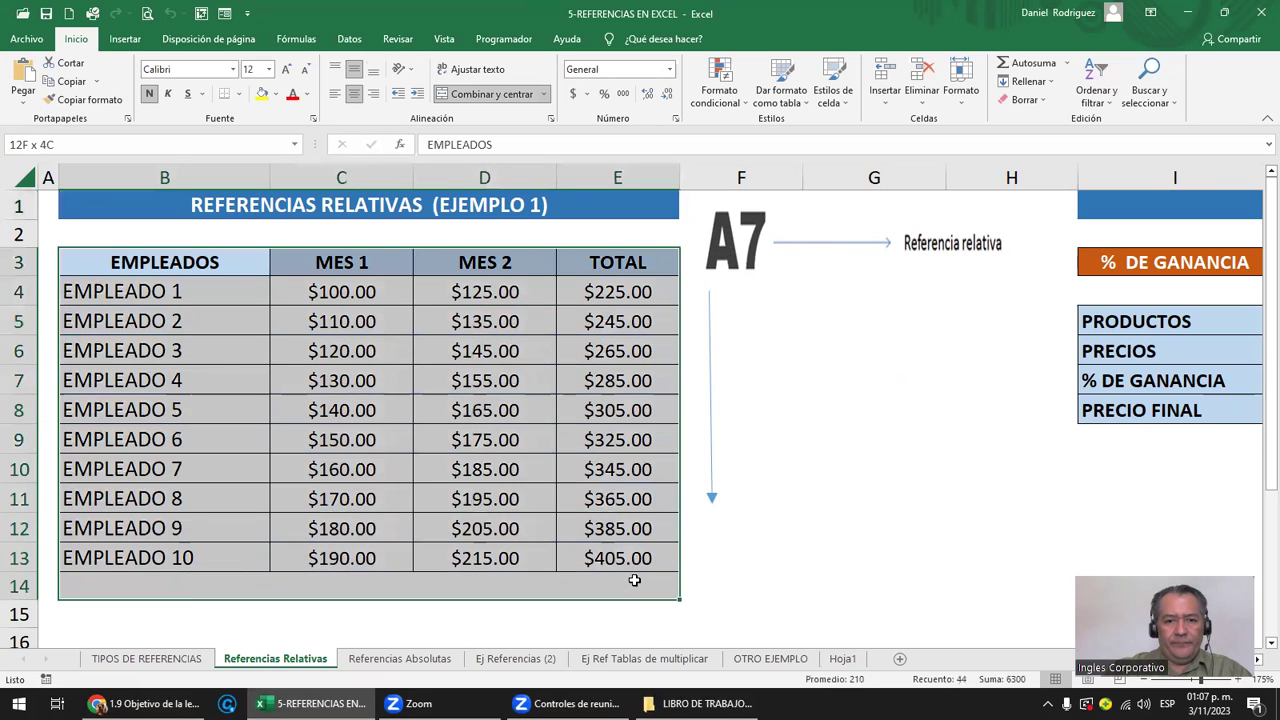
pyautogui.moveTo(628, 407); pyautogui.dragTo(634, 560)
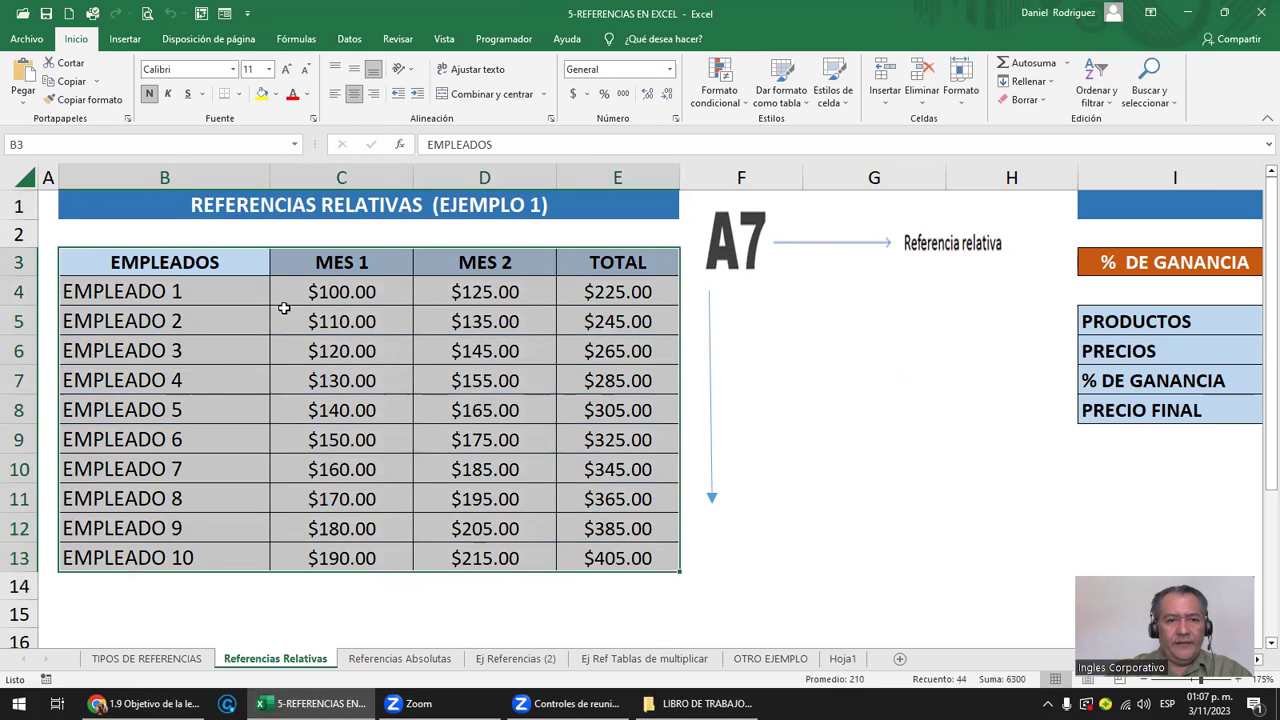
pyautogui.click(181, 293)
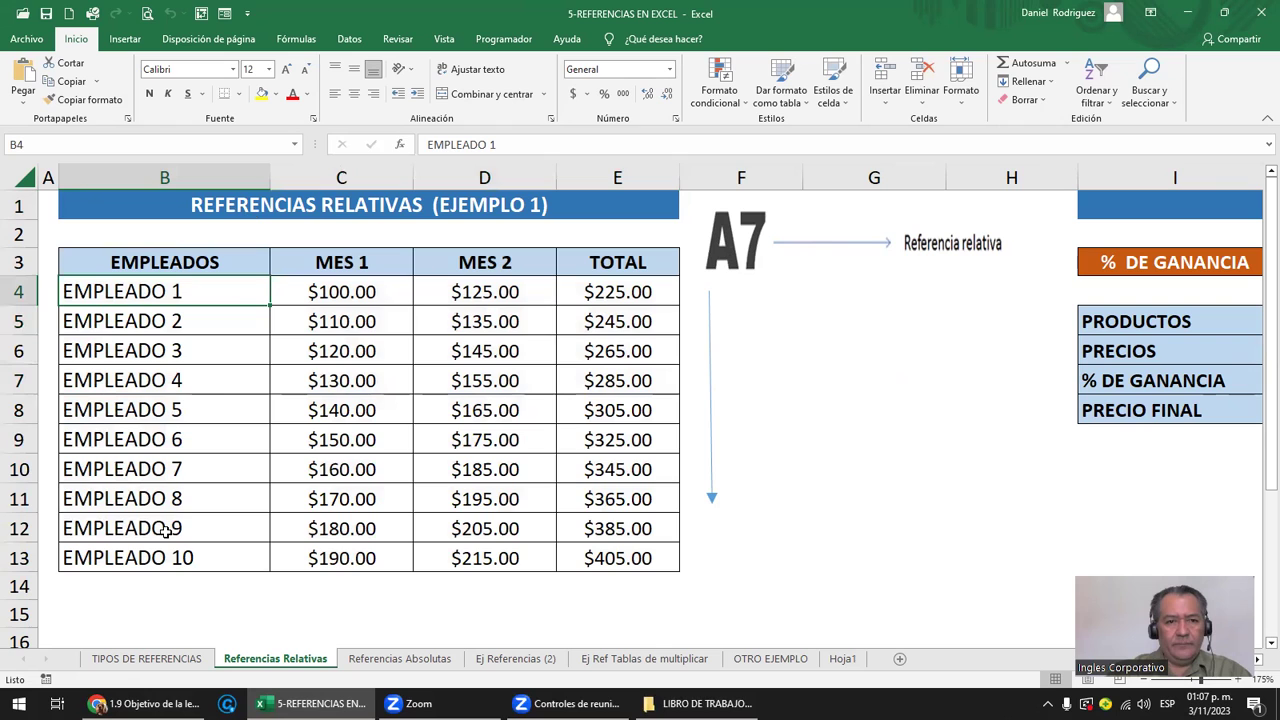
pyautogui.click(341, 168)
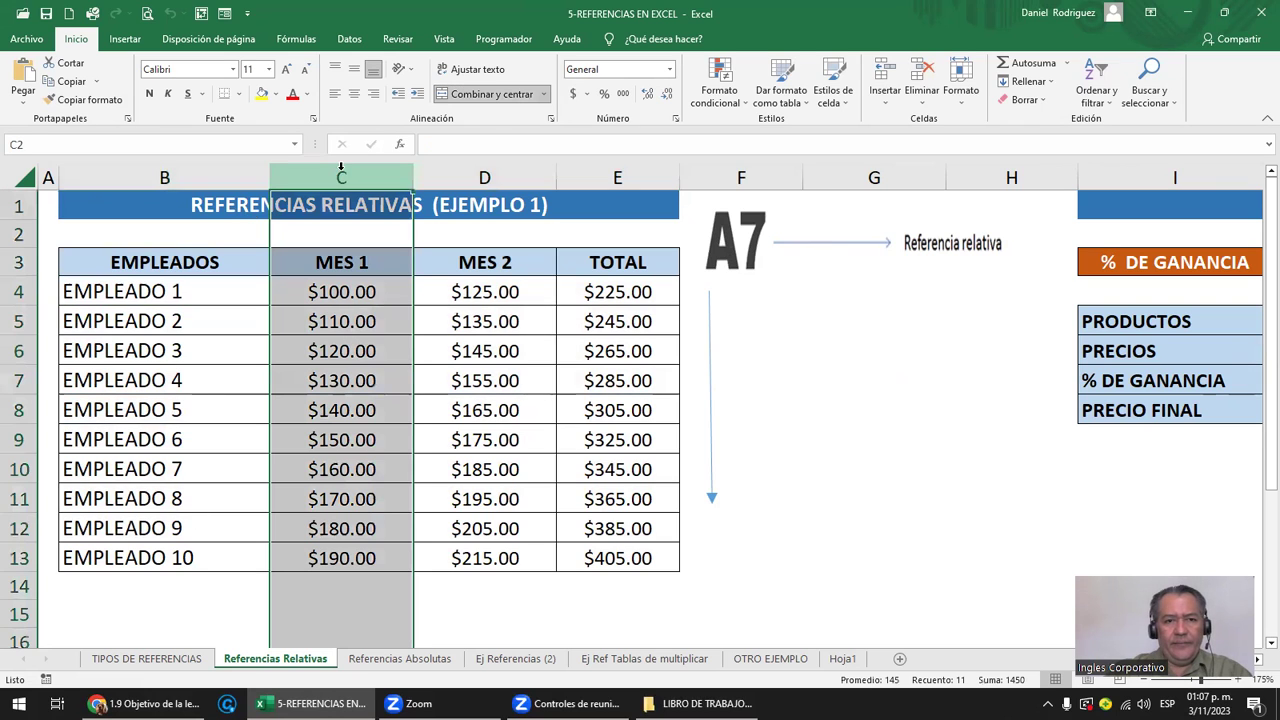
pyautogui.click(456, 174)
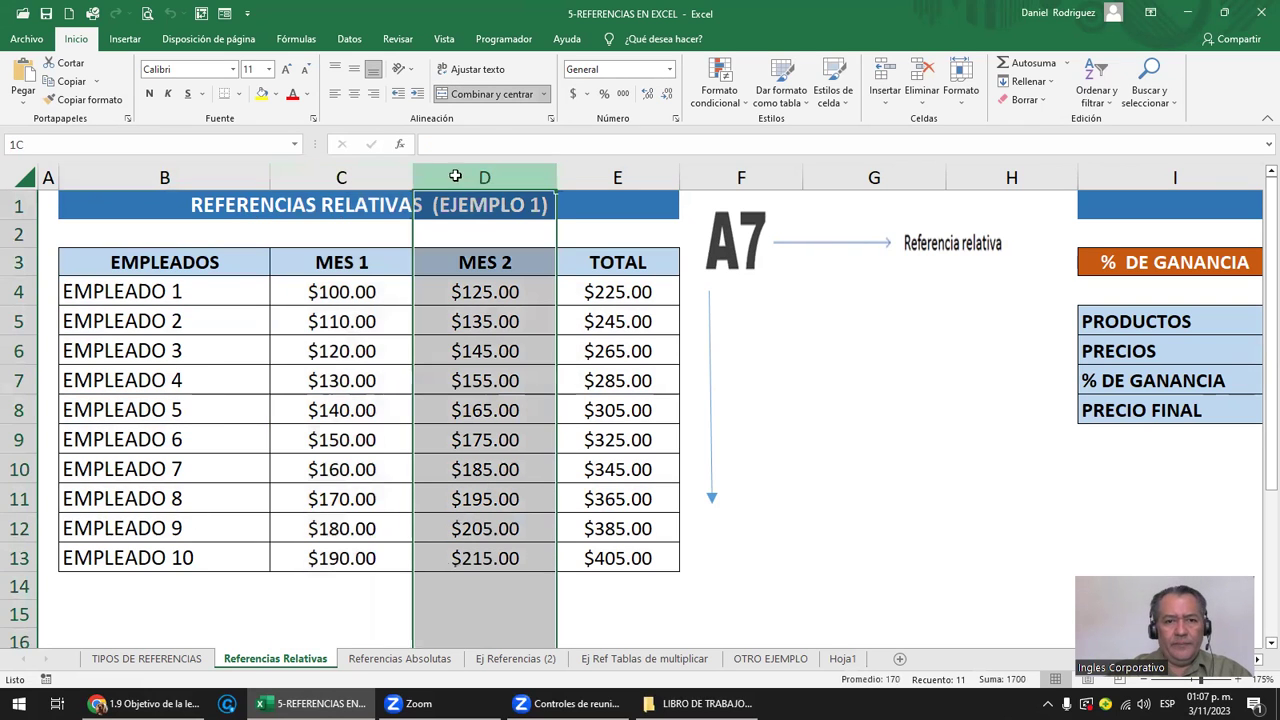
pyautogui.click(360, 262)
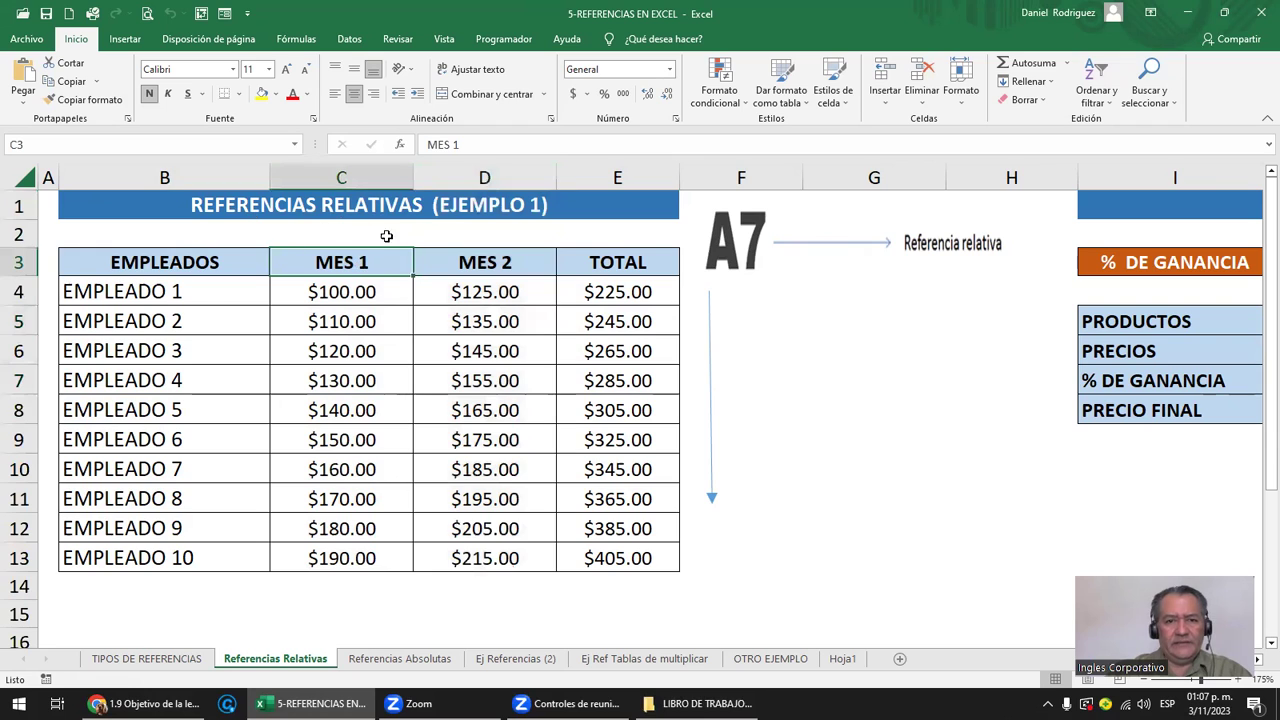
# Check the first TOTAL formulas, then clear the TOTAL values in E4:E13
pyautogui.click(618, 291)
pyautogui.press('Down')
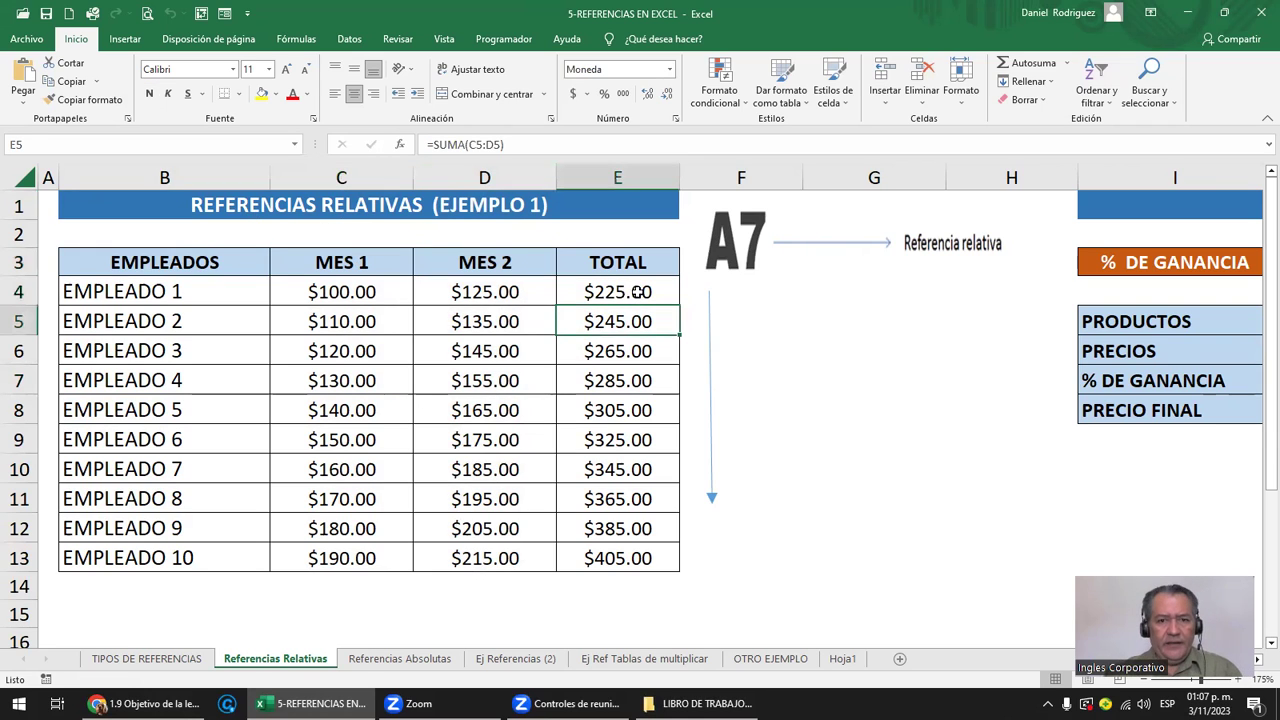
pyautogui.moveTo(640, 291); pyautogui.dragTo(640, 528)
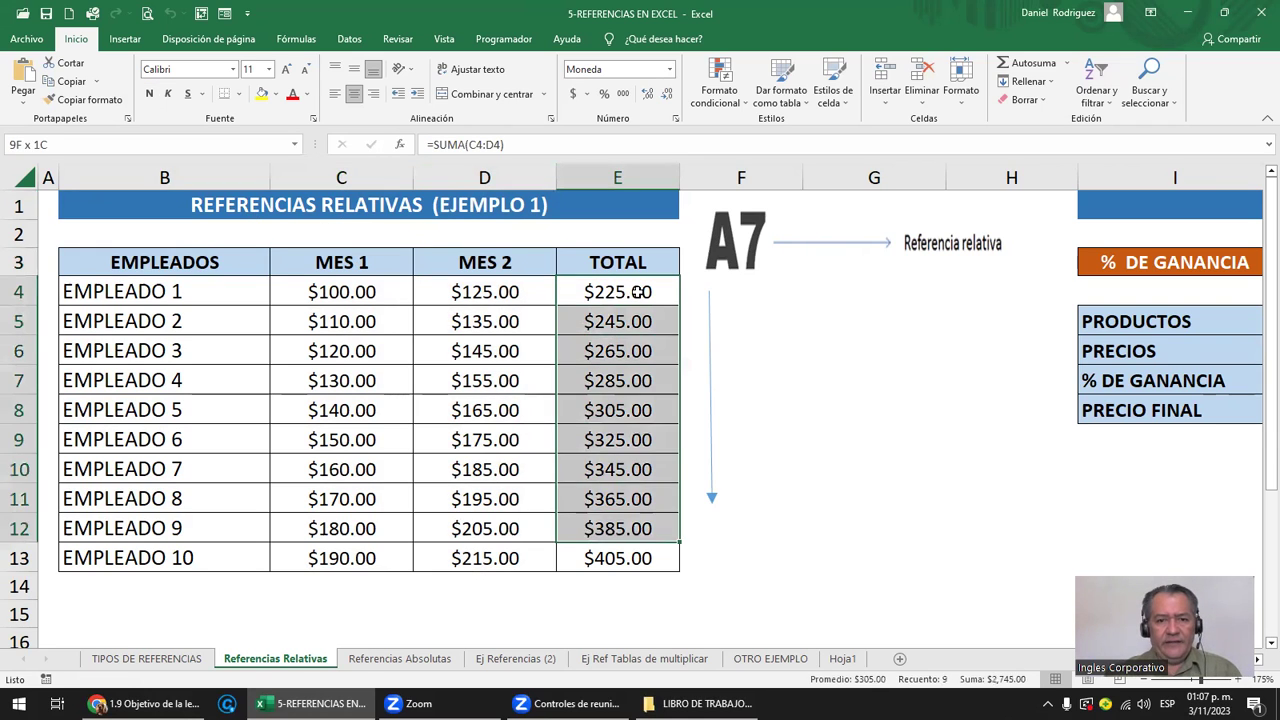
pyautogui.hotkey('shift', 'Down')
pyautogui.press('Delete')
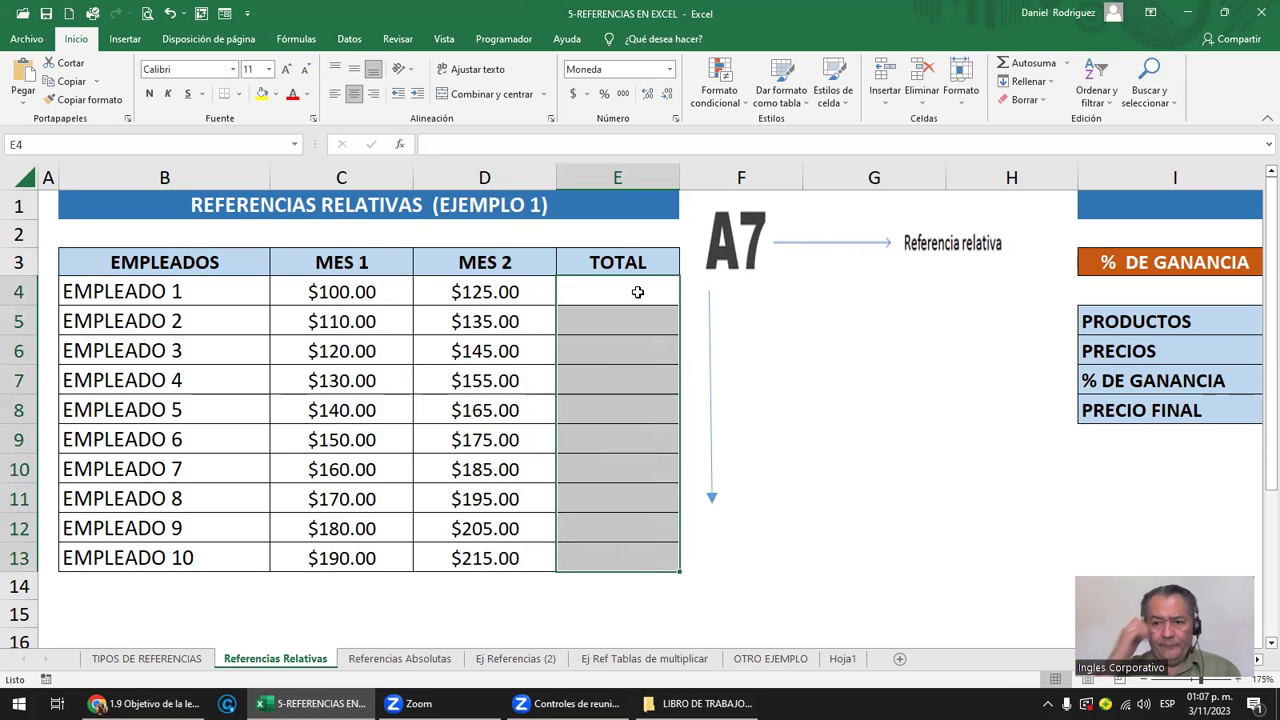
# Rename the month headers MES 1 and MES 2 to ENERO and FEBRERO
pyautogui.click(605, 289)
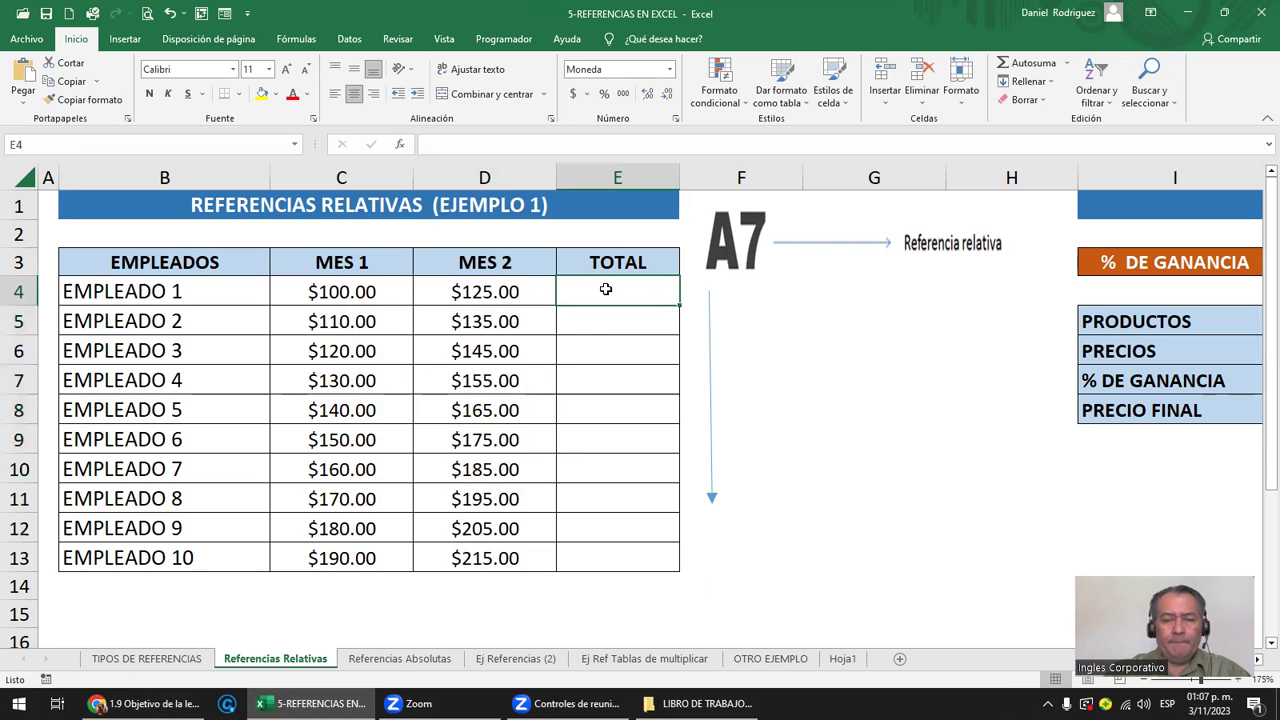
pyautogui.click(372, 263)
pyautogui.write('ENERO')
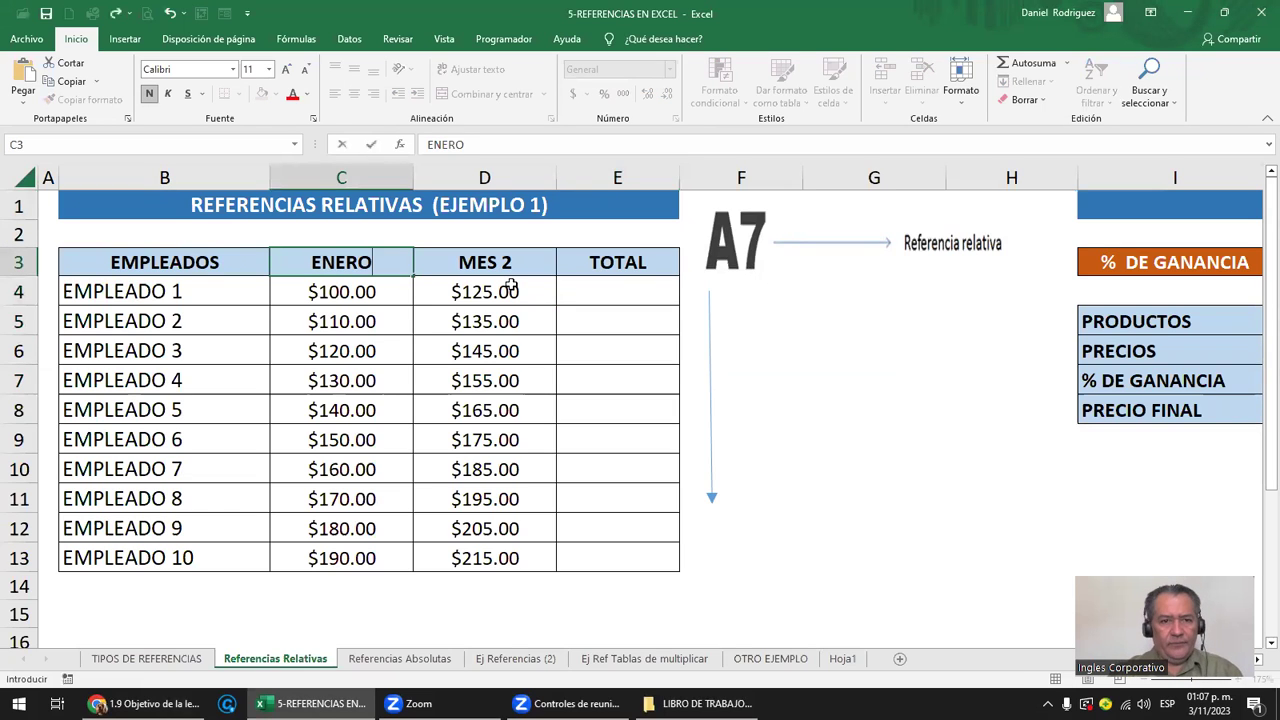
pyautogui.press('Return')
pyautogui.press('Up')
pyautogui.press('Right')
pyautogui.write('FEBRERO')
pyautogui.press('Return')
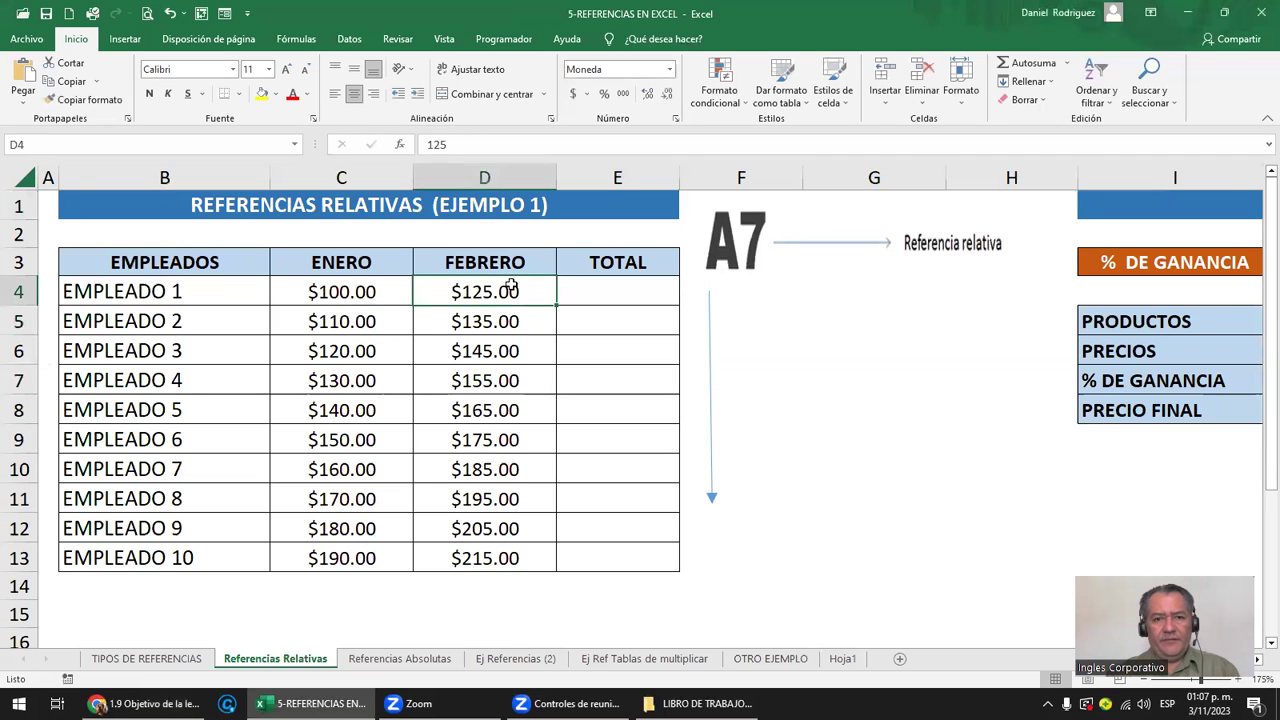
# Enter =C4+D4 in E4 to total employee 1's two months
pyautogui.press('Right')
pyautogui.write('=')
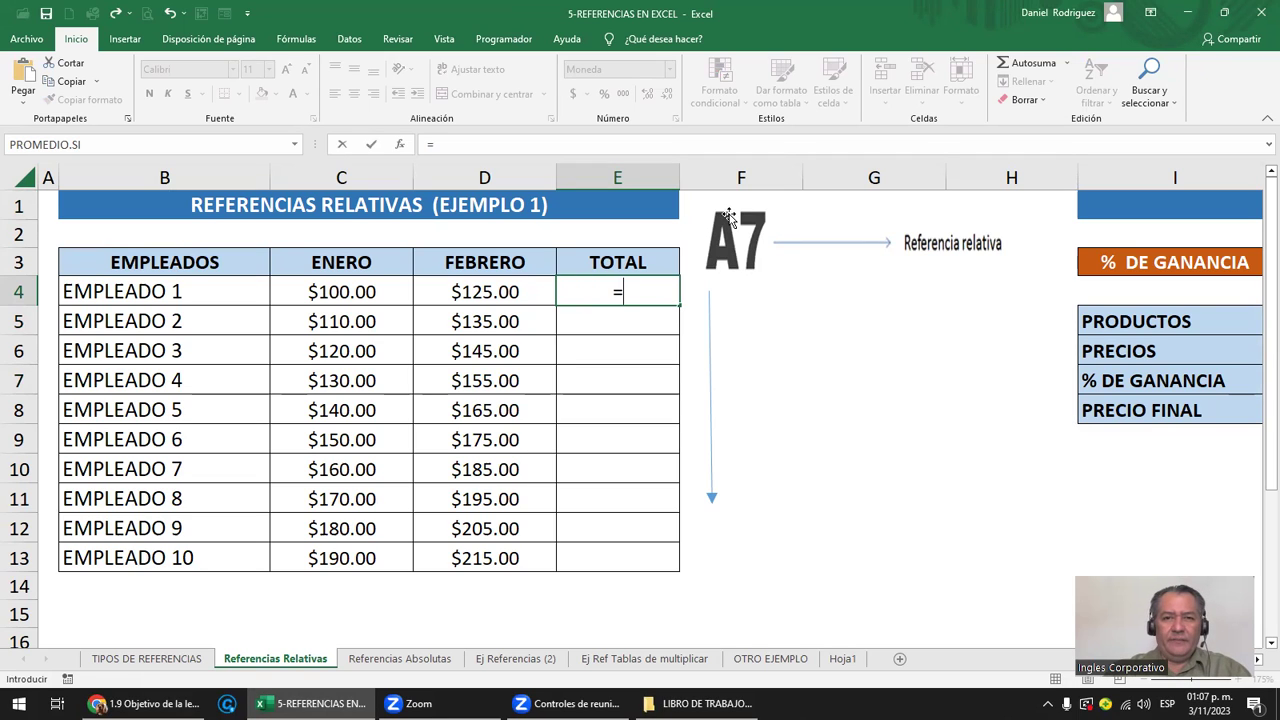
pyautogui.click(342, 292)
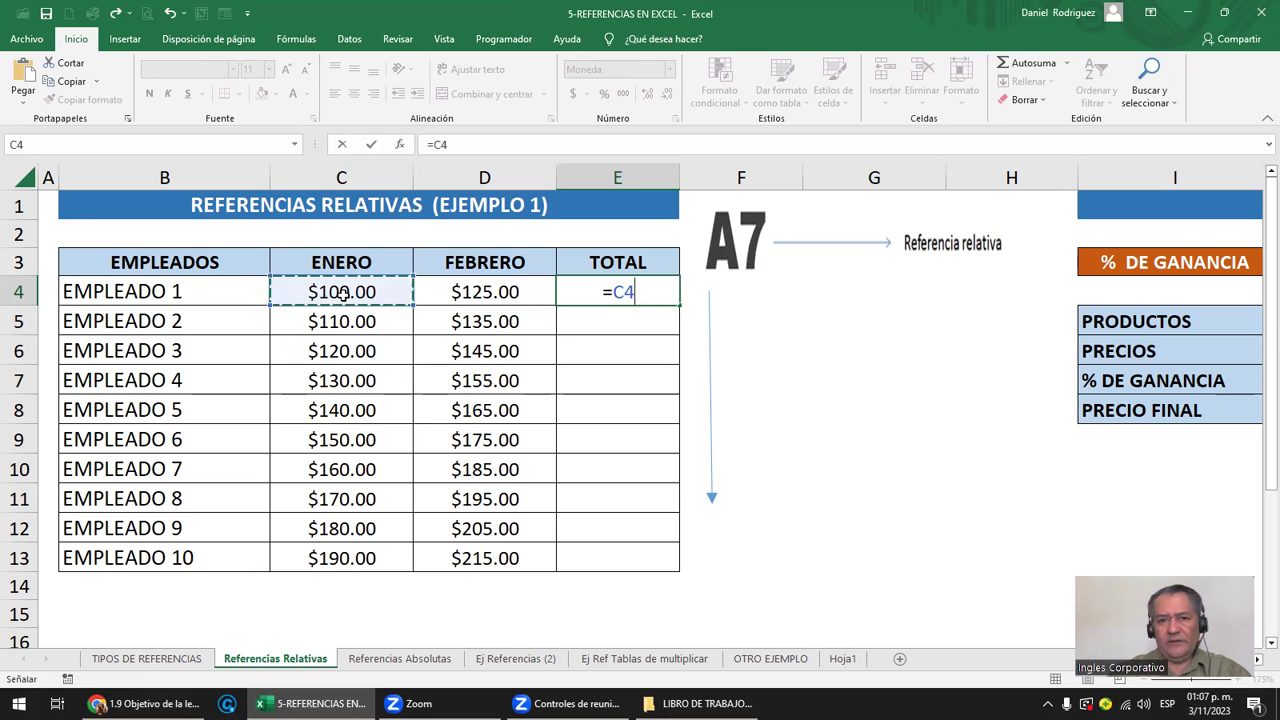
pyautogui.write('+')
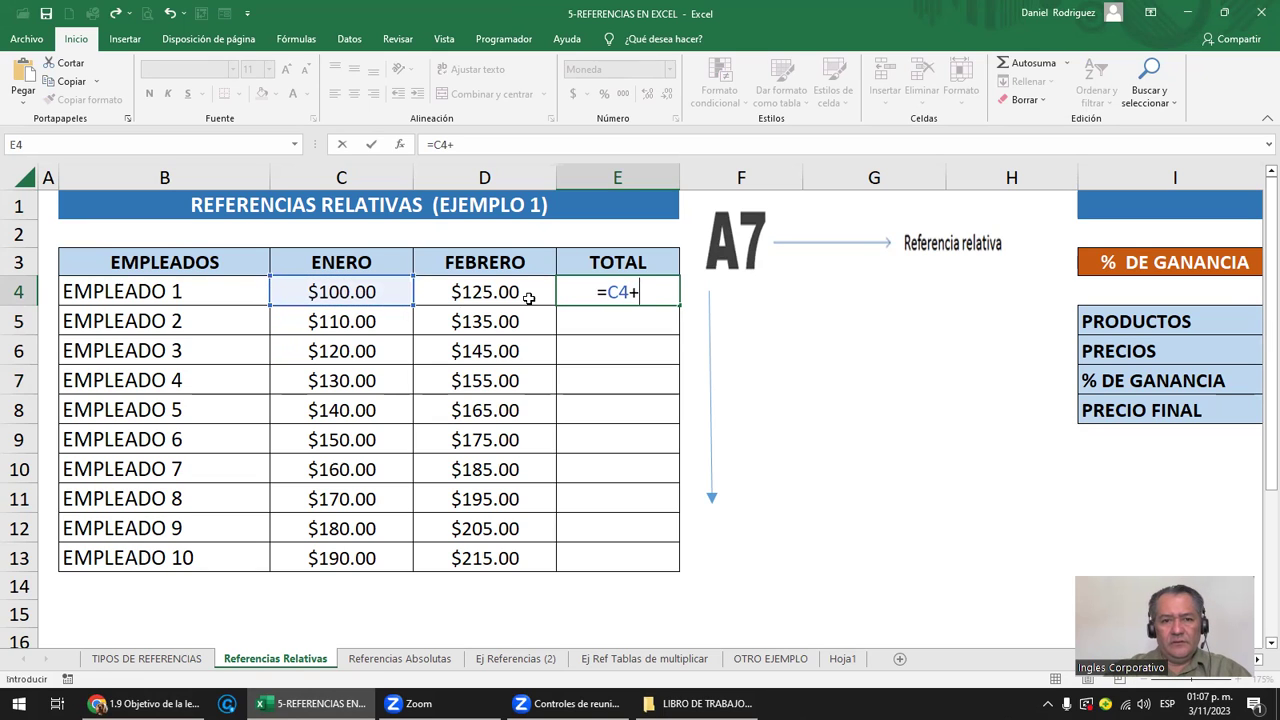
pyautogui.click(510, 292)
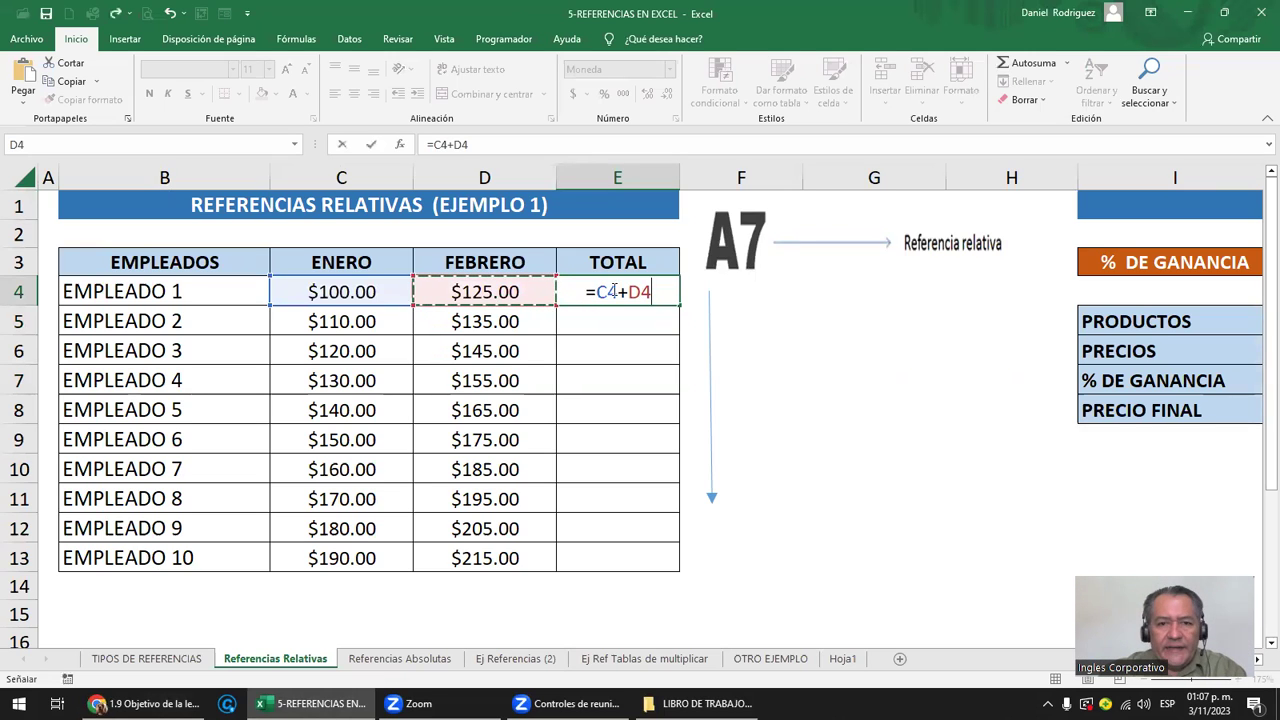
pyautogui.press('Return')
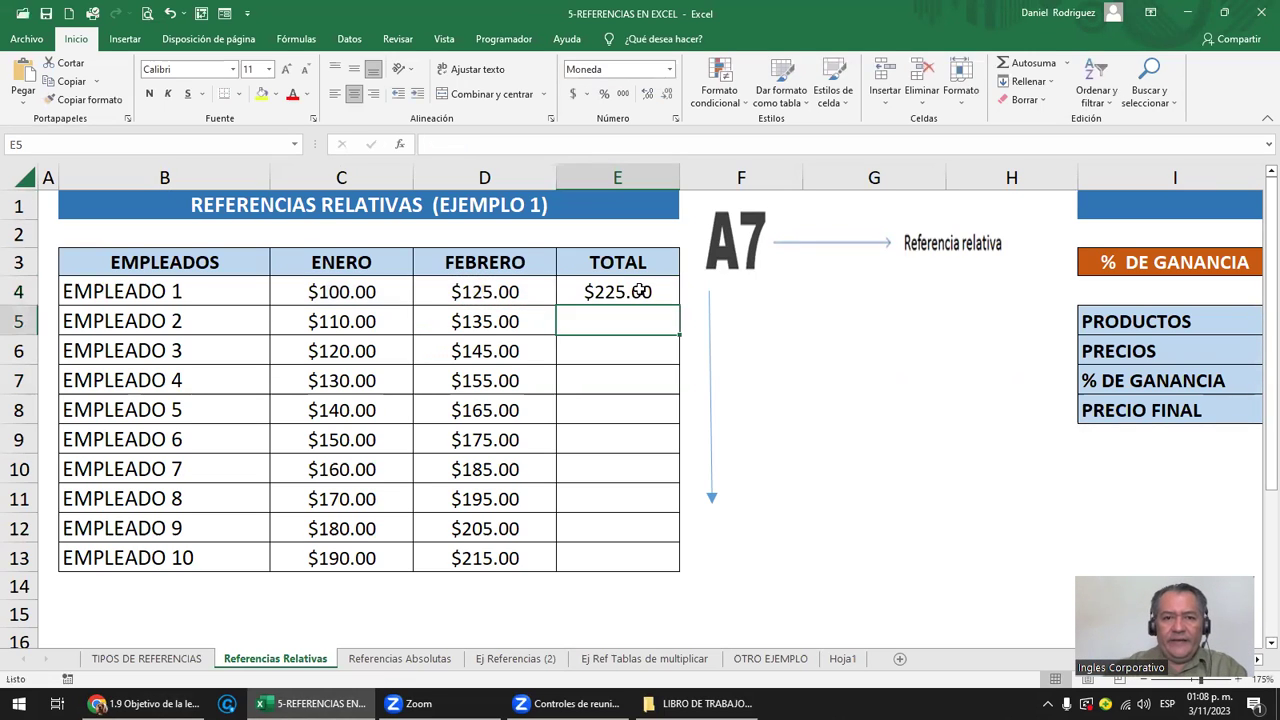
# Select the arrow drawing beside the table, then recheck the =C4+D4 formula in E4
pyautogui.click(711, 349)
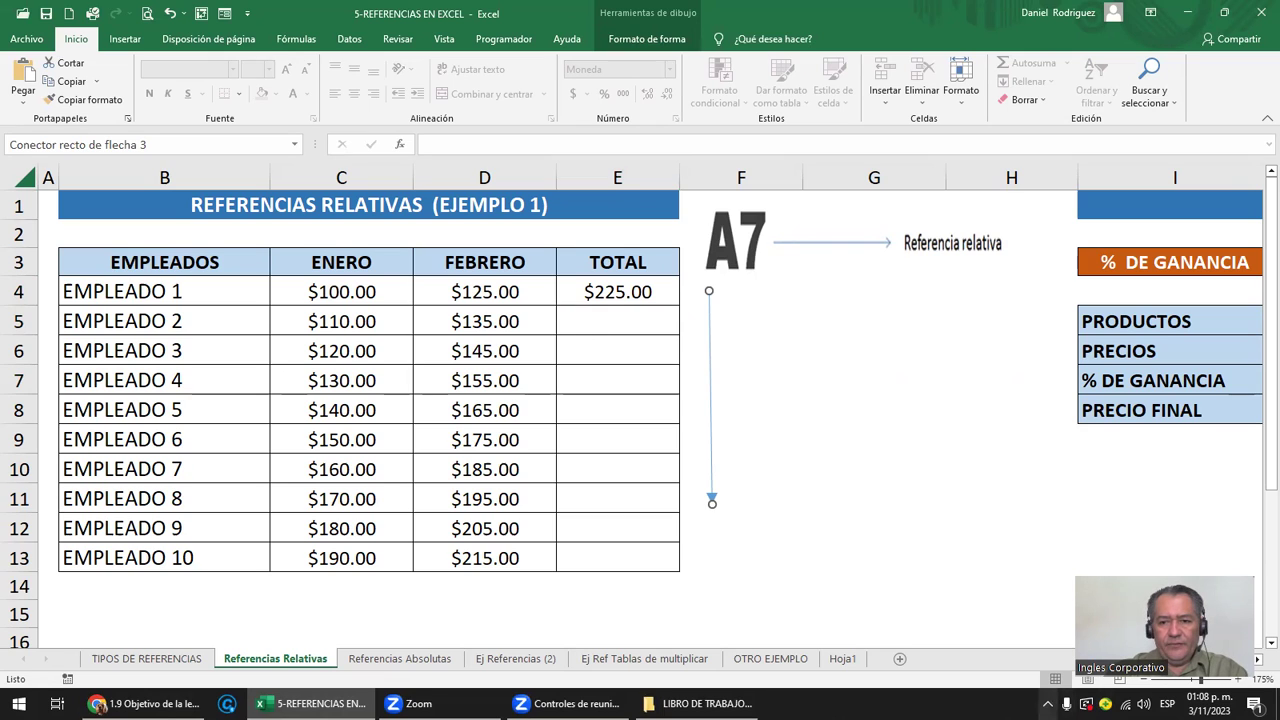
pyautogui.click(1047, 703)
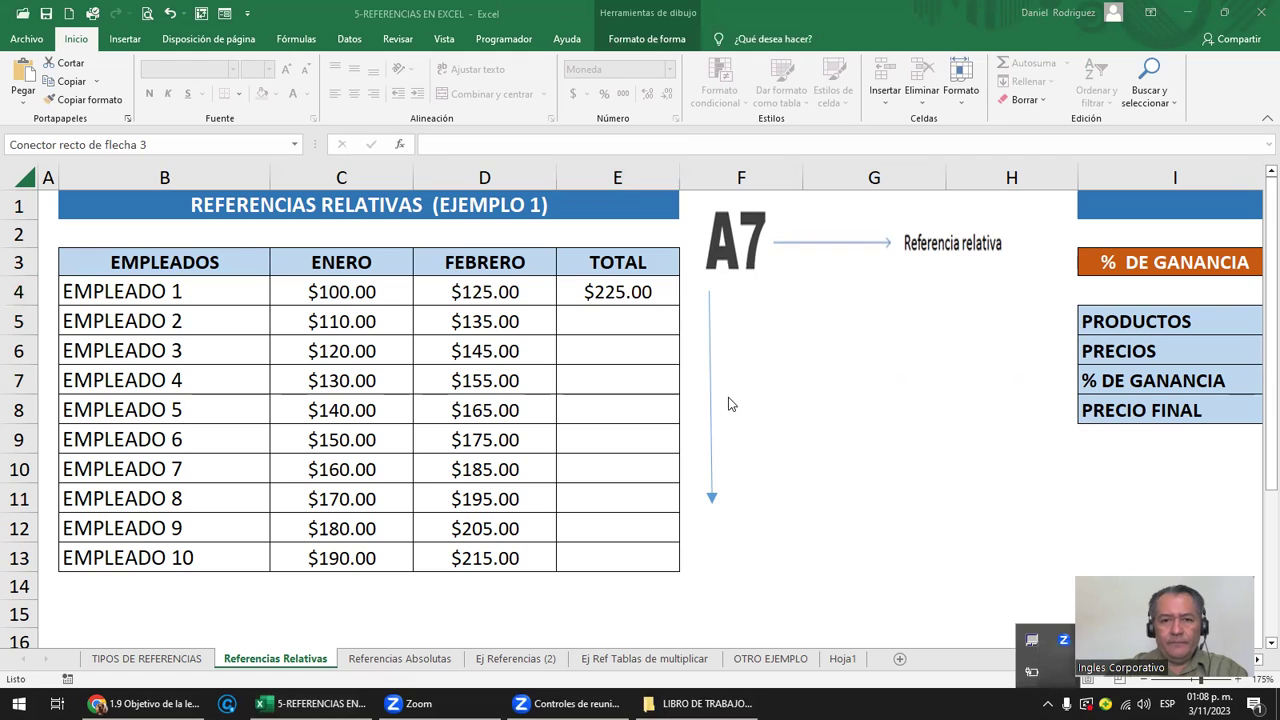
pyautogui.click(732, 360)
pyautogui.click(604, 327)
pyautogui.click(598, 295)
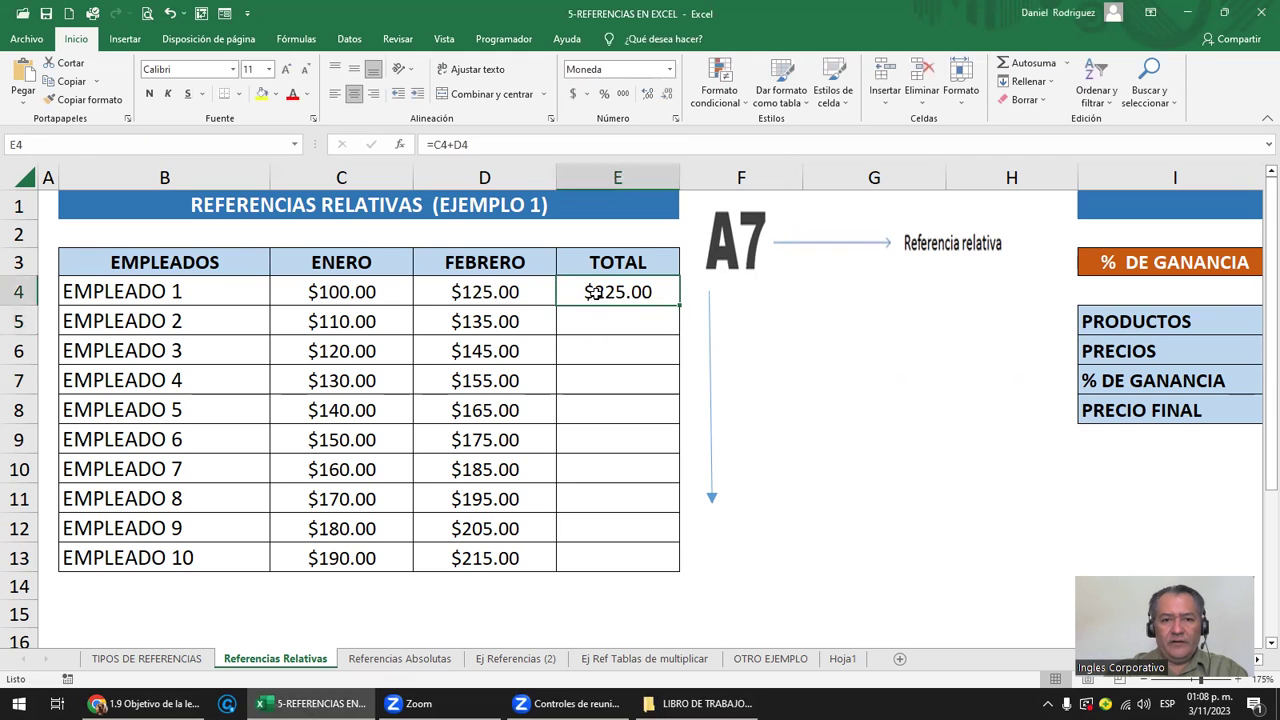
# Run through the ENERO and FEBRERO amounts of the next employees, ending back at E4
pyautogui.click(313, 321)
pyautogui.moveTo(313, 321); pyautogui.dragTo(455, 322)
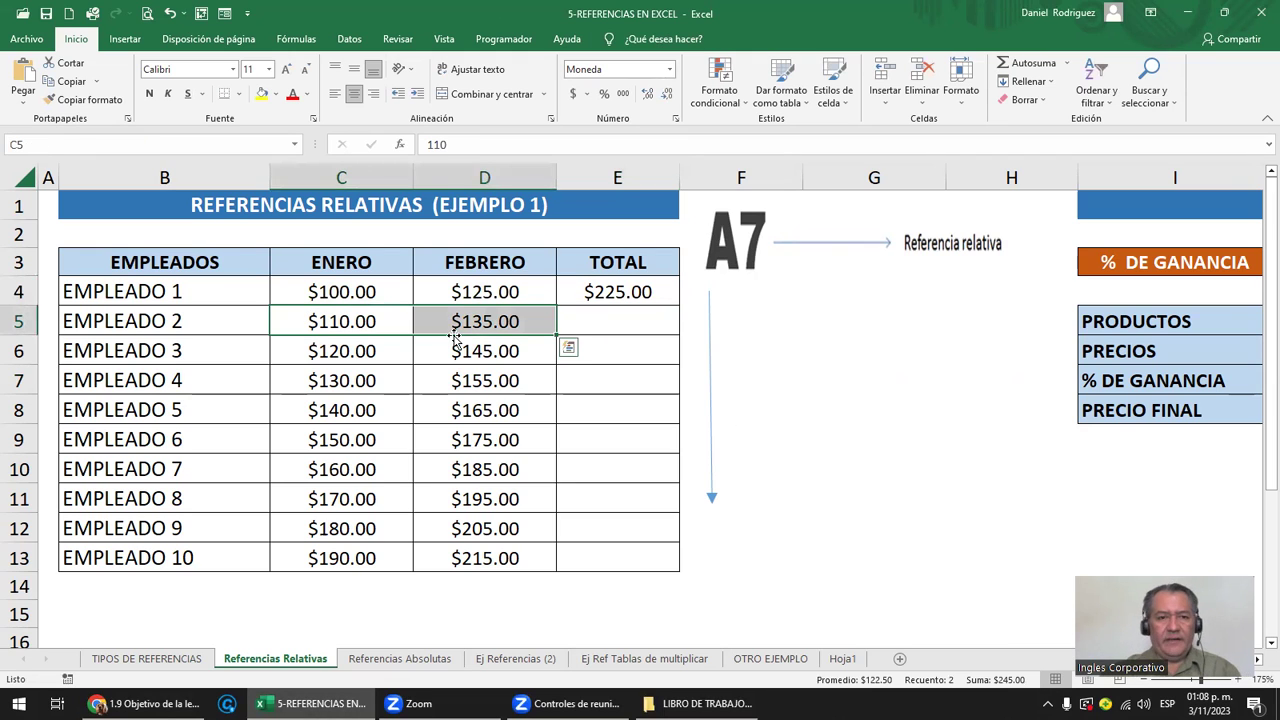
pyautogui.press('Down')
pyautogui.hotkey('shift', 'Right')
pyautogui.press('Down')
pyautogui.hotkey('shift', 'Right')
pyautogui.press('Down')
pyautogui.press('Up')
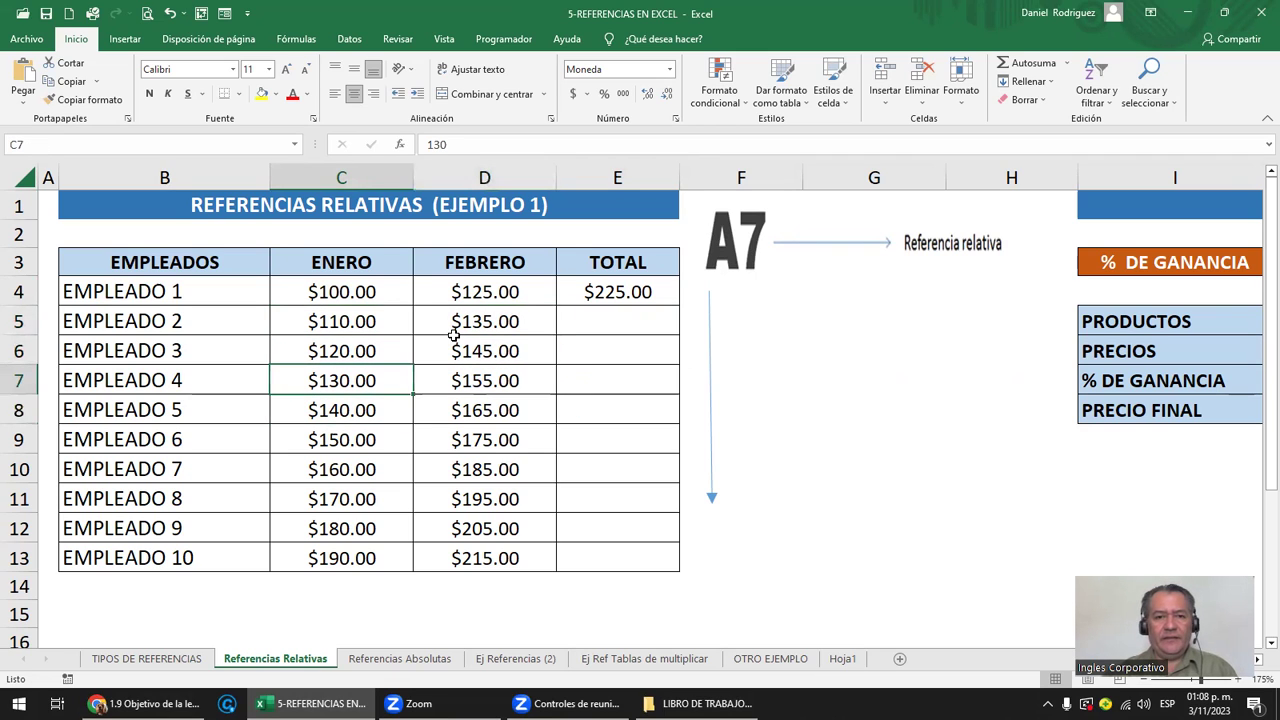
pyautogui.click(625, 296)
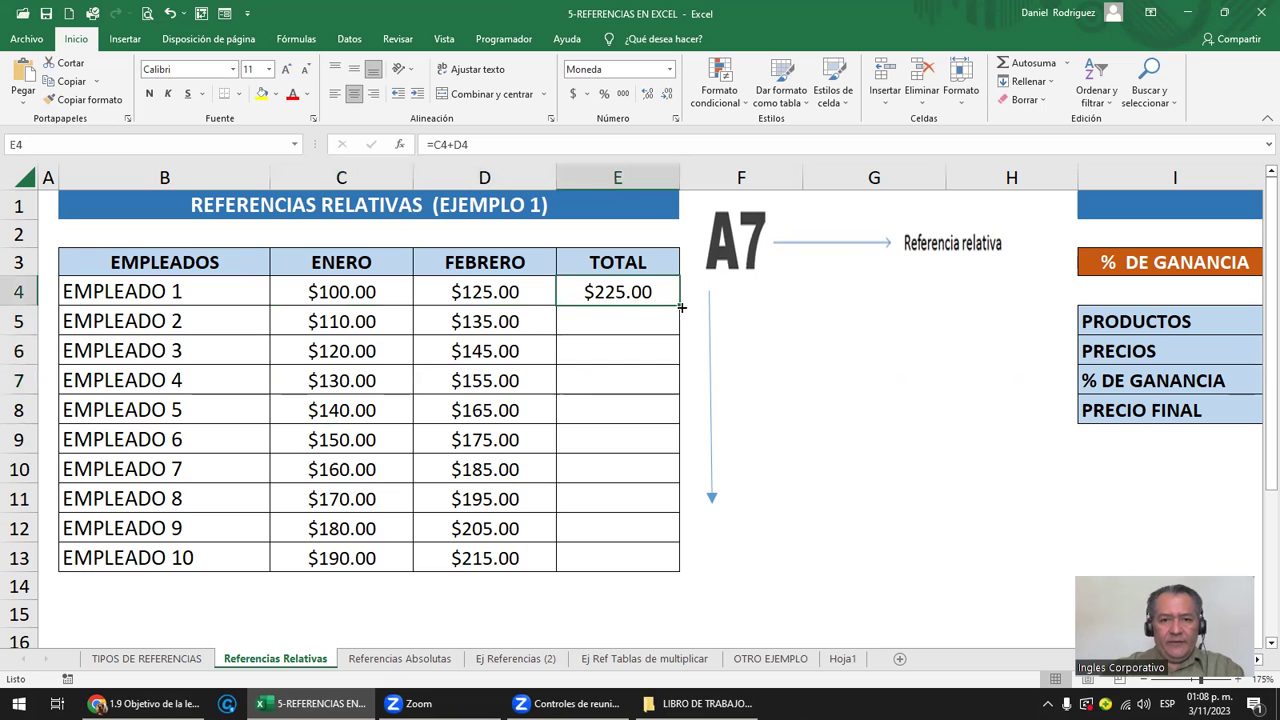
# Enter =C5+D5 in E5 and fill it down to E13, giving $245.00 through $405.00
pyautogui.press('Down')
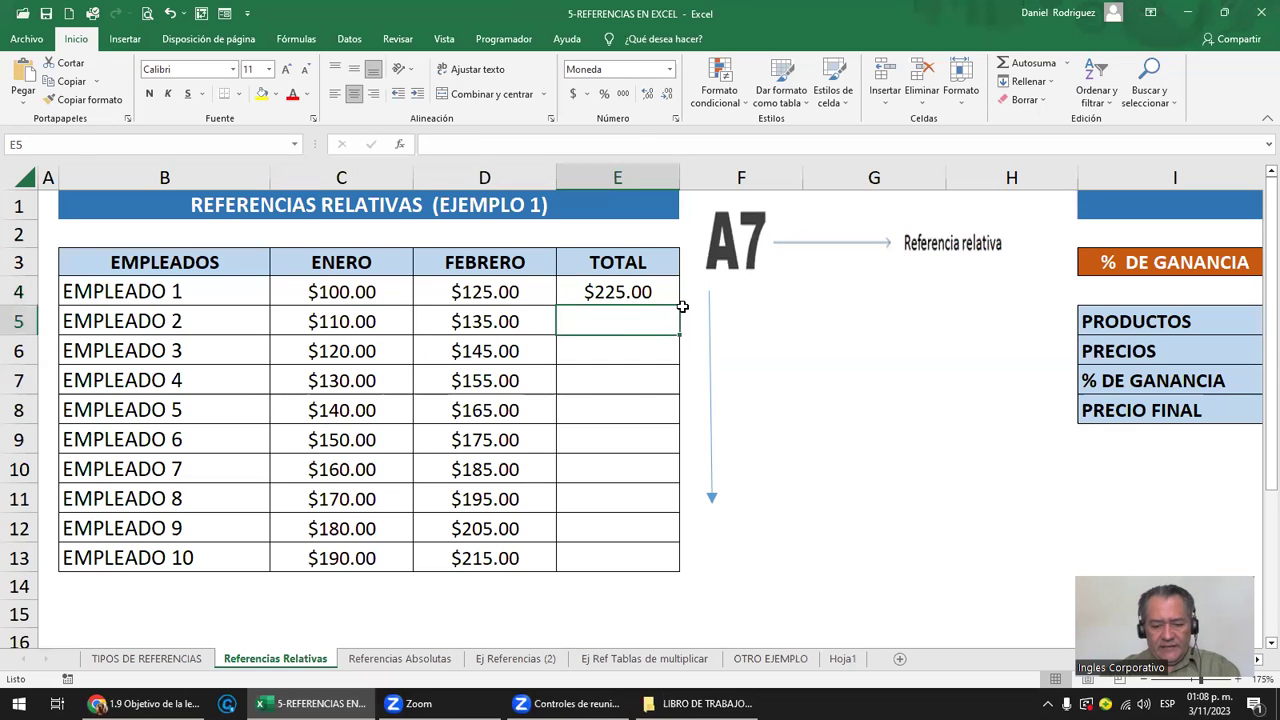
pyautogui.write('=')
pyautogui.press('Left')
pyautogui.press('Left')
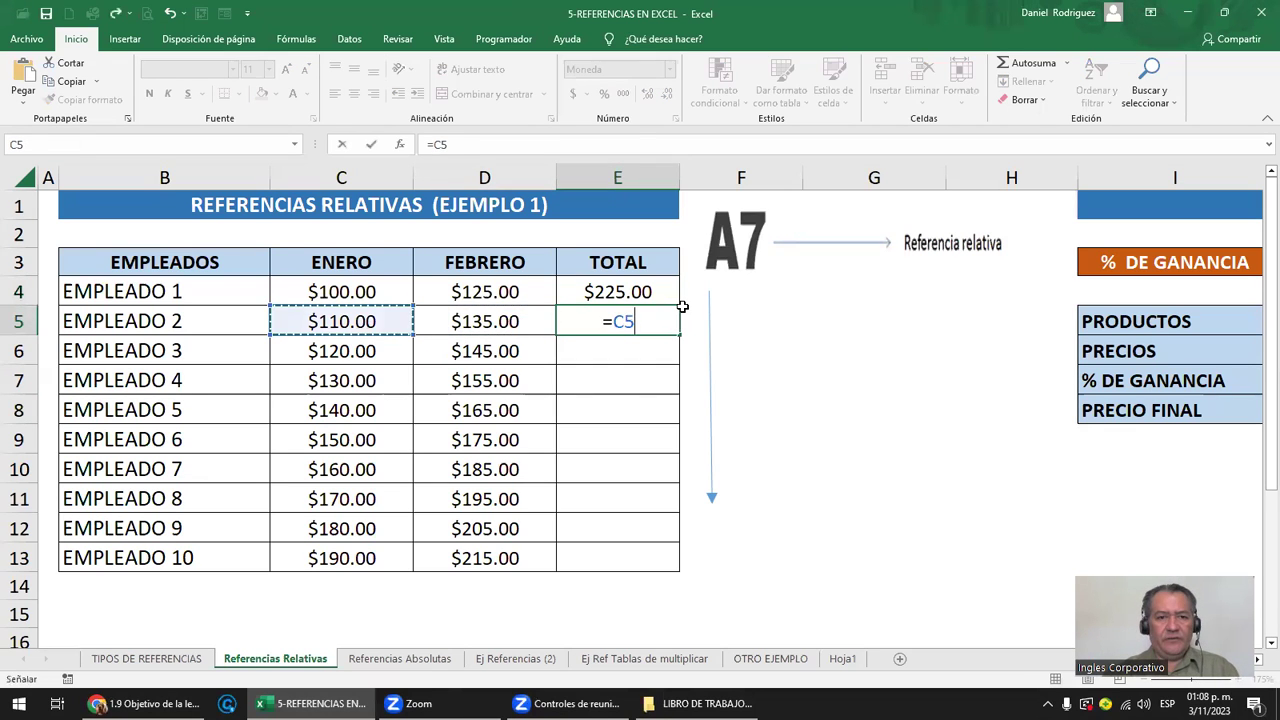
pyautogui.write('+')
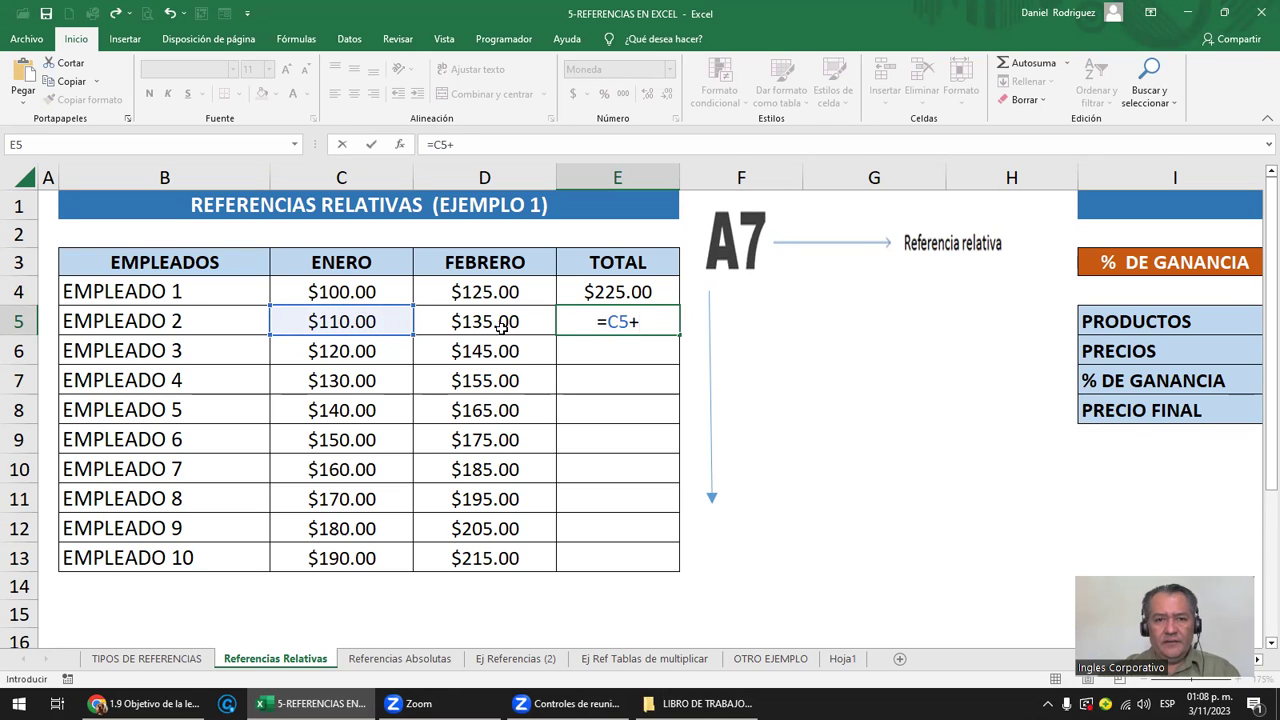
pyautogui.click(502, 327)
pyautogui.press('Return')
pyautogui.press('Up')
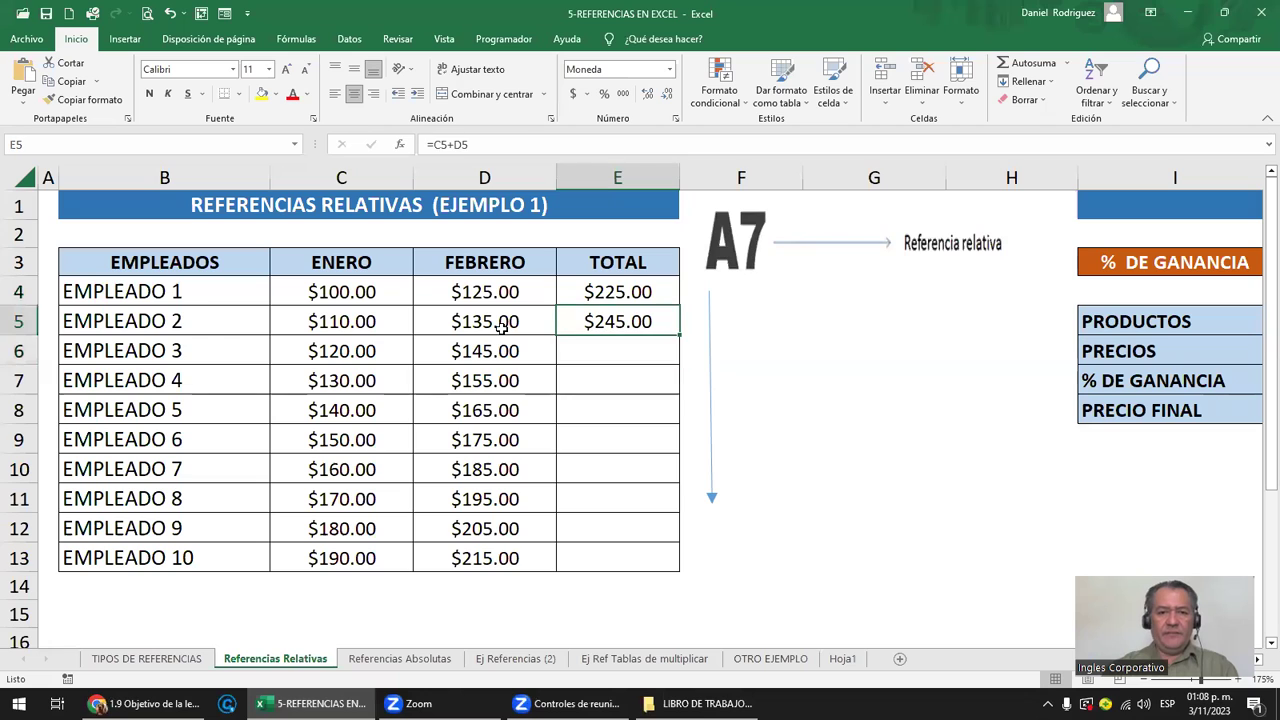
pyautogui.press('Return')
pyautogui.press('Up')
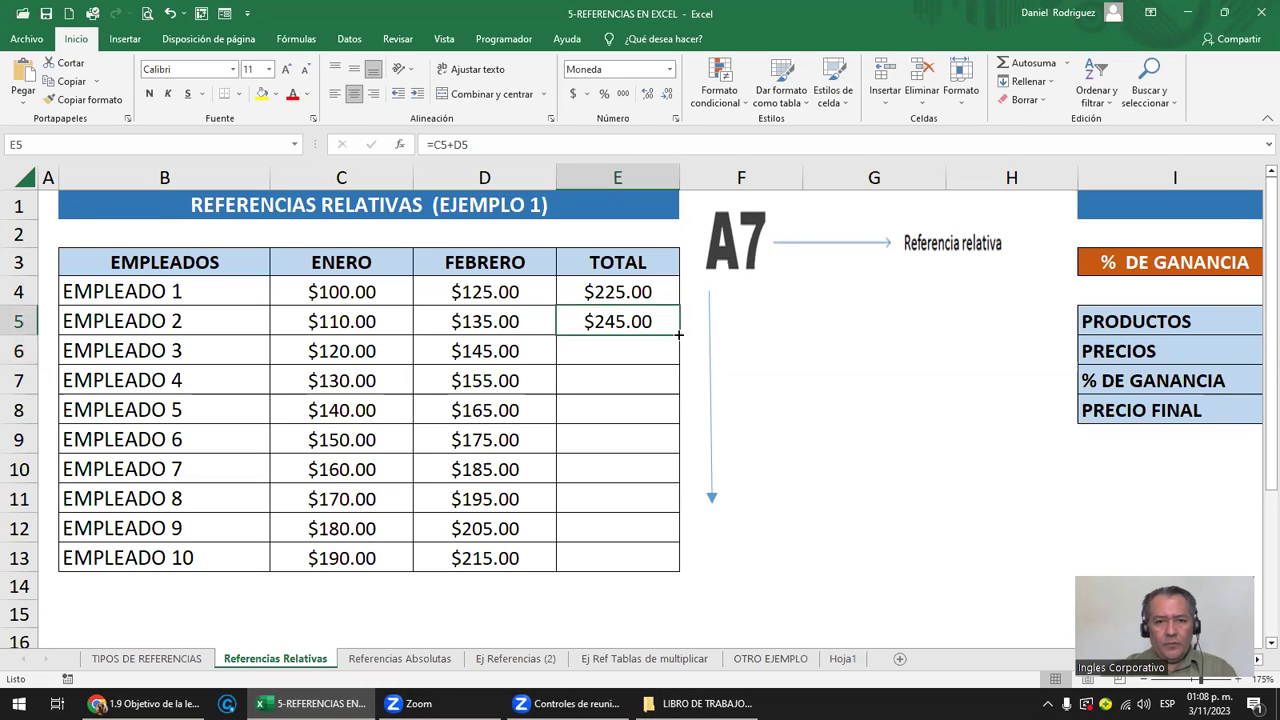
pyautogui.doubleClick(679, 335)
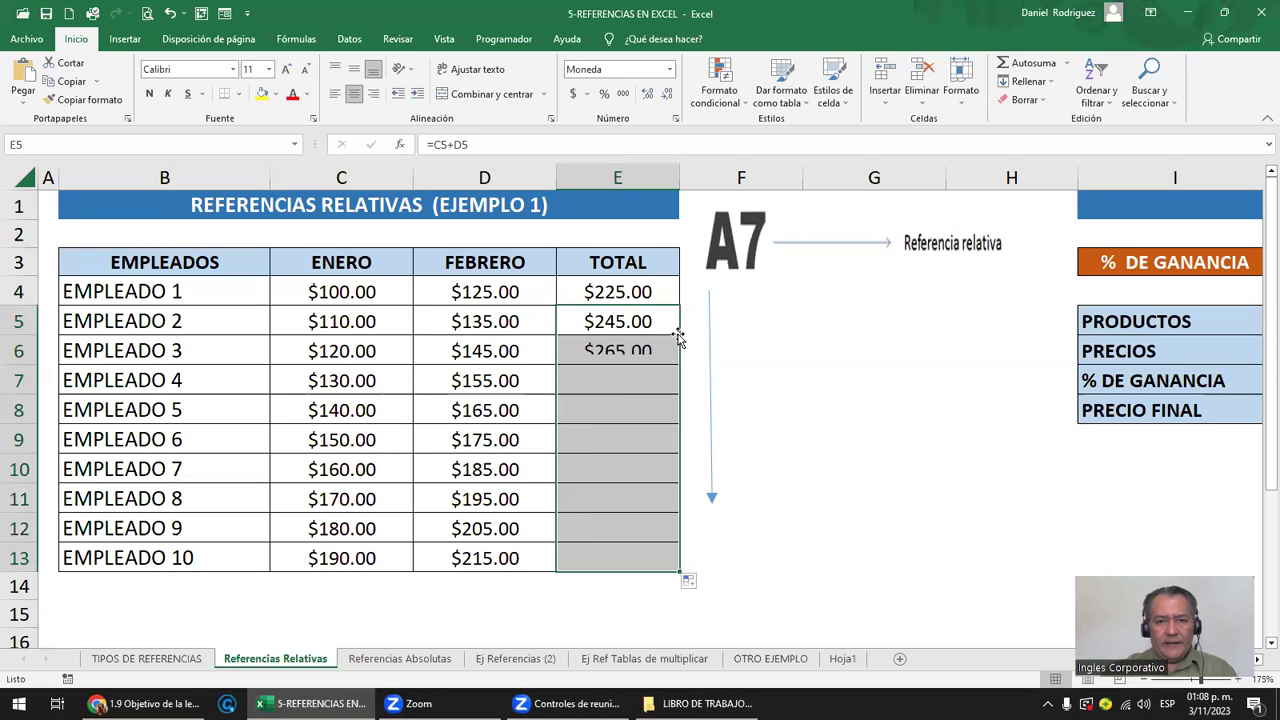
pyautogui.click(355, 327)
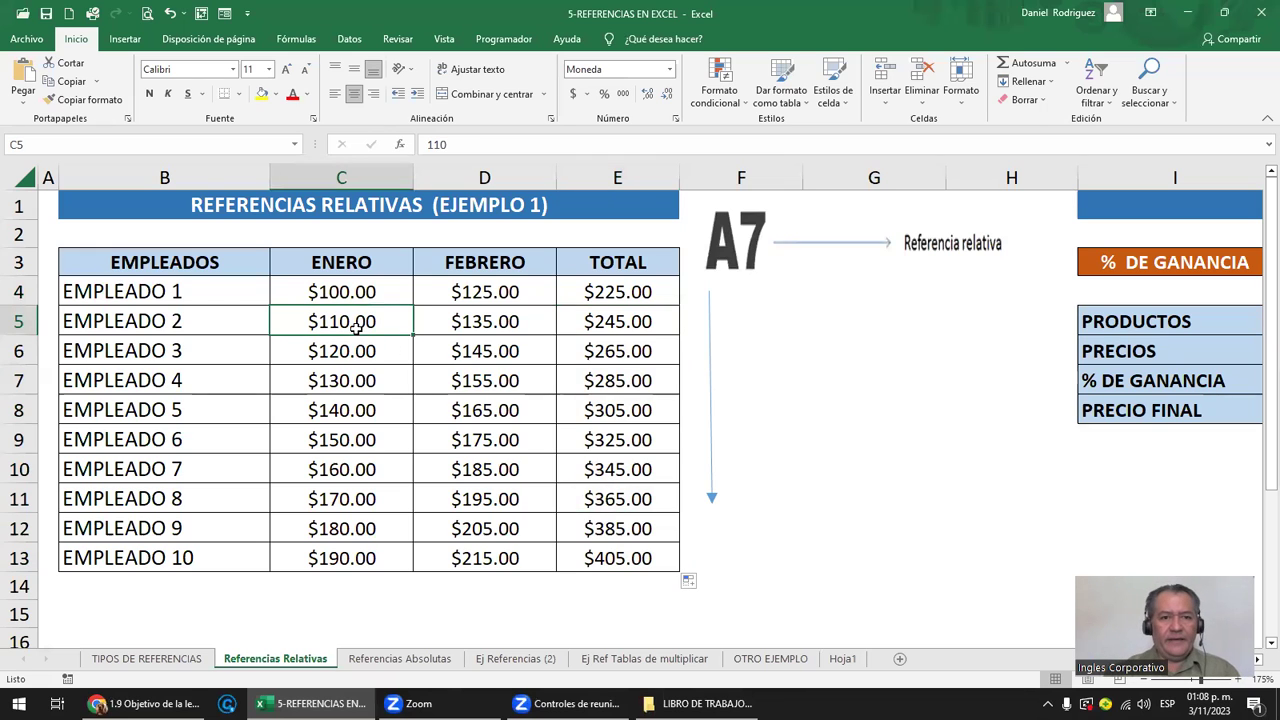
pyautogui.press('Down')
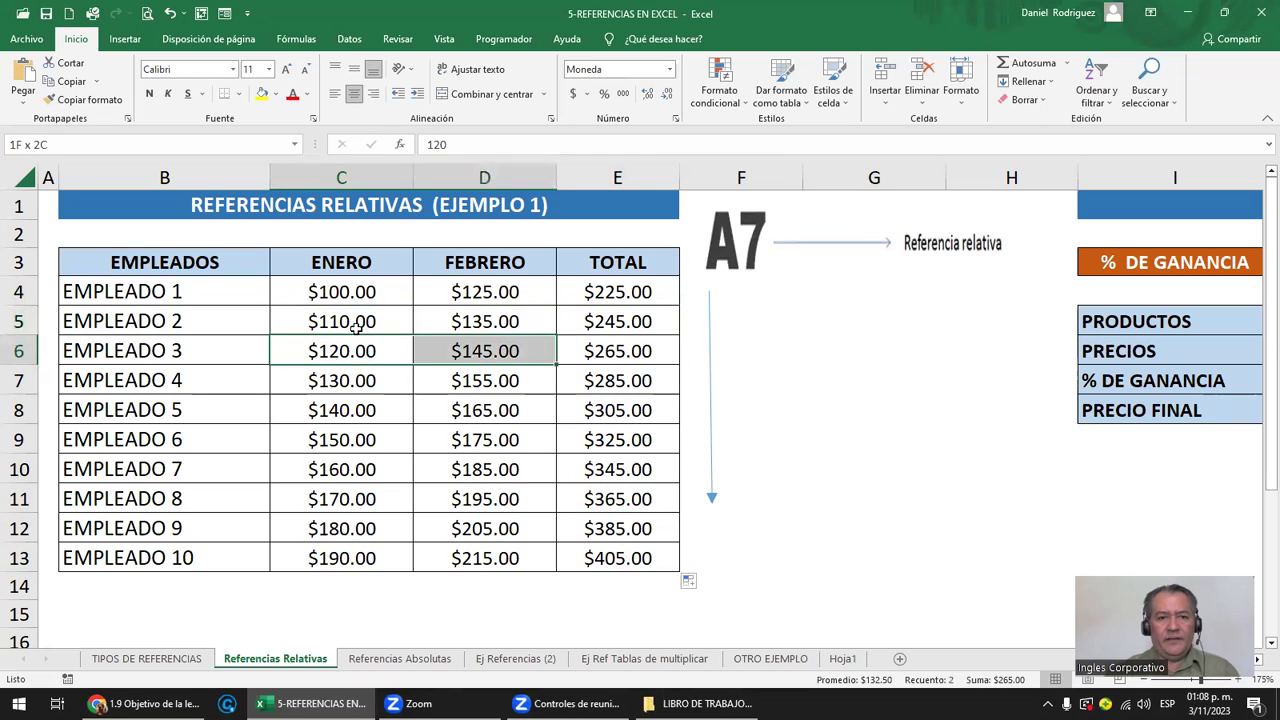
pyautogui.press('Down')
pyautogui.hotkey('shift', 'Right')
pyautogui.press('Down')
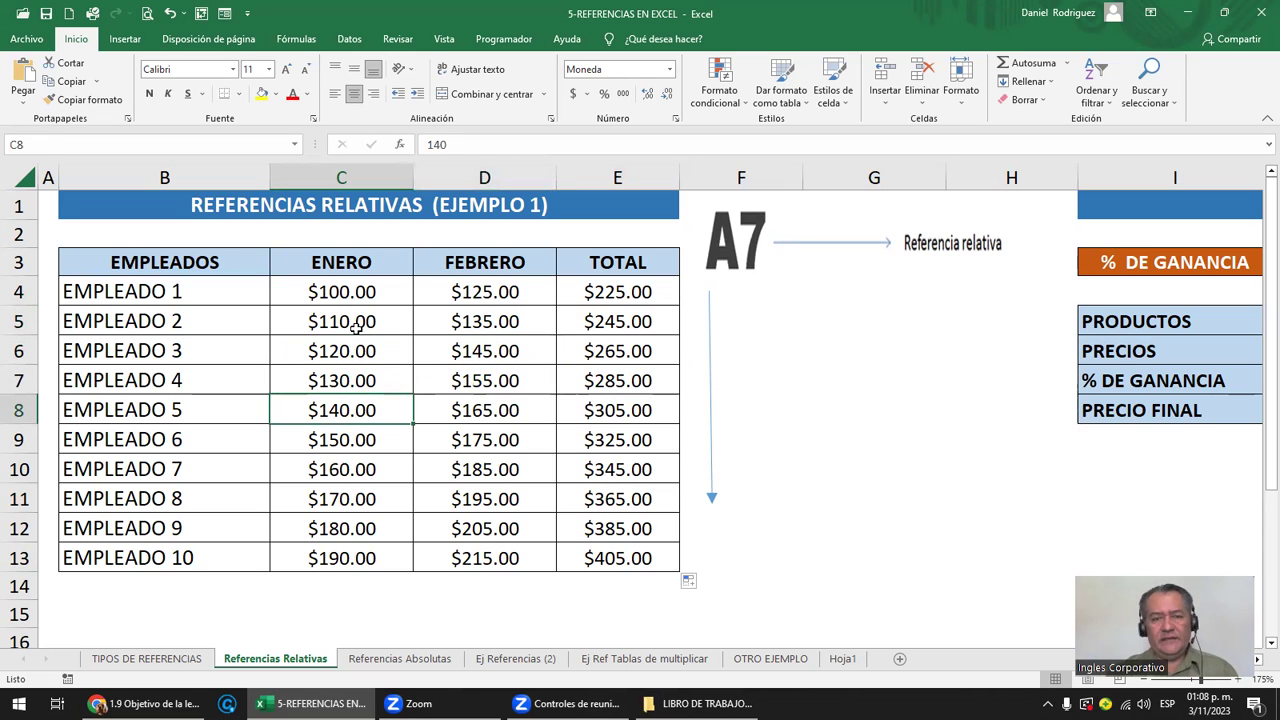
pyautogui.press('Right')
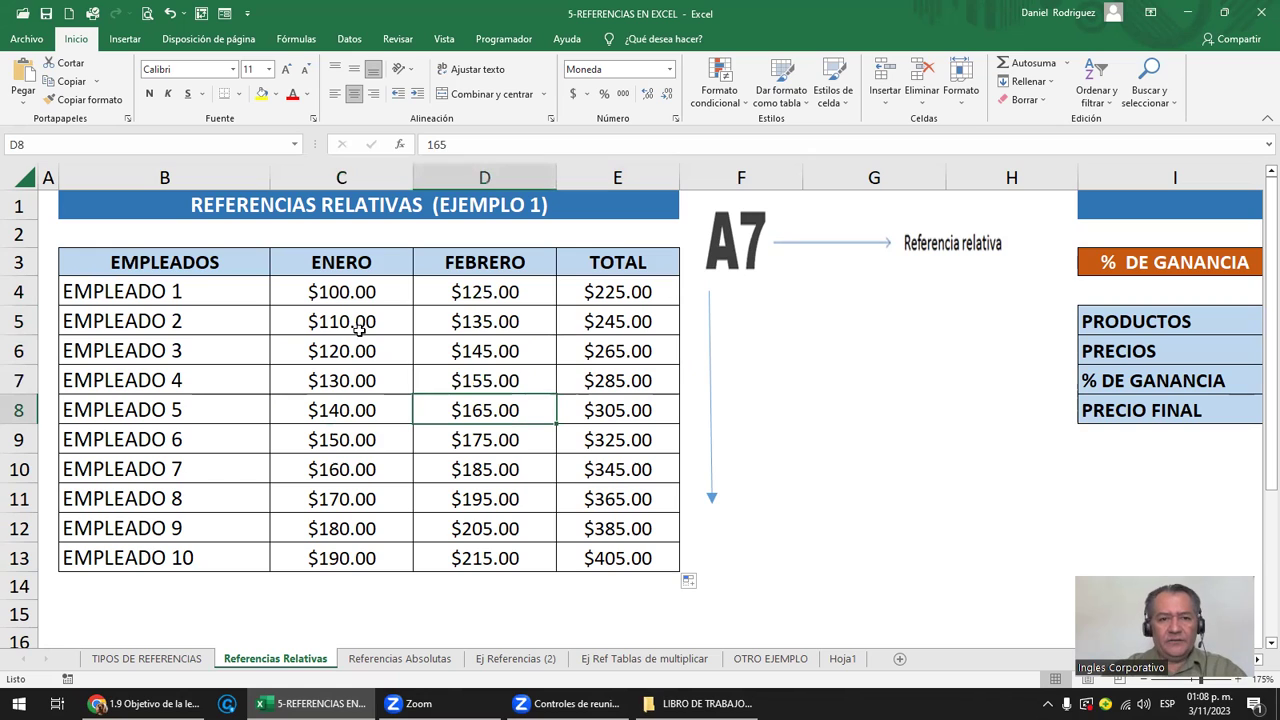
pyautogui.click(710, 322)
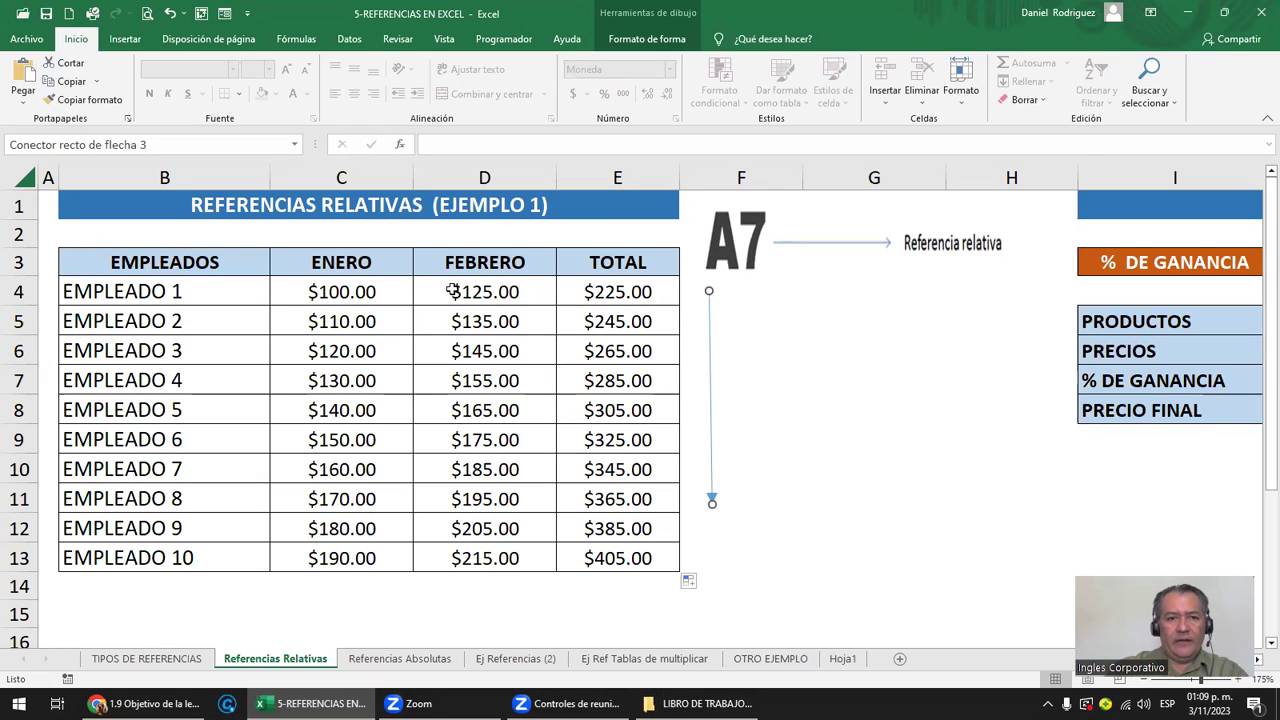
pyautogui.click(402, 291)
pyautogui.press('Right')
pyautogui.press('Right')
pyautogui.press('F2')
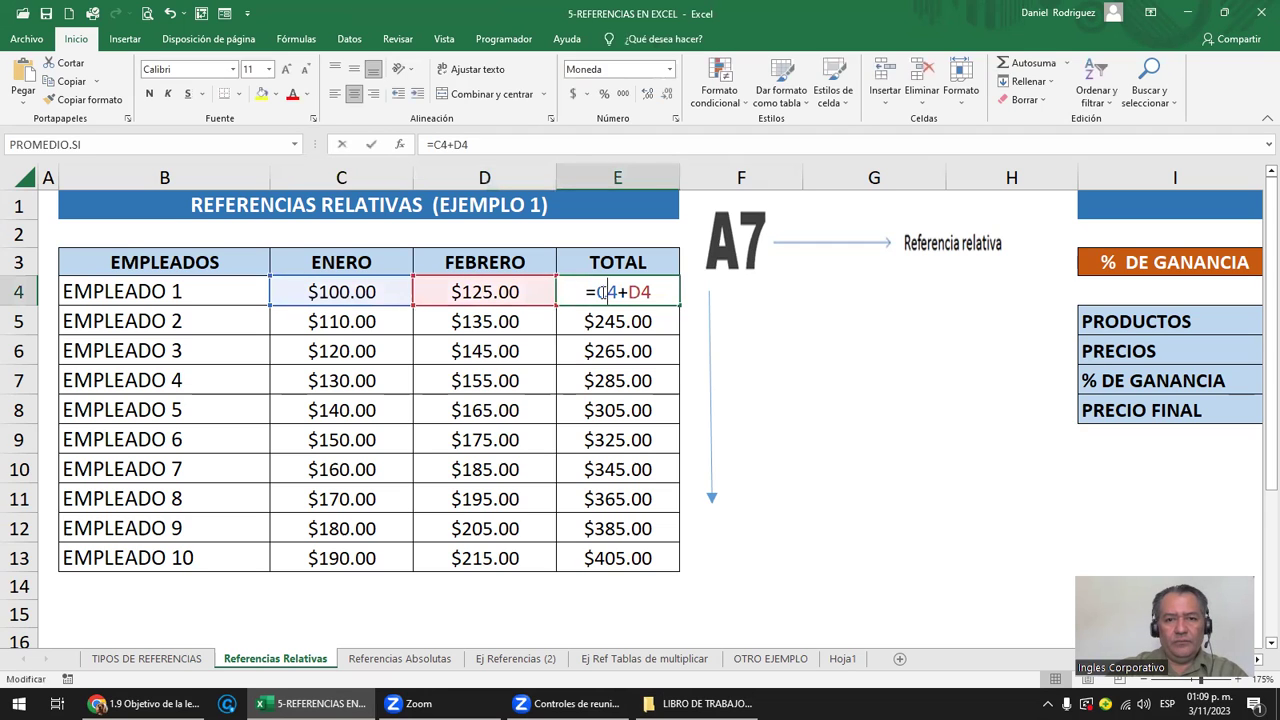
pyautogui.press('Escape')
pyautogui.click(404, 318)
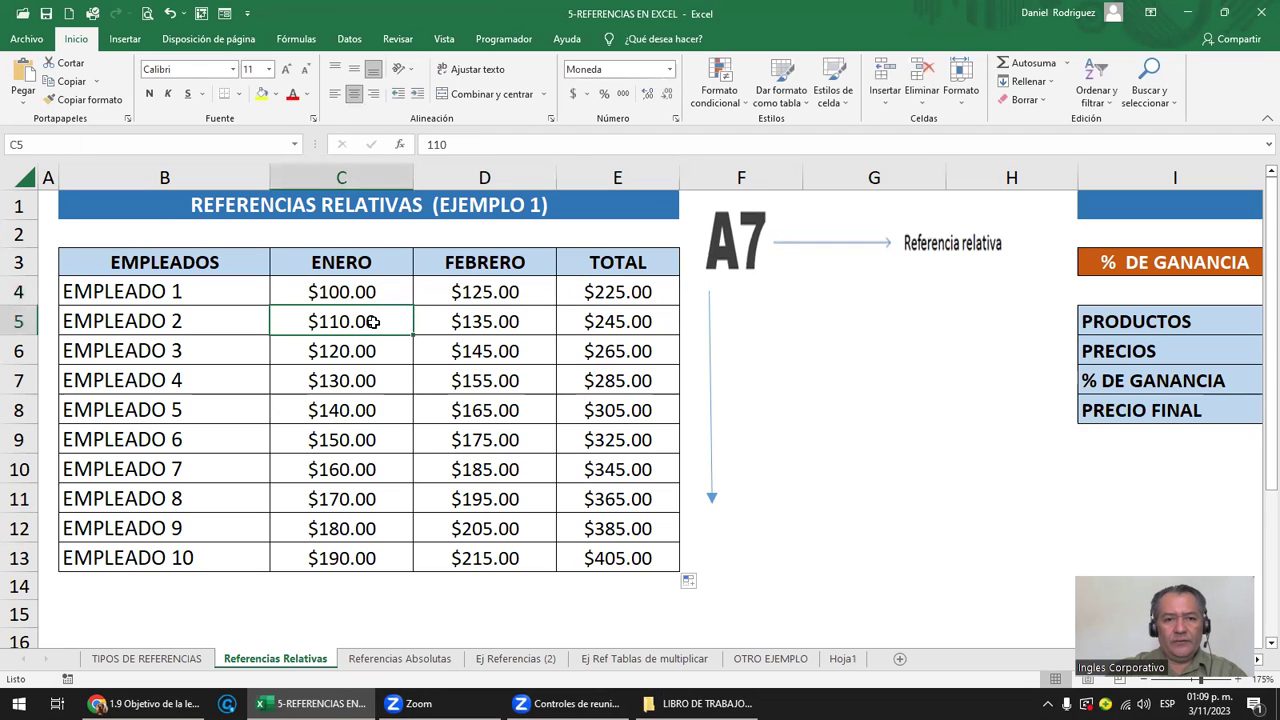
pyautogui.click(488, 321)
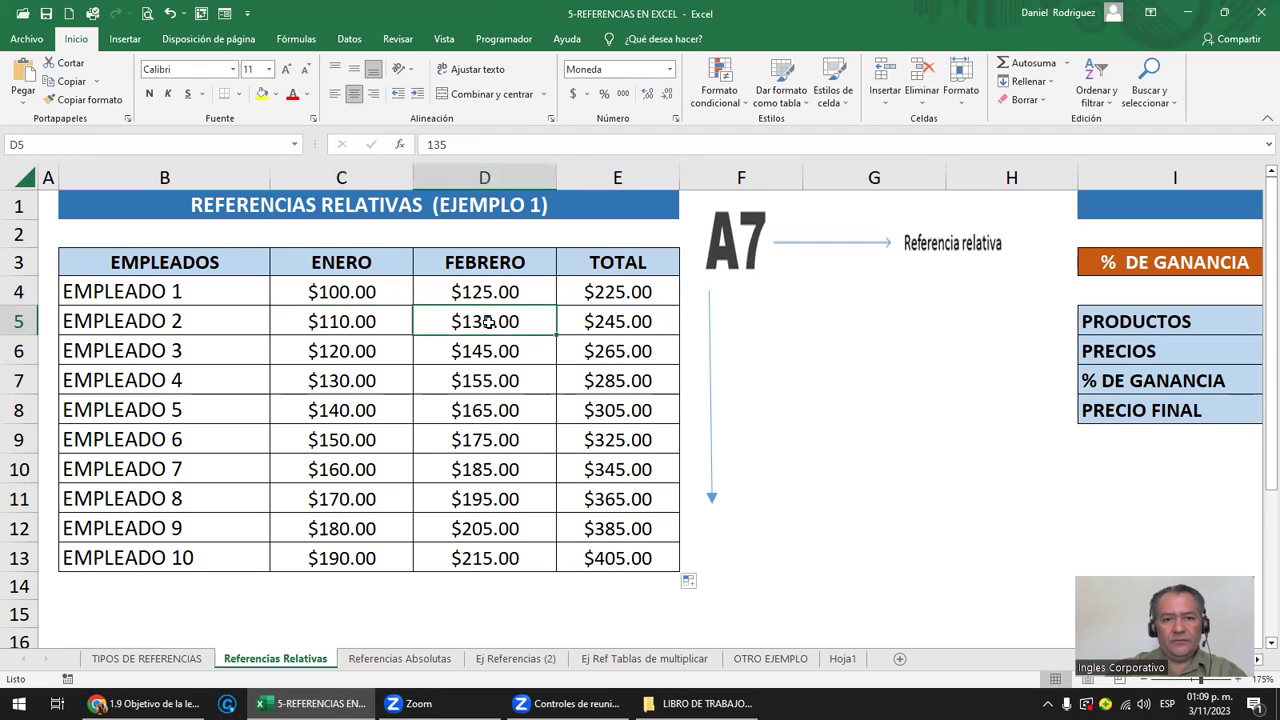
pyautogui.doubleClick(613, 321)
pyautogui.press('Escape')
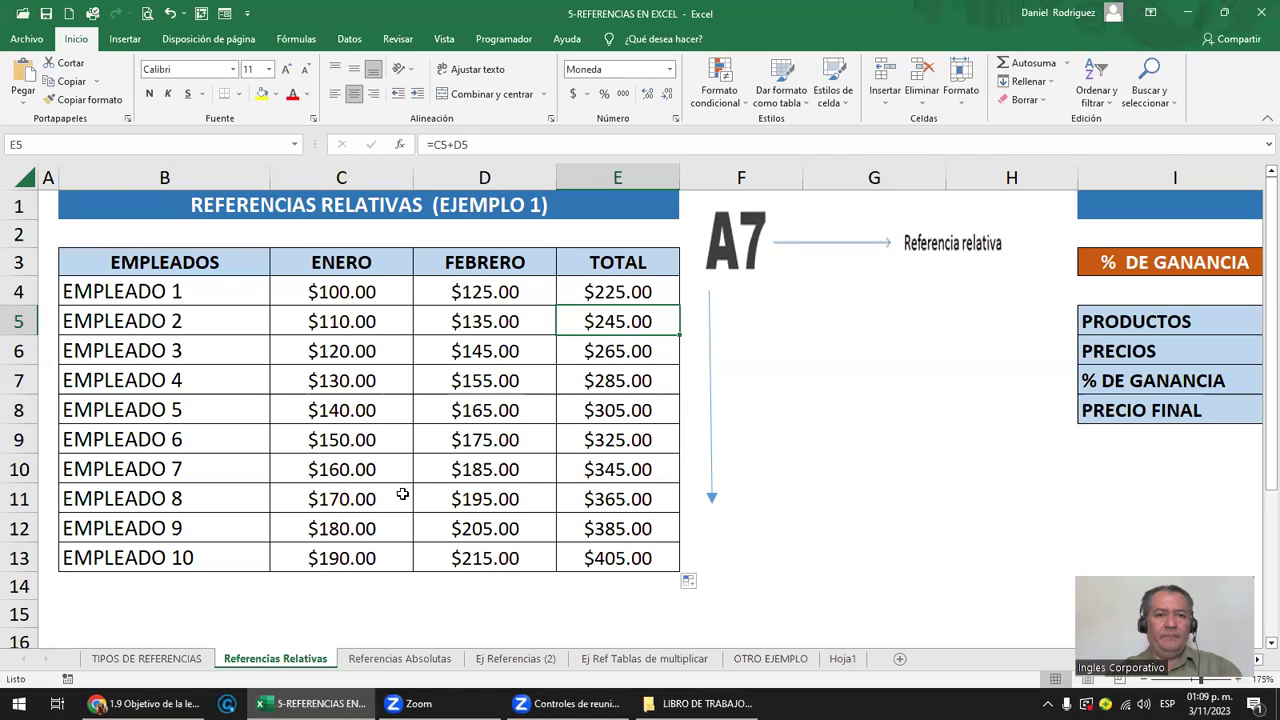
pyautogui.doubleClick(626, 291)
pyautogui.press('Escape')
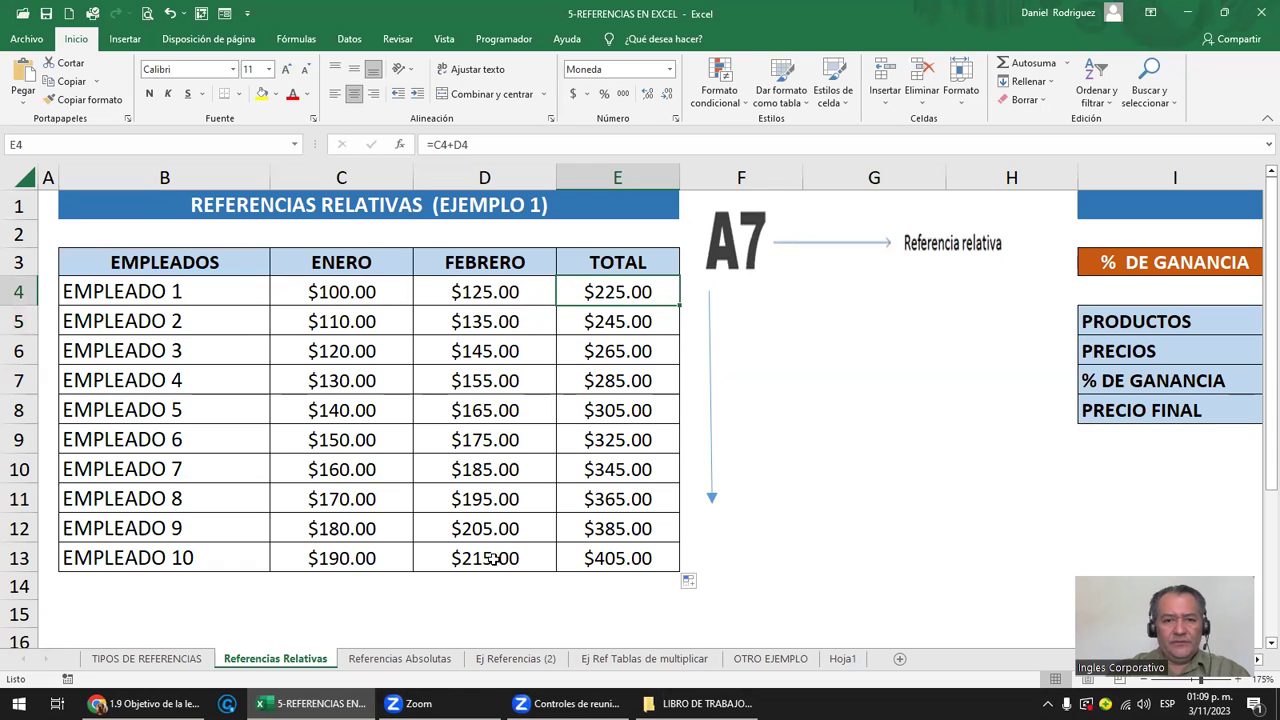
pyautogui.click(565, 616)
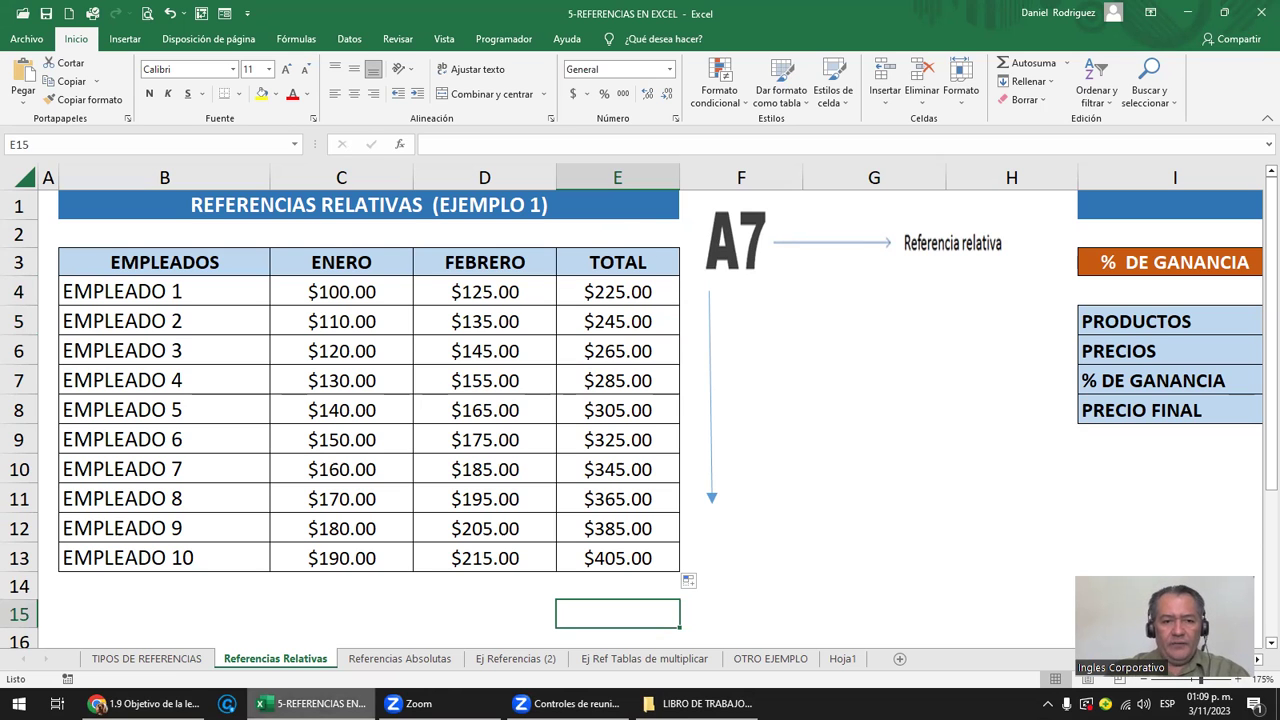
# Leave Excel for the workbooks folder and open the 5- REFERENCIA RELATIVA Y ABSOLYTA file
pyautogui.click(312, 703)
pyautogui.click(700, 703)
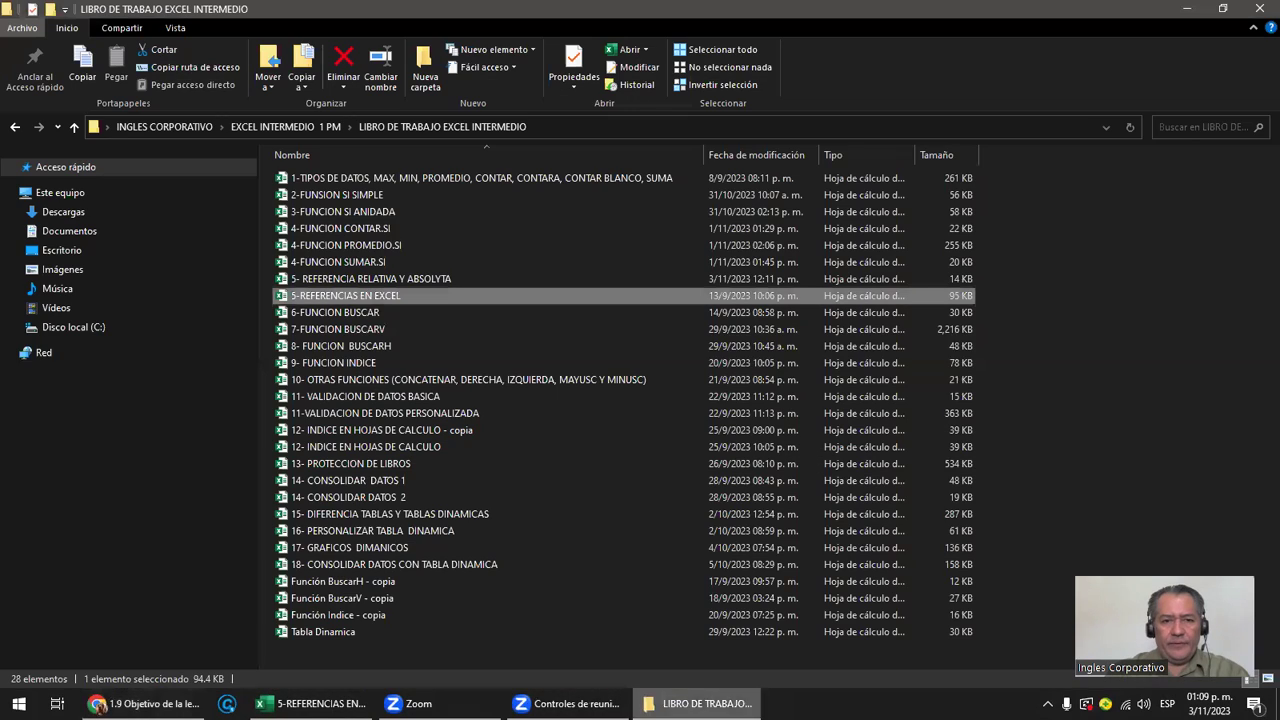
pyautogui.click(406, 278)
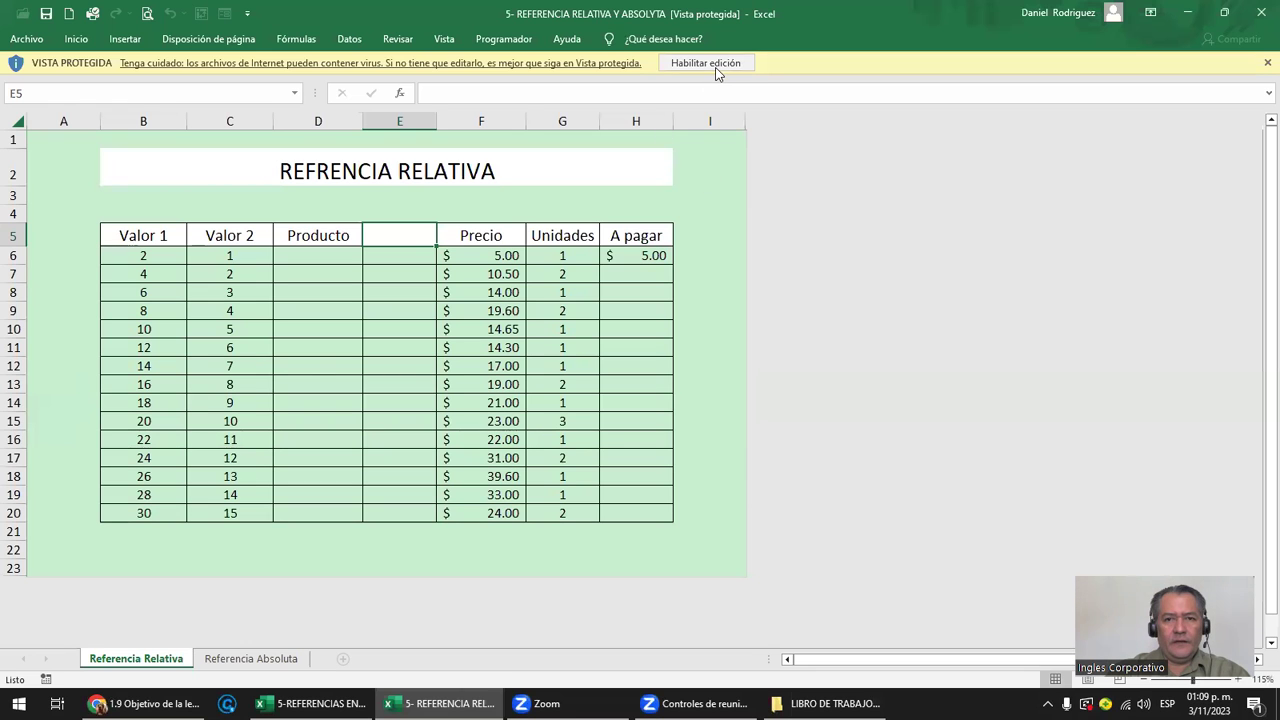
# Enable editing, then select the first row's price 5, Valor 1 2, Valor 2 1 and Producto cell D6
pyautogui.click(706, 63)
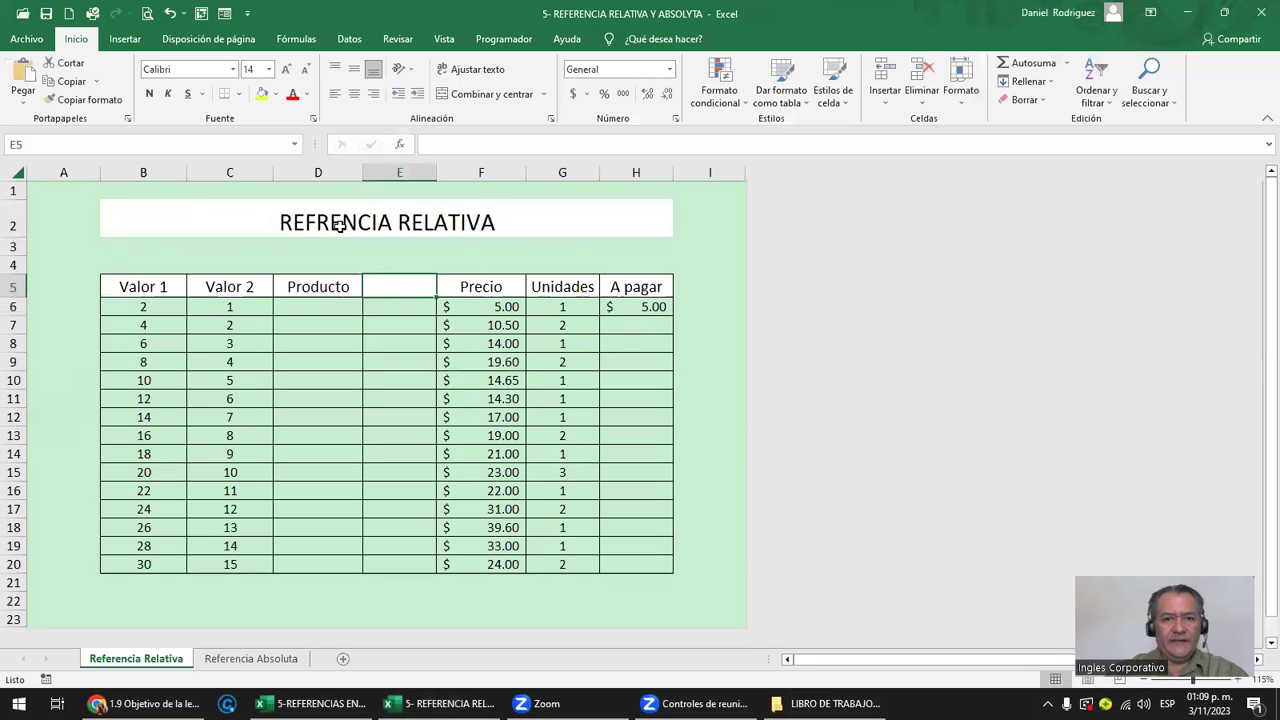
pyautogui.click(470, 308)
pyautogui.keyDown('ctrl'); pyautogui.scroll(1, 495, 320); pyautogui.keyUp('ctrl')
pyautogui.click(180, 271)
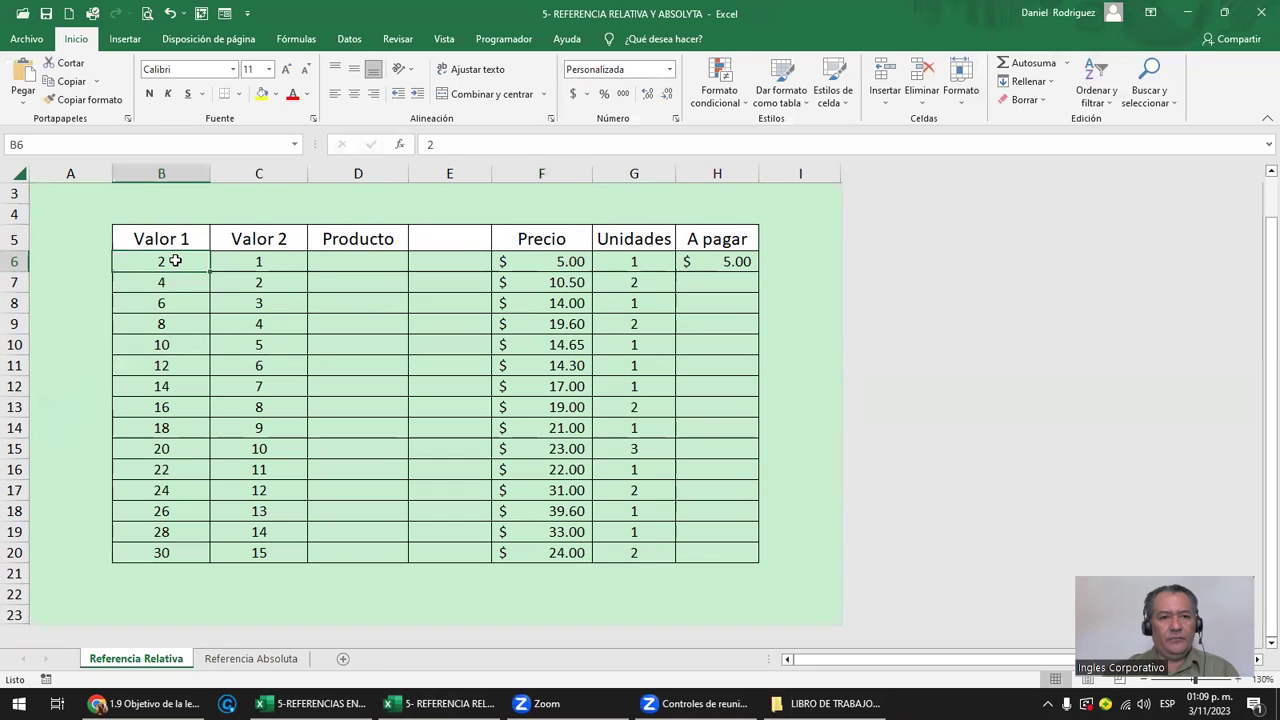
pyautogui.click(256, 260)
pyautogui.click(380, 262)
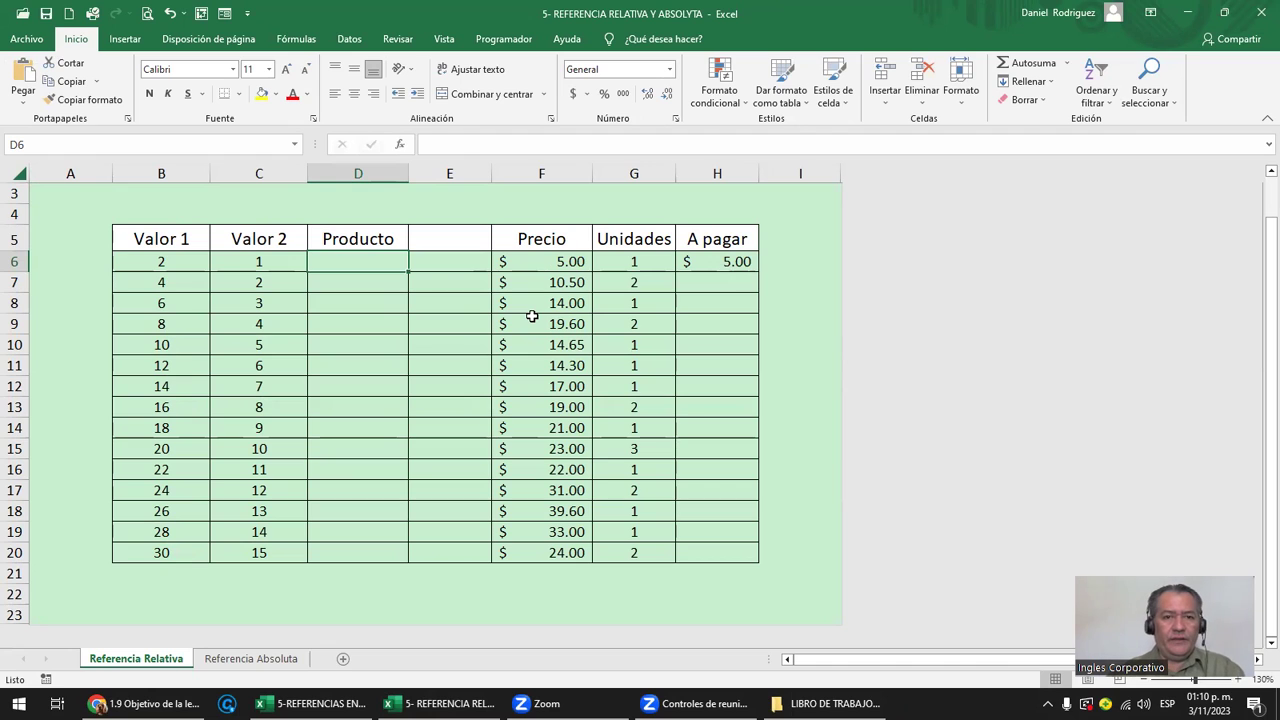
# Enter =B6*C6 in D6 so the first Producto shows 2
pyautogui.press('Up')
pyautogui.press('Down')
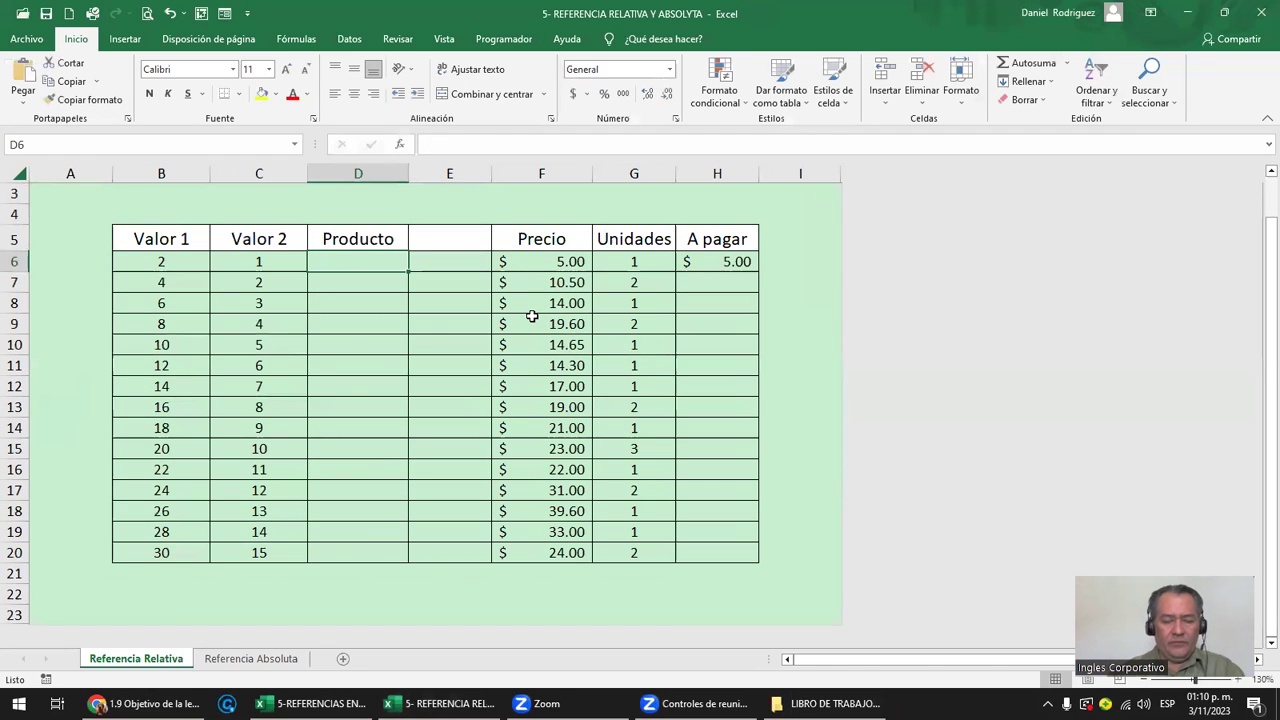
pyautogui.press('Left')
pyautogui.press('Right')
pyautogui.write('=')
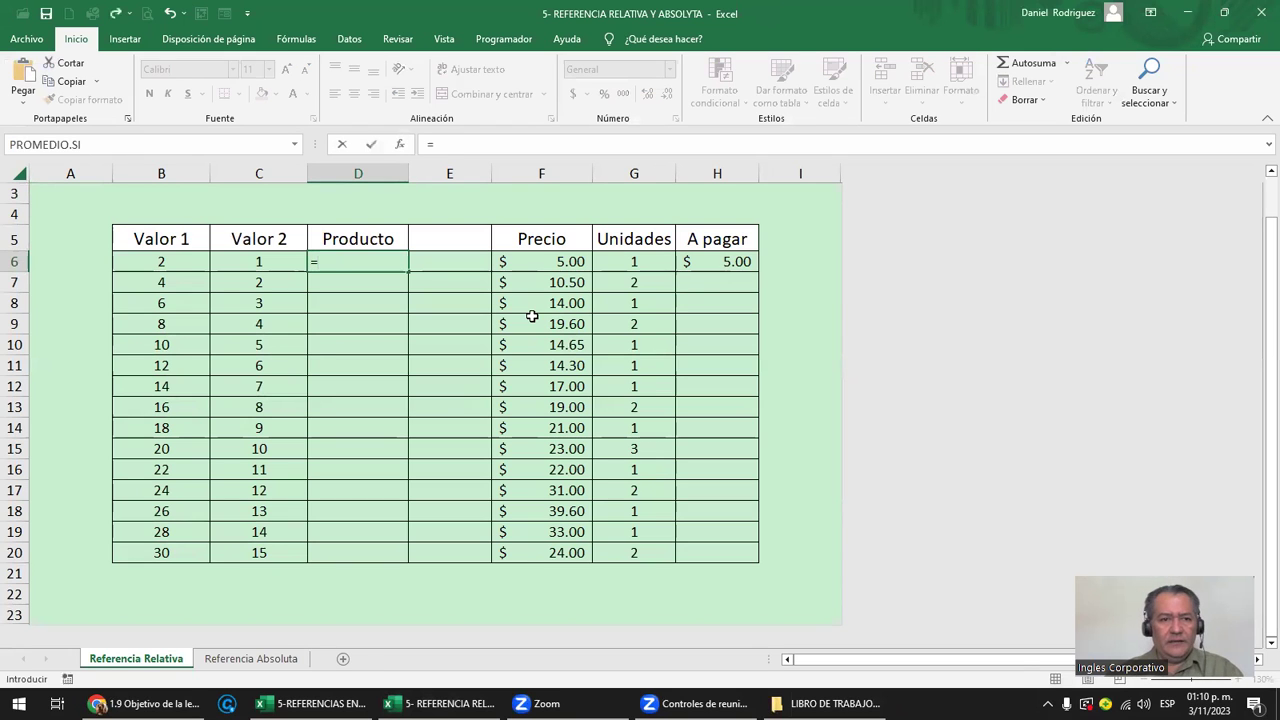
pyautogui.press('Left')
pyautogui.press('Left')
pyautogui.write('*')
pyautogui.press('Left')
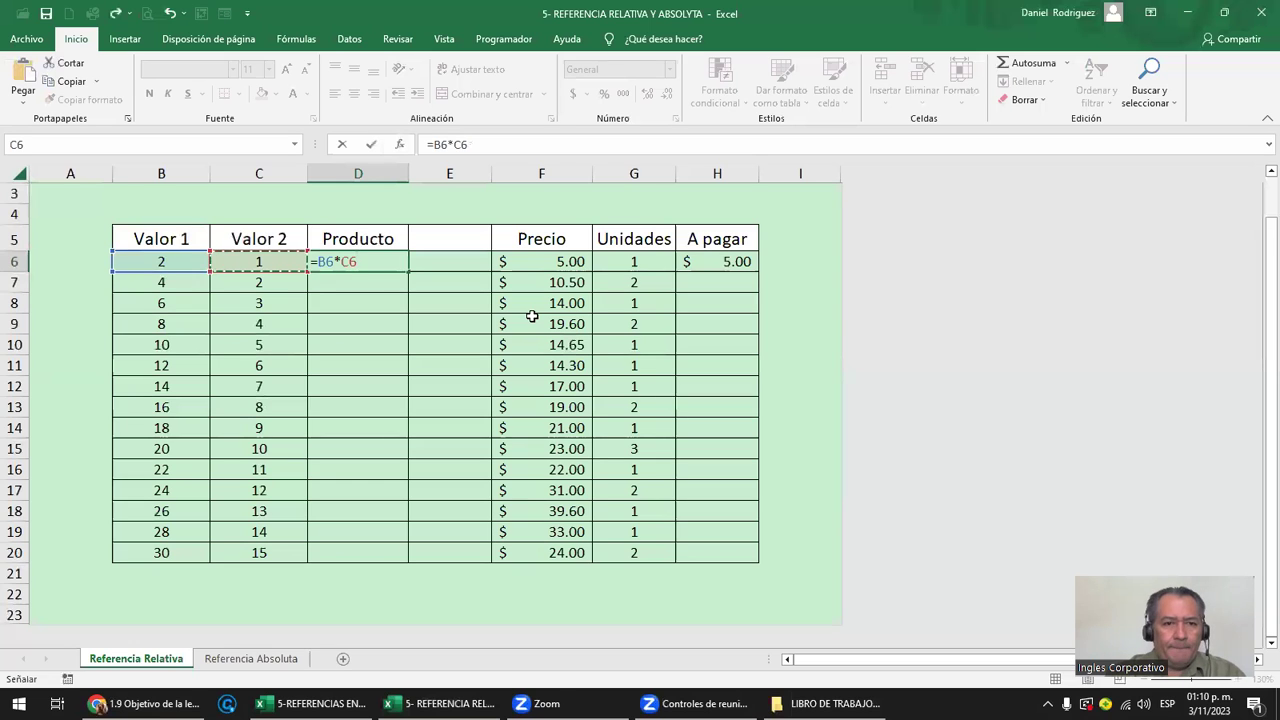
pyautogui.hotkey('ctrl', 'Return')
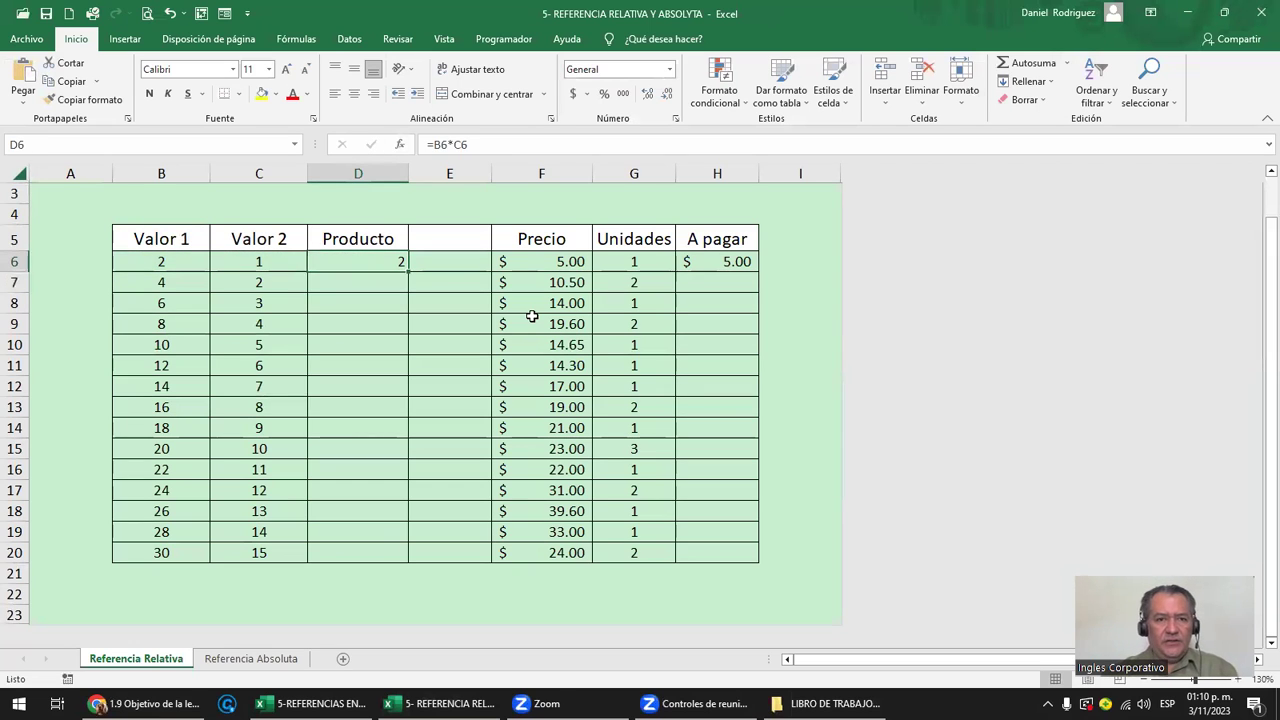
# Enter =B7*C7 in D7 so it shows 8
pyautogui.press('Down')
pyautogui.write('=')
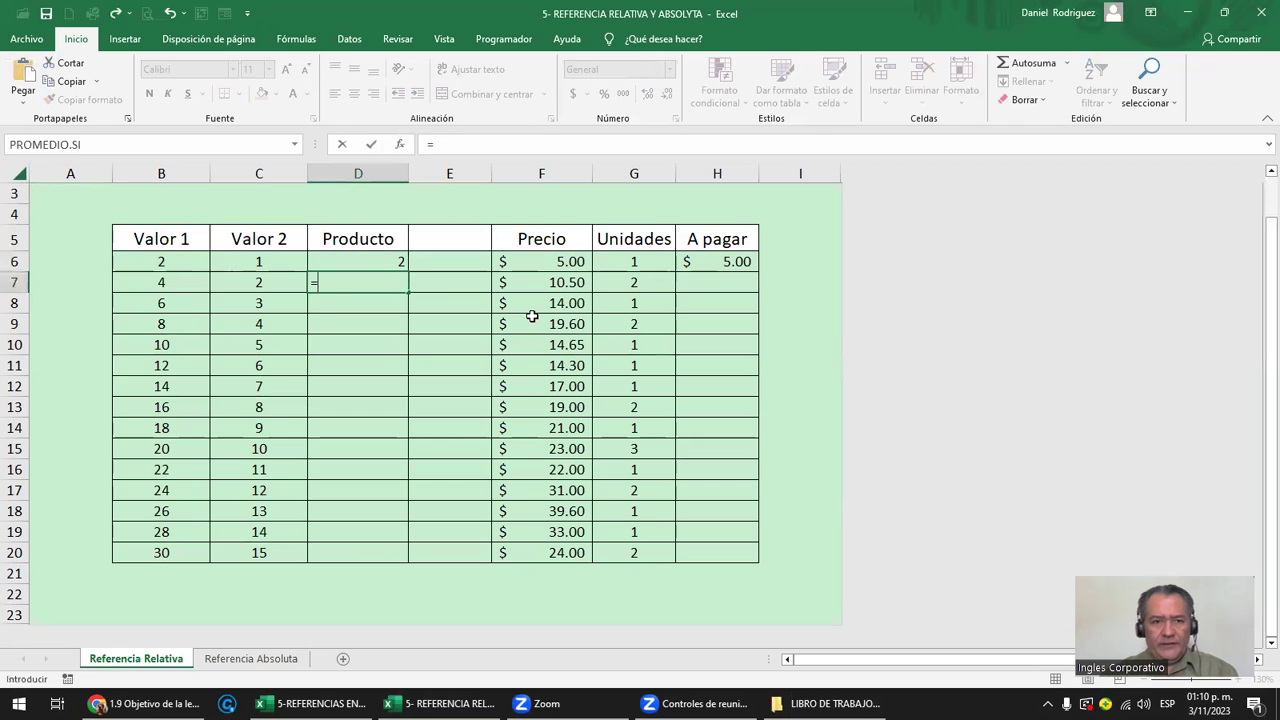
pyautogui.press('Left')
pyautogui.press('Left')
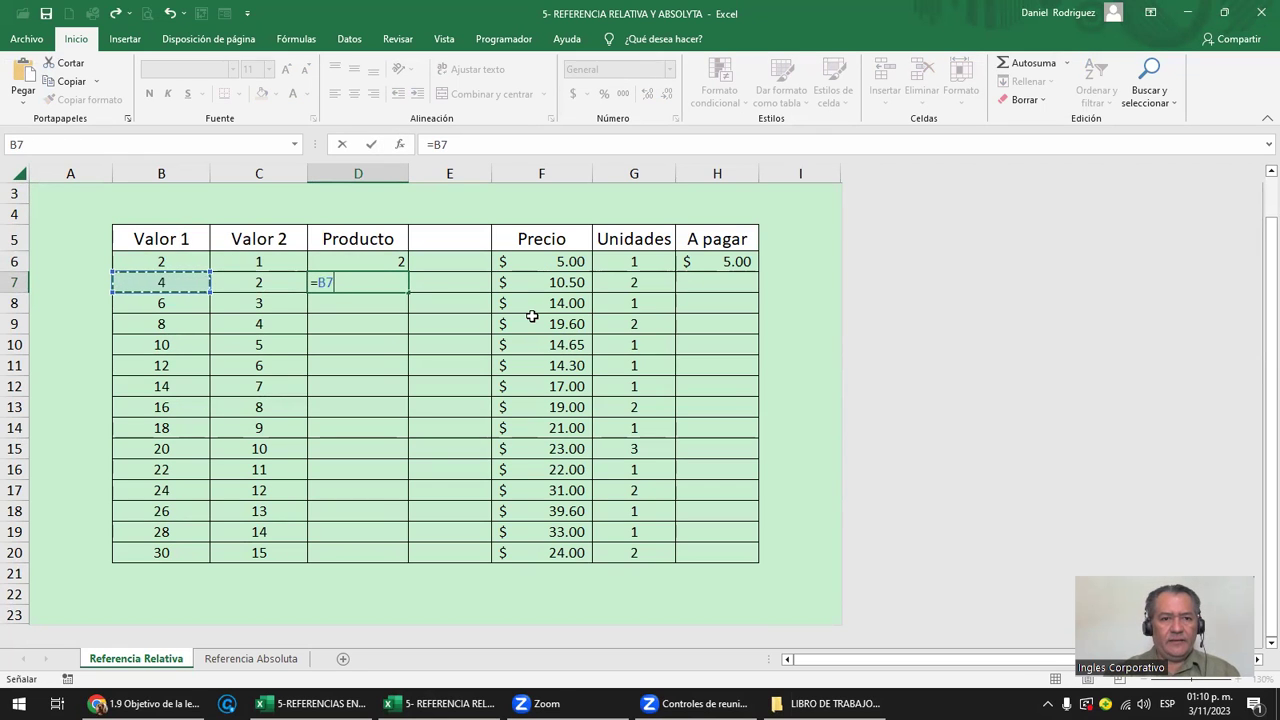
pyautogui.write('*')
pyautogui.click(266, 274)
pyautogui.press('Return')
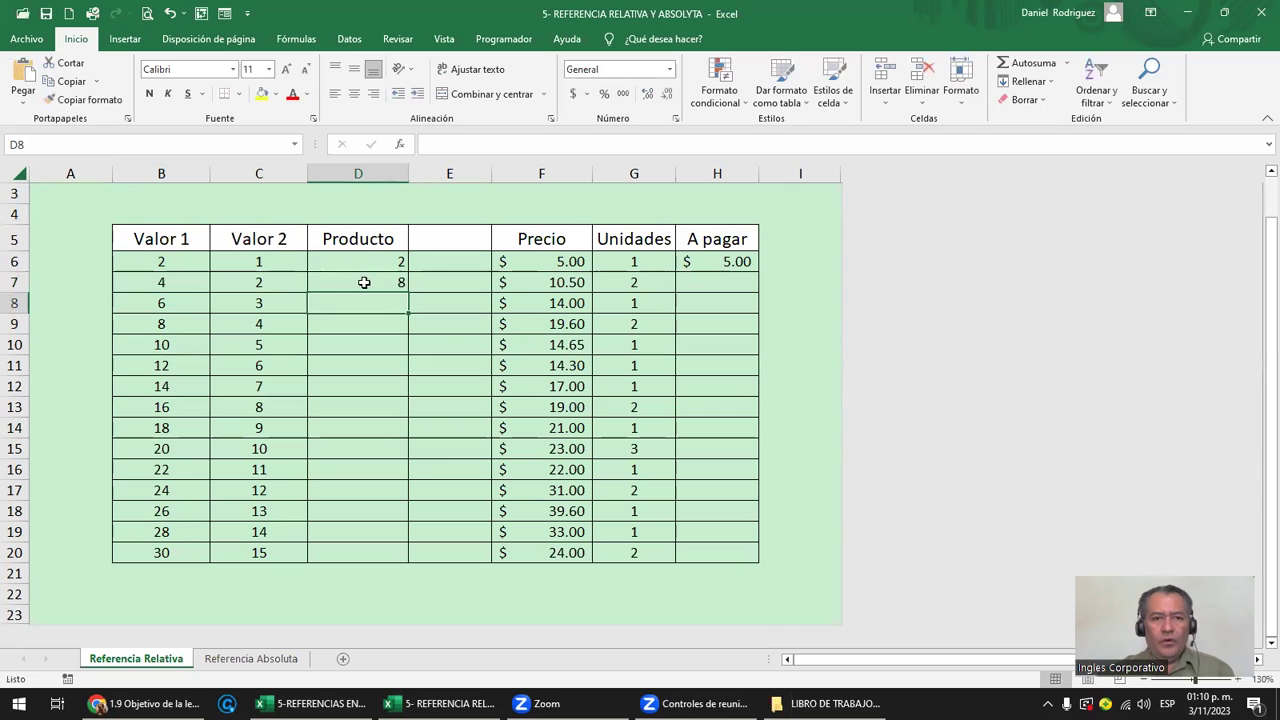
# Copy the D7 product formula down to D20 and verify D15 reads =B15*C15
pyautogui.click(373, 284)
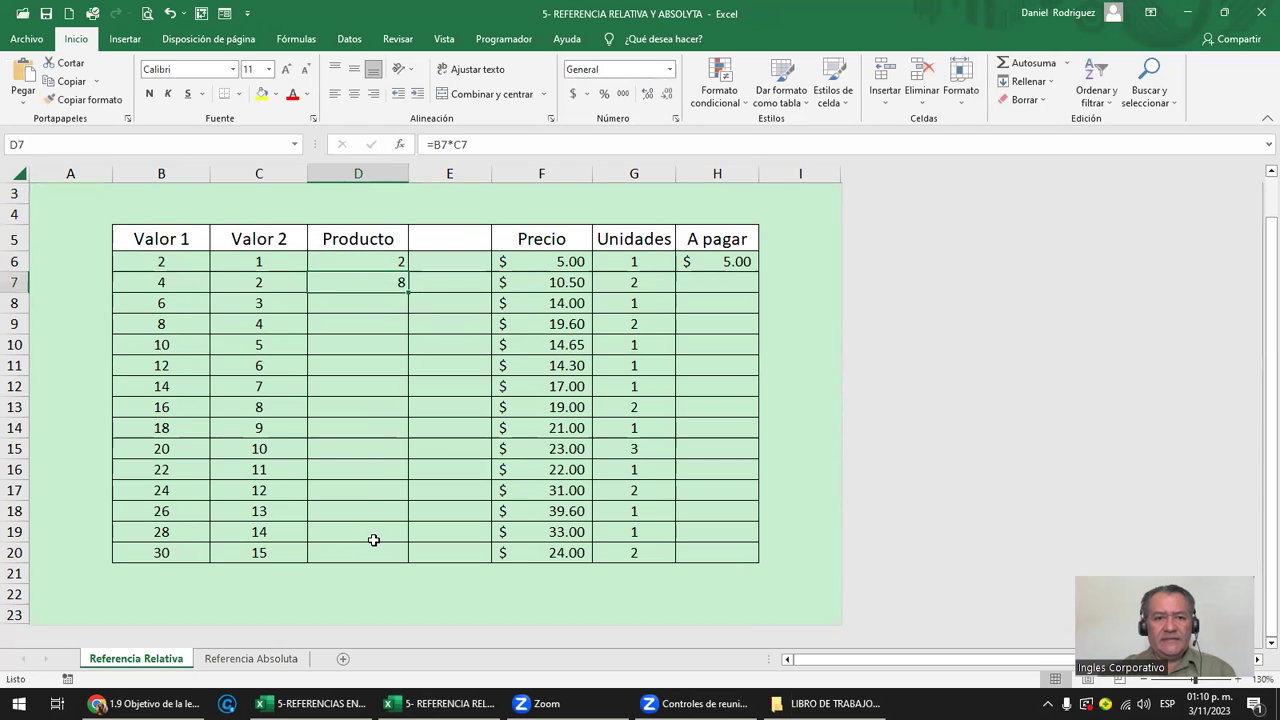
pyautogui.scroll(2, 418, 394)
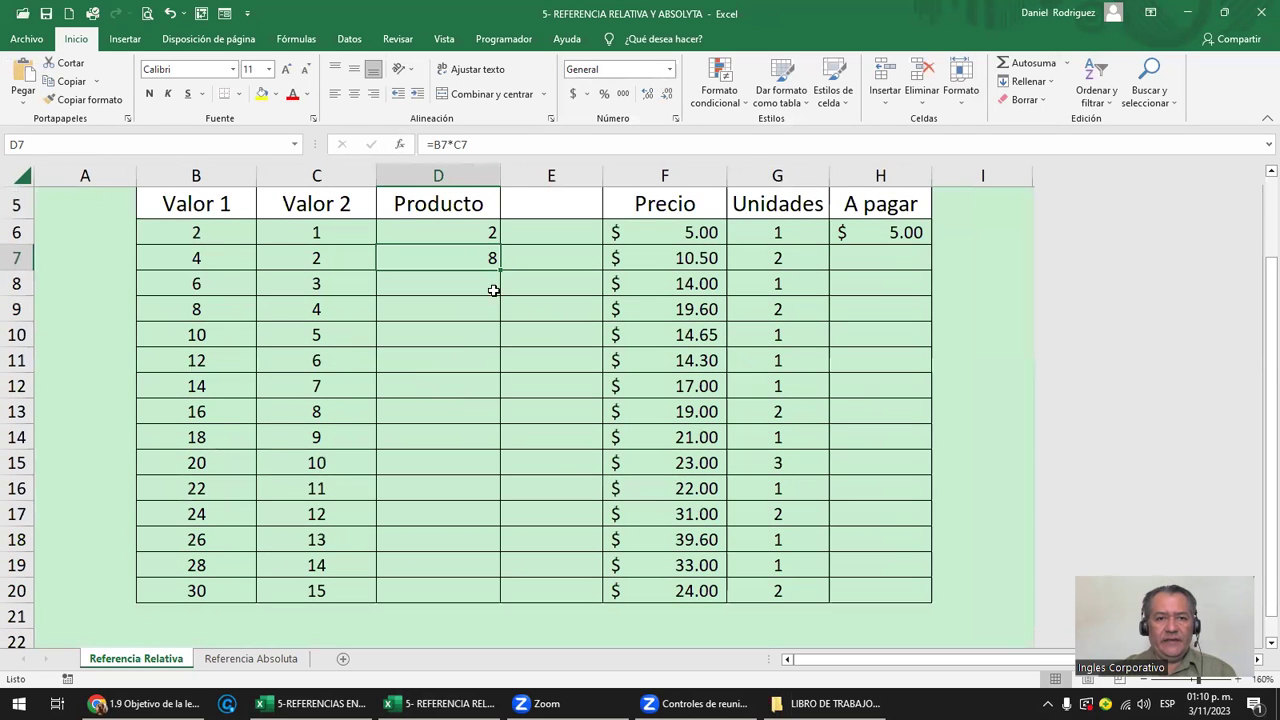
pyautogui.moveTo(502, 270); pyautogui.dragTo(502, 600)
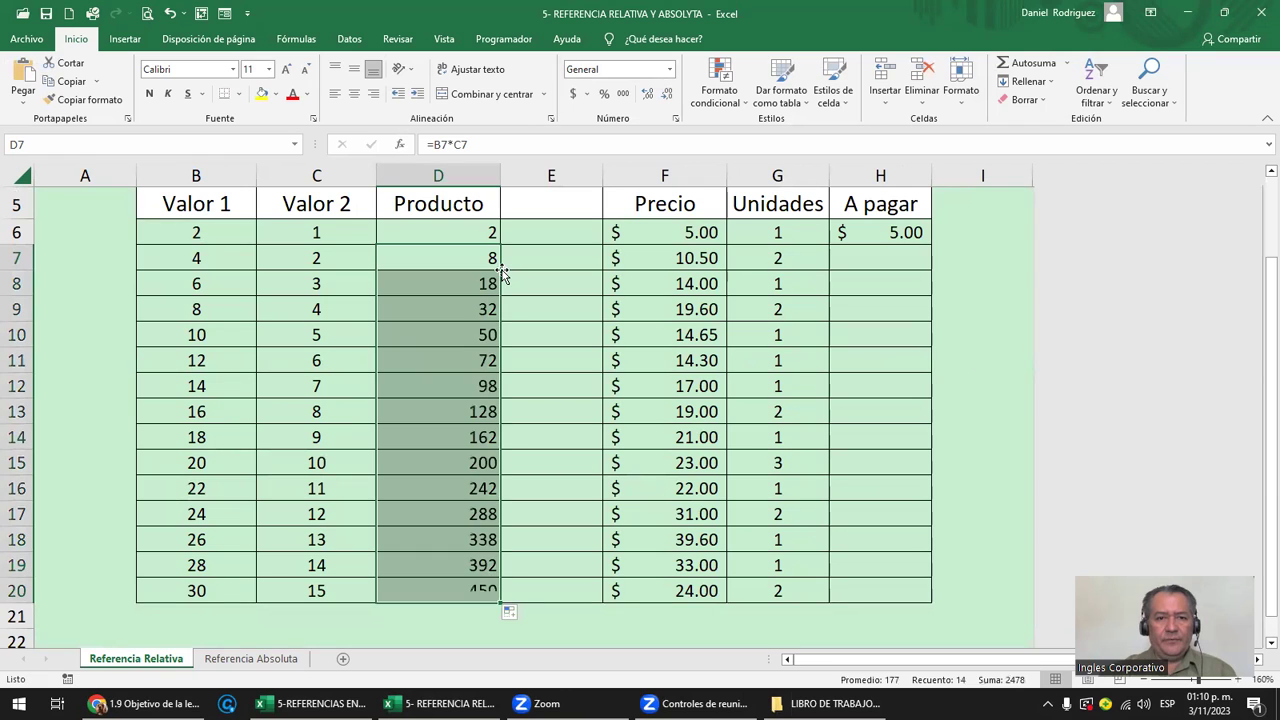
pyautogui.click(478, 326)
pyautogui.click(465, 466)
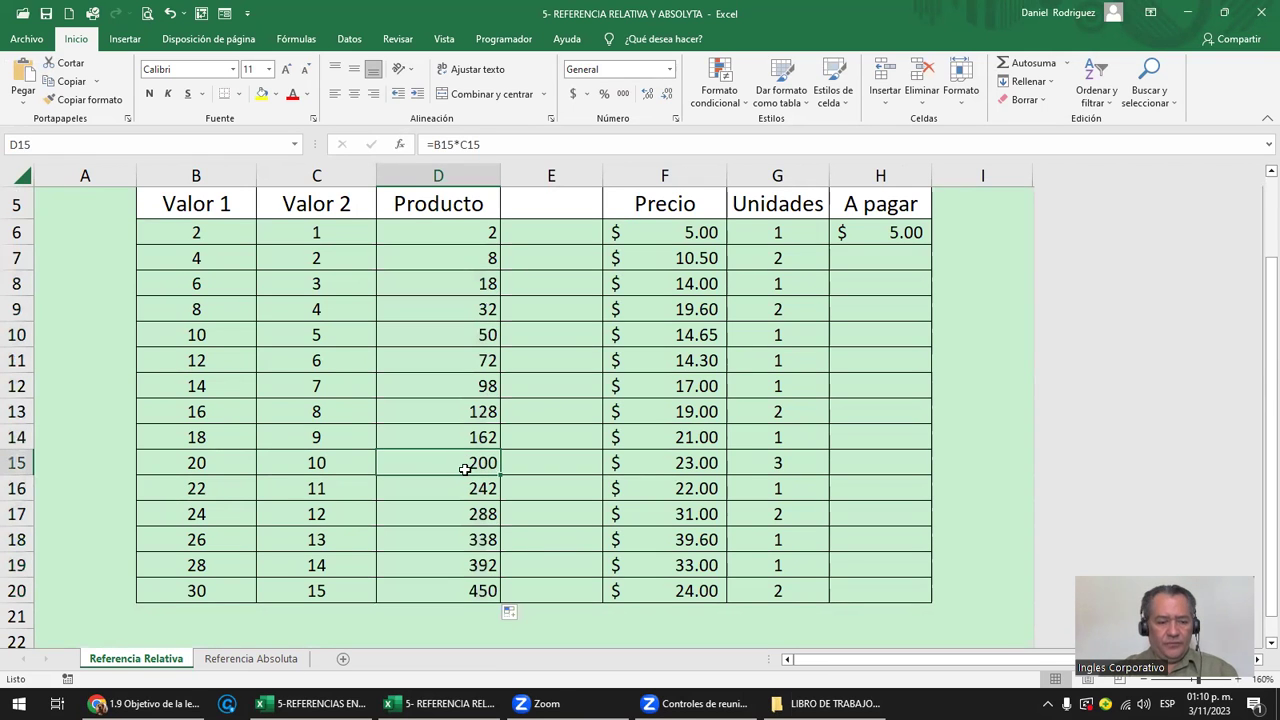
pyautogui.doubleClick(462, 461)
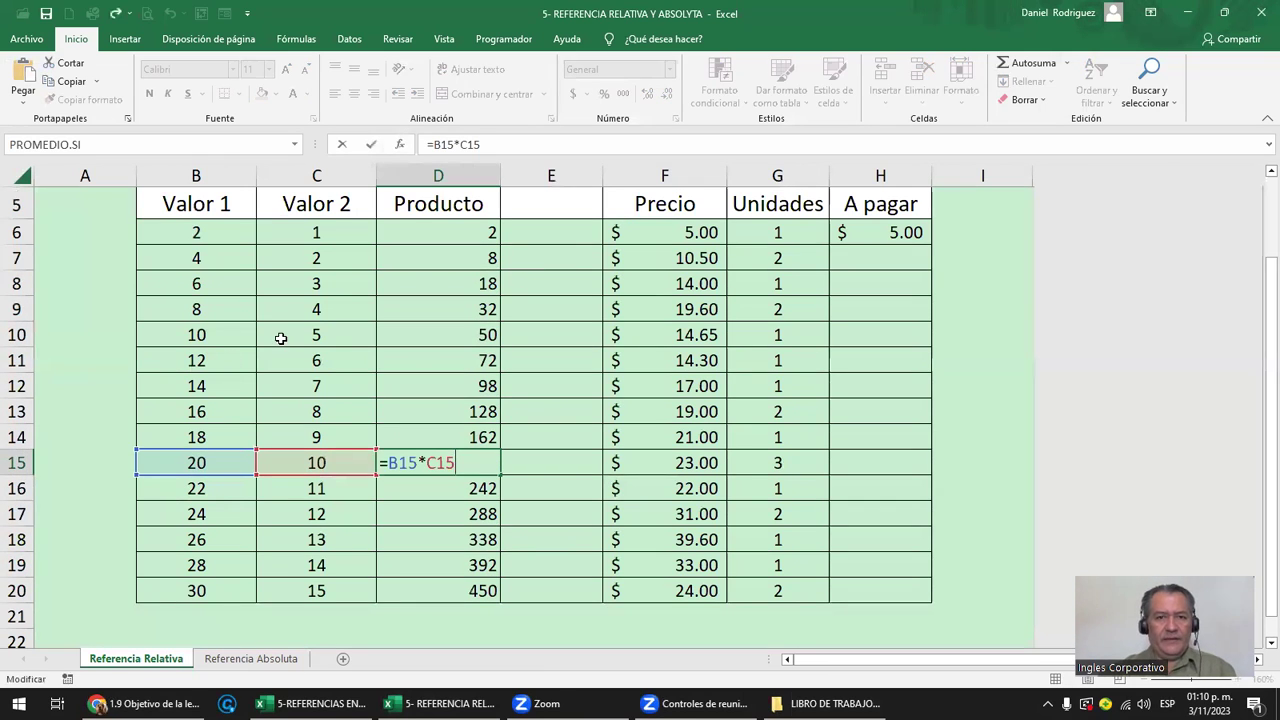
pyautogui.press('Escape')
pyautogui.scroll(2, 282, 338)
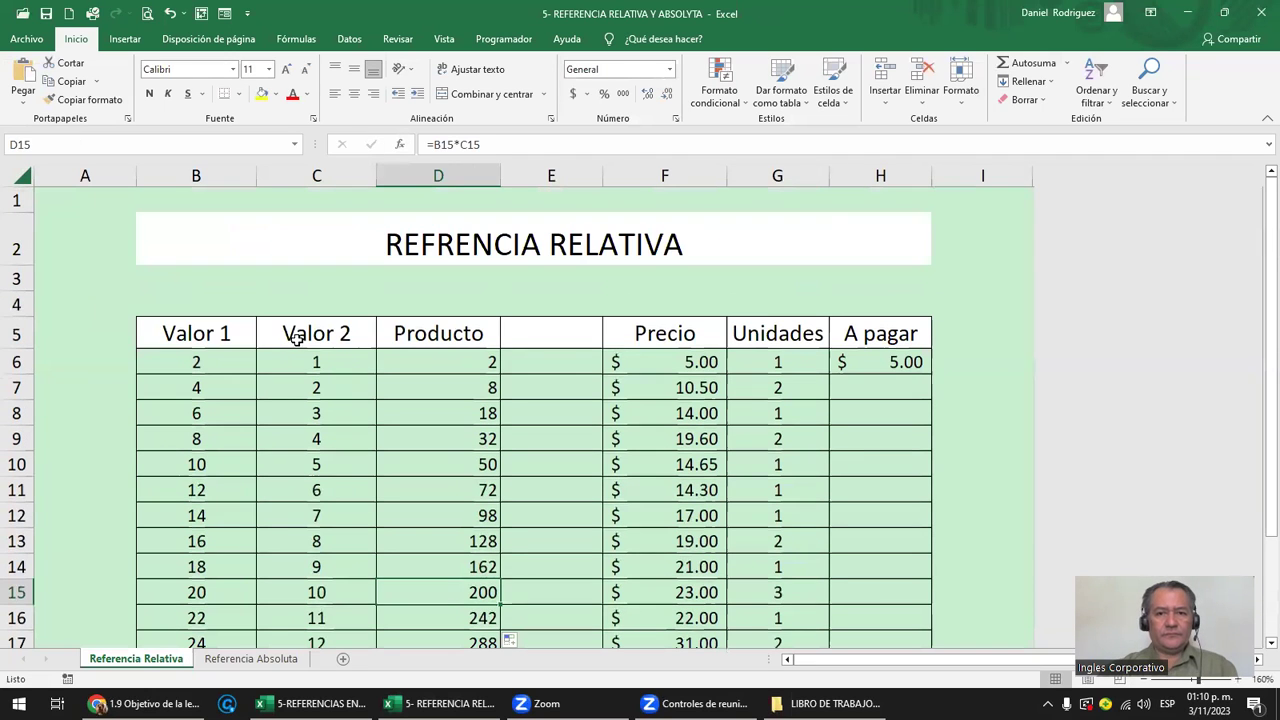
pyautogui.click(684, 362)
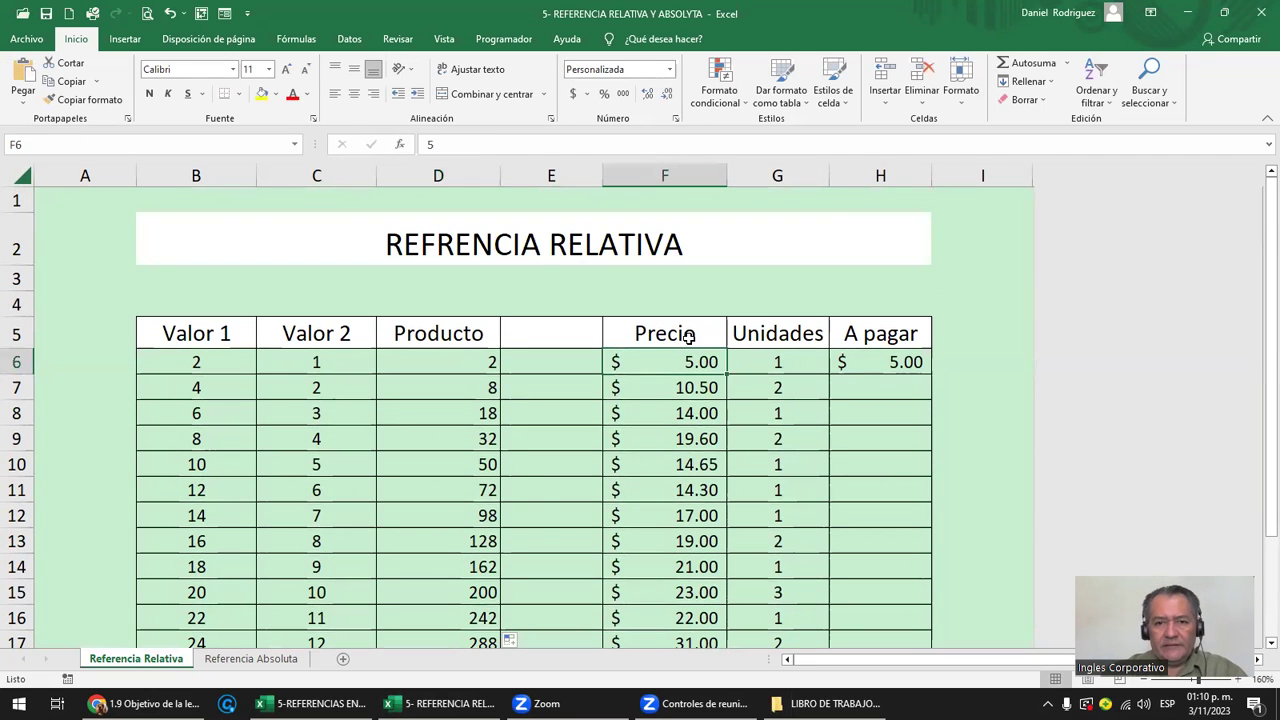
# Review the H6 formula multiplying Precio F6 by Unidades G6
pyautogui.click(689, 337)
pyautogui.click(771, 335)
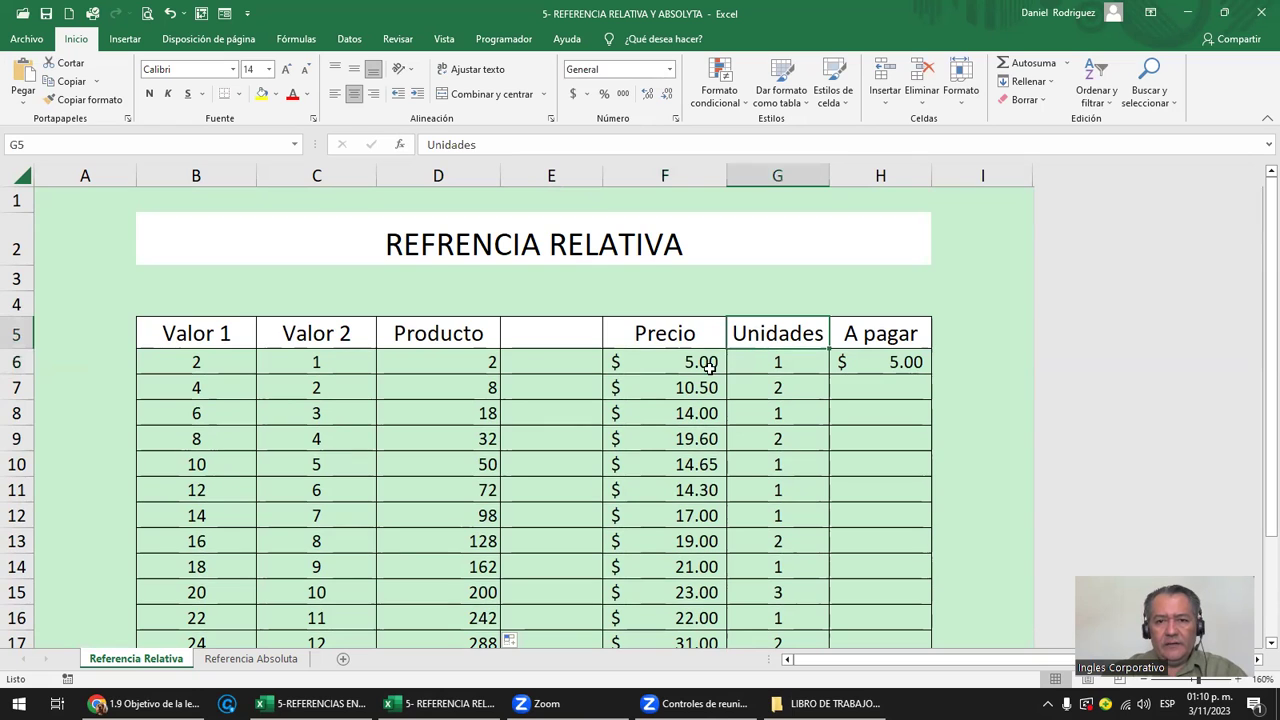
pyautogui.click(690, 362)
pyautogui.click(779, 362)
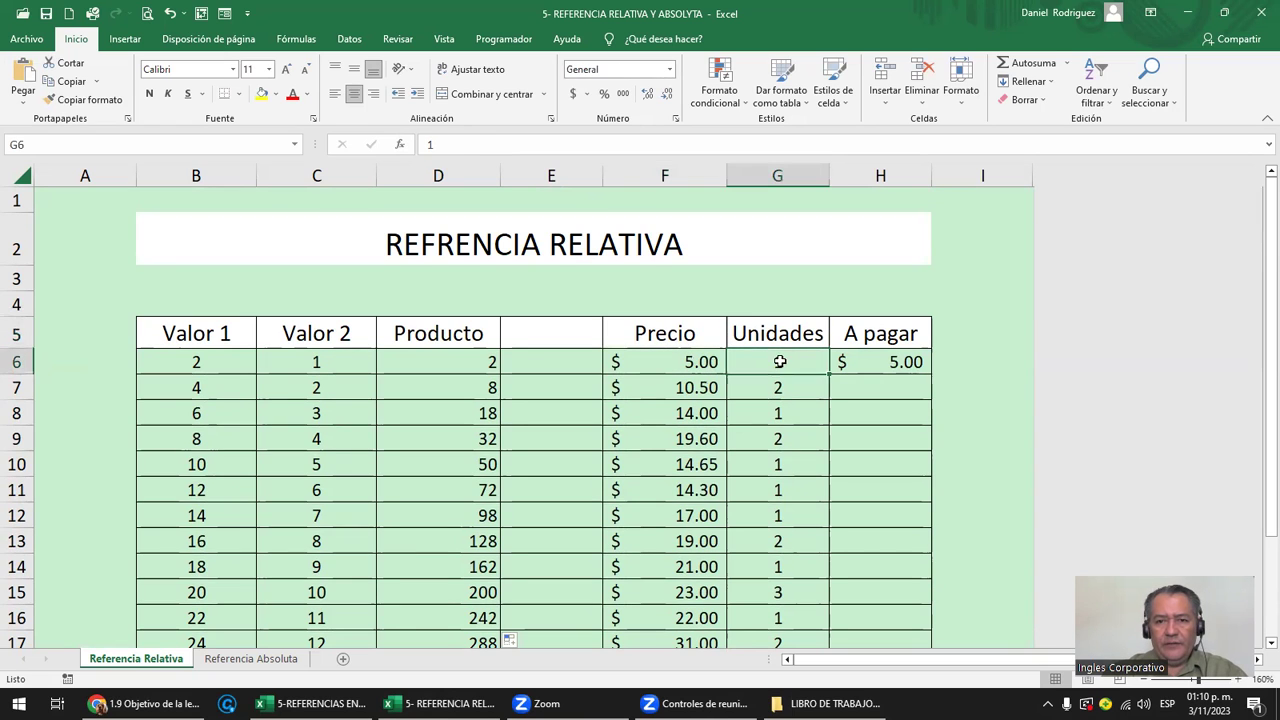
pyautogui.click(882, 362)
pyautogui.doubleClick(882, 362)
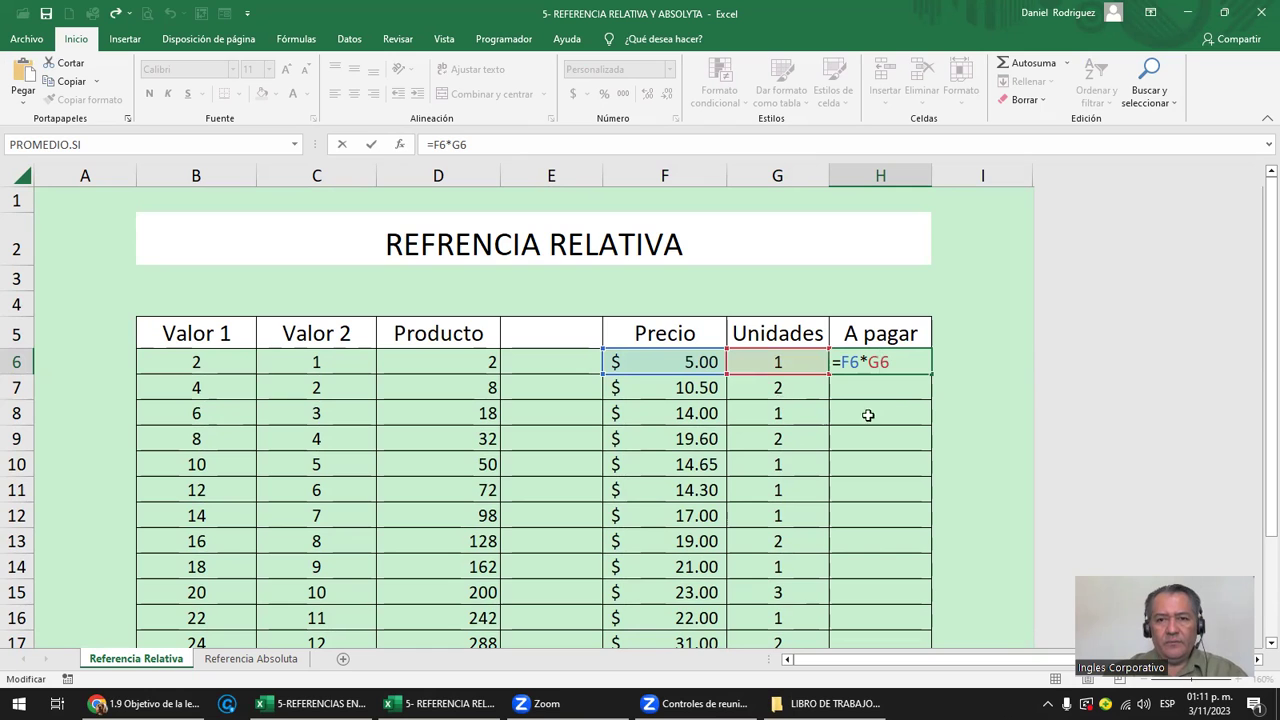
pyautogui.press('Right')
pyautogui.press('Return')
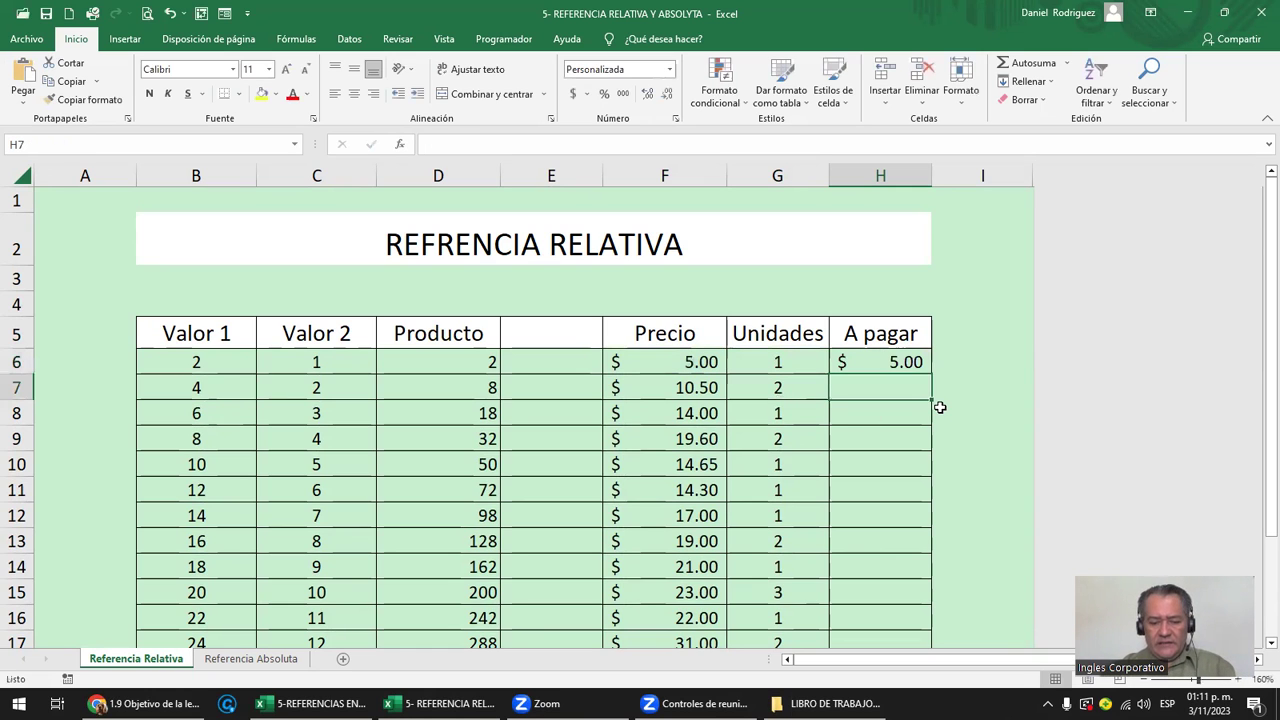
# Enter =F7*G7 in H7 and fill it down through H20
pyautogui.write('=')
pyautogui.press('Left')
pyautogui.press('Left')
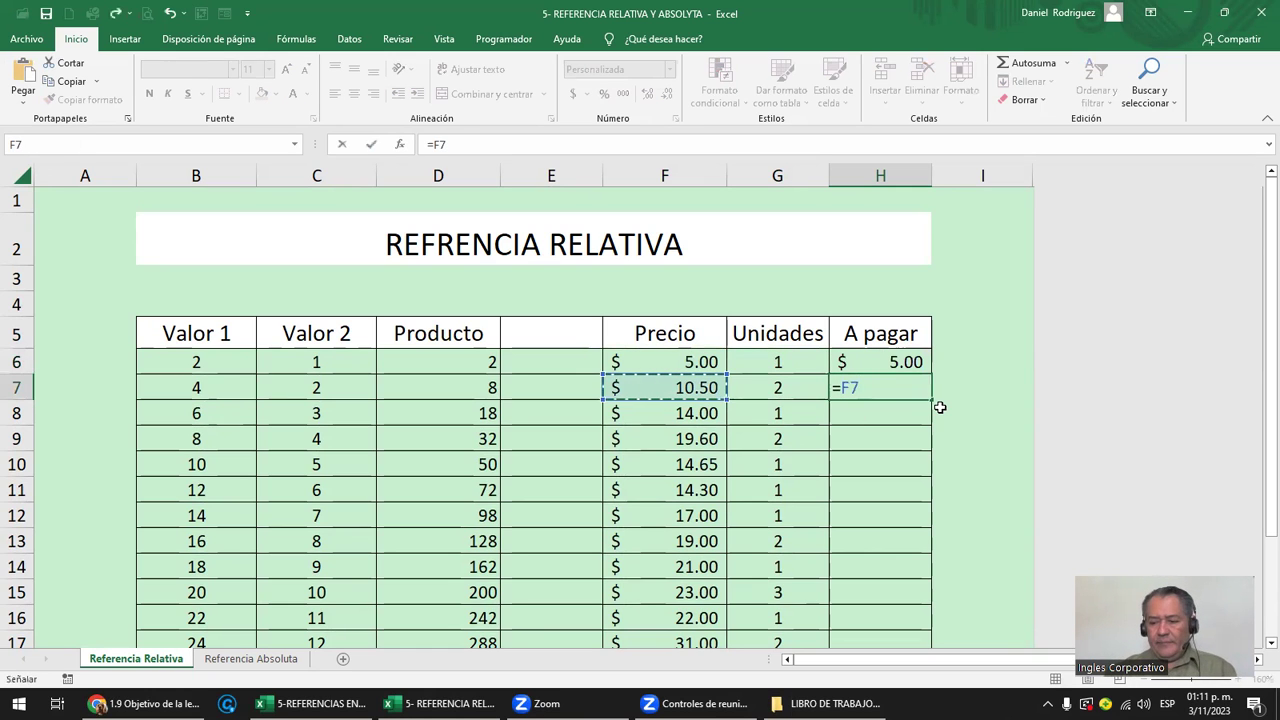
pyautogui.write('*')
pyautogui.press('Left')
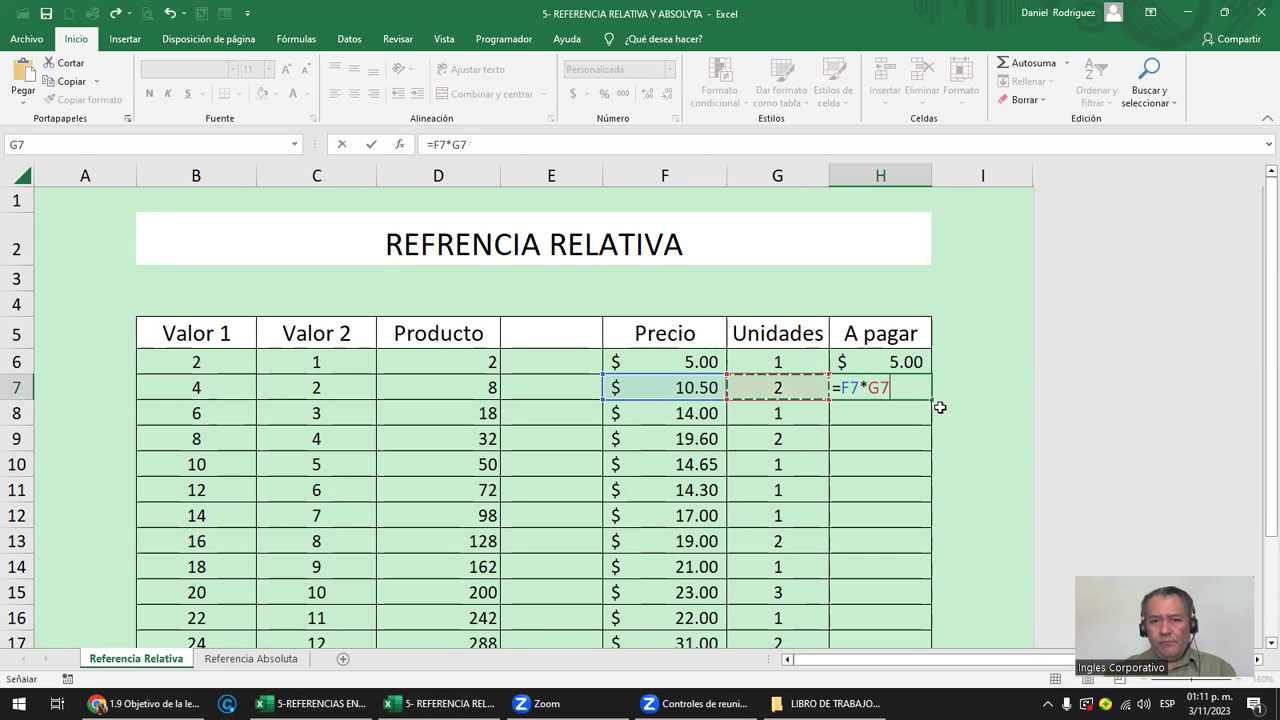
pyautogui.press('Return')
pyautogui.press('Up')
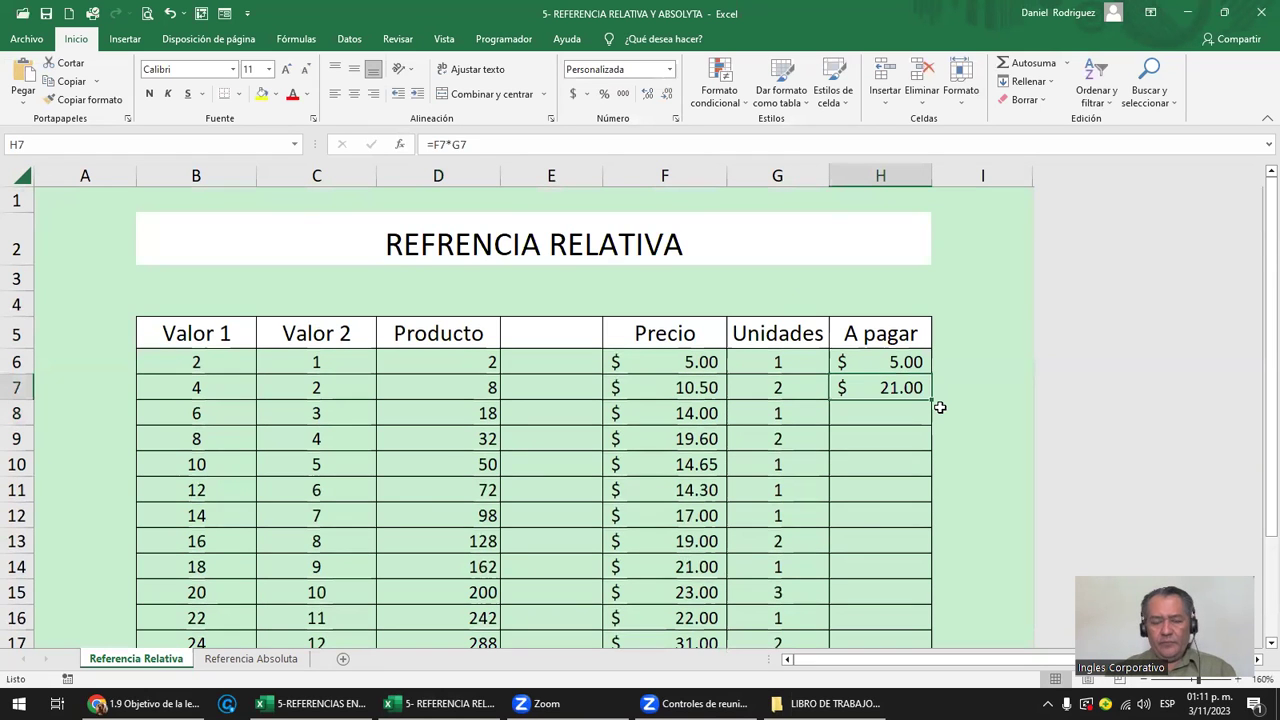
pyautogui.hotkey('ctrl', 'c')
pyautogui.press('Escape')
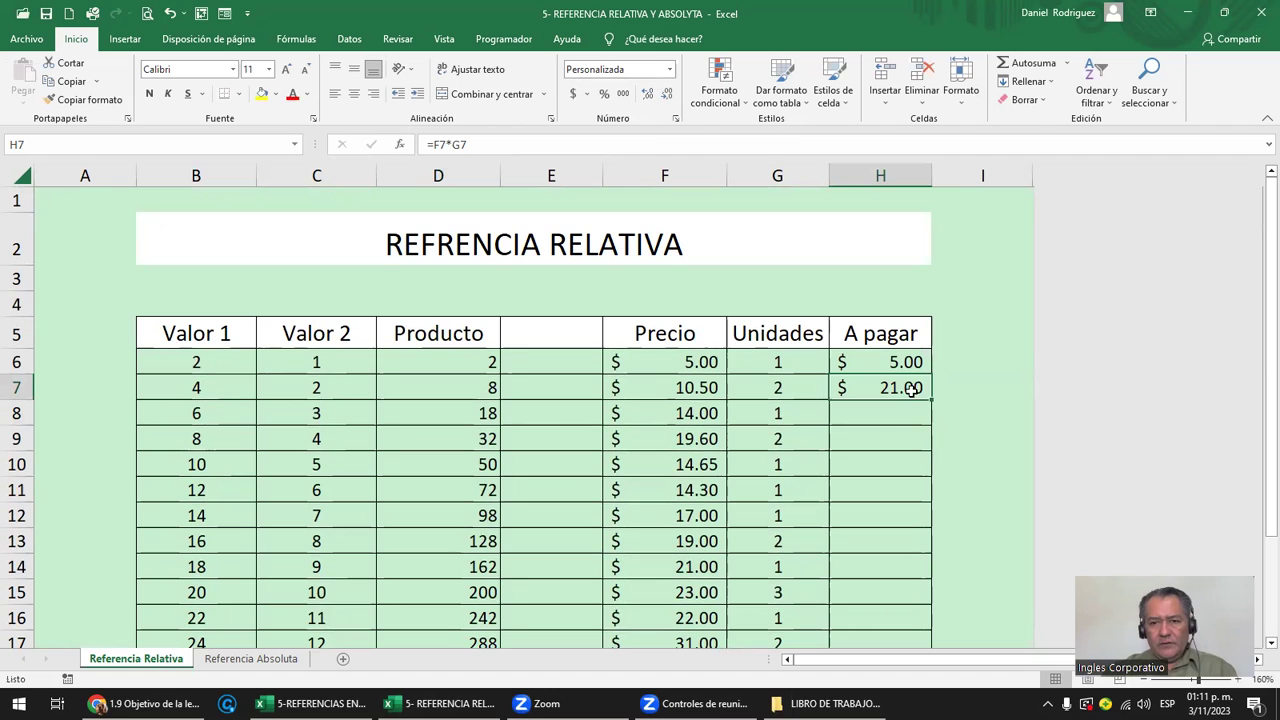
pyautogui.moveTo(932, 398); pyautogui.dragTo(954, 415)
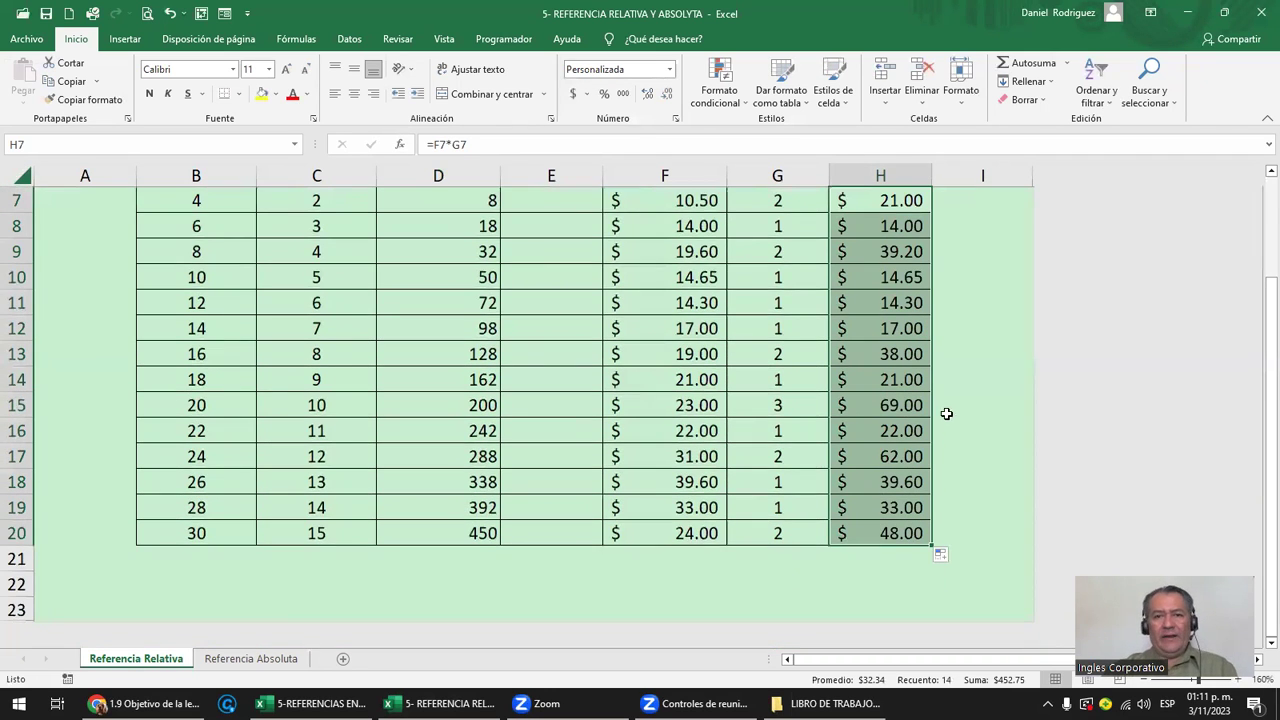
pyautogui.scroll(2, 945, 412)
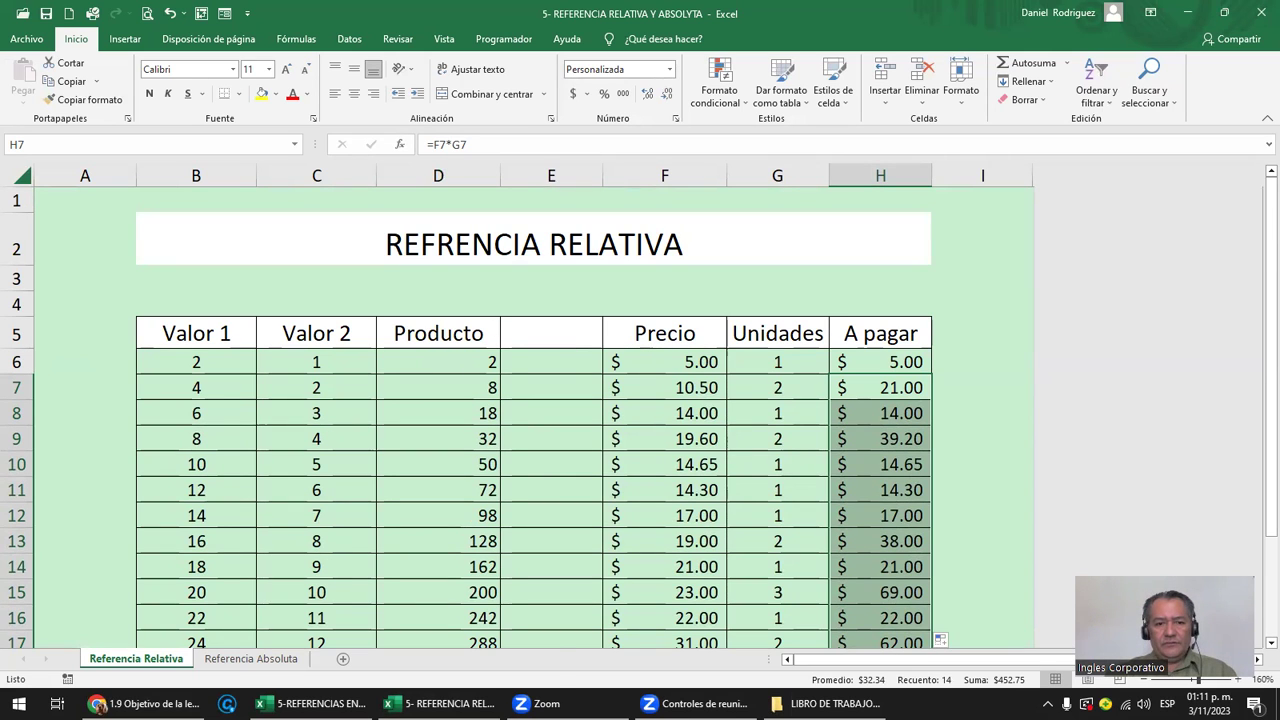
# In the 5-REFERENCIAS EN EXCEL workbook, enter 5 in C17 and 5 in C18
pyautogui.moveTo(440, 703)
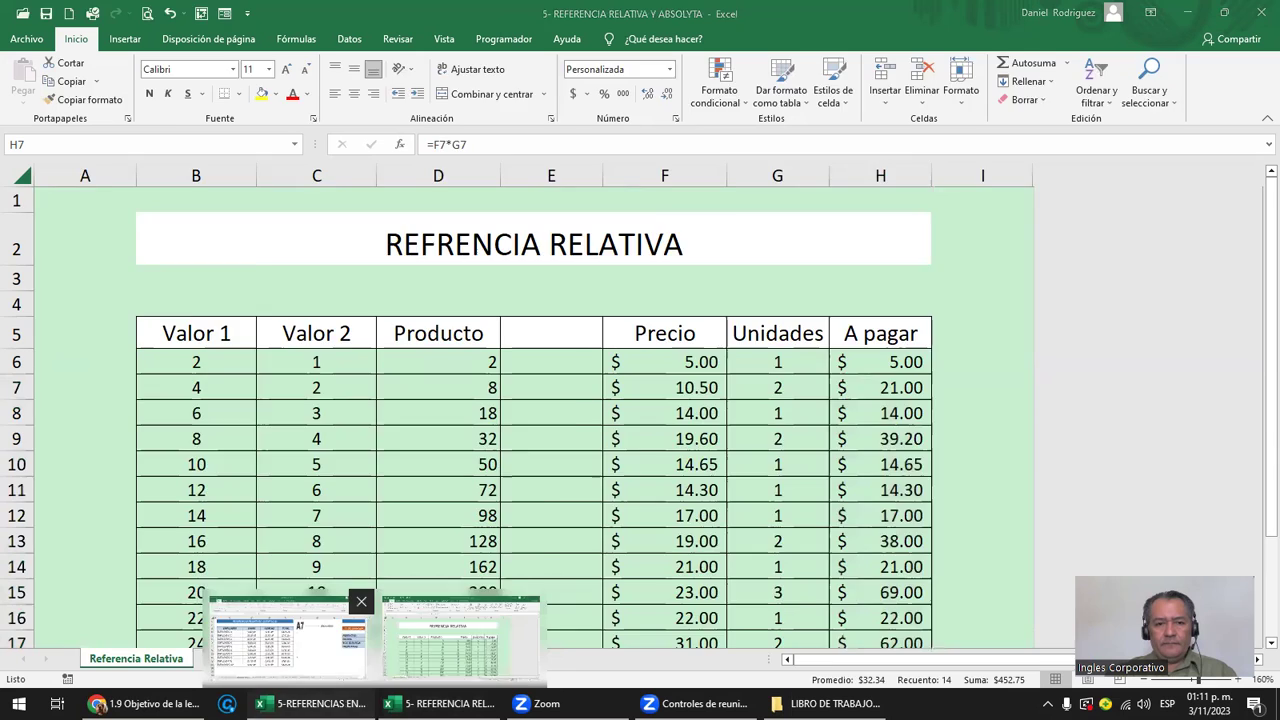
pyautogui.click(242, 616)
pyautogui.scroll(-2, 250, 612)
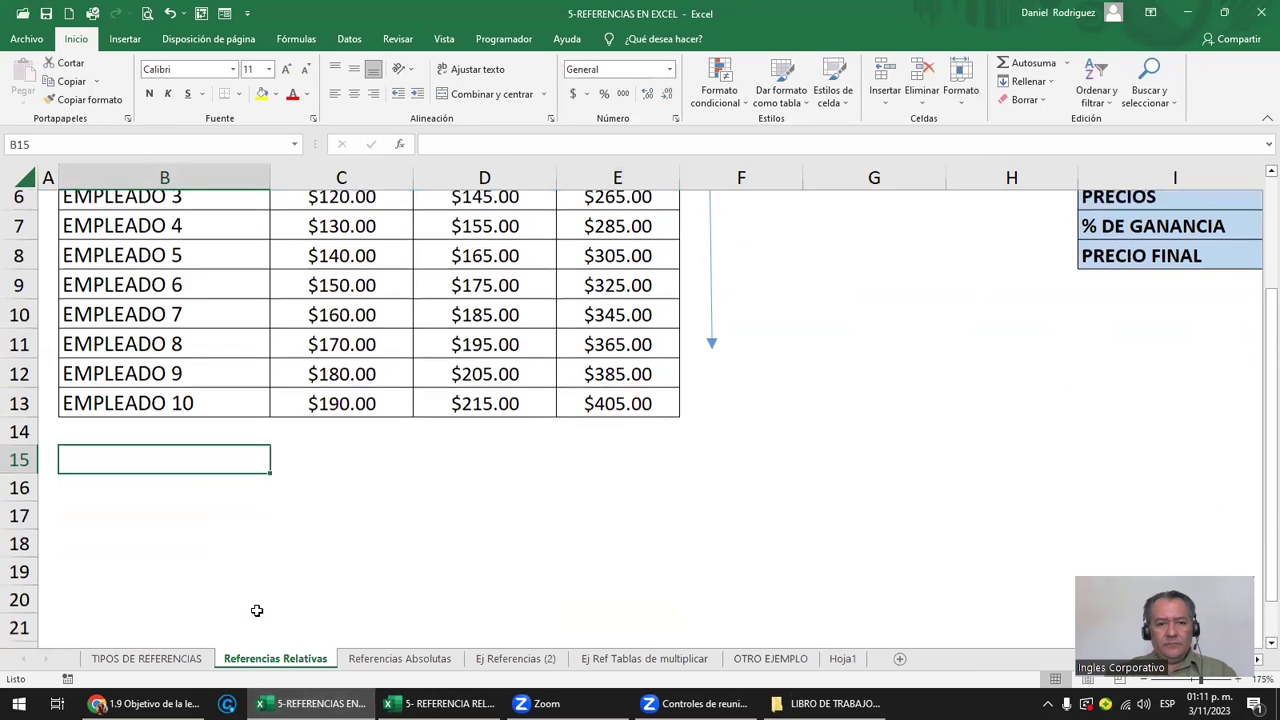
pyautogui.click(354, 487)
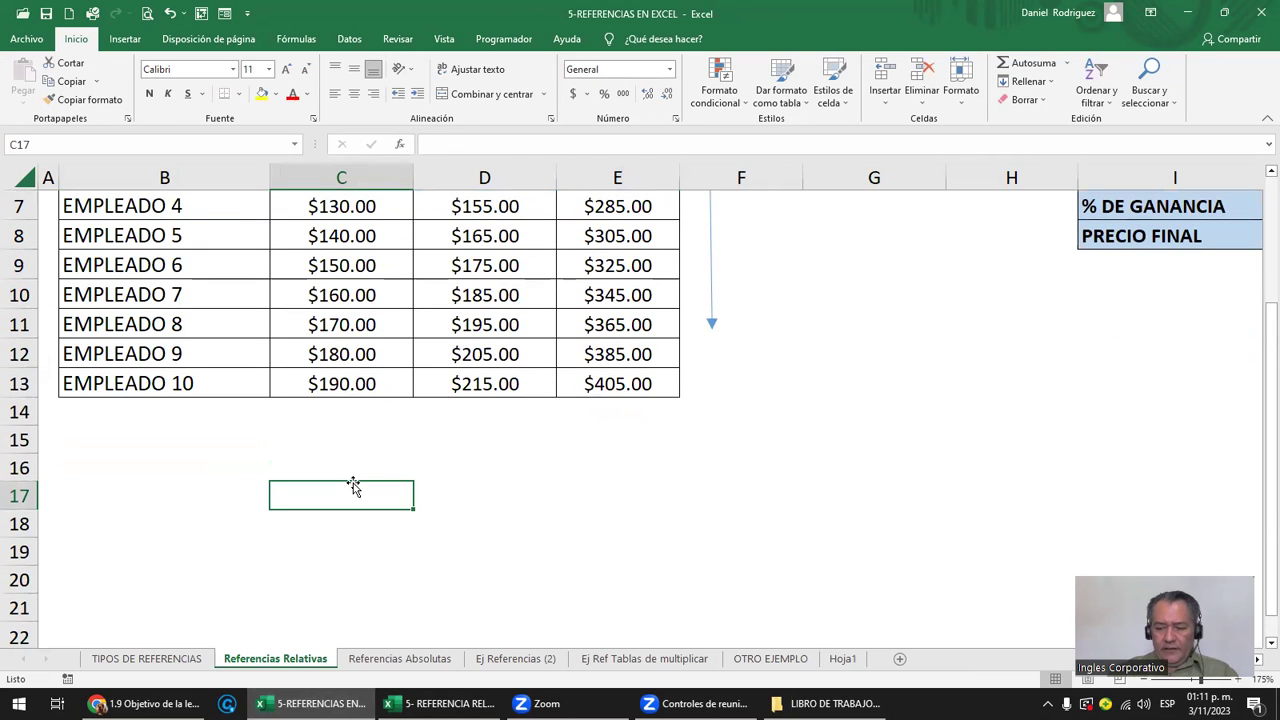
pyautogui.write('5')
pyautogui.press('Return')
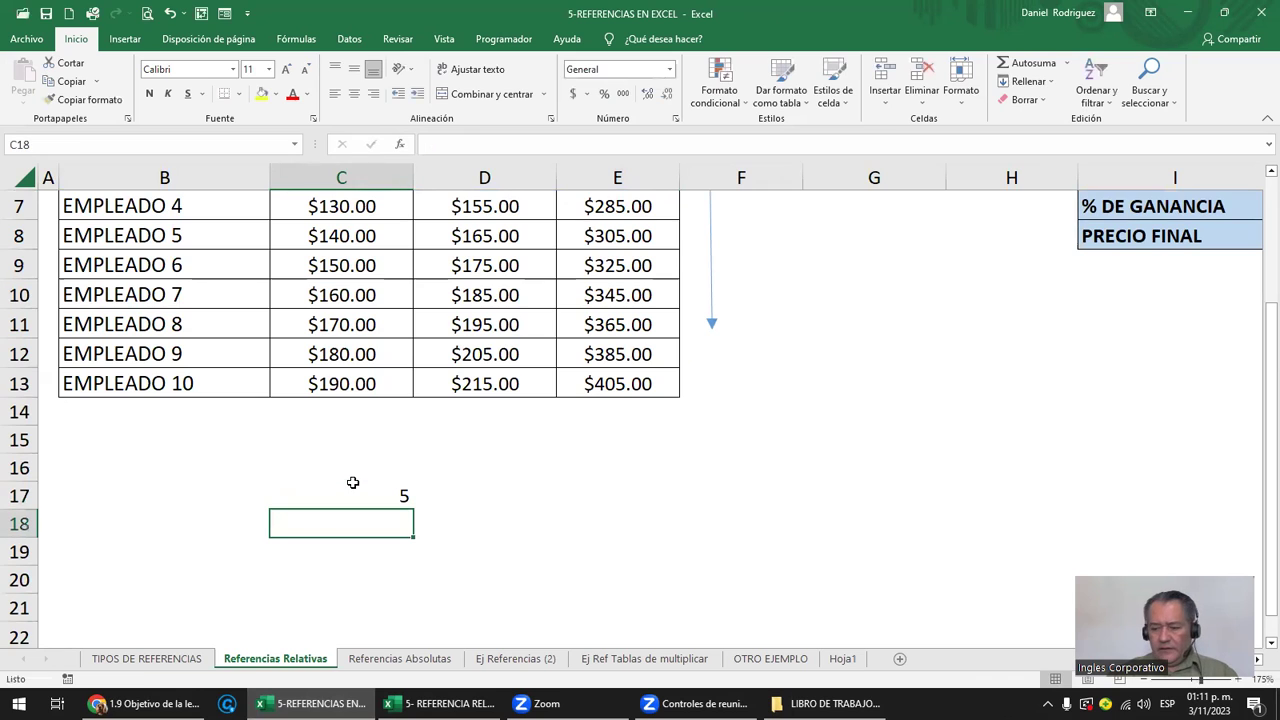
pyautogui.write('5')
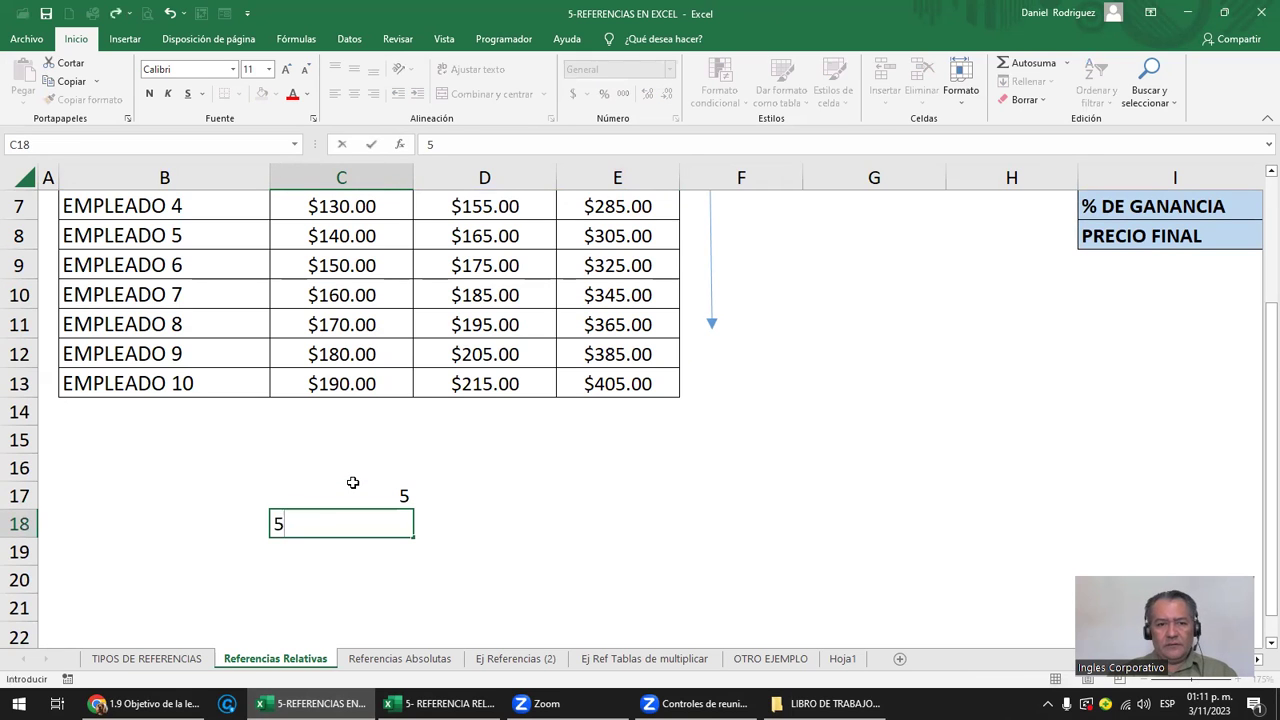
pyautogui.press('Return')
# Enter =C17+C18 in C19 to total 10
pyautogui.press('Up')
pyautogui.press('Up')
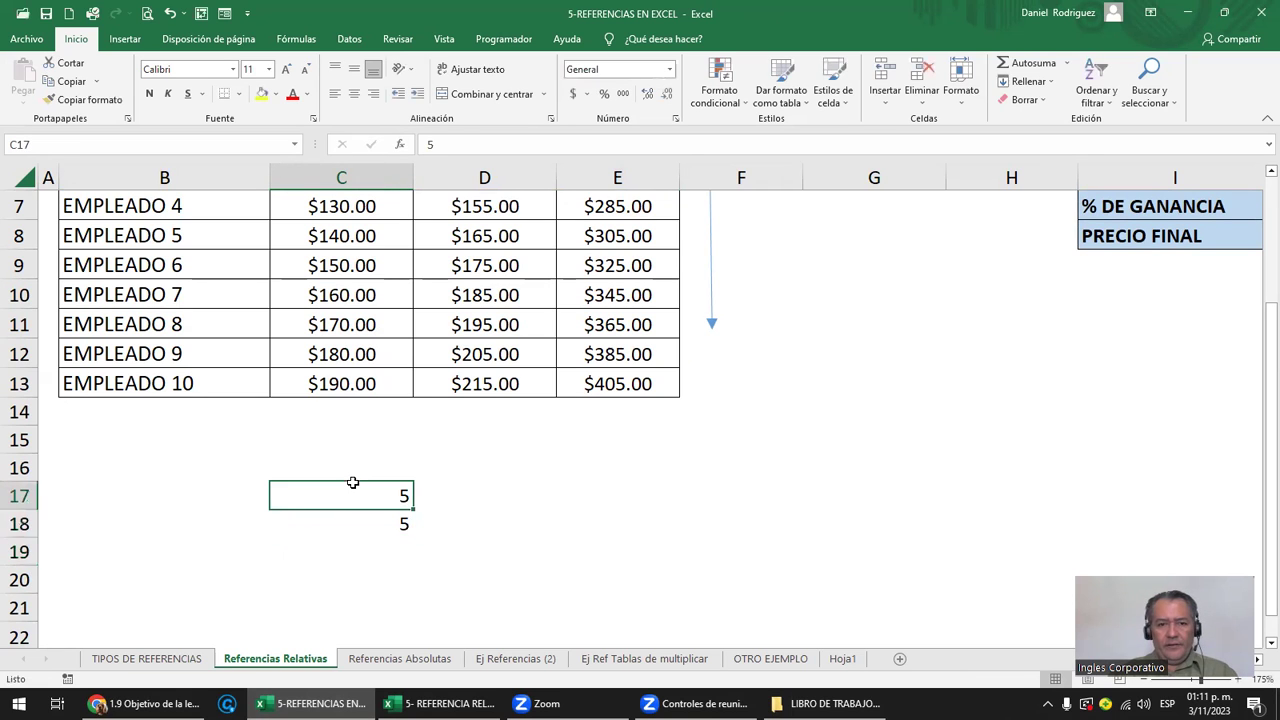
pyautogui.press('Down')
pyautogui.press('Down')
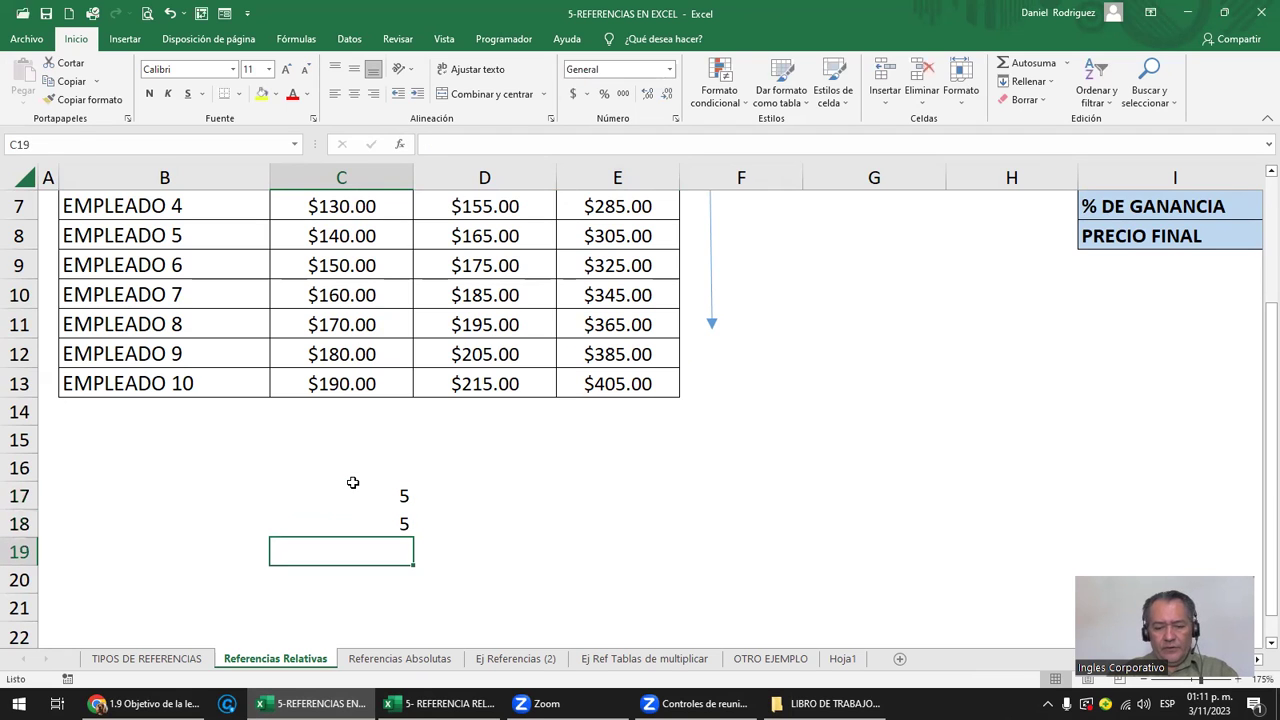
pyautogui.write('=')
pyautogui.press('Up')
pyautogui.press('Up')
pyautogui.write('+')
pyautogui.press('Up')
pyautogui.press('Return')
pyautogui.moveTo(405, 495); pyautogui.dragTo(406, 528)
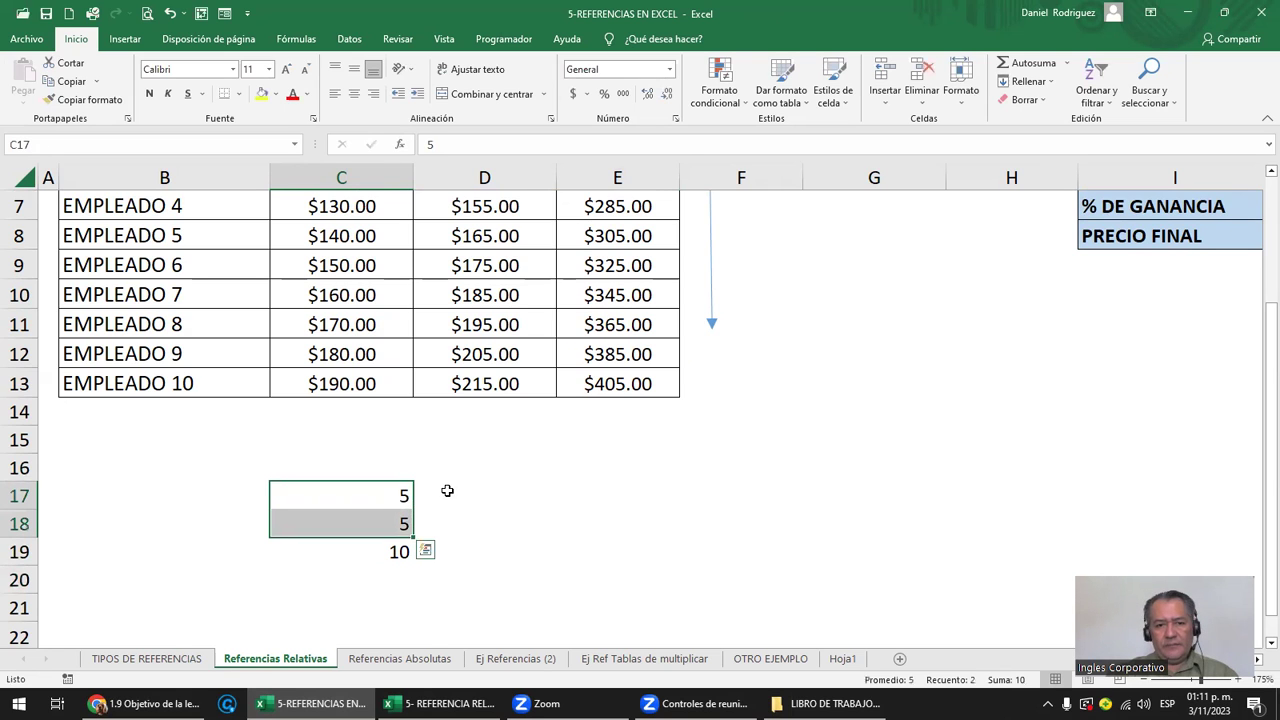
# Enter 7 and 9 in D17:D18 and extend both series through column G, reaching 13 and 21
pyautogui.click(447, 490)
pyautogui.write('7')
pyautogui.press('Return')
pyautogui.write('9')
pyautogui.press('Left')
pyautogui.press('Up')
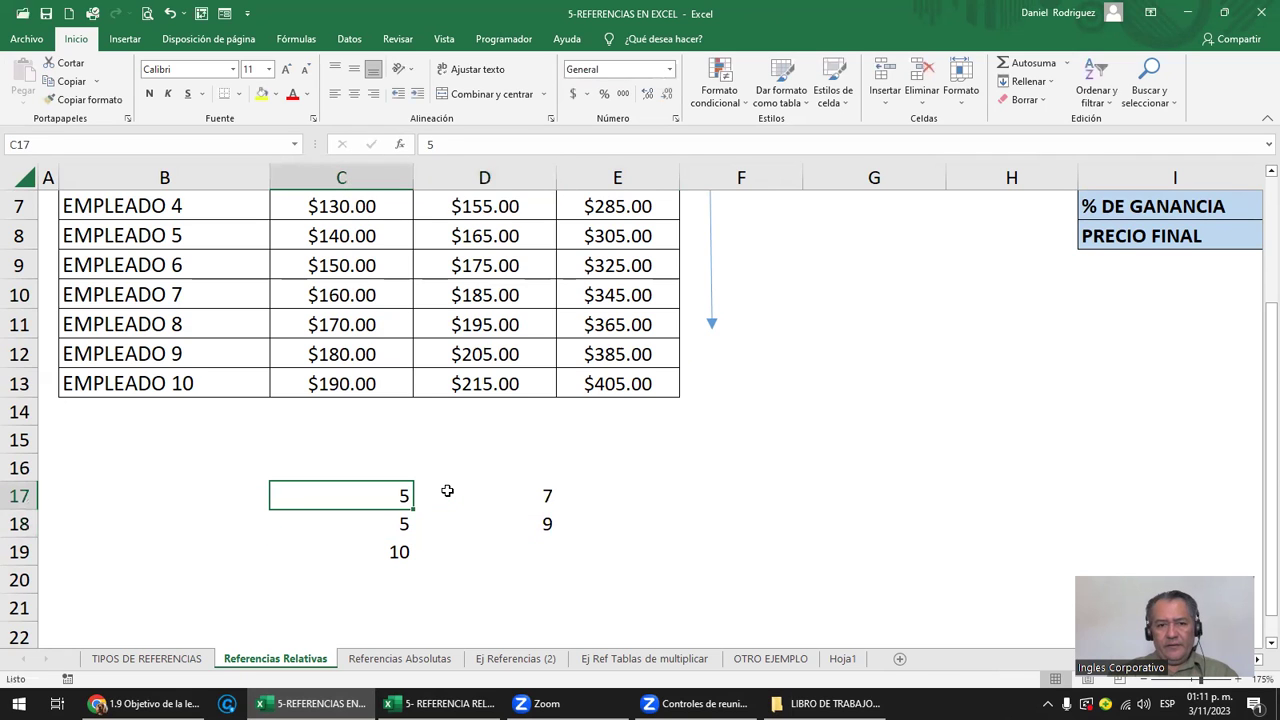
pyautogui.hotkey('shift', 'Right')
pyautogui.hotkey('shift', 'Down')
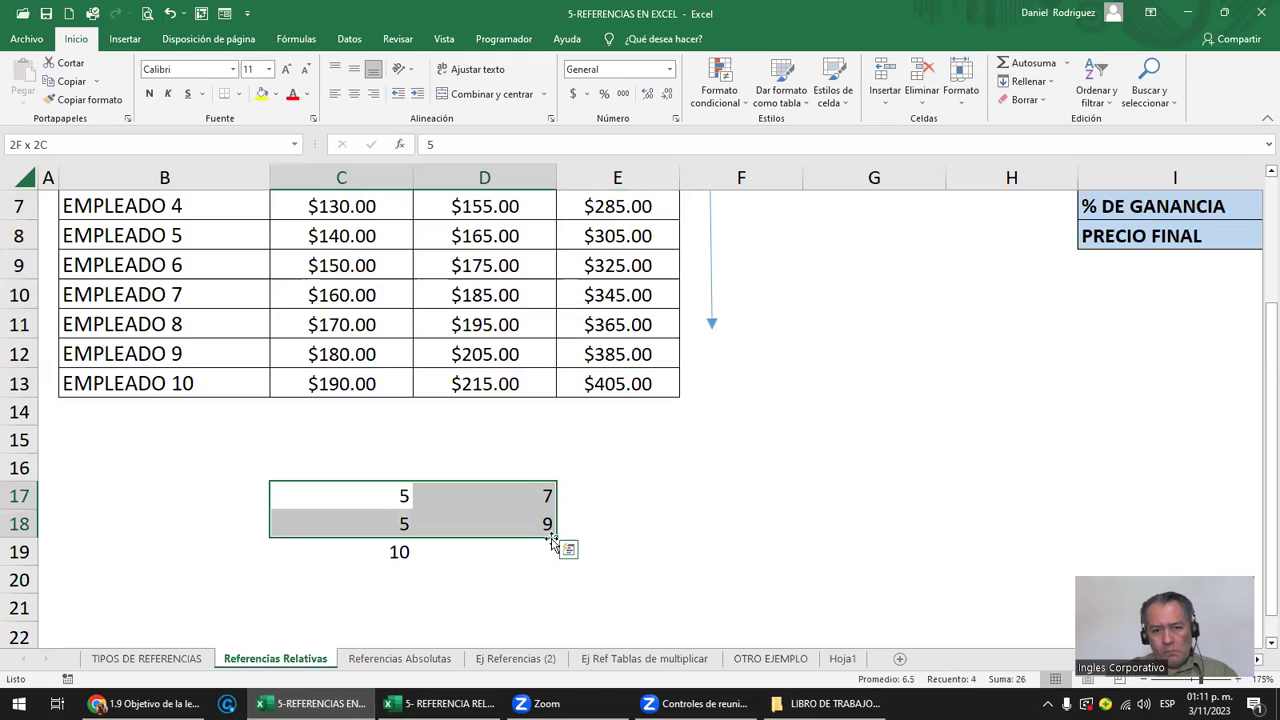
pyautogui.moveTo(552, 540); pyautogui.dragTo(816, 521)
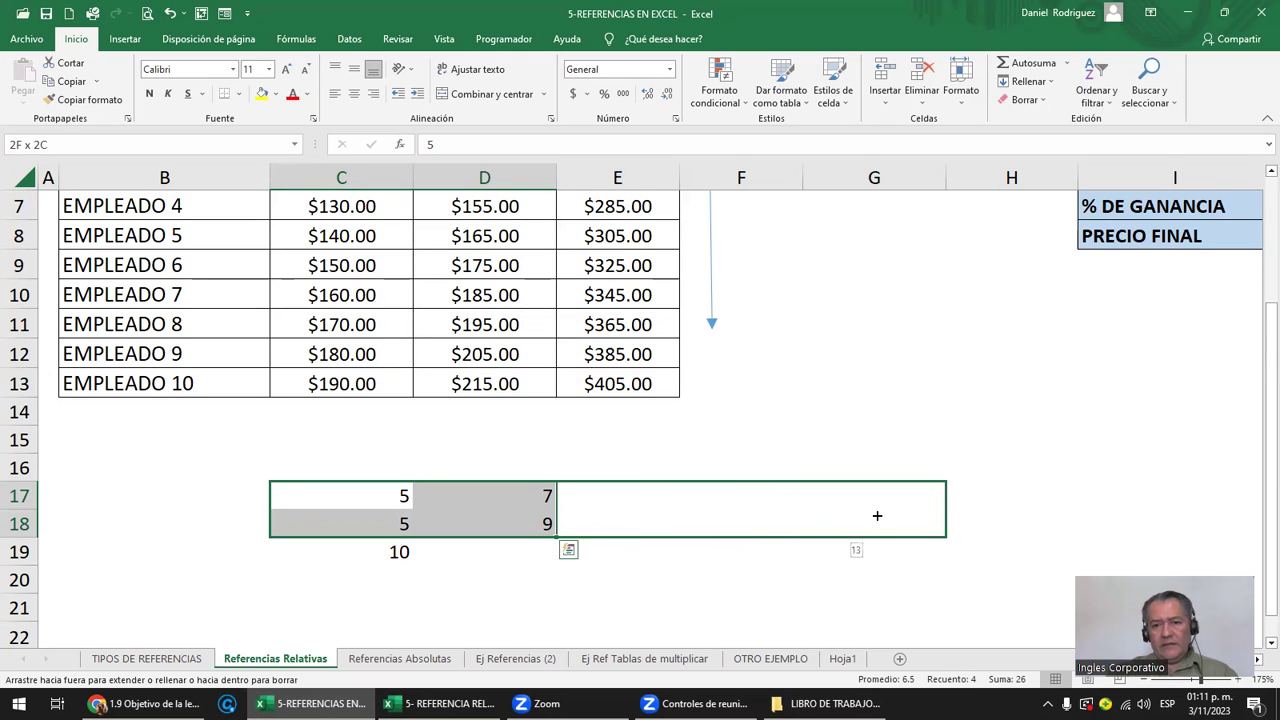
pyautogui.moveTo(850, 515); pyautogui.dragTo(877, 514)
pyautogui.click(474, 561)
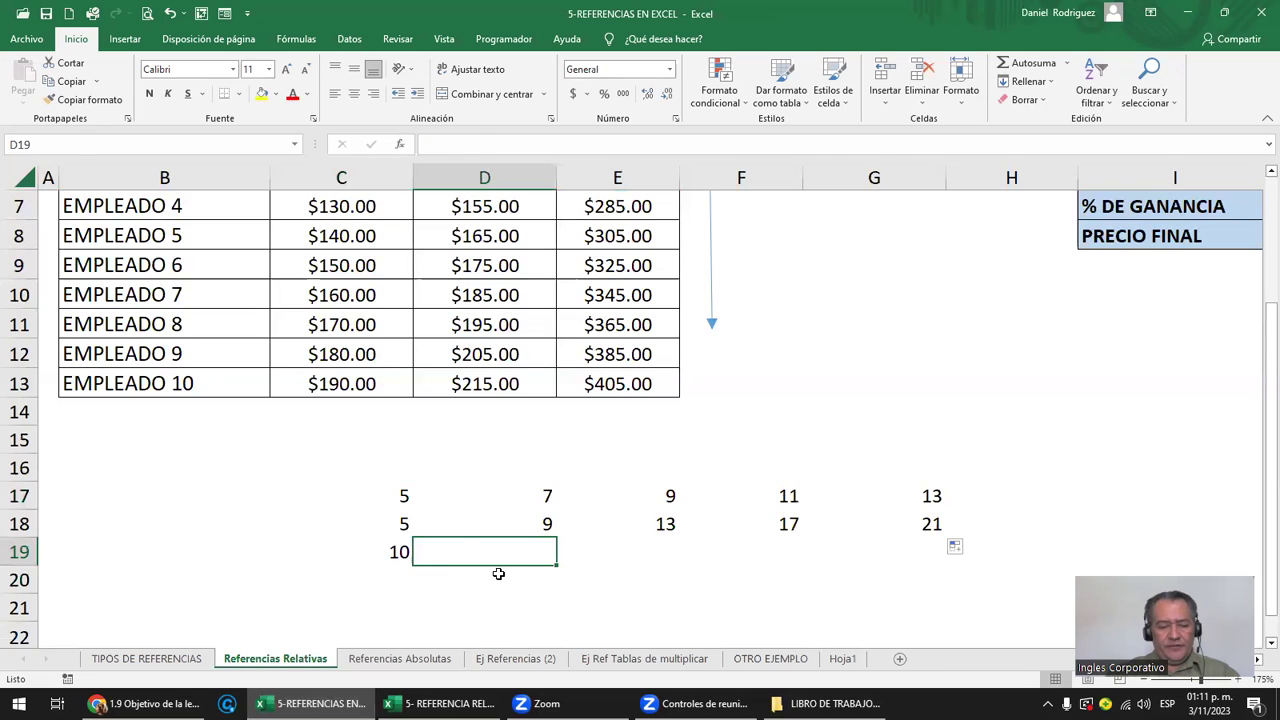
# Copy the C19 sum into D19:G19, giving 16, 22, 28 and 34
pyautogui.press('Left')
pyautogui.press('F2')
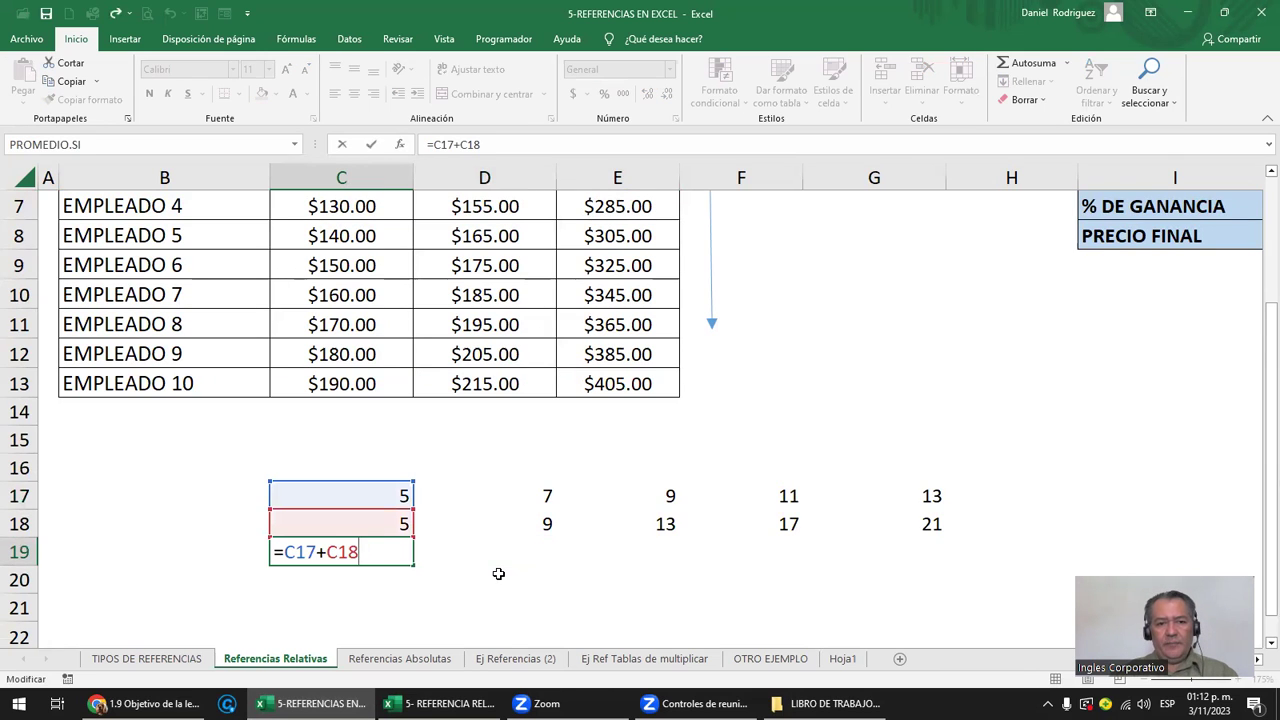
pyautogui.hotkey('ctrl', 'Return')
pyautogui.hotkey('ctrl', 'c')
pyautogui.press('Right')
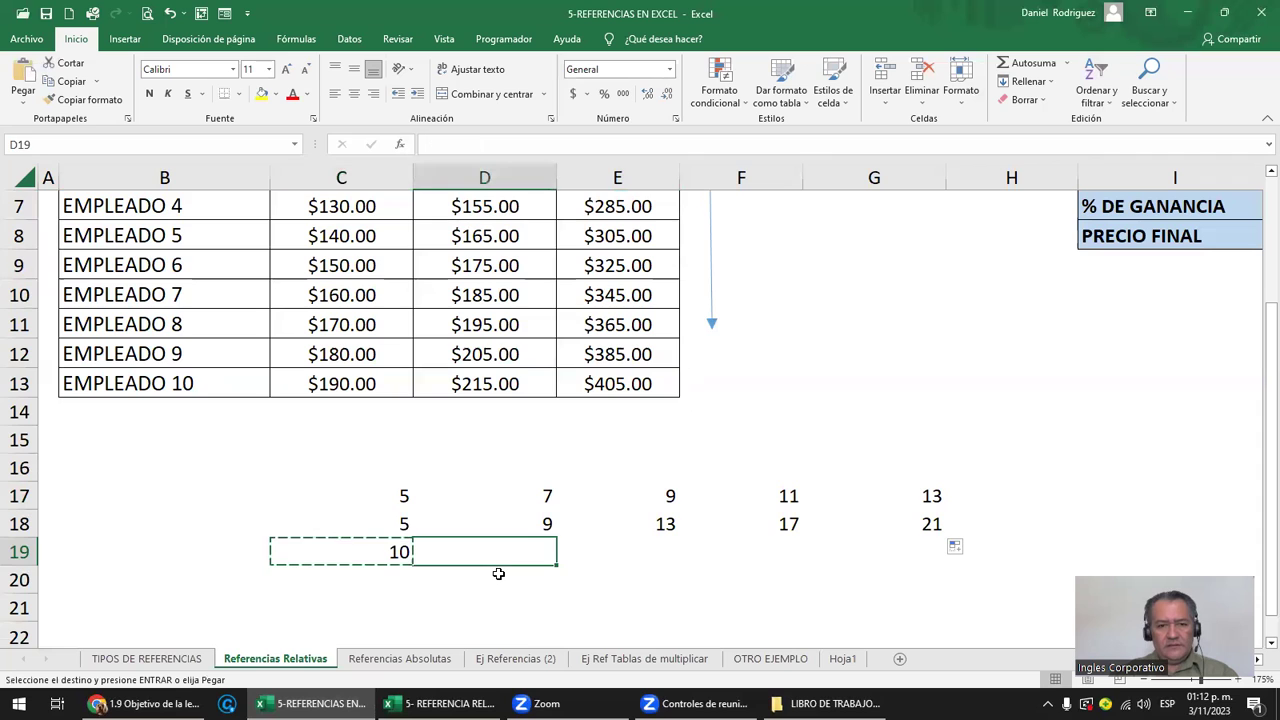
pyautogui.hotkey('shift', 'Right')
pyautogui.hotkey('shift', 'Right')
pyautogui.hotkey('shift', 'Right')
pyautogui.hotkey('shift', 'Right')
pyautogui.hotkey('shift', 'Left')
pyautogui.hotkey('ctrl', 'v')
pyautogui.press('Escape')
# Check the copied sum formulas in D19, E19 and F19, e.g. E19 =E17+E18
pyautogui.press('Left')
pyautogui.press('Right')
pyautogui.press('Right')
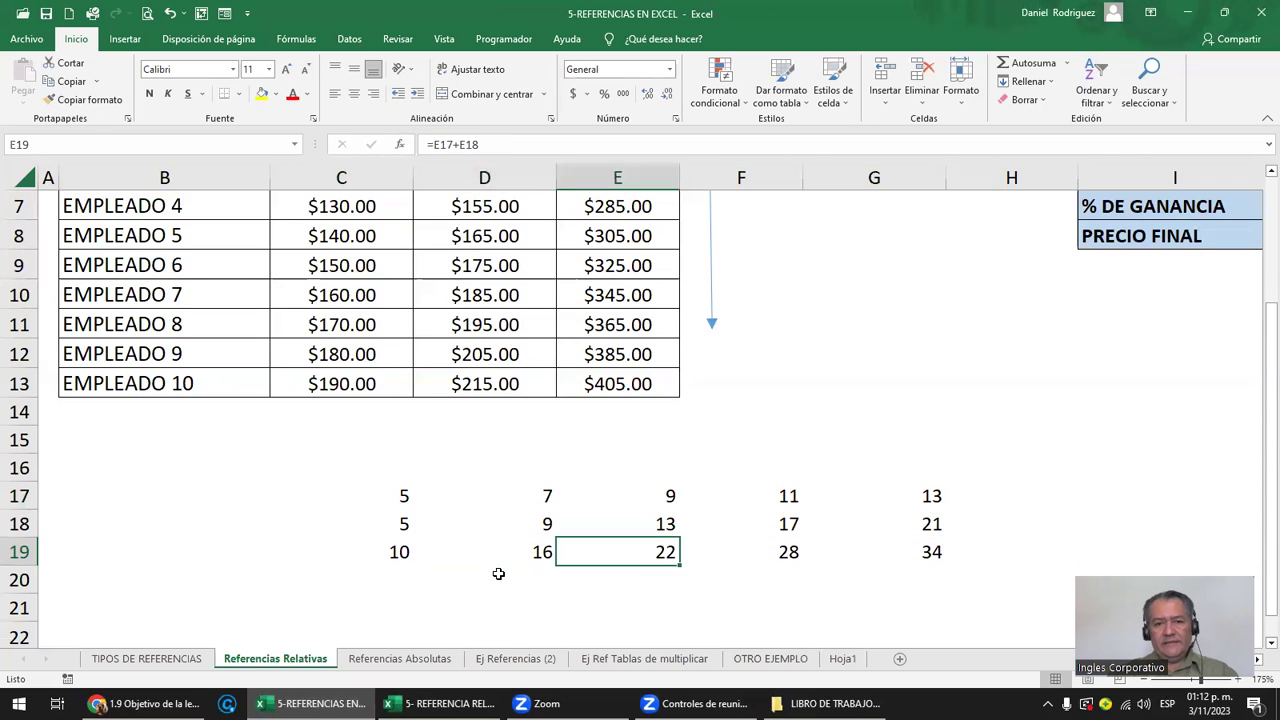
pyautogui.press('Left')
pyautogui.press('F2')
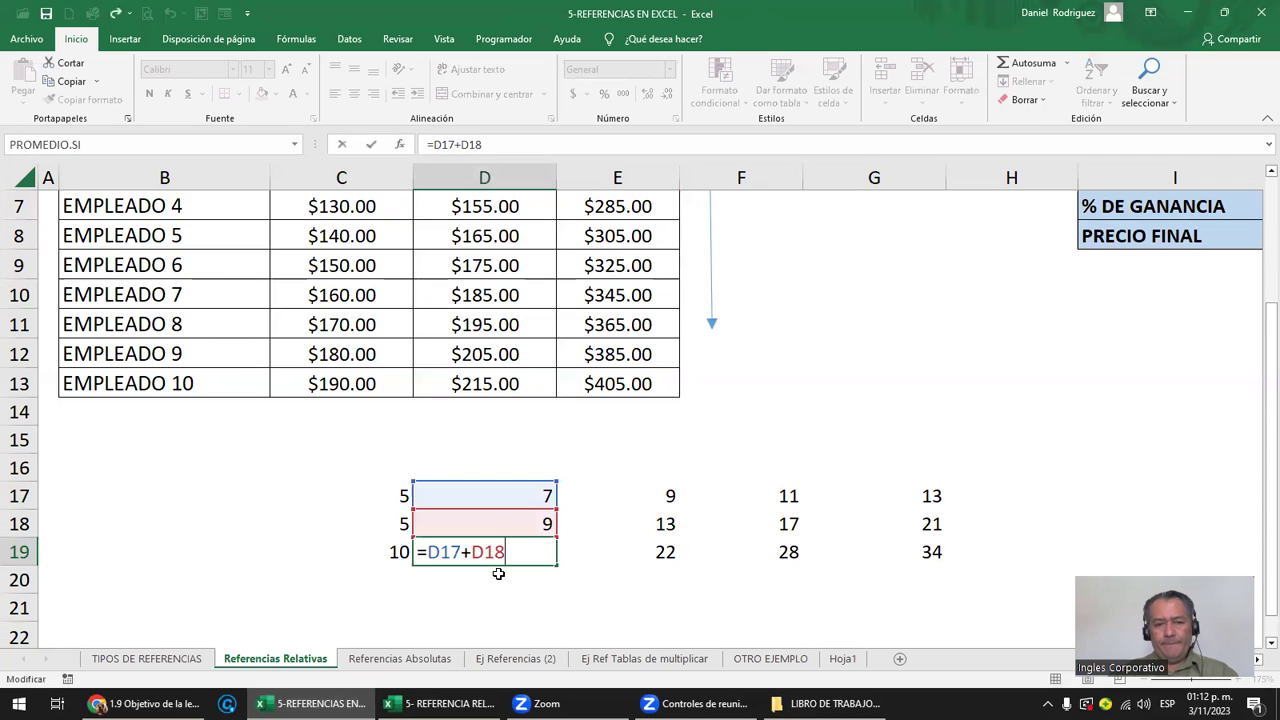
pyautogui.press('Escape')
pyautogui.press('Right')
pyautogui.press('F2')
pyautogui.press('Escape')
pyautogui.press('Right')
pyautogui.press('F2')
pyautogui.press('Escape')
pyautogui.press('Left')
pyautogui.press('Left')
pyautogui.press('Left')
pyautogui.press('Left')
pyautogui.press('Up')
pyautogui.press('Up')
pyautogui.press('Right')
pyautogui.press('Left')
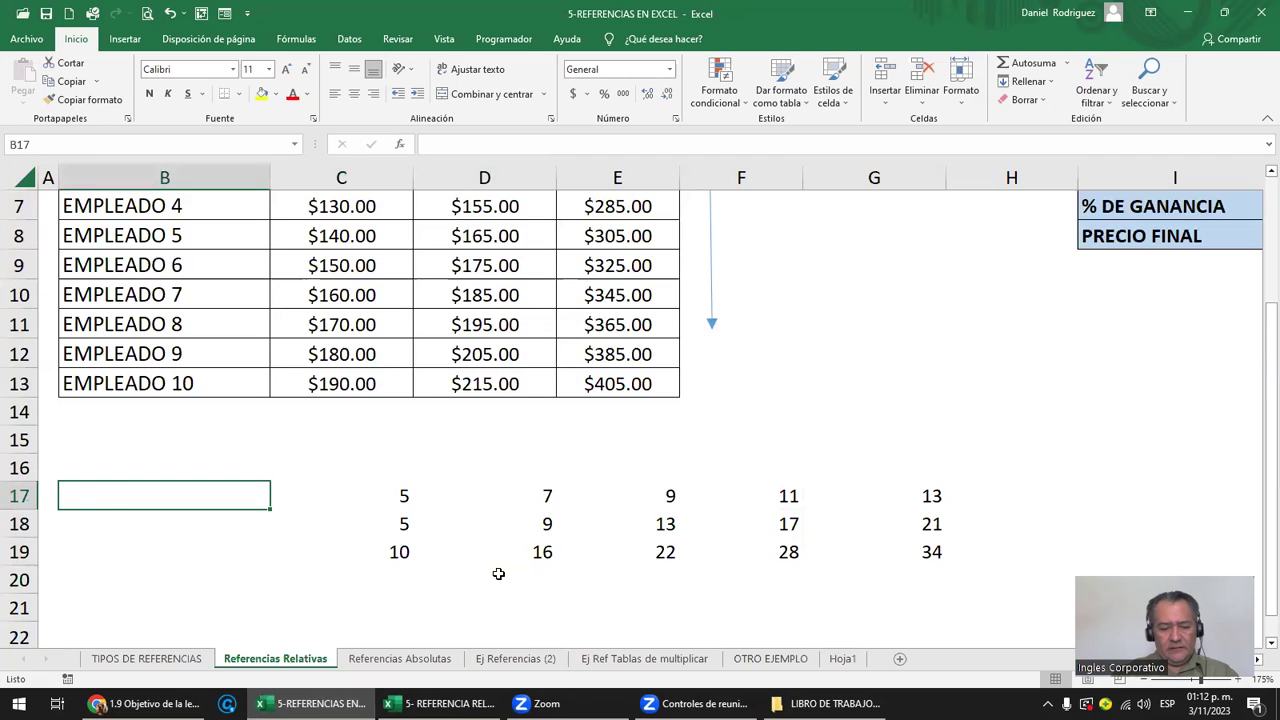
# Label B17:B19 as DATO1, DATO2 and TOTAL
pyautogui.write('DATO1')
pyautogui.press('Return')
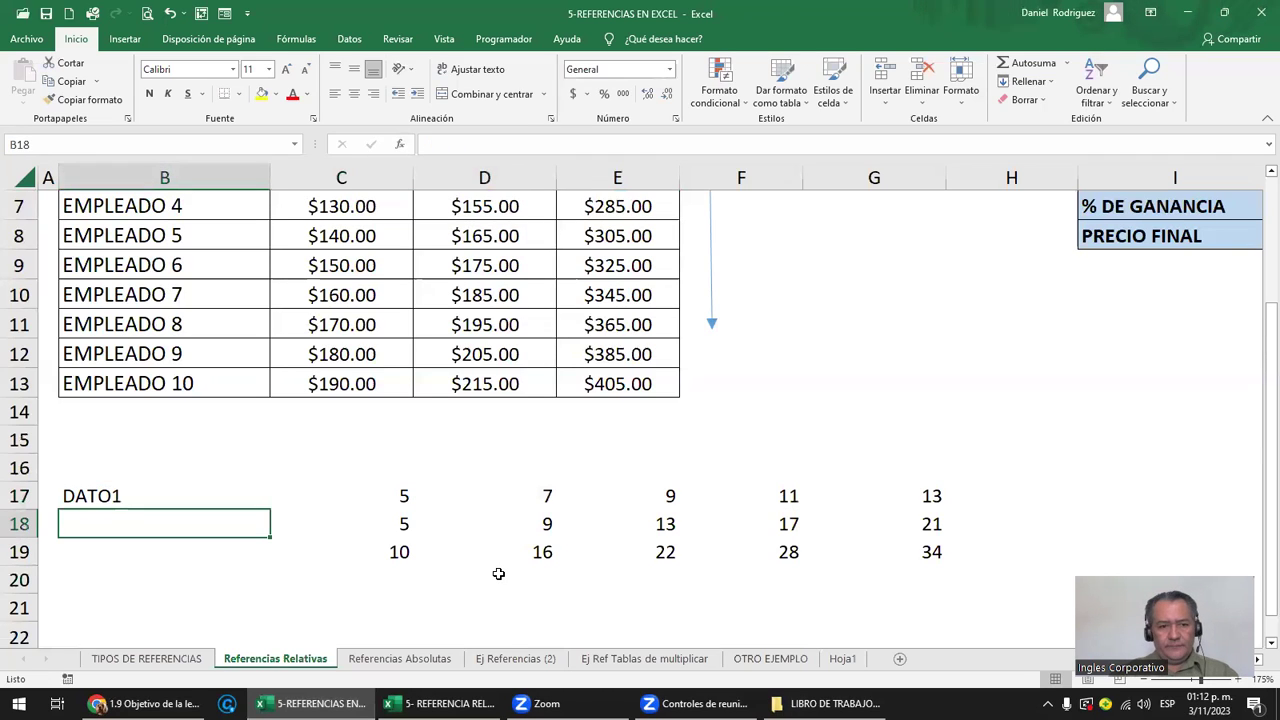
pyautogui.write('DATO2')
pyautogui.press('Return')
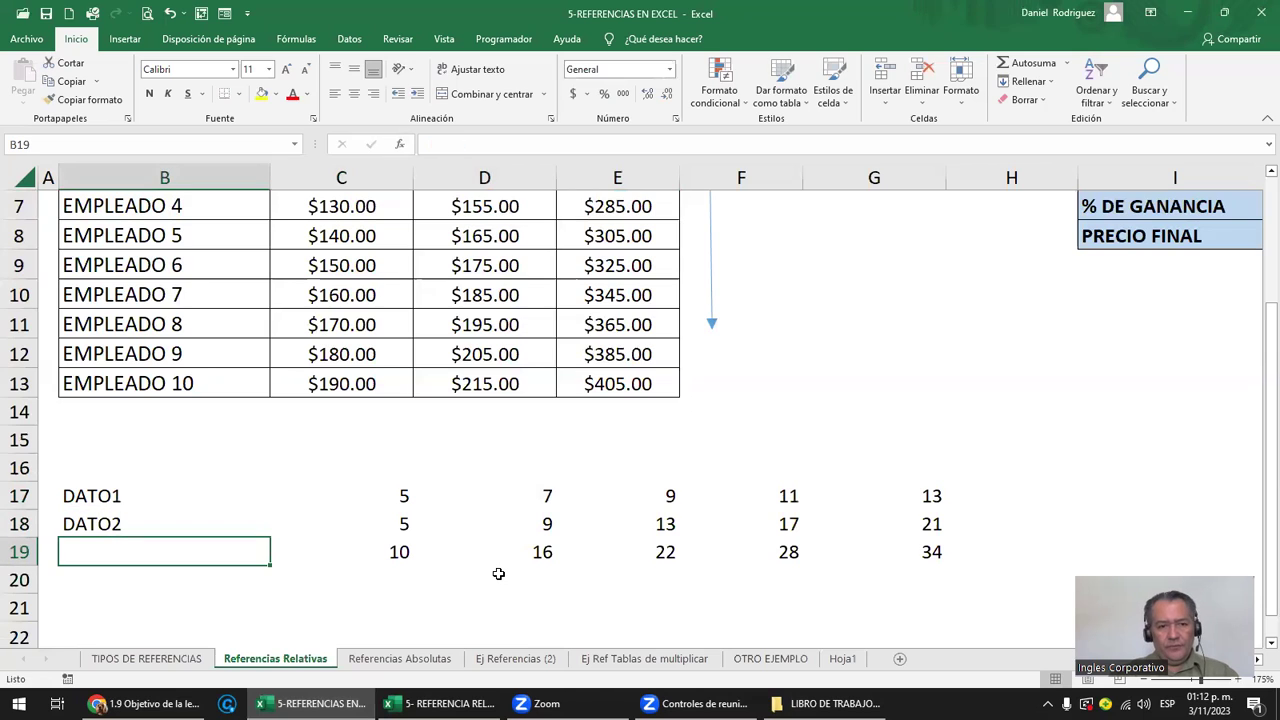
pyautogui.write('TOTAL')
pyautogui.hotkey('ctrl', 'Return')
# Shade the label cells B17:B19 light blue-grey
pyautogui.press('Up')
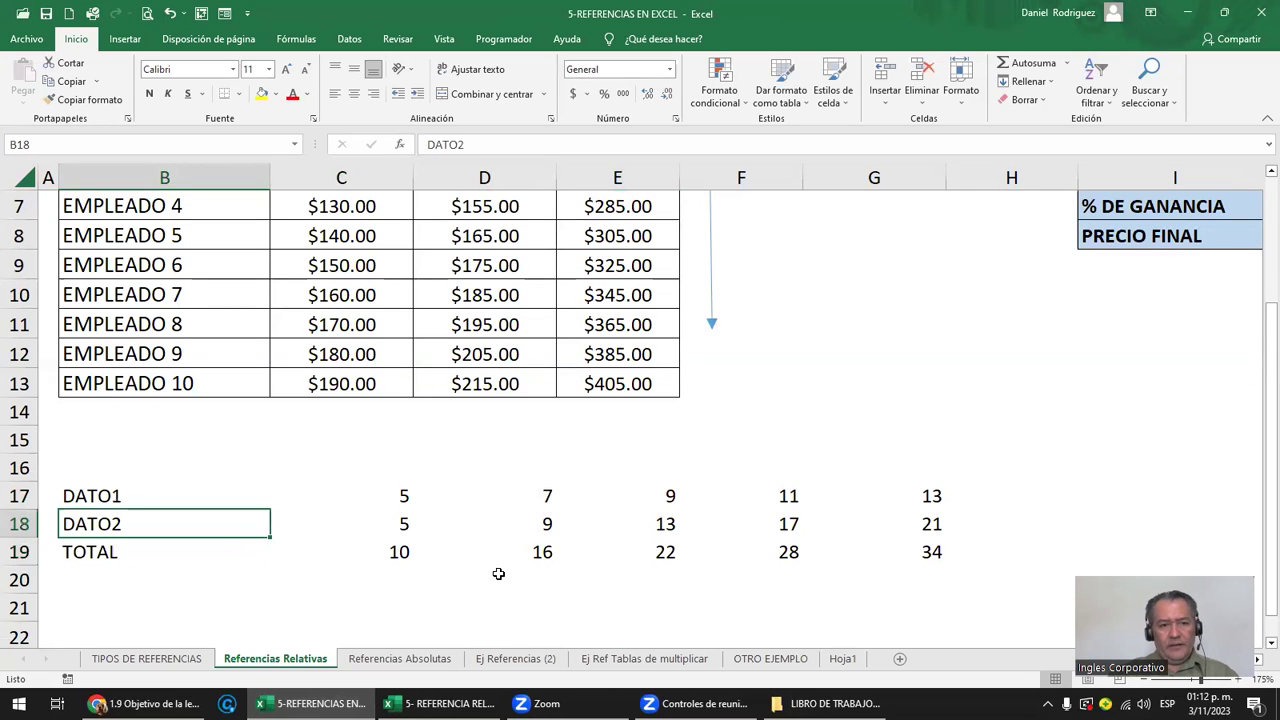
pyautogui.press('Up')
pyautogui.hotkey('shift', 'Down')
pyautogui.hotkey('shift', 'Down')
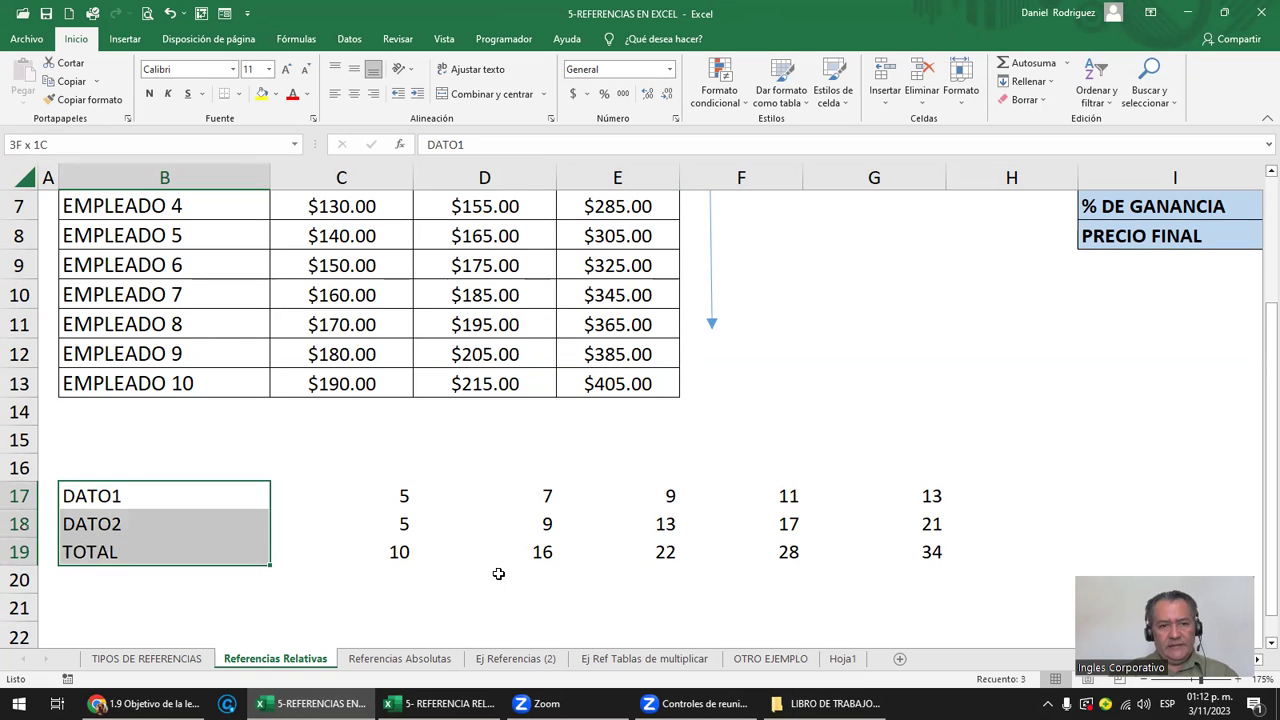
pyautogui.click(276, 93)
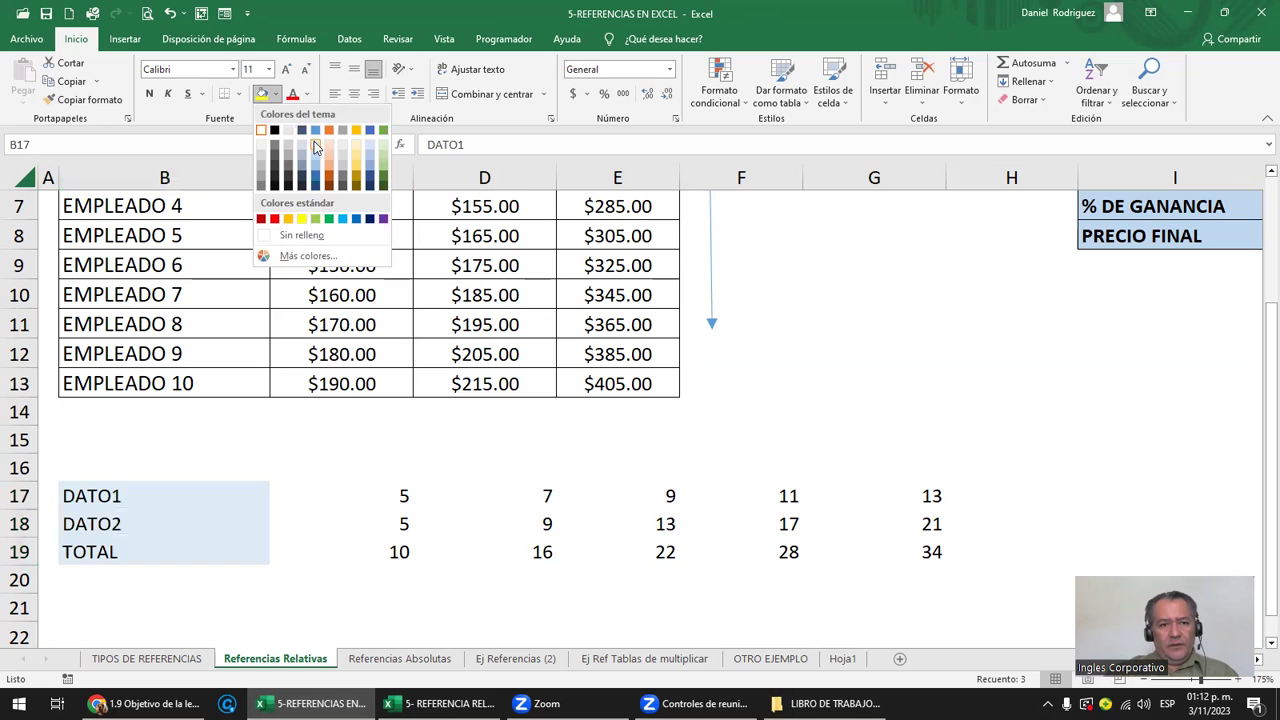
pyautogui.click(301, 140)
# Apply All Borders to the DATO table B17:F19
pyautogui.hotkey('shift', 'Right')
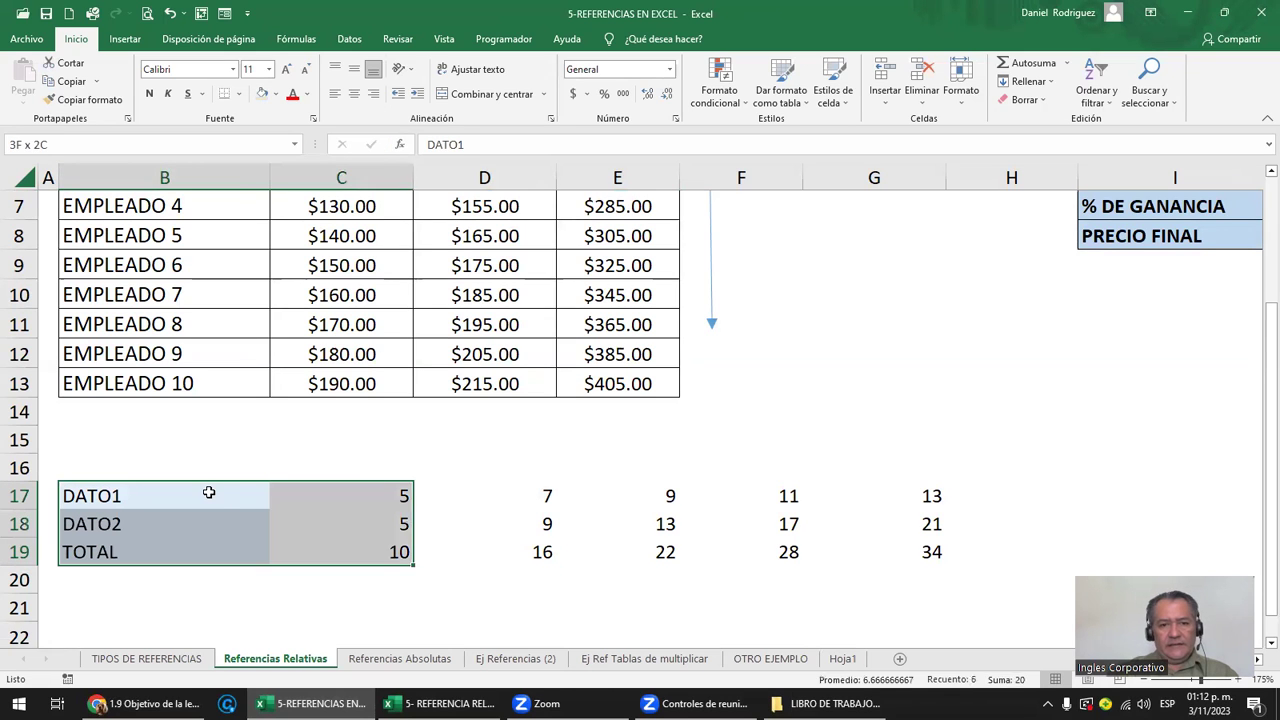
pyautogui.hotkey('shift', 'Right')
pyautogui.hotkey('shift', 'Right')
pyautogui.hotkey('shift', 'Right')
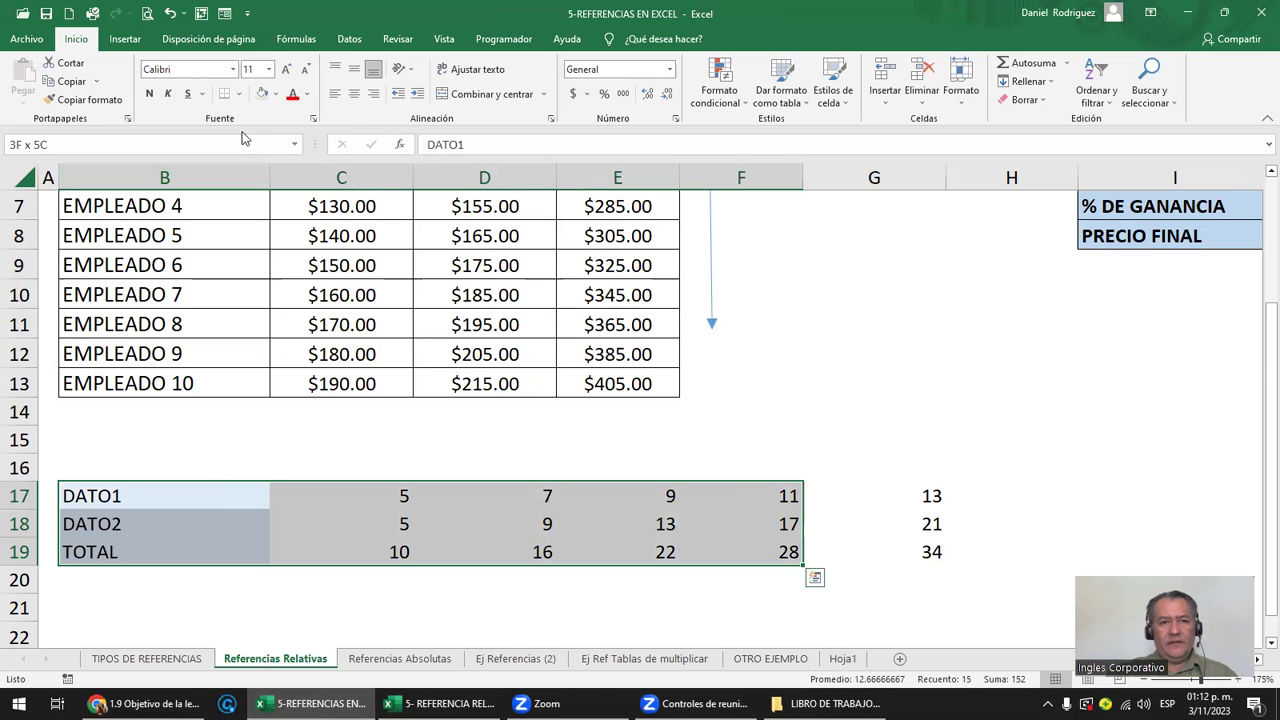
pyautogui.click(240, 95)
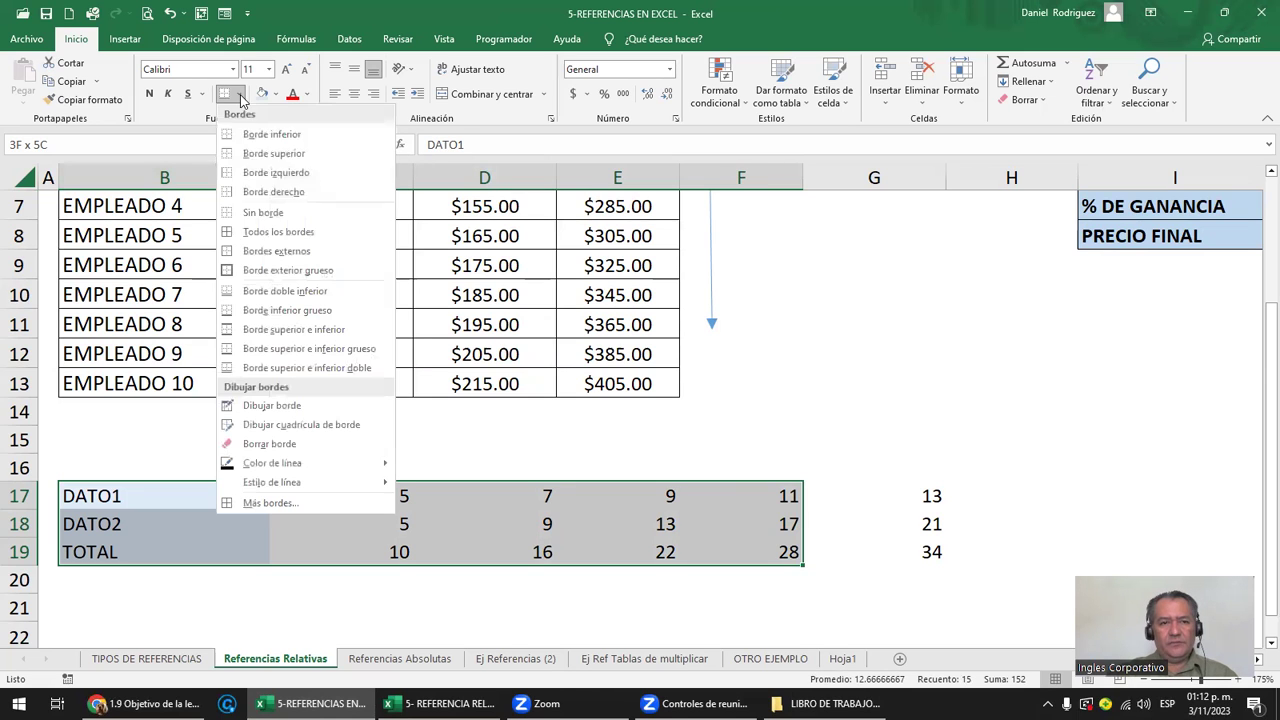
pyautogui.click(278, 231)
# Delete the extra values 13, 21 and 34 from column G and centre the table's numbers
pyautogui.moveTo(933, 495); pyautogui.dragTo(931, 551)
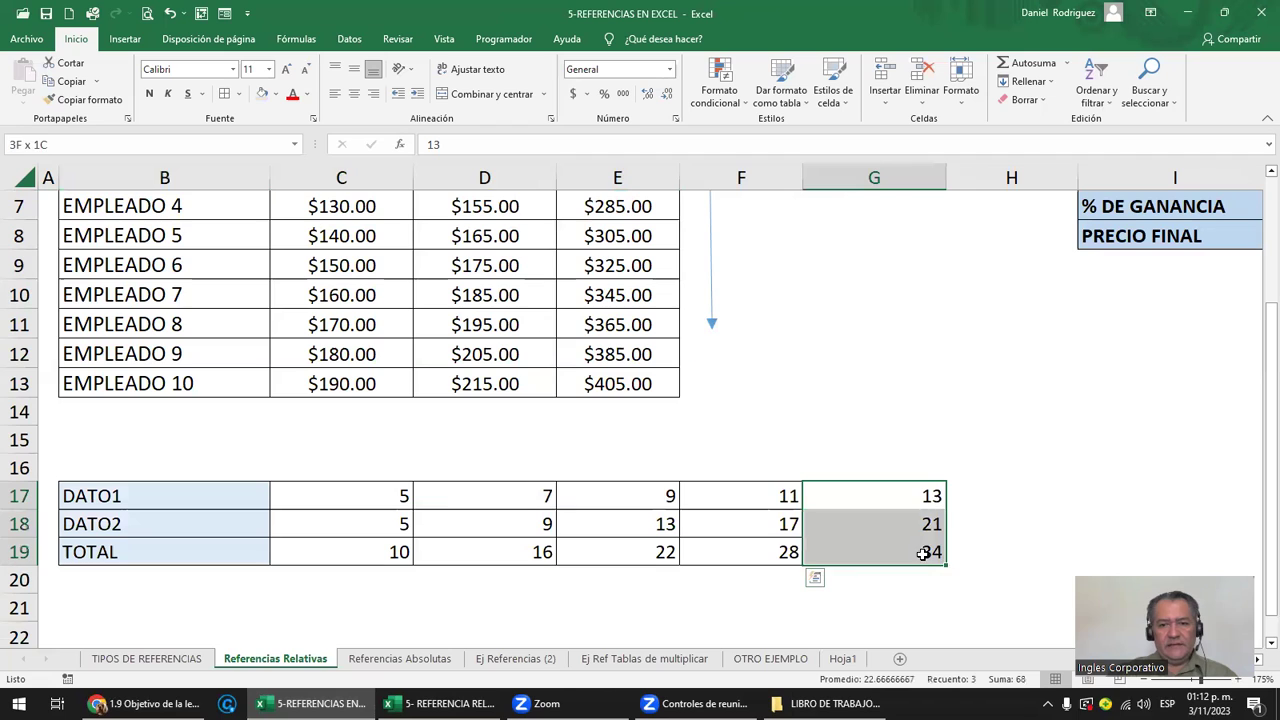
pyautogui.press('Delete')
pyautogui.press('Left')
pyautogui.press('Left')
pyautogui.press('Left')
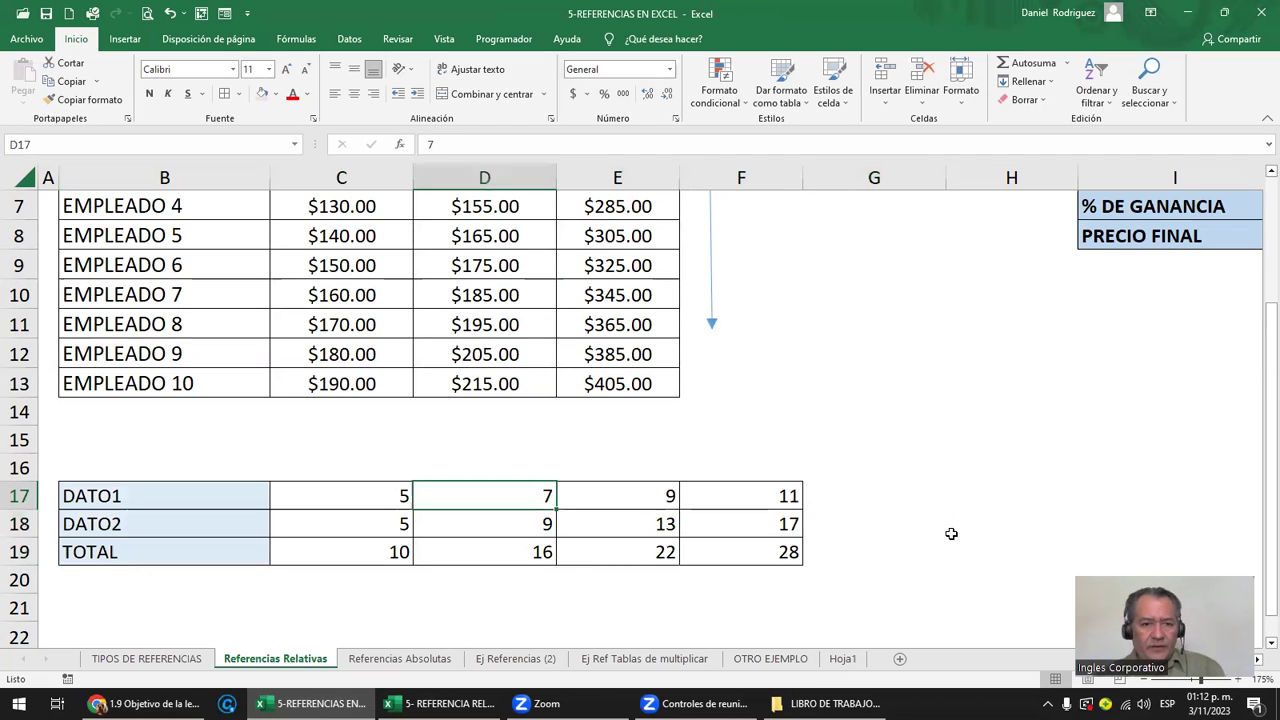
pyautogui.press('Left')
pyautogui.hotkey('shift', 'Down')
pyautogui.hotkey('shift', 'Down')
pyautogui.hotkey('shift', 'Right')
pyautogui.hotkey('shift', 'Right')
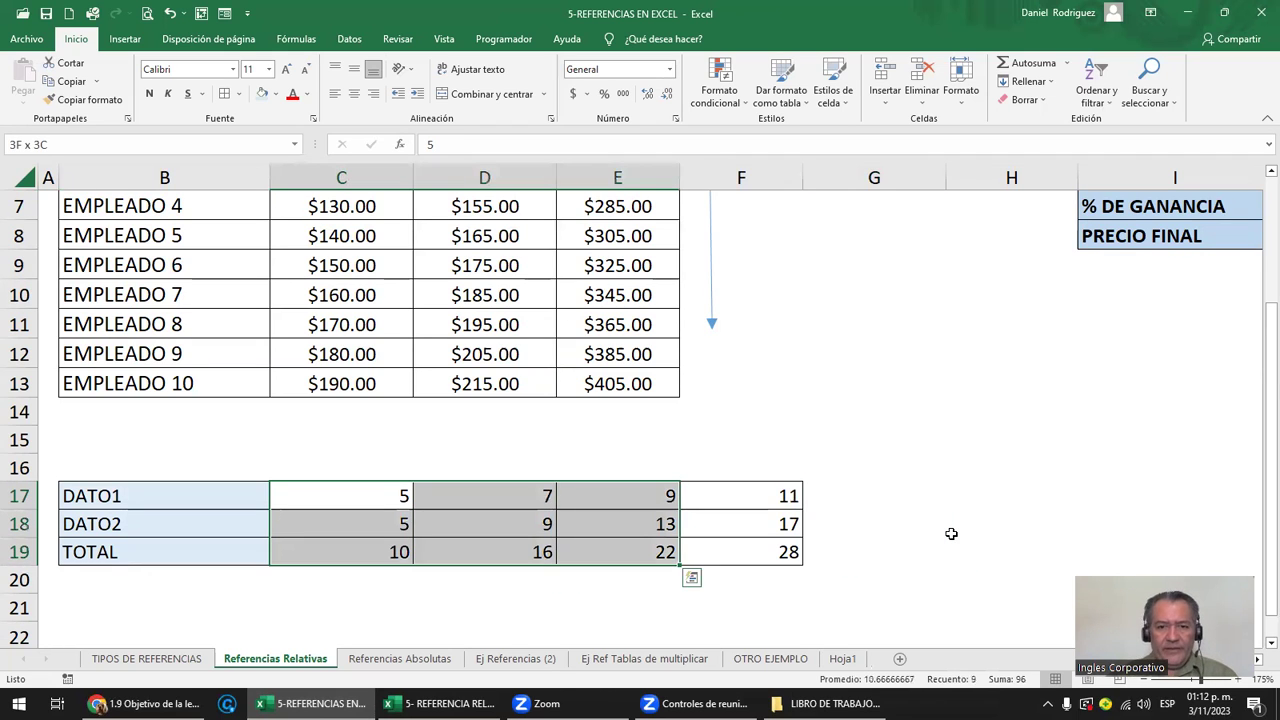
pyautogui.hotkey('shift', 'Right')
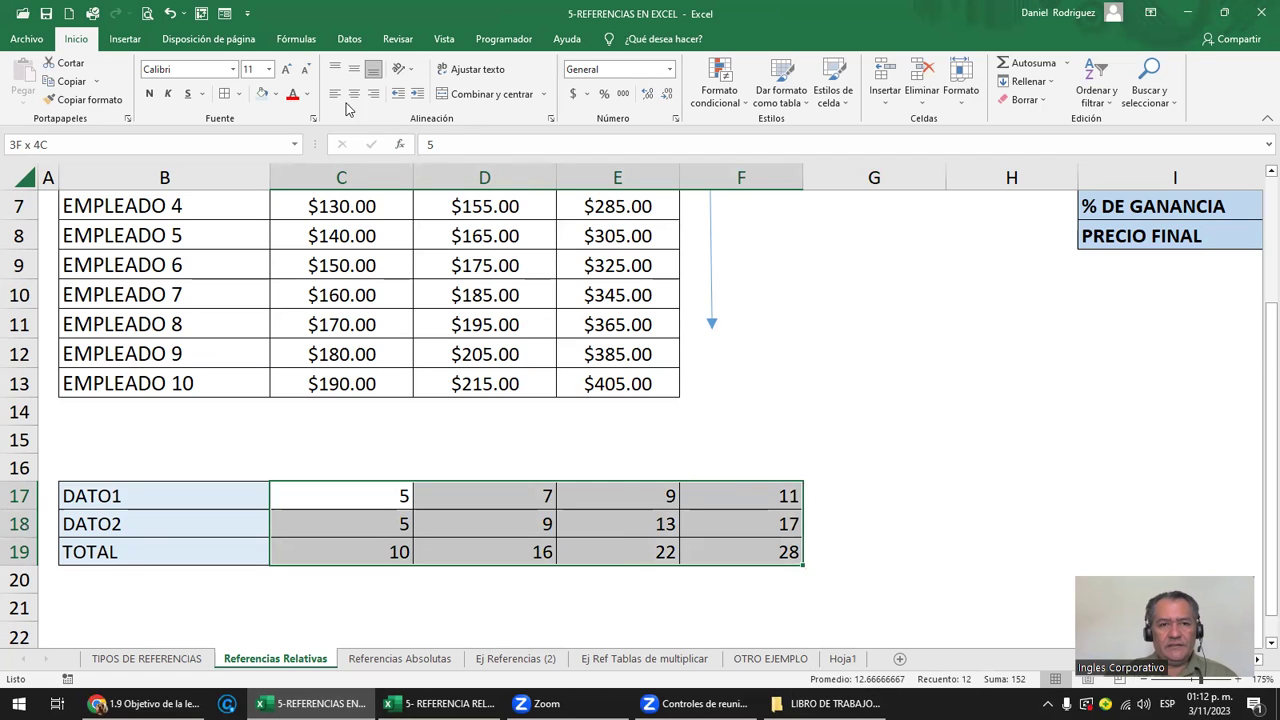
pyautogui.click(437, 448)
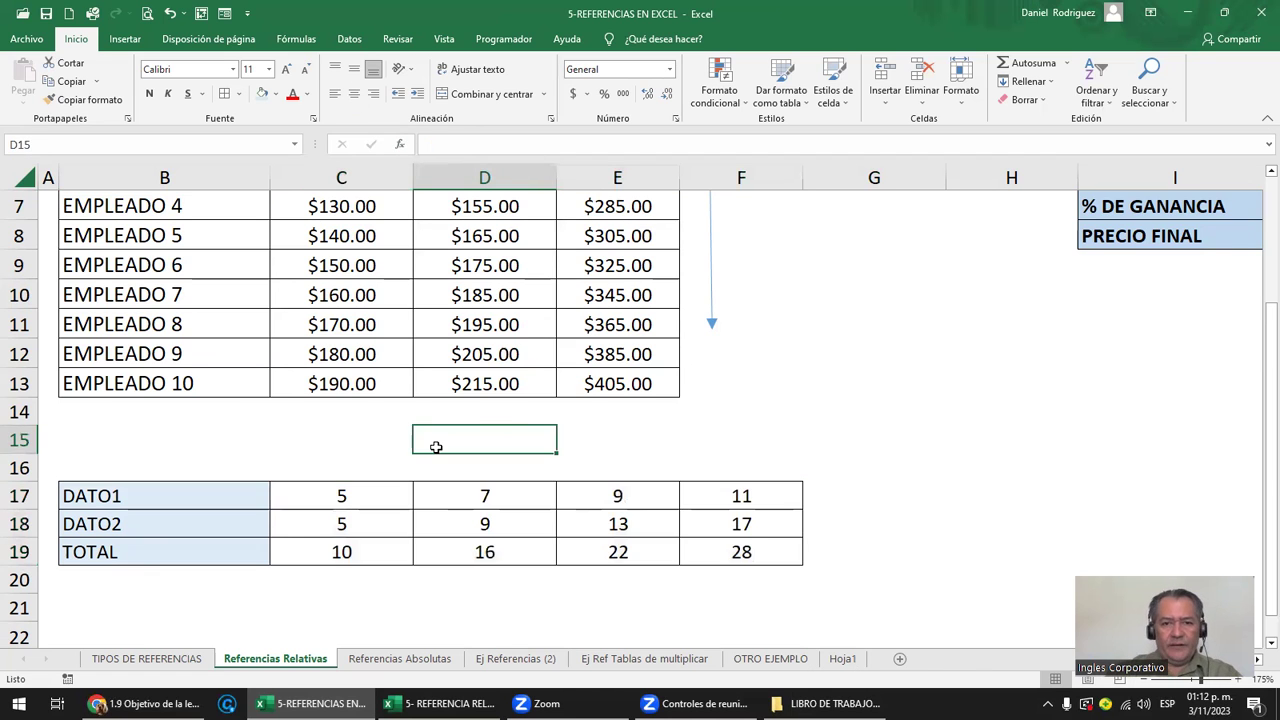
pyautogui.scroll(2, 436, 447)
# View the TIPOS DE REFERENCIAS sheet, then switch to the 5- REFERENCIA RELATIVA Y ABSOLYTA workbook
pyautogui.click(868, 356)
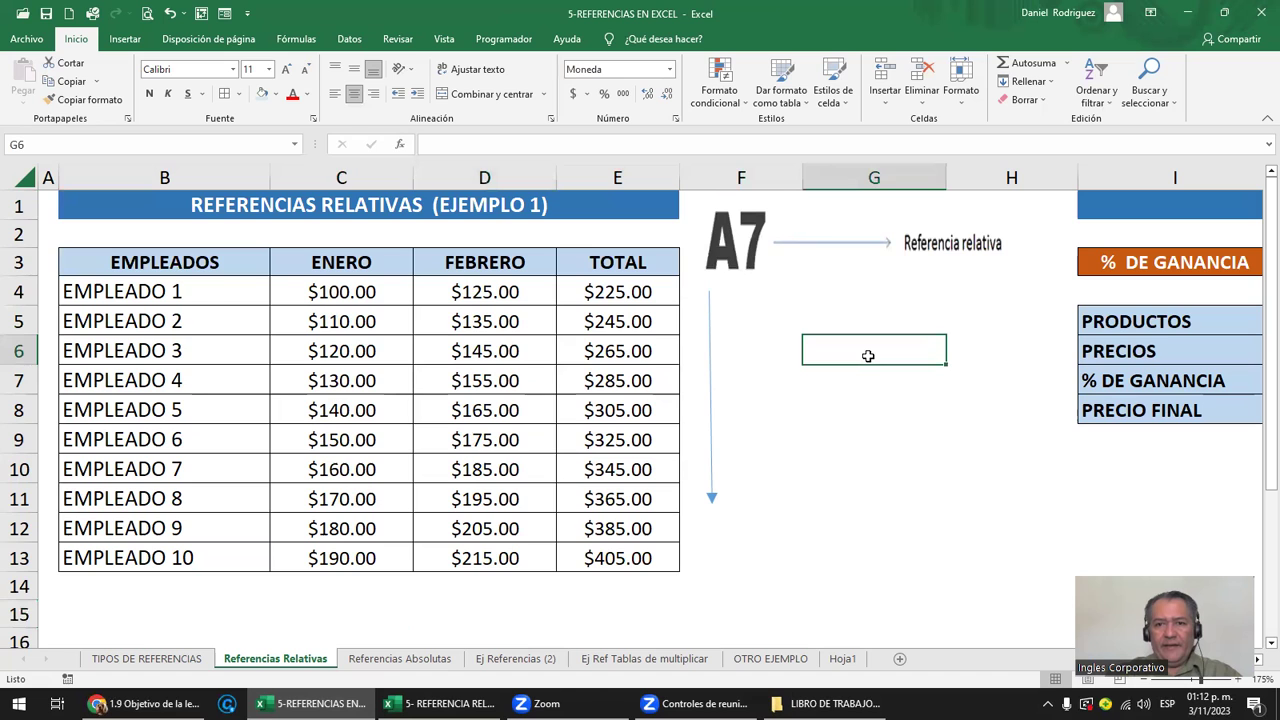
pyautogui.click(166, 659)
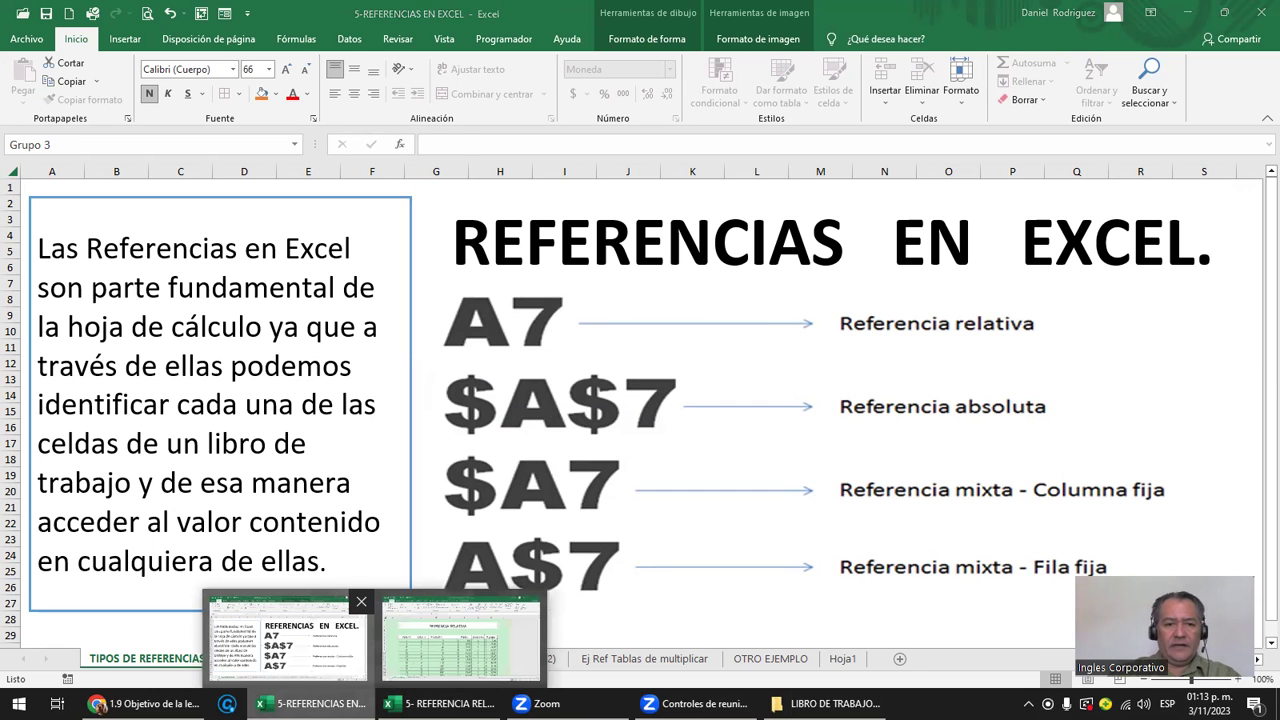
pyautogui.click(440, 703)
# Go to the Referencia Absoluta sheet and select the IVA rate cell G5
pyautogui.click(980, 488)
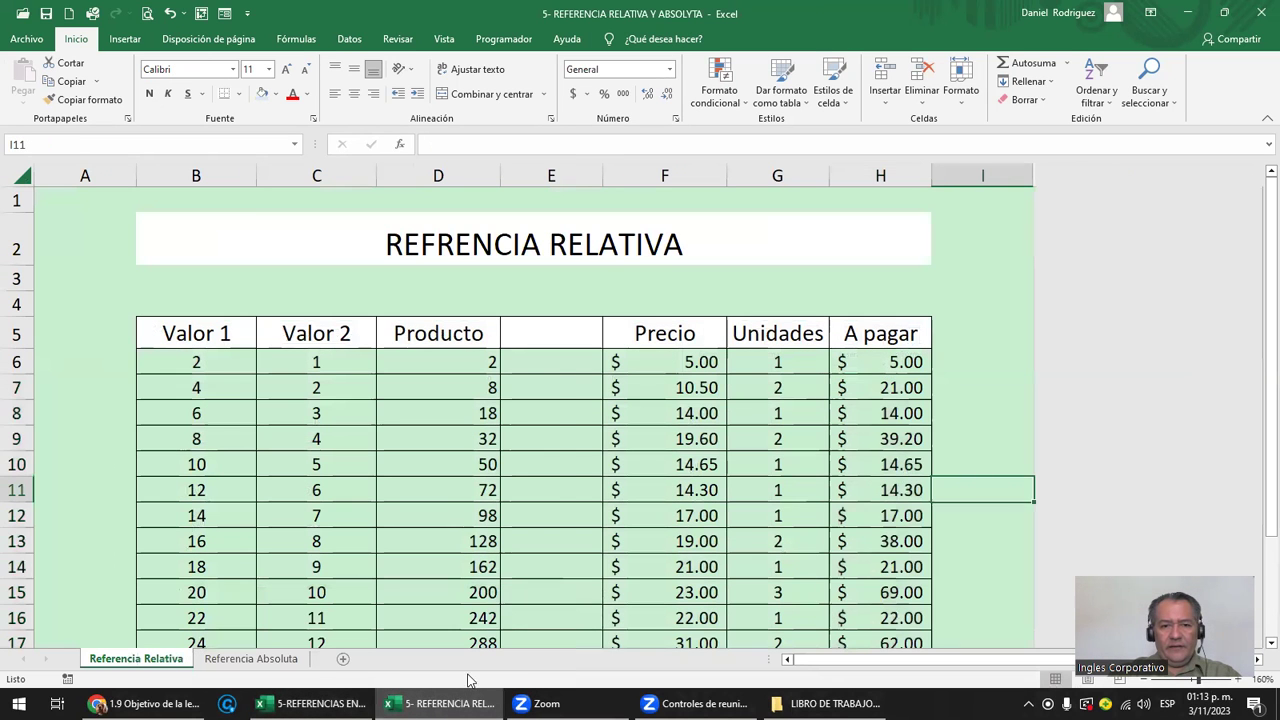
pyautogui.click(262, 658)
pyautogui.click(514, 280)
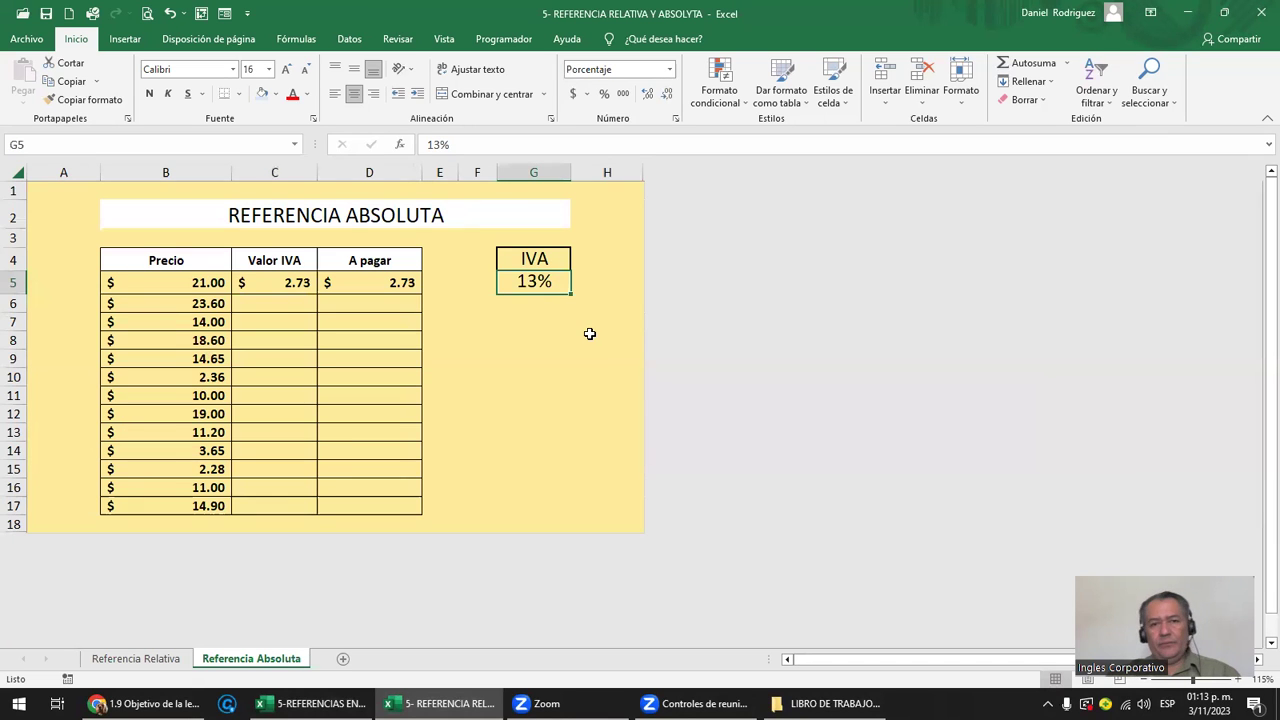
pyautogui.scroll(2, 529, 353)
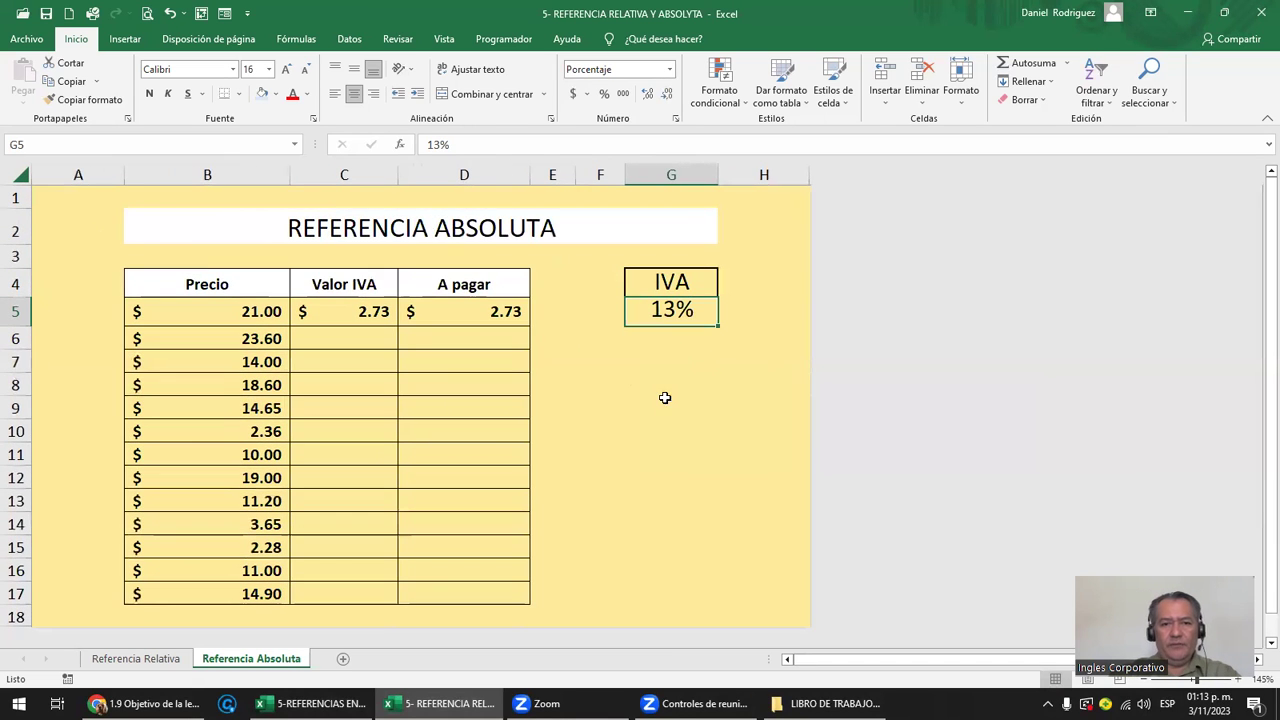
pyautogui.click(694, 356)
pyautogui.click(676, 305)
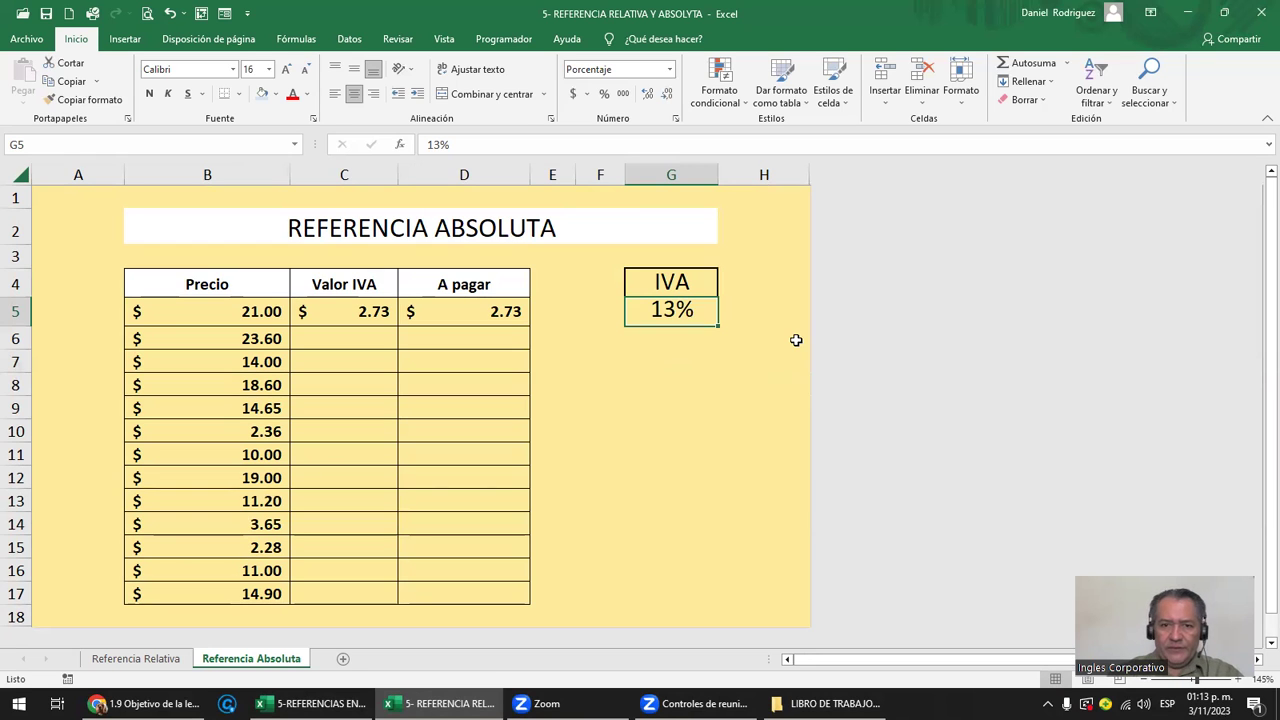
# Set G5 to 15, then 10, then back to 13
pyautogui.write('15')
pyautogui.press('Return')
pyautogui.press('Return')
pyautogui.press('Up')
pyautogui.press('Up')
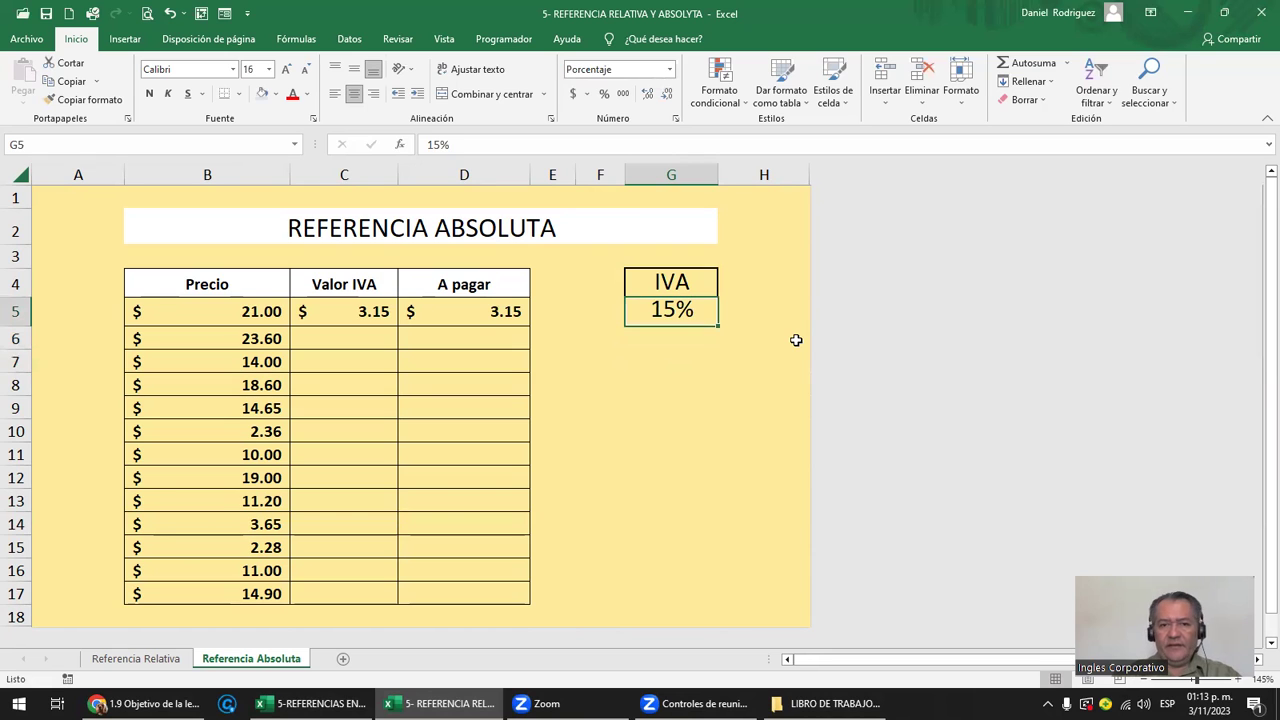
pyautogui.write('10')
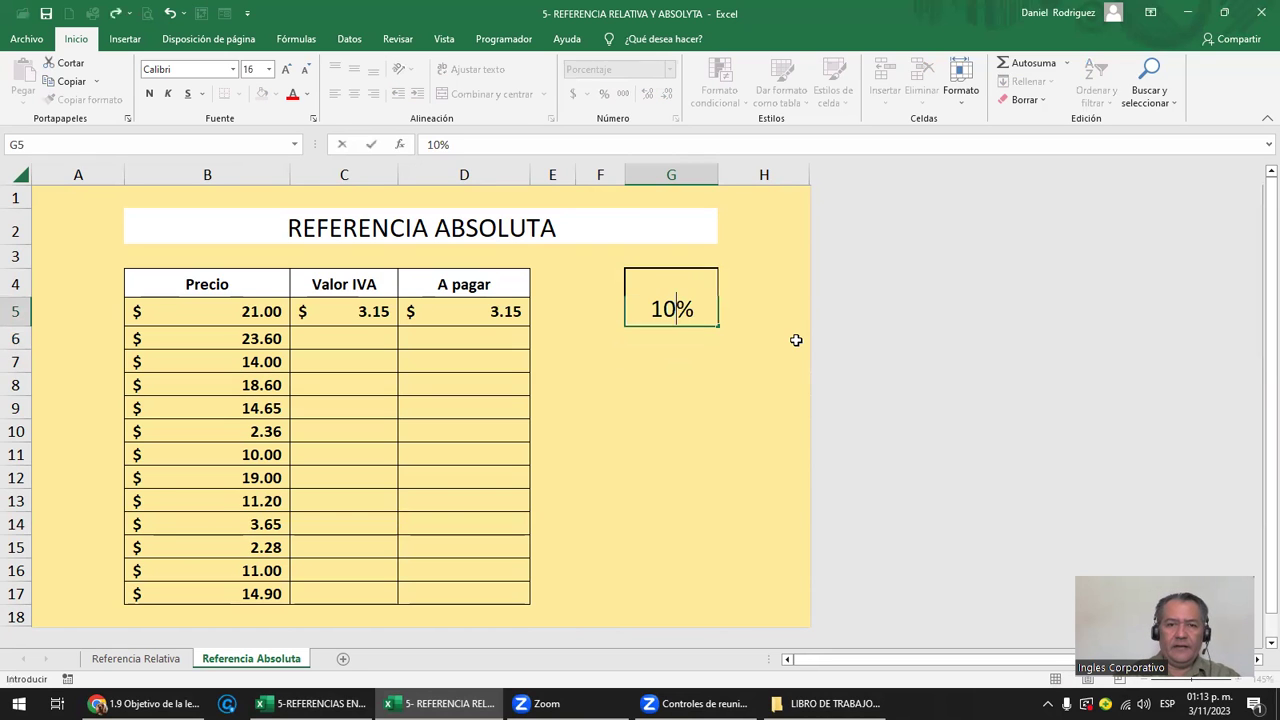
pyautogui.press('Return')
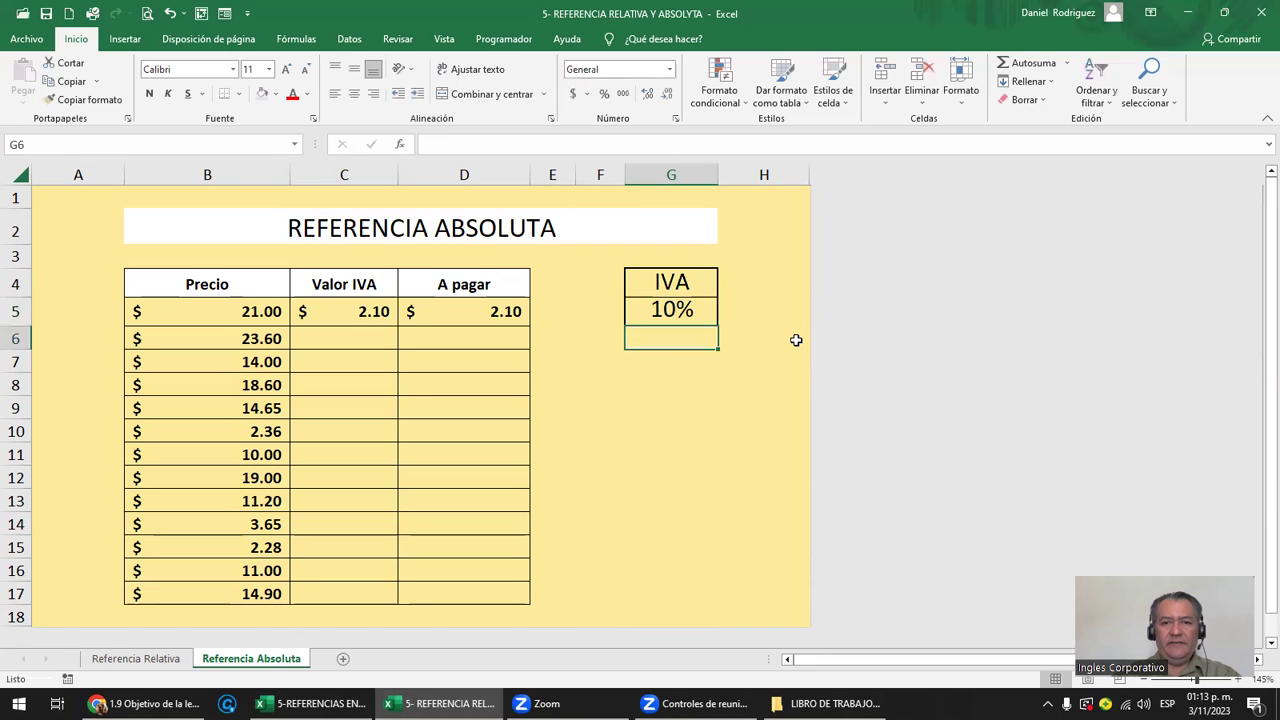
pyautogui.press('Up')
pyautogui.write('13')
pyautogui.press('Return')
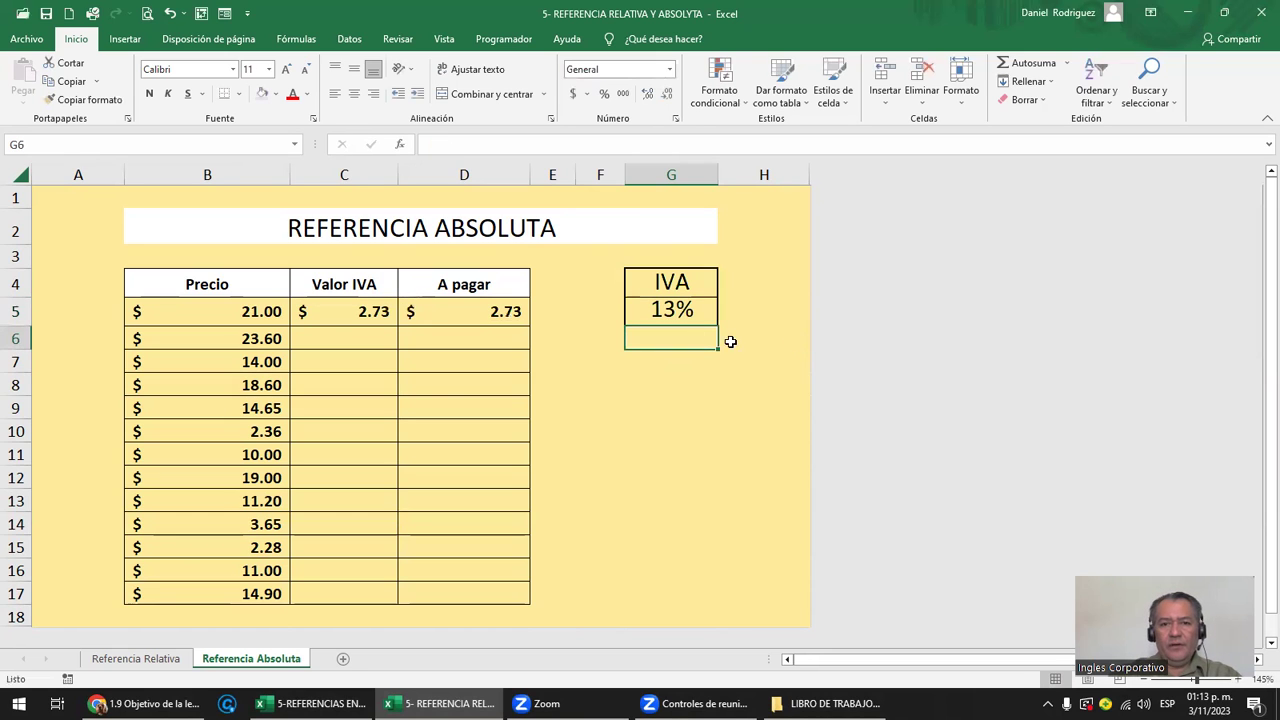
pyautogui.click(676, 283)
# Point out the IVA rate in G5 and the prices in column B
pyautogui.moveTo(679, 299); pyautogui.dragTo(680, 310)
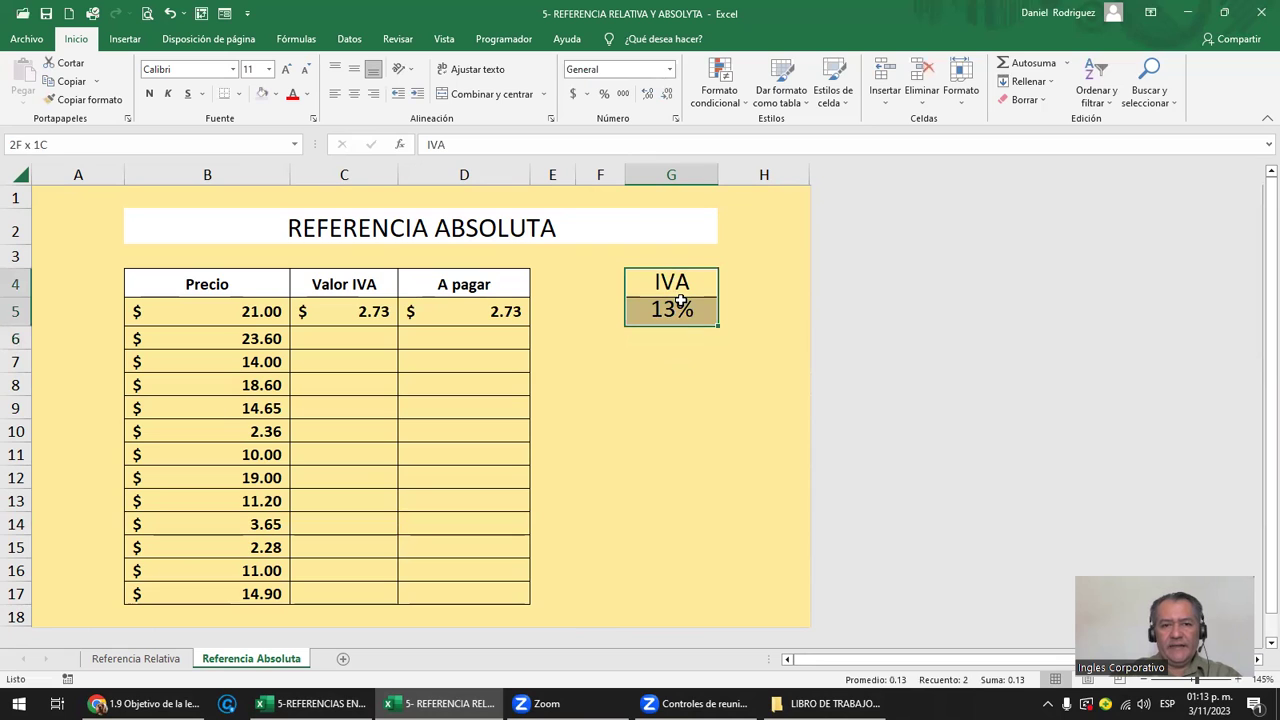
pyautogui.click(665, 389)
pyautogui.click(679, 310)
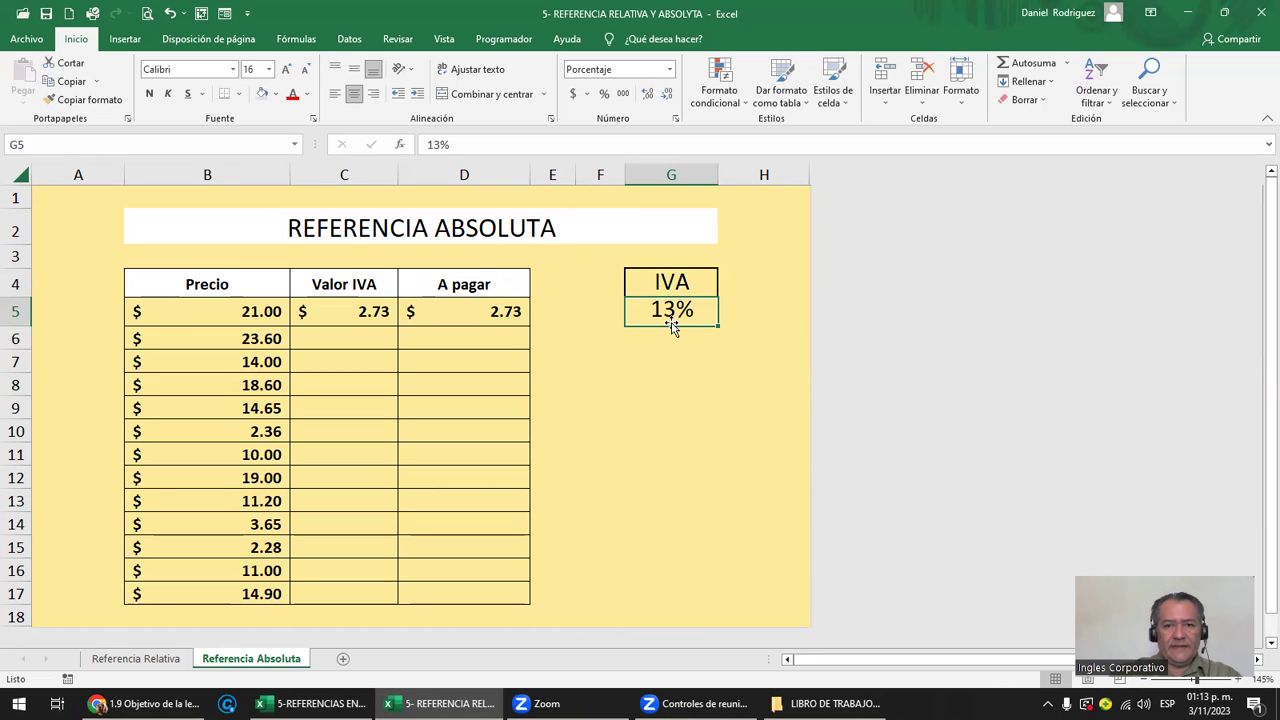
pyautogui.click(253, 336)
pyautogui.moveTo(255, 311); pyautogui.dragTo(245, 589)
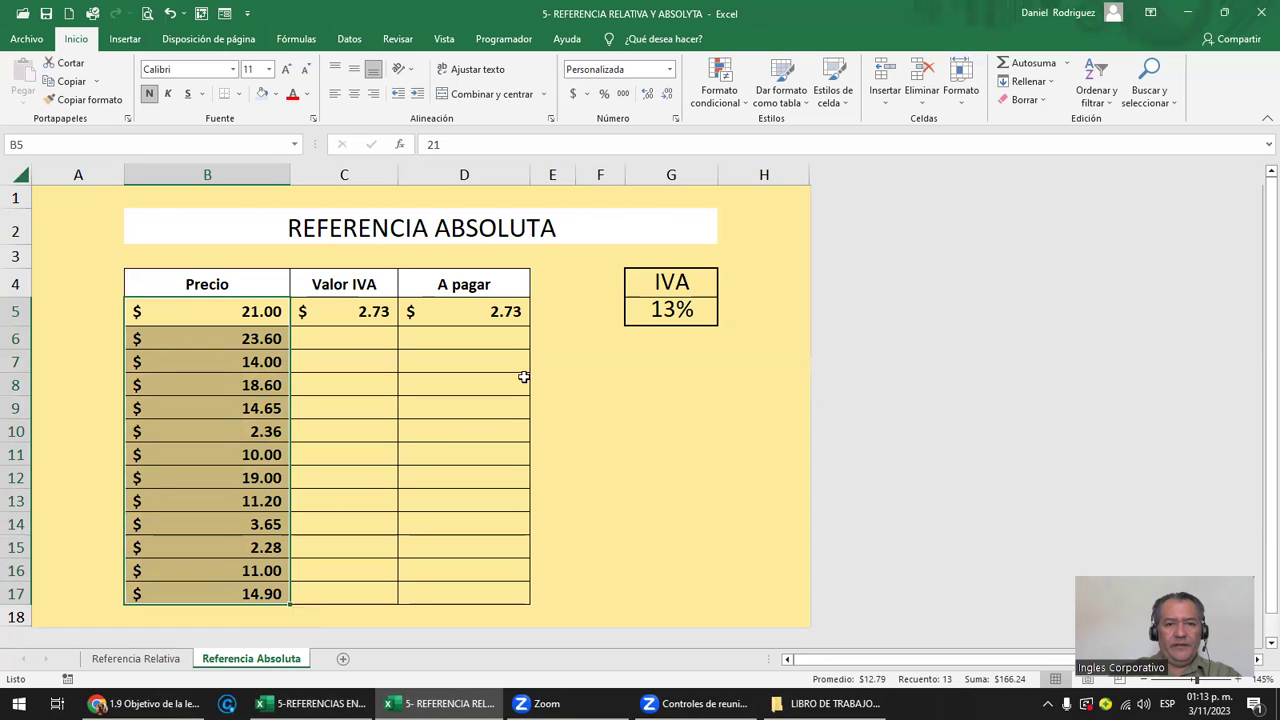
pyautogui.click(683, 311)
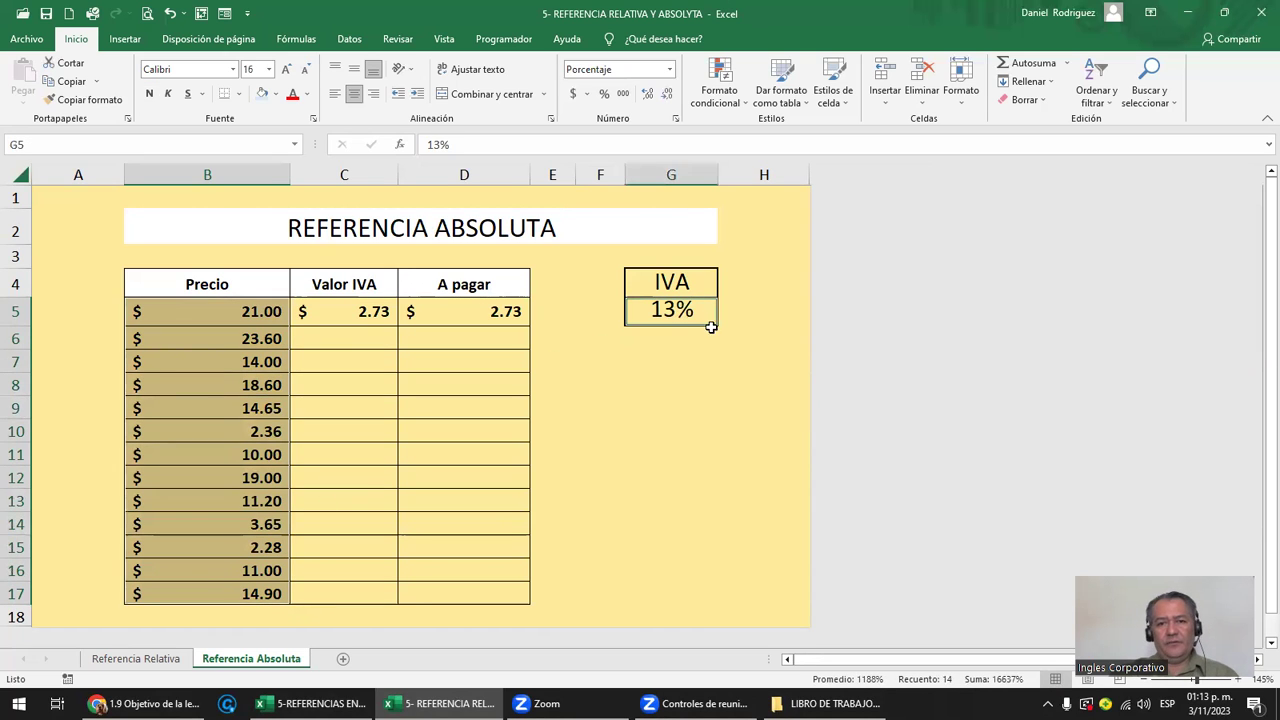
# Display C5's formula =B5*$G$5 without changing it, then minimize Excel
pyautogui.click(380, 313)
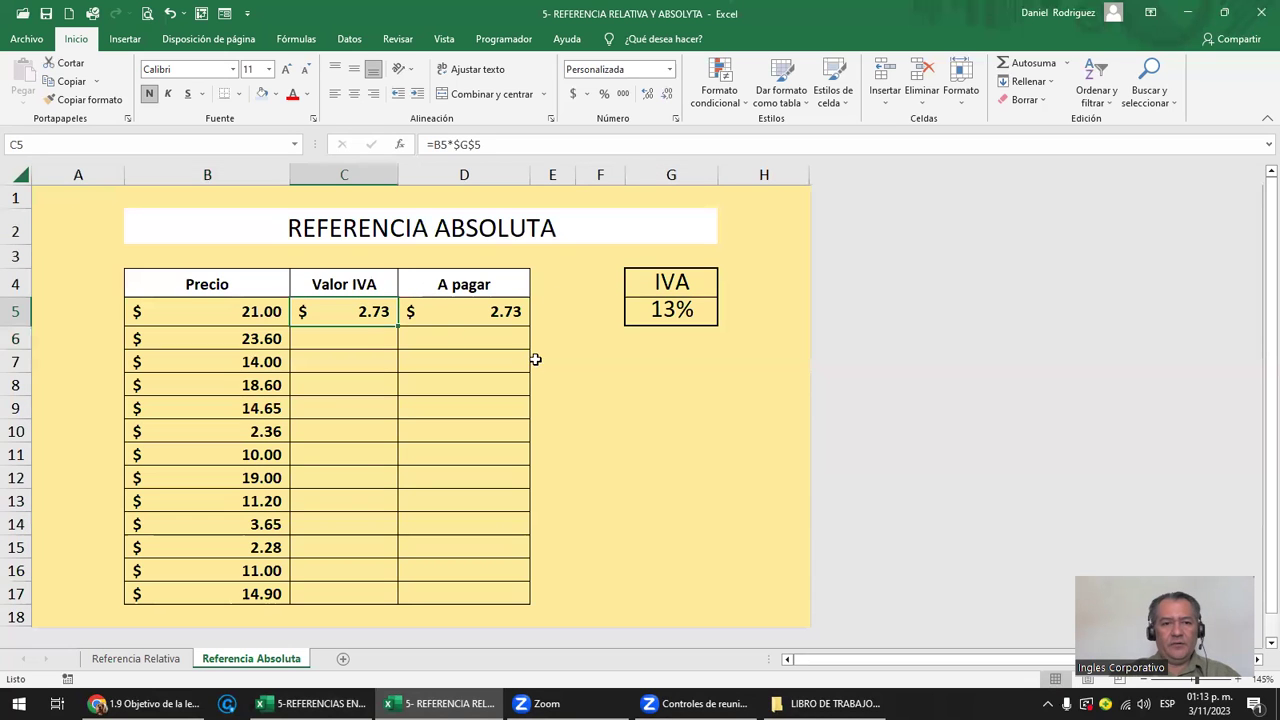
pyautogui.press('F2')
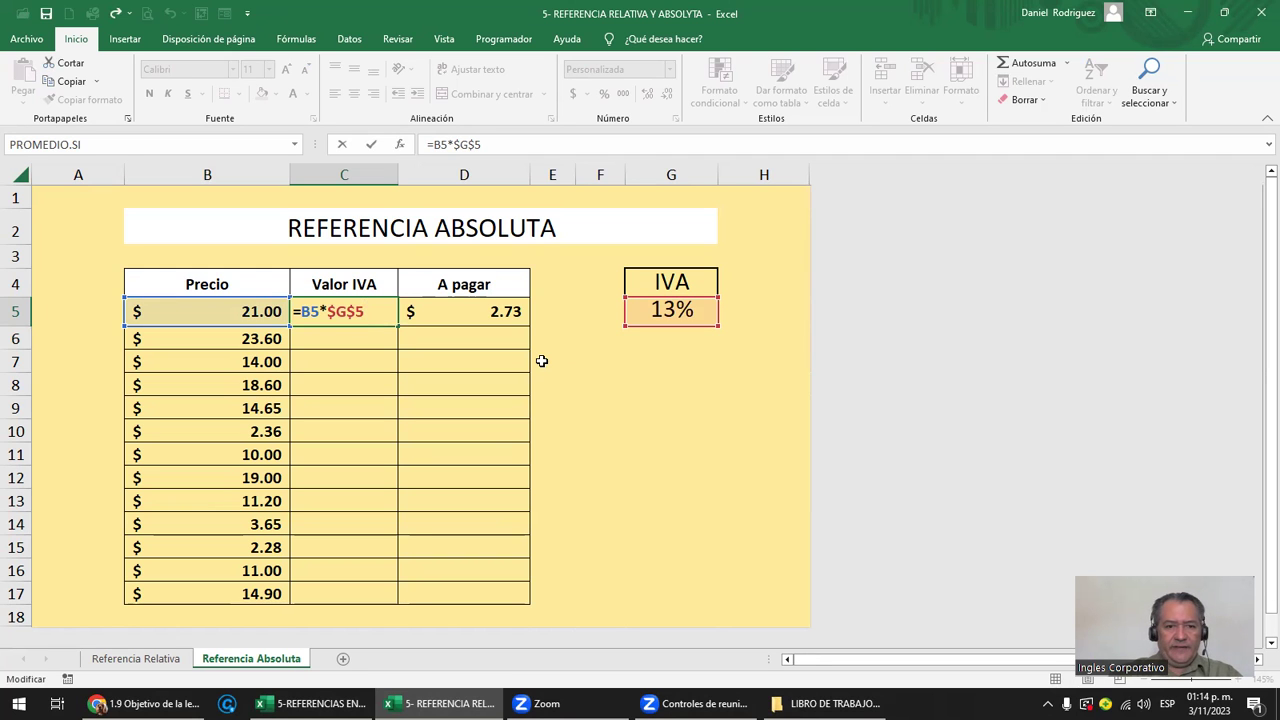
pyautogui.press('Escape')
pyautogui.click(440, 703)
# Review the 5-REFERENCIAS EN EXCEL workbook, then return to the REFERENCIA RELATIVA Y ABSOLUTA workbook
pyautogui.moveTo(350, 703)
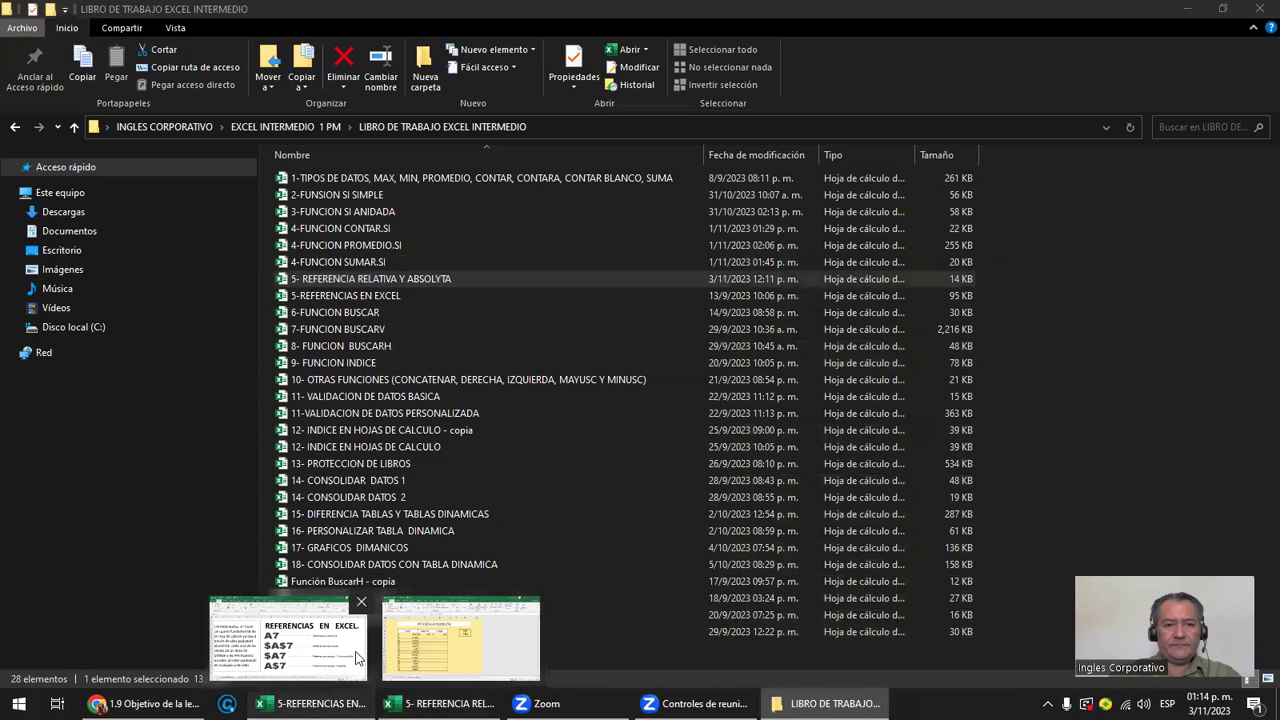
pyautogui.click(357, 657)
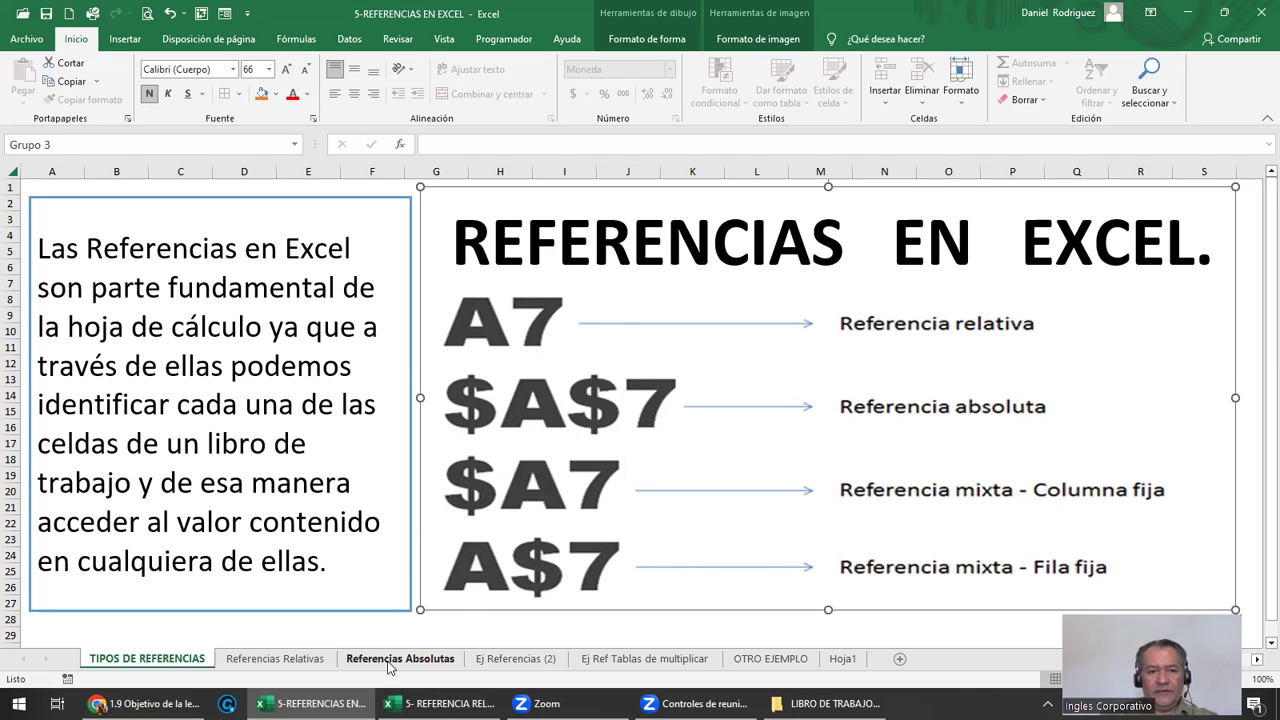
pyautogui.click(346, 684)
pyautogui.click(440, 703)
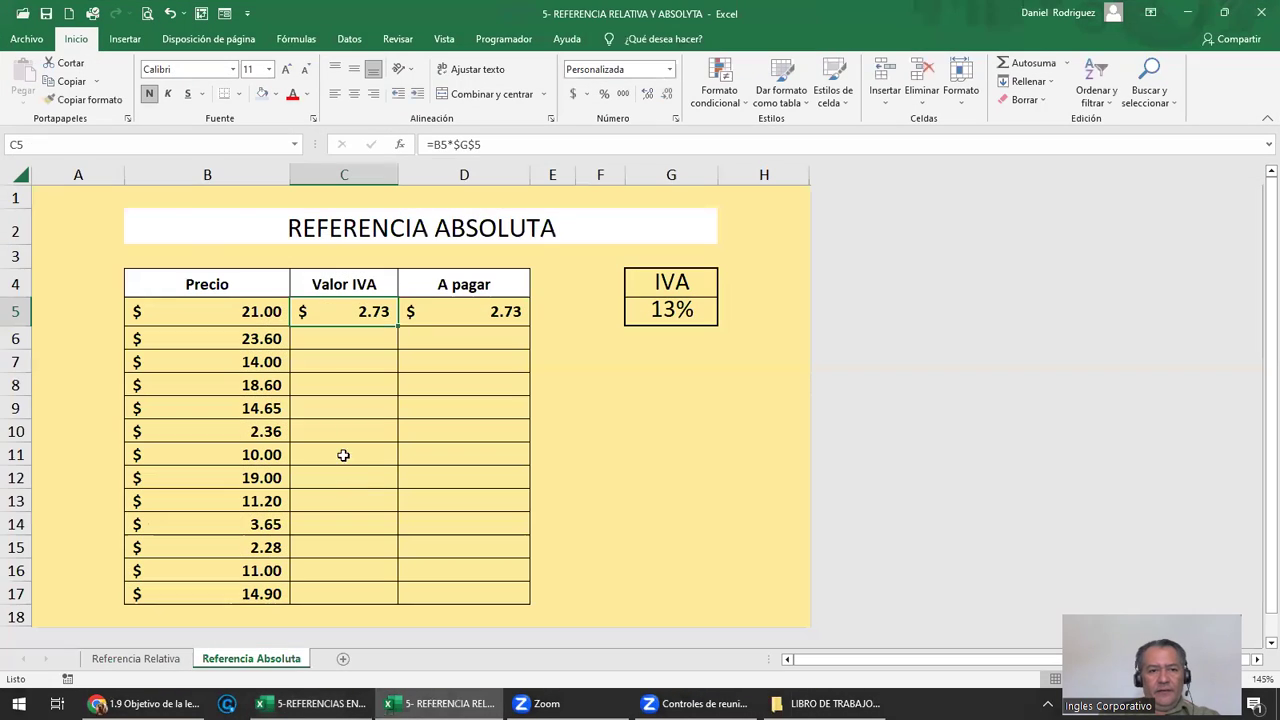
# Point out the first price in B5, the IVA rate in G5 and C5's formula
pyautogui.click(300, 341)
pyautogui.keyDown('ctrl'); pyautogui.scroll(1, 372, 415); pyautogui.keyUp('ctrl')
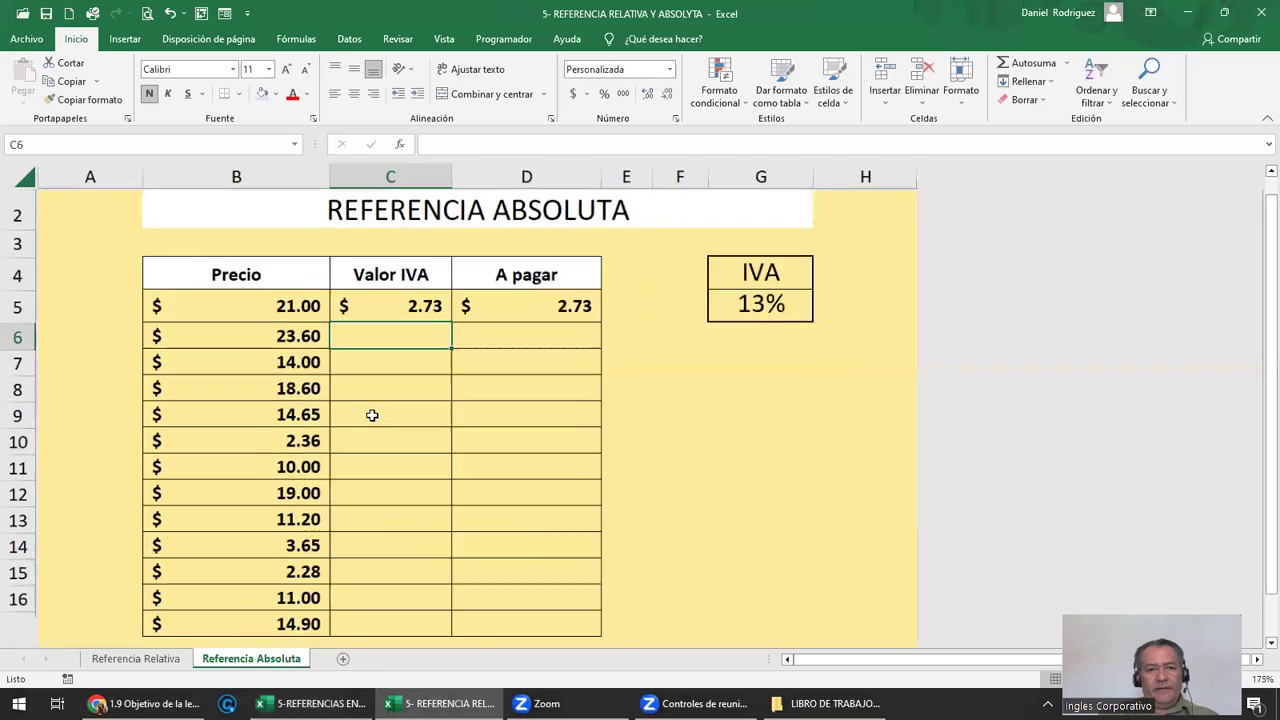
pyautogui.keyDown('ctrl'); pyautogui.scroll(1, 372, 415); pyautogui.keyUp('ctrl')
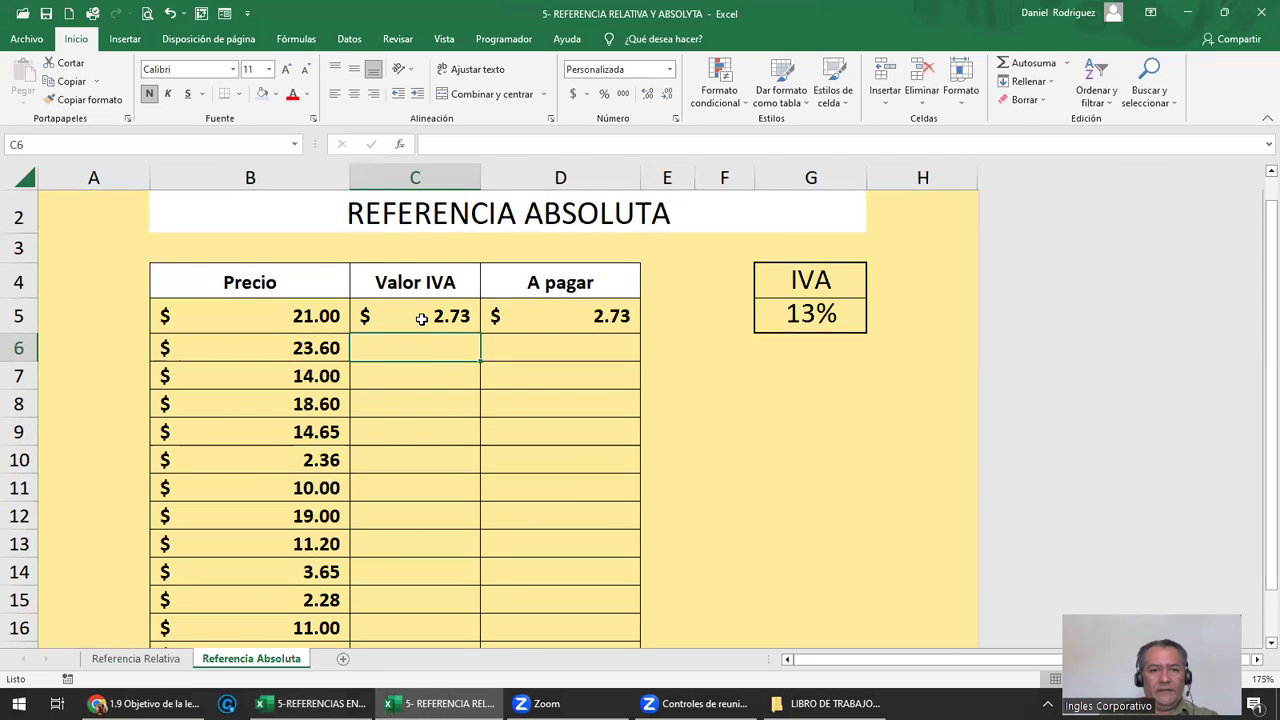
pyautogui.click(300, 318)
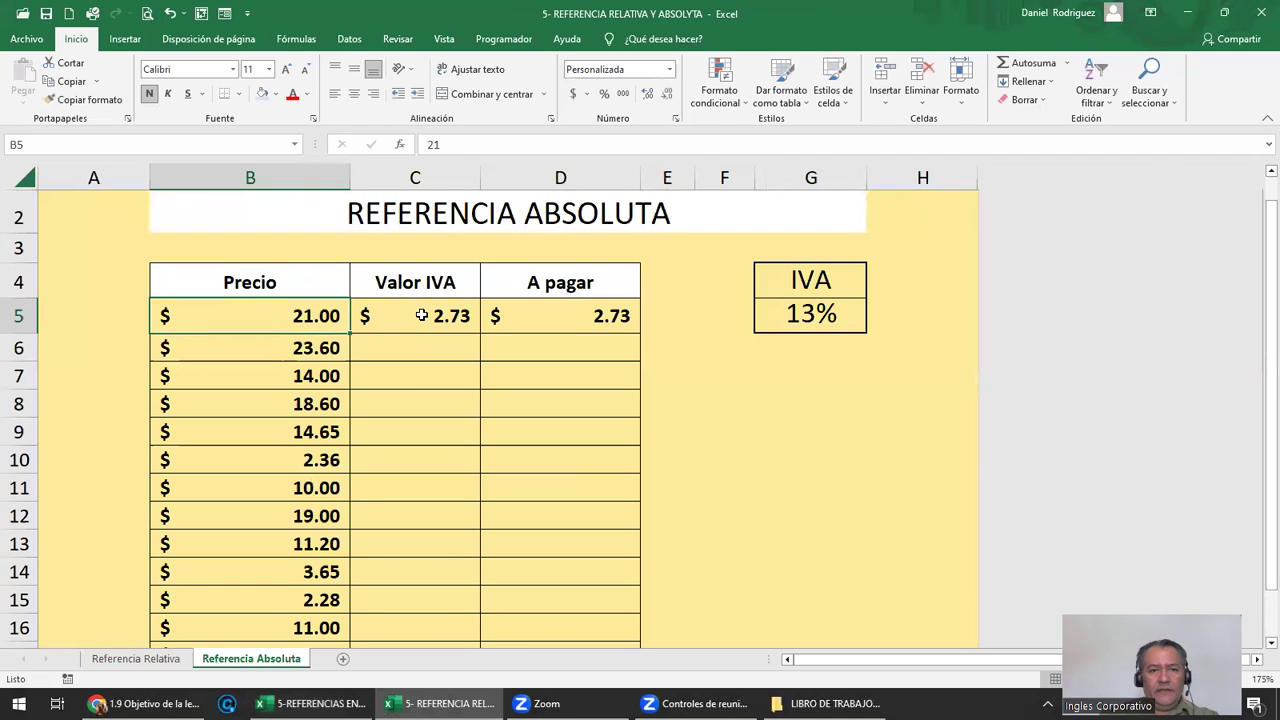
pyautogui.click(812, 310)
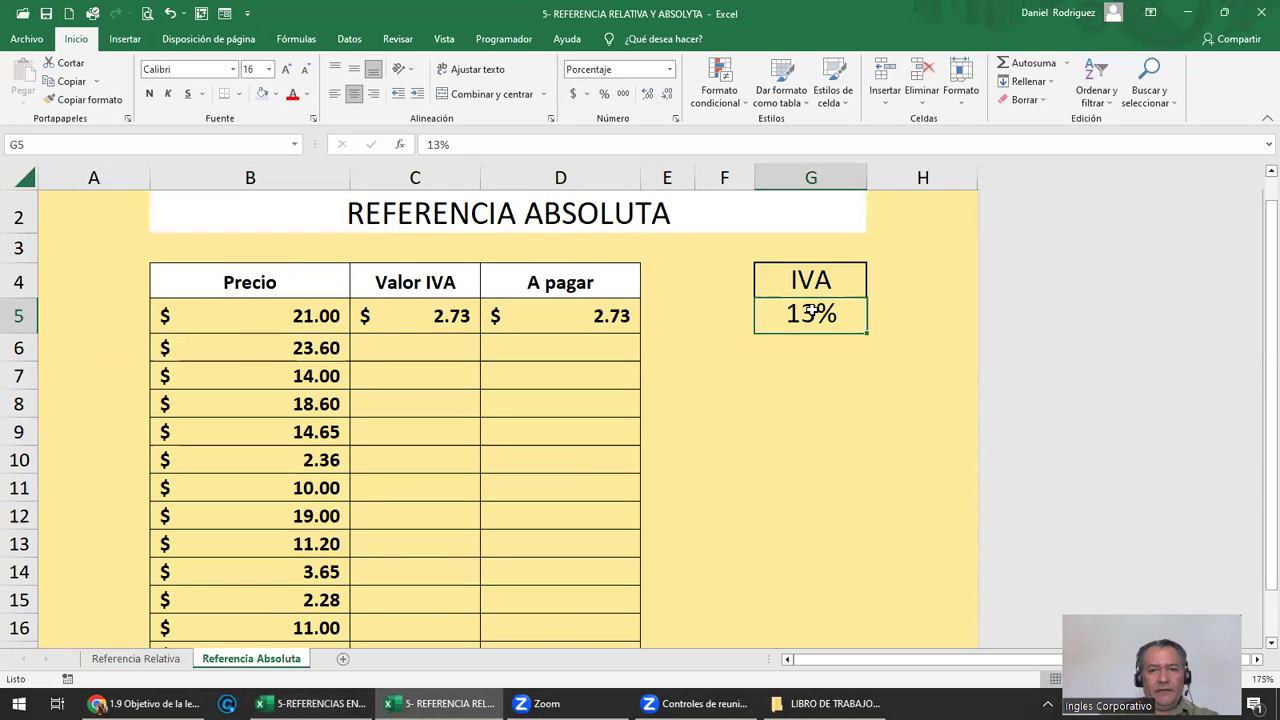
pyautogui.moveTo(403, 334); pyautogui.dragTo(406, 386)
pyautogui.click(409, 331)
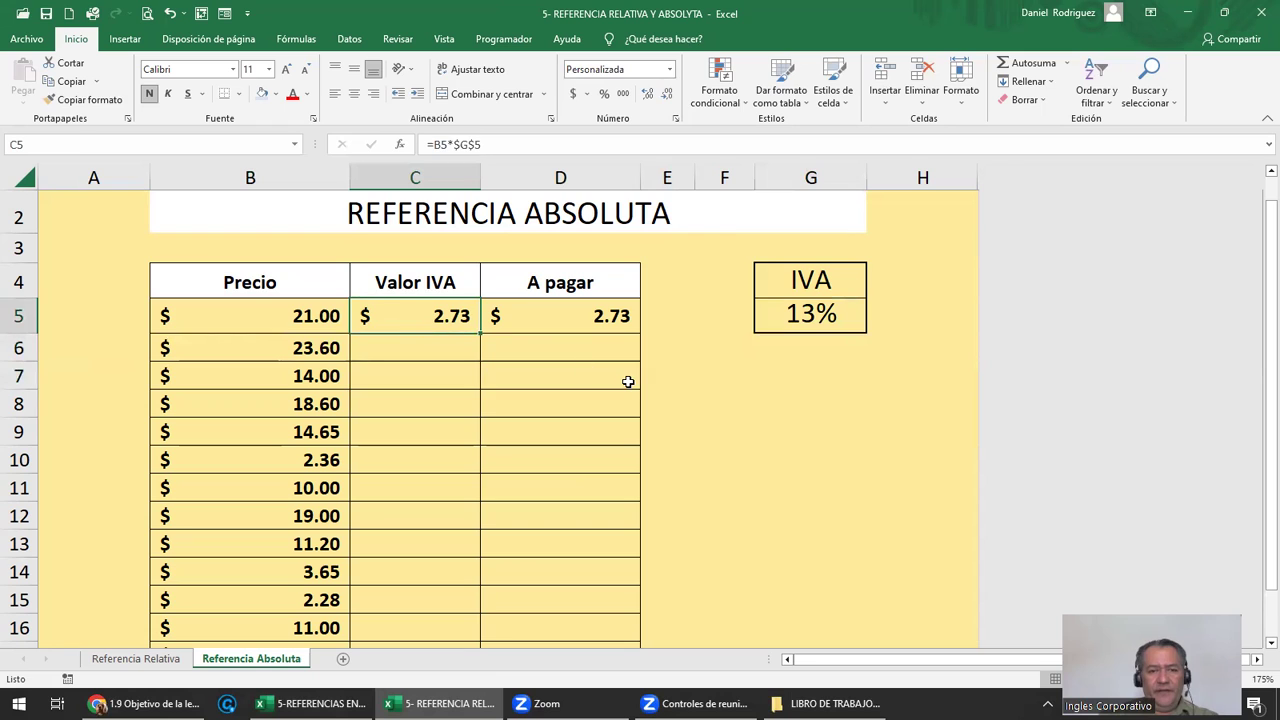
# Change C5's formula to =B5*13%, replacing the G5 reference
pyautogui.press('F2')
pyautogui.press('Left')
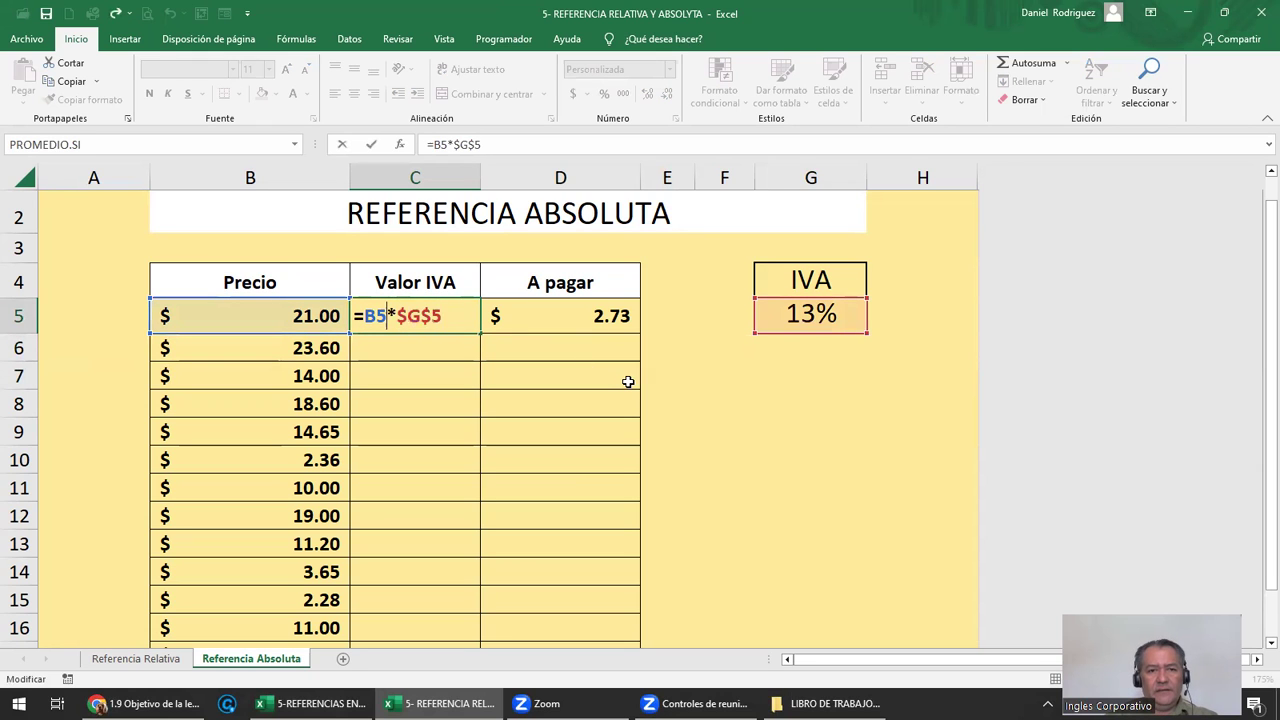
pyautogui.press('Delete')
pyautogui.press('Delete')
pyautogui.press('Delete')
pyautogui.press('Delete')
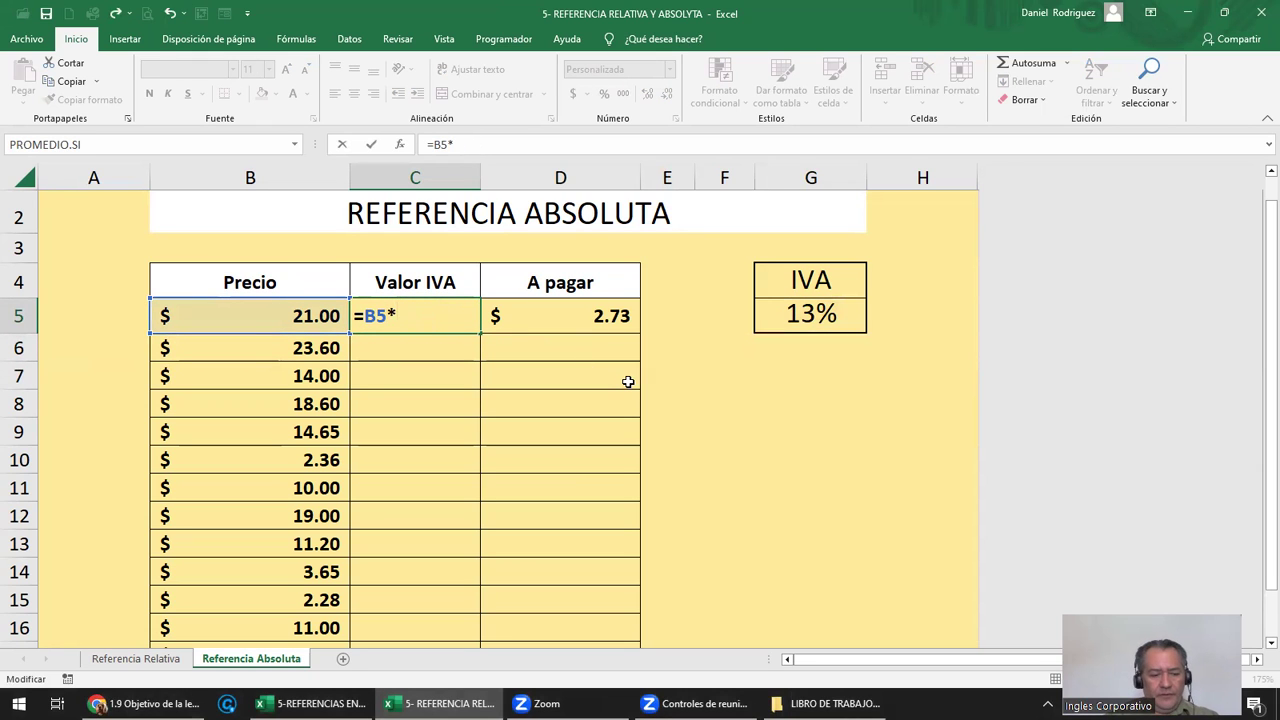
pyautogui.write('13')
pyautogui.write('%')
pyautogui.press('BackSpace')
pyautogui.write('%')
pyautogui.hotkey('ctrl', 'Return')
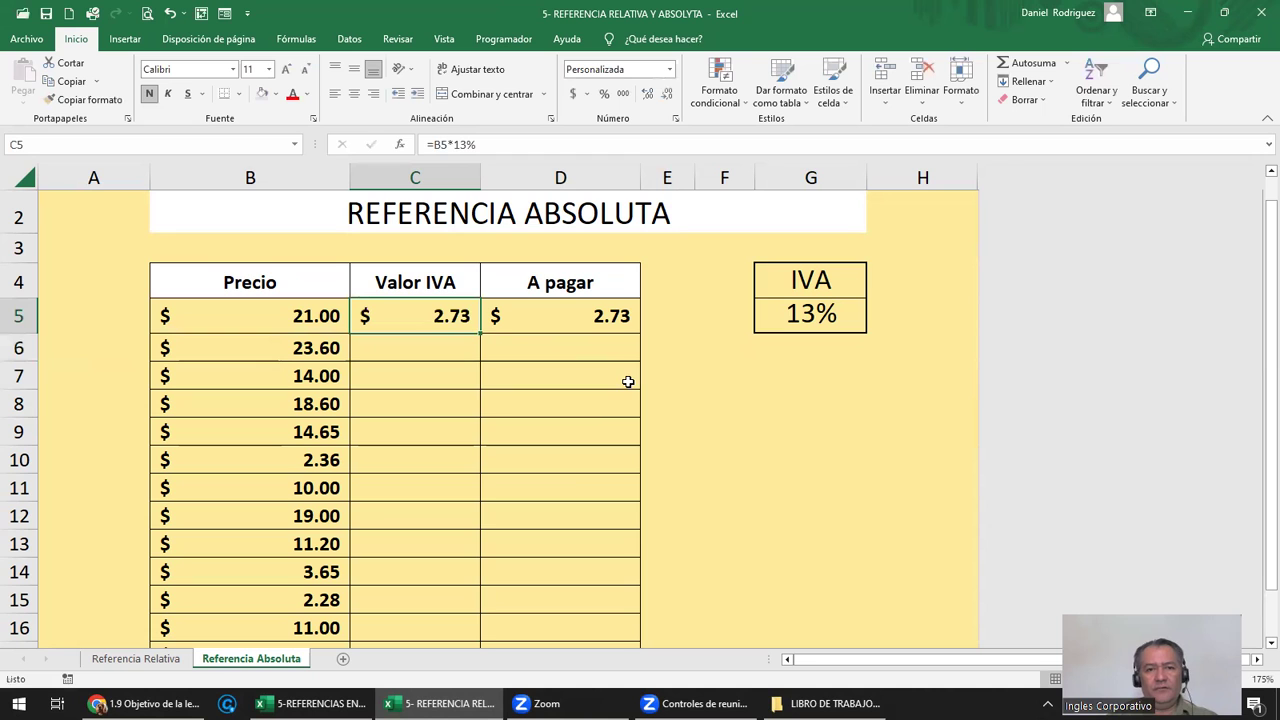
# Copy C5's =B5*13% formula down into C6:C17
pyautogui.hotkey('ctrl', 'c')
pyautogui.hotkey('shift', 'Down')
pyautogui.hotkey('shift', 'Down')
pyautogui.hotkey('shift', 'Down')
pyautogui.hotkey('shift', 'Down')
pyautogui.hotkey('shift', 'Down')
pyautogui.hotkey('shift', 'Down')
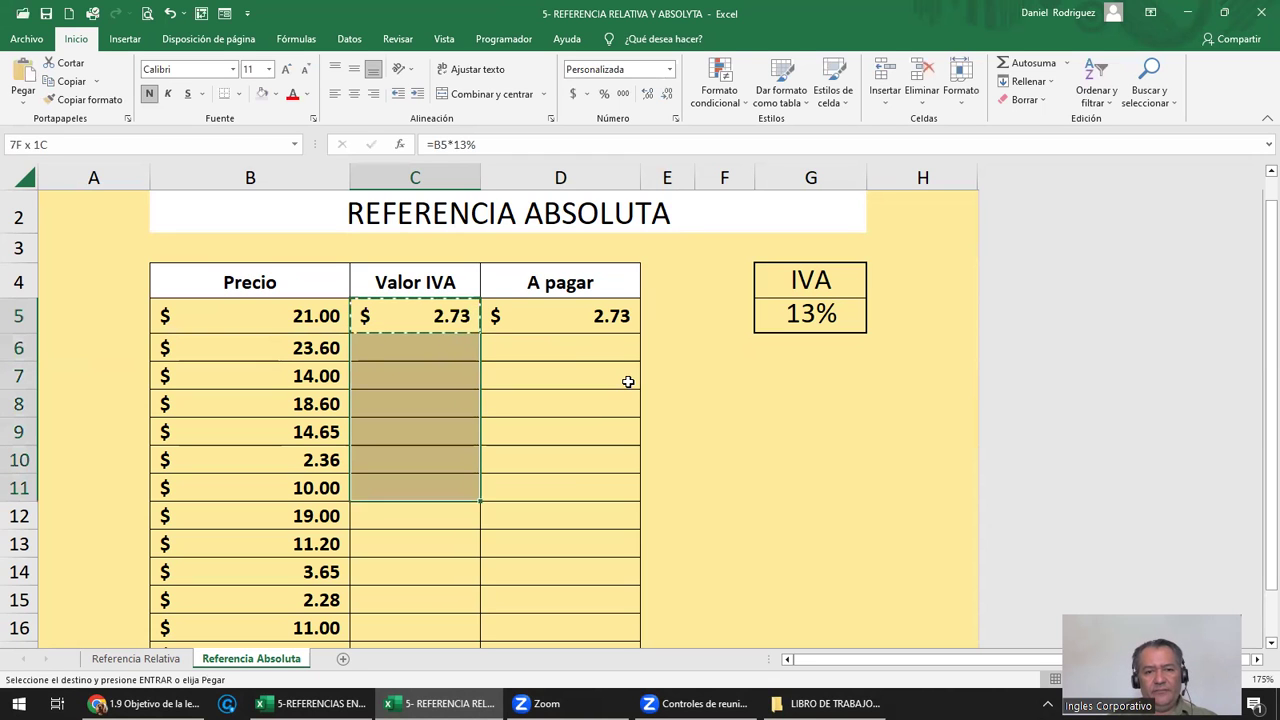
pyautogui.hotkey('shift', 'Down')
pyautogui.hotkey('shift', 'Down')
pyautogui.hotkey('shift', 'Down')
pyautogui.hotkey('shift', 'Down')
pyautogui.hotkey('shift', 'Down')
pyautogui.hotkey('shift', 'Down')
pyautogui.hotkey('shift', 'Down')
pyautogui.hotkey('shift', 'Up')
pyautogui.hotkey('shift', 'Up')
pyautogui.hotkey('shift', 'Down')
pyautogui.press('Return')
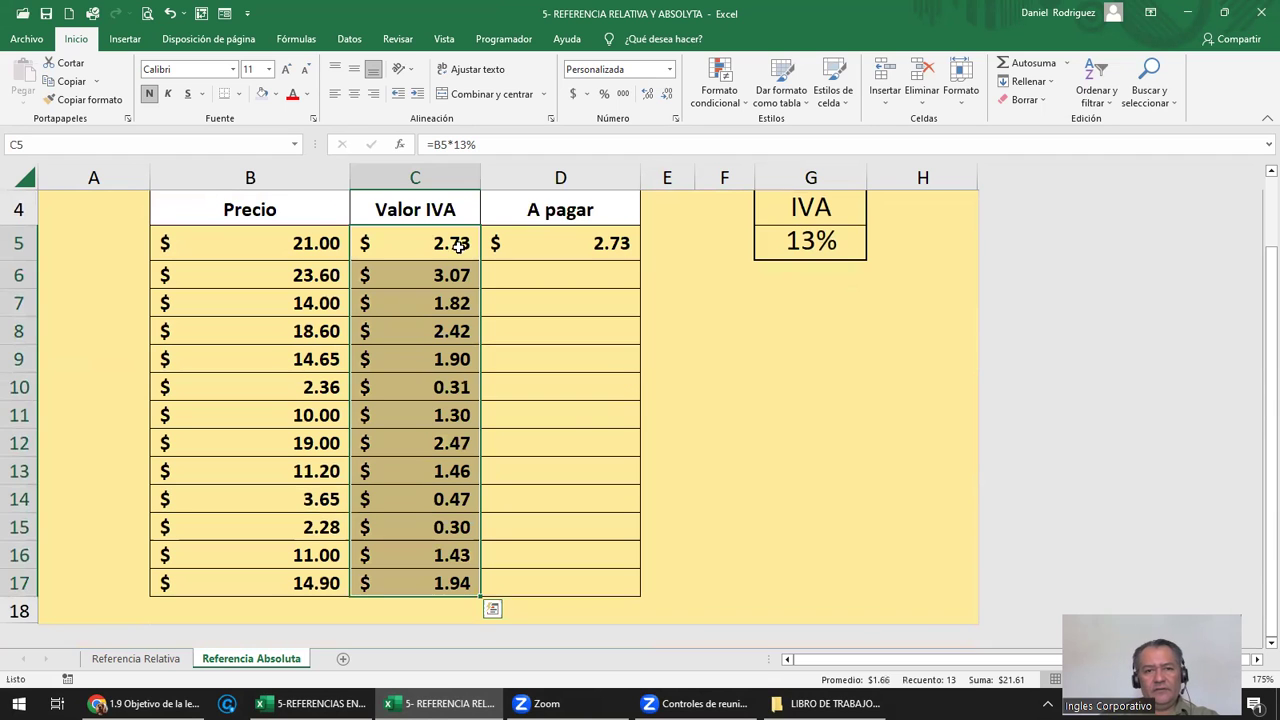
# Fill the C5 VAT formula down column C and inspect D5's existing total formula
pyautogui.click(455, 247)
pyautogui.doubleClick(488, 262)
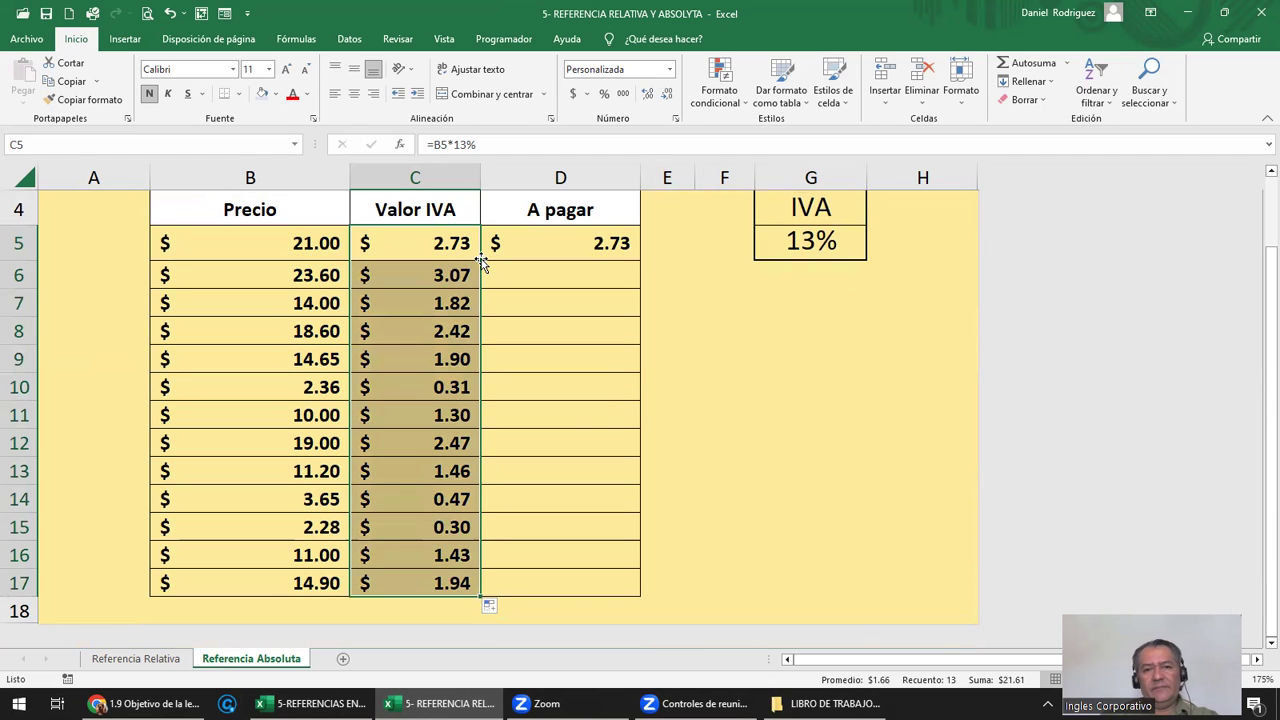
pyautogui.click(431, 250)
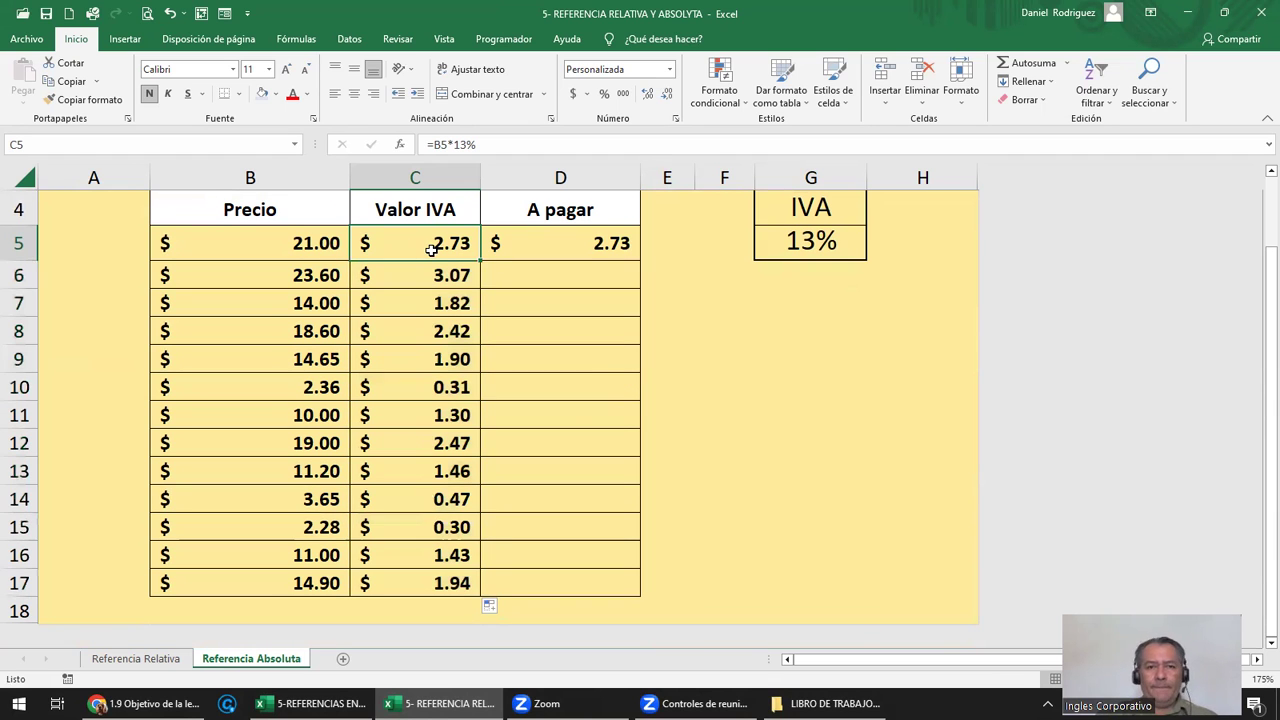
pyautogui.keyDown('ctrl'); pyautogui.scroll(-1, 435, 250); pyautogui.keyUp('ctrl')
pyautogui.click(540, 262)
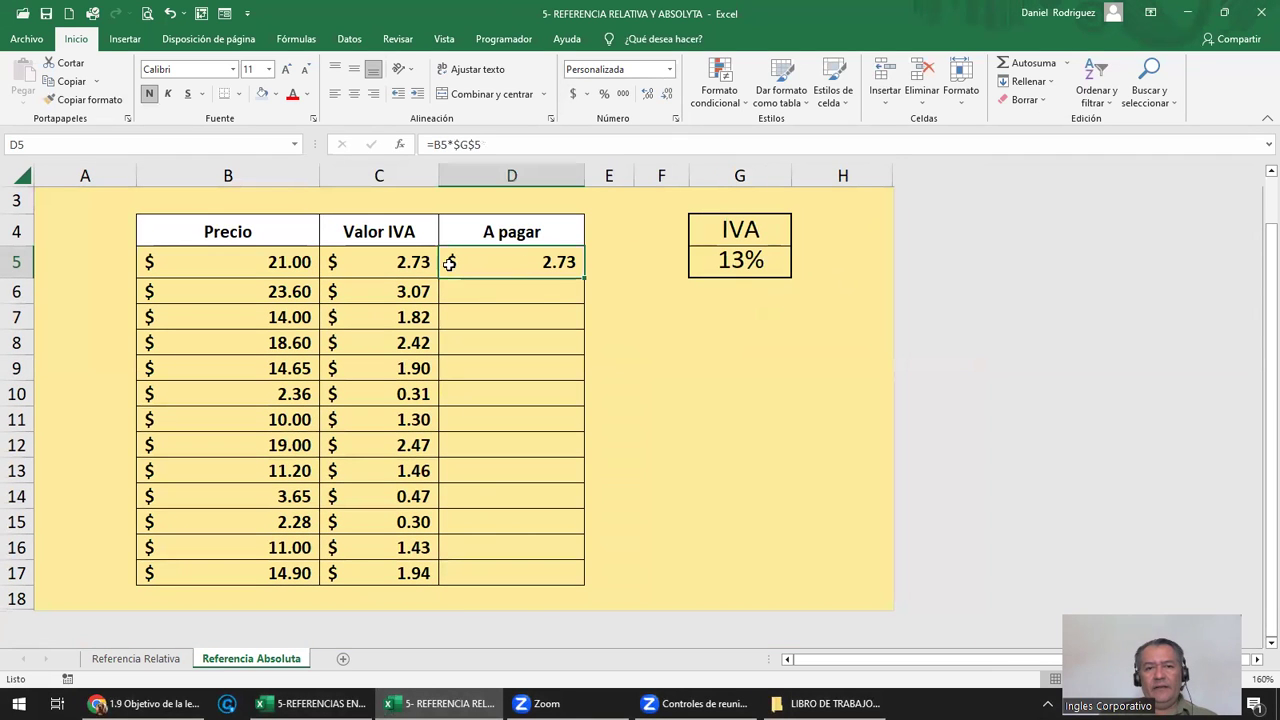
pyautogui.doubleClick(539, 272)
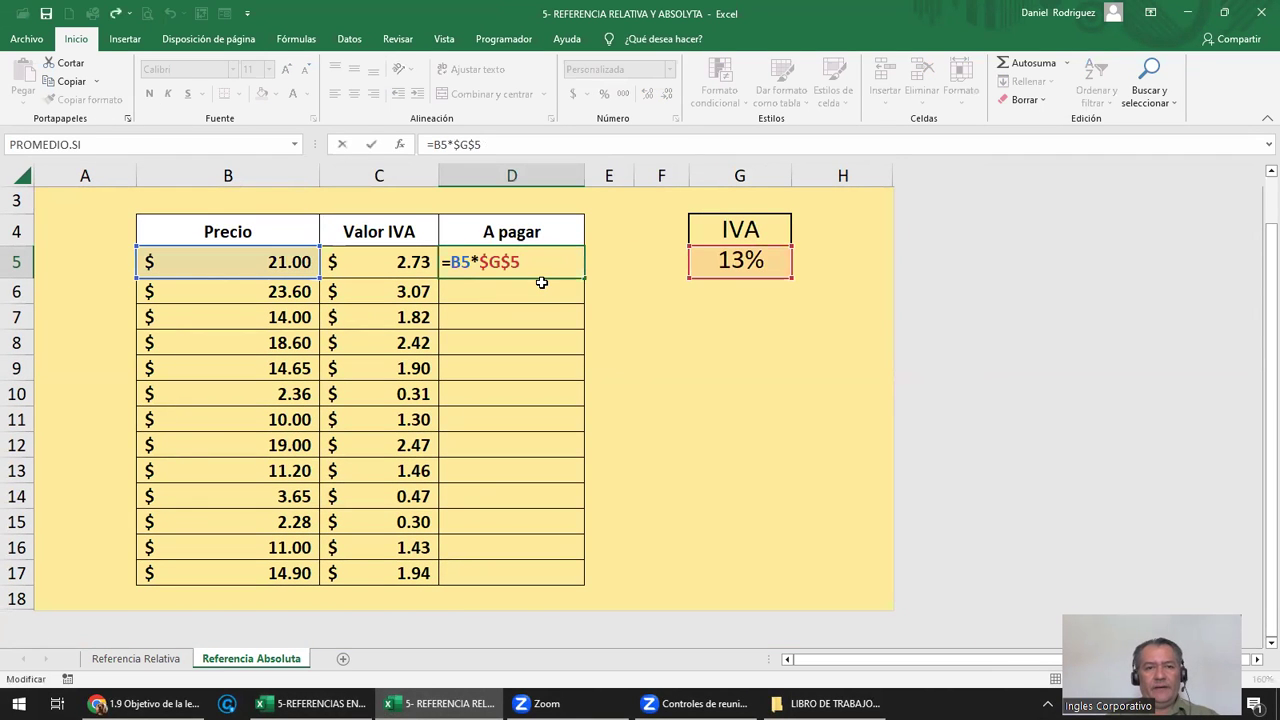
pyautogui.press('Escape')
# Enter =B5+C5 in D5 ($23.73) and fill it down to D17
pyautogui.write('=')
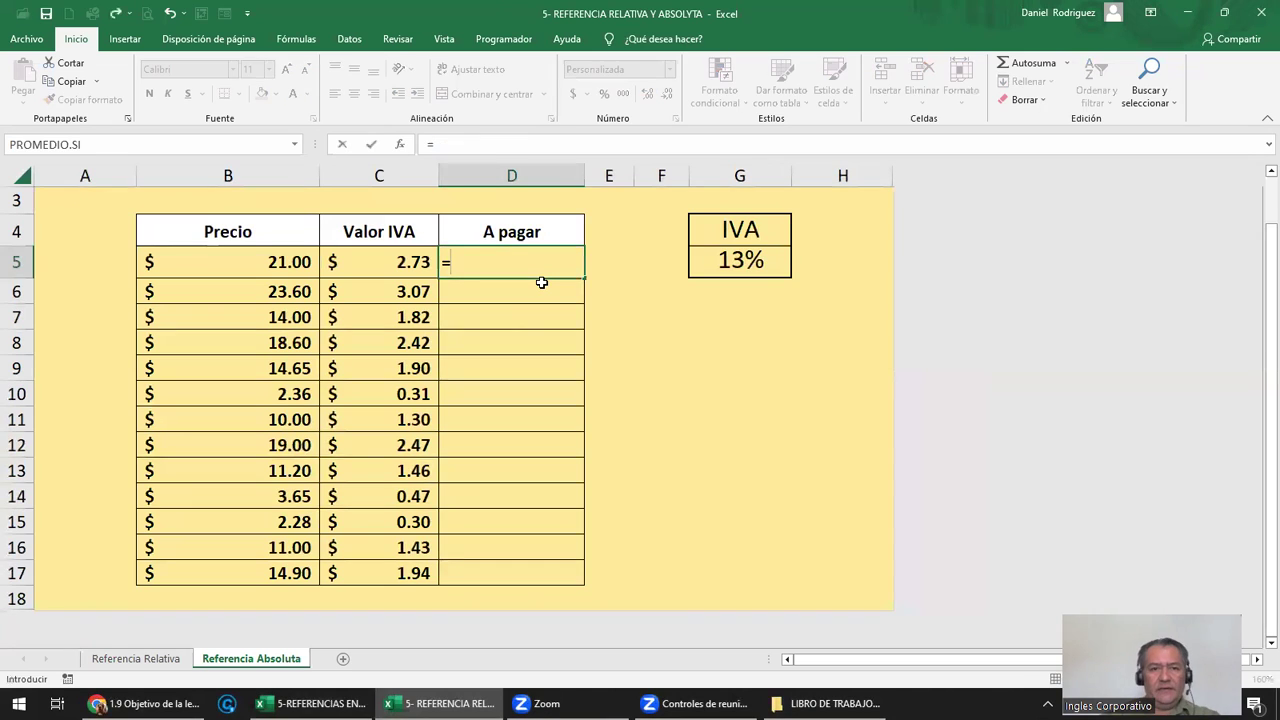
pyautogui.click(291, 262)
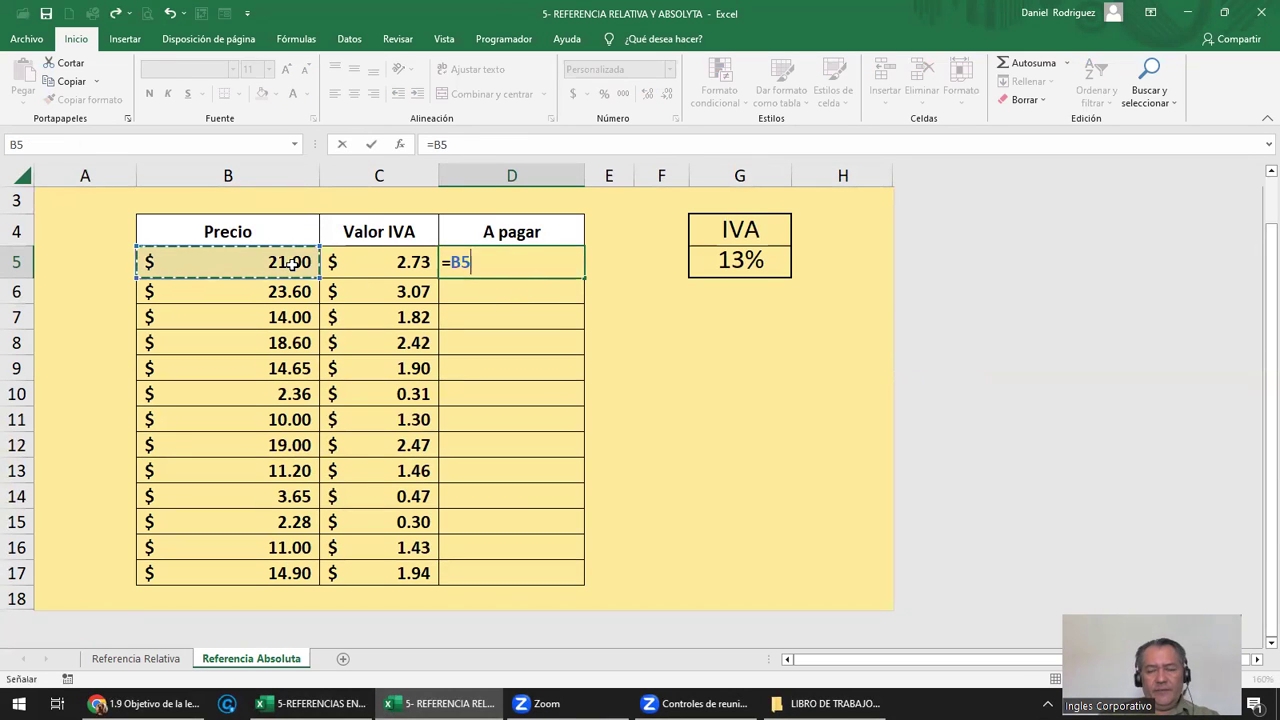
pyautogui.write('+')
pyautogui.click(375, 260)
pyautogui.hotkey('ctrl', 'Return')
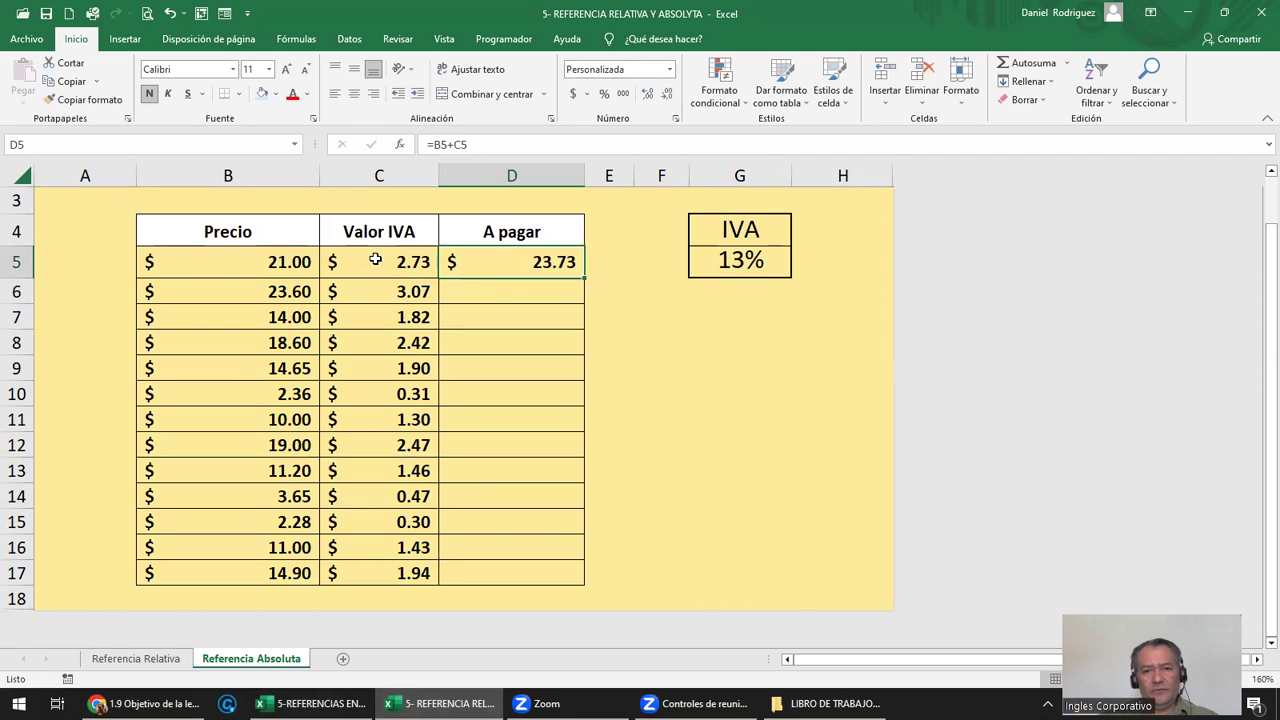
pyautogui.doubleClick(582, 277)
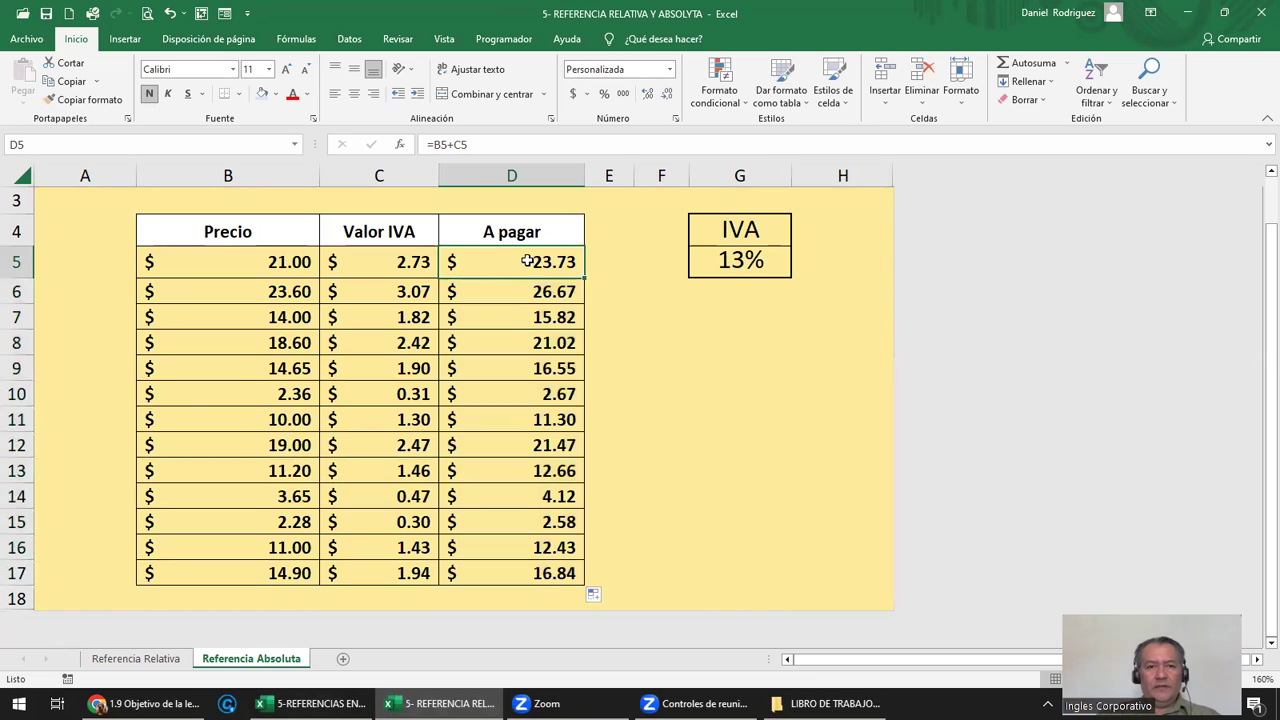
pyautogui.click(413, 265)
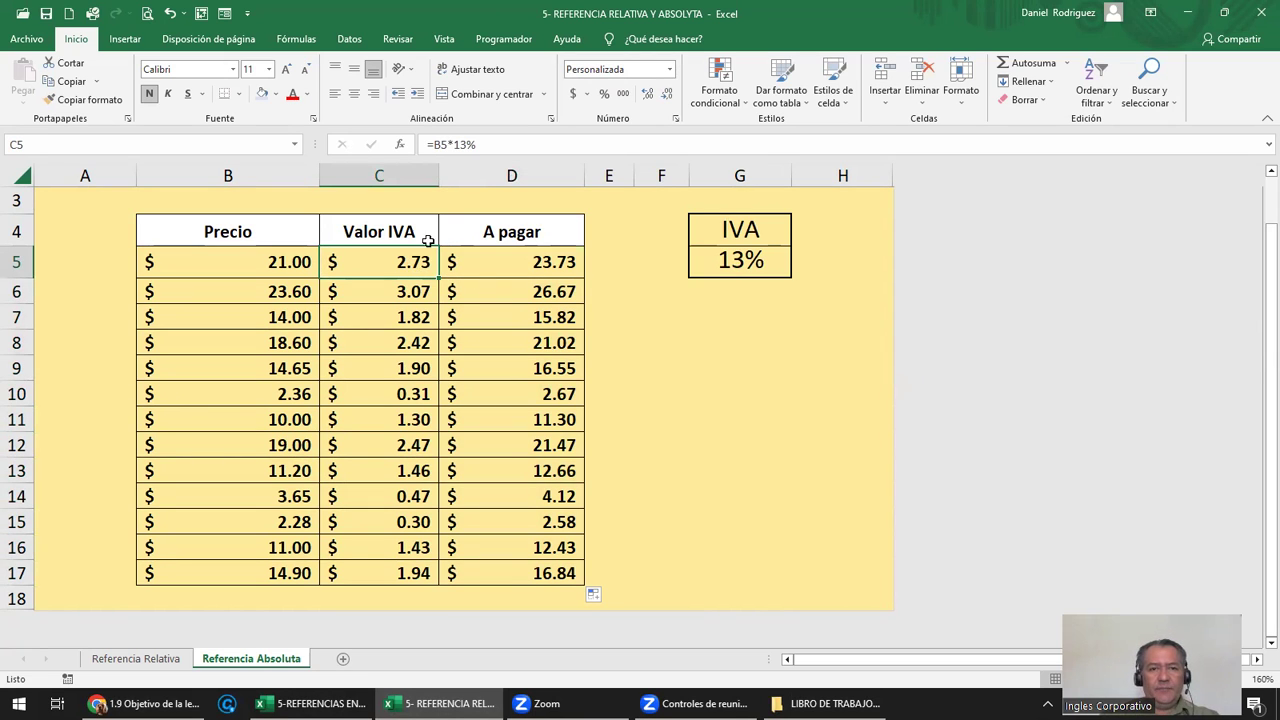
# Highlight the hard-coded 13% in C5 and point out the IVA label and rate in G5
pyautogui.moveTo(459, 137); pyautogui.dragTo(477, 144)
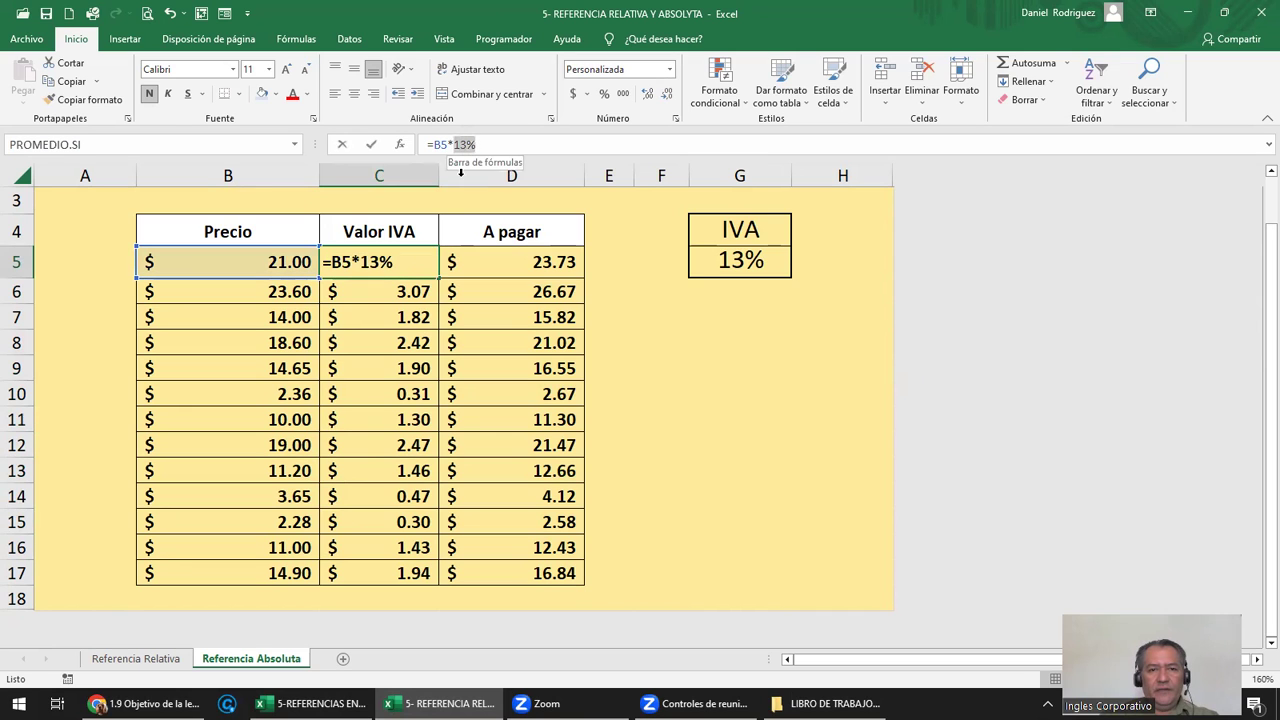
pyautogui.press('Escape')
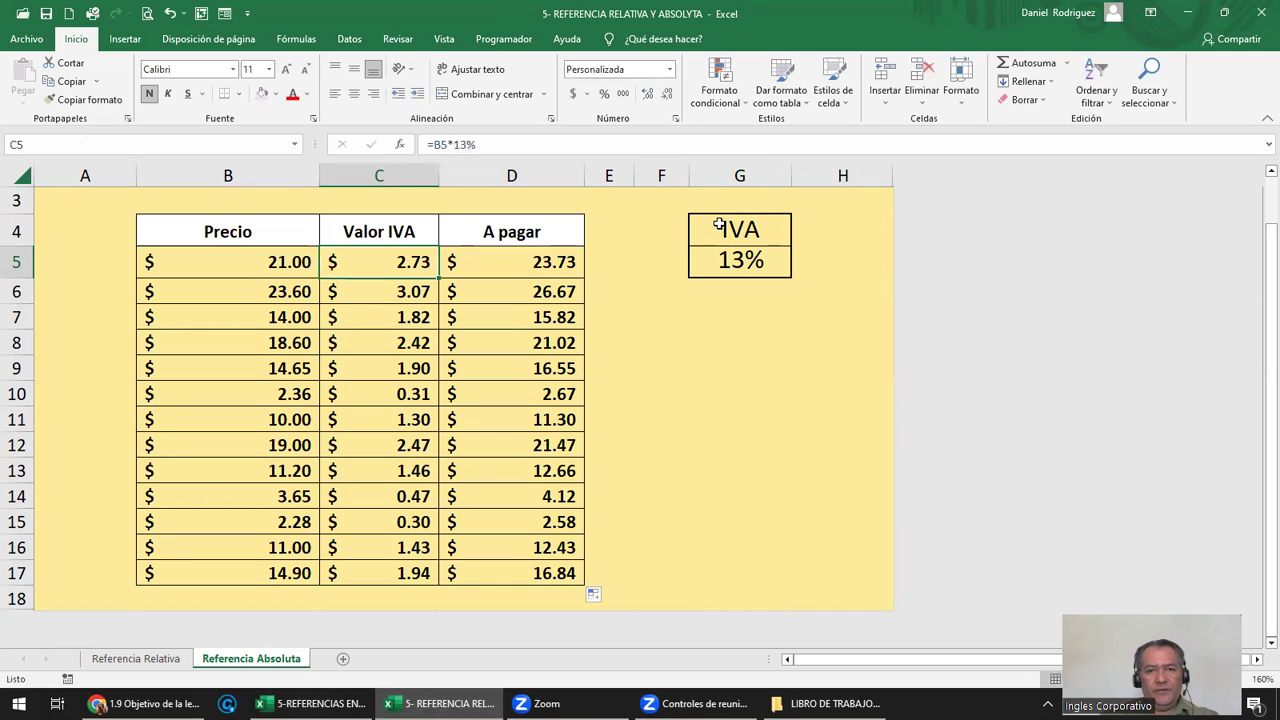
pyautogui.moveTo(716, 224); pyautogui.dragTo(724, 260)
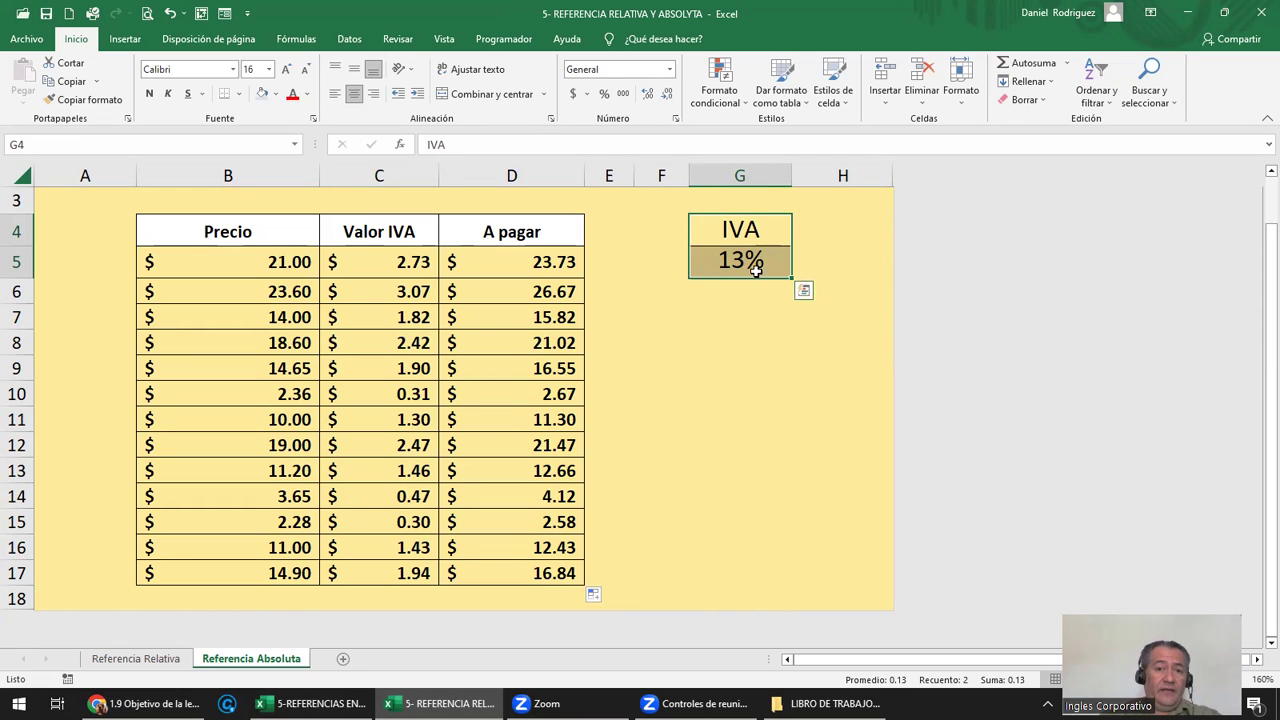
pyautogui.click(419, 262)
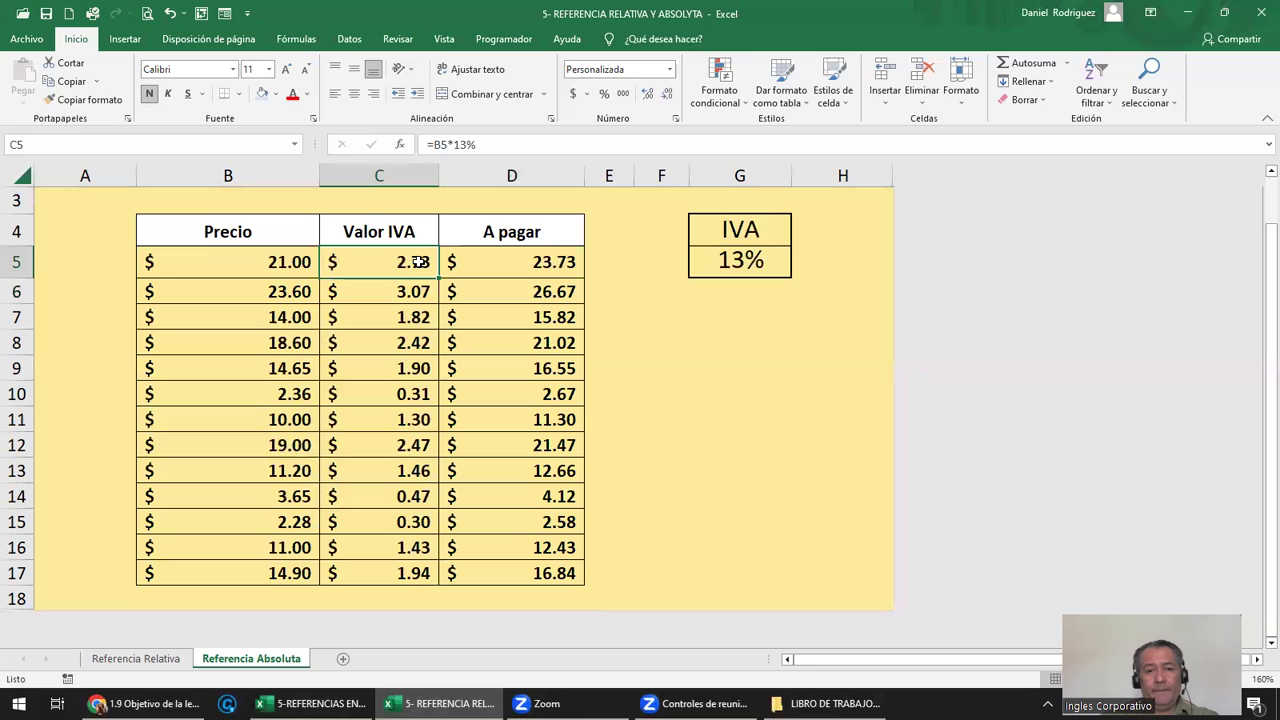
pyautogui.doubleClick(419, 262)
pyautogui.press('Return')
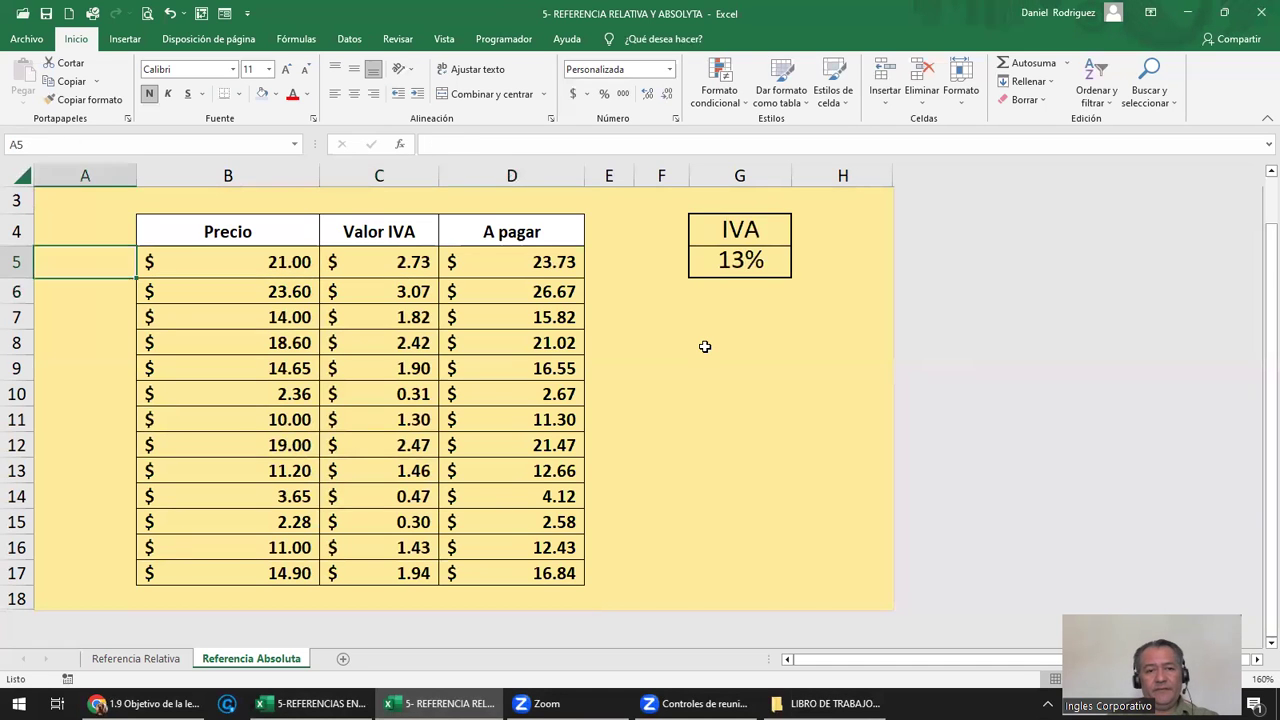
pyautogui.press('Right')
pyautogui.press('Right')
pyautogui.press('Right')
pyautogui.press('Right')
pyautogui.press('Left')
pyautogui.press('Left')
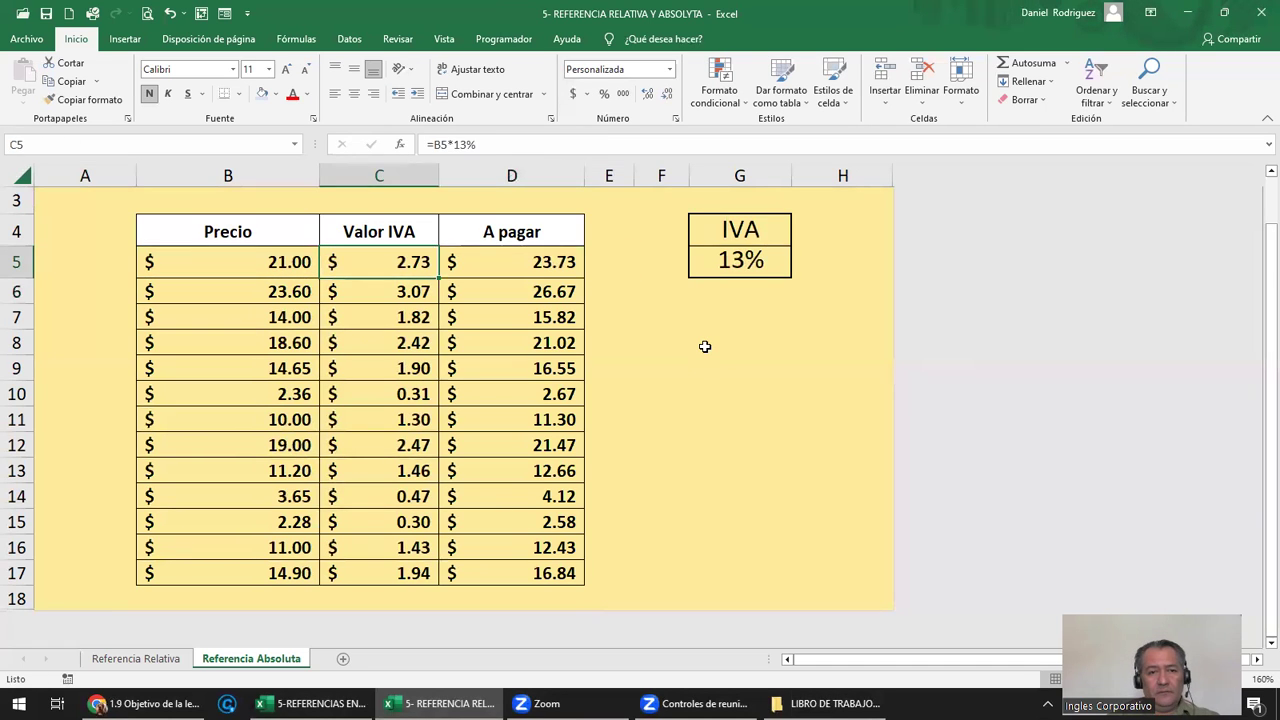
# Replace C5's fixed 13% with an absolute G5 reference, giving =B5*$G$5
pyautogui.press('F2')
pyautogui.press('BackSpace')
pyautogui.press('BackSpace')
pyautogui.press('BackSpace')
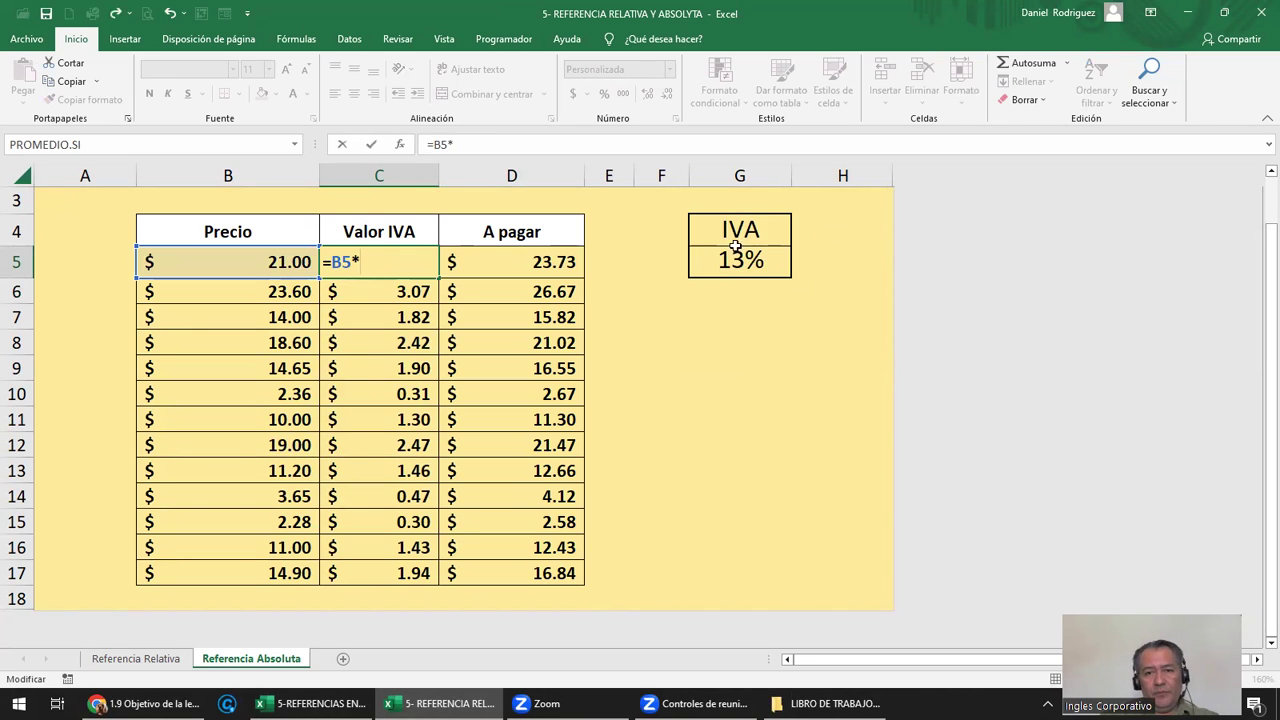
pyautogui.click(752, 261)
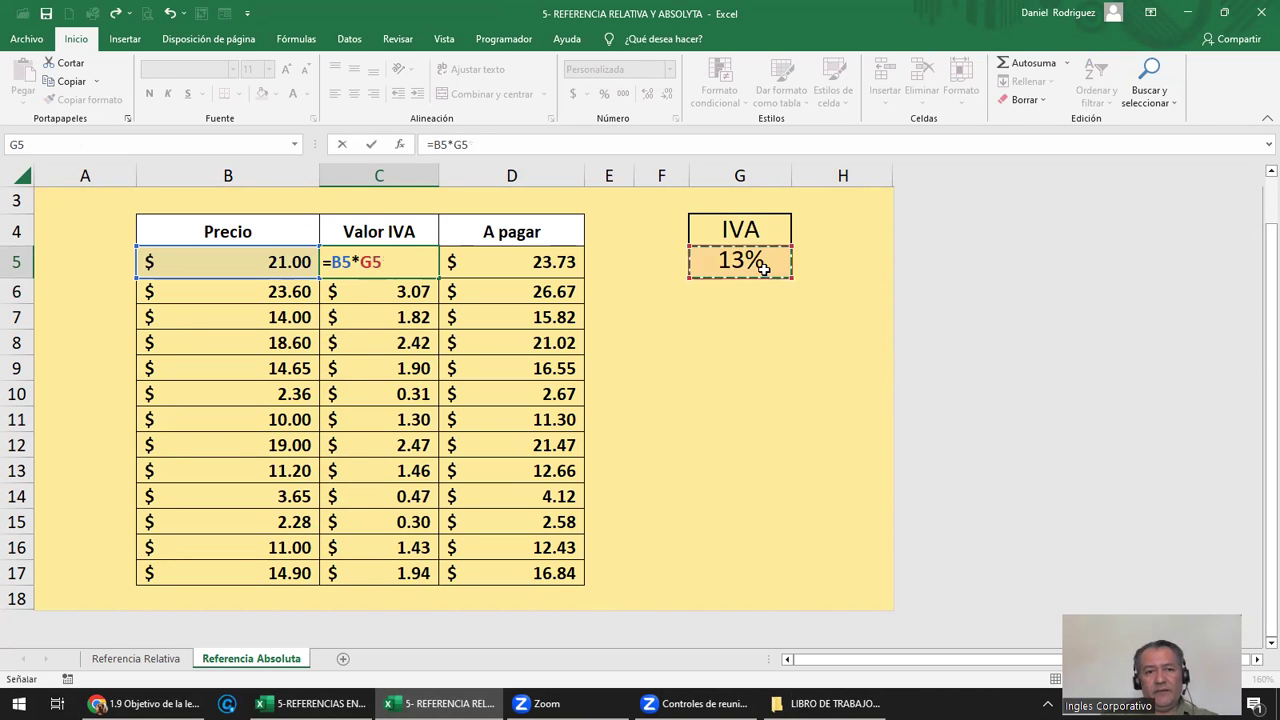
pyautogui.press('F4')
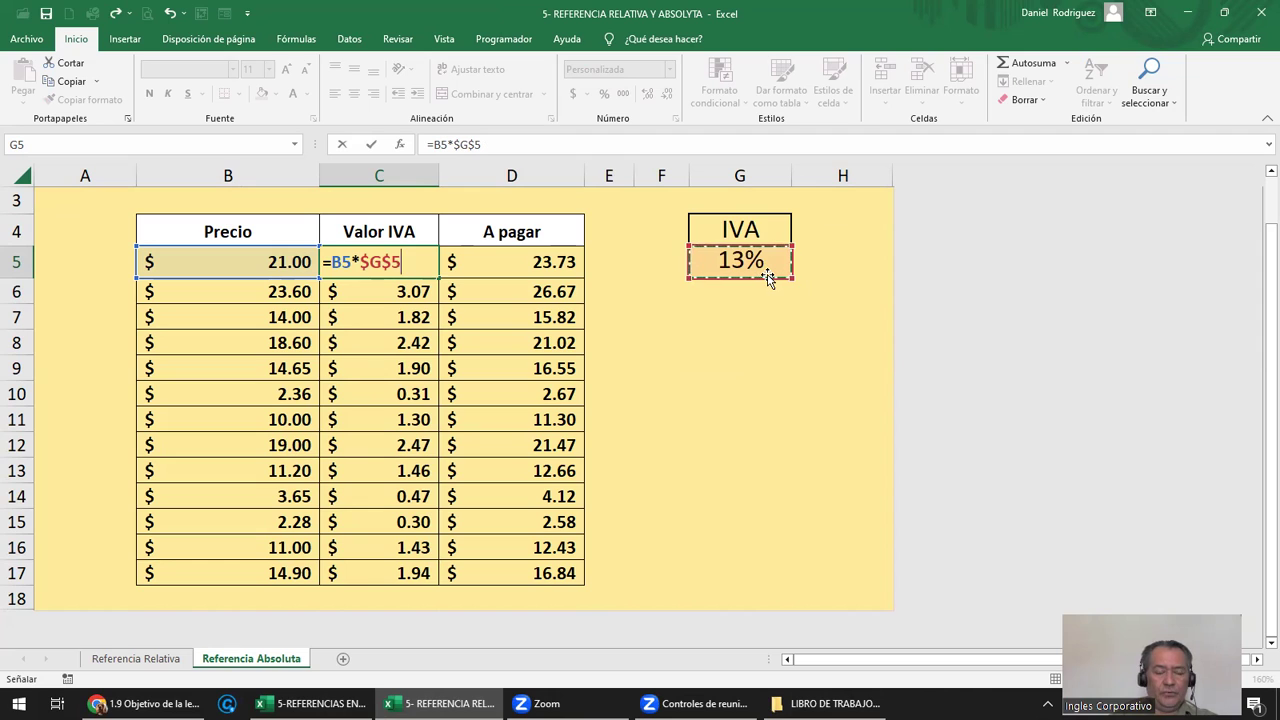
pyautogui.press('F4')
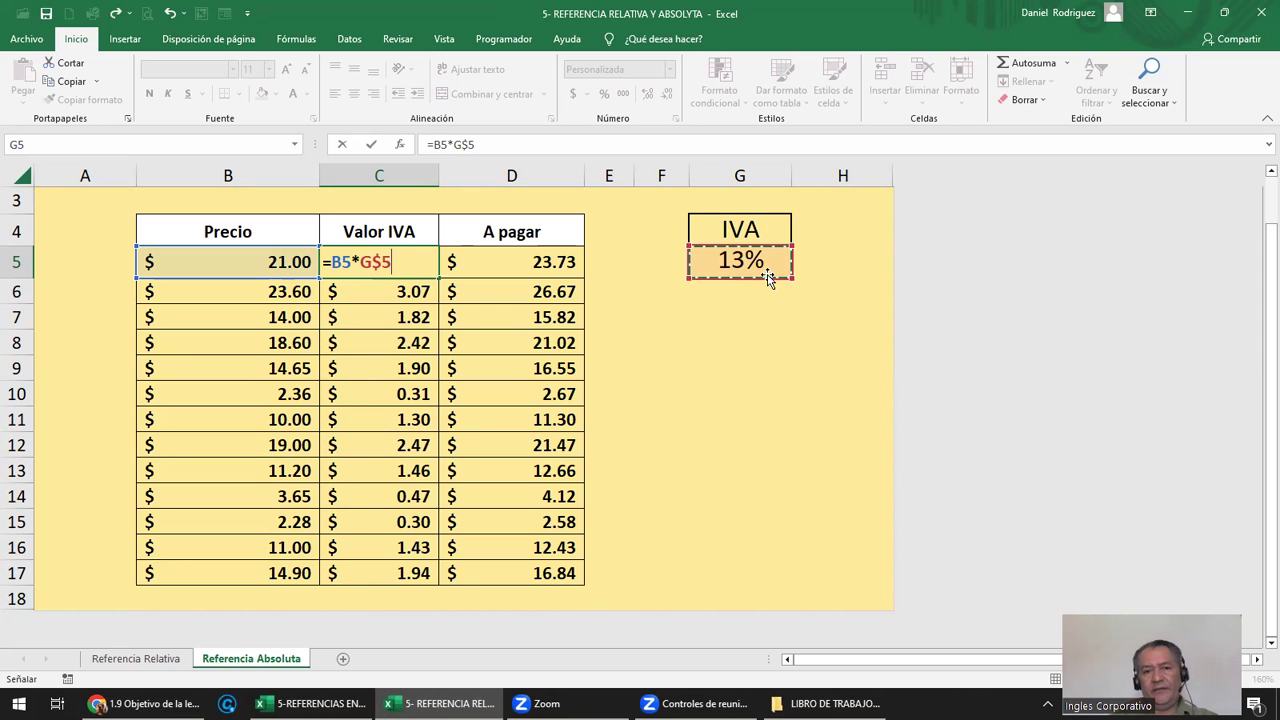
pyautogui.press('F4')
pyautogui.press('F4')
pyautogui.press('F4')
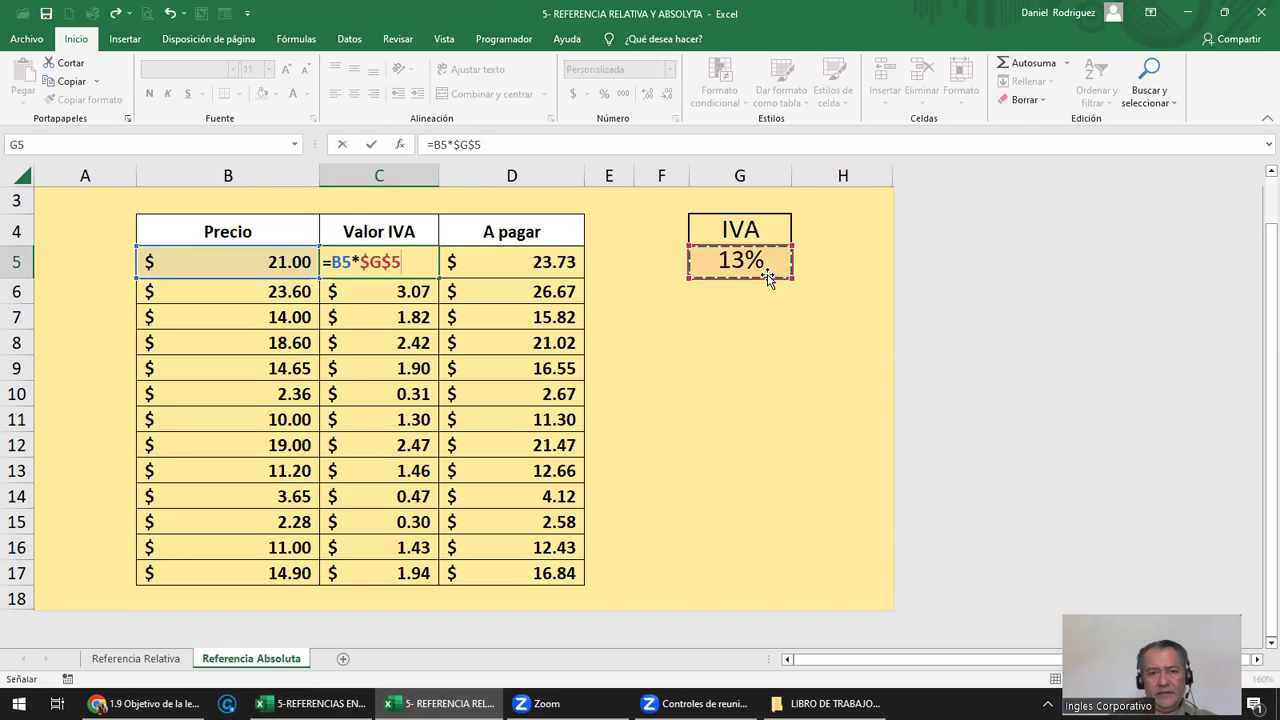
pyautogui.press('Return')
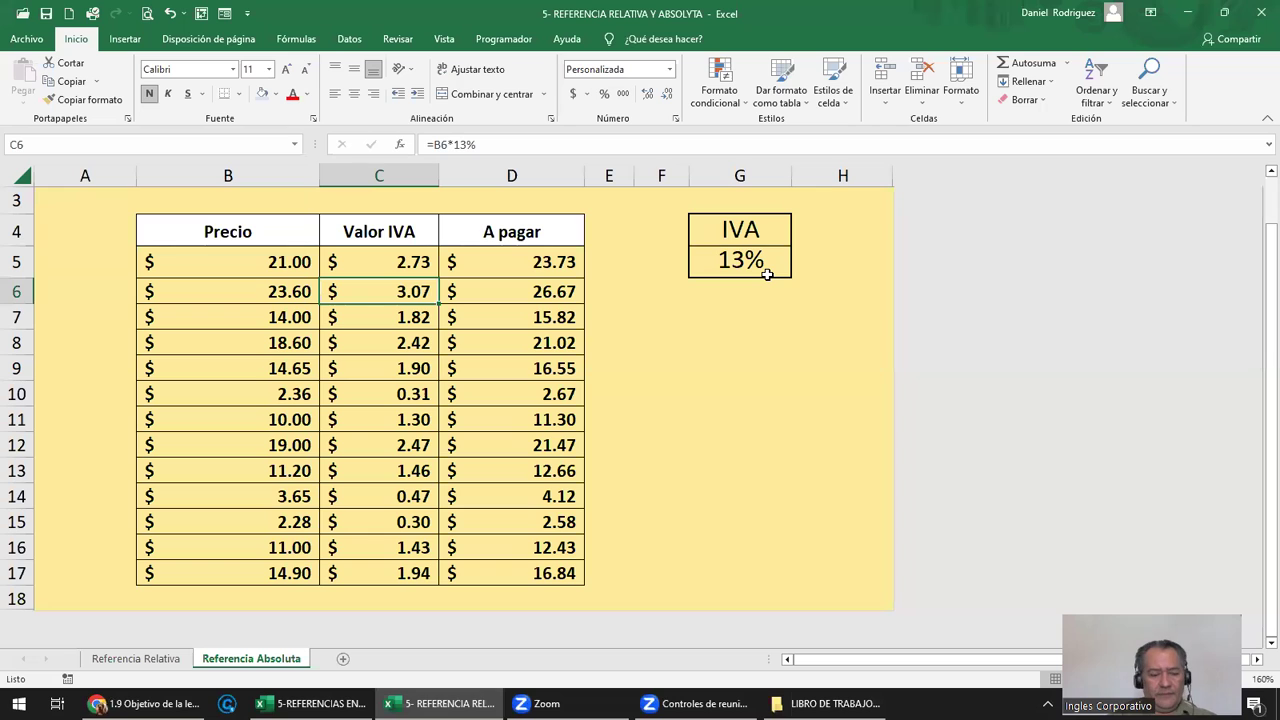
pyautogui.click(372, 268)
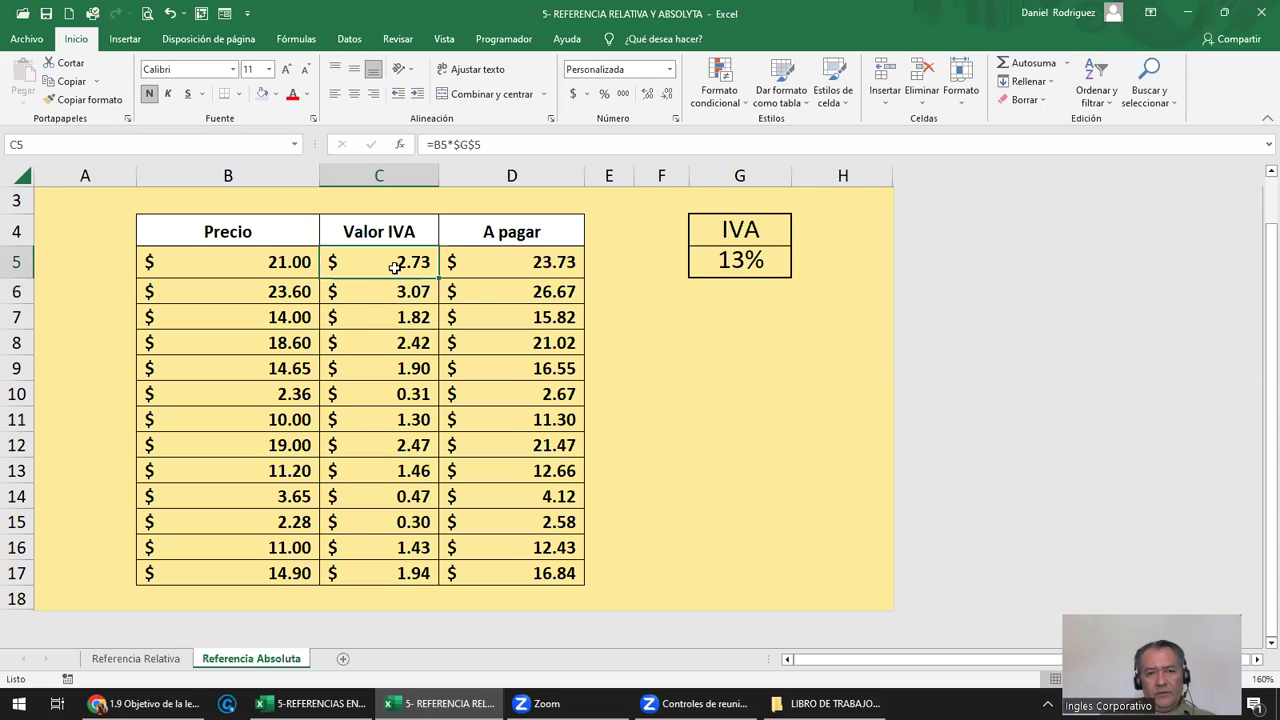
pyautogui.hotkey('ctrl', 'c')
pyautogui.moveTo(430, 291); pyautogui.dragTo(435, 547)
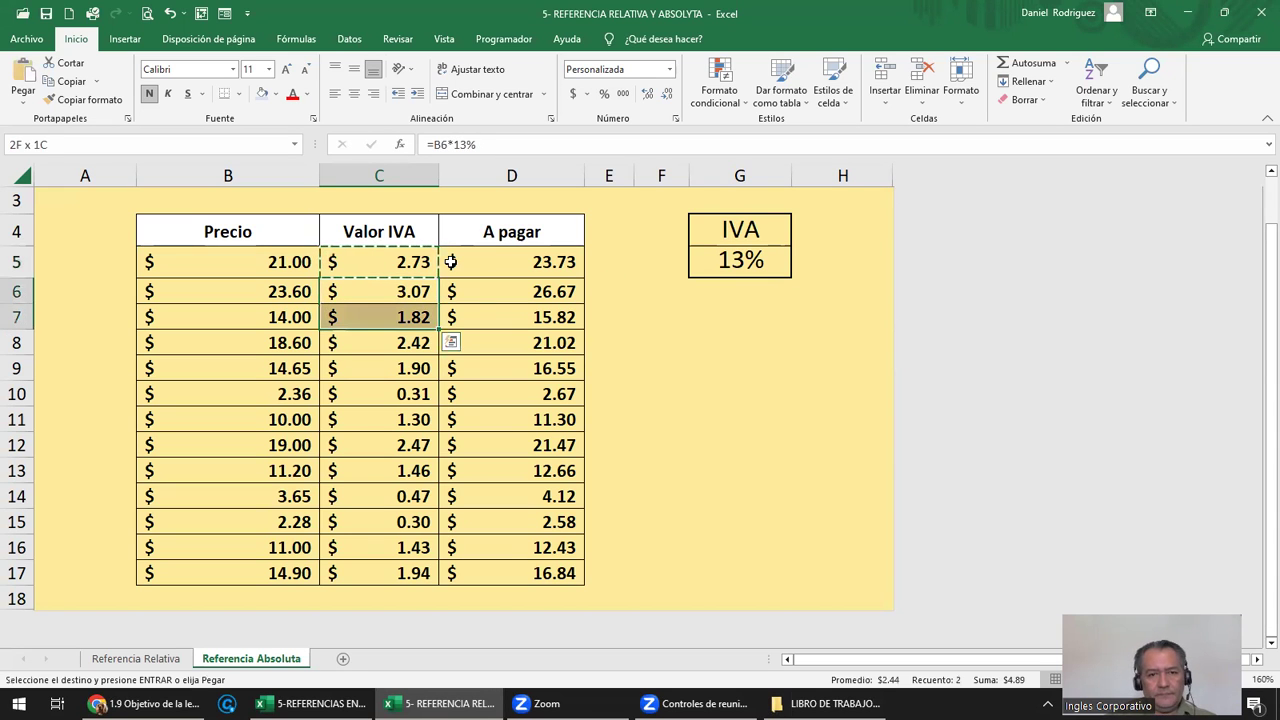
pyautogui.hotkey('shift', 'Down')
pyautogui.press('Return')
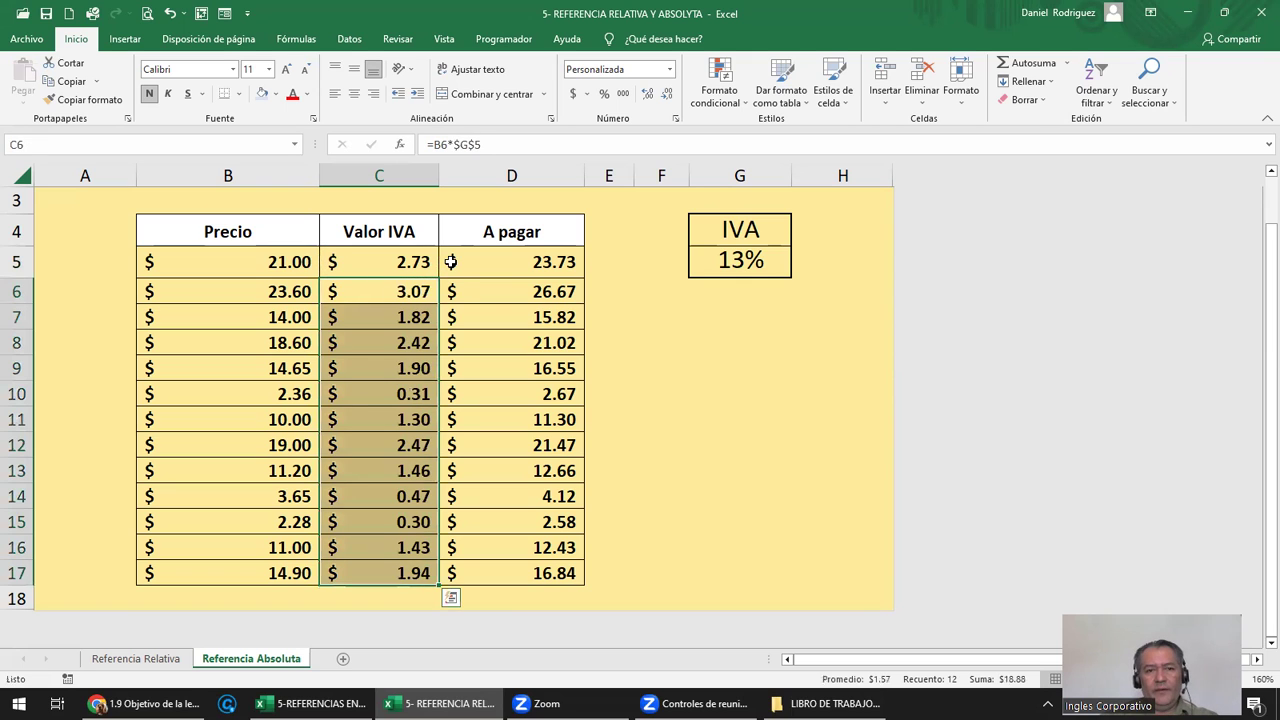
pyautogui.doubleClick(406, 292)
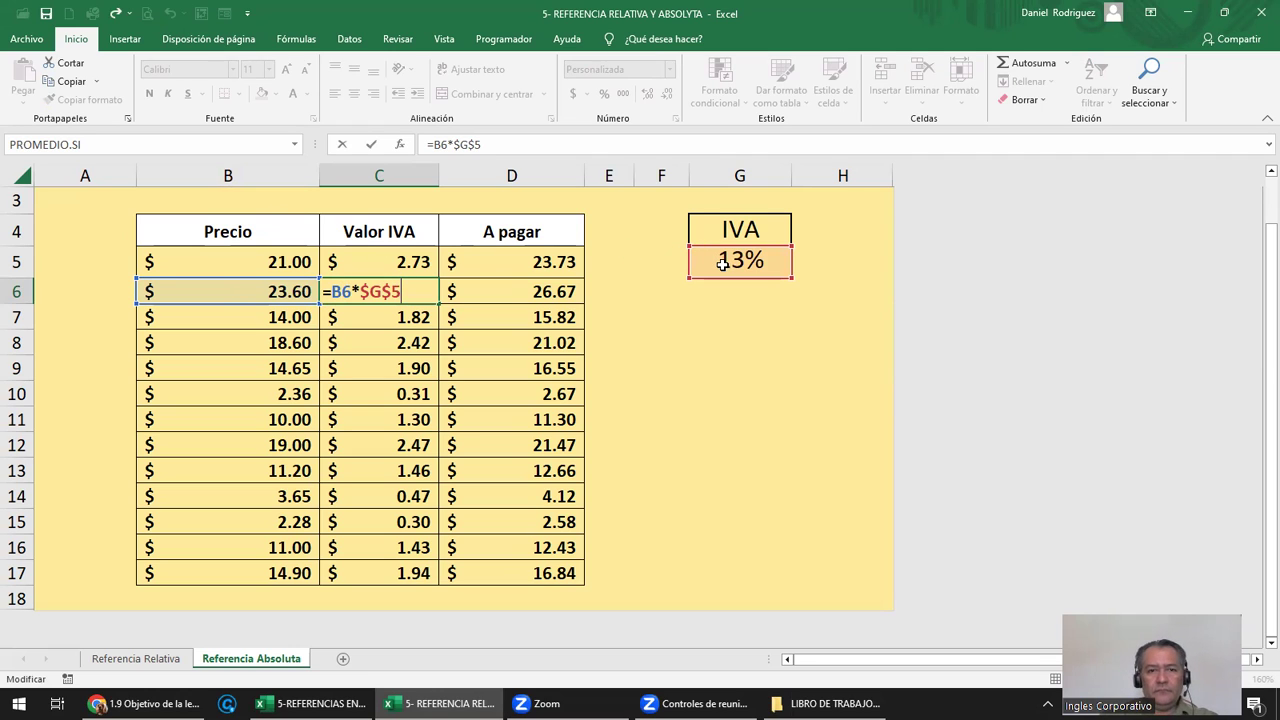
pyautogui.doubleClick(395, 394)
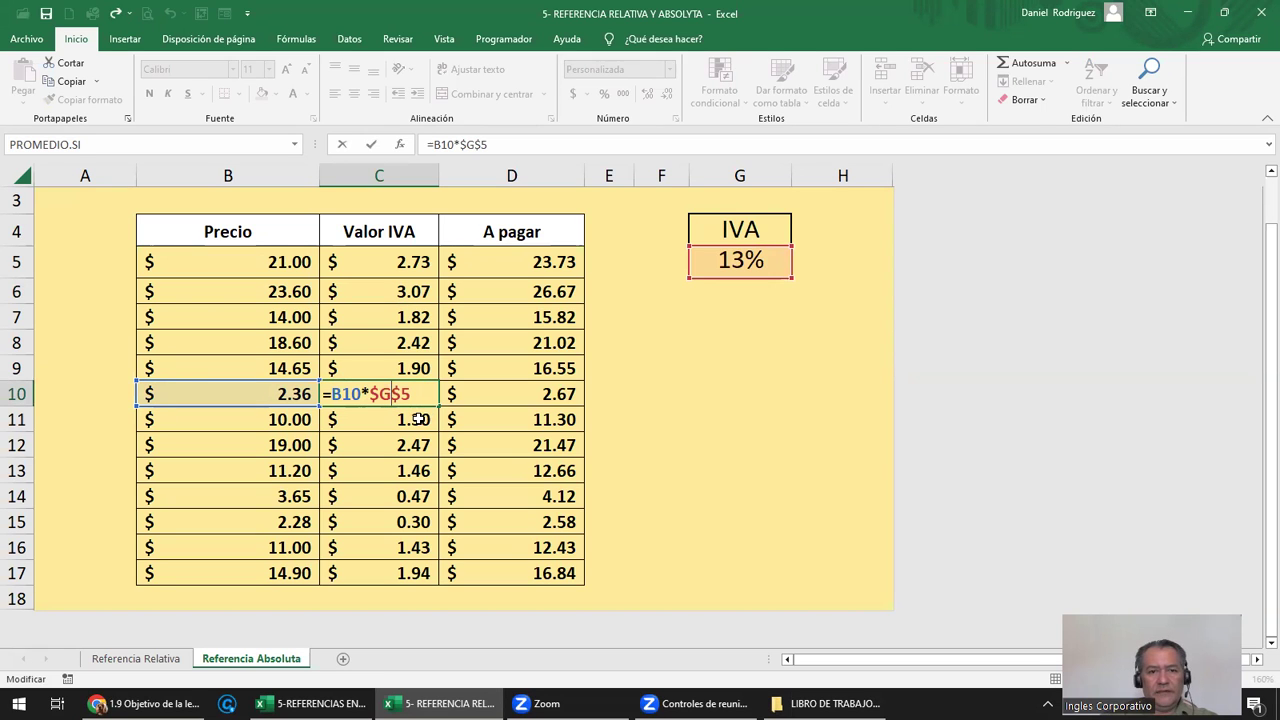
pyautogui.hotkey('ctrl', 'Return')
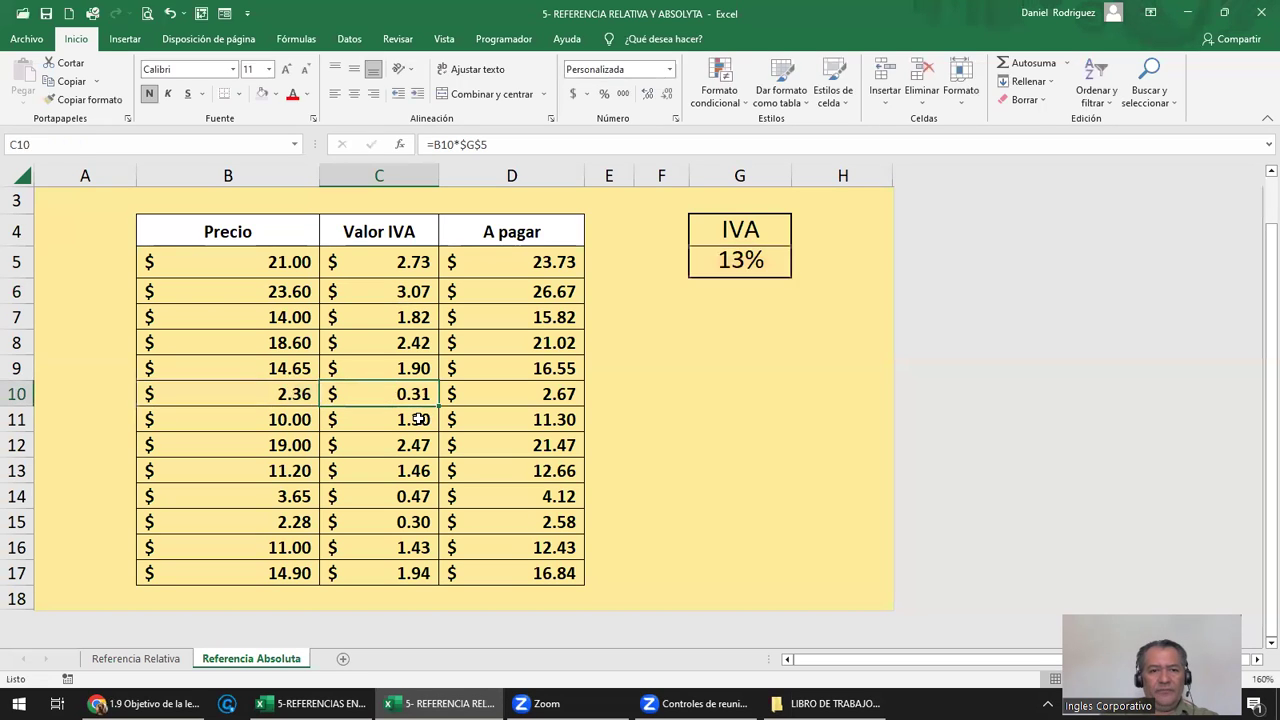
pyautogui.doubleClick(408, 540)
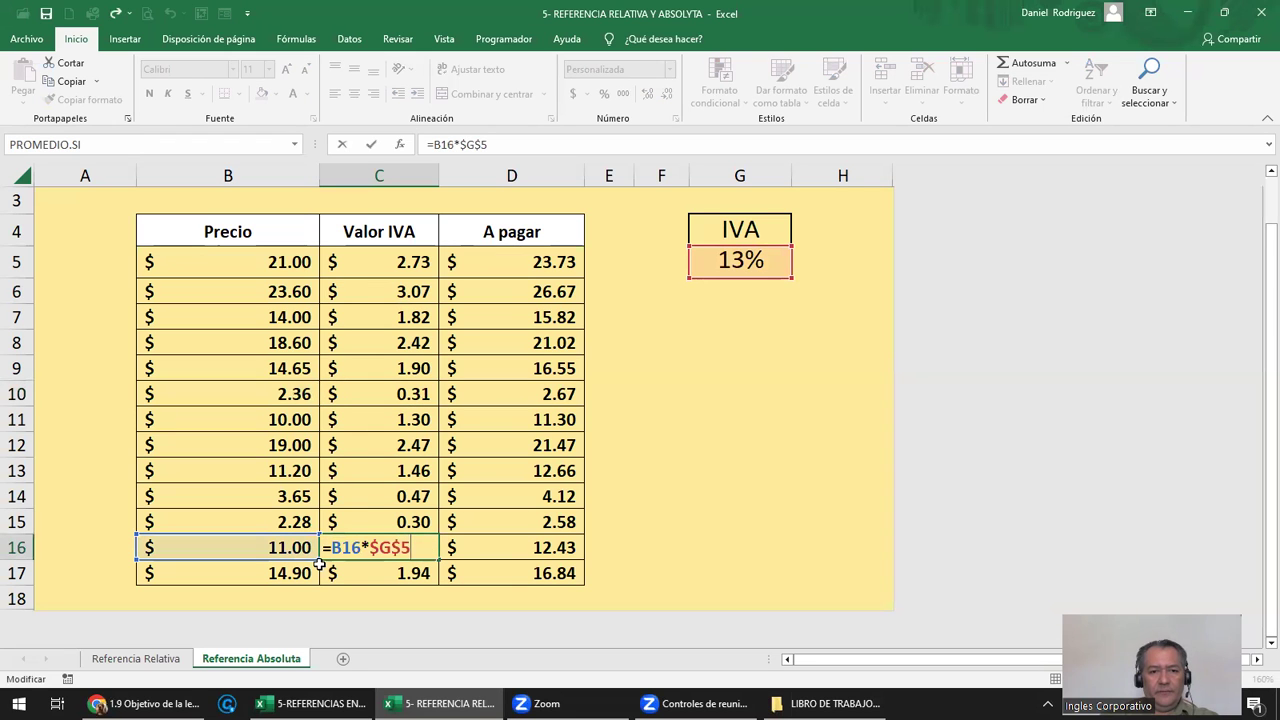
pyautogui.press('Escape')
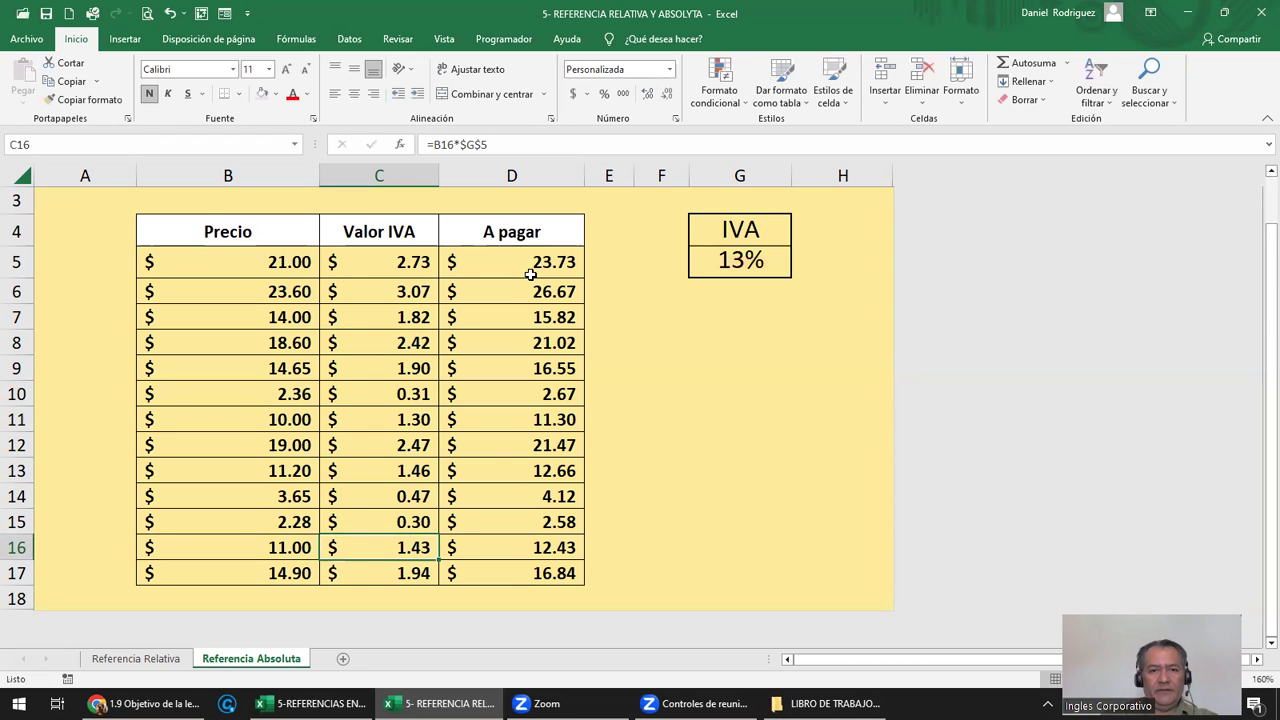
pyautogui.doubleClick(531, 265)
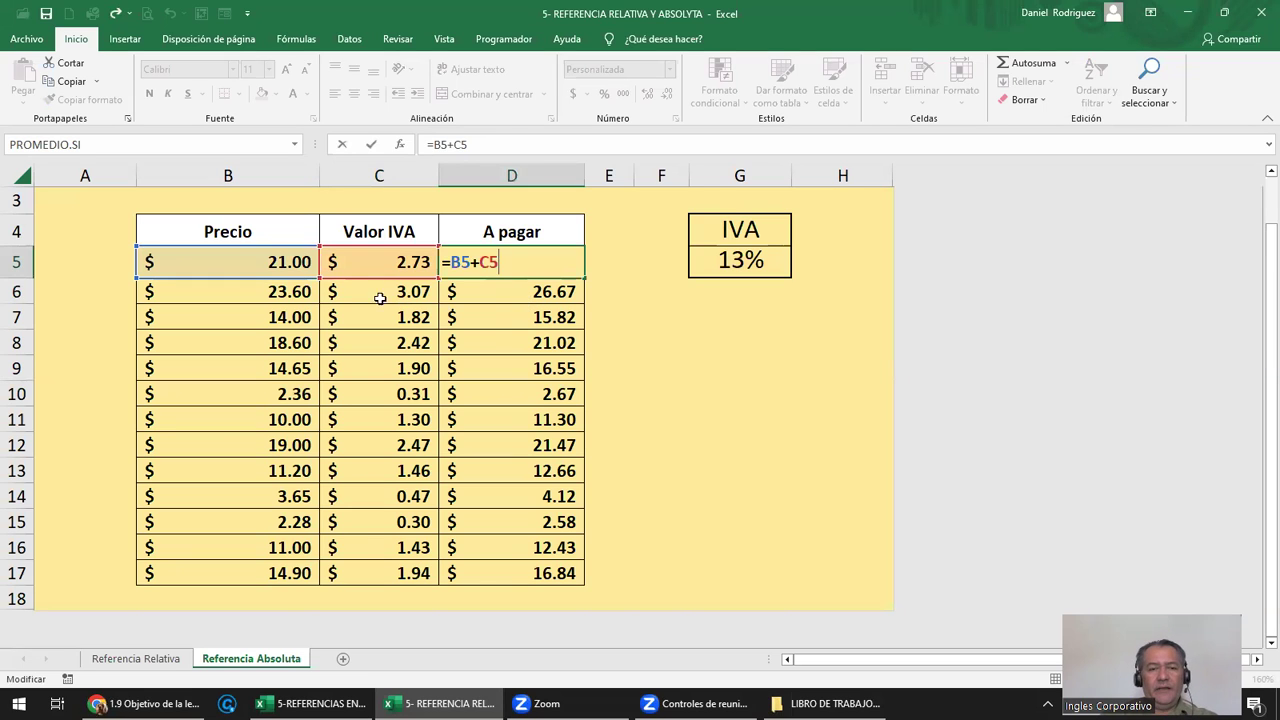
pyautogui.hotkey('ctrl', 'Return')
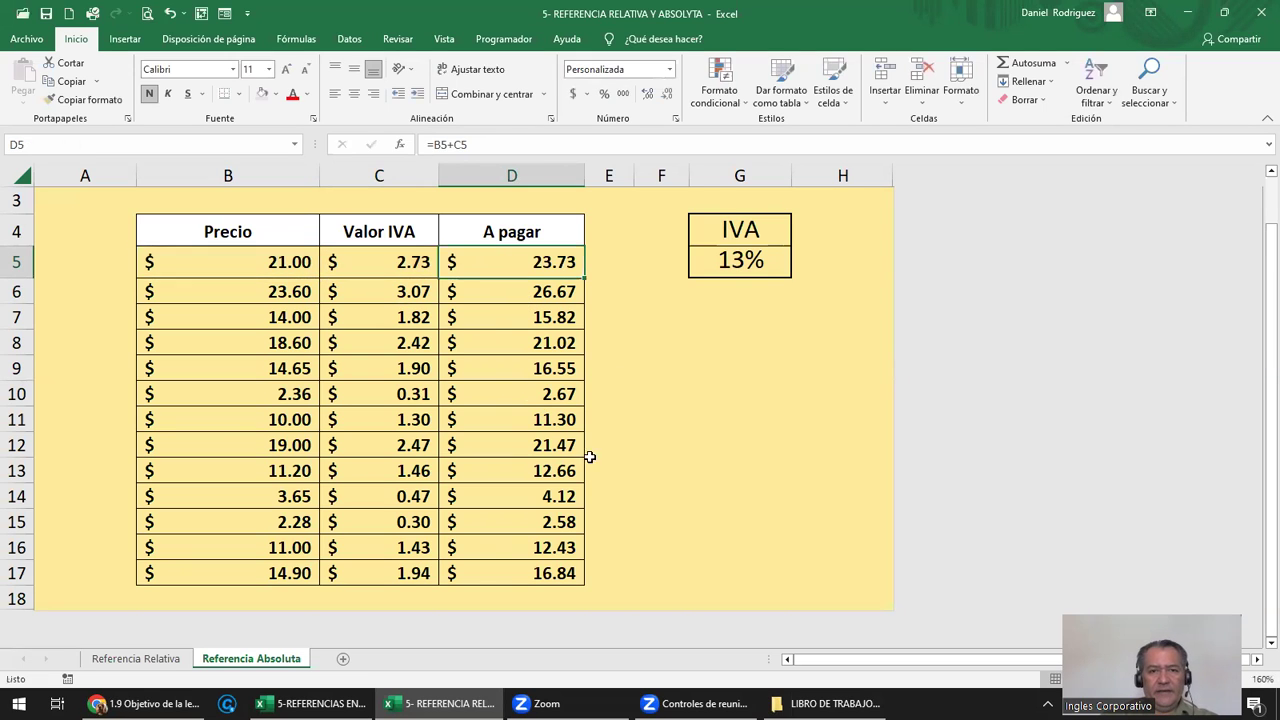
pyautogui.keyDown('ctrl'); pyautogui.scroll(-1, 609, 445); pyautogui.keyUp('ctrl')
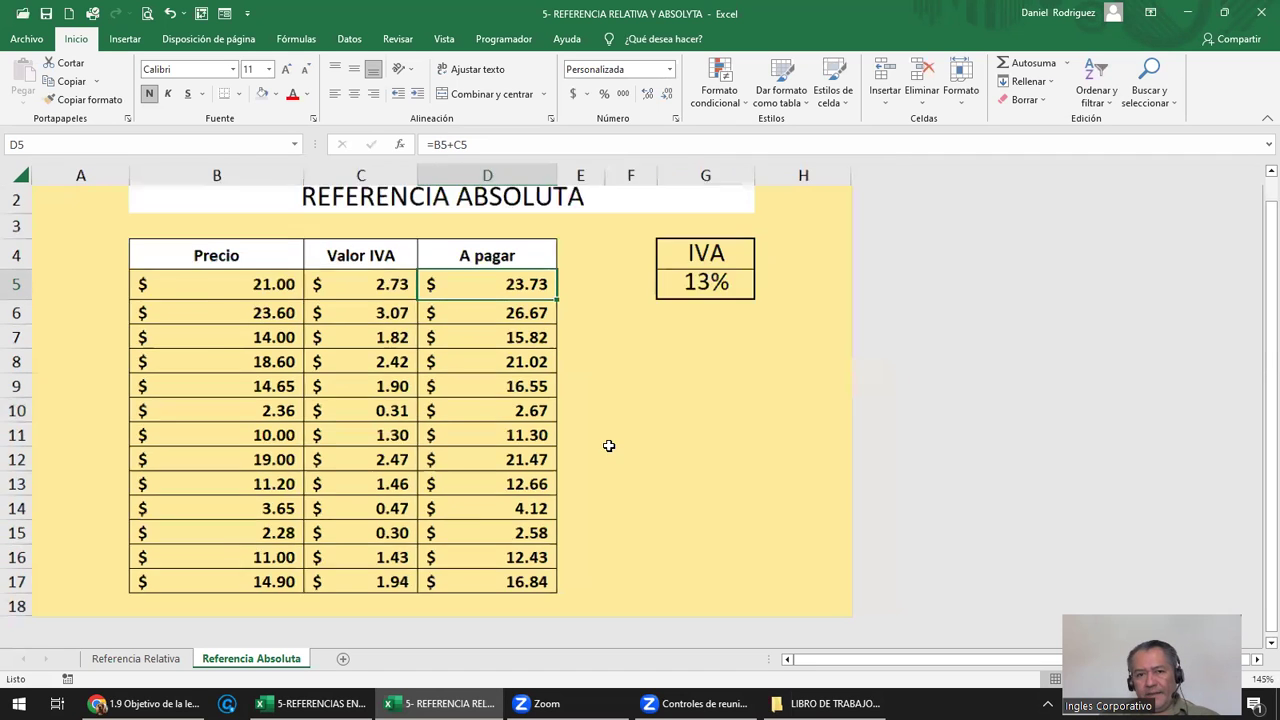
pyautogui.keyDown('ctrl'); pyautogui.scroll(-1, 600, 420); pyautogui.keyUp('ctrl')
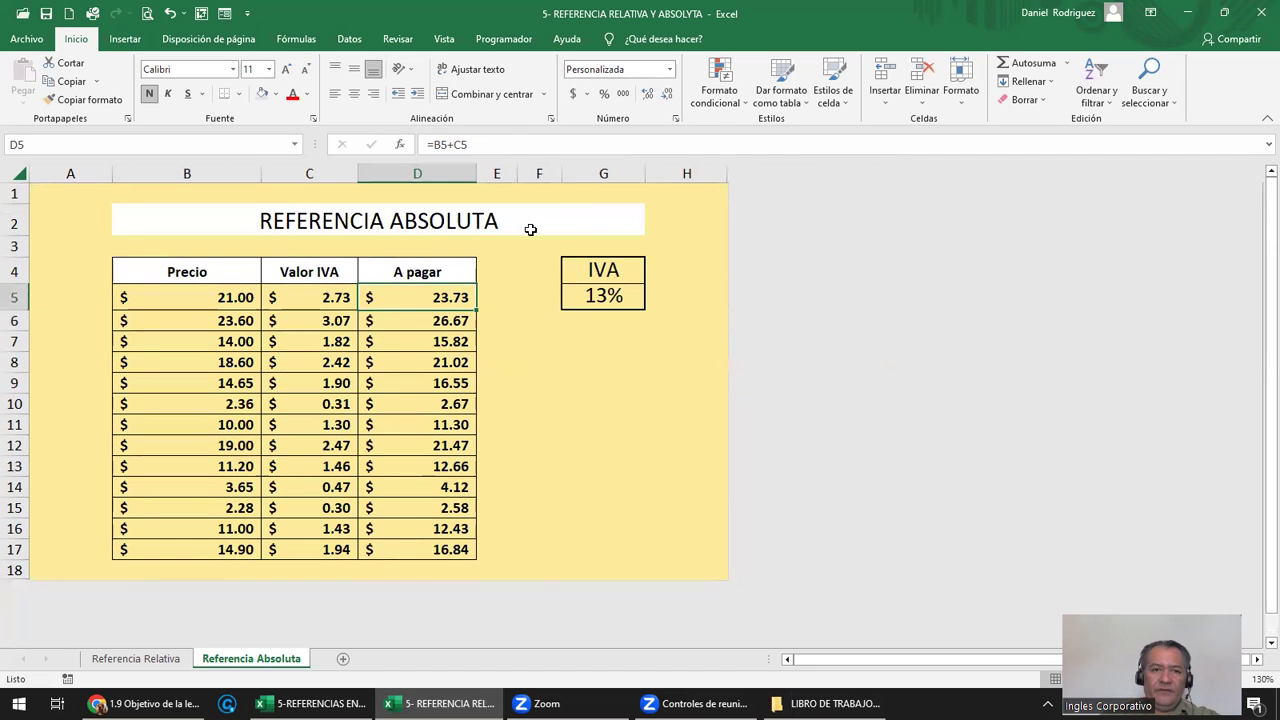
pyautogui.doubleClick(336, 296)
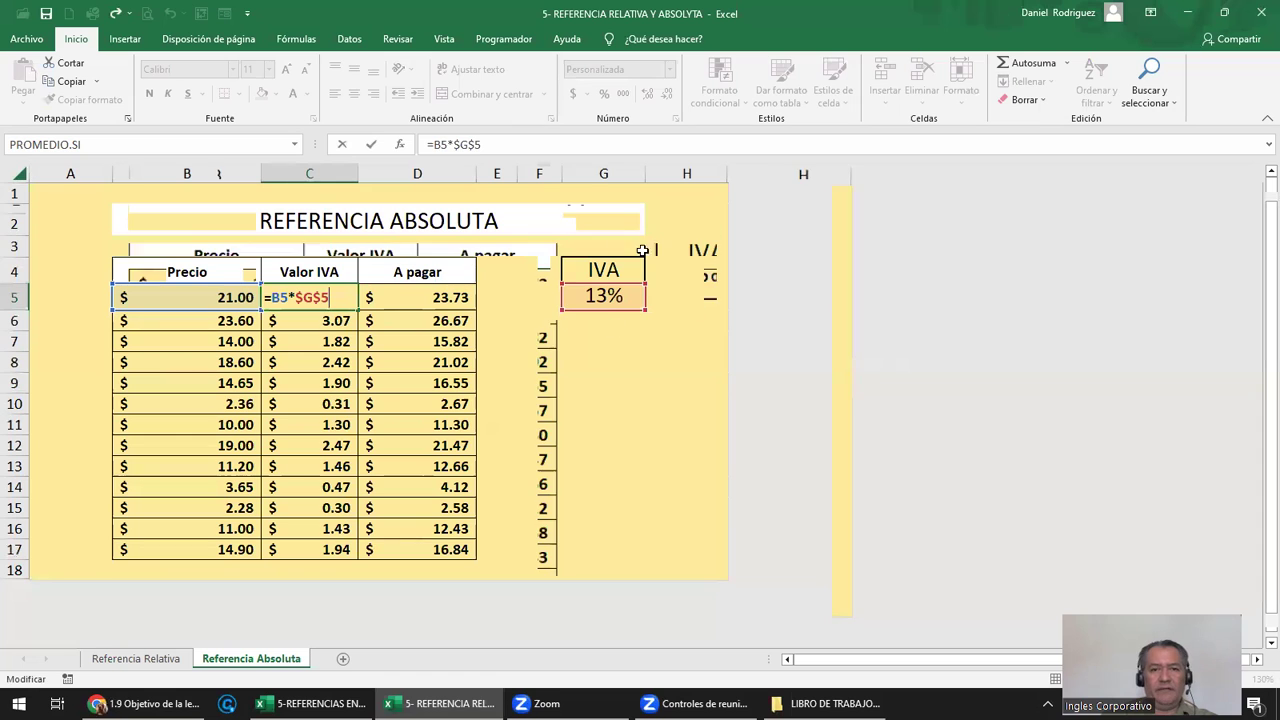
pyautogui.moveTo(345, 300); pyautogui.dragTo(305, 297)
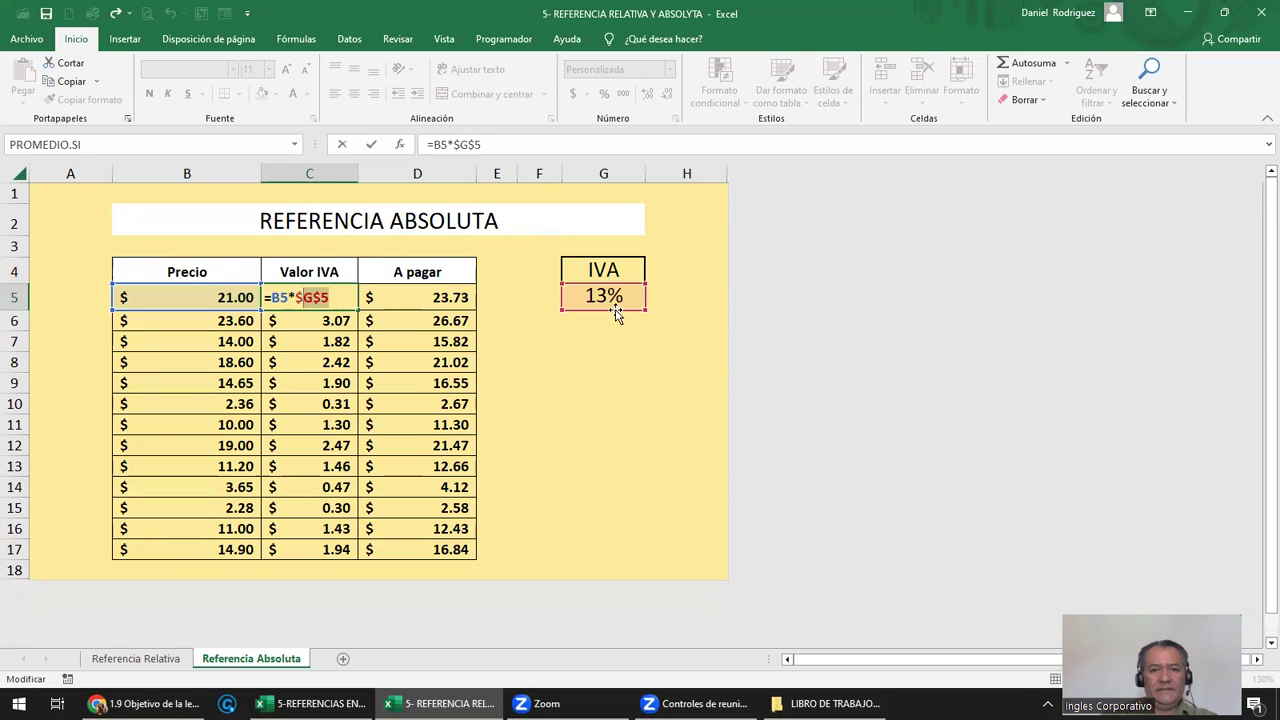
pyautogui.click(620, 359)
pyautogui.press('Up')
pyautogui.press('Up')
pyautogui.press('Up')
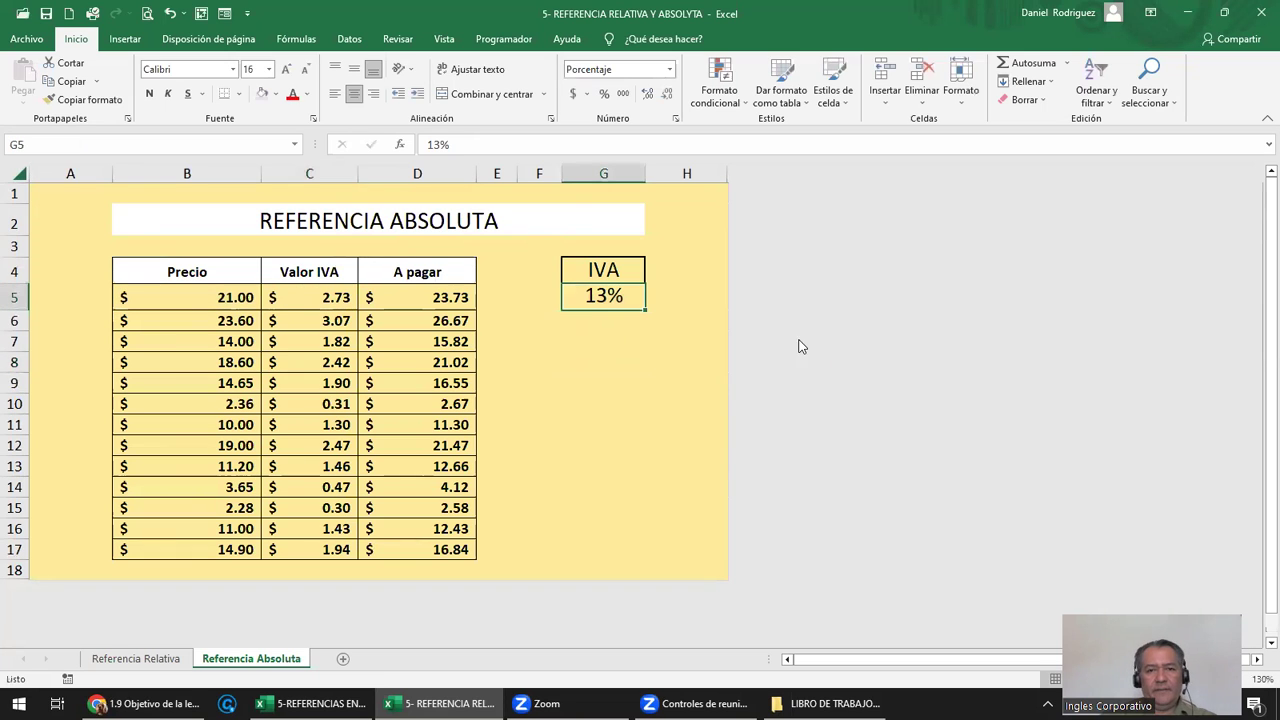
pyautogui.hotkey('ctrl', 'c')
pyautogui.press('Down')
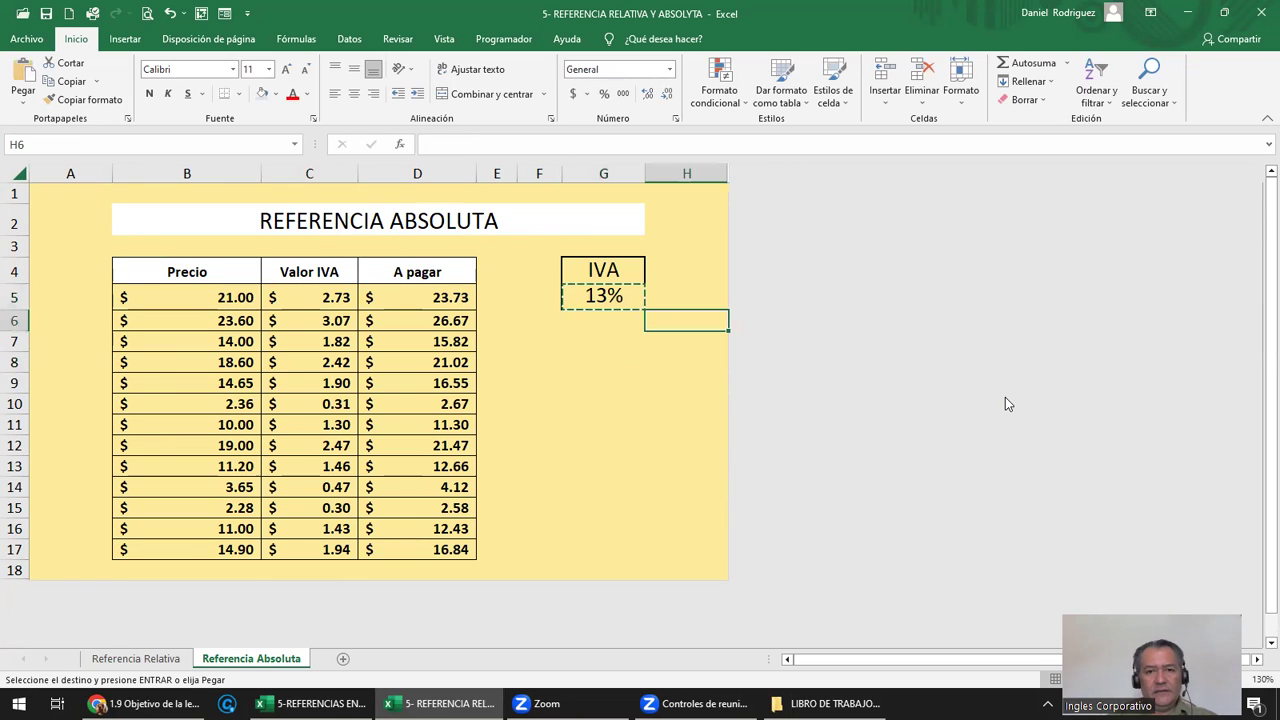
pyautogui.press('Down')
pyautogui.press('Return')
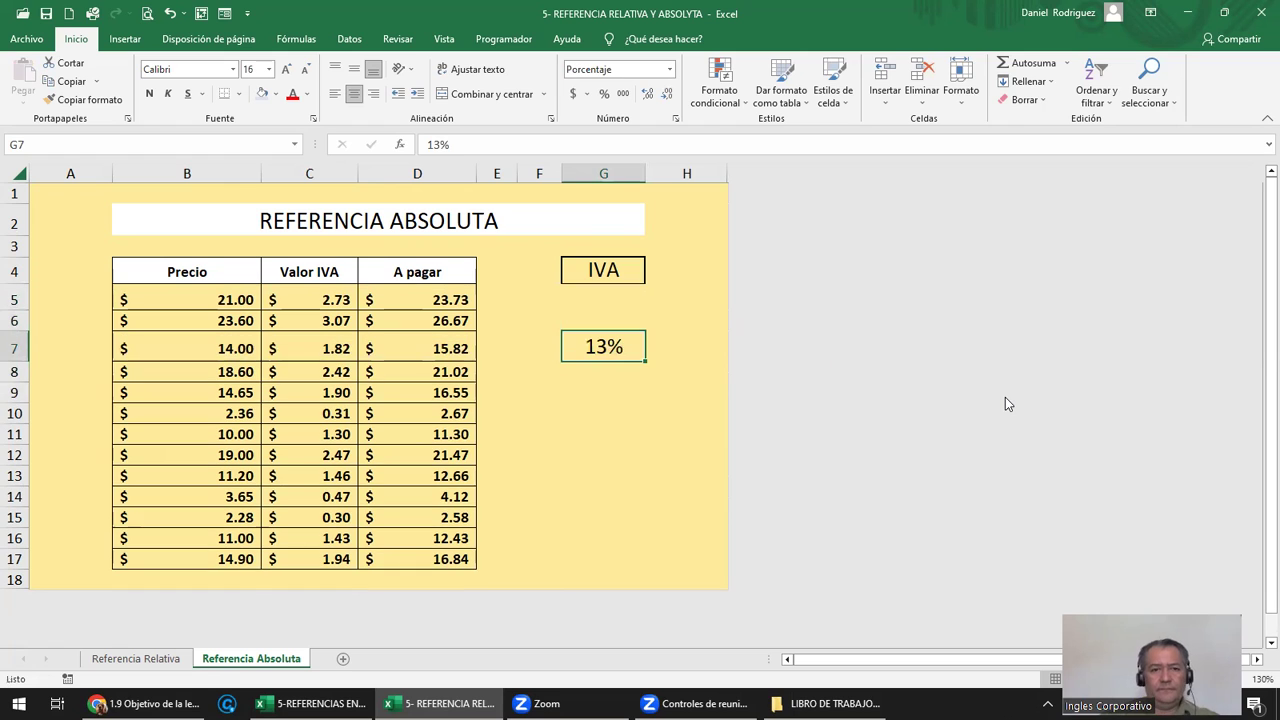
pyautogui.doubleClick(347, 299)
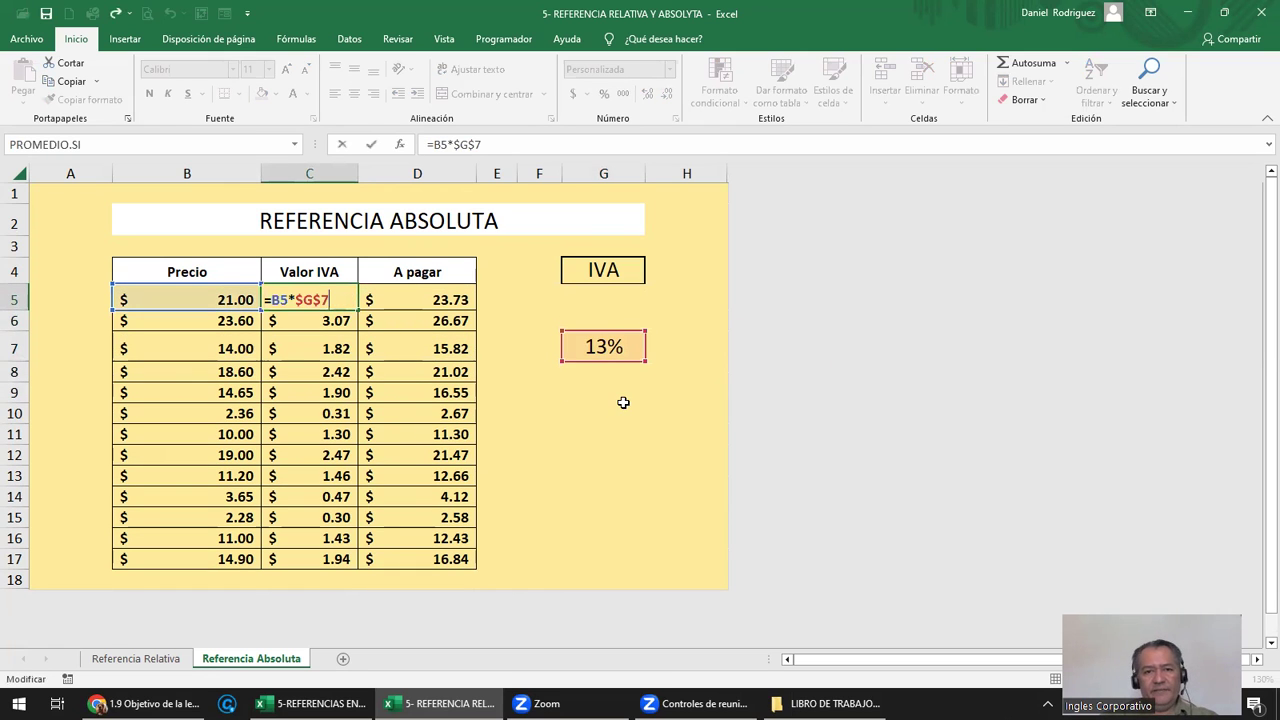
pyautogui.press('Escape')
pyautogui.hotkey('ctrl', 'z')
pyautogui.hotkey('ctrl', 'z')
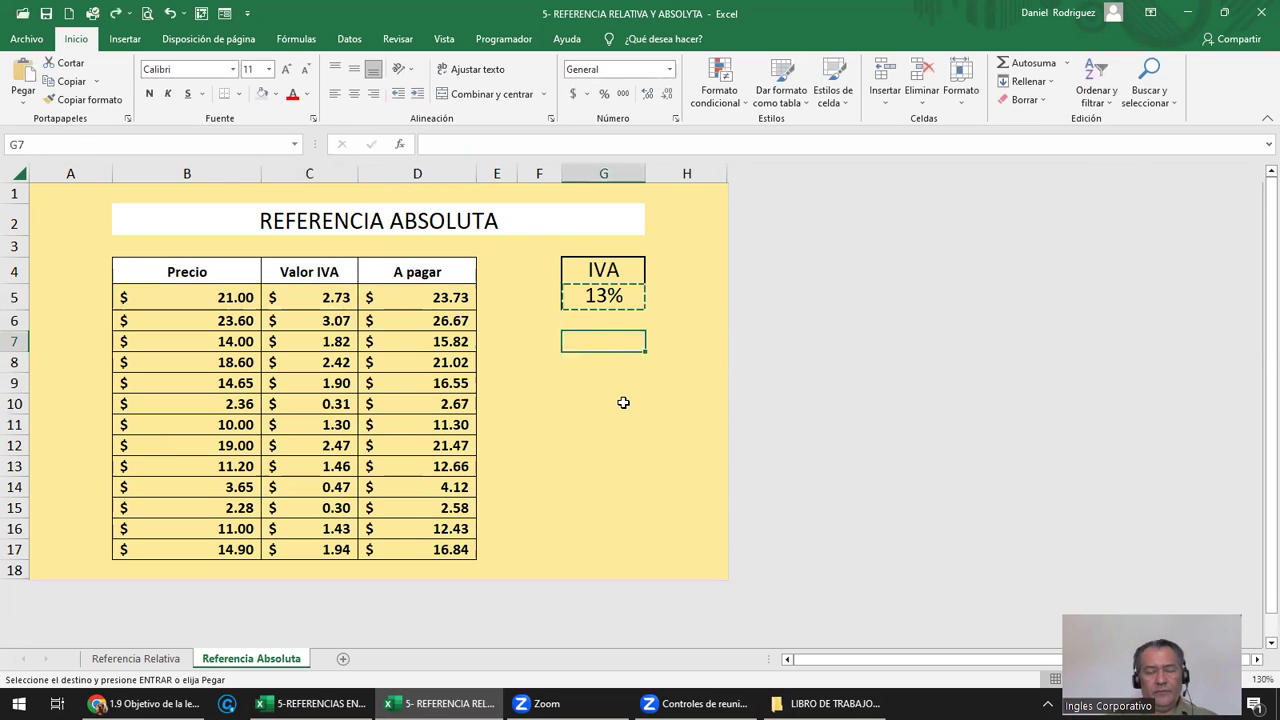
pyautogui.press('F2')
pyautogui.press('Escape')
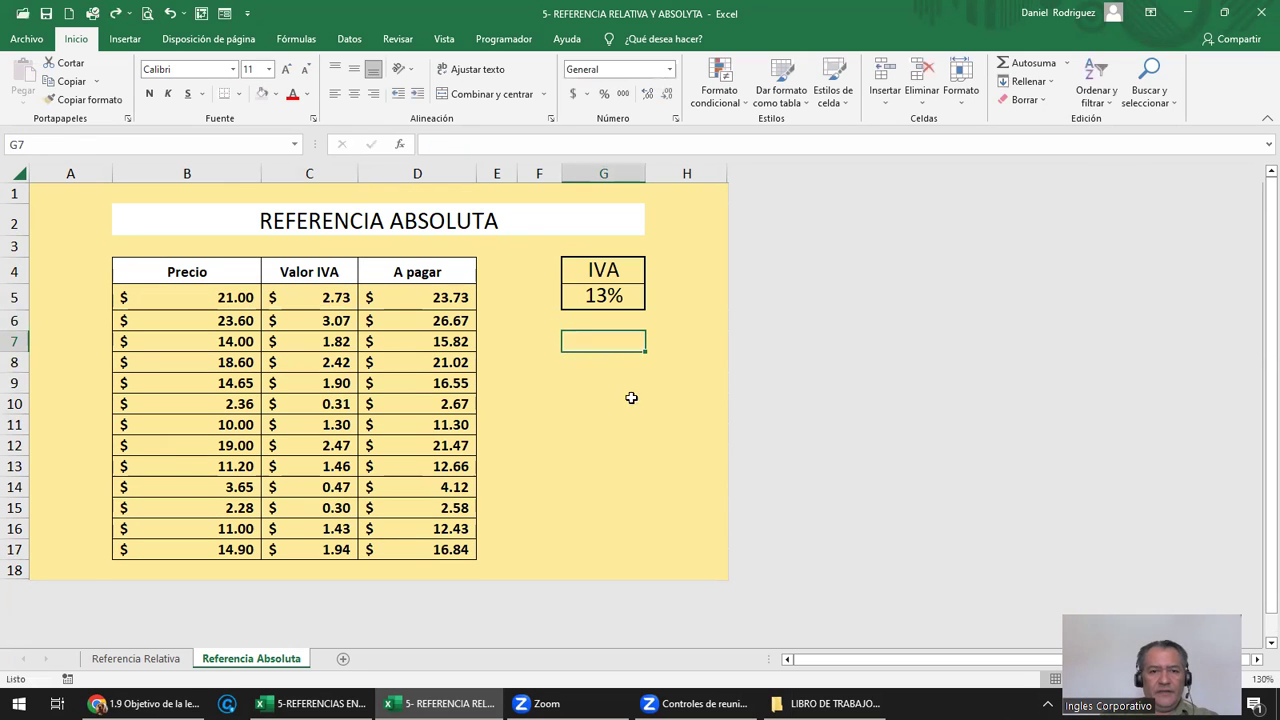
pyautogui.click(616, 388)
pyautogui.click(593, 290)
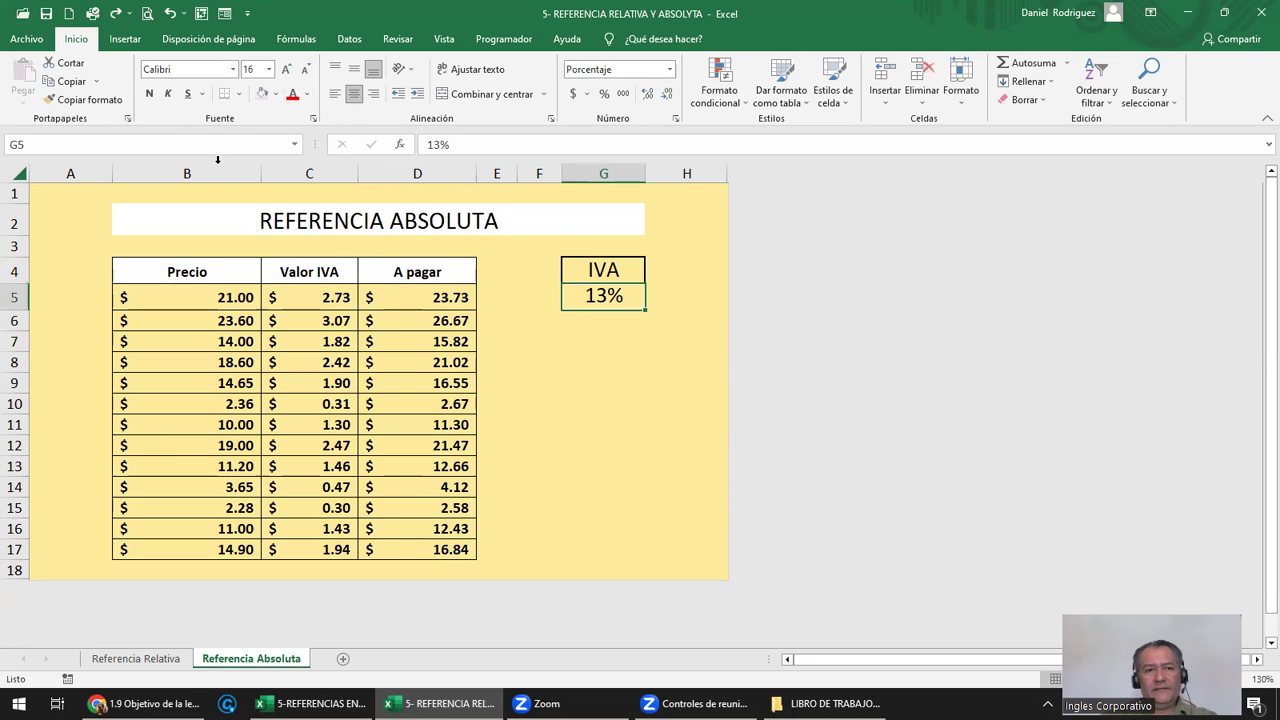
pyautogui.doubleClick(320, 305)
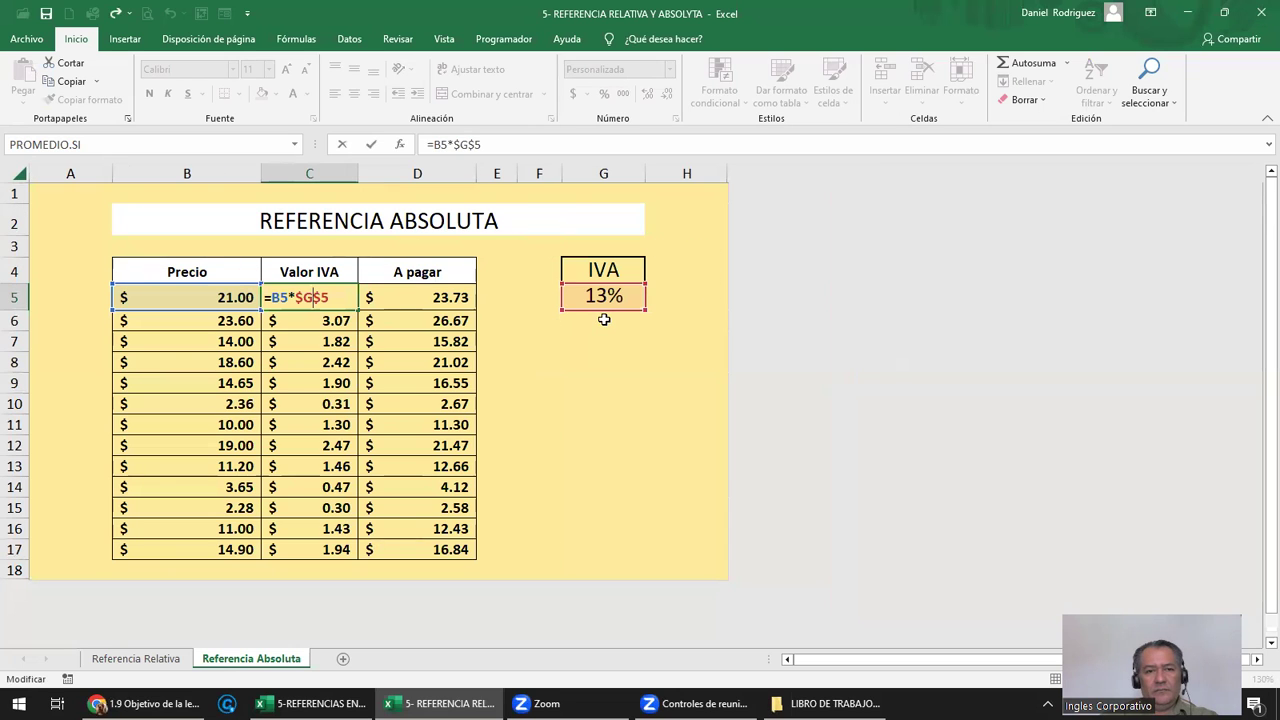
pyautogui.press('Escape')
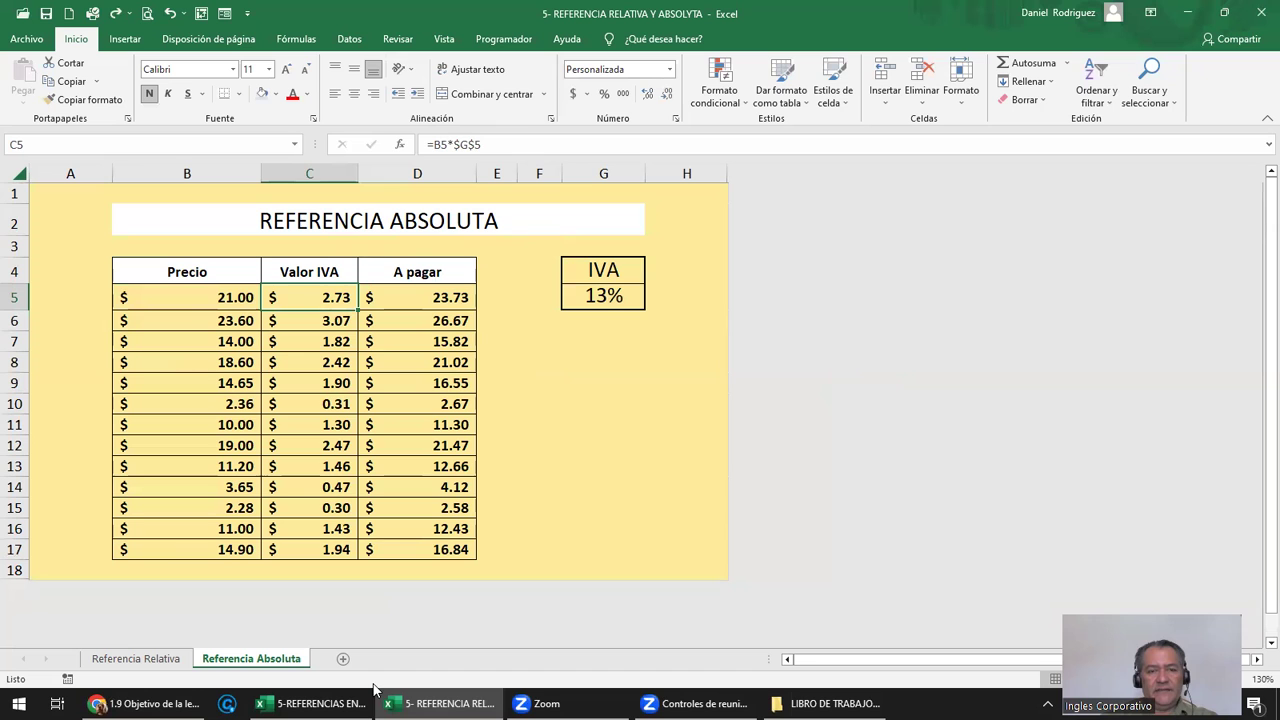
# Switch to the Referencias Relativas sheet of the 5-REFERENCIAS EN EXCEL workbook
pyautogui.moveTo(320, 703)
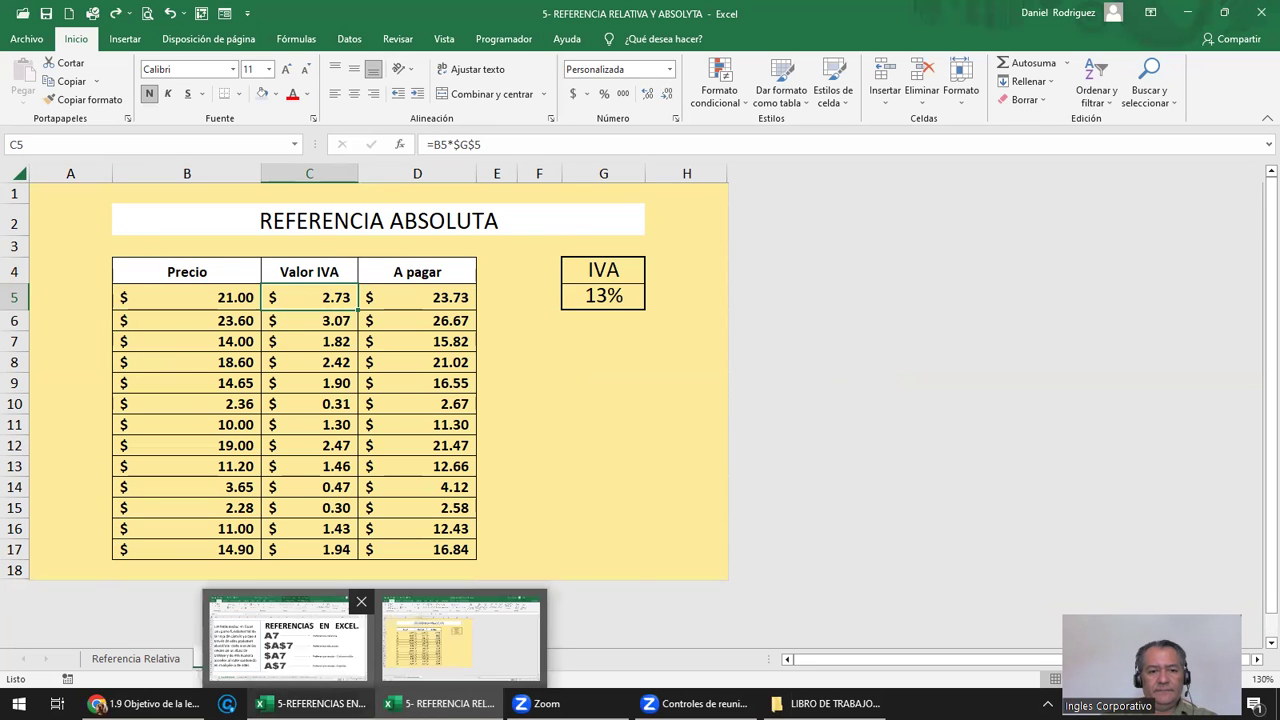
pyautogui.click(287, 637)
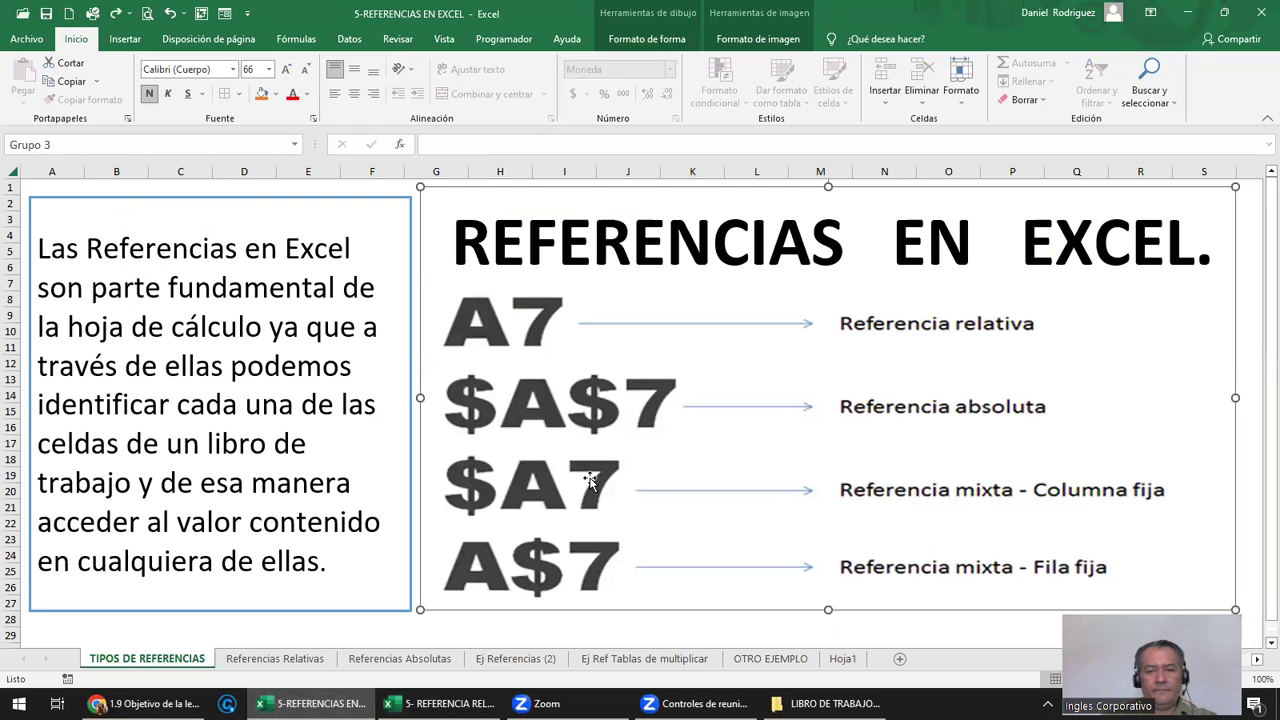
pyautogui.scroll(-3, 648, 484)
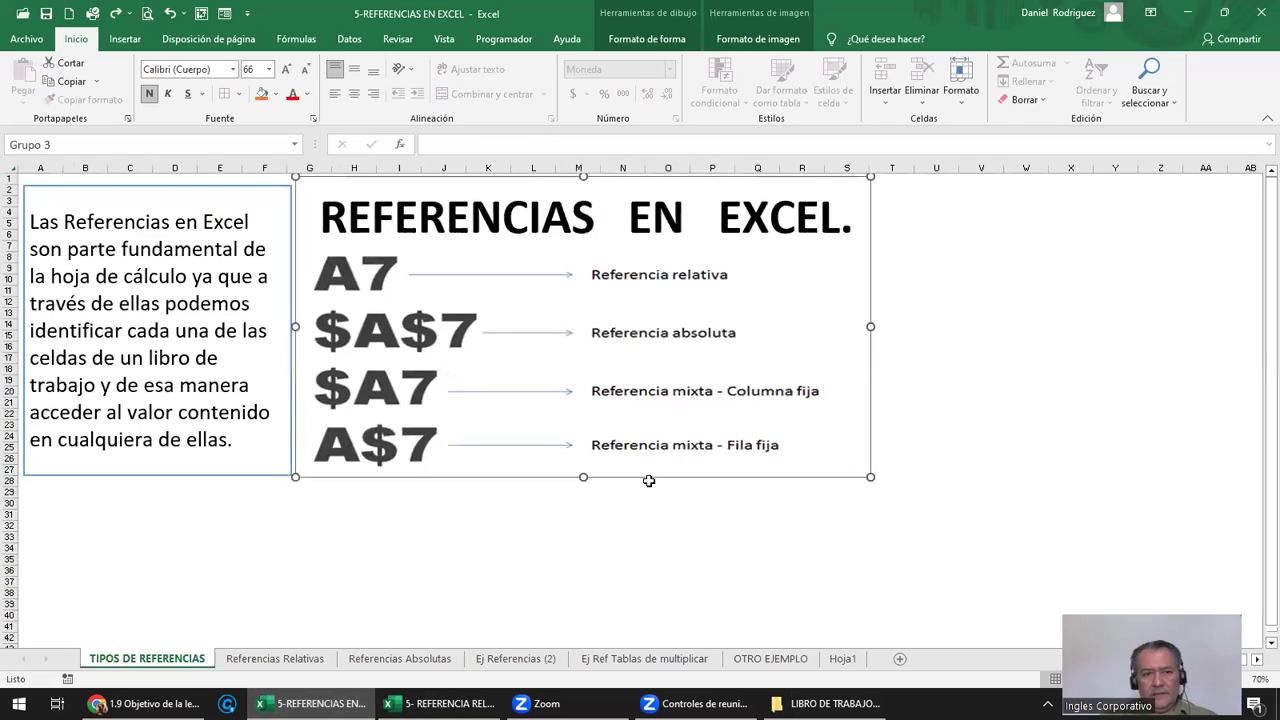
pyautogui.click(277, 662)
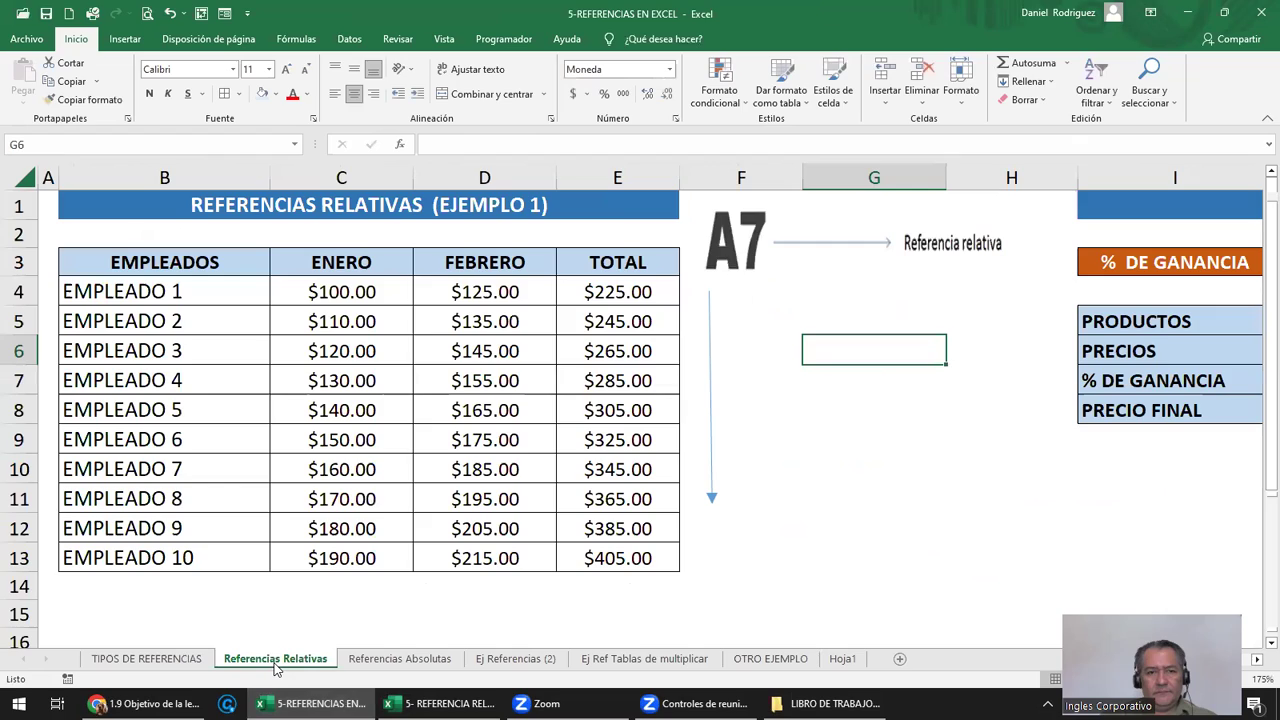
# Move right to the Ejemplo 2 table and point out its % DE GANANCIA and PRODUCTOS labels
pyautogui.click(768, 435)
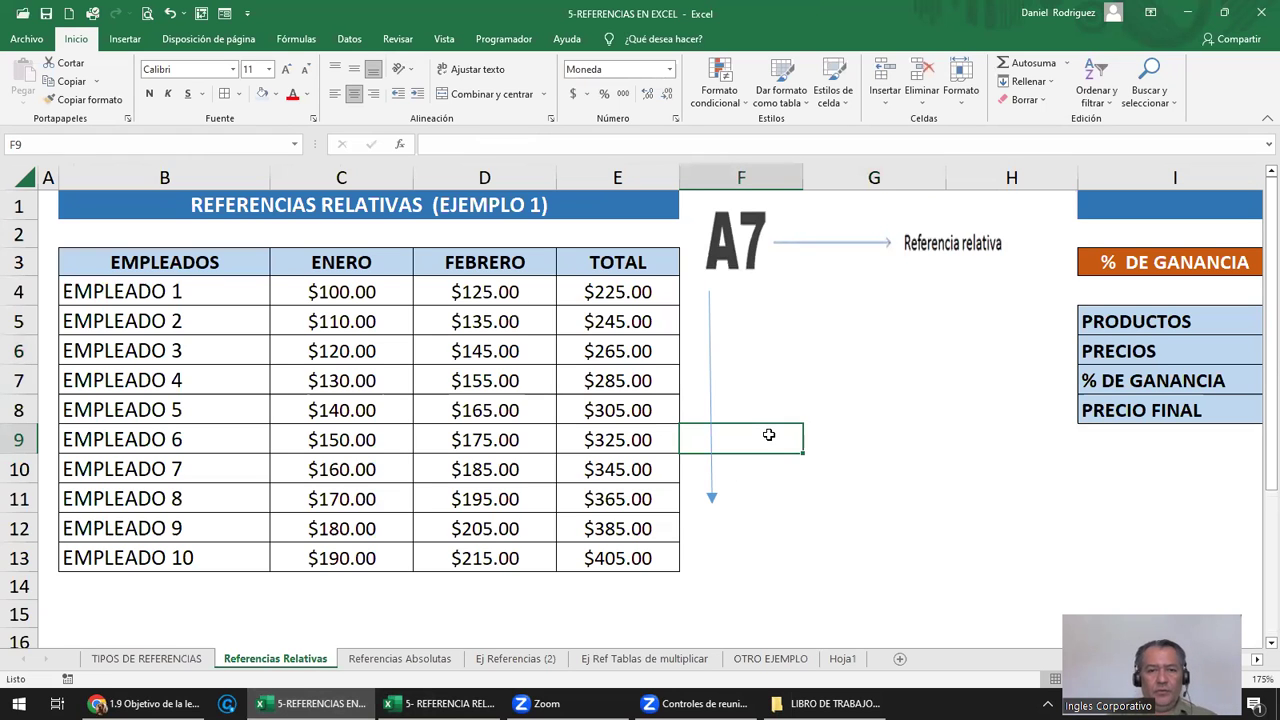
pyautogui.press('Right')
pyautogui.press('Right')
pyautogui.press('Right')
pyautogui.press('Right')
pyautogui.press('Right')
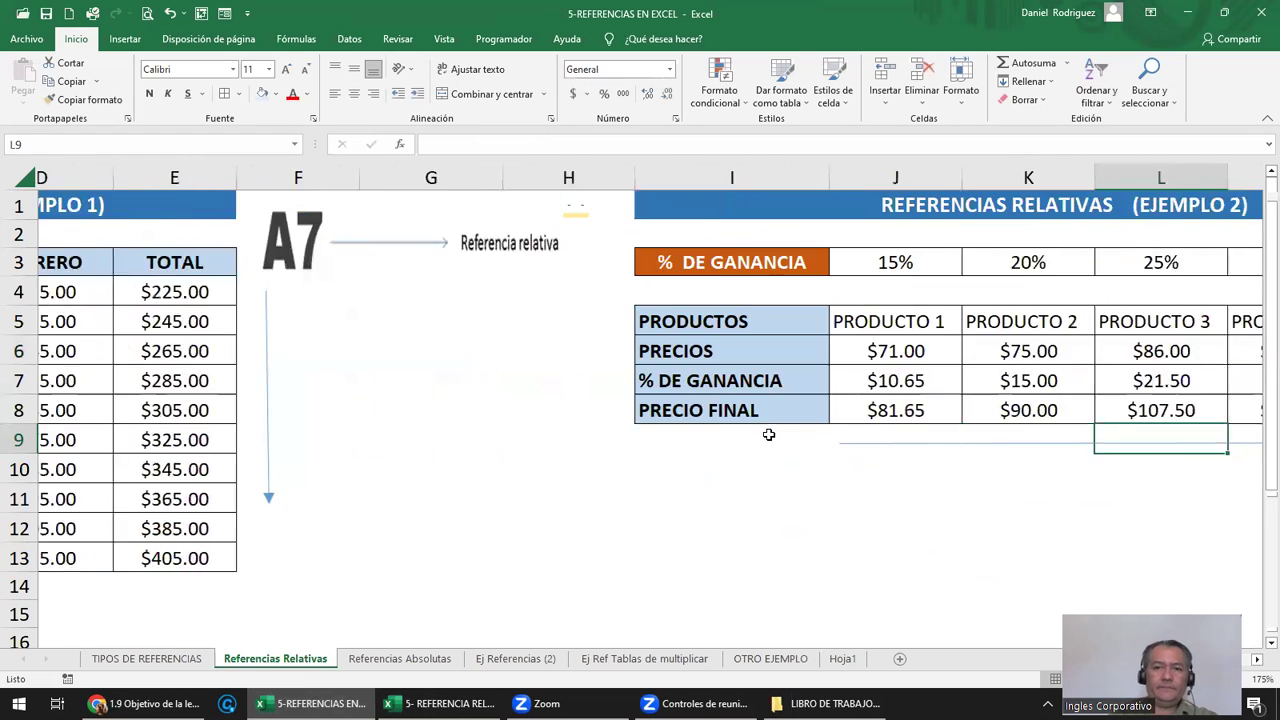
pyautogui.press('Right')
pyautogui.press('Right')
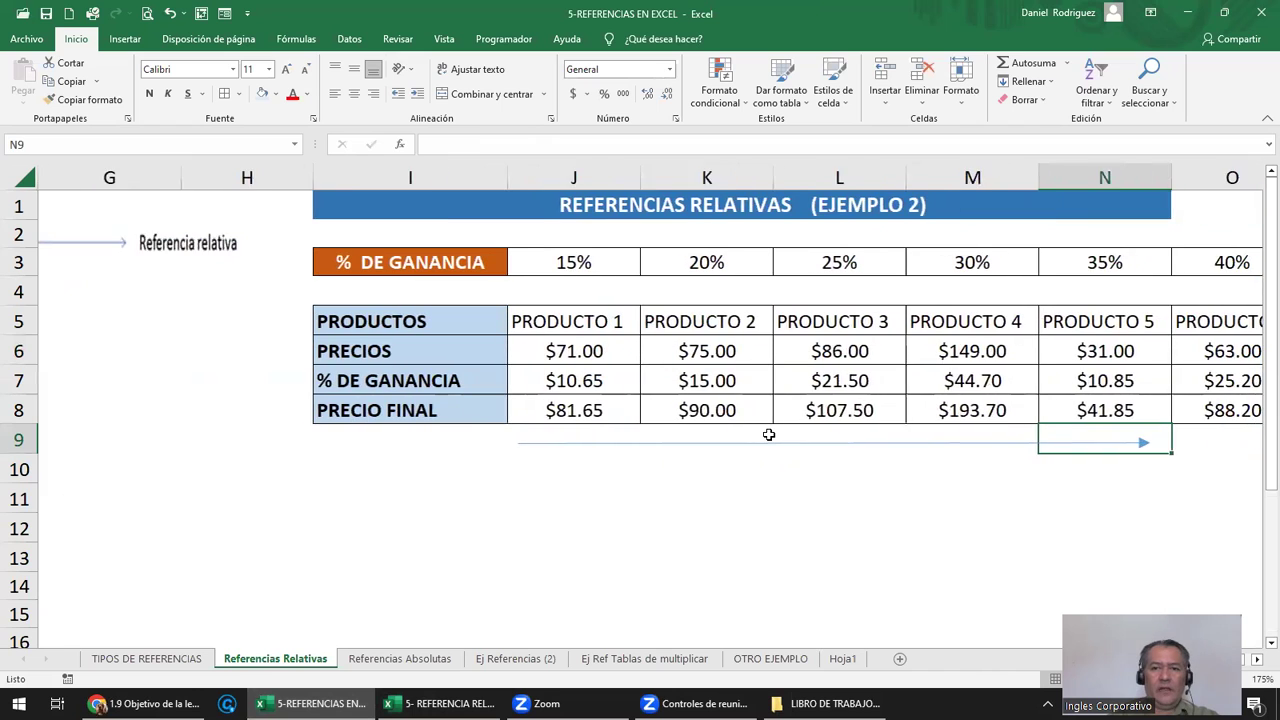
pyautogui.press('Right')
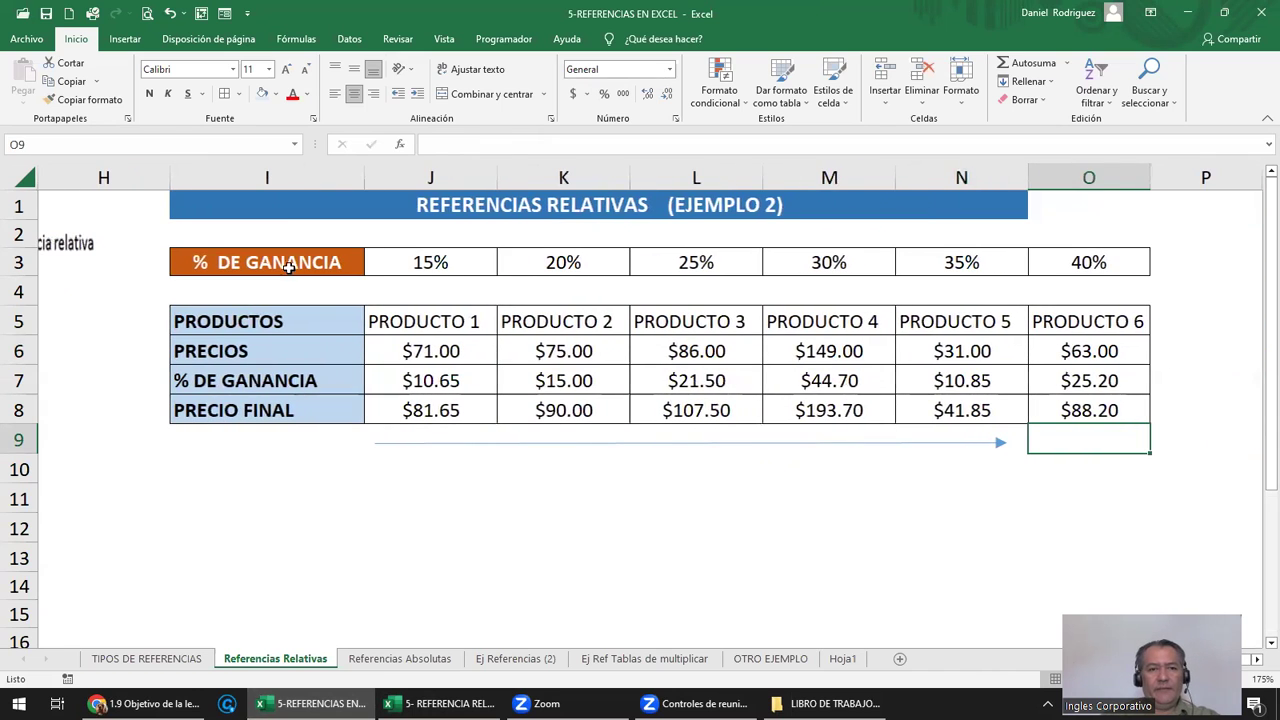
pyautogui.click(276, 260)
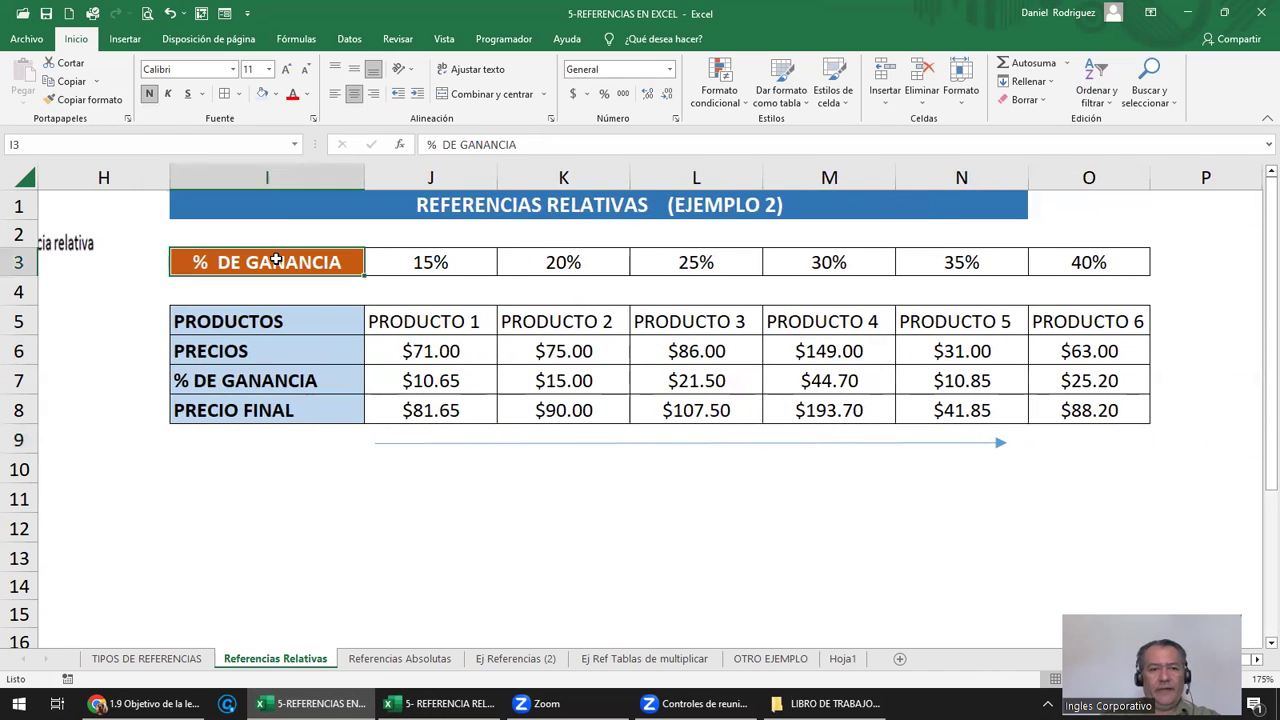
pyautogui.click(293, 315)
pyautogui.press('Home')
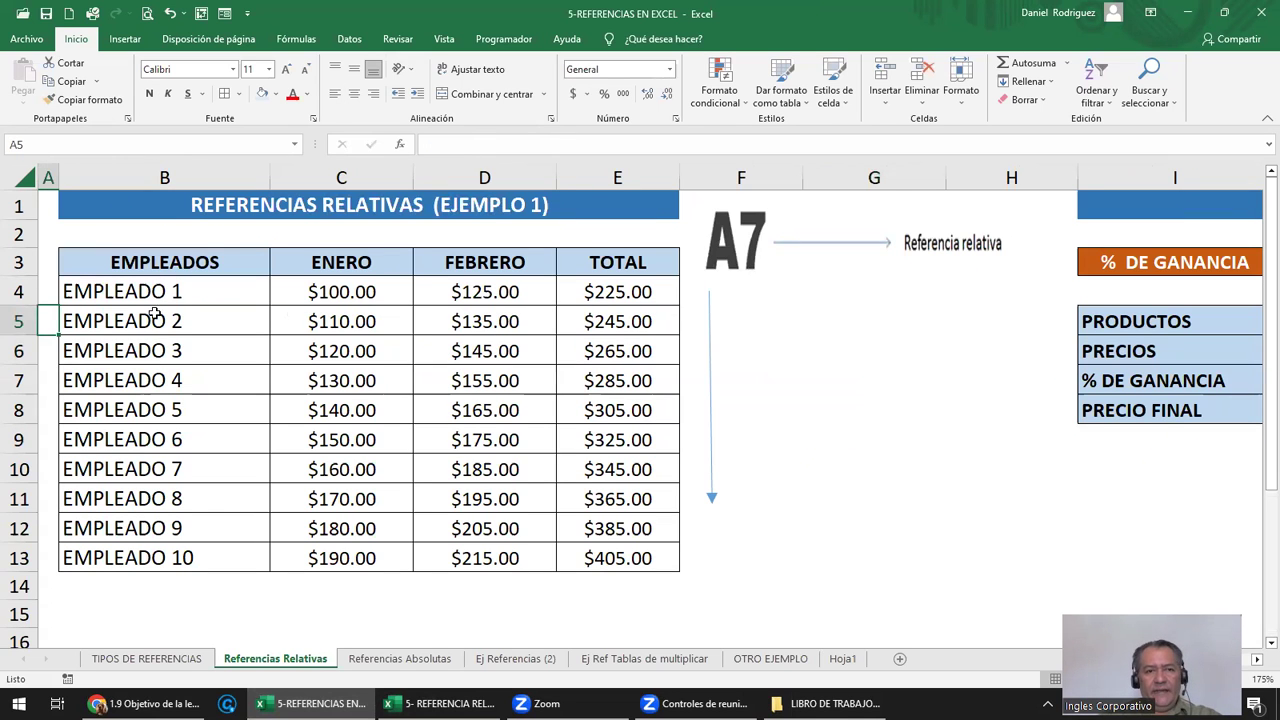
# Highlight columns B–E of the employee table, then move back toward the product profit table
pyautogui.moveTo(139, 172); pyautogui.dragTo(565, 145)
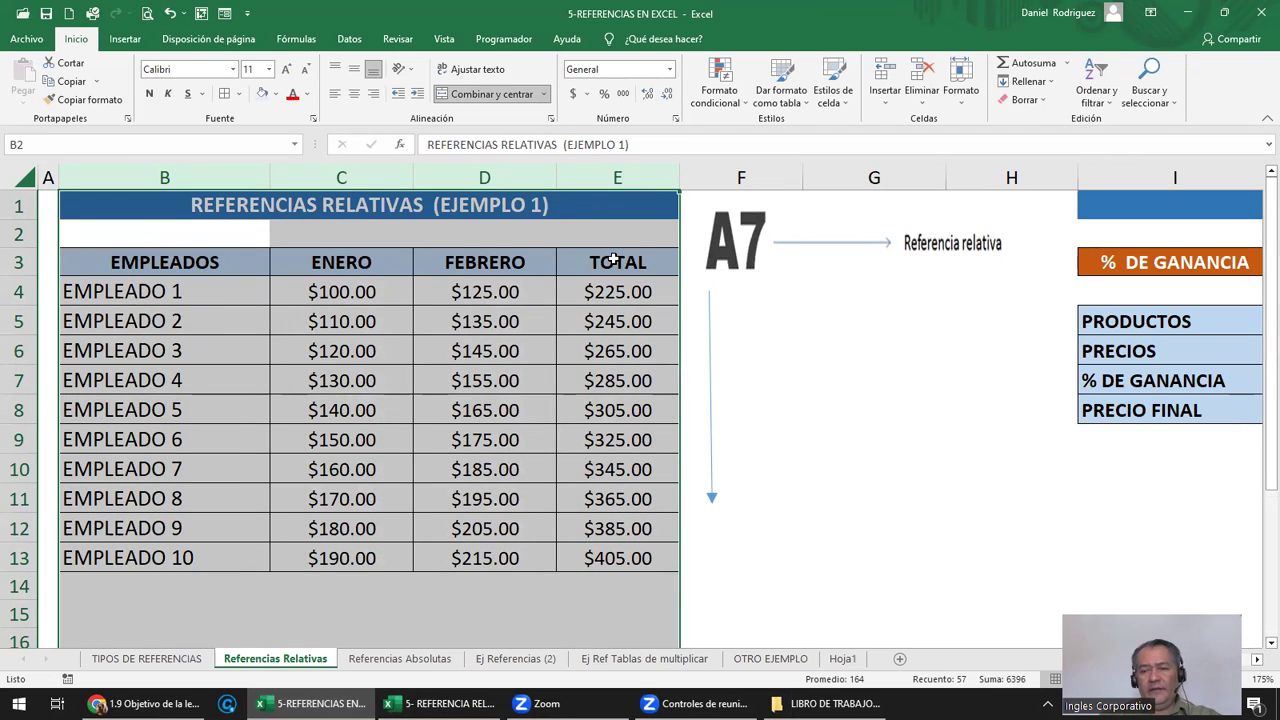
pyautogui.click(875, 313)
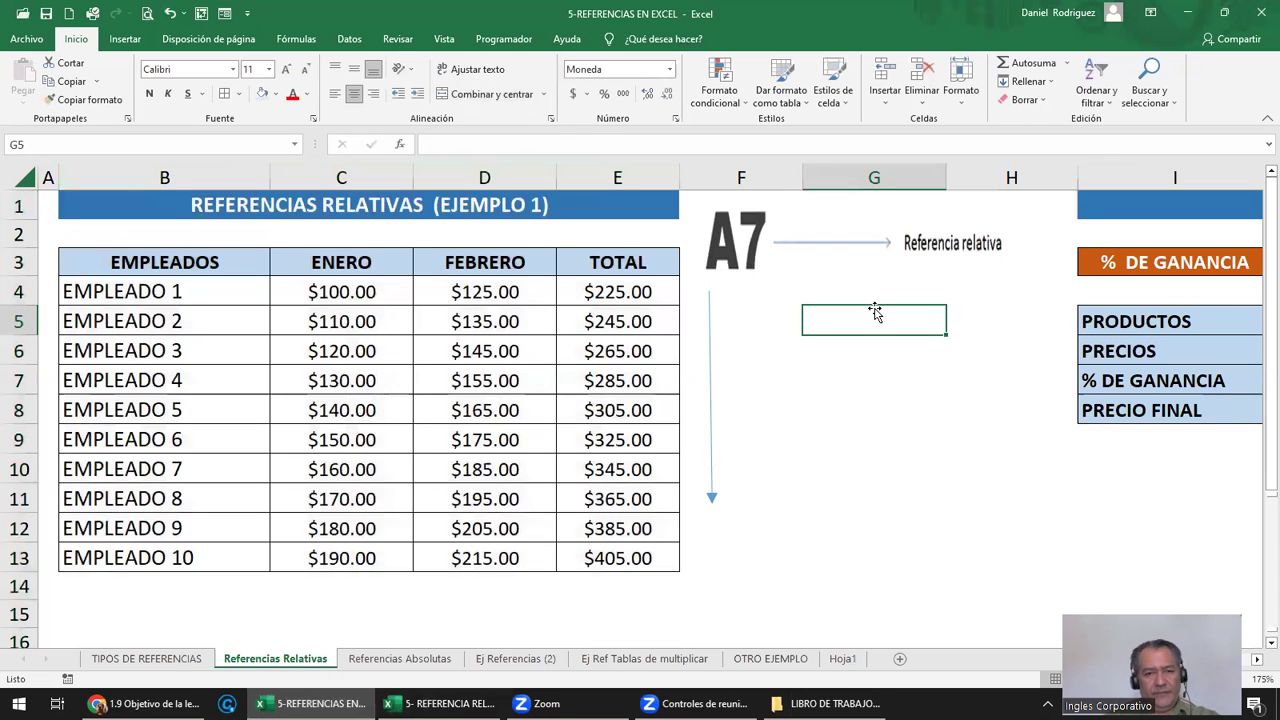
pyautogui.press('Right')
pyautogui.press('Right')
pyautogui.press('Right')
pyautogui.press('Right')
pyautogui.press('Right')
pyautogui.press('Right')
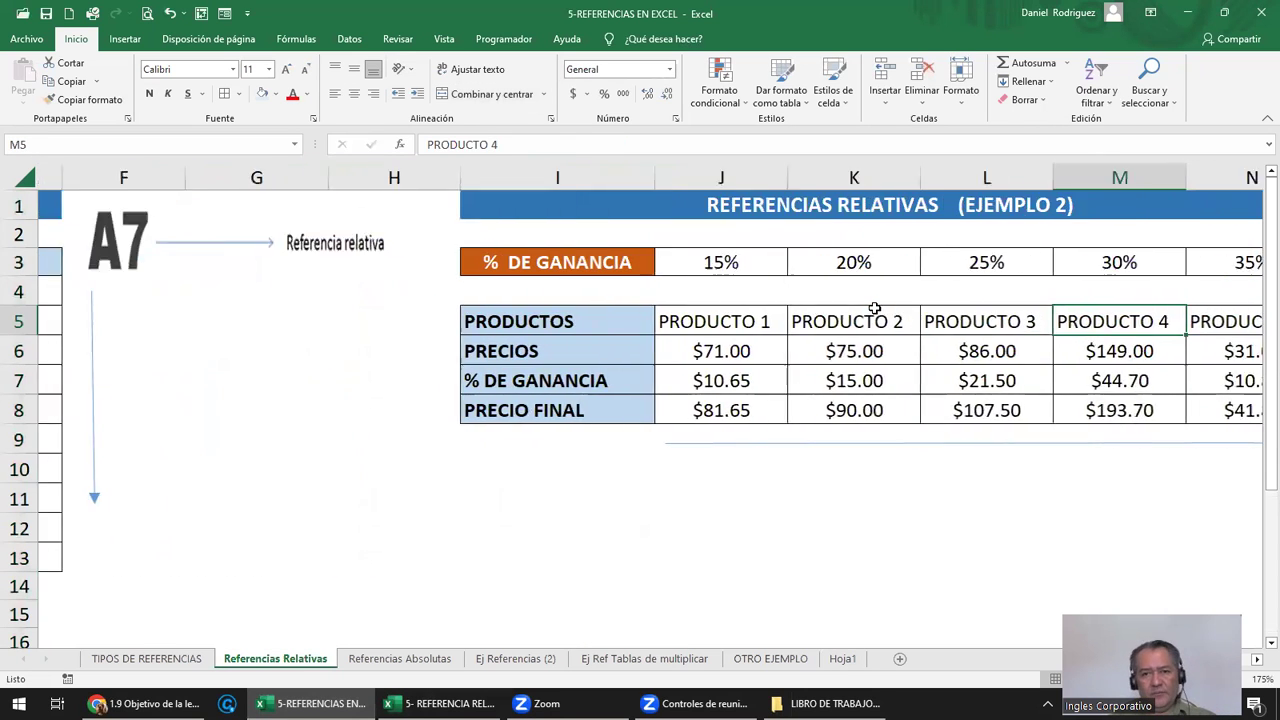
pyautogui.press('Right')
pyautogui.press('Right')
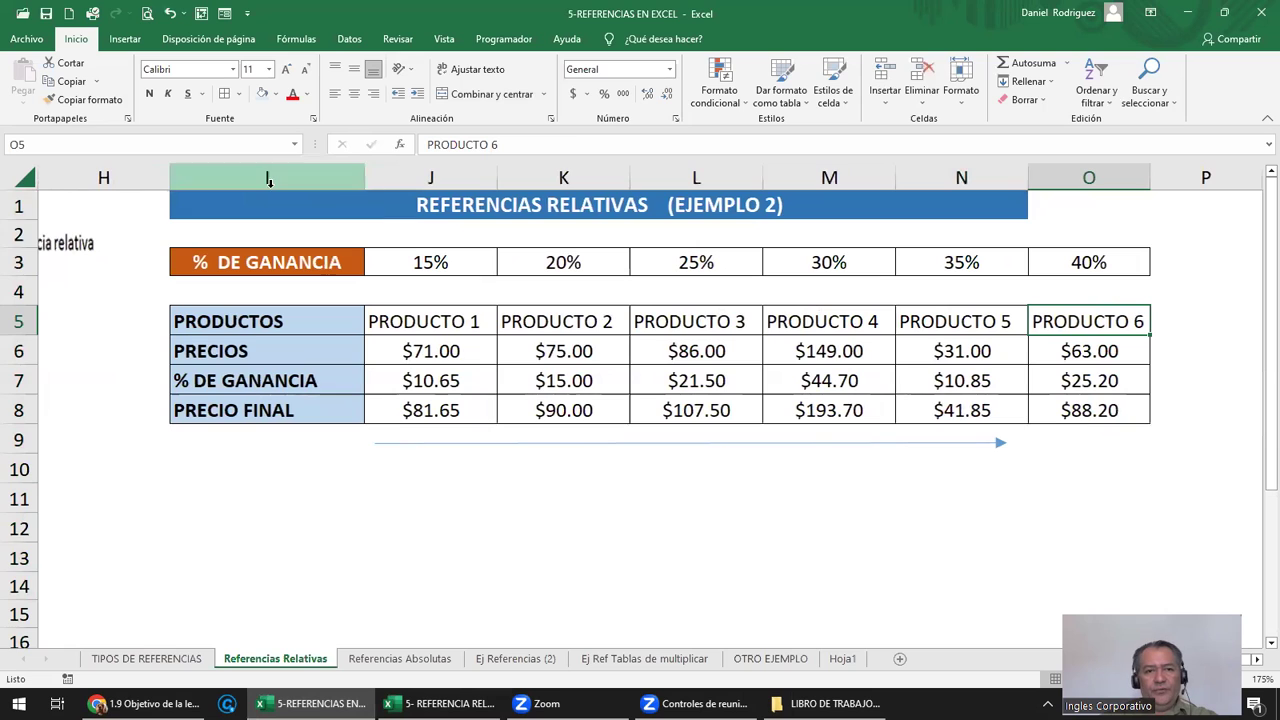
# Point out the product table's row labels, product headers and data block J5:O8
pyautogui.moveTo(295, 320); pyautogui.dragTo(300, 402)
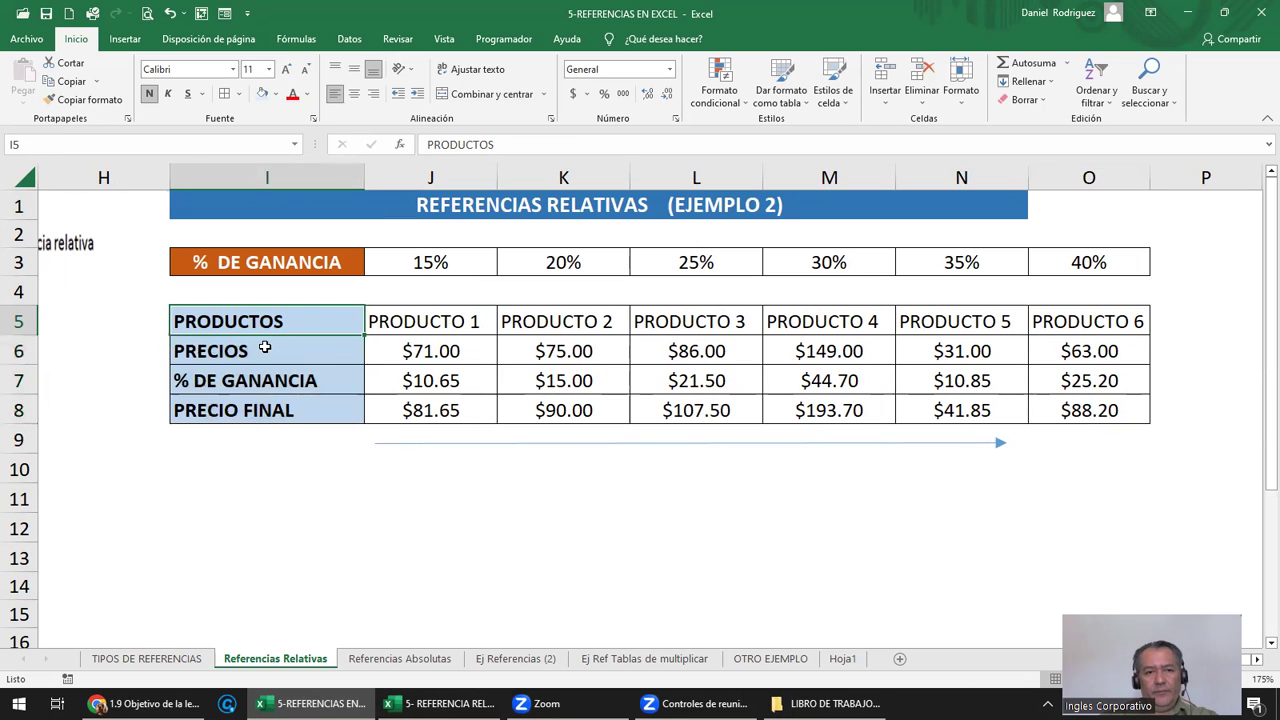
pyautogui.click(265, 347)
pyautogui.click(268, 376)
pyautogui.click(424, 316)
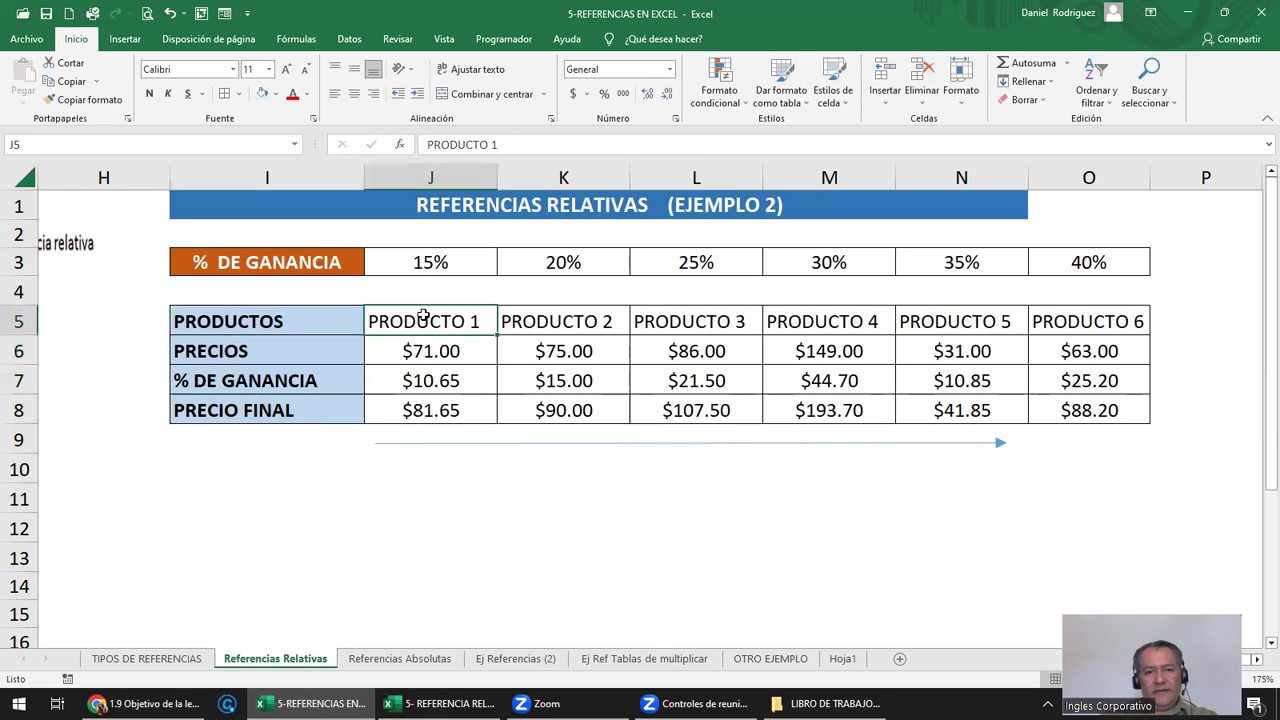
pyautogui.click(653, 315)
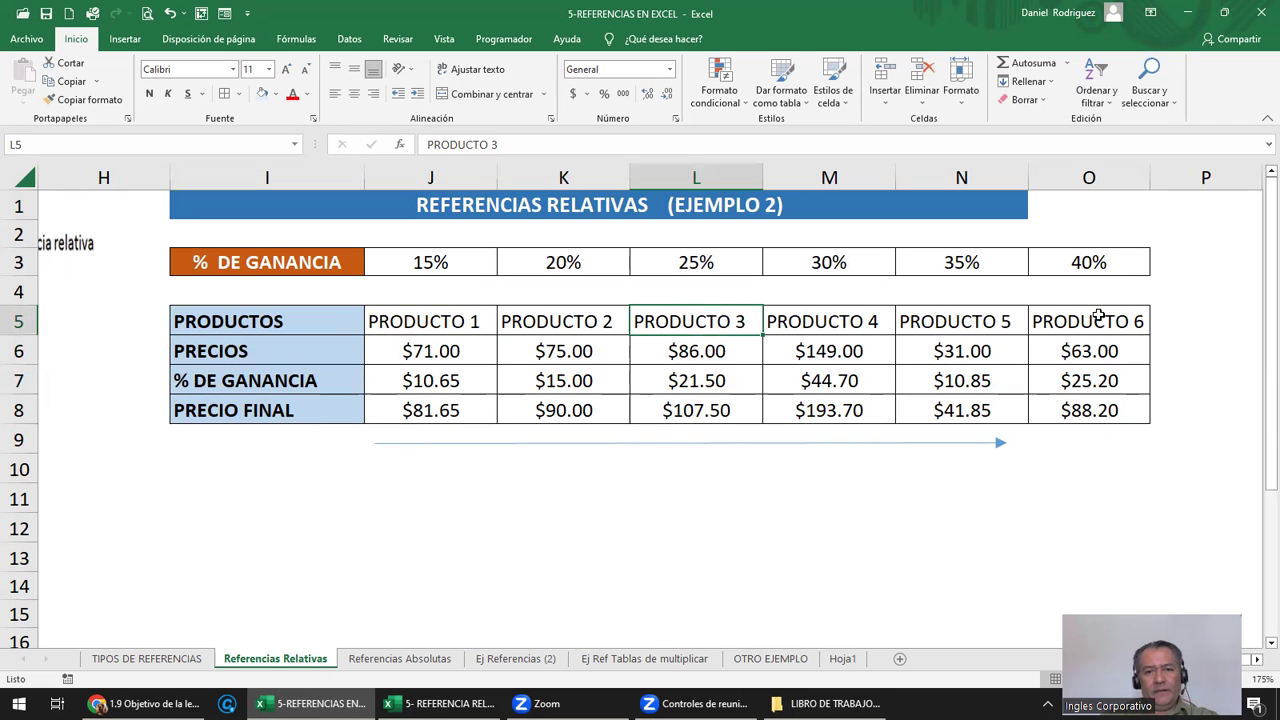
pyautogui.moveTo(479, 323); pyautogui.dragTo(1062, 400)
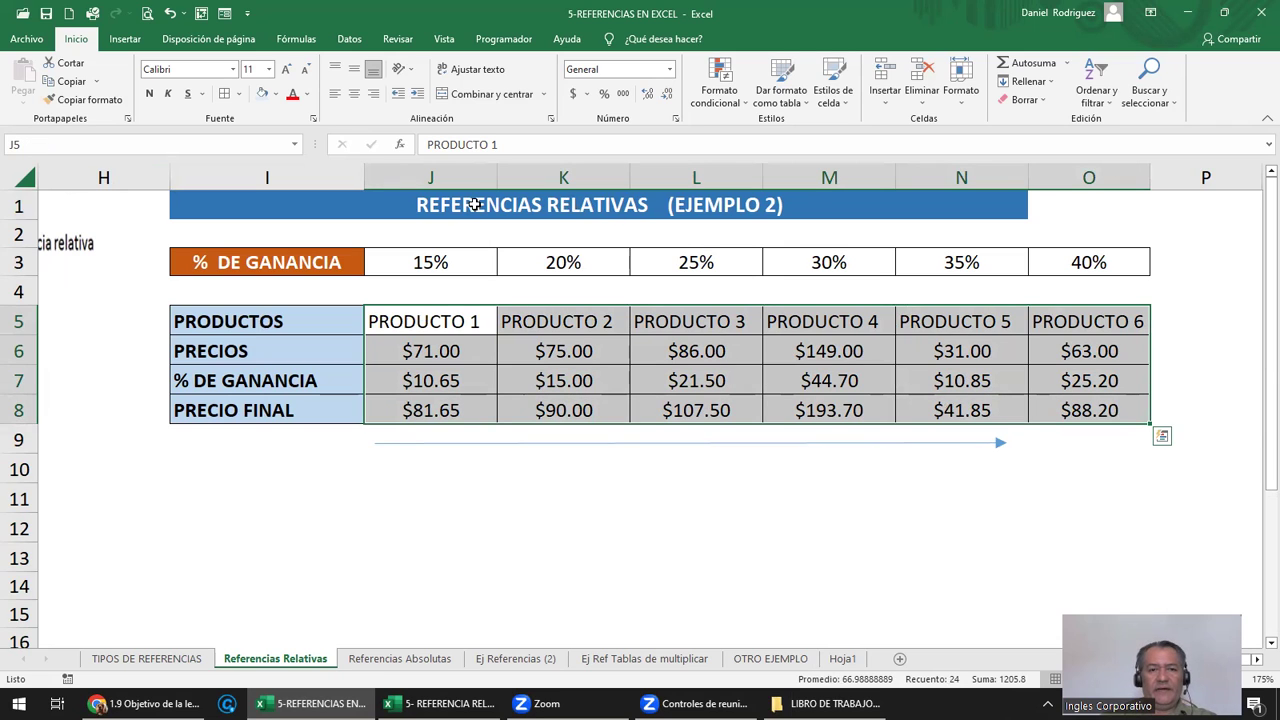
pyautogui.click(456, 322)
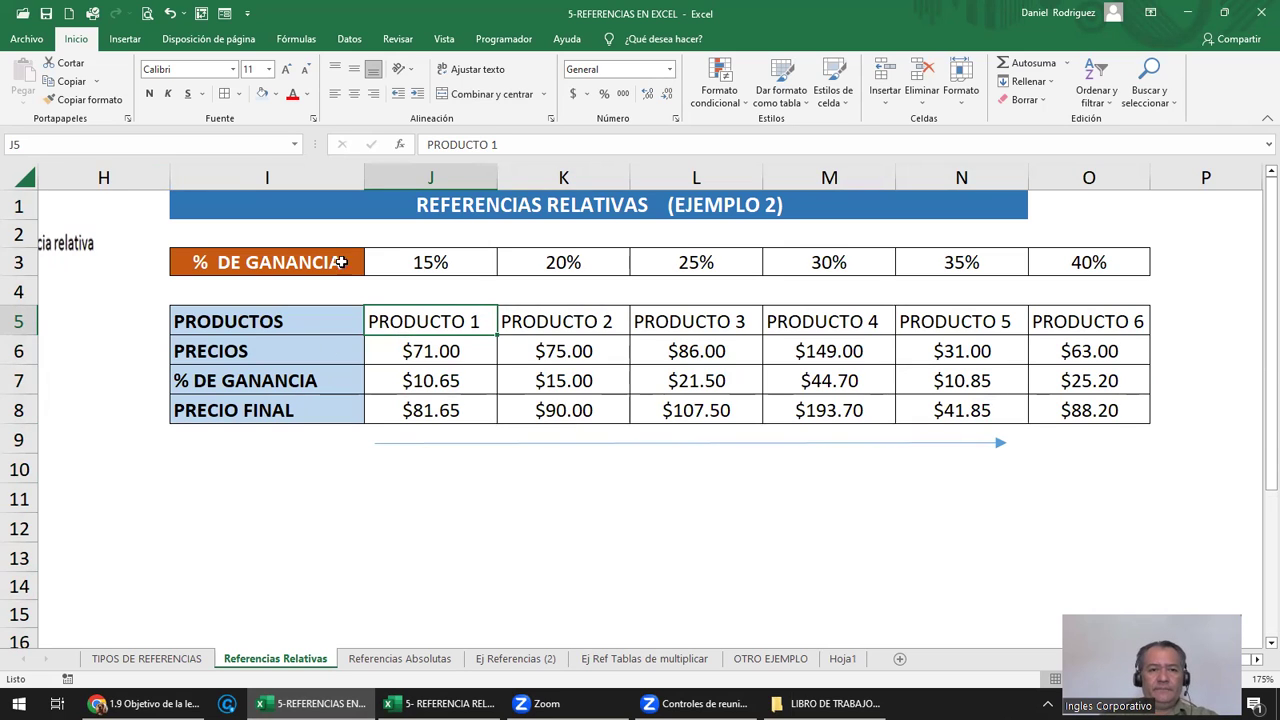
# Inspect the J7 profit formula and the 15% profit rate in J3
pyautogui.click(292, 320)
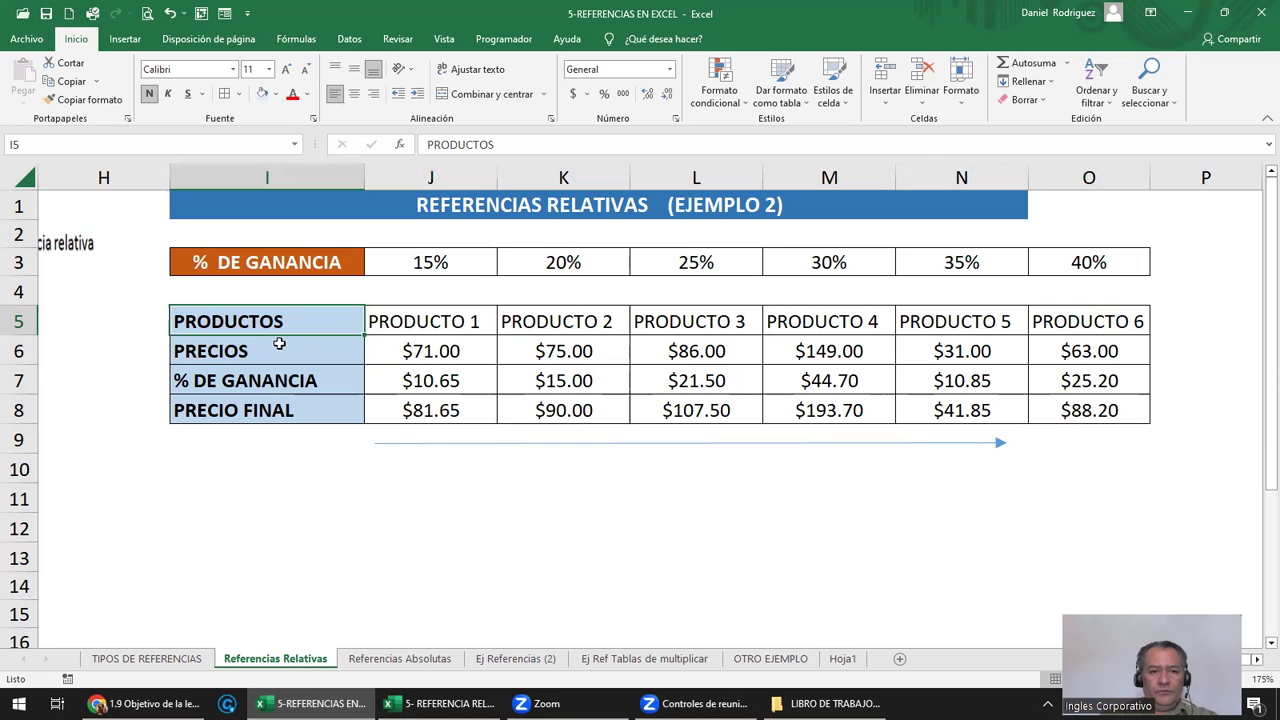
pyautogui.click(279, 343)
pyautogui.click(417, 371)
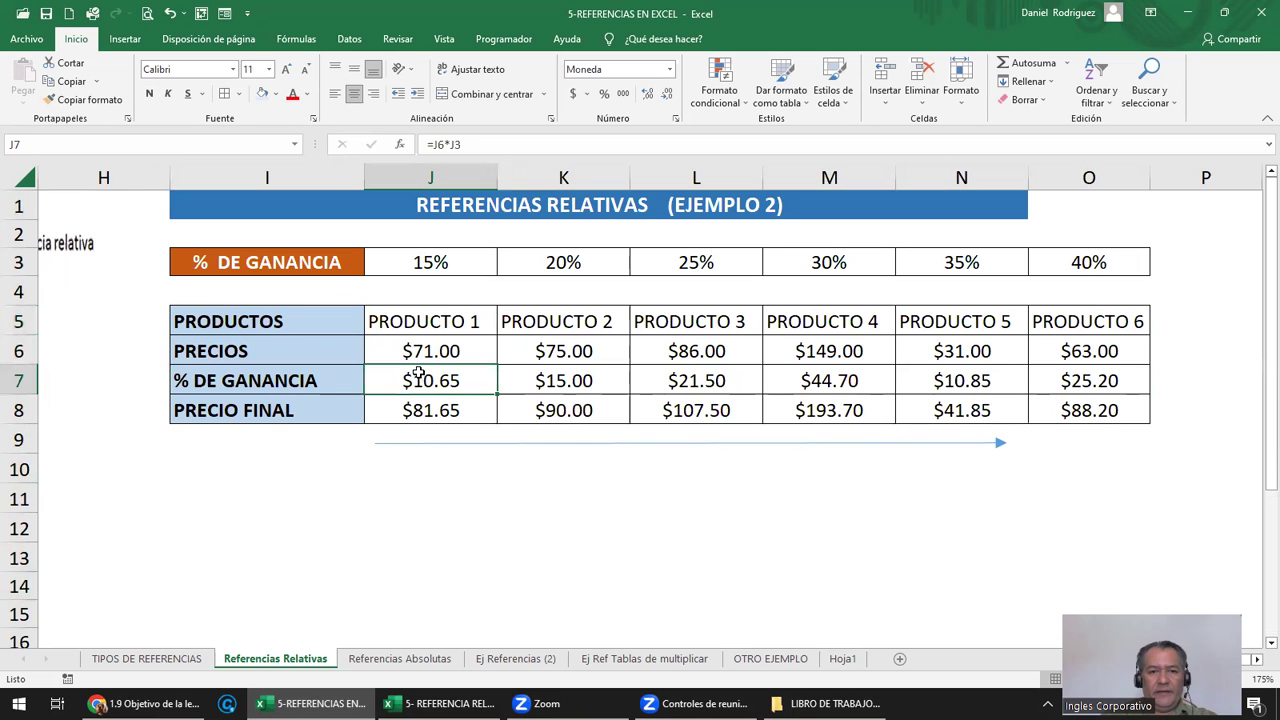
pyautogui.click(287, 409)
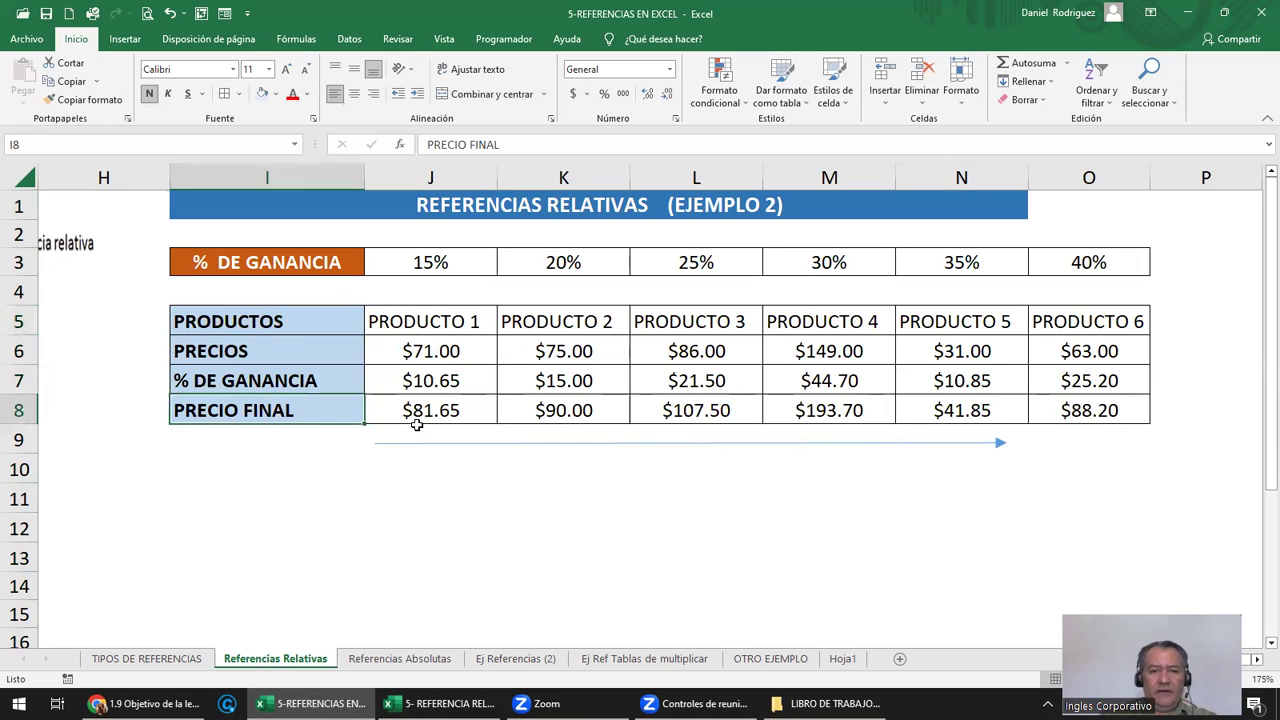
pyautogui.click(446, 266)
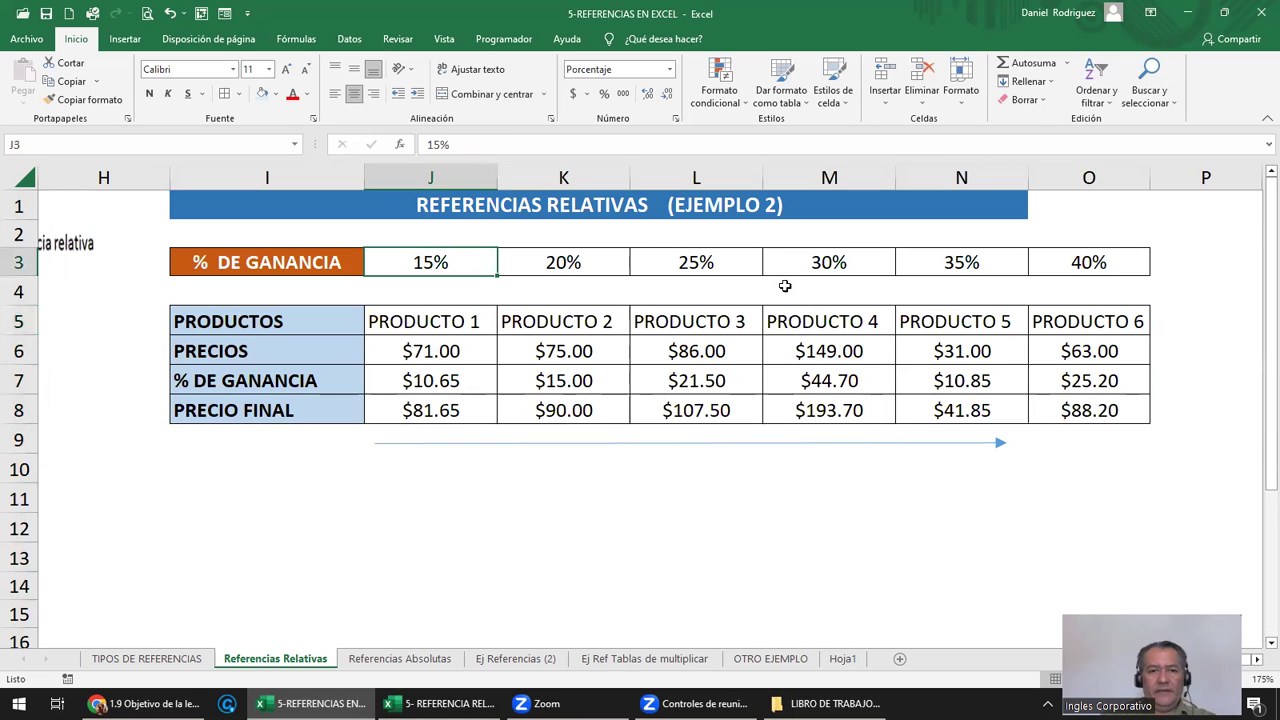
pyautogui.press('F2')
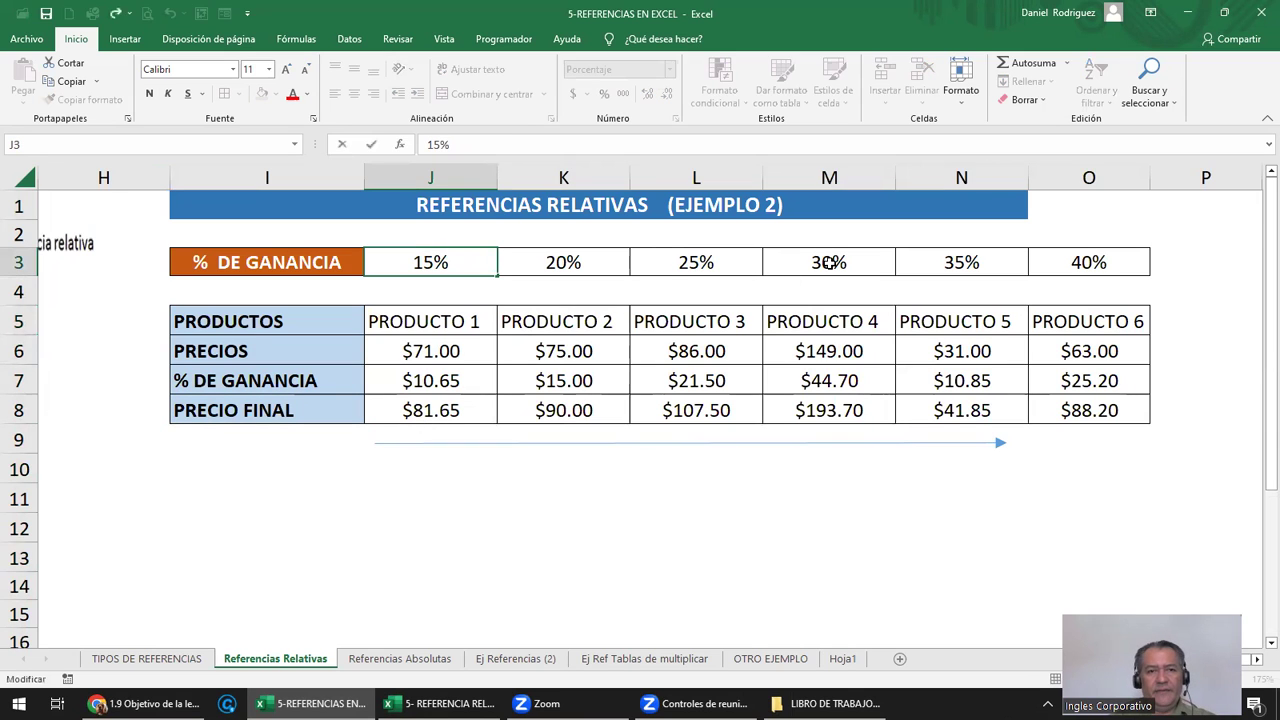
pyautogui.press('Escape')
# Step across the rates back to 15% and select the profit row J7:O7
pyautogui.press('Left')
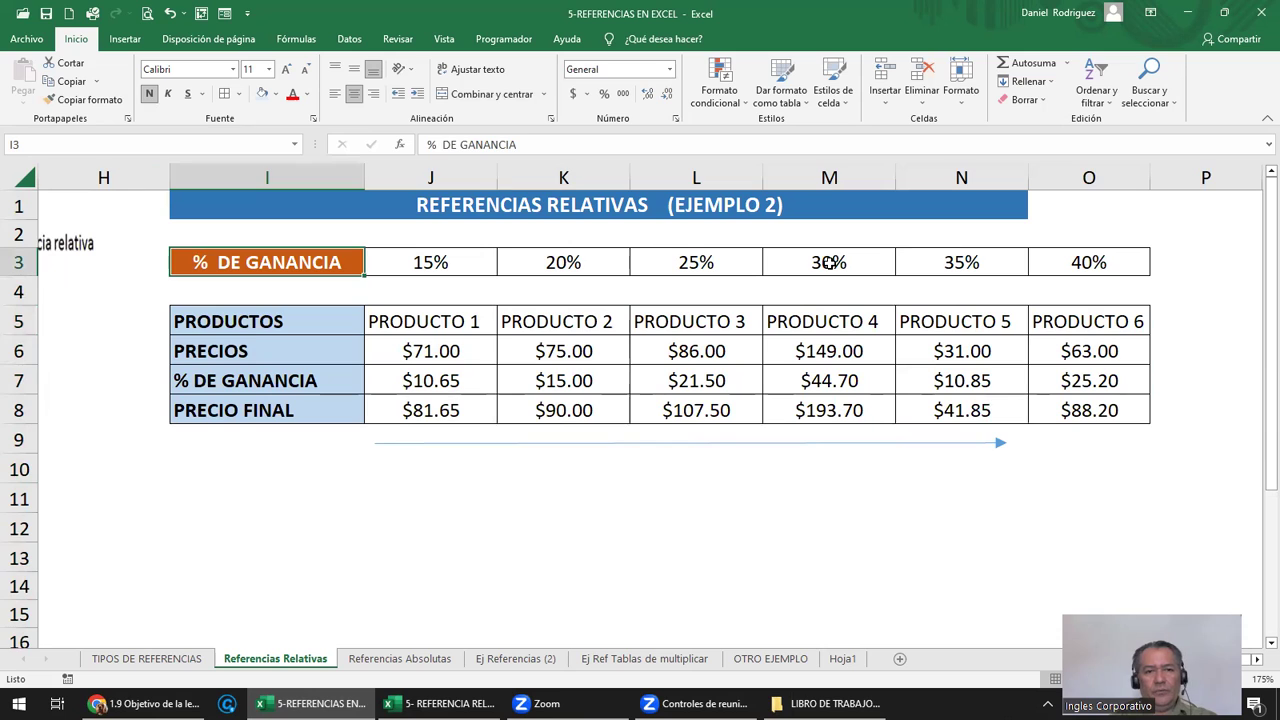
pyautogui.press('Right')
pyautogui.press('Right')
pyautogui.press('Right')
pyautogui.press('Right')
pyautogui.press('Right')
pyautogui.press('Right')
pyautogui.press('Left')
pyautogui.press('Left')
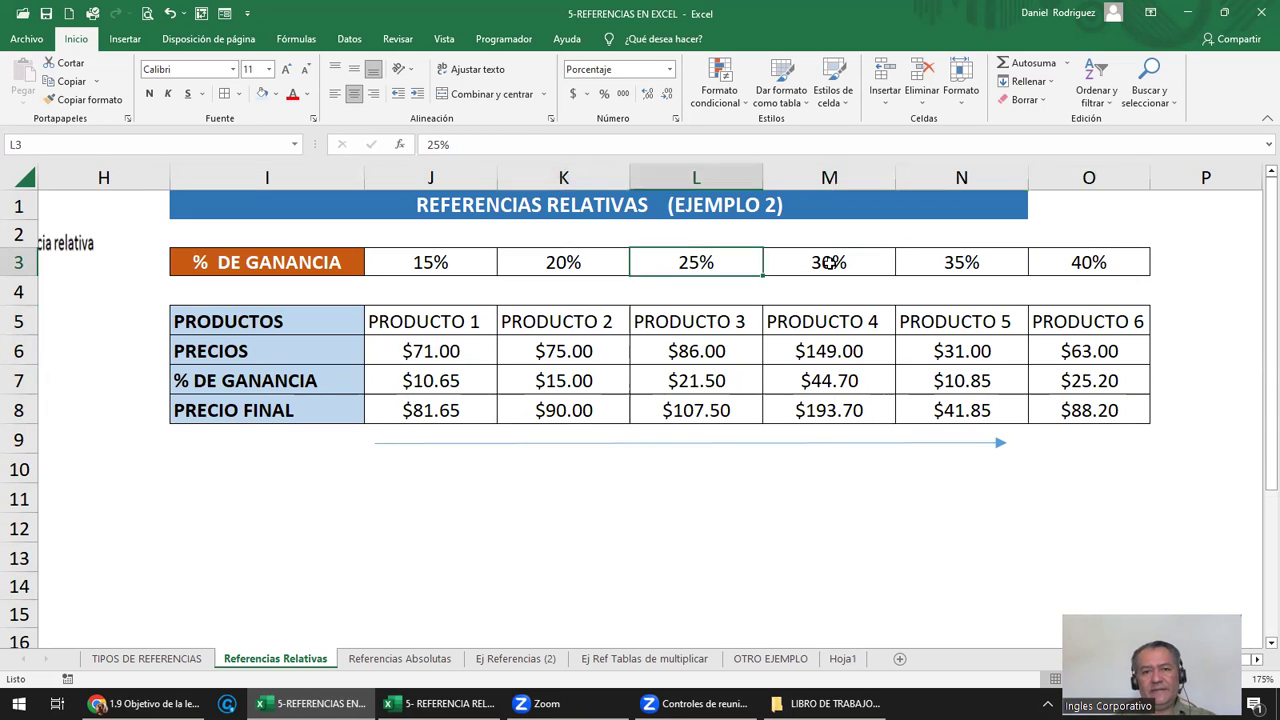
pyautogui.press('Left')
pyautogui.press('Left')
pyautogui.press('Left')
pyautogui.moveTo(433, 378); pyautogui.dragTo(1108, 372)
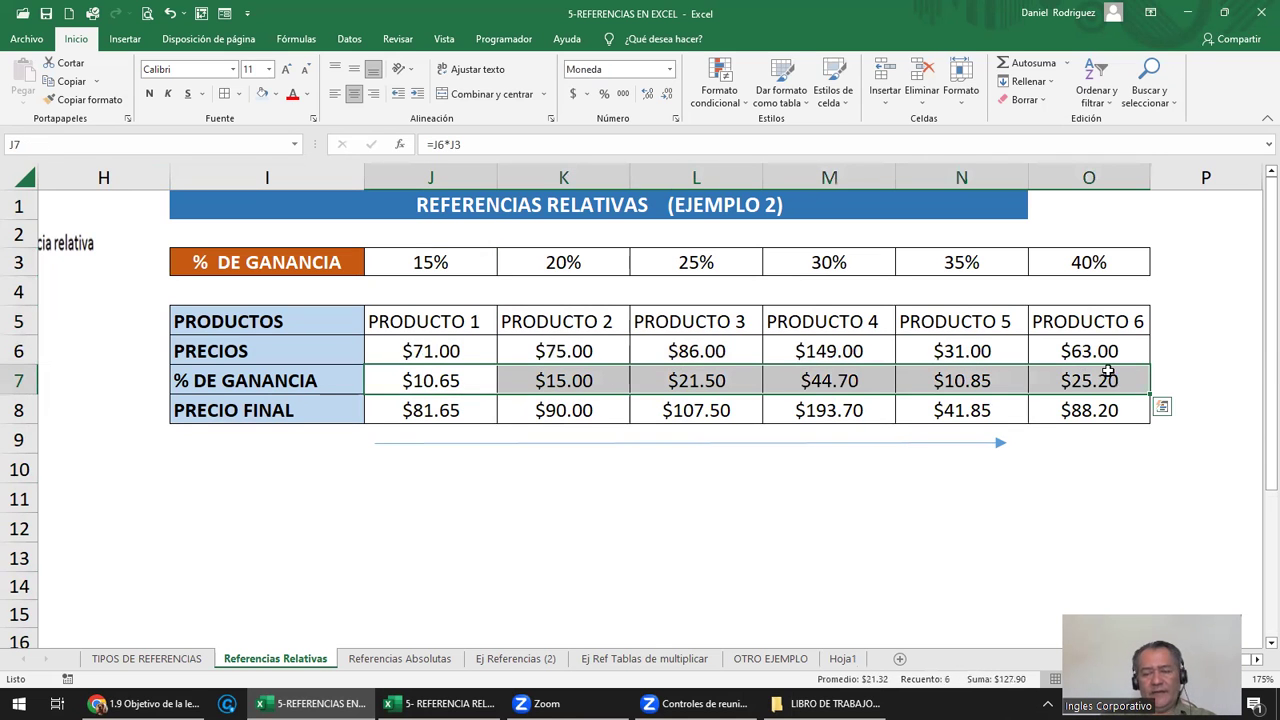
# Clear the existing profit amounts from J7:O7
pyautogui.press('Delete')
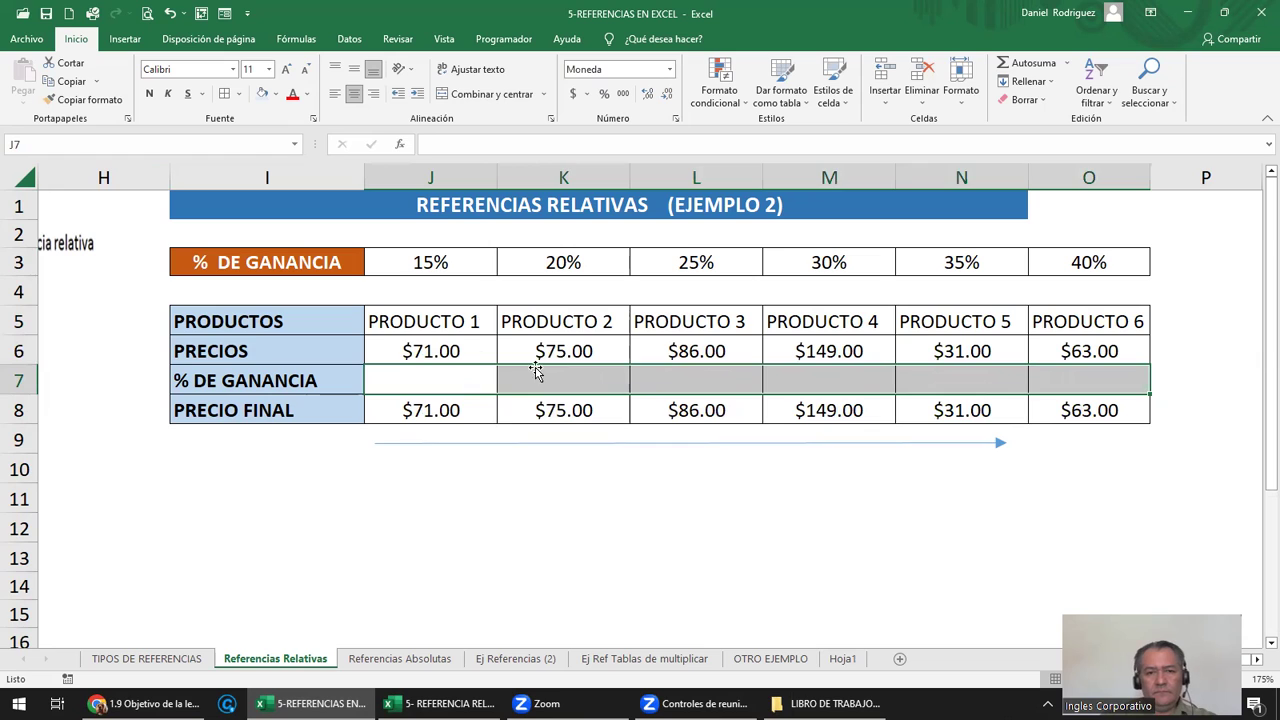
pyautogui.click(450, 351)
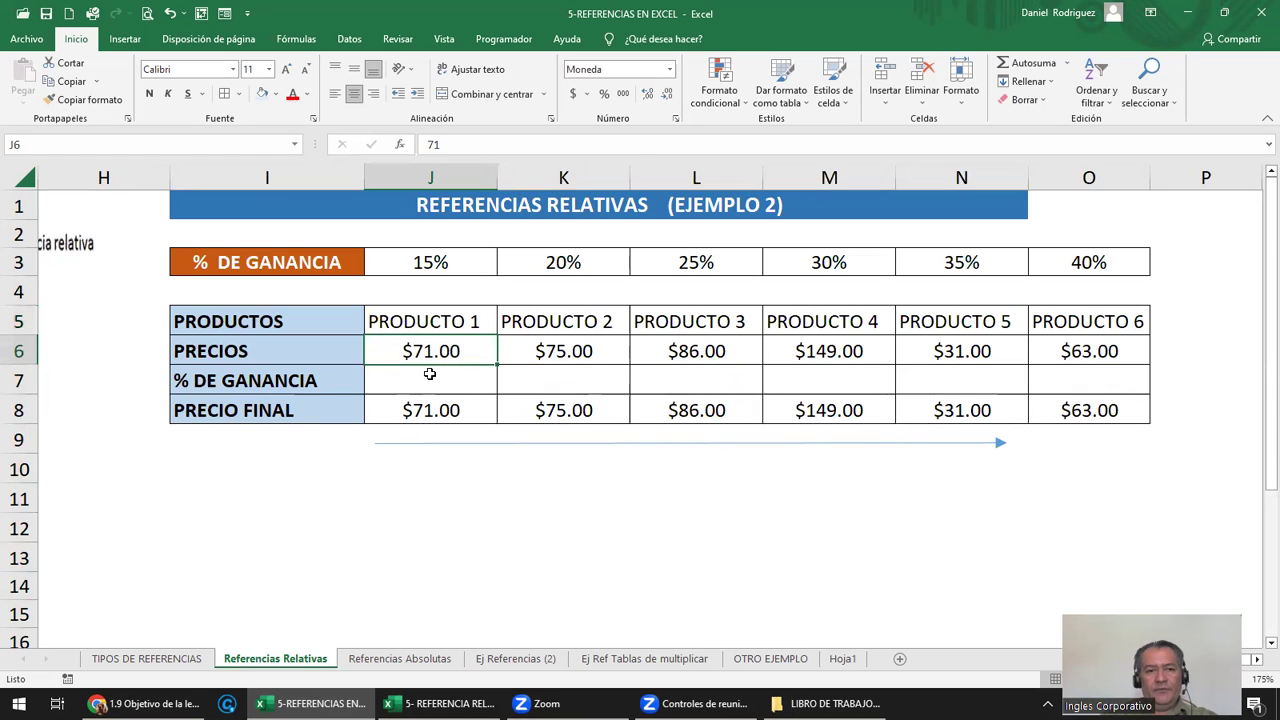
pyautogui.moveTo(418, 389); pyautogui.dragTo(1104, 368)
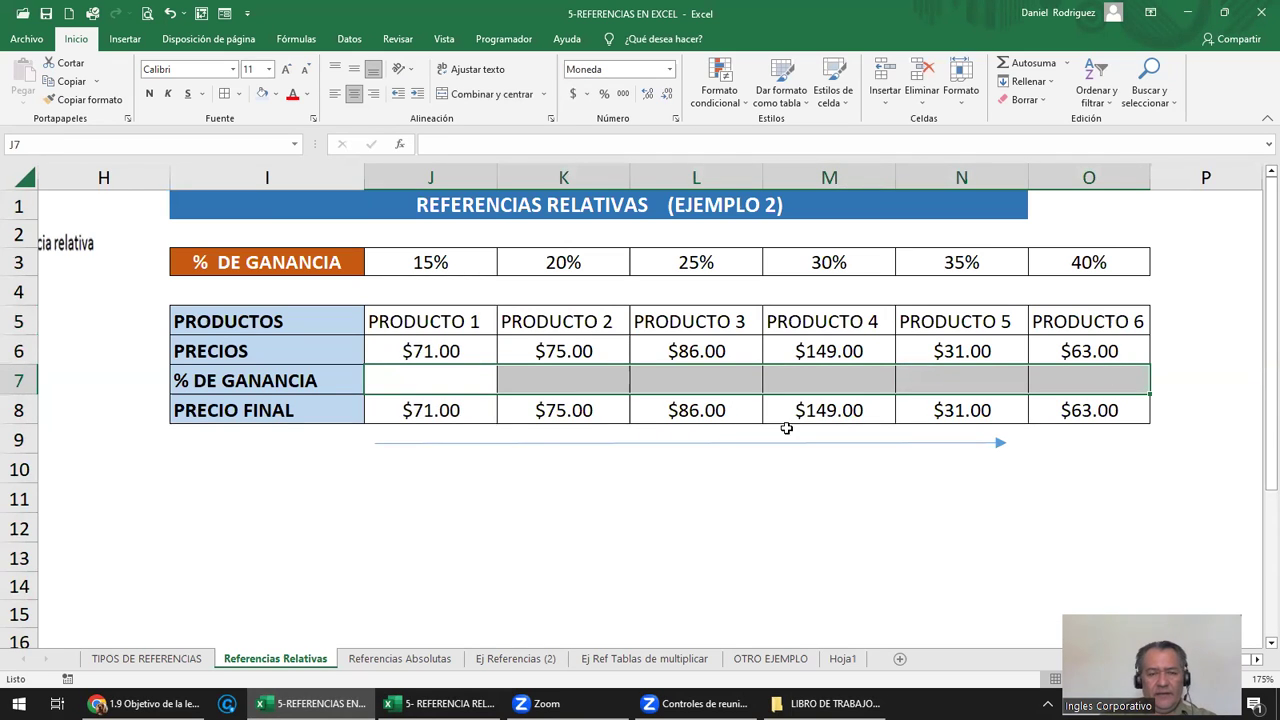
pyautogui.click(444, 348)
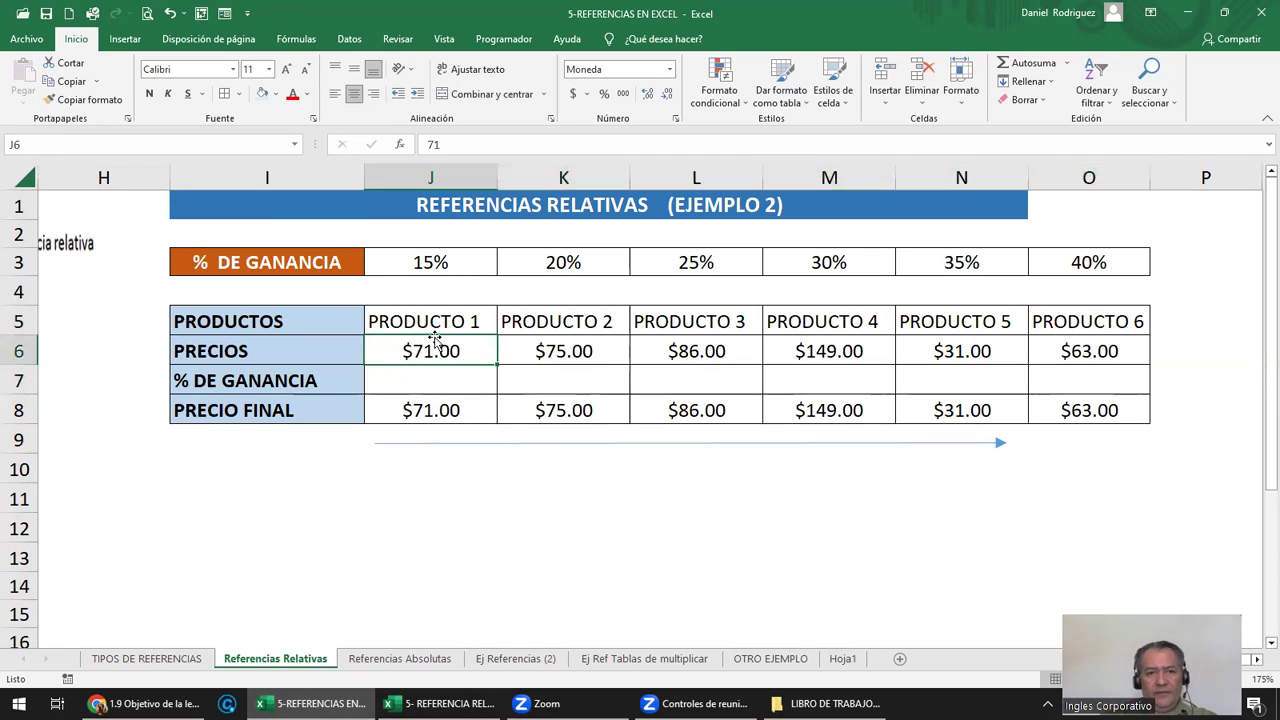
# Enter =J3*J6 in J7 for Product 1's profit
pyautogui.click(436, 386)
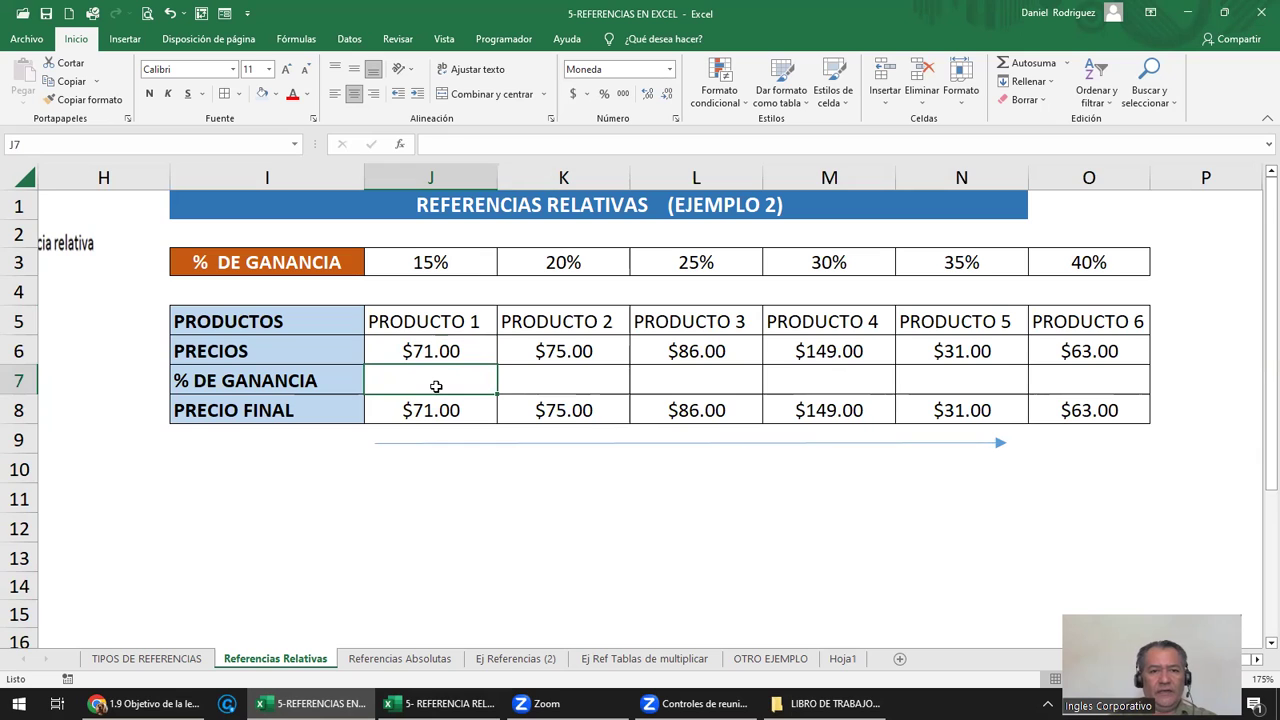
pyautogui.write('=')
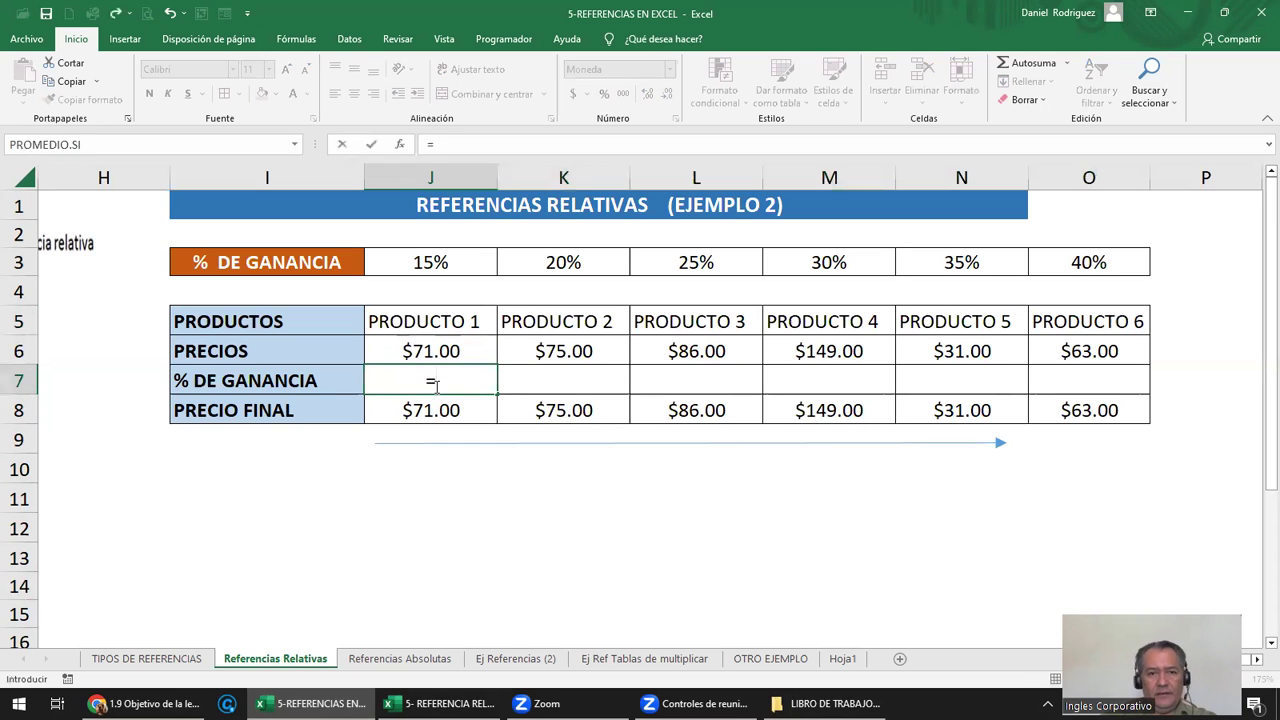
pyautogui.click(438, 263)
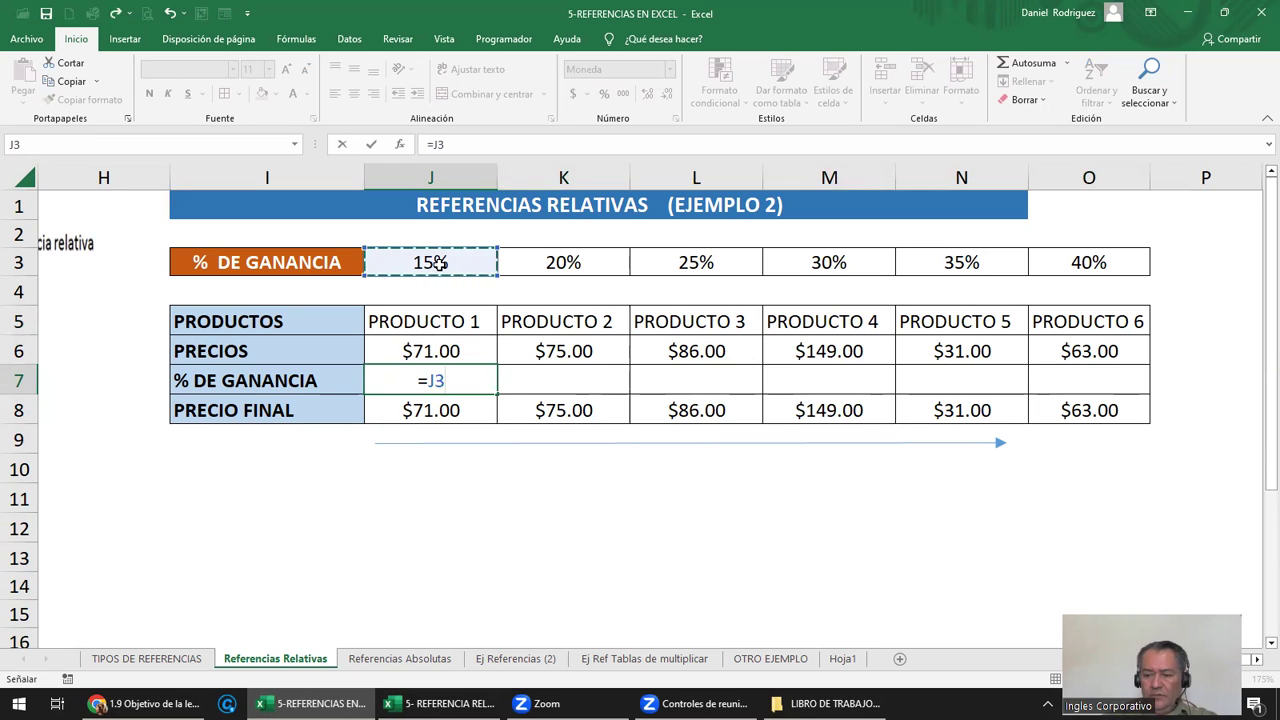
pyautogui.write('*')
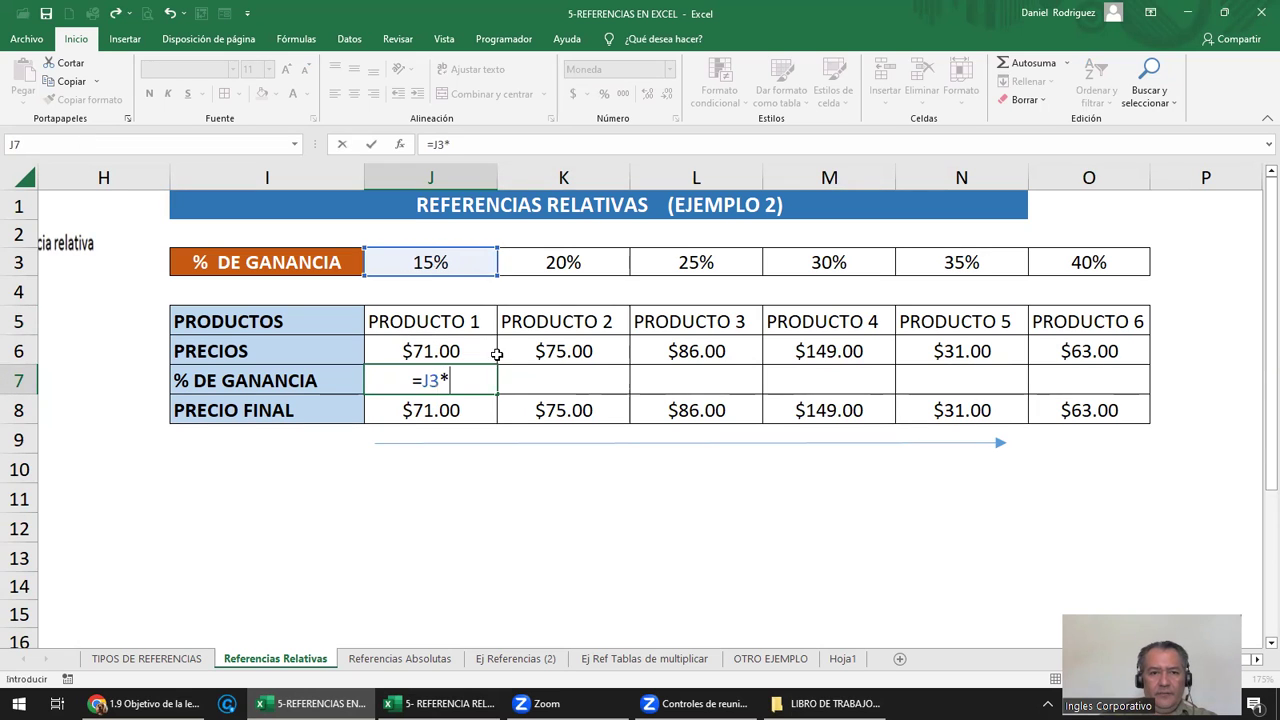
pyautogui.click(425, 350)
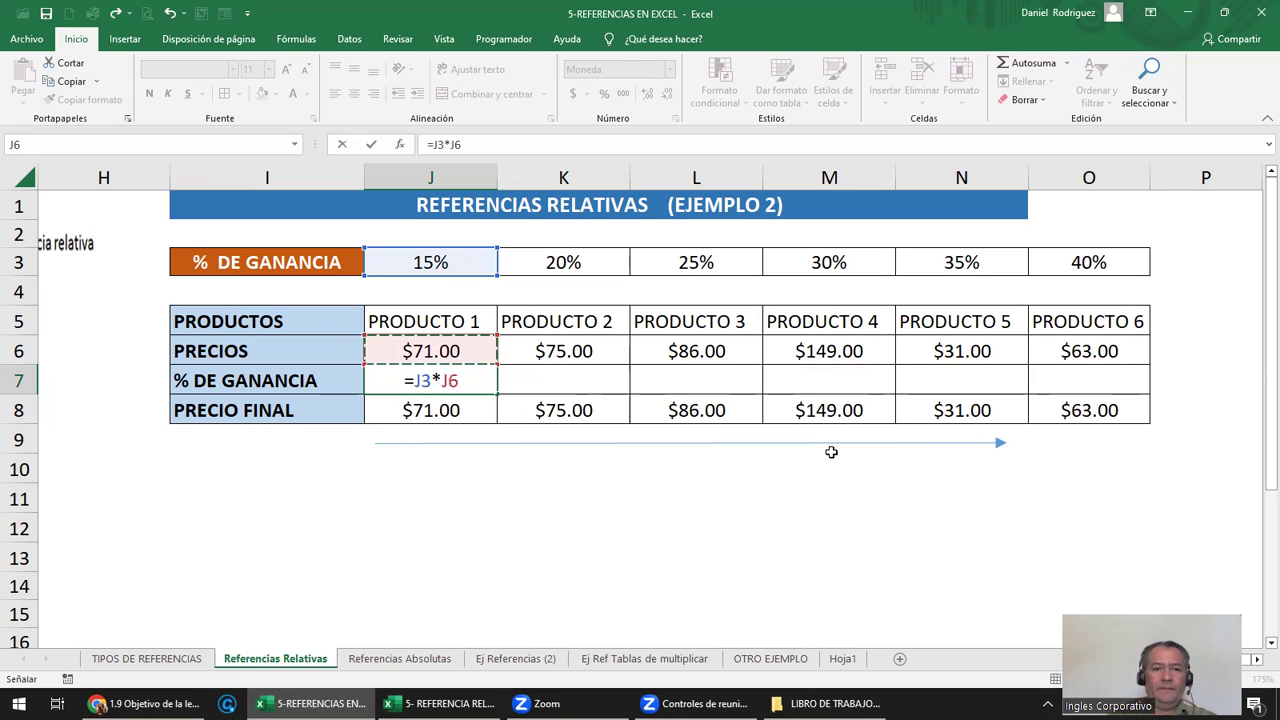
pyautogui.hotkey('ctrl', 'Return')
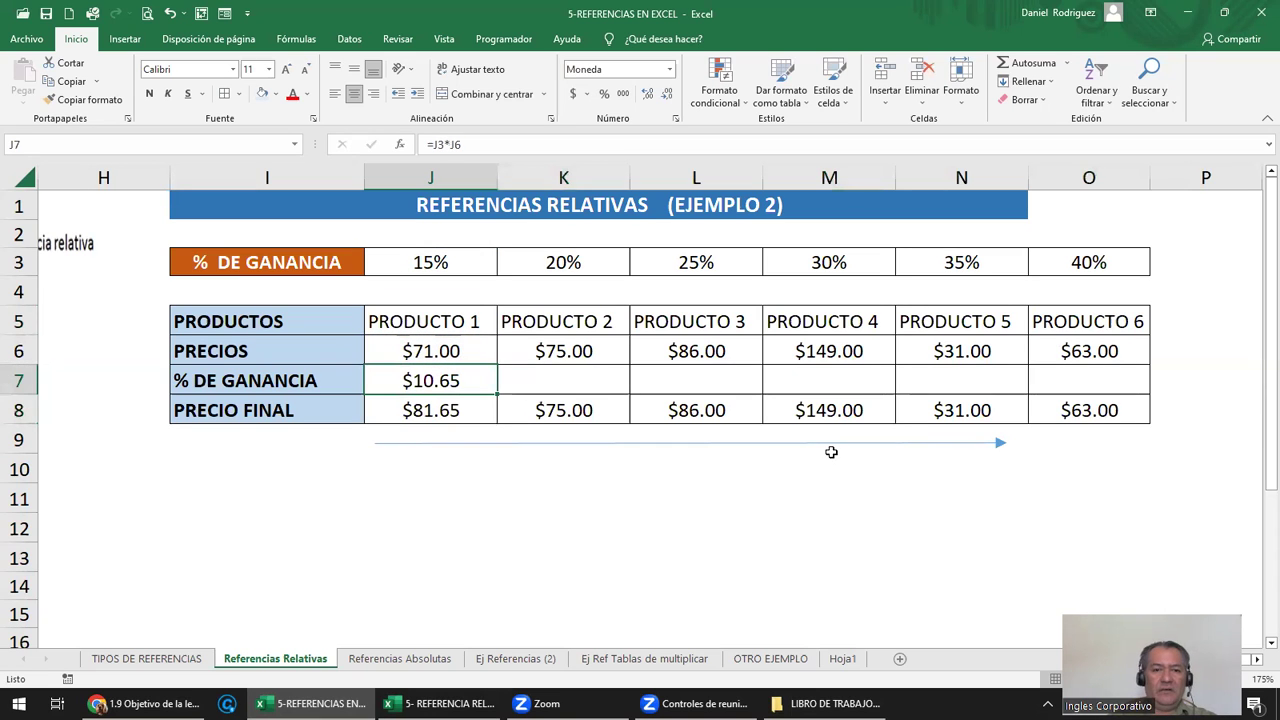
# Enter =K6*K3 in K7 for Product 2's $15.00 profit
pyautogui.press('Right')
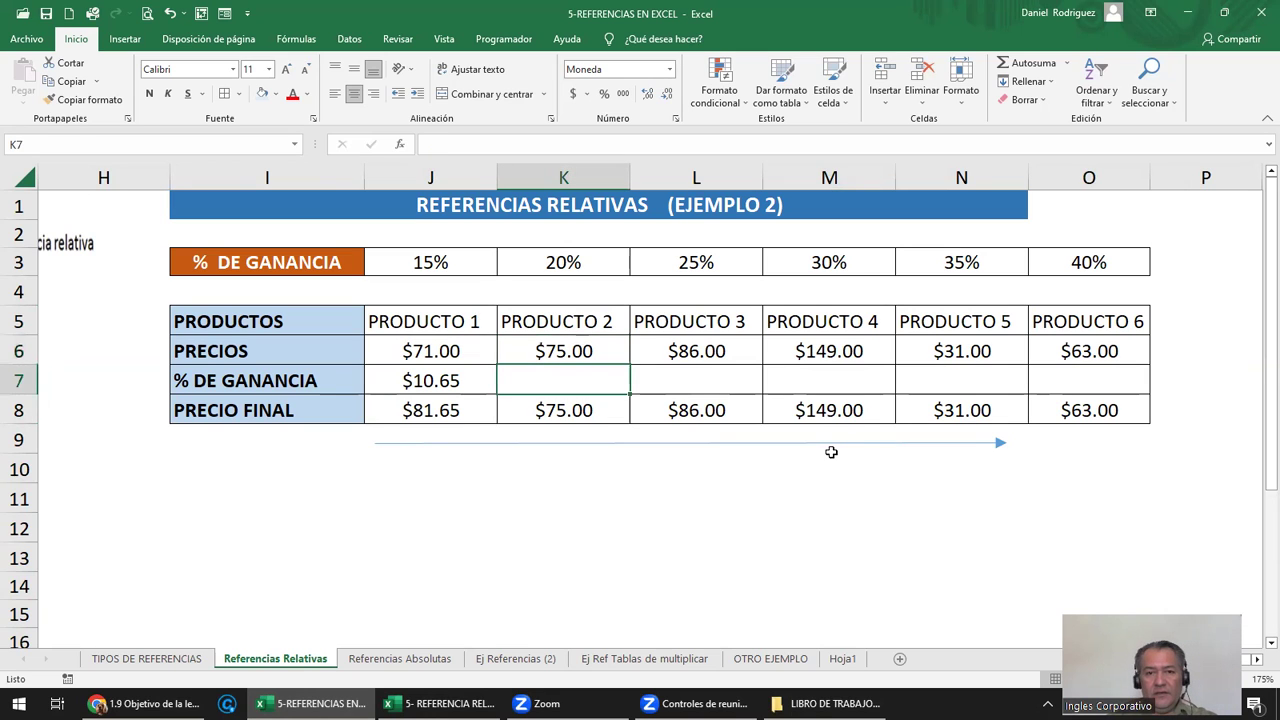
pyautogui.write('=')
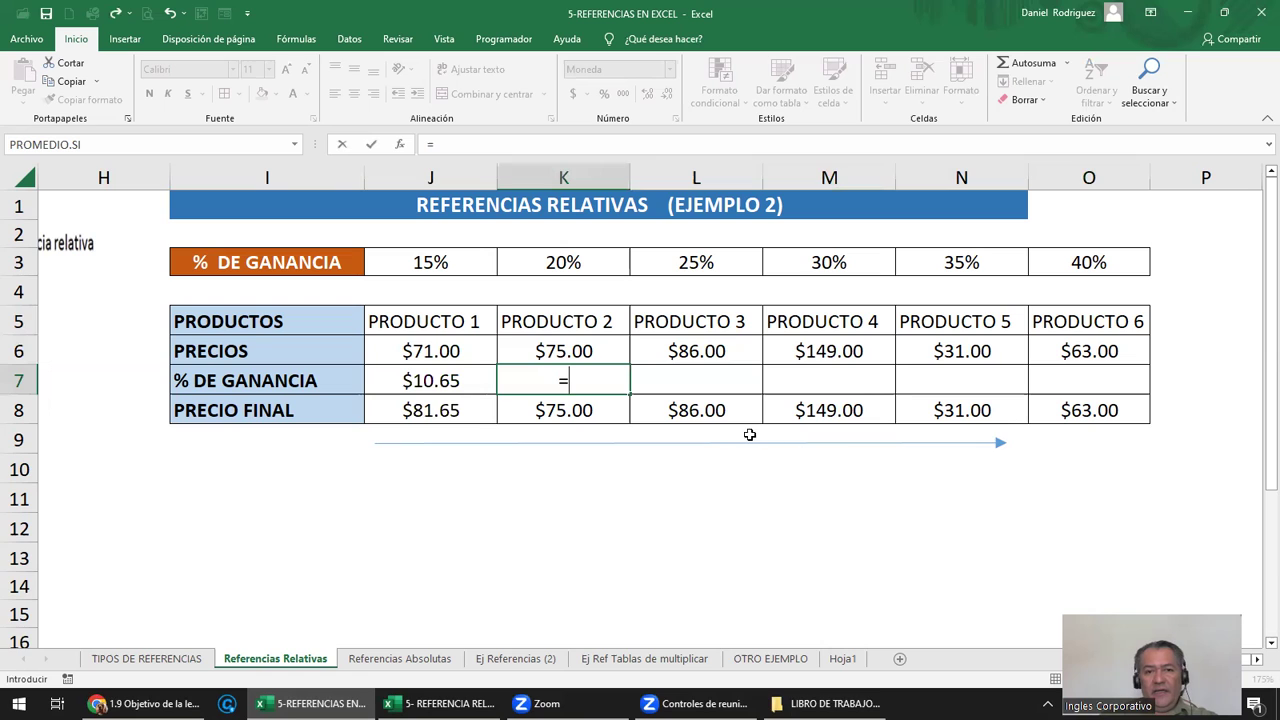
pyautogui.click(573, 351)
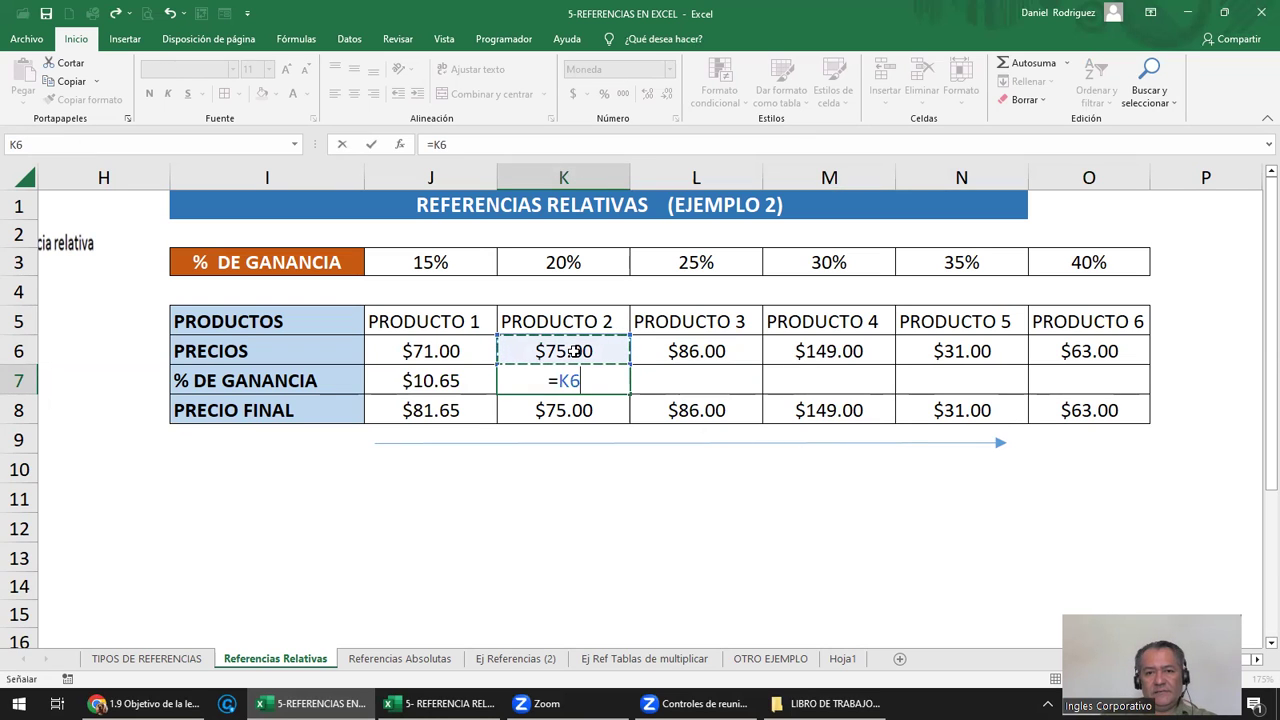
pyautogui.write('*')
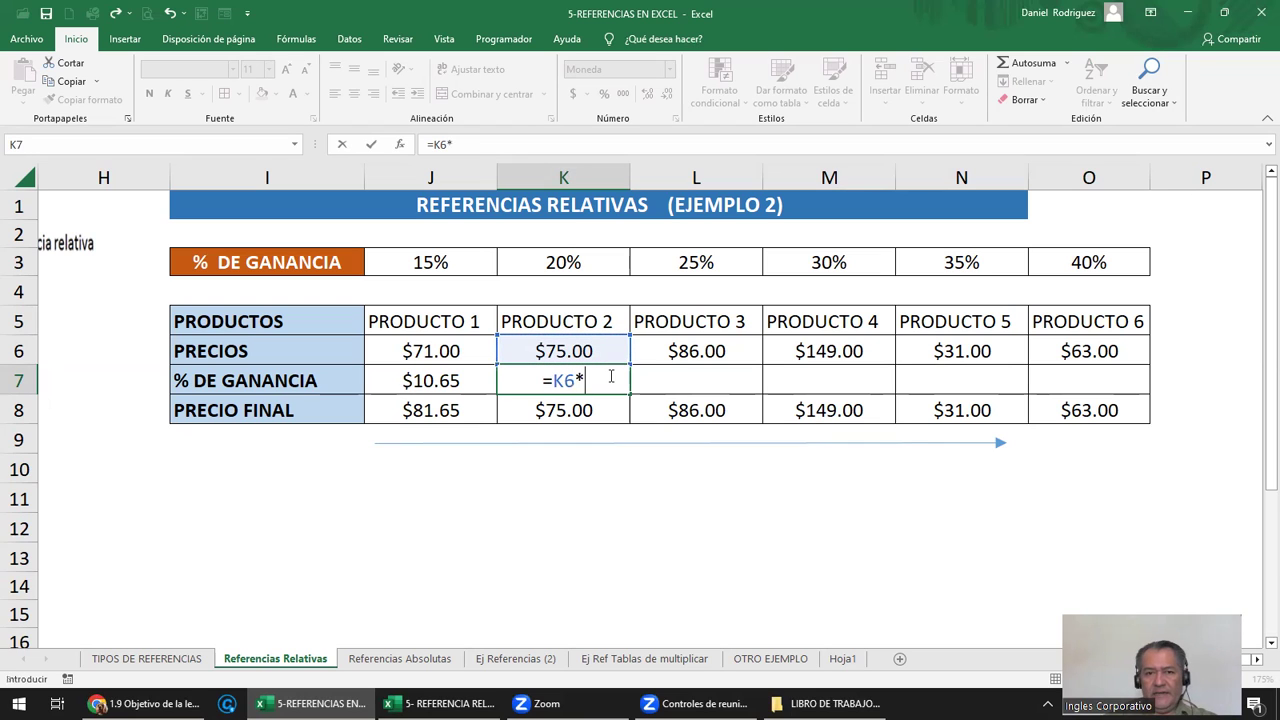
pyautogui.click(570, 262)
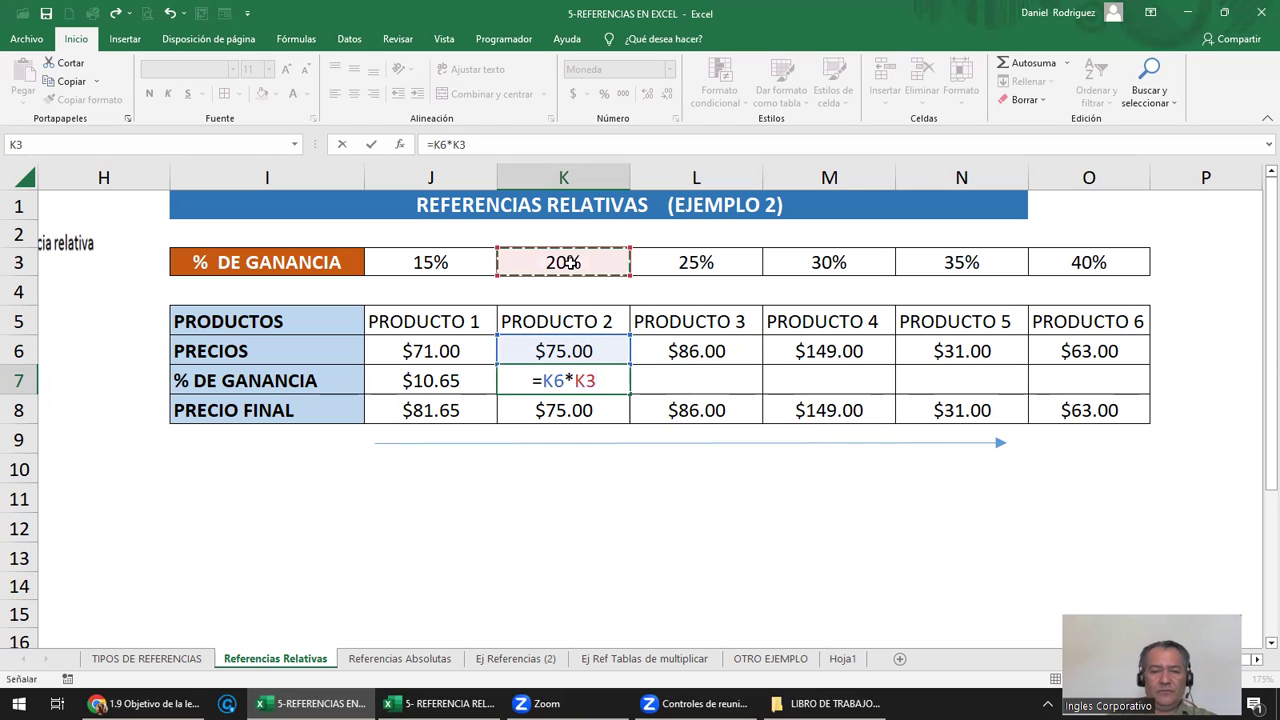
pyautogui.hotkey('ctrl', 'Return')
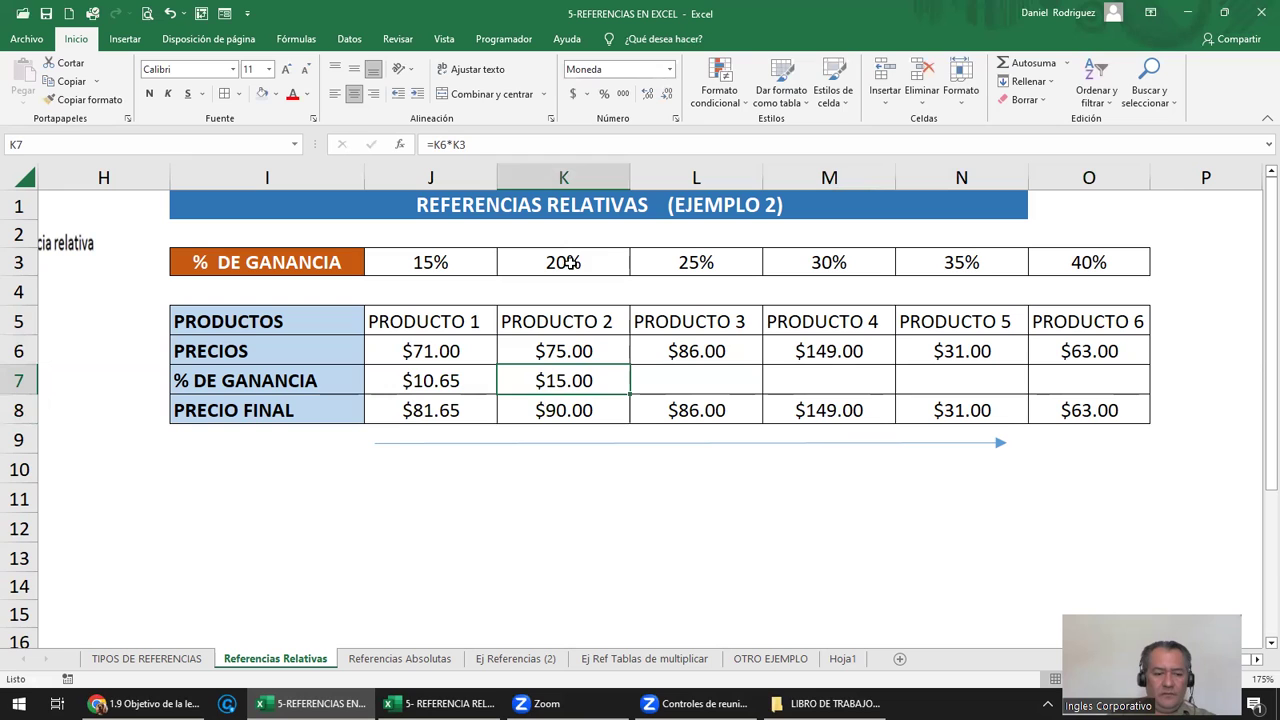
pyautogui.press('F2')
pyautogui.press('Escape')
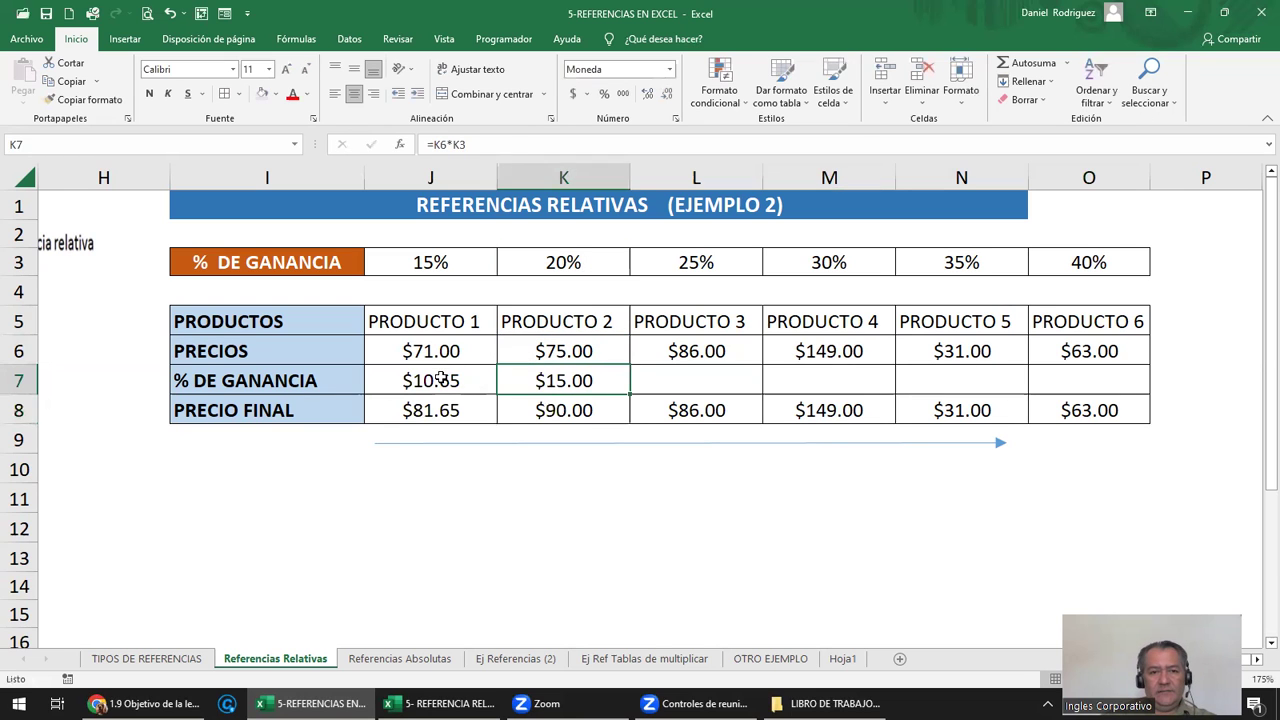
pyautogui.click(441, 377)
pyautogui.press('F2')
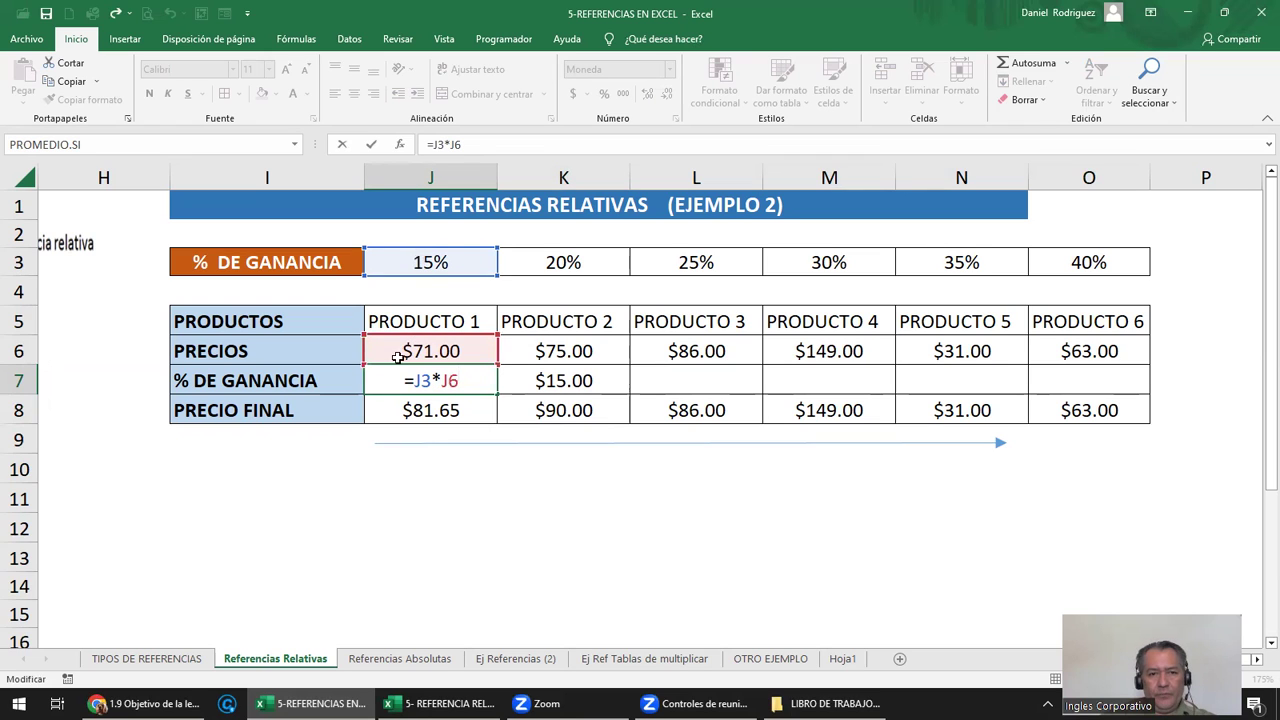
pyautogui.click(549, 381)
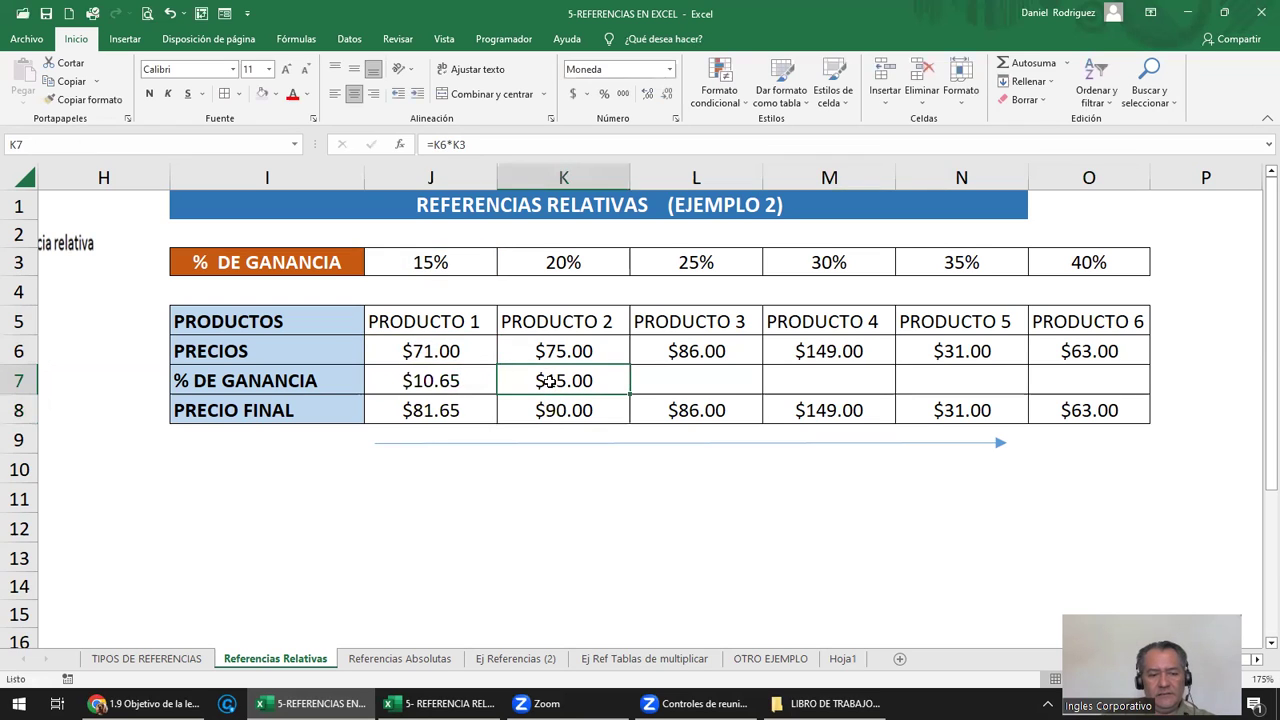
pyautogui.press('F2')
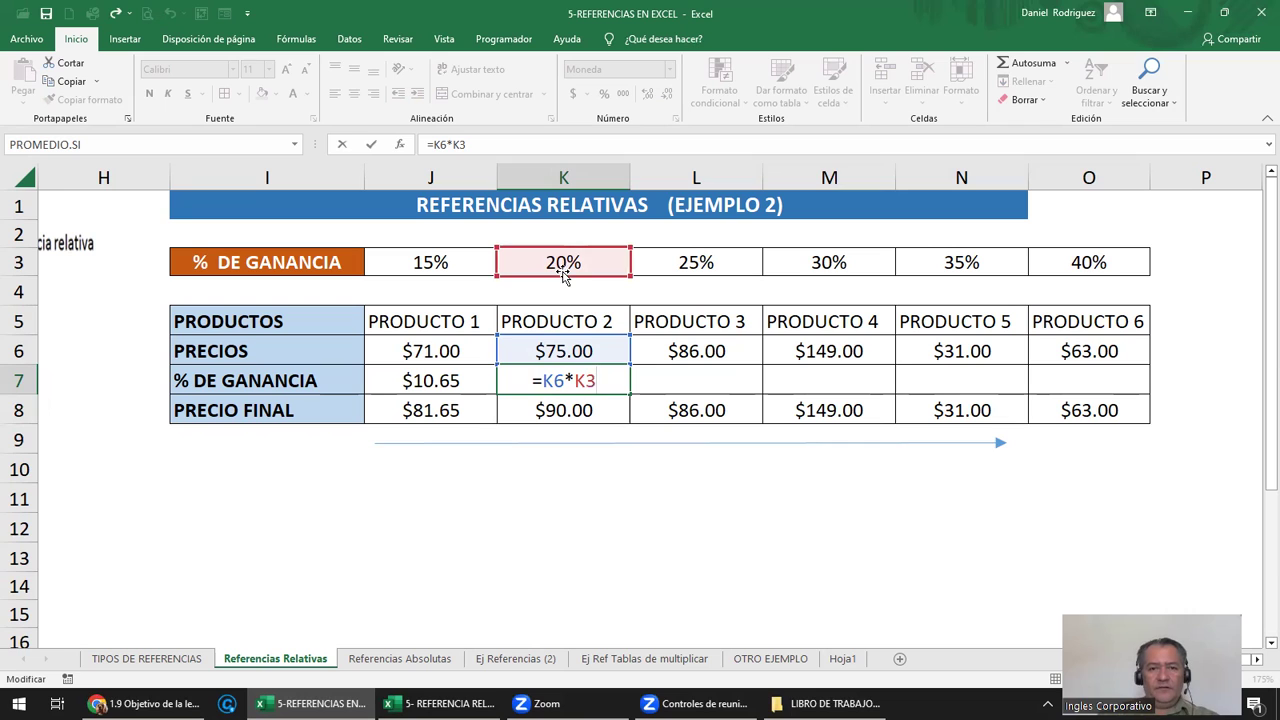
pyautogui.click(655, 446)
pyautogui.click(643, 446)
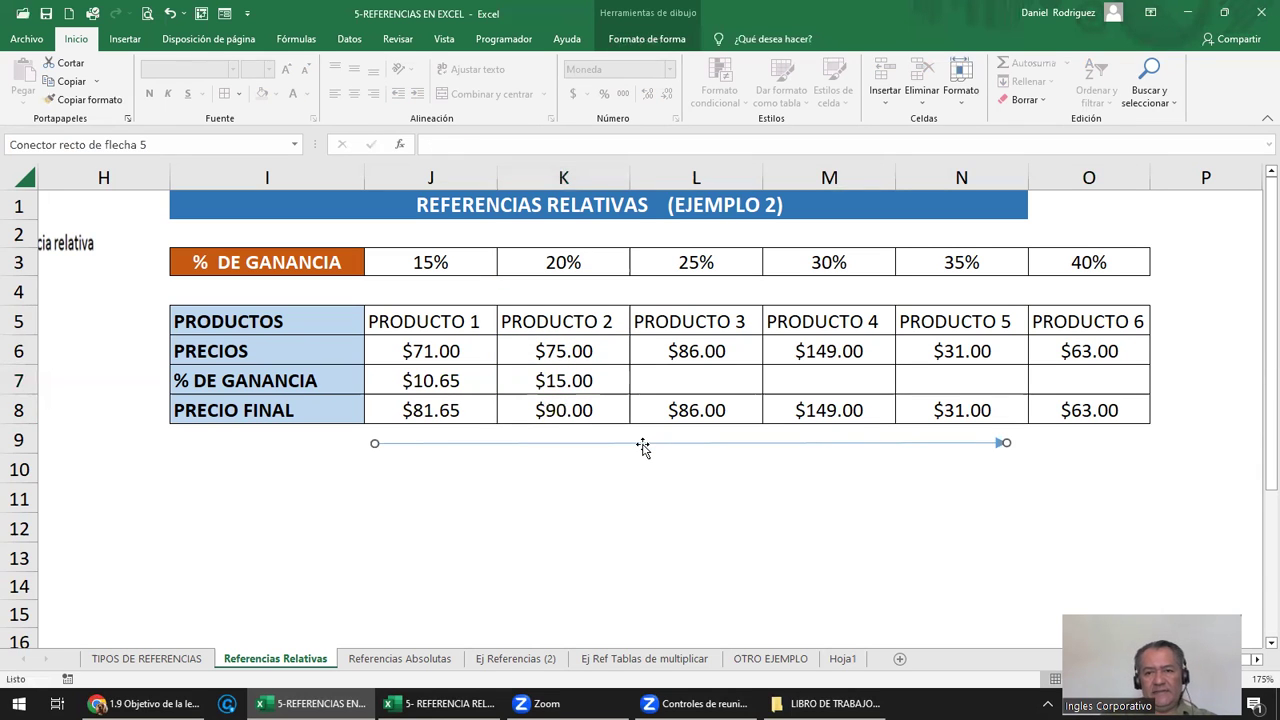
pyautogui.click(549, 378)
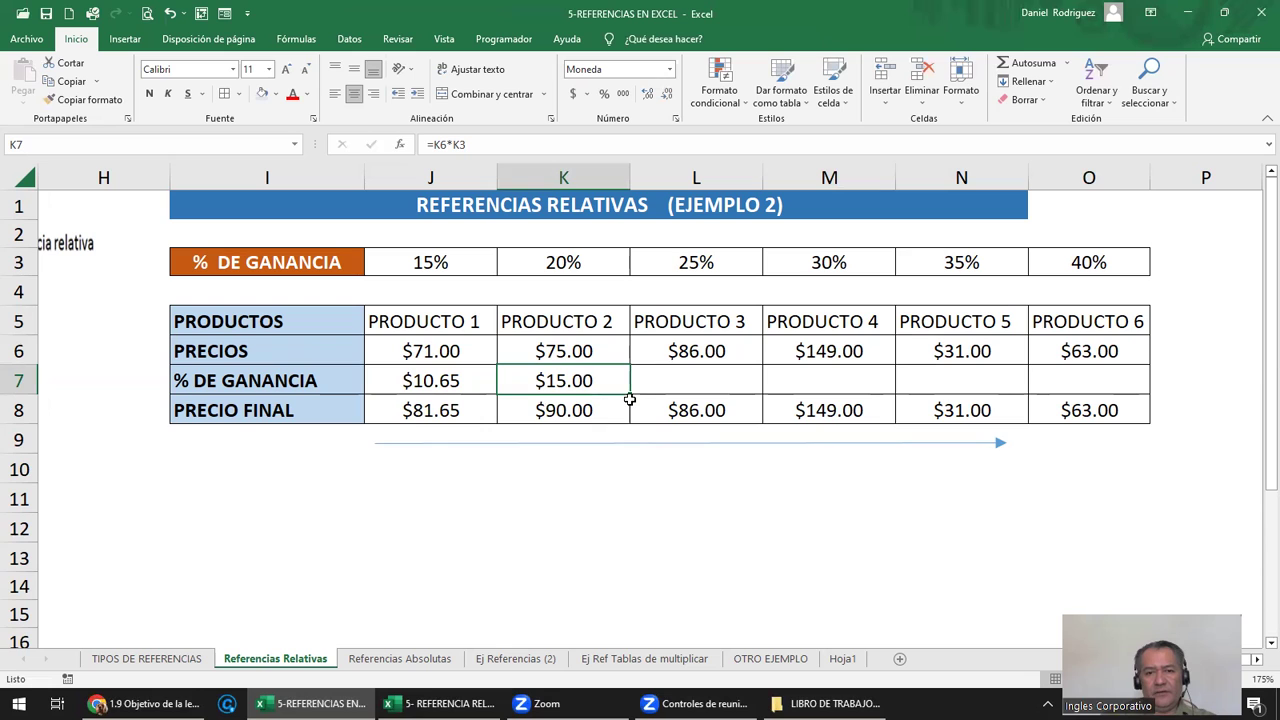
# Fill Product 2's profit formula across row 7 through Product 6 in O7
pyautogui.moveTo(629, 394); pyautogui.dragTo(1092, 371)
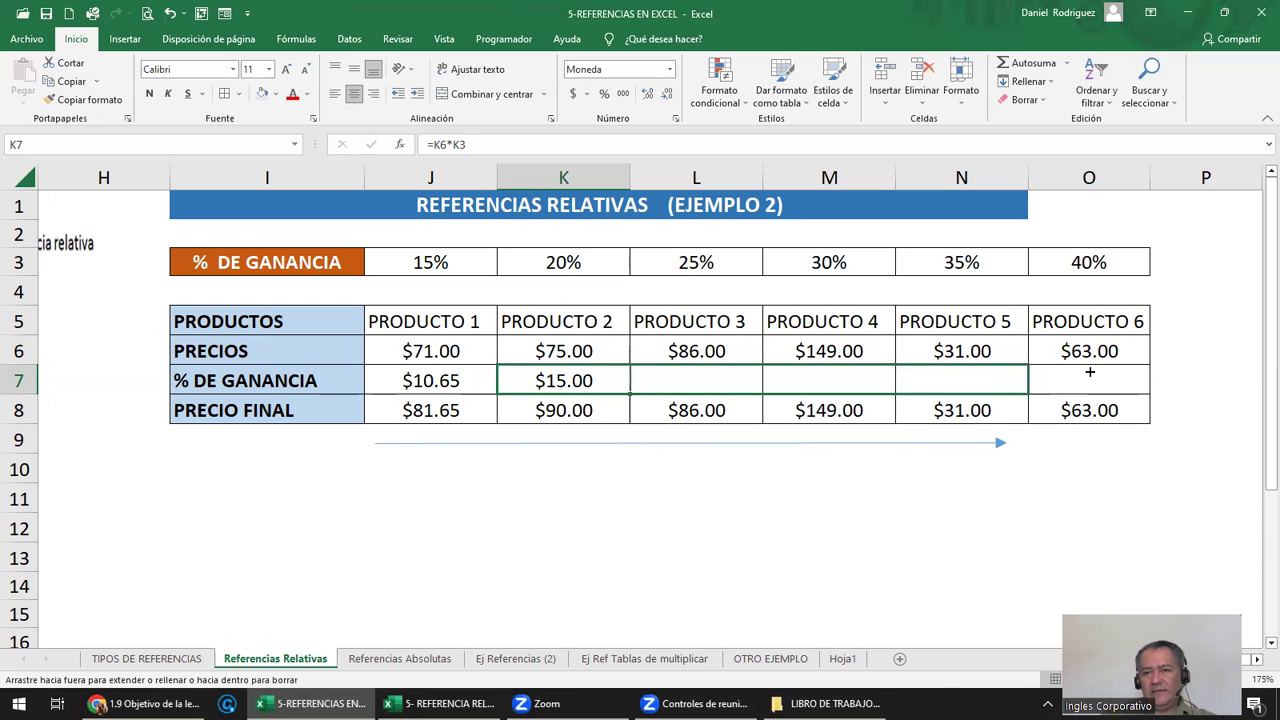
pyautogui.doubleClick(710, 385)
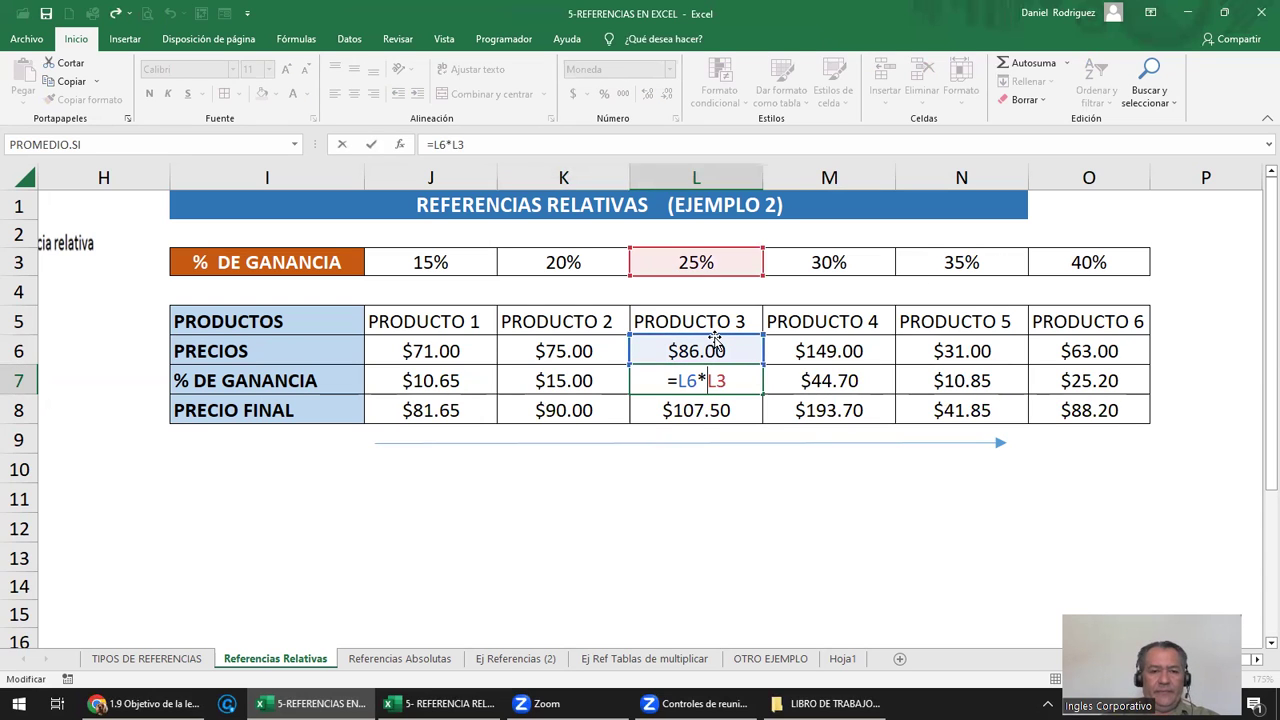
pyautogui.click(456, 383)
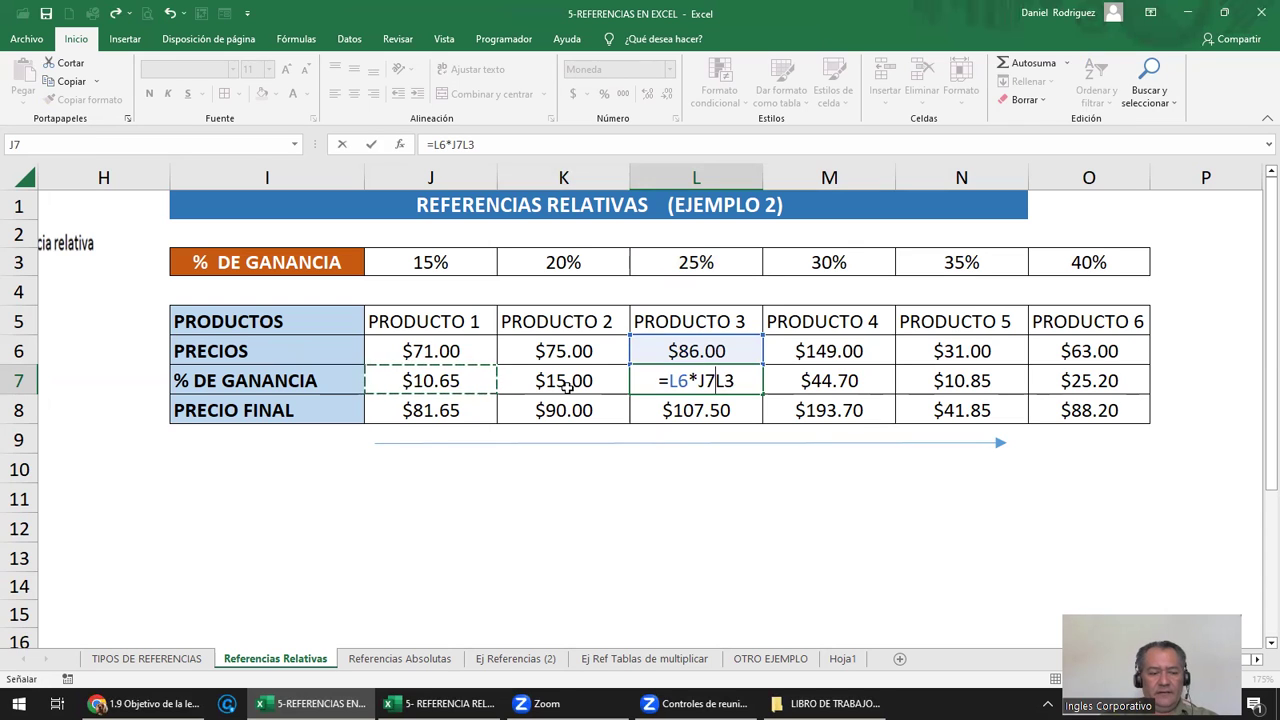
pyautogui.press('Escape')
# Check the profit formulas for Product 1 and Product 2 in J7 and K7
pyautogui.click(452, 378)
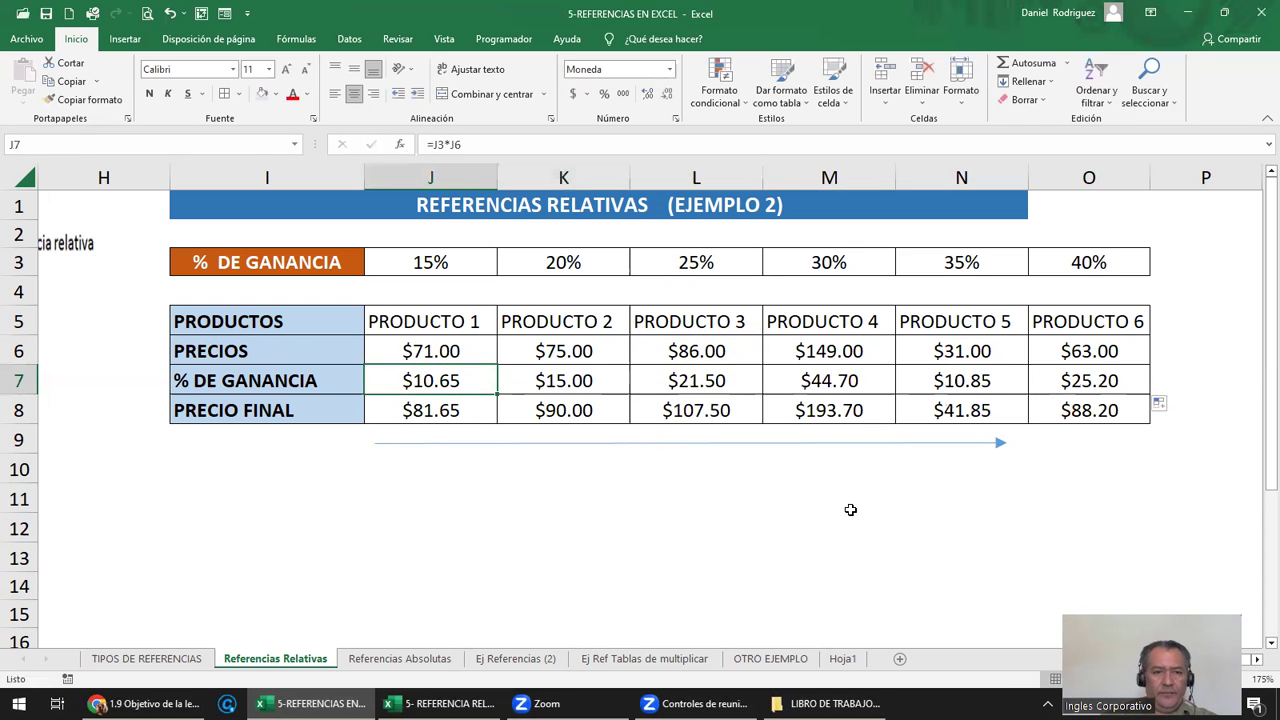
pyautogui.press('F2')
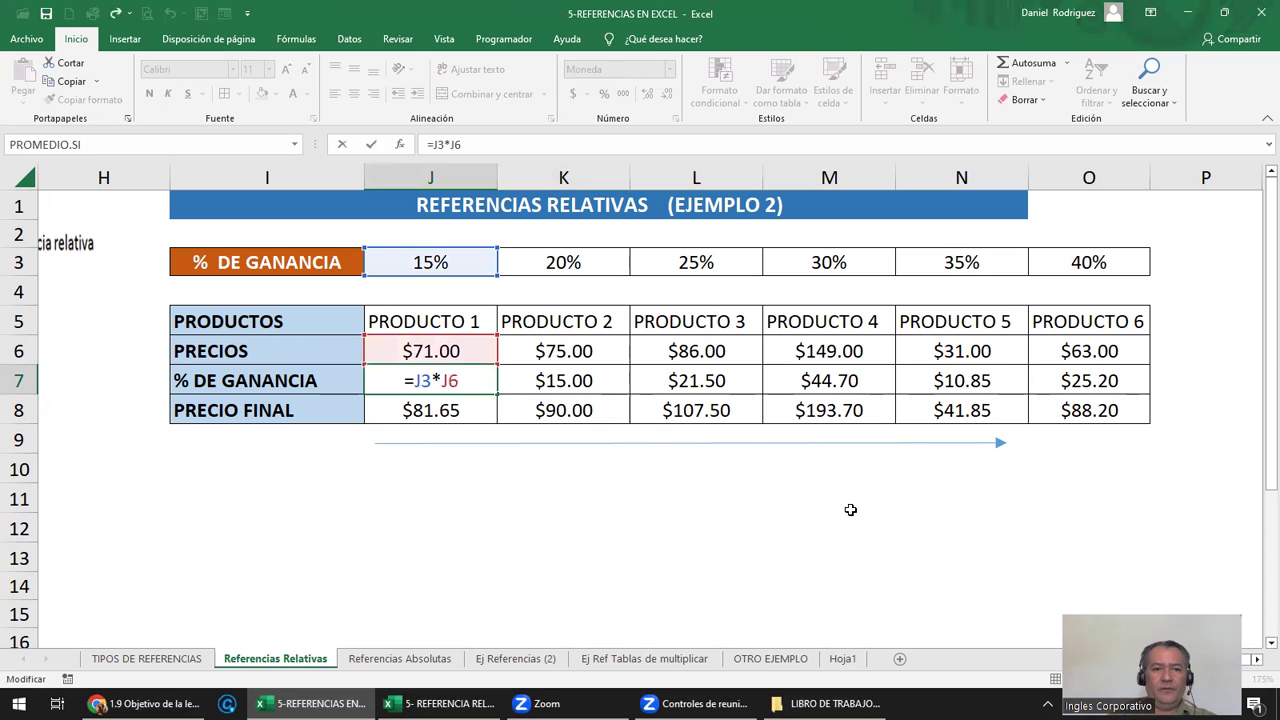
pyautogui.press('Escape')
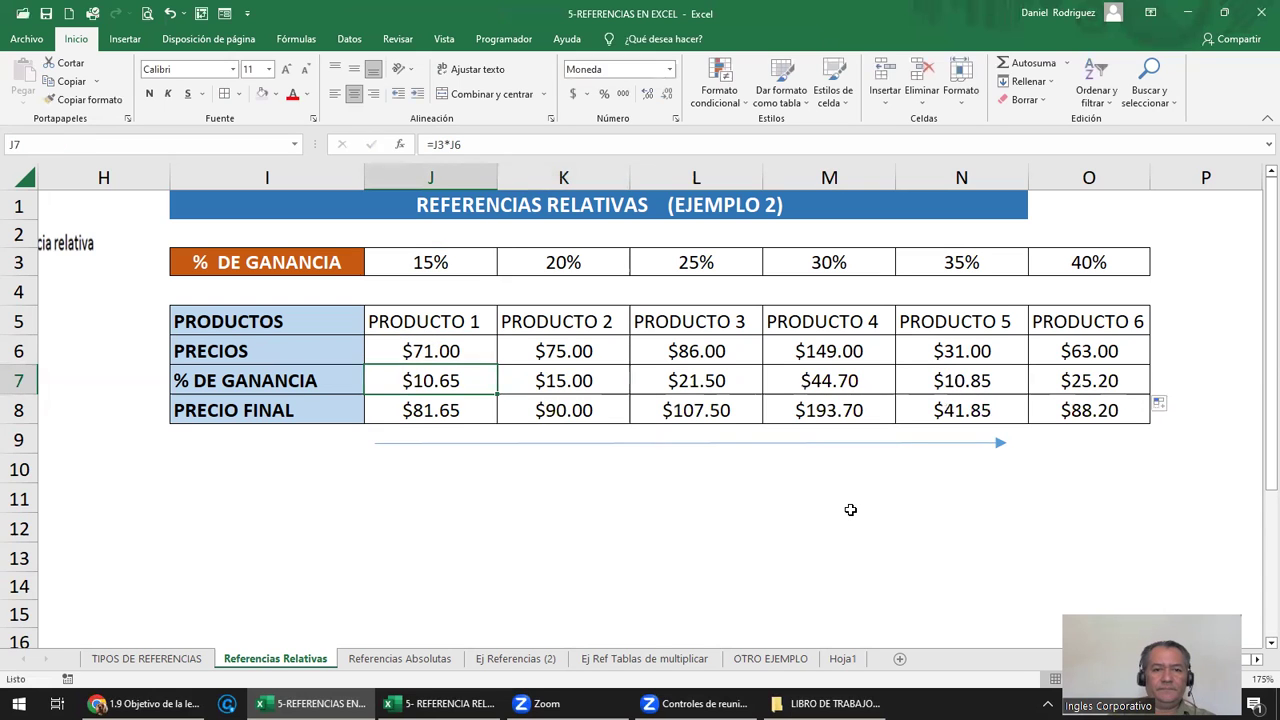
pyautogui.press('Right')
pyautogui.press('F2')
pyautogui.press('Escape')
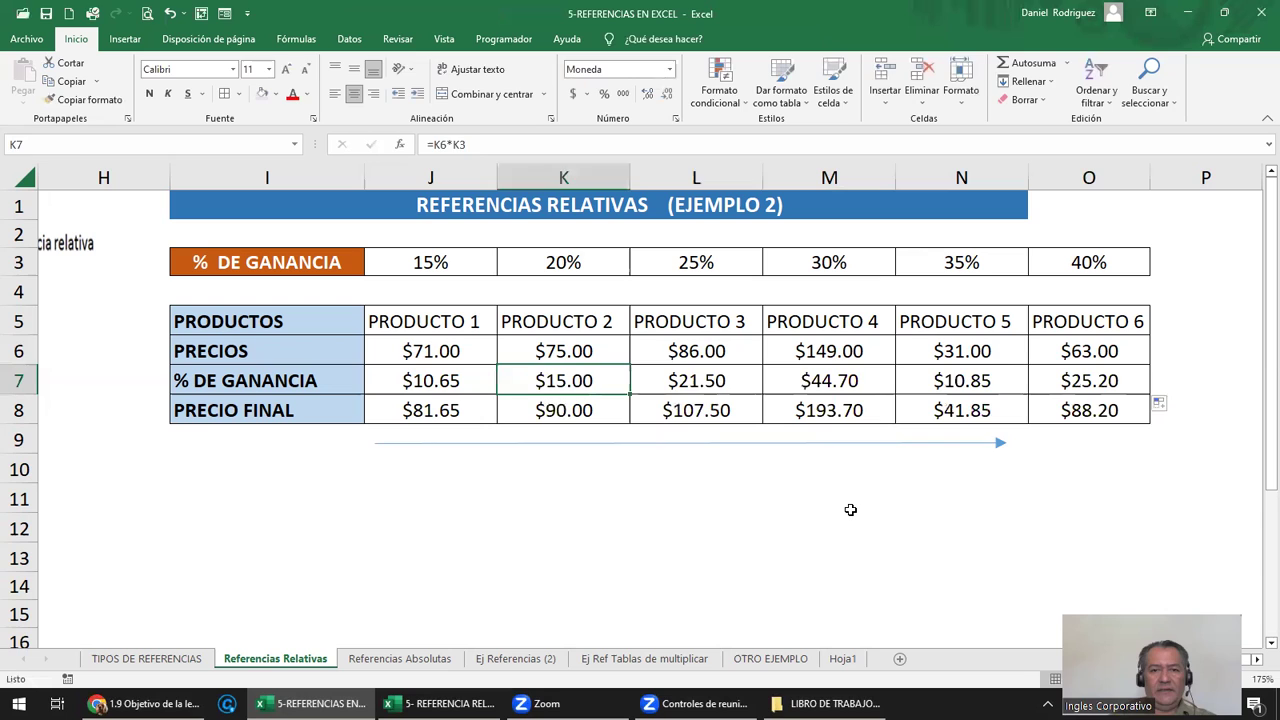
# Check the copied profit formulas for Product 3 and Product 4
pyautogui.press('Right')
pyautogui.press('F2')
pyautogui.press('Escape')
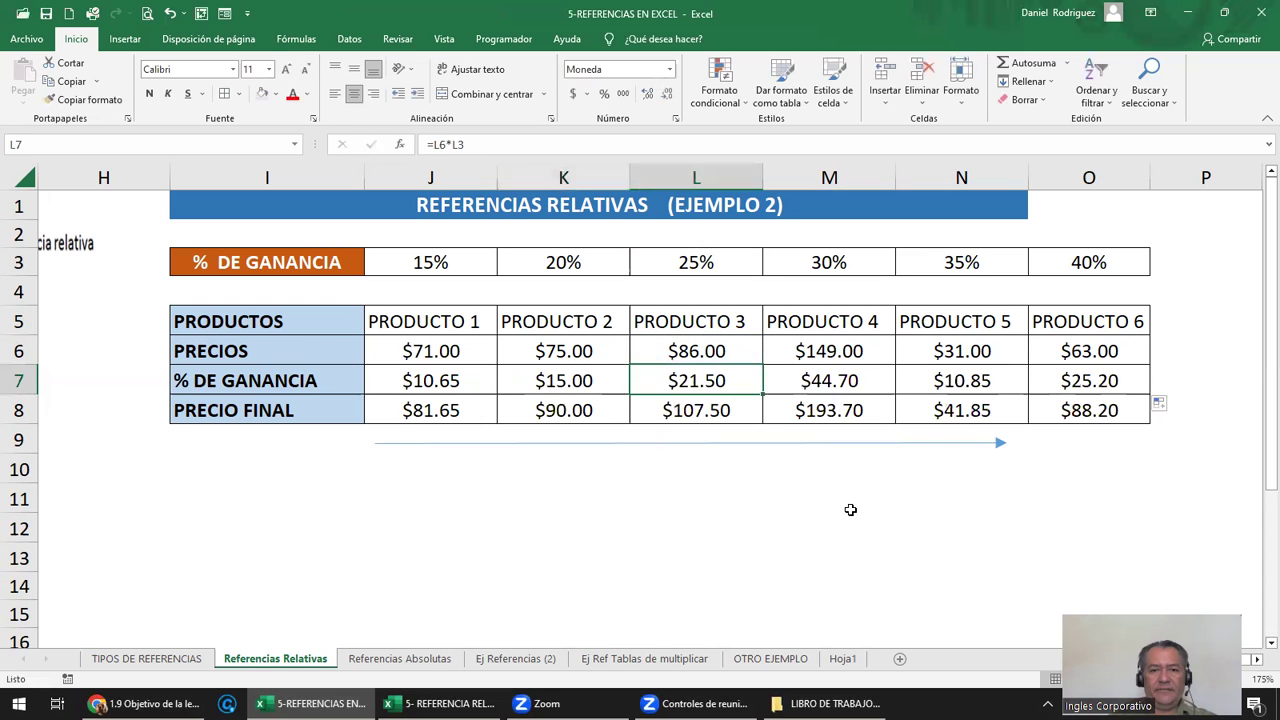
pyautogui.press('Right')
pyautogui.press('F2')
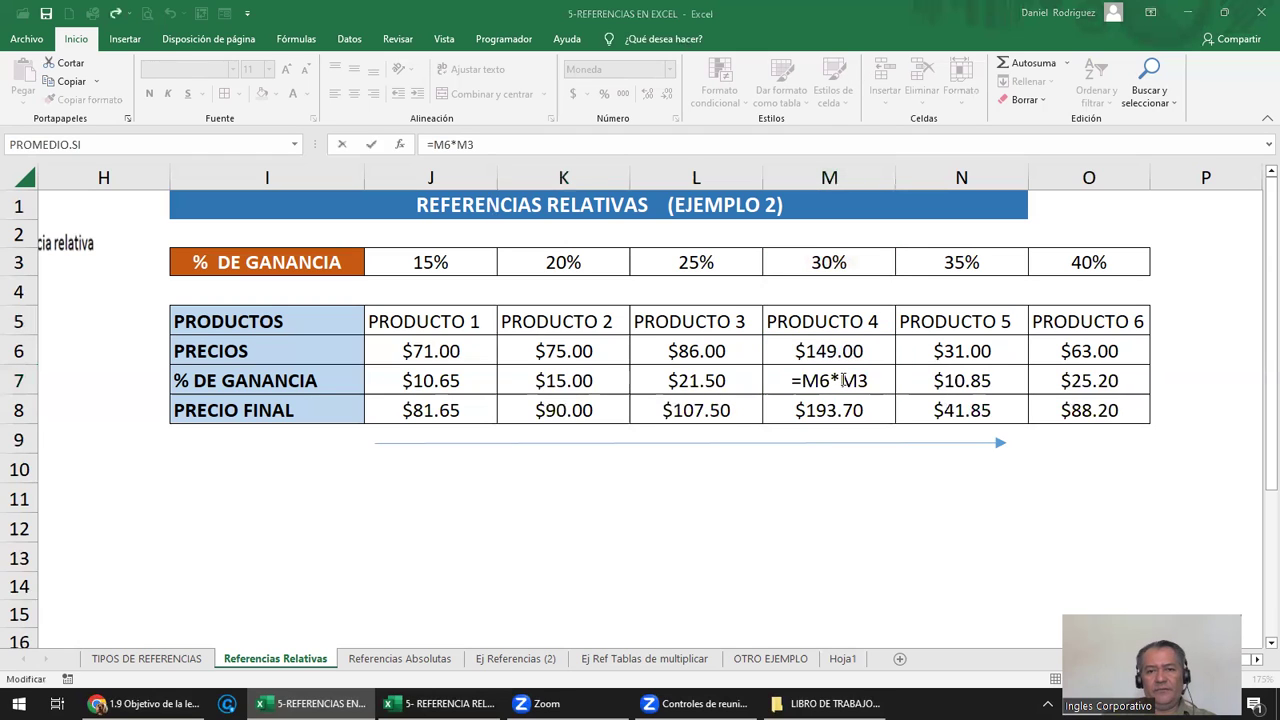
pyautogui.click(917, 383)
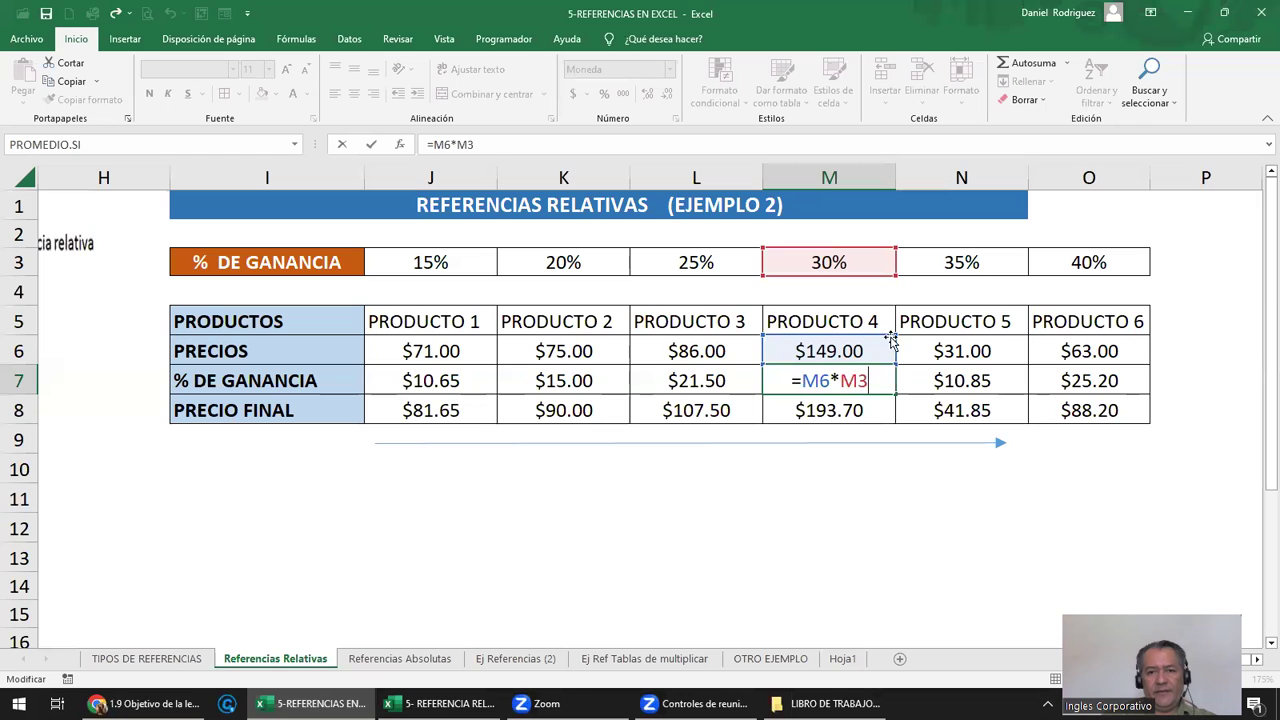
pyautogui.click(943, 380)
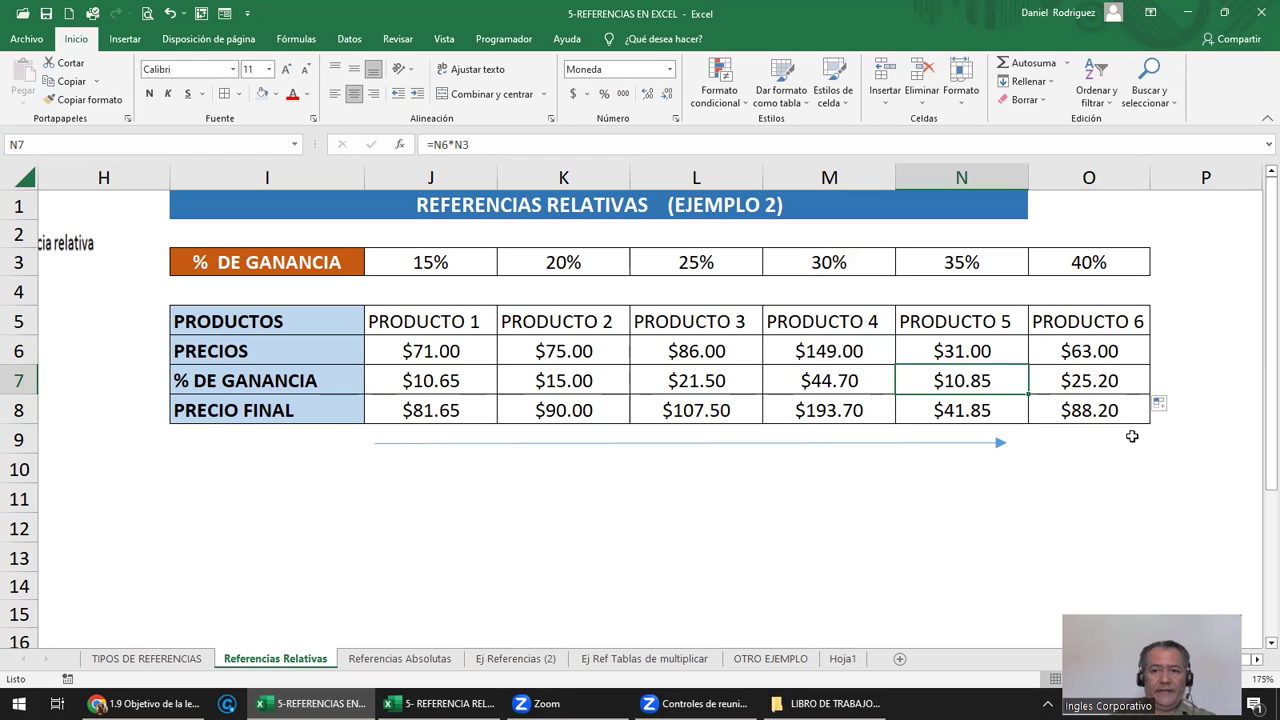
# Scroll down to review Example 1, briefly selecting columns C to E
pyautogui.press('Right')
pyautogui.press('Right')
pyautogui.press('Right')
pyautogui.press('Right')
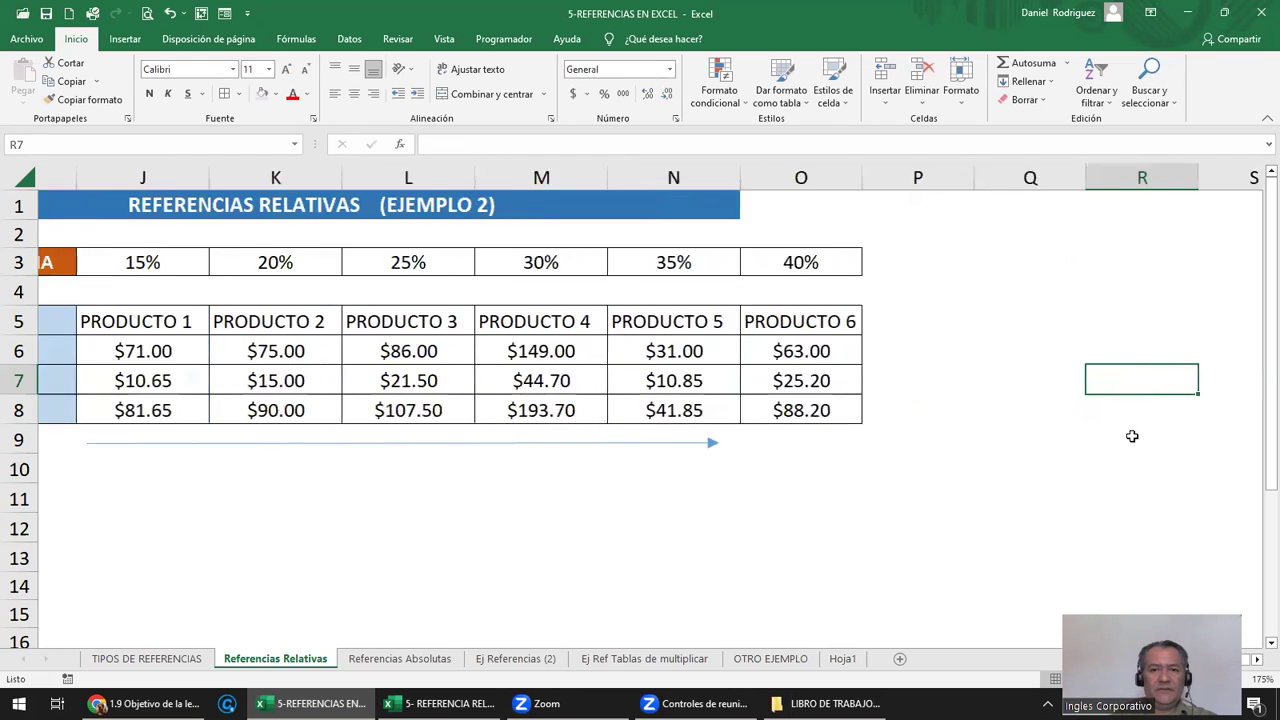
pyautogui.press('Right')
pyautogui.press('Right')
pyautogui.press('Right')
pyautogui.press('Right')
pyautogui.press('Right')
pyautogui.press('Left')
pyautogui.press('Left')
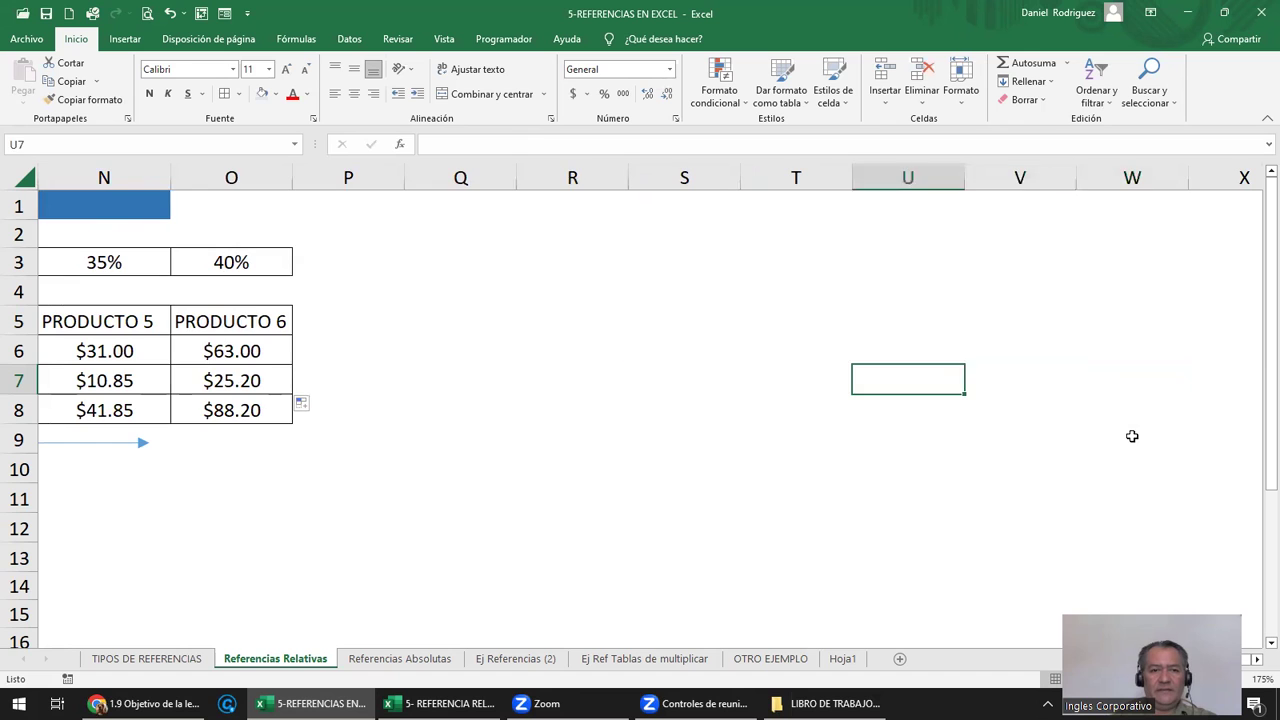
pyautogui.press('Left')
pyautogui.press('Left')
pyautogui.press('Left')
pyautogui.press('Left')
pyautogui.press('Left')
pyautogui.press('Left')
pyautogui.press('Left')
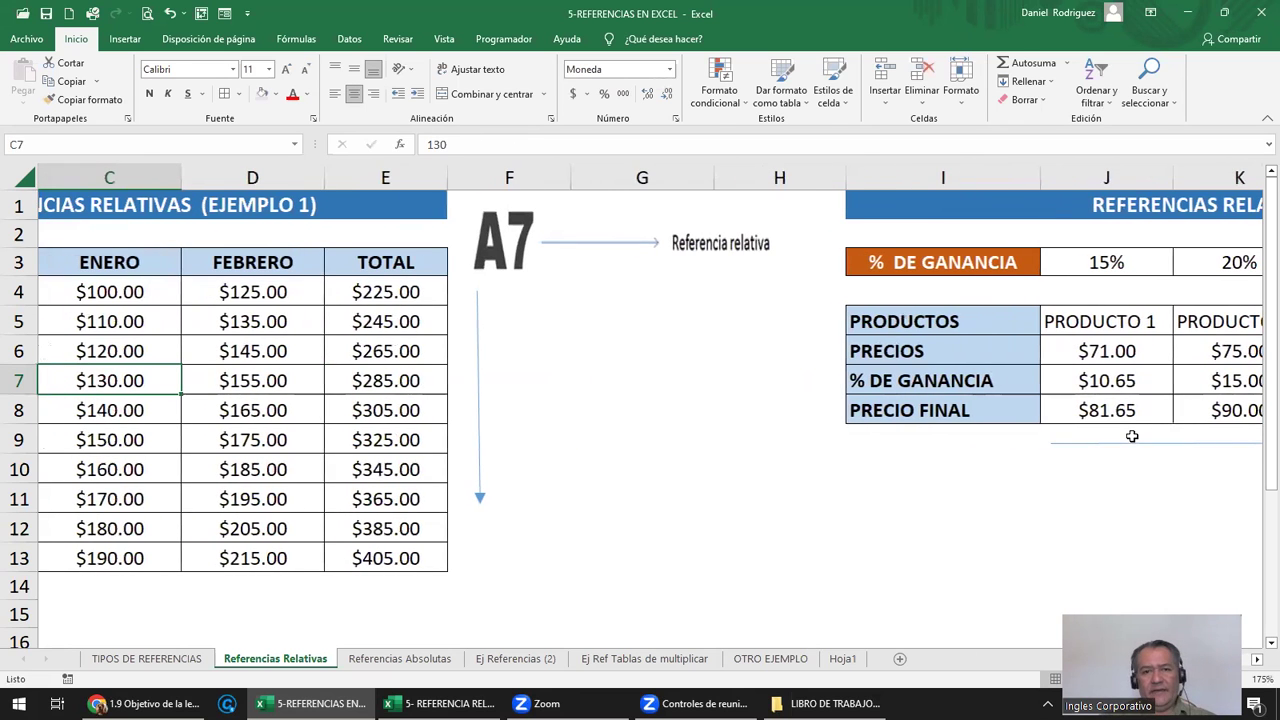
pyautogui.keyDown('ctrl'); pyautogui.scroll(-1, 832, 454); pyautogui.keyUp('ctrl')
pyautogui.keyDown('ctrl'); pyautogui.scroll(-1, 832, 454); pyautogui.keyUp('ctrl')
pyautogui.keyDown('ctrl'); pyautogui.scroll(-1, 830, 454); pyautogui.keyUp('ctrl')
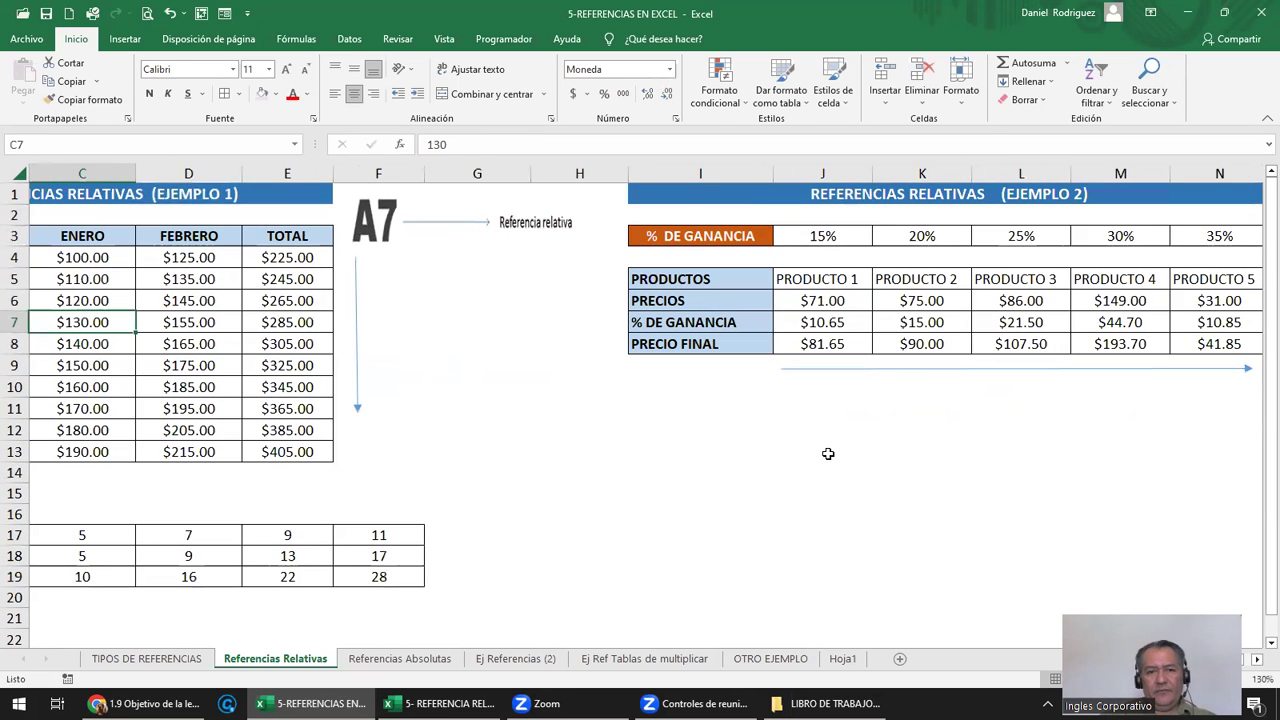
pyautogui.keyDown('ctrl'); pyautogui.scroll(-1, 828, 454); pyautogui.keyUp('ctrl')
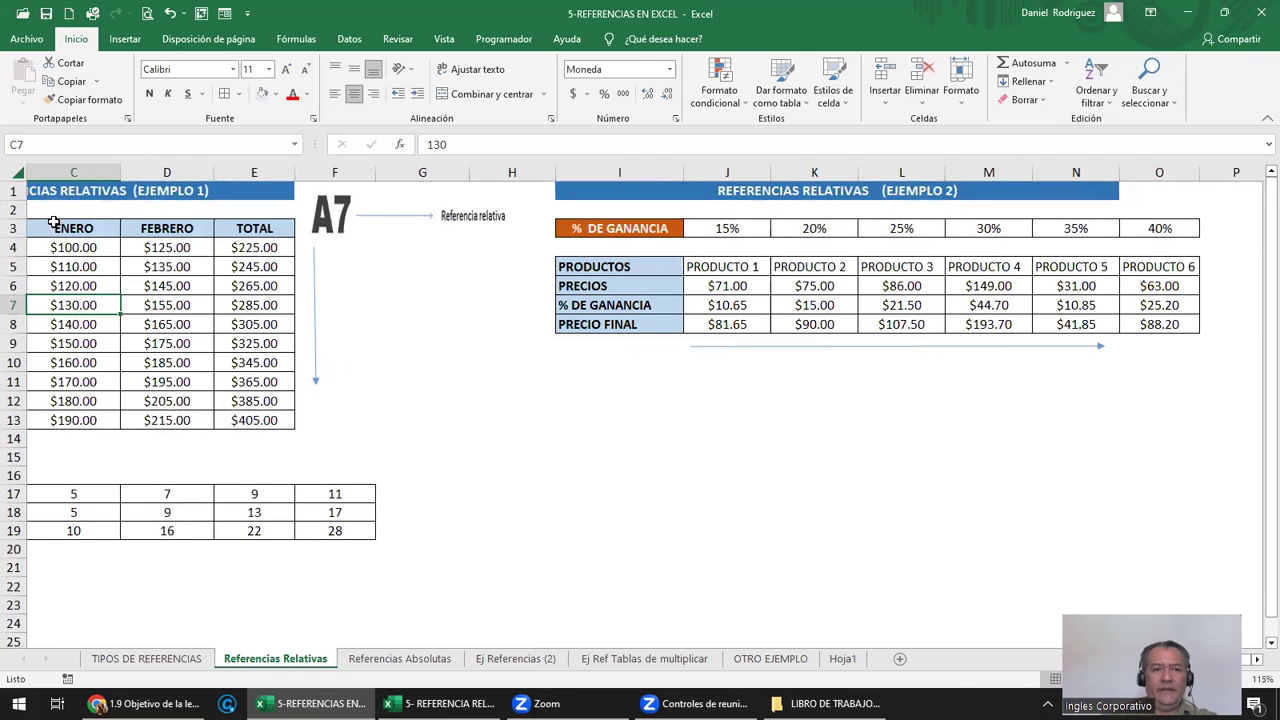
pyautogui.moveTo(50, 176); pyautogui.dragTo(220, 176)
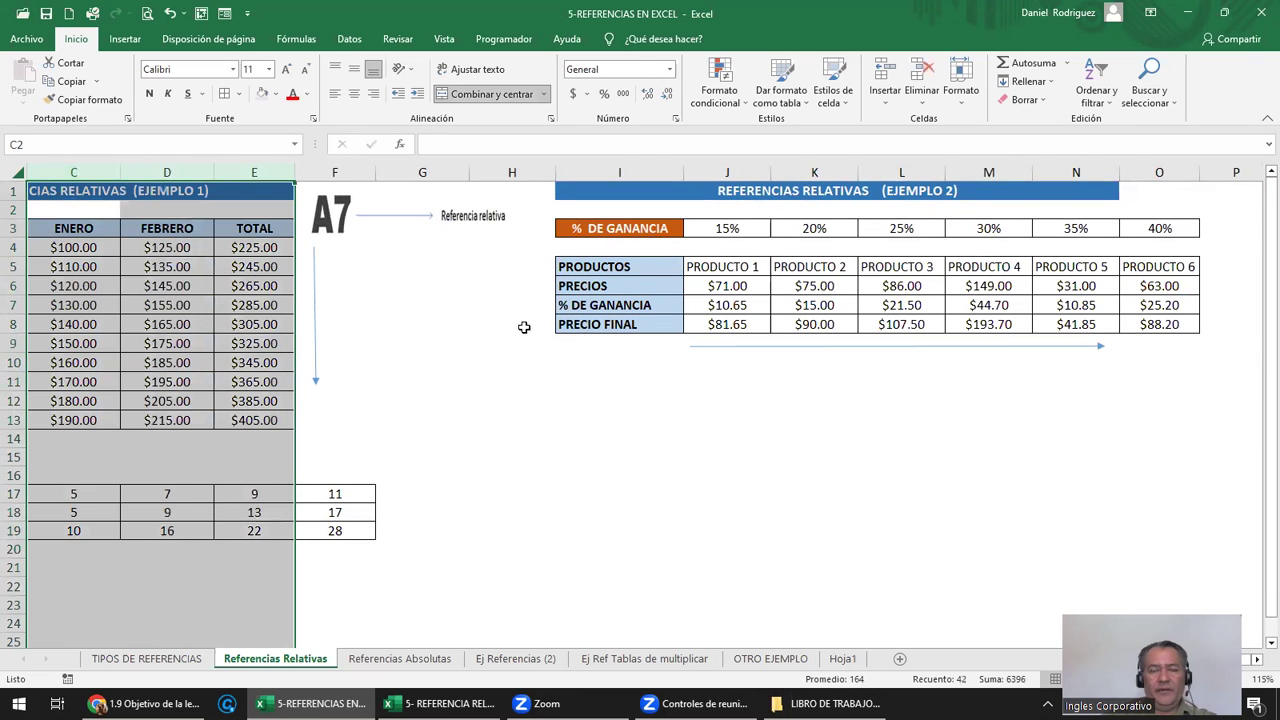
pyautogui.click(530, 338)
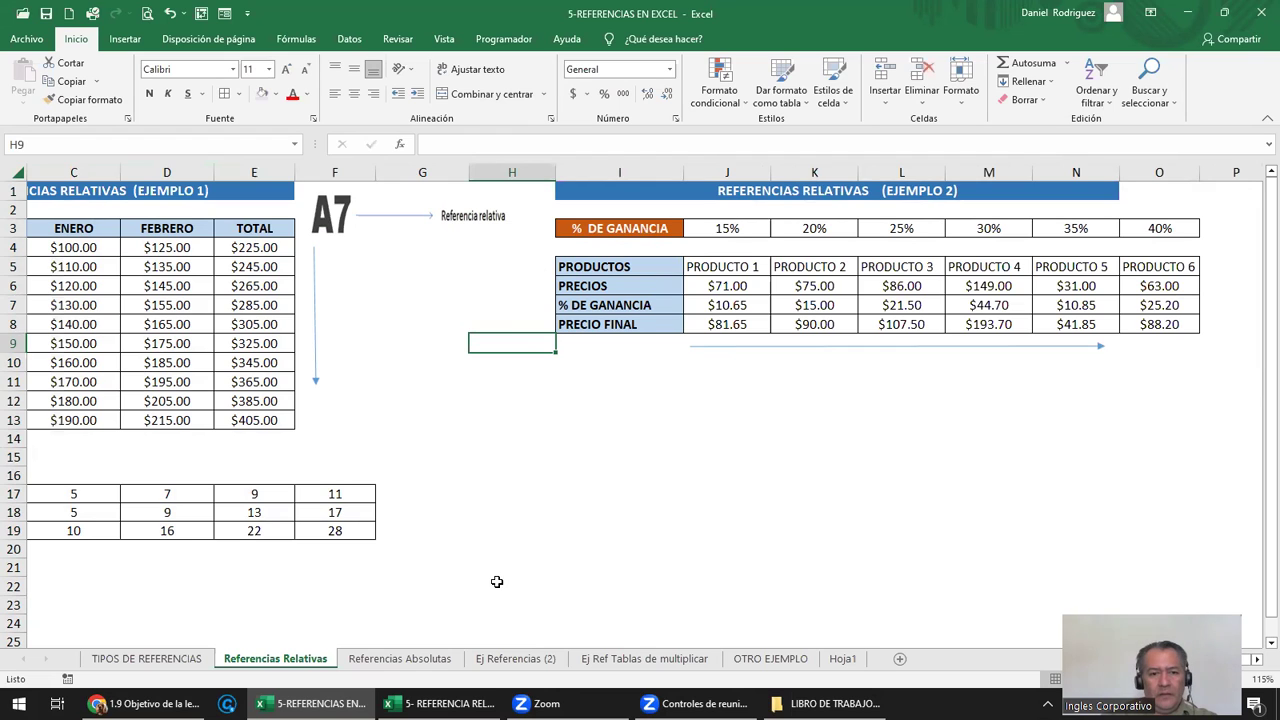
# Go to the Referencias Absolutas sheet and locate cell A7 beside BONO
pyautogui.click(423, 660)
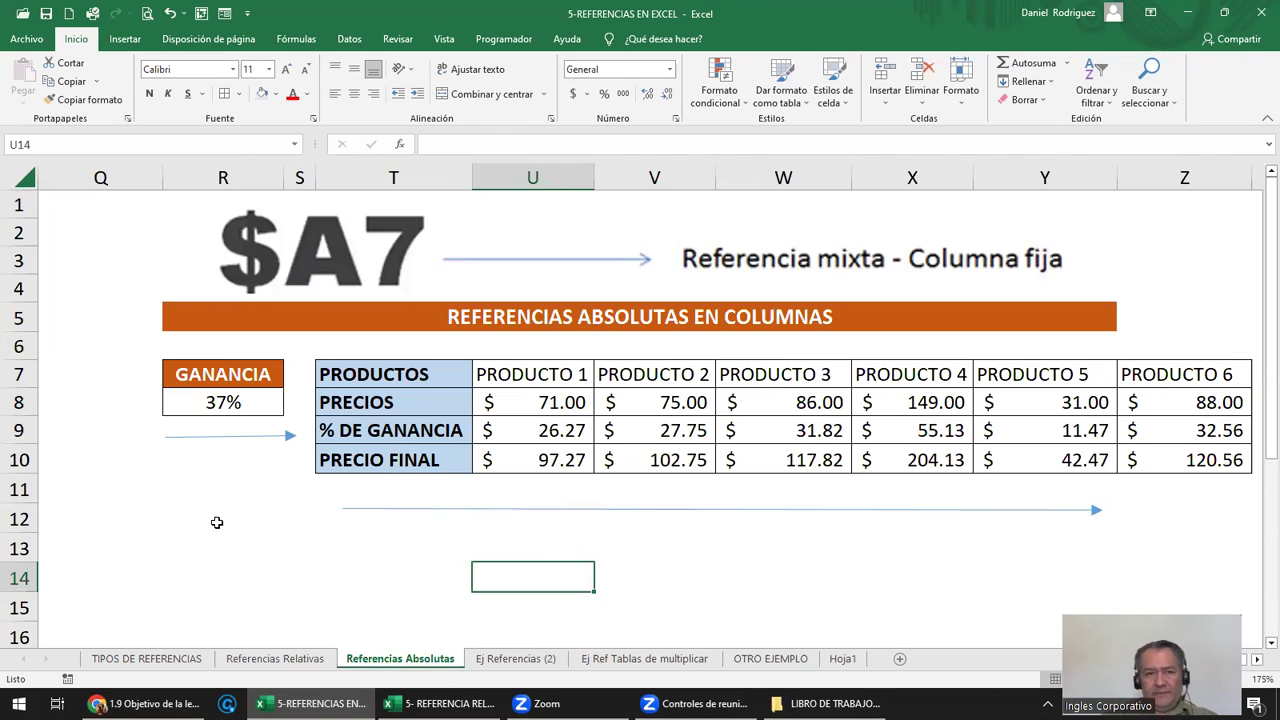
pyautogui.hotkey('ctrl', 'Home')
pyautogui.scroll(-3, 60, 370)
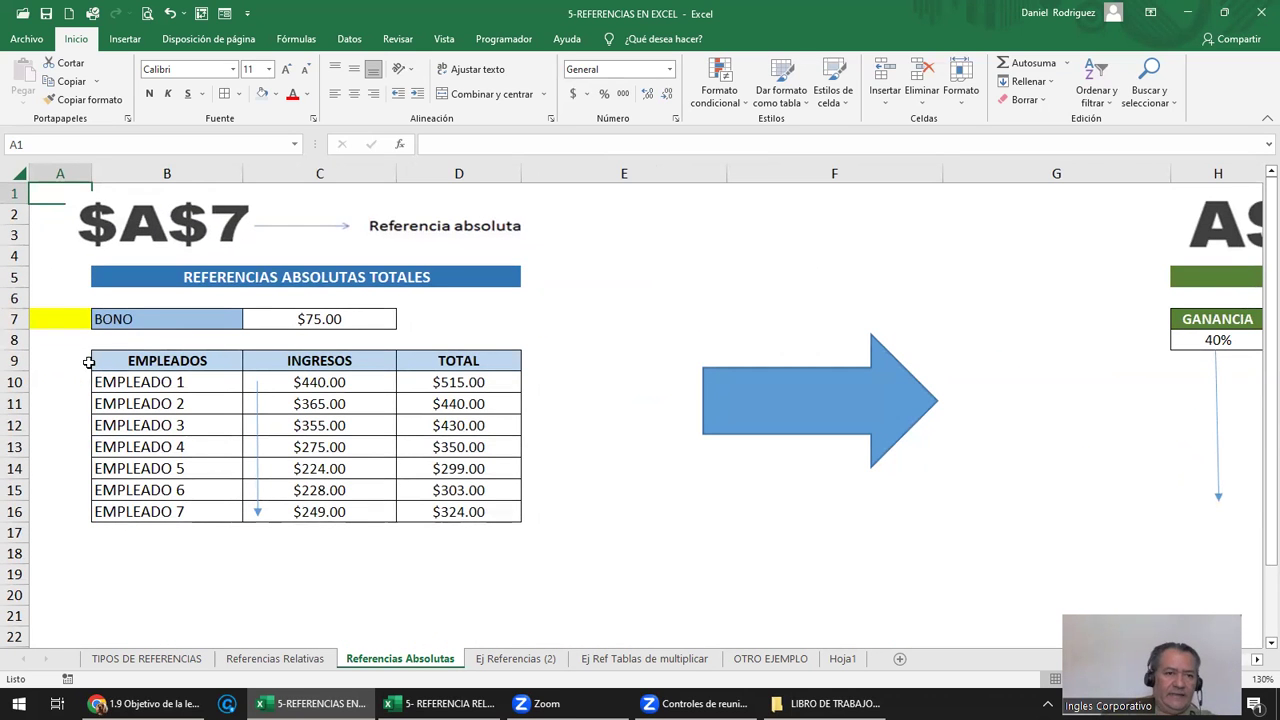
pyautogui.click(62, 322)
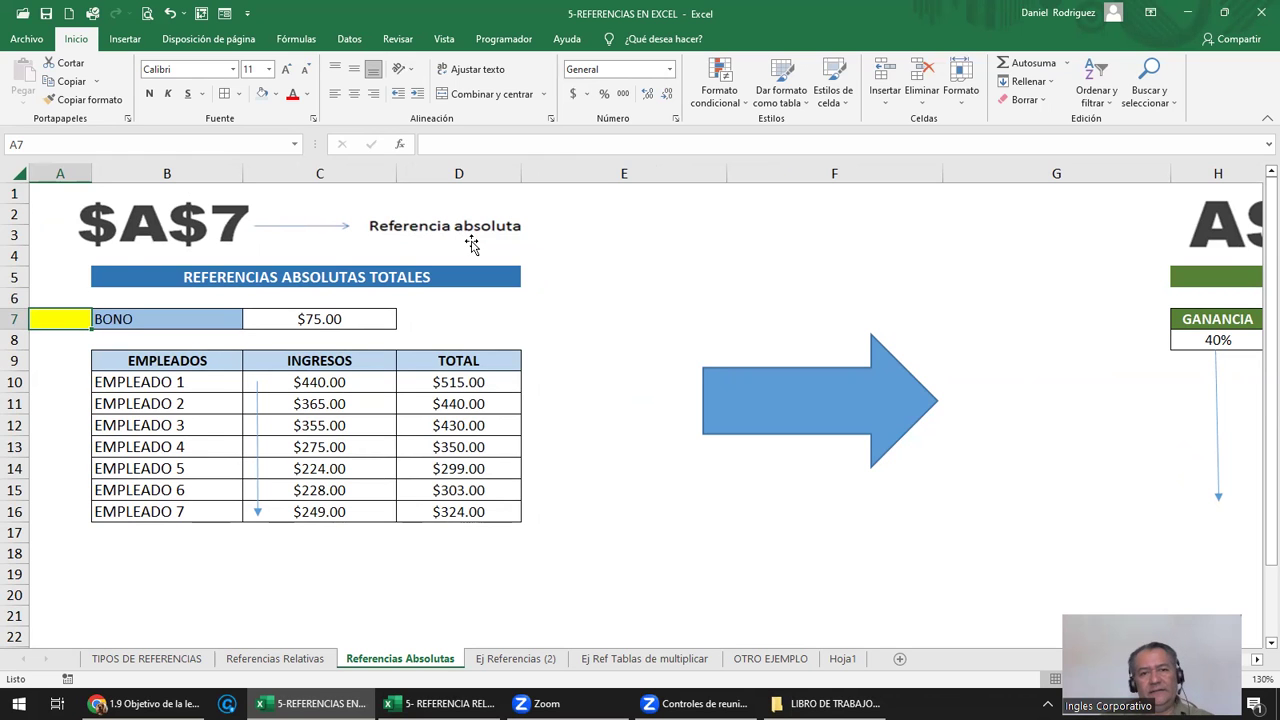
pyautogui.scroll(1, 409, 361)
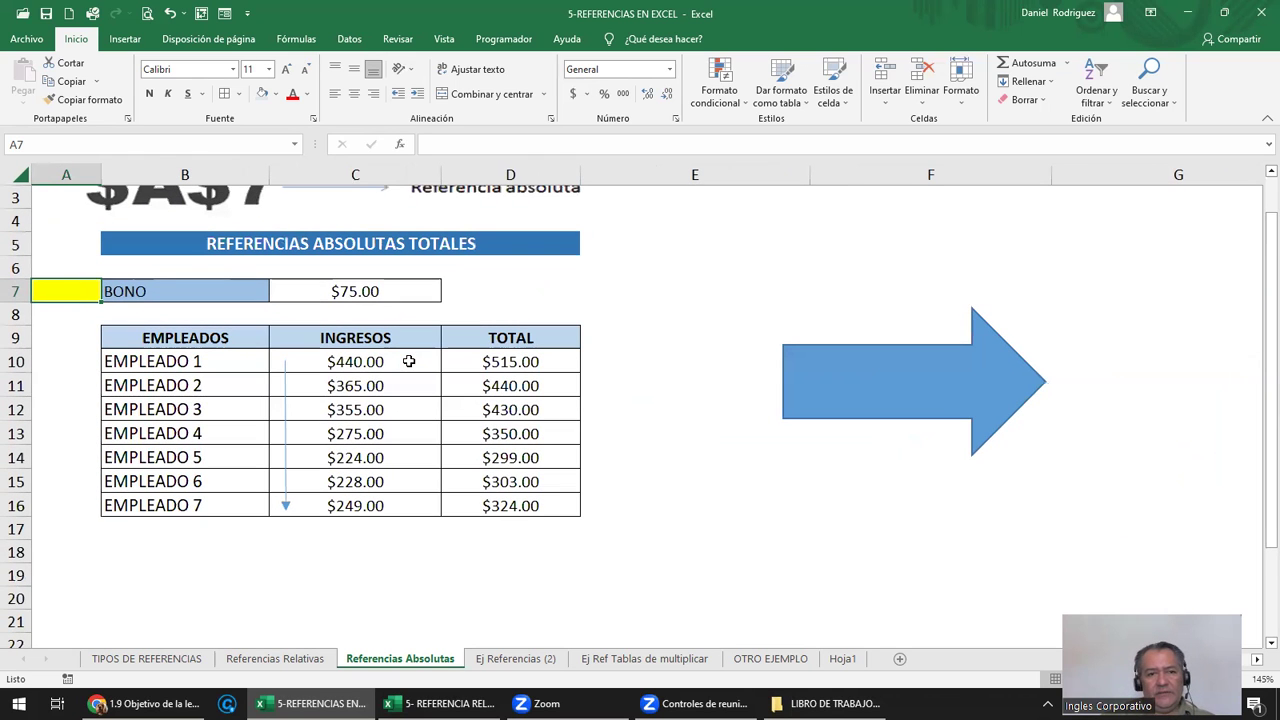
# Set A7's fill colour to No Fill
pyautogui.click(162, 292)
pyautogui.click(58, 293)
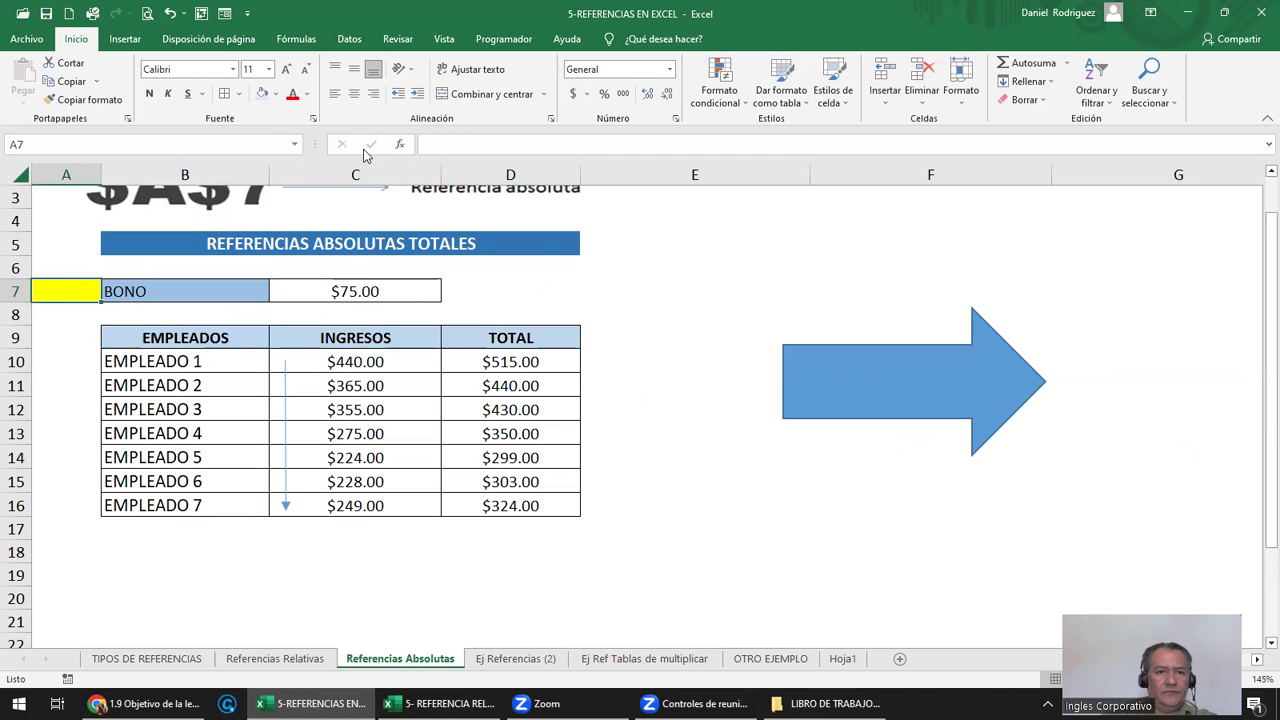
pyautogui.click(275, 95)
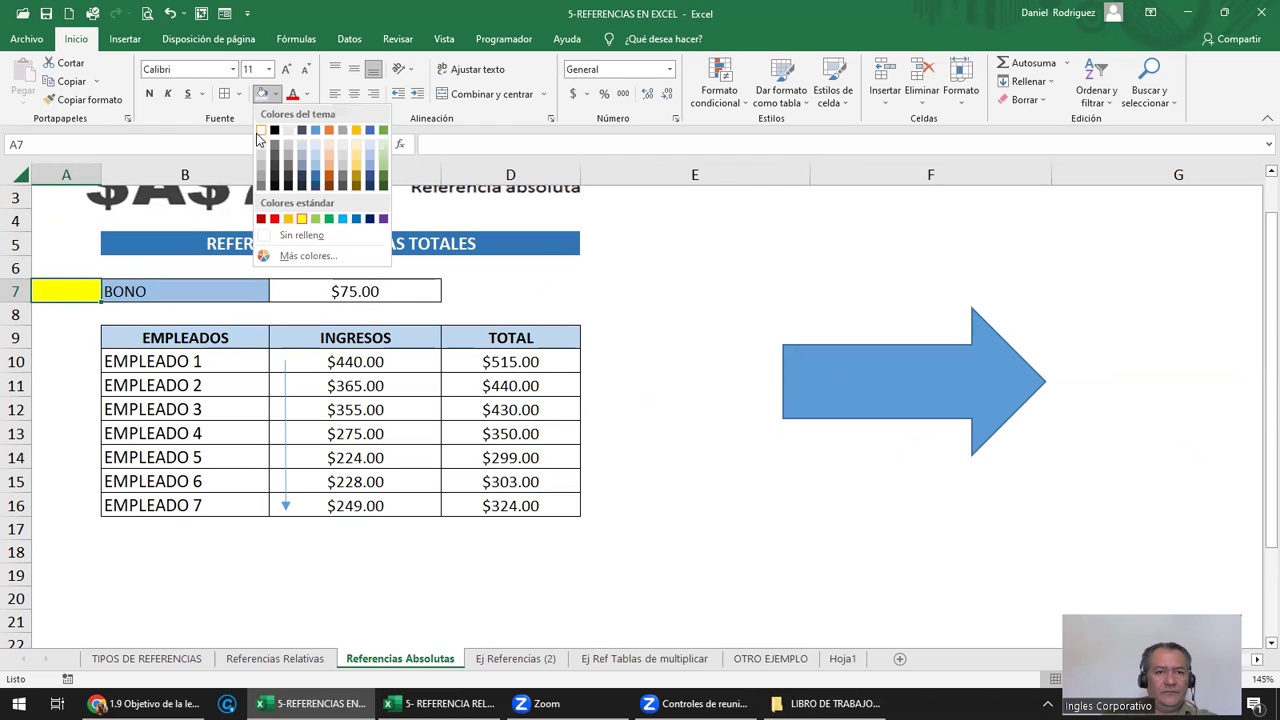
pyautogui.click(261, 130)
pyautogui.click(340, 288)
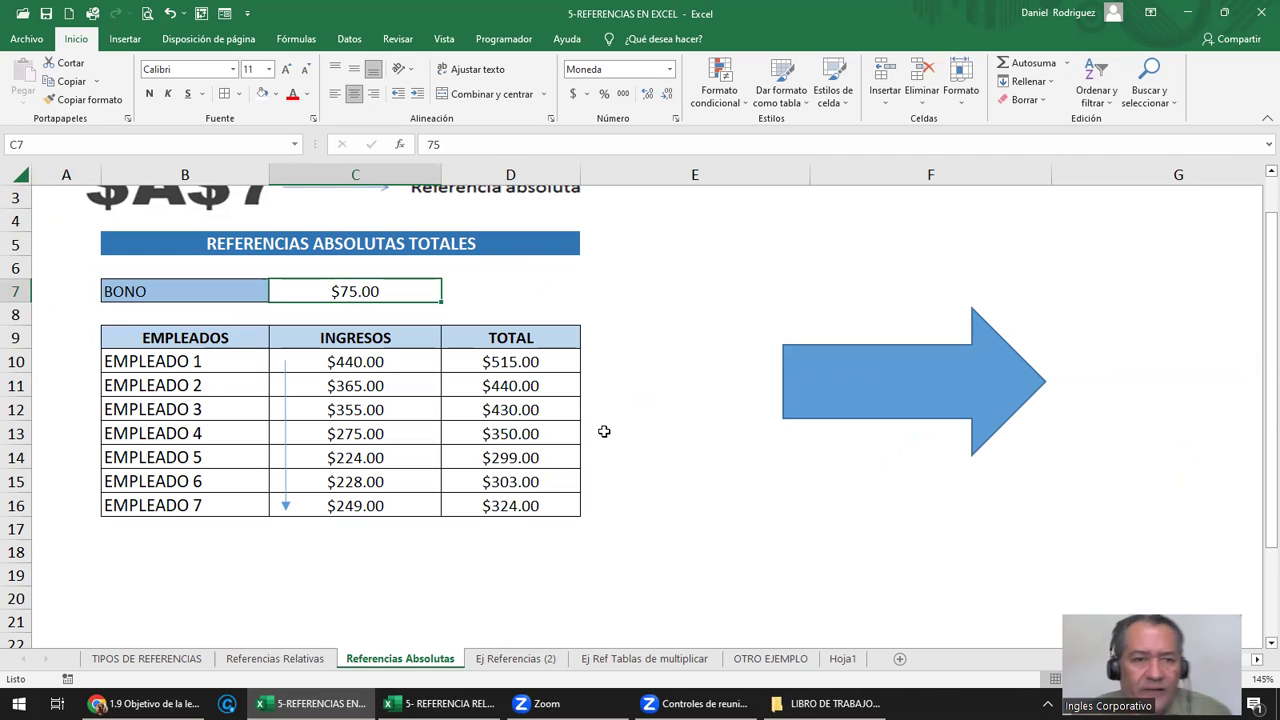
# Delete the =C10+$C$7 bonus totals from D10:D16 in the TOTAL column
pyautogui.scroll(1, 620, 423)
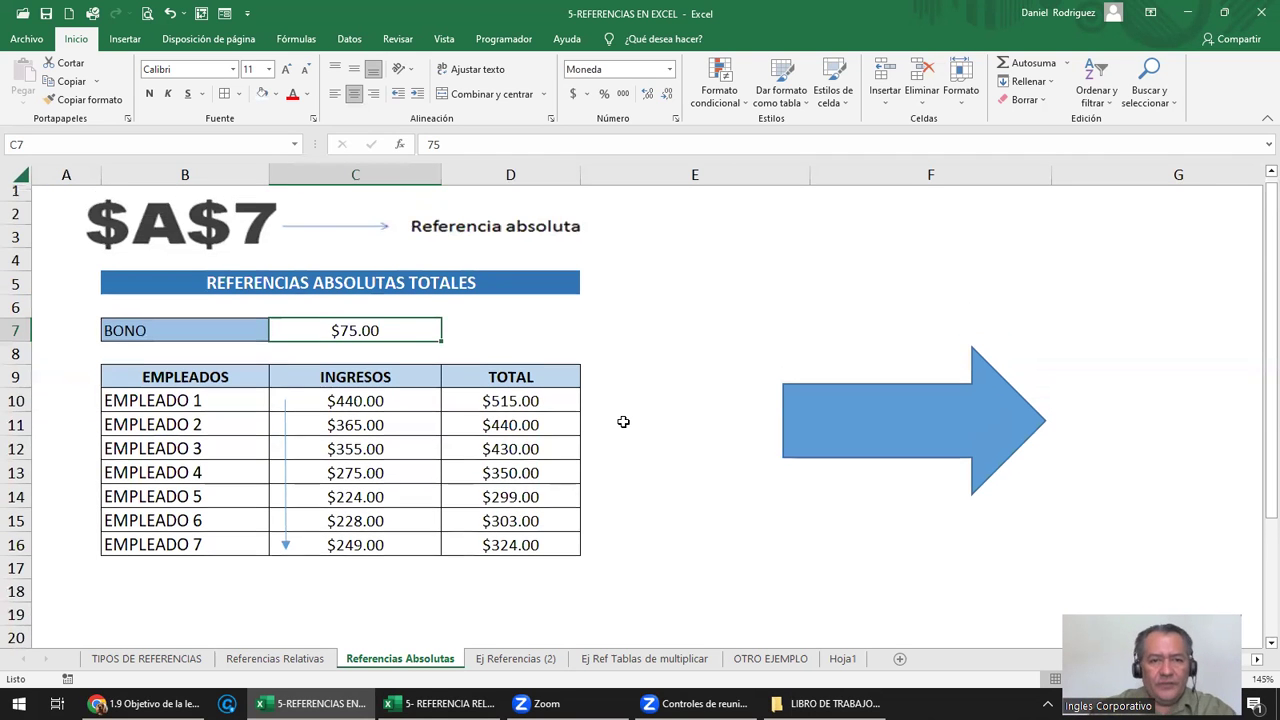
pyautogui.scroll(1, 510, 445)
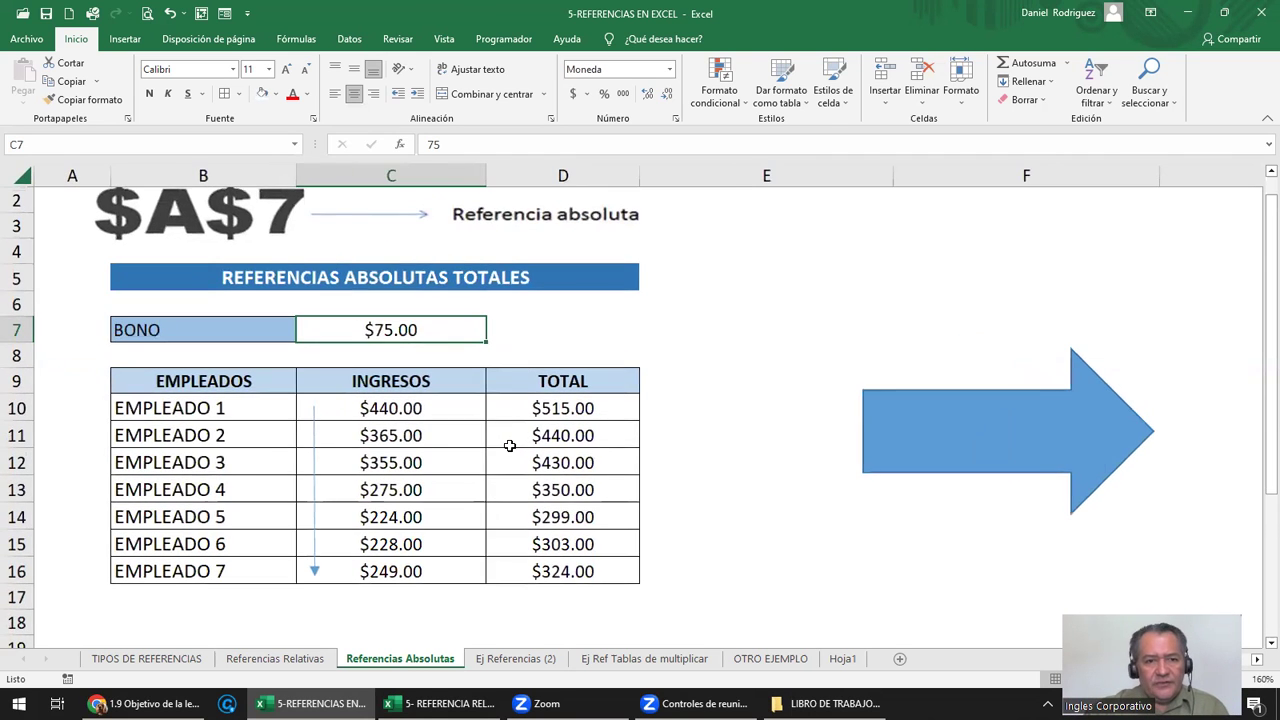
pyautogui.scroll(1, 510, 445)
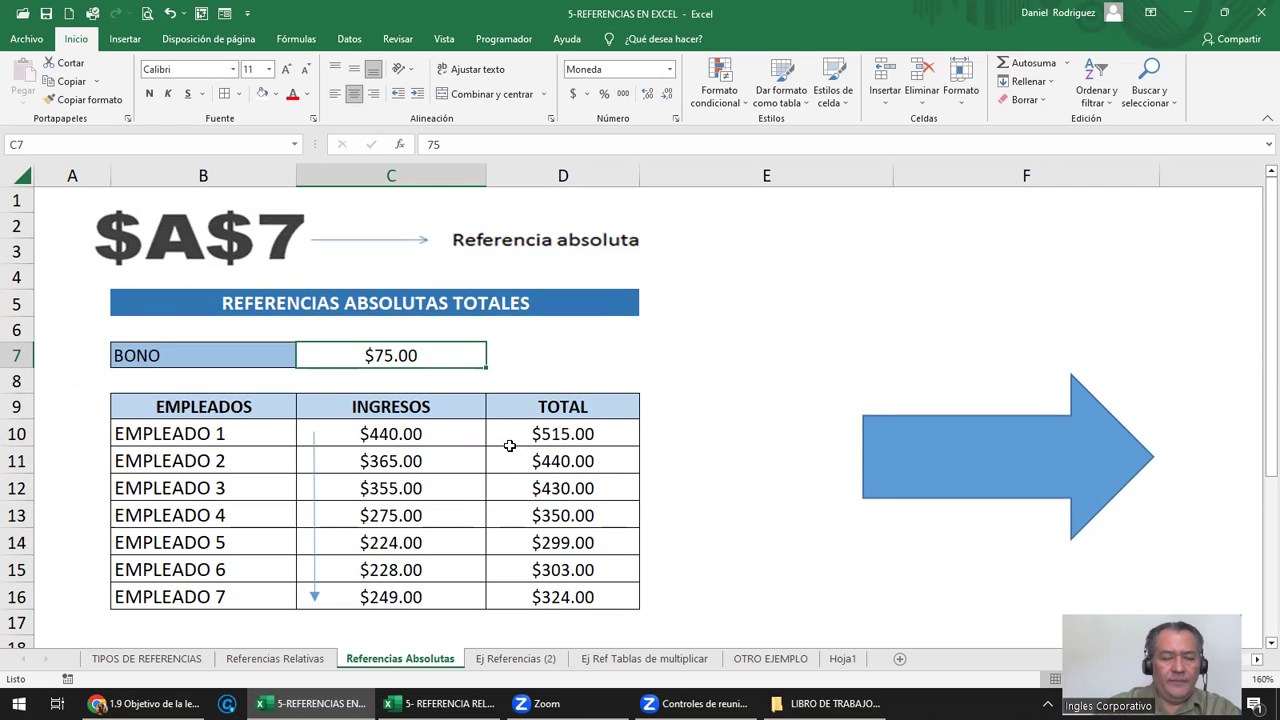
pyautogui.click(369, 436)
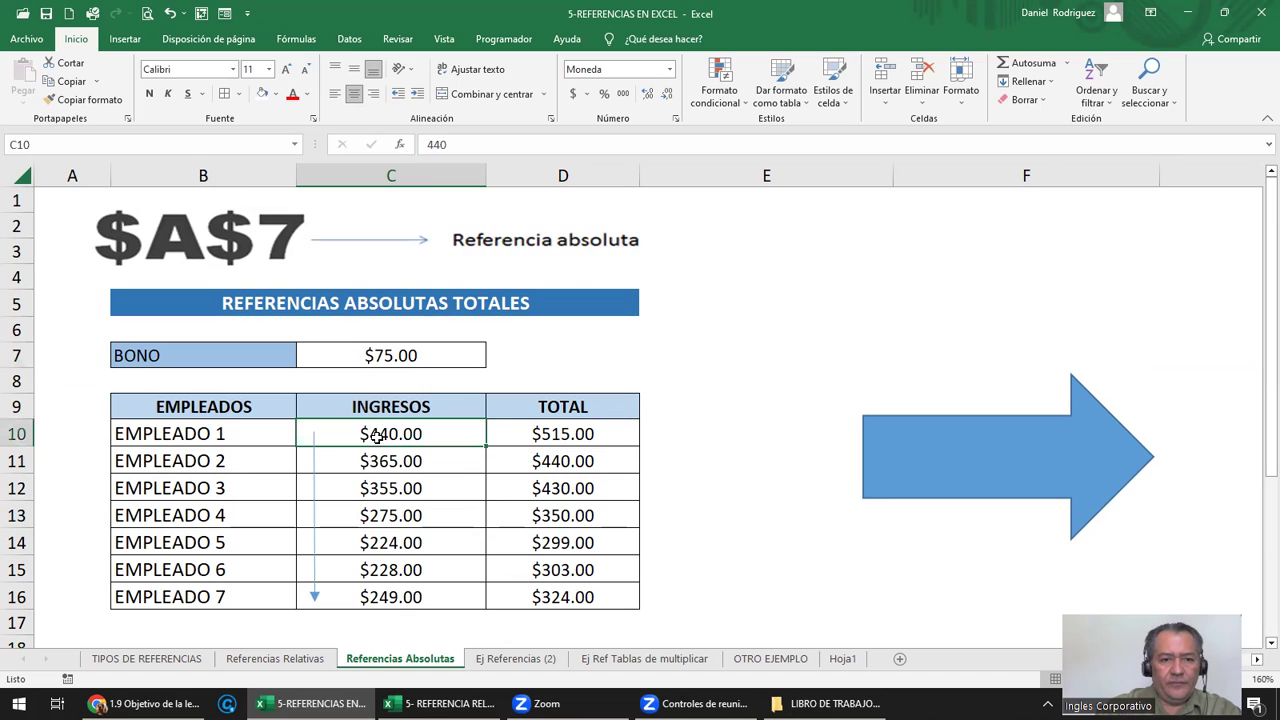
pyautogui.click(202, 437)
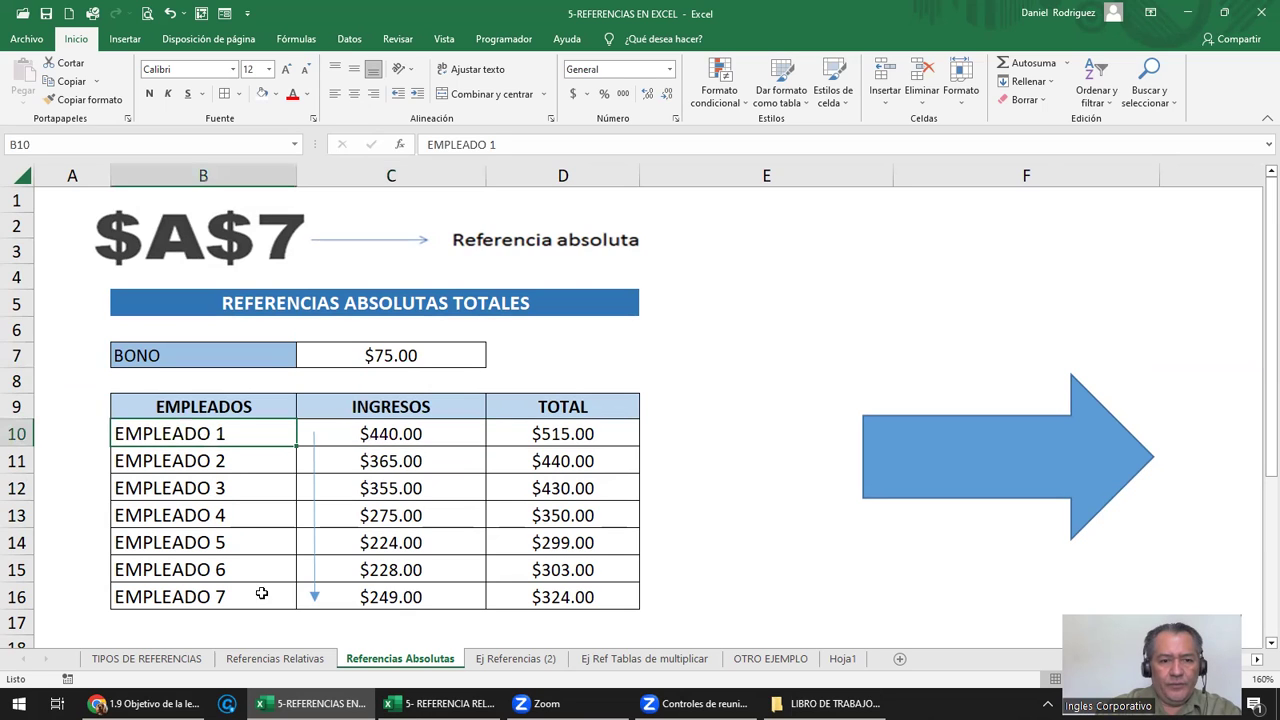
pyautogui.click(378, 433)
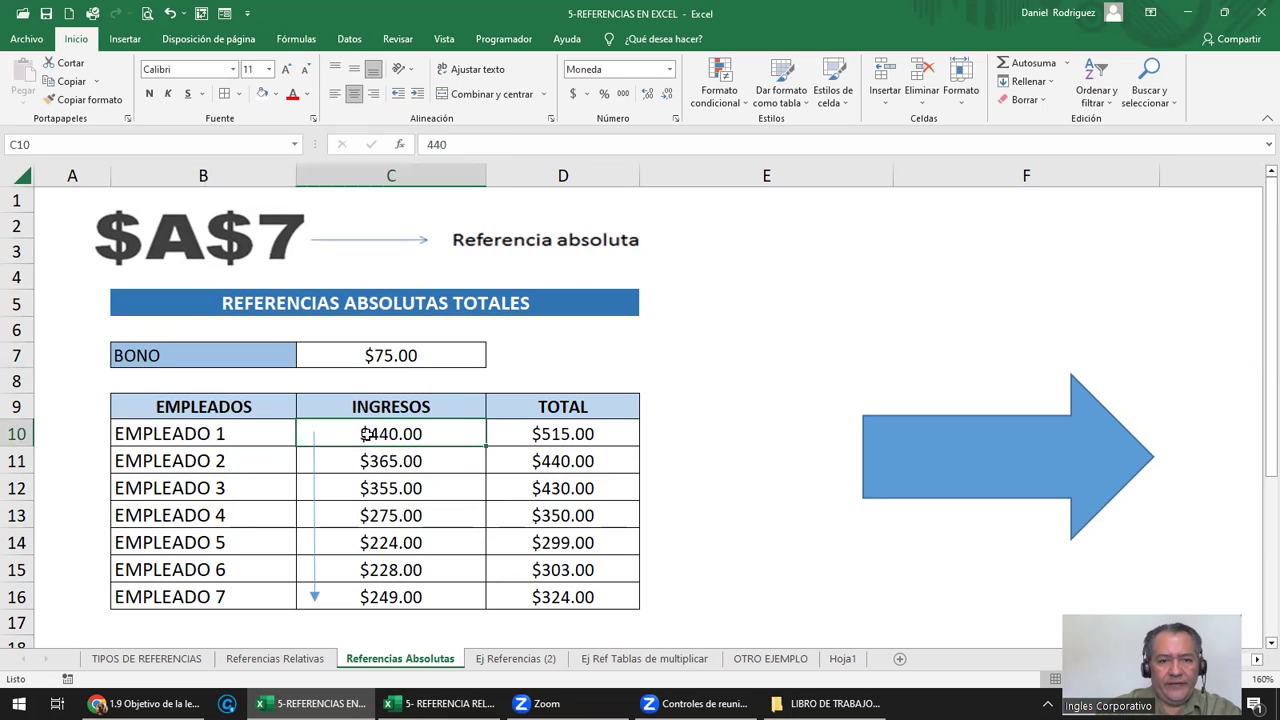
pyautogui.click(314, 481)
pyautogui.click(539, 440)
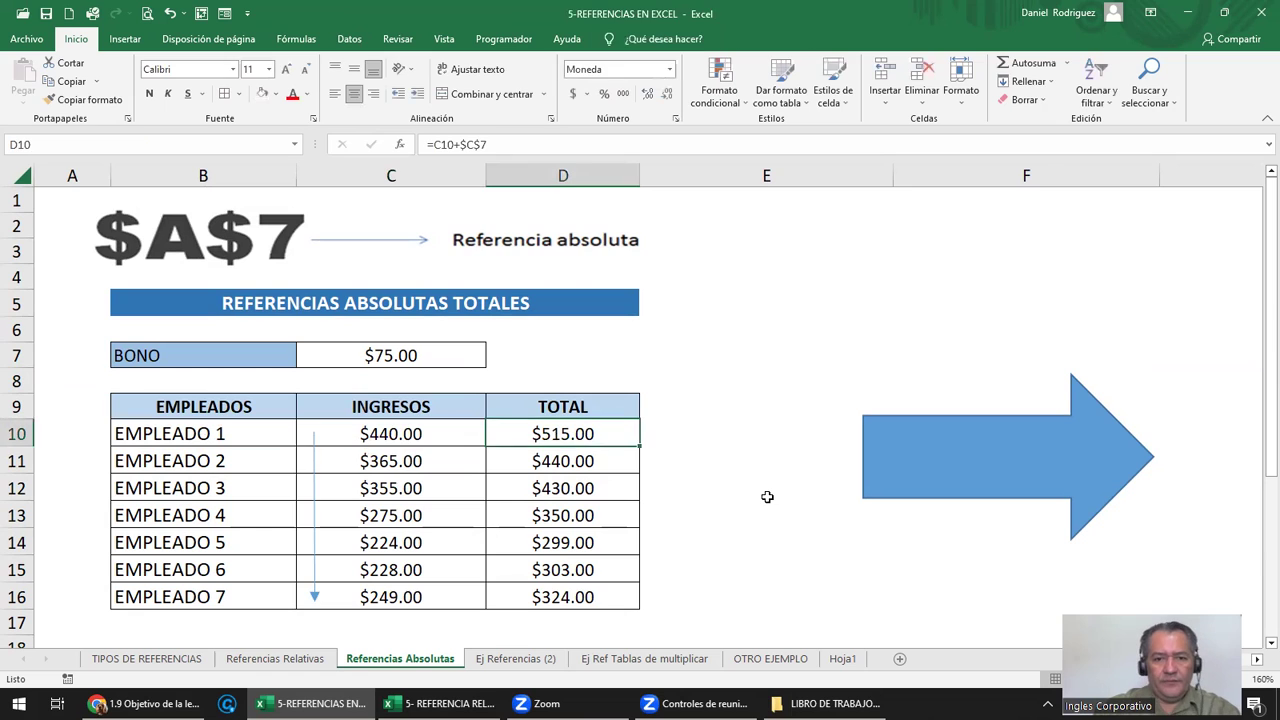
pyautogui.hotkey('shift', 'Down')
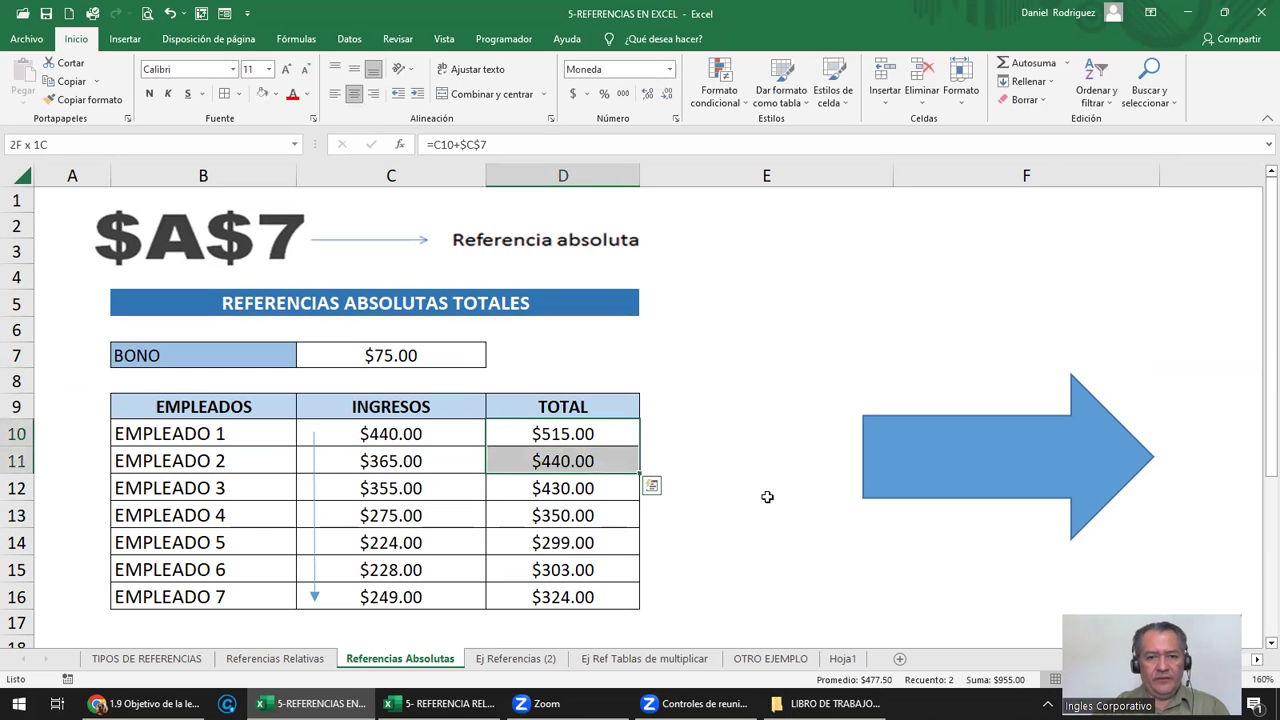
pyautogui.hotkey('shift', 'Down')
pyautogui.hotkey('shift', 'Down')
pyautogui.hotkey('shift', 'Down')
pyautogui.press('Delete')
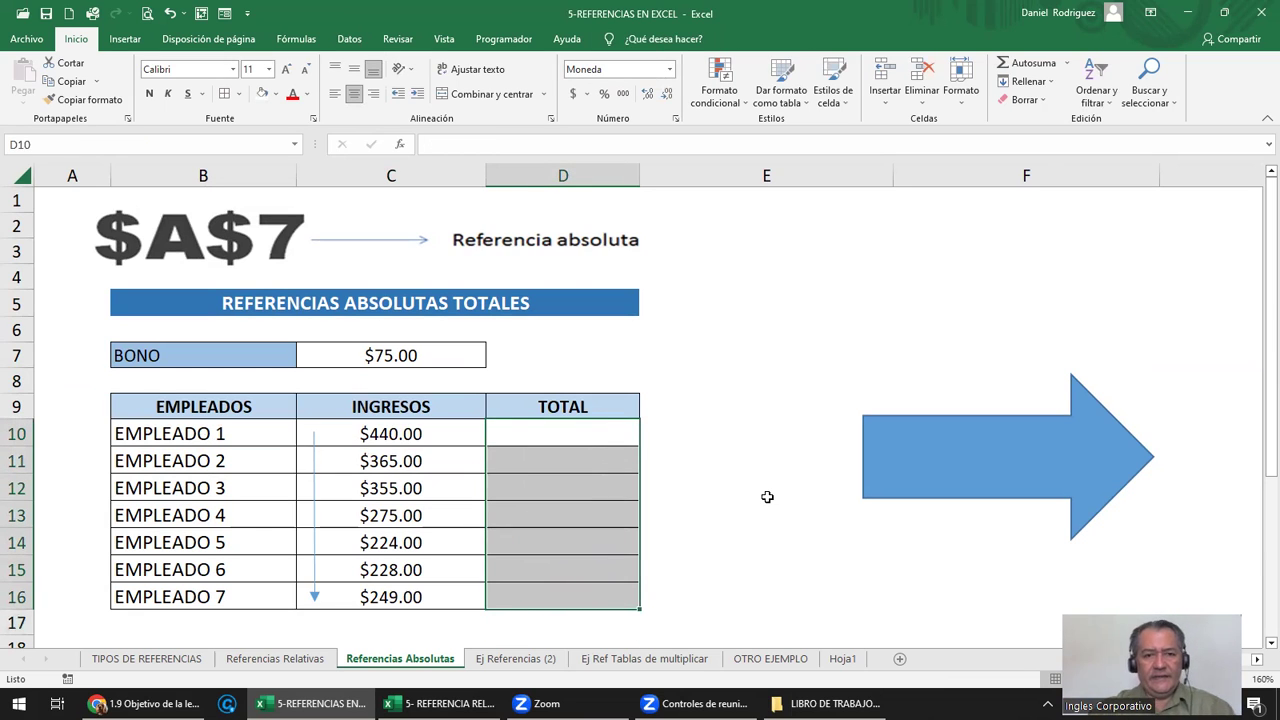
# Replace a hard-coded +75 attempt with the formula =C10+C7 in D10, giving $515.00
pyautogui.click(413, 433)
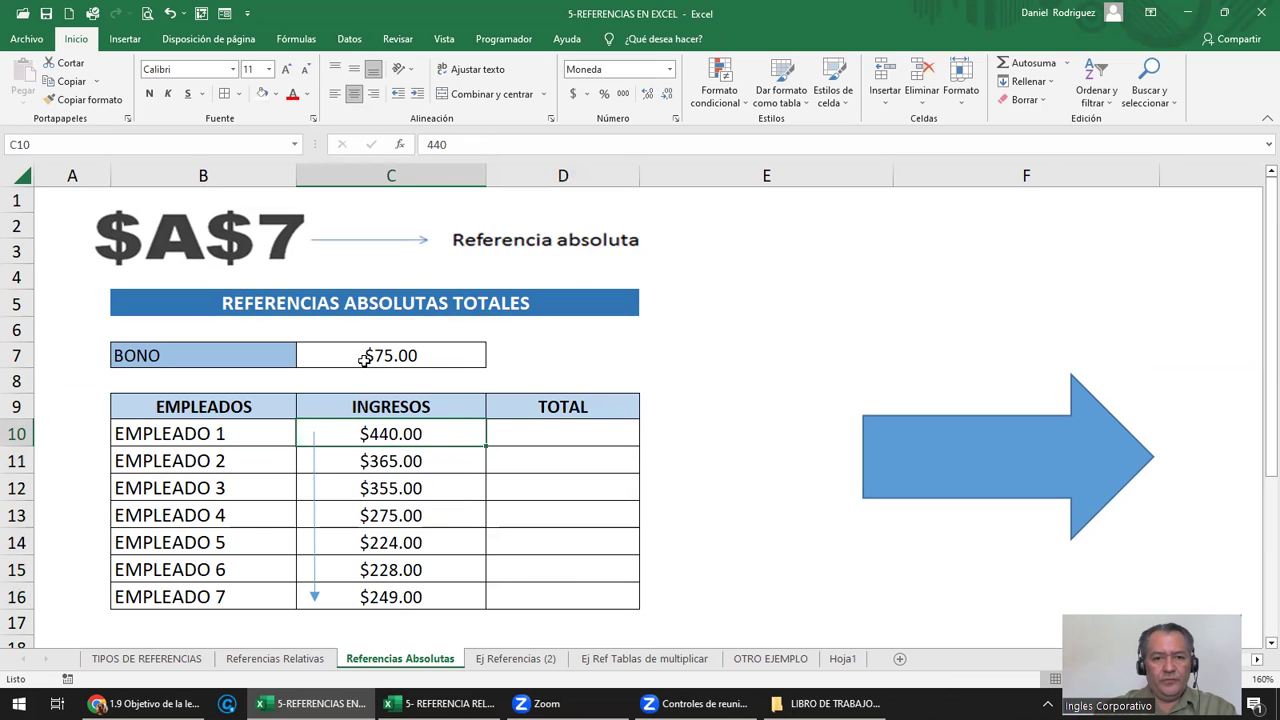
pyautogui.click(555, 433)
pyautogui.doubleClick(555, 438)
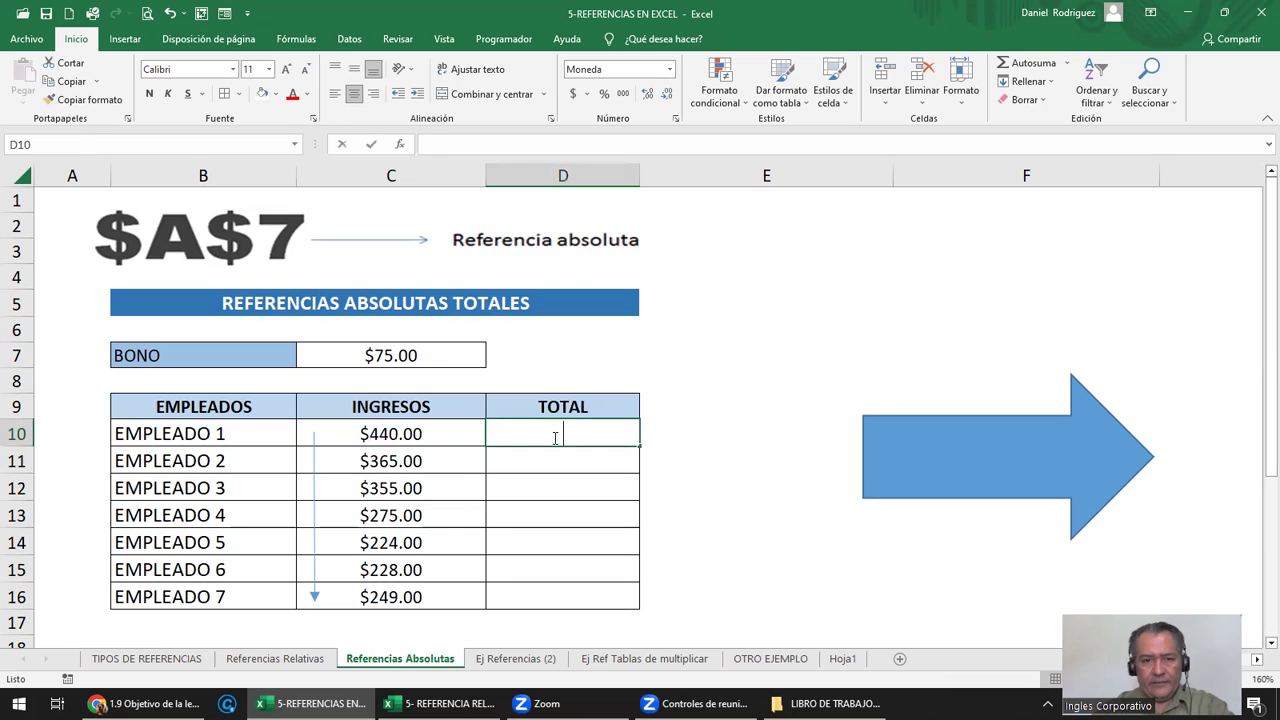
pyautogui.write('=440')
pyautogui.write('+75')
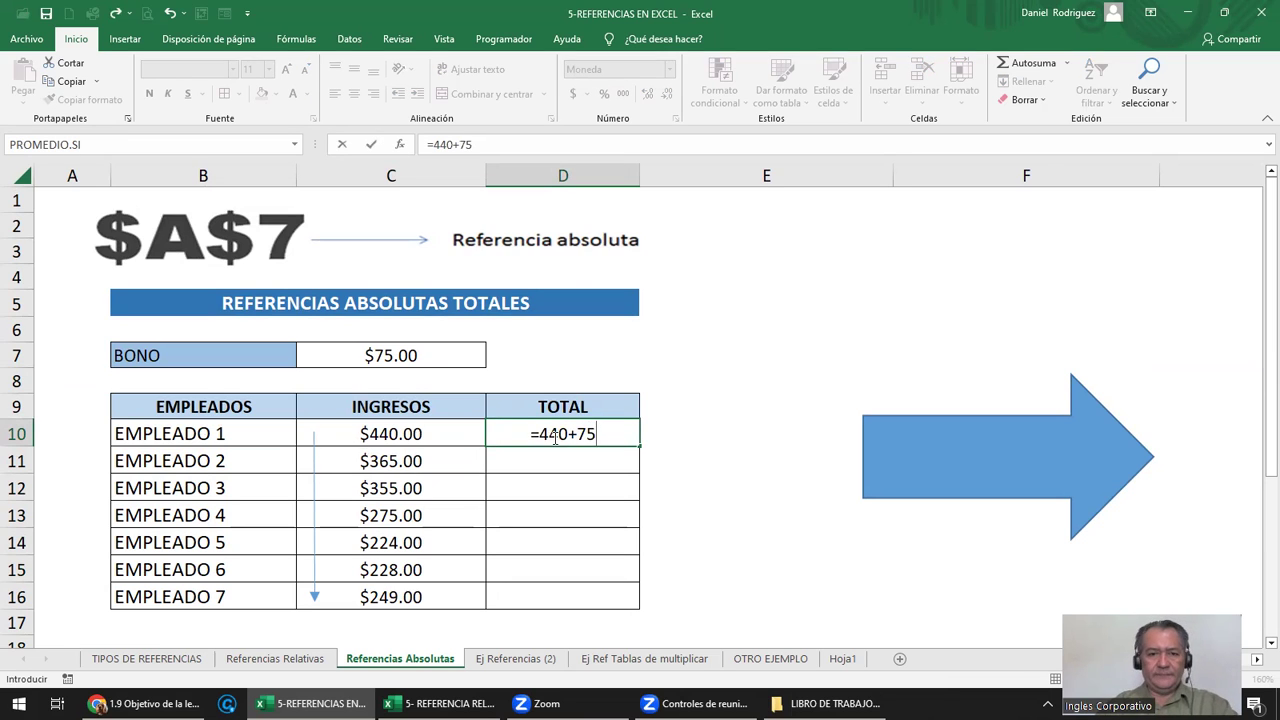
pyautogui.press('Escape')
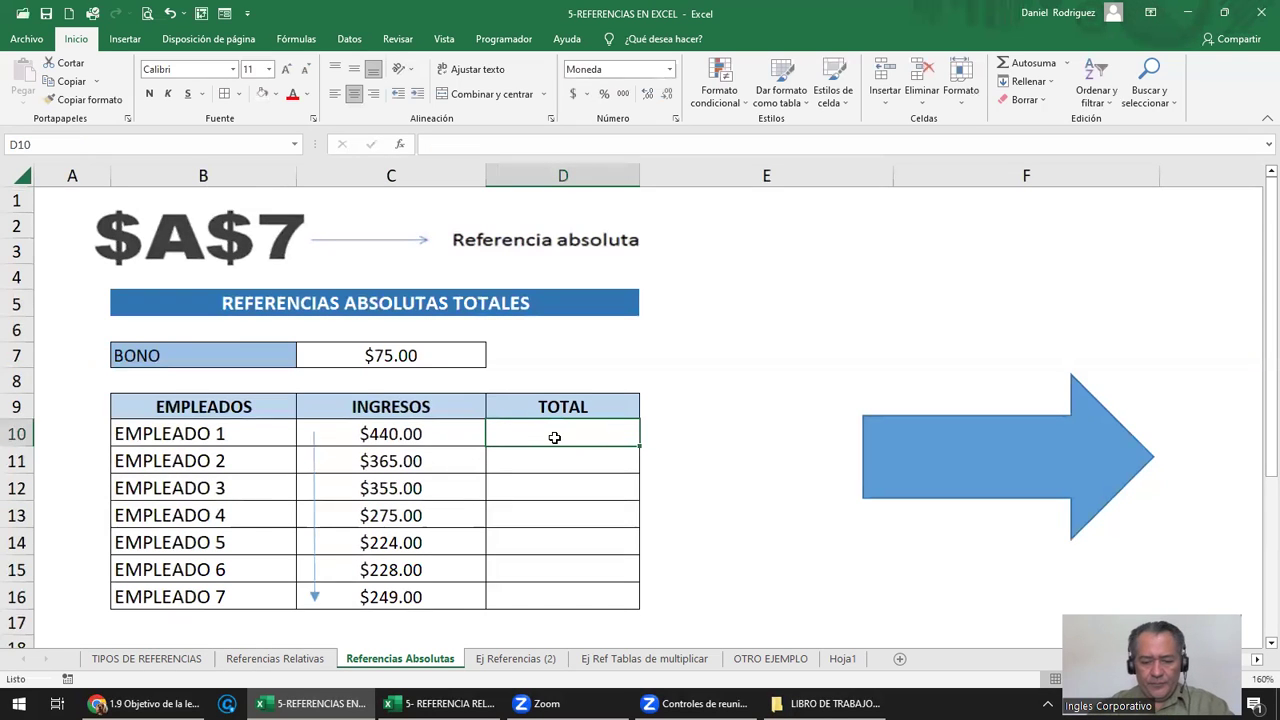
pyautogui.write('=')
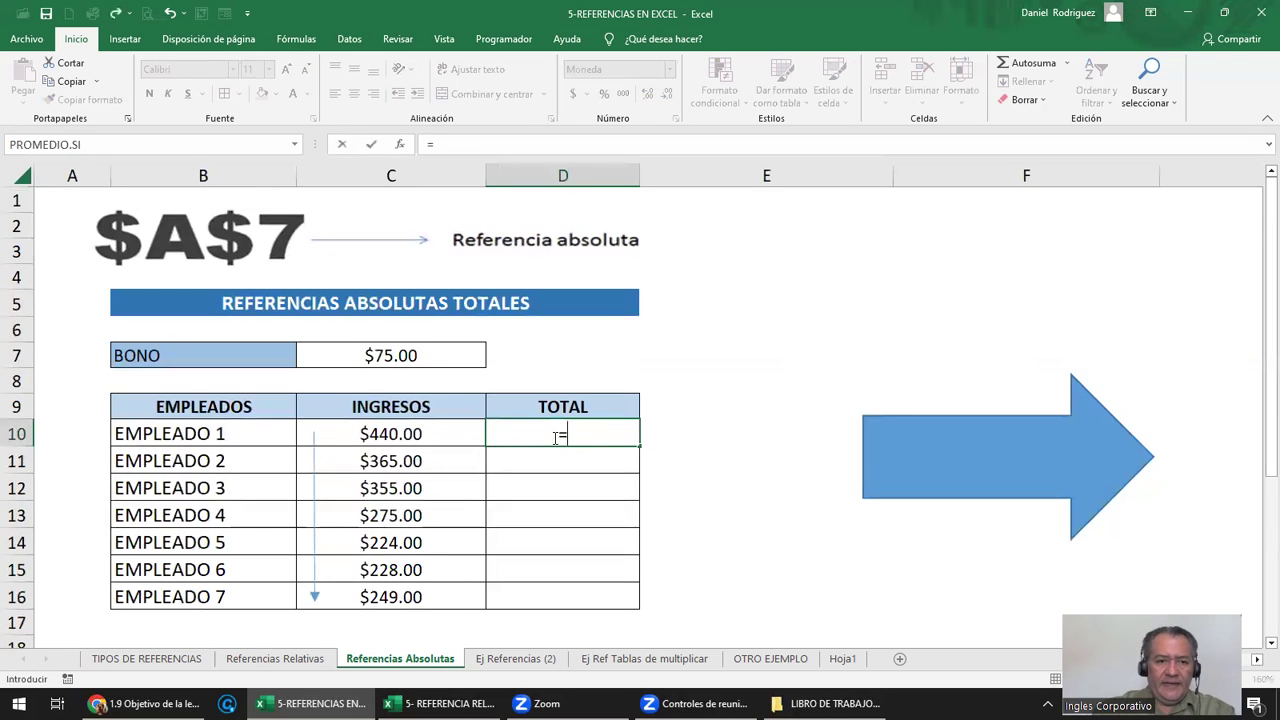
pyautogui.click(397, 433)
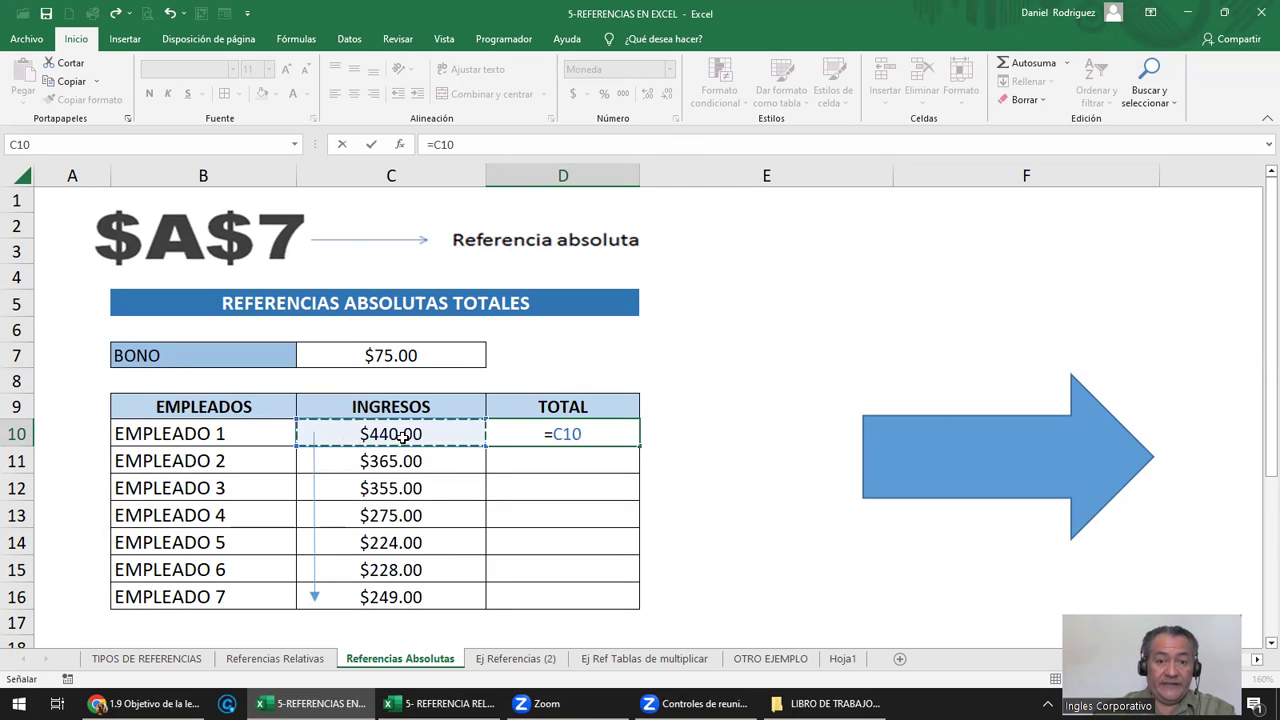
pyautogui.write('+')
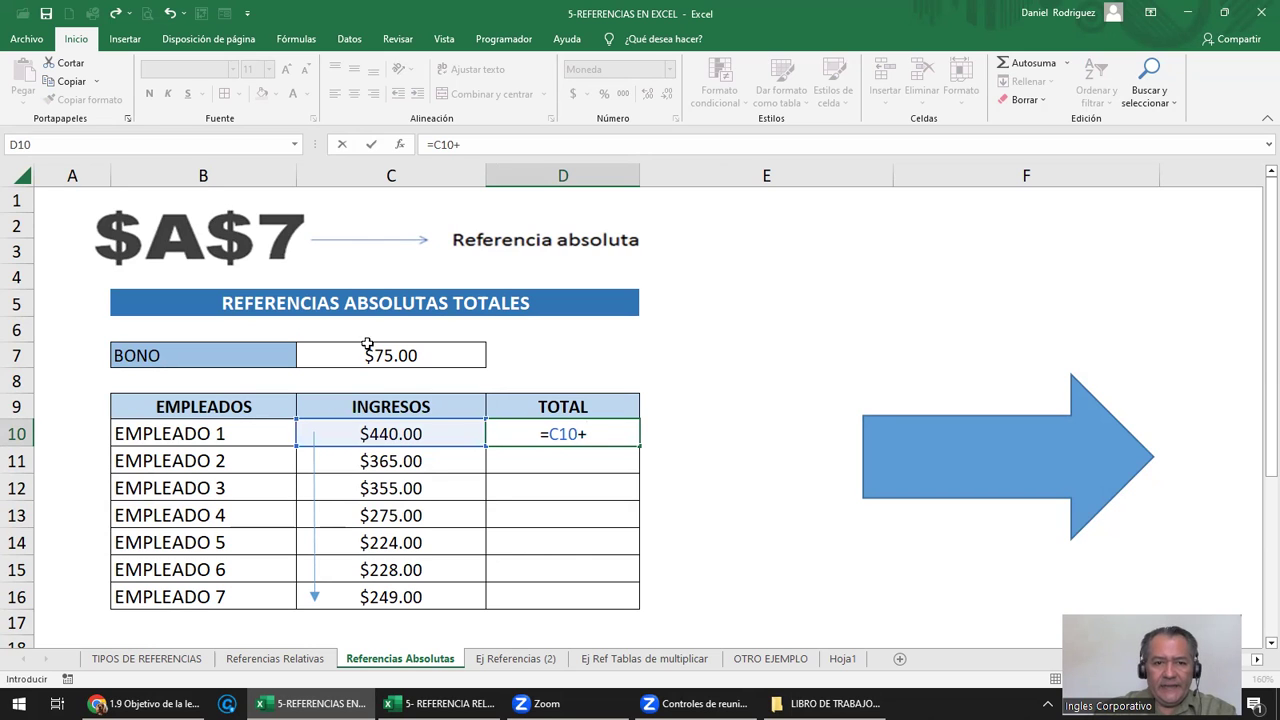
pyautogui.click(372, 354)
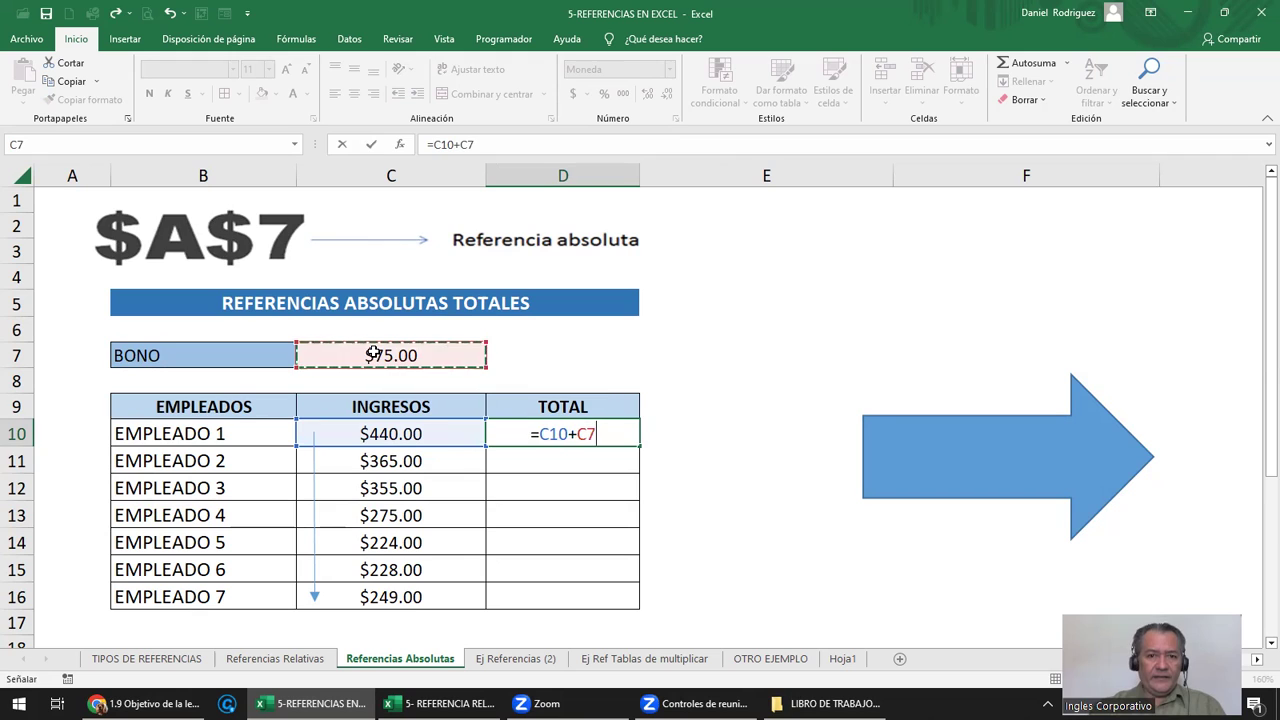
pyautogui.press('Return')
# Copy D10's formula down to D16, then inspect D11's shifted =C11+C8
pyautogui.press('Up')
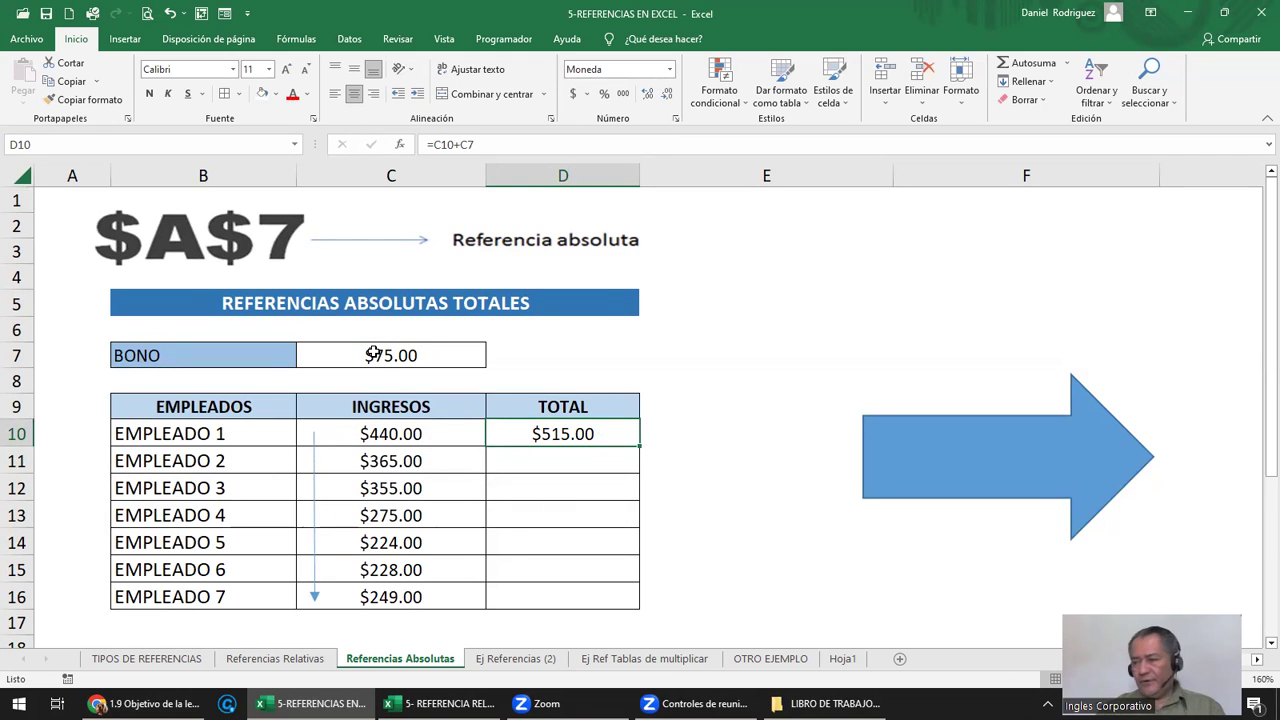
pyautogui.hotkey('ctrl', 'c')
pyautogui.press('Down')
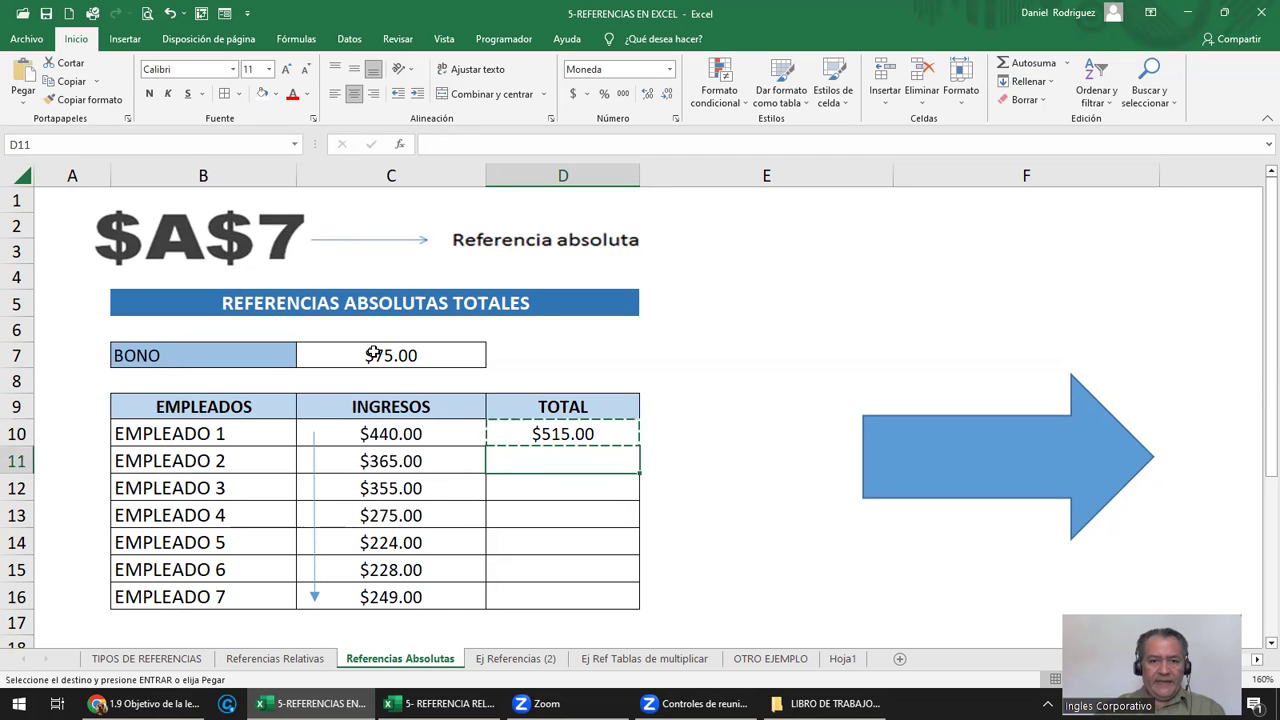
pyautogui.hotkey('shift', 'Down')
pyautogui.hotkey('shift', 'Down')
pyautogui.hotkey('shift', 'Down')
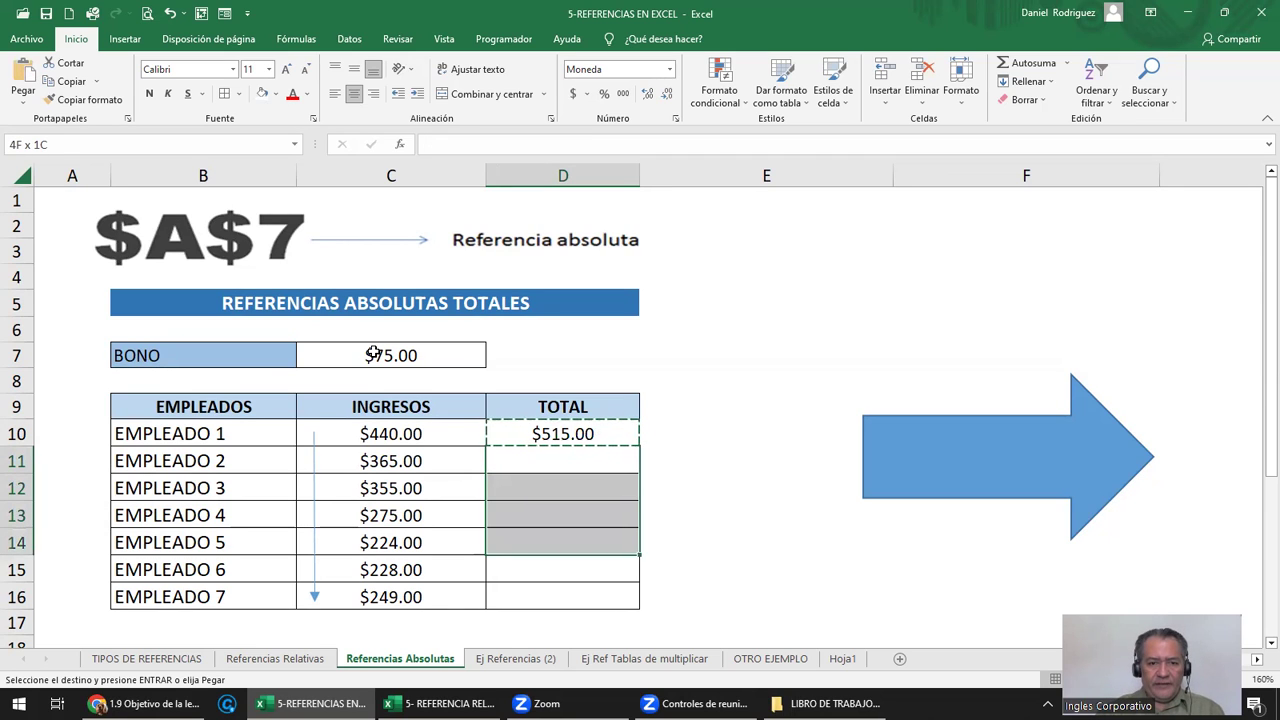
pyautogui.hotkey('shift', 'Down')
pyautogui.hotkey('shift', 'Down')
pyautogui.press('Return')
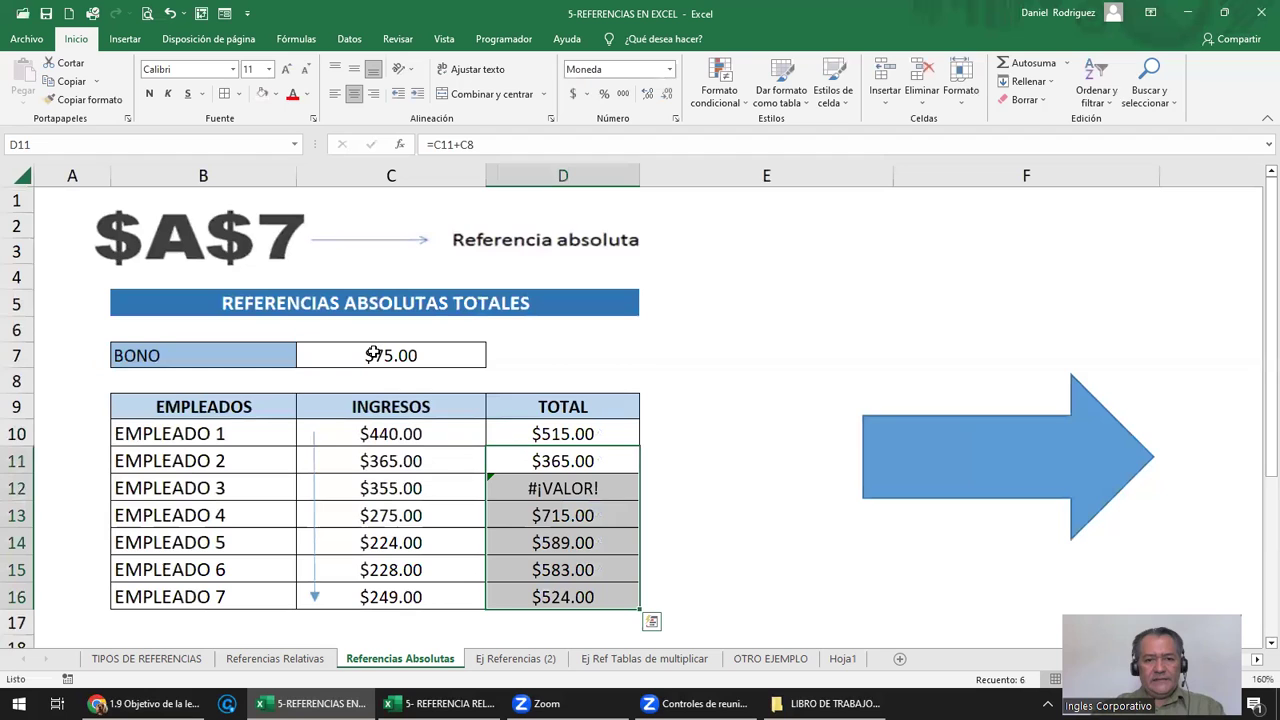
pyautogui.doubleClick(560, 462)
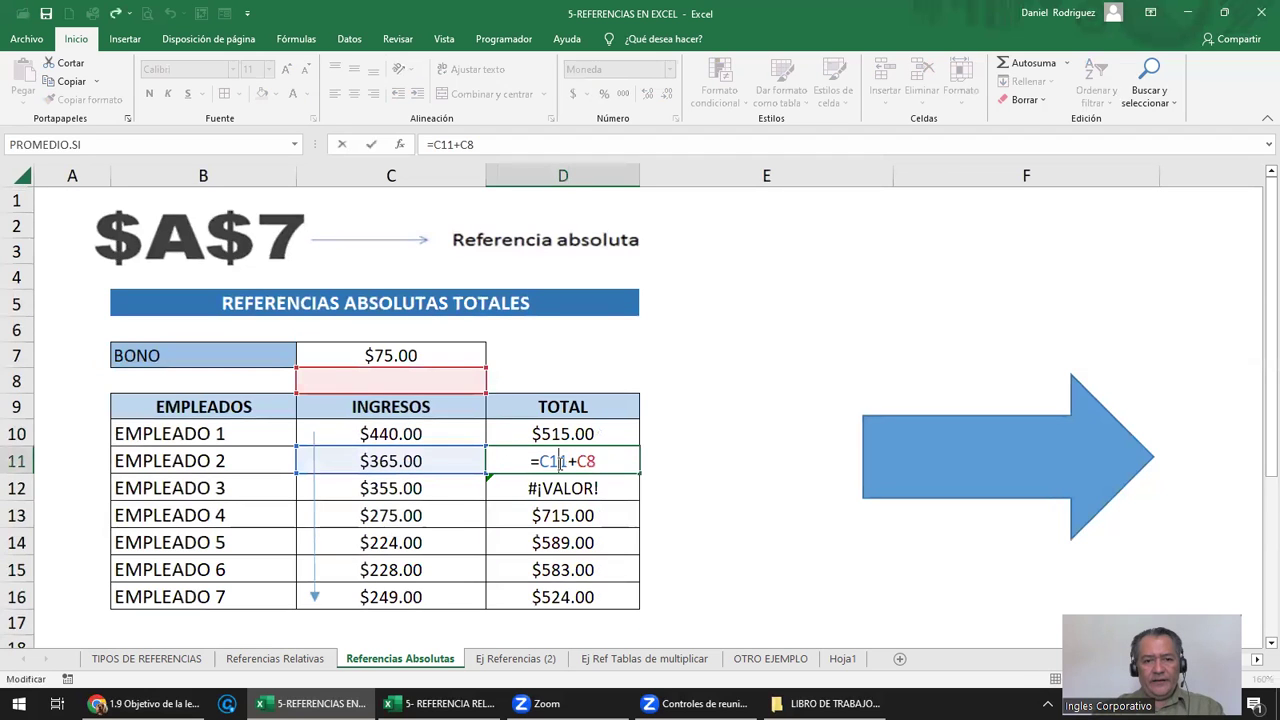
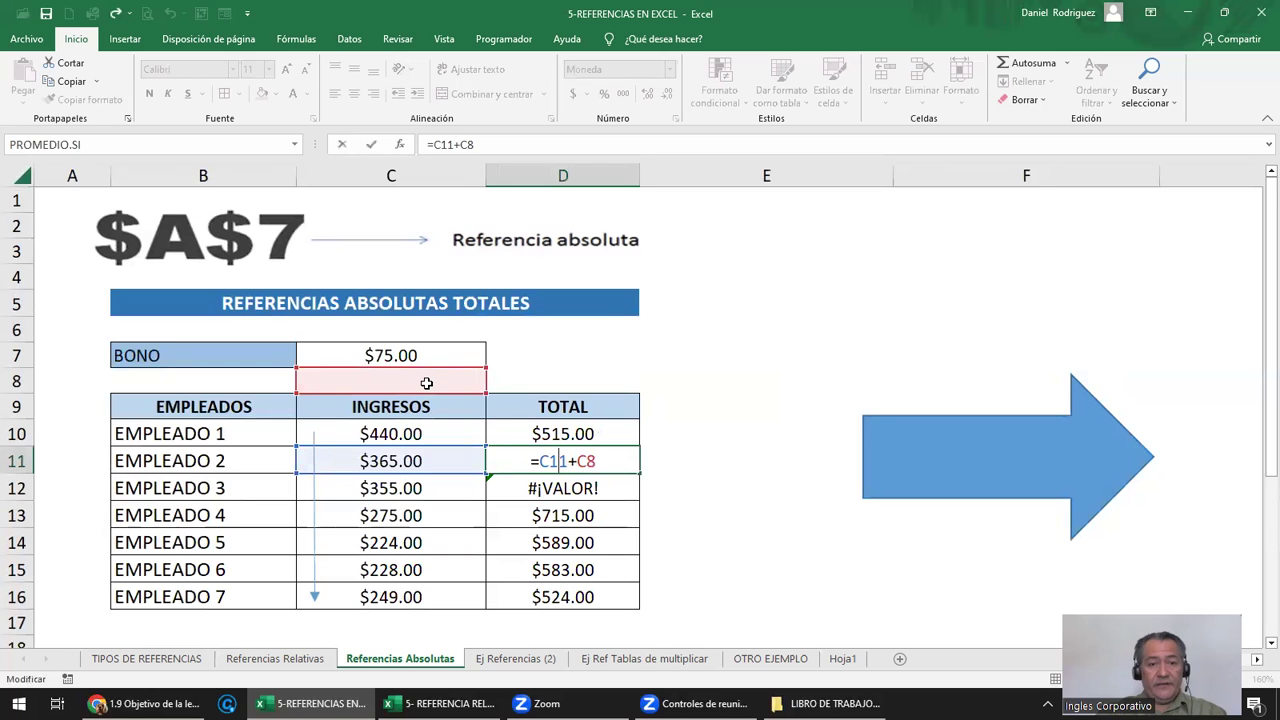
# Clear the totals in D11:D16
pyautogui.hotkey('ctrl', 'Return')
pyautogui.doubleClick(592, 433)
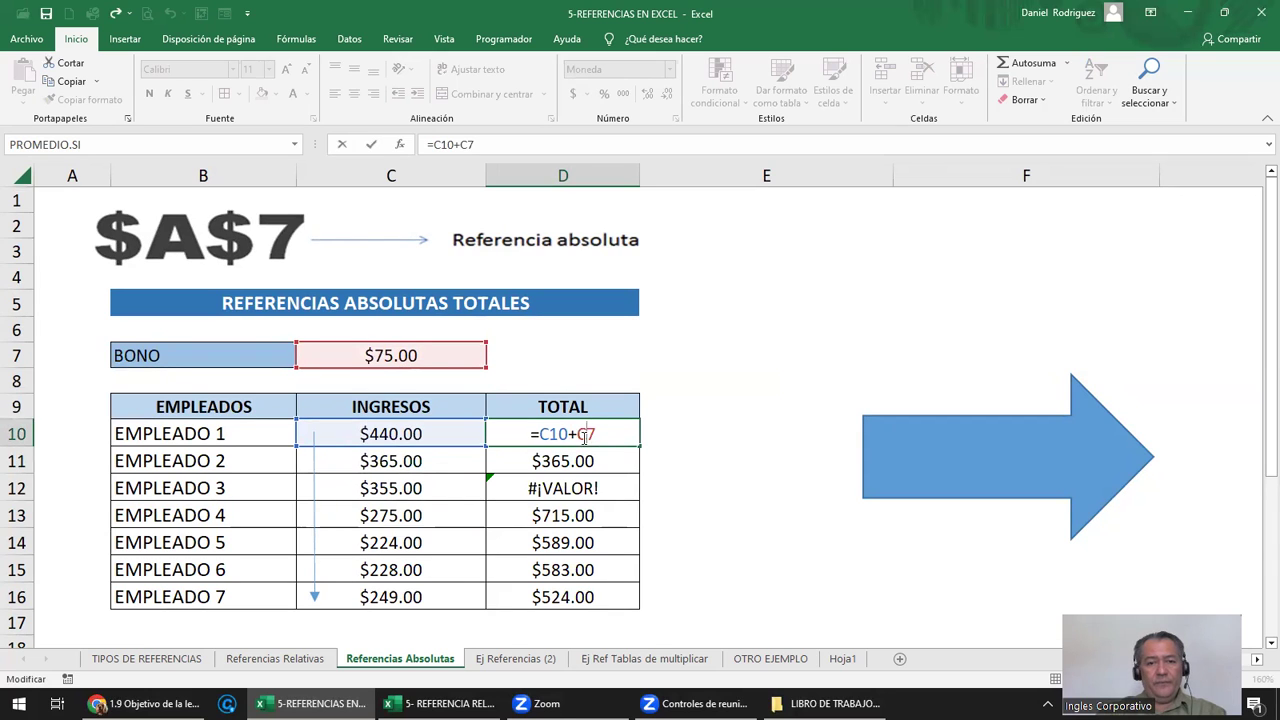
pyautogui.moveTo(563, 458); pyautogui.dragTo(577, 597)
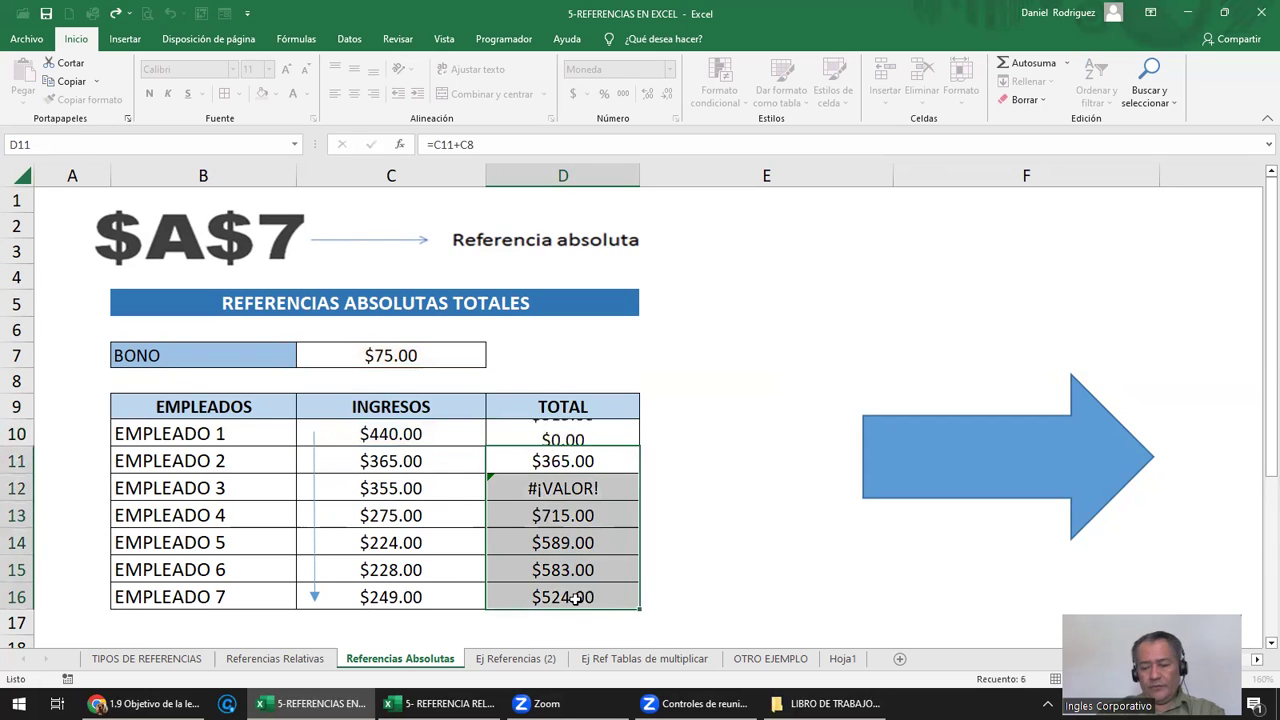
pyautogui.press('Delete')
# Make the bonus reference in D10 absolute so it reads =C10+$C$7
pyautogui.click(578, 435)
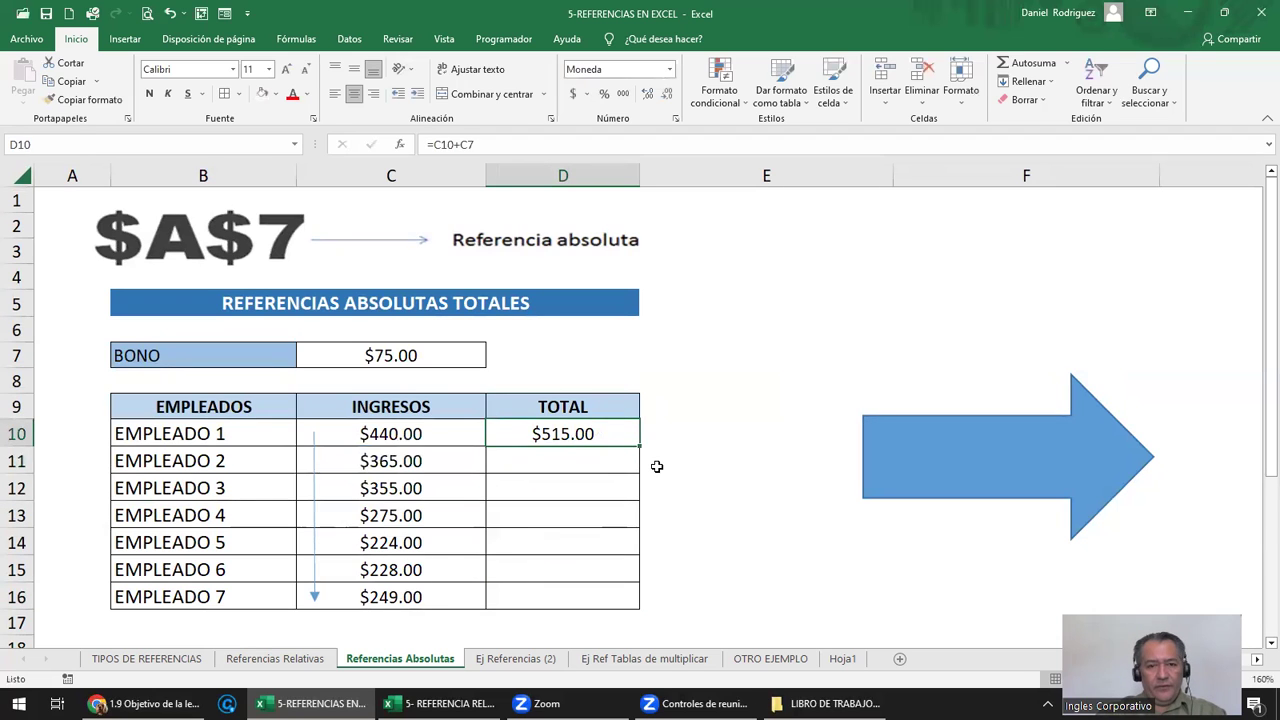
pyautogui.press('F2')
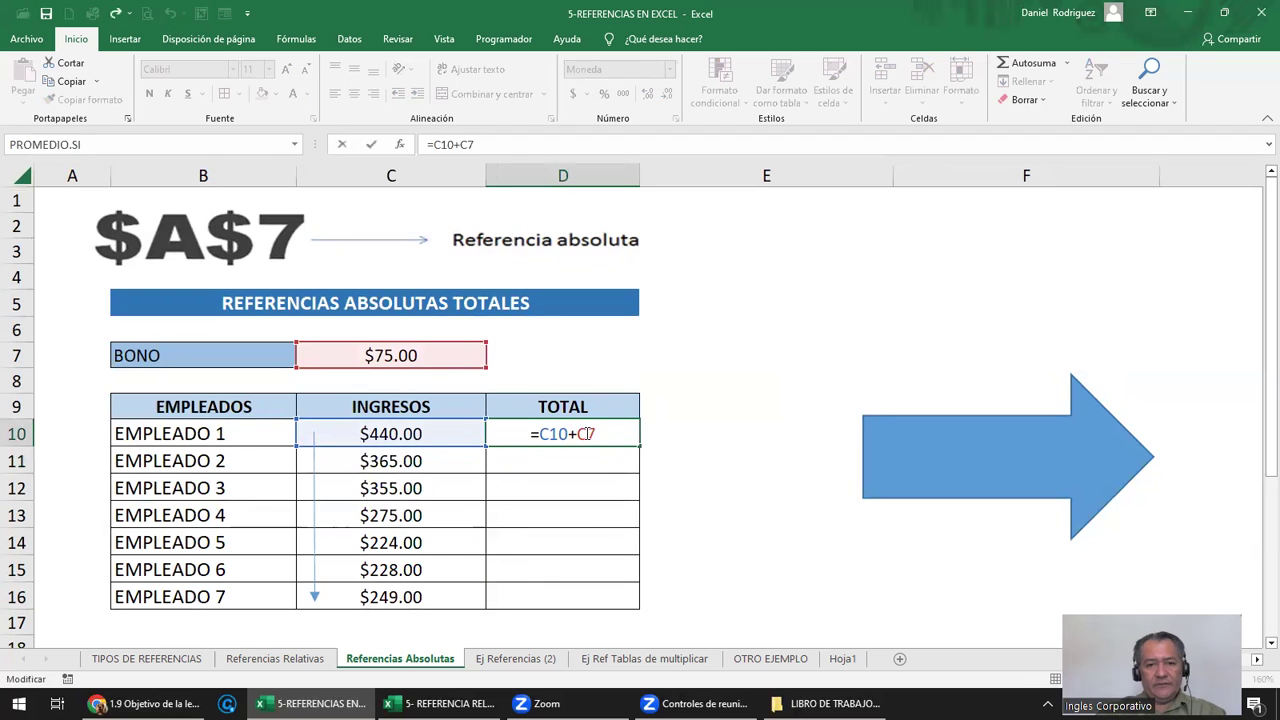
pyautogui.click(588, 434)
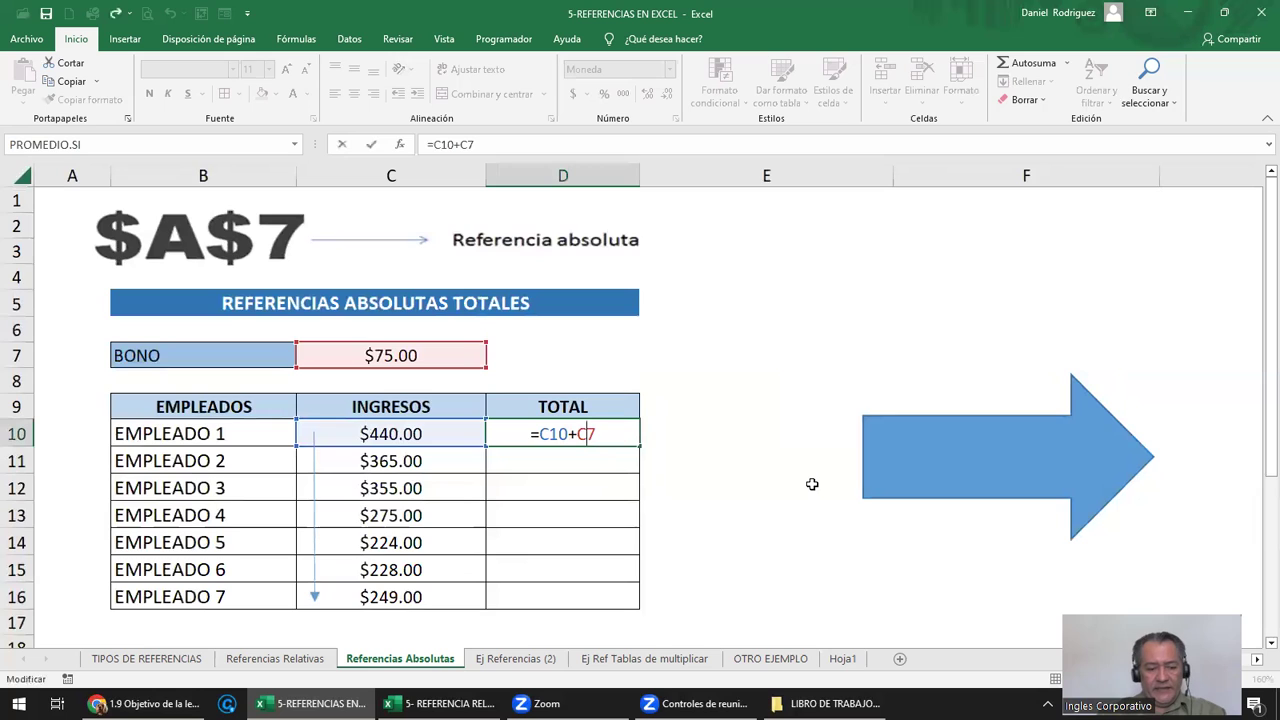
pyautogui.press('F4')
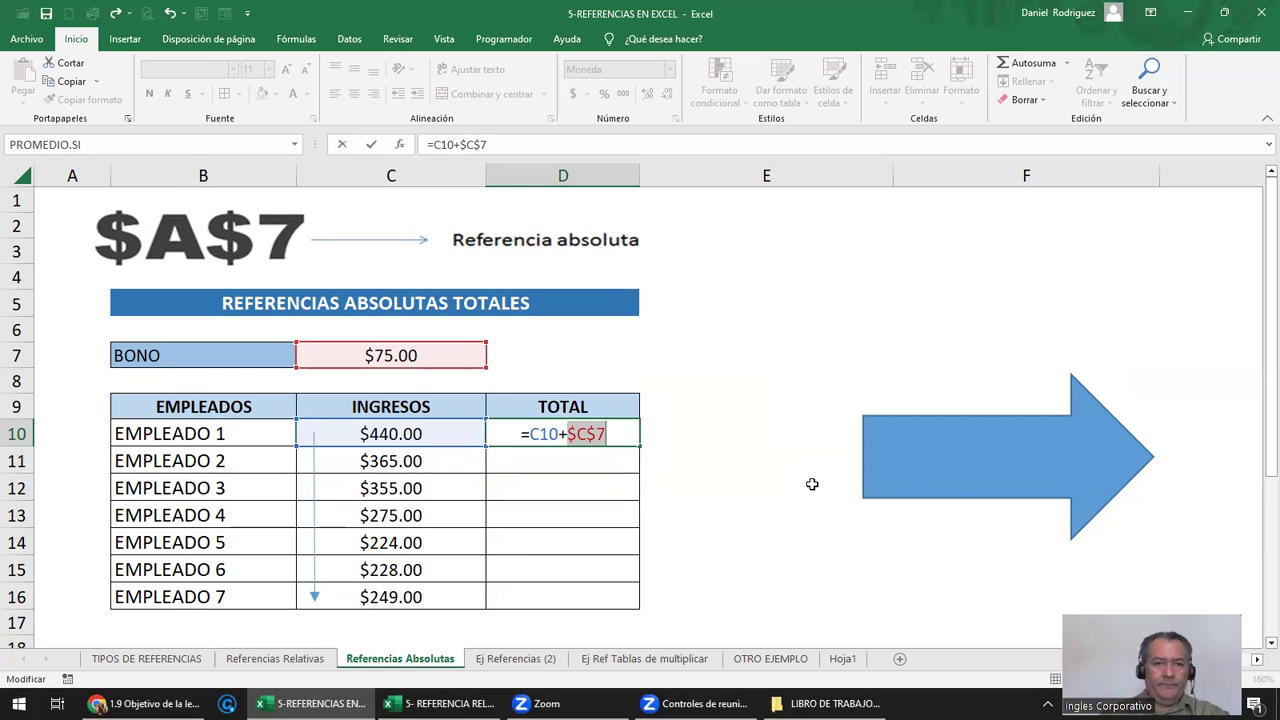
pyautogui.press('Return')
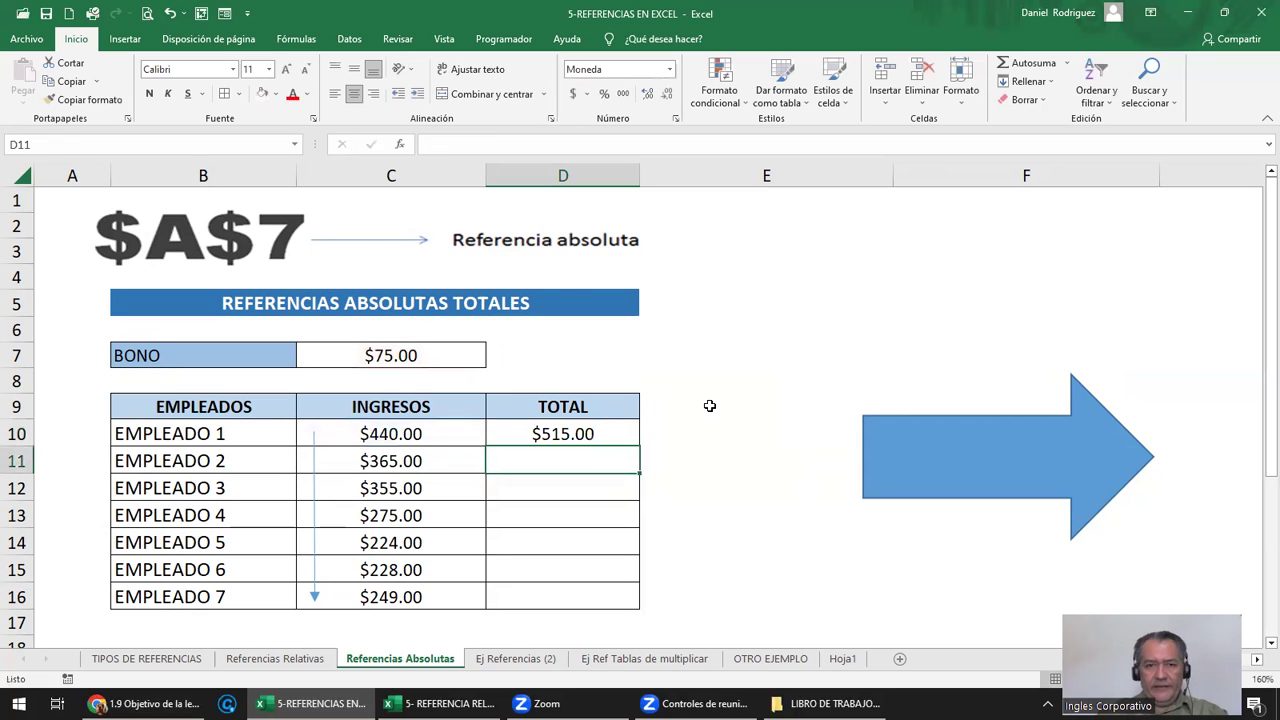
# Copy D10's =C10+$C$7 formula into D11 and check the pasted formula
pyautogui.click(545, 240)
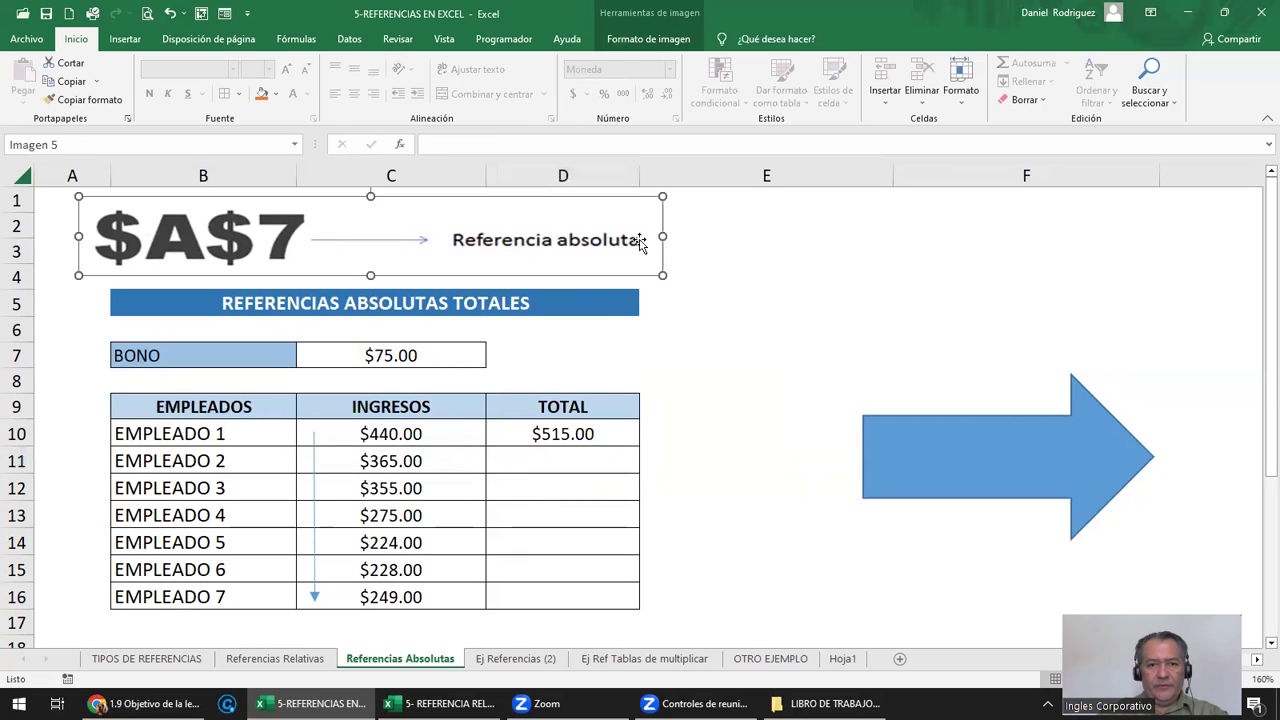
pyautogui.click(340, 306)
pyautogui.click(590, 433)
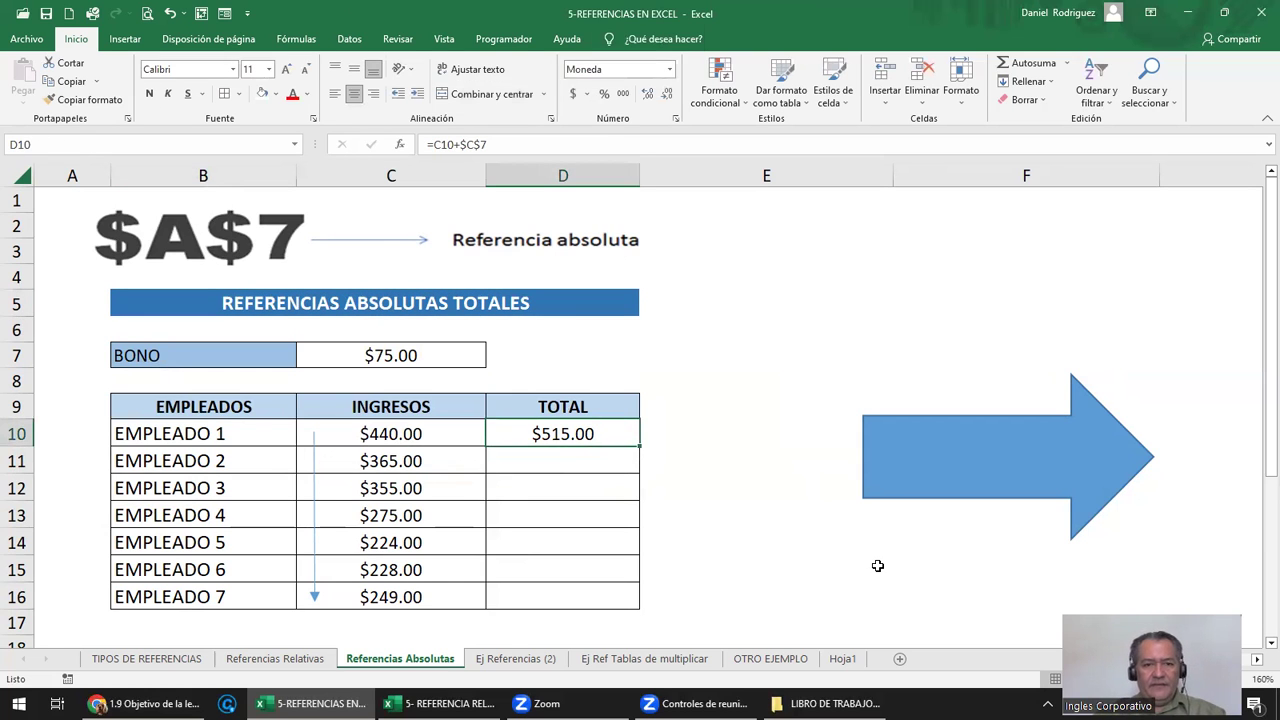
pyautogui.press('F2')
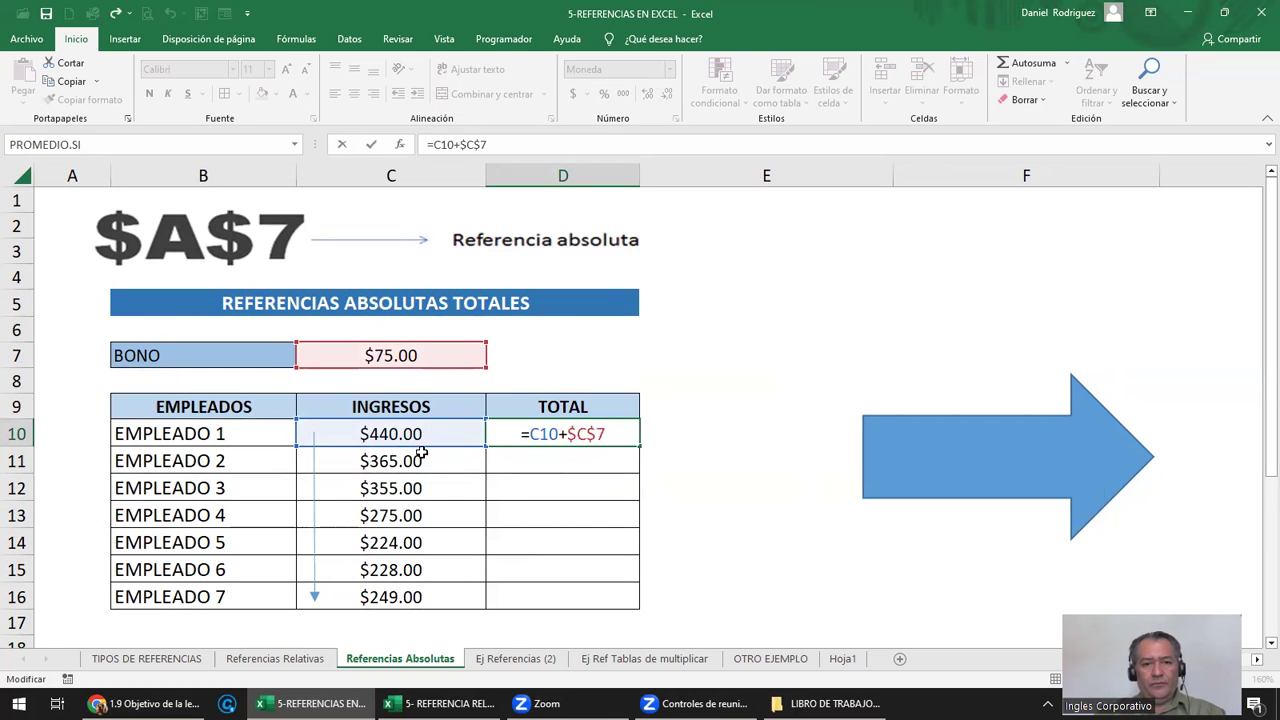
pyautogui.hotkey('ctrl', 'Return')
pyautogui.hotkey('ctrl', 'c')
pyautogui.press('Down')
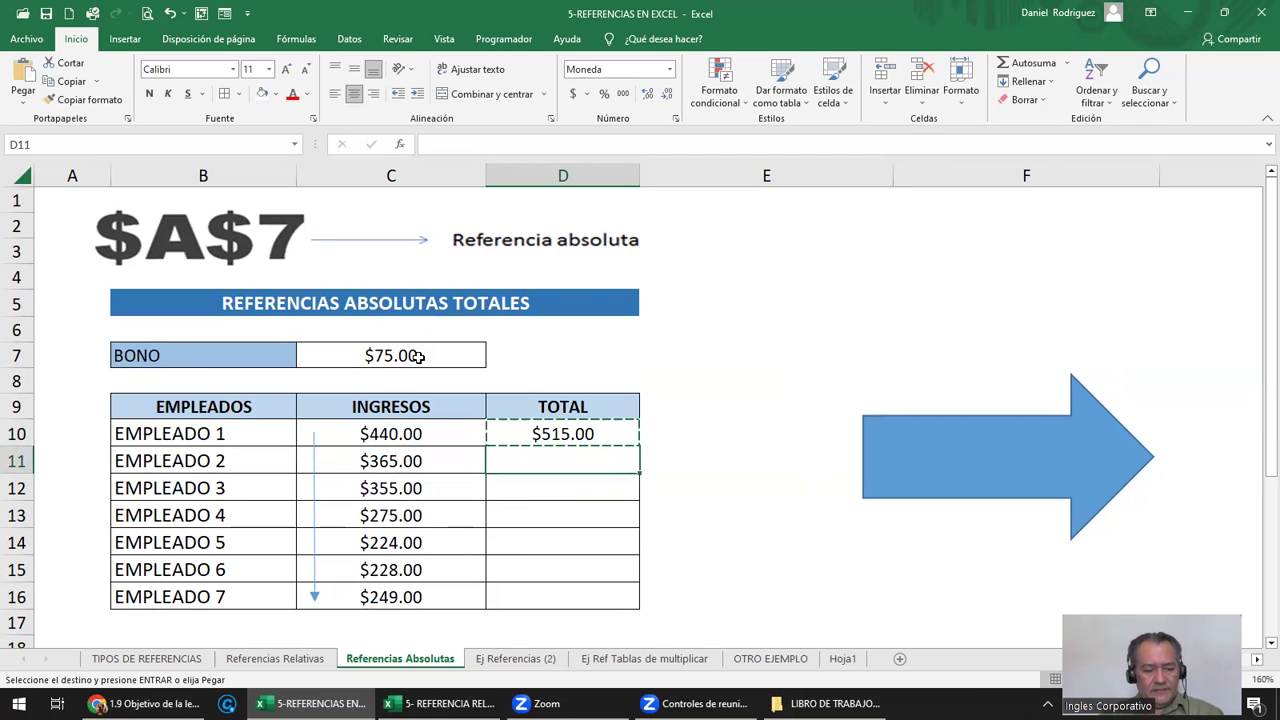
pyautogui.hotkey('ctrl', 'v')
pyautogui.press('F2')
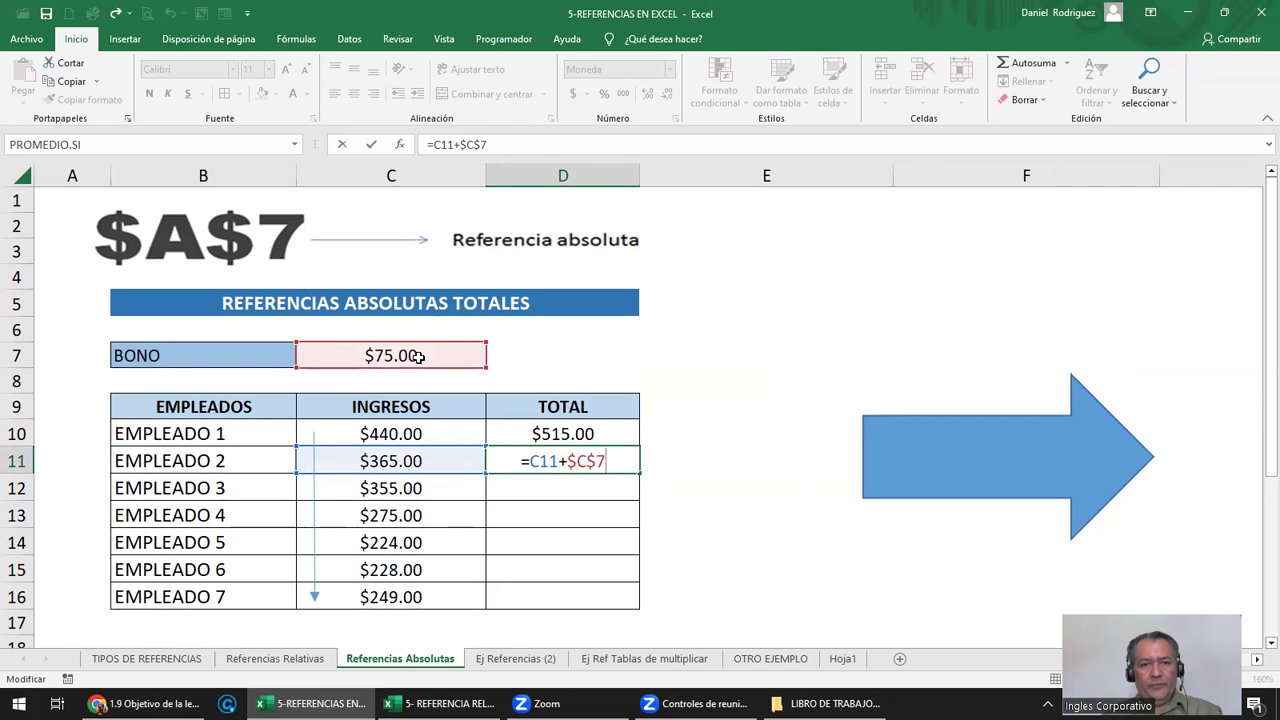
pyautogui.hotkey('ctrl', 'Return')
# Paste the formula into D12 and D13:D16, then recheck D10's formula
pyautogui.press('Down')
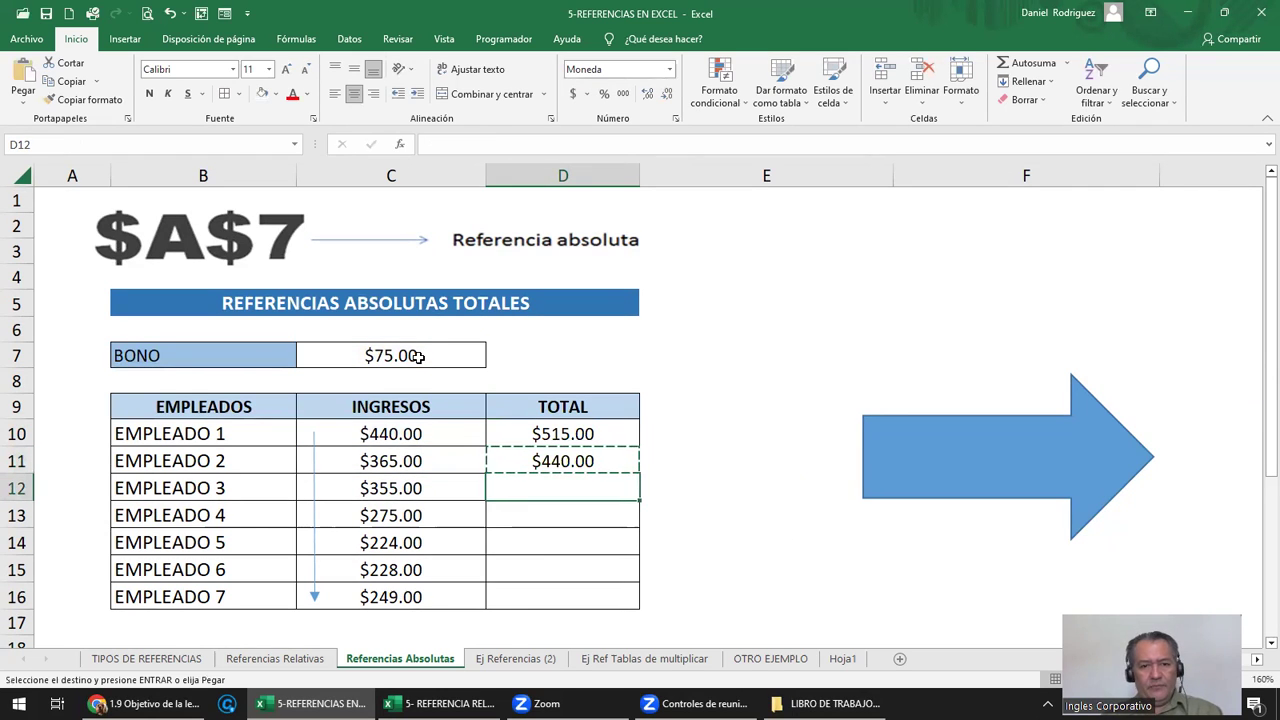
pyautogui.press('Return')
pyautogui.press('F2')
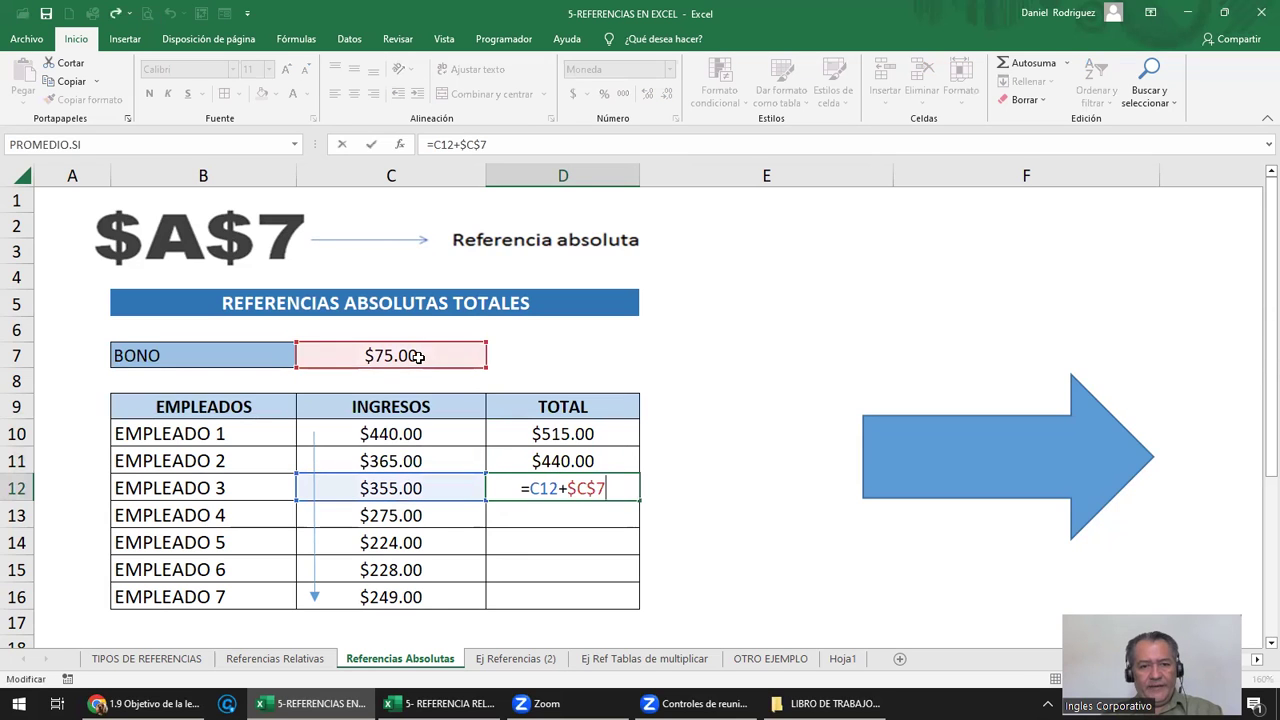
pyautogui.hotkey('ctrl', 'Return')
pyautogui.hotkey('ctrl', 'c')
pyautogui.press('Down')
pyautogui.hotkey('shift', 'Down')
pyautogui.hotkey('shift', 'Down')
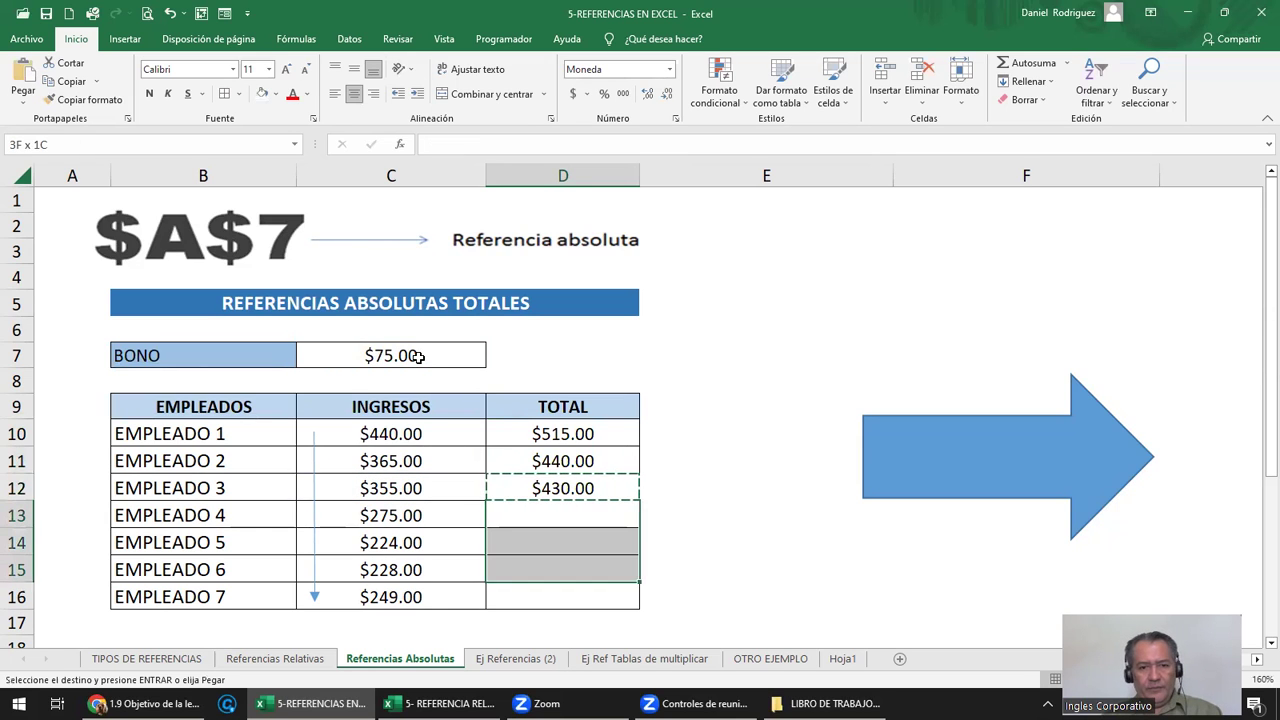
pyautogui.hotkey('shift', 'Down')
pyautogui.press('Return')
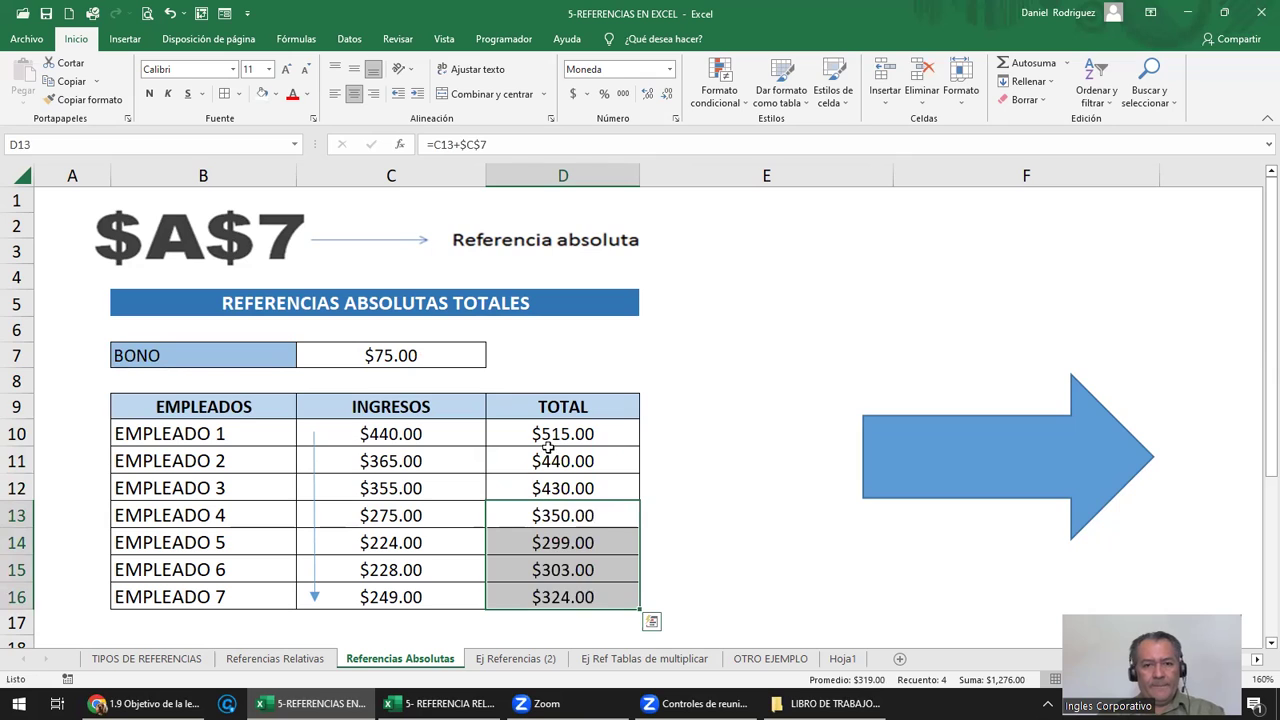
pyautogui.click(563, 433)
pyautogui.press('F2')
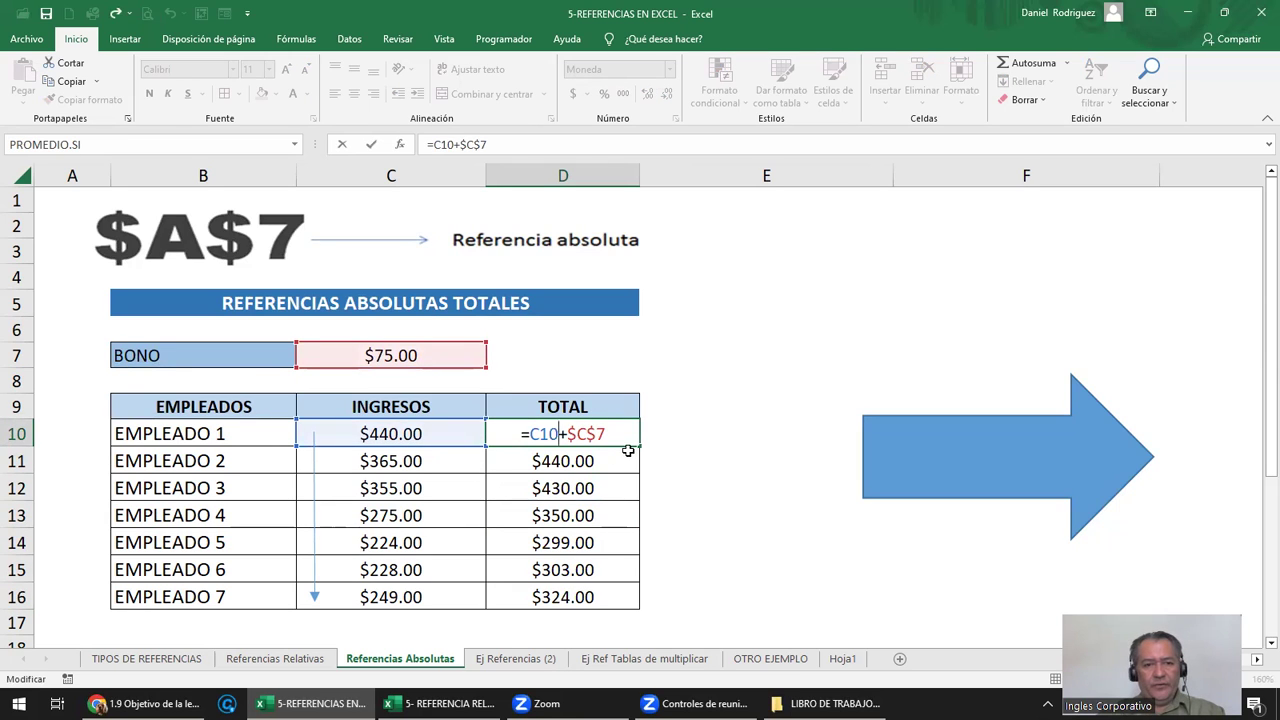
pyautogui.press('Escape')
# Change the BONO in C7 to 100
pyautogui.click(412, 362)
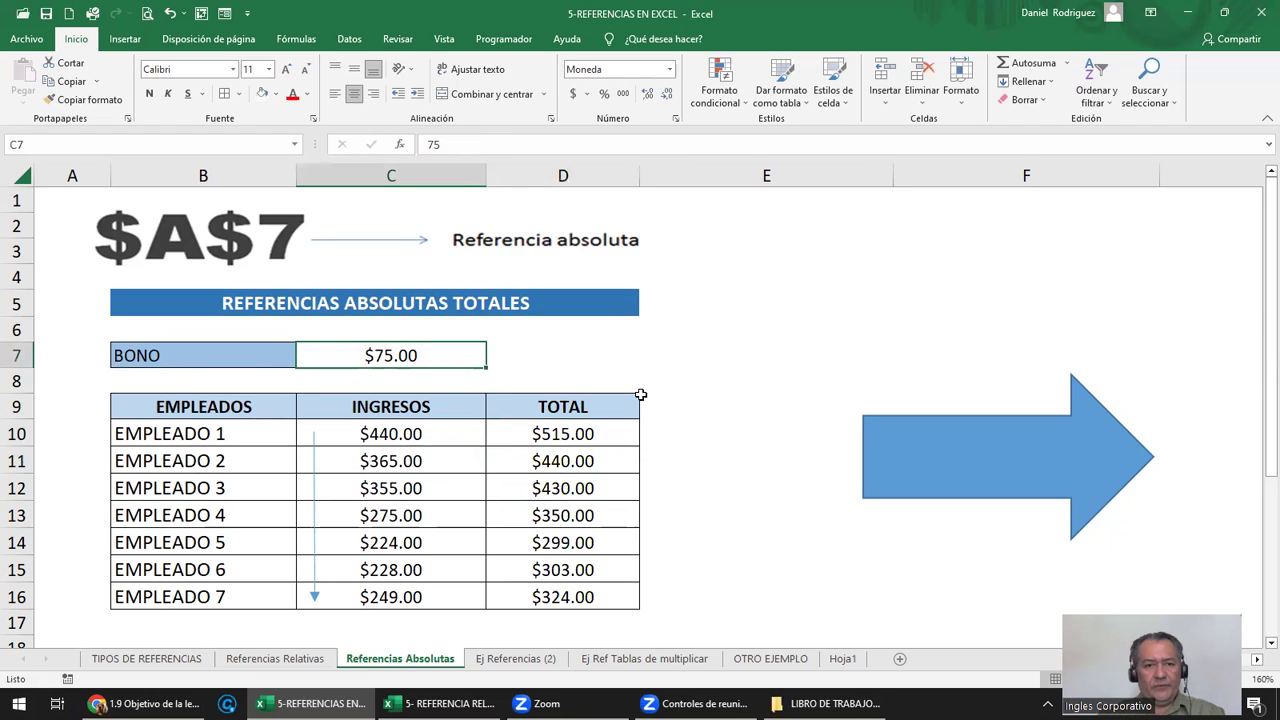
pyautogui.write('100')
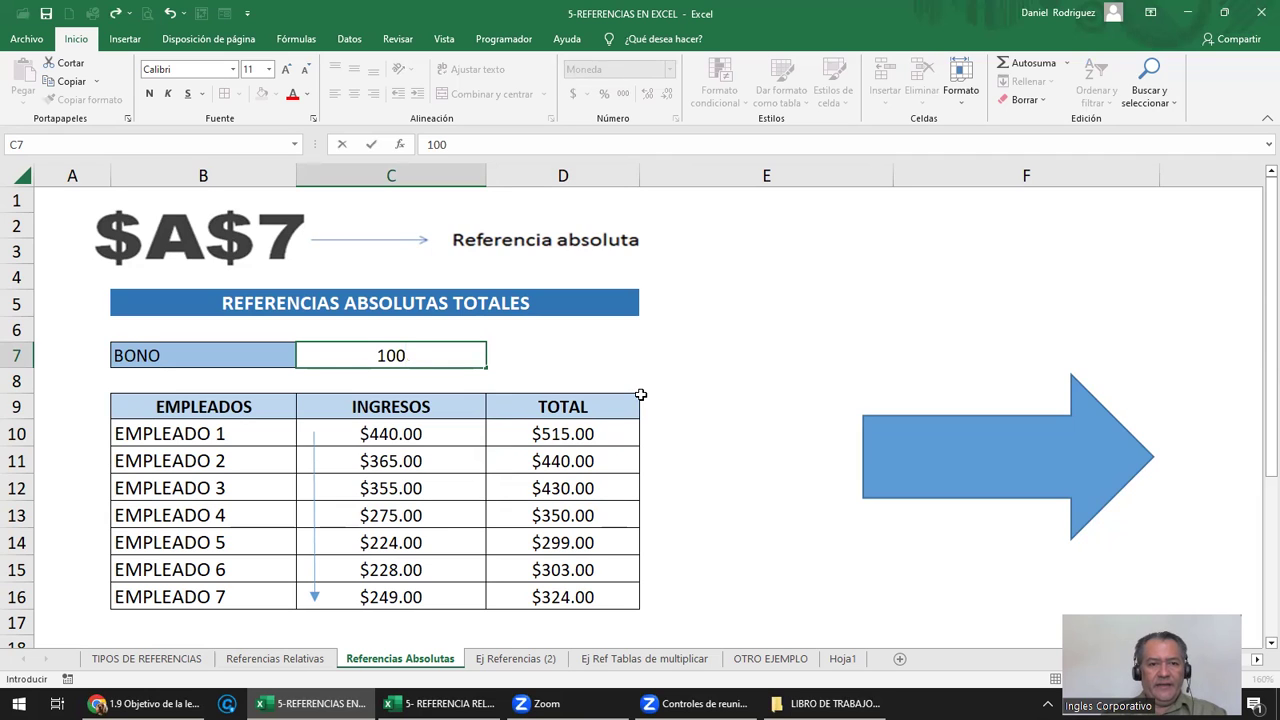
pyautogui.press('Return')
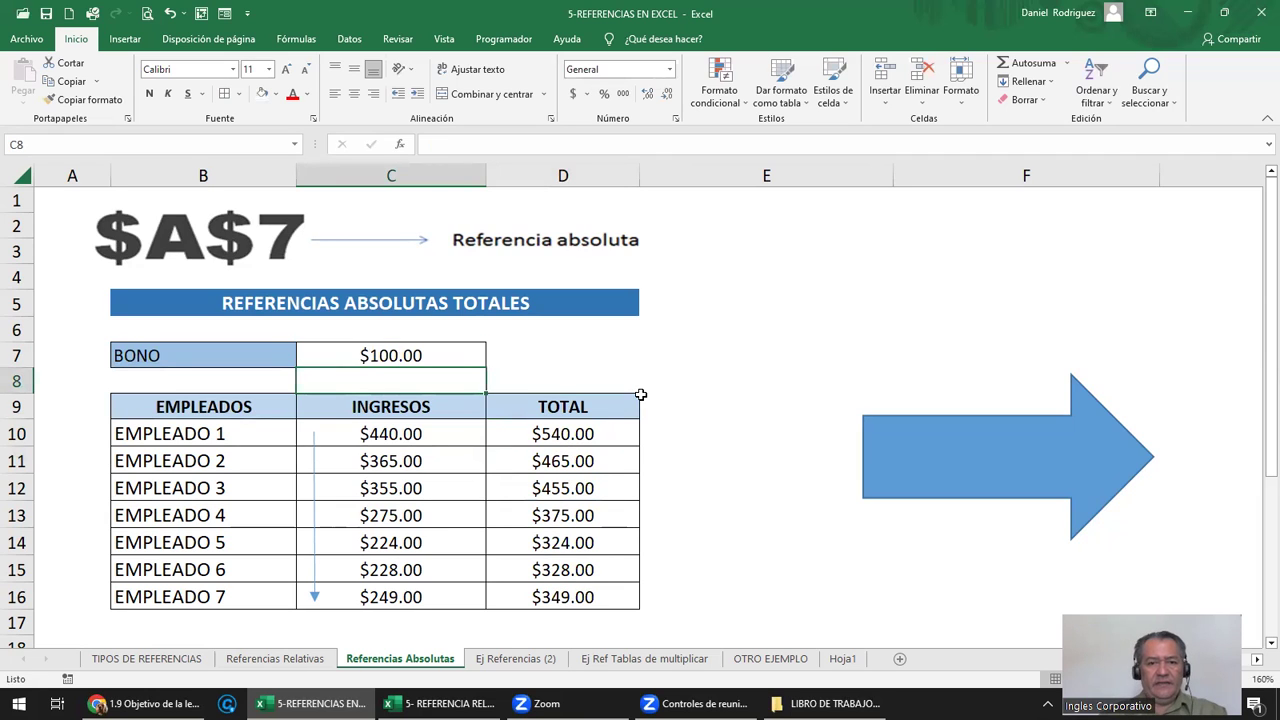
# Check that the D10 and D11 totals still reference $C$7 after the bonus change
pyautogui.click(585, 430)
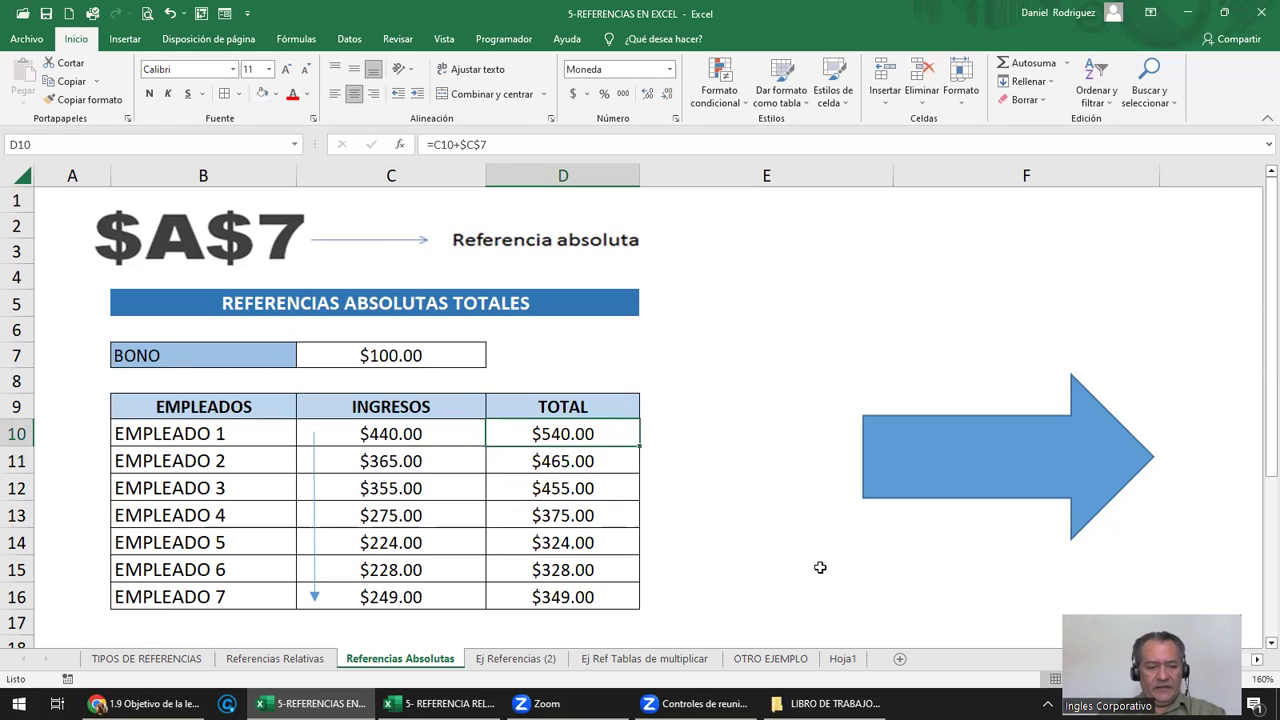
pyautogui.press('F2')
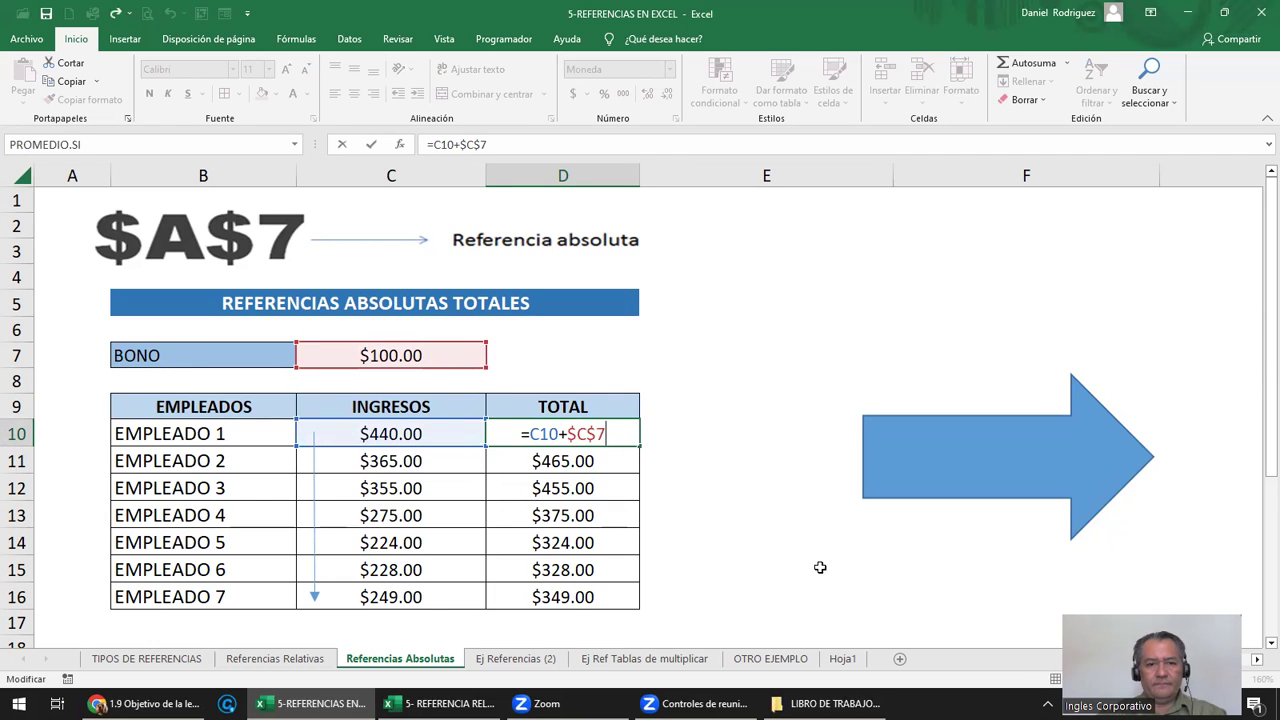
pyautogui.hotkey('ctrl', 'Return')
pyautogui.click(590, 465)
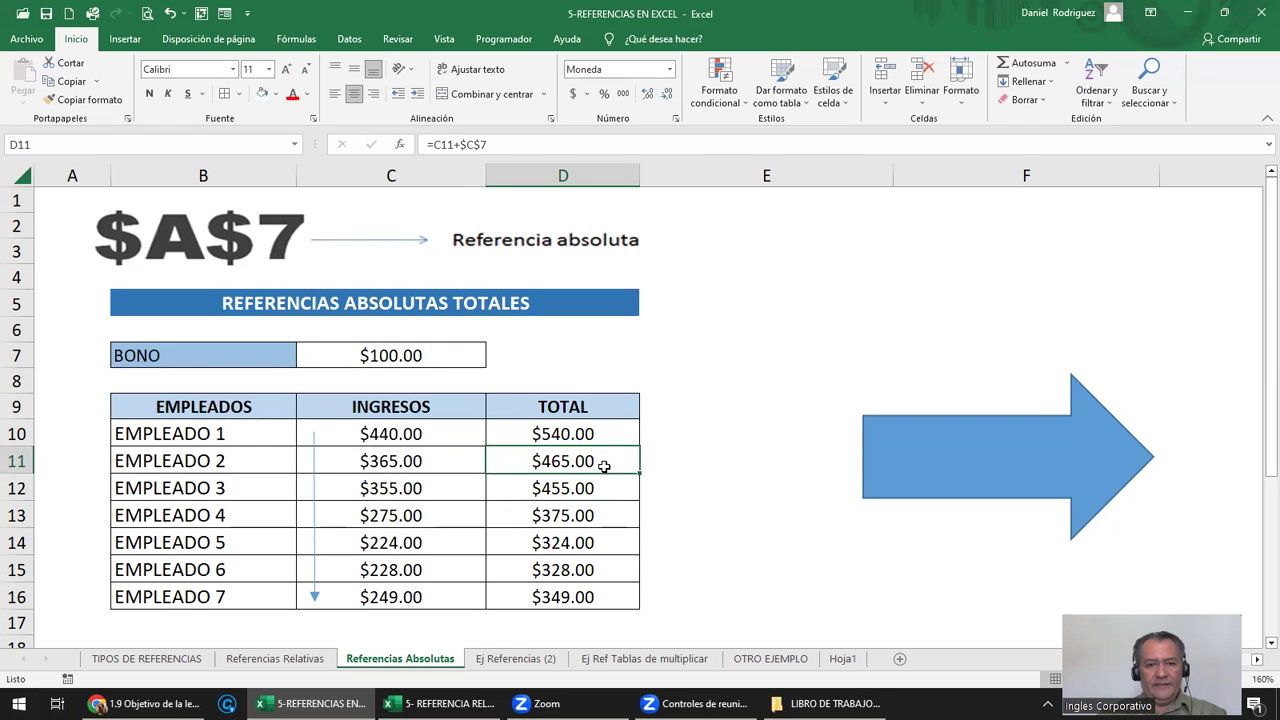
pyautogui.press('F2')
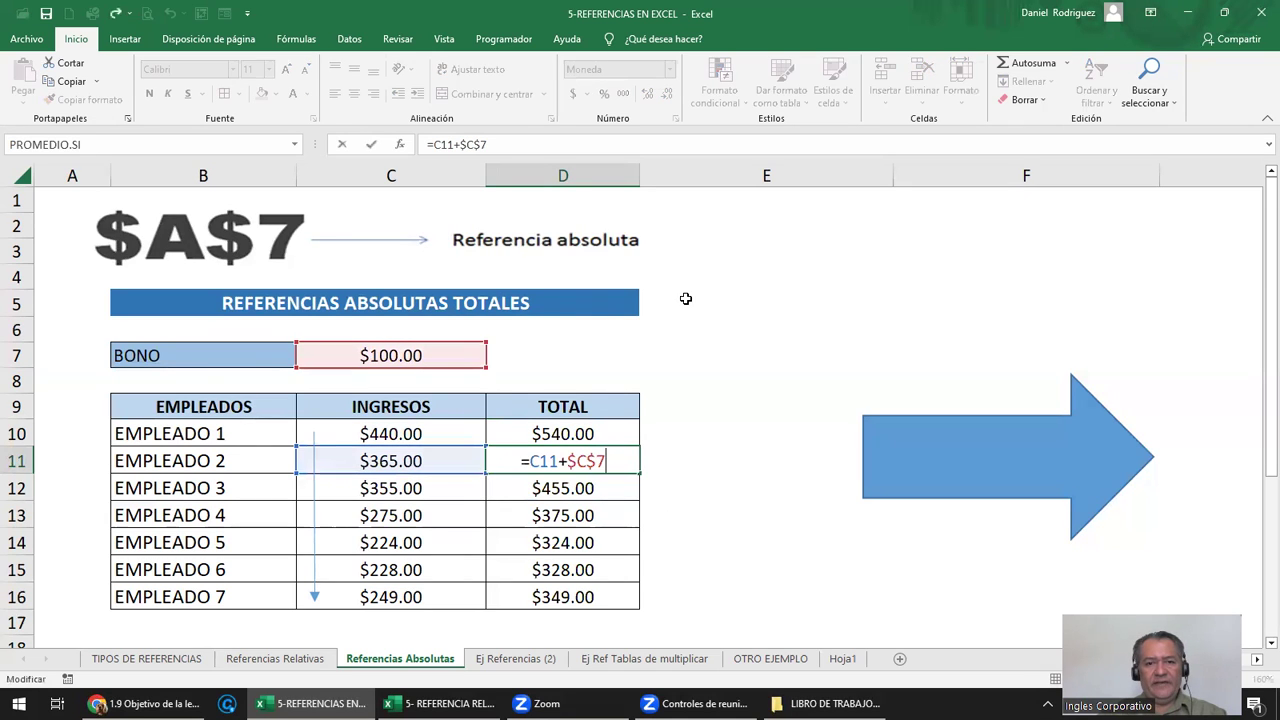
pyautogui.hotkey('ctrl', 'Return')
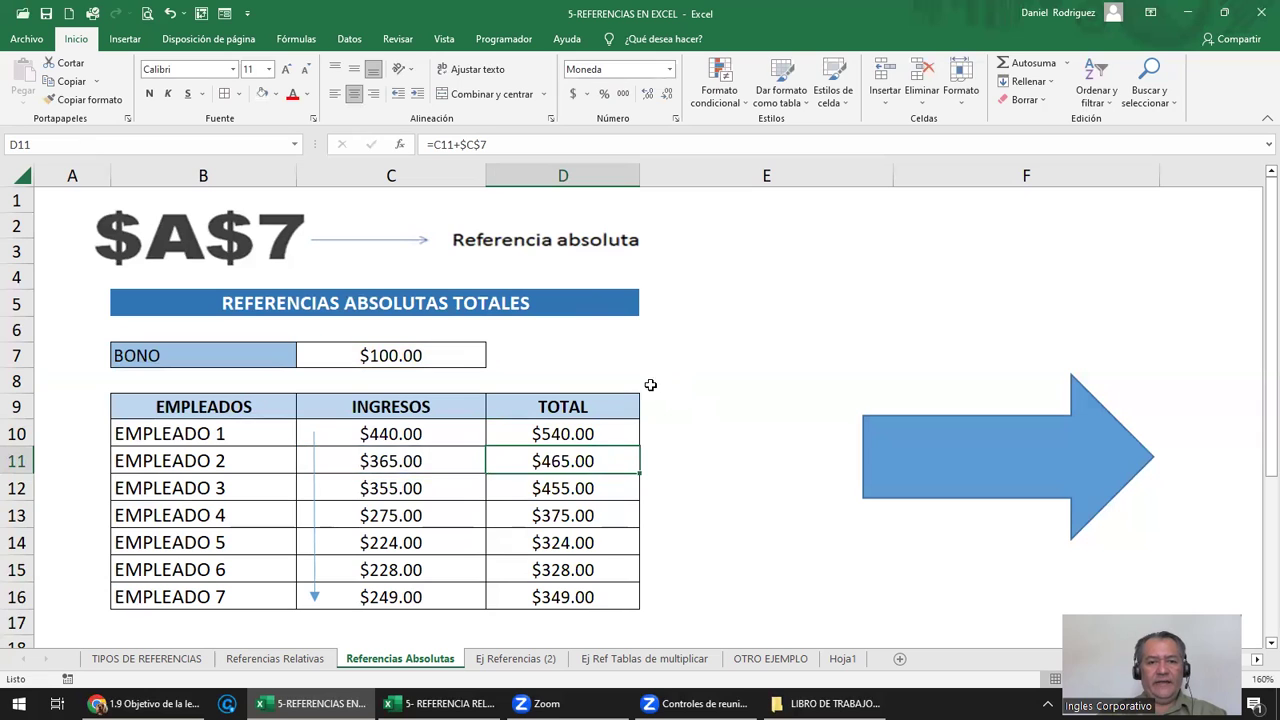
pyautogui.doubleClick(577, 431)
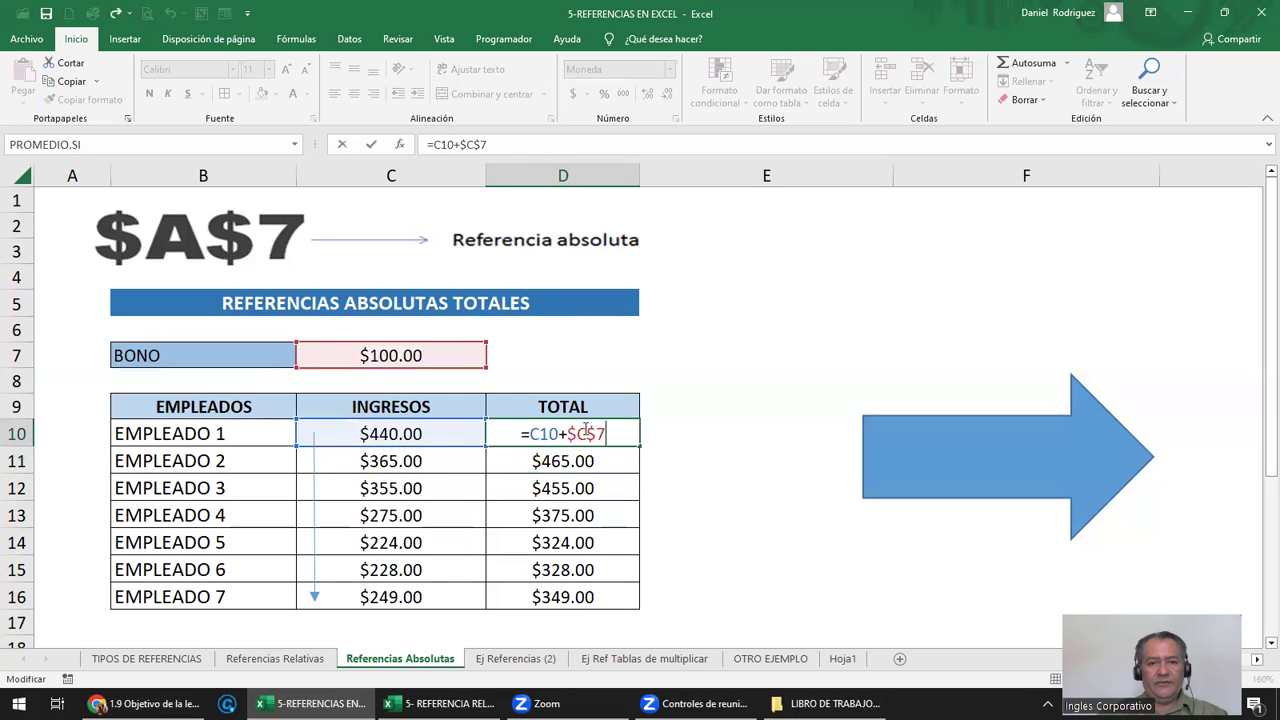
pyautogui.hotkey('ctrl', 'Return')
pyautogui.click(724, 356)
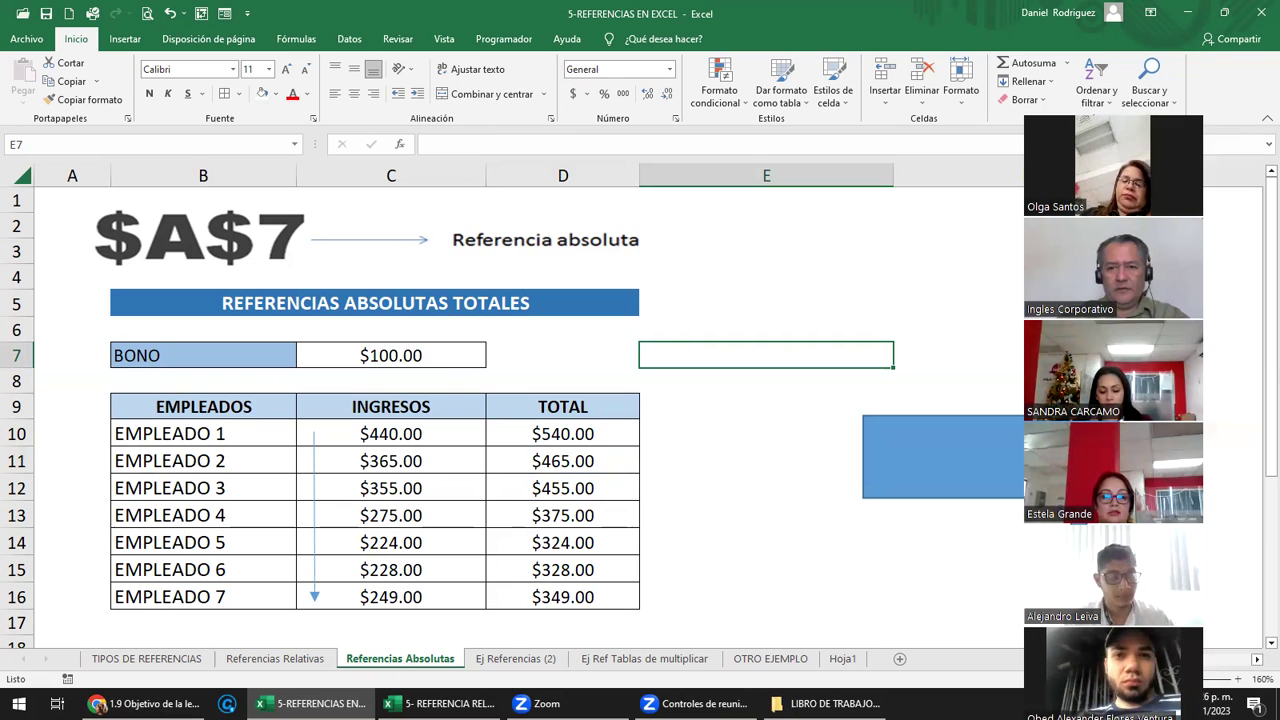
# Turn D10's bonus reference back into relative C7, giving =C10+C7
pyautogui.click(556, 428)
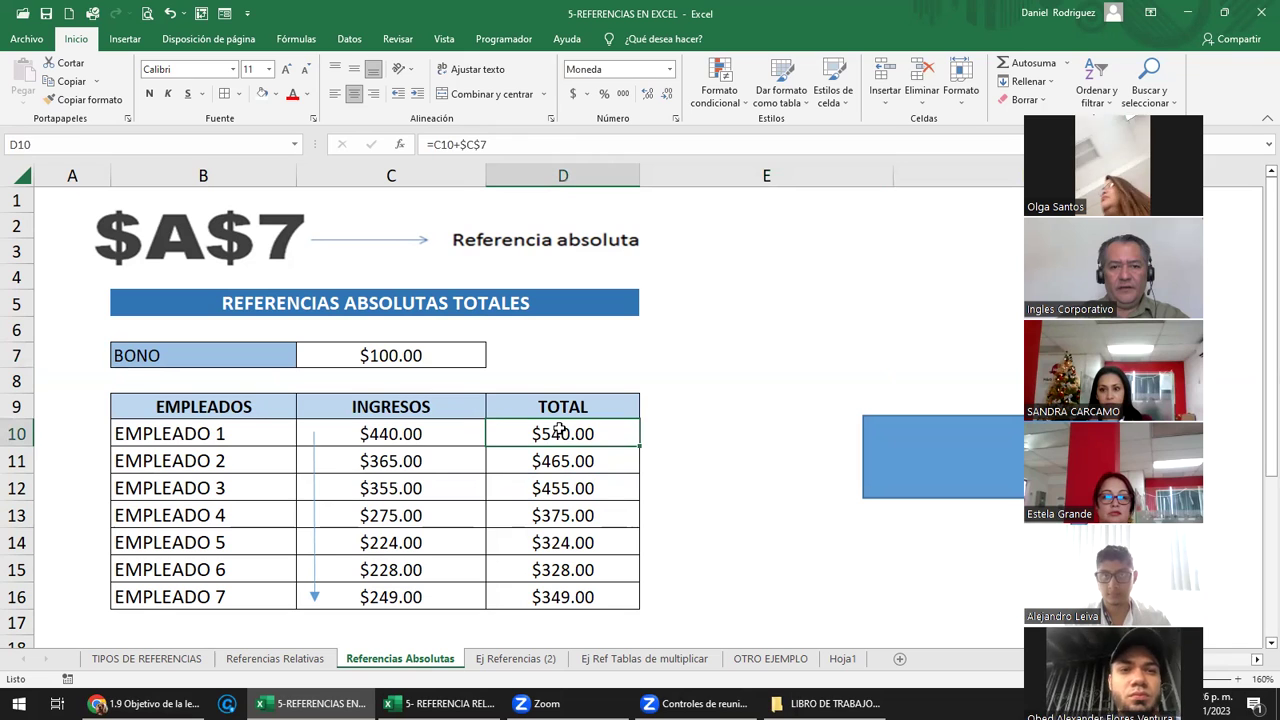
pyautogui.doubleClick(560, 430)
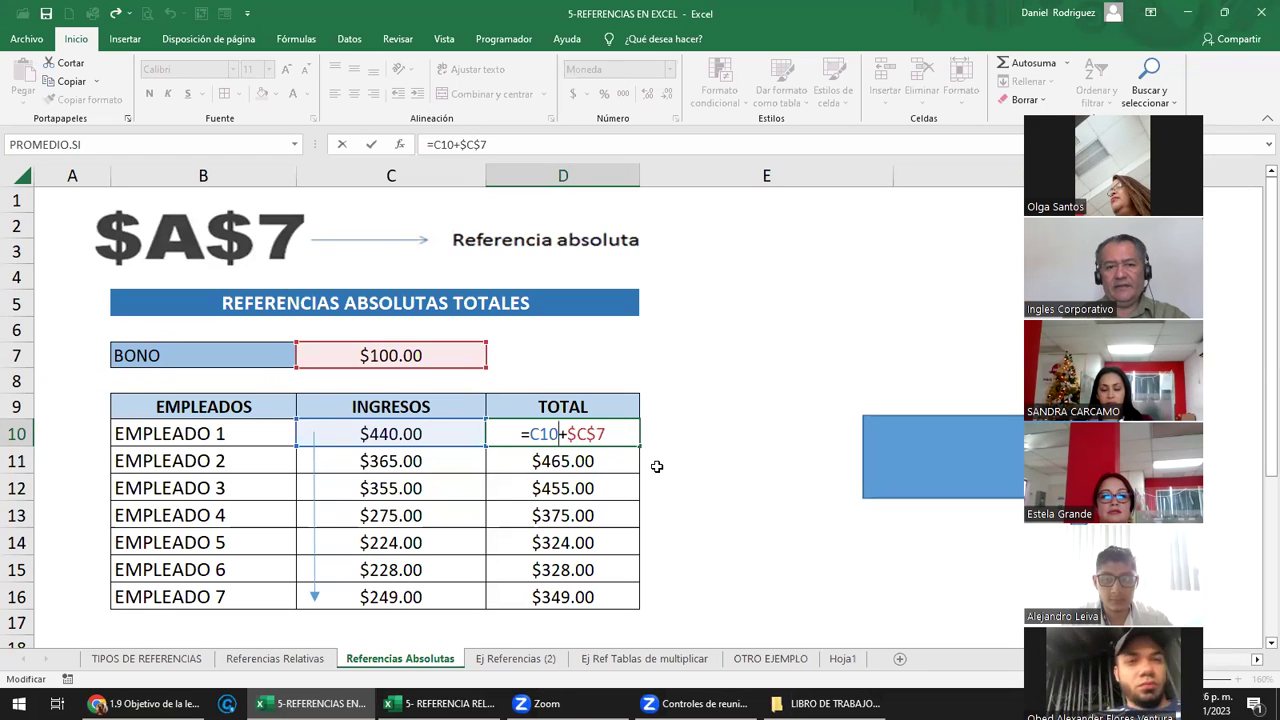
pyautogui.press('Right')
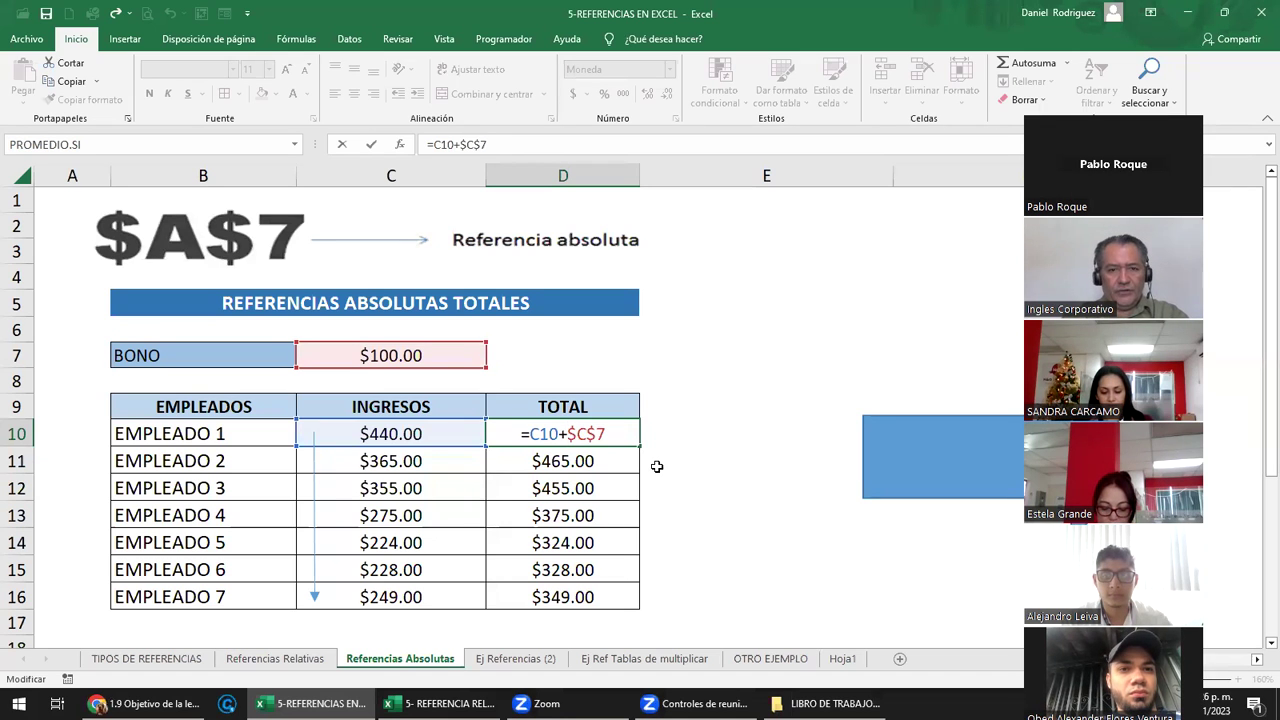
pyautogui.press('F4')
pyautogui.press('F4')
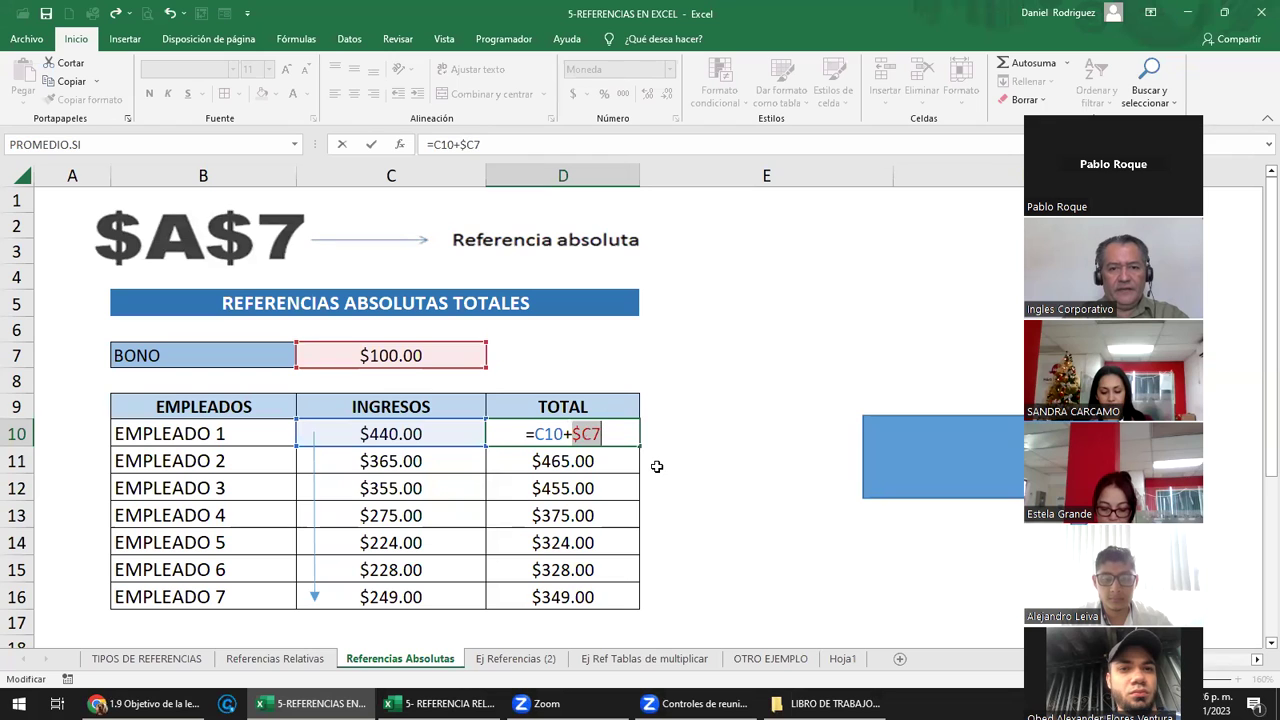
pyautogui.press('F4')
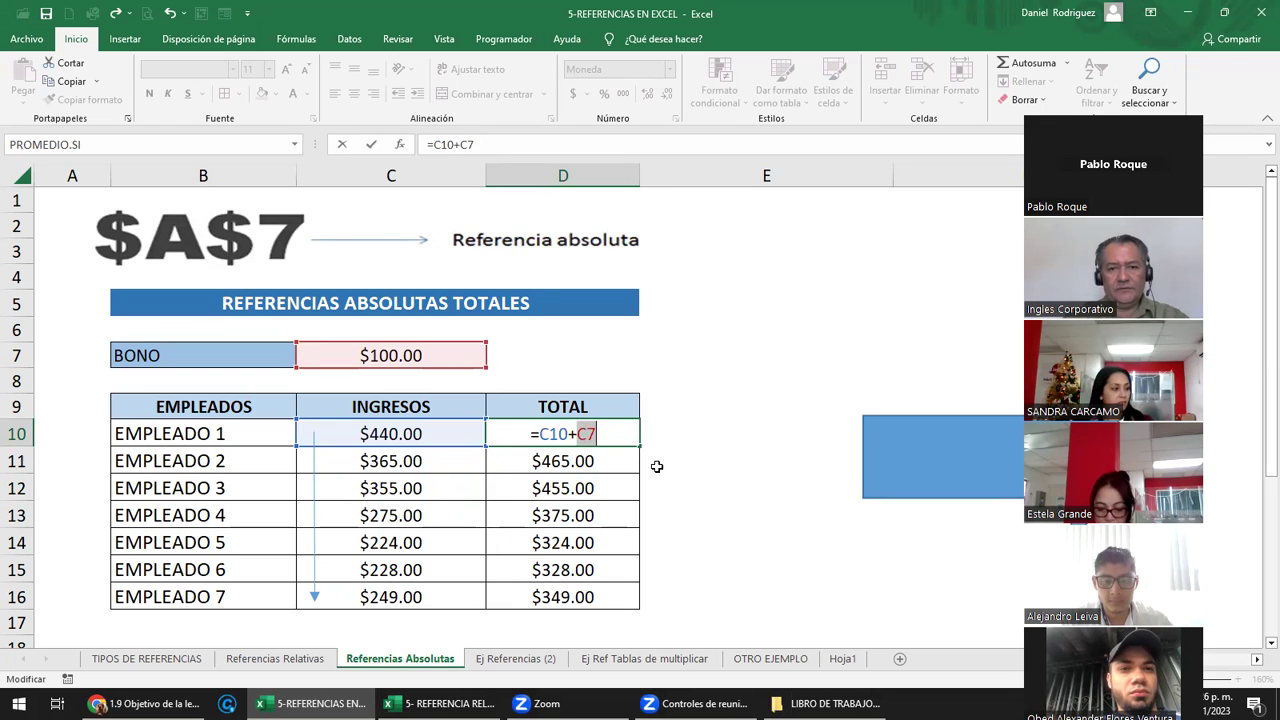
pyautogui.press('Return')
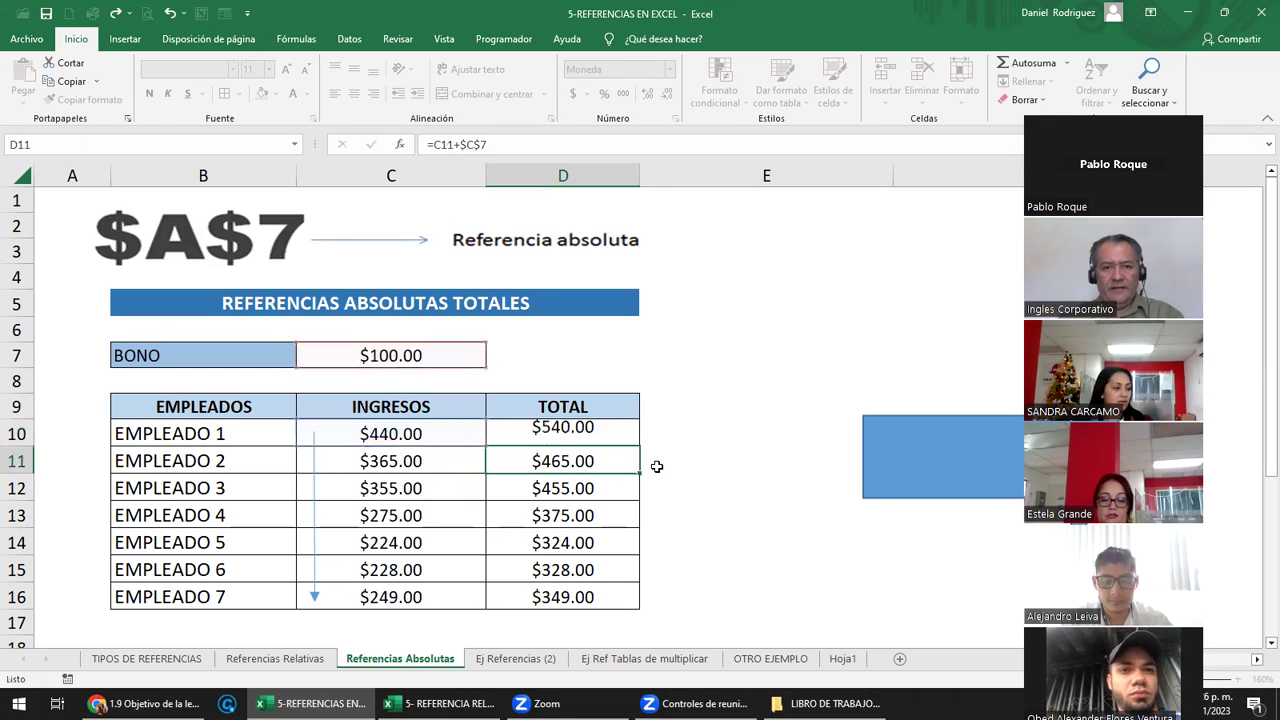
pyautogui.press('Up')
pyautogui.press('F2')
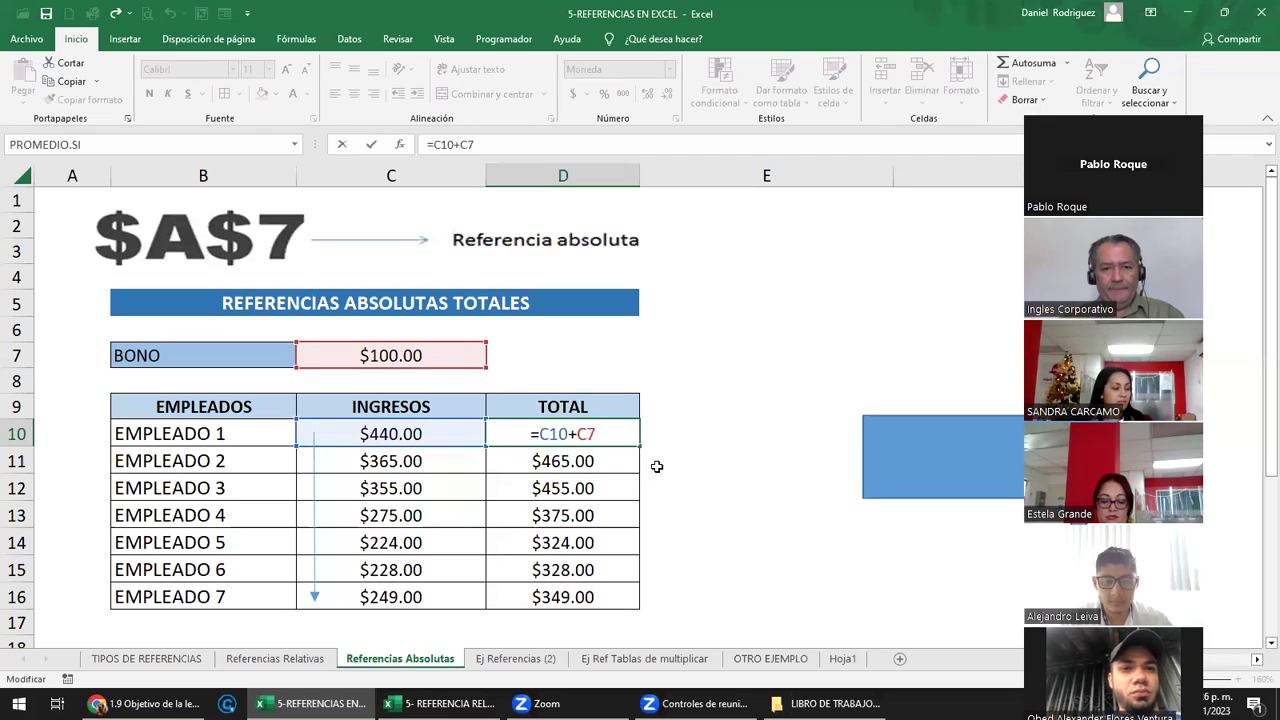
pyautogui.press('Return')
# Copy D10's =C10+C7 formula into D11:D16
pyautogui.press('F2')
pyautogui.press('Escape')
pyautogui.press('Up')
pyautogui.hotkey('ctrl', 'c')
pyautogui.press('Down')
pyautogui.hotkey('shift', 'Down')
pyautogui.hotkey('shift', 'Down')
pyautogui.hotkey('shift', 'Down')
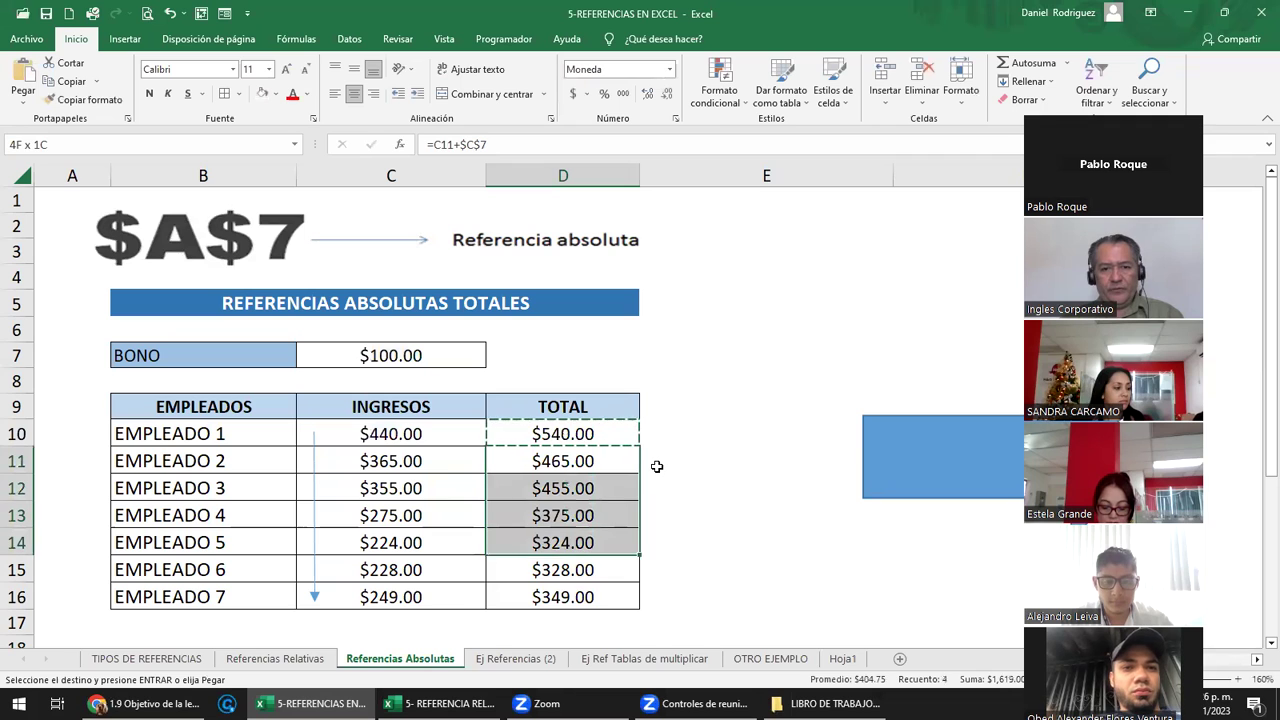
pyautogui.hotkey('shift', 'Down')
pyautogui.hotkey('shift', 'Down')
pyautogui.press('Return')
pyautogui.press('Down')
# Inspect the copied formulas in D12 to D14, which show the wrong totals
pyautogui.press('F2')
pyautogui.press('Return')
pyautogui.press('F2')
pyautogui.press('Escape')
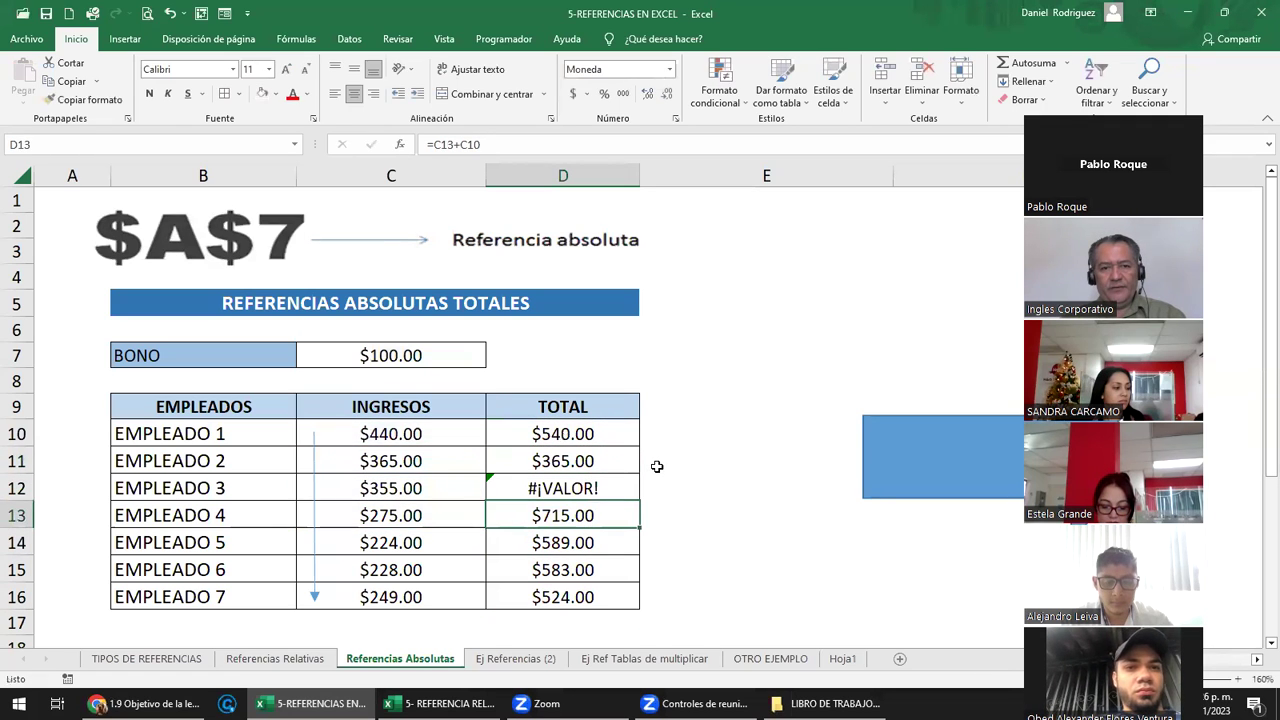
pyautogui.press('Down')
pyautogui.press('F2')
pyautogui.press('Escape')
pyautogui.press('Up')
pyautogui.press('Up')
pyautogui.press('Up')
pyautogui.press('Up')
pyautogui.press('Up')
pyautogui.press('Down')
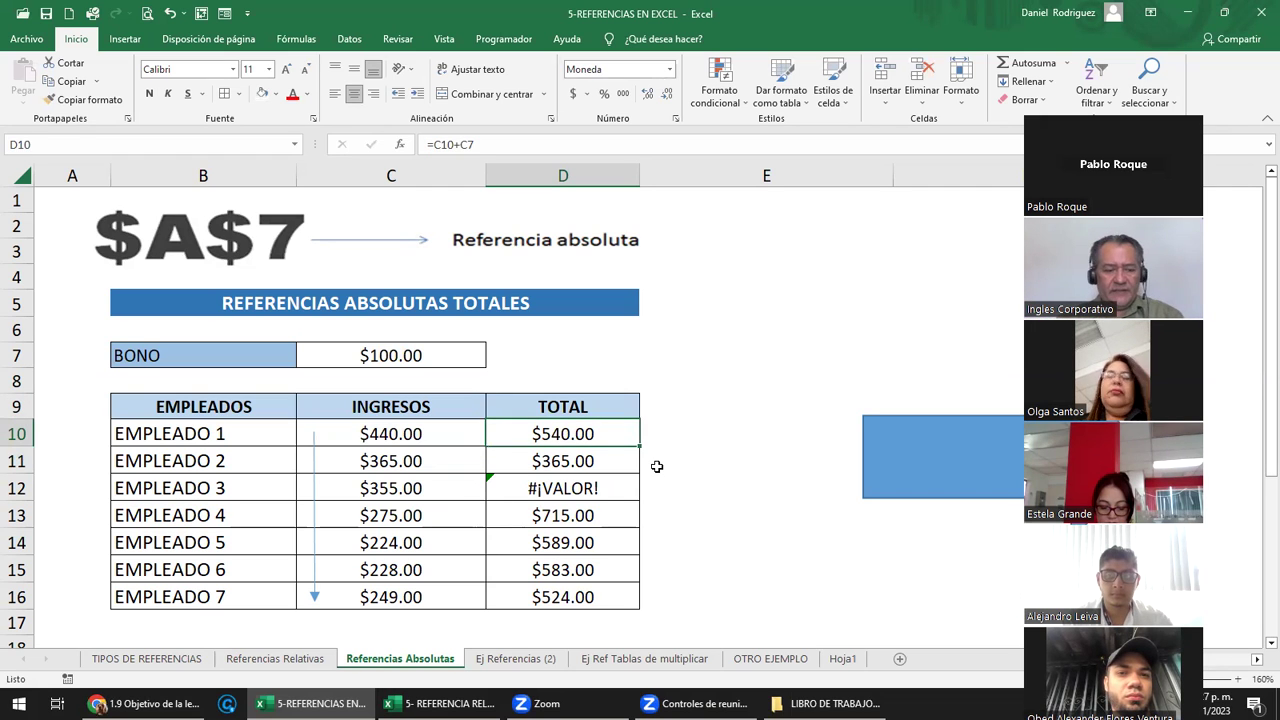
# Lock D10's bonus as $C$7 and paste the corrected formula into D11:D16
pyautogui.press('F2')
pyautogui.press('F4')
pyautogui.press('Return')
pyautogui.press('Up')
pyautogui.hotkey('ctrl', 'c')
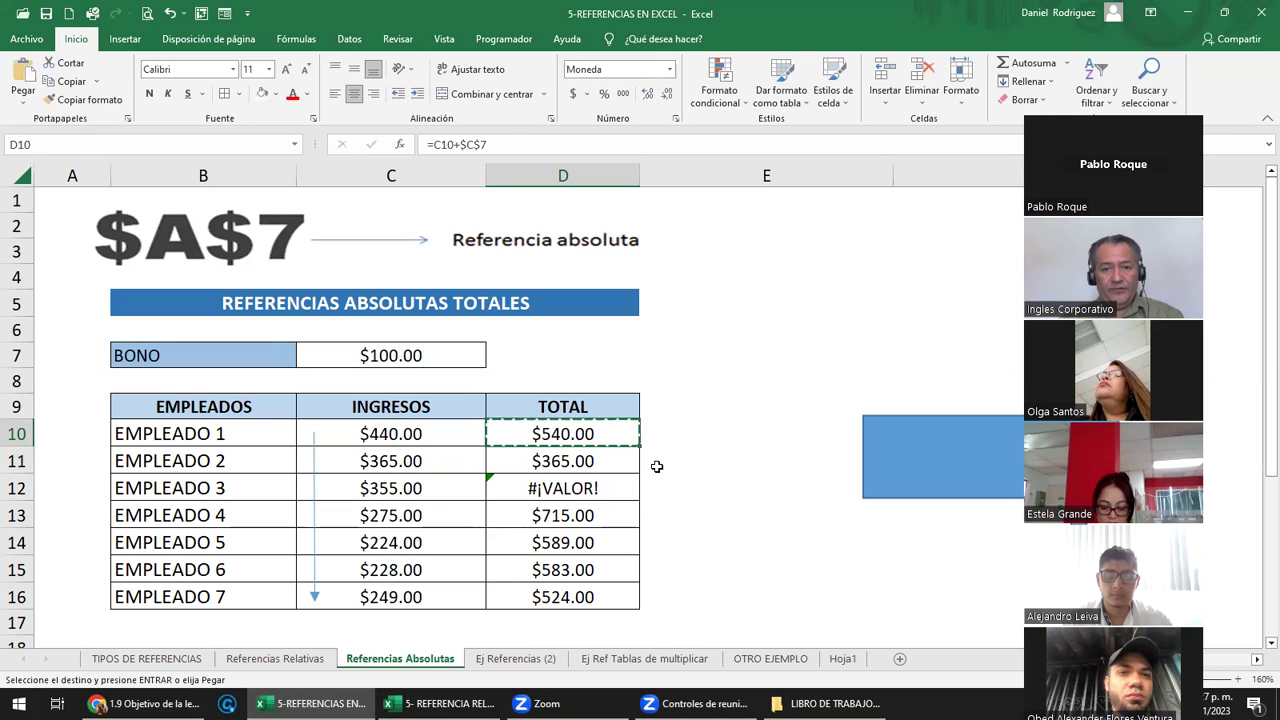
pyautogui.press('Down')
pyautogui.hotkey('shift', 'Down')
pyautogui.hotkey('shift', 'Down')
pyautogui.hotkey('shift', 'Down')
pyautogui.hotkey('shift', 'Down')
pyautogui.hotkey('shift', 'Down')
pyautogui.press('Return')
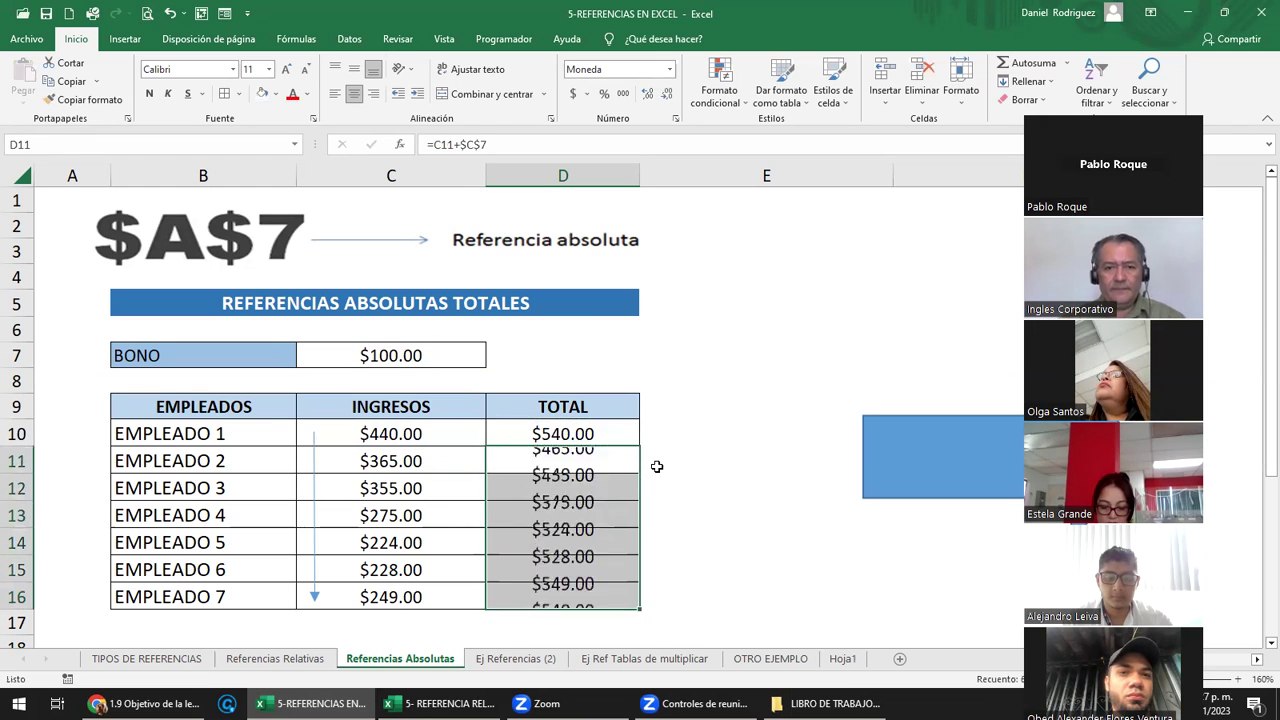
pyautogui.press('Up')
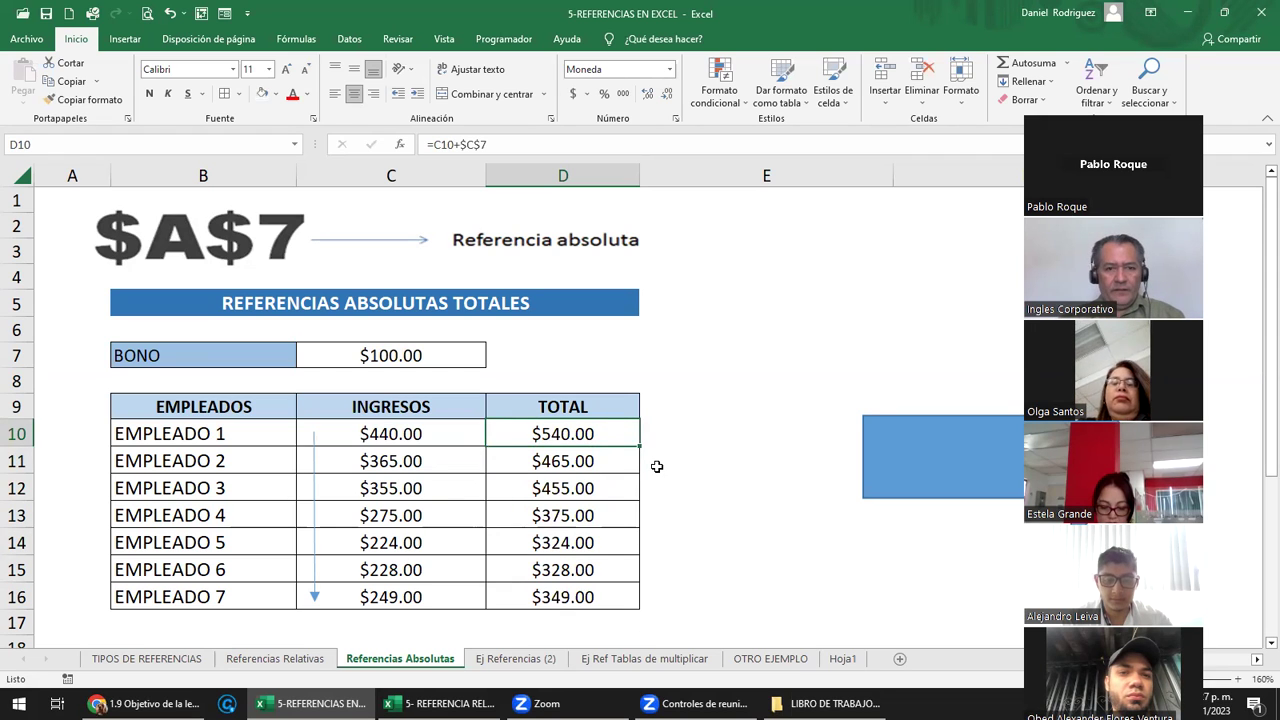
pyautogui.press('F2')
pyautogui.press('Escape')
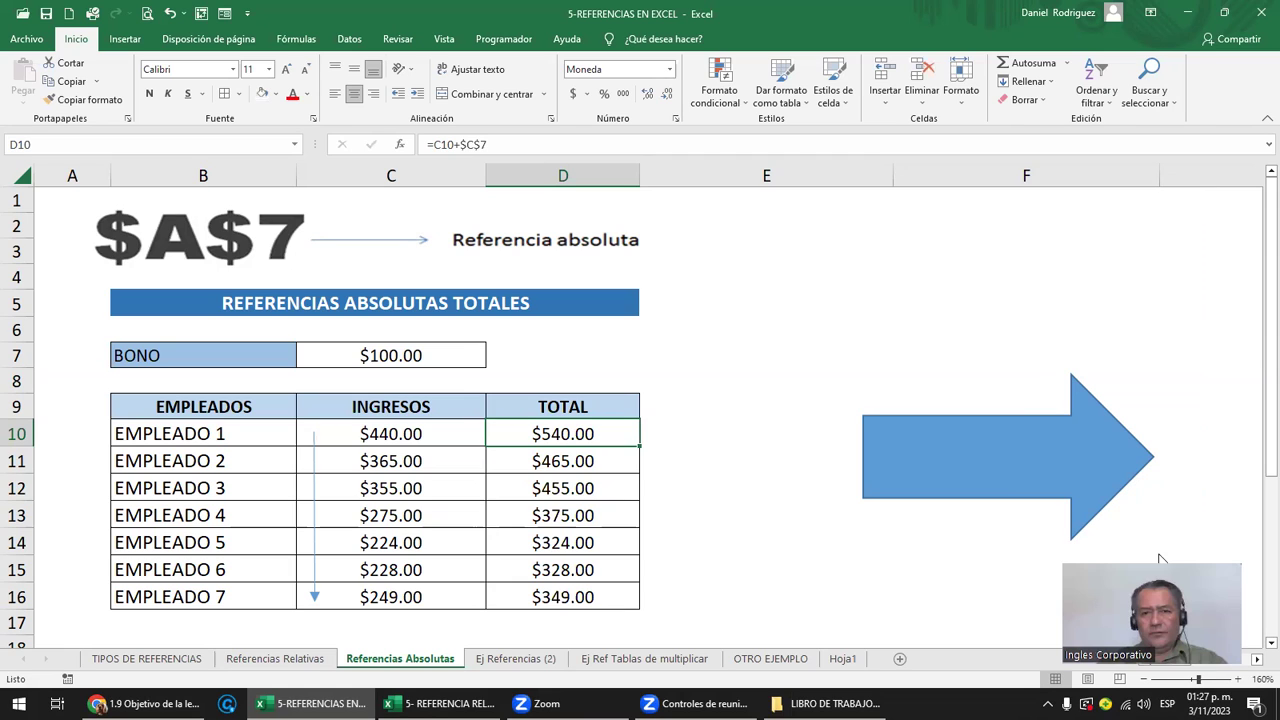
# Highlight $C$7 in D10's formula, then move to the Referencia mixta price table
pyautogui.click(912, 348)
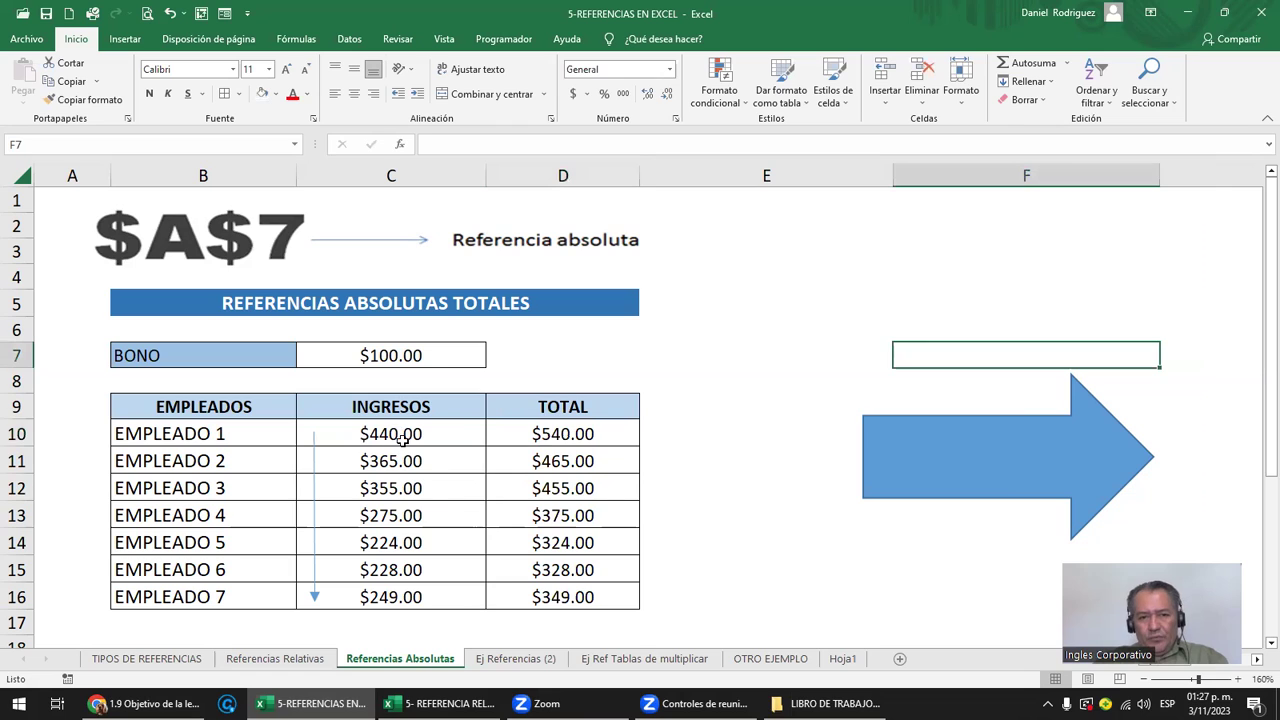
pyautogui.click(436, 440)
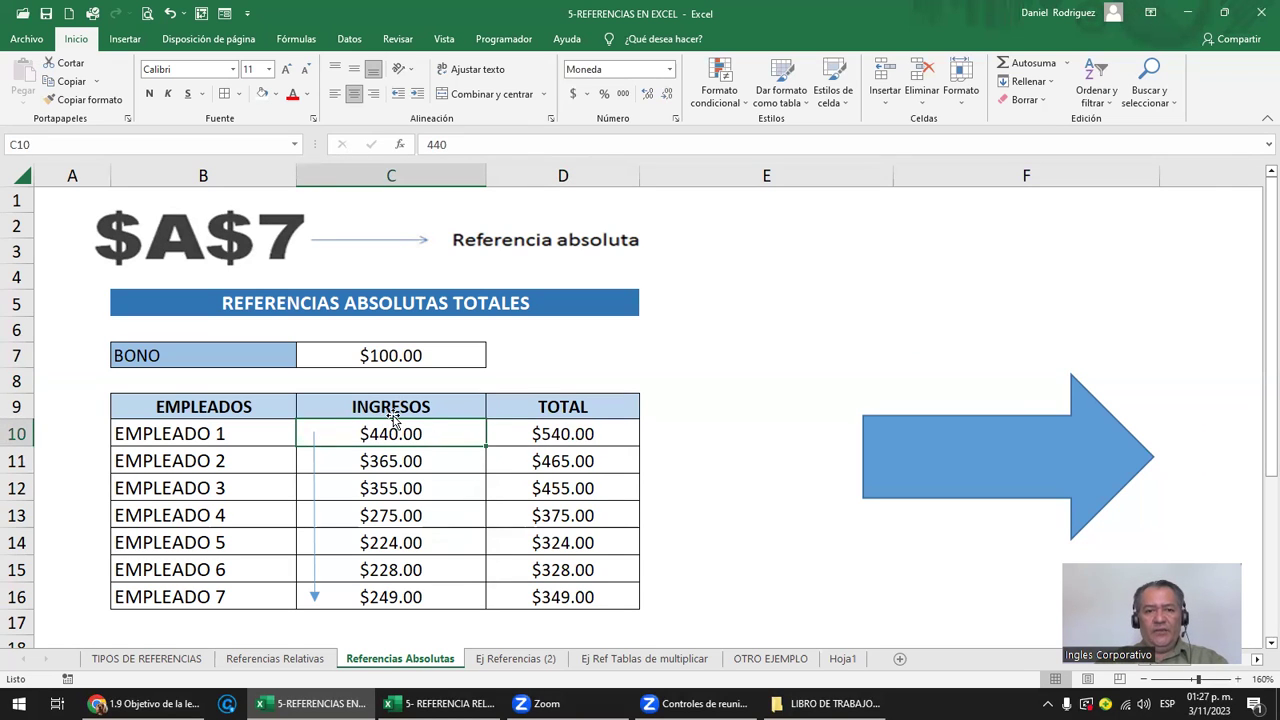
pyautogui.doubleClick(580, 430)
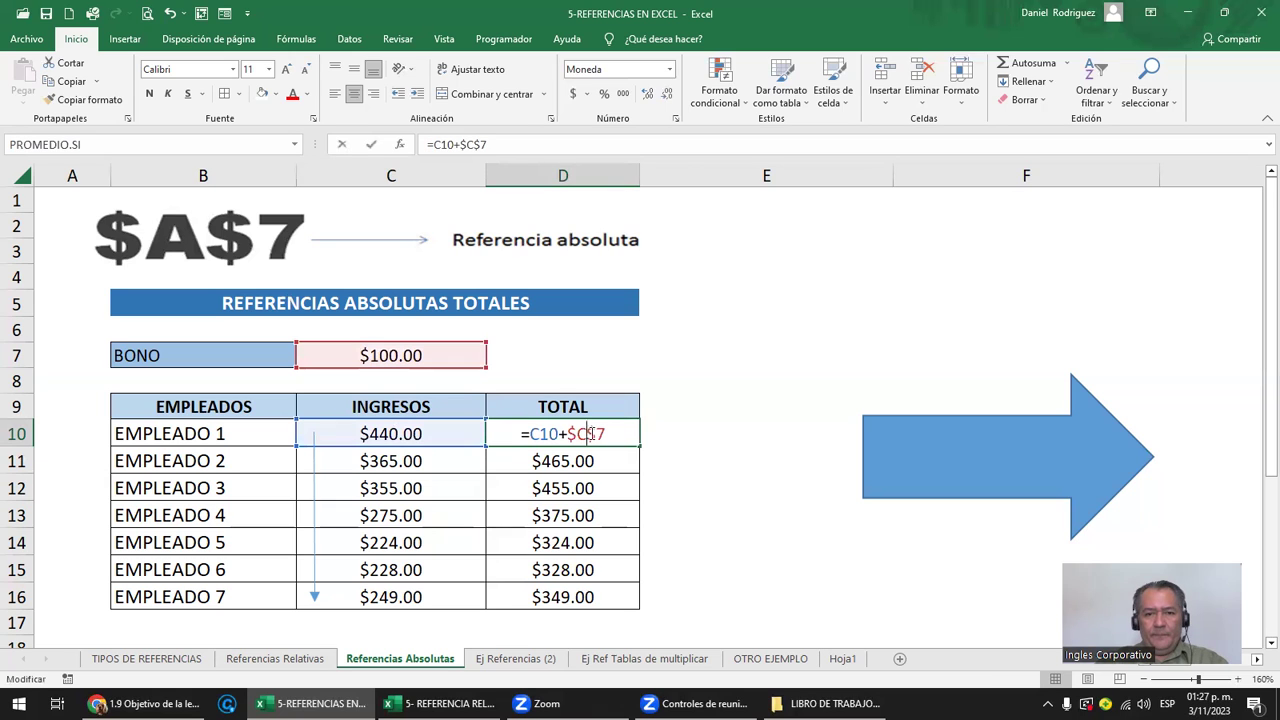
pyautogui.moveTo(567, 433); pyautogui.dragTo(612, 434)
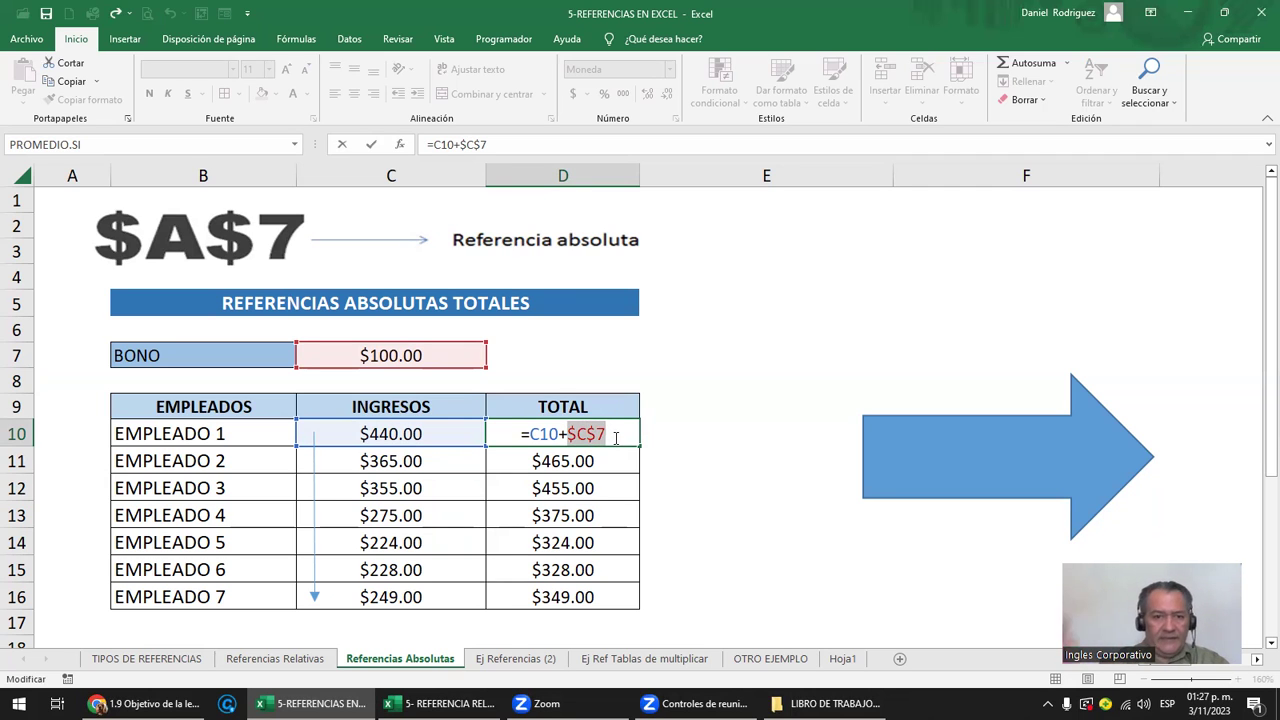
pyautogui.press('Tab')
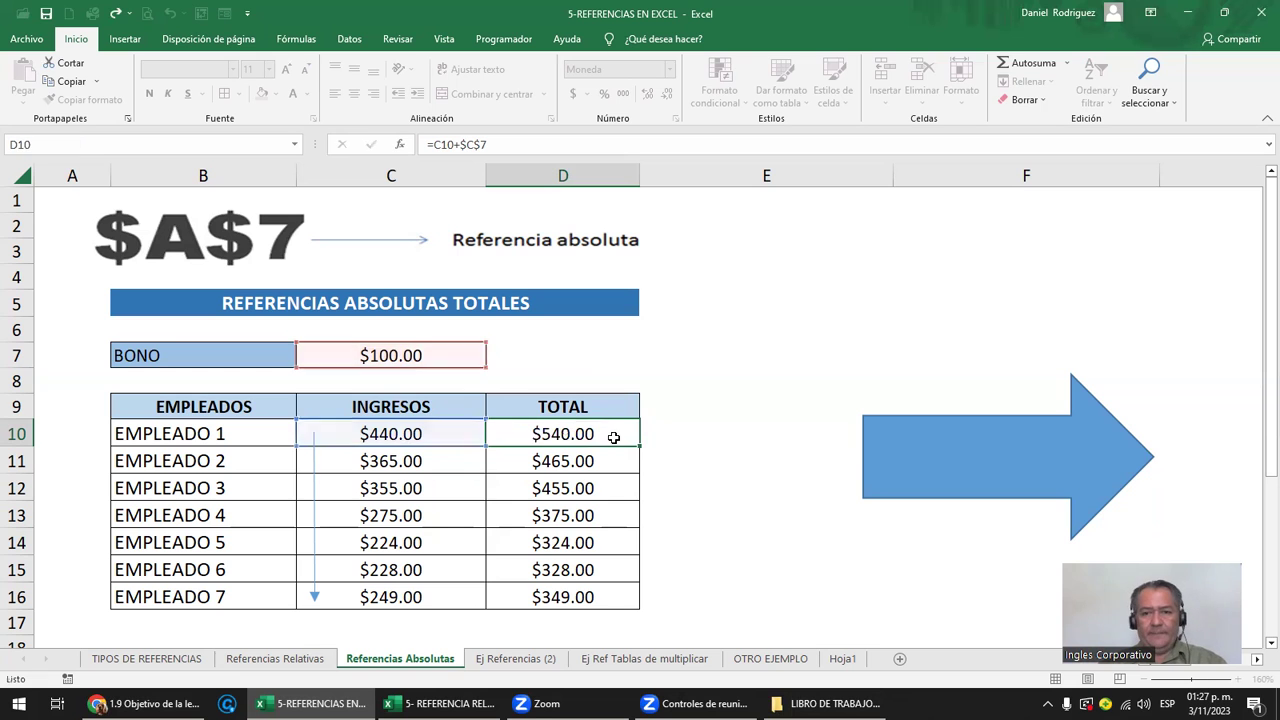
pyautogui.press('Right')
pyautogui.press('Right')
pyautogui.press('Right')
pyautogui.press('Right')
pyautogui.press('Right')
pyautogui.press('Right')
pyautogui.press('Right')
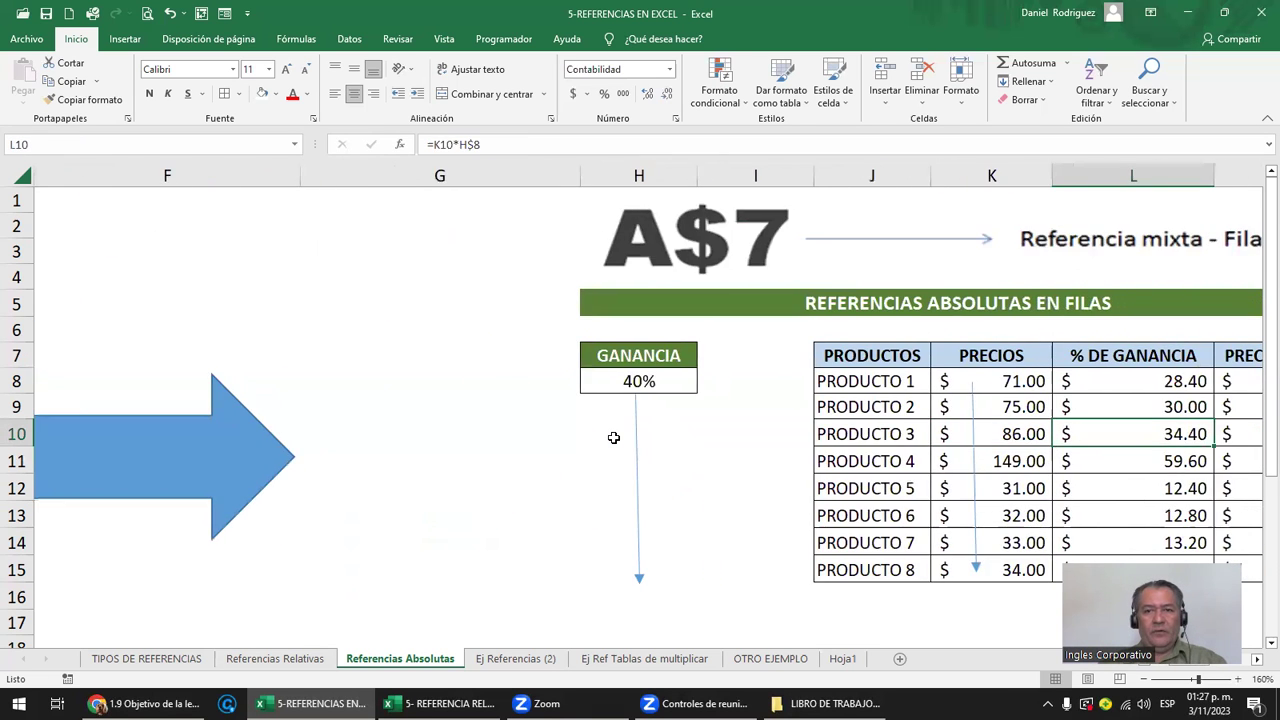
pyautogui.press('Right')
pyautogui.press('Left')
pyautogui.press('Left')
pyautogui.press('Left')
pyautogui.press('Left')
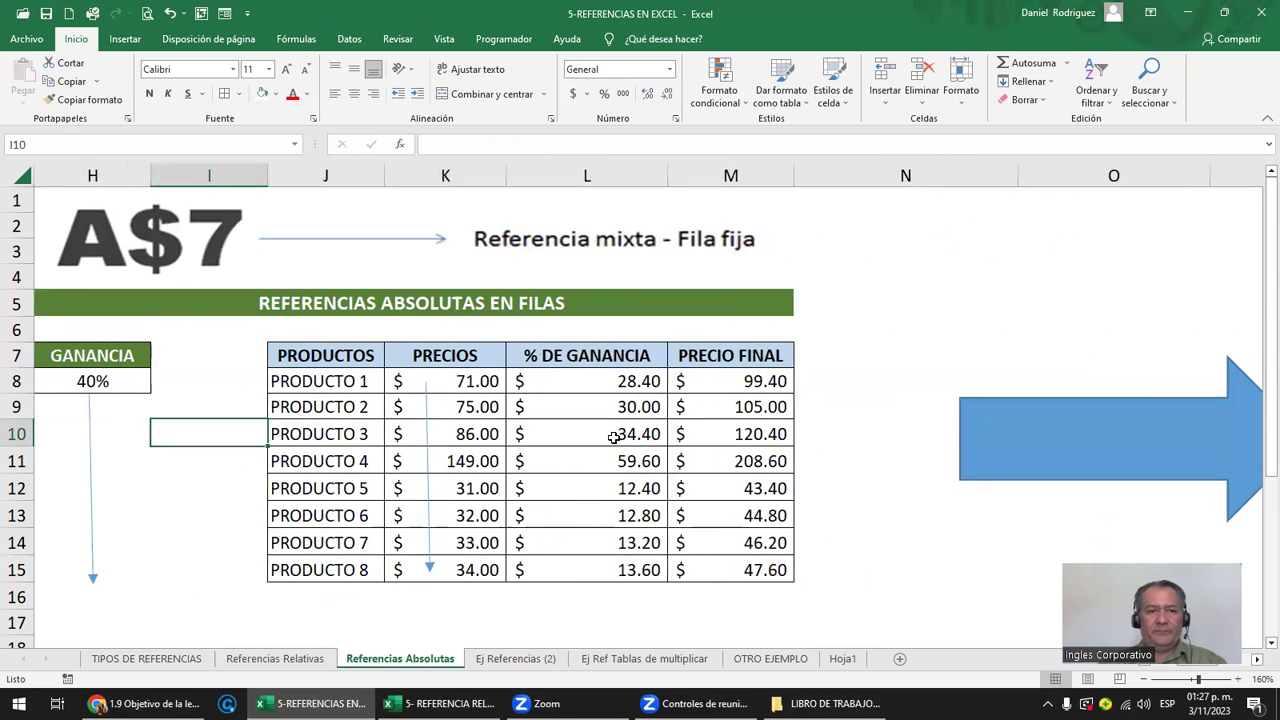
pyautogui.press('Left')
pyautogui.press('Left')
pyautogui.press('Right')
pyautogui.press('Right')
pyautogui.press('Right')
pyautogui.press('Right')
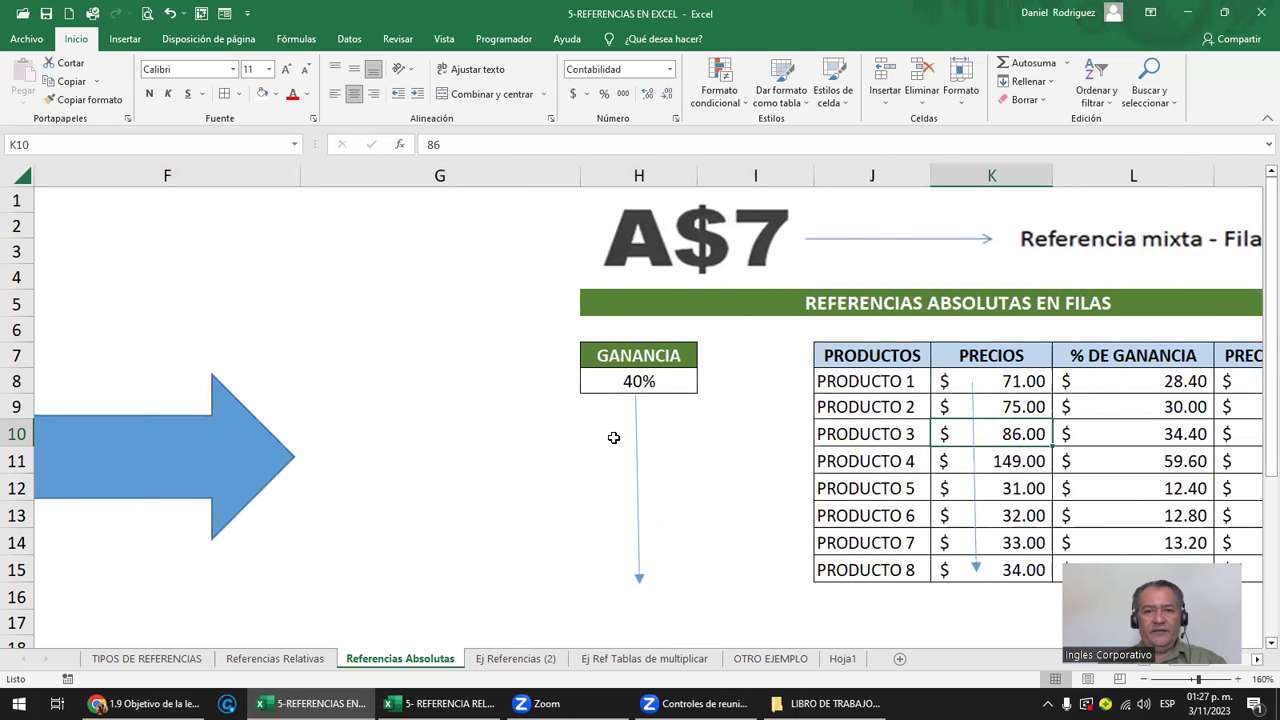
pyautogui.press('Right')
pyautogui.press('Right')
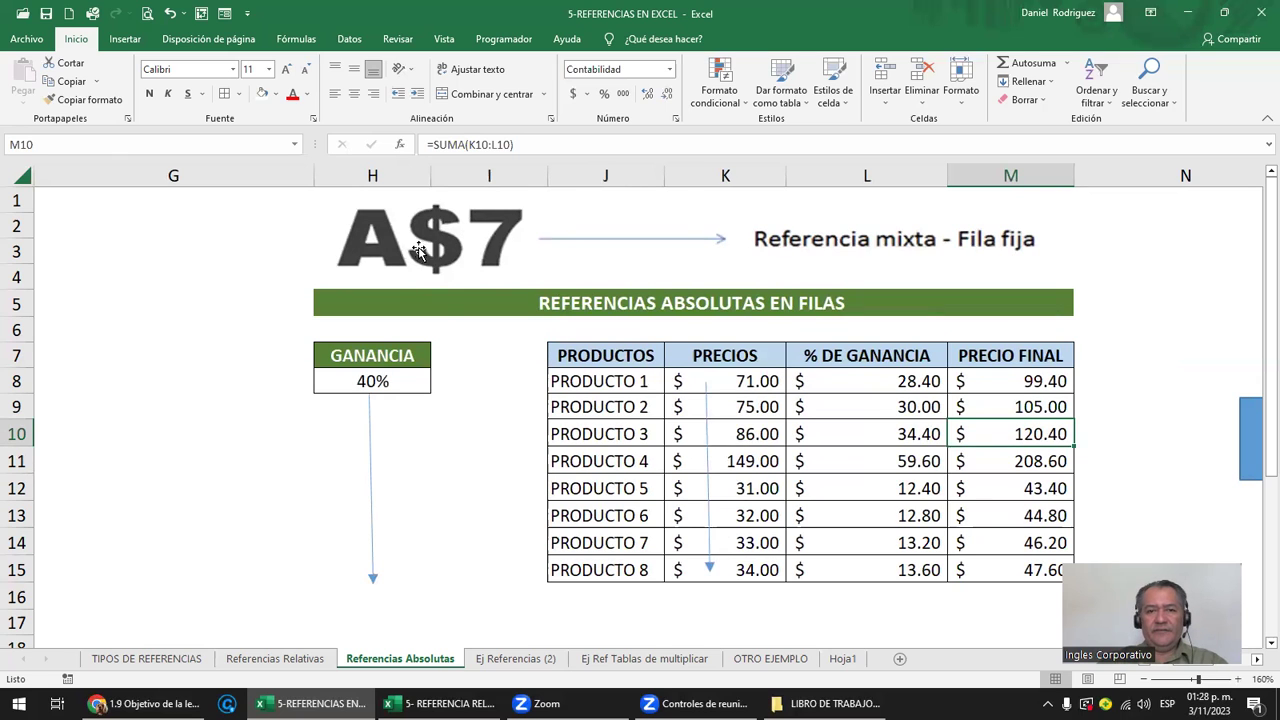
pyautogui.click(360, 228)
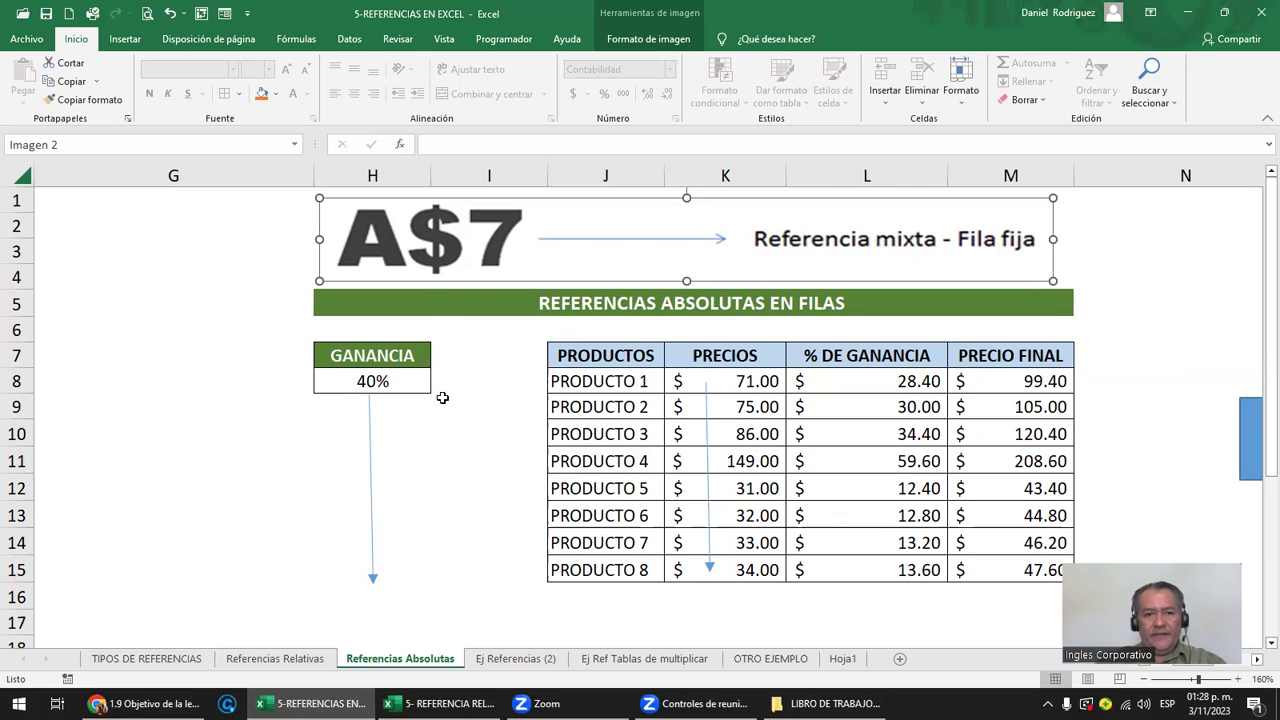
pyautogui.click(399, 383)
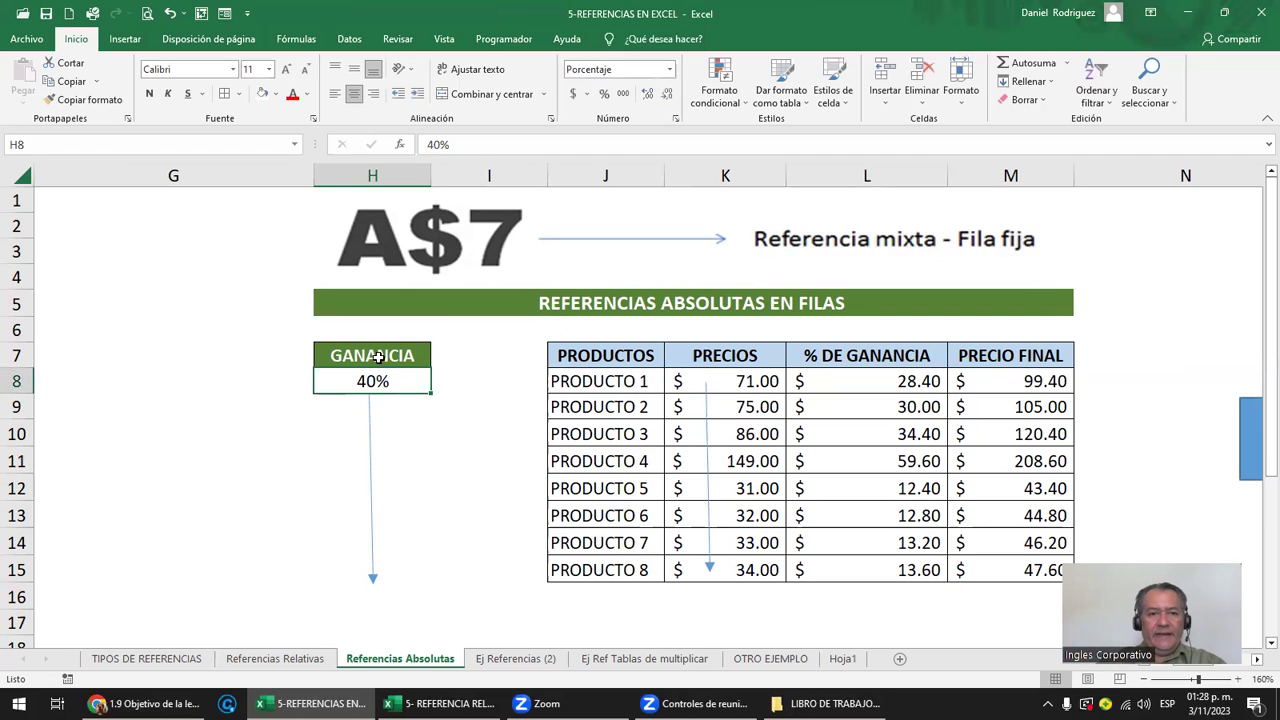
pyautogui.click(379, 358)
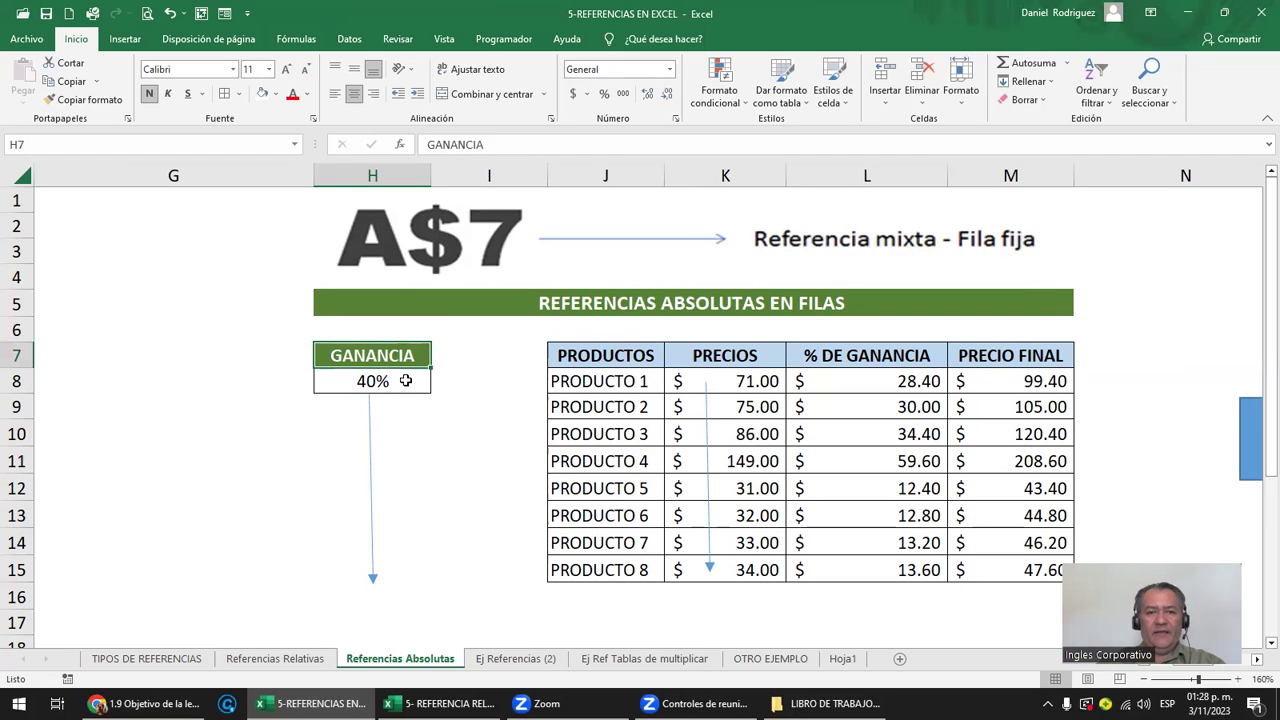
pyautogui.click(389, 382)
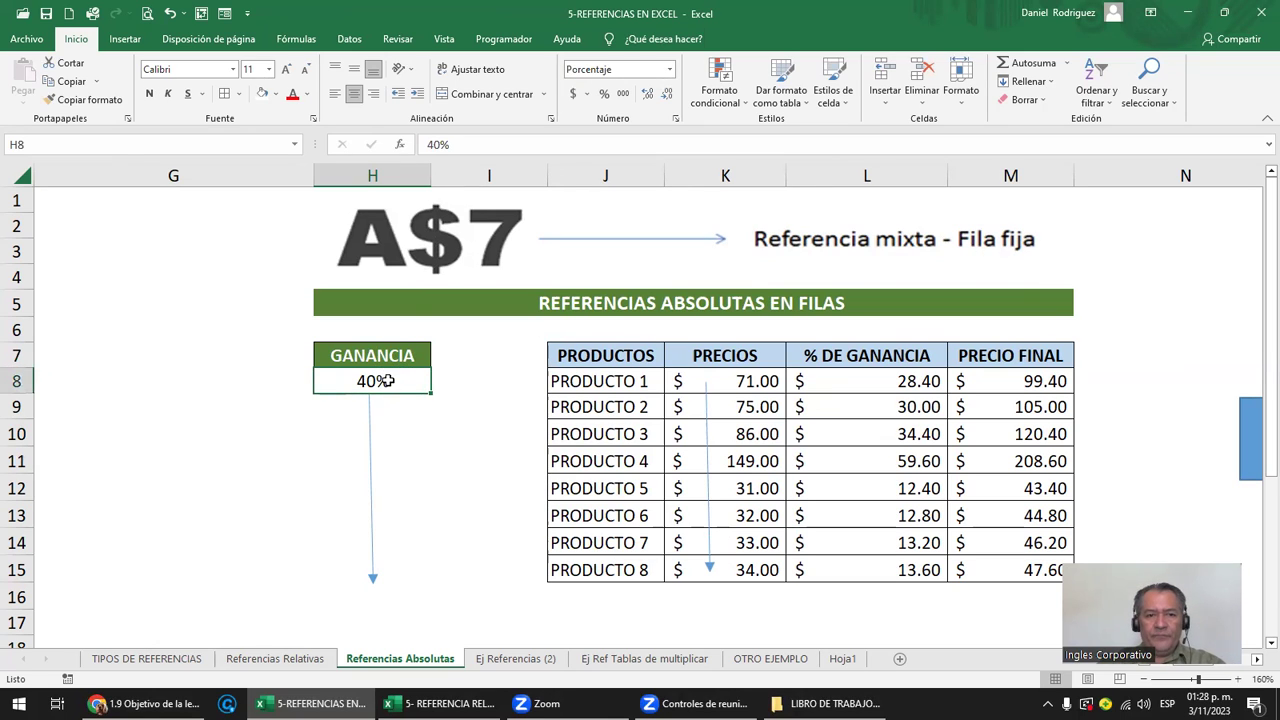
pyautogui.click(362, 174)
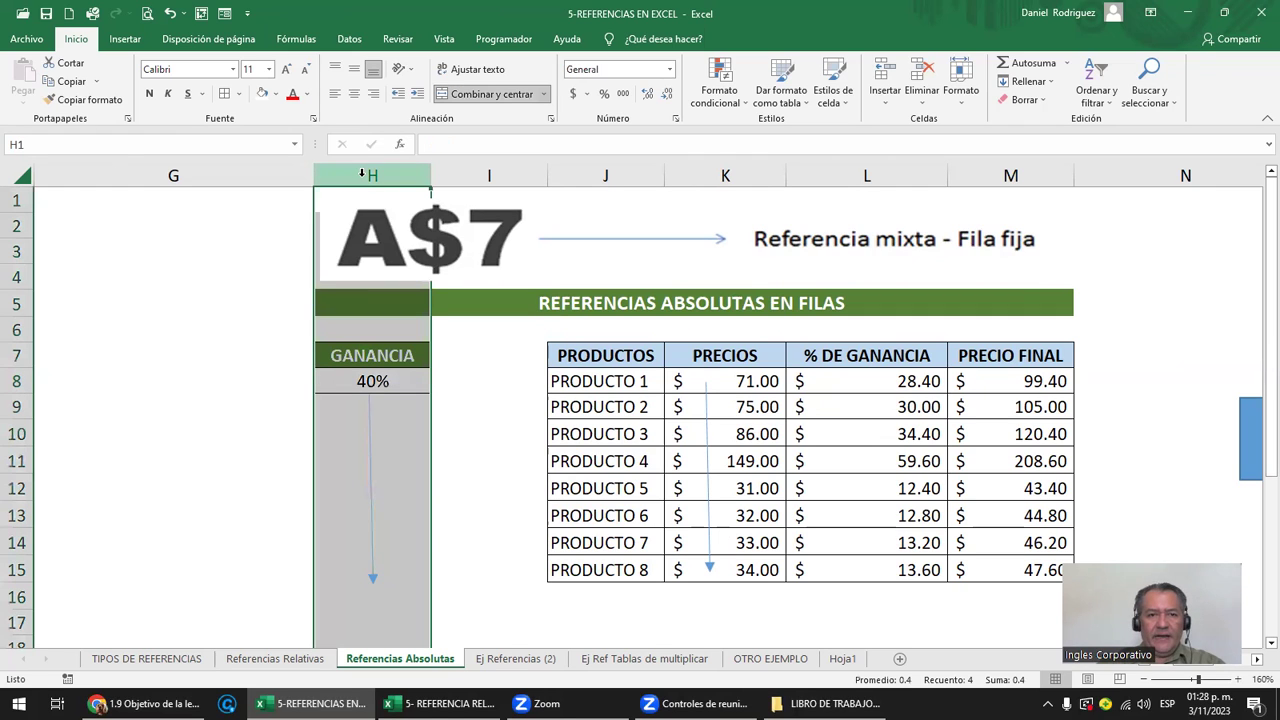
pyautogui.click(15, 381)
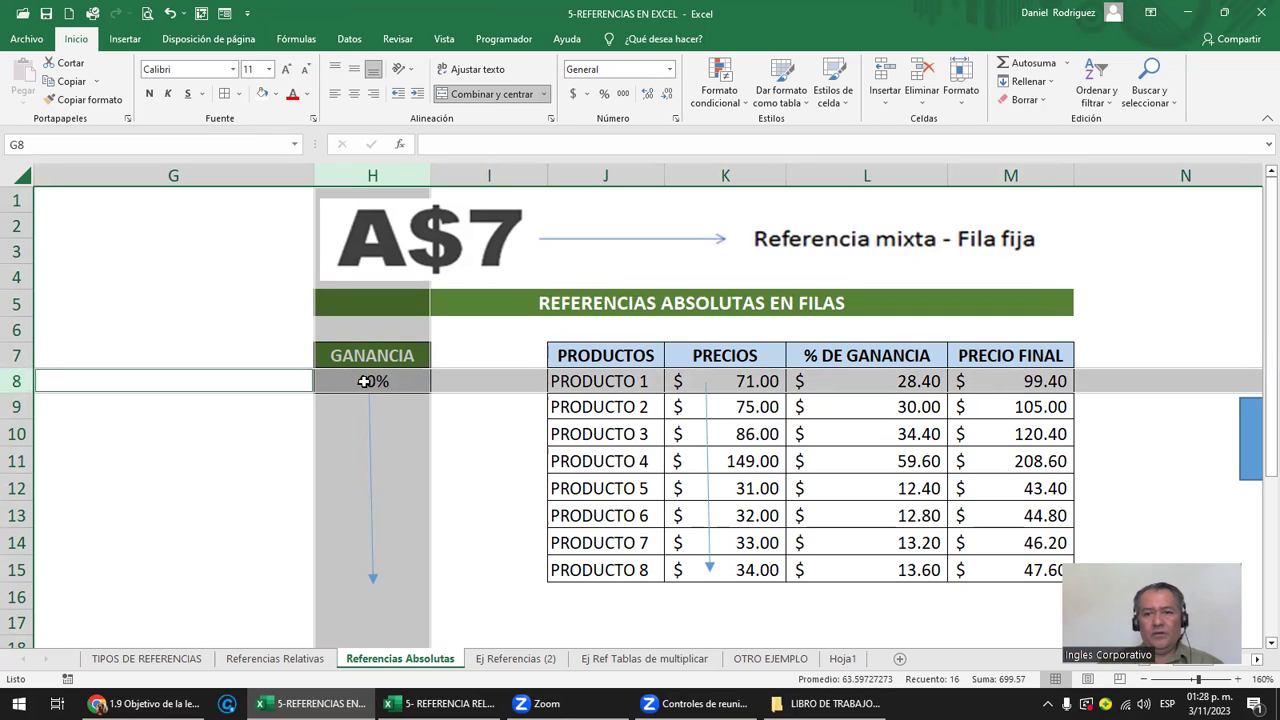
pyautogui.click(367, 381)
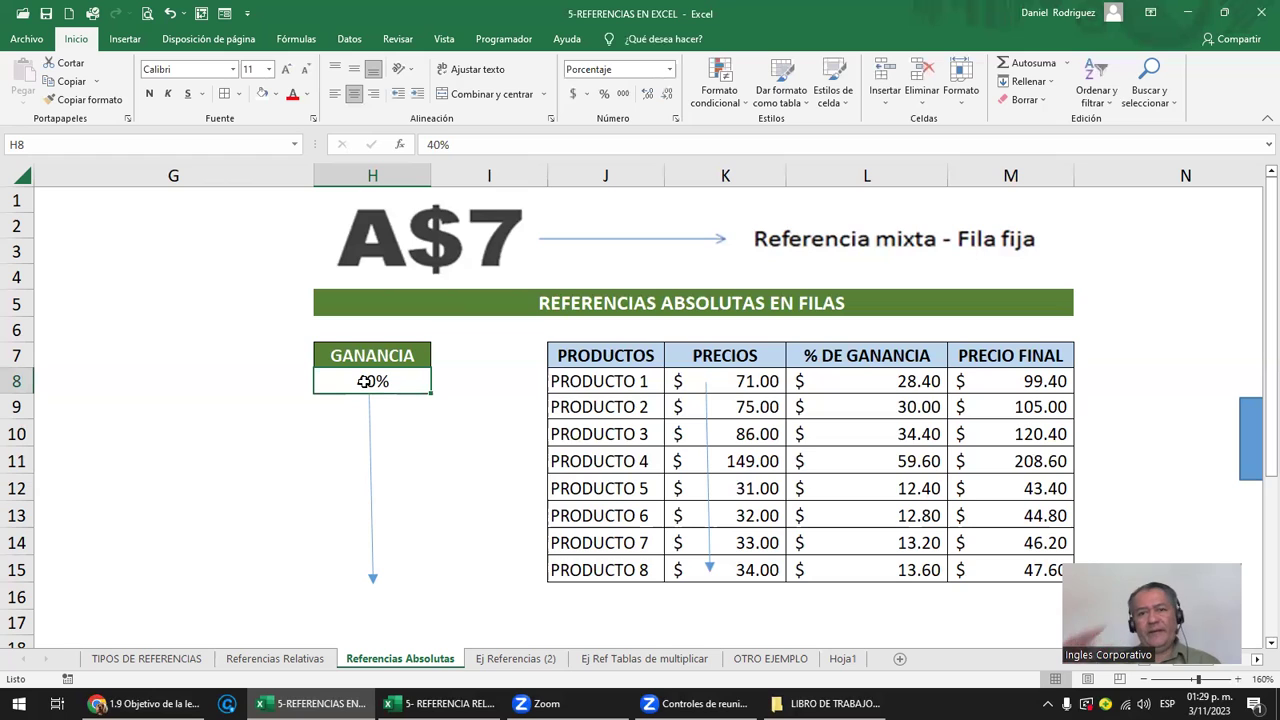
pyautogui.click(686, 333)
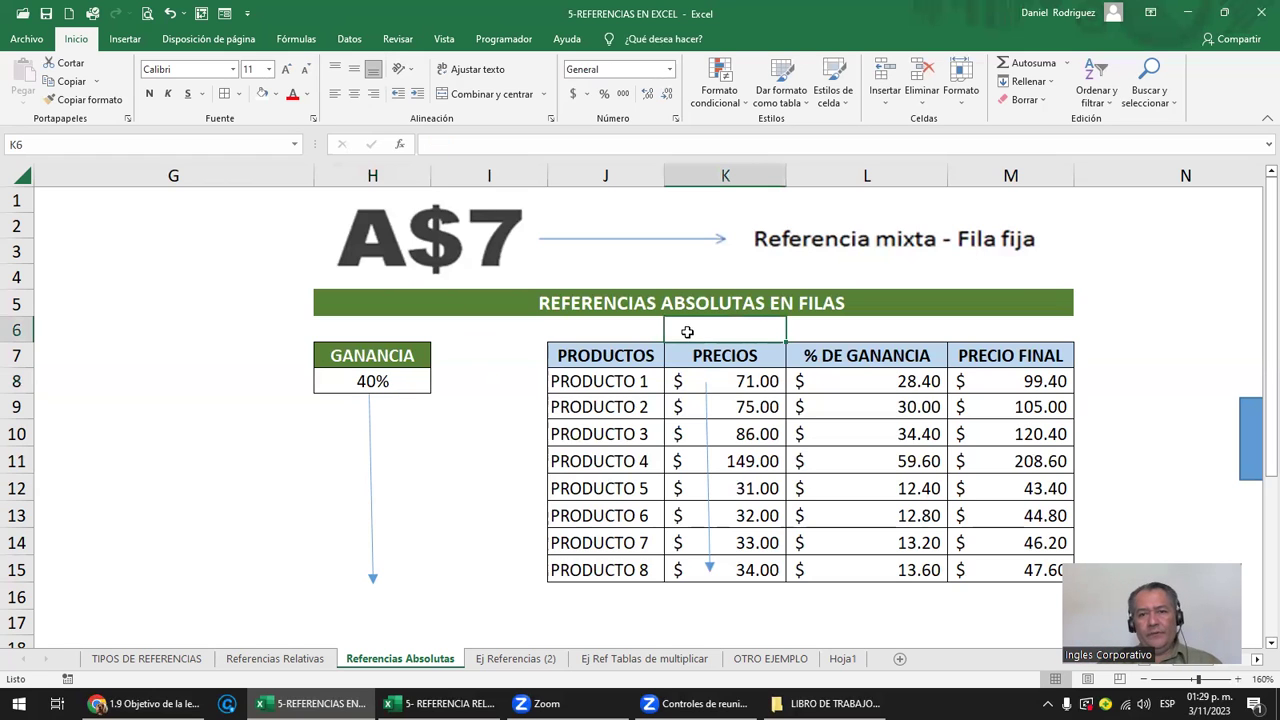
pyautogui.moveTo(630, 362)
pyautogui.mouseDown()
pyautogui.moveTo(863, 556)
pyautogui.moveTo(1010, 560)
pyautogui.mouseUp()
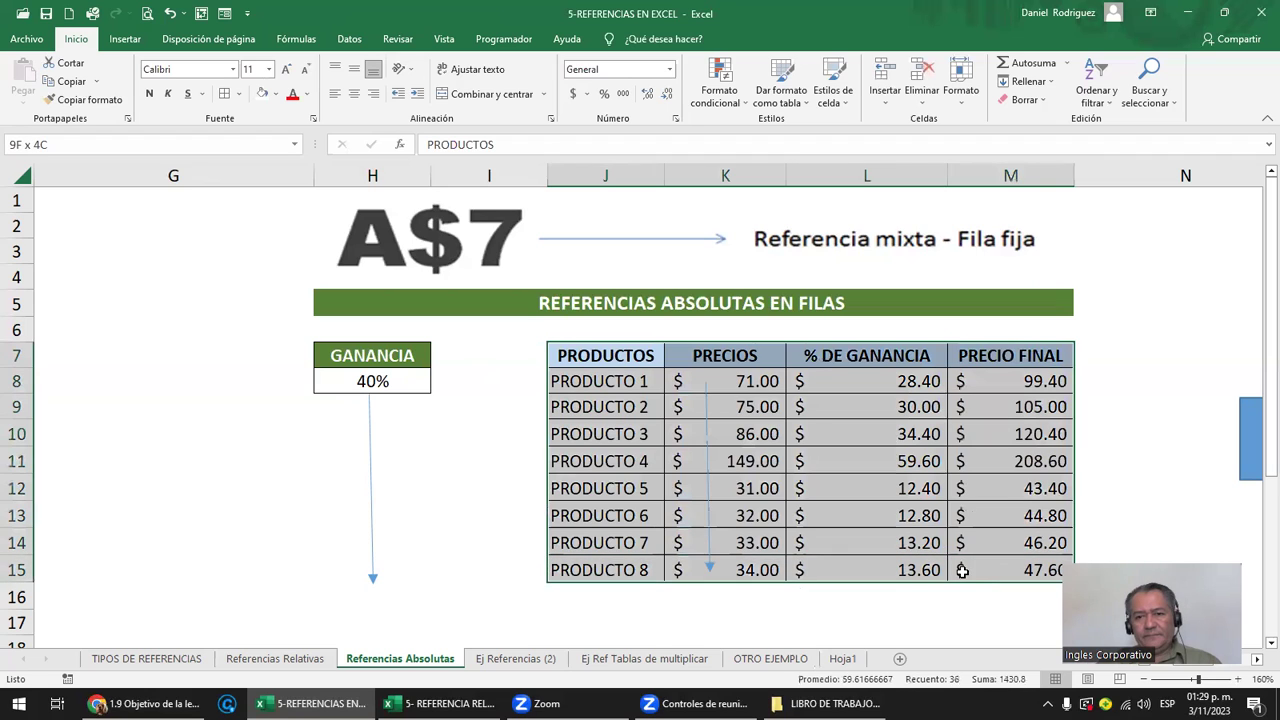
pyautogui.click(744, 382)
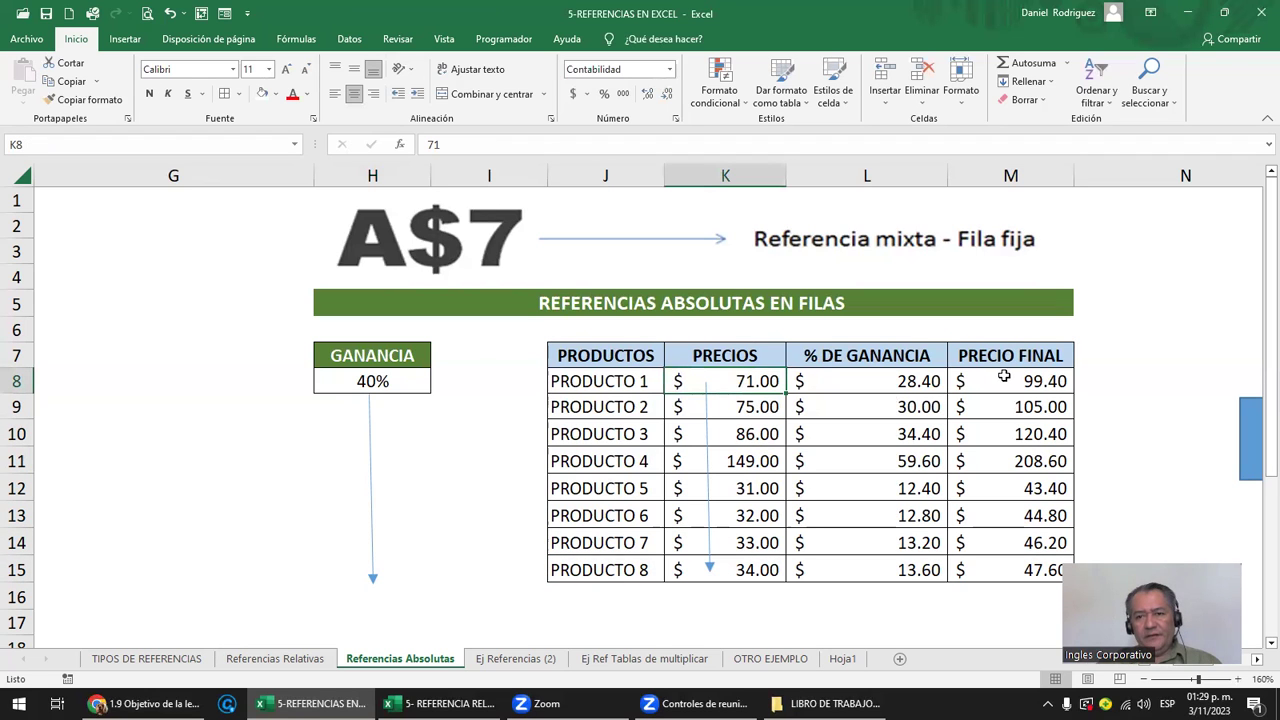
pyautogui.click(1005, 378)
pyautogui.moveTo(910, 382); pyautogui.dragTo(914, 563)
# Clear the % DE GANANCIA values and enter =K8*H8 in L8 for PRODUCTO 1
pyautogui.press('Delete')
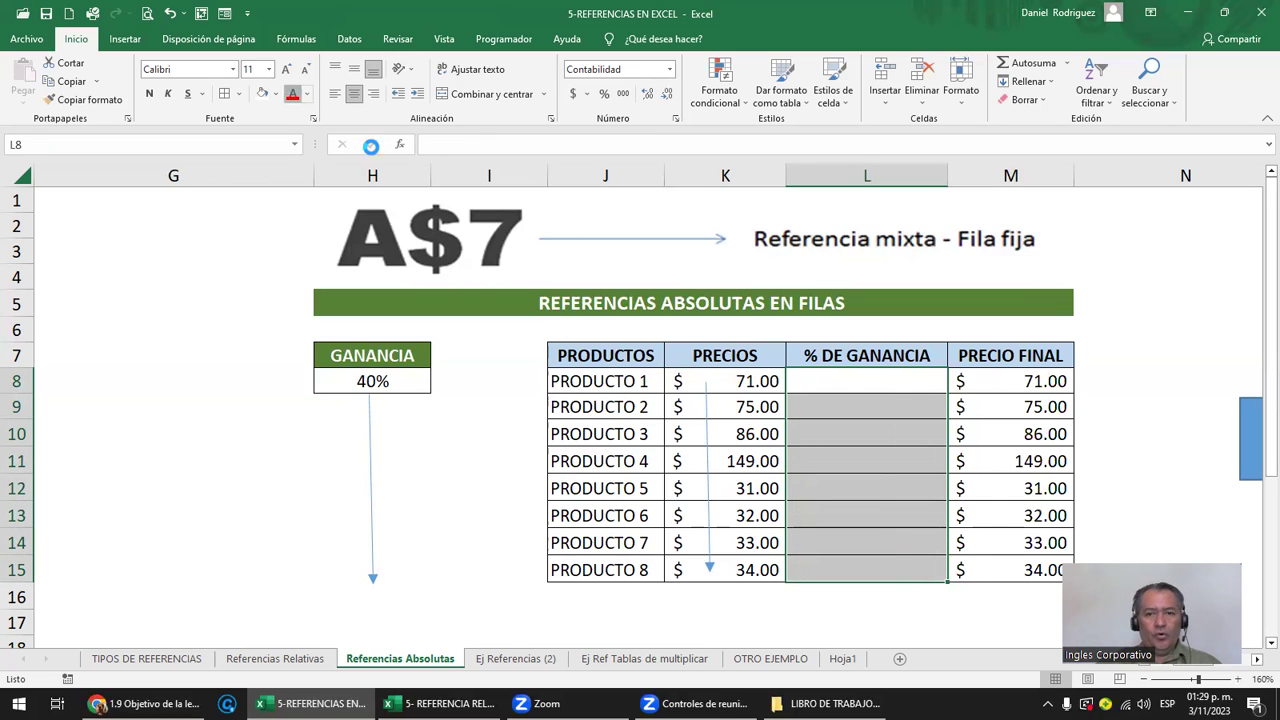
pyautogui.click(887, 386)
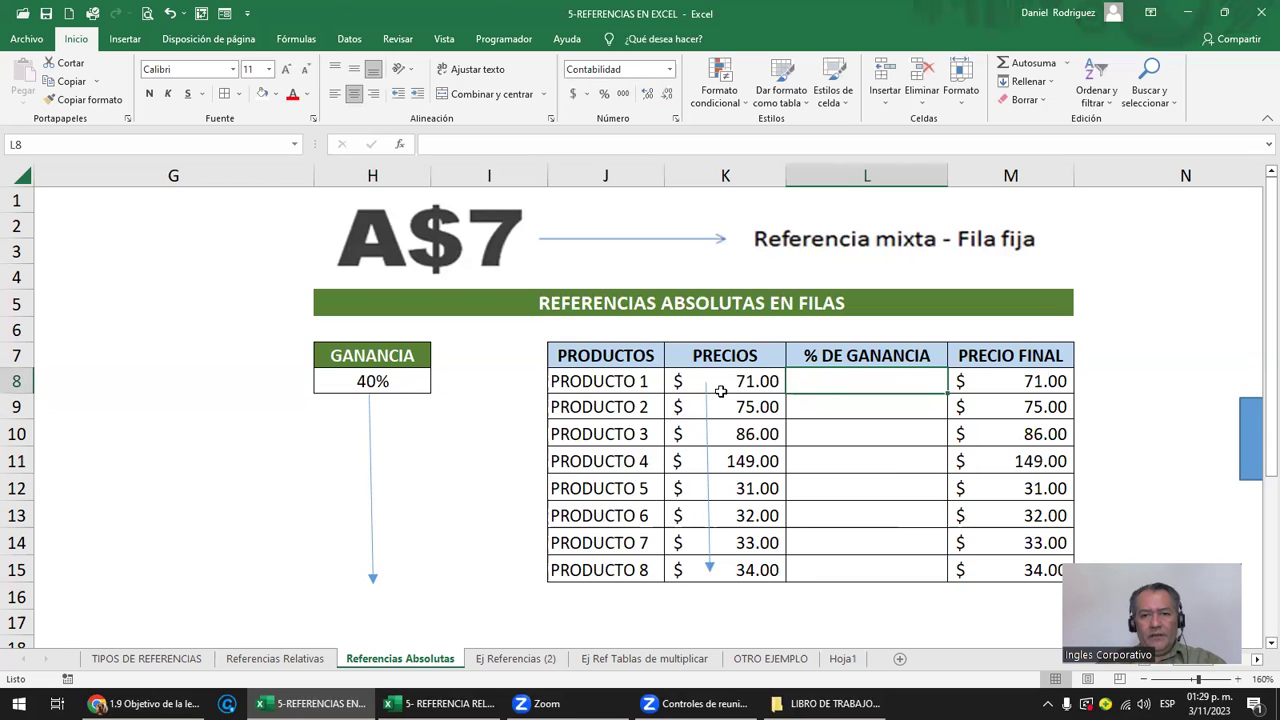
pyautogui.write('=')
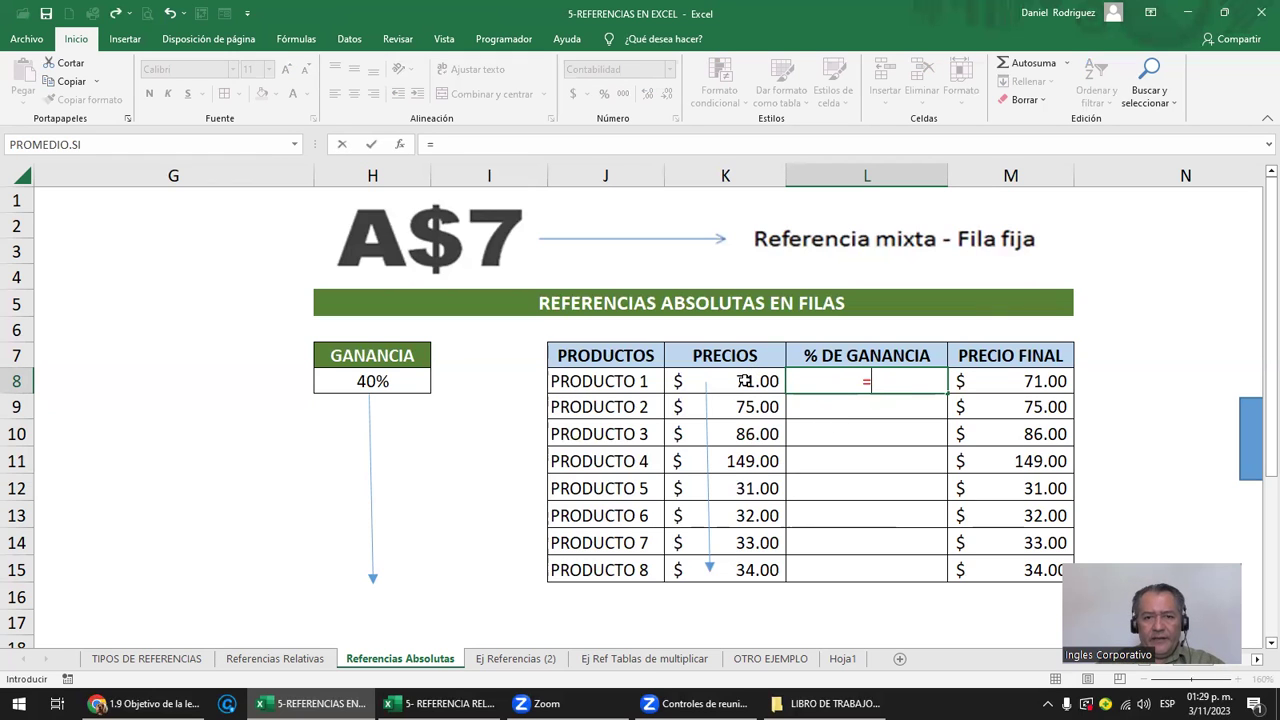
pyautogui.click(750, 378)
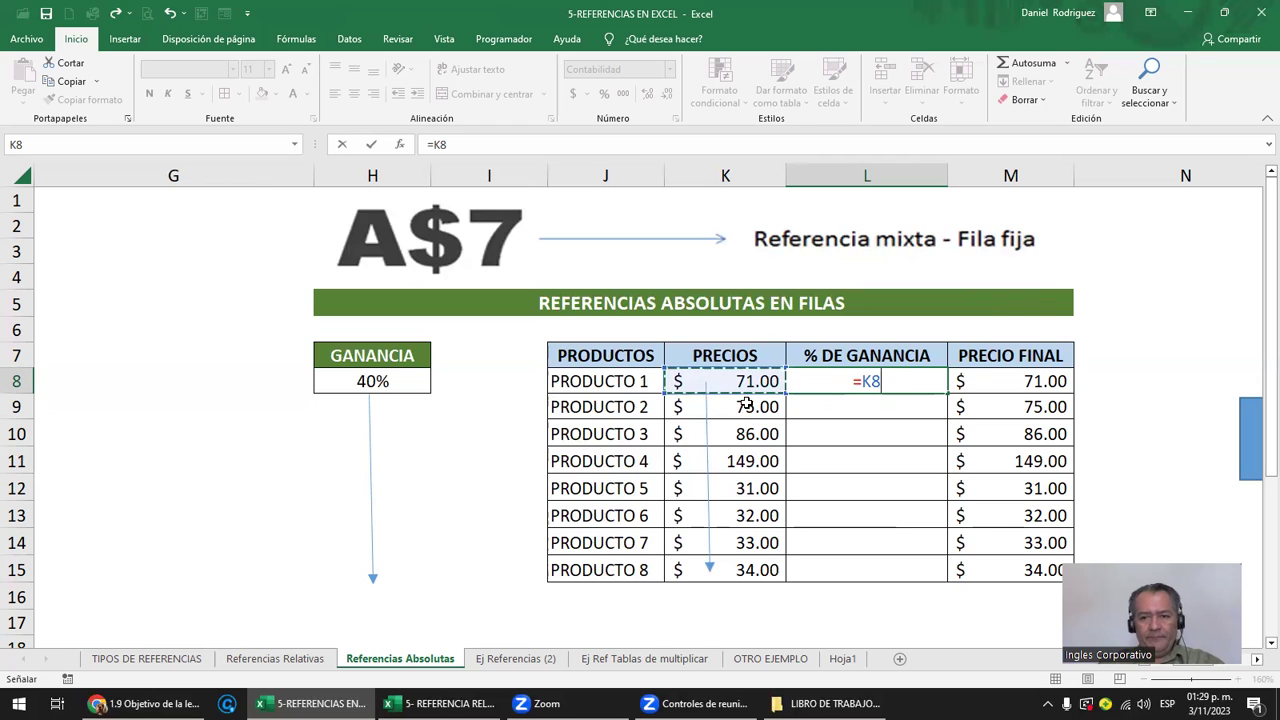
pyautogui.write('*')
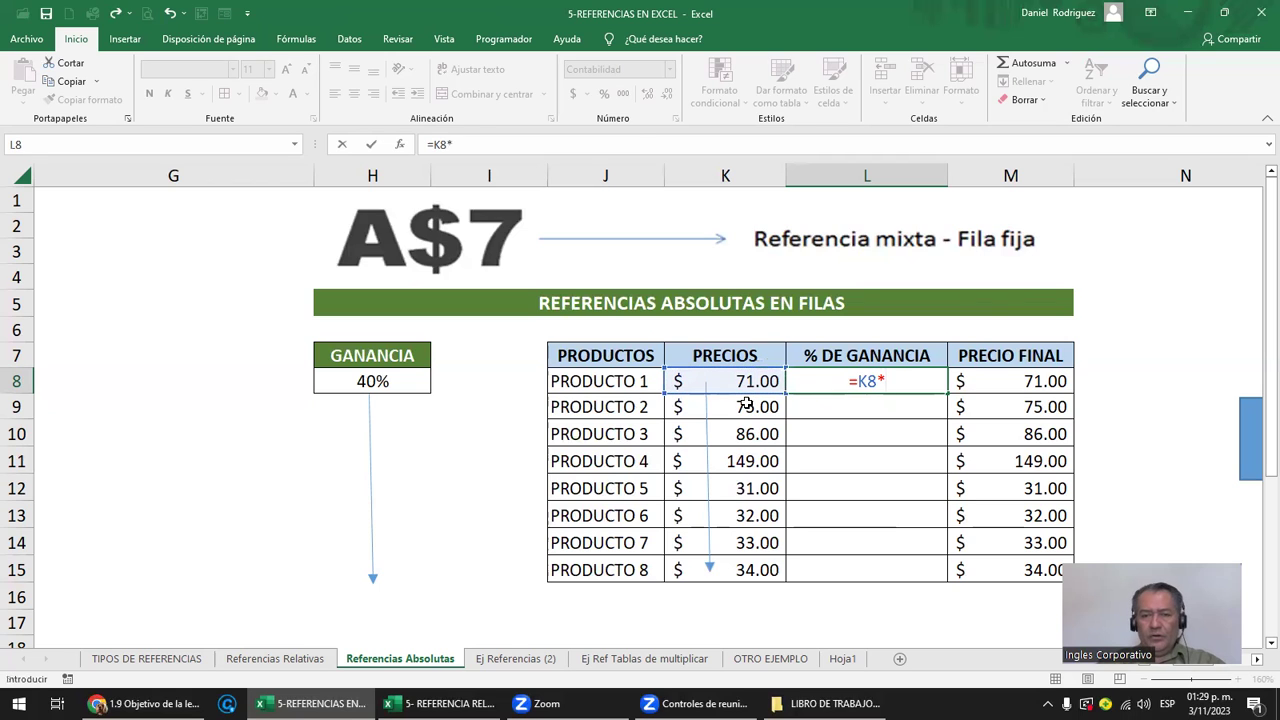
pyautogui.click(380, 382)
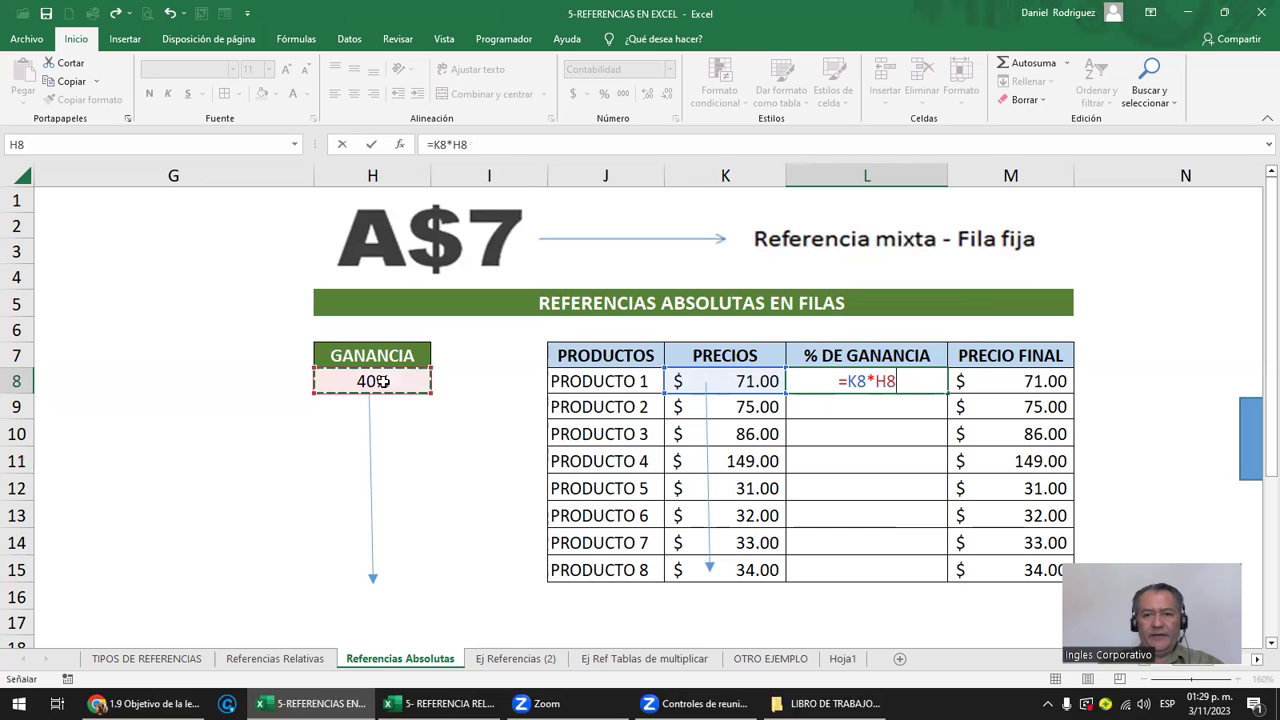
pyautogui.hotkey('ctrl', 'Return')
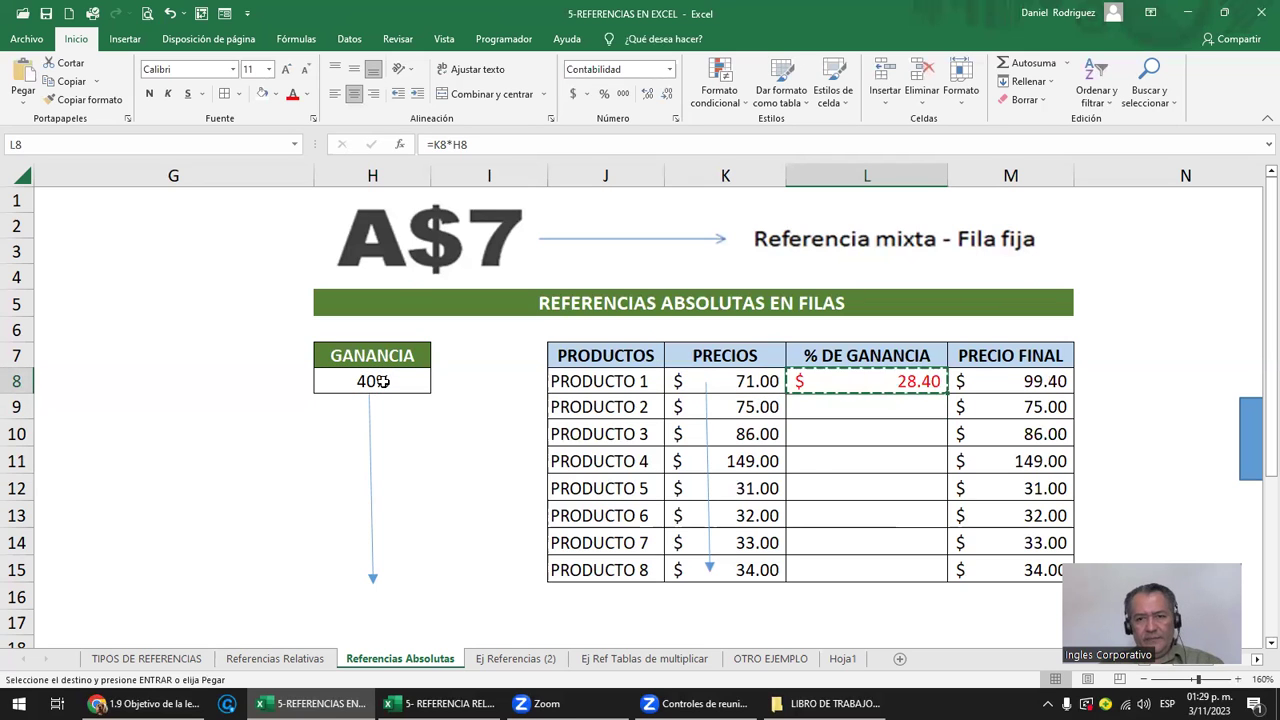
# Review PRODUCTO 1's price, profit and final price formulas
pyautogui.press('Left')
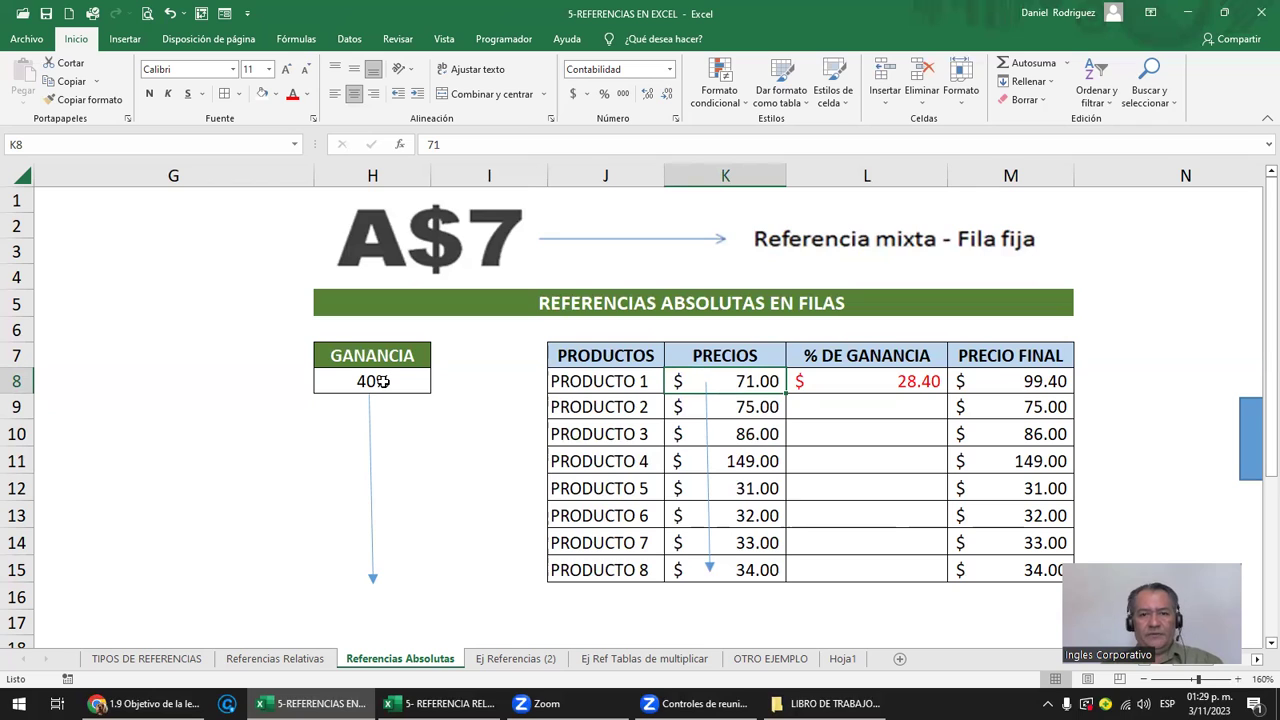
pyautogui.press('Right')
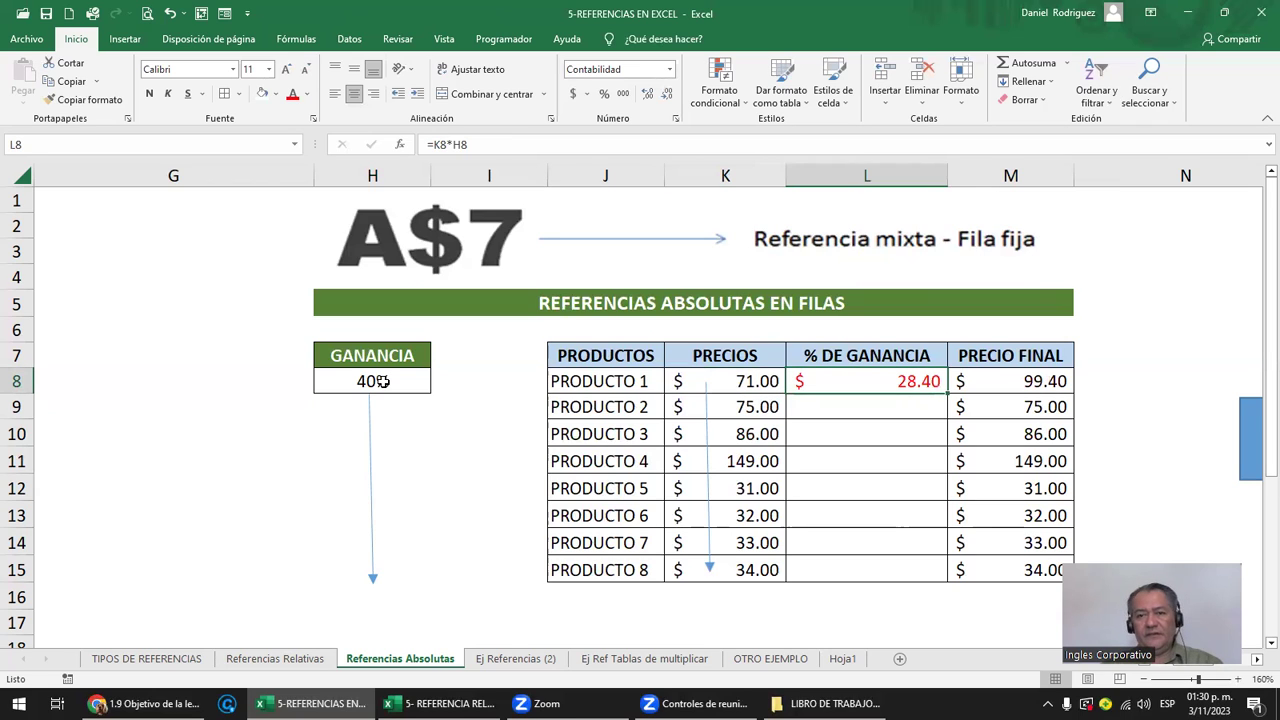
pyautogui.press('Right')
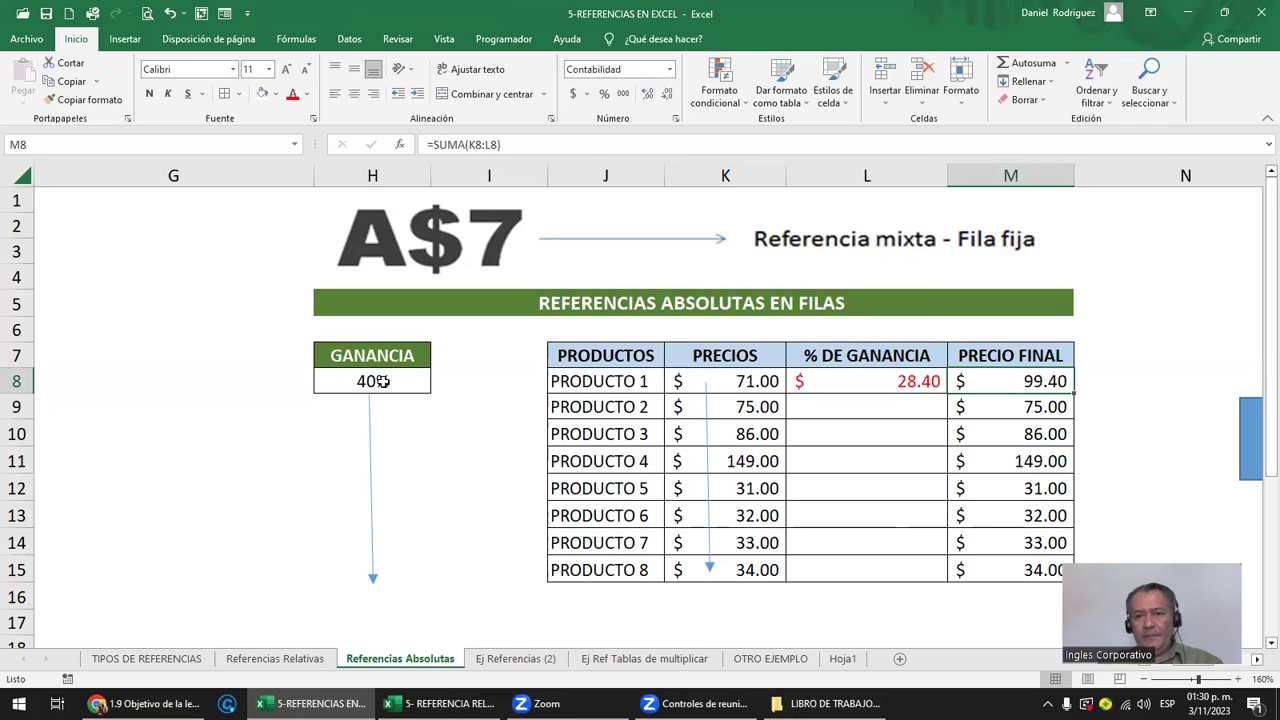
pyautogui.press('F2')
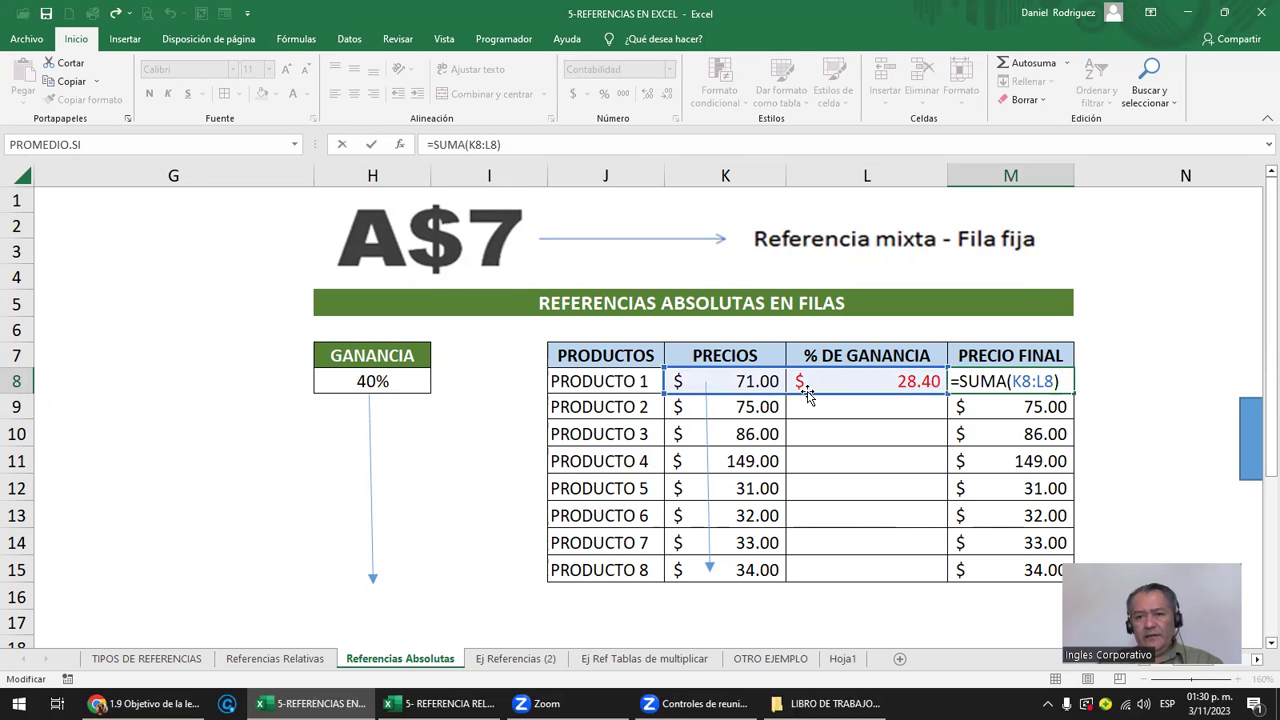
pyautogui.hotkey('ctrl', 'Return')
pyautogui.press('Left')
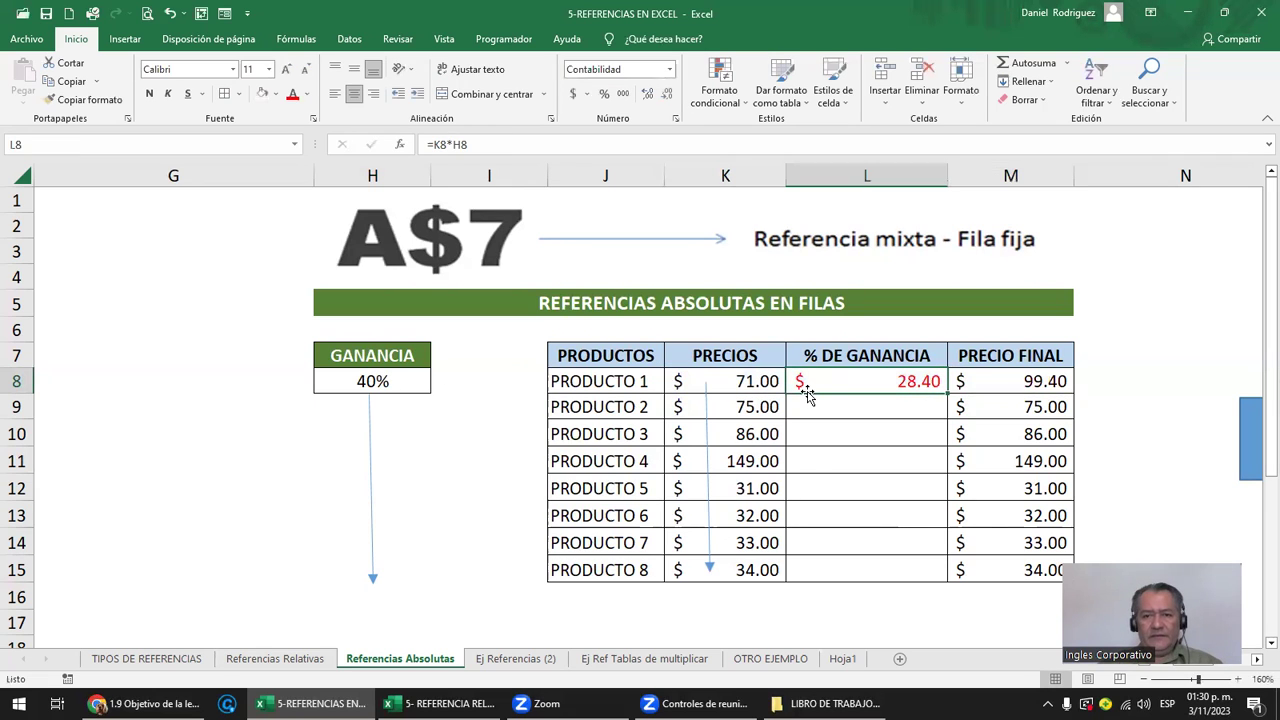
# Copy L8's profit formula into L9:L15 for products 2–8
pyautogui.hotkey('ctrl', 'c')
pyautogui.press('Down')
pyautogui.hotkey('shift', 'Down')
pyautogui.hotkey('shift', 'Down')
pyautogui.hotkey('shift', 'Down')
pyautogui.hotkey('shift', 'Down')
pyautogui.hotkey('shift', 'Down')
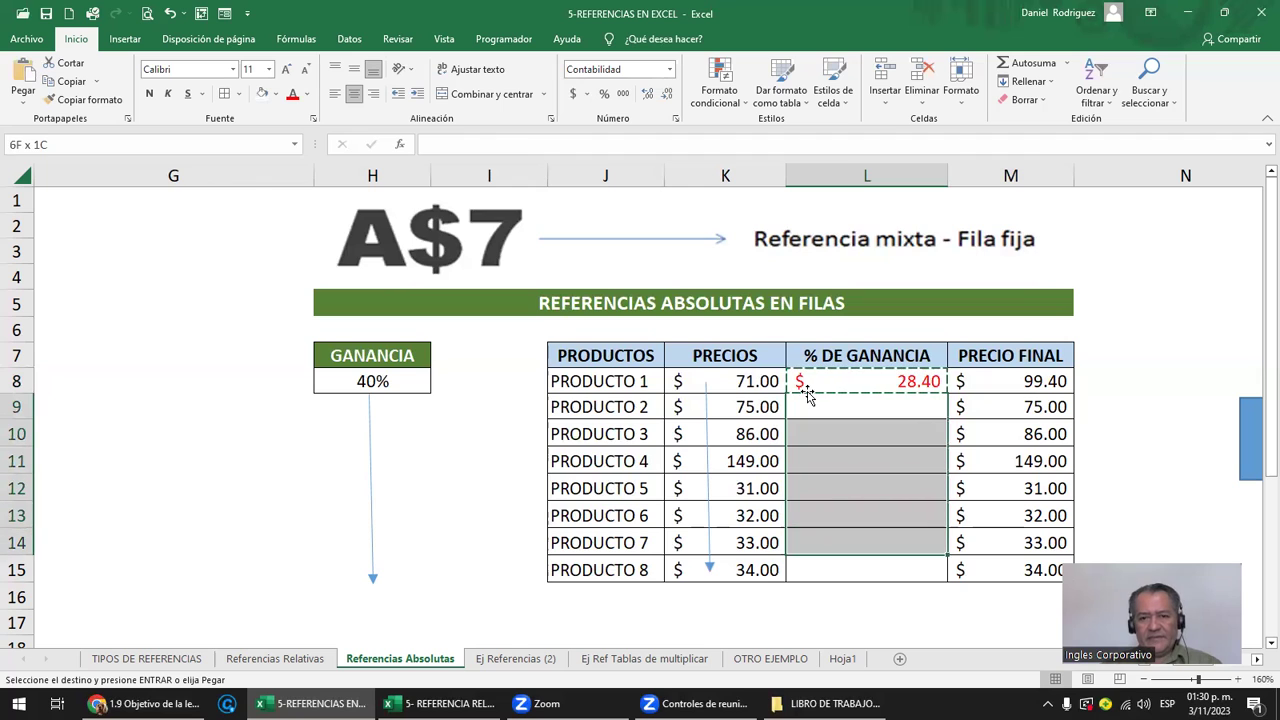
pyautogui.hotkey('shift', 'Down')
pyautogui.hotkey('shift', 'Down')
pyautogui.hotkey('shift', 'Up')
pyautogui.press('Return')
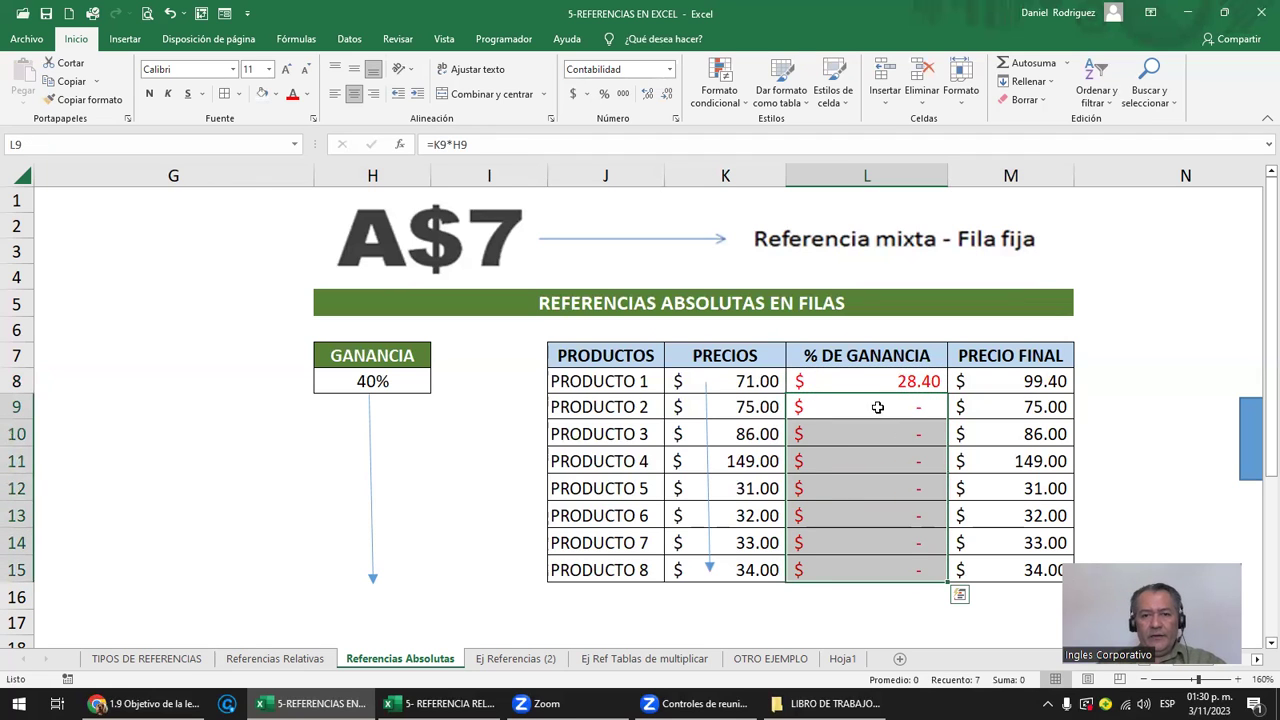
# Inspect the copied profit formulas for PRODUCTO 2 and PRODUCTO 8
pyautogui.click(906, 381)
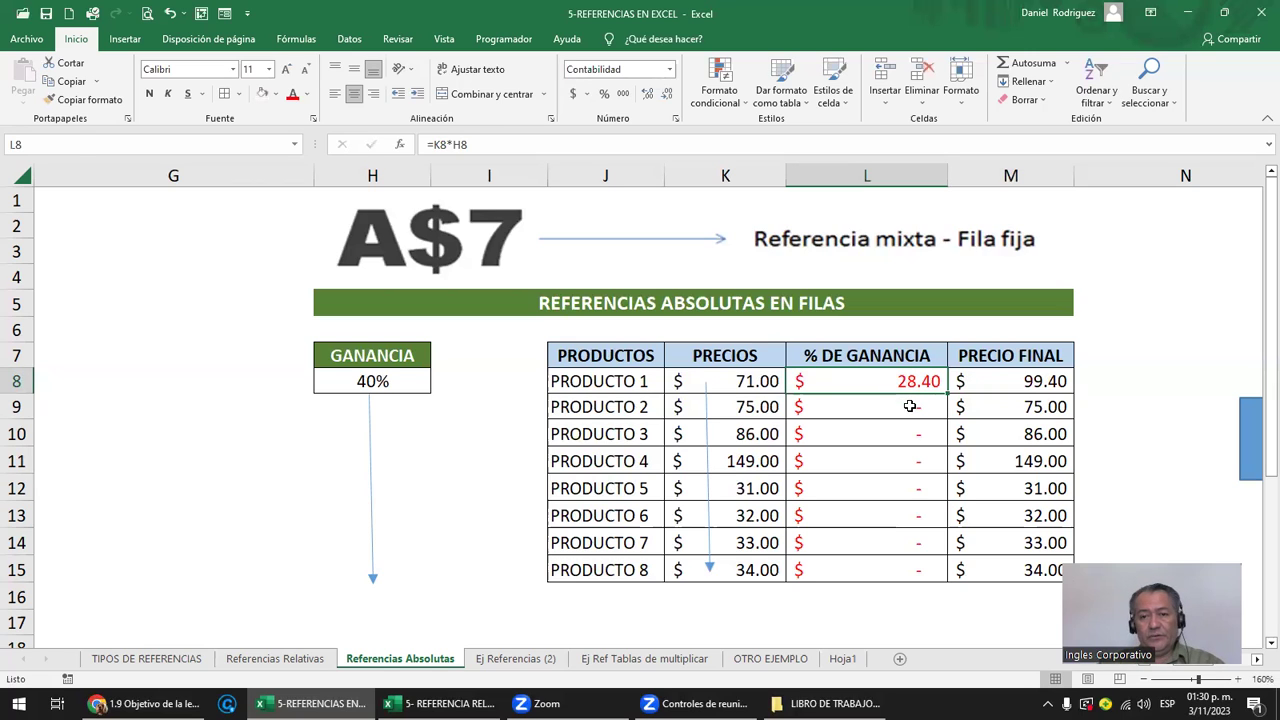
pyautogui.doubleClick(910, 406)
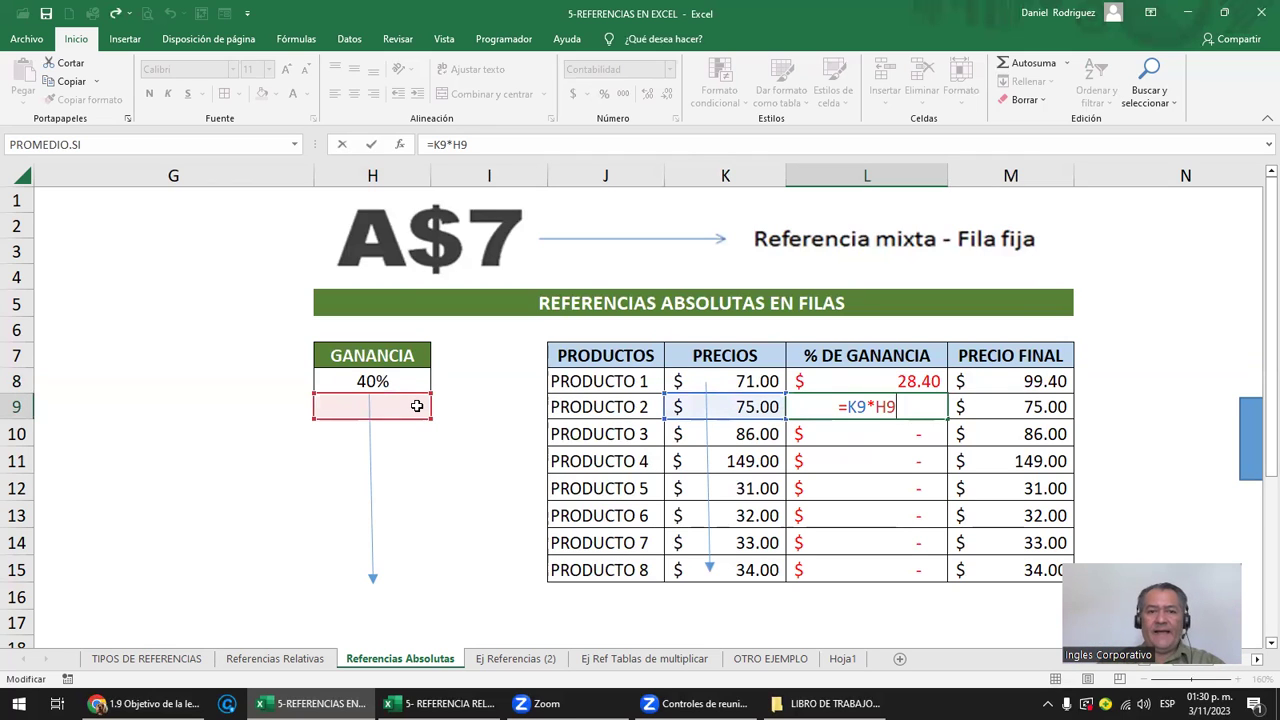
pyautogui.press('Escape')
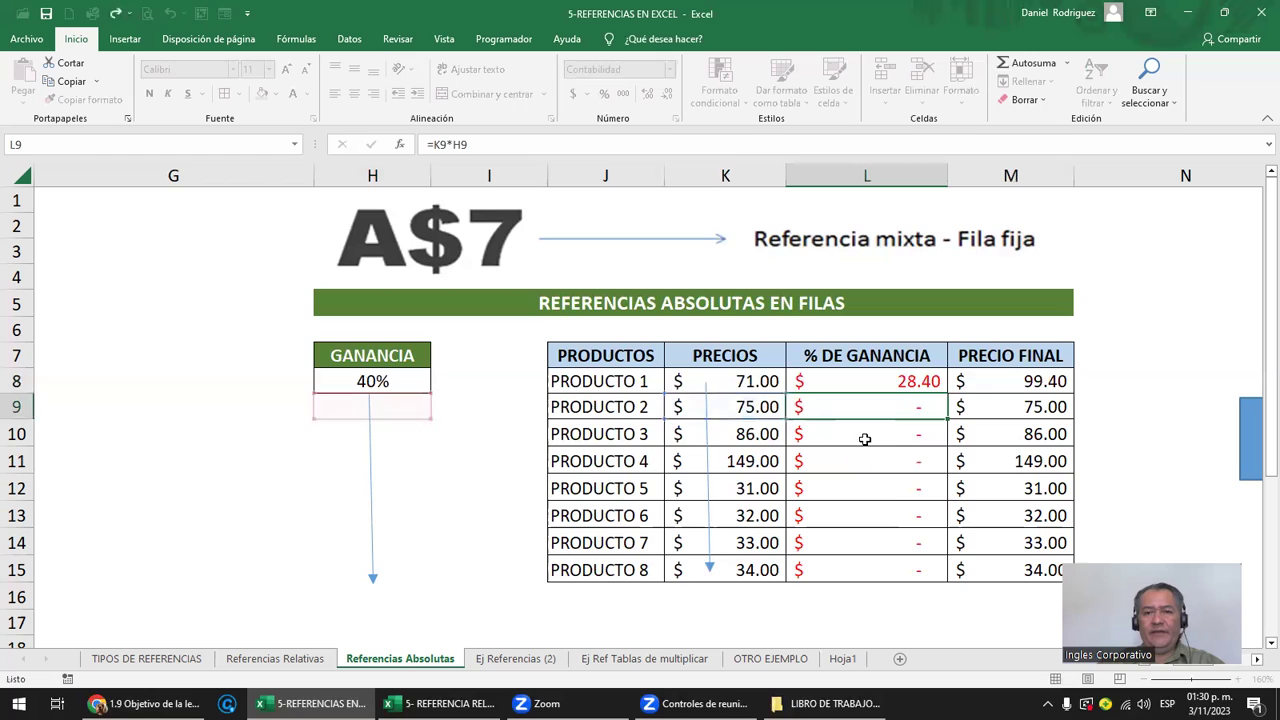
pyautogui.click(908, 563)
pyautogui.doubleClick(908, 563)
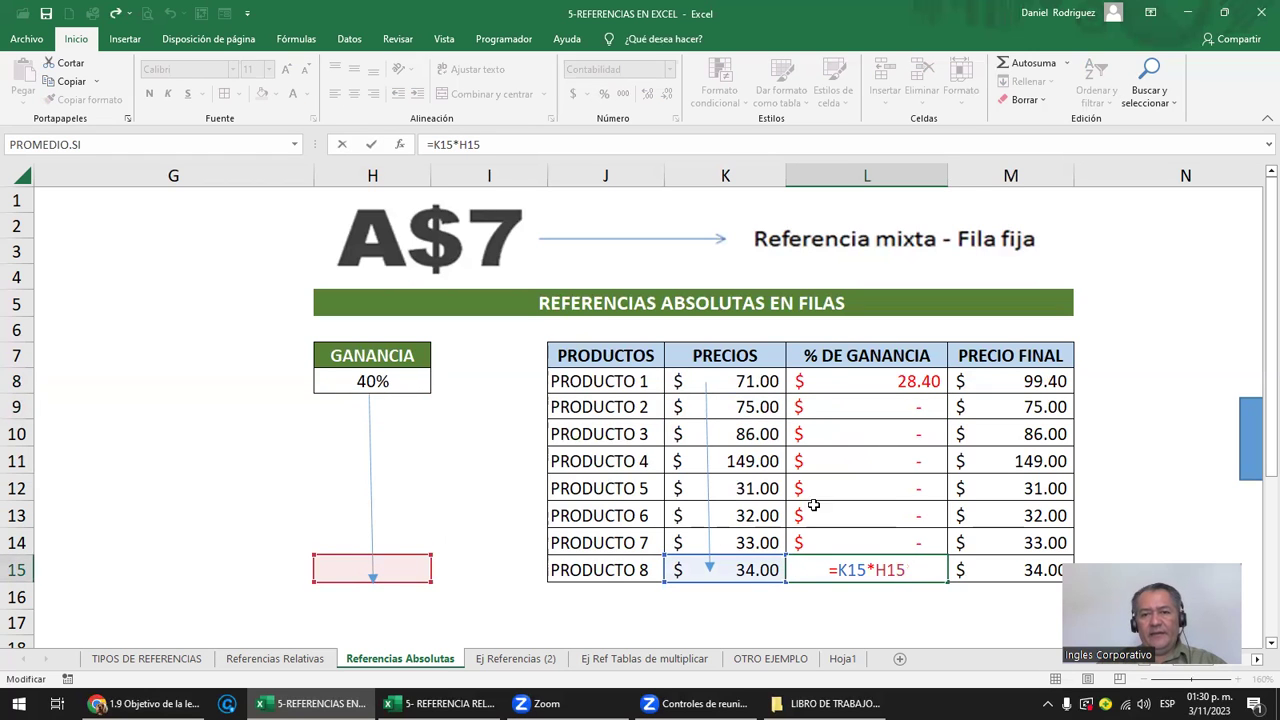
pyautogui.press('Escape')
pyautogui.click(365, 382)
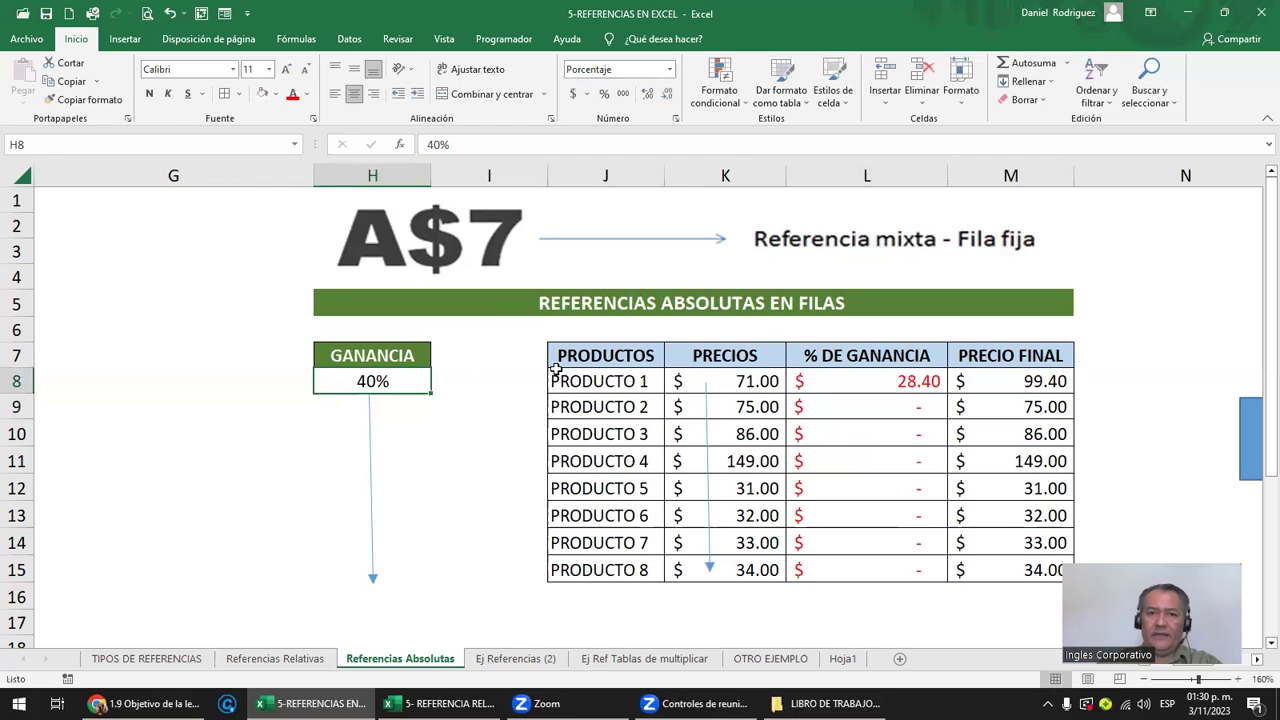
pyautogui.click(778, 242)
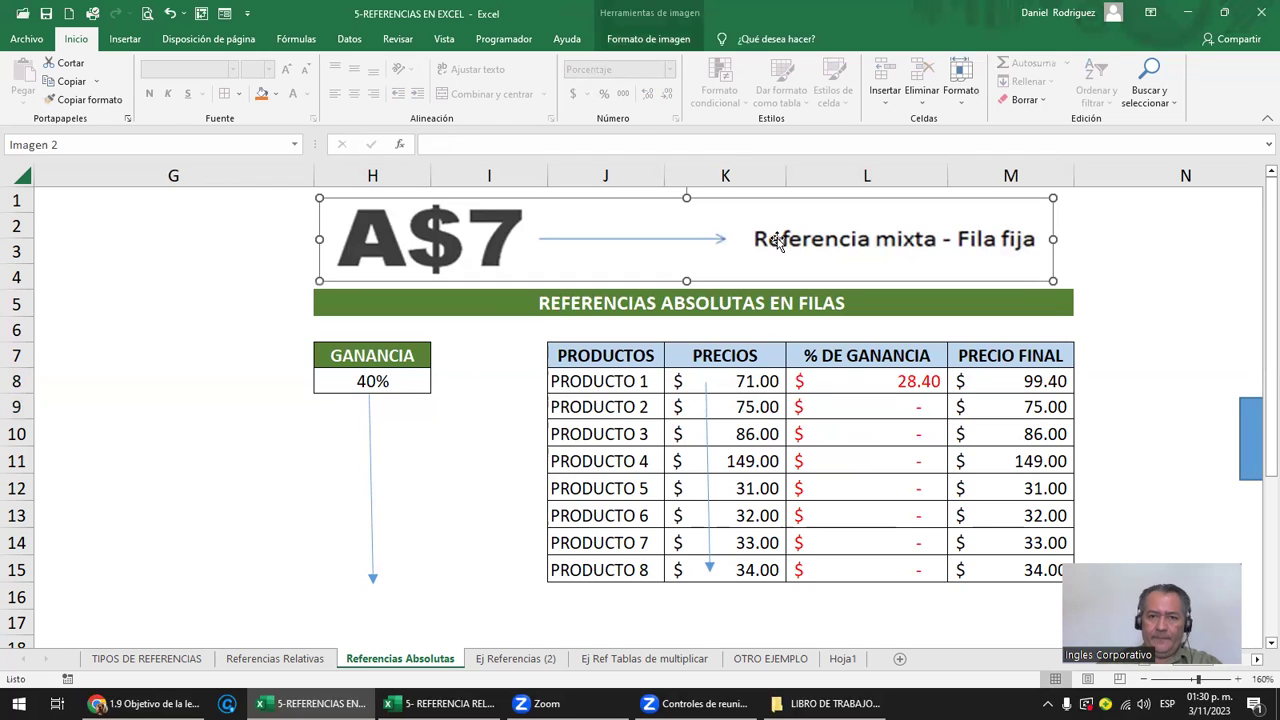
# Fill L8's profit formula down to PRODUCTO 8, then undo the fill
pyautogui.click(873, 385)
pyautogui.moveTo(873, 393); pyautogui.dragTo(874, 410)
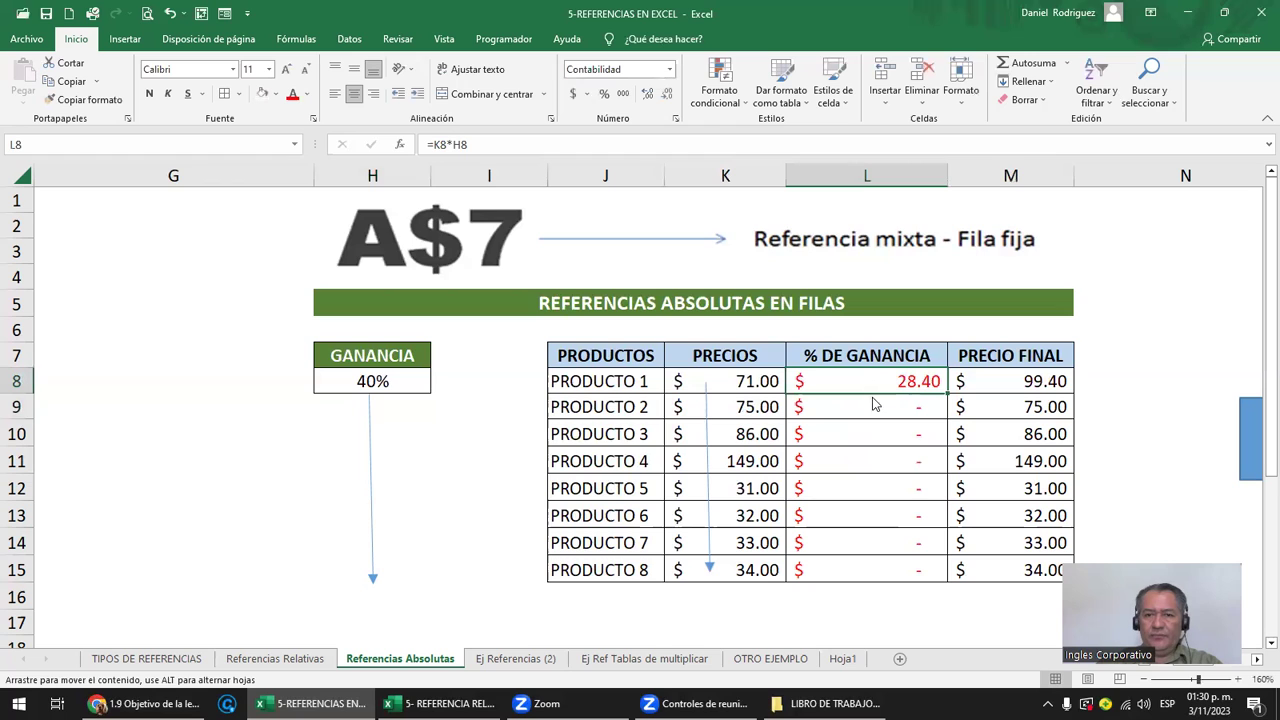
pyautogui.press('Escape')
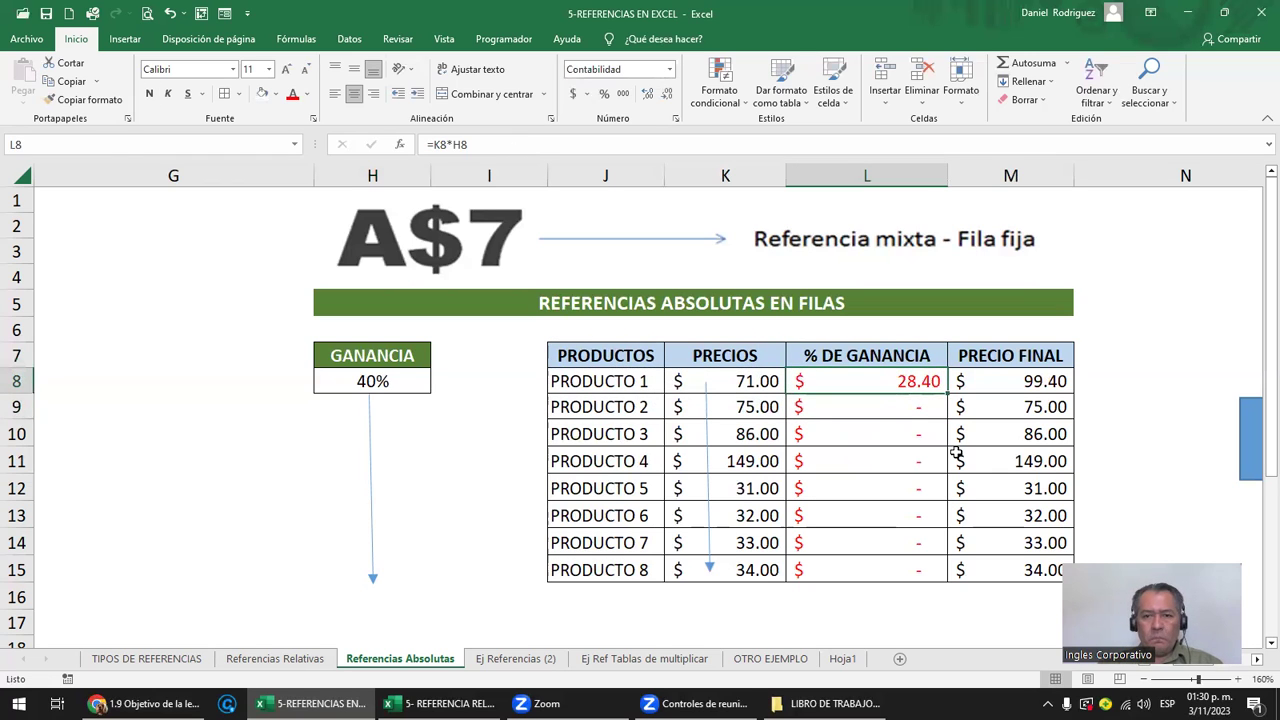
pyautogui.moveTo(947, 394); pyautogui.dragTo(947, 580)
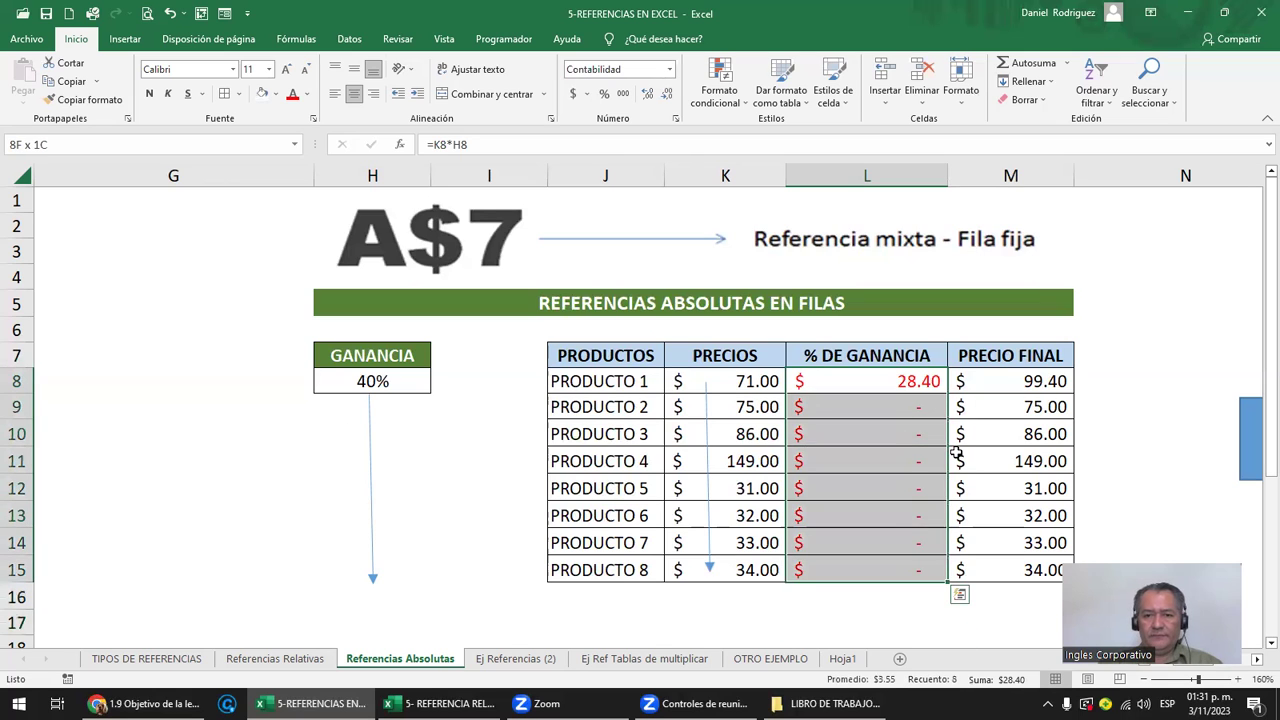
pyautogui.hotkey('ctrl', 'z')
pyautogui.press('Down')
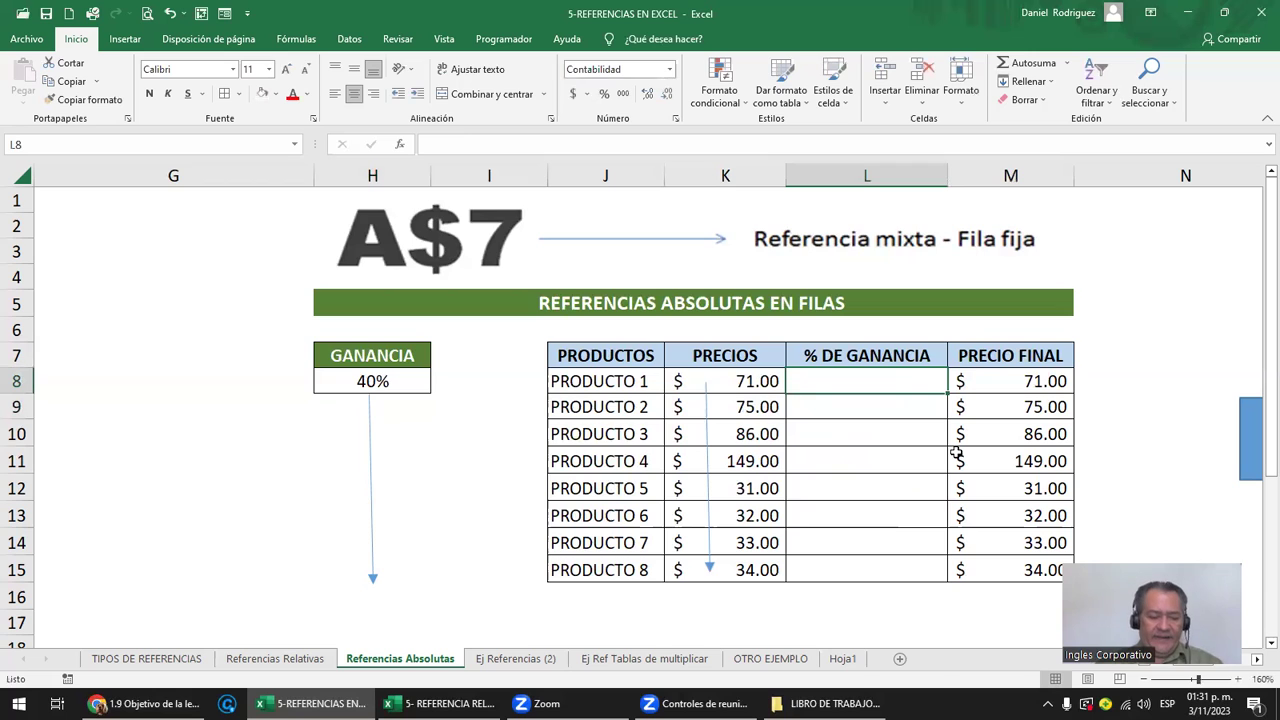
# Redo the profit fill and inspect PRODUCTO 2–4 formulas, each pointing to its own H cell
pyautogui.hotkey('ctrl', 'y')
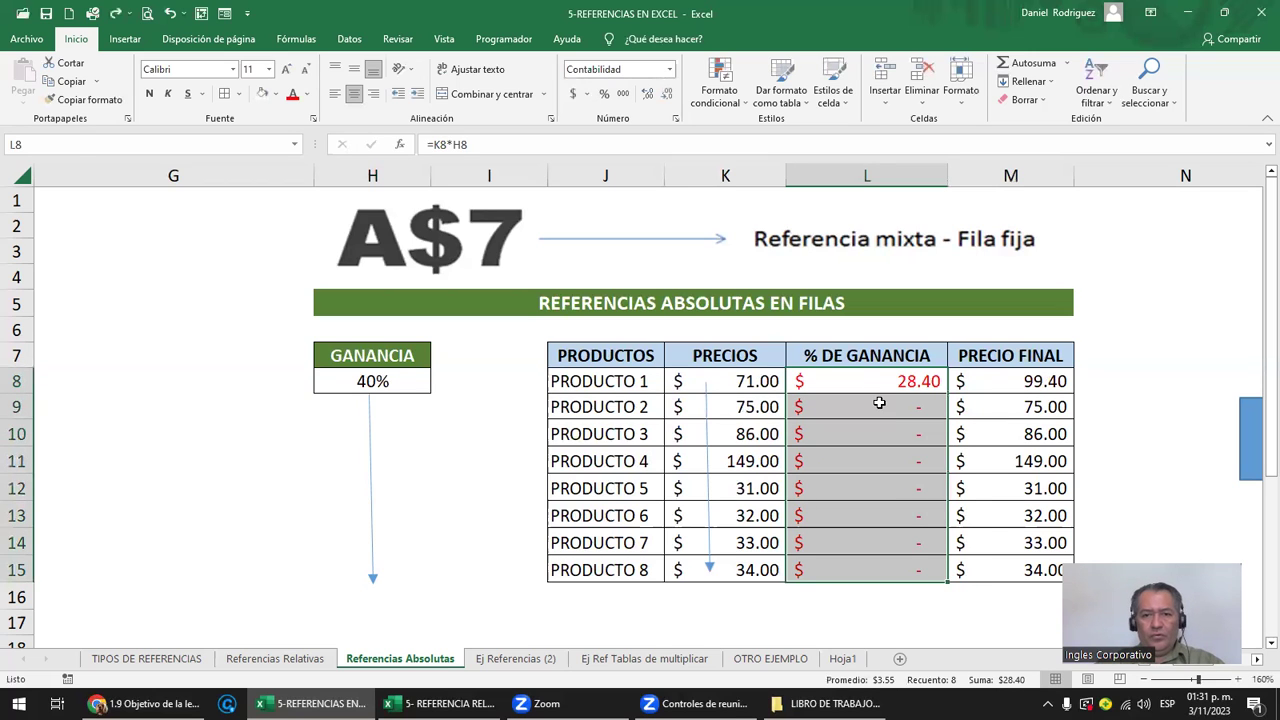
pyautogui.doubleClick(880, 406)
pyautogui.press('Escape')
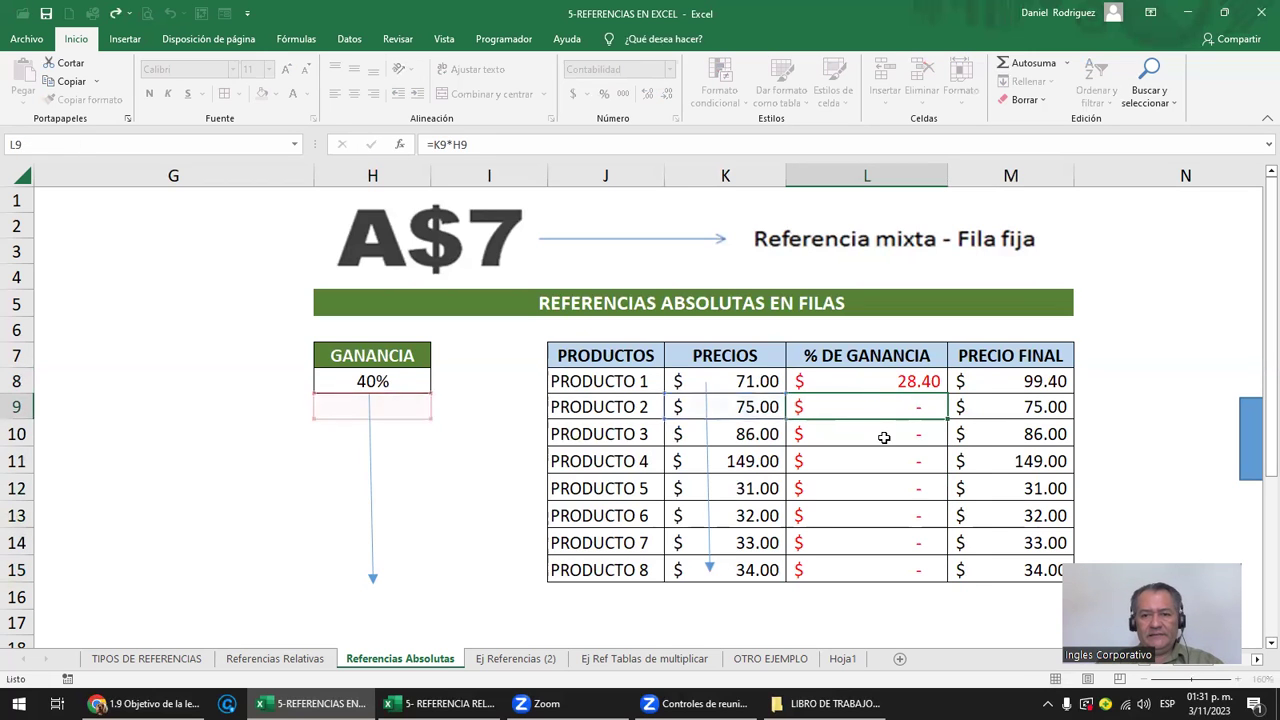
pyautogui.doubleClick(886, 434)
pyautogui.press('Escape')
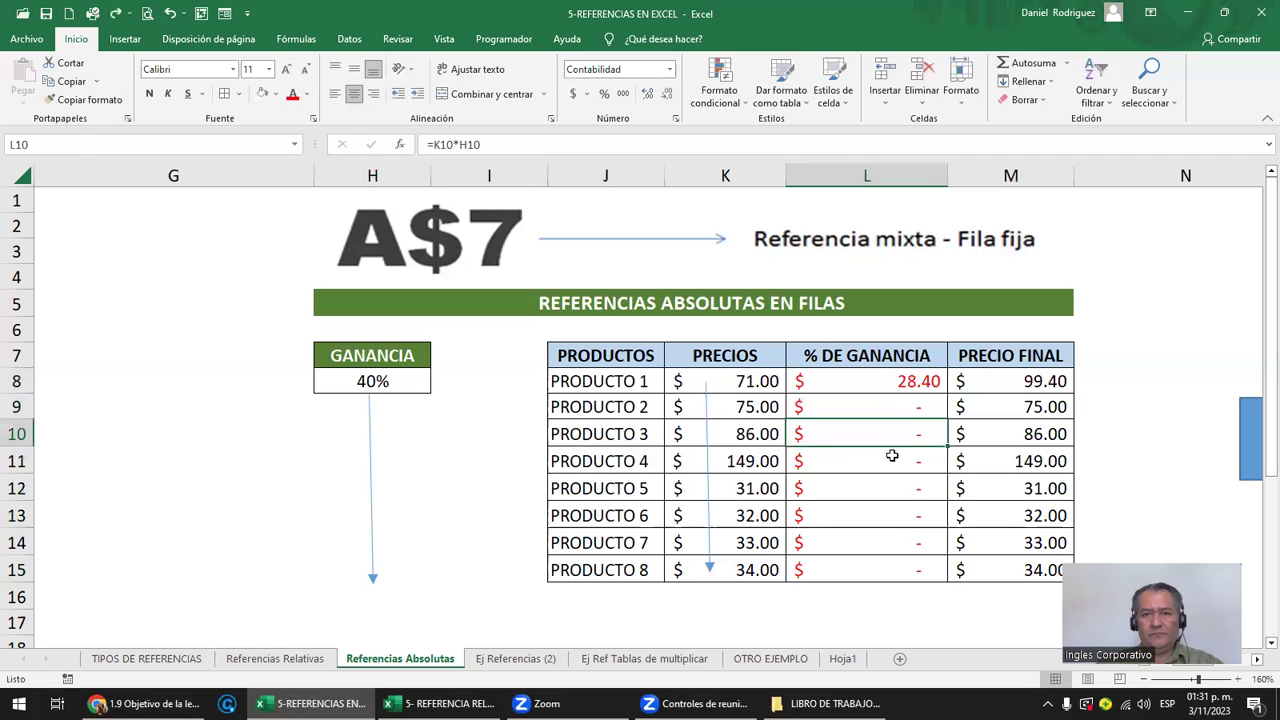
pyautogui.doubleClick(893, 460)
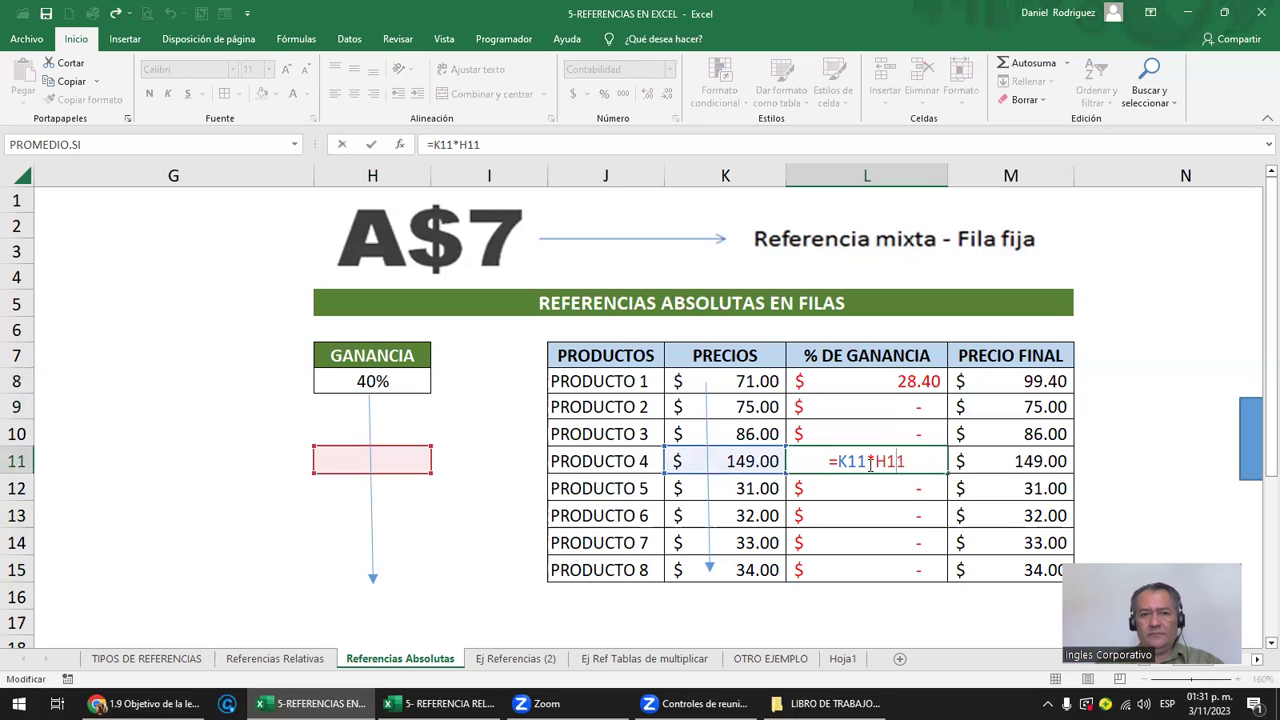
pyautogui.click(372, 175)
# Recheck the PRODUCTO 3 and 4 formulas, then open PRODUCTO 1's formula in L8
pyautogui.doubleClick(866, 424)
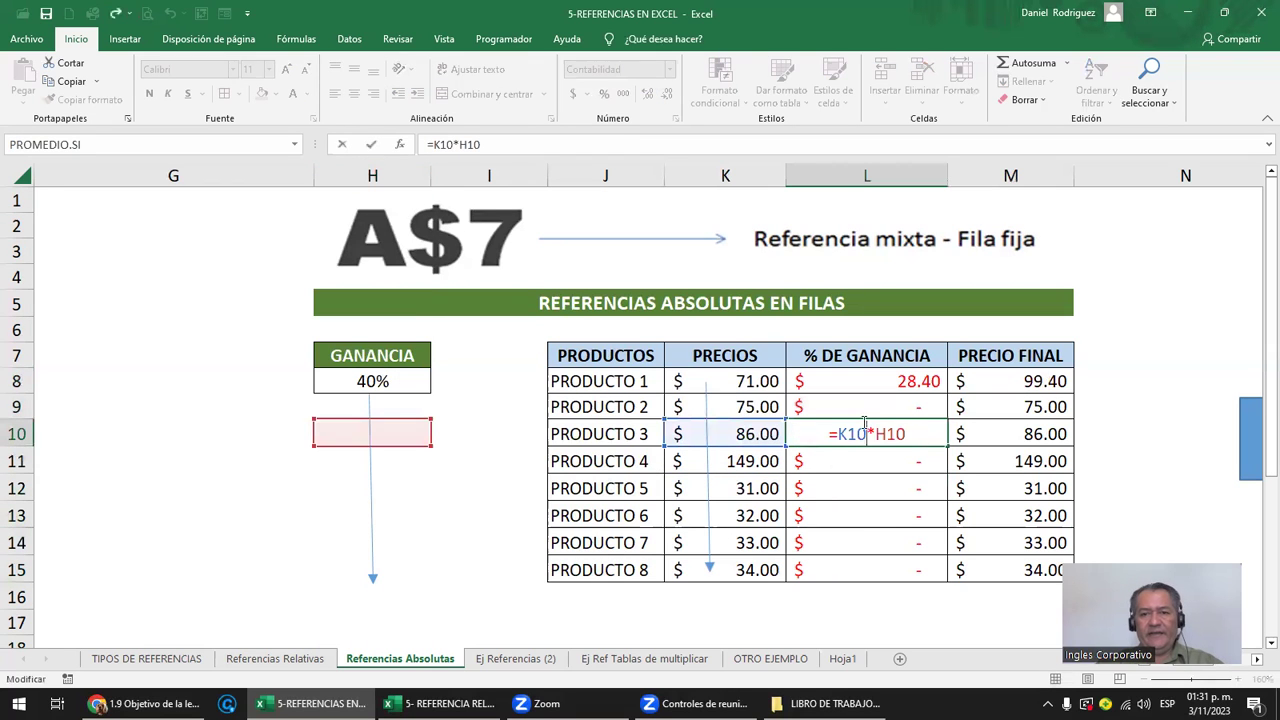
pyautogui.doubleClick(890, 460)
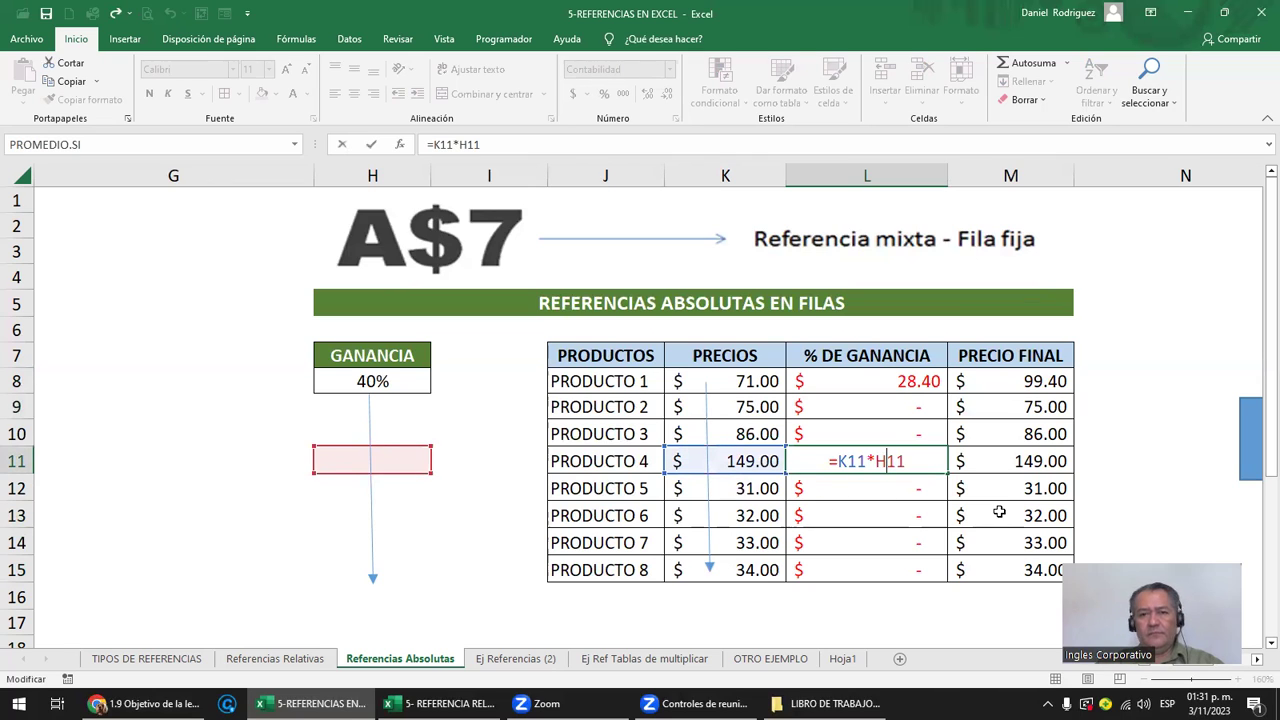
pyautogui.press('Return')
pyautogui.doubleClick(883, 381)
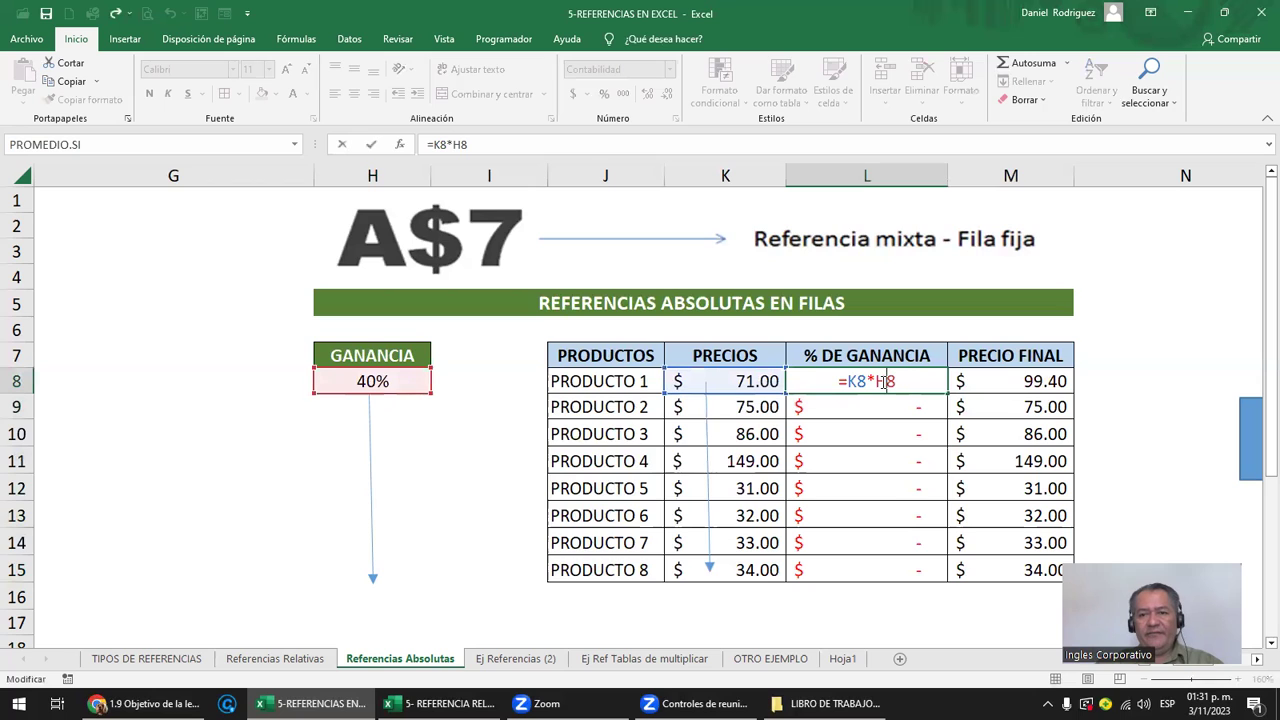
# Change L8's formula to =K8*H$8 and copy it
pyautogui.doubleClick(884, 381)
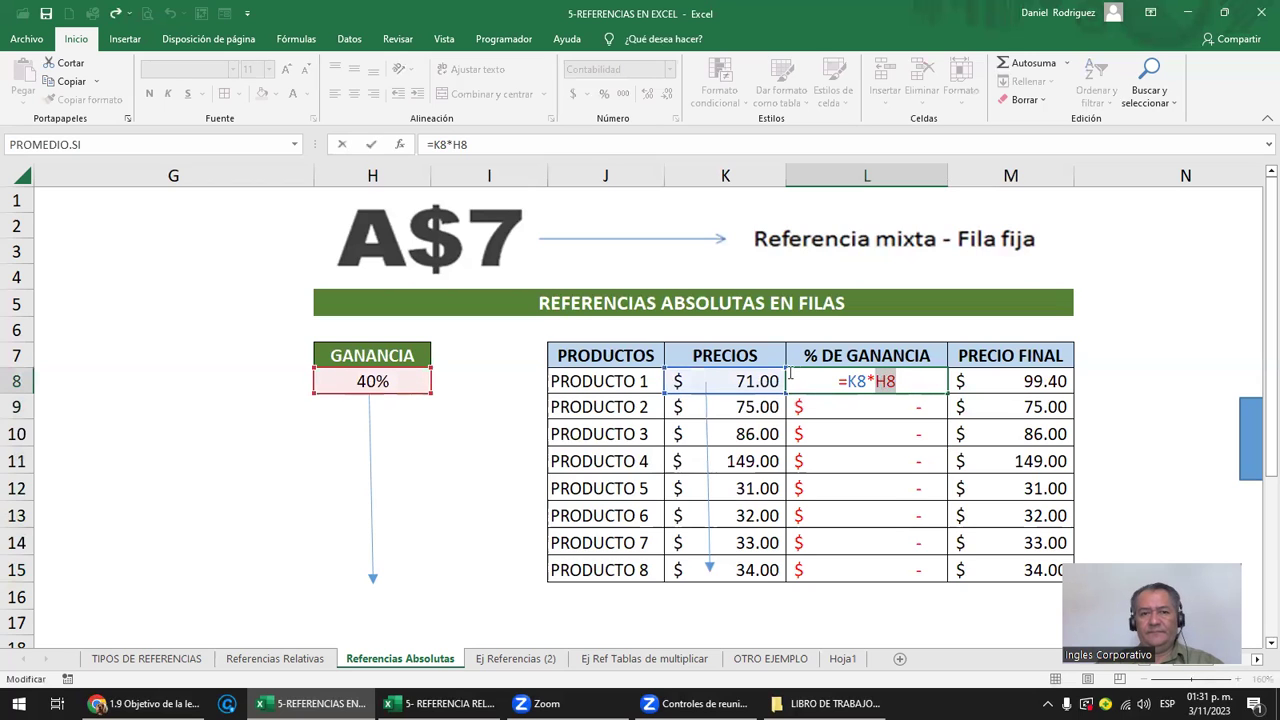
pyautogui.press('Escape')
pyautogui.doubleClick(858, 381)
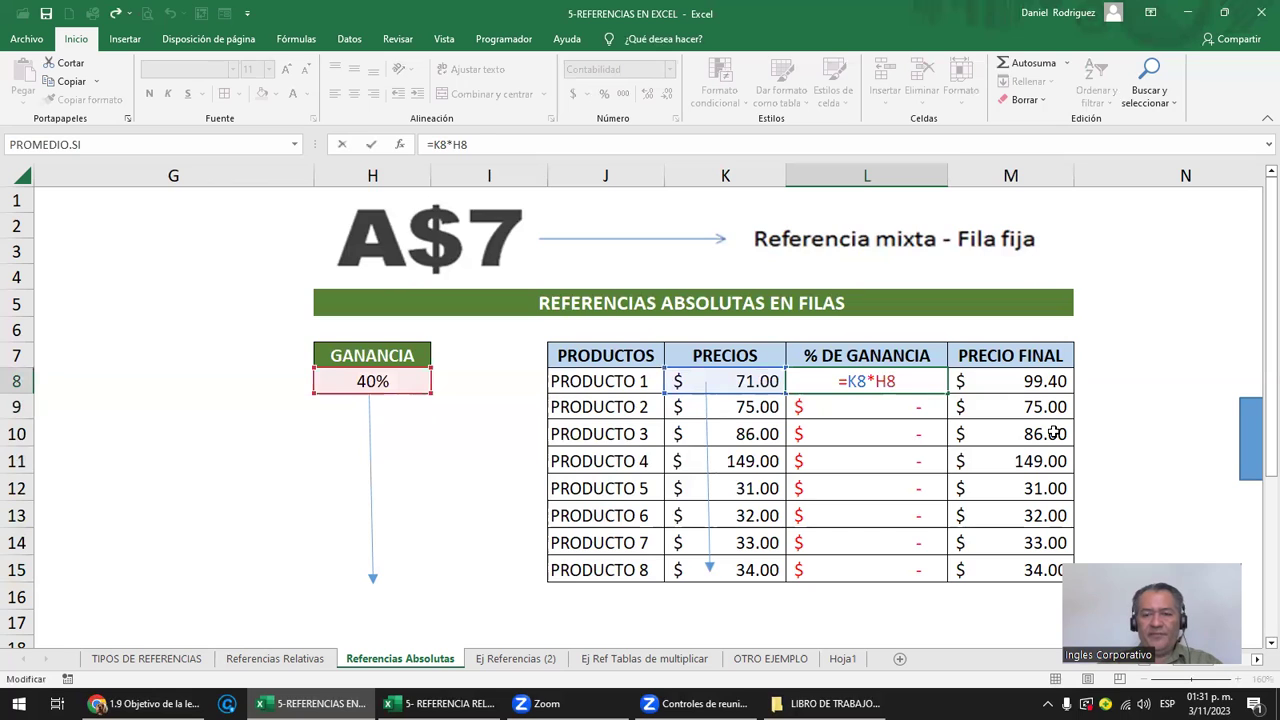
pyautogui.press('F4')
pyautogui.press('F4')
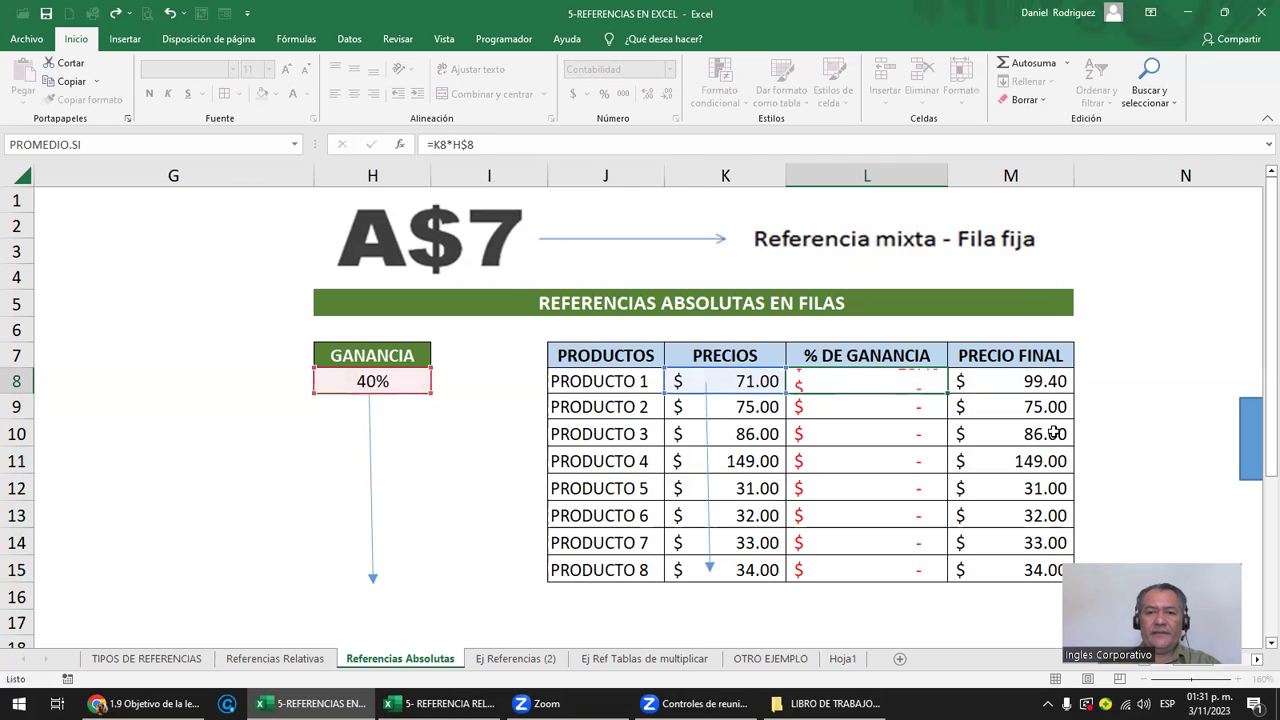
pyautogui.hotkey('ctrl', 'Return')
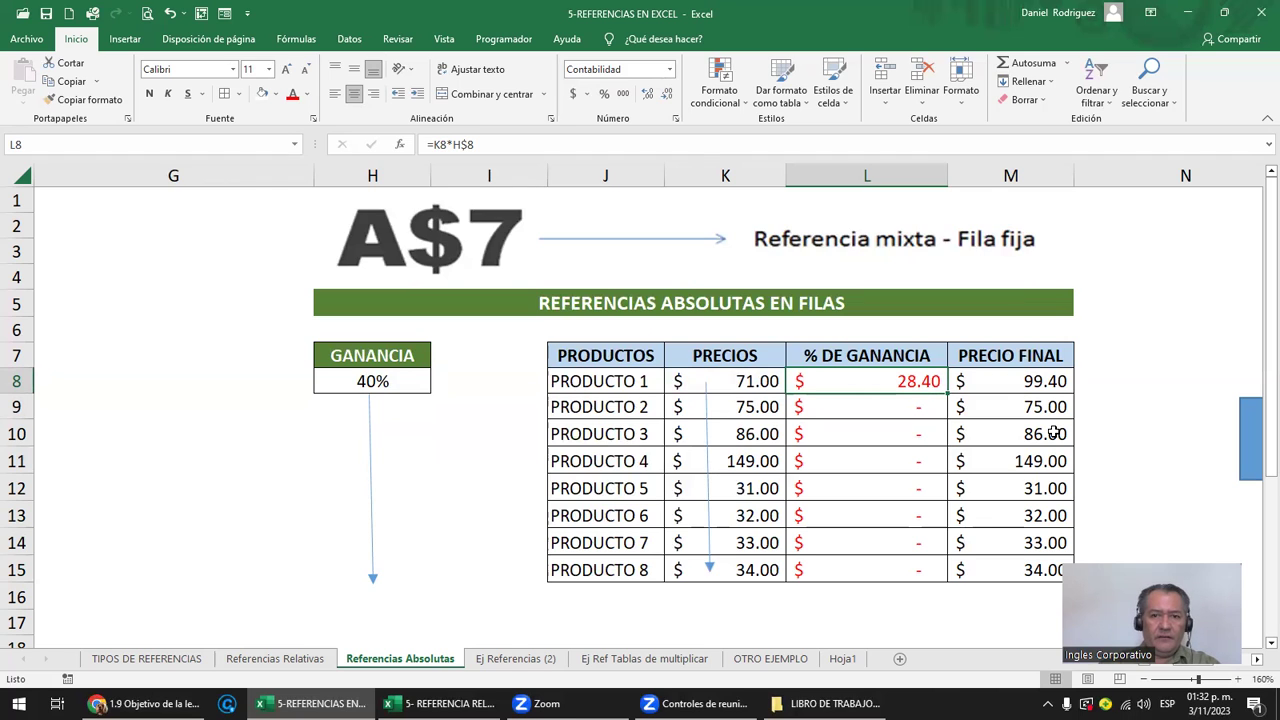
pyautogui.hotkey('ctrl', 'c')
pyautogui.press('Down')
# Paste the =K8*H$8 profit formula down through L15
pyautogui.hotkey('shift', 'Down')
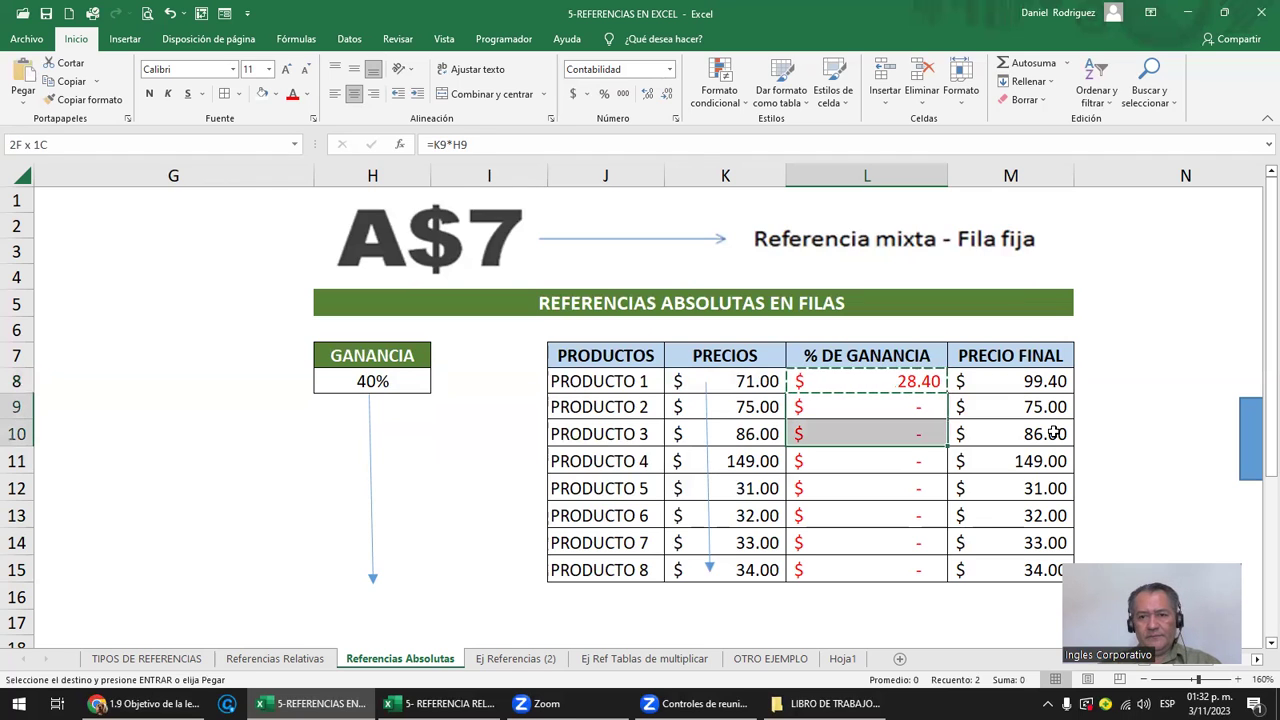
pyautogui.hotkey('shift', 'Down')
pyautogui.hotkey('shift', 'Down')
pyautogui.hotkey('shift', 'Down')
pyautogui.hotkey('shift', 'Down')
pyautogui.hotkey('shift', 'Down')
pyautogui.press('Return')
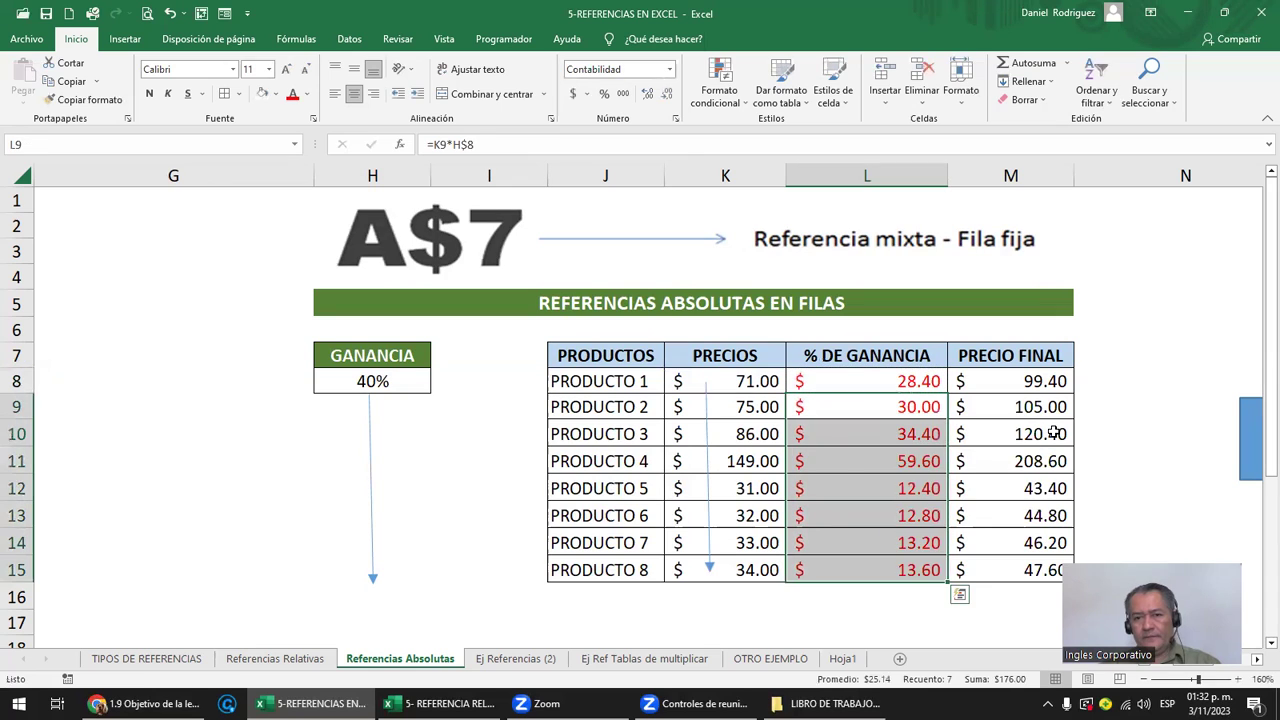
# Inspect the cell references in the L8 through L12 profit formulas
pyautogui.press('Down')
pyautogui.press('Up')
pyautogui.press('Up')
pyautogui.press('F2')
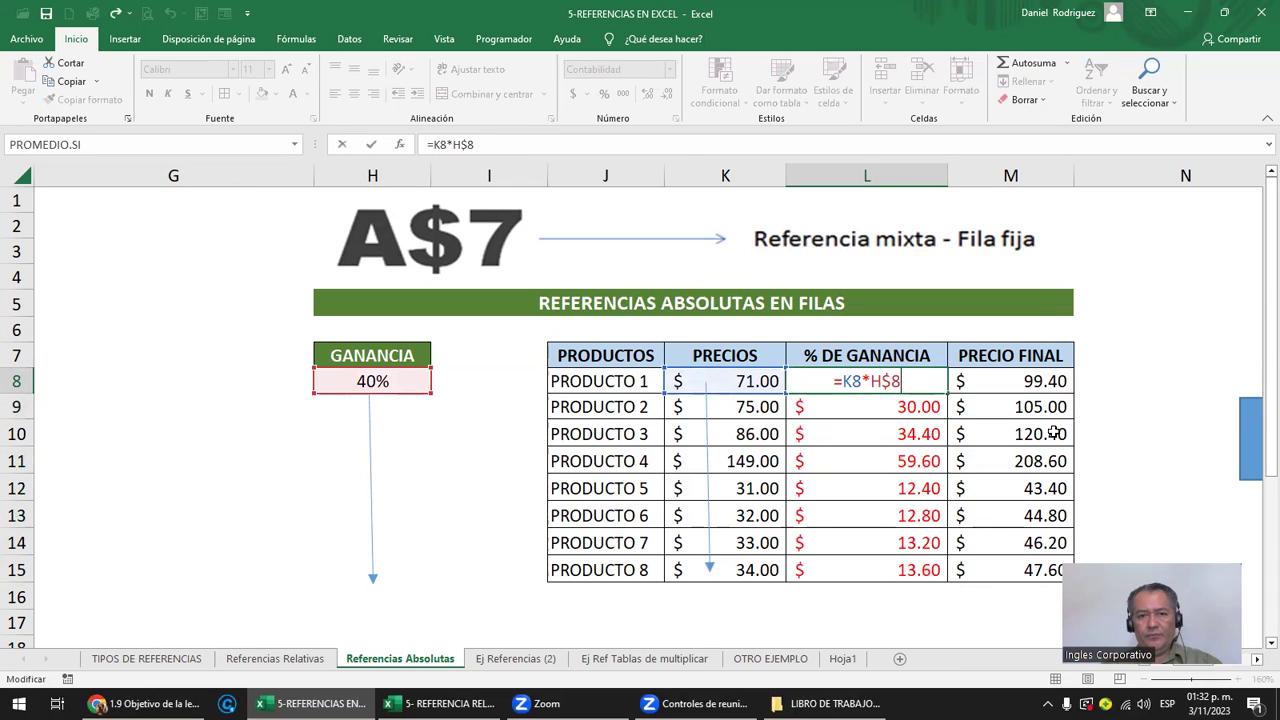
pyautogui.press('Return')
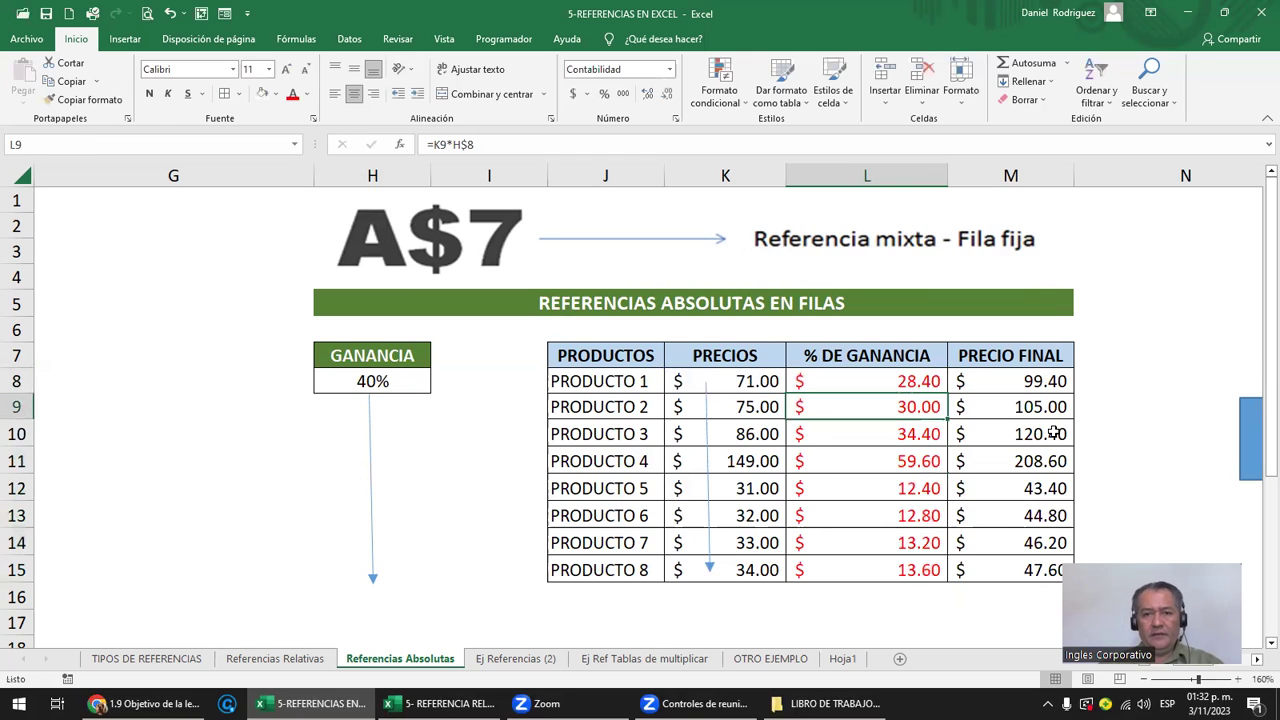
pyautogui.press('F2')
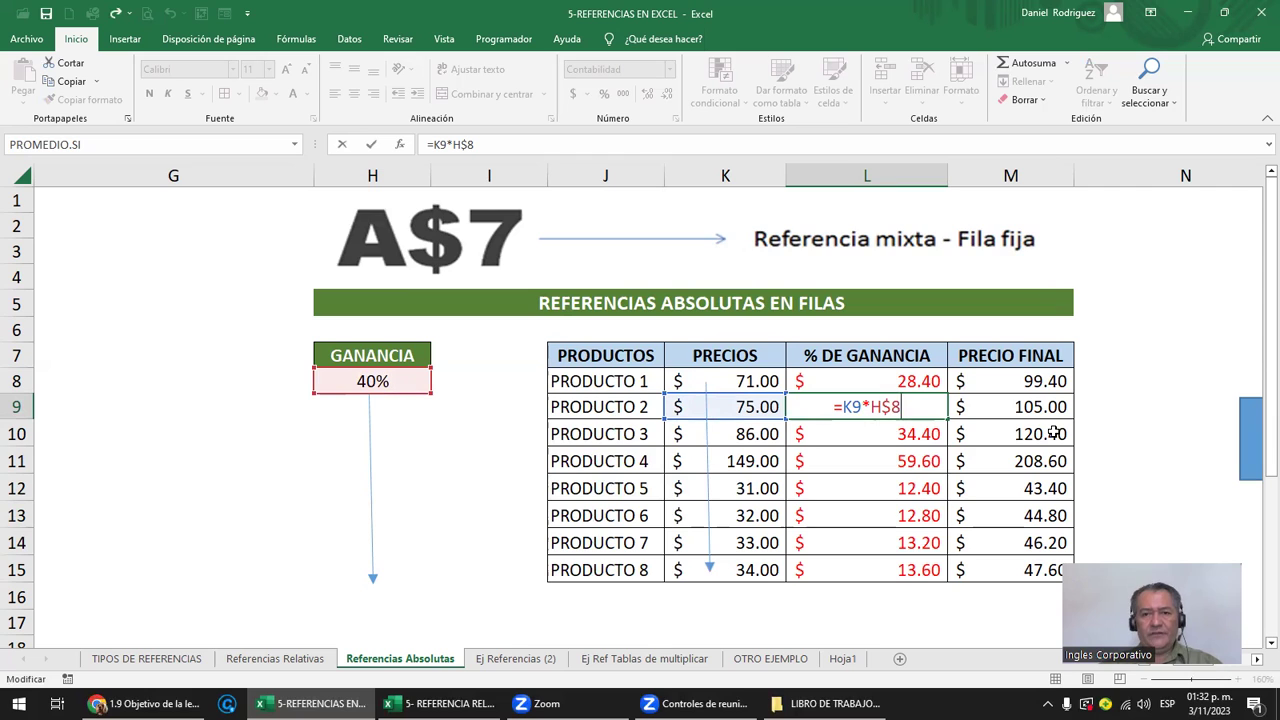
pyautogui.press('Return')
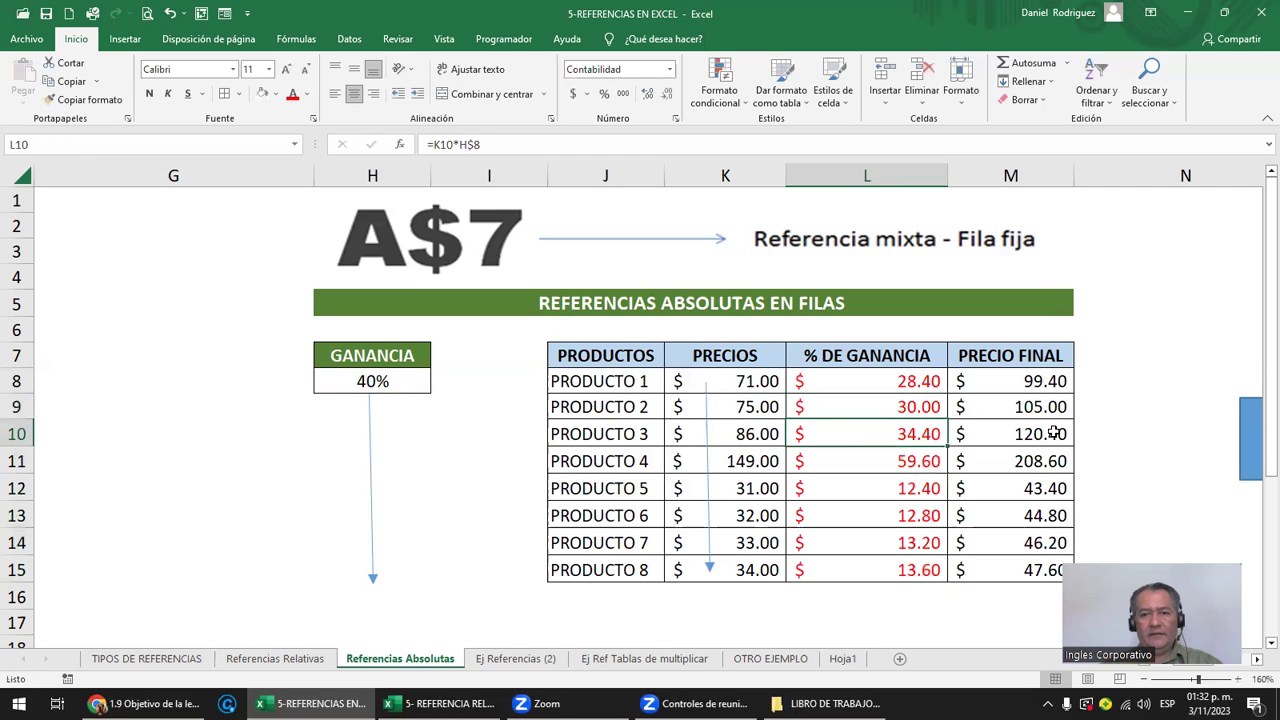
pyautogui.press('F2')
pyautogui.press('Return')
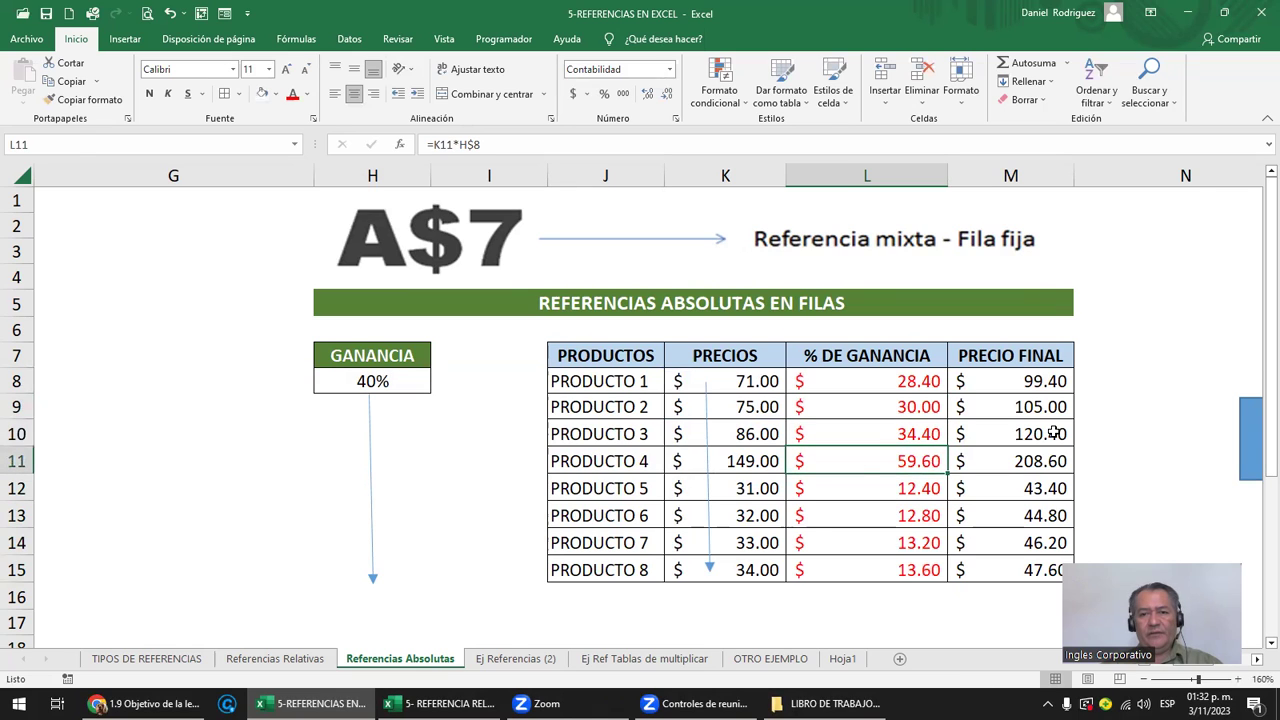
pyautogui.press('F2')
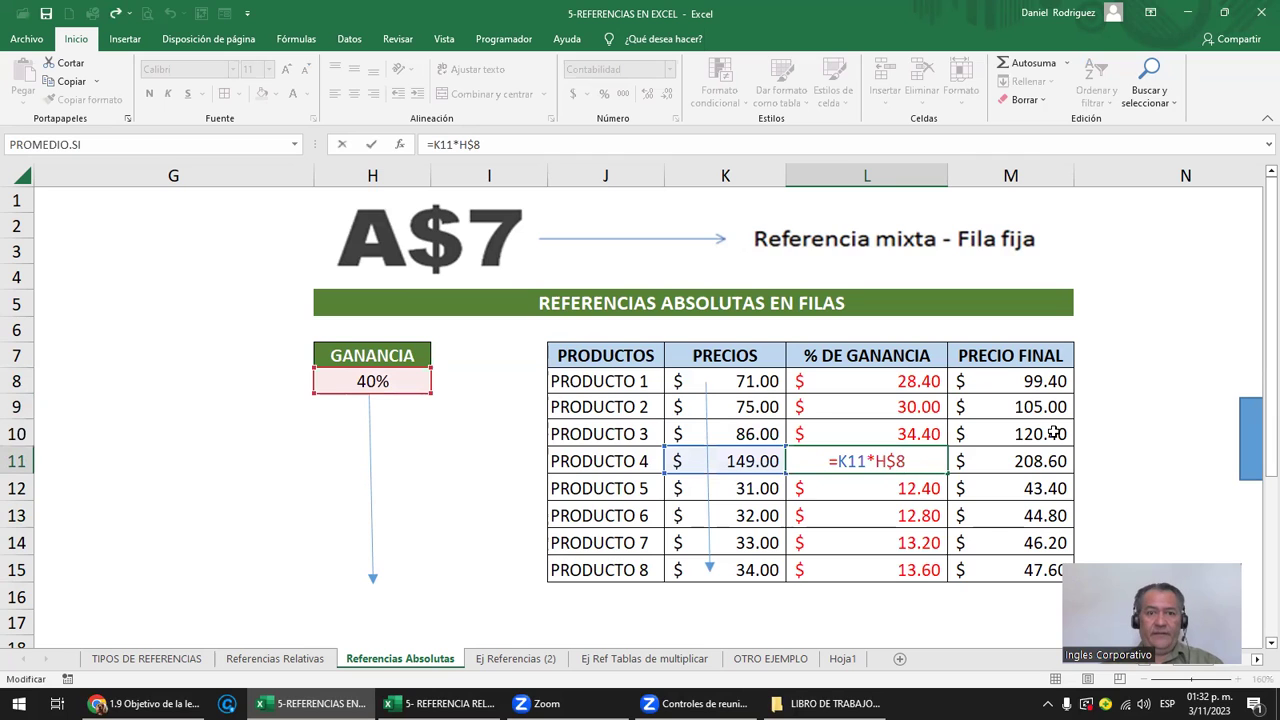
pyautogui.press('Return')
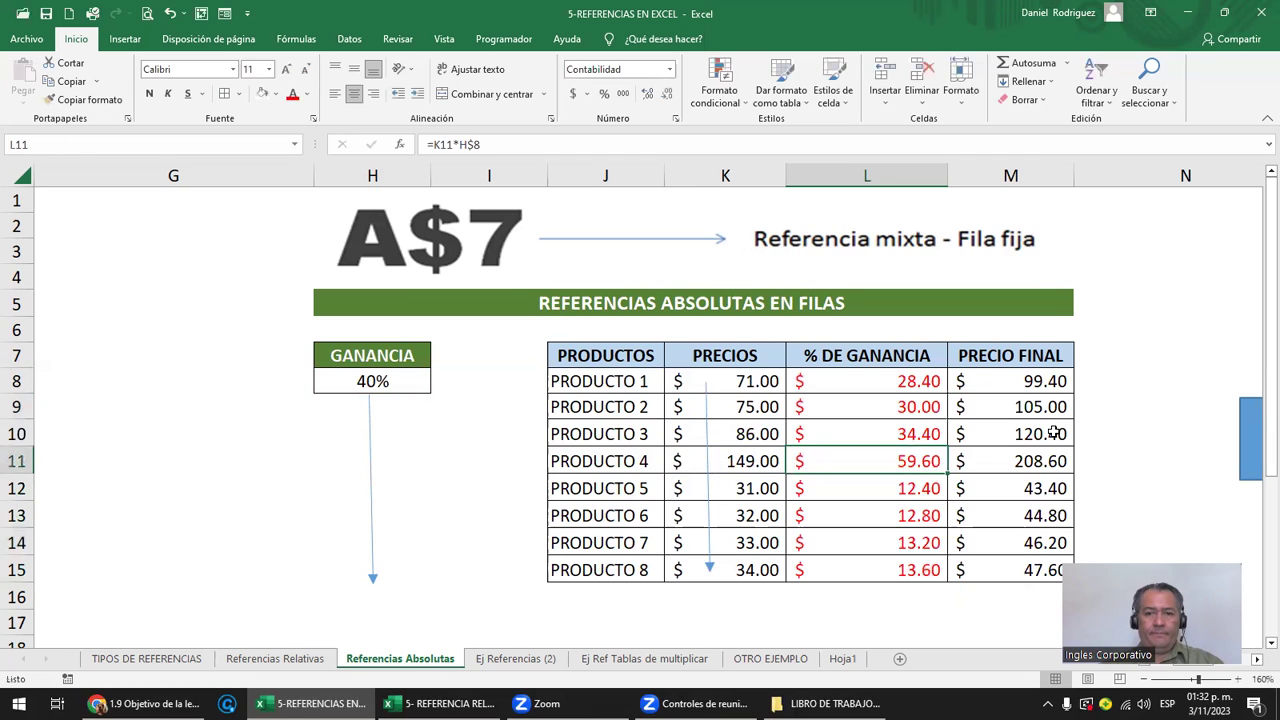
pyautogui.press('F2')
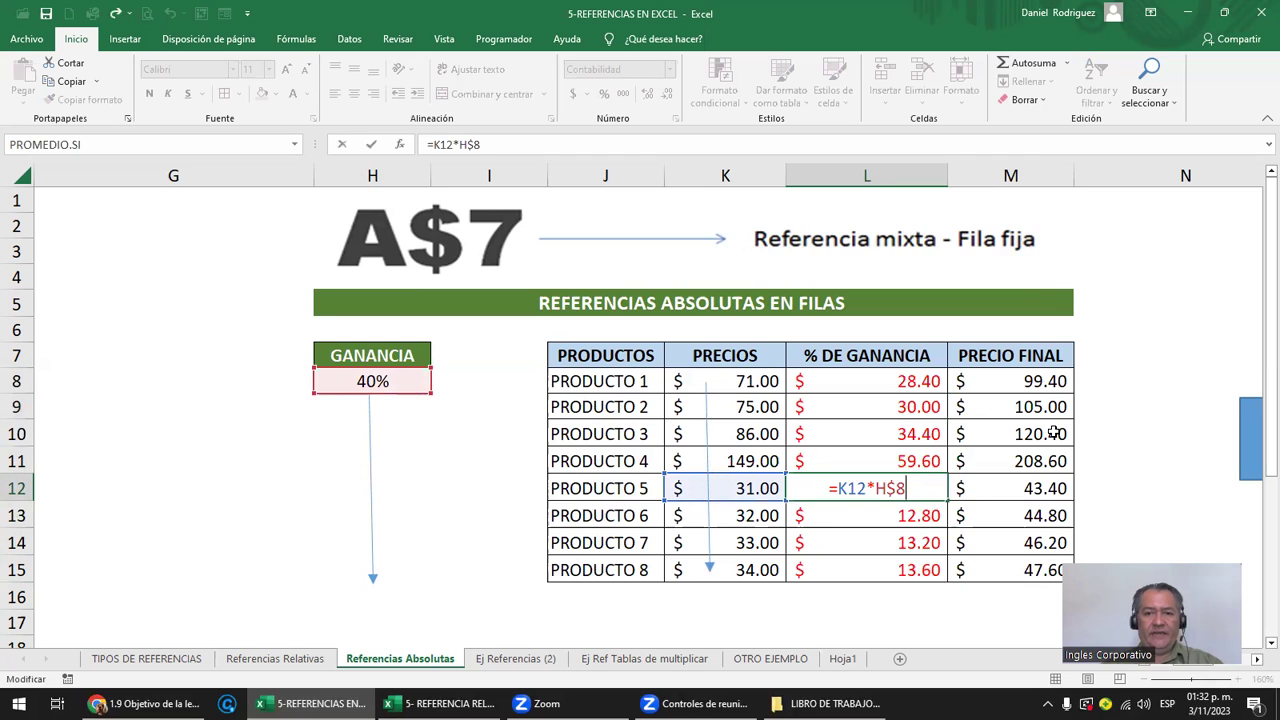
pyautogui.press('Return')
# Try a dollar sign before H in L8, then restore =K8*H$8
pyautogui.press('Up')
pyautogui.press('Up')
pyautogui.press('Up')
pyautogui.press('Up')
pyautogui.press('Up')
pyautogui.press('F2')
pyautogui.press('Left')
pyautogui.write('$')
pyautogui.hotkey('shift', 'Right')
pyautogui.hotkey('shift', 'Right')
pyautogui.hotkey('shift', 'Right')
pyautogui.hotkey('shift', 'Right')
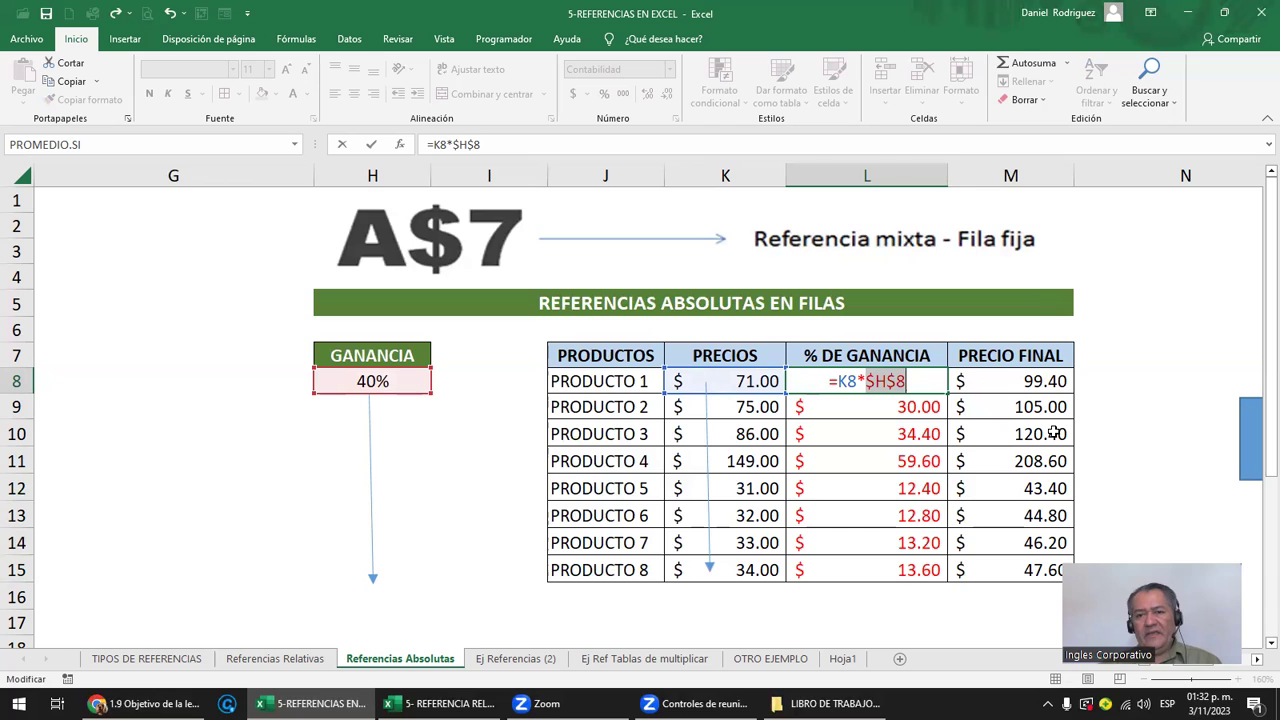
pyautogui.press('Left')
pyautogui.press('Left')
pyautogui.press('Left')
pyautogui.press('BackSpace')
pyautogui.press('Return')
pyautogui.press('Up')
pyautogui.press('F2')
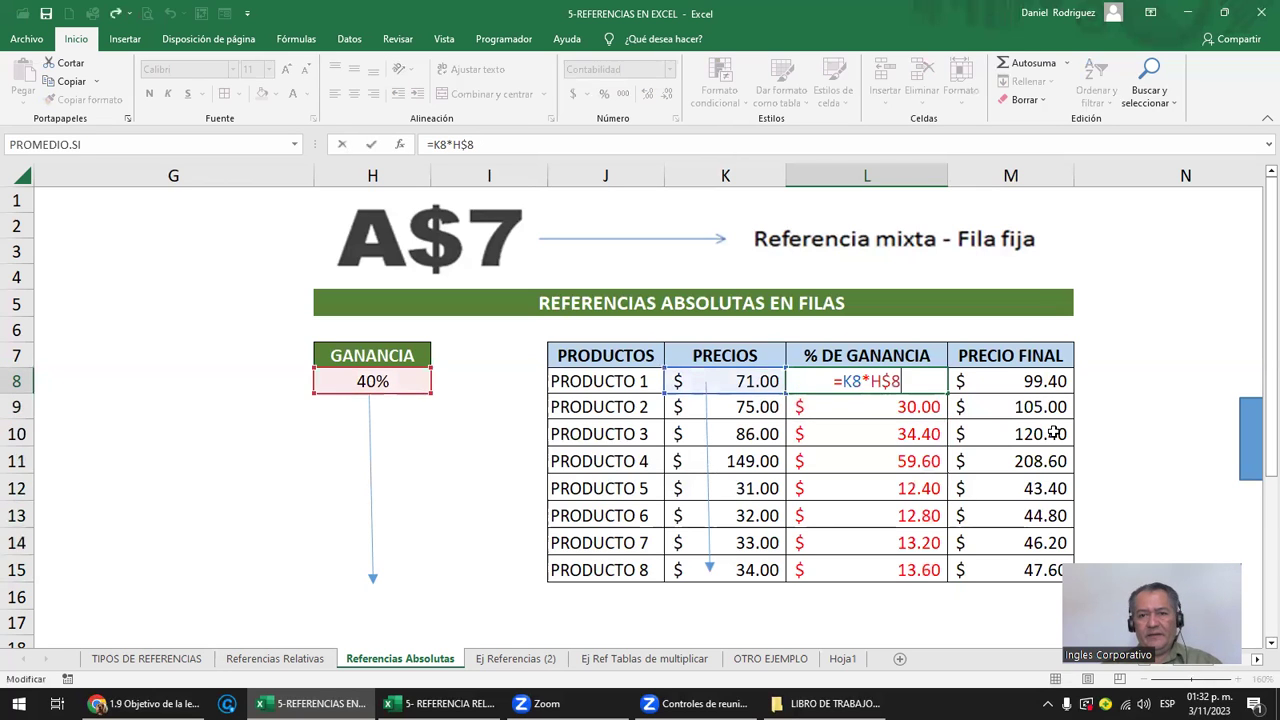
pyautogui.press('Escape')
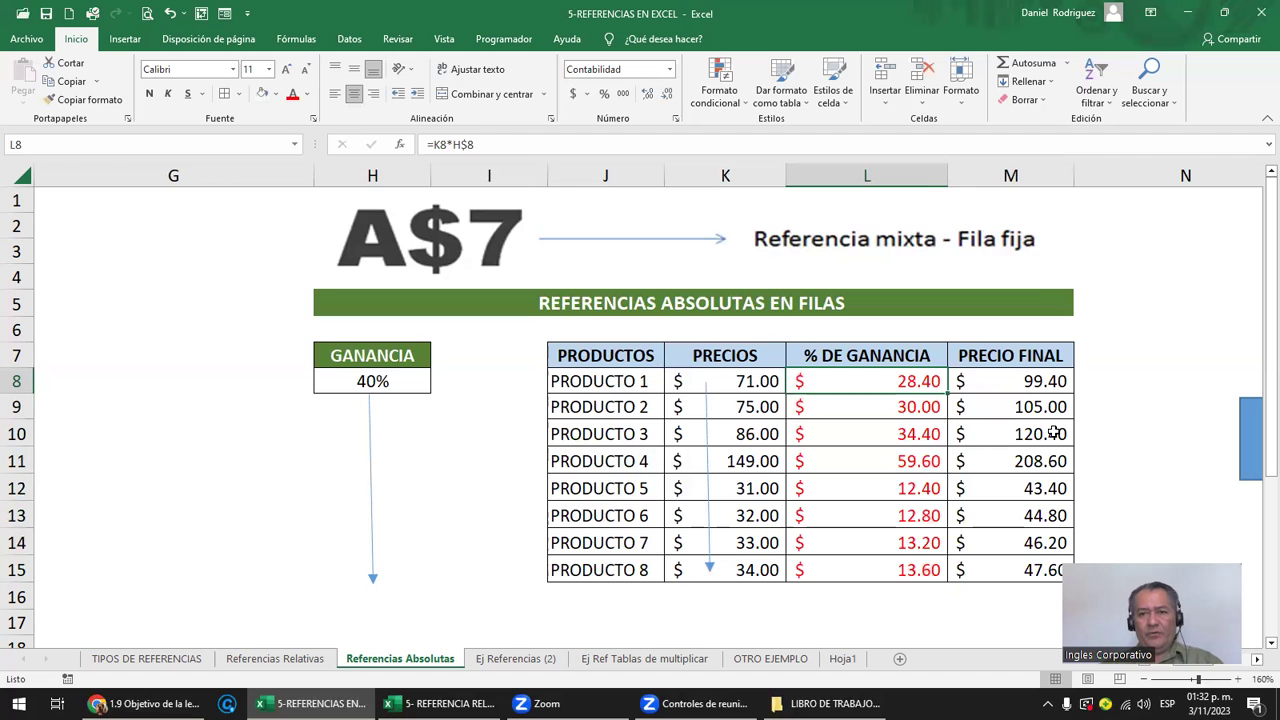
pyautogui.press('Right')
pyautogui.press('Right')
pyautogui.press('Right')
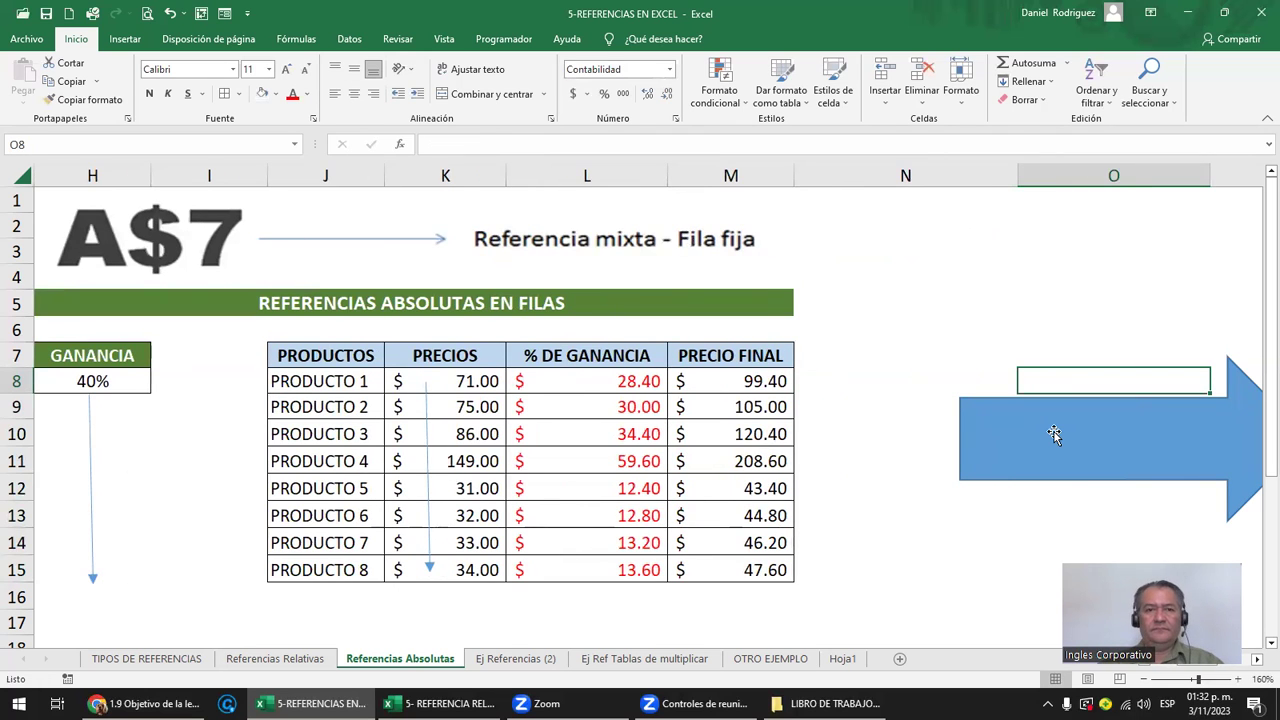
pyautogui.press('Right')
# Move right to the column-fixed profit table with the 37% GANANCIA rate
pyautogui.press('Right')
pyautogui.press('Right')
pyautogui.press('Right')
pyautogui.press('Right')
pyautogui.press('Right')
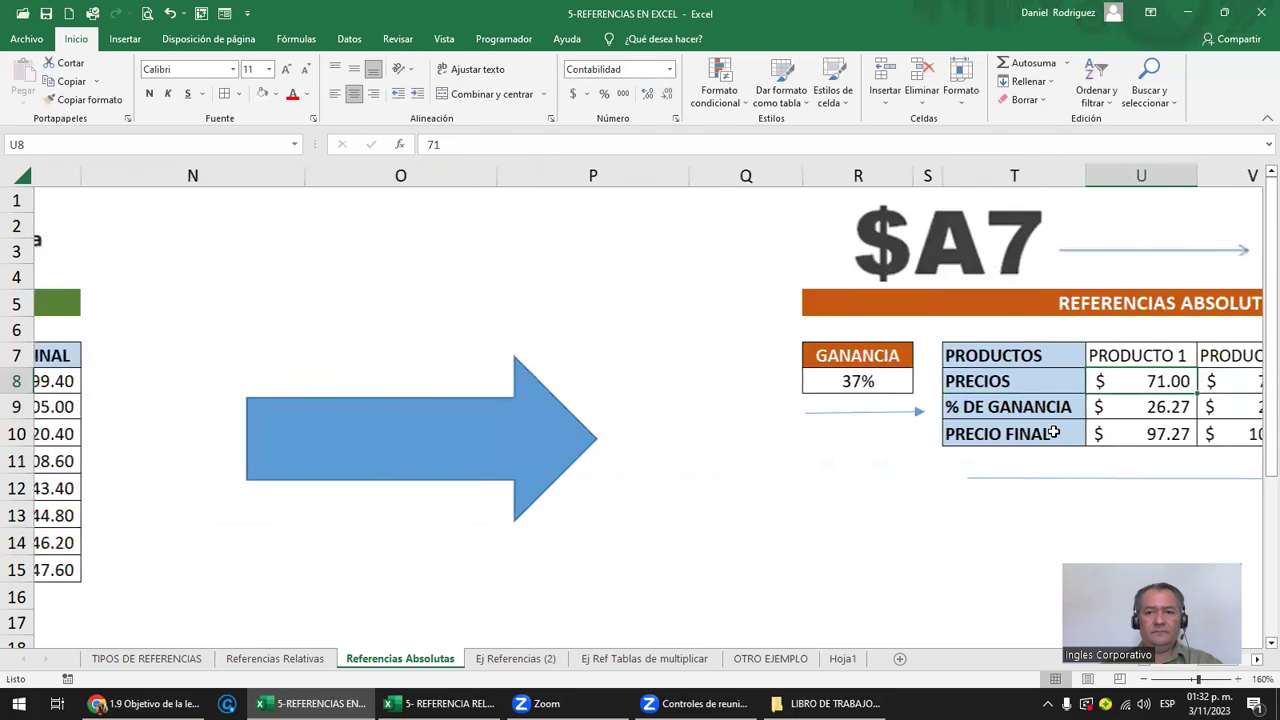
pyautogui.press('Right')
pyautogui.press('Right')
pyautogui.press('Right')
pyautogui.press('Right')
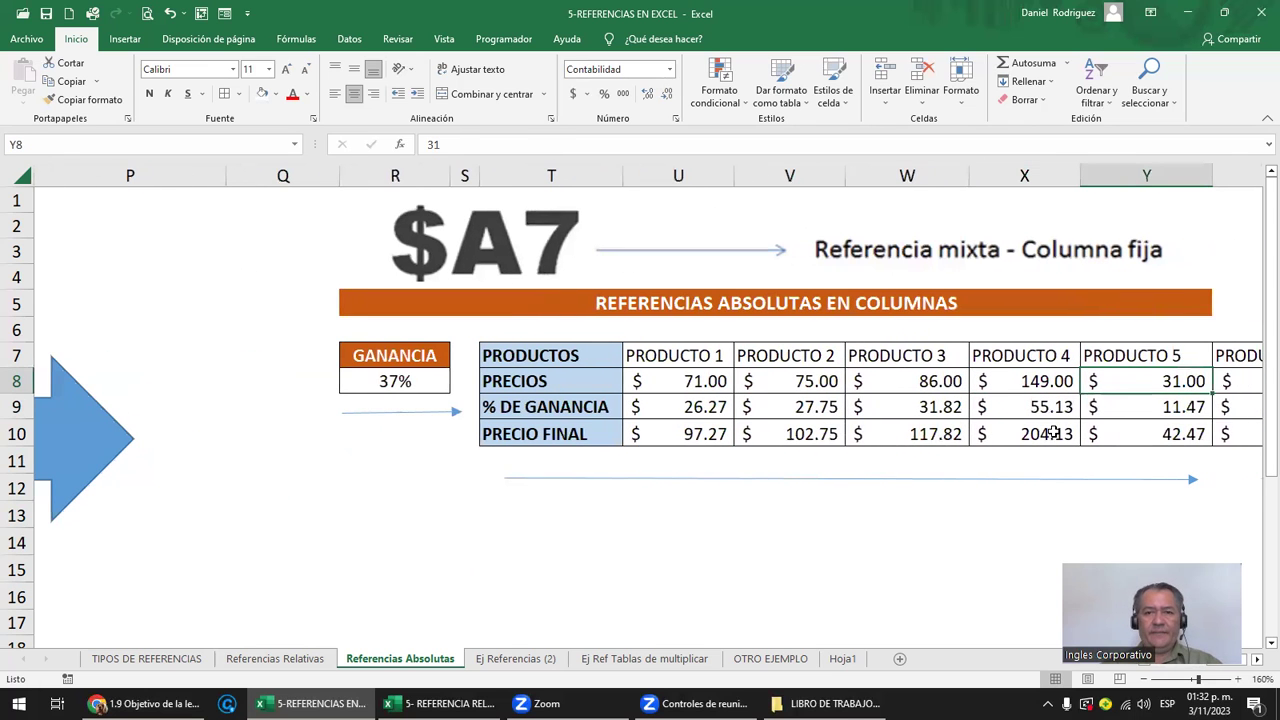
pyautogui.press('Right')
pyautogui.press('Right')
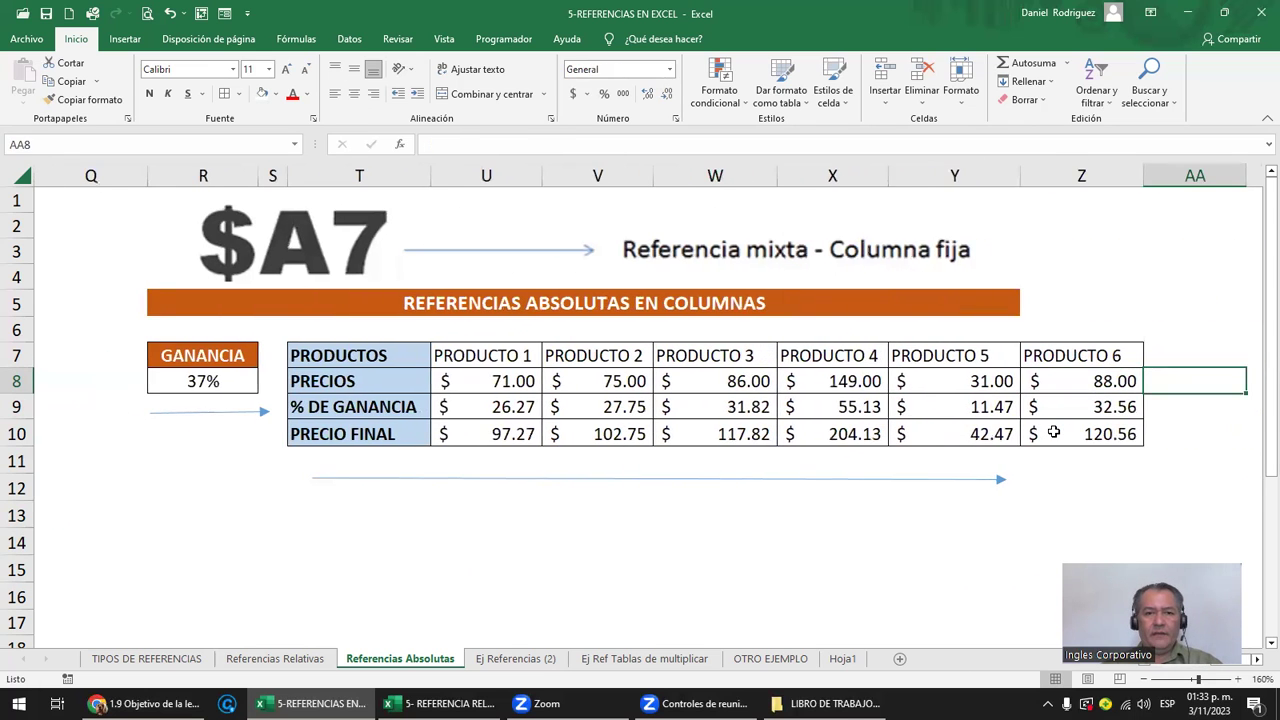
pyautogui.press('Left')
pyautogui.press('Left')
pyautogui.press('Left')
pyautogui.press('Left')
pyautogui.press('Left')
pyautogui.press('Left')
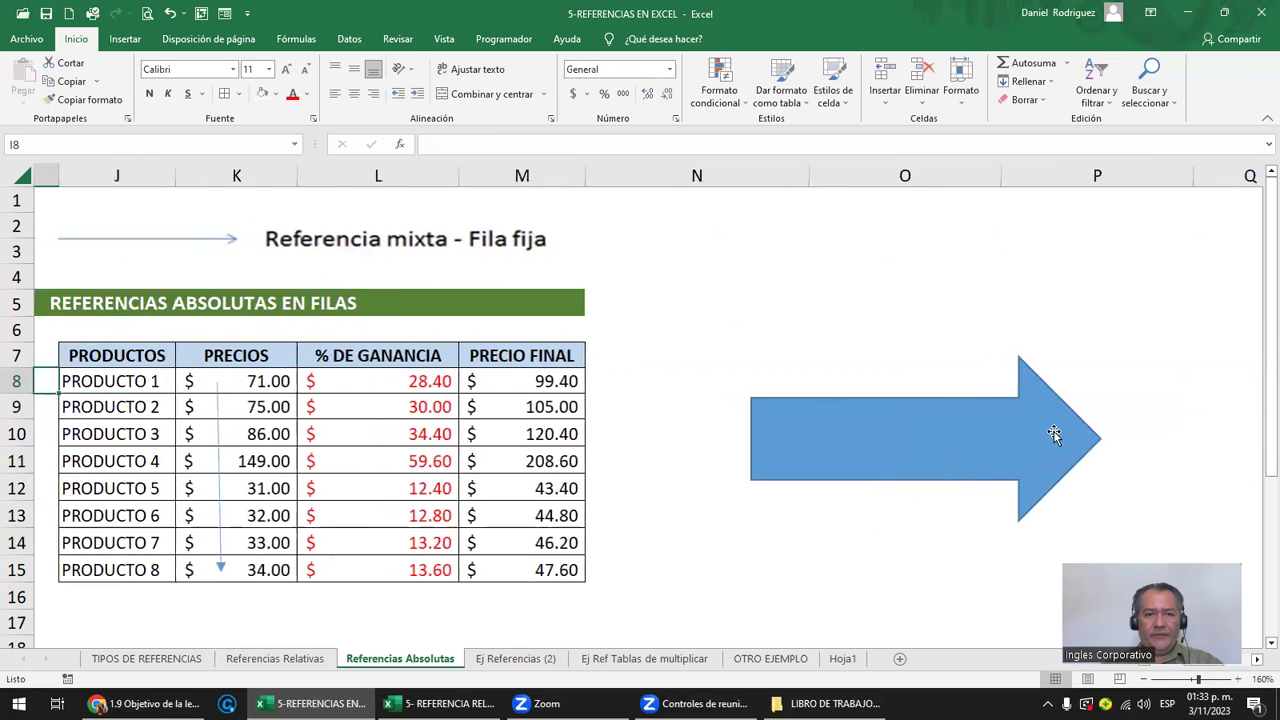
pyautogui.press('Left')
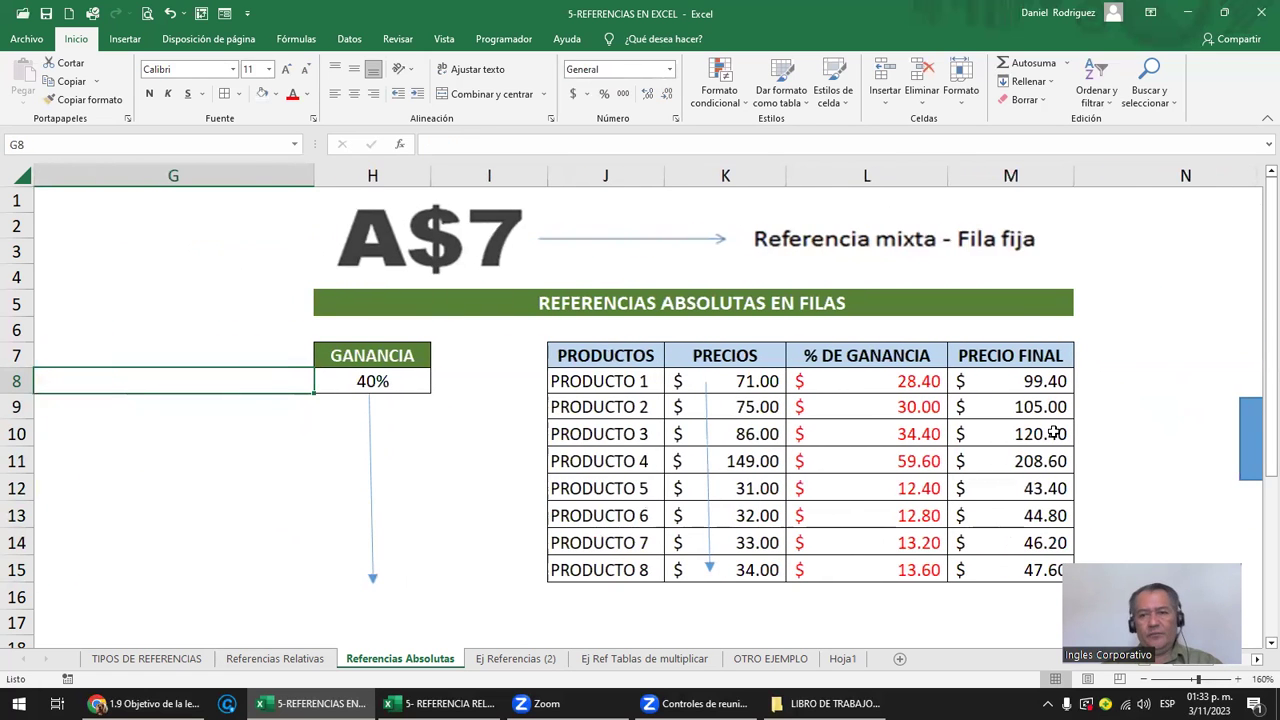
pyautogui.press('Right')
pyautogui.press('Right')
pyautogui.press('Right')
pyautogui.press('Right')
pyautogui.press('Right')
pyautogui.press('Right')
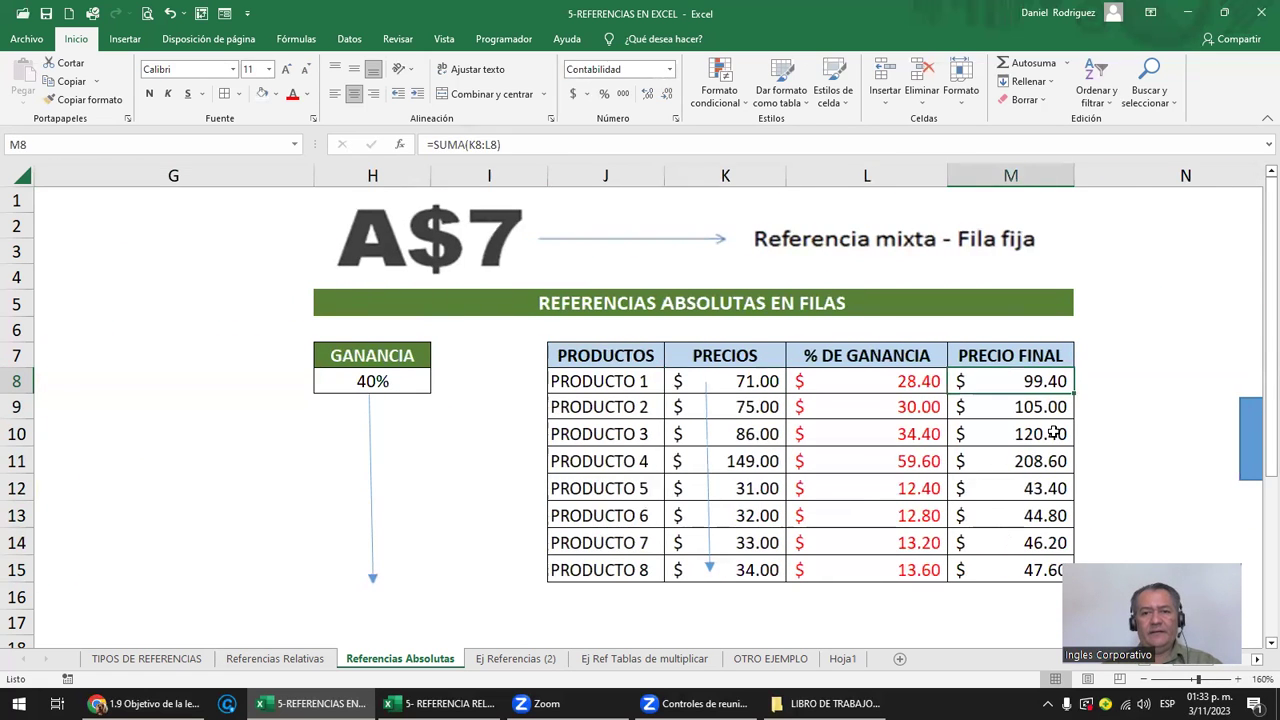
pyautogui.press('Right')
pyautogui.press('Right')
pyautogui.press('Right')
pyautogui.press('Right')
pyautogui.press('Right')
pyautogui.press('Right')
pyautogui.press('Right')
pyautogui.press('Right')
pyautogui.press('Right')
pyautogui.press('Right')
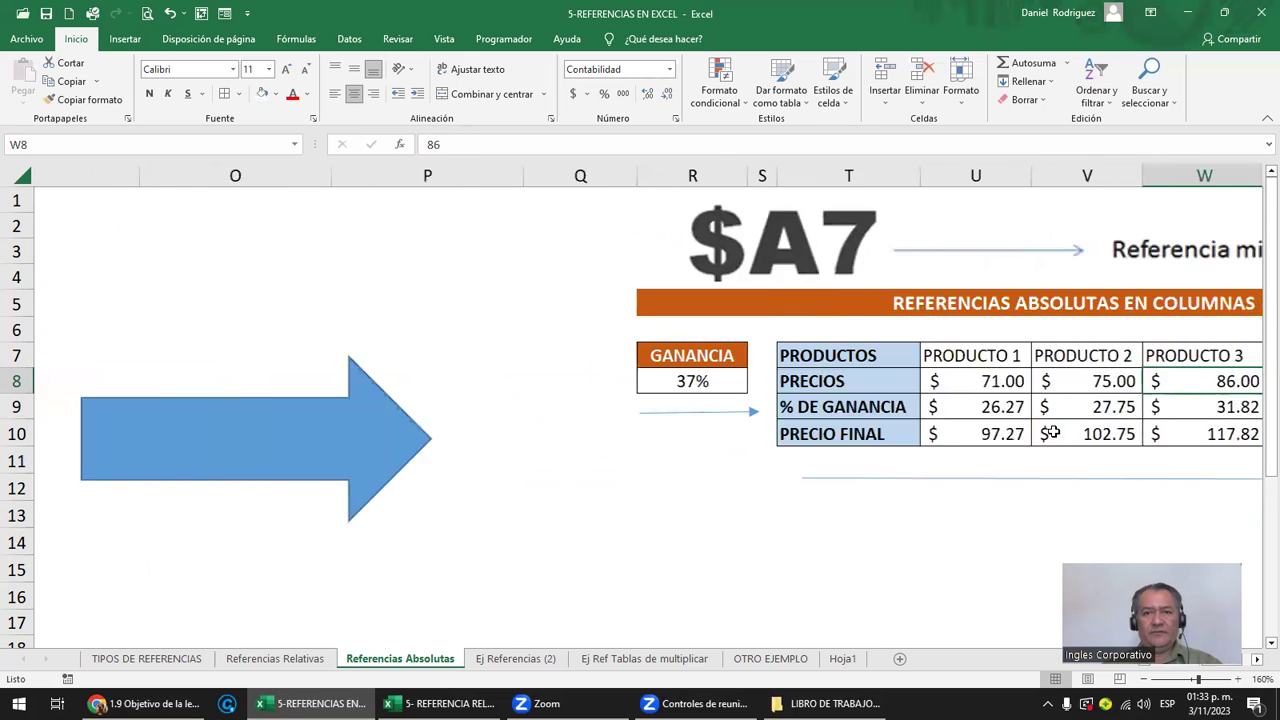
pyautogui.press('Right')
pyautogui.press('Right')
pyautogui.press('Right')
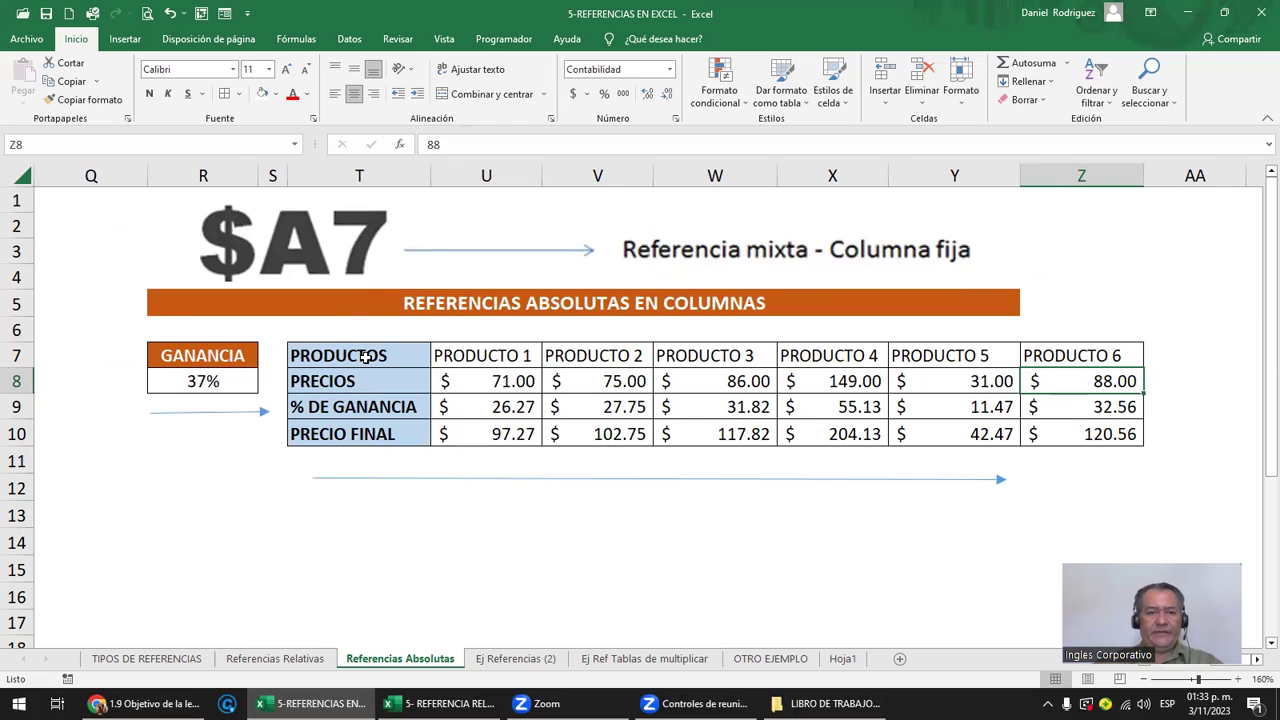
# Highlight the table's row labels, the arrow below it, and product columns U through Z
pyautogui.moveTo(366, 358); pyautogui.dragTo(355, 432)
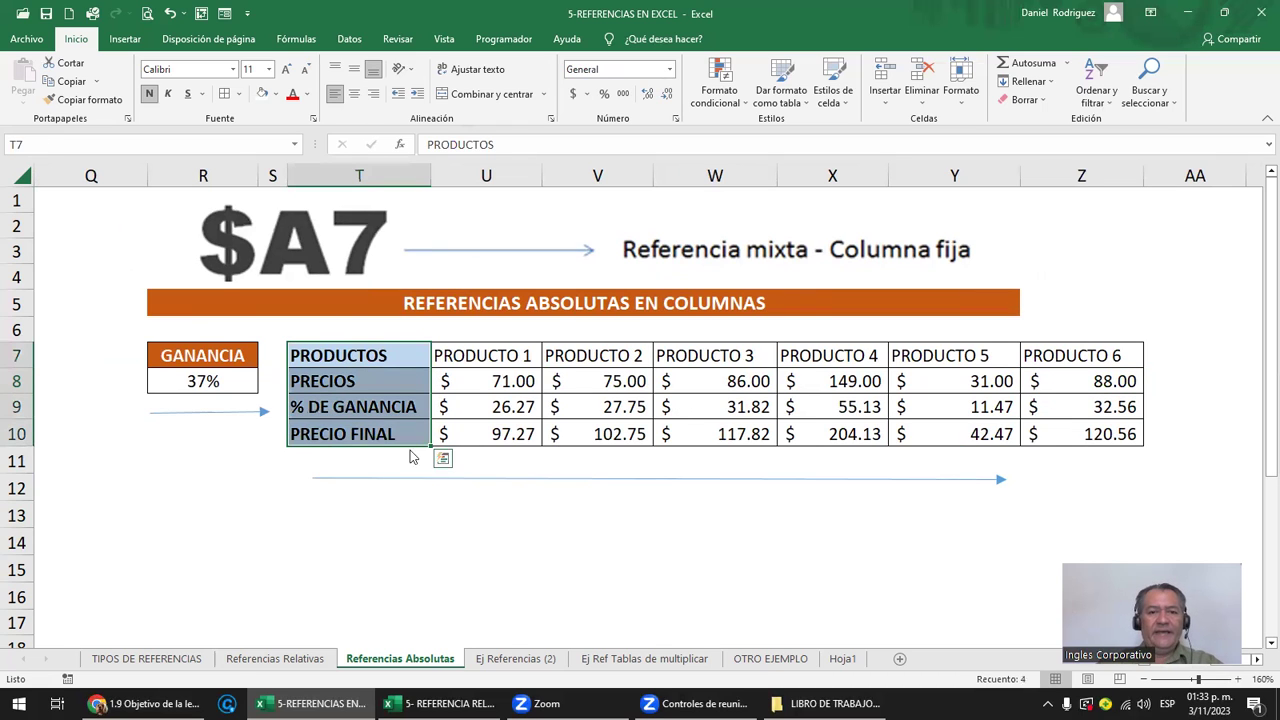
pyautogui.click(442, 479)
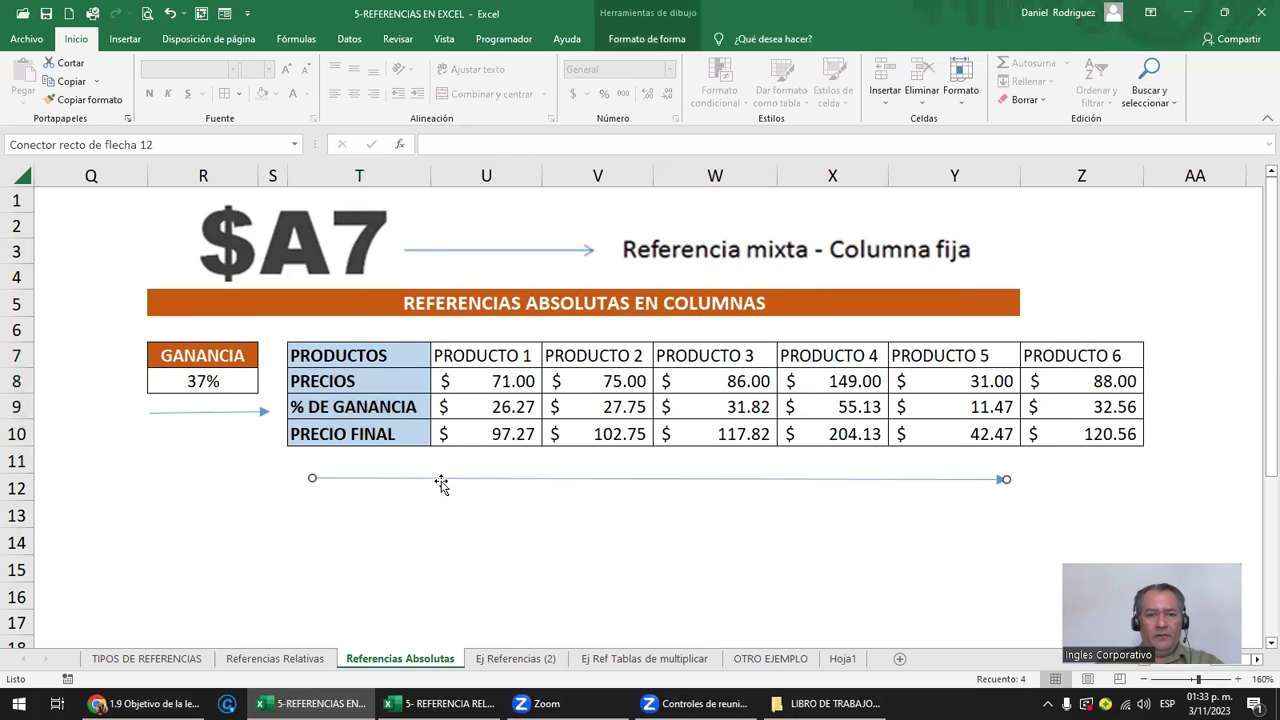
pyautogui.click(511, 353)
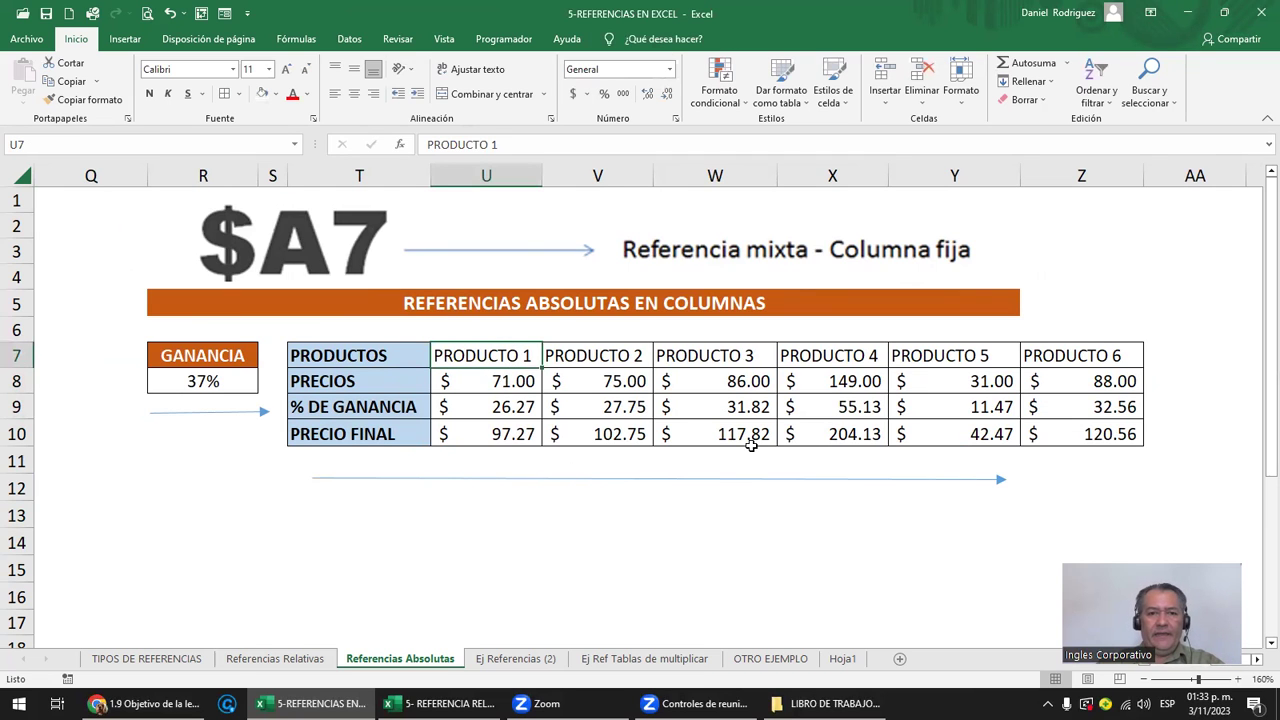
pyautogui.moveTo(479, 178); pyautogui.dragTo(1093, 203)
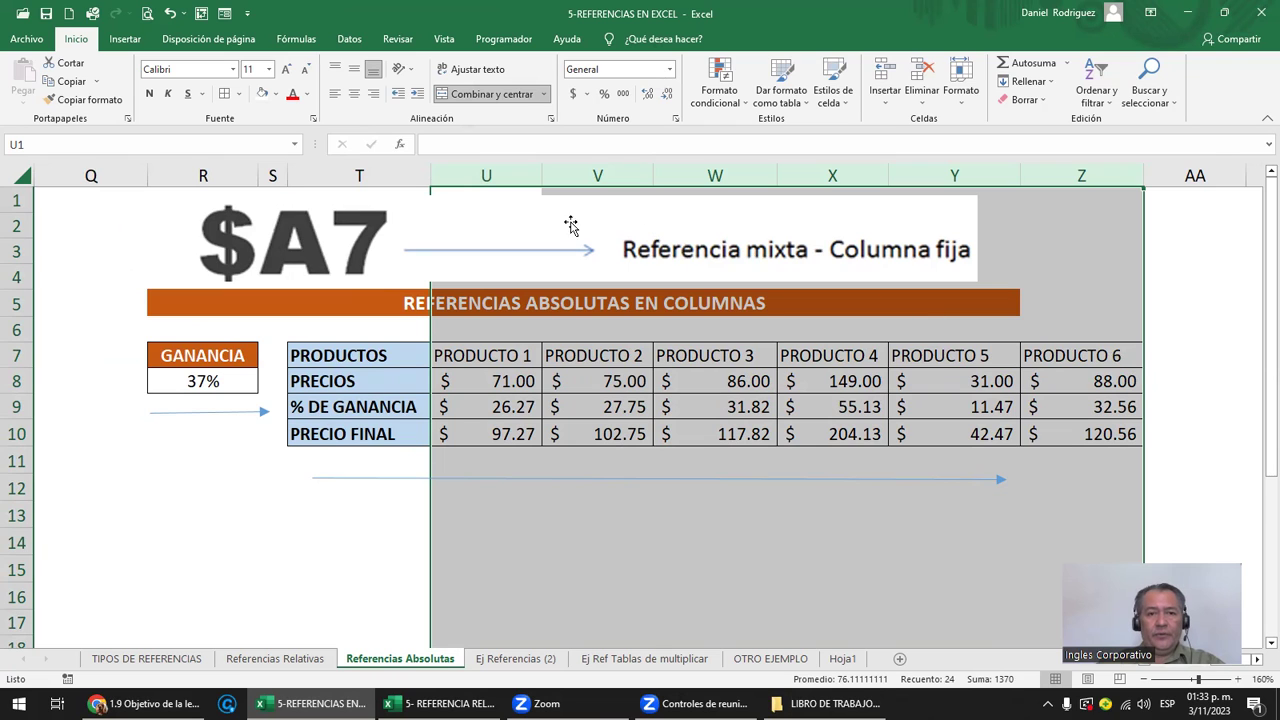
pyautogui.moveTo(490, 176); pyautogui.dragTo(1081, 196)
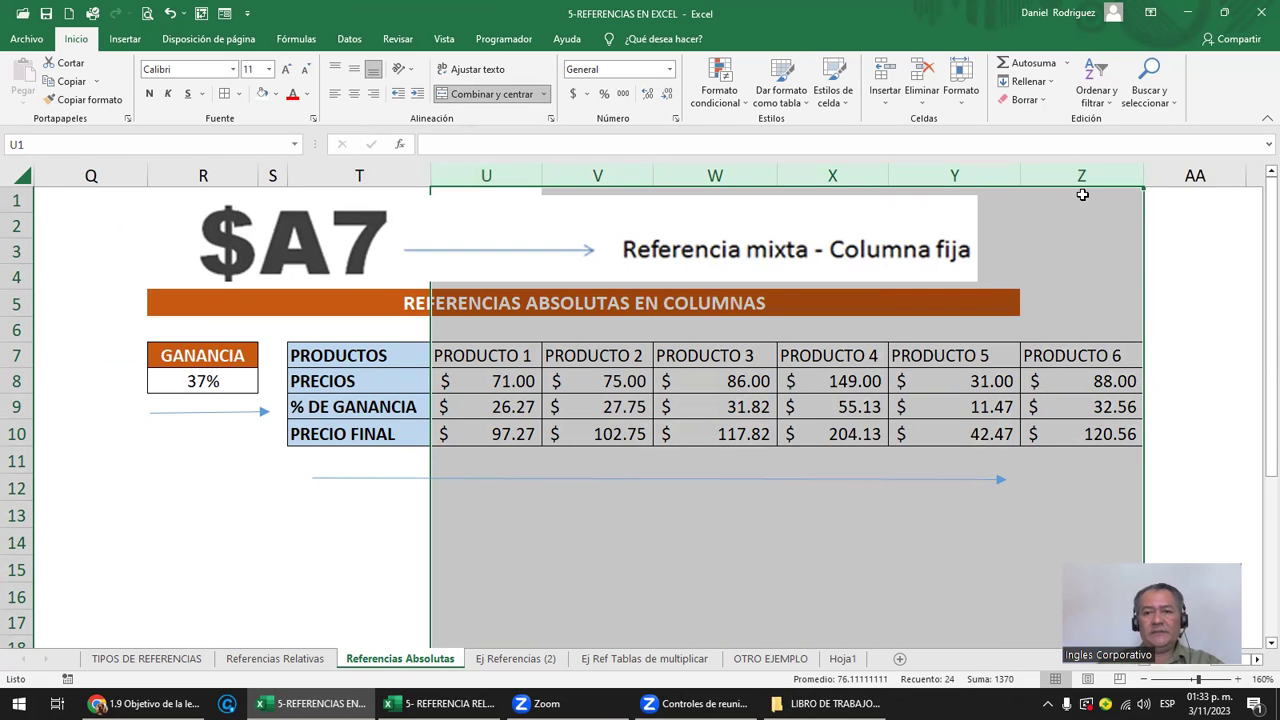
pyautogui.click(1072, 358)
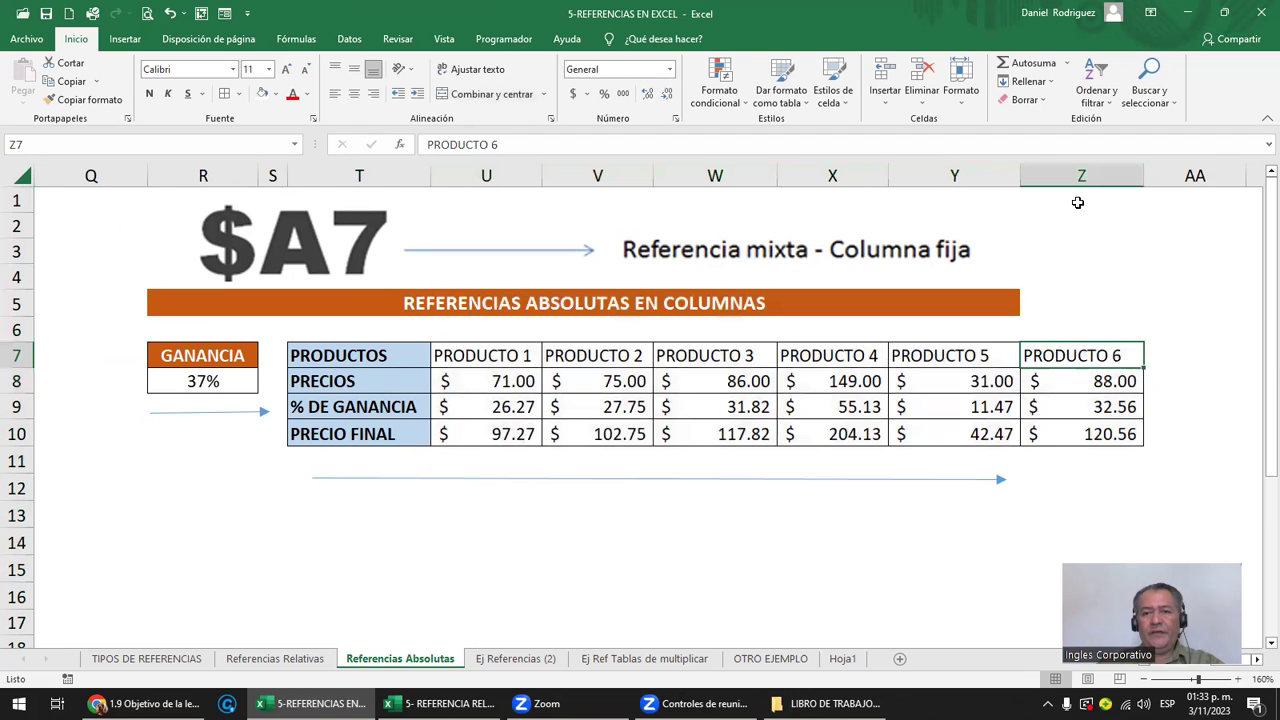
pyautogui.click(1080, 168)
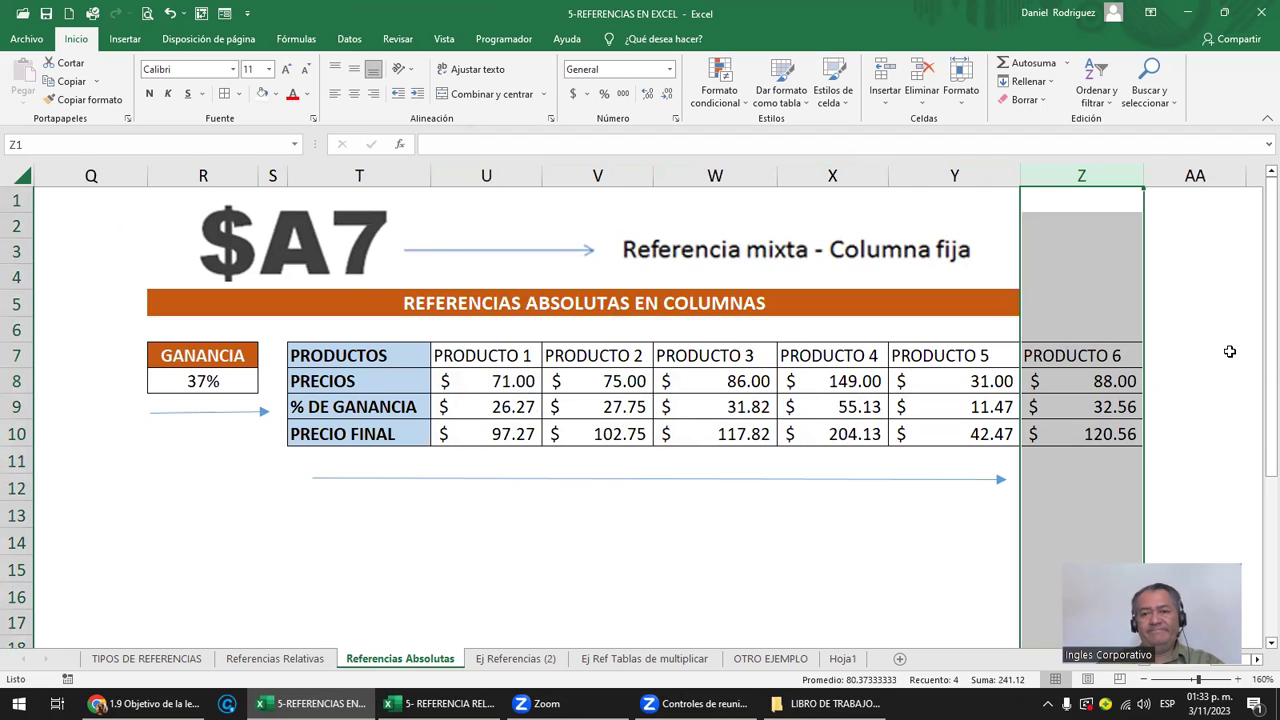
pyautogui.click(487, 352)
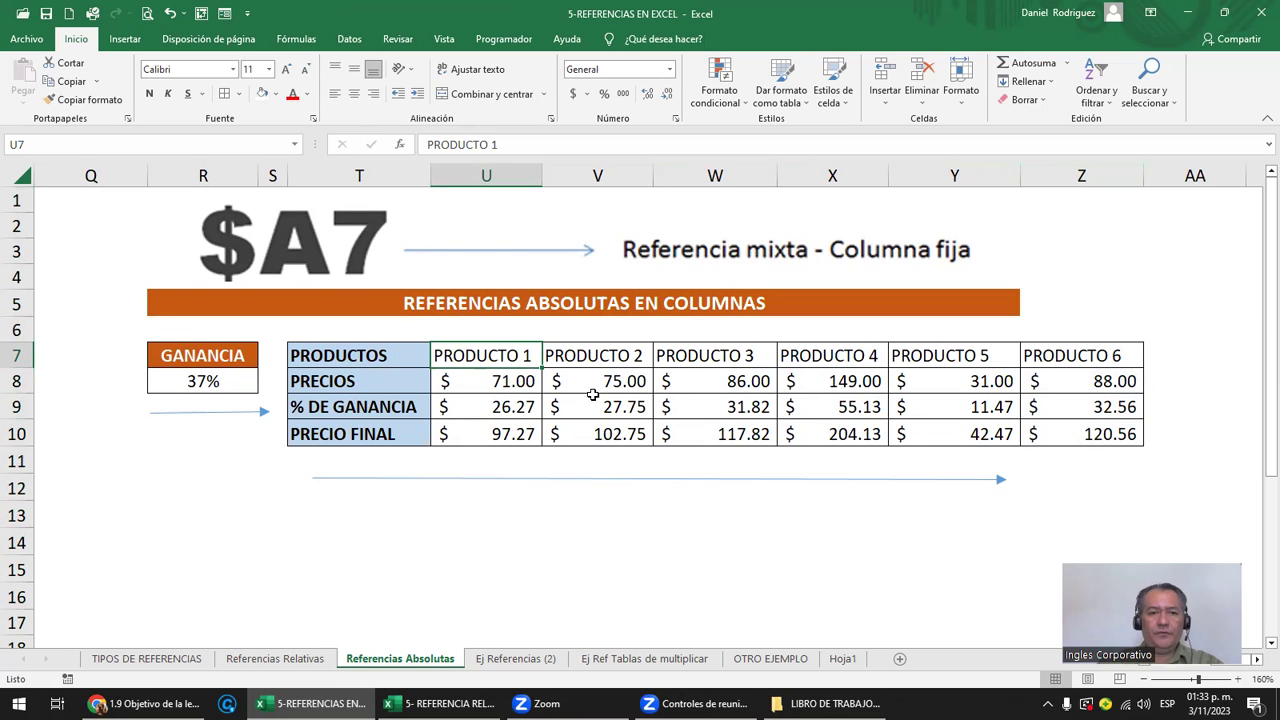
# Change the GANANCIA rate in R8 from 37% to 45%
pyautogui.click(197, 381)
pyautogui.doubleClick(205, 383)
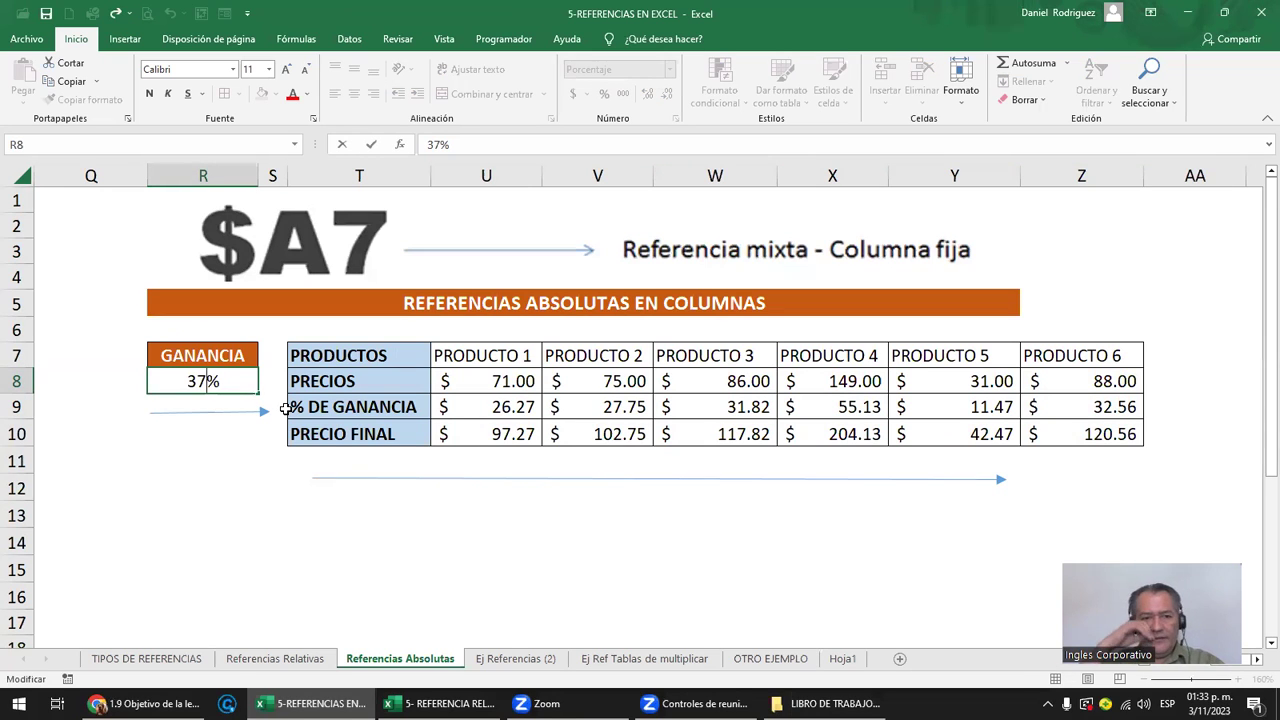
pyautogui.press('Escape')
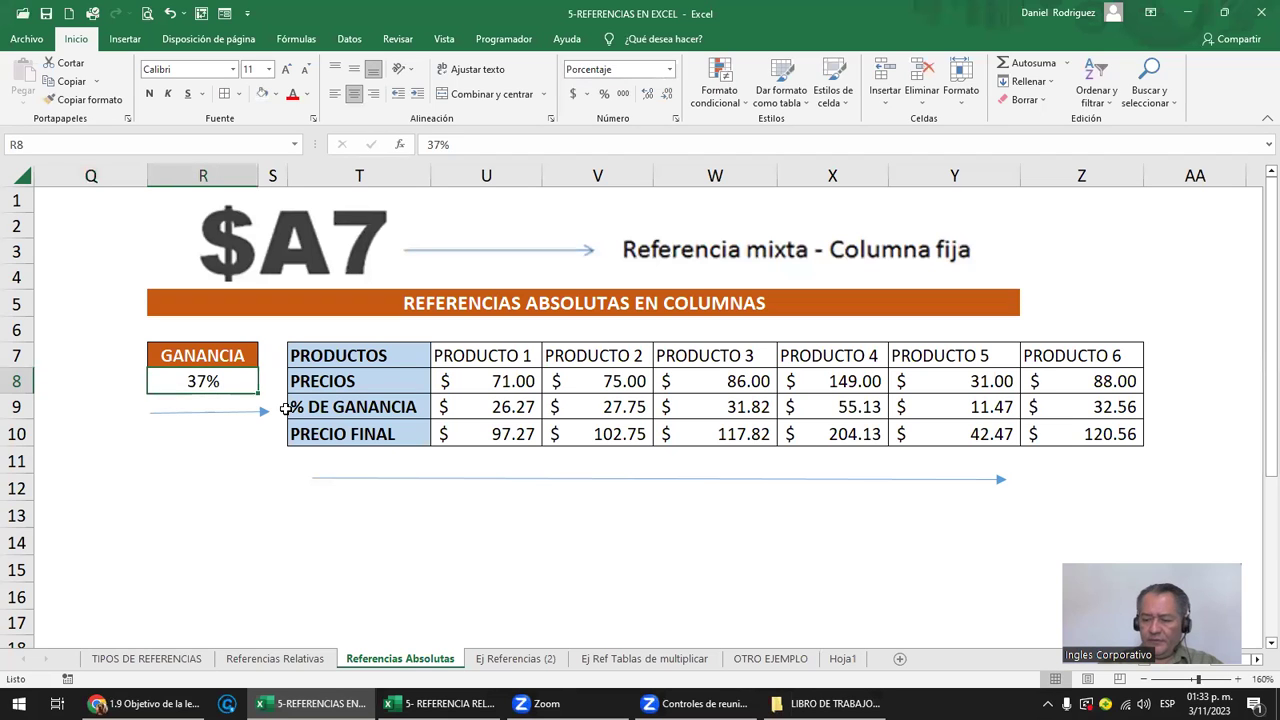
pyautogui.write('45')
pyautogui.press('Return')
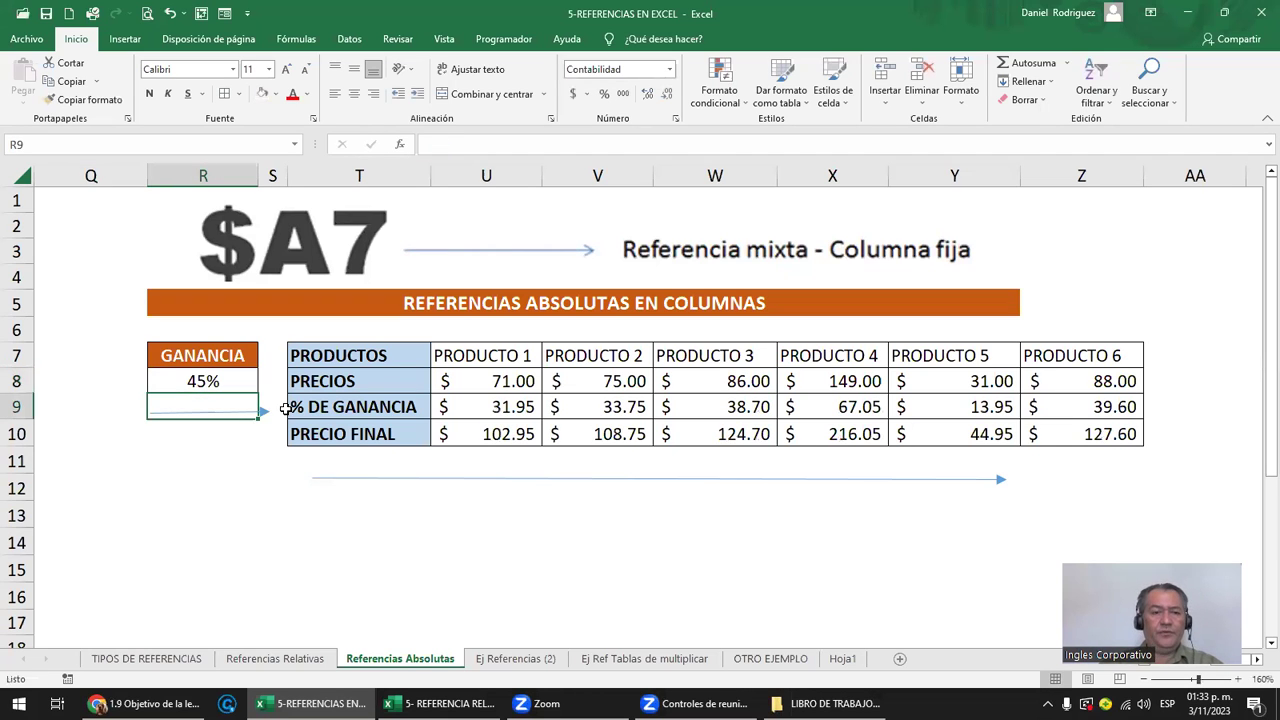
# Raise the rate to 50% and select the % DE GANANCIA results U9:Z9
pyautogui.press('Up')
pyautogui.write('50')
pyautogui.press('Return')
pyautogui.press('Up')
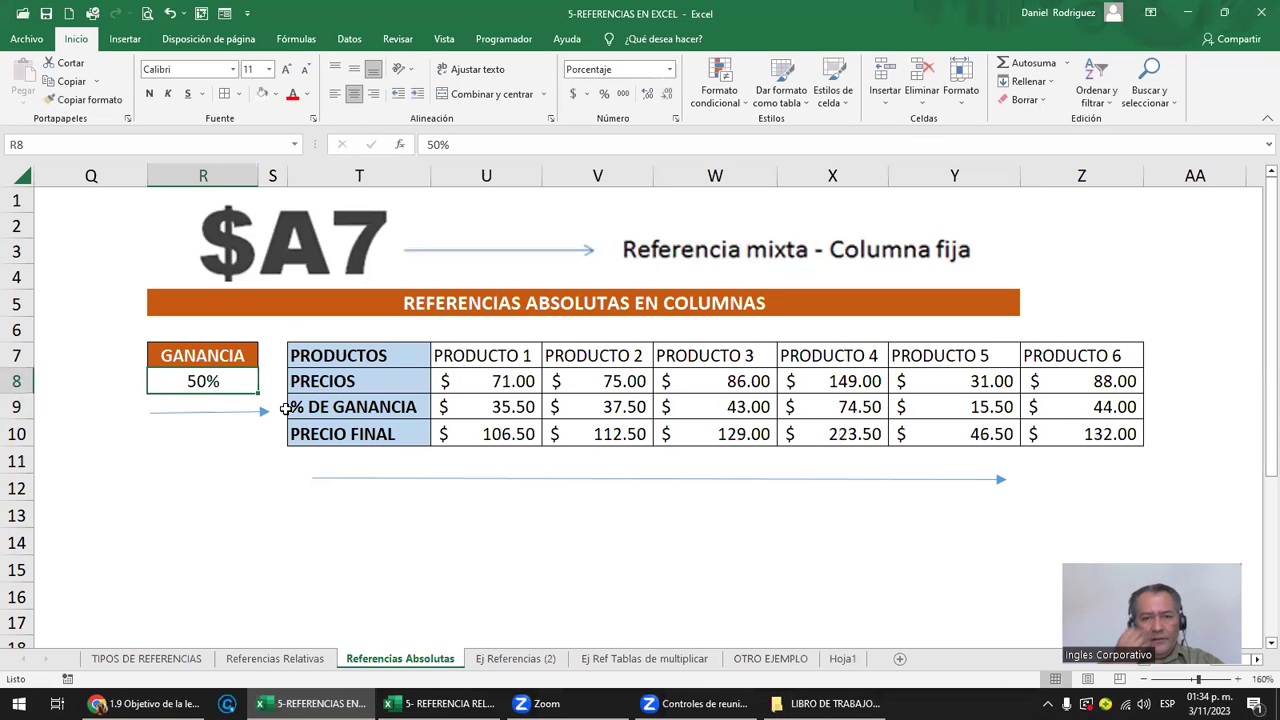
pyautogui.click(488, 356)
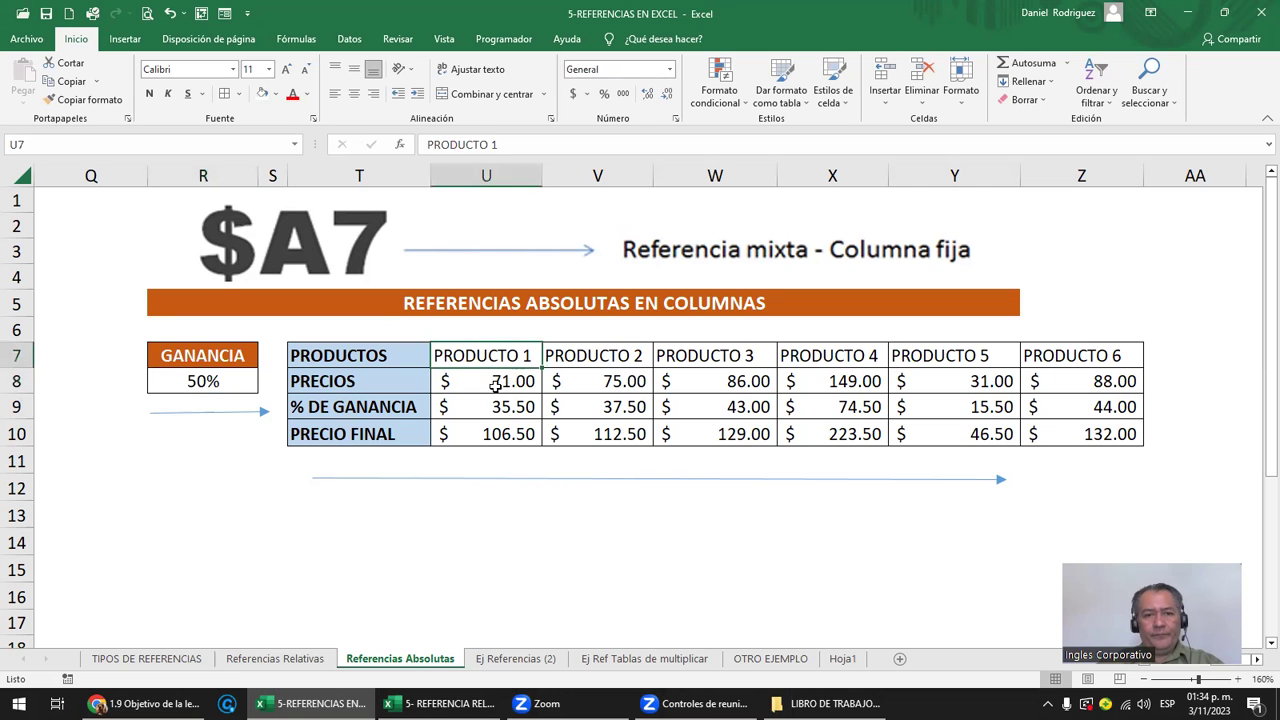
pyautogui.moveTo(492, 406); pyautogui.dragTo(1100, 407)
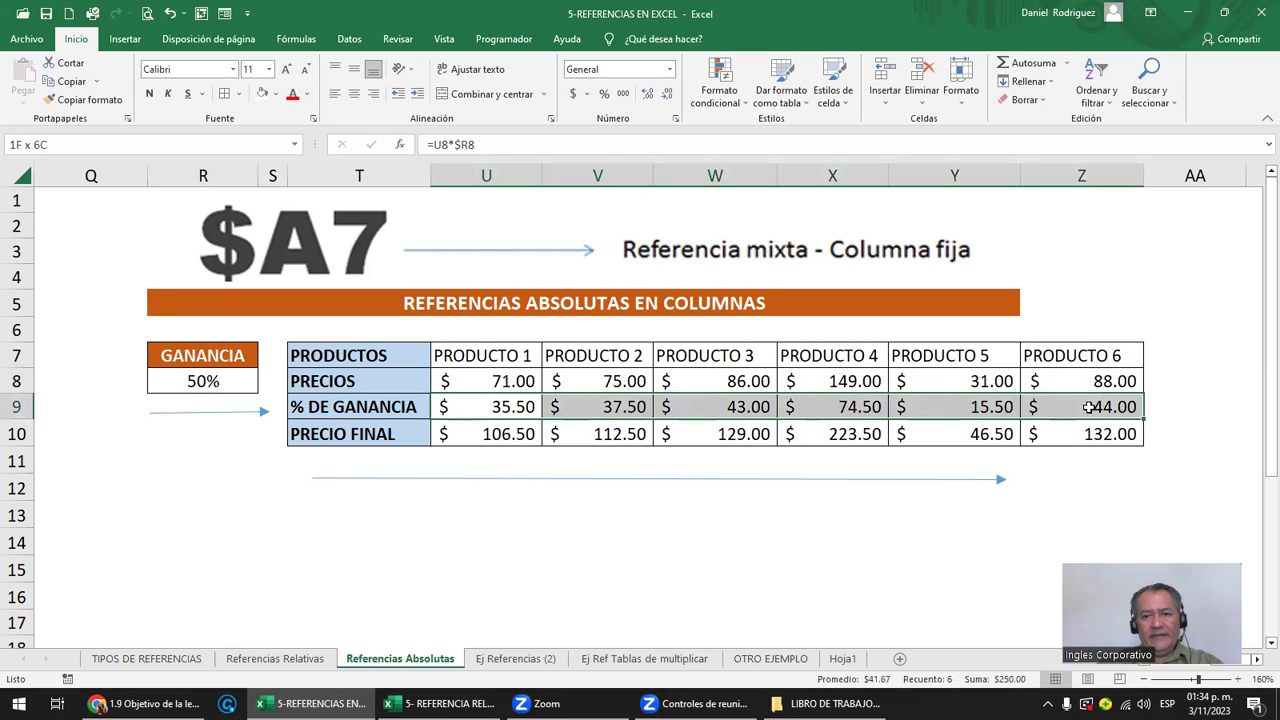
# Clear U9:Z9 and enter =U8*R8 in U9
pyautogui.press('Delete')
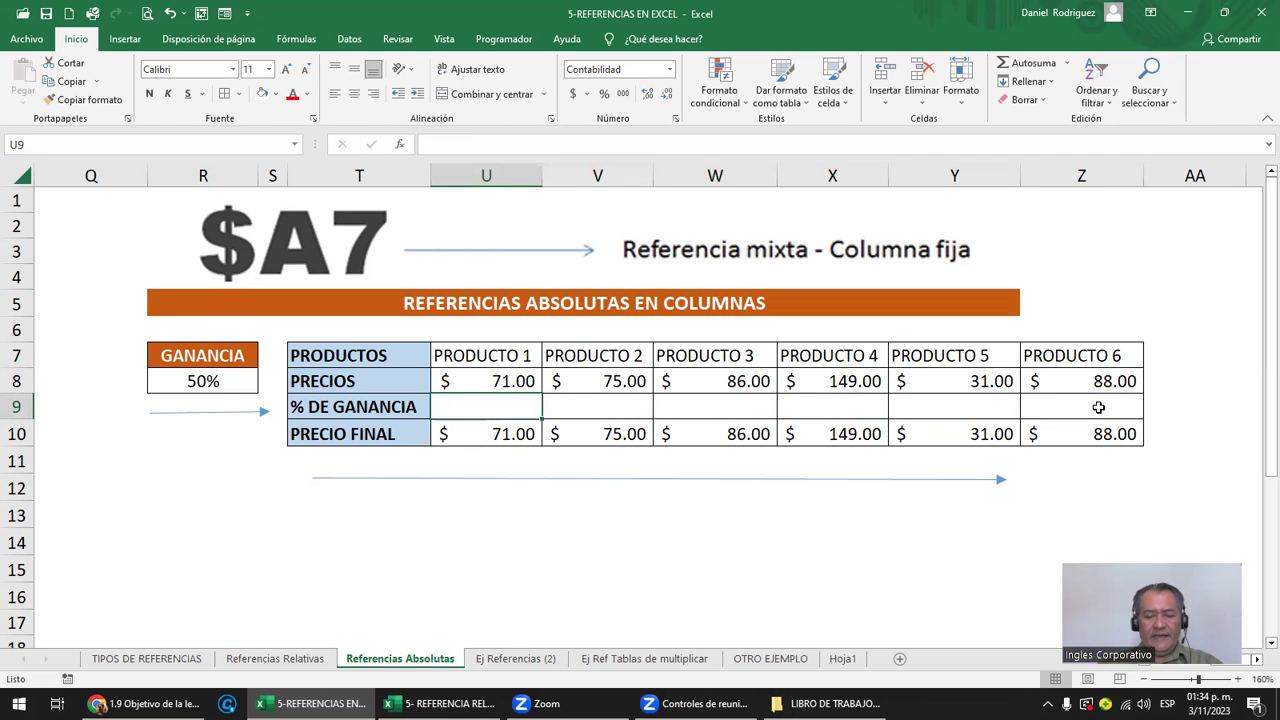
pyautogui.write('=')
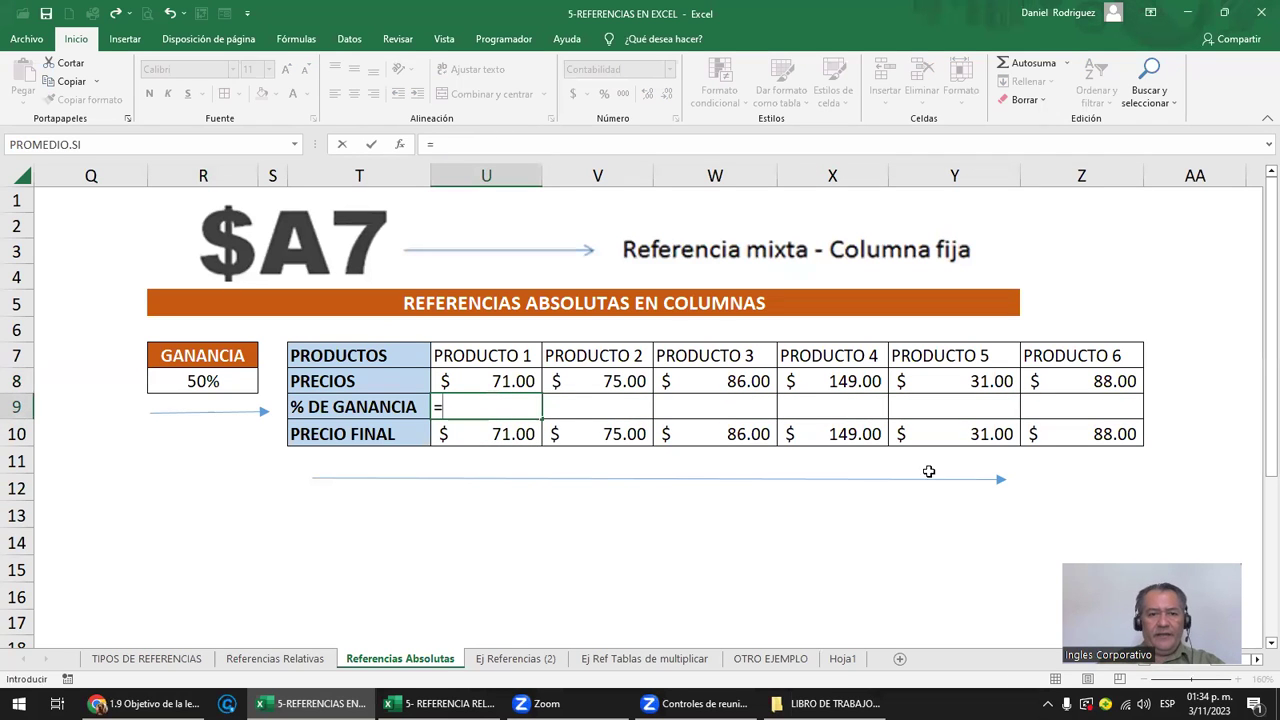
pyautogui.click(498, 378)
pyautogui.write('*')
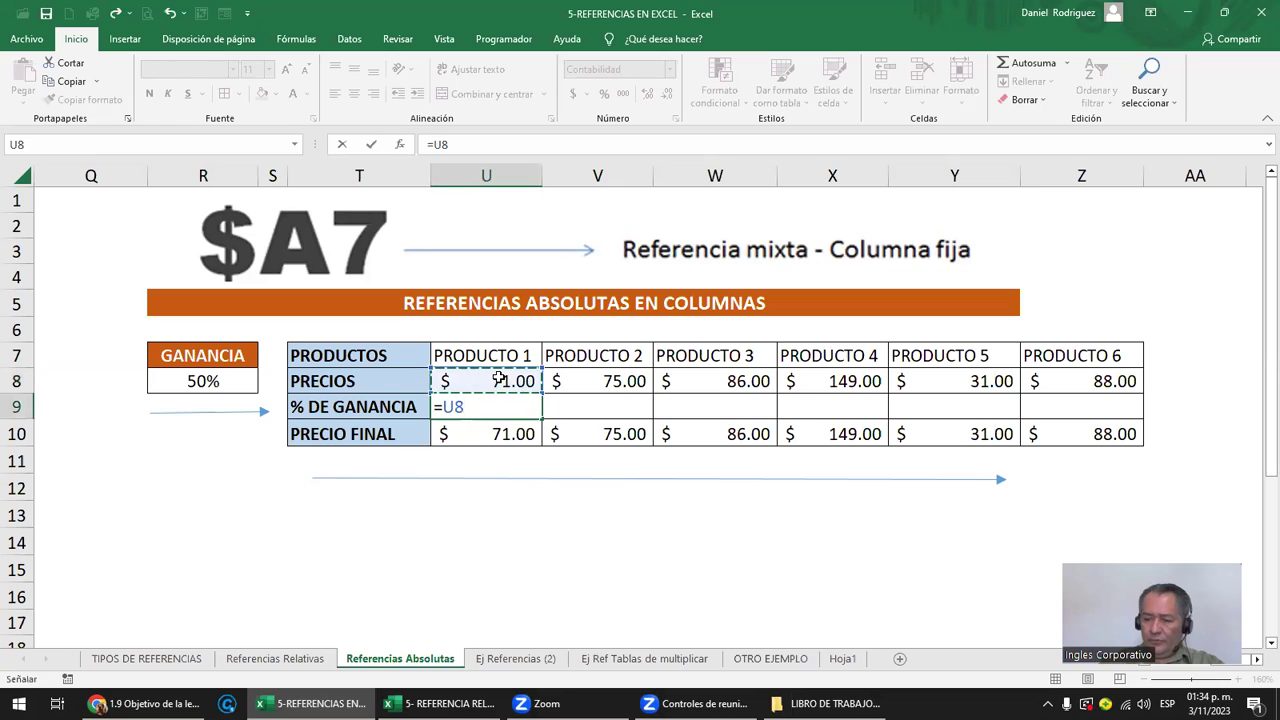
pyautogui.click(205, 380)
pyautogui.hotkey('ctrl', 'Return')
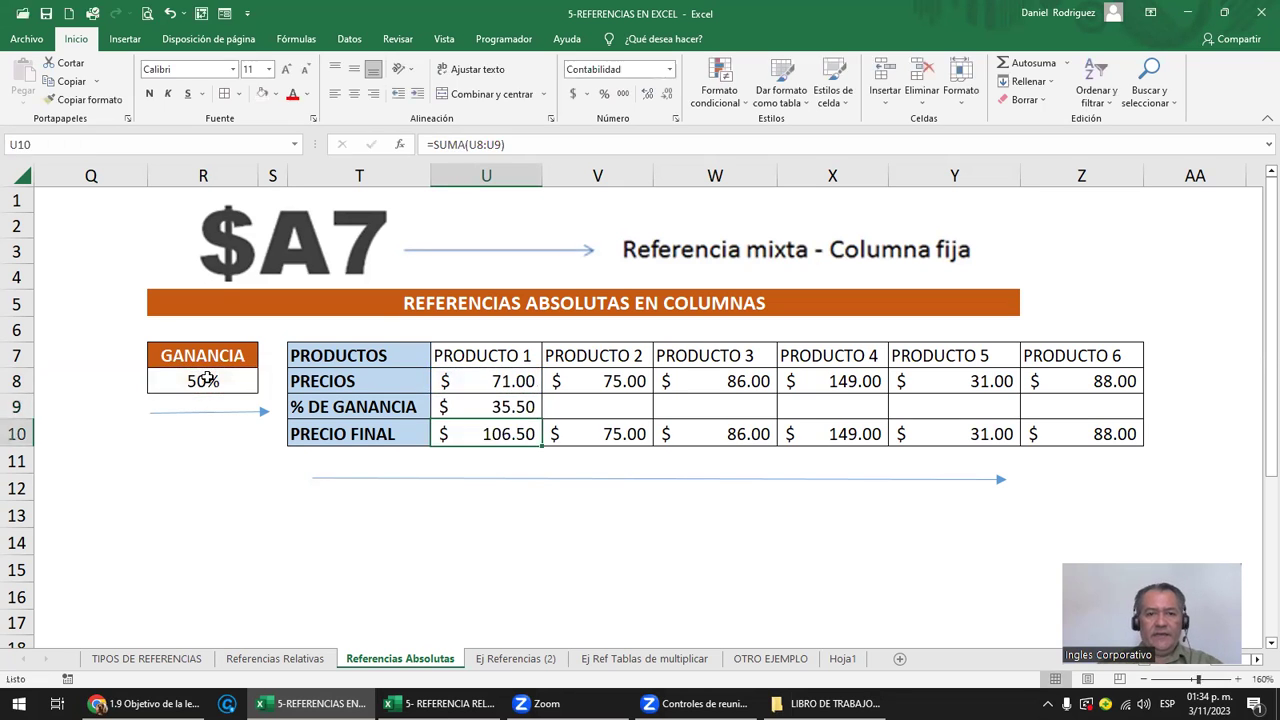
# Copy the U9 formula across V9:Z9 for the remaining products
pyautogui.hotkey('ctrl', 'c')
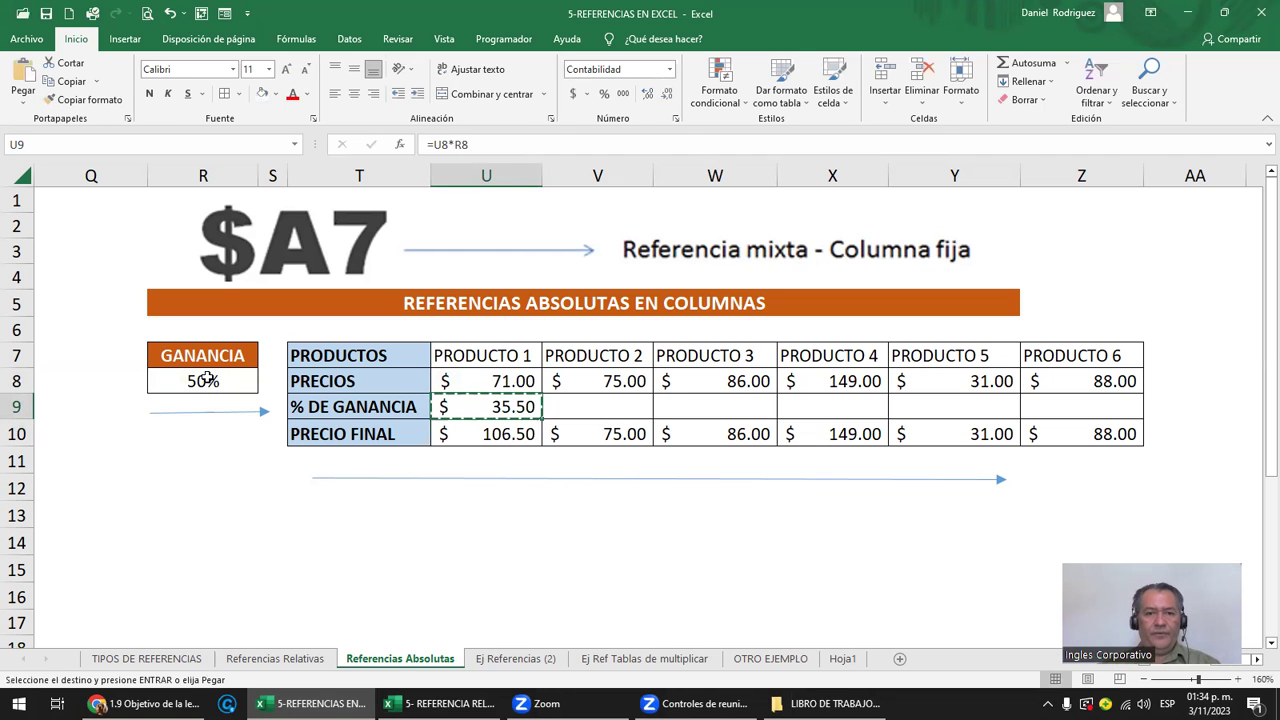
pyautogui.press('Right')
pyautogui.hotkey('shift', 'Right')
pyautogui.hotkey('shift', 'Right')
pyautogui.hotkey('shift', 'Right')
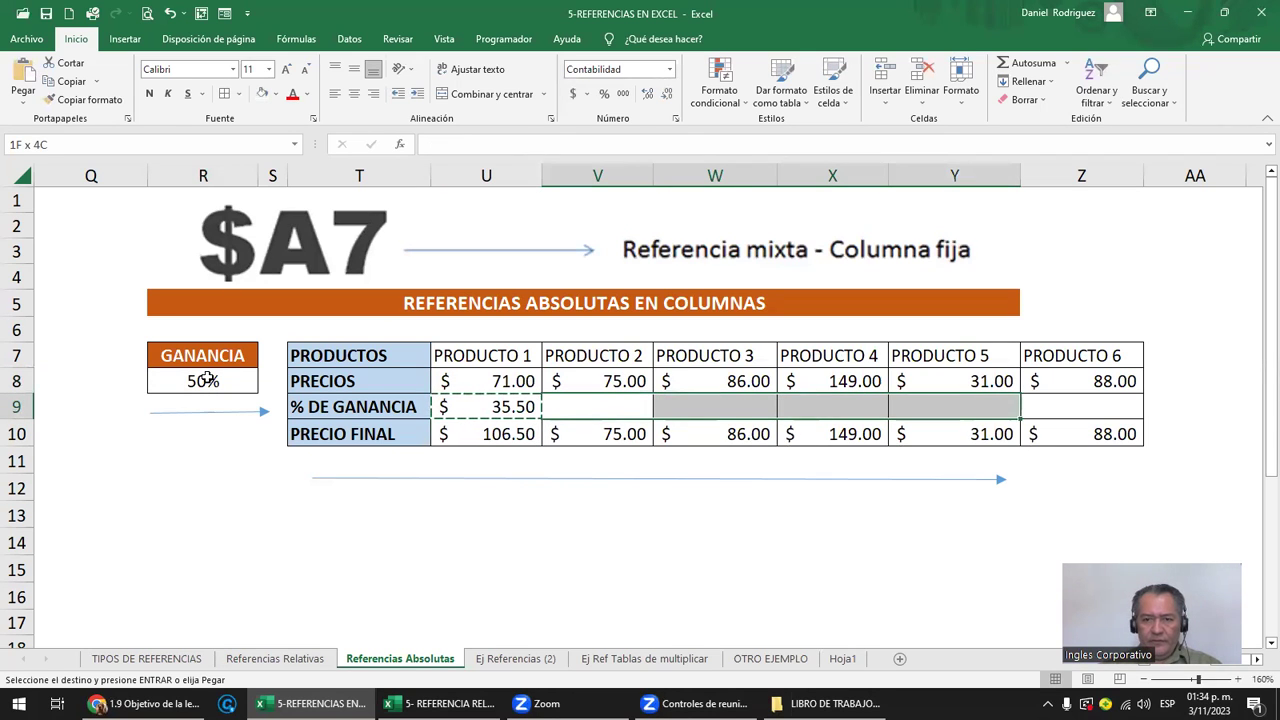
pyautogui.hotkey('shift', 'Right')
pyautogui.press('Return')
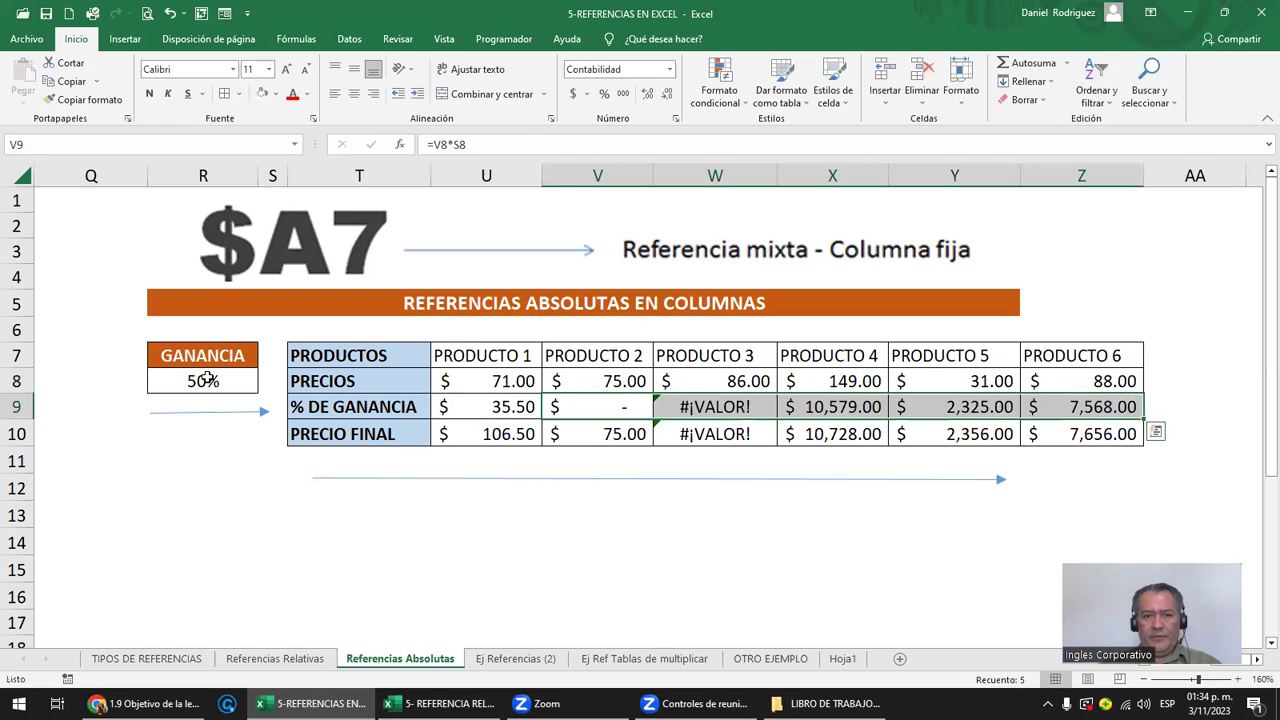
pyautogui.press('Left')
pyautogui.press('Left')
pyautogui.press('Right')
pyautogui.press('Right')
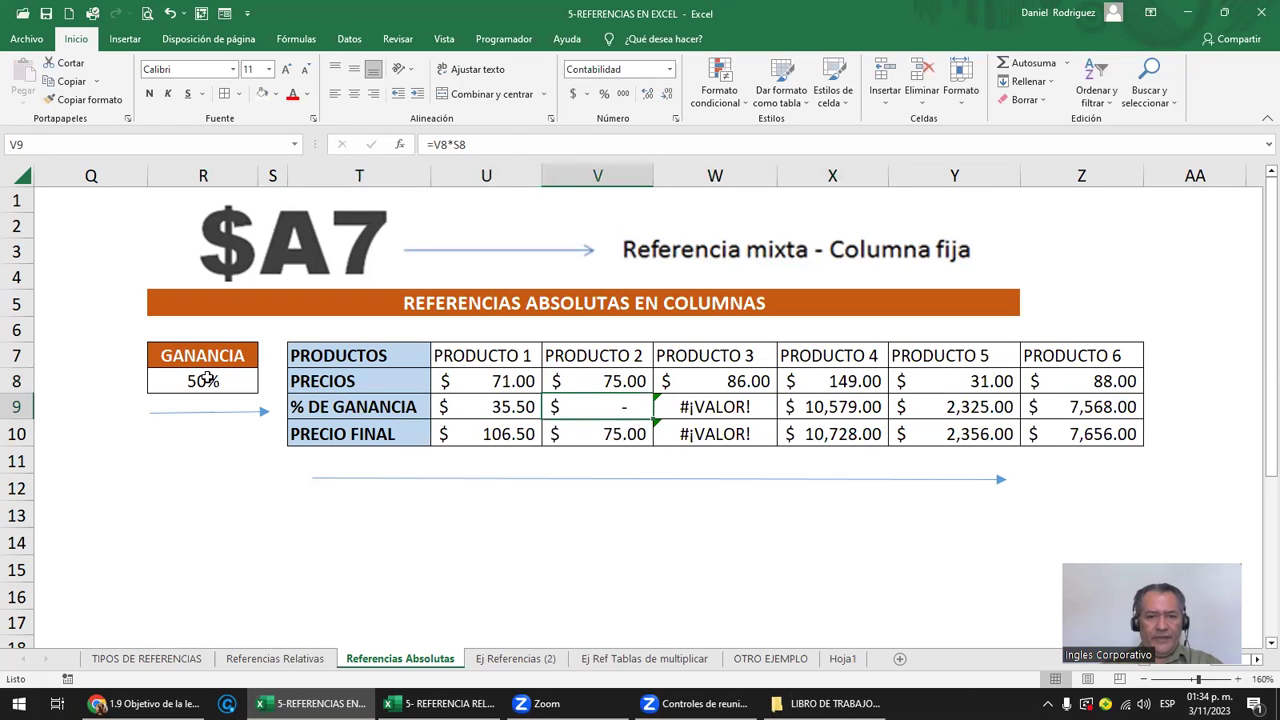
# Inspect the shifted references in the copied V9 and W9 formulas and the original U9
pyautogui.press('F2')
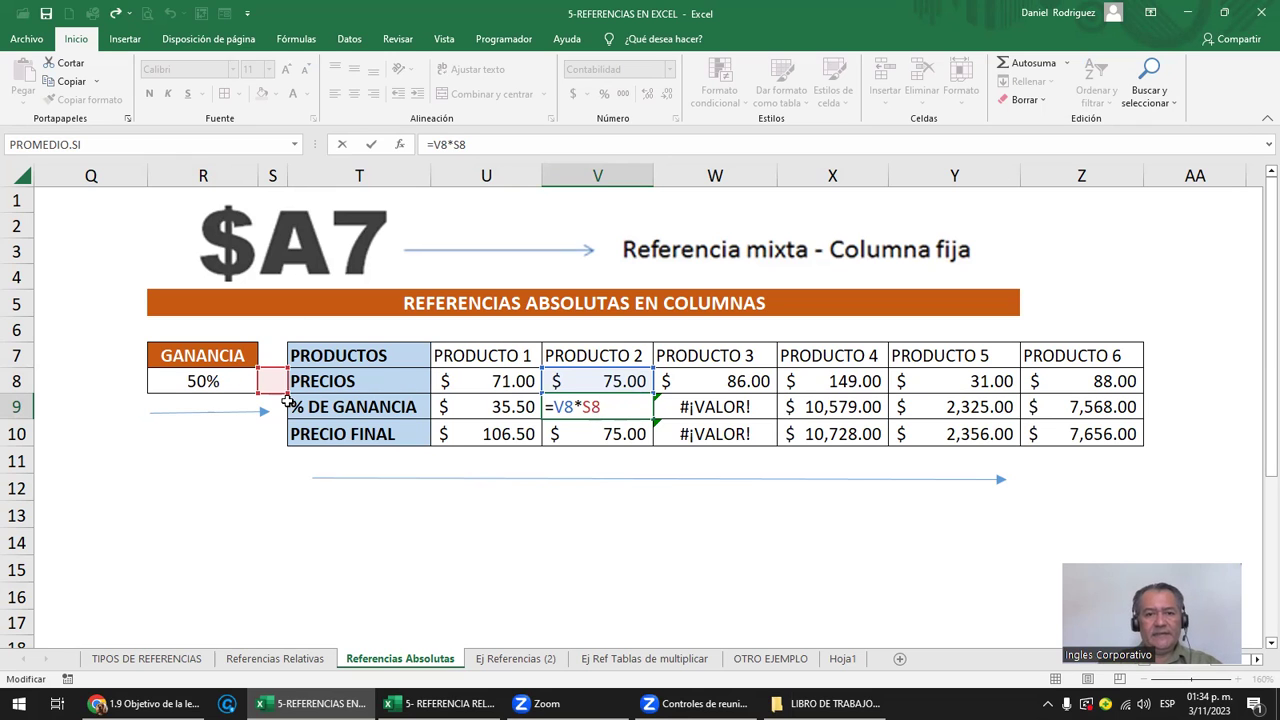
pyautogui.hotkey('ctrl', 'Return')
pyautogui.press('Right')
pyautogui.press('F2')
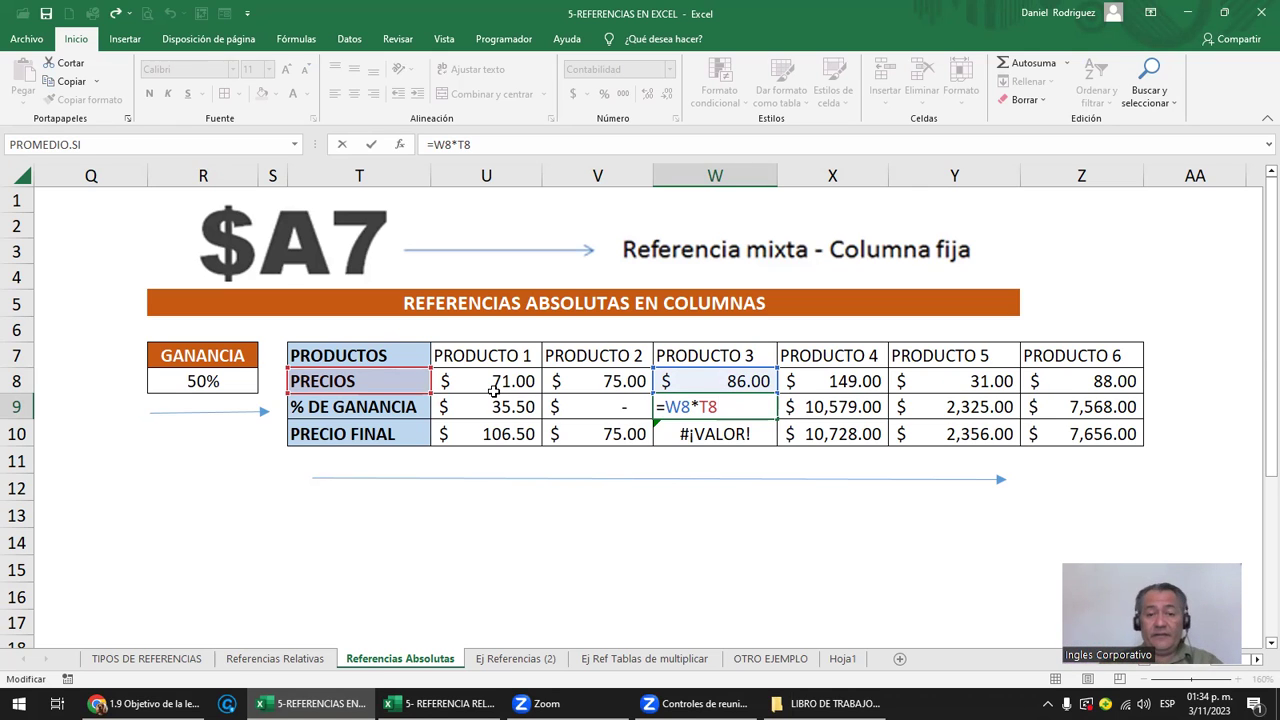
pyautogui.press('Escape')
pyautogui.press('Left')
pyautogui.press('Left')
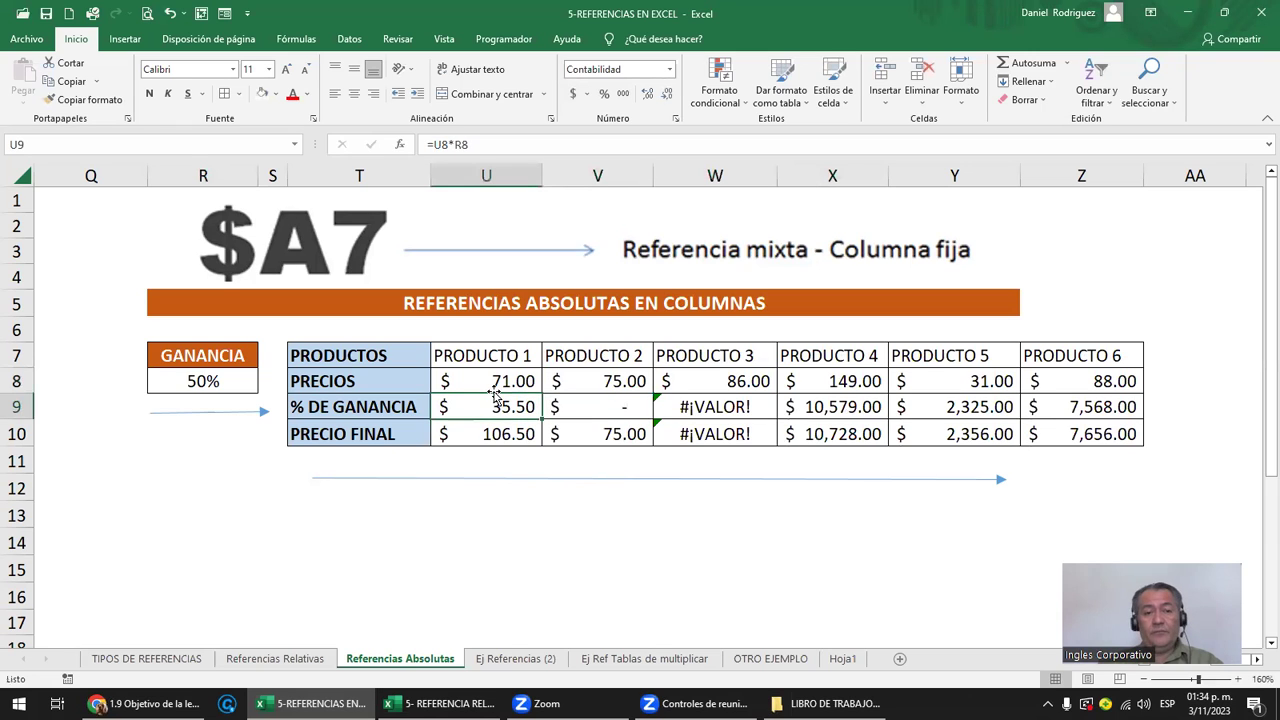
pyautogui.press('F2')
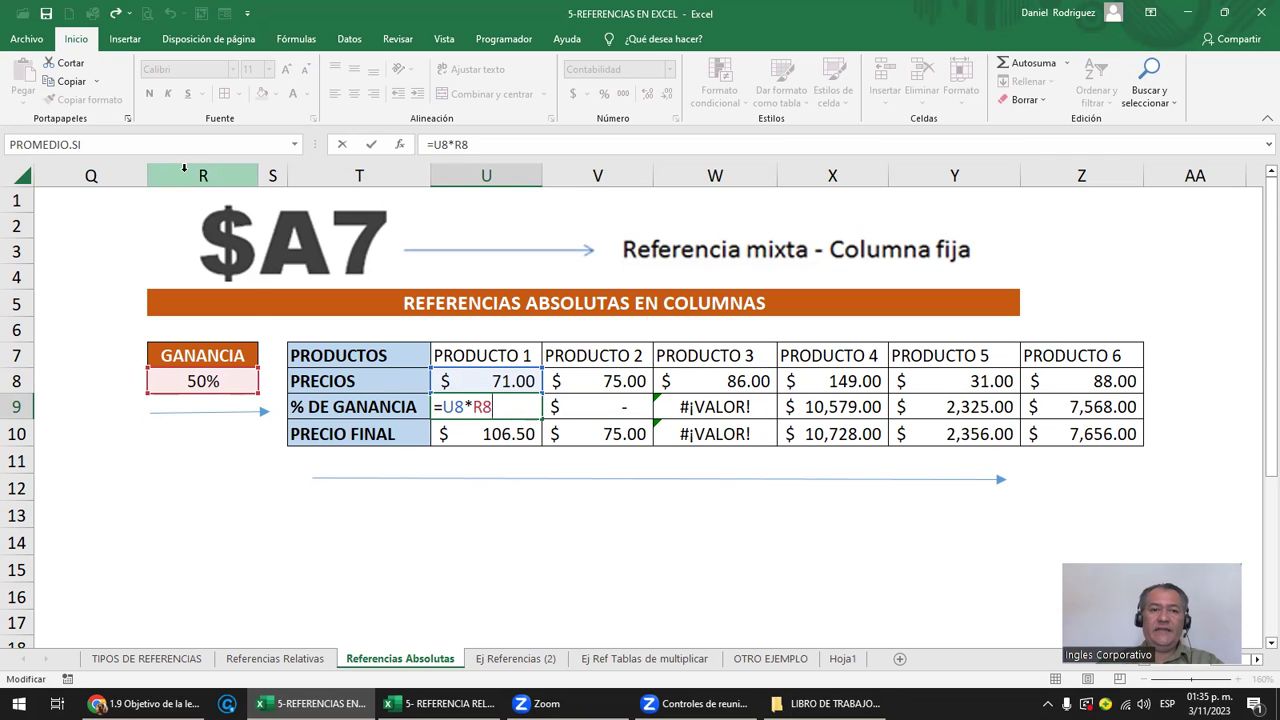
# Highlight column R with the rate, then start a new formula in U9
pyautogui.click(187, 168)
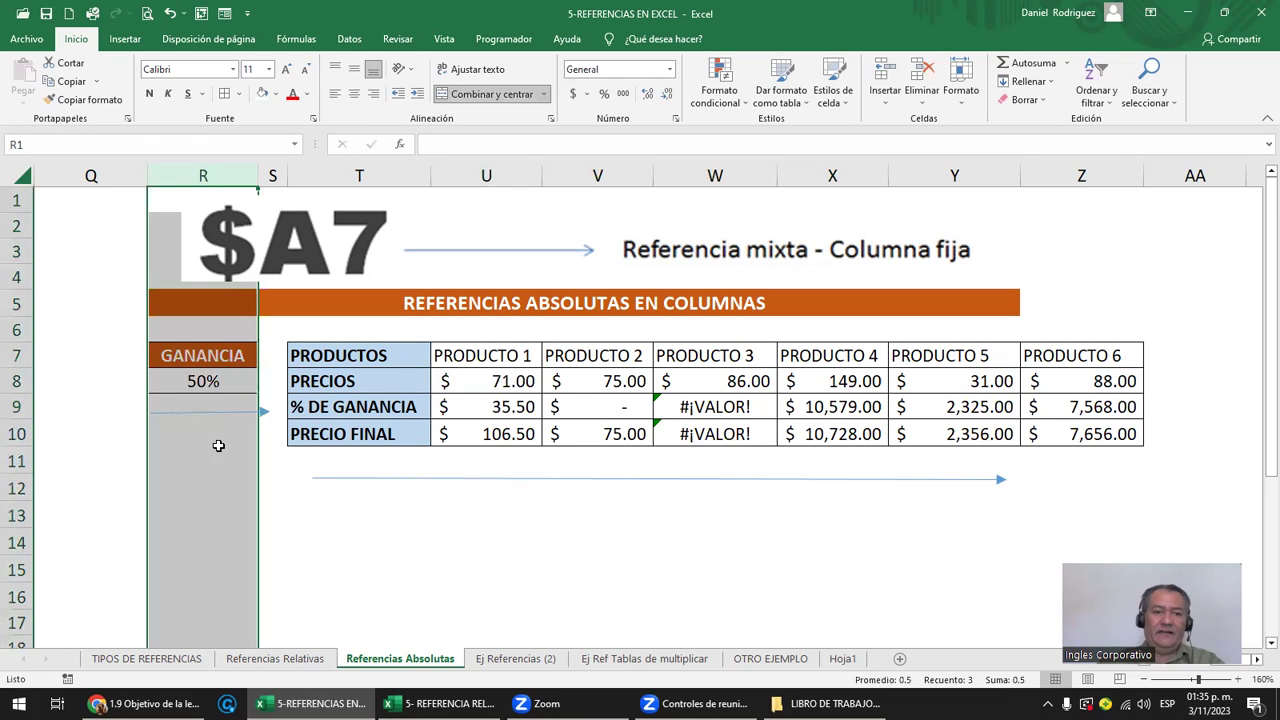
pyautogui.click(463, 358)
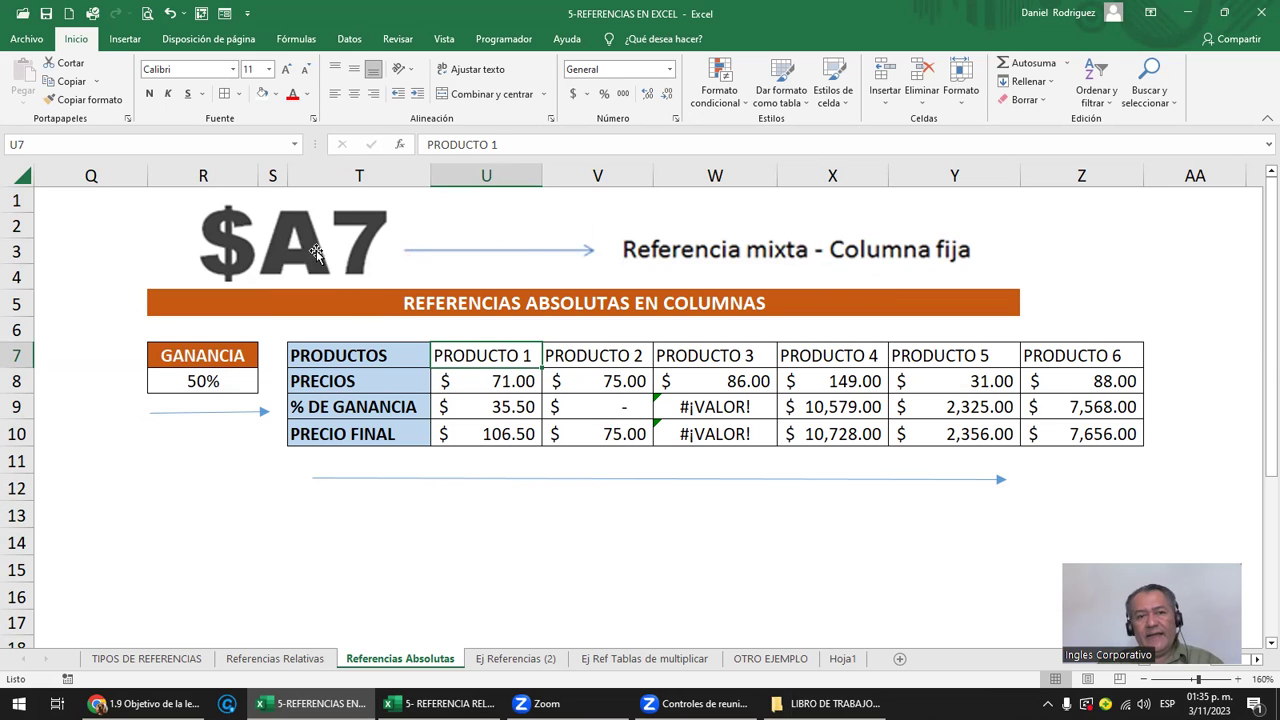
pyautogui.click(510, 406)
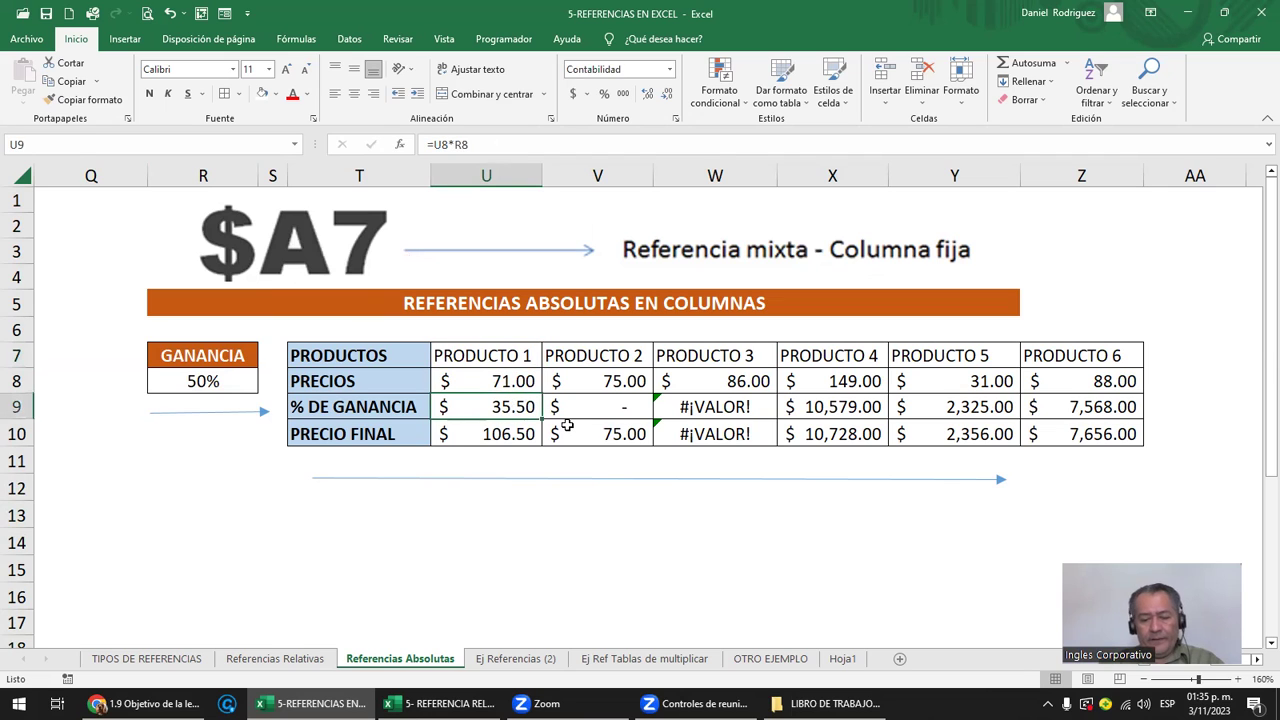
pyautogui.write('=')
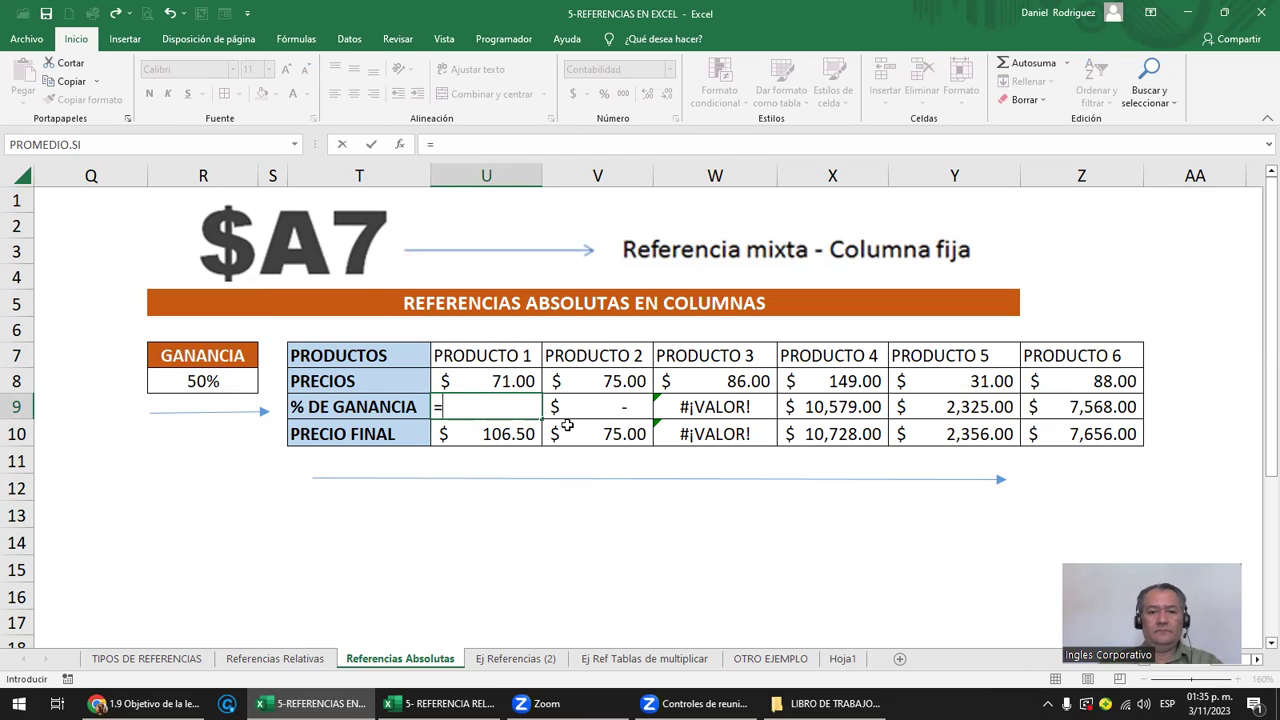
# Enter =U8*$R8 in U9, locking the rate reference's column
pyautogui.click(481, 381)
pyautogui.write('*')
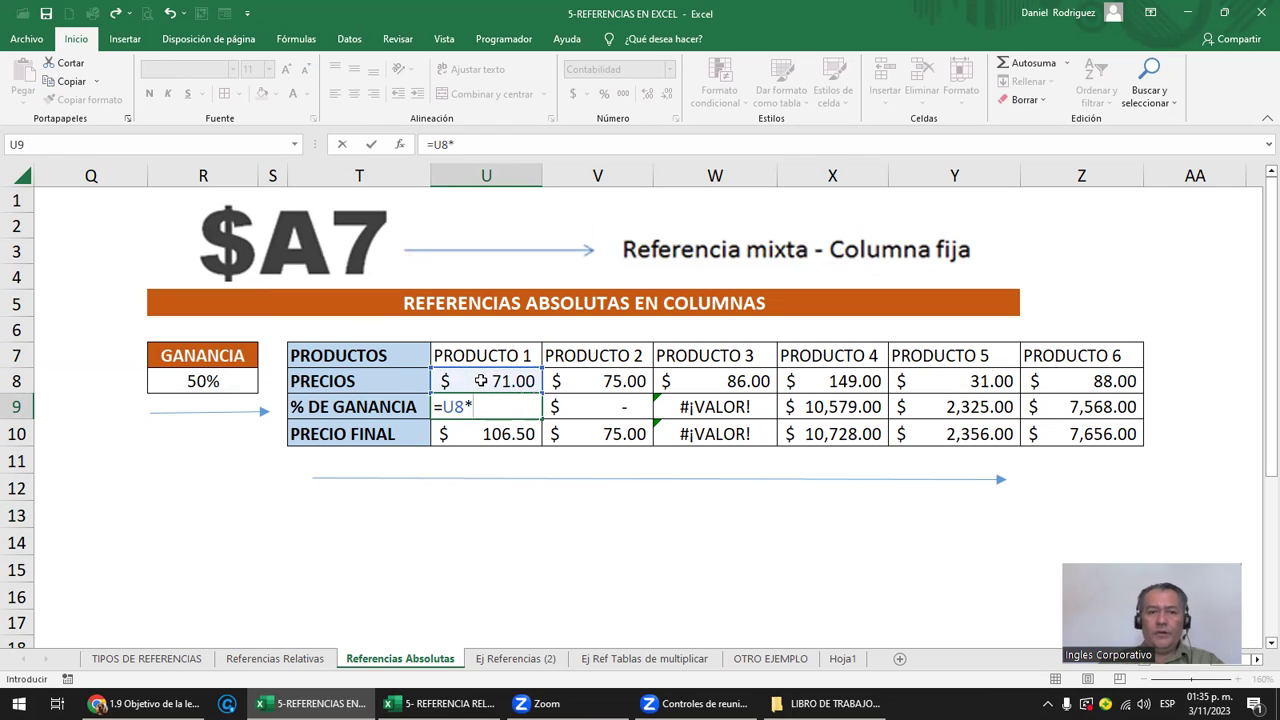
pyautogui.click(206, 381)
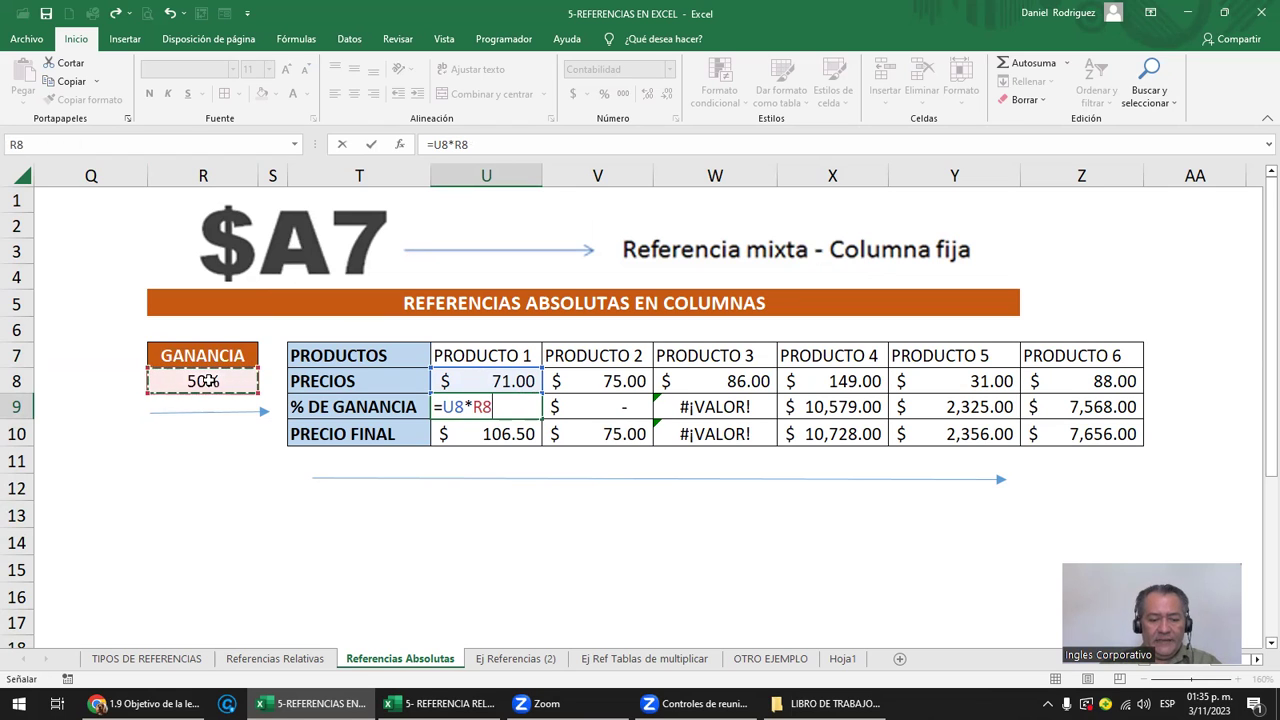
pyautogui.press('F4')
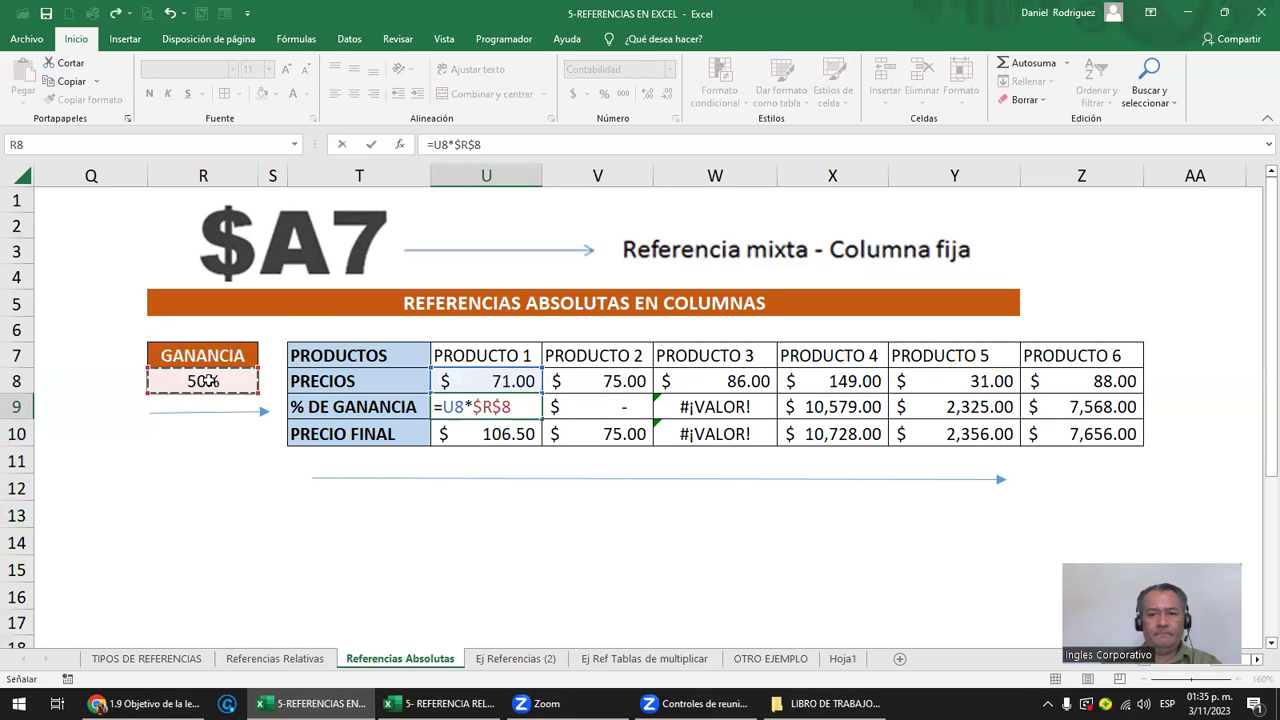
pyautogui.press('F4')
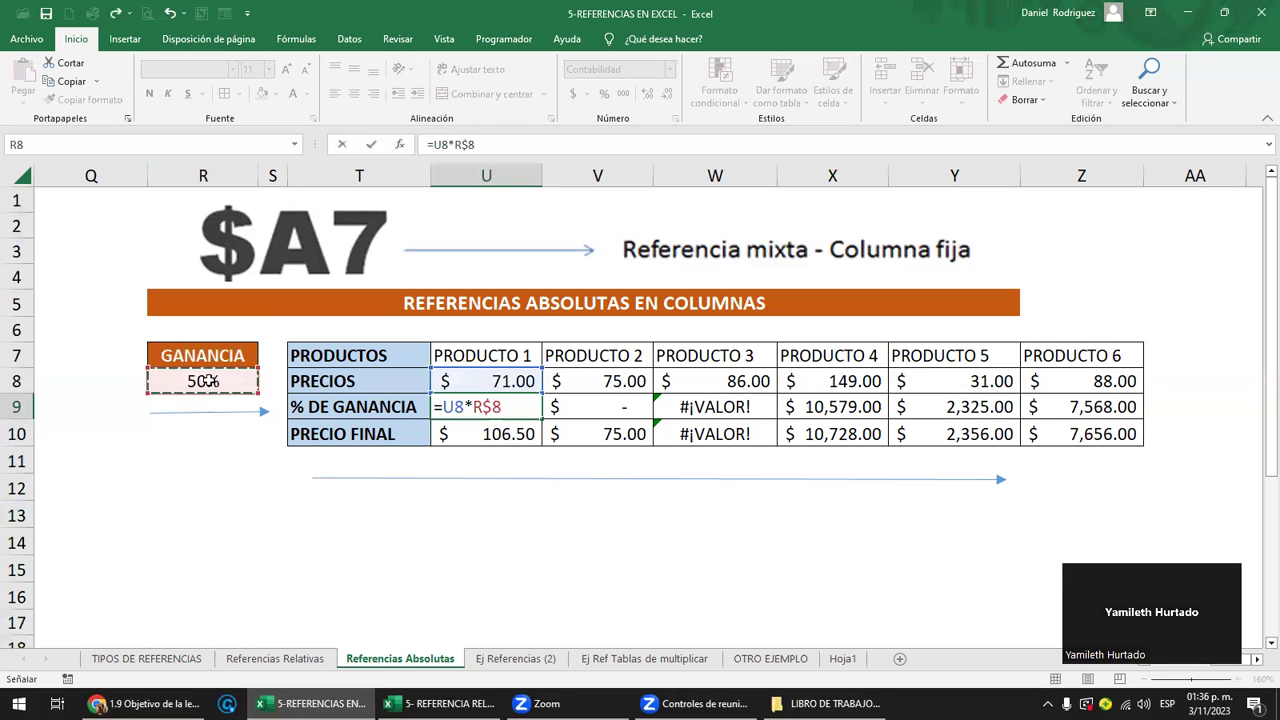
pyautogui.press('F4')
pyautogui.hotkey('ctrl', 'Return')
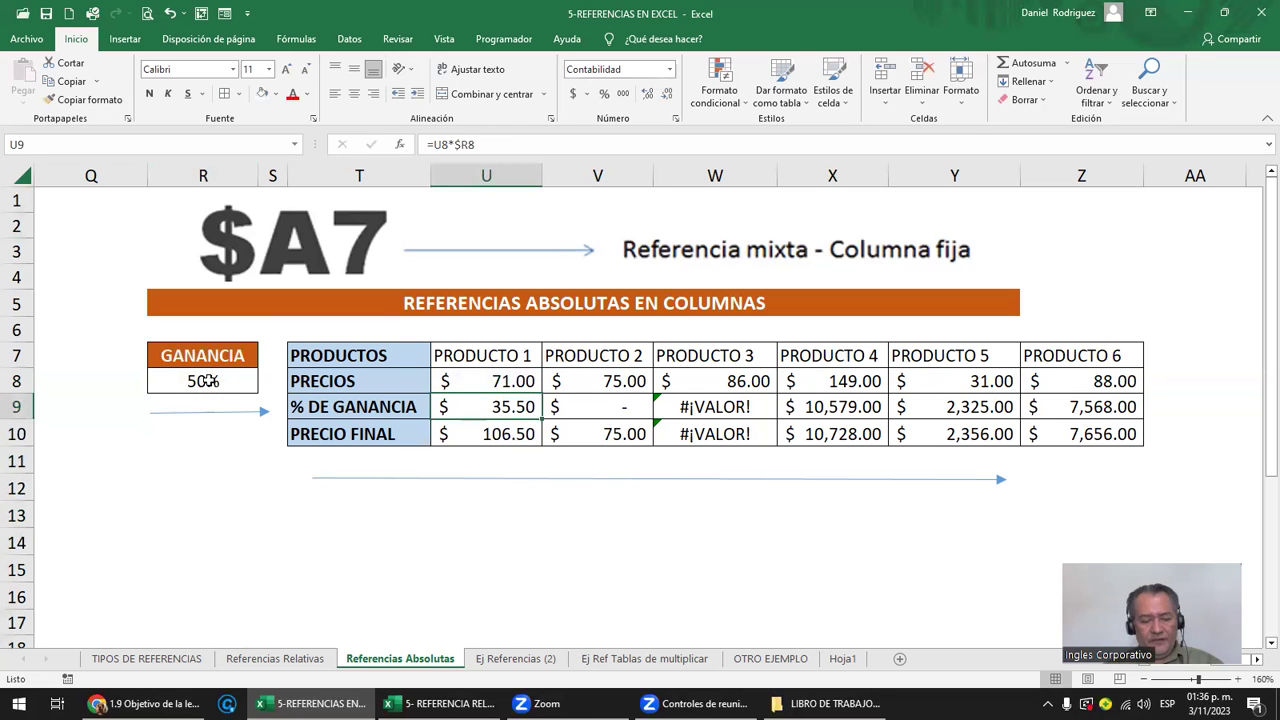
# Copy the corrected formula across V9:Z9 for all six products
pyautogui.hotkey('ctrl', 'c')
pyautogui.press('Right')
pyautogui.hotkey('shift', 'Right')
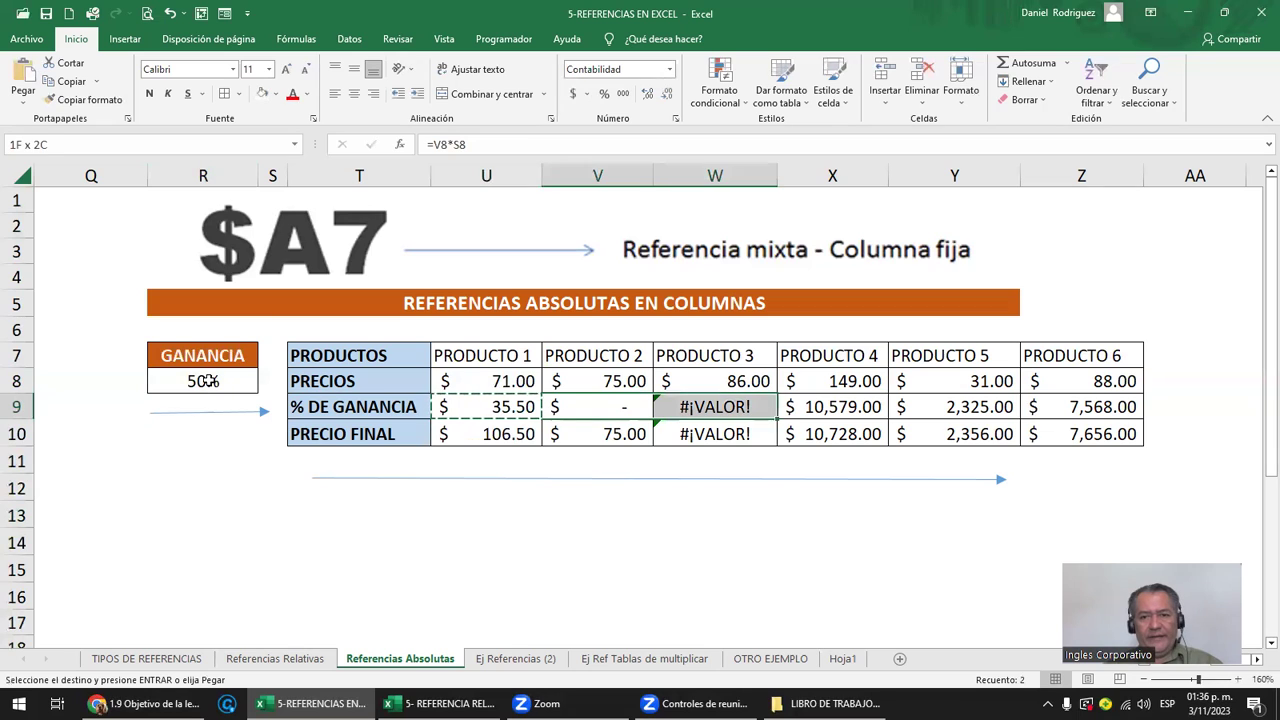
pyautogui.hotkey('shift', 'Right')
pyautogui.hotkey('shift', 'Right')
pyautogui.hotkey('shift', 'Right')
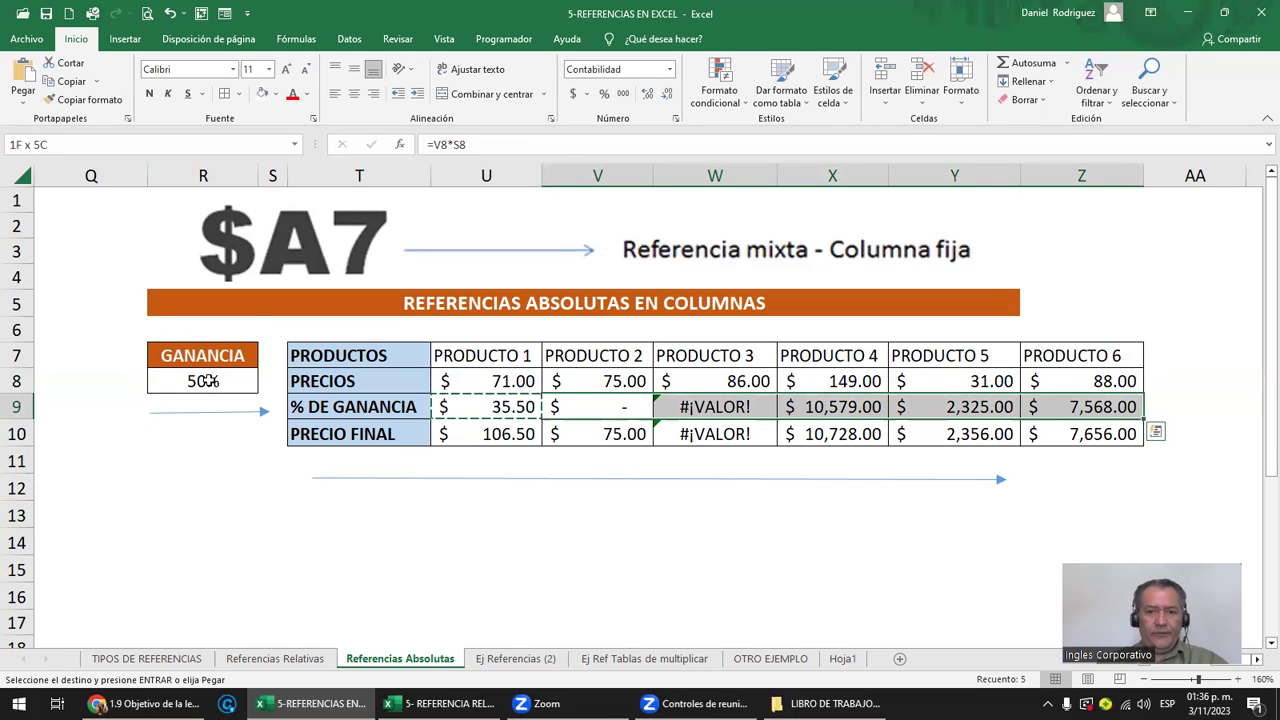
pyautogui.hotkey('ctrl', 'v')
pyautogui.press('Return')
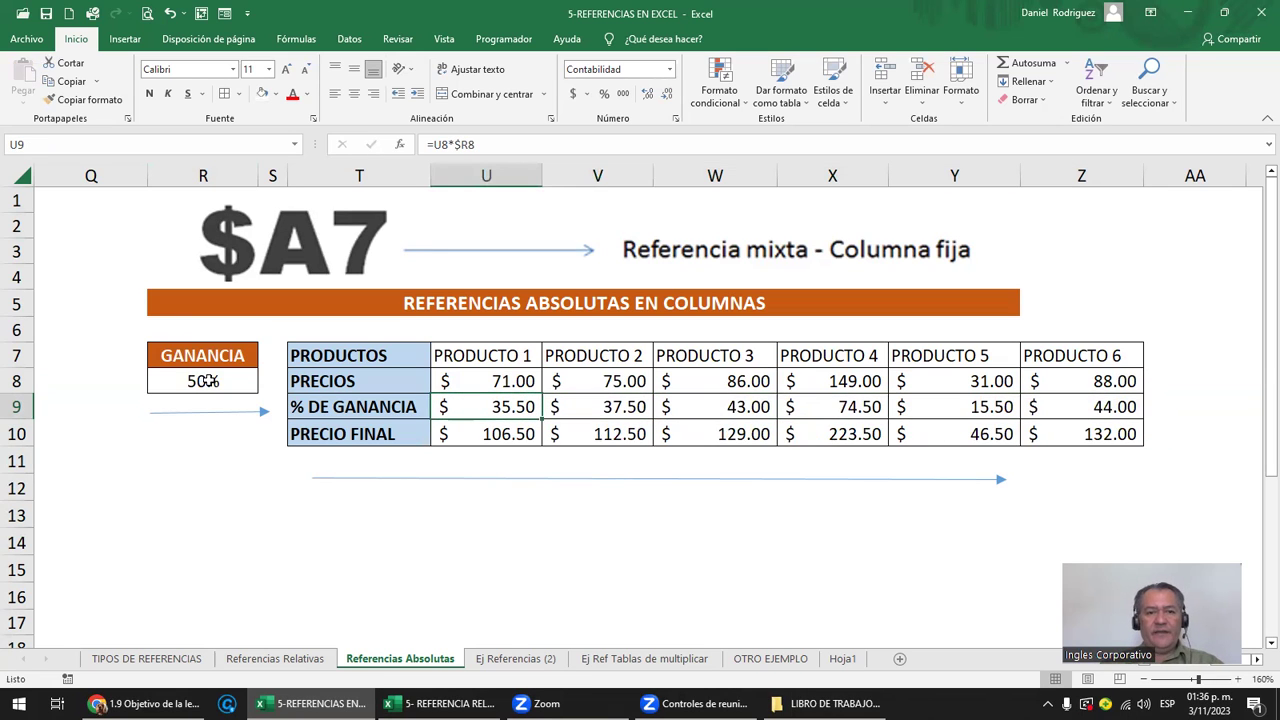
pyautogui.press('F2')
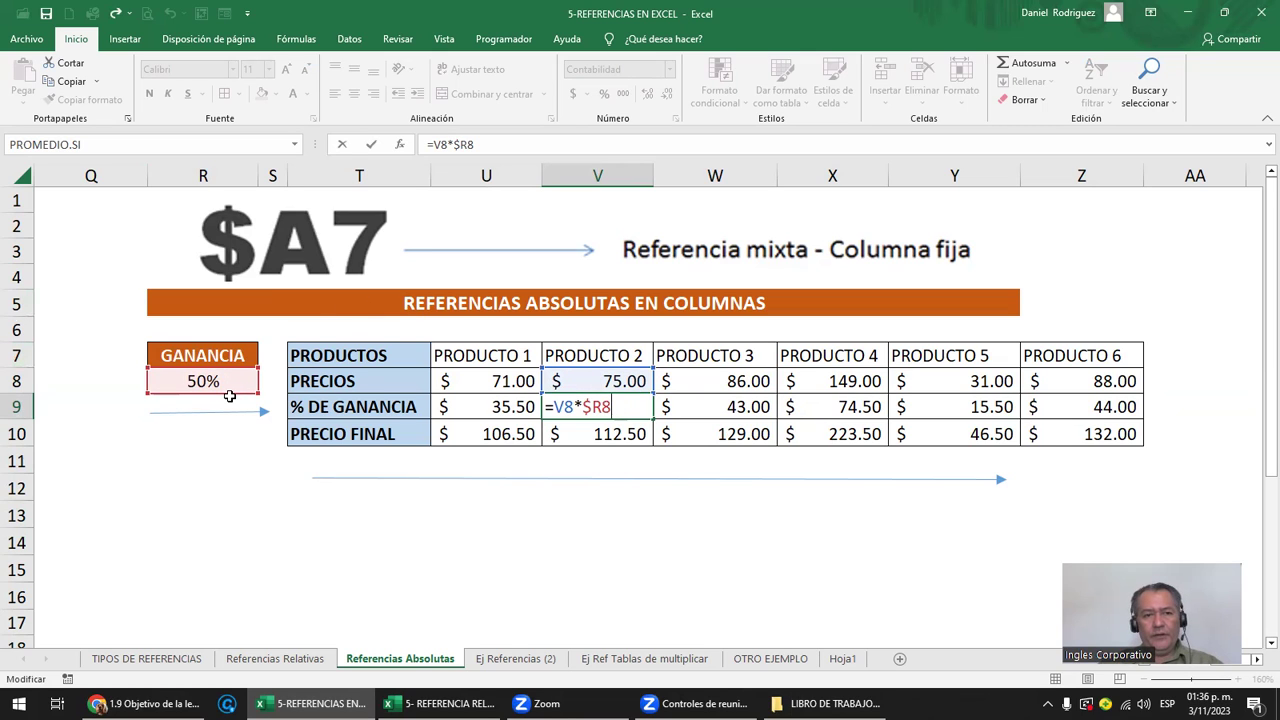
pyautogui.press('Return')
pyautogui.press('Up')
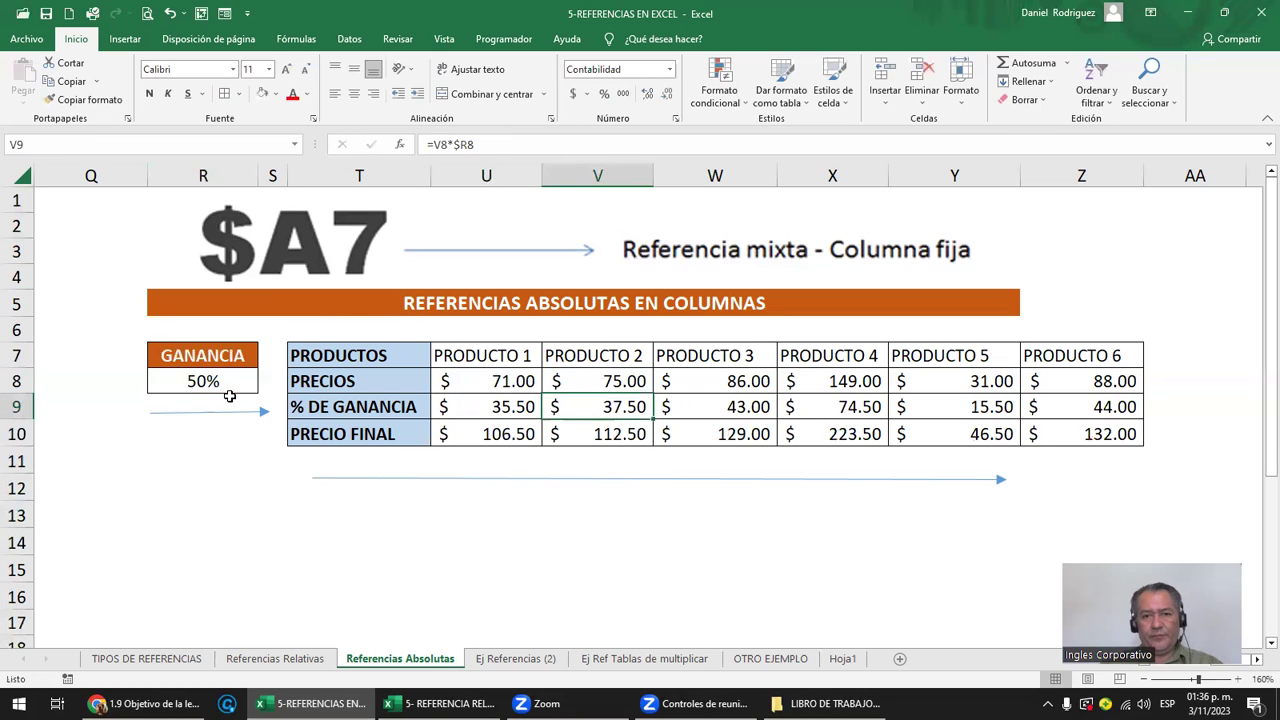
pyautogui.press('Right')
pyautogui.press('F2')
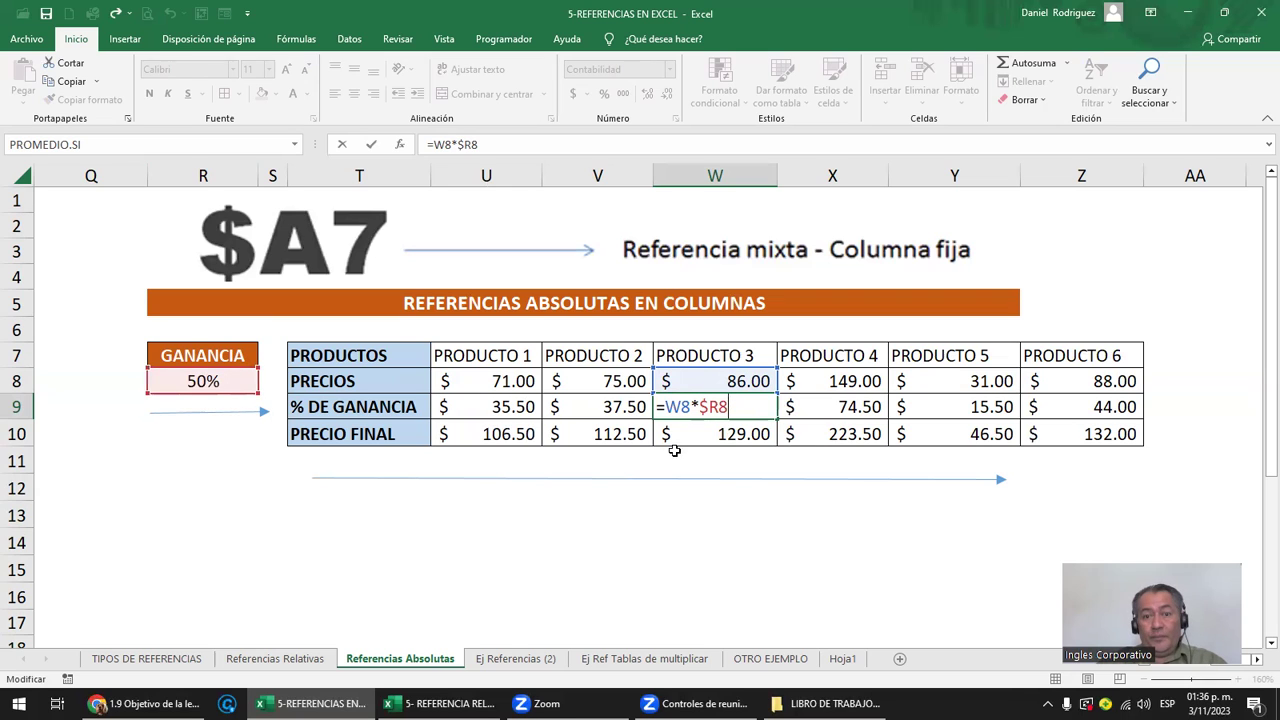
pyautogui.click(808, 407)
pyautogui.press('F2')
pyautogui.press('Escape')
pyautogui.click(903, 406)
pyautogui.press('F2')
pyautogui.press('Escape')
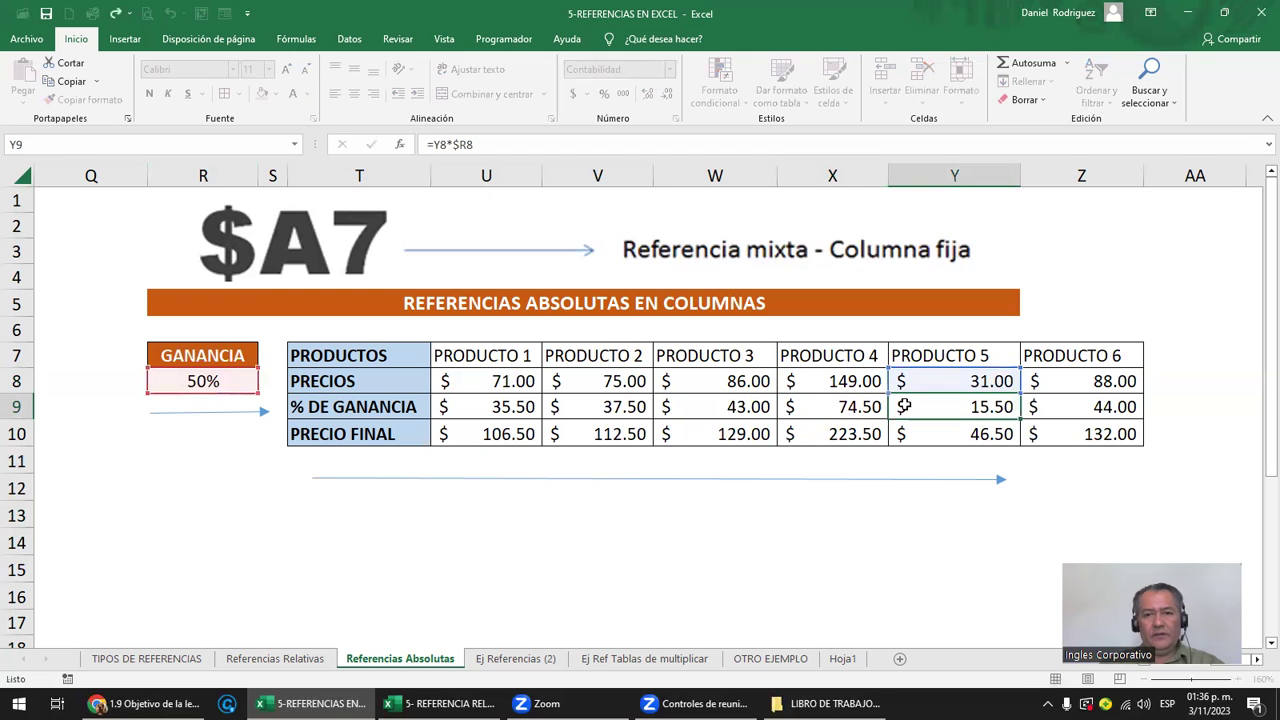
pyautogui.press('Right')
pyautogui.press('F2')
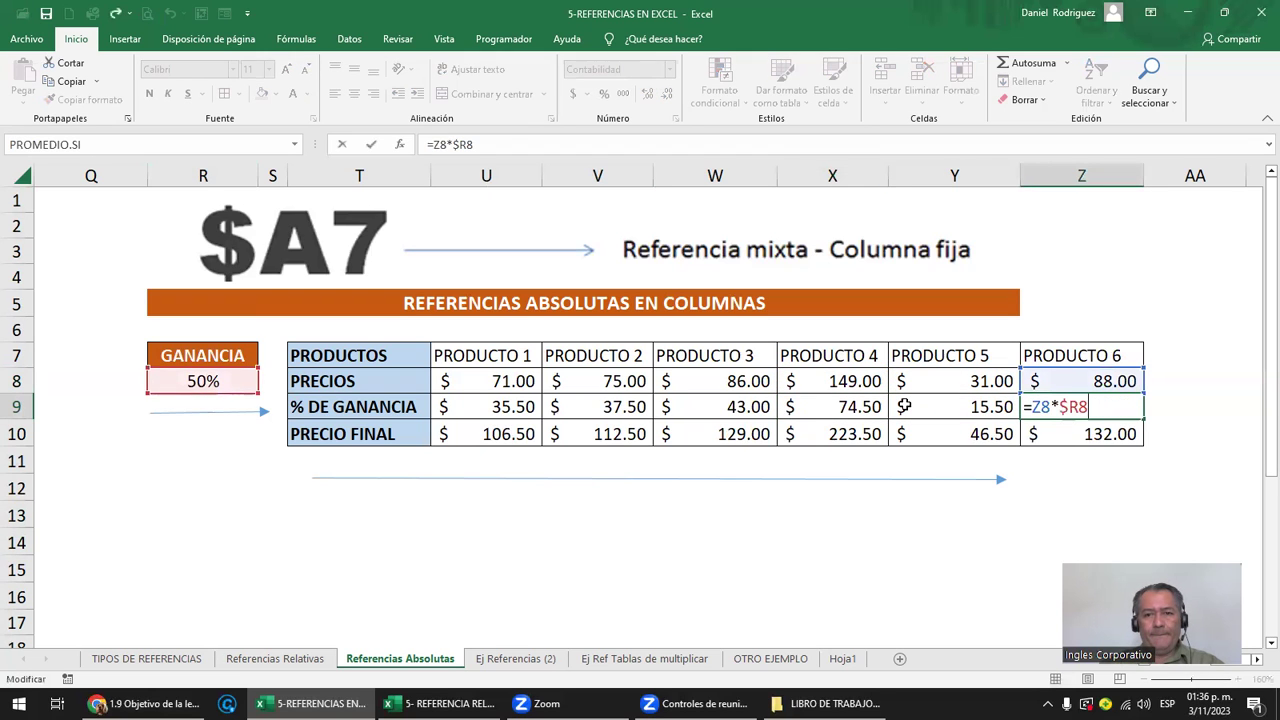
pyautogui.press('Escape')
pyautogui.press('Left')
pyautogui.press('Left')
pyautogui.press('Left')
pyautogui.press('Left')
pyautogui.press('Left')
pyautogui.press('Left')
pyautogui.press('Left')
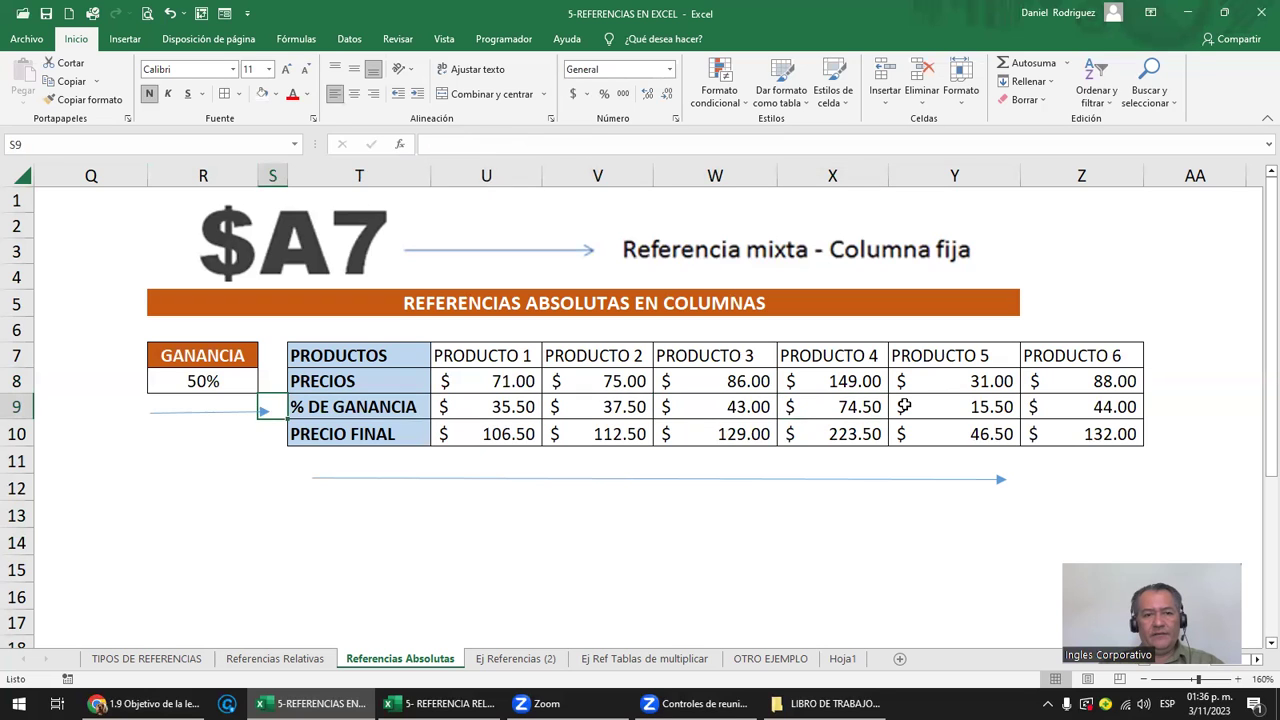
pyautogui.press('Right')
pyautogui.press('Left')
pyautogui.press('Left')
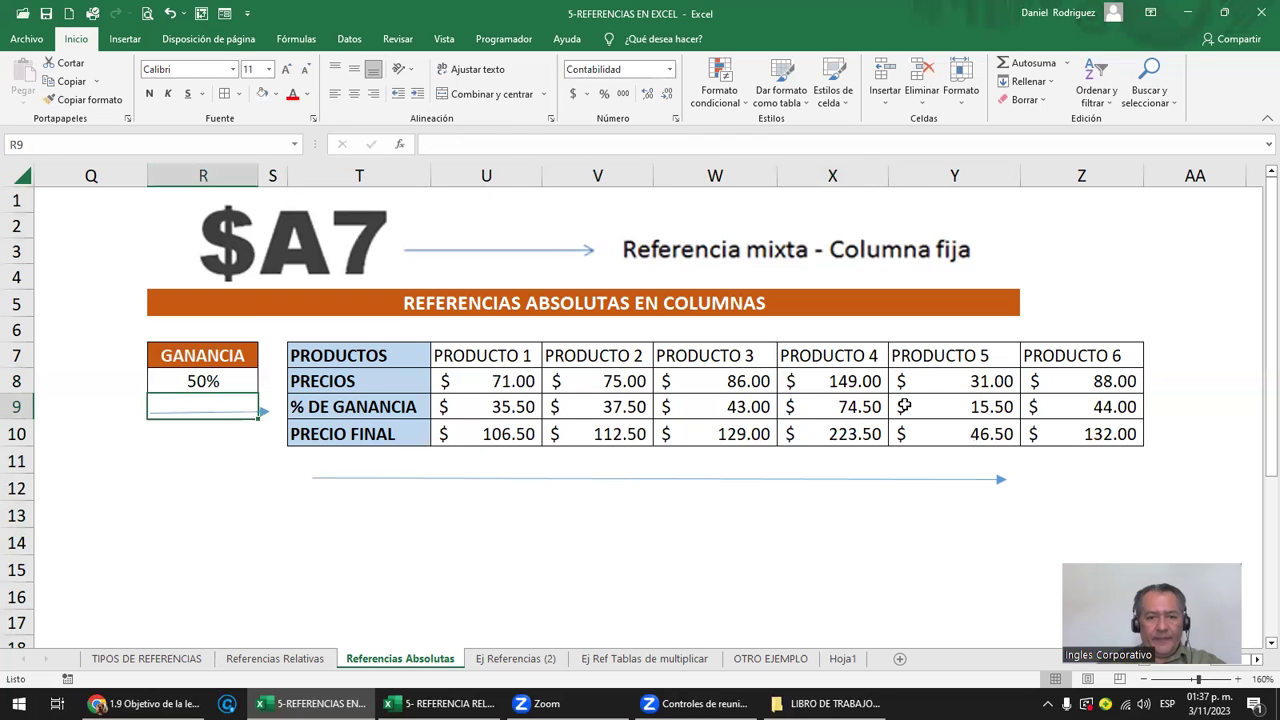
pyautogui.click(146, 658)
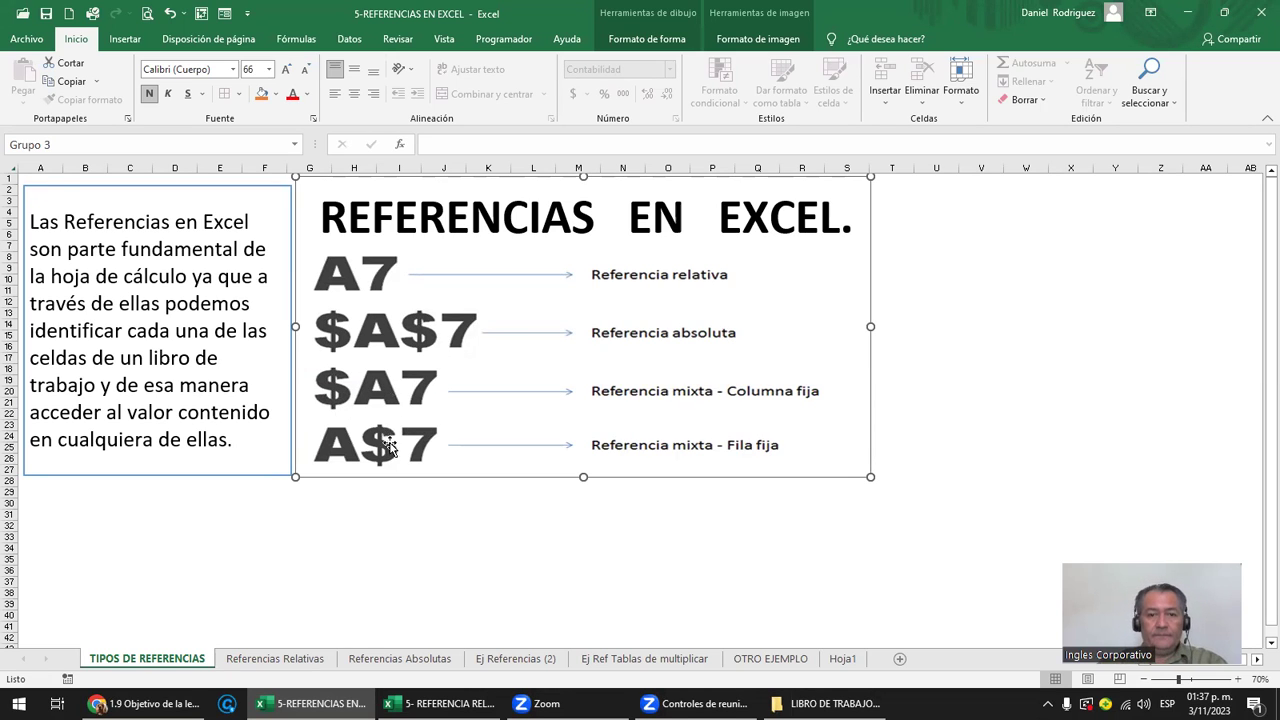
pyautogui.click(399, 527)
pyautogui.click(514, 659)
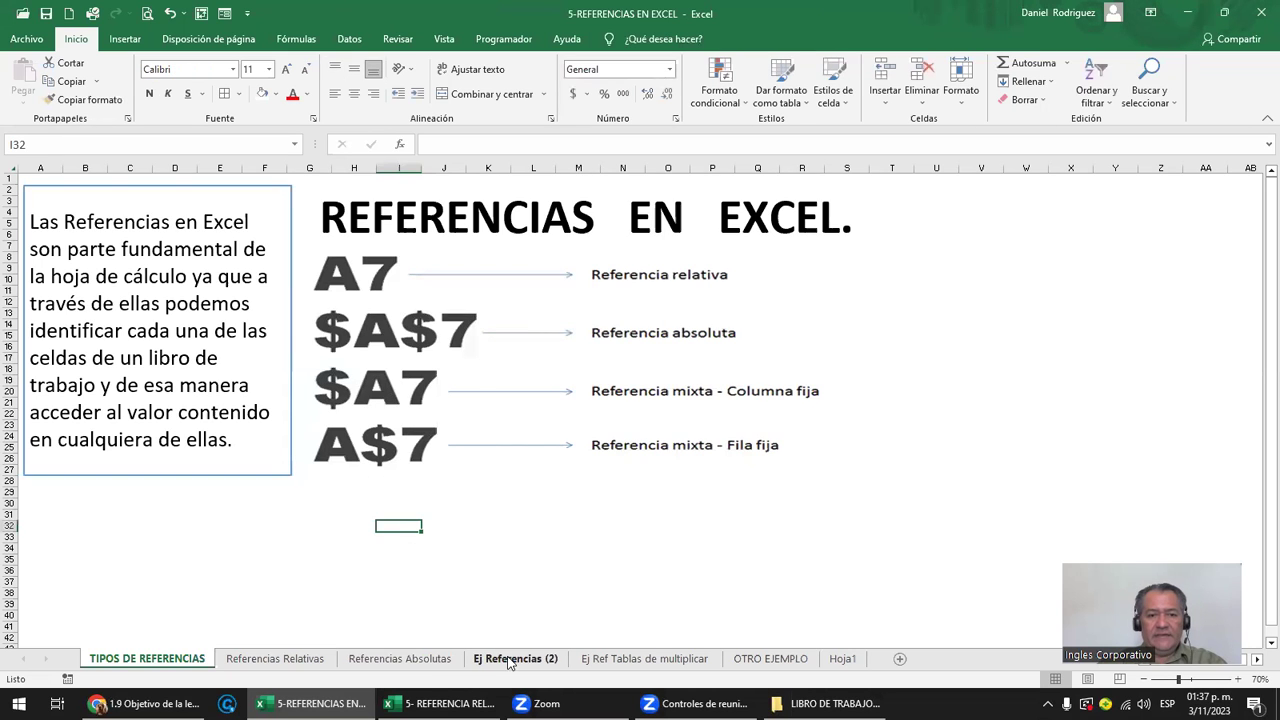
pyautogui.click(400, 664)
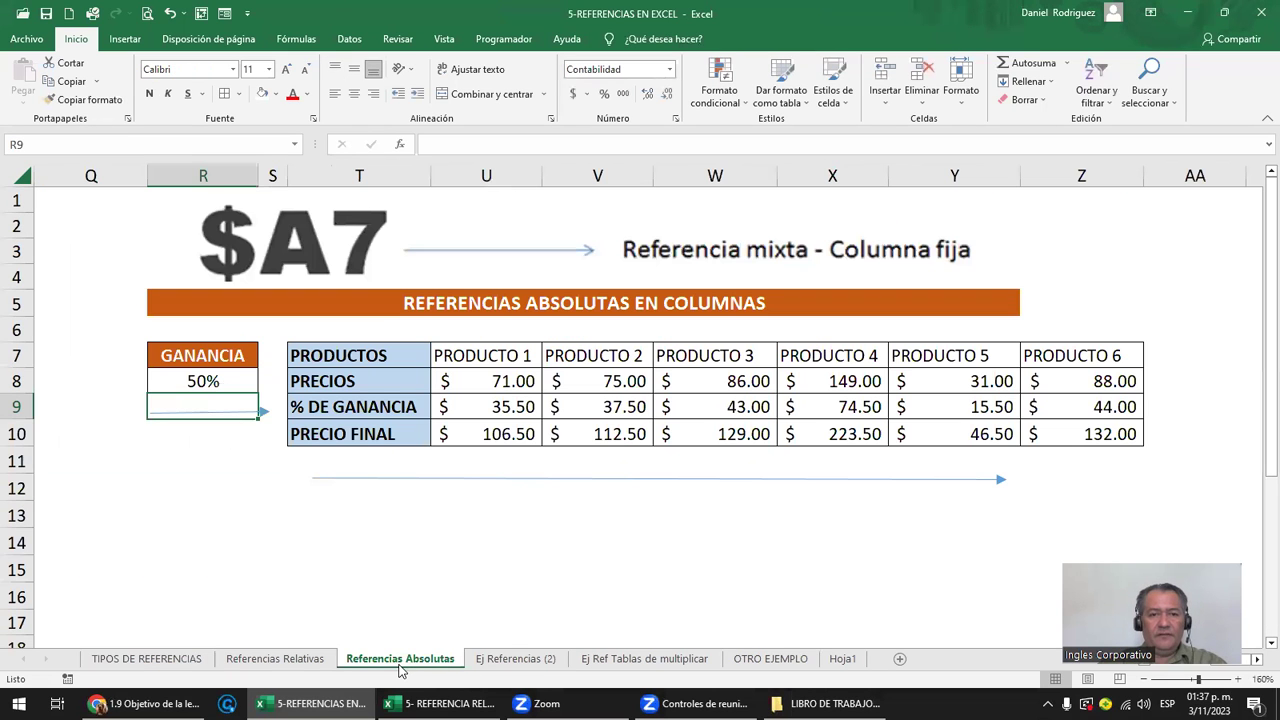
pyautogui.press('Right')
pyautogui.press('Right')
pyautogui.press('Right')
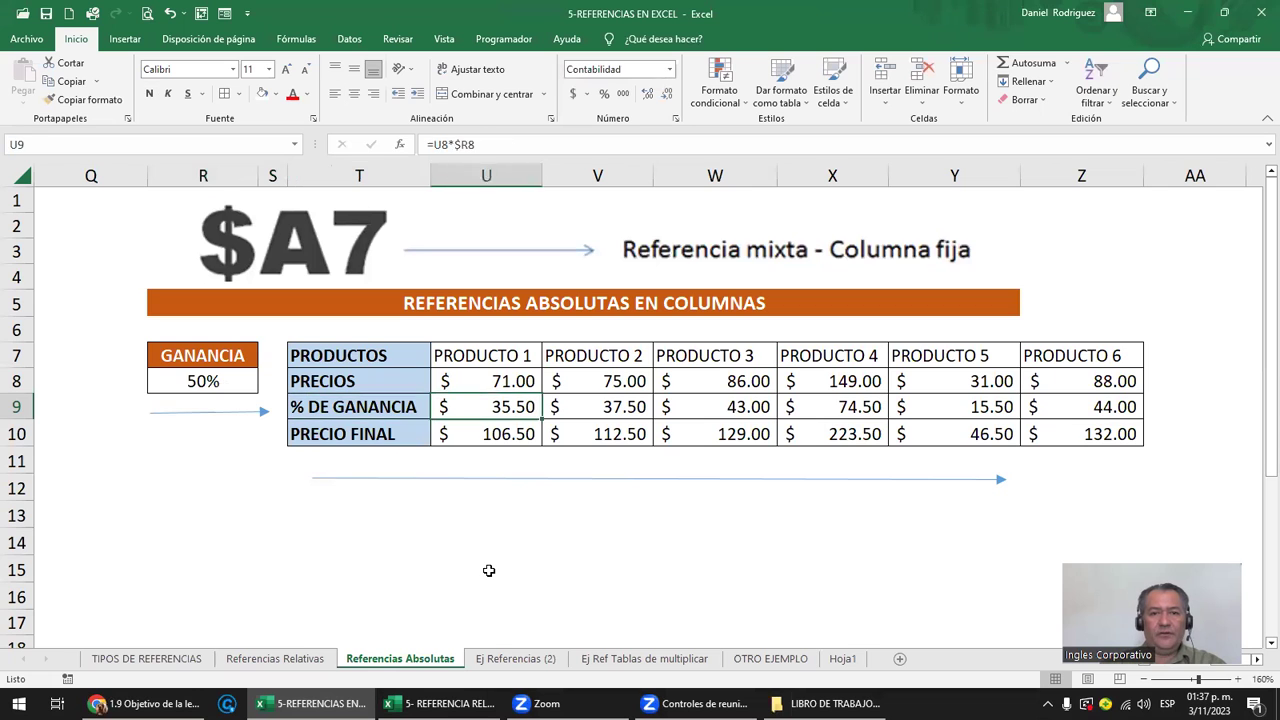
pyautogui.press('Right')
pyautogui.press('Right')
pyautogui.press('Right')
pyautogui.press('Right')
pyautogui.press('Right')
pyautogui.press('Right')
pyautogui.press('Right')
pyautogui.press('Right')
pyautogui.press('Left')
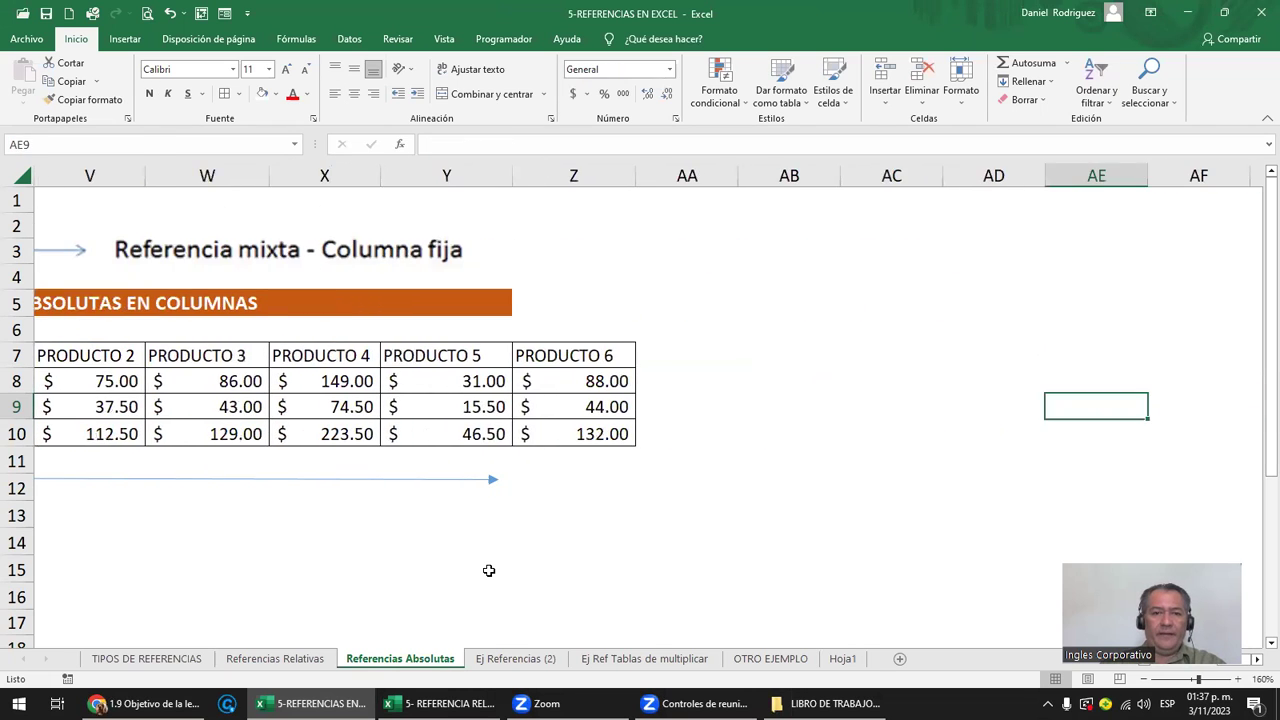
pyautogui.press('Left')
pyautogui.press('Left')
pyautogui.press('Left')
pyautogui.press('Left')
pyautogui.press('Left')
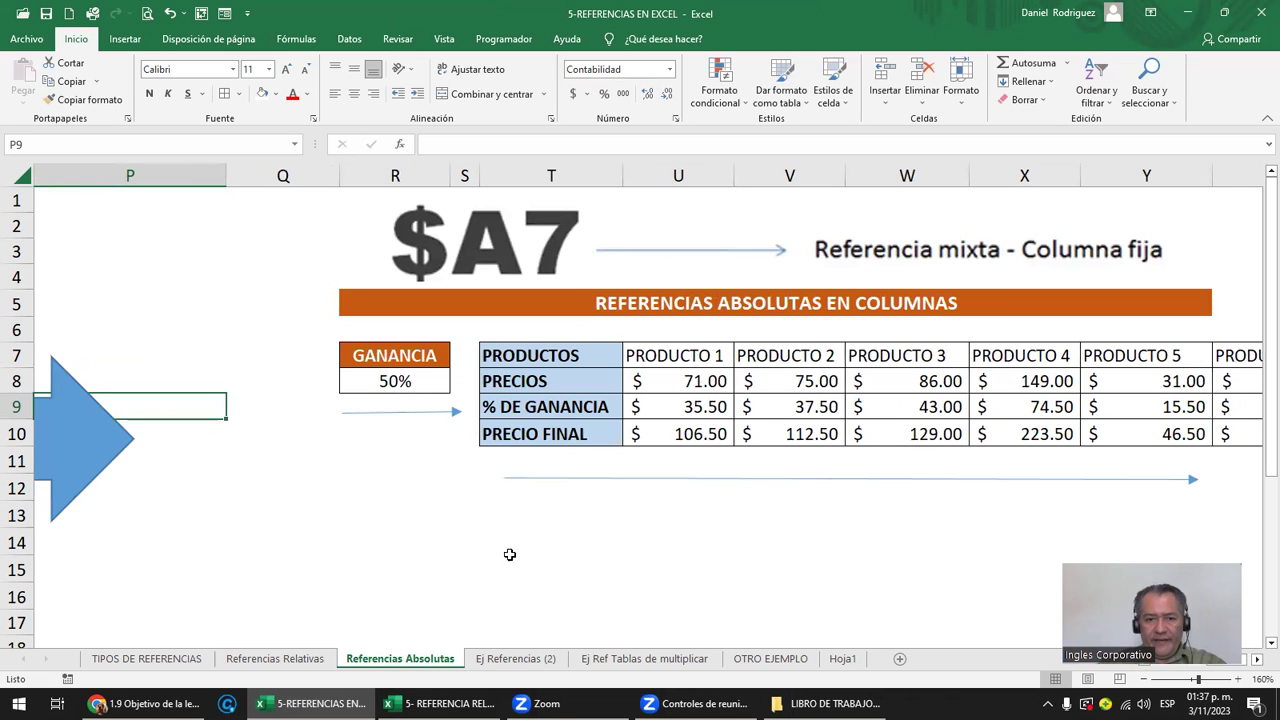
# On the PLANILLA sheet, clear the ISSS, RENTA and AFP amounts for all employees
pyautogui.click(528, 662)
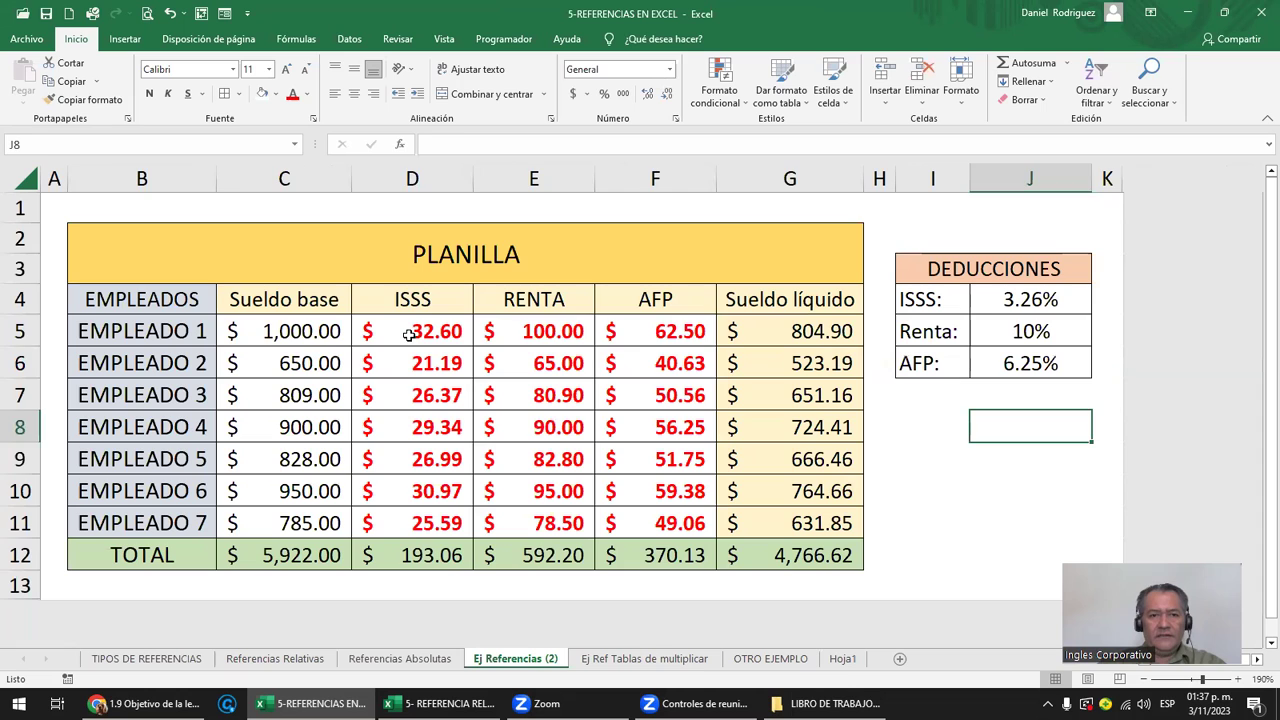
pyautogui.moveTo(409, 337); pyautogui.dragTo(659, 524)
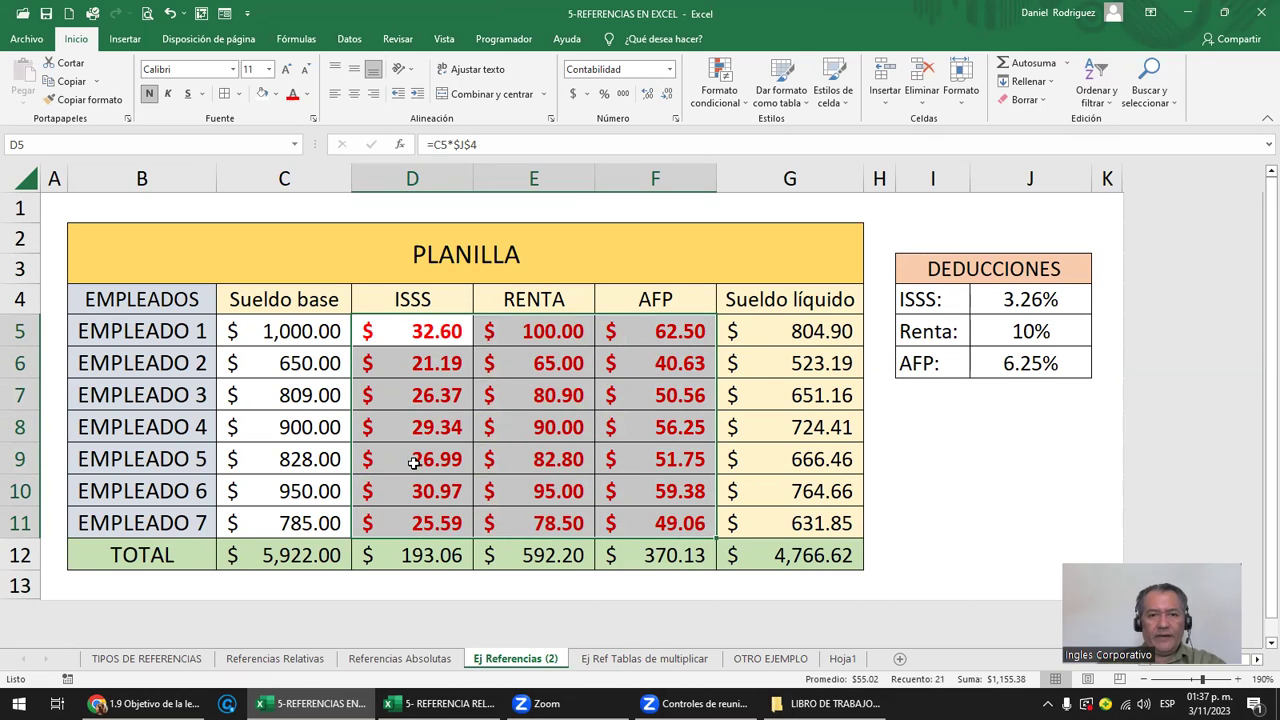
pyautogui.press('Delete')
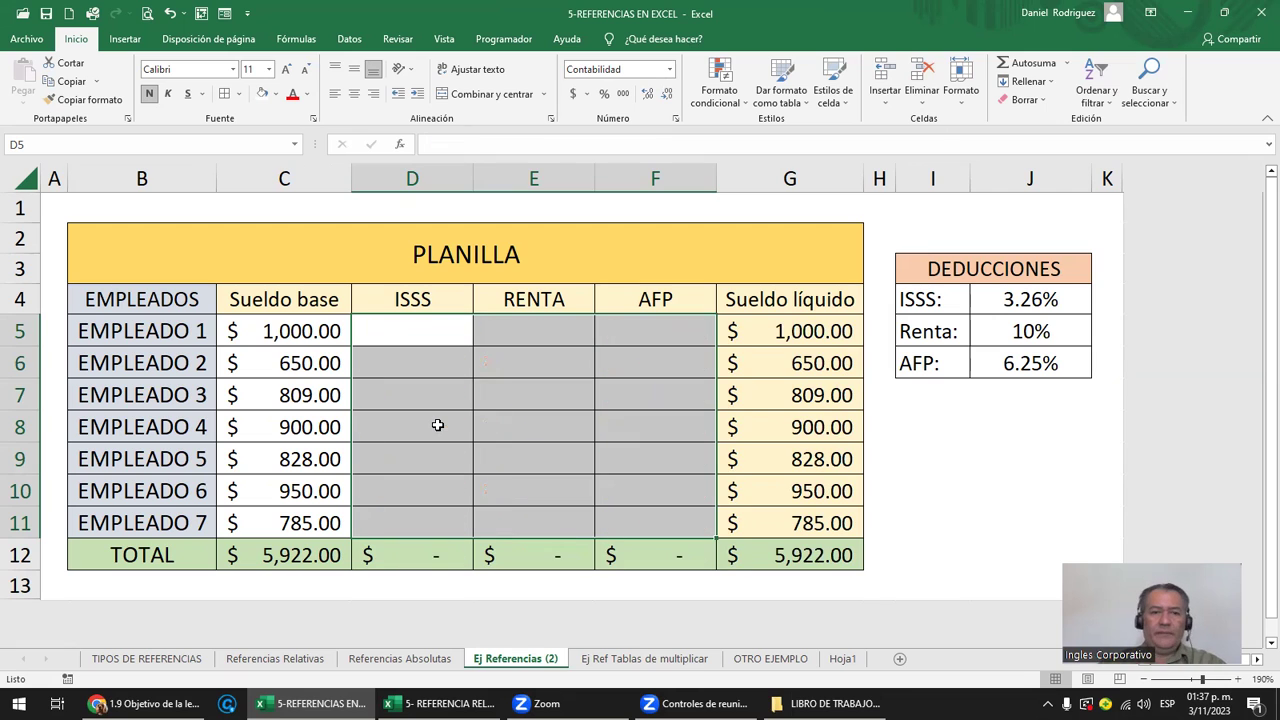
# Review the column headings and inspect the ISSS total, AFP total and EMPLEADO 1 net salary formulas
pyautogui.click(305, 305)
pyautogui.click(422, 302)
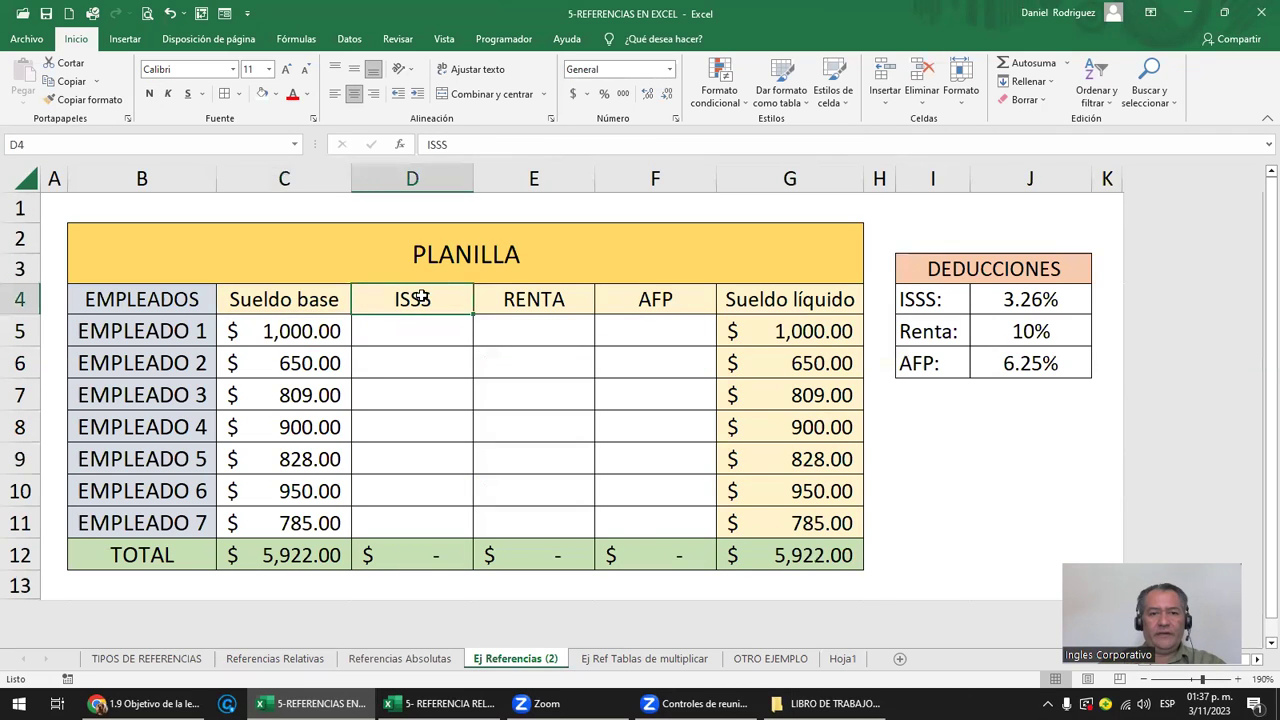
pyautogui.click(542, 297)
pyautogui.click(652, 300)
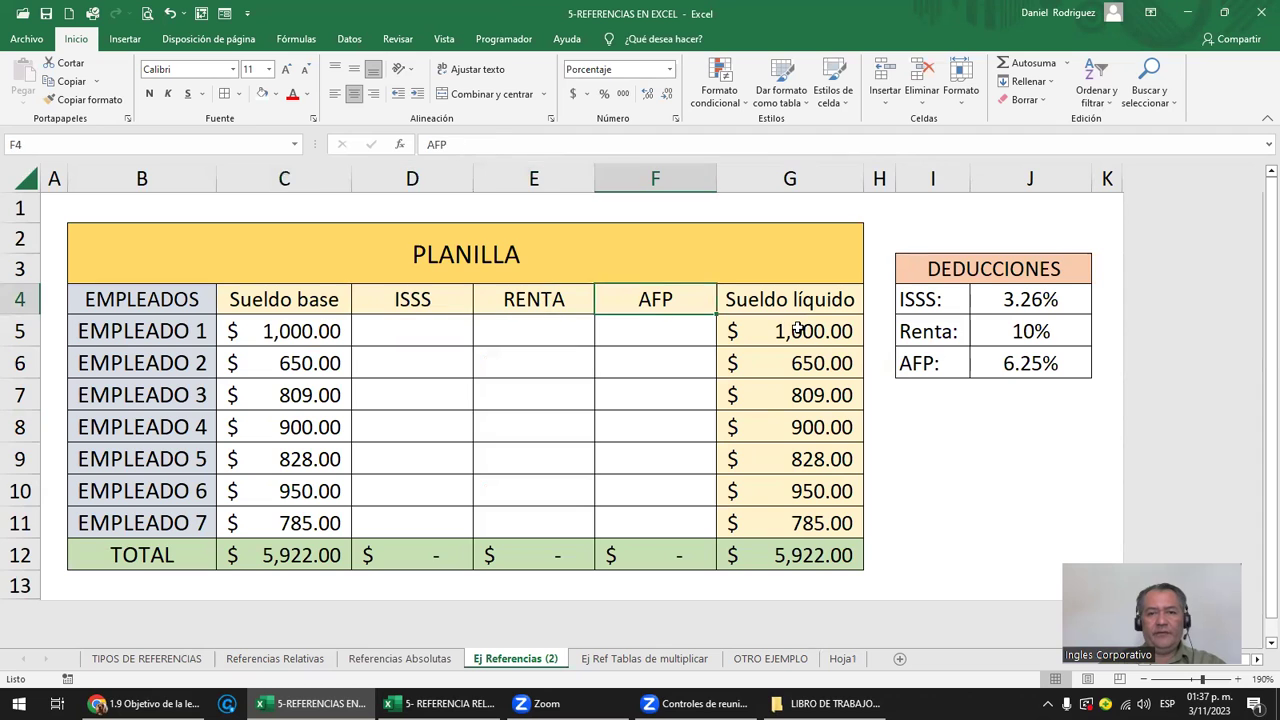
pyautogui.doubleClick(423, 554)
pyautogui.press('Escape')
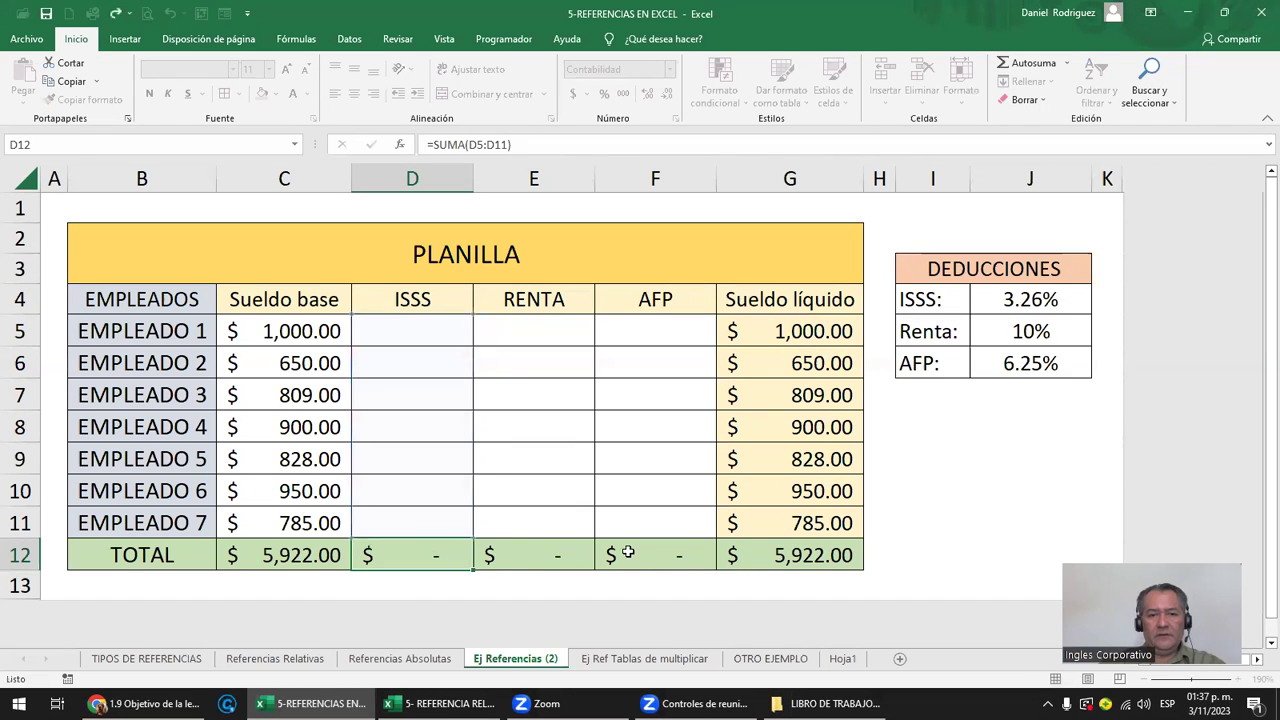
pyautogui.doubleClick(645, 555)
pyautogui.press('Escape')
pyautogui.doubleClick(780, 331)
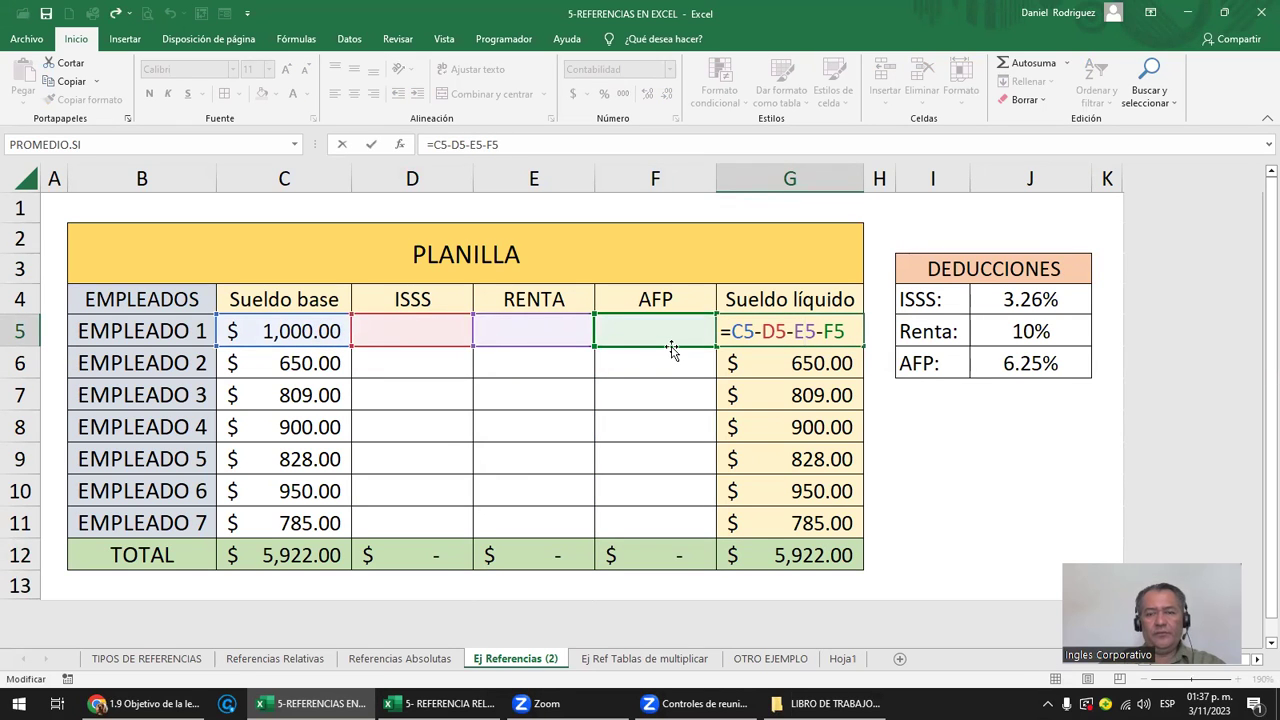
pyautogui.press('Escape')
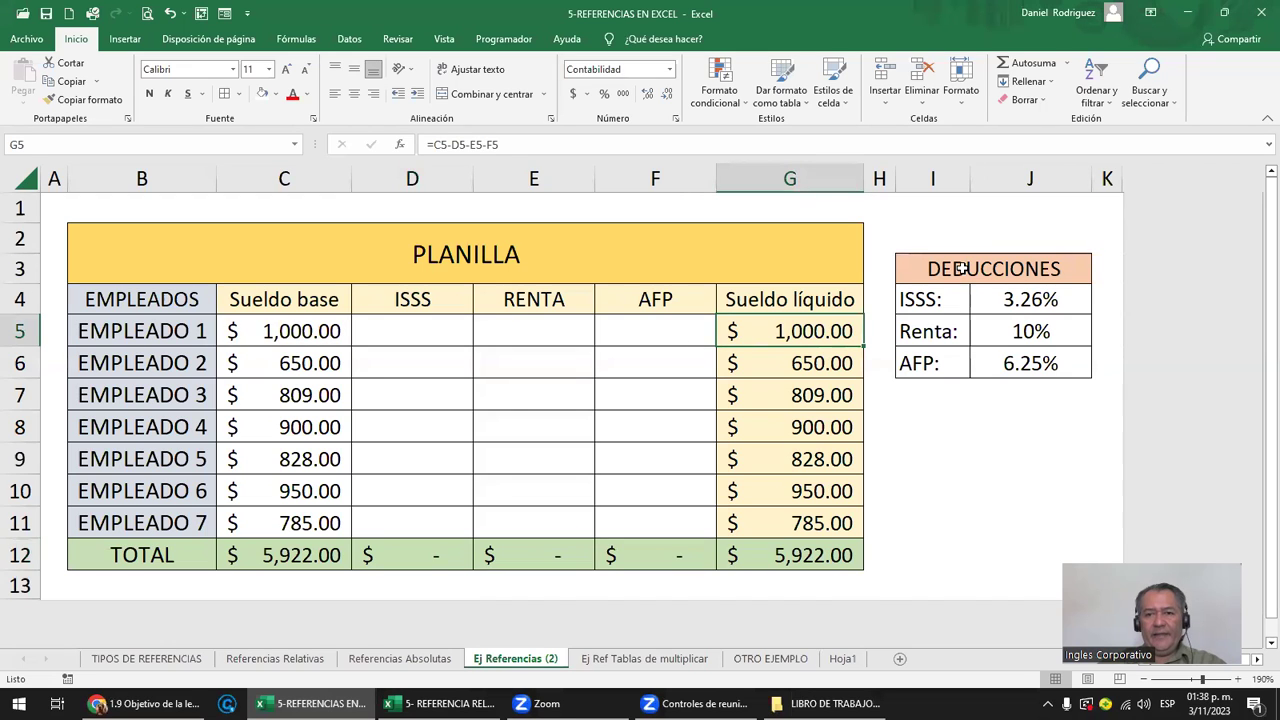
pyautogui.moveTo(960, 268); pyautogui.dragTo(1020, 362)
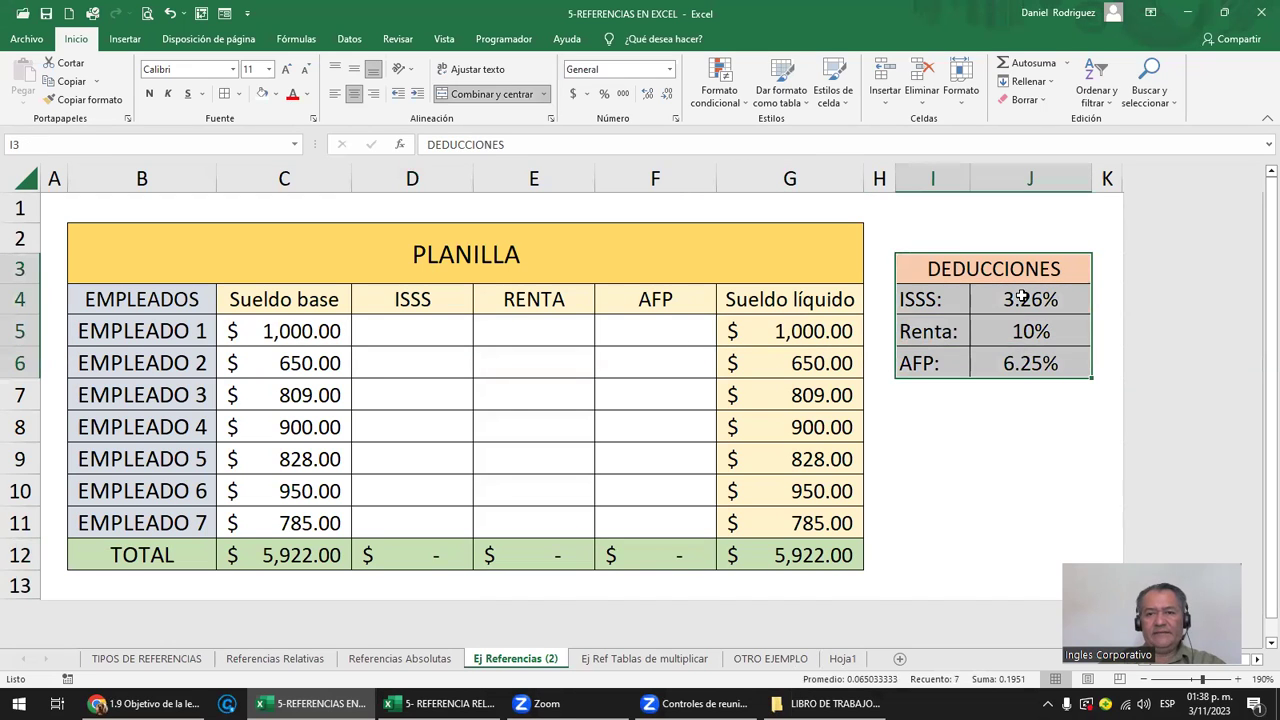
pyautogui.click(1020, 298)
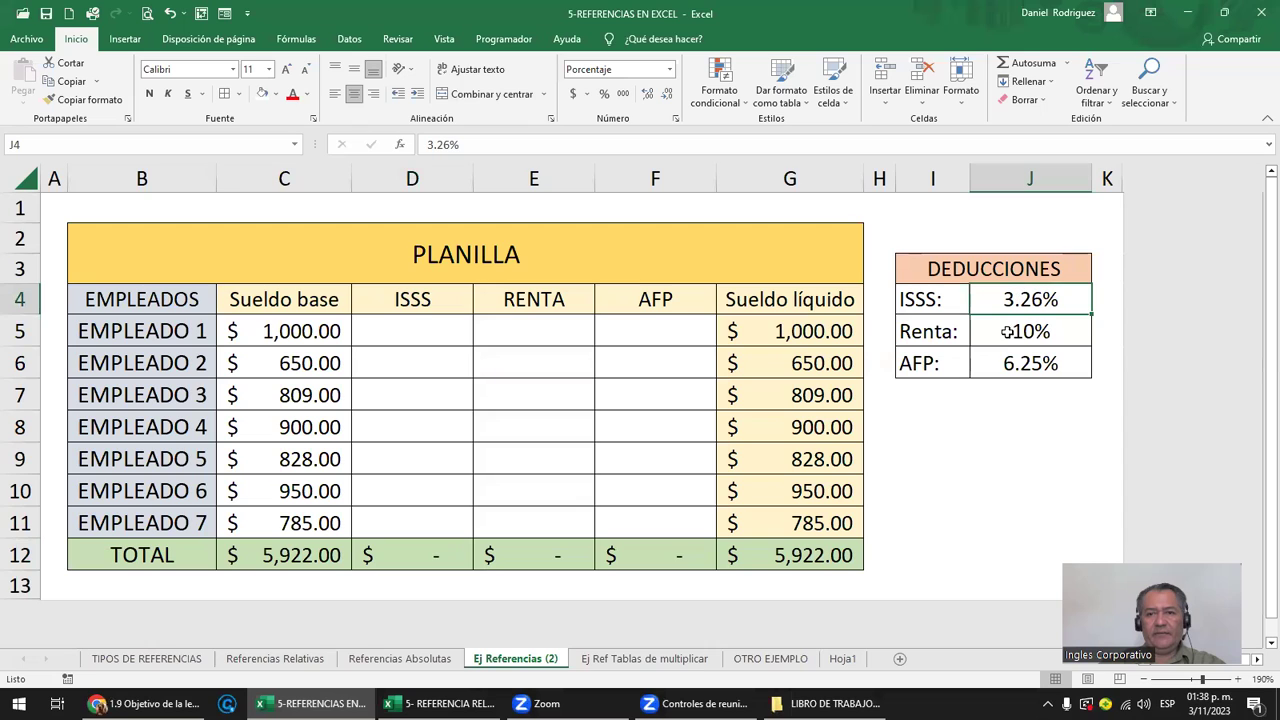
pyautogui.click(1027, 335)
pyautogui.write('5')
pyautogui.press('Return')
pyautogui.press('Up')
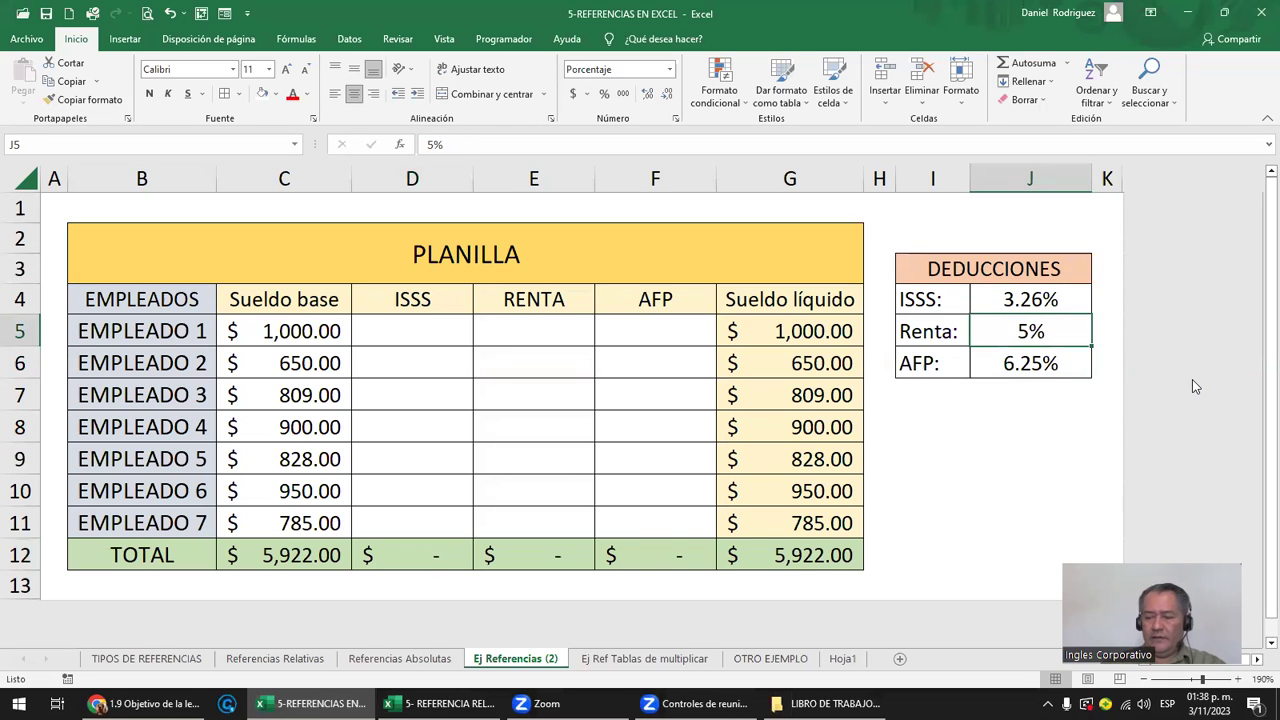
pyautogui.write('15')
pyautogui.press('Return')
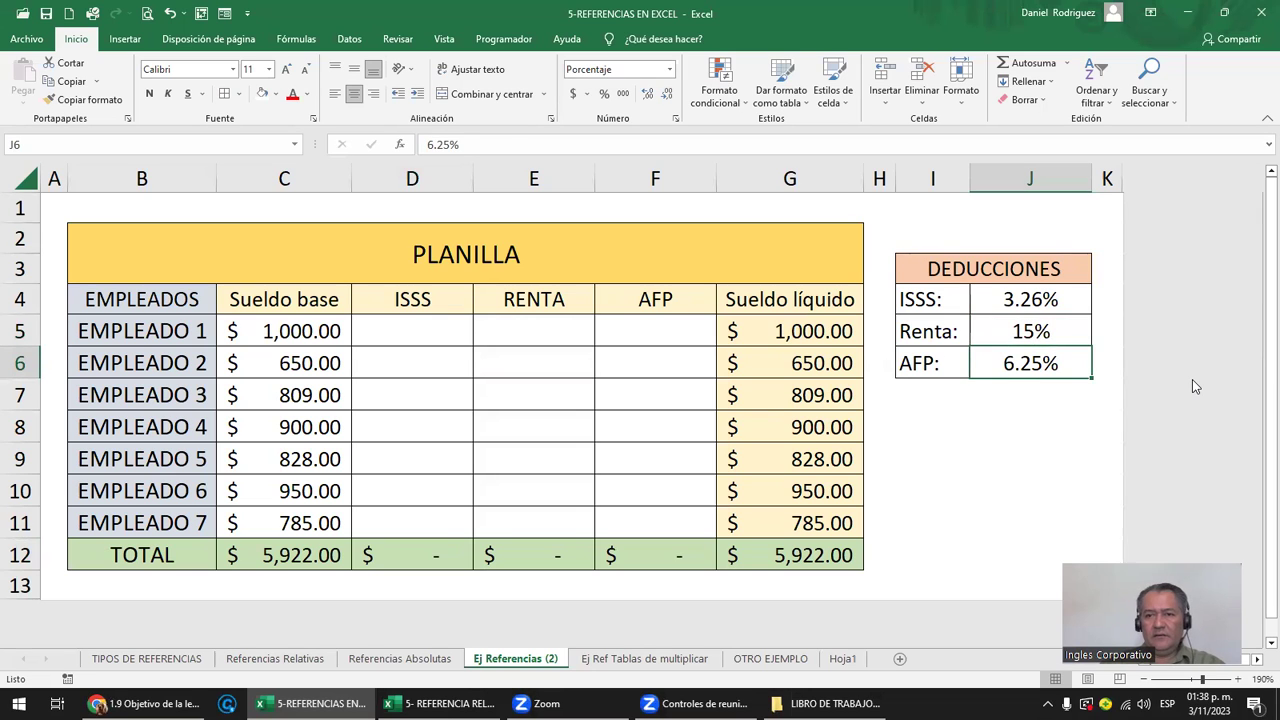
pyautogui.press('Up')
pyautogui.write('10')
pyautogui.press('Return')
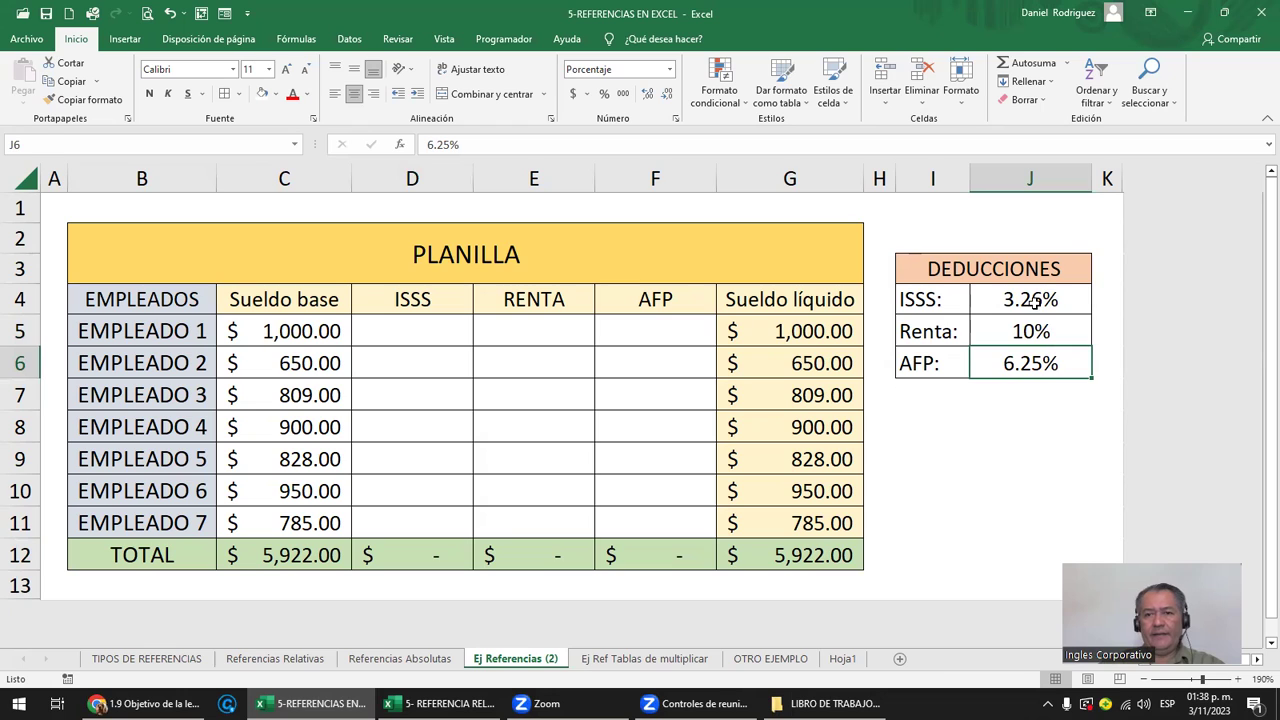
pyautogui.moveTo(1035, 303); pyautogui.dragTo(1028, 345)
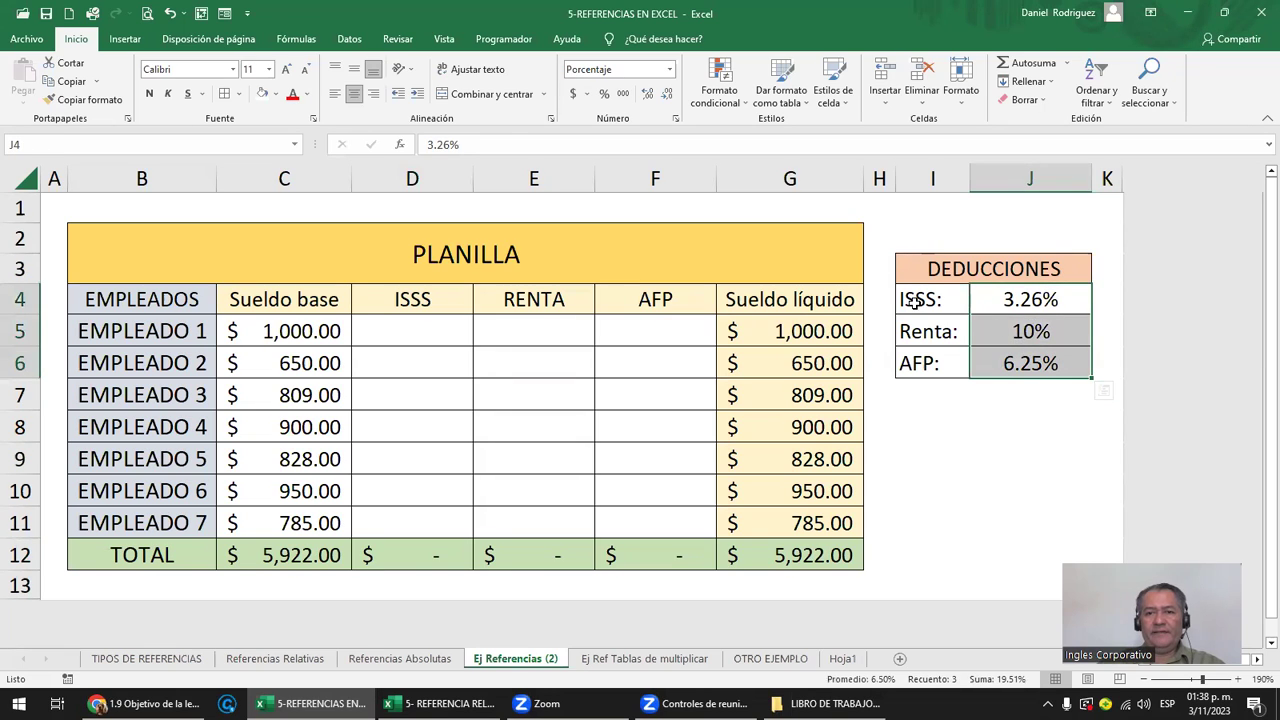
pyautogui.click(915, 302)
pyautogui.click(932, 331)
pyautogui.click(930, 366)
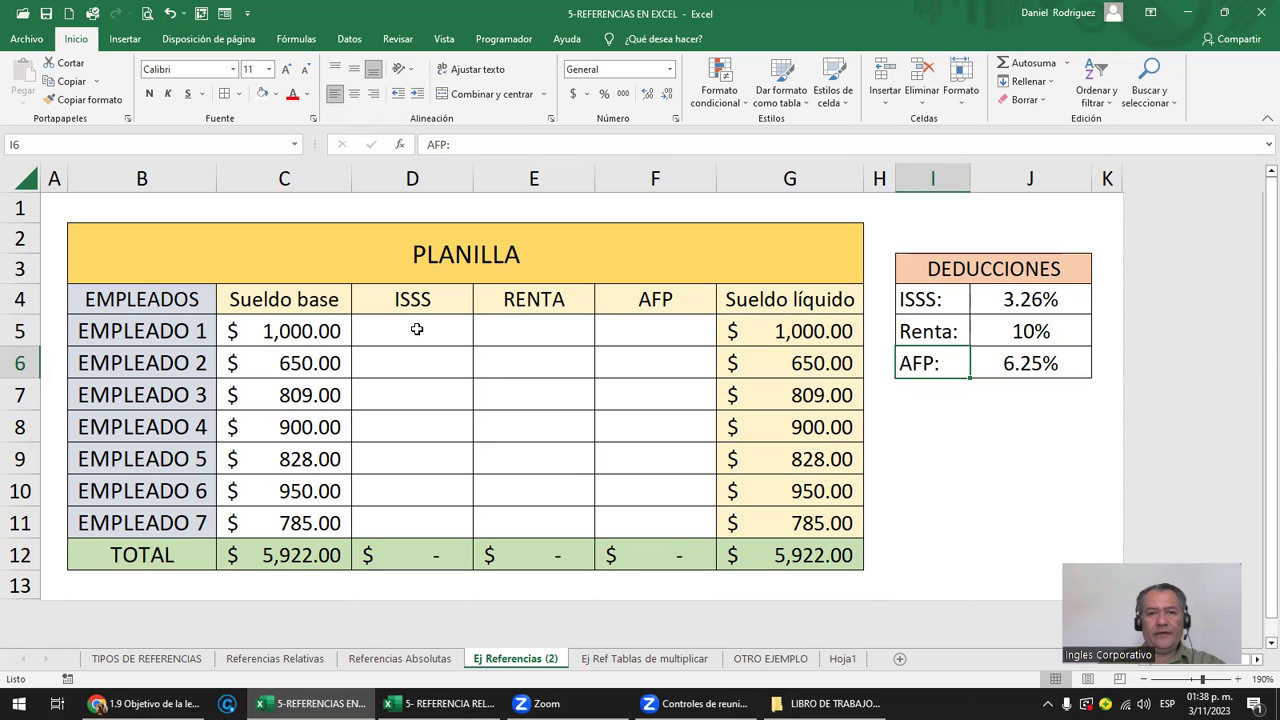
# Compute EMPLEADO 1's ISSS as base salary times the 3.26% rate, giving $32.60
pyautogui.click(417, 329)
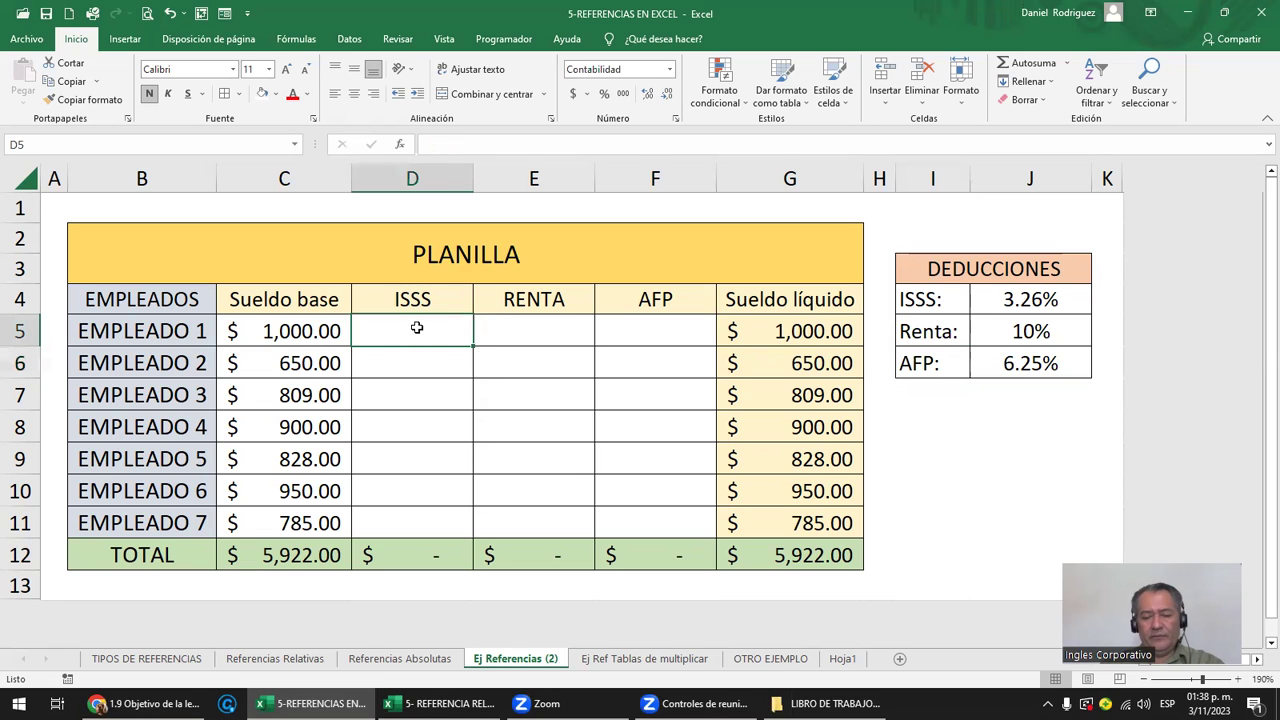
pyautogui.write('=')
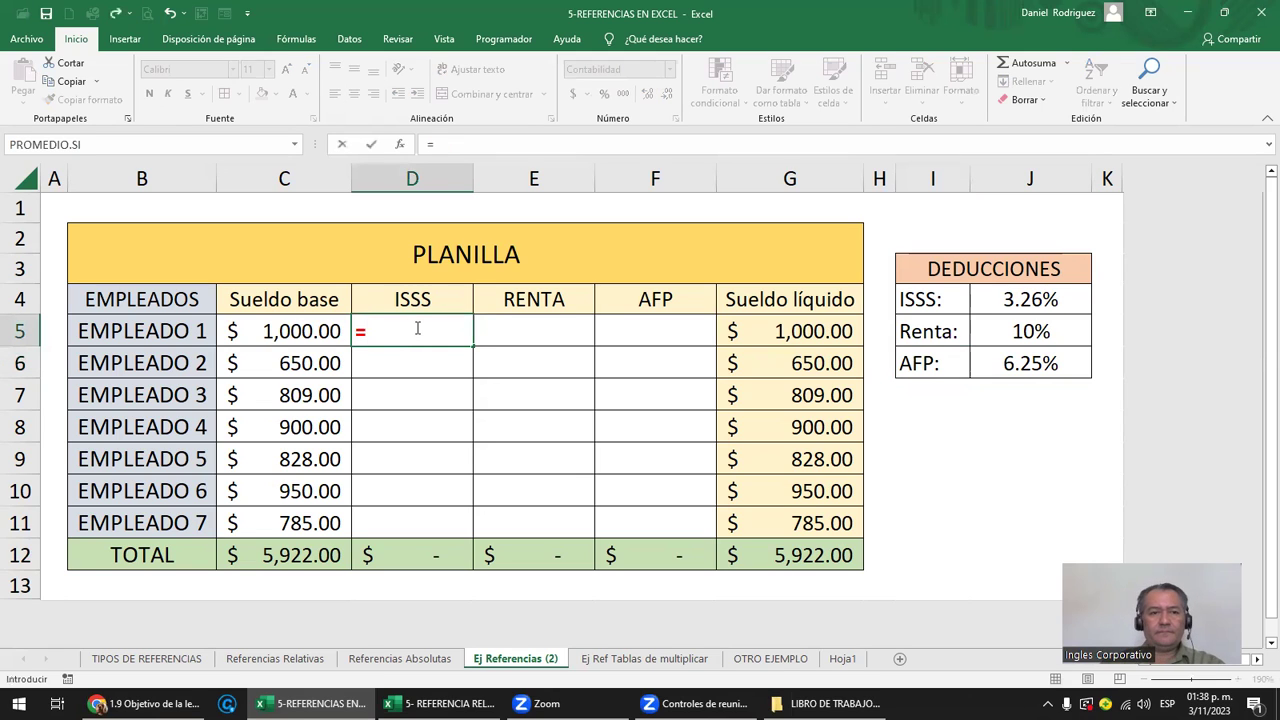
pyautogui.click(289, 332)
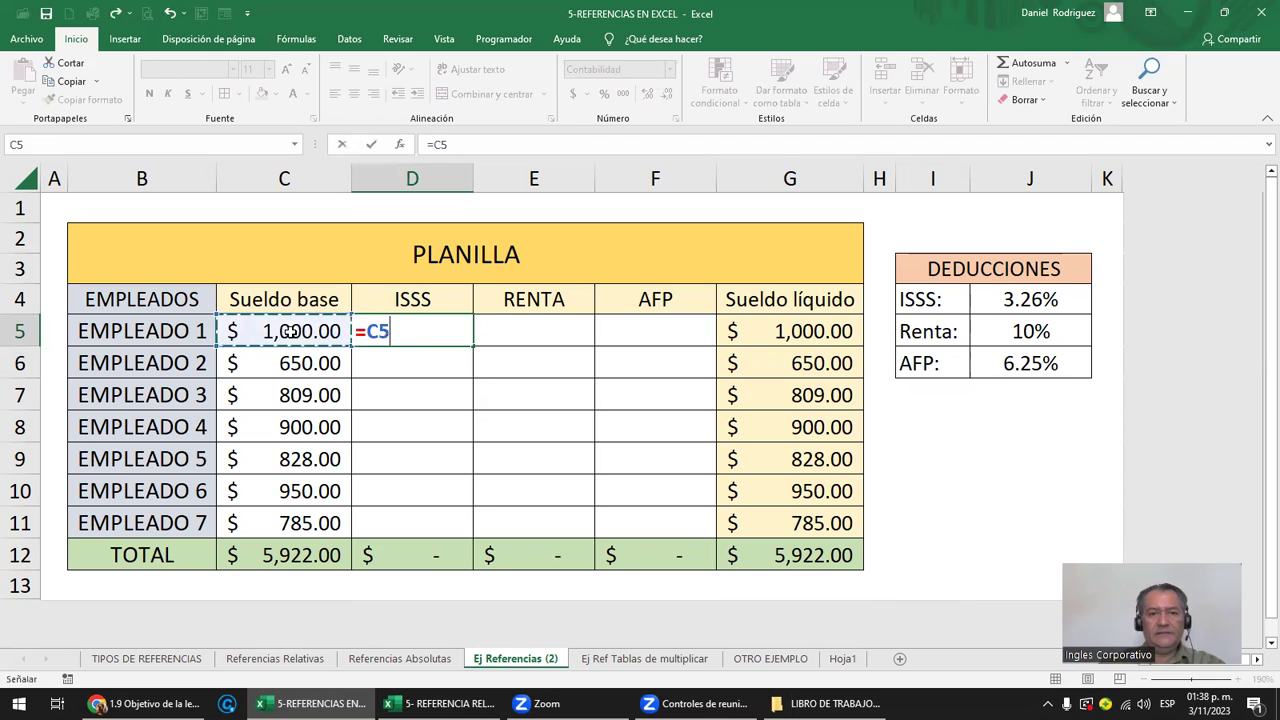
pyautogui.write('*')
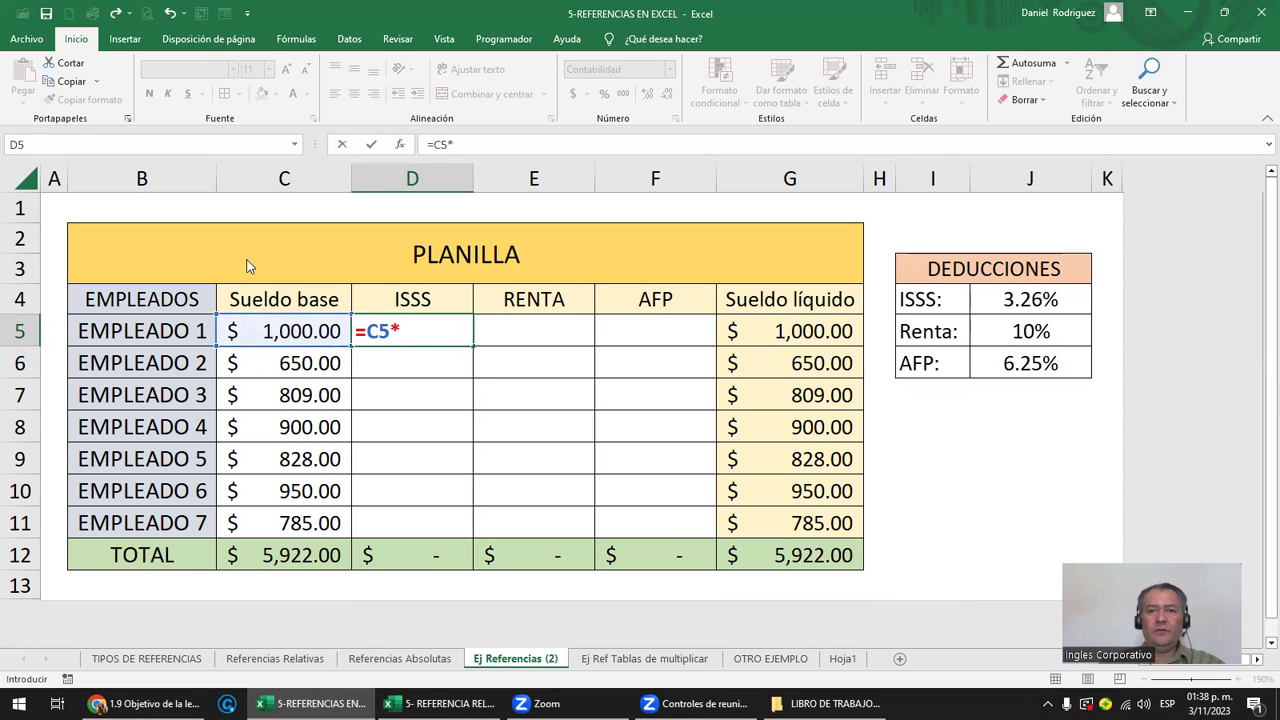
pyautogui.click(1047, 303)
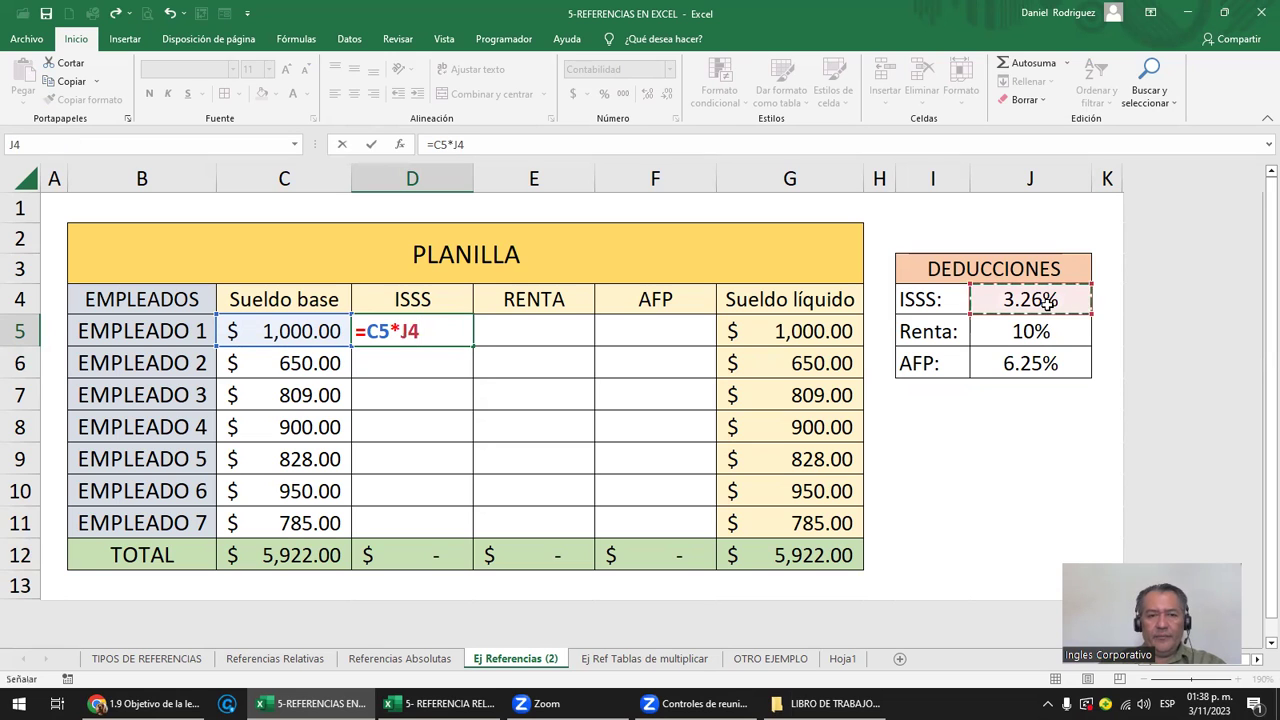
pyautogui.hotkey('ctrl', 'Return')
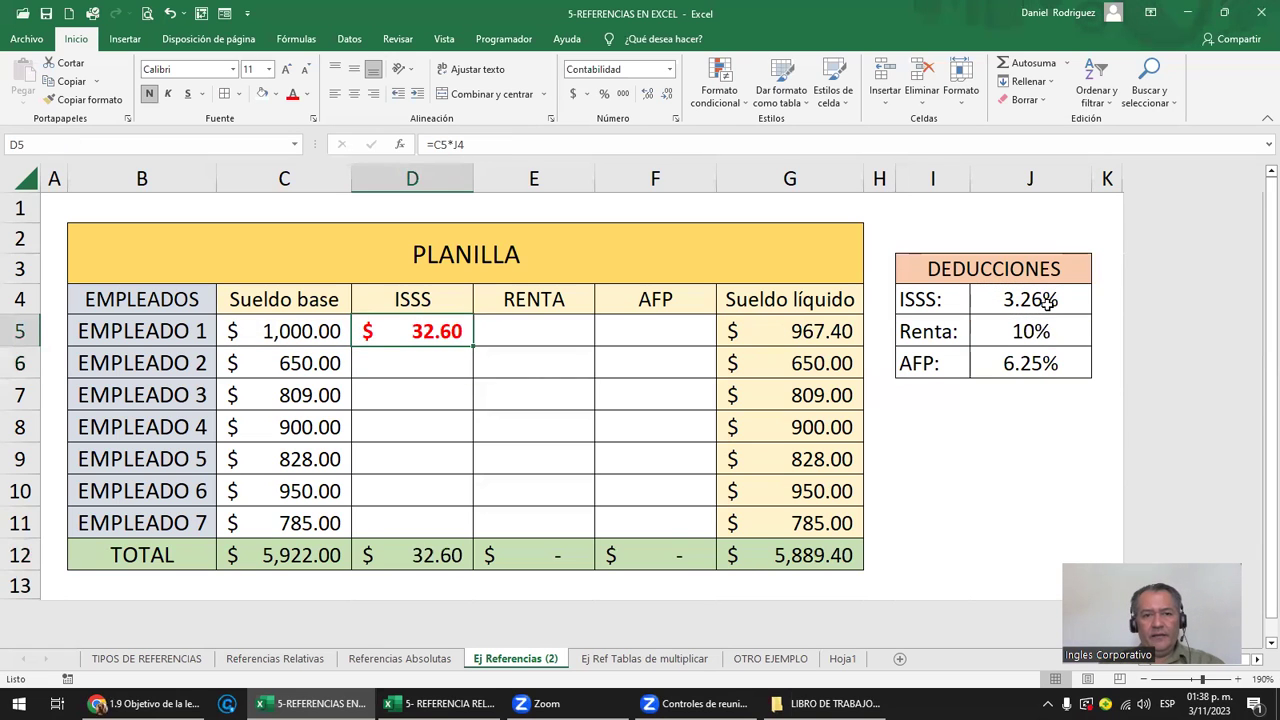
# Compute EMPLEADO 1's RENTA as base salary times the 10% rate, giving $100.00
pyautogui.press('Right')
pyautogui.write('=')
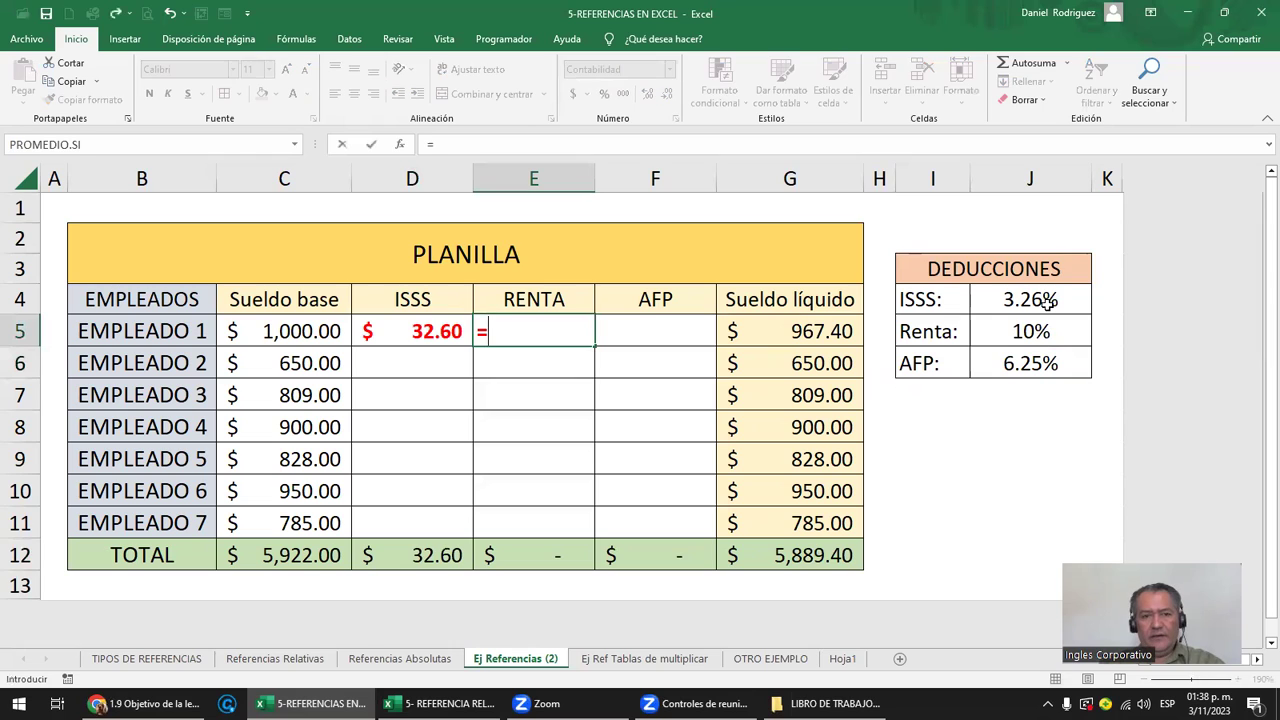
pyautogui.click(294, 334)
pyautogui.write('*')
pyautogui.click(1003, 330)
pyautogui.press('Return')
pyautogui.press('Up')
# Enter the AFP formula =C5*J6 in F5, giving $62.50
pyautogui.press('Right')
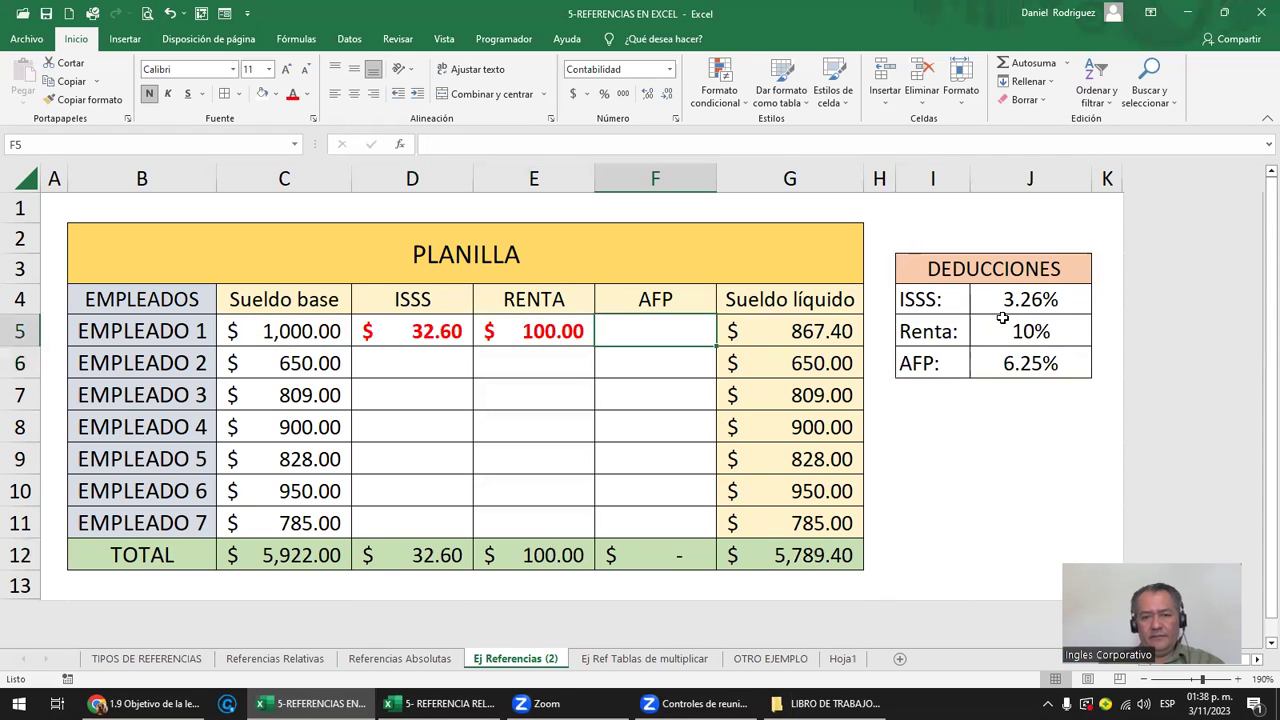
pyautogui.write('=')
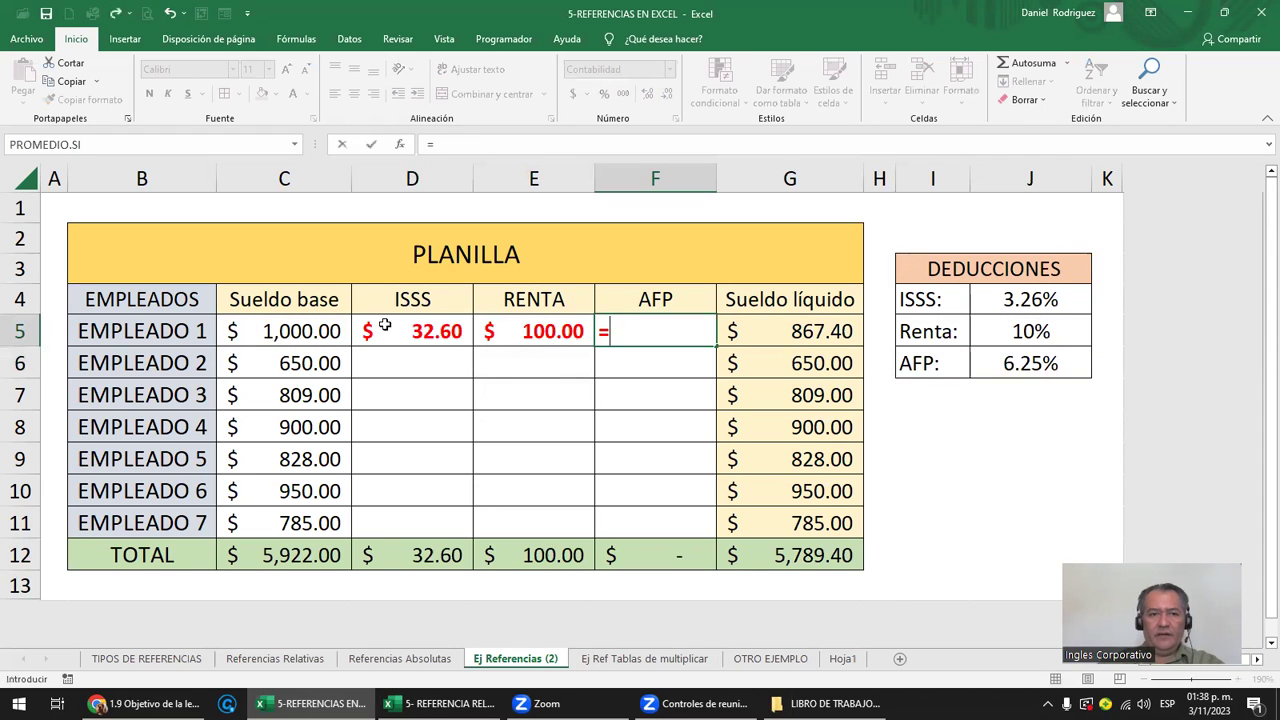
pyautogui.click(301, 323)
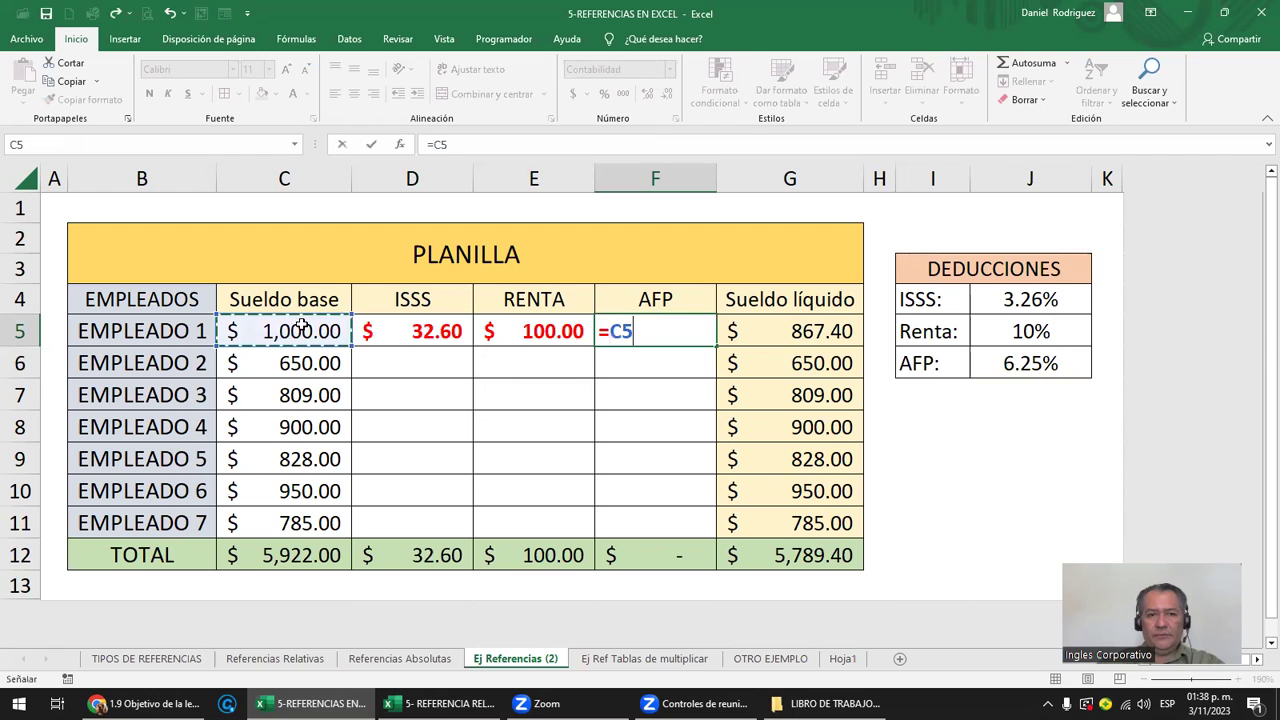
pyautogui.write('*')
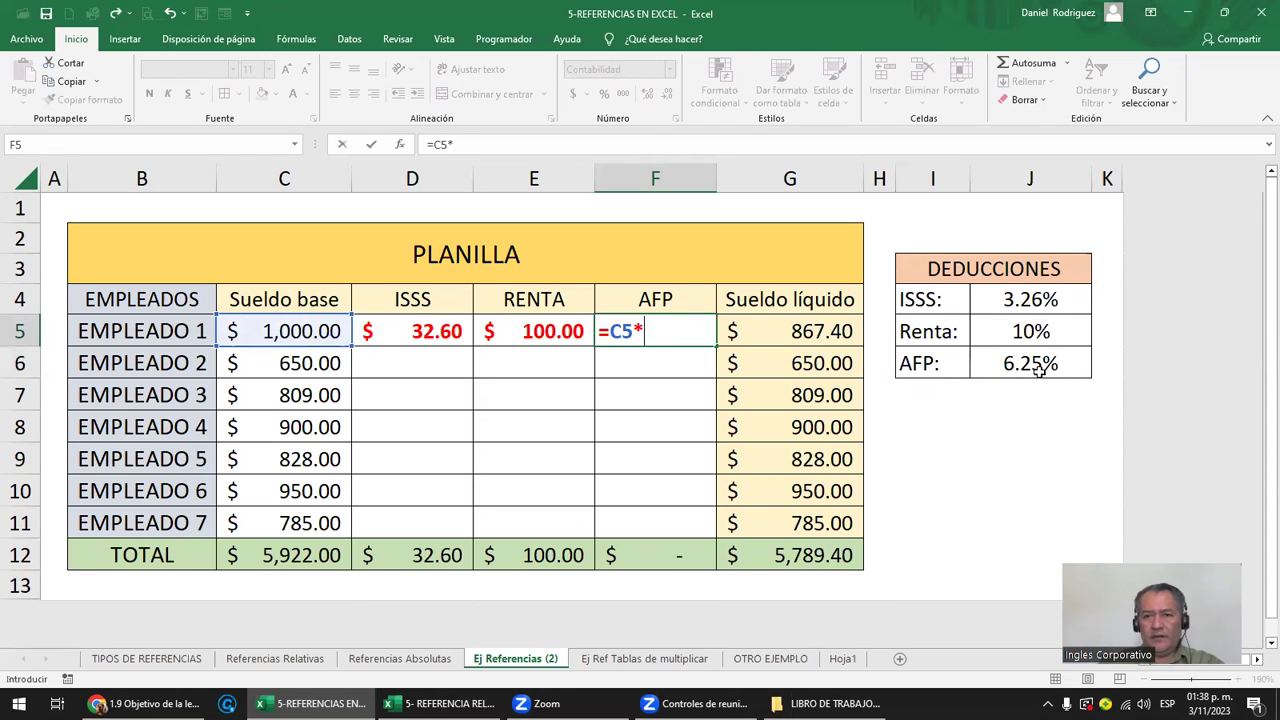
pyautogui.click(1046, 369)
pyautogui.press('Return')
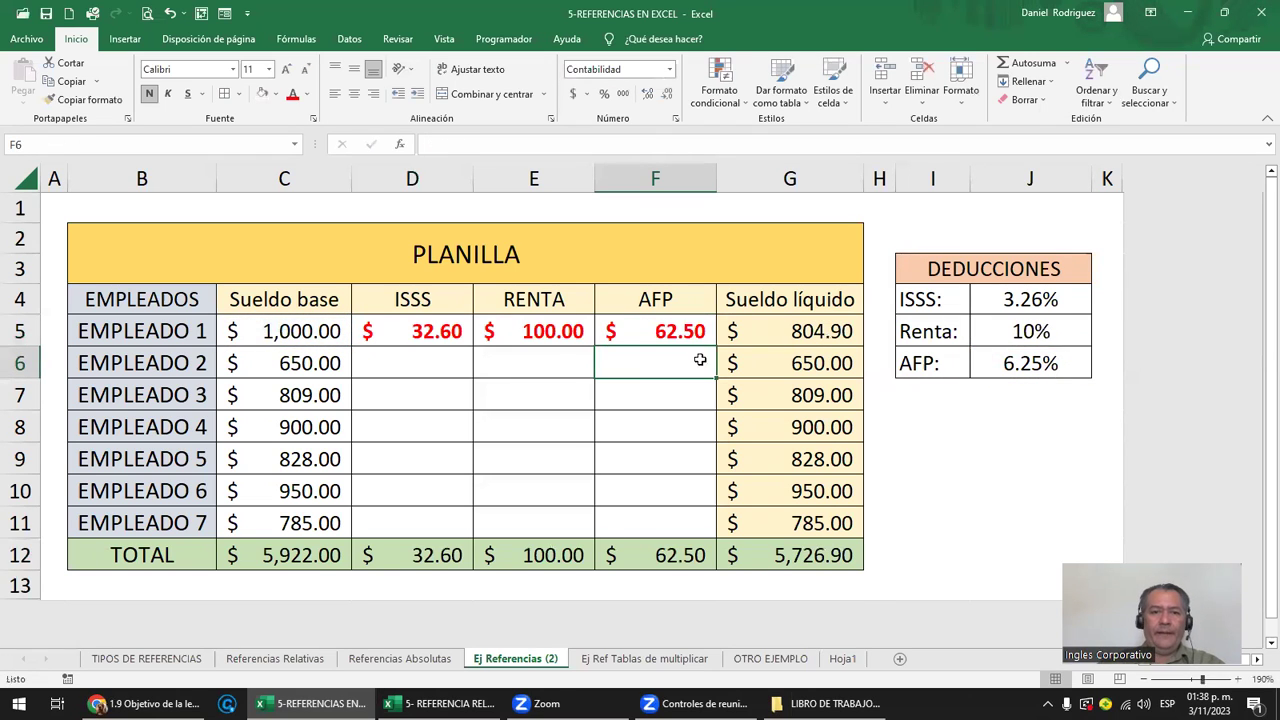
pyautogui.moveTo(435, 330); pyautogui.dragTo(679, 337)
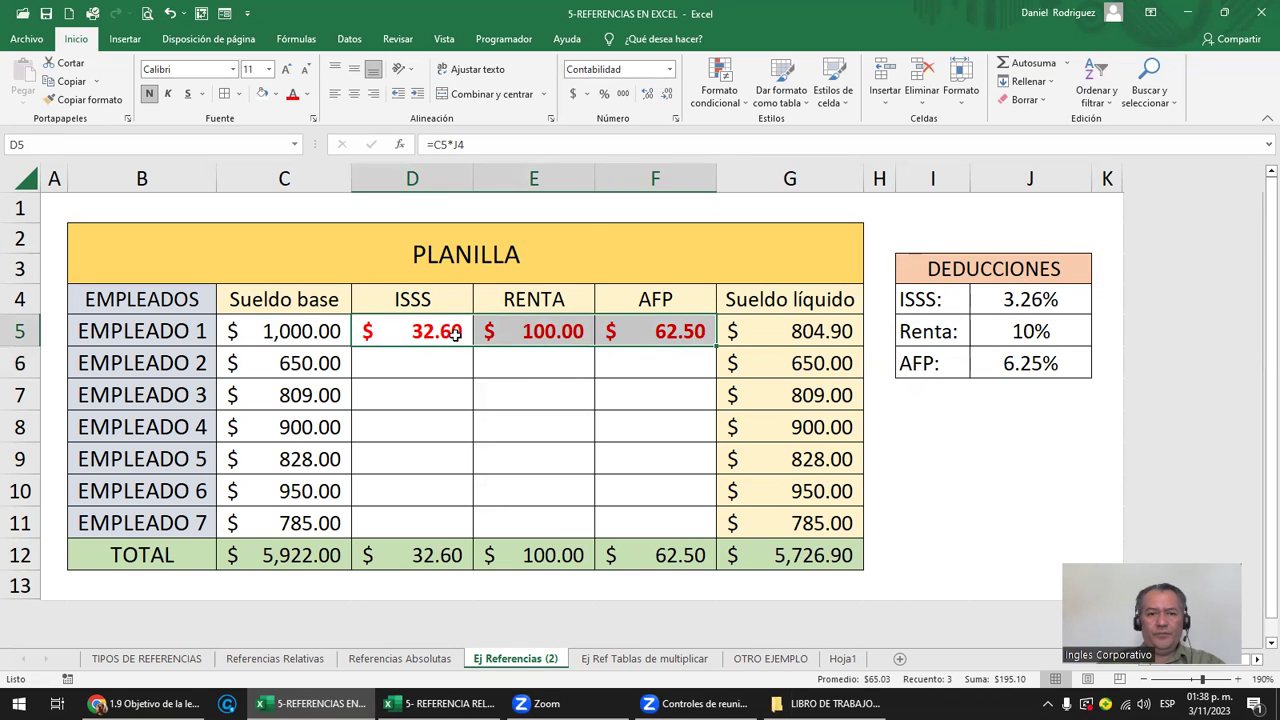
pyautogui.click(416, 340)
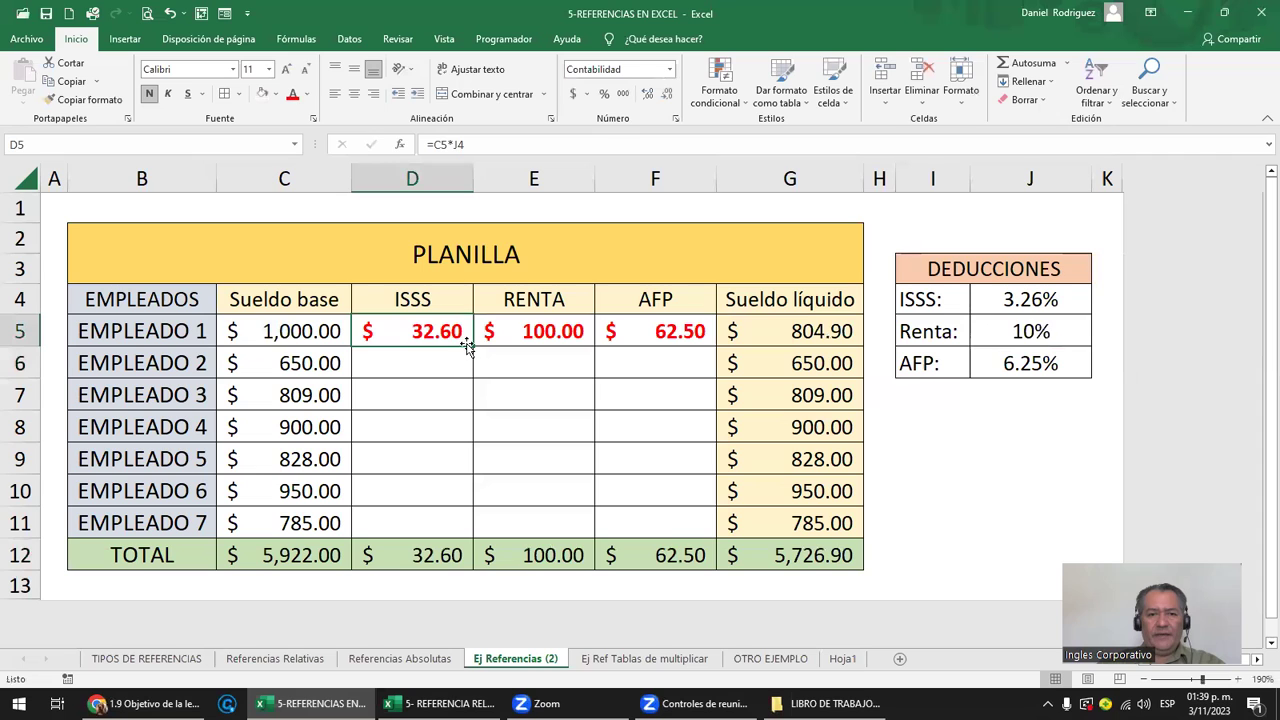
pyautogui.moveTo(452, 337)
pyautogui.mouseDown()
pyautogui.moveTo(690, 336)
pyautogui.moveTo(713, 532)
pyautogui.mouseUp()
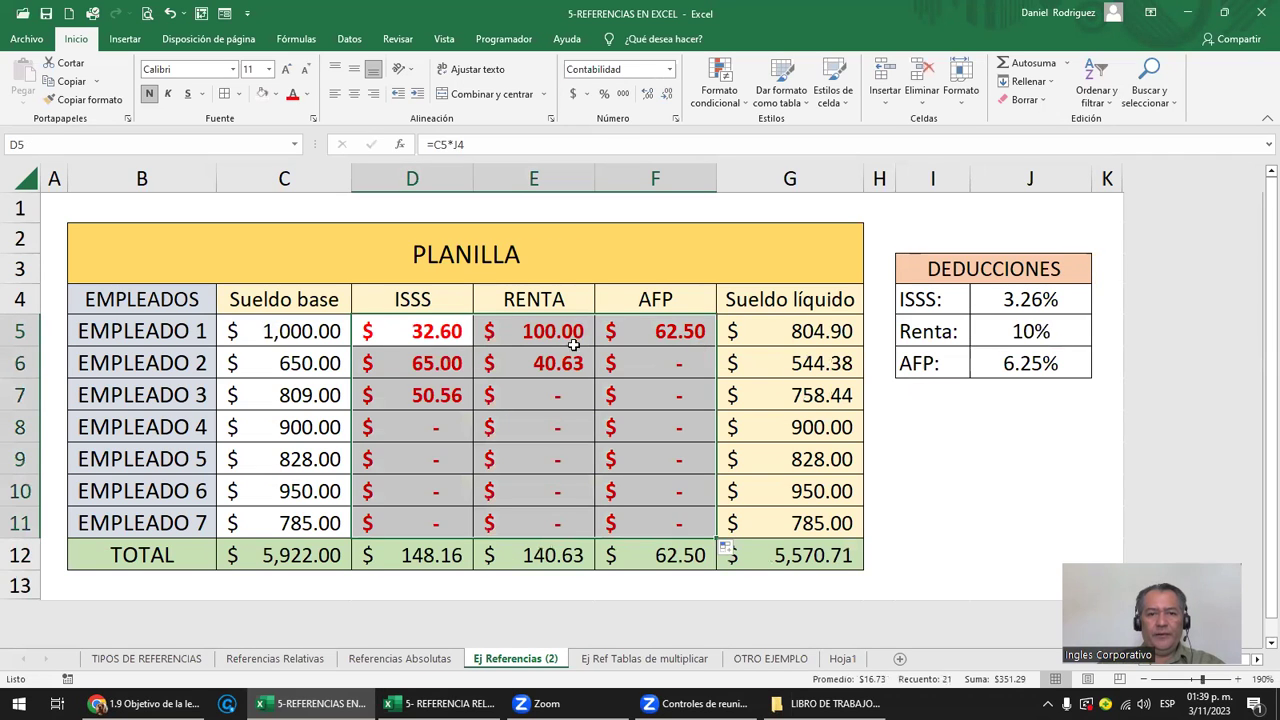
pyautogui.click(427, 363)
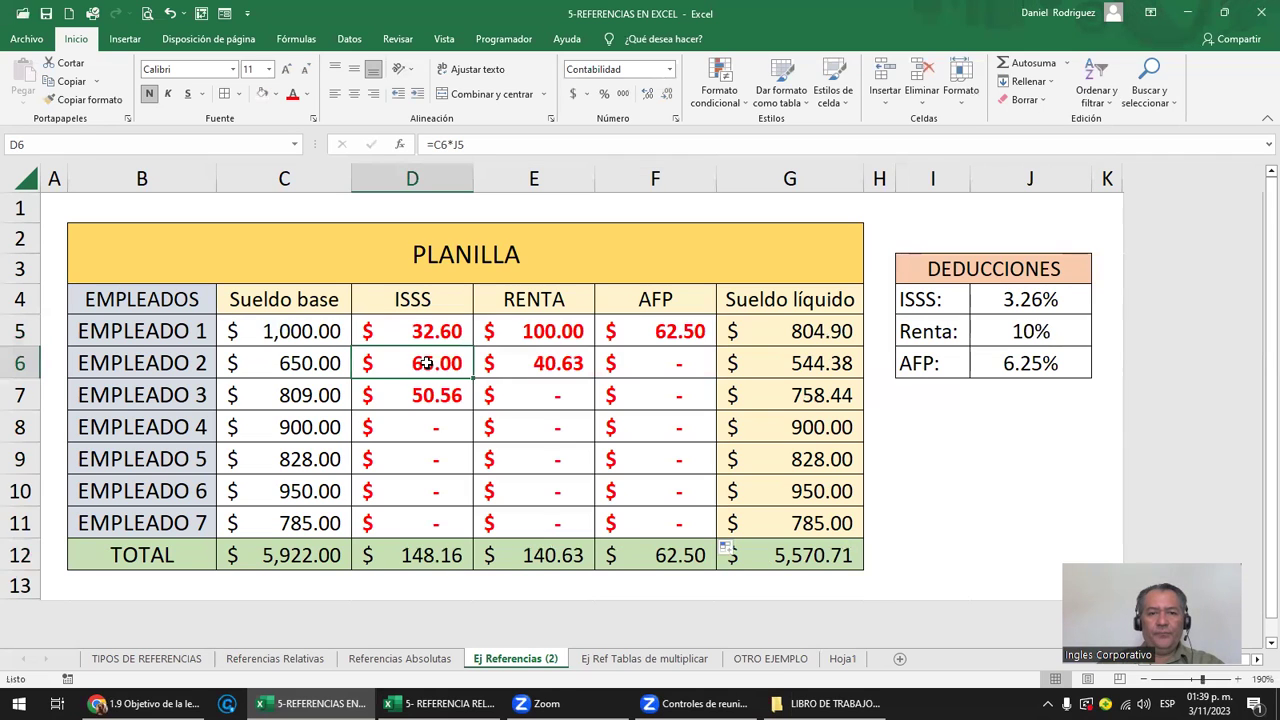
pyautogui.doubleClick(427, 363)
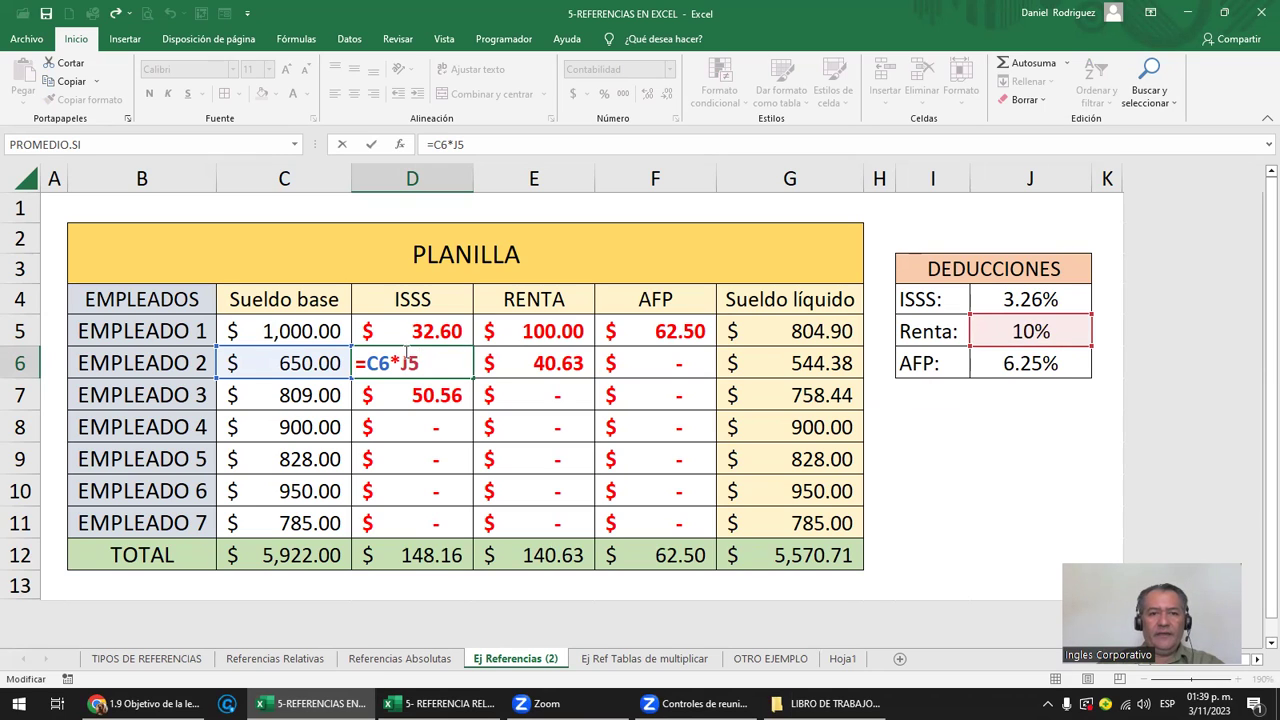
pyautogui.press('Return')
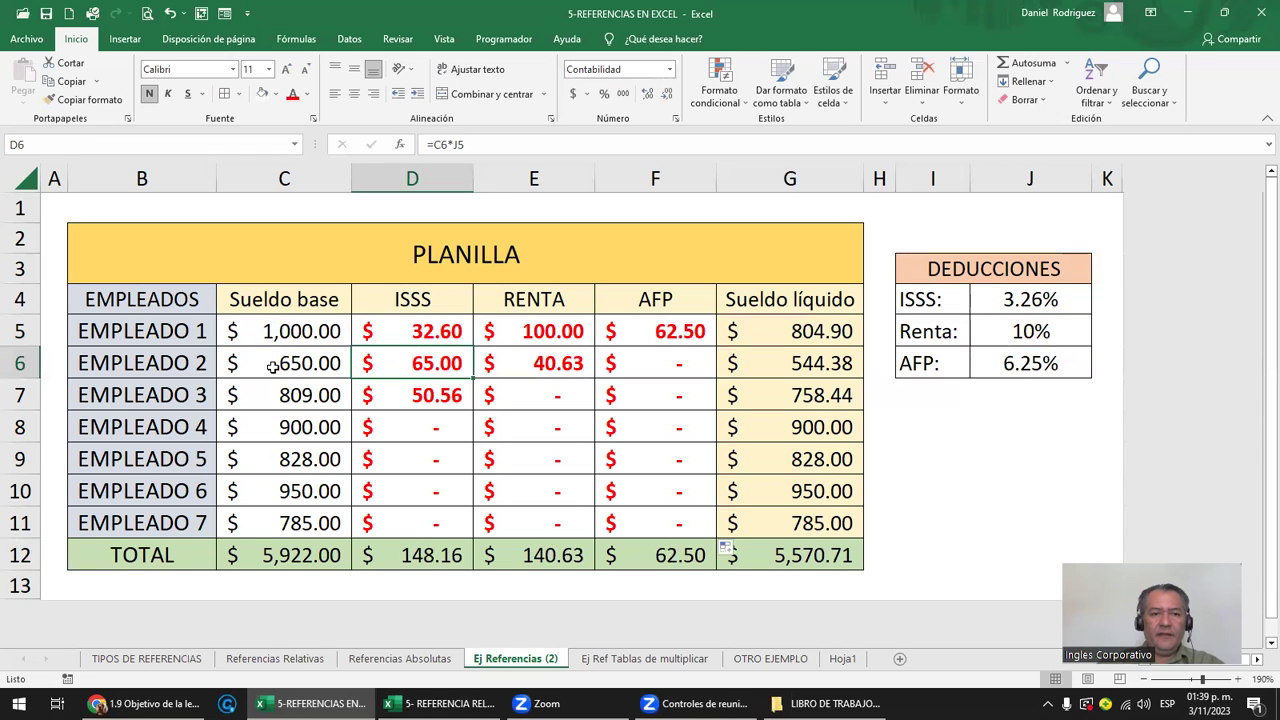
pyautogui.moveTo(273, 367); pyautogui.dragTo(413, 367)
pyautogui.click(413, 367)
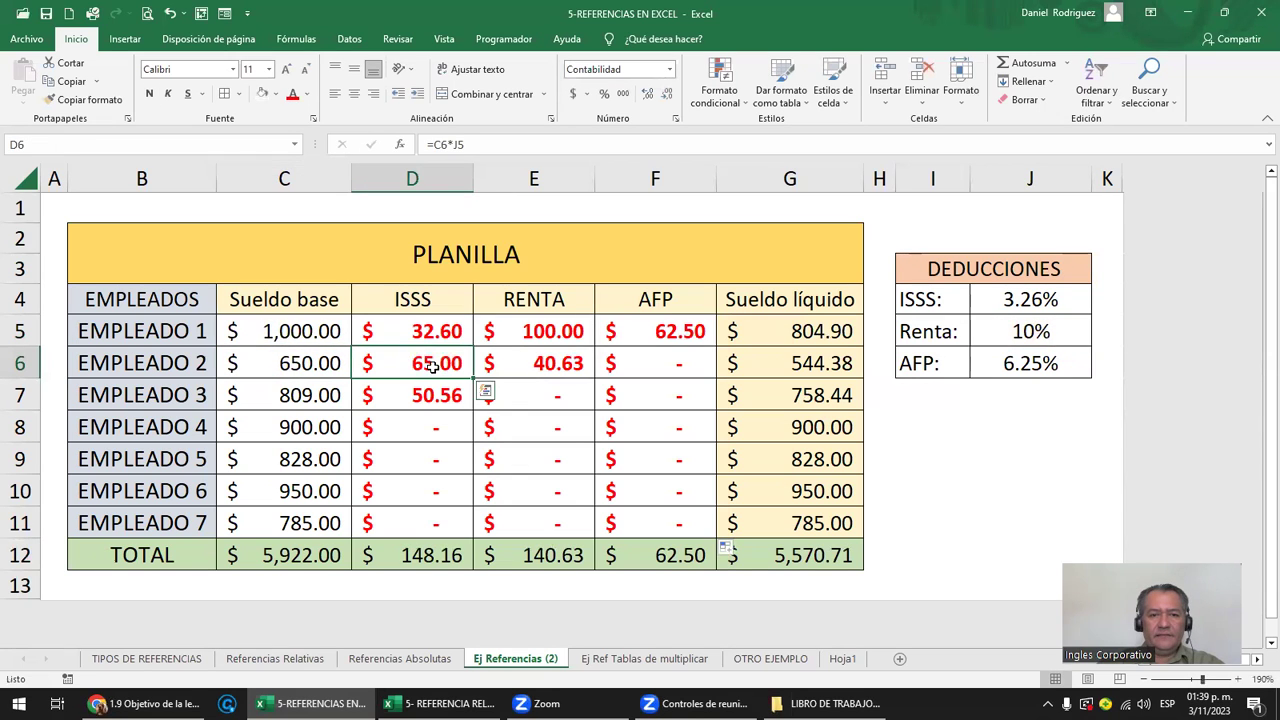
pyautogui.moveTo(1035, 302); pyautogui.dragTo(1029, 362)
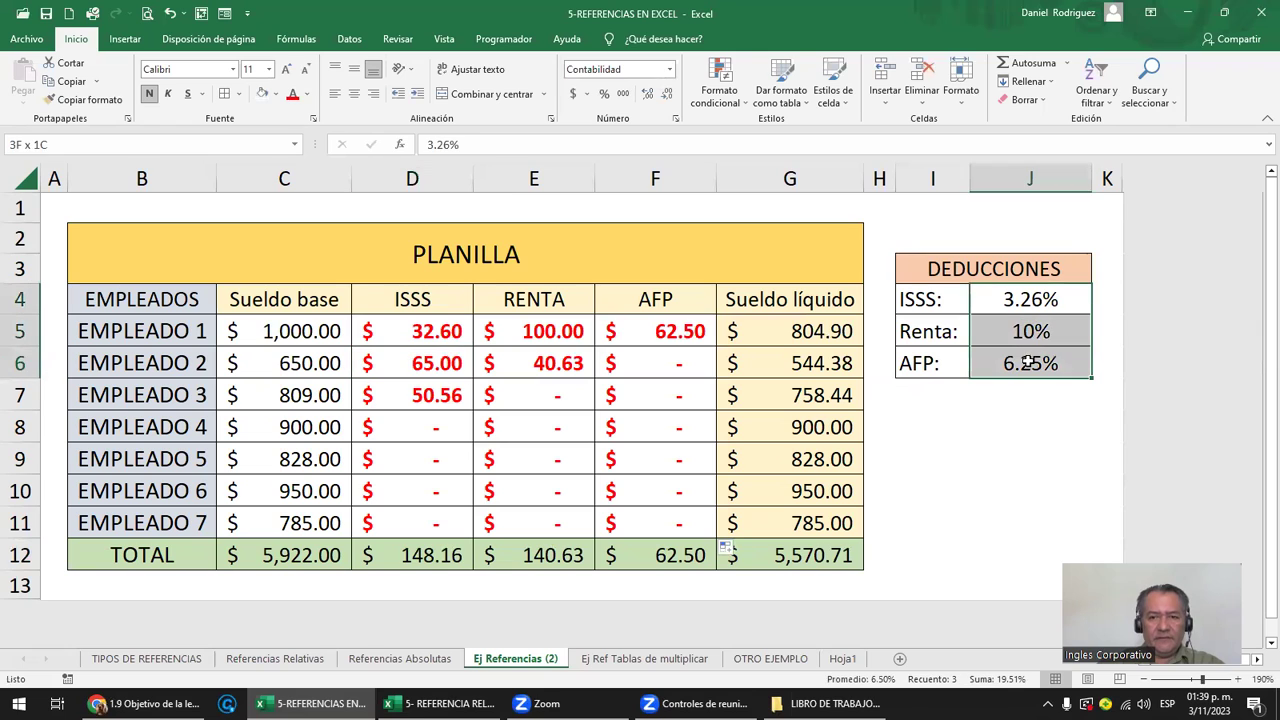
pyautogui.moveTo(1006, 297); pyautogui.dragTo(1014, 356)
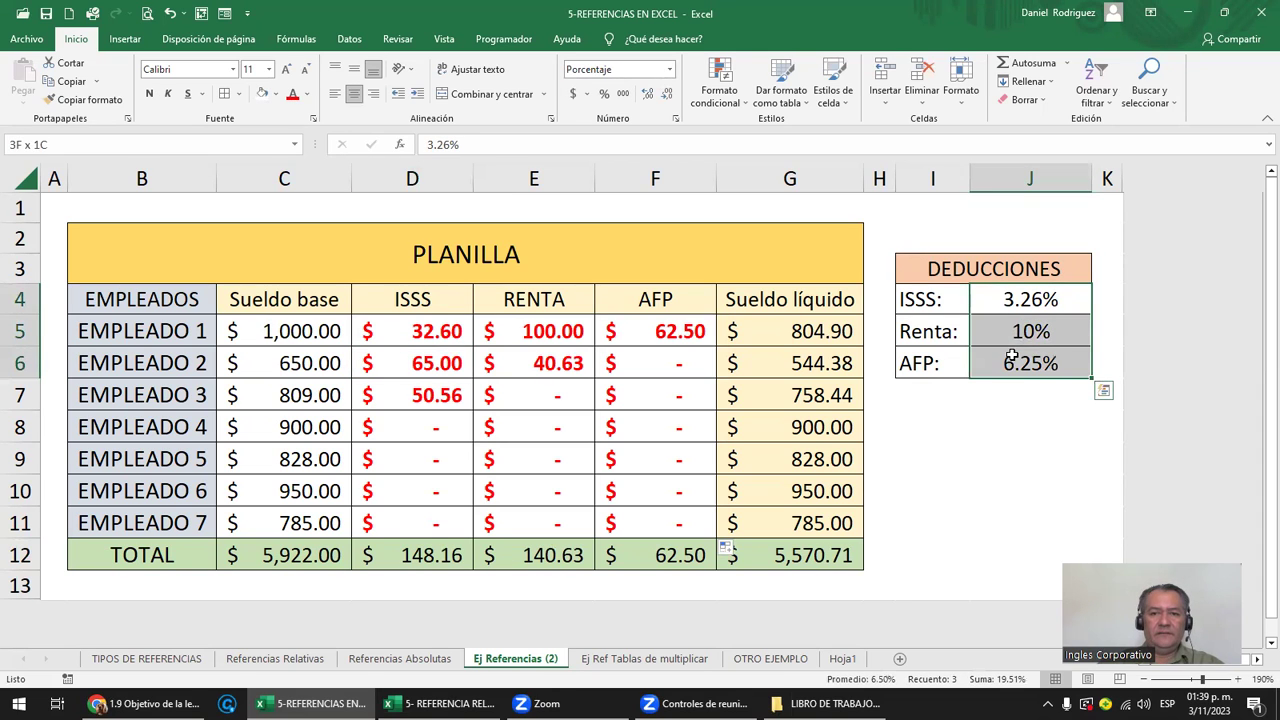
pyautogui.moveTo(1027, 300)
pyautogui.mouseDown()
pyautogui.moveTo(1121, 281)
pyautogui.moveTo(1120, 300)
pyautogui.mouseUp()
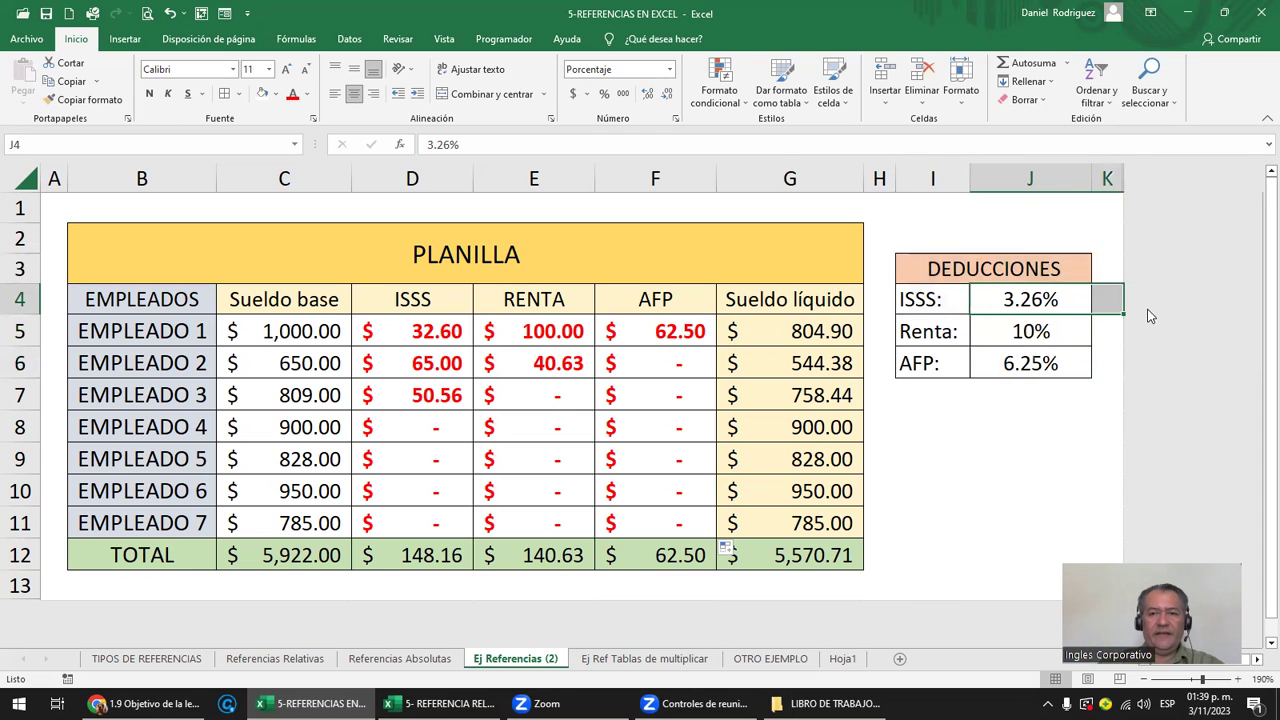
pyautogui.click(538, 362)
pyautogui.doubleClick(542, 362)
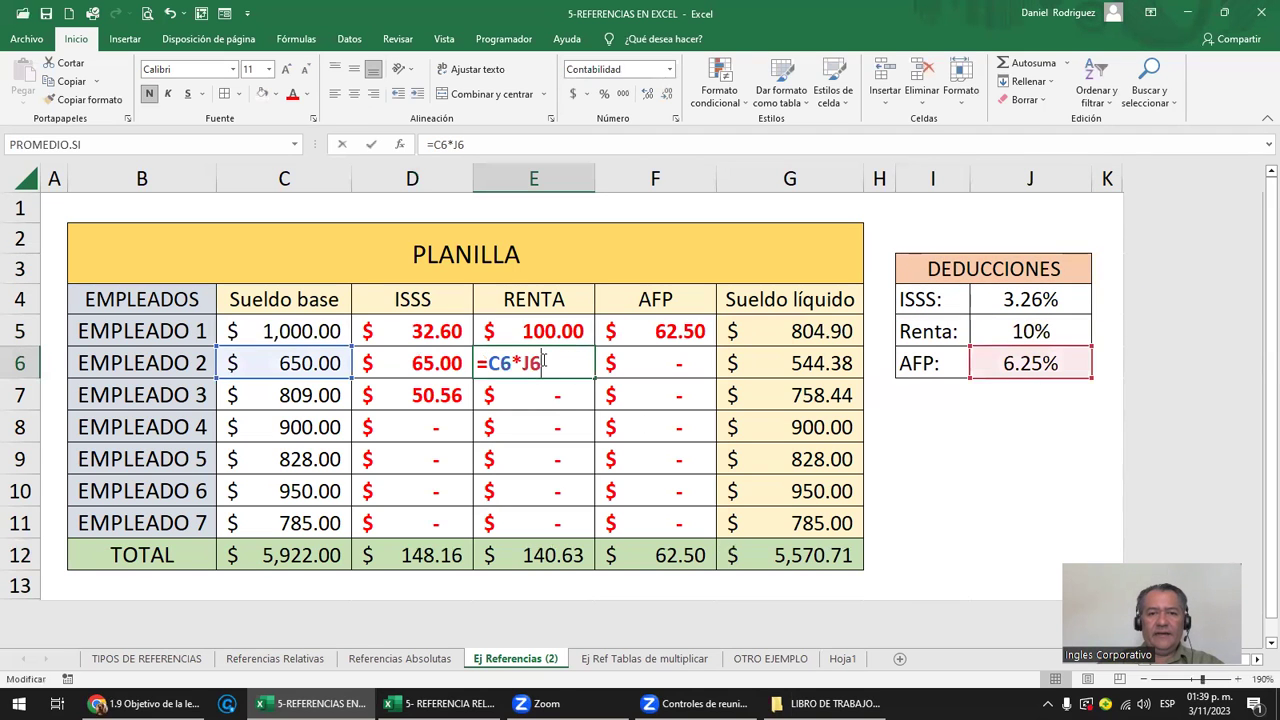
pyautogui.press('Return')
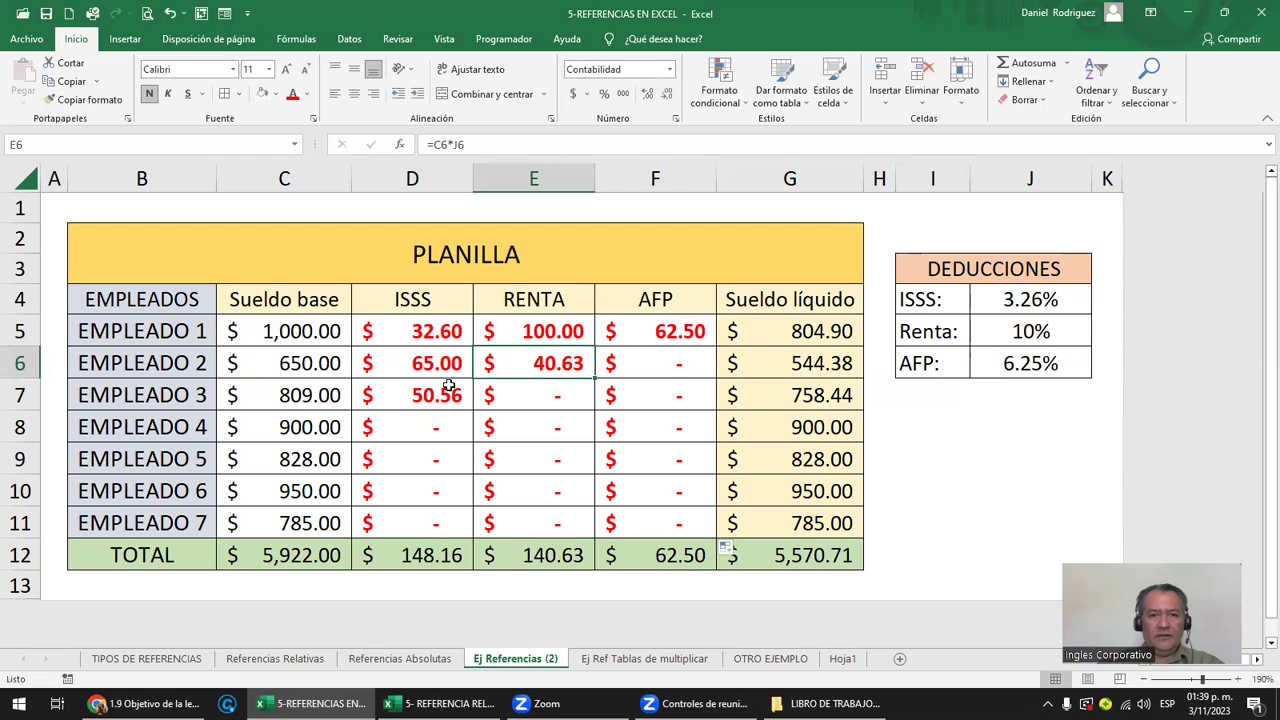
pyautogui.moveTo(432, 370); pyautogui.dragTo(657, 538)
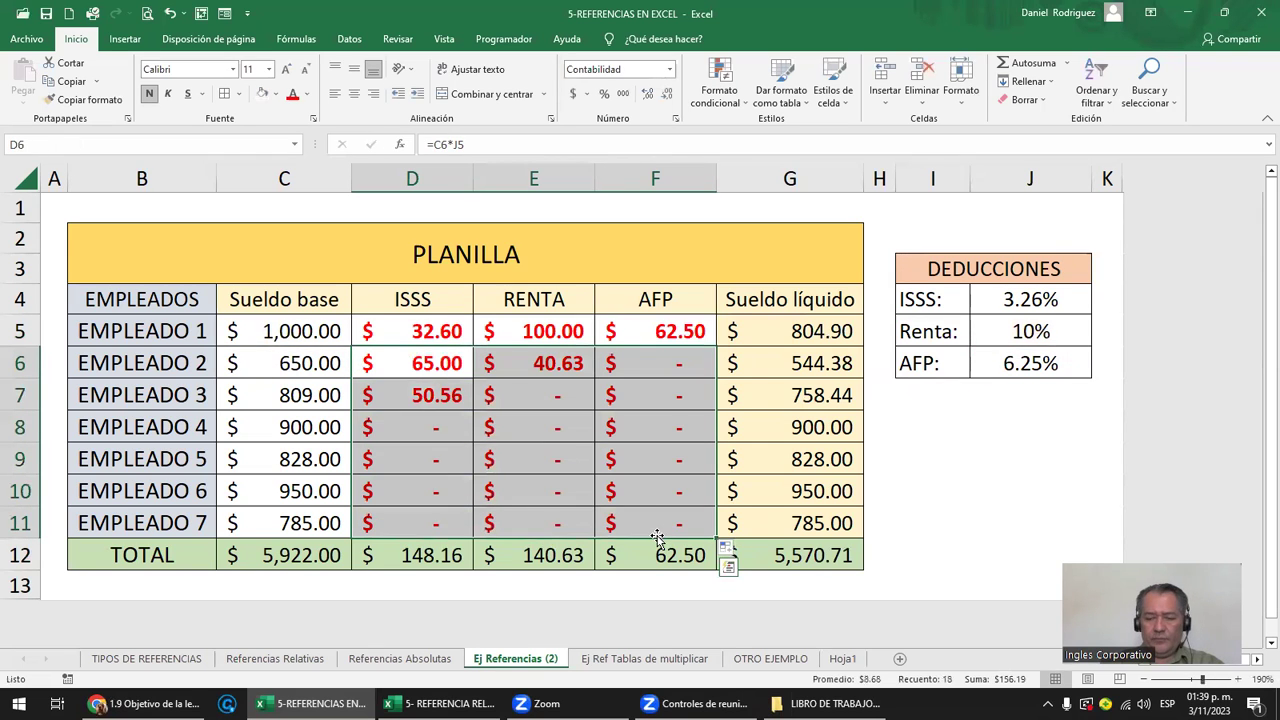
pyautogui.press('Delete')
pyautogui.click(1016, 302)
pyautogui.moveTo(1016, 320); pyautogui.dragTo(1016, 366)
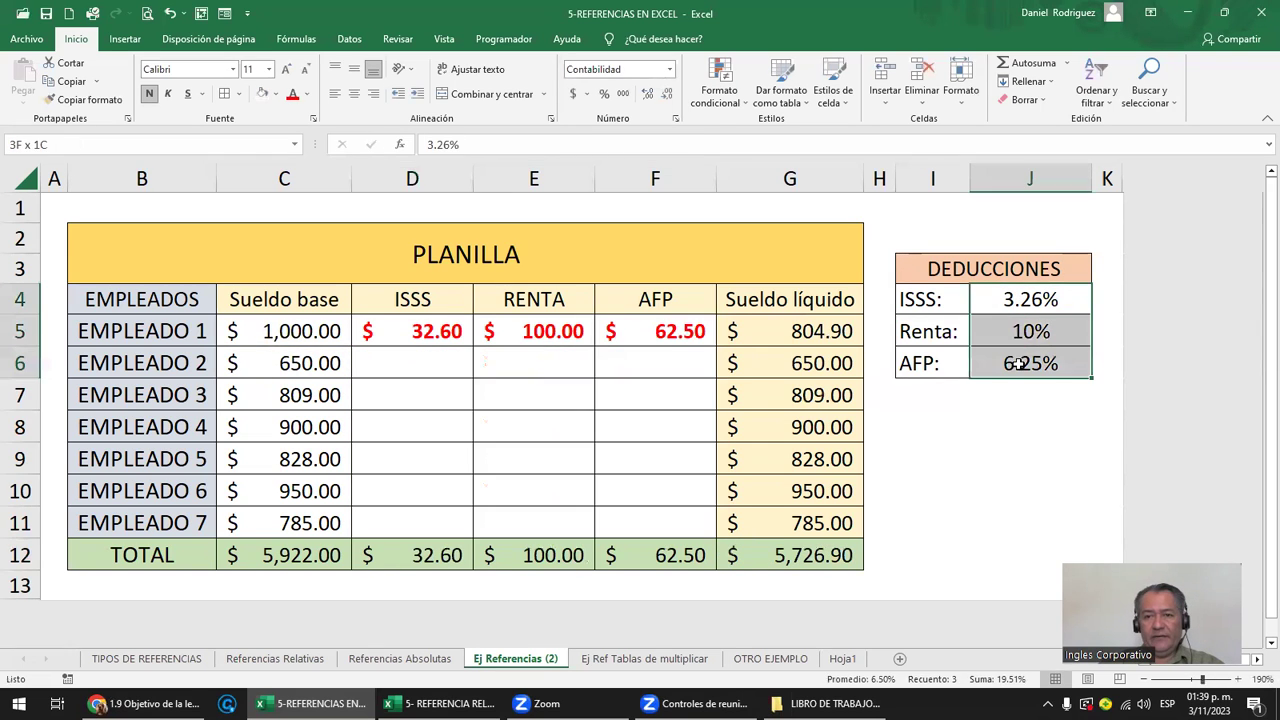
# Edit D5's =C5*J4 ISSS formula with the caret on the J4 rate reference
pyautogui.click(1025, 305)
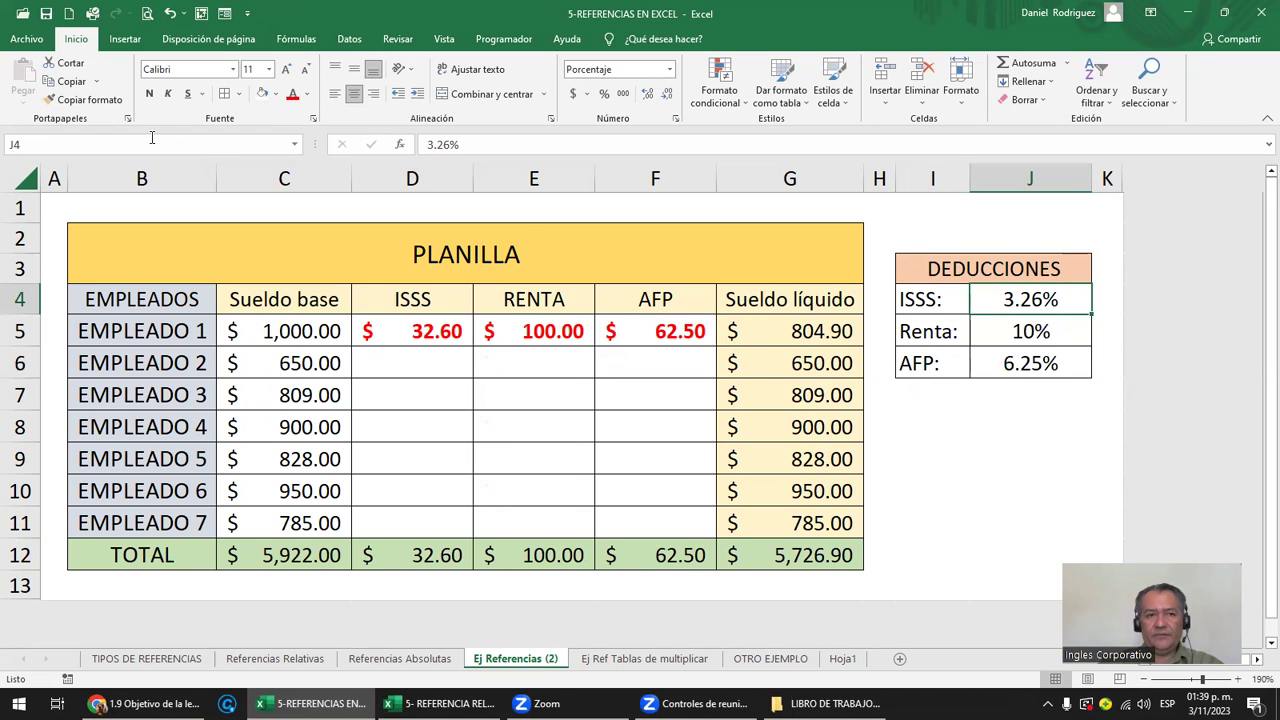
pyautogui.click(416, 333)
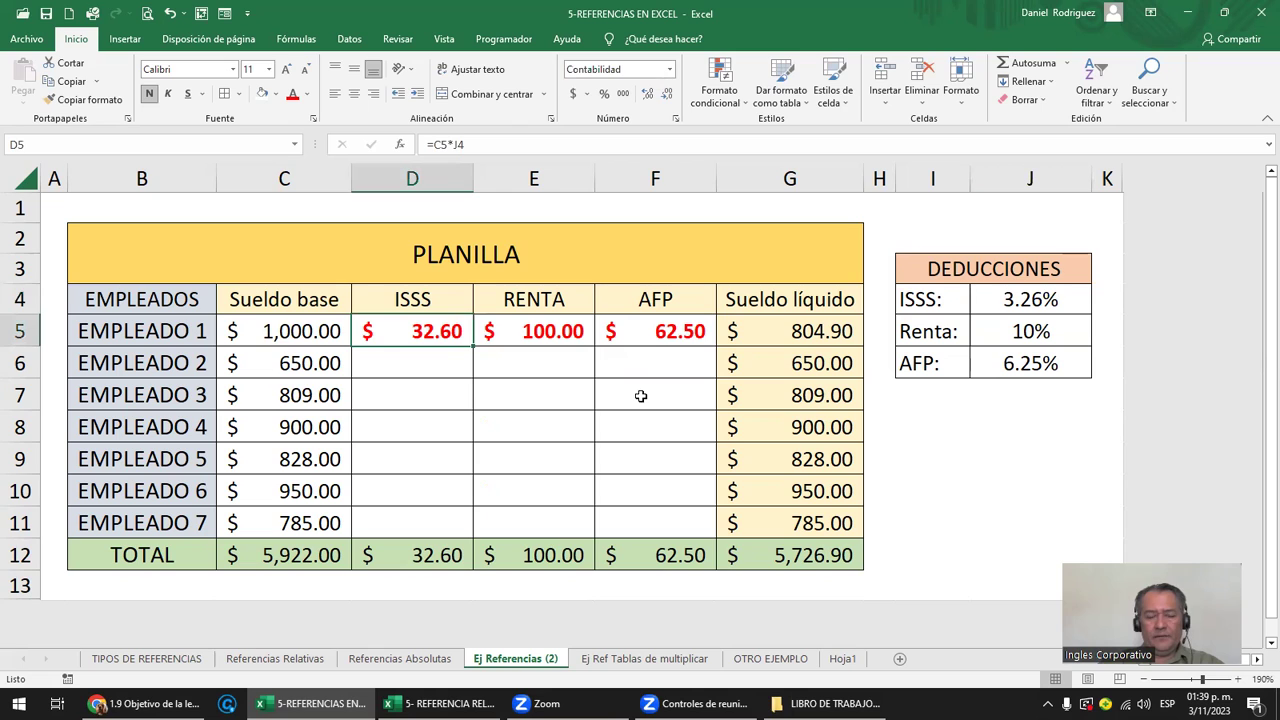
pyautogui.press('F2')
pyautogui.press('Left')
pyautogui.press('Left')
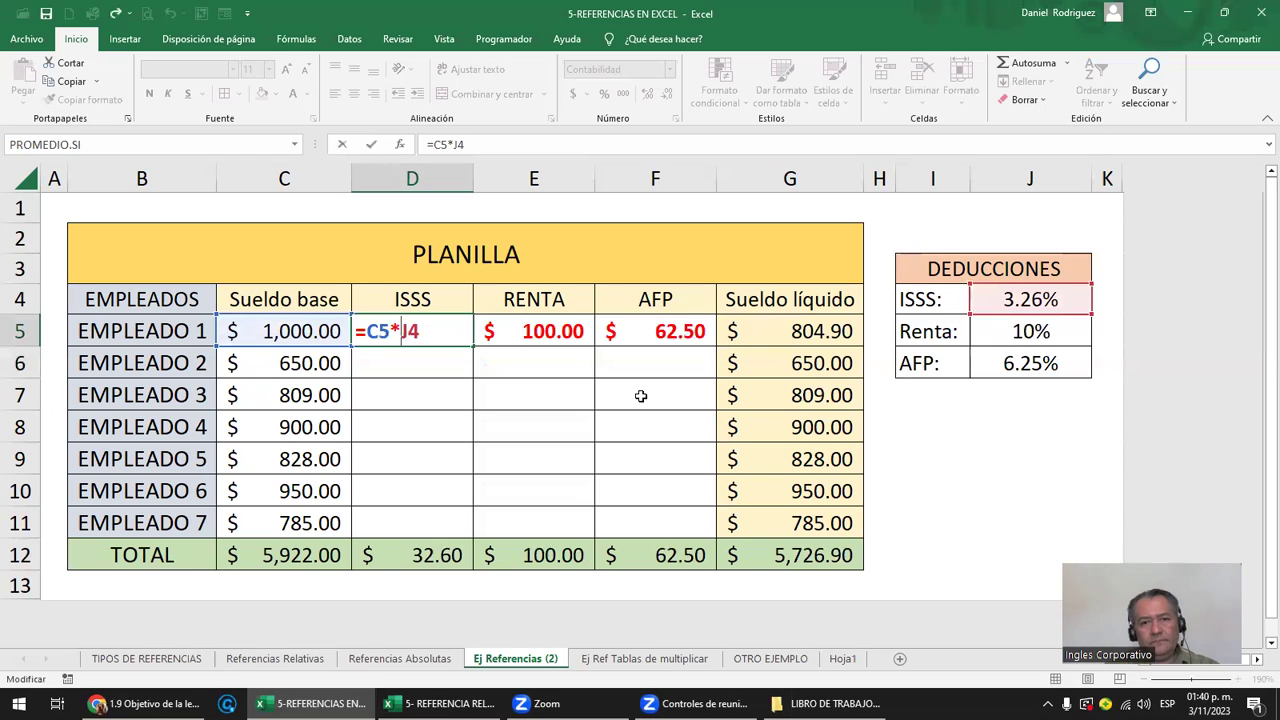
# Make the ISSS and RENTA rate references absolute: $J$4 in D5, $J$5 in E5
pyautogui.press('F4')
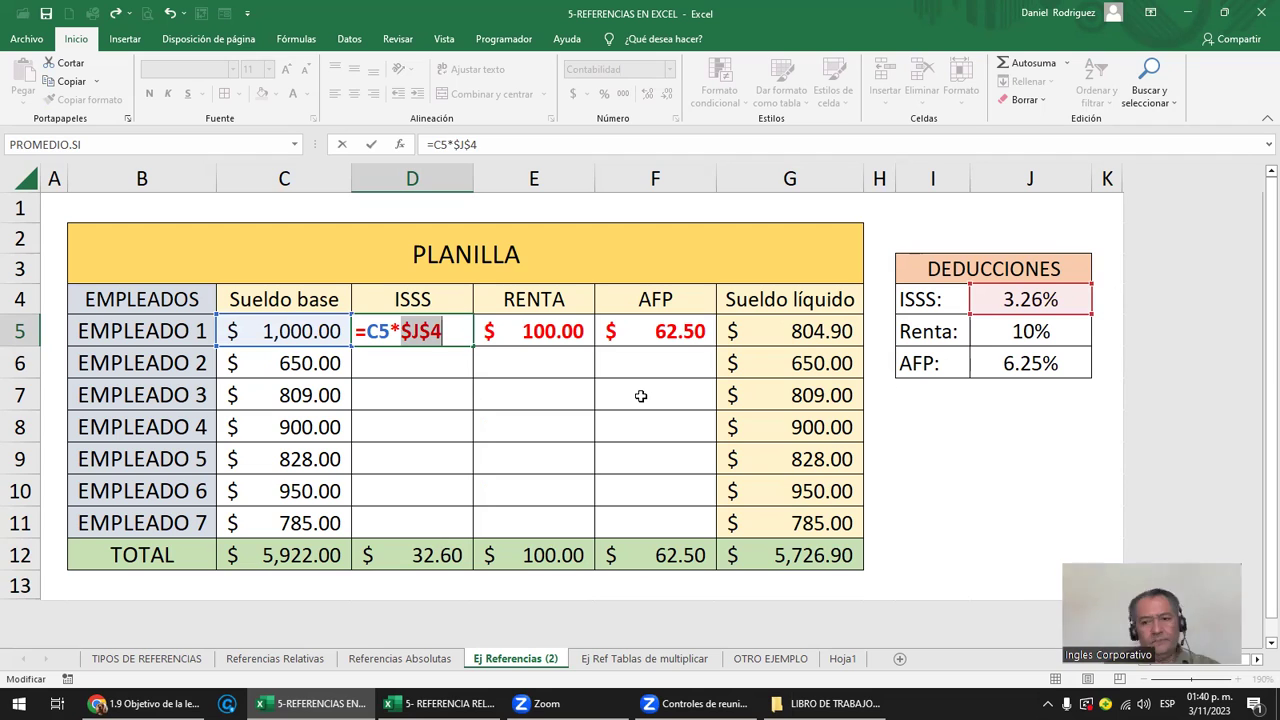
pyautogui.hotkey('ctrl', 'Return')
pyautogui.press('Right')
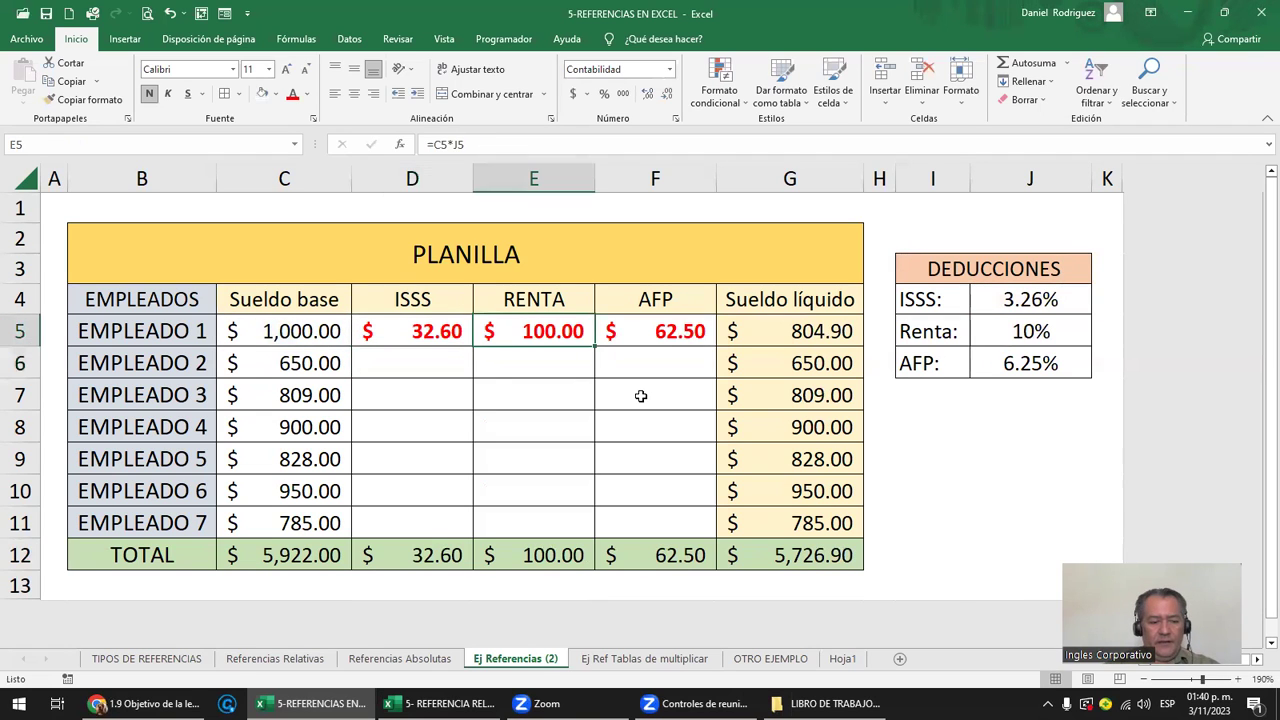
pyautogui.press('F2')
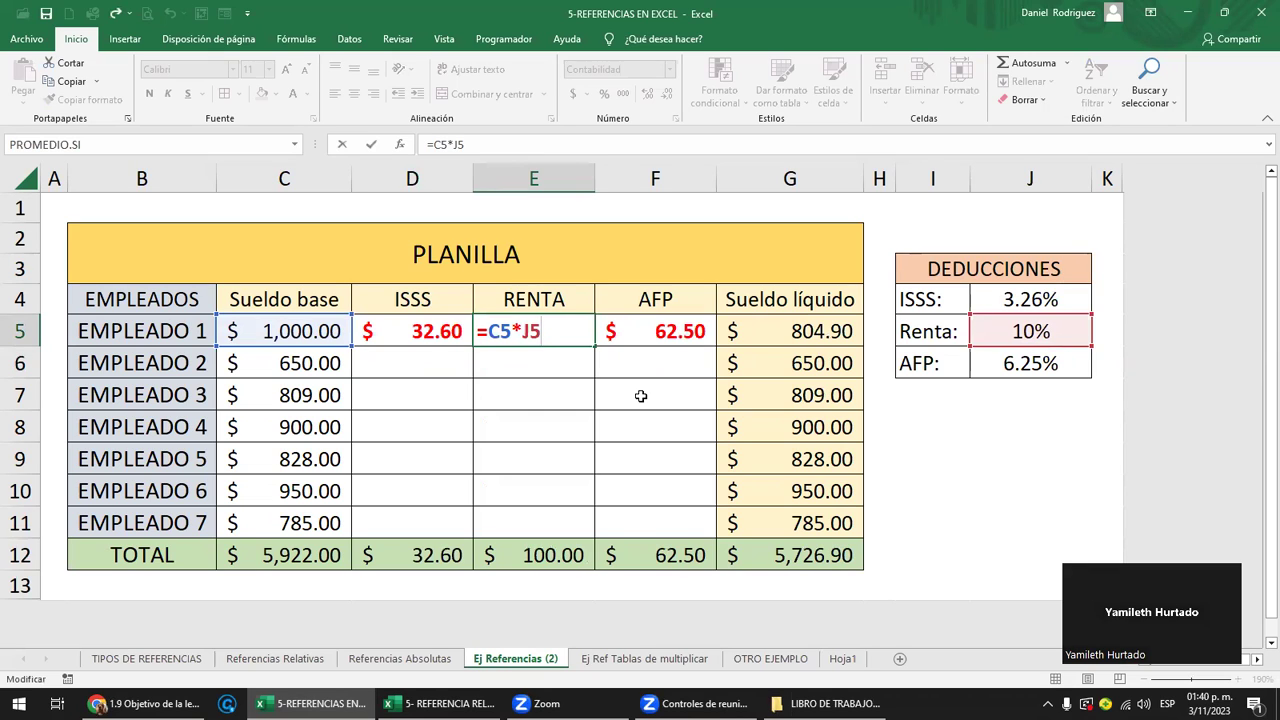
pyautogui.press('F4')
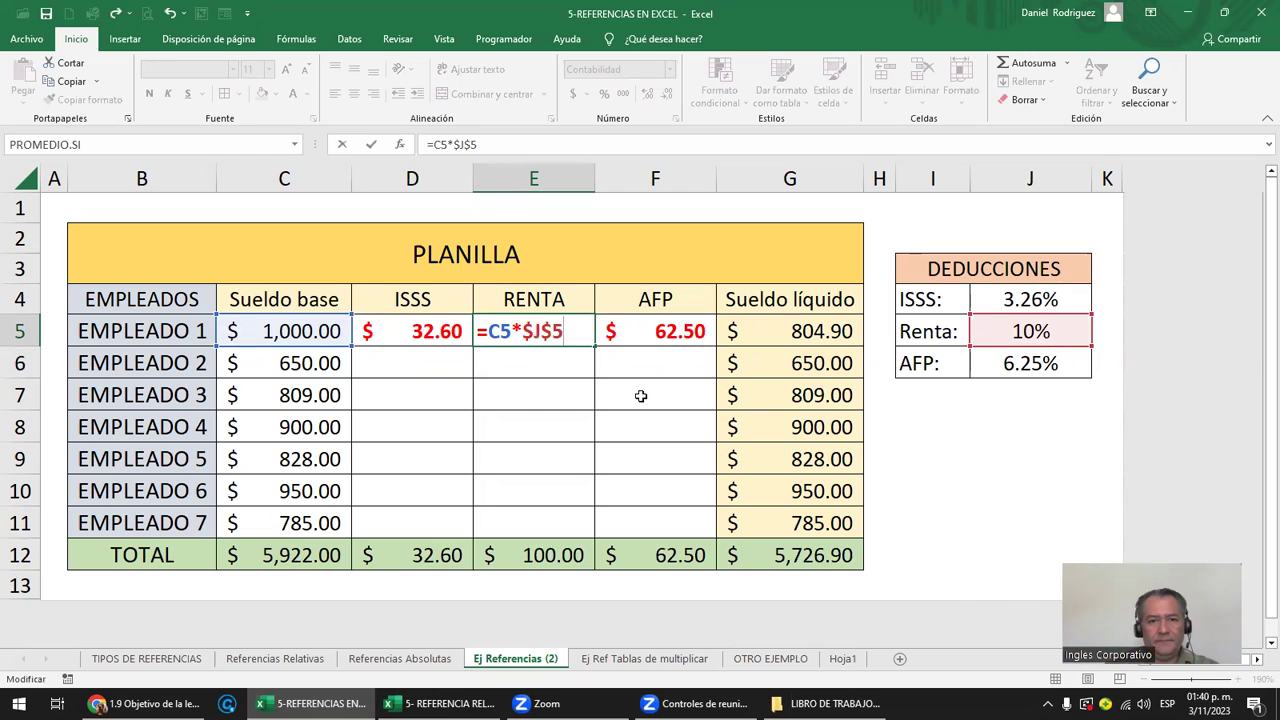
pyautogui.hotkey('ctrl', 'Return')
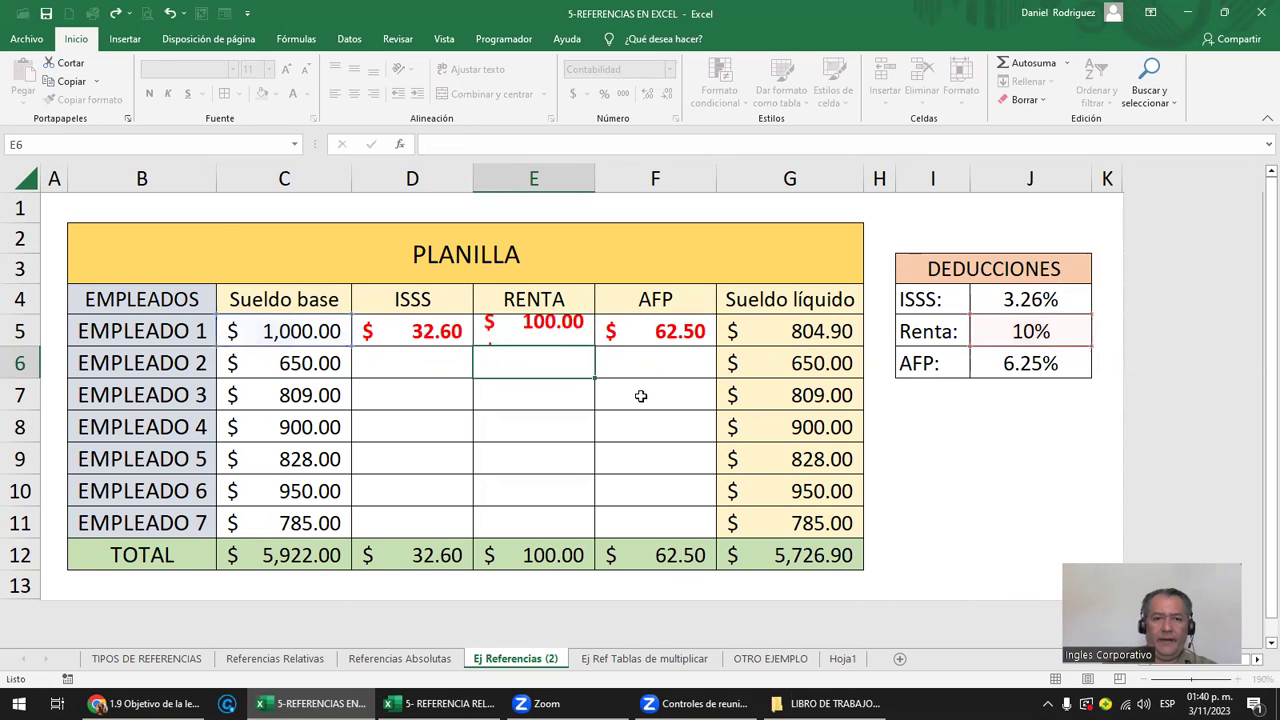
# Change the AFP formula in F5 to =C5*J$6, locking only the rate's row
pyautogui.press('Right')
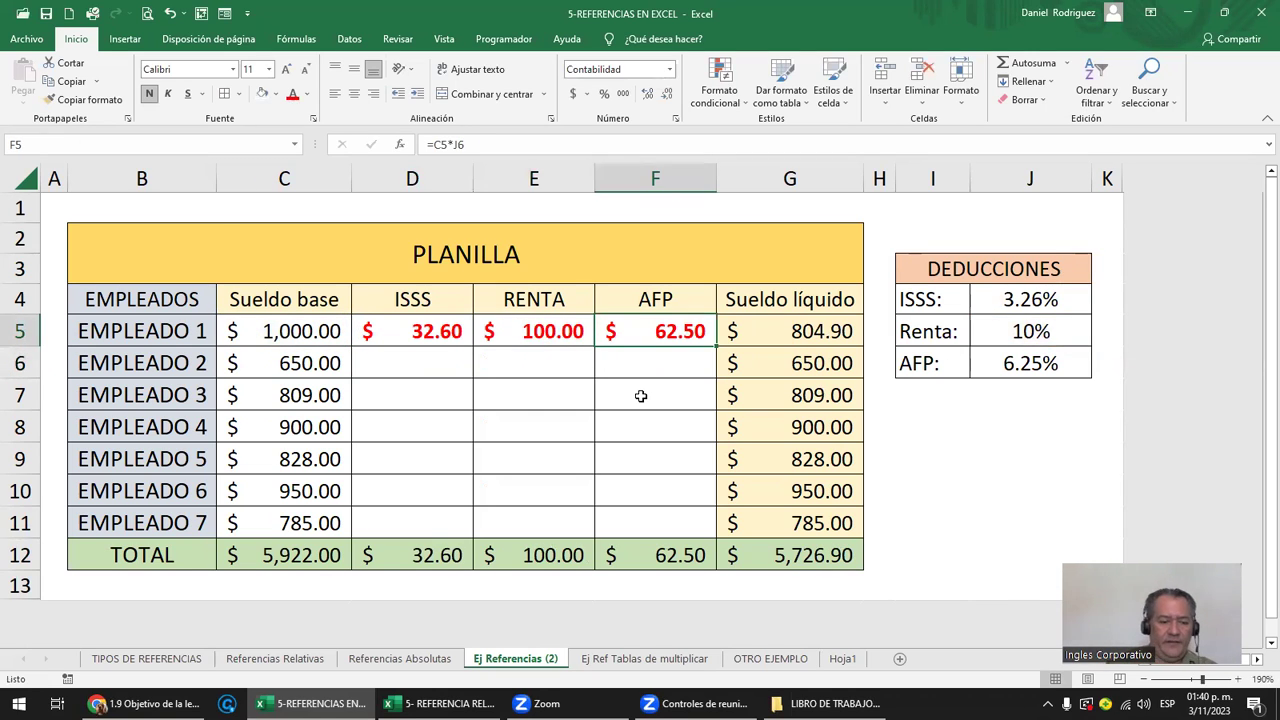
pyautogui.press('F2')
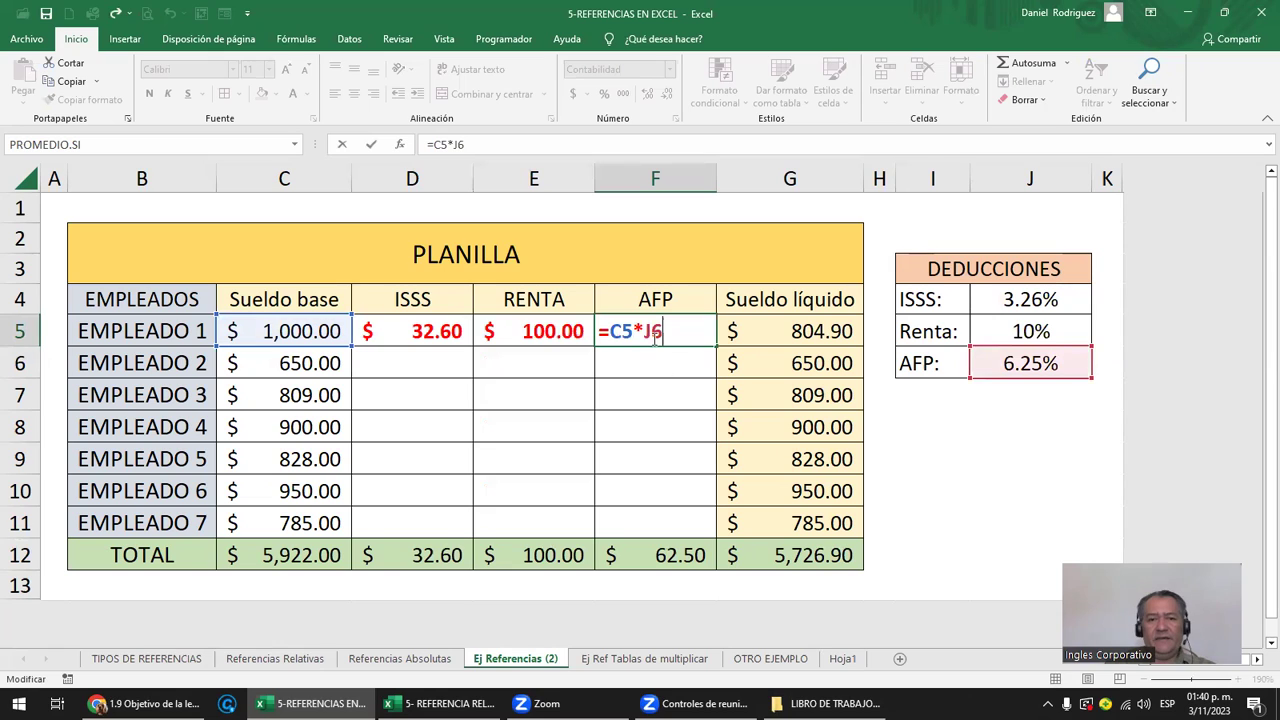
pyautogui.press('F4')
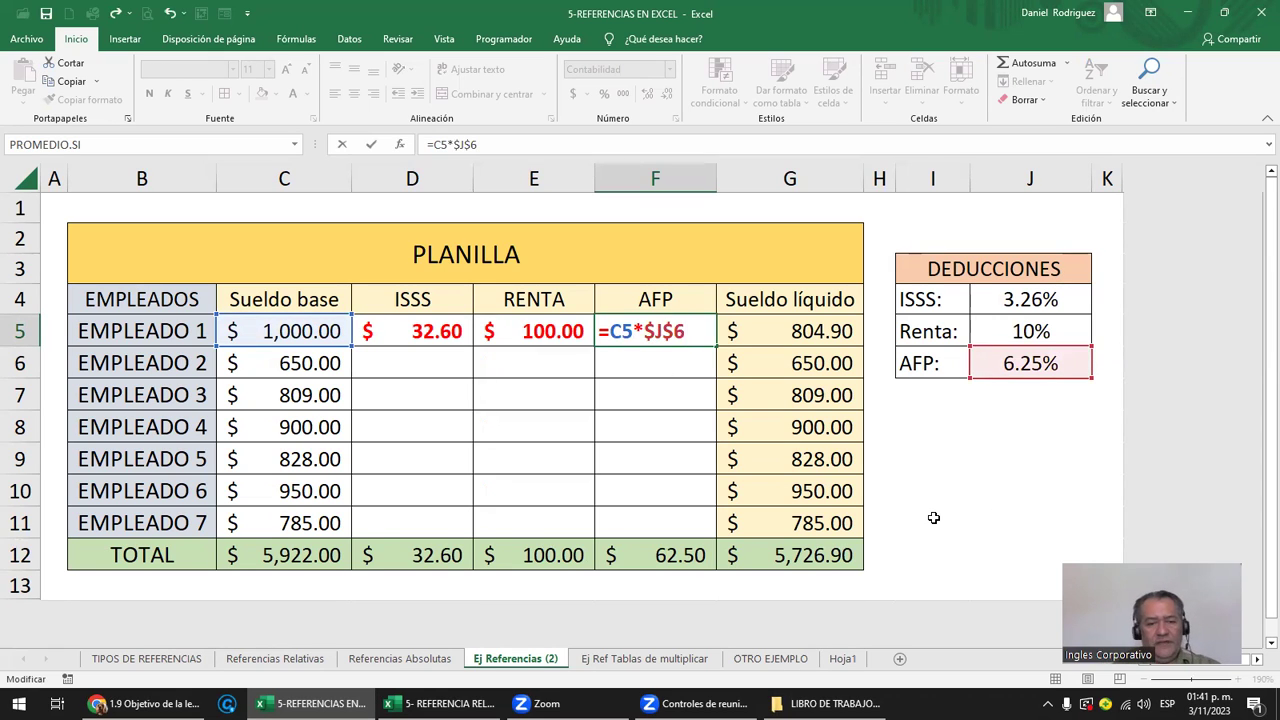
pyautogui.press('F4')
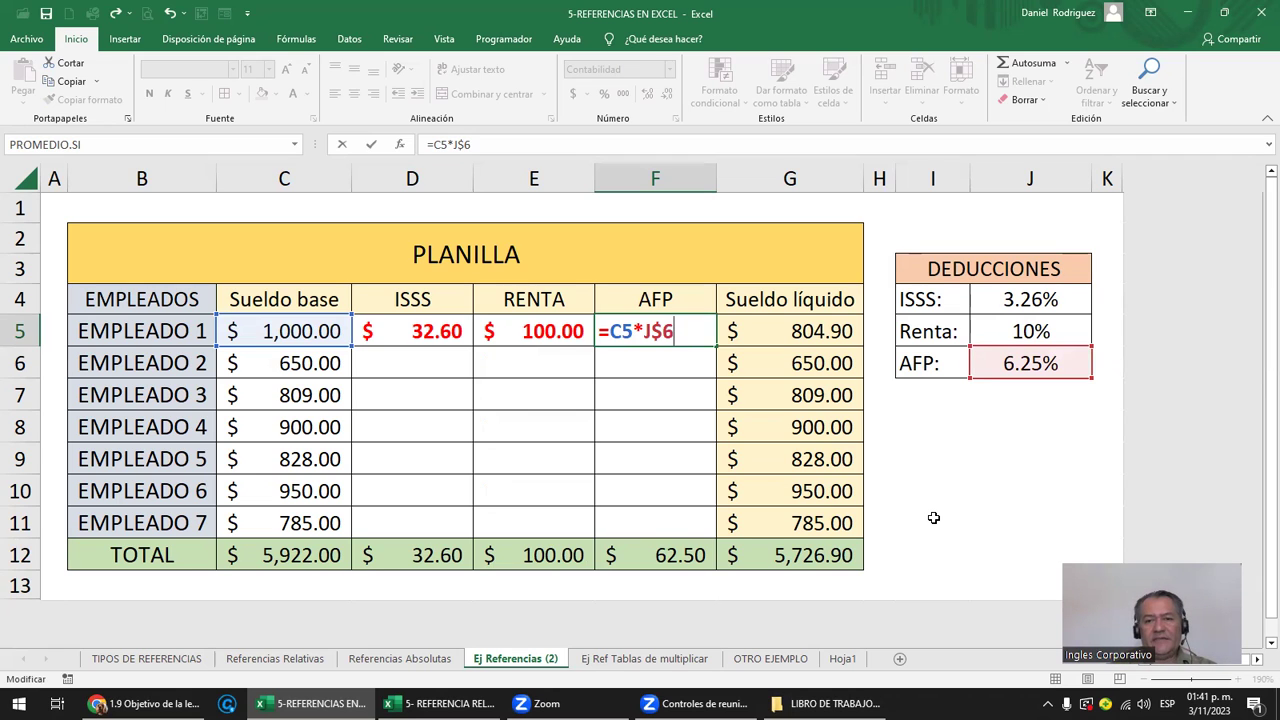
pyautogui.press('Return')
pyautogui.press('Up')
pyautogui.press('Left')
pyautogui.press('Left')
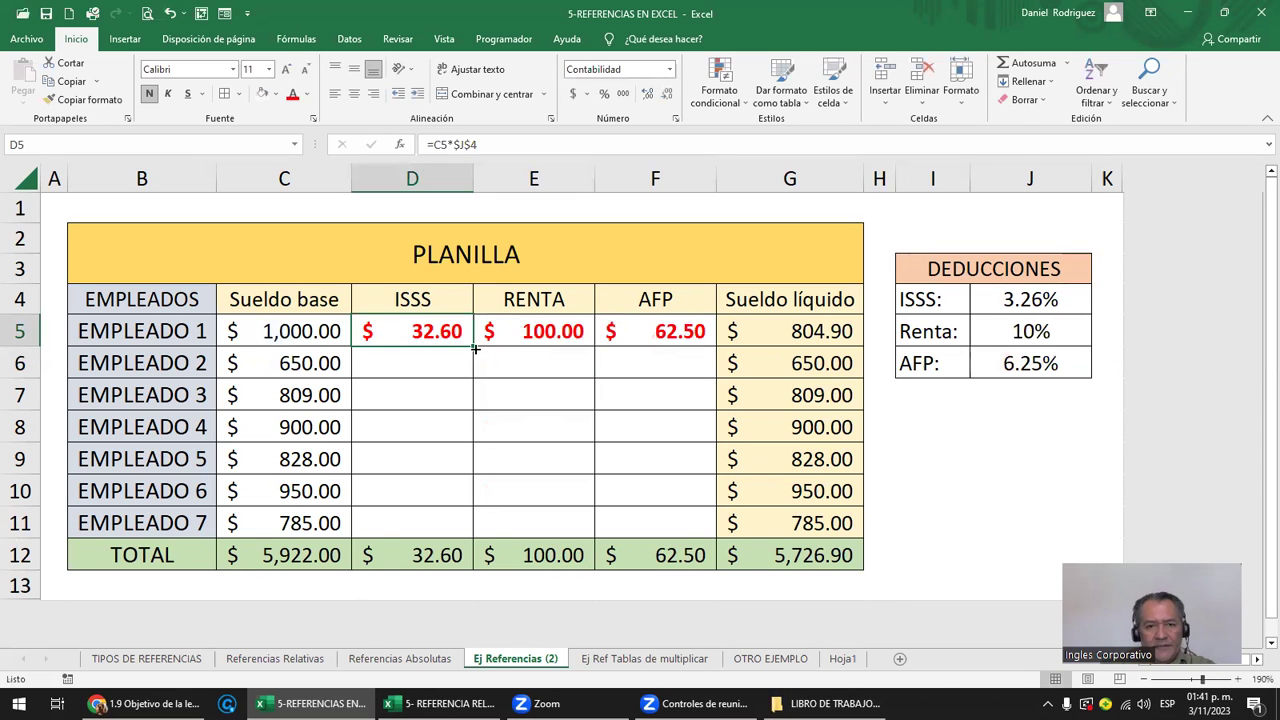
# Fill the ISSS formula down to employee 7 and check the references for employees 3 and 7
pyautogui.moveTo(473, 346); pyautogui.dragTo(473, 540)
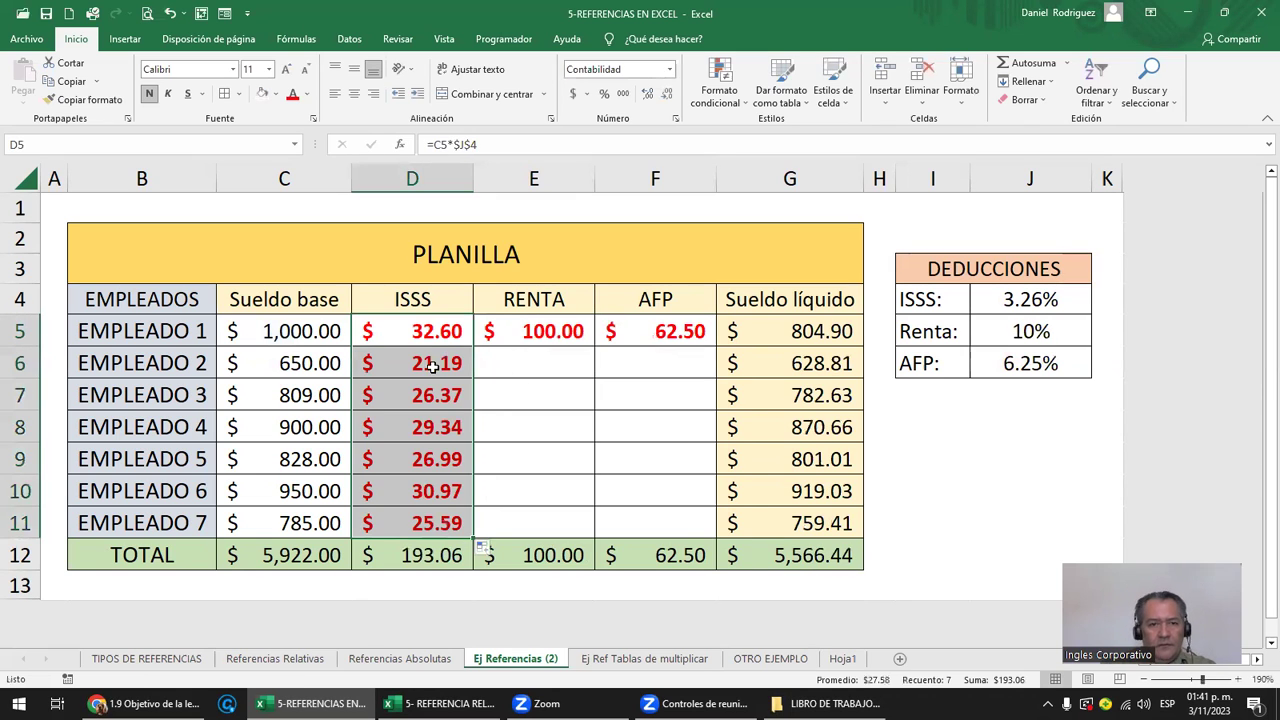
pyautogui.click(431, 367)
pyautogui.click(412, 400)
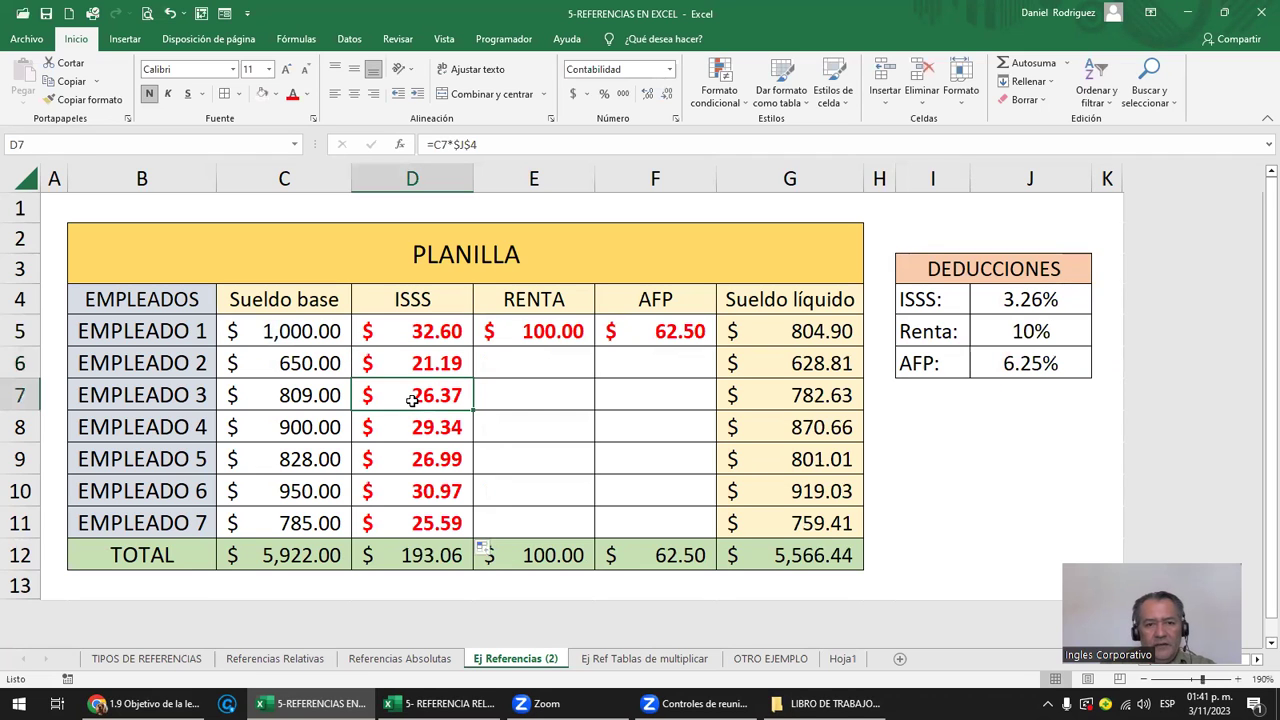
pyautogui.doubleClick(412, 400)
pyautogui.press('Escape')
pyautogui.doubleClick(448, 522)
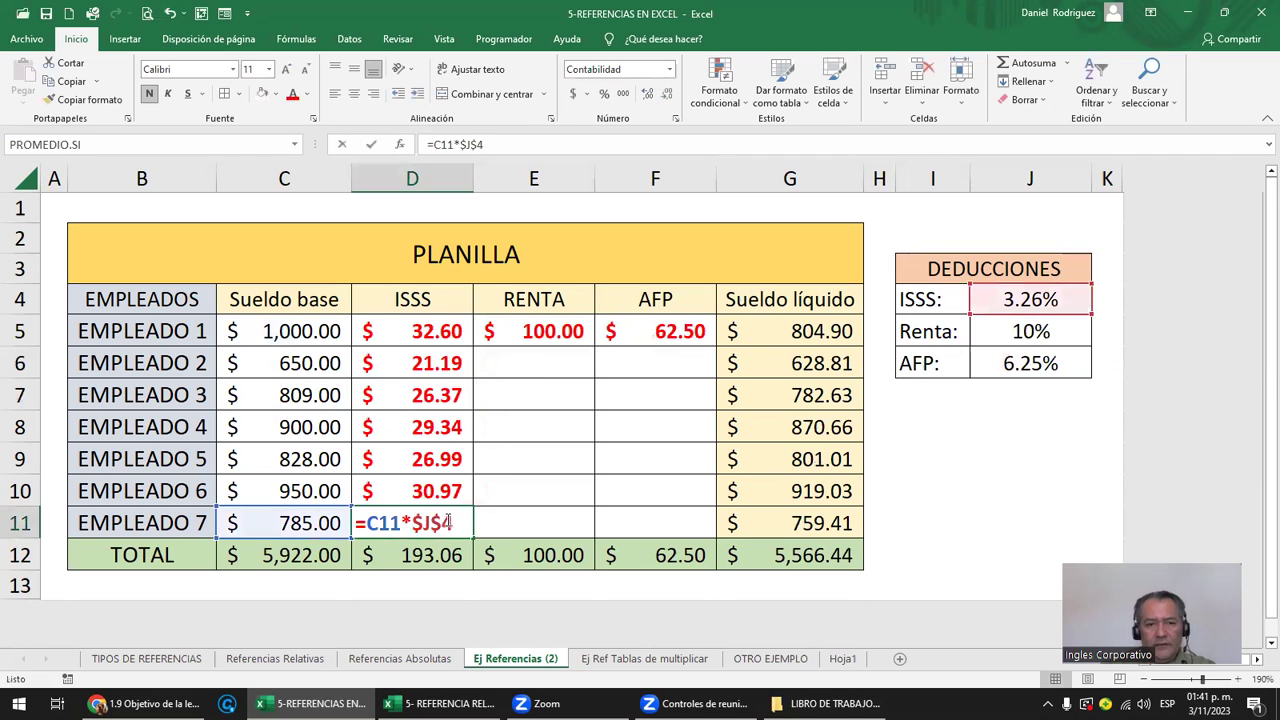
pyautogui.press('Escape')
# Fill the RENTA formula from E5 down to row 11 and check employees 3 and 7
pyautogui.click(565, 338)
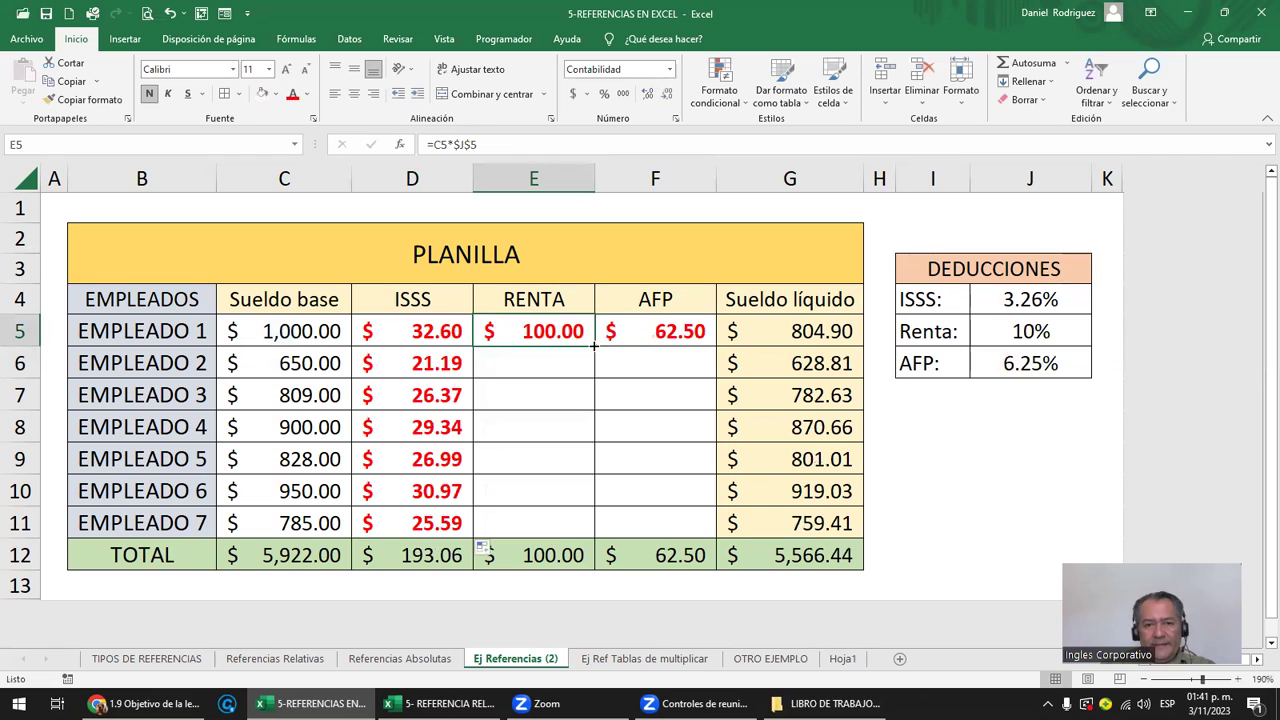
pyautogui.moveTo(595, 344); pyautogui.dragTo(590, 534)
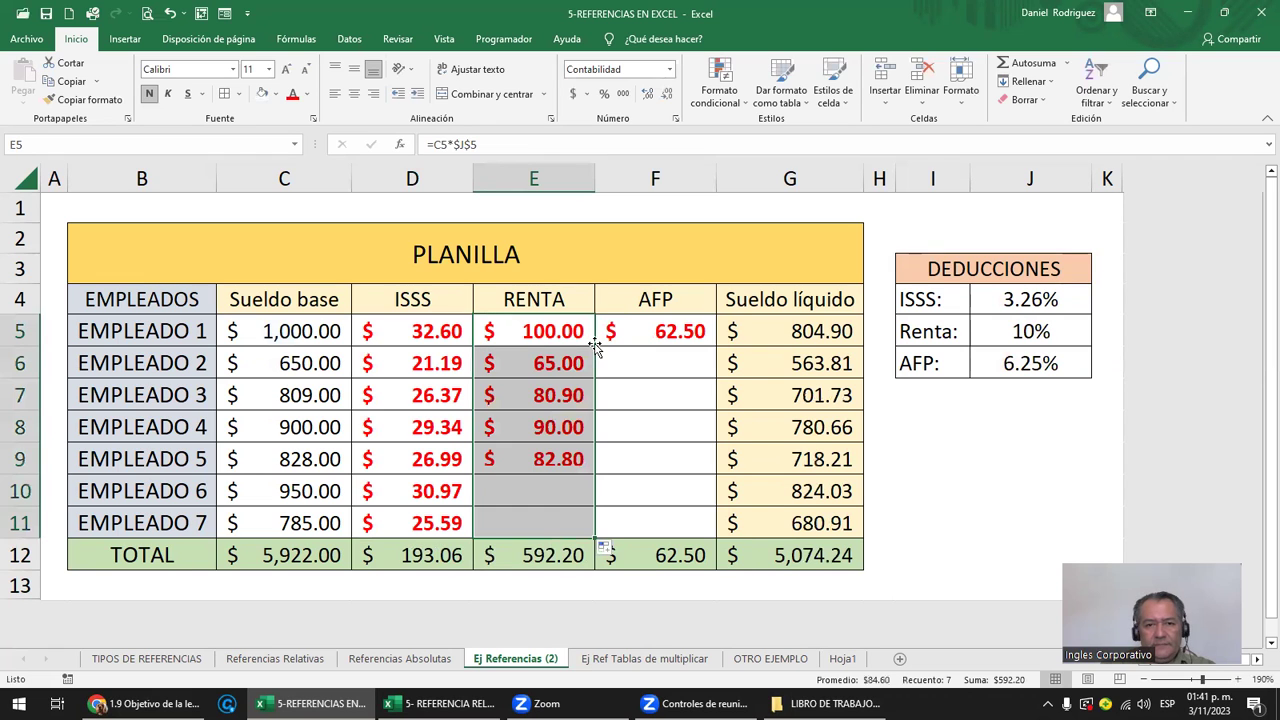
pyautogui.doubleClick(557, 400)
pyautogui.press('Escape')
pyautogui.doubleClick(583, 528)
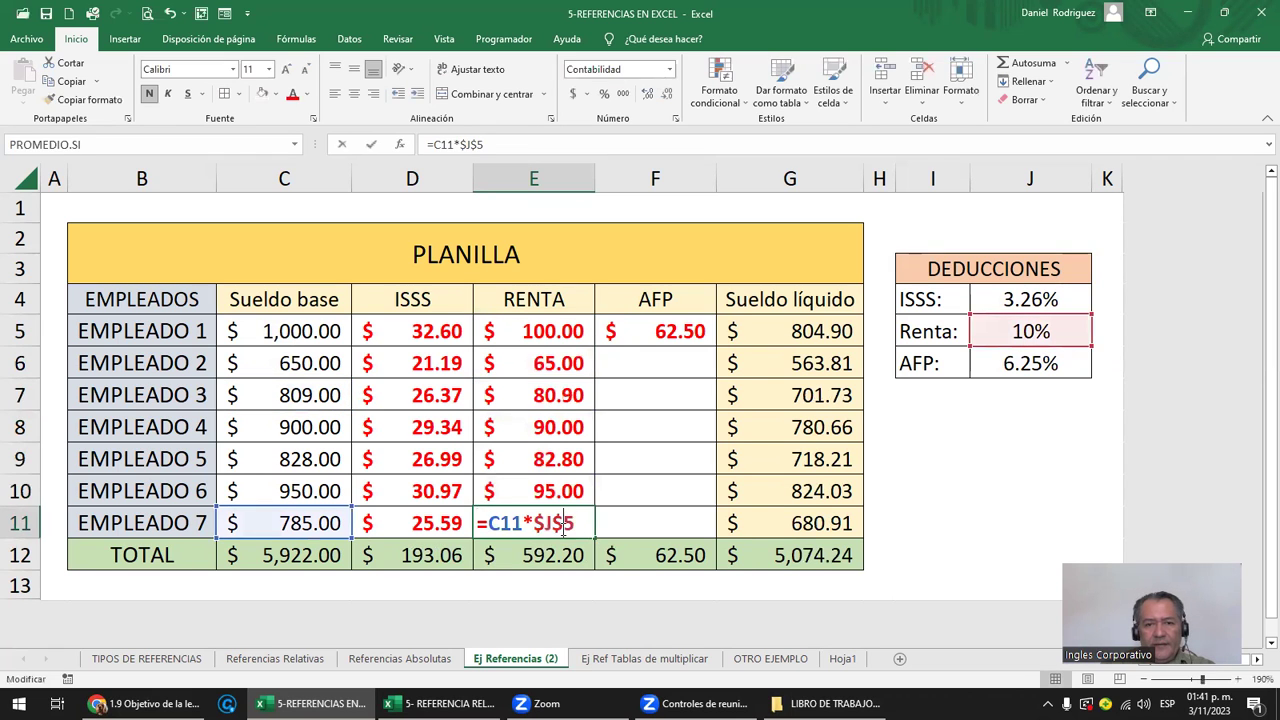
pyautogui.press('Escape')
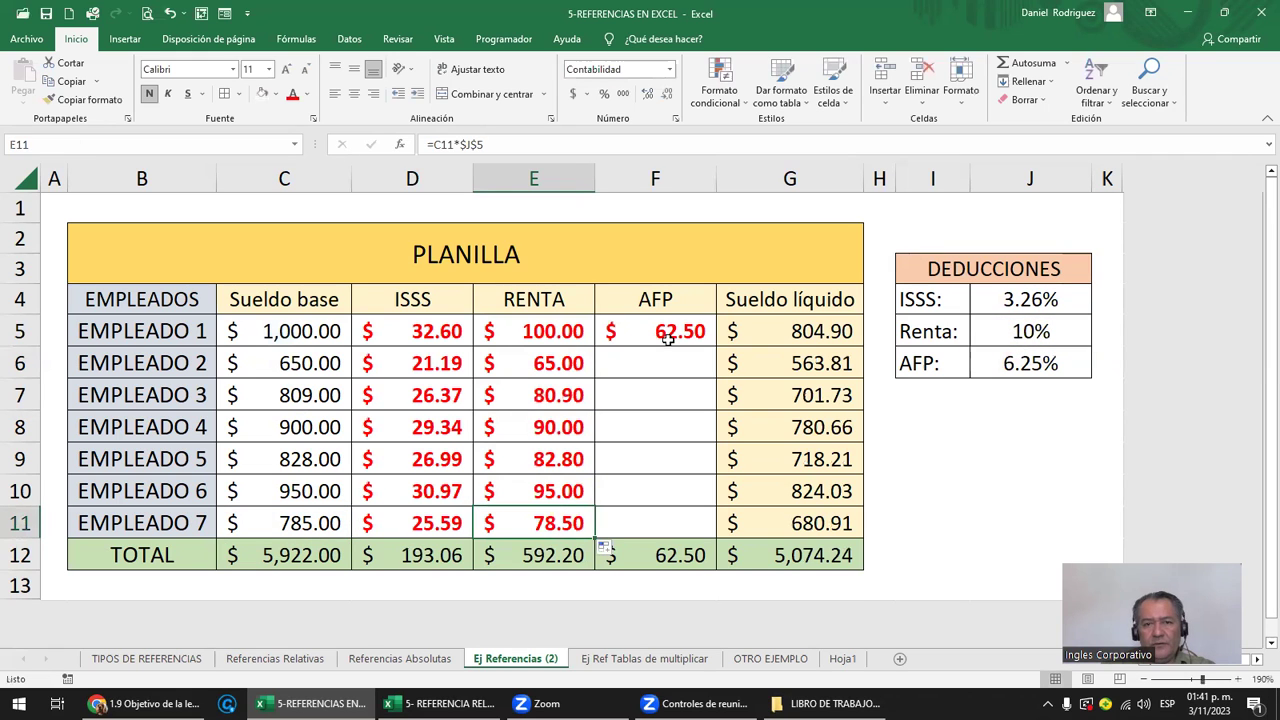
# Fill the AFP formula from F5 down to row 11 and check employees 5 and 7
pyautogui.click(662, 330)
pyautogui.moveTo(716, 346); pyautogui.dragTo(700, 528)
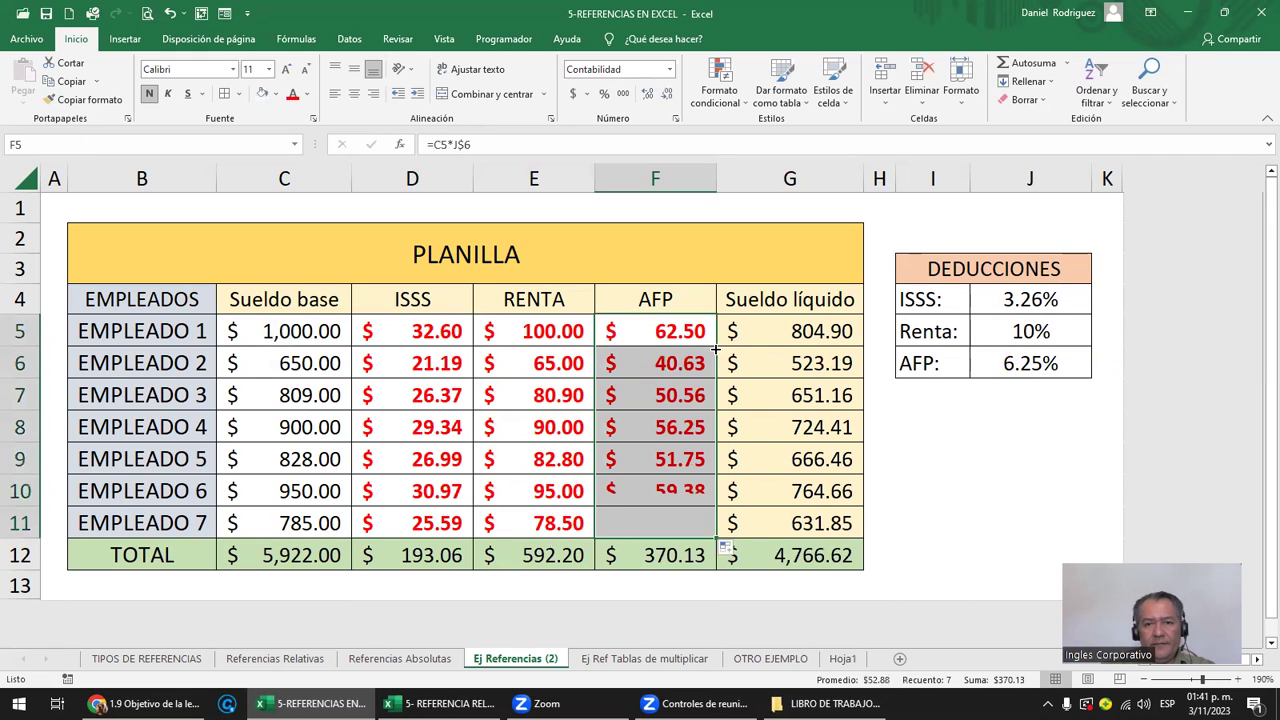
pyautogui.doubleClick(672, 448)
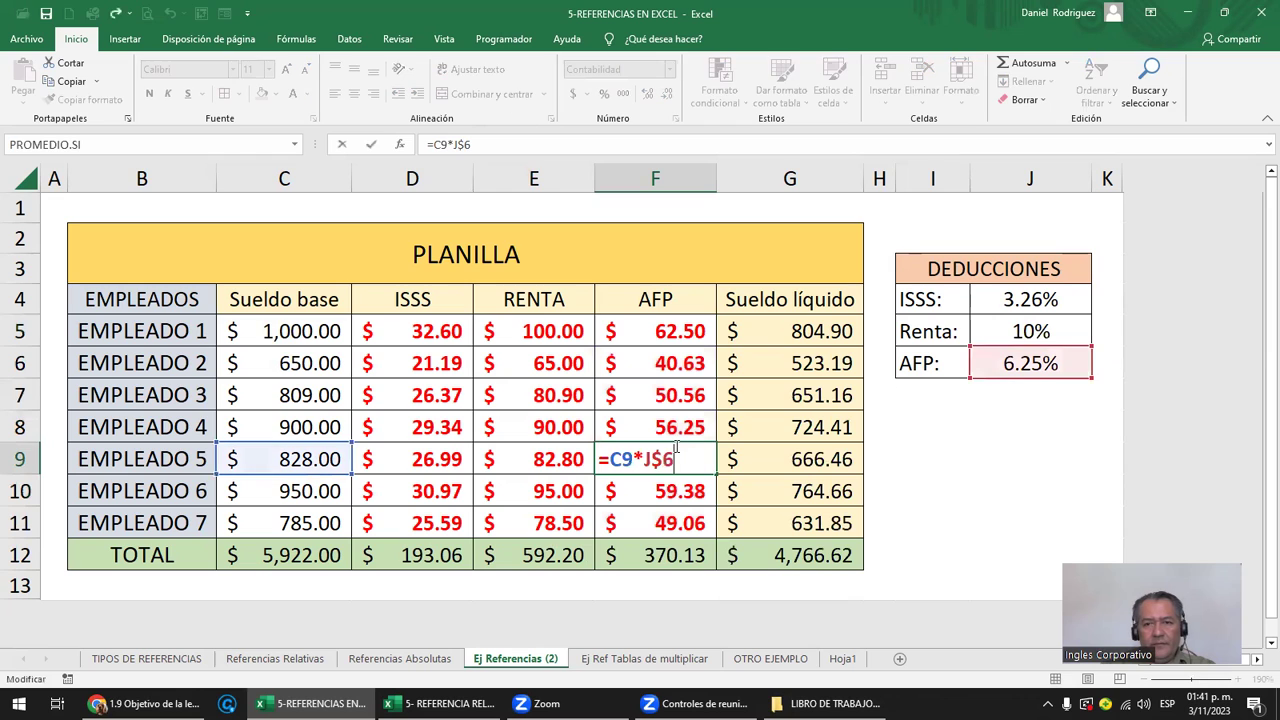
pyautogui.press('Escape')
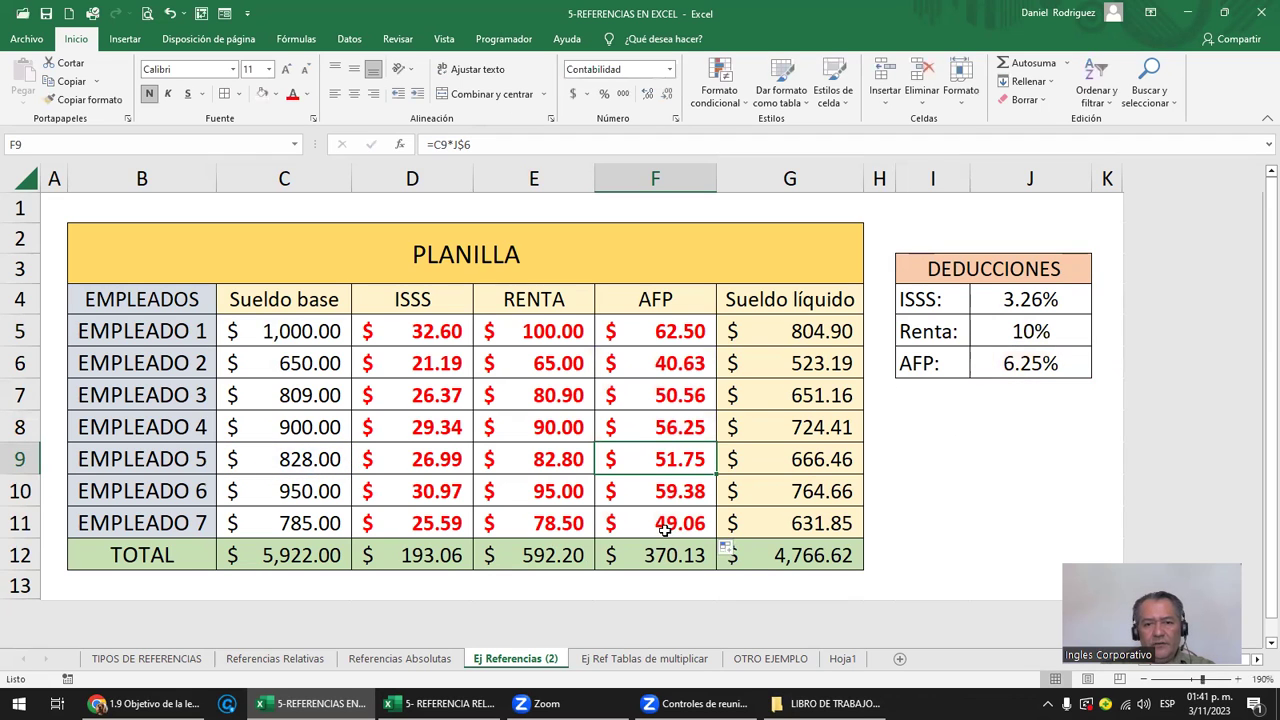
pyautogui.doubleClick(665, 524)
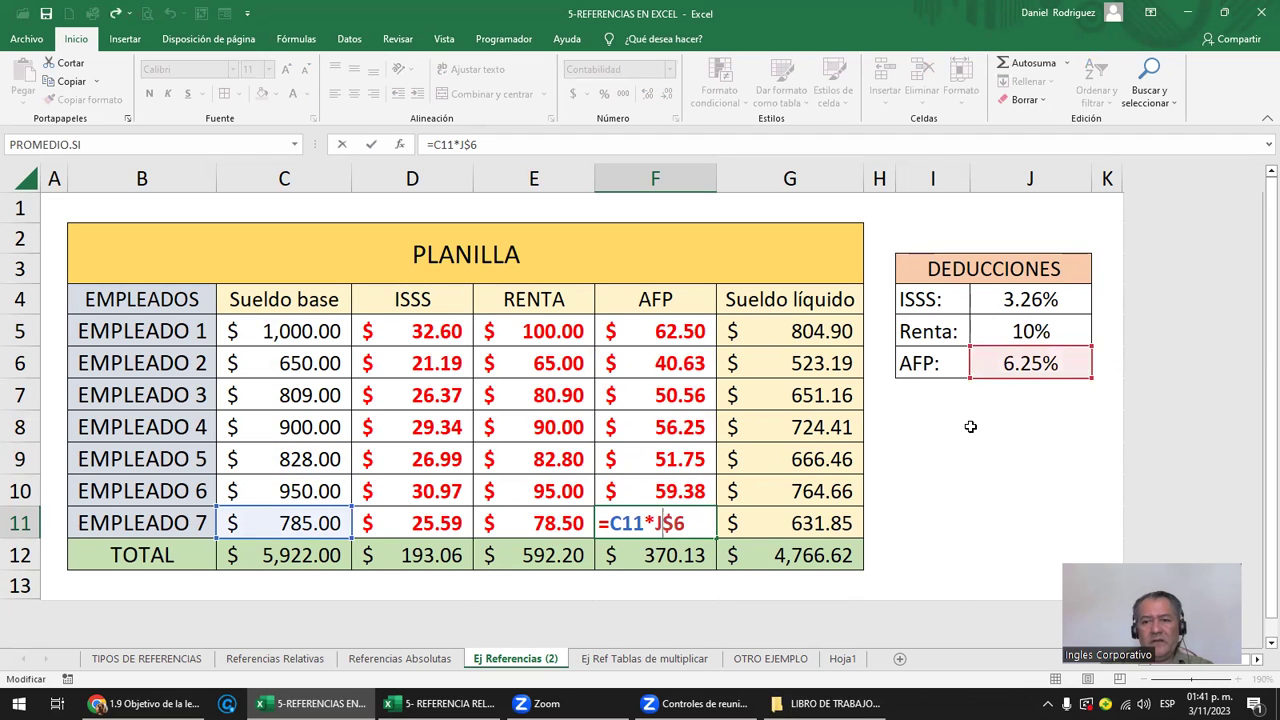
pyautogui.press('Escape')
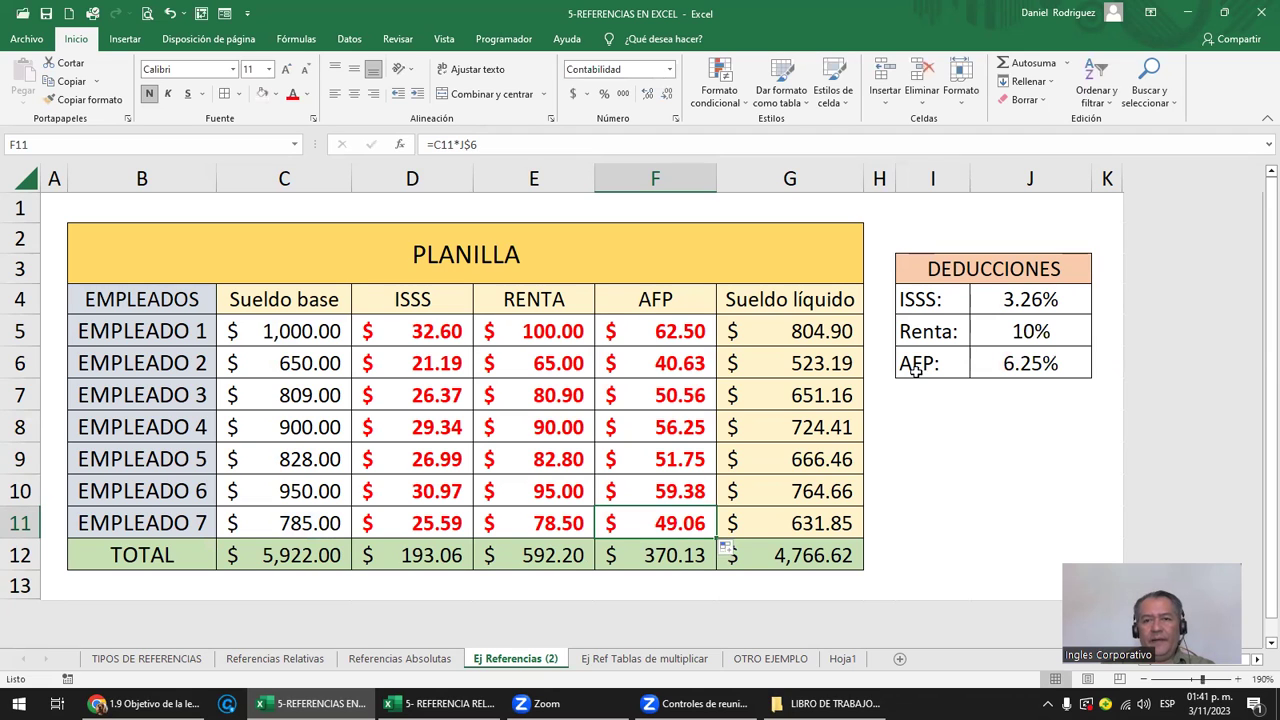
# Highlight the column J rates, the deduction labels block, and employee 1's RENTA formula
pyautogui.click(1026, 182)
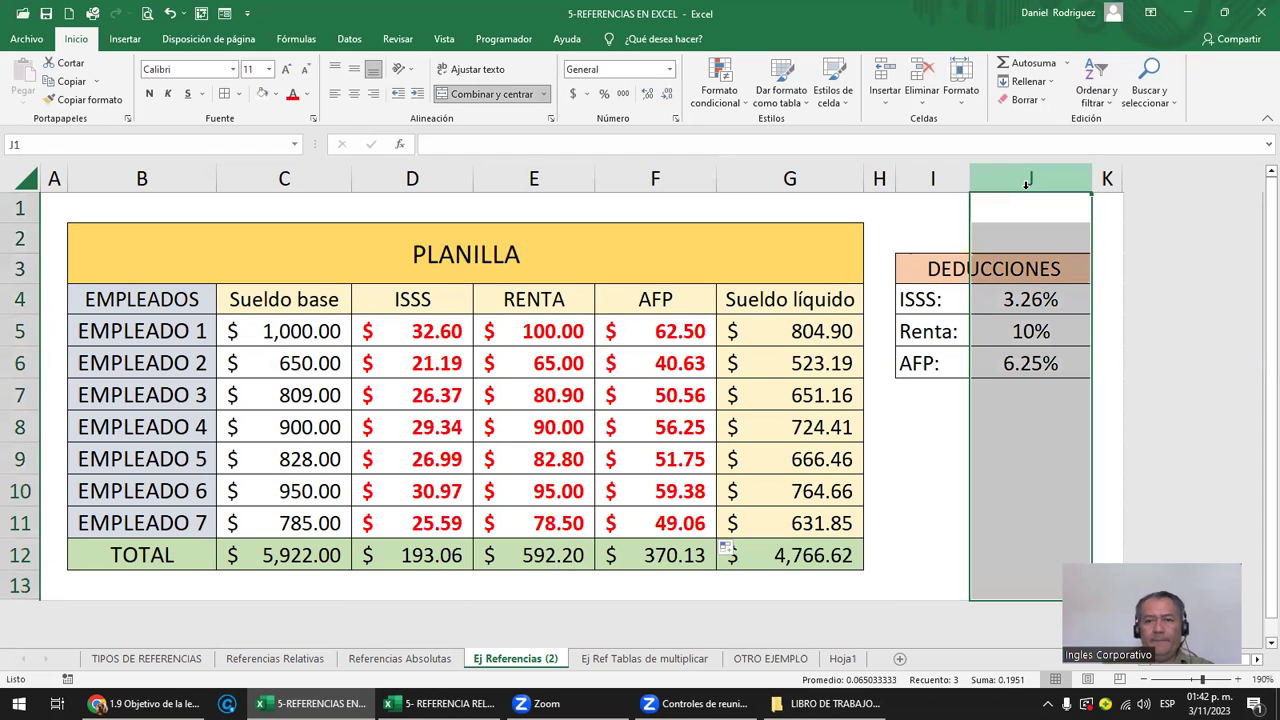
pyautogui.click(1021, 230)
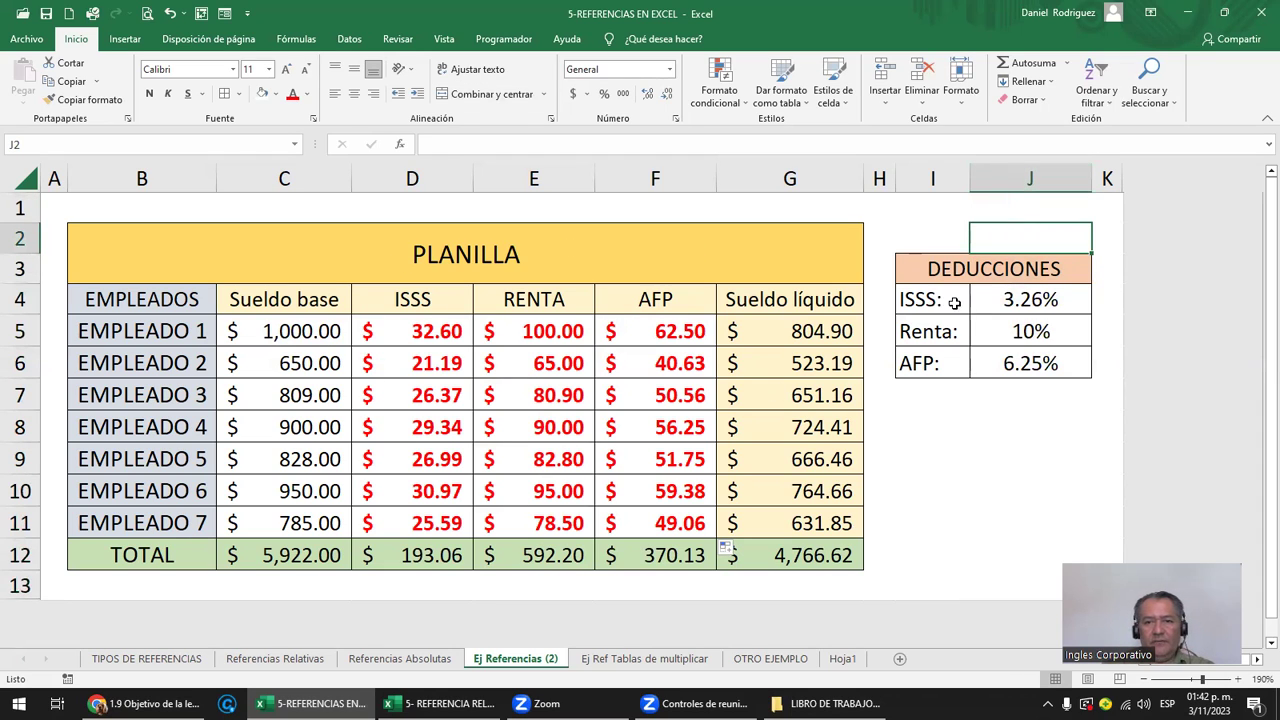
pyautogui.moveTo(955, 303); pyautogui.dragTo(1038, 362)
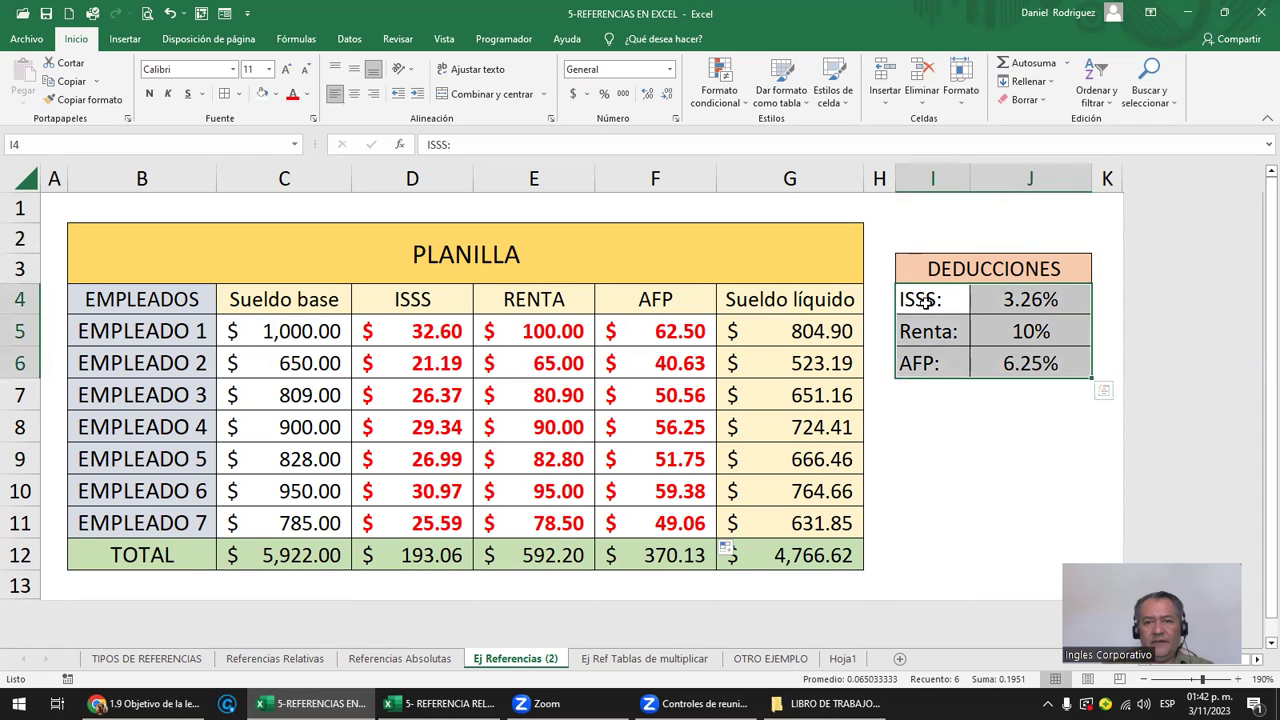
pyautogui.click(1004, 299)
pyautogui.click(567, 337)
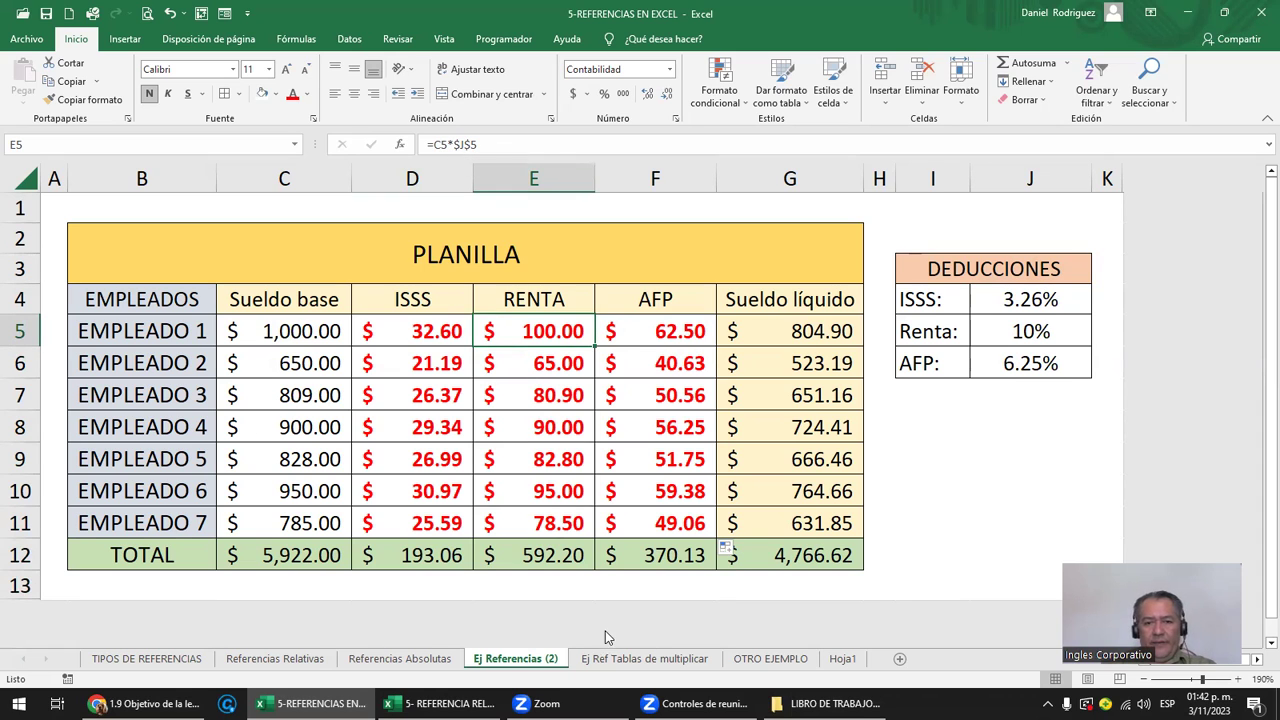
# Go through the OTRO EJEMPLO sheet to the Ej Ref Tablas de multiplicar sheet
pyautogui.click(790, 659)
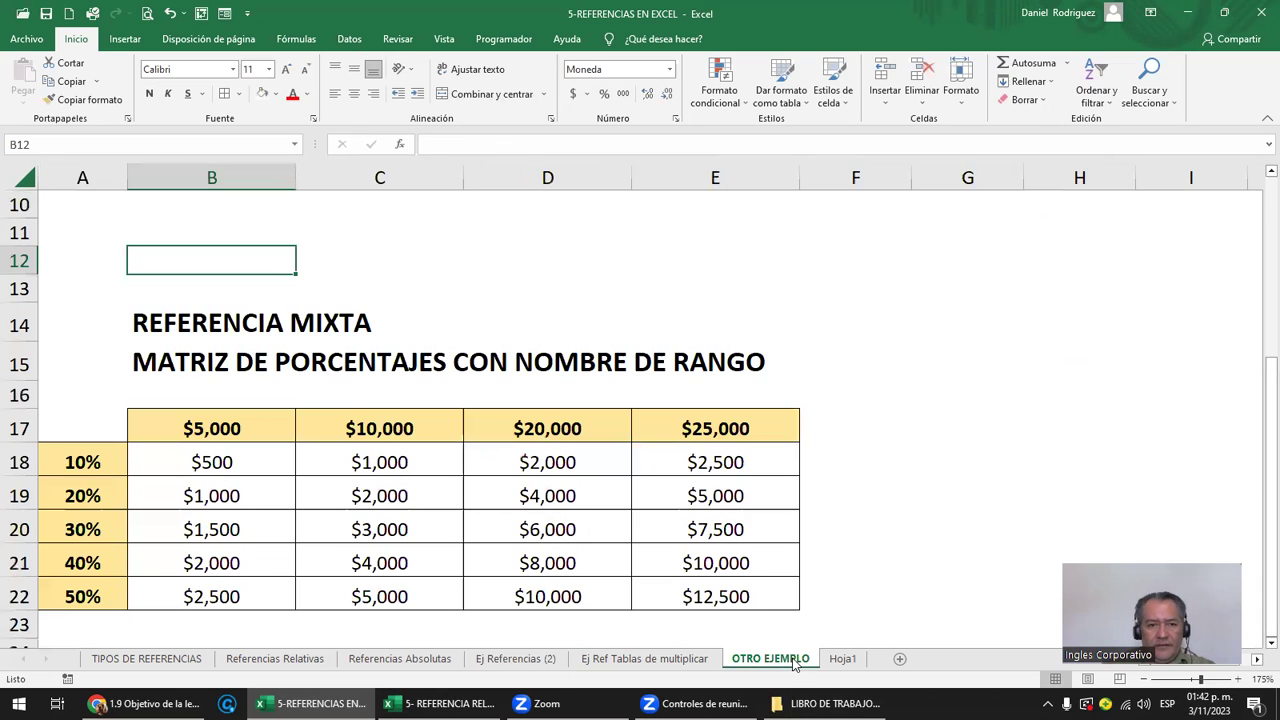
pyautogui.scroll(-1, 572, 478)
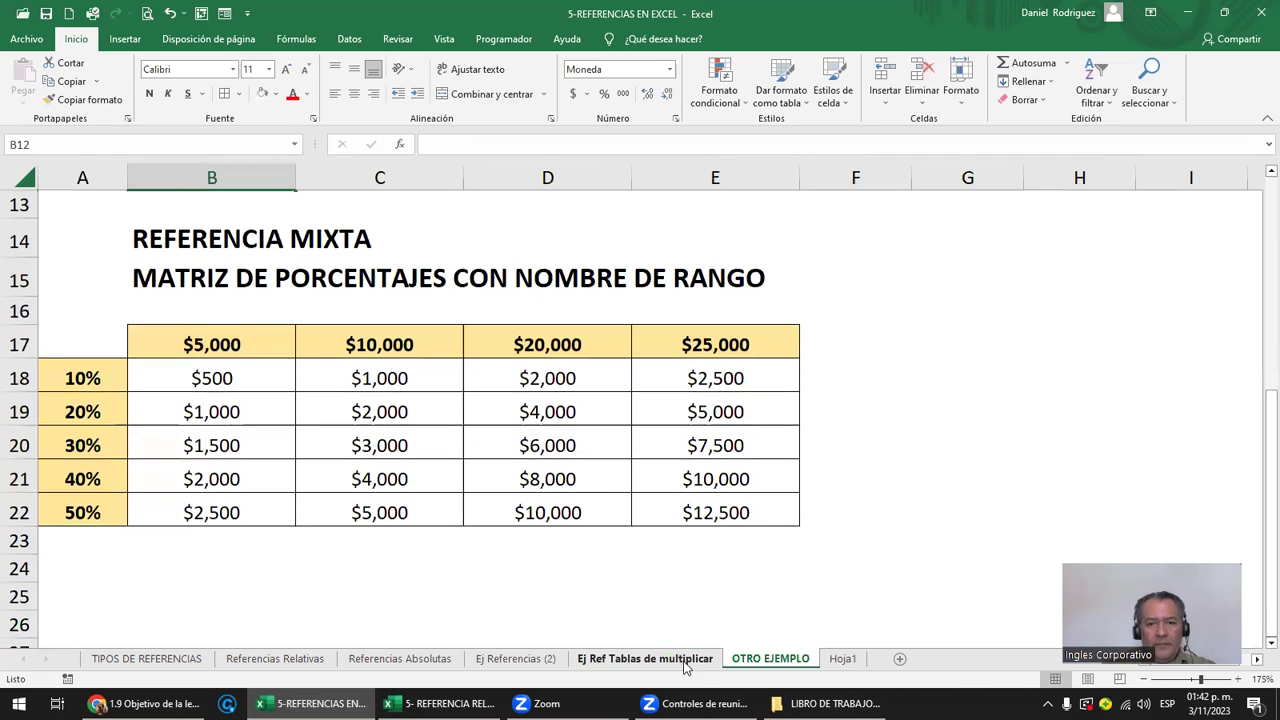
pyautogui.click(644, 659)
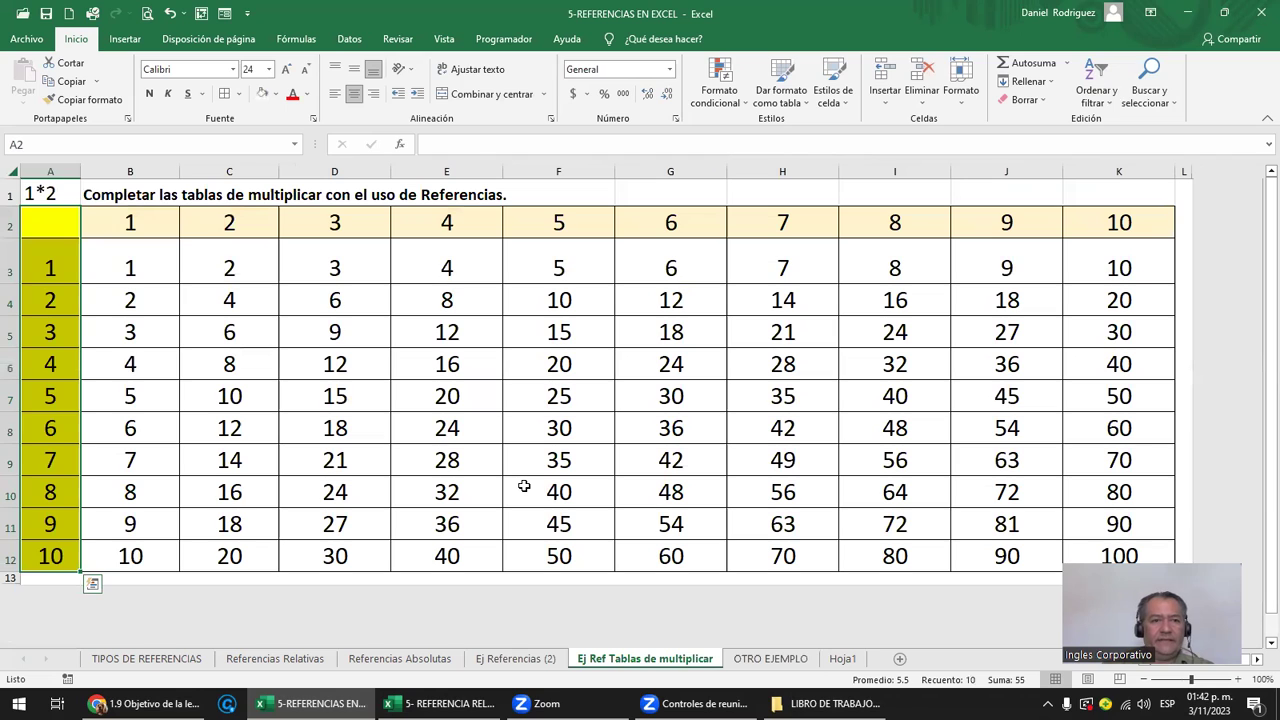
# Select the product grid B3:K12 and delete its values
pyautogui.click(140, 272)
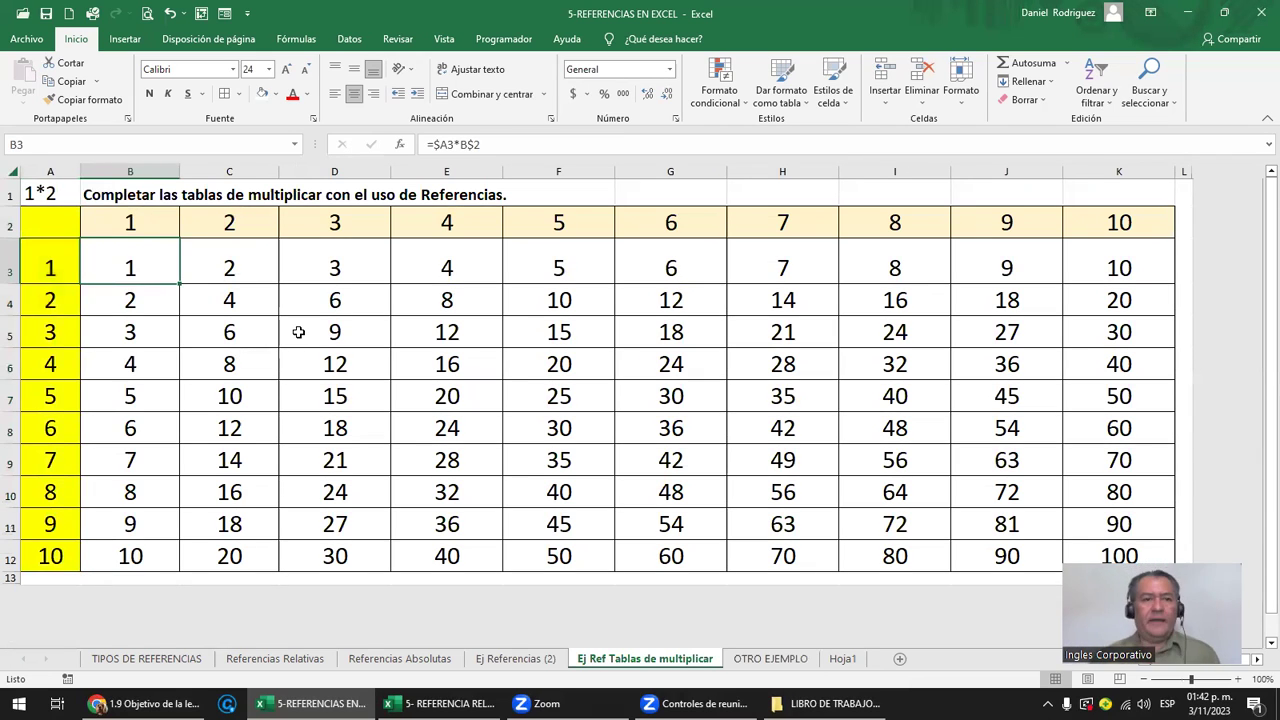
pyautogui.hotkey('shift', 'Right')
pyautogui.hotkey('shift', 'Right')
pyautogui.hotkey('shift', 'Right')
pyautogui.hotkey('shift', 'Right')
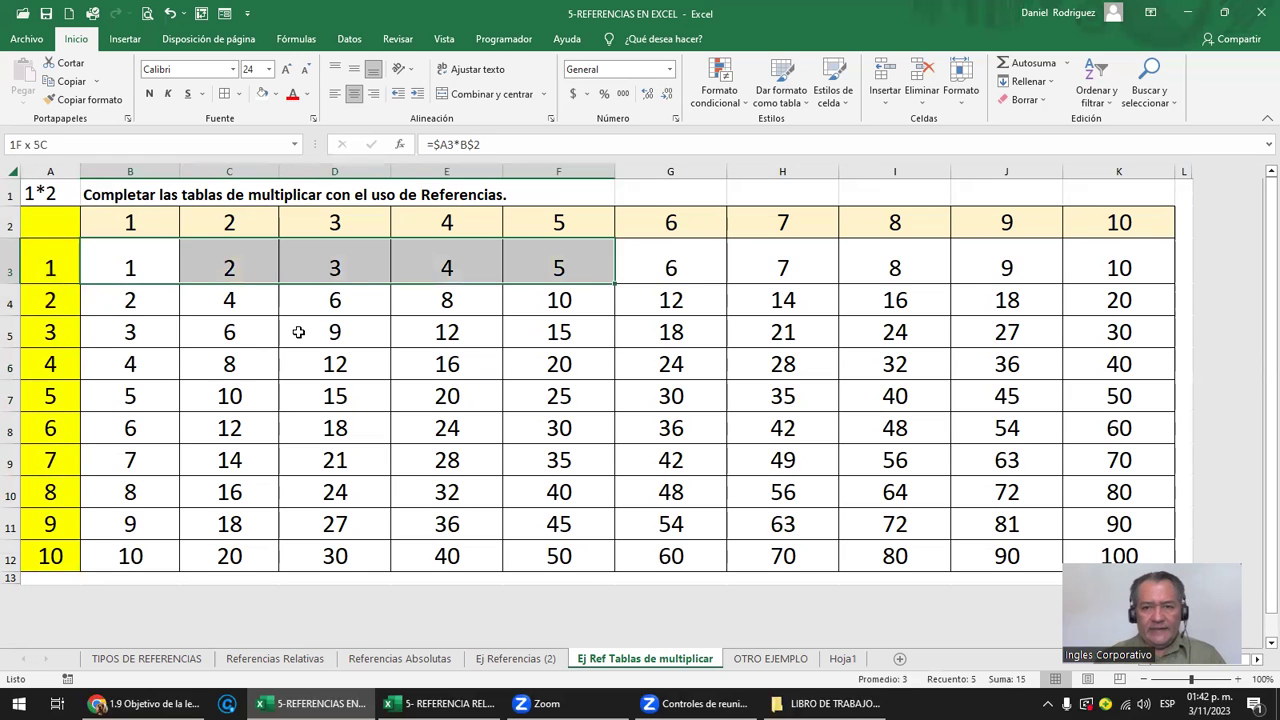
pyautogui.hotkey('ctrl', 'shift', 'Right')
pyautogui.hotkey('ctrl', 'shift', 'Down')
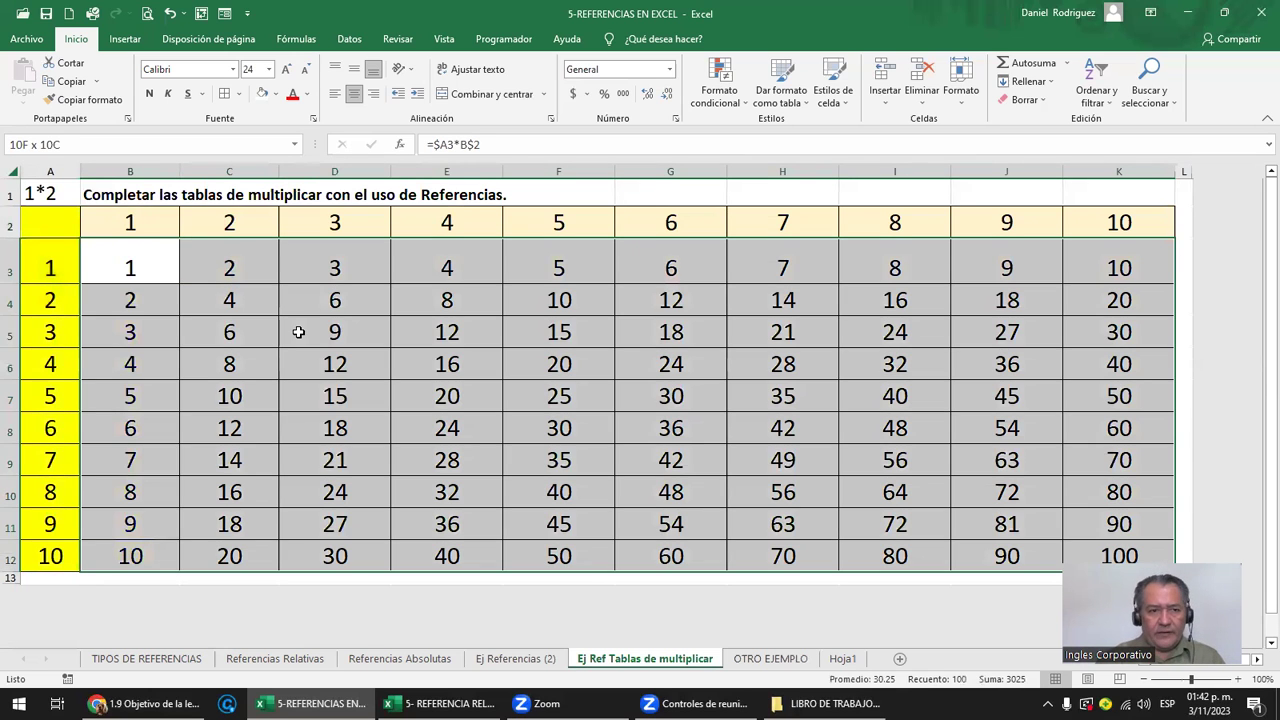
pyautogui.press('Right')
pyautogui.press('Right')
pyautogui.press('Left')
pyautogui.press('Left')
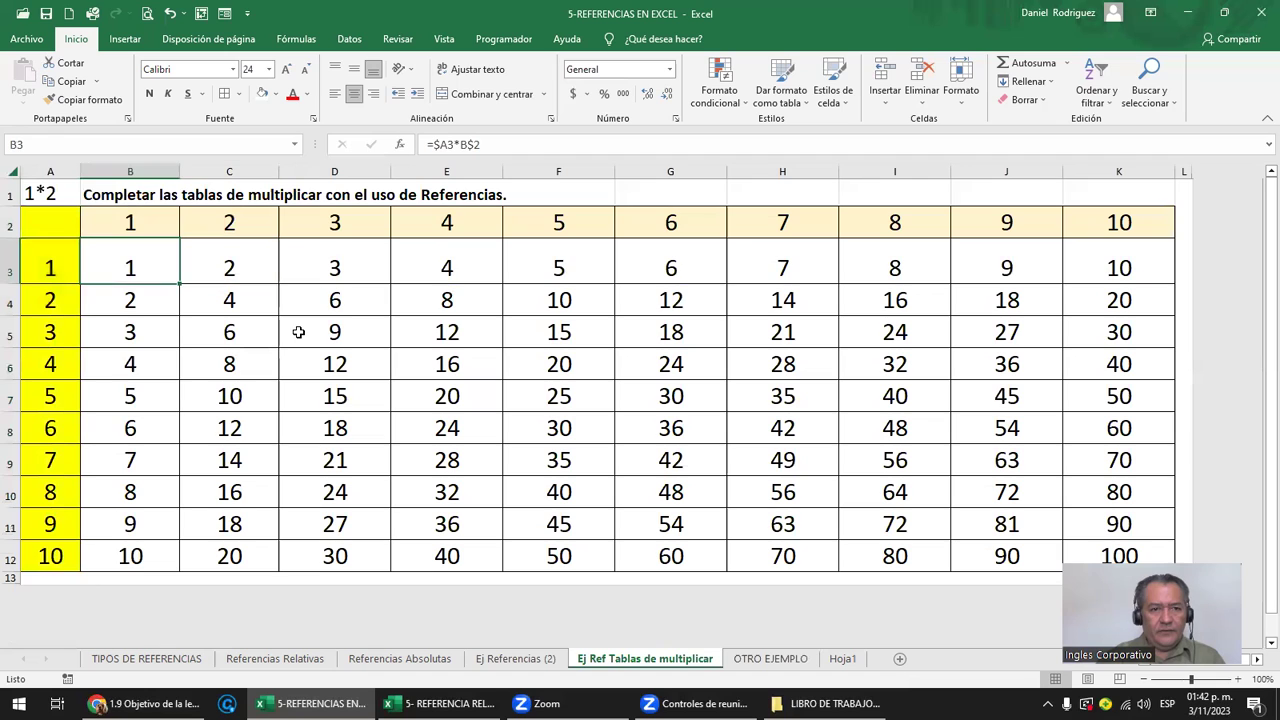
pyautogui.hotkey('shift', 'Down')
pyautogui.hotkey('shift', 'Down')
pyautogui.hotkey('shift', 'Down')
pyautogui.hotkey('shift', 'Down')
pyautogui.hotkey('shift', 'Down')
pyautogui.hotkey('shift', 'Down')
pyautogui.hotkey('shift', 'Down')
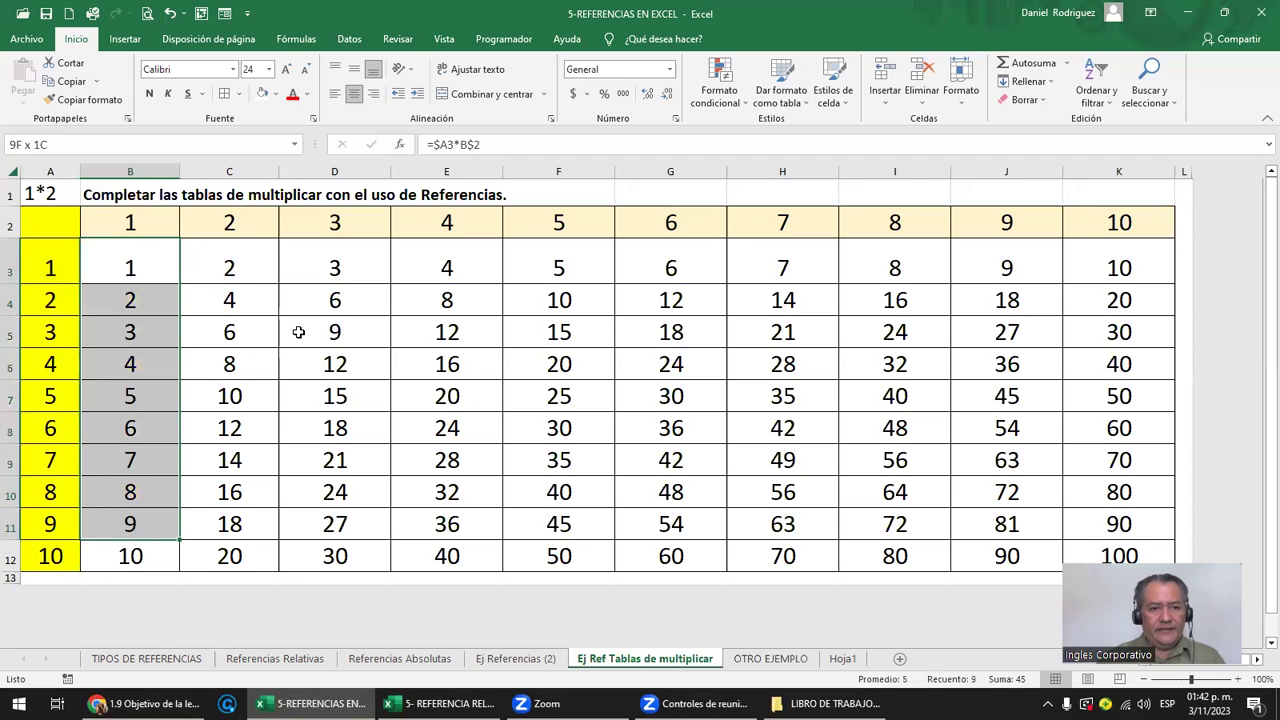
pyautogui.hotkey('shift', 'Down')
pyautogui.hotkey('shift', 'Right')
pyautogui.hotkey('shift', 'Right')
pyautogui.hotkey('shift', 'Right')
pyautogui.hotkey('shift', 'Right')
pyautogui.hotkey('shift', 'Right')
pyautogui.hotkey('shift', 'Right')
pyautogui.hotkey('shift', 'Right')
pyautogui.hotkey('shift', 'Right')
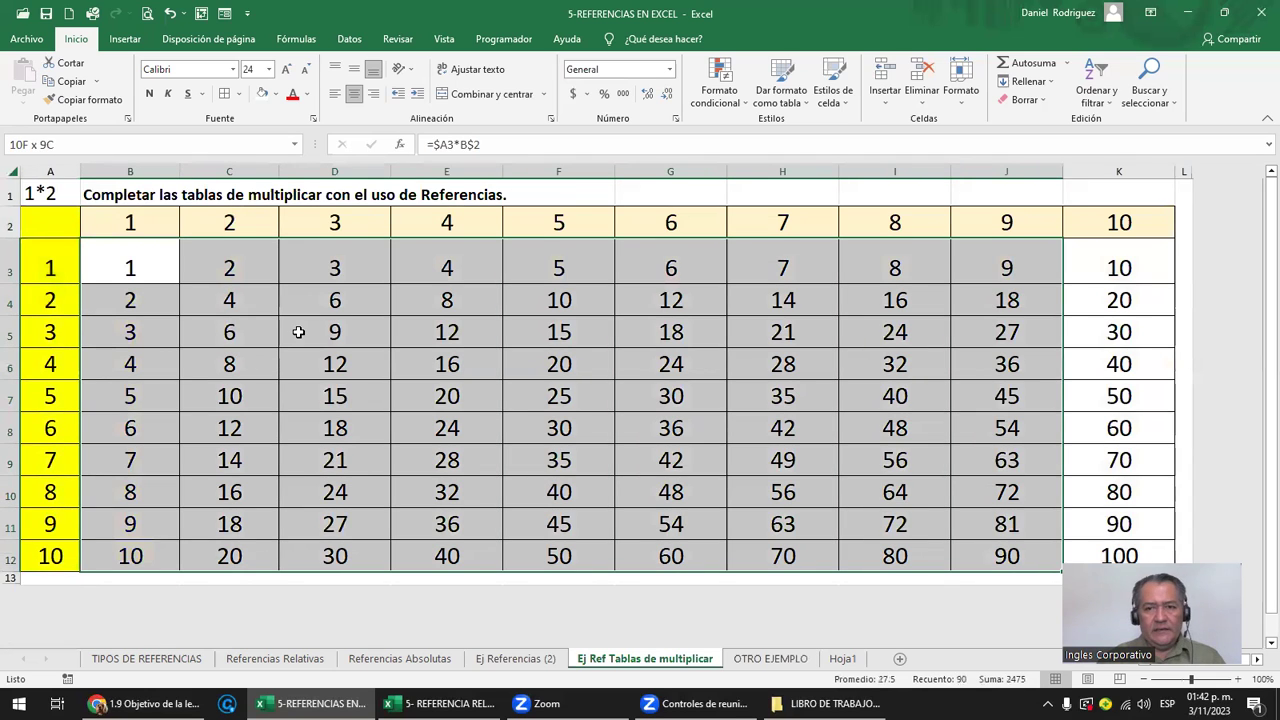
pyautogui.hotkey('shift', 'Right')
pyautogui.press('Delete')
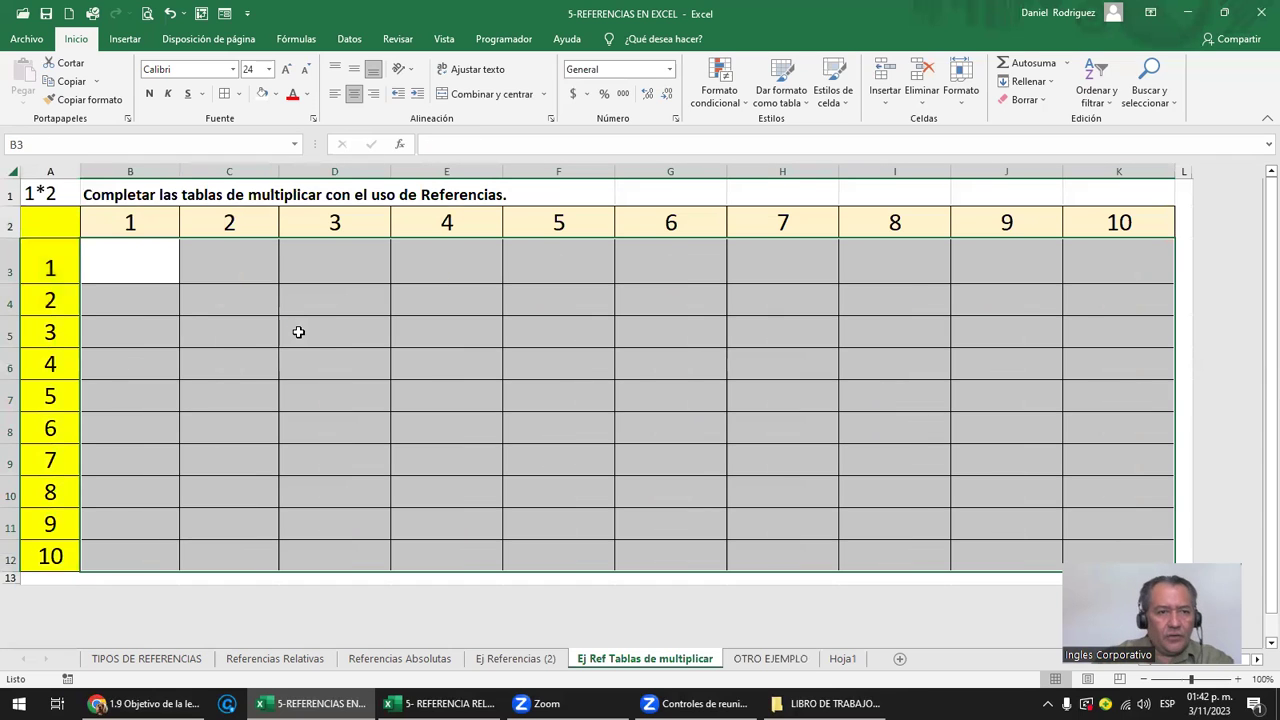
pyautogui.click(47, 224)
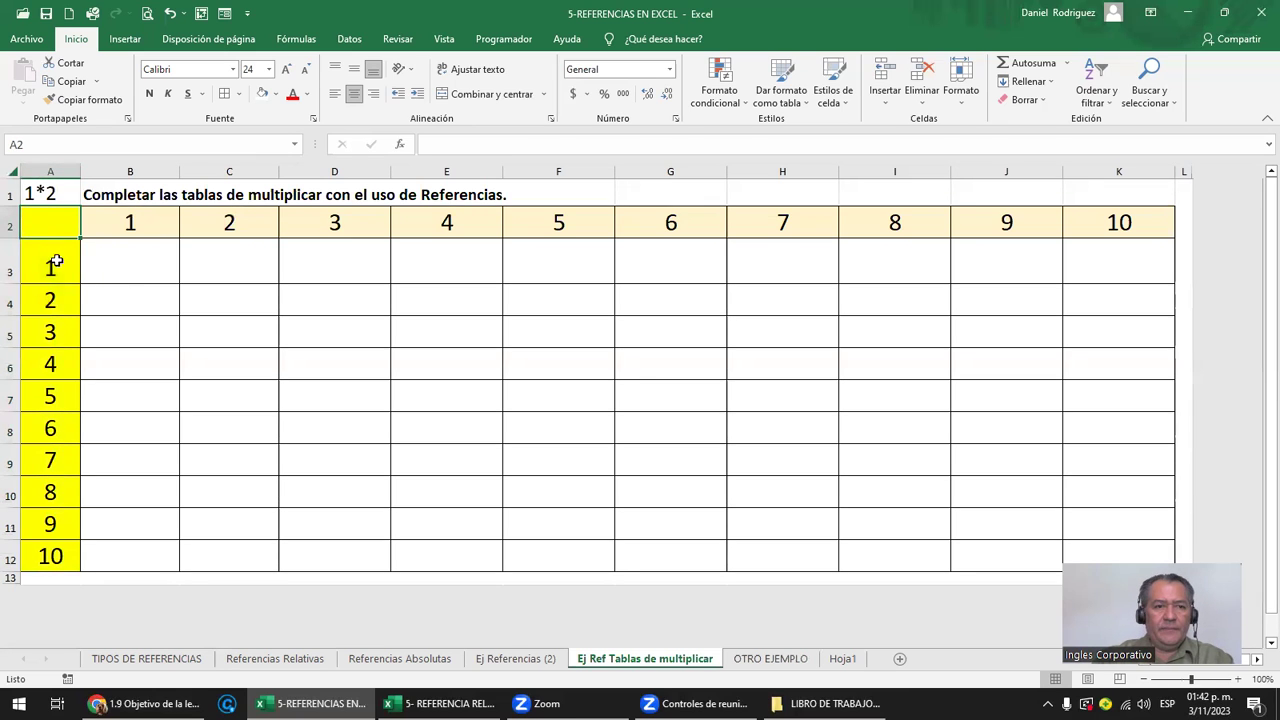
pyautogui.moveTo(55, 260); pyautogui.dragTo(65, 565)
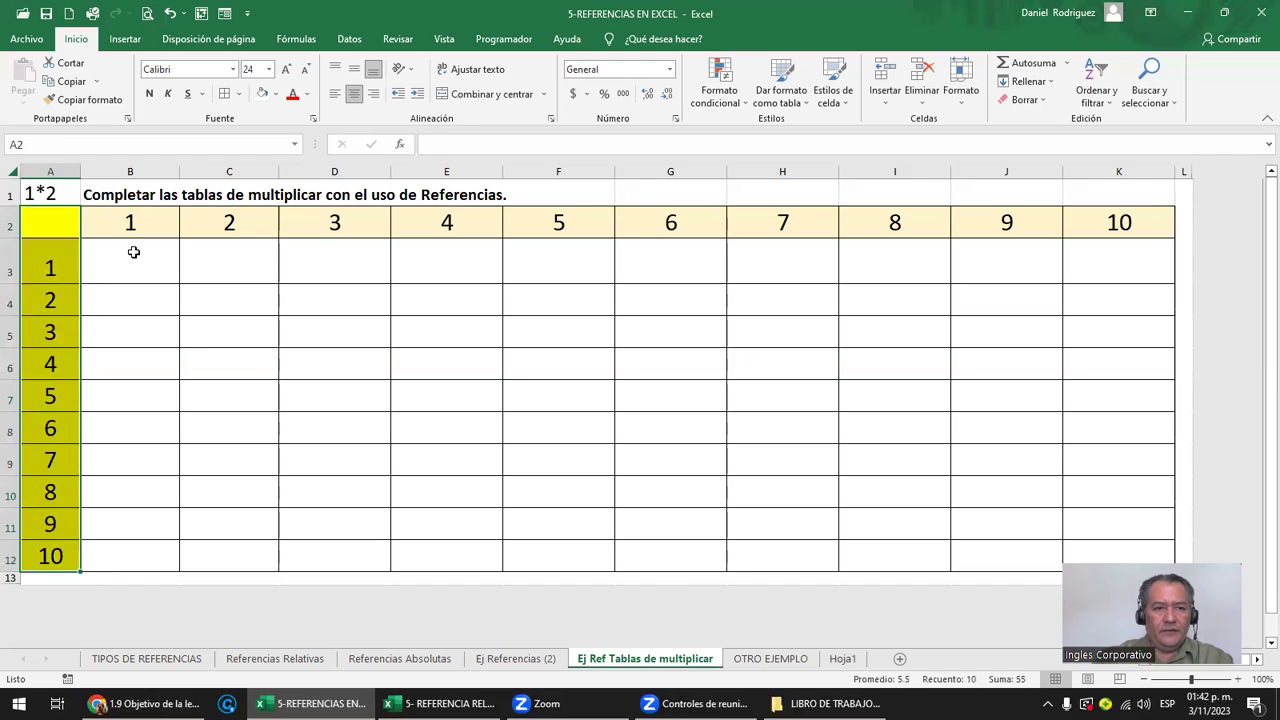
pyautogui.moveTo(130, 228); pyautogui.dragTo(1100, 222)
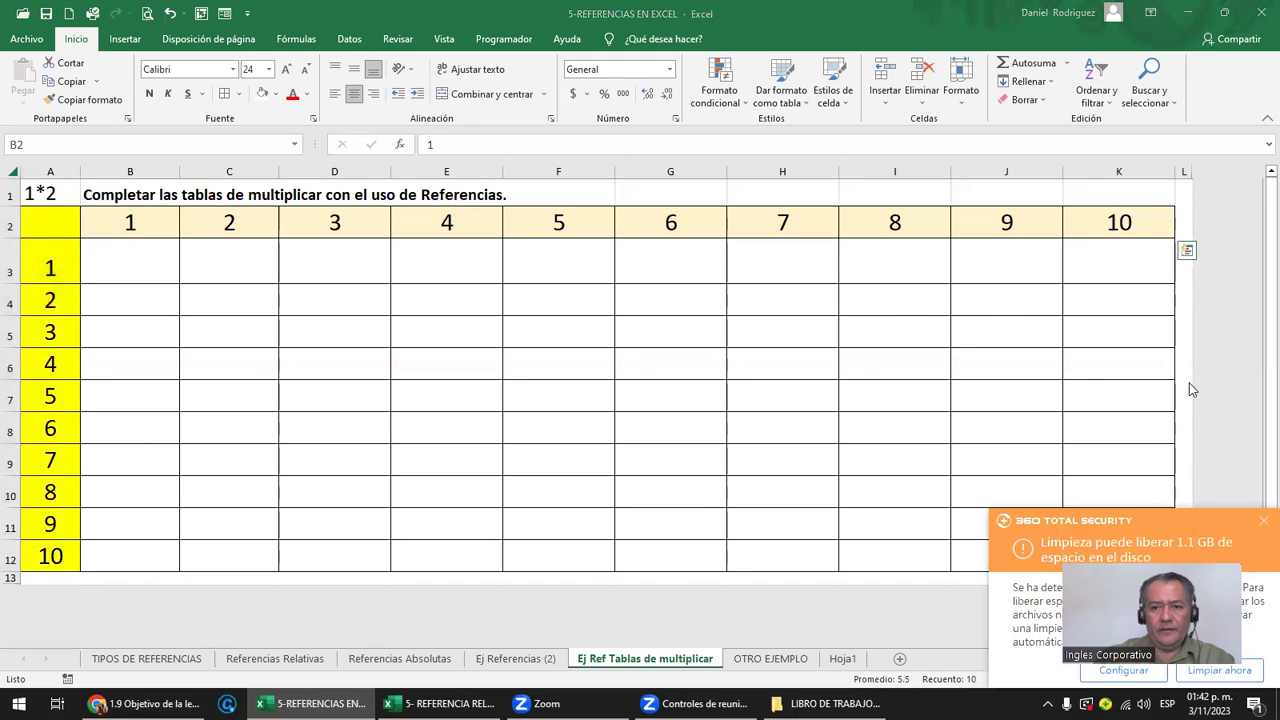
pyautogui.click(1257, 525)
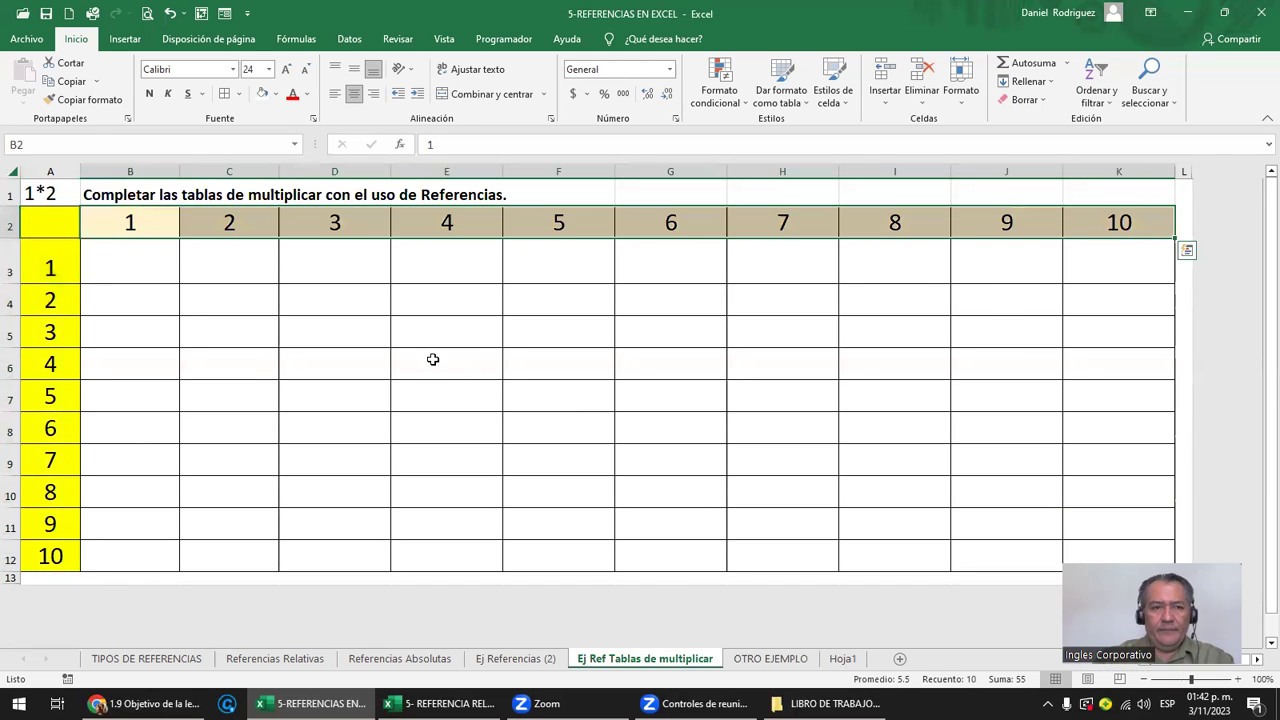
pyautogui.click(134, 266)
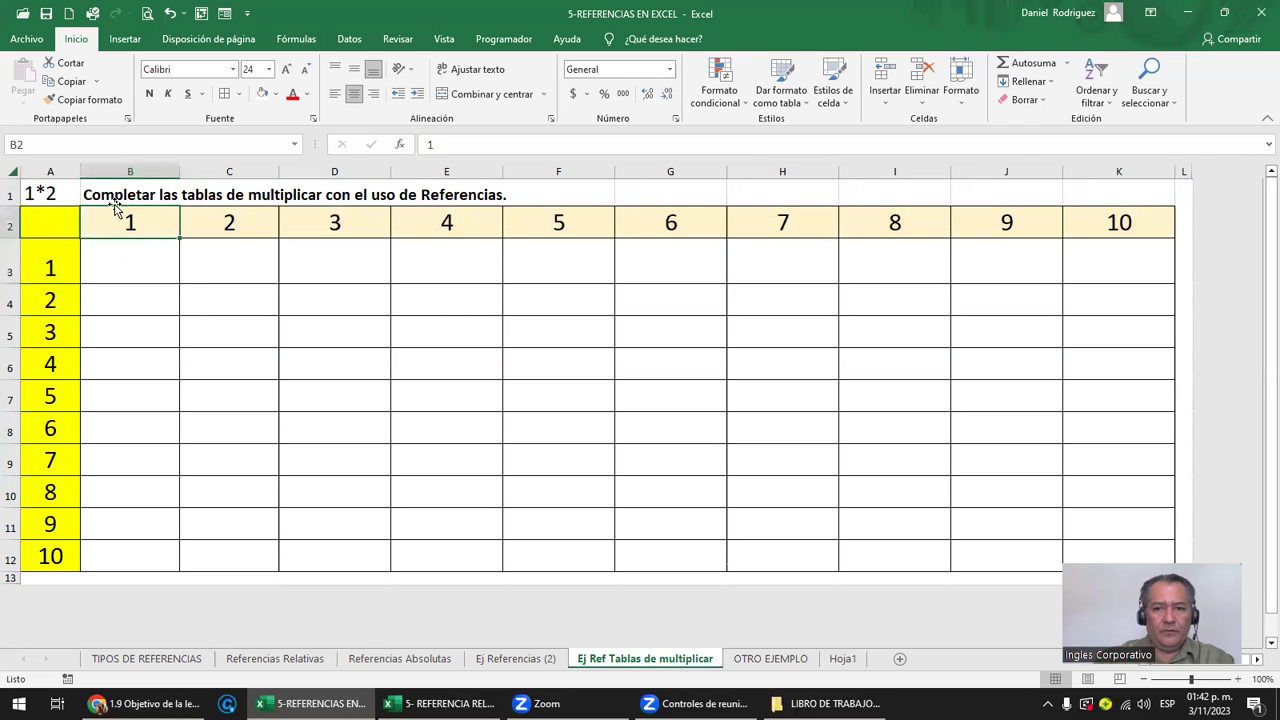
pyautogui.click(63, 264)
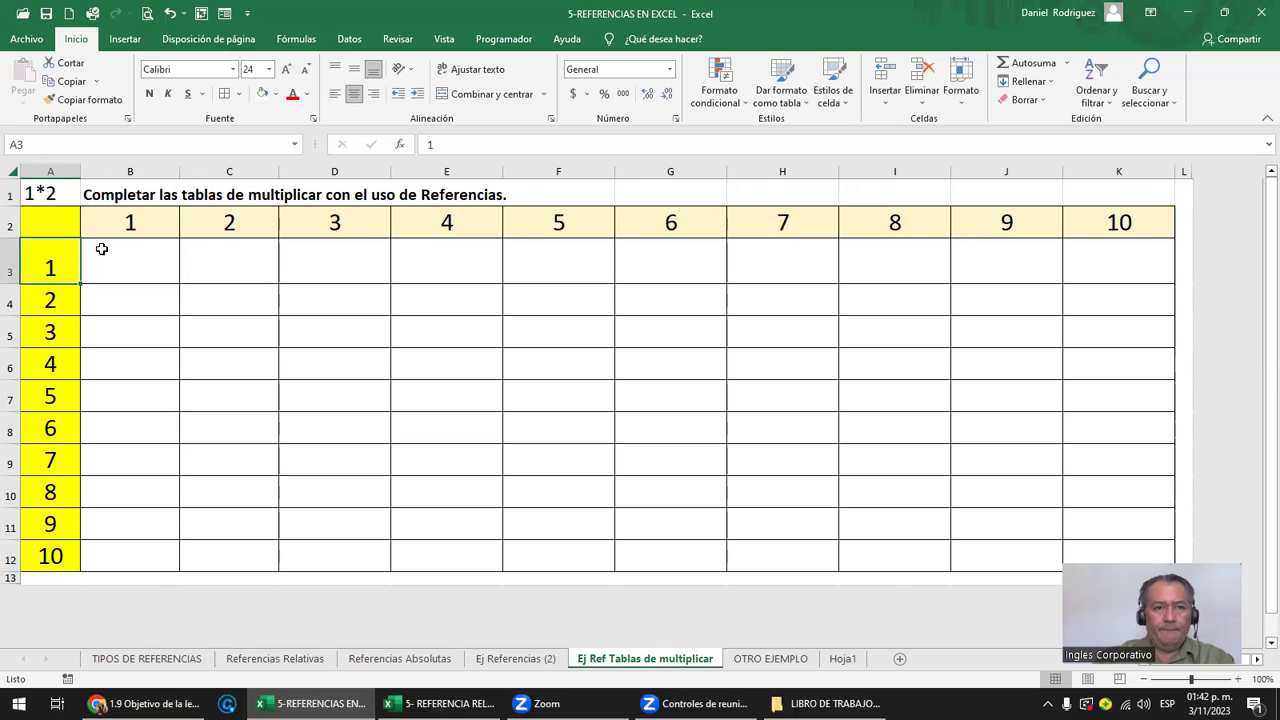
pyautogui.click(147, 277)
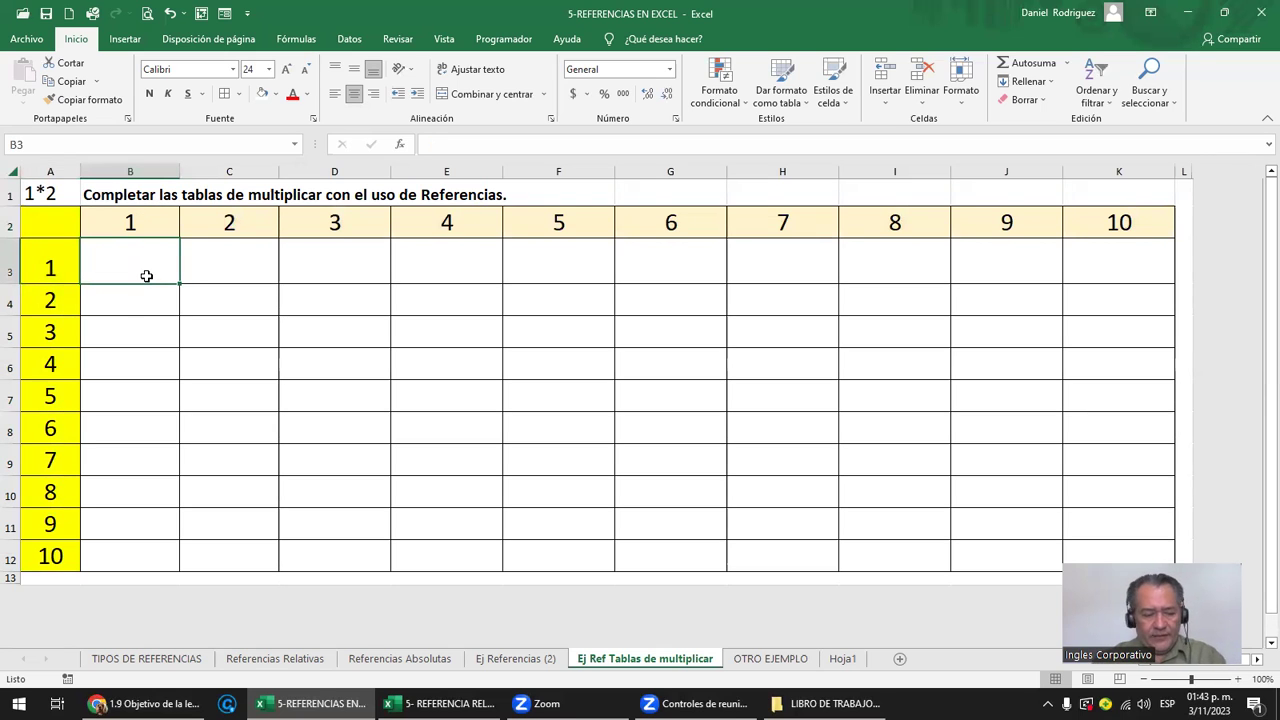
pyautogui.write('=1*')
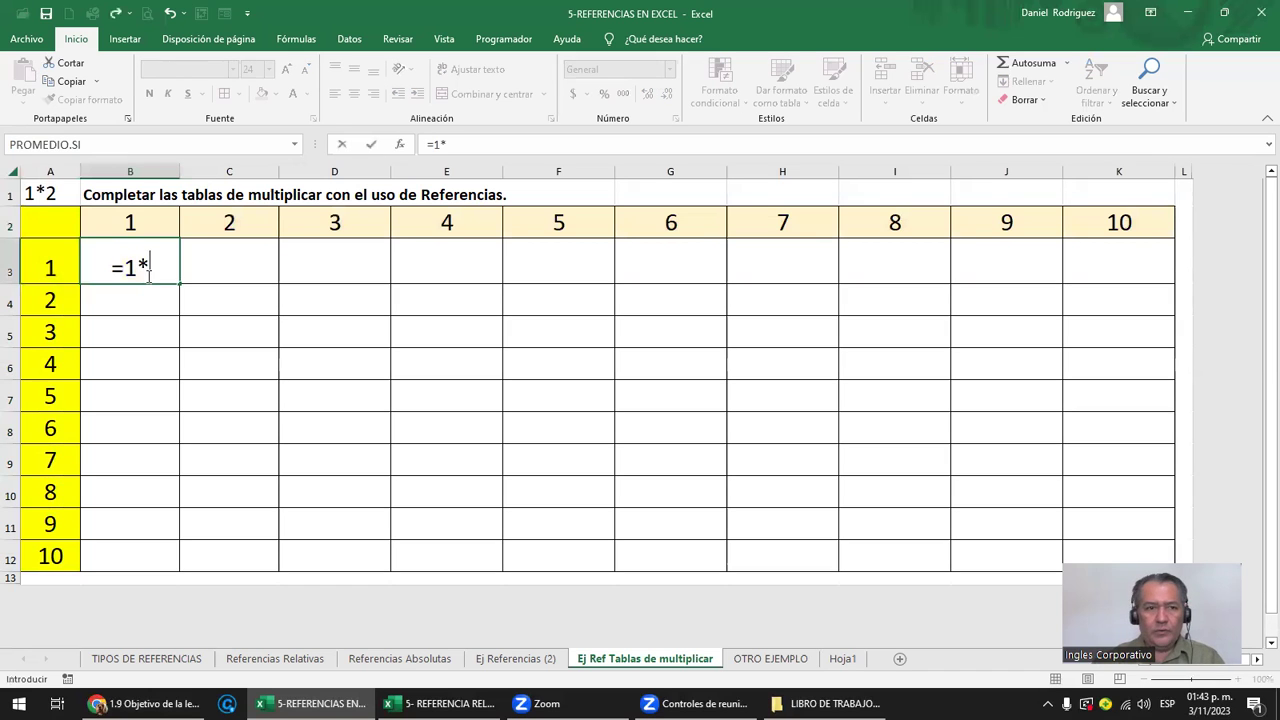
pyautogui.write('1')
pyautogui.press('Return')
pyautogui.press('Up')
pyautogui.press('Right')
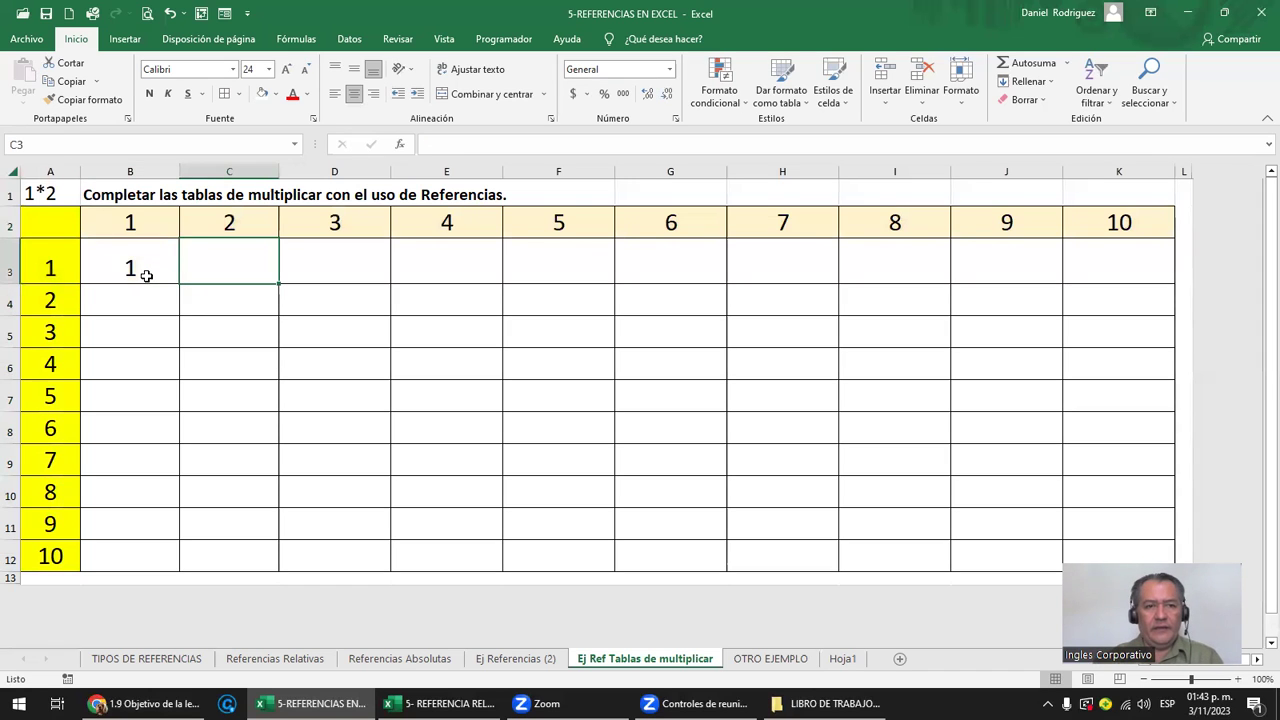
pyautogui.write('=1')
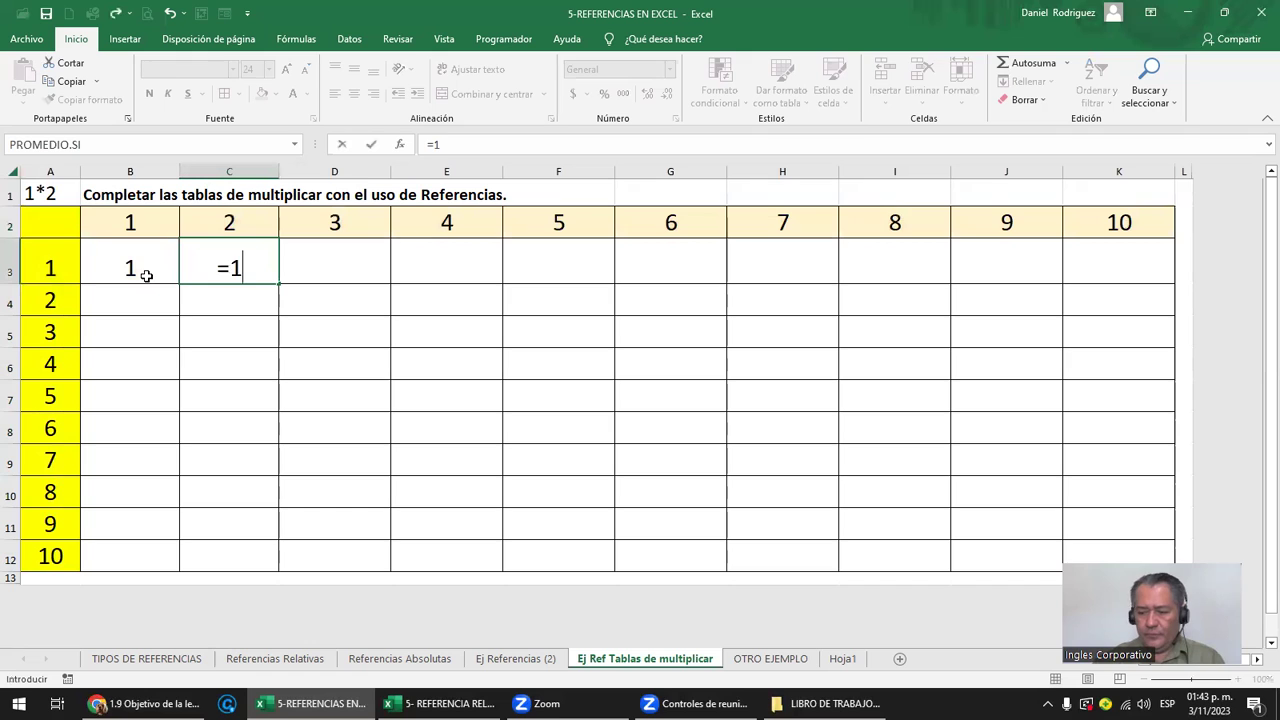
pyautogui.write('*2')
pyautogui.press('Return')
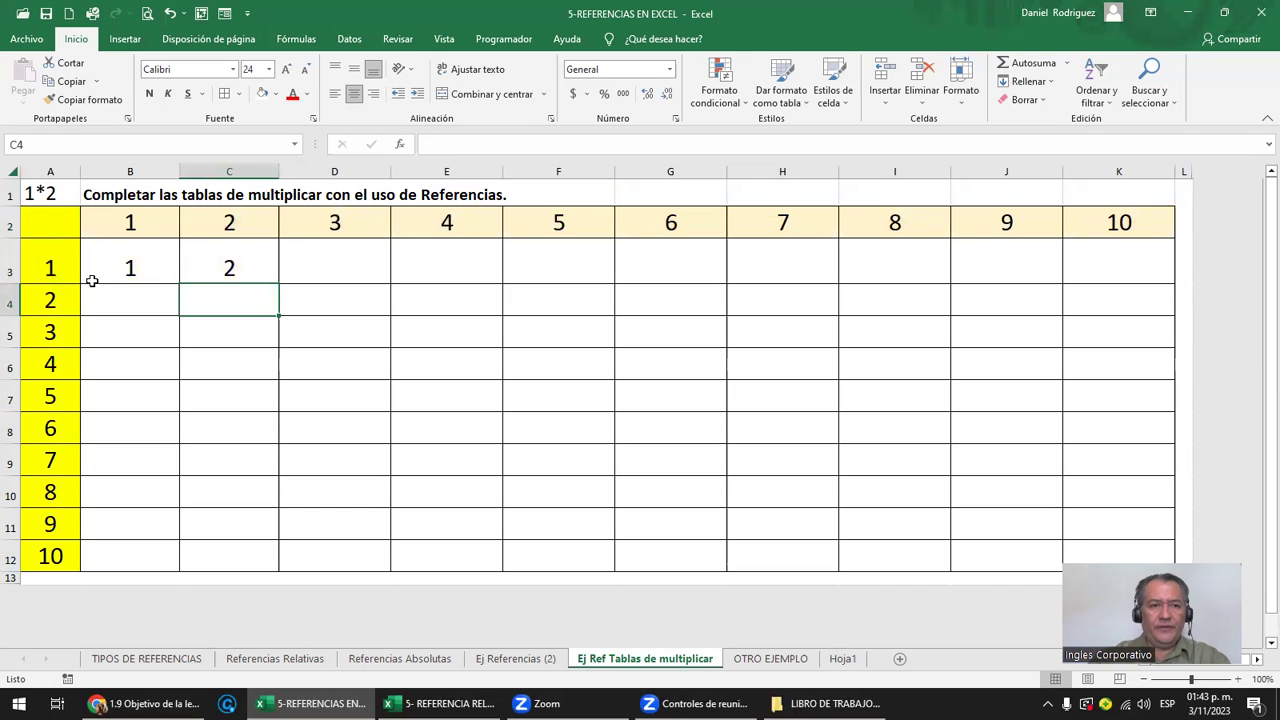
pyautogui.moveTo(43, 265); pyautogui.dragTo(48, 558)
pyautogui.moveTo(127, 221); pyautogui.dragTo(1080, 214)
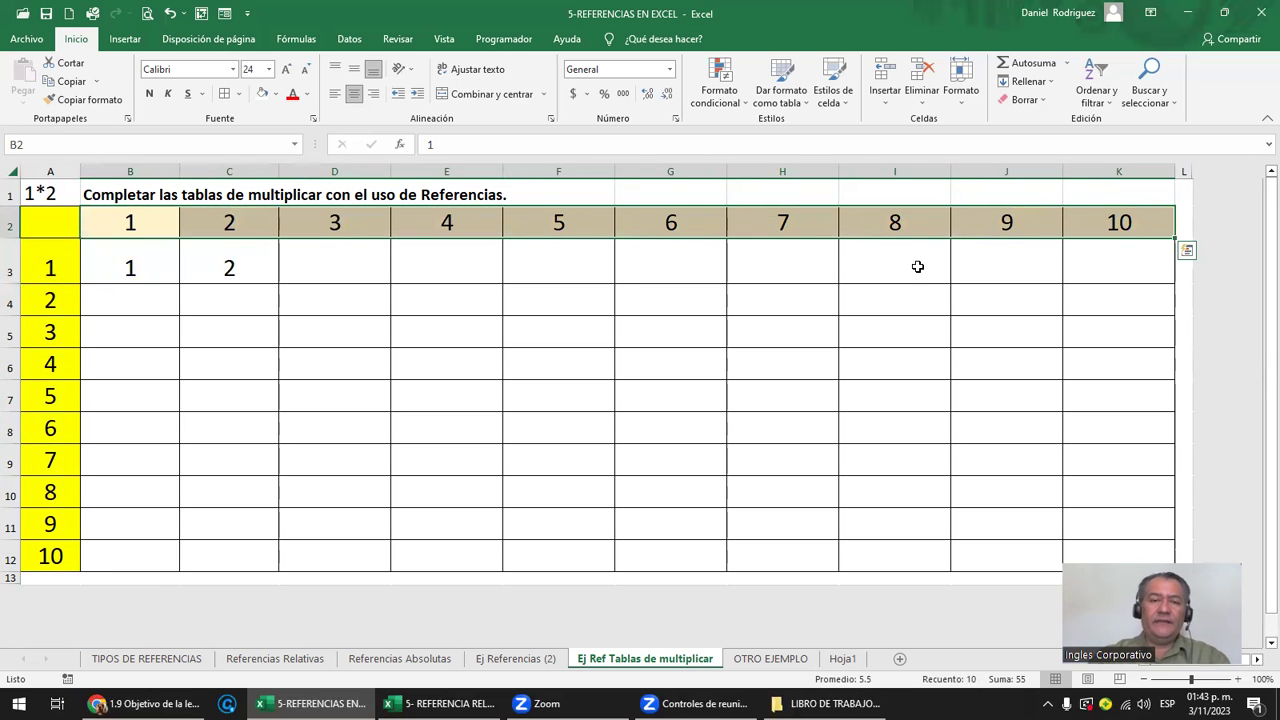
pyautogui.doubleClick(210, 268)
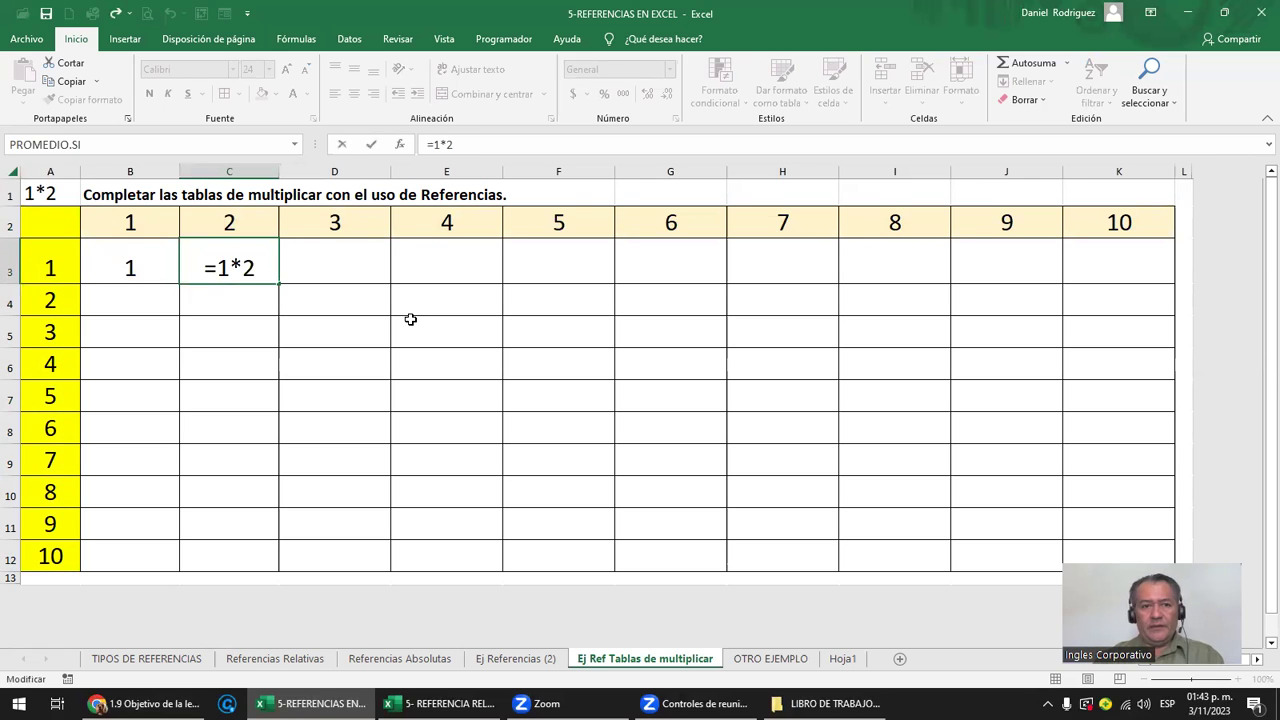
pyautogui.press('BackSpace')
pyautogui.press('Escape')
pyautogui.press('Delete')
pyautogui.press('Left')
pyautogui.press('Delete')
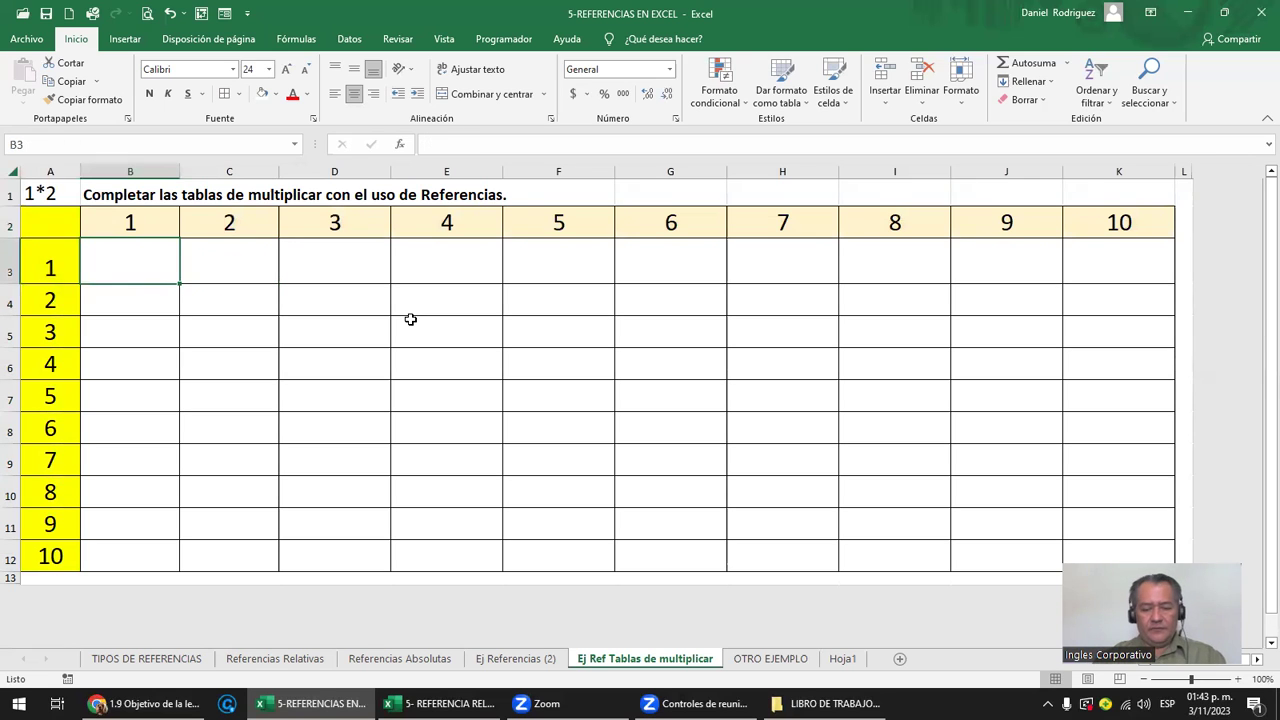
pyautogui.write('=')
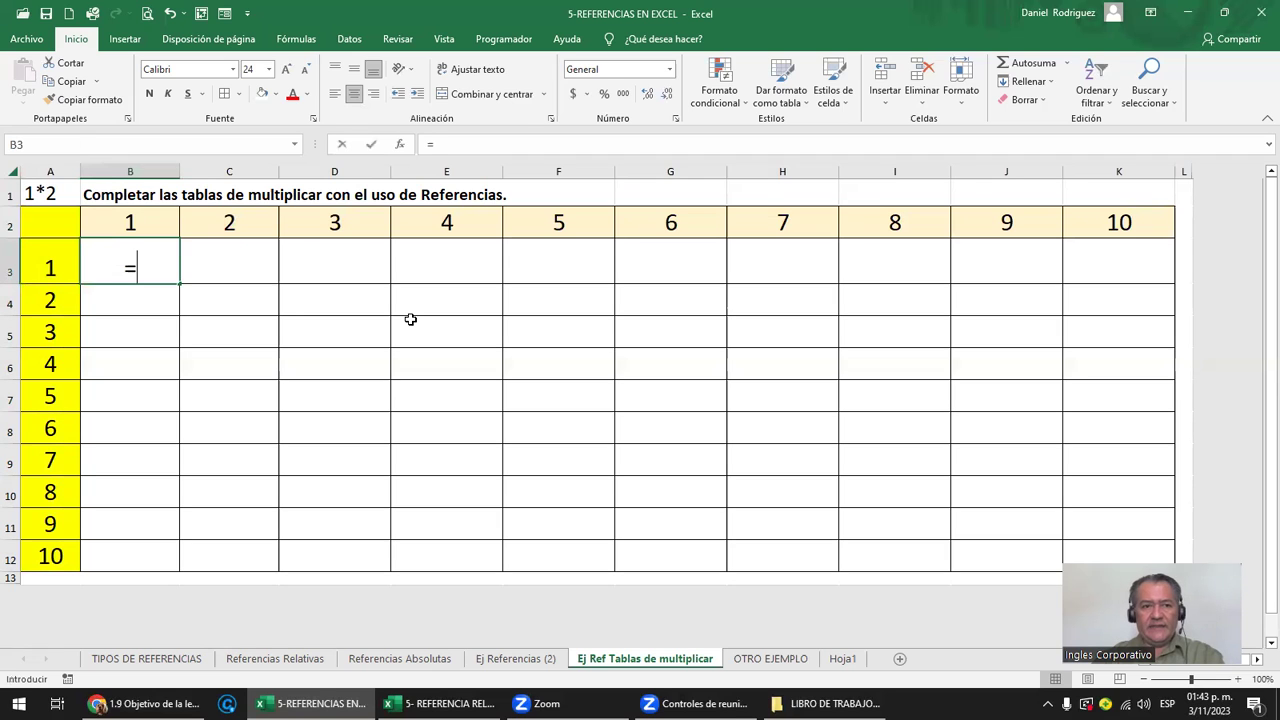
pyautogui.click(42, 260)
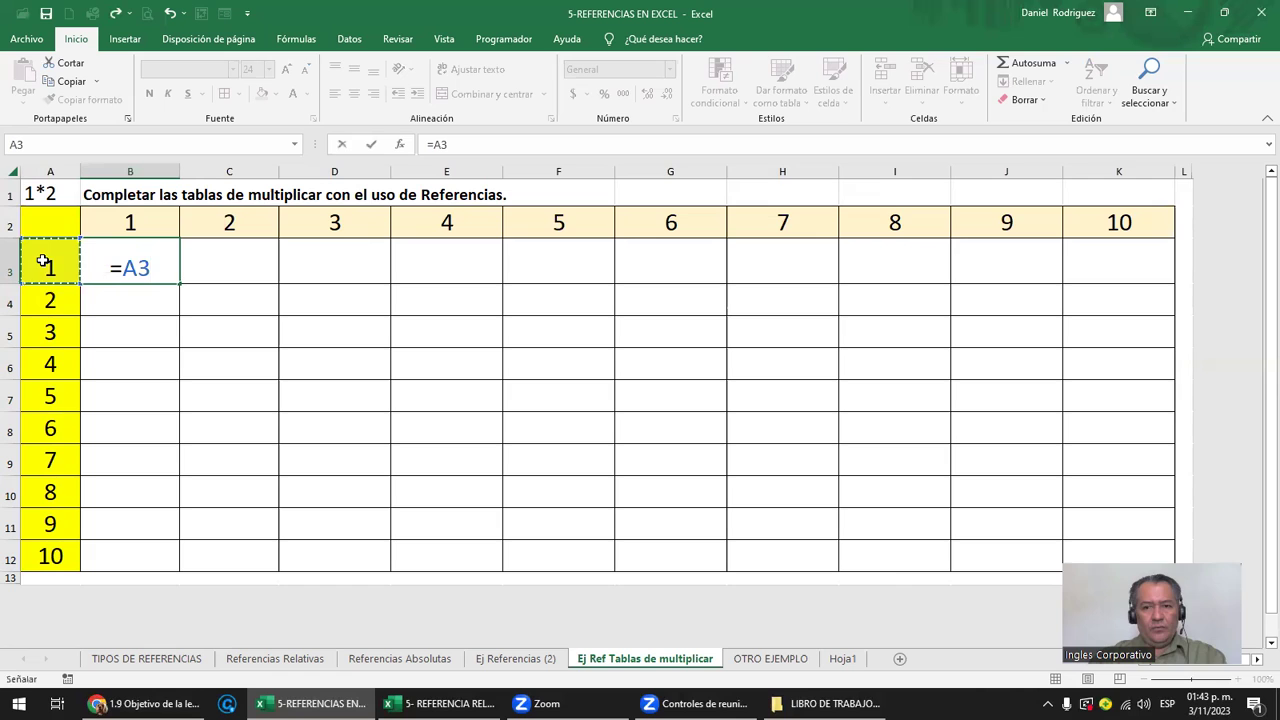
pyautogui.write('*')
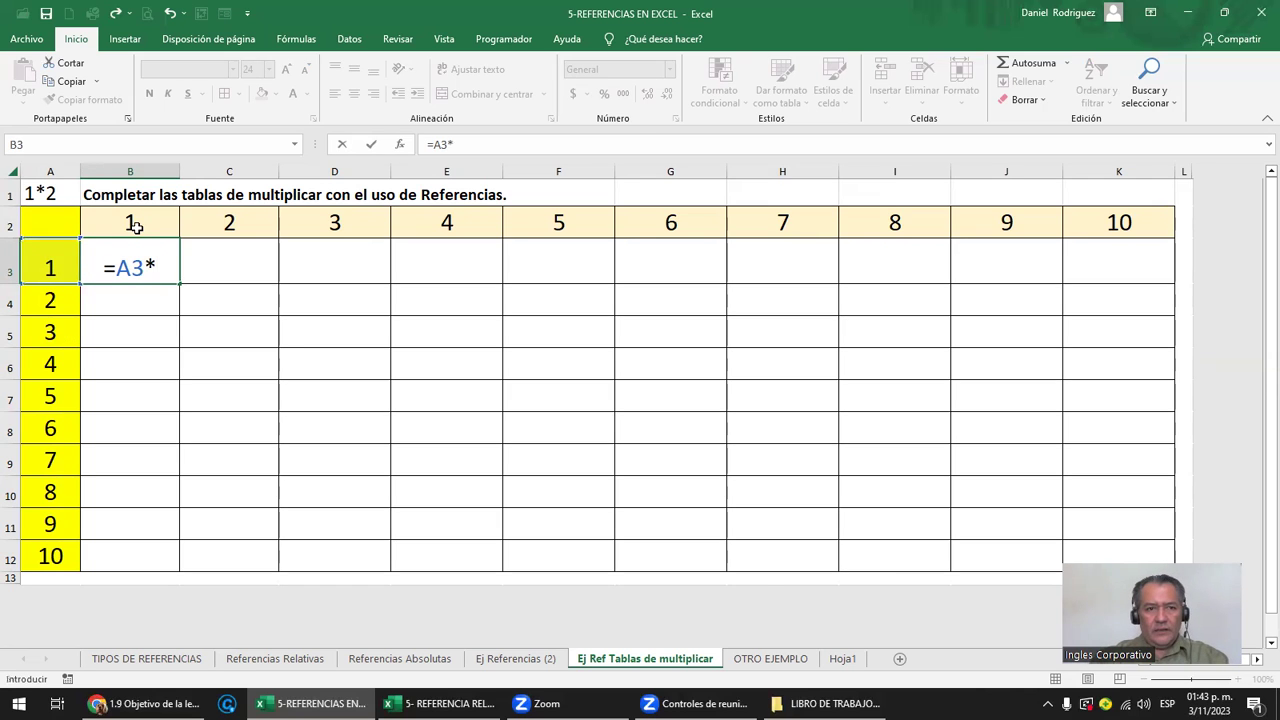
pyautogui.click(136, 226)
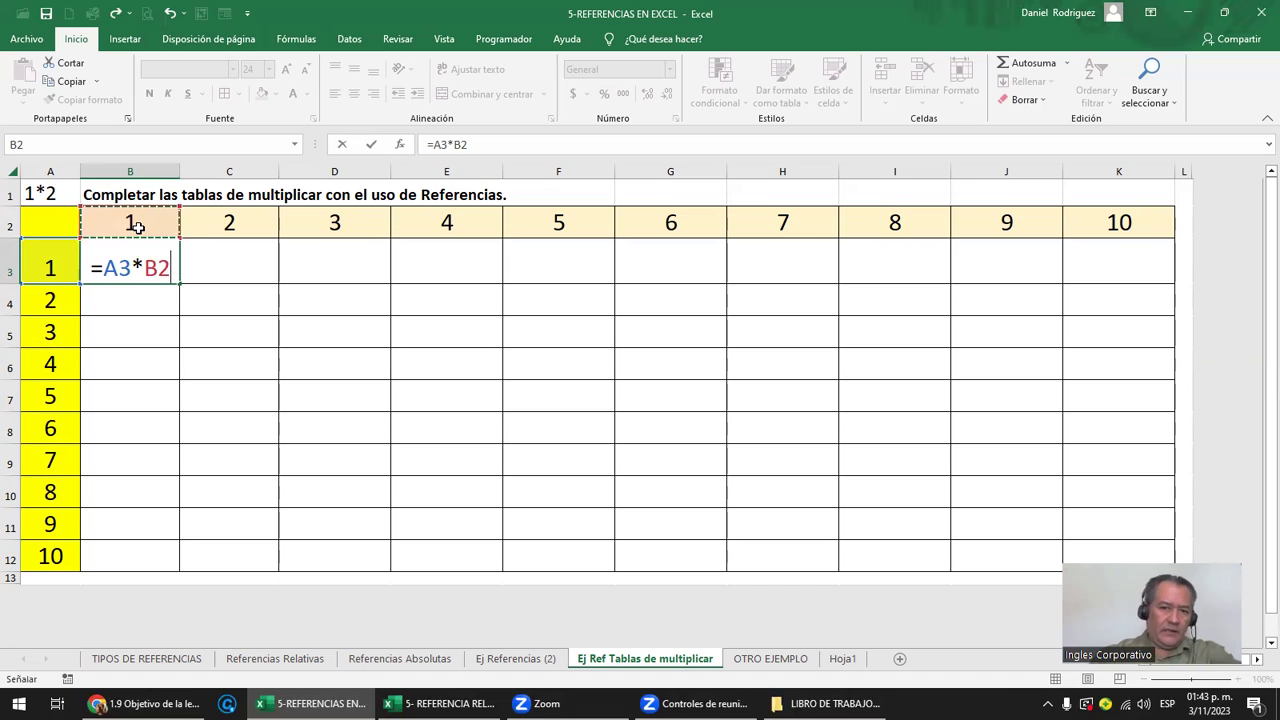
pyautogui.hotkey('ctrl', 'Return')
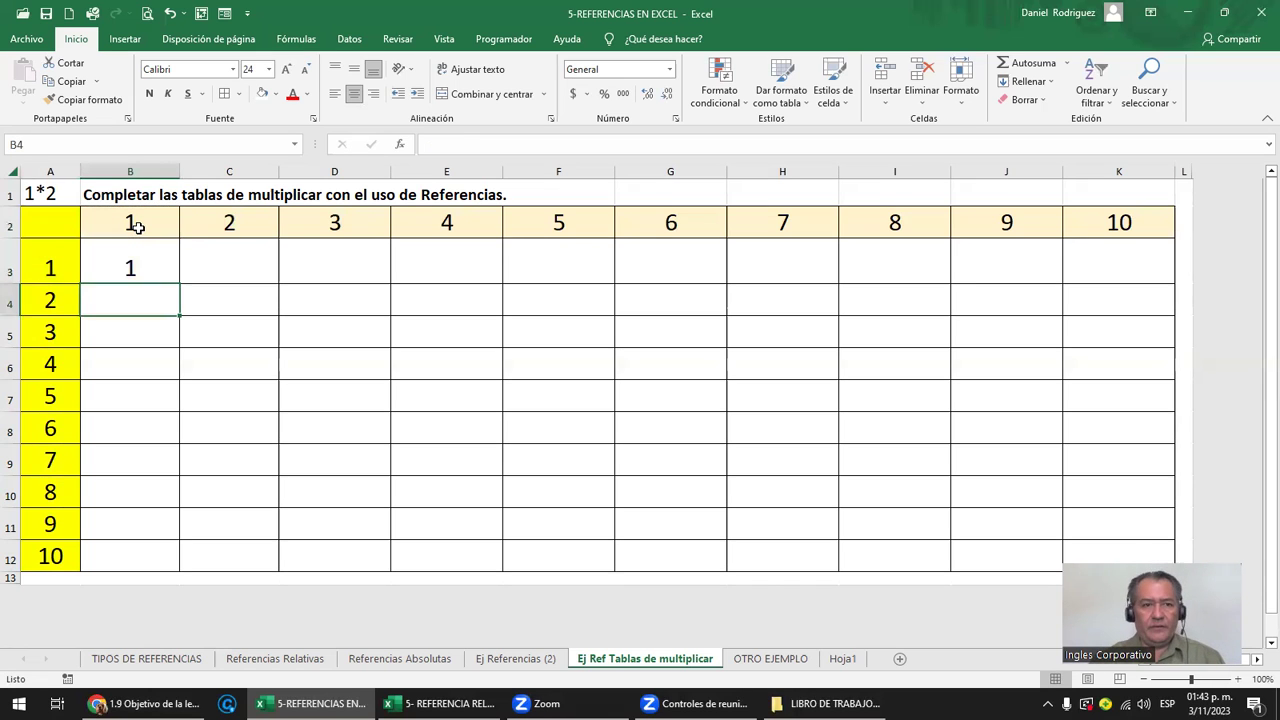
pyautogui.hotkey('ctrl', 'c')
pyautogui.press('Right')
pyautogui.hotkey('ctrl', 'v')
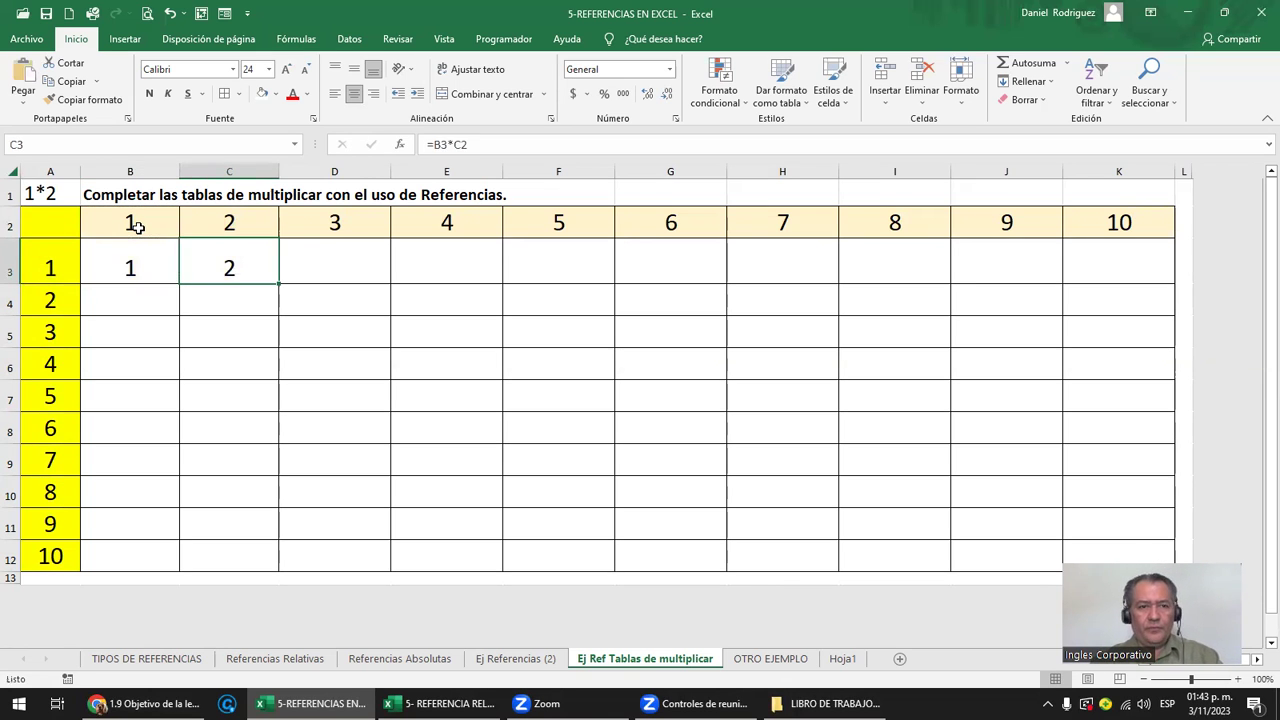
pyautogui.press('F2')
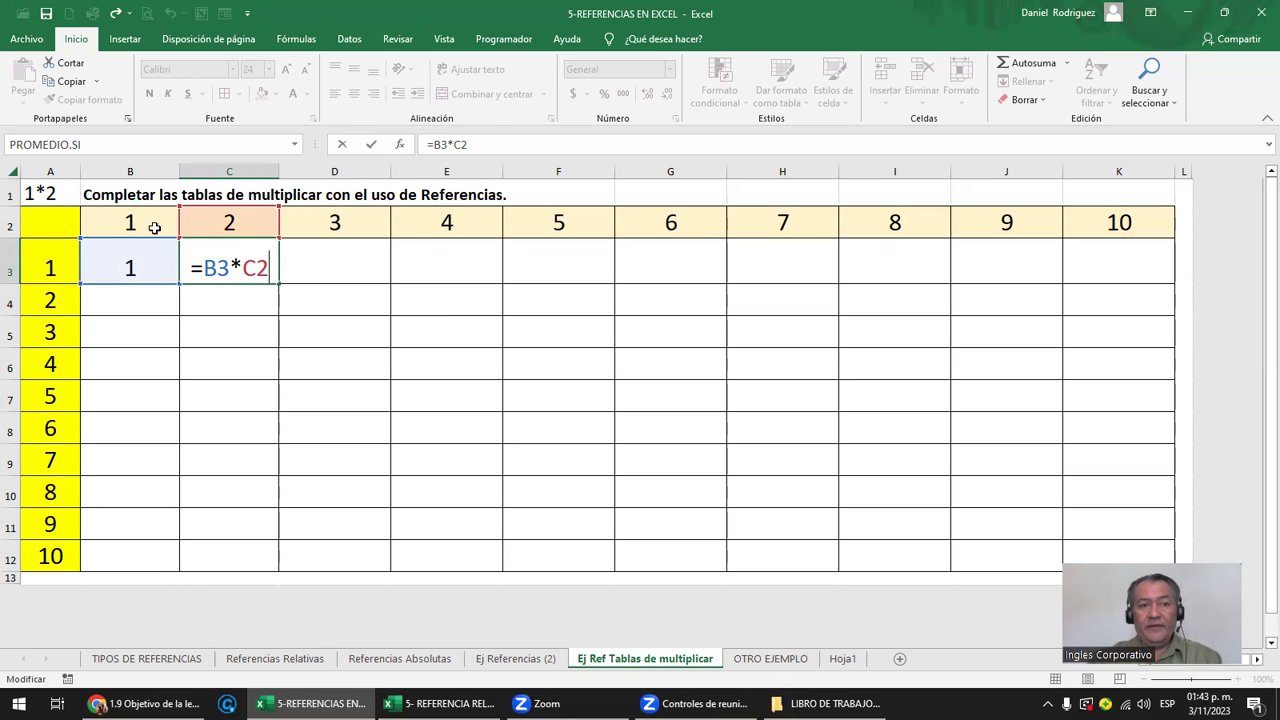
pyautogui.hotkey('ctrl', 'Return')
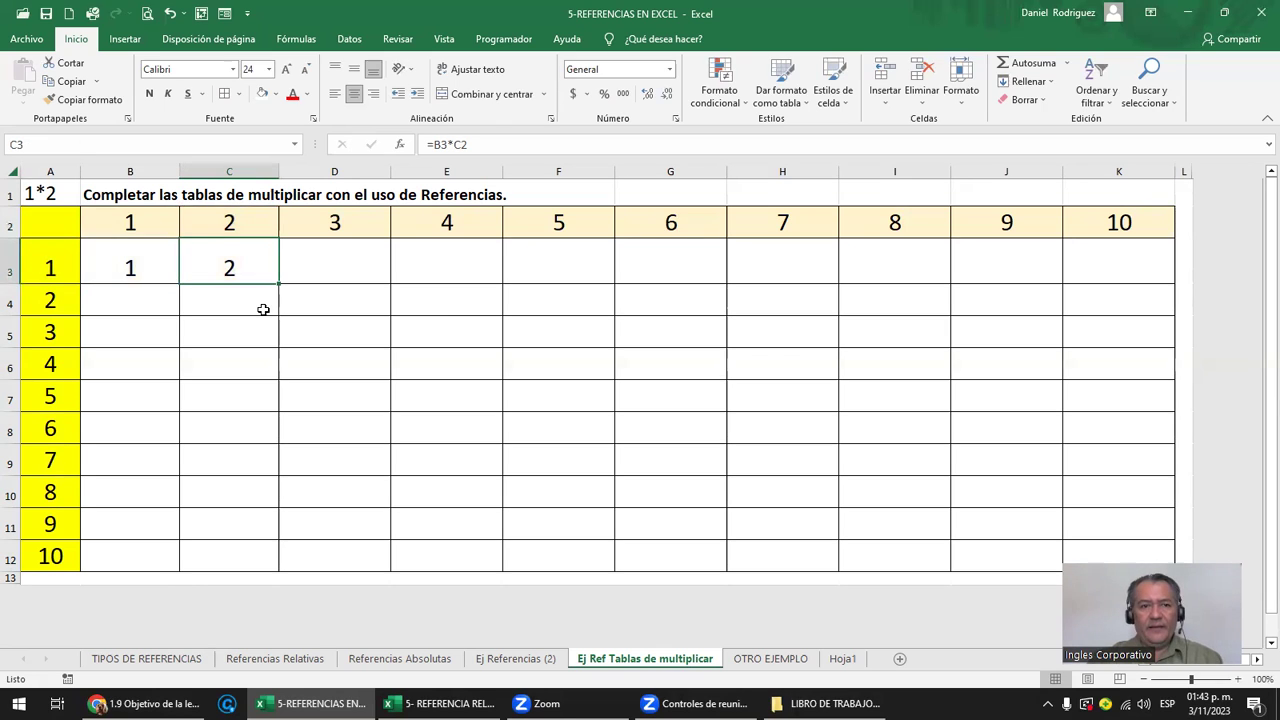
pyautogui.hotkey('ctrl', 'c')
pyautogui.press('Right')
pyautogui.hotkey('ctrl', 'v')
pyautogui.press('Escape')
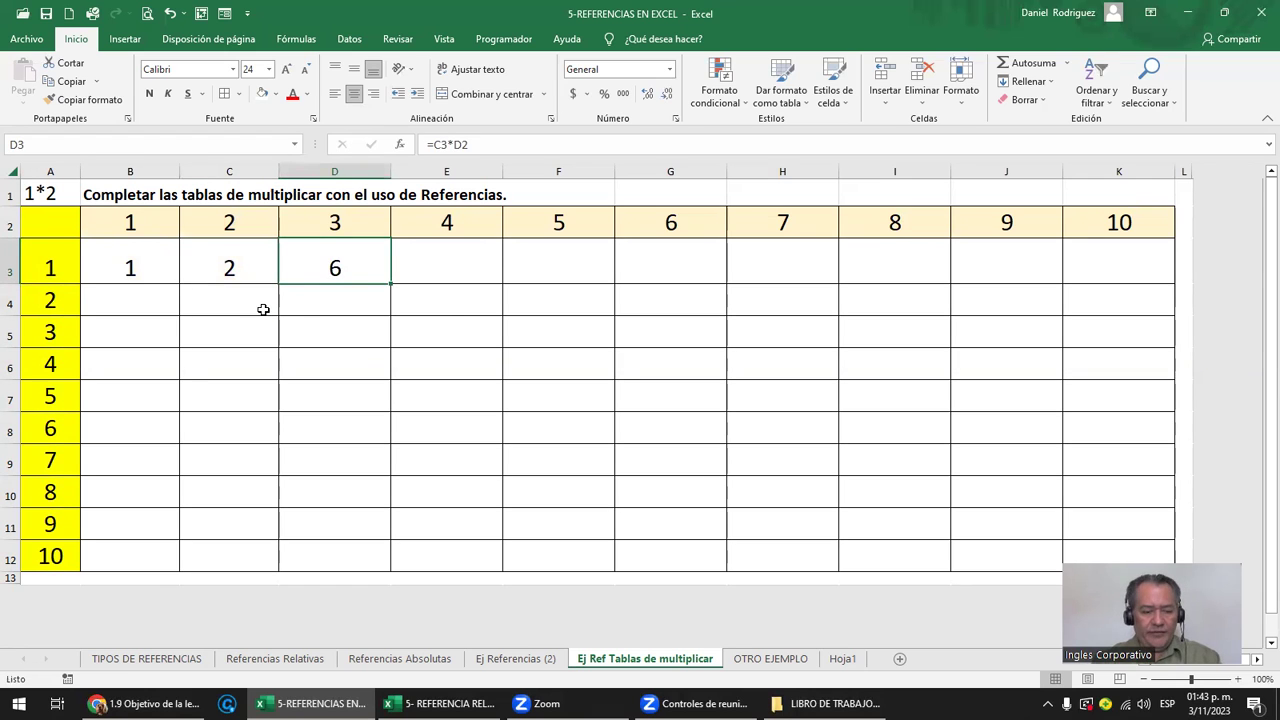
pyautogui.press('F2')
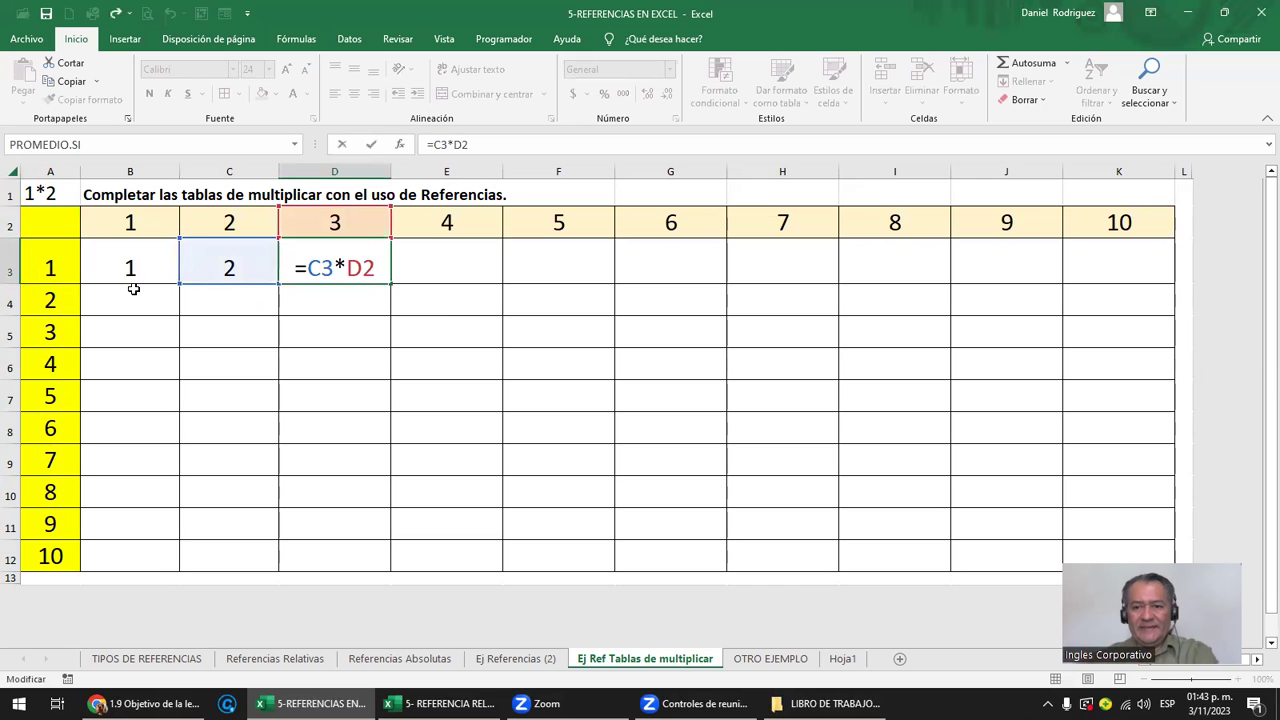
pyautogui.press('Escape')
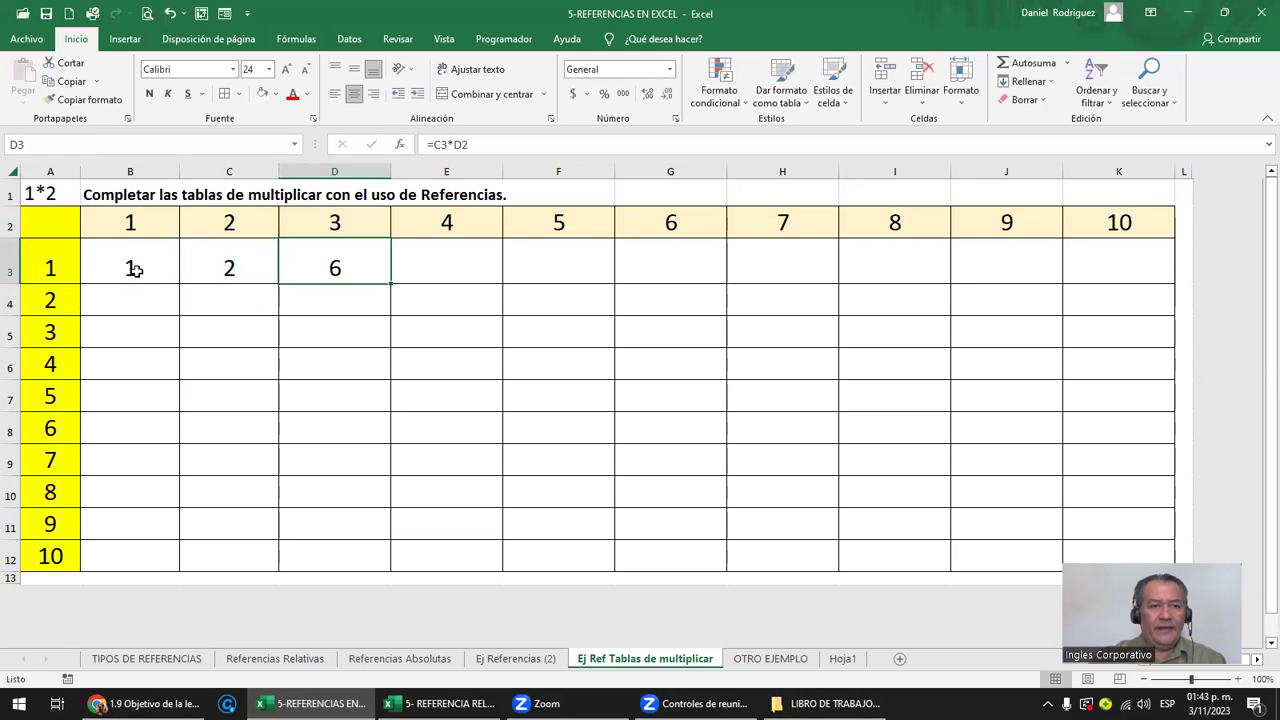
pyautogui.click(12, 265)
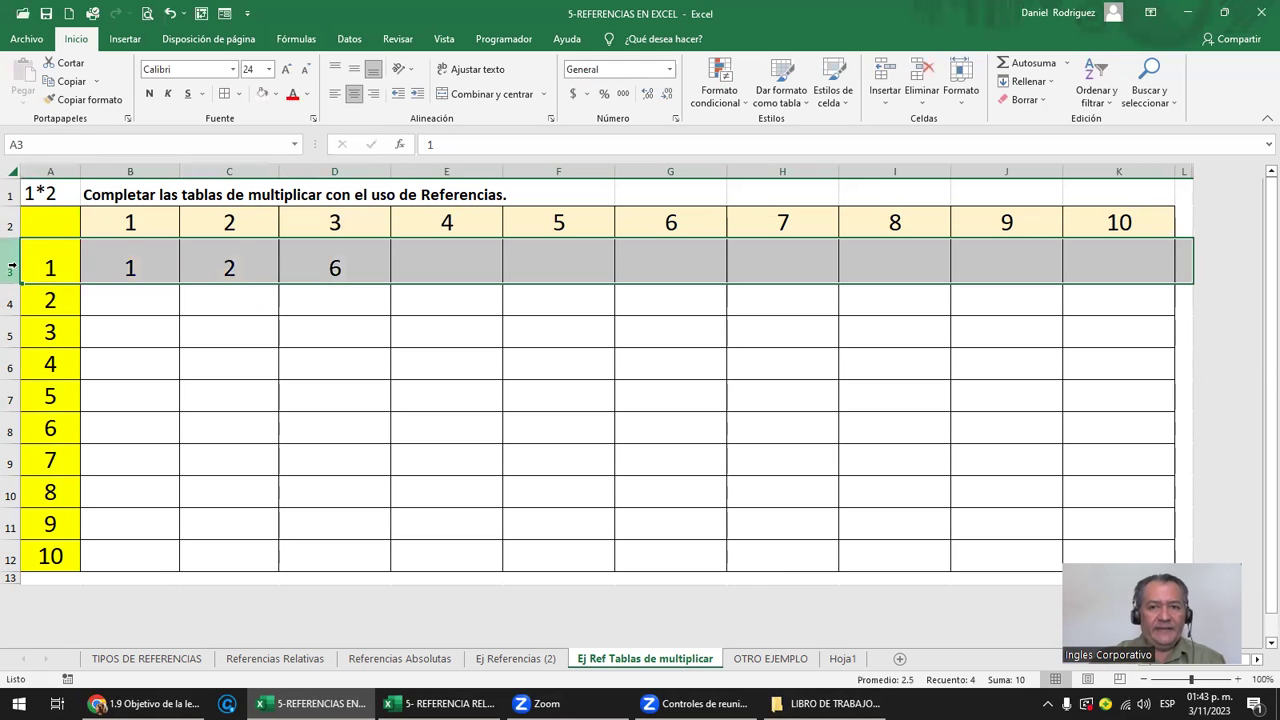
pyautogui.click(150, 272)
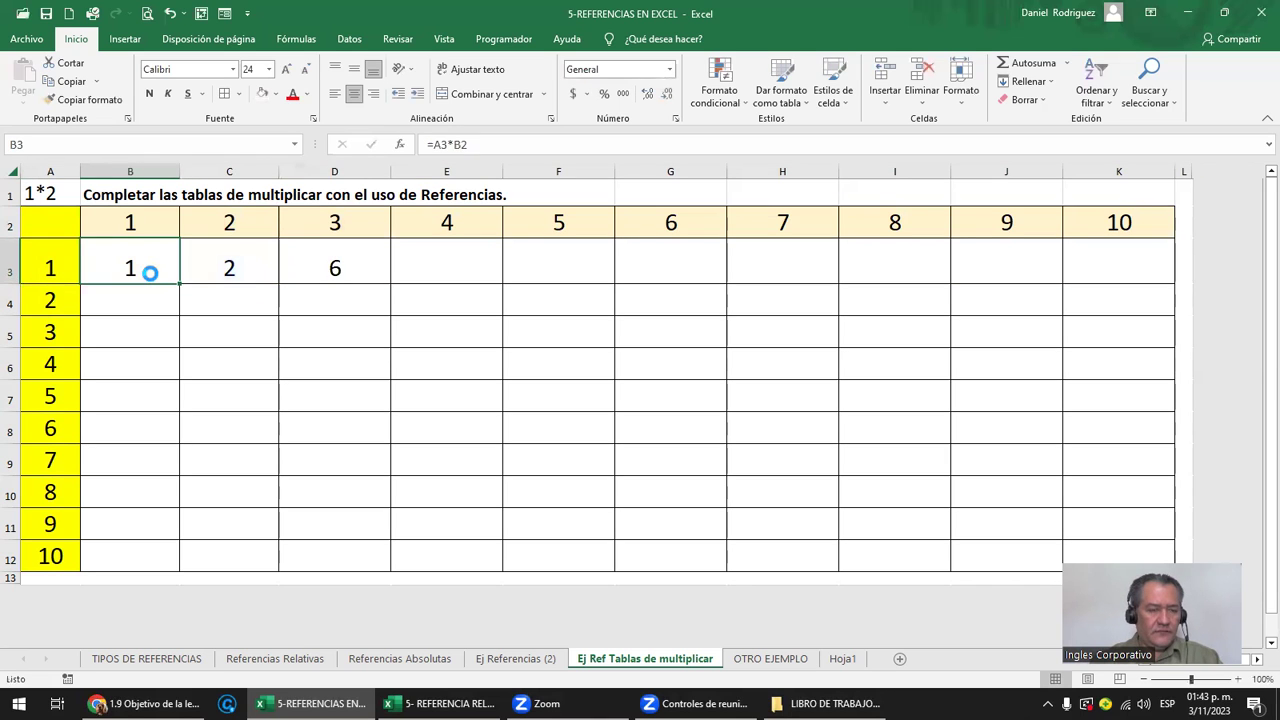
pyautogui.hotkey('ctrl', 'c')
pyautogui.press('Down')
pyautogui.press('Return')
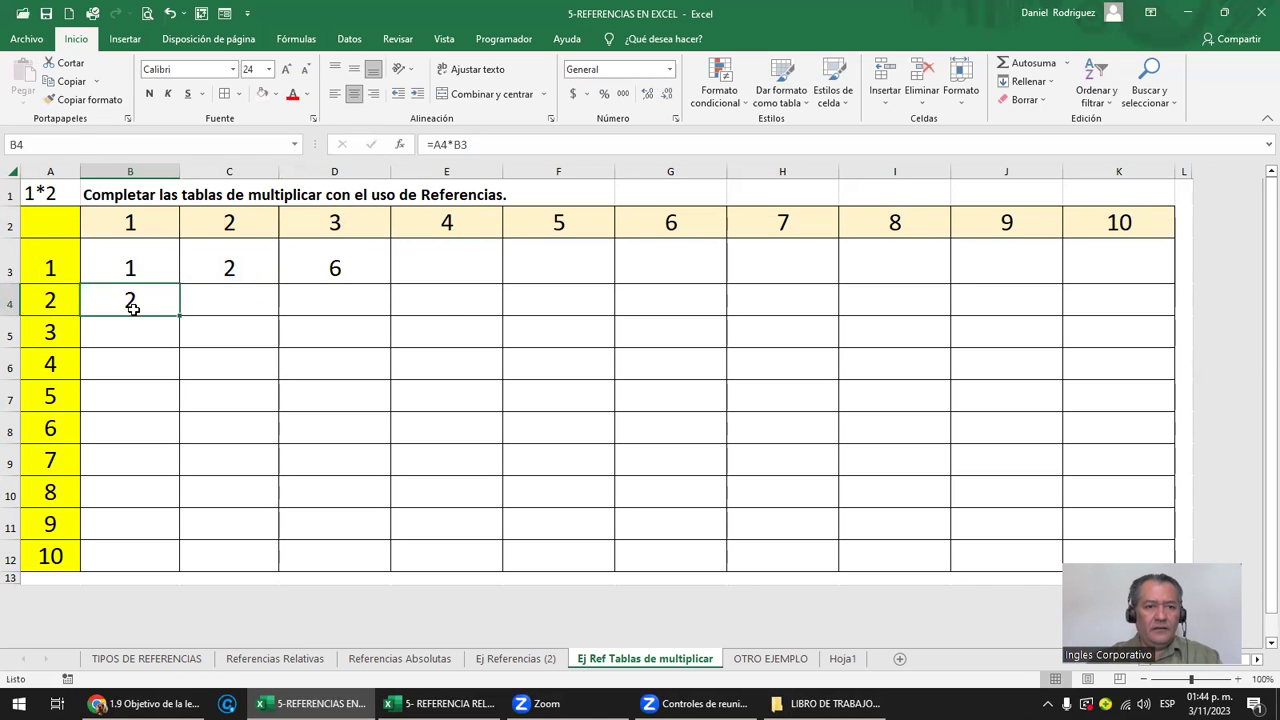
pyautogui.doubleClick(133, 309)
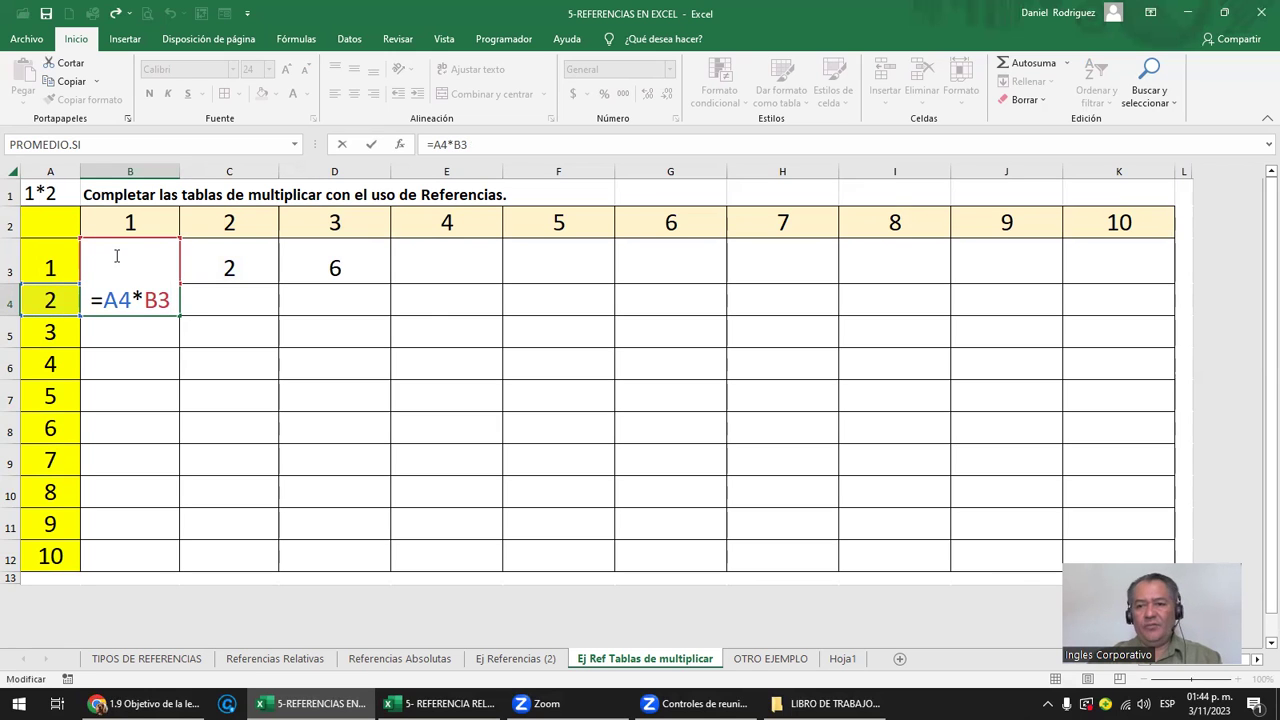
pyautogui.press('Escape')
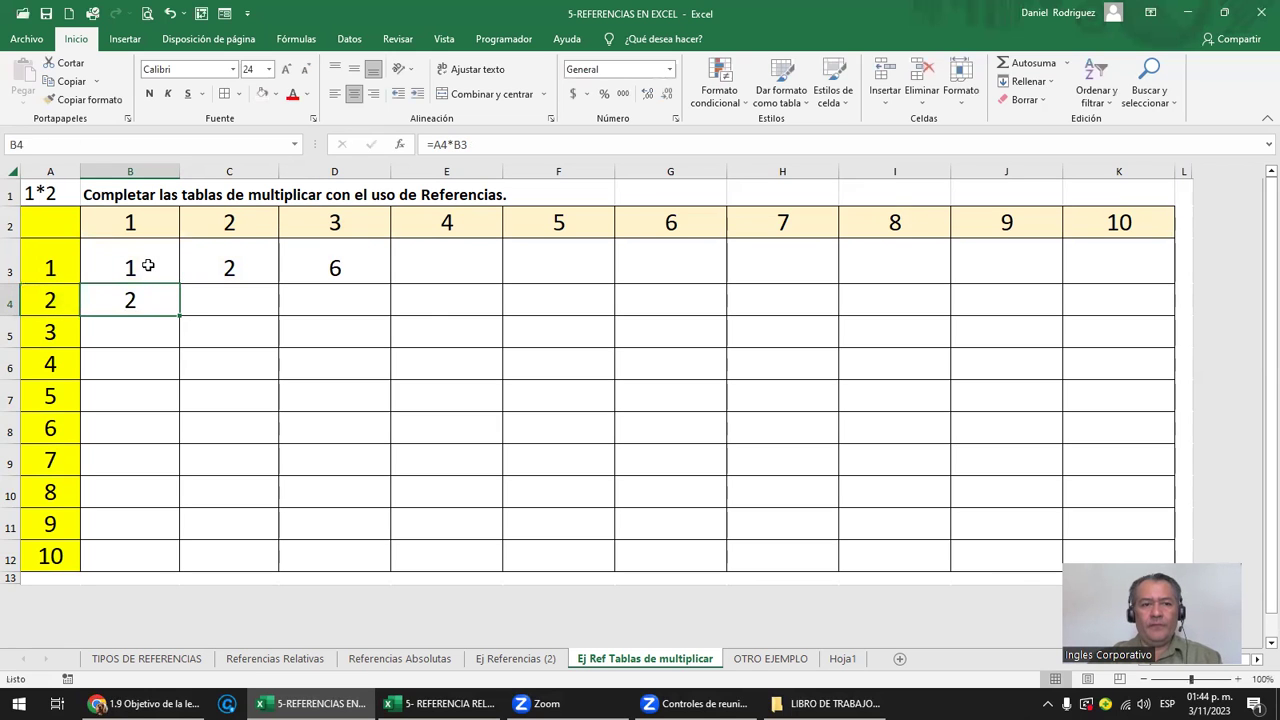
pyautogui.moveTo(148, 265); pyautogui.dragTo(341, 310)
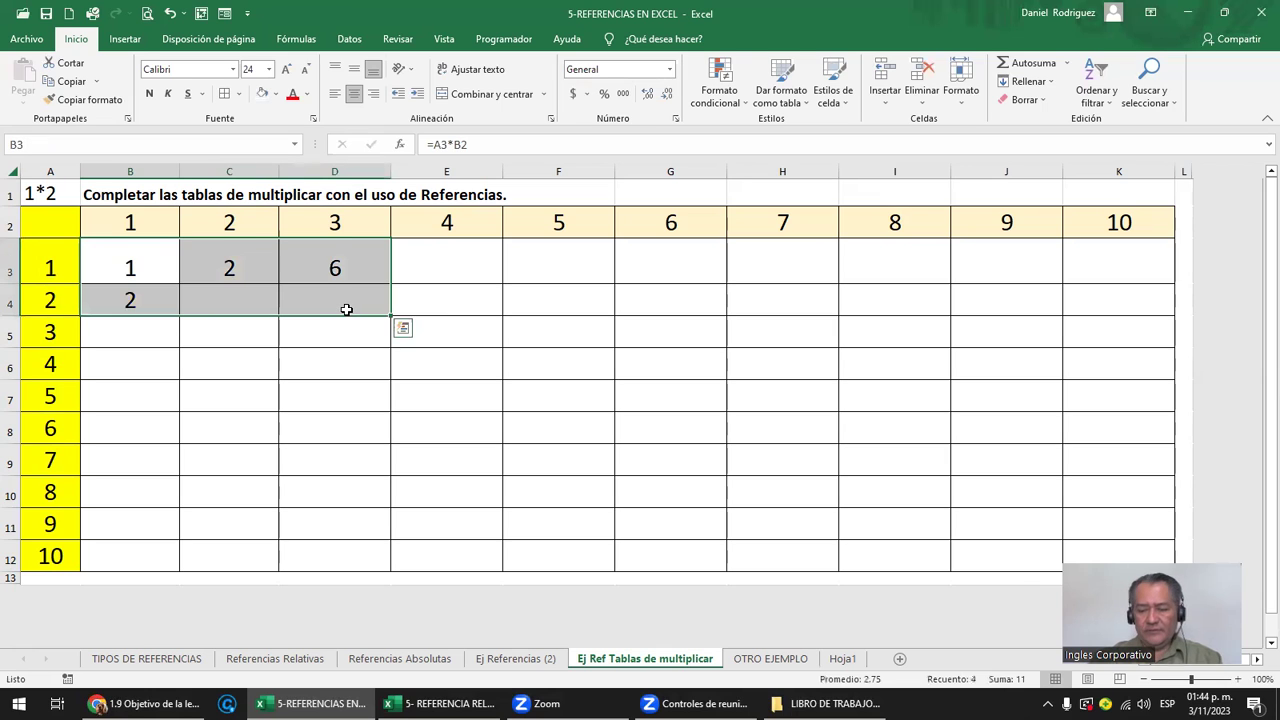
pyautogui.press('Delete')
# Point out the row value in A3 and the column values along row 2
pyautogui.click(127, 264)
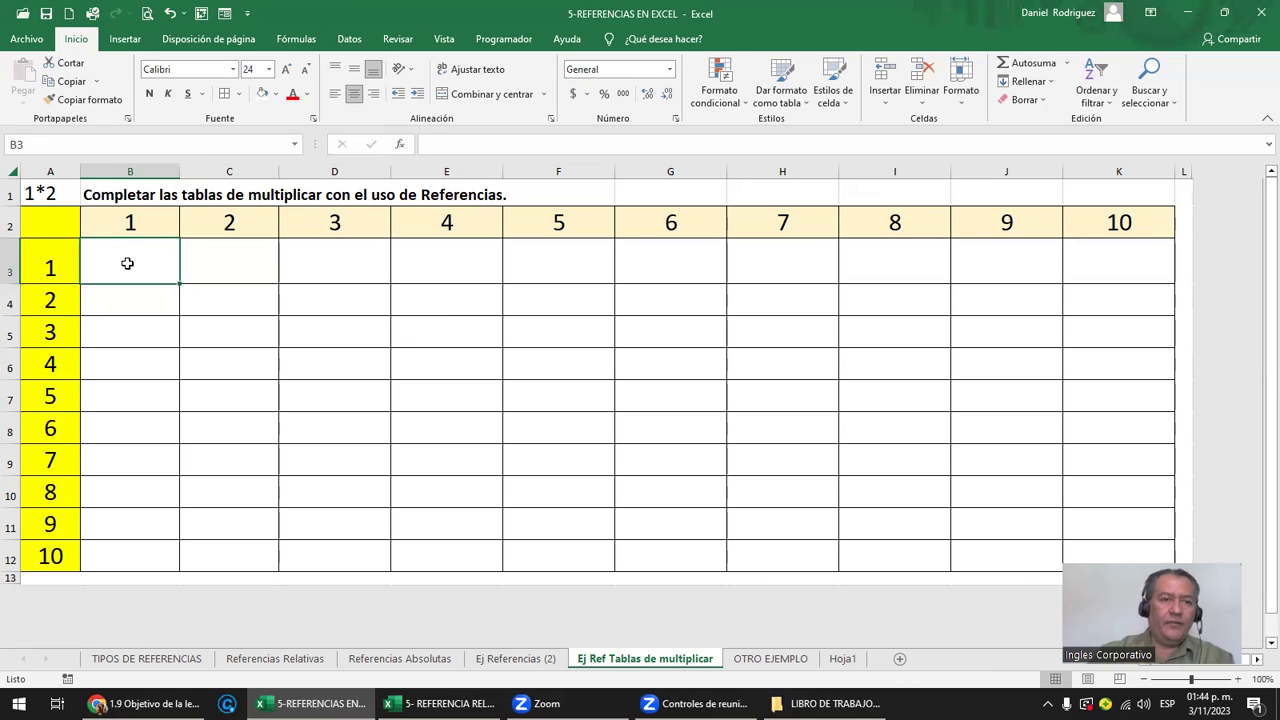
pyautogui.click(44, 260)
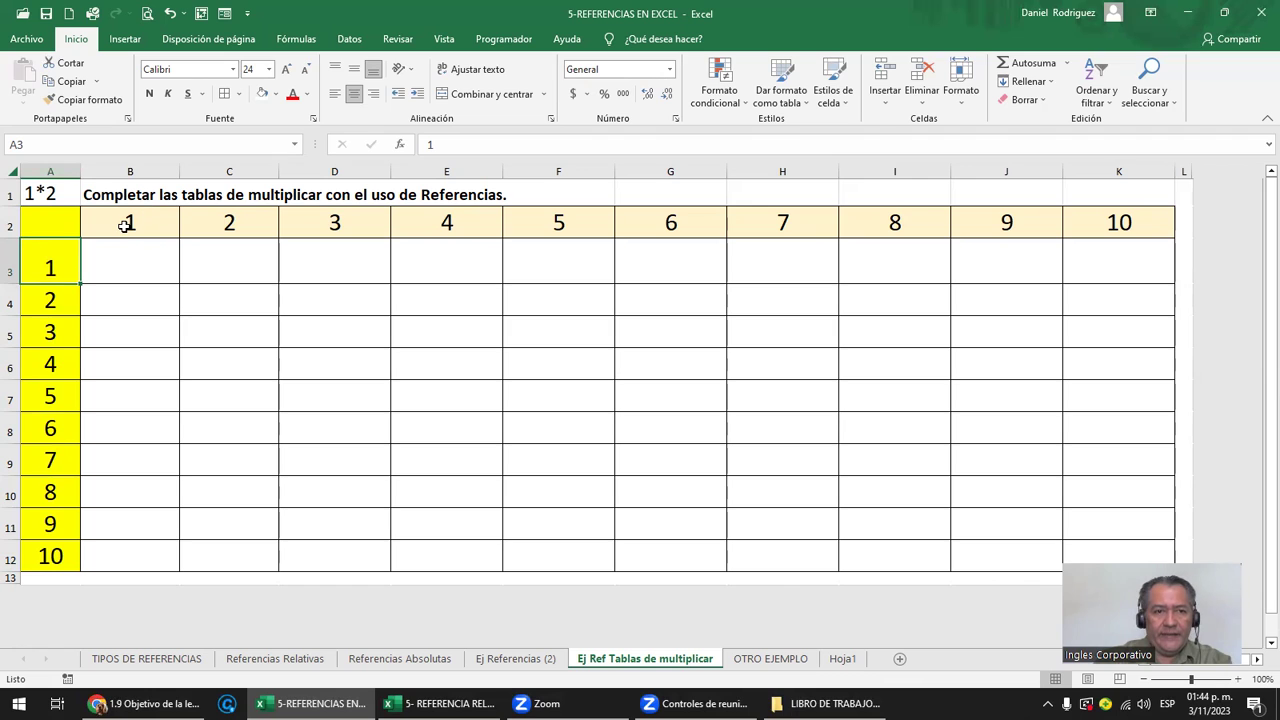
pyautogui.click(126, 225)
pyautogui.press('Right')
pyautogui.press('Right')
pyautogui.press('Right')
# Build the formula =A3*B2 in B3 by clicking A3 and B2
pyautogui.click(138, 266)
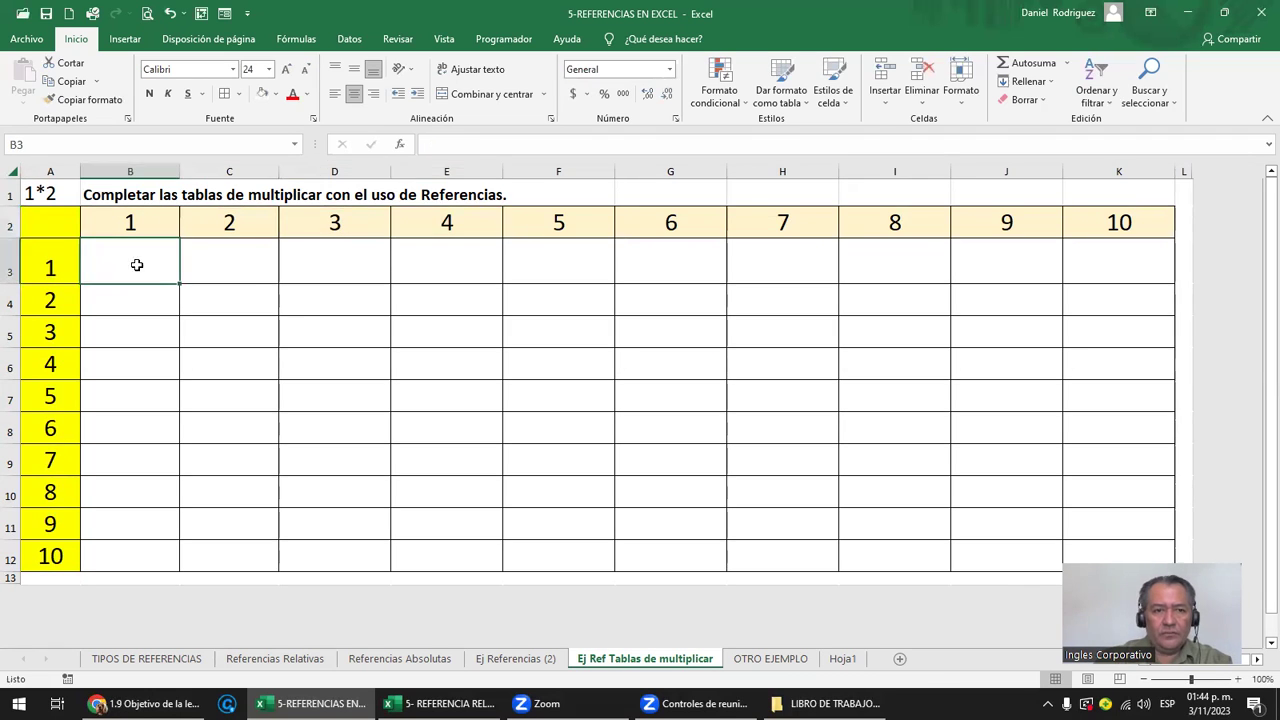
pyautogui.write('=')
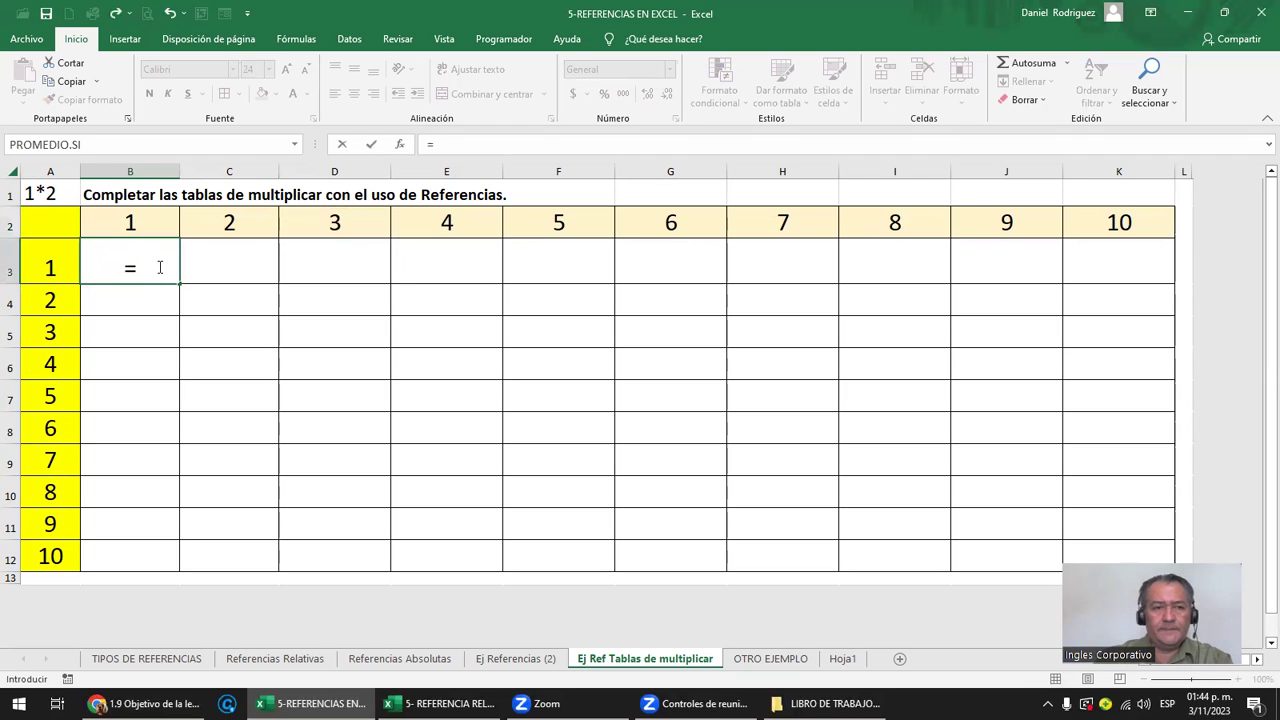
pyautogui.click(51, 268)
pyautogui.write('*')
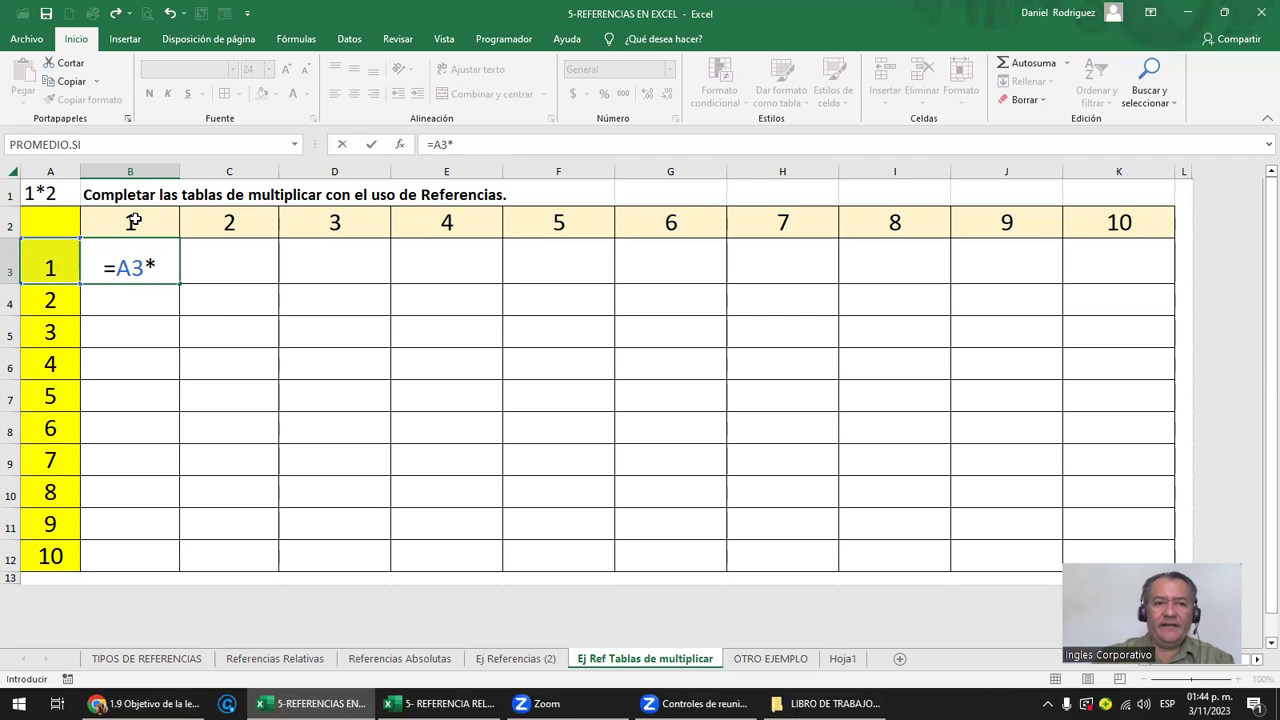
pyautogui.click(134, 221)
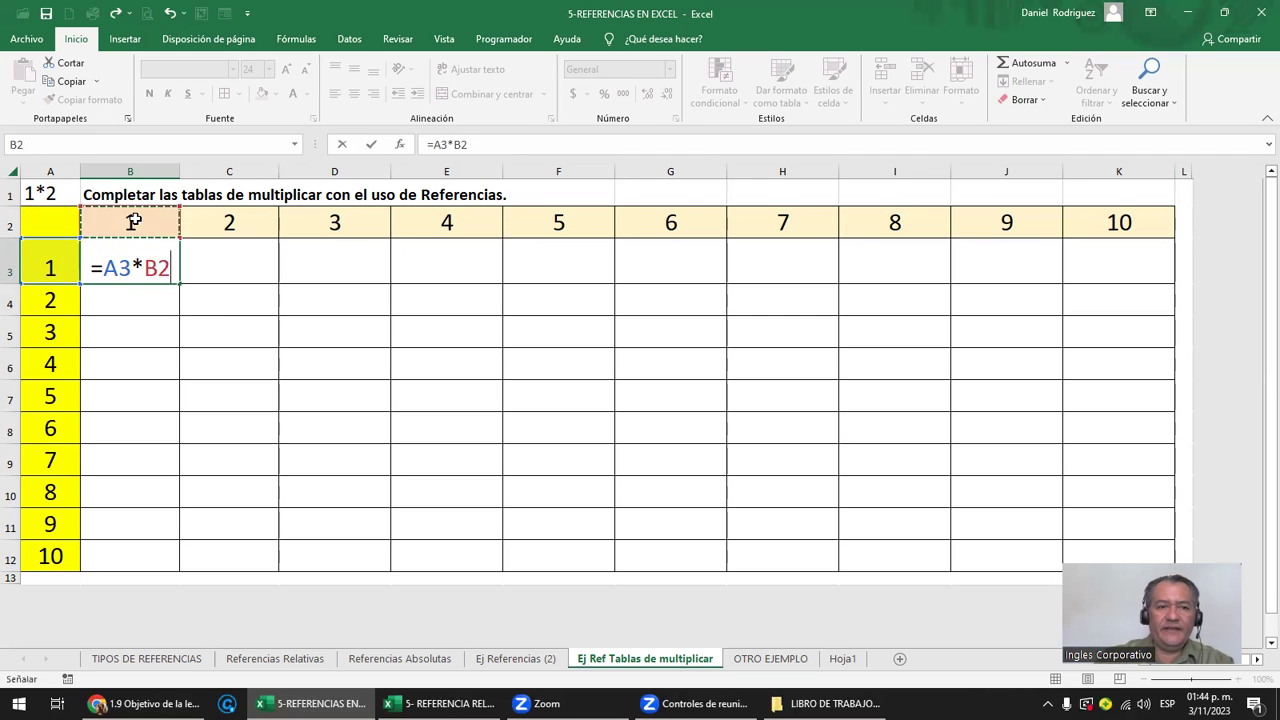
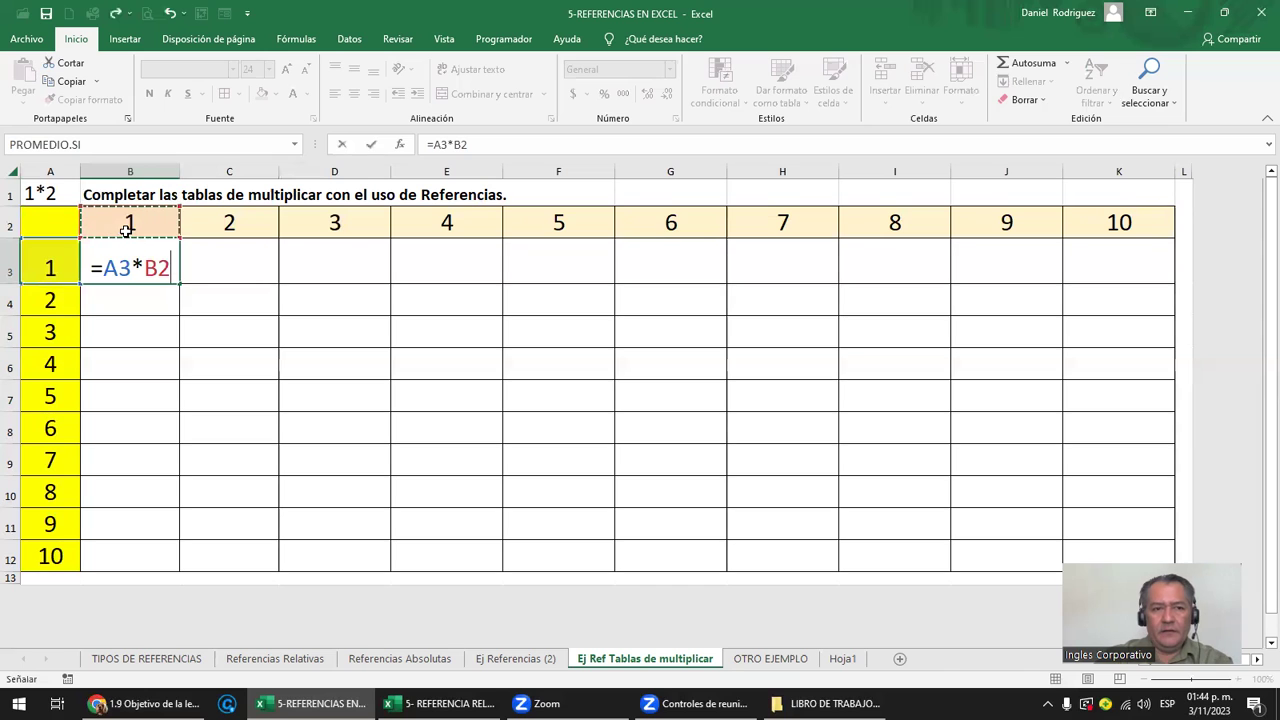
# Discard the pending entry and start B3's formula as =A3*B2
pyautogui.press('Escape')
pyautogui.moveTo(119, 264); pyautogui.dragTo(1140, 263)
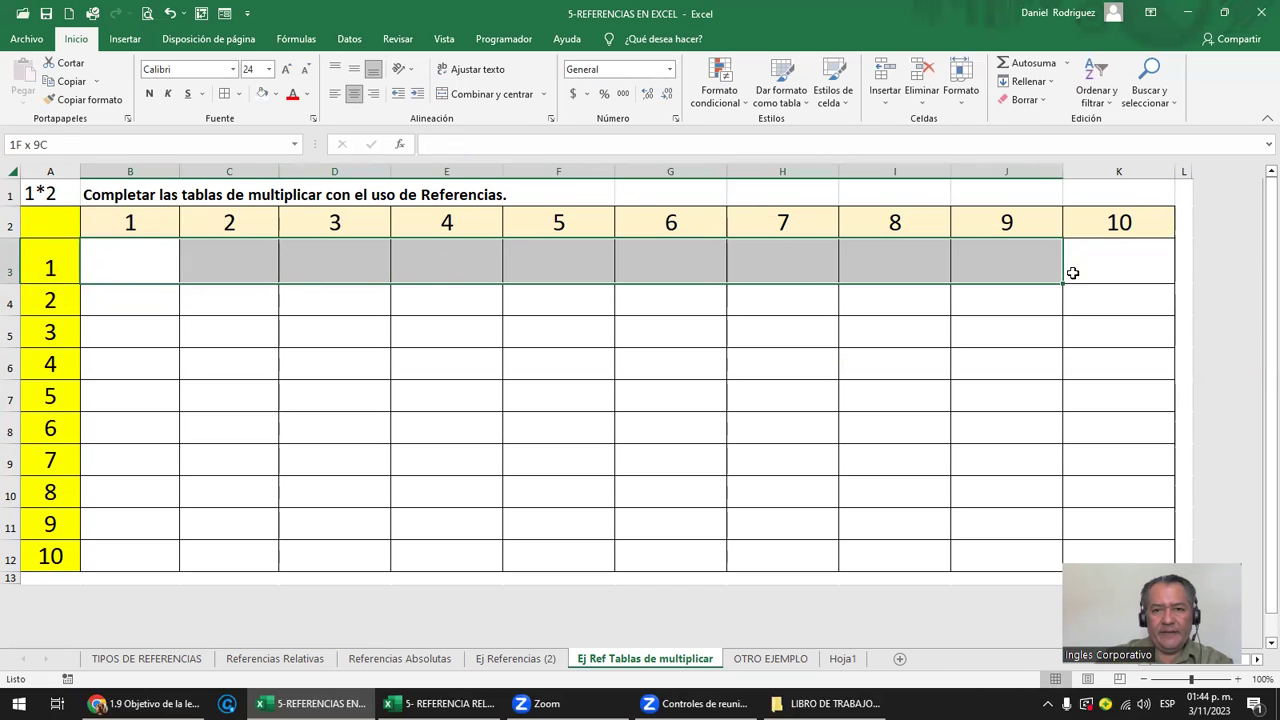
pyautogui.click(176, 259)
pyautogui.write('=')
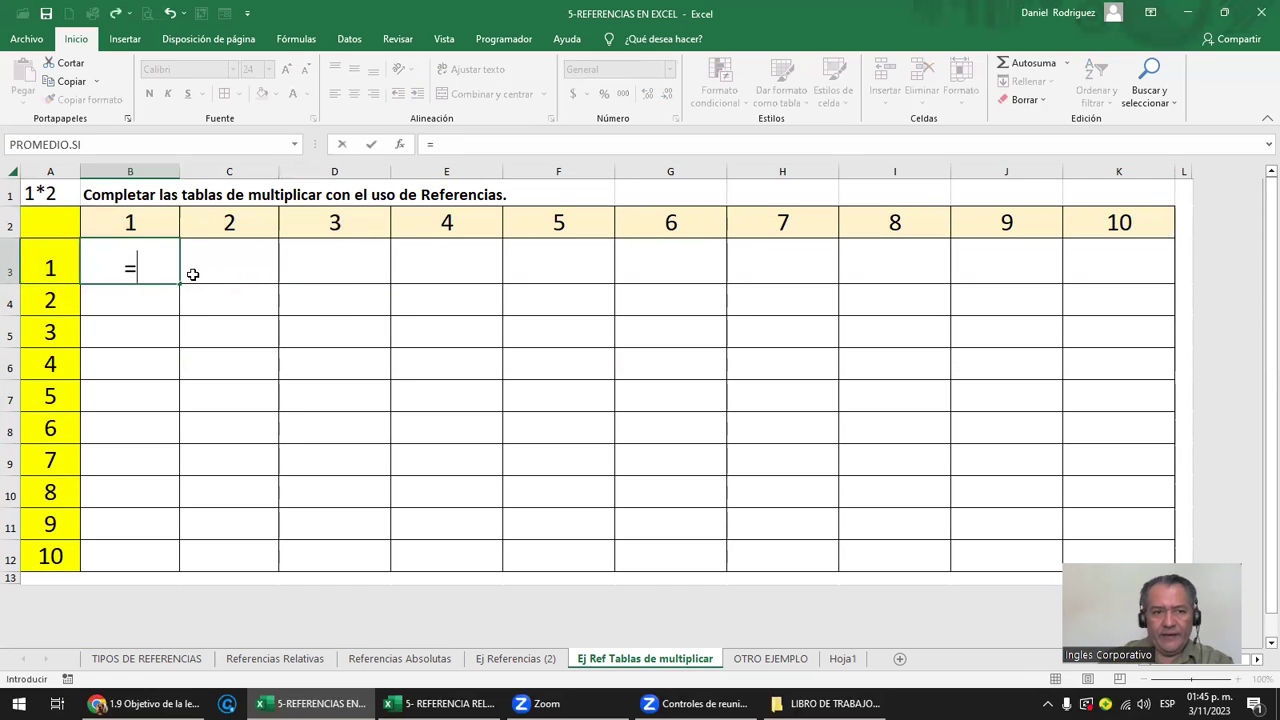
pyautogui.press('Left')
pyautogui.write('*')
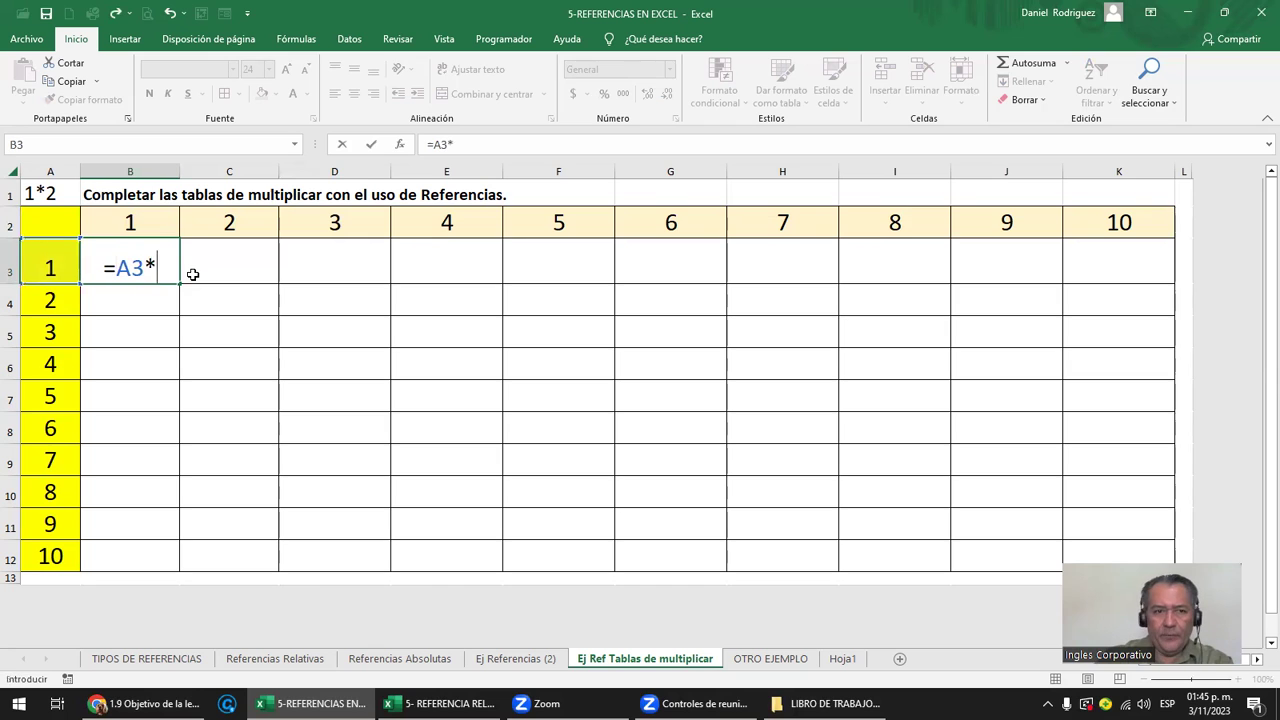
pyautogui.click(160, 223)
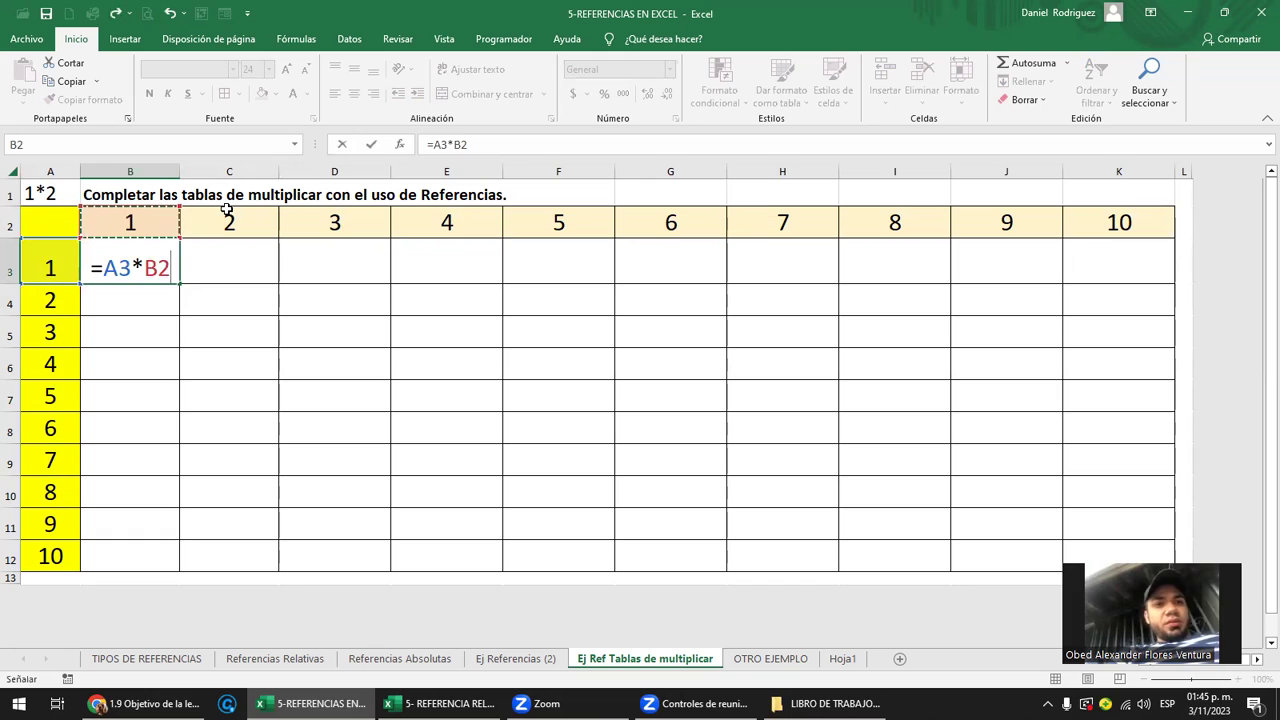
# Lock the header reference as B$2, commit =A3*B$2 (showing 1), and copy B3
pyautogui.press('Left')
pyautogui.press('Right')
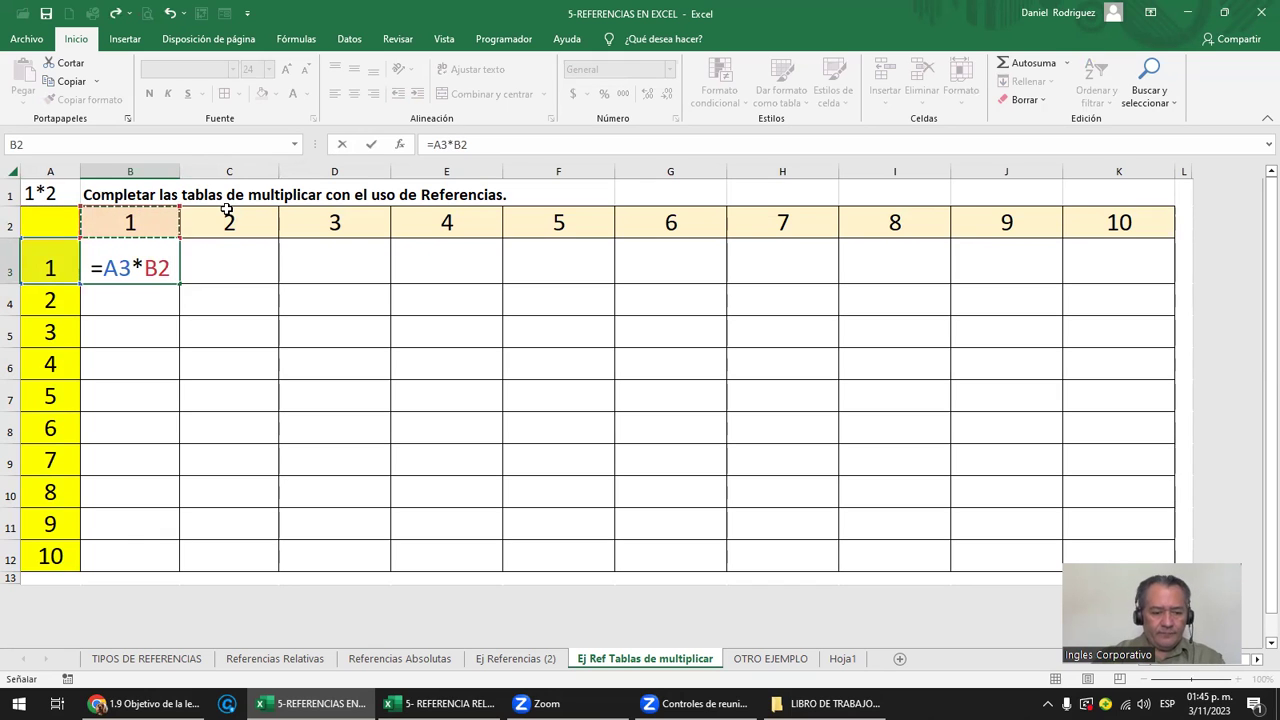
pyautogui.press('F2')
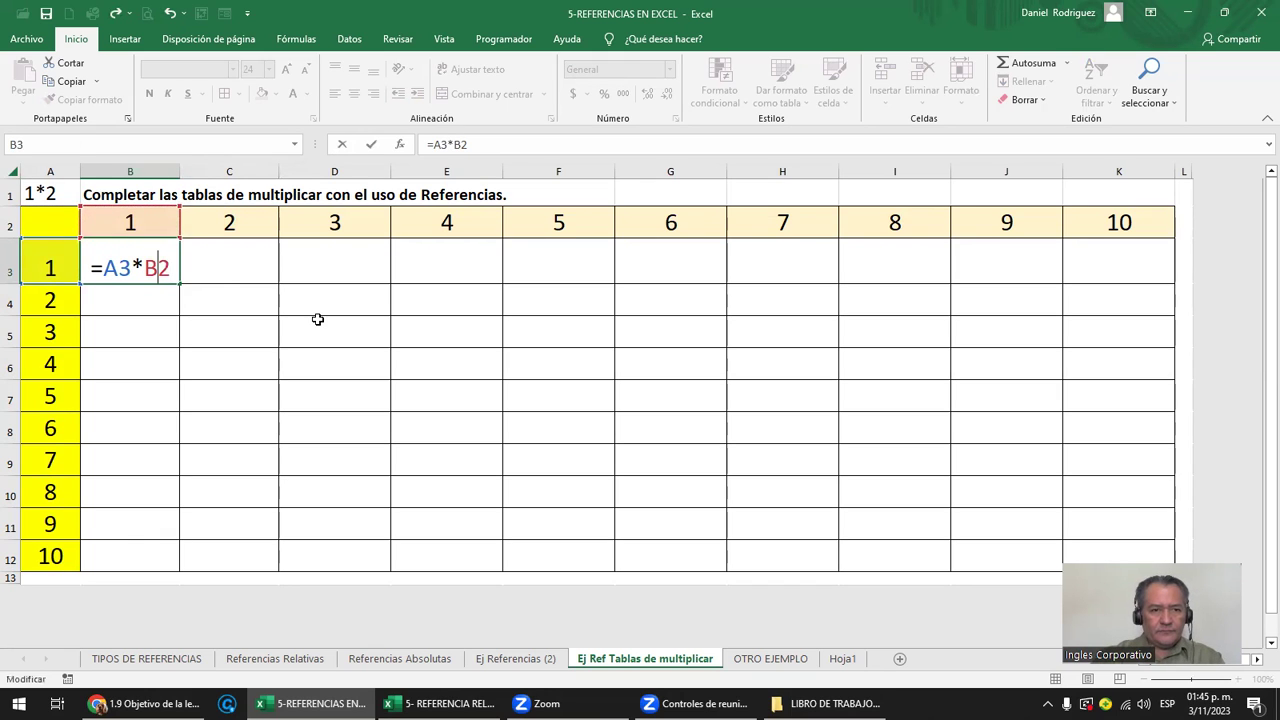
pyautogui.press('F4')
pyautogui.press('F4')
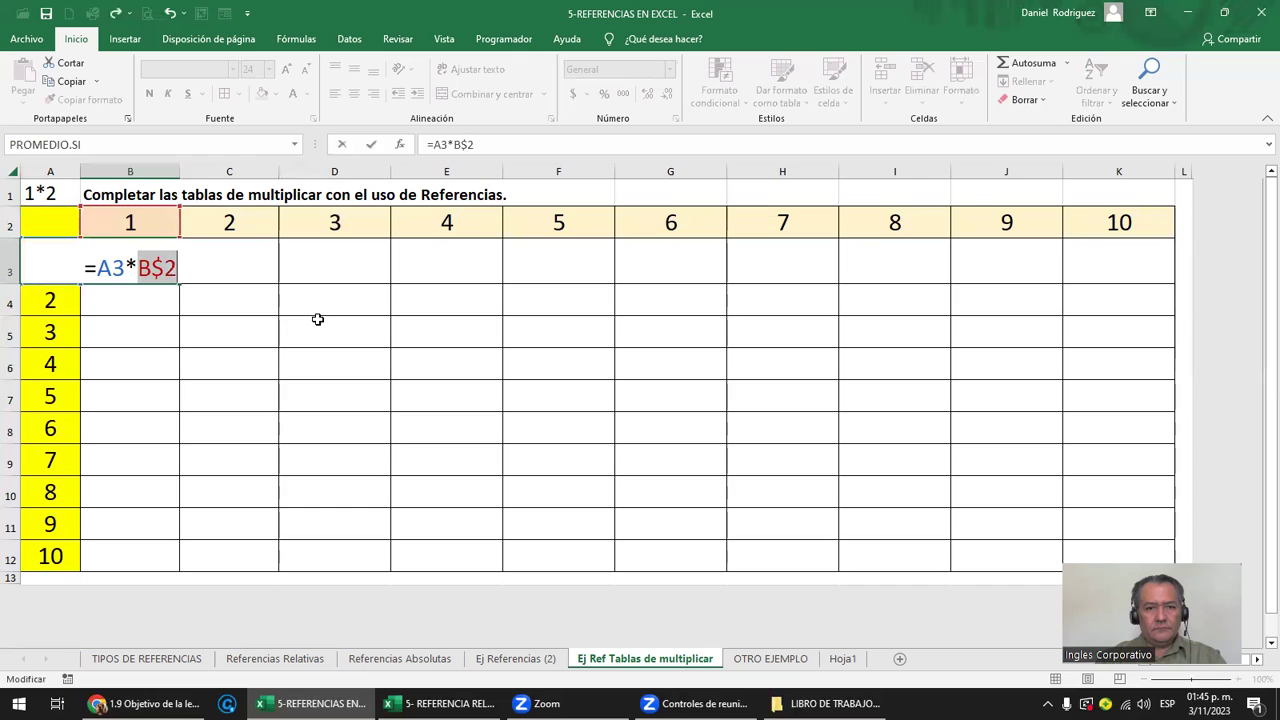
pyautogui.hotkey('ctrl', 'Return')
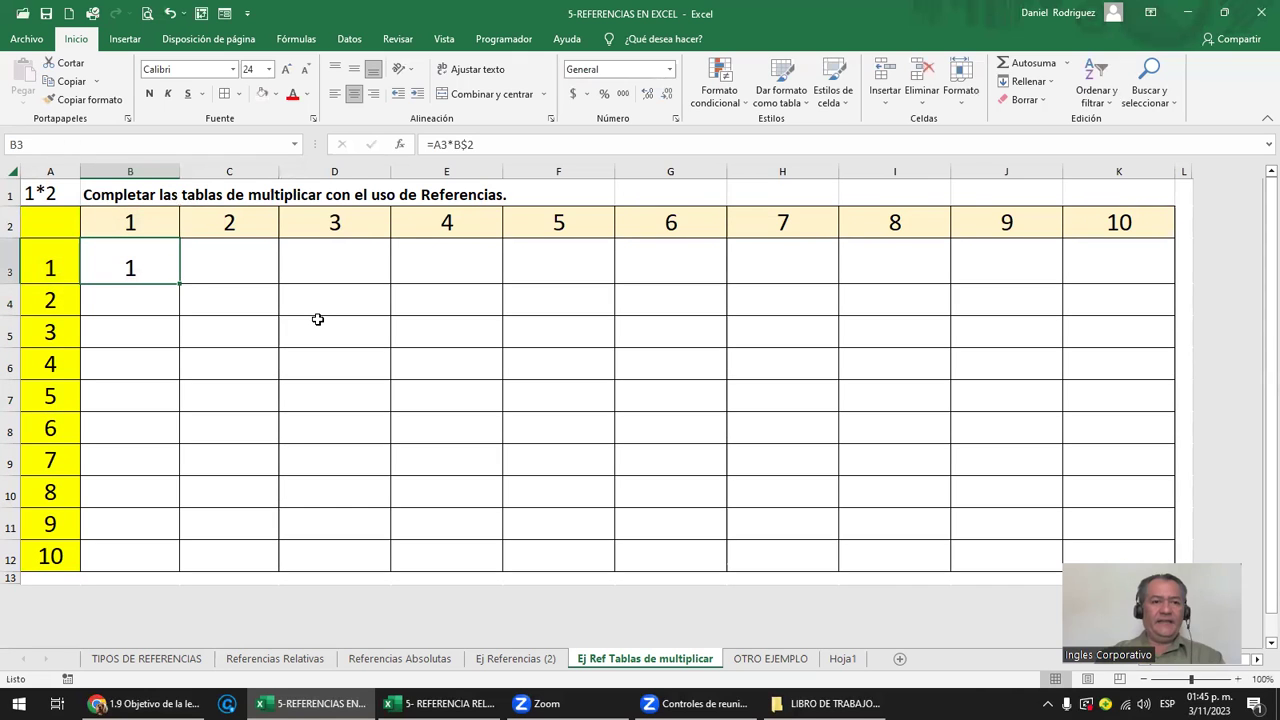
pyautogui.hotkey('ctrl', 'c')
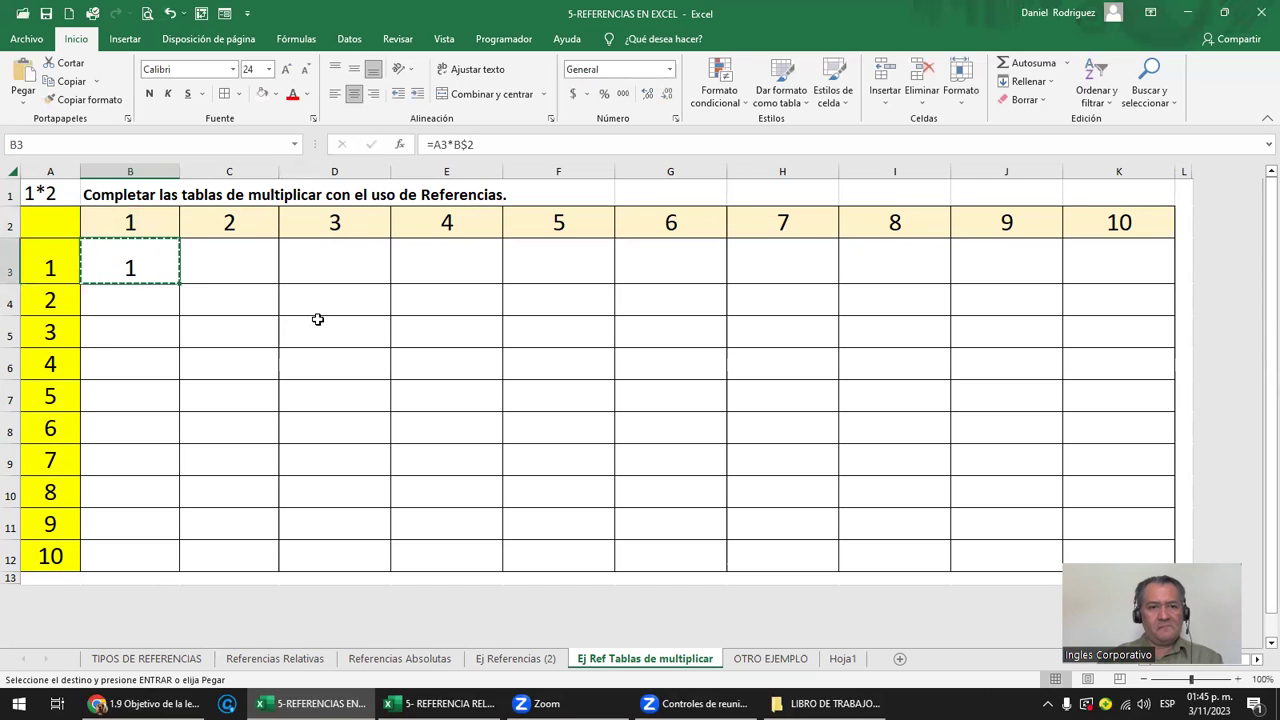
# Paste the formula into C3, discard the stray row 2 edit, and commit =B3*C$2 showing 2
pyautogui.press('Right')
pyautogui.press('Return')
pyautogui.press('F2')
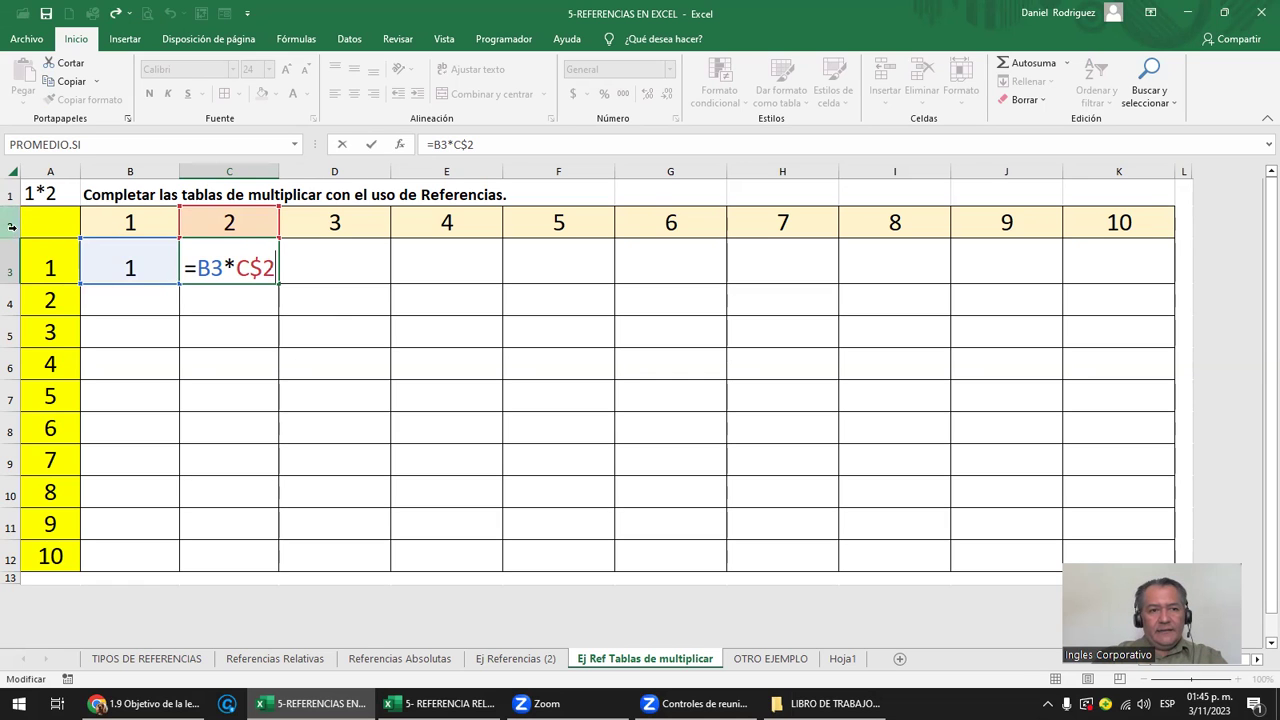
pyautogui.click(12, 227)
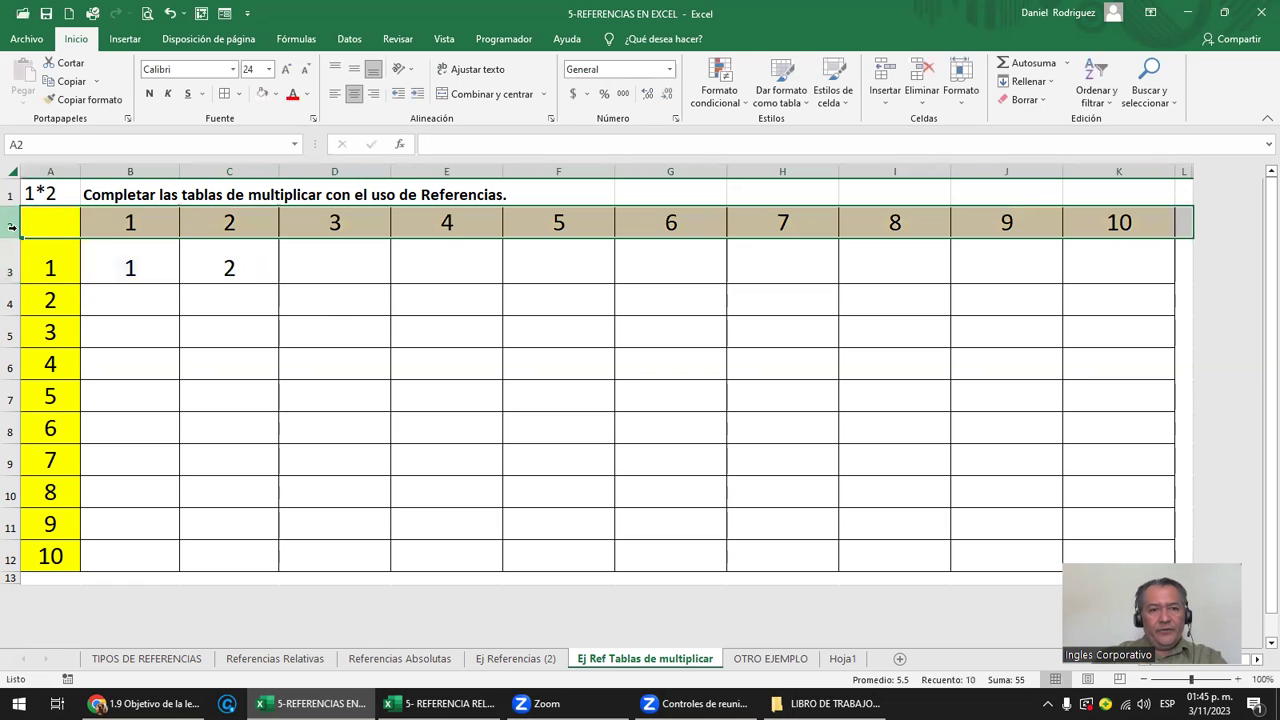
pyautogui.doubleClick(203, 258)
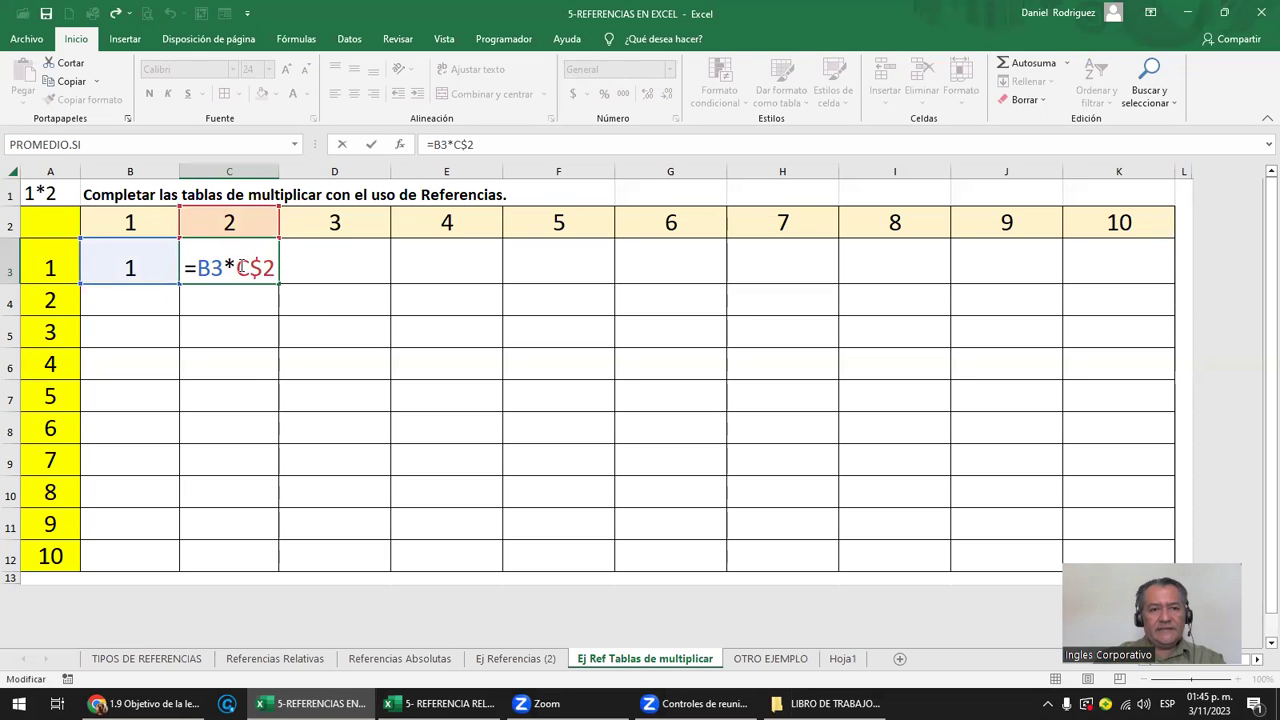
pyautogui.click(12, 227)
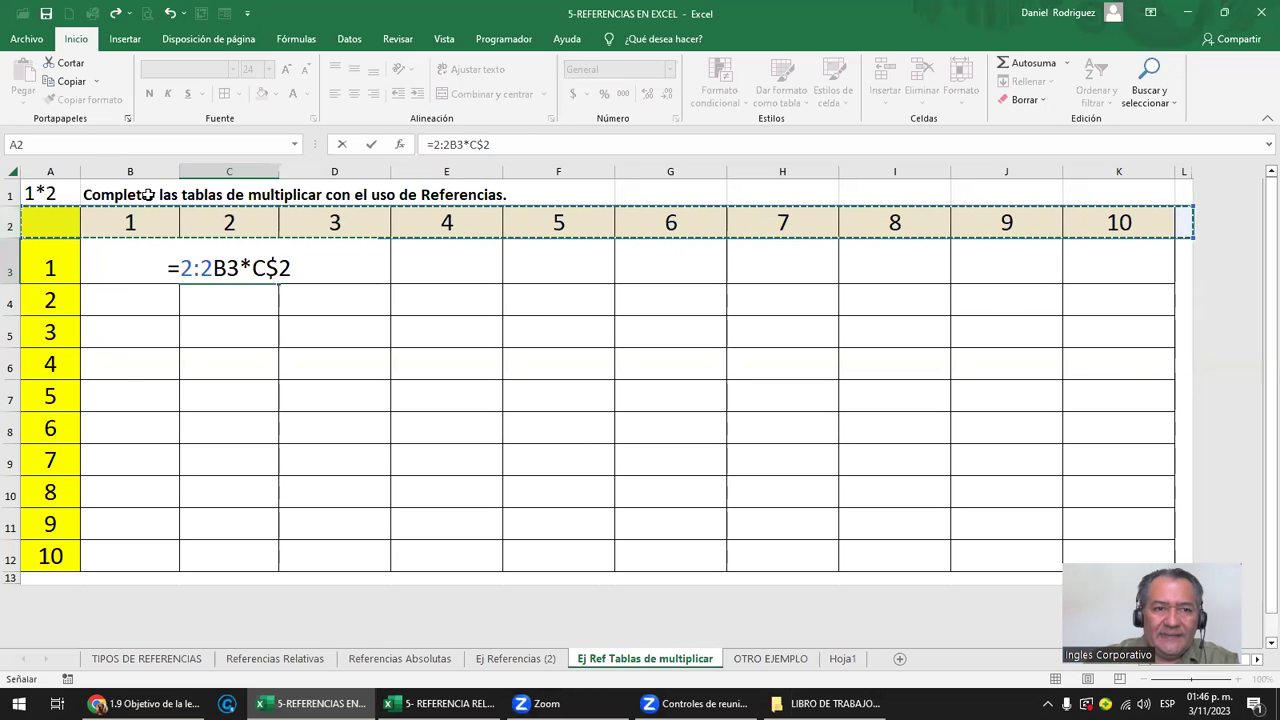
pyautogui.click(301, 268)
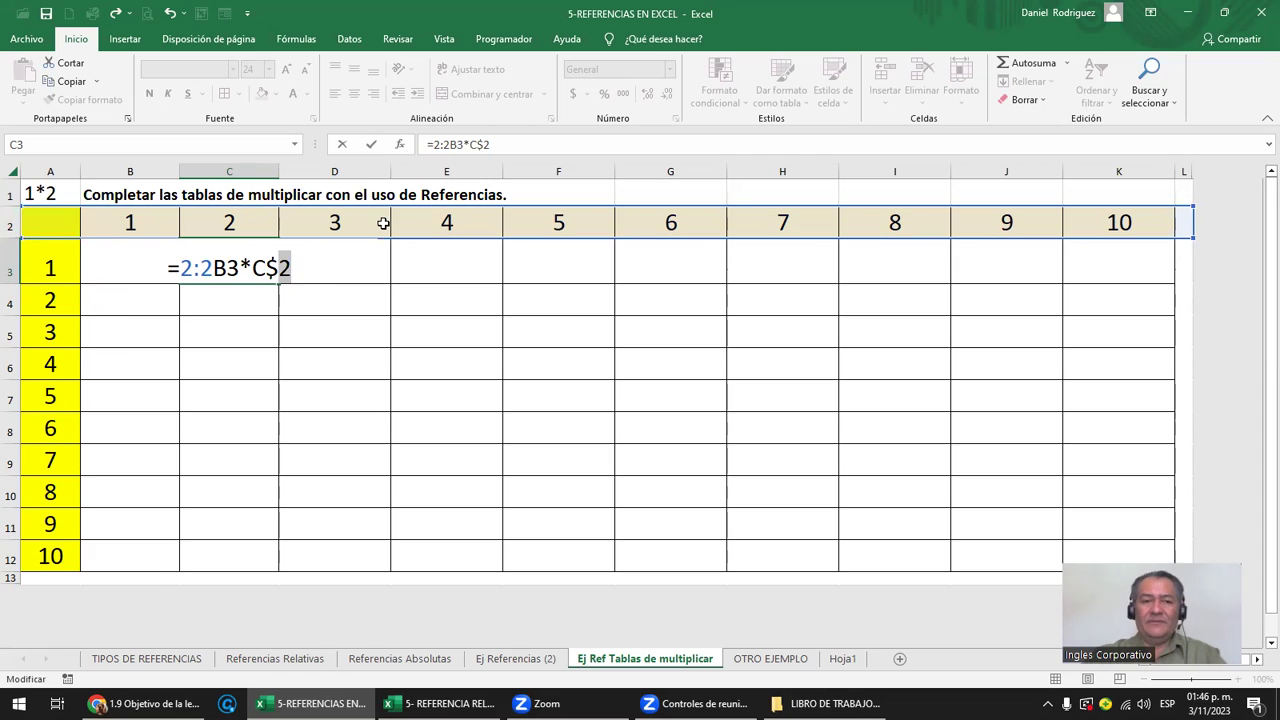
pyautogui.press('Escape')
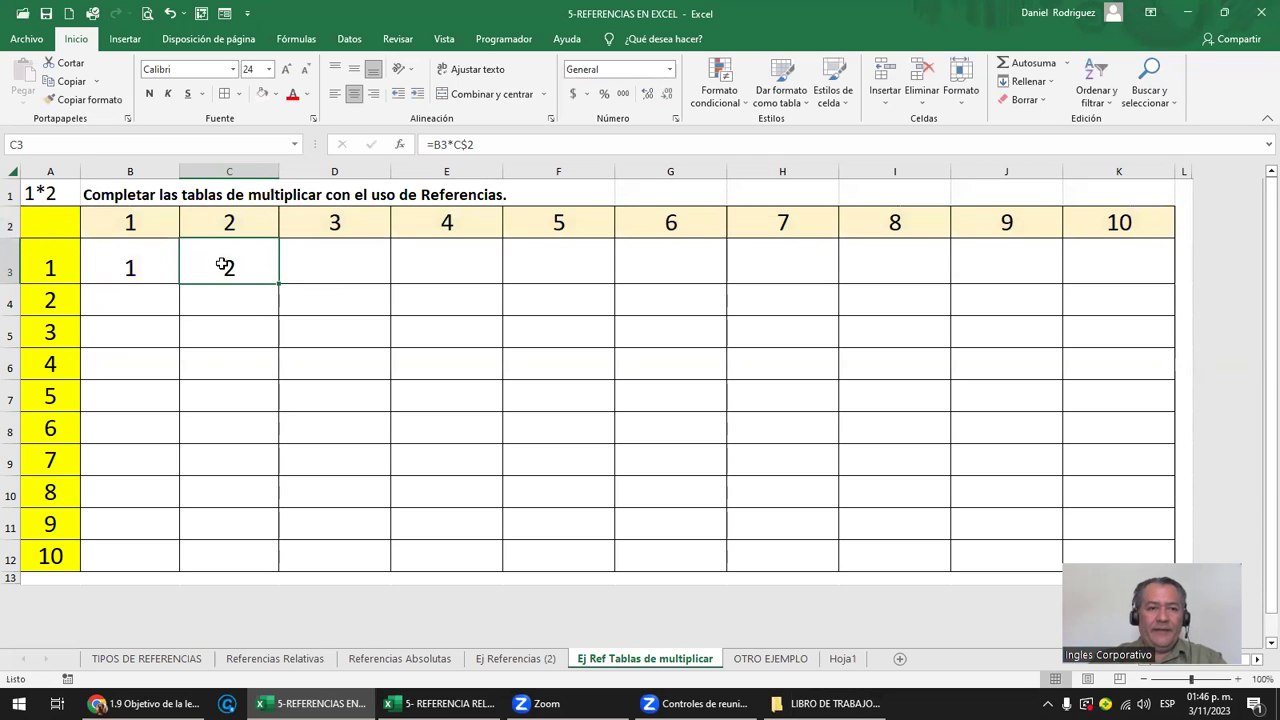
pyautogui.doubleClick(228, 266)
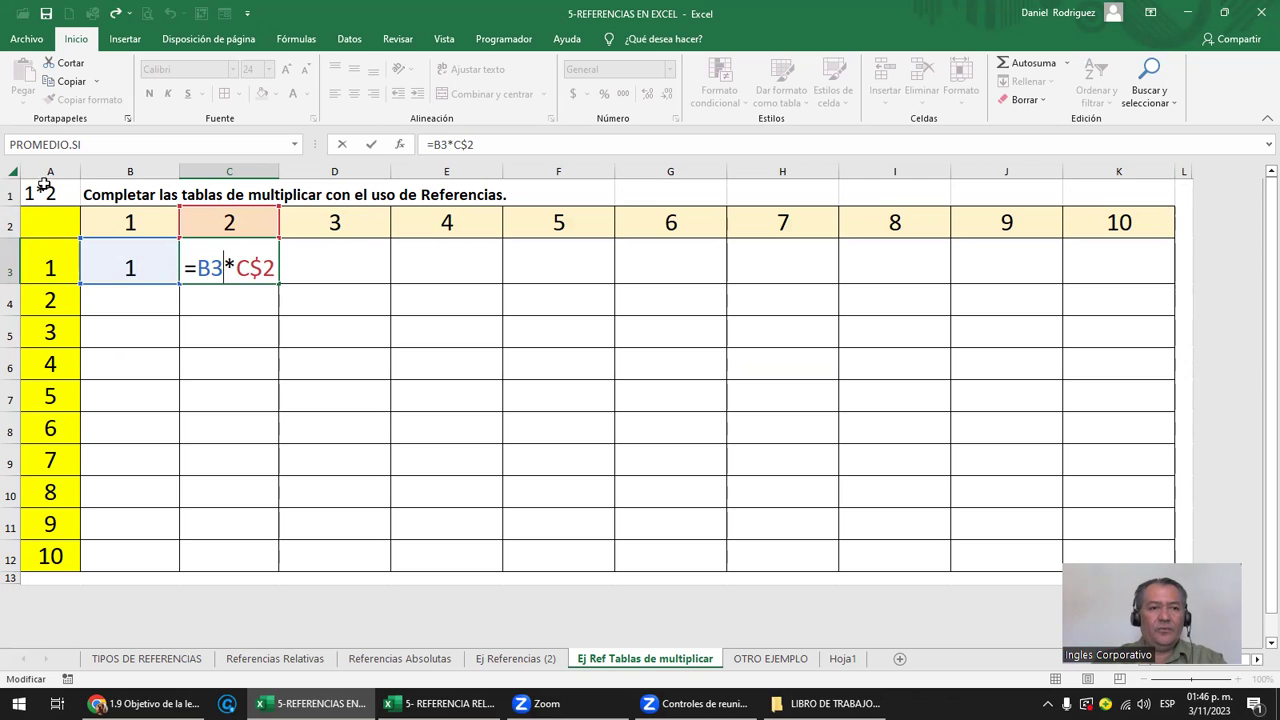
pyautogui.click(170, 276)
pyautogui.doubleClick(166, 268)
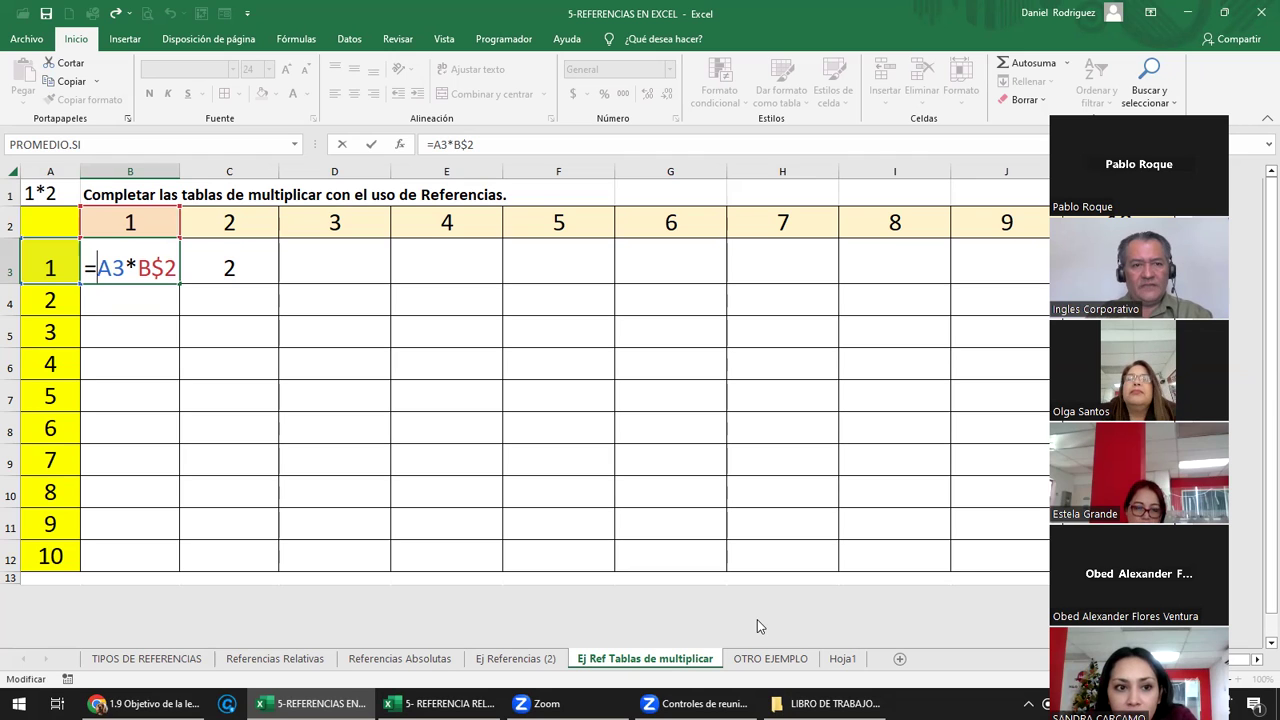
# Change B3's formula to =A$3*B$2 by locking the row of A3
pyautogui.press('F4')
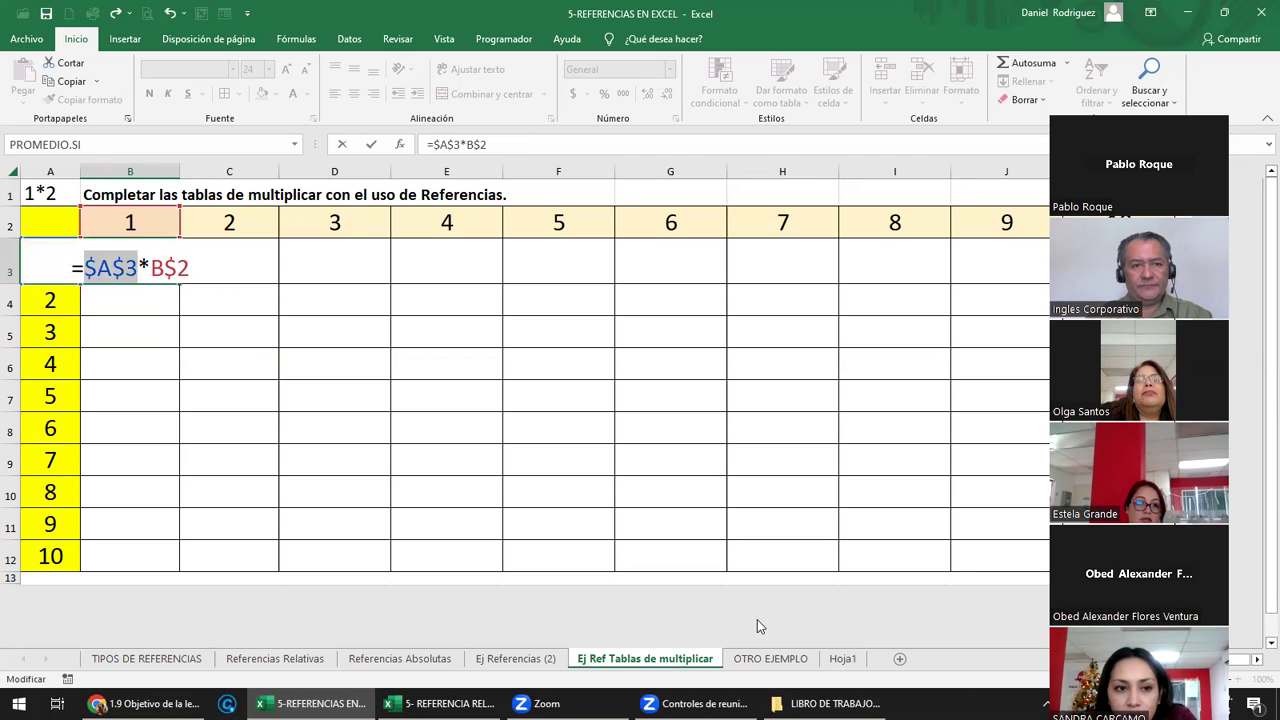
pyautogui.press('F4')
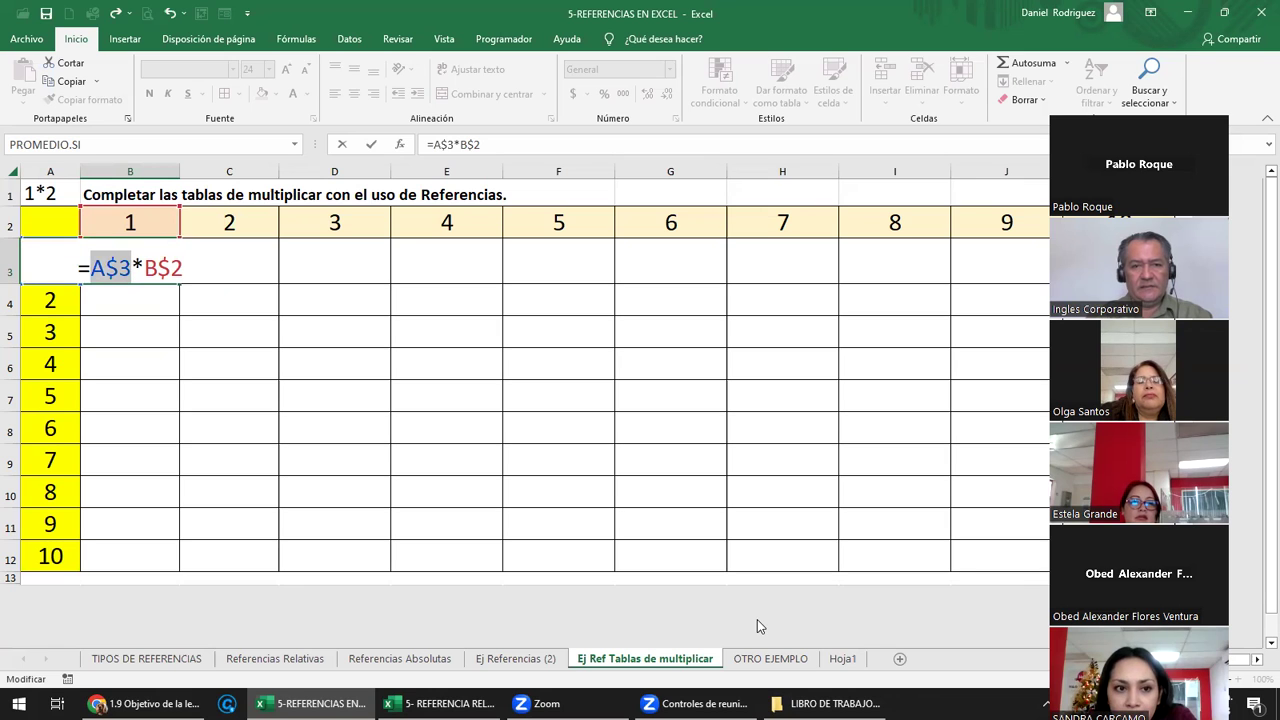
pyautogui.press('Return')
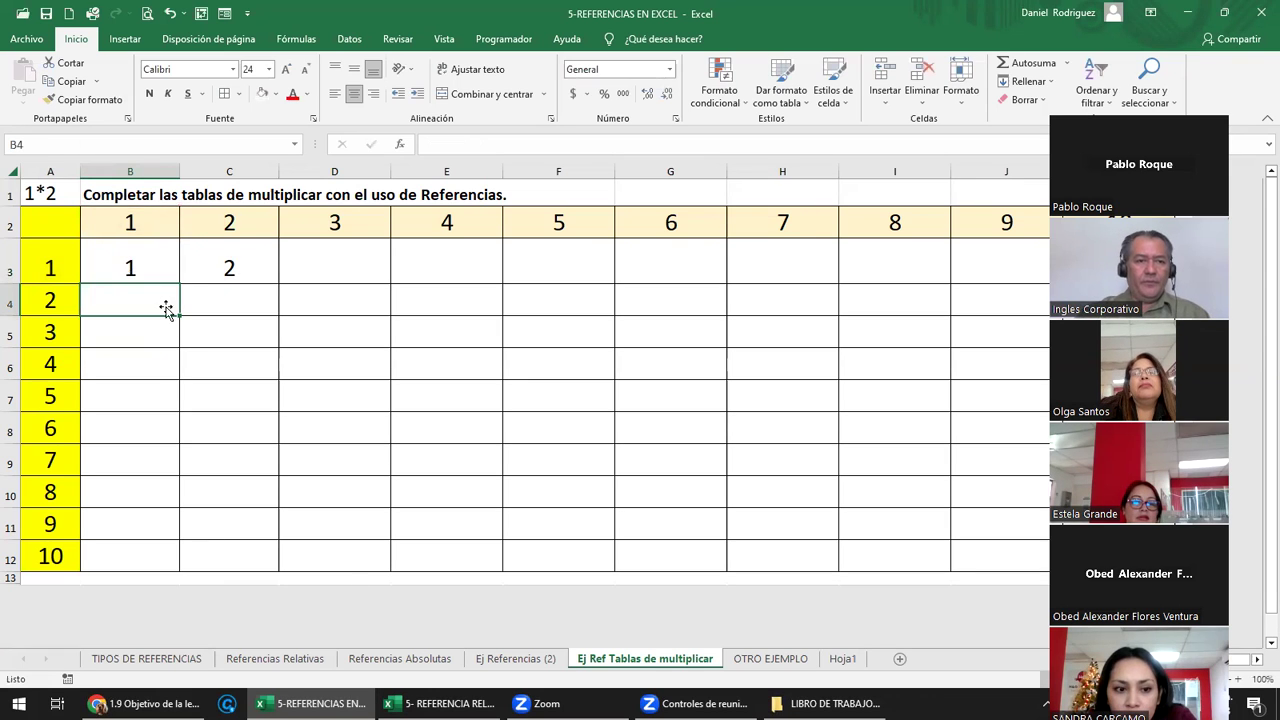
# Copy B3:C3 across D3:J3 so row 3 runs 6, 24, 120 up to 362880
pyautogui.click(133, 266)
pyautogui.hotkey('shift', 'Right')
pyautogui.hotkey('ctrl', 'c')
pyautogui.press('Right')
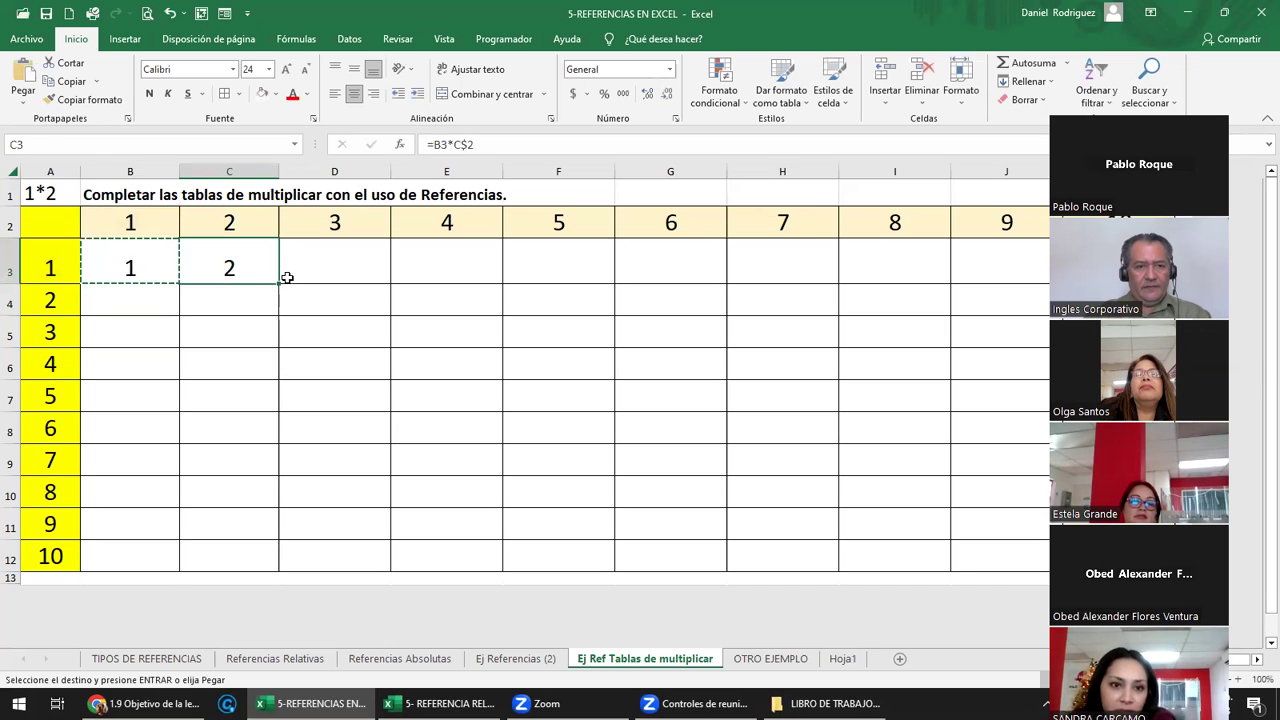
pyautogui.hotkey('shift', 'Right')
pyautogui.hotkey('shift', 'Right')
pyautogui.hotkey('shift', 'Right')
pyautogui.hotkey('shift', 'Right')
pyautogui.hotkey('shift', 'Right')
pyautogui.hotkey('shift', 'Right')
pyautogui.hotkey('shift', 'Right')
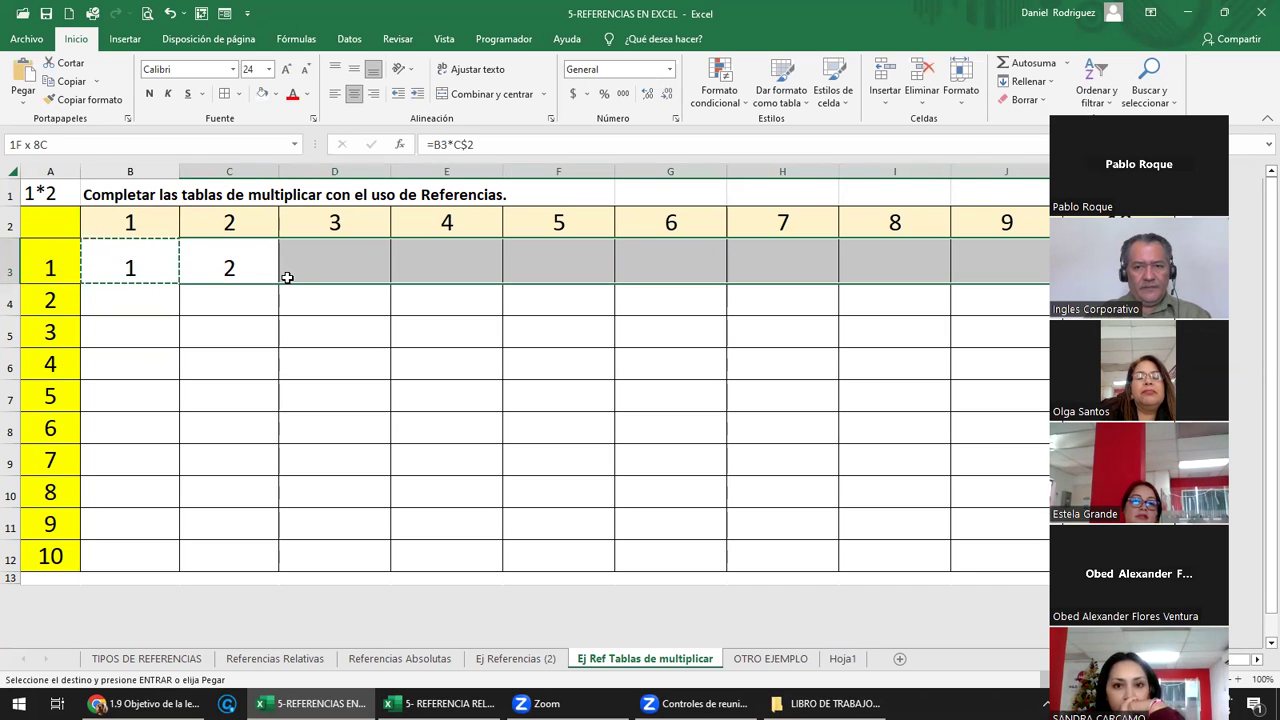
pyautogui.press('Return')
pyautogui.press('Left')
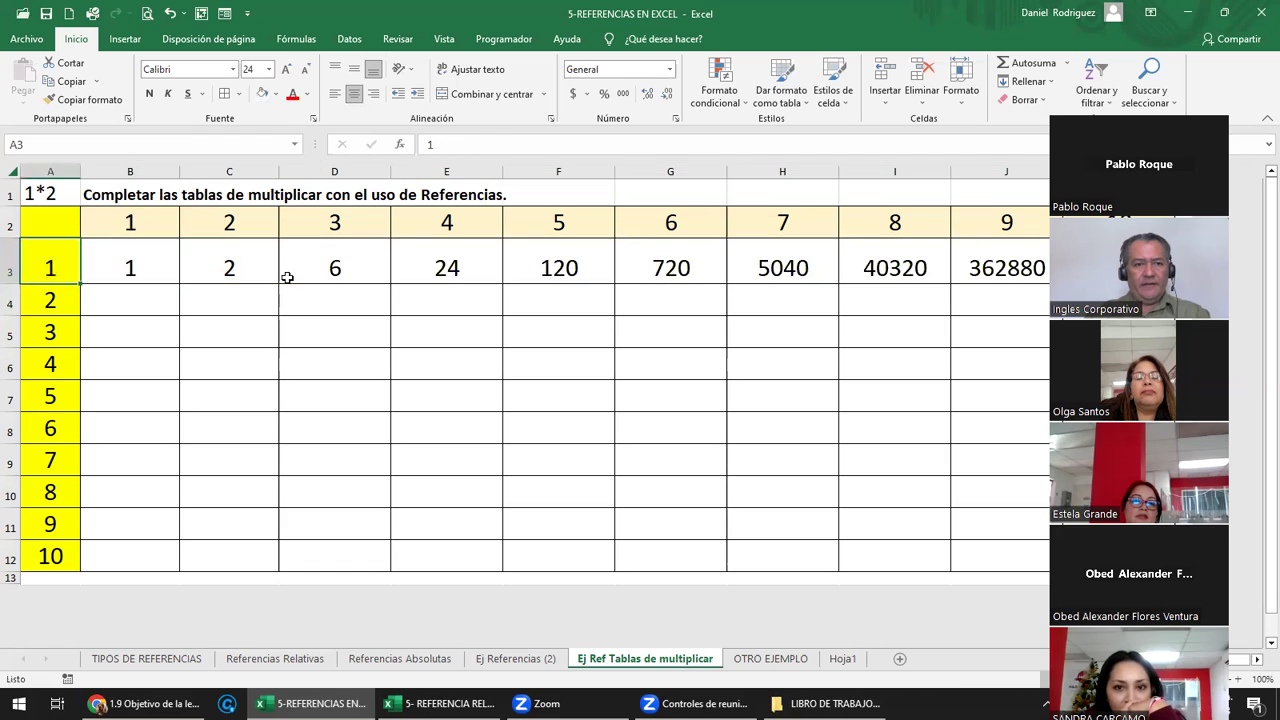
pyautogui.press('F2')
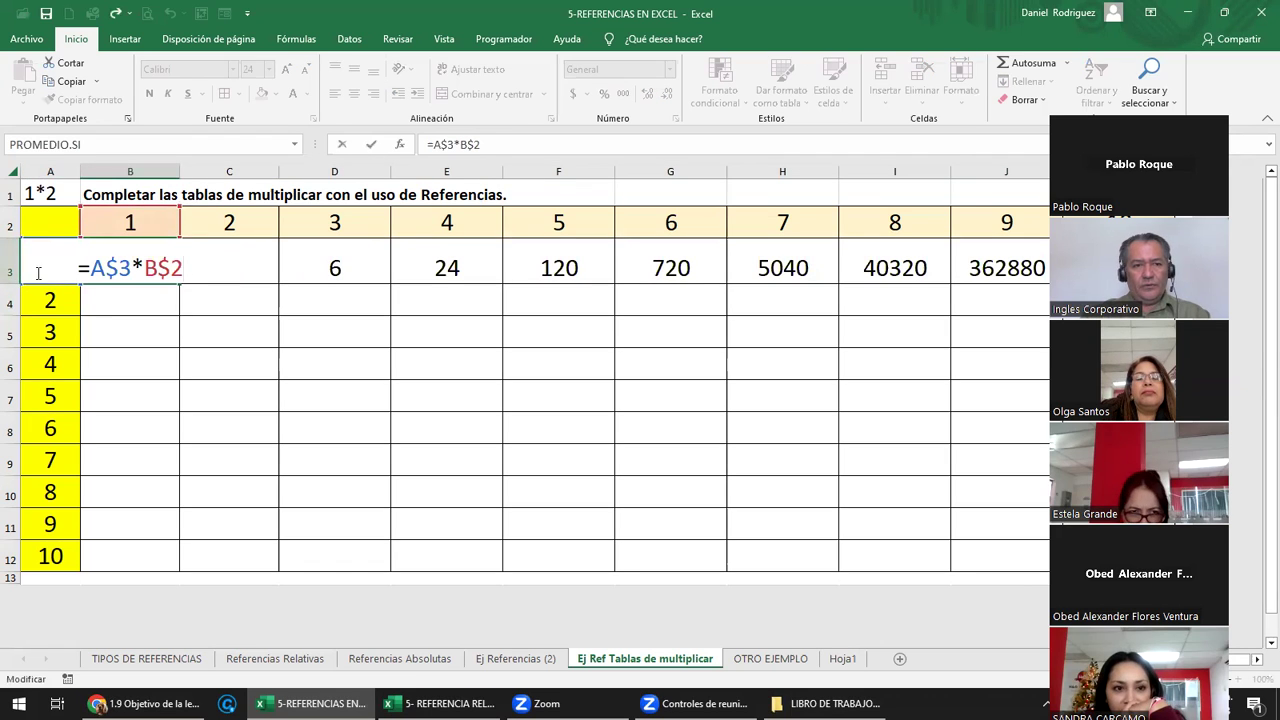
pyautogui.press('Tab')
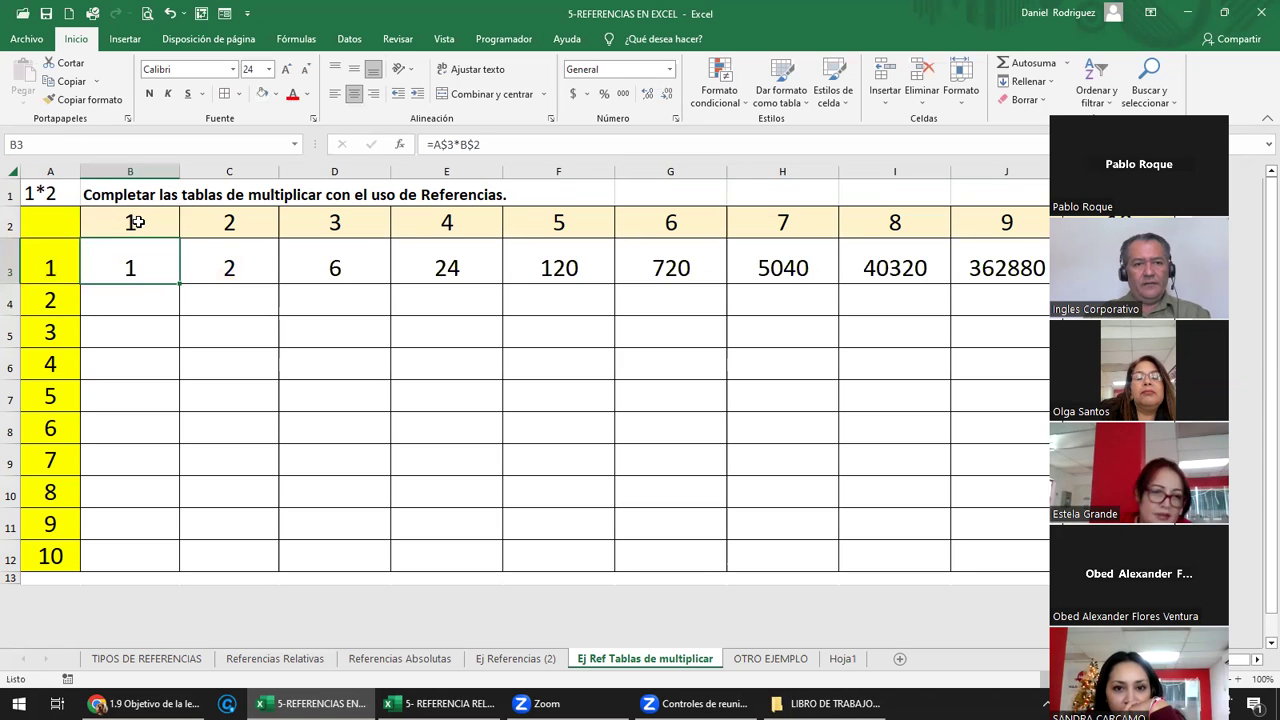
# Inspect C3's row-locked references alongside B3 and the header cell C2
pyautogui.press('F2')
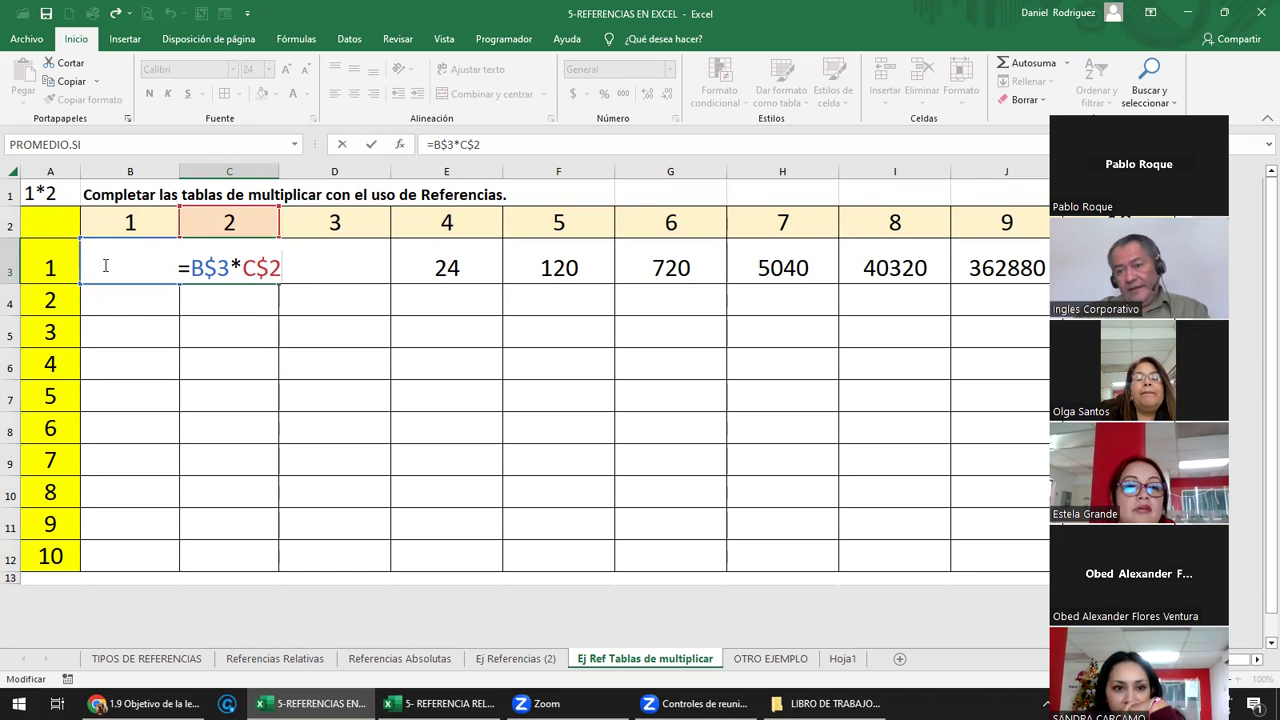
pyautogui.press('Escape')
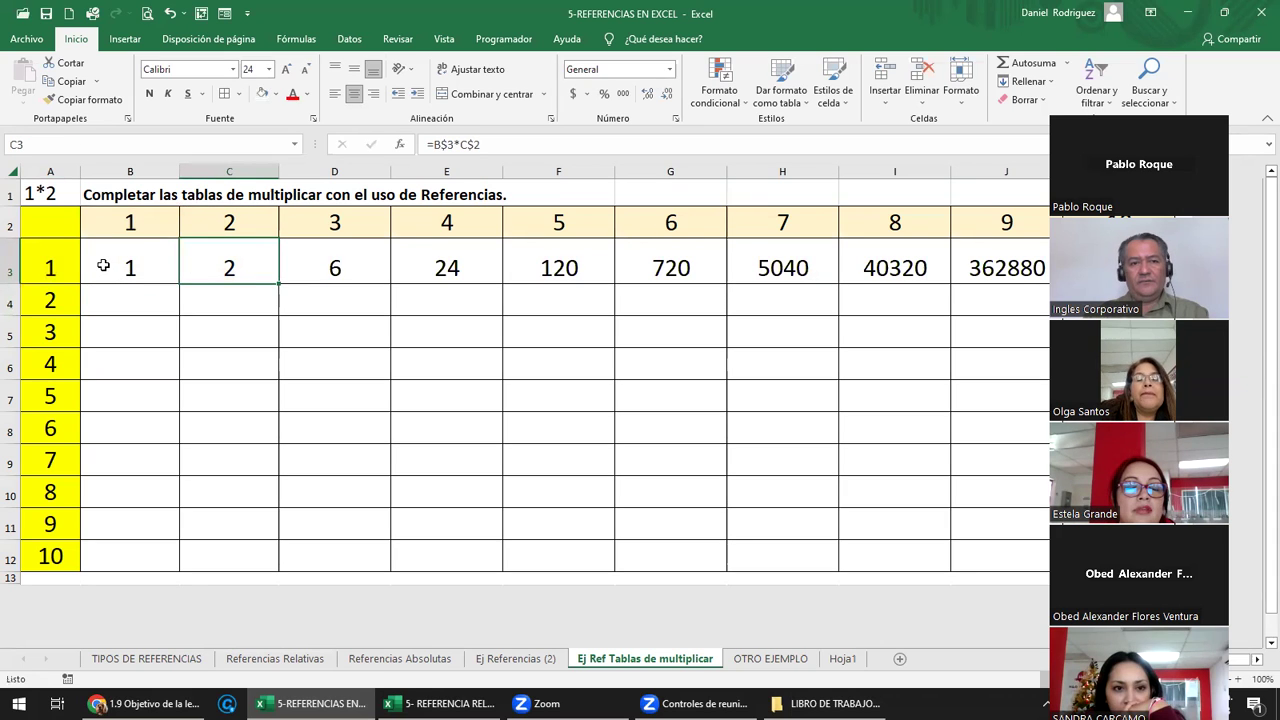
pyautogui.click(122, 285)
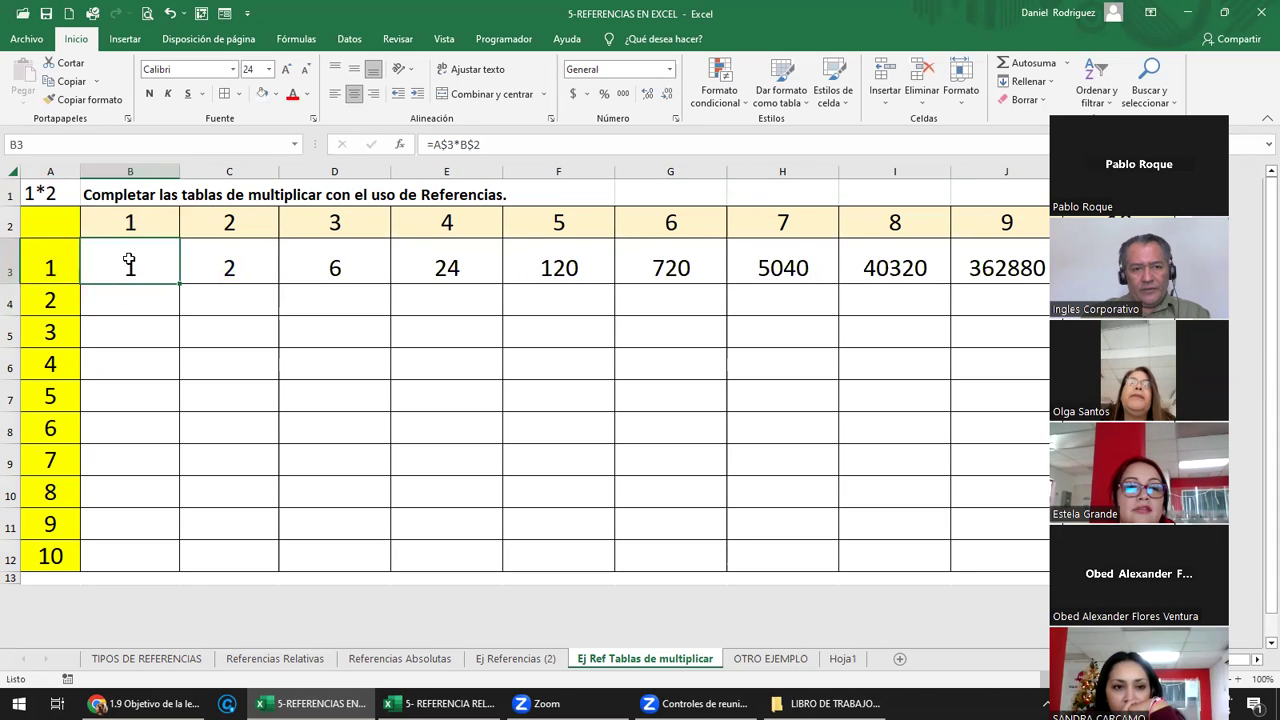
pyautogui.click(227, 218)
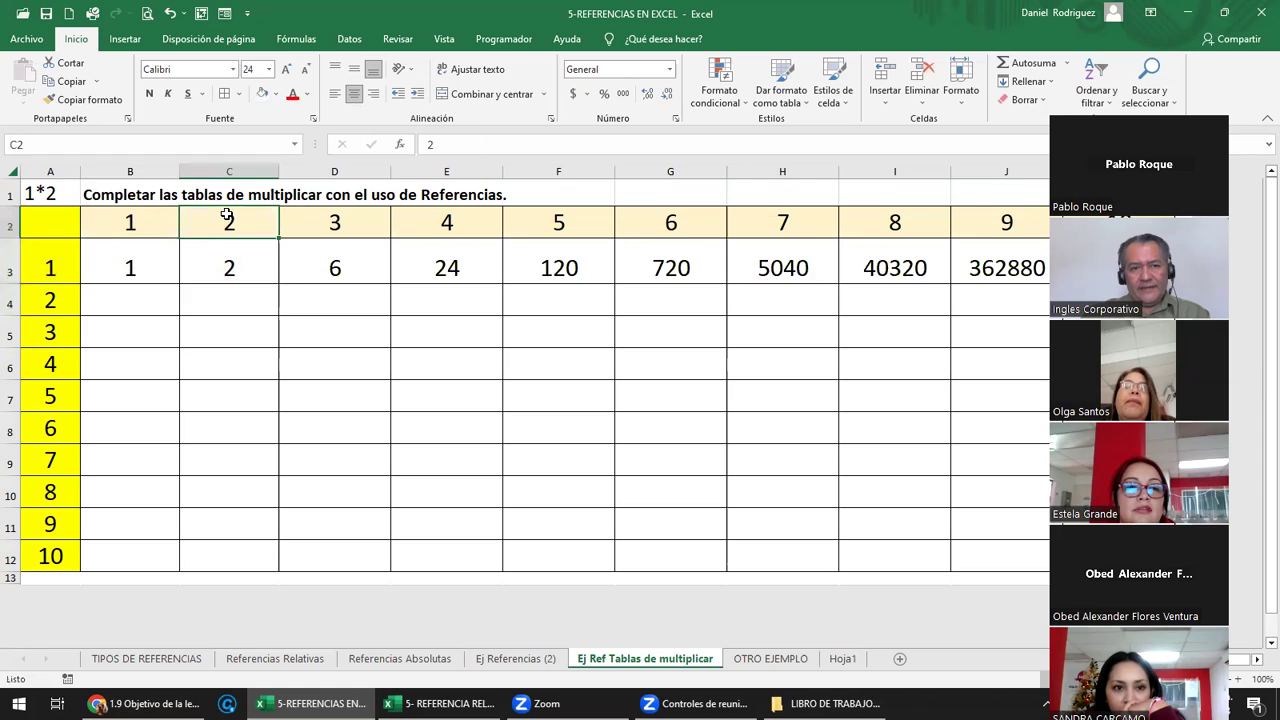
pyautogui.click(128, 268)
pyautogui.click(206, 260)
pyautogui.doubleClick(246, 271)
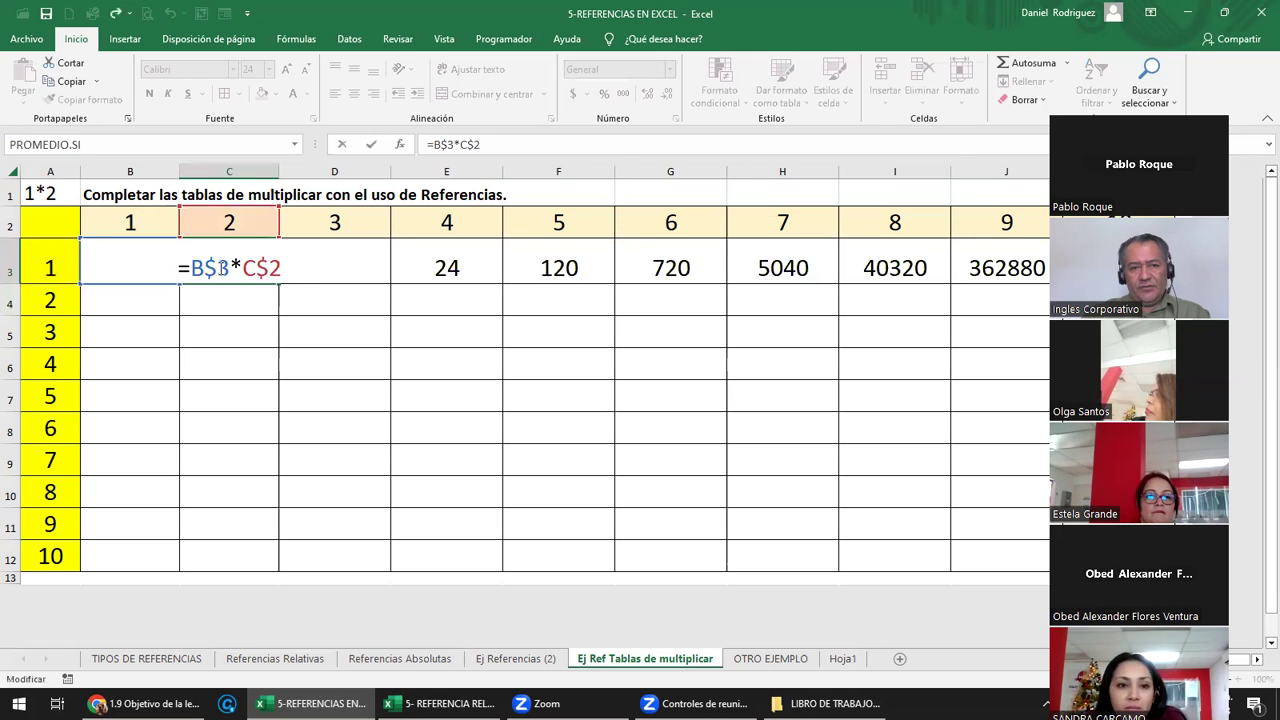
pyautogui.moveTo(191, 268); pyautogui.dragTo(228, 268)
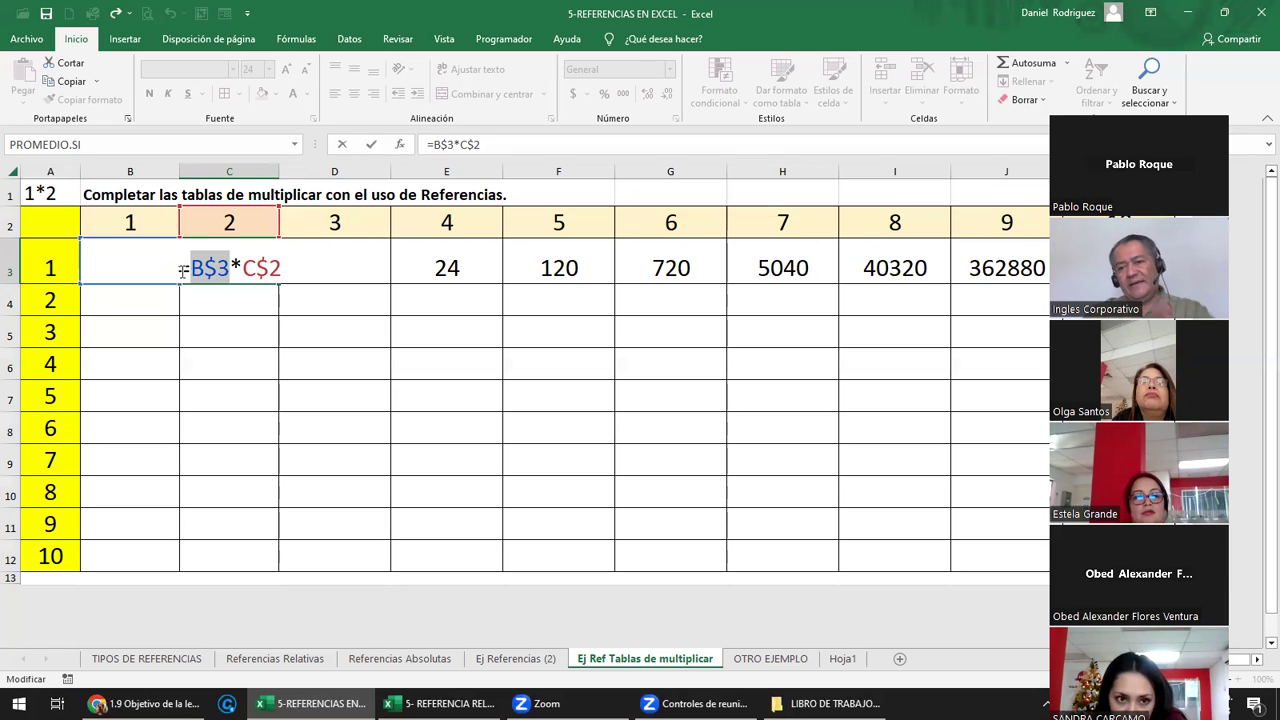
pyautogui.hotkey('shift', 'Tab')
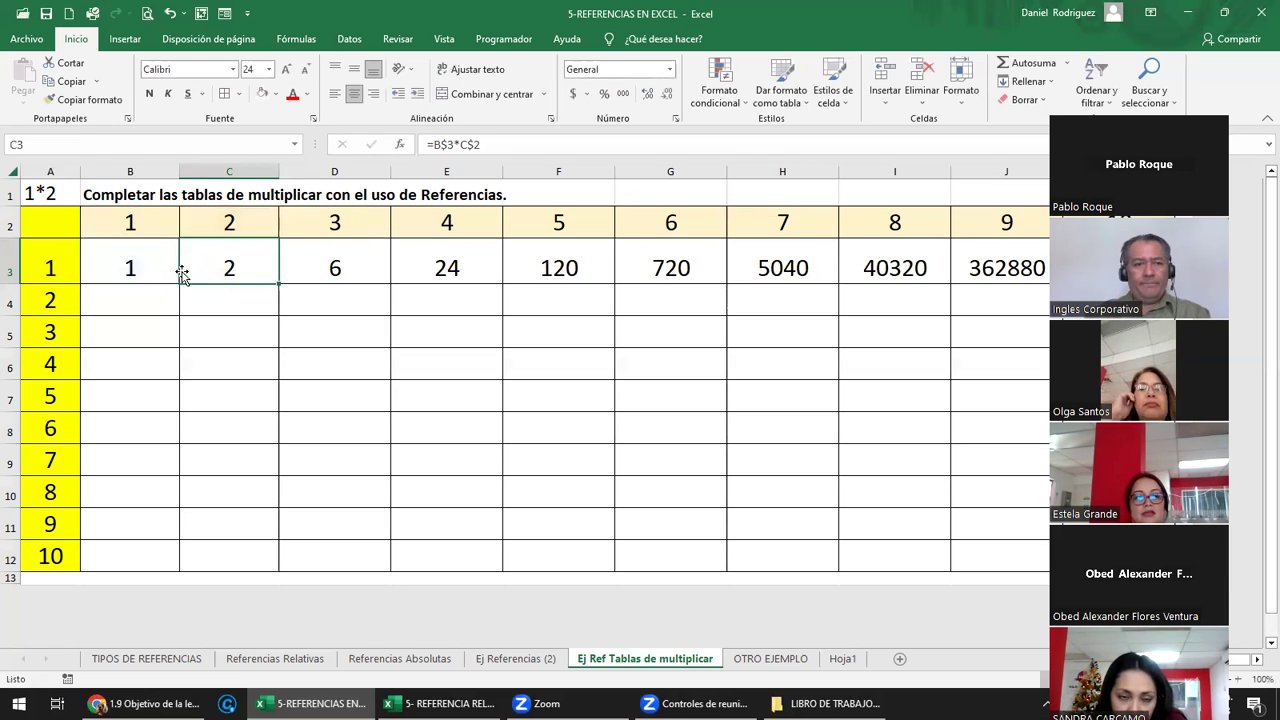
# Change B3's formula to =$A3*B$2
pyautogui.press('F2')
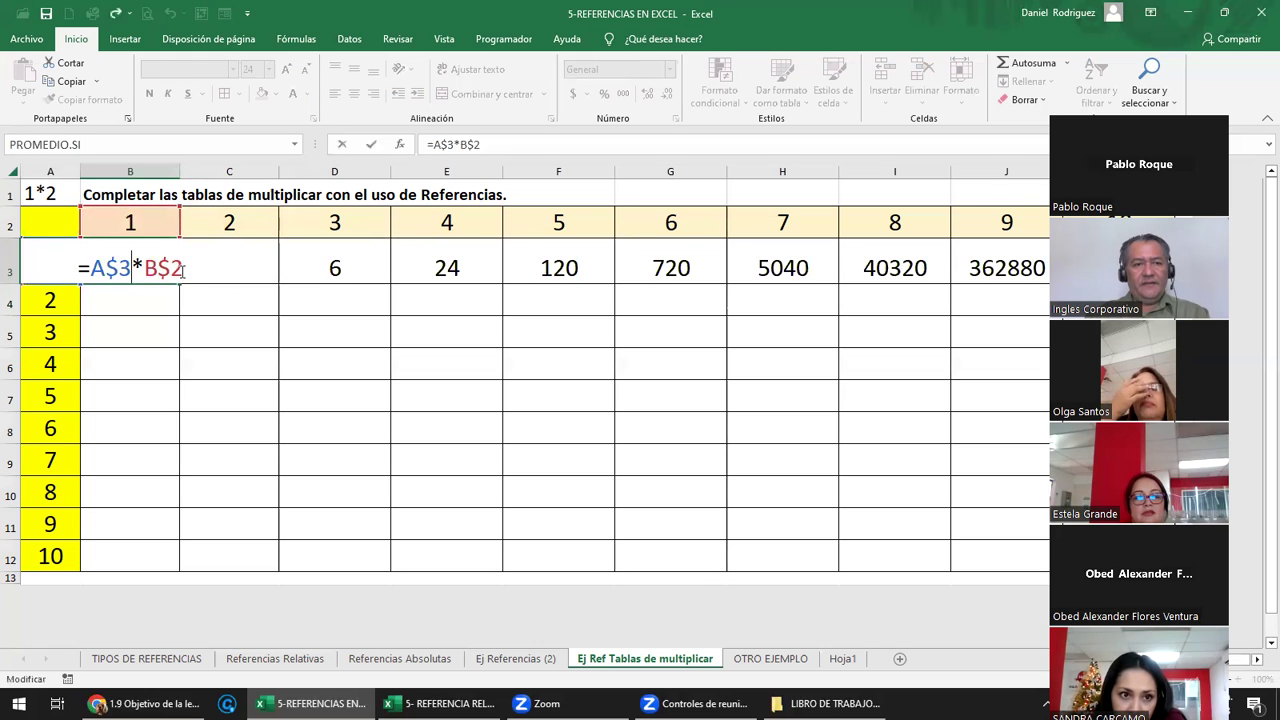
pyautogui.press('Delete')
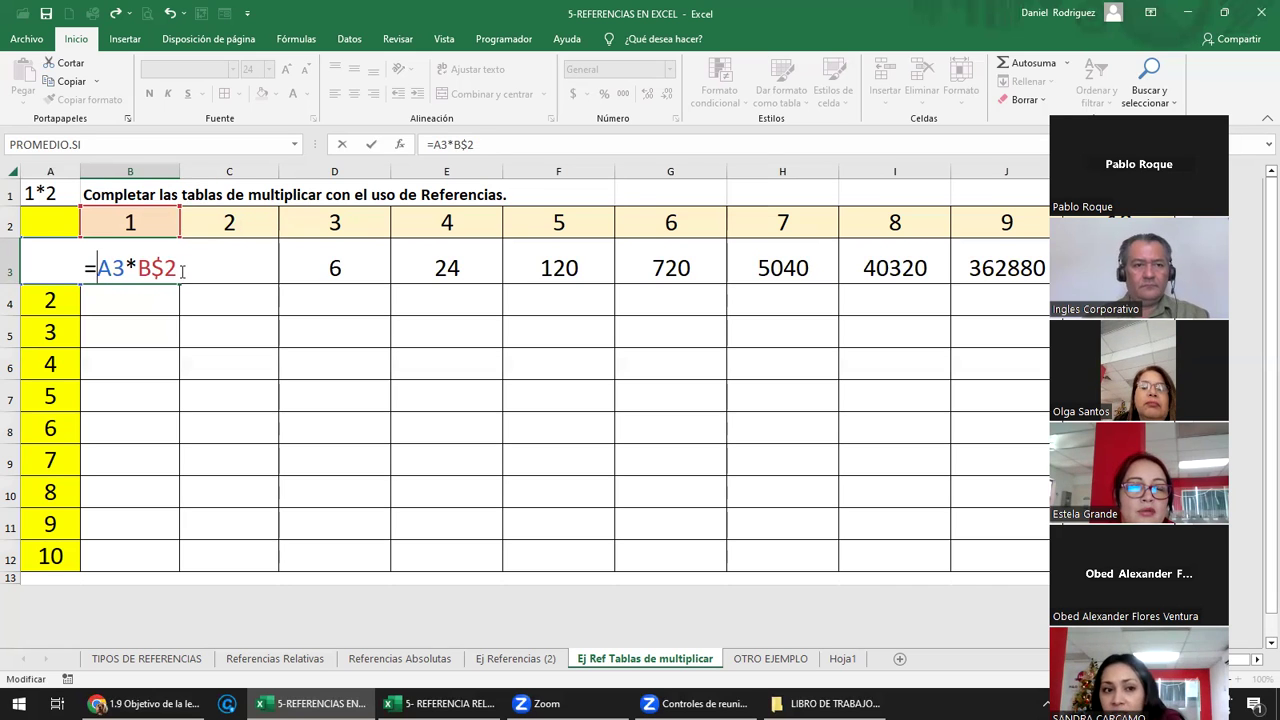
pyautogui.write('$')
pyautogui.click(183, 270)
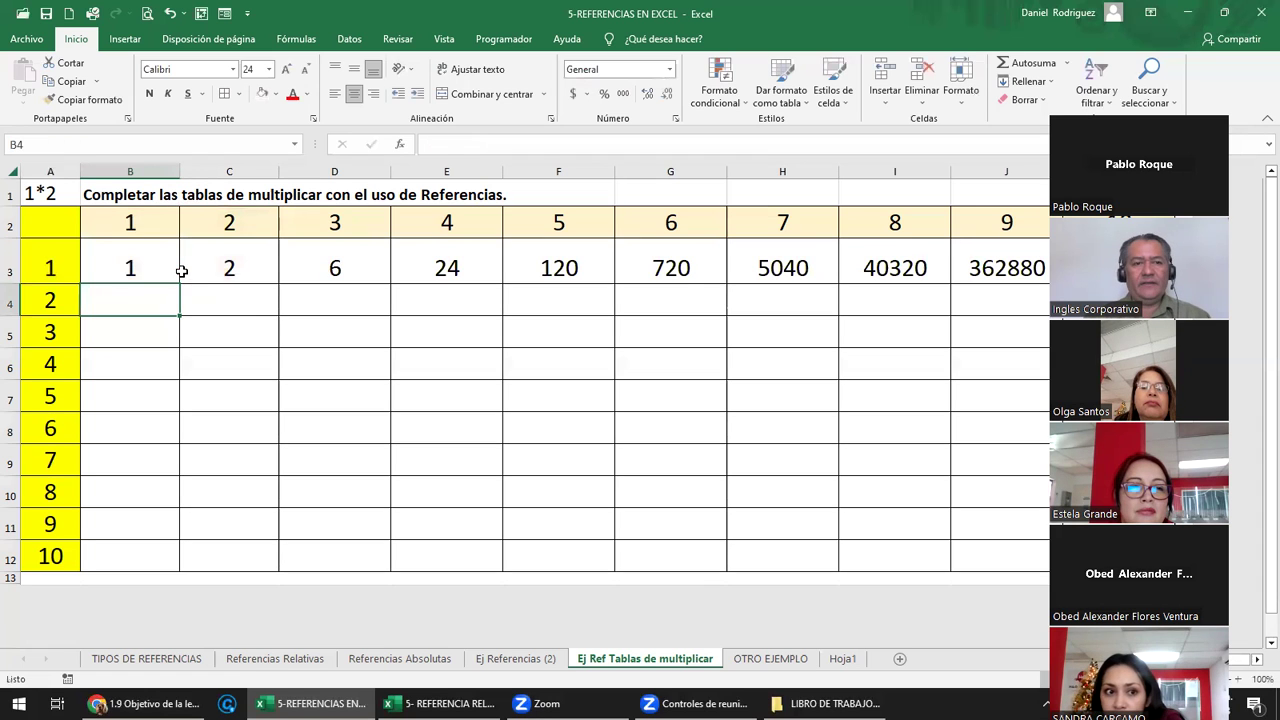
# Clear the old products in C3:J3 and paste B3's new formula into C3
pyautogui.hotkey('shift', 'Right')
pyautogui.hotkey('shift', 'Right')
pyautogui.hotkey('shift', 'Right')
pyautogui.hotkey('shift', 'Right')
pyautogui.hotkey('shift', 'Right')
pyautogui.hotkey('shift', 'Right')
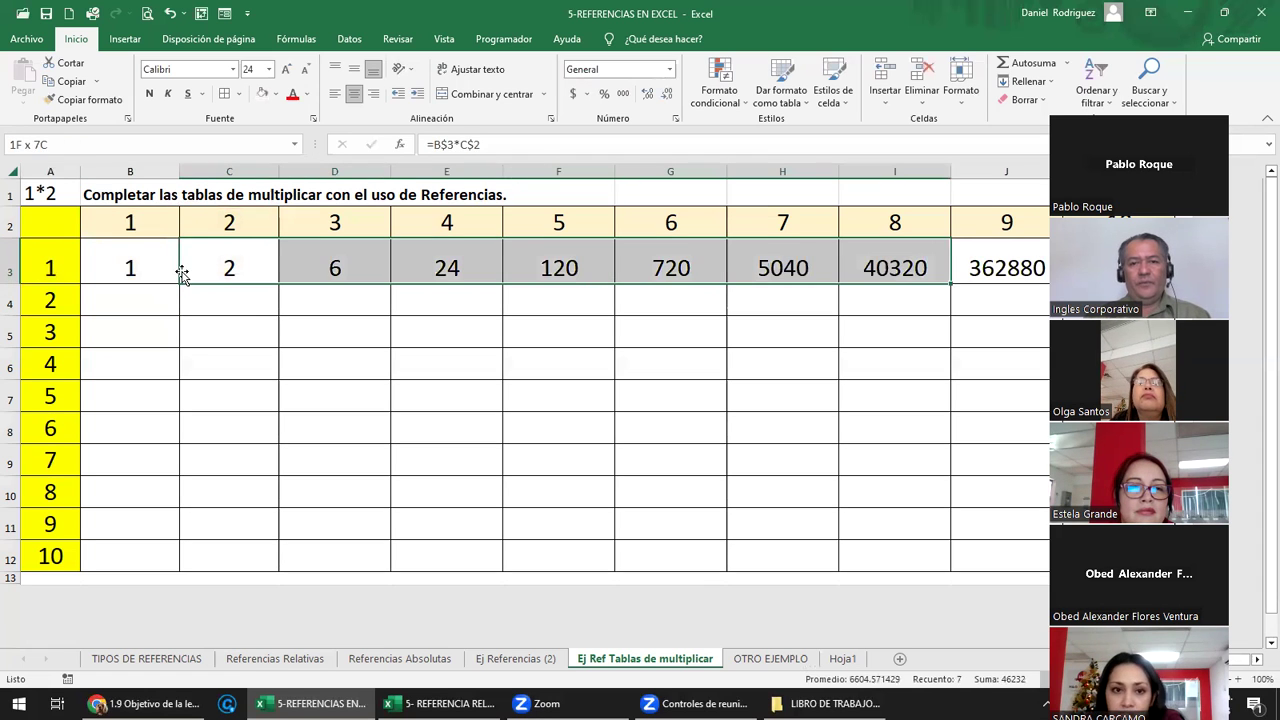
pyautogui.hotkey('shift', 'Right')
pyautogui.press('Delete')
pyautogui.press('Left')
pyautogui.hotkey('ctrl', 'c')
pyautogui.click(183, 275)
pyautogui.hotkey('ctrl', 'v')
# Copy C3's formula across D3:J3 so row 3 reads 1 through 9
pyautogui.press('Escape')
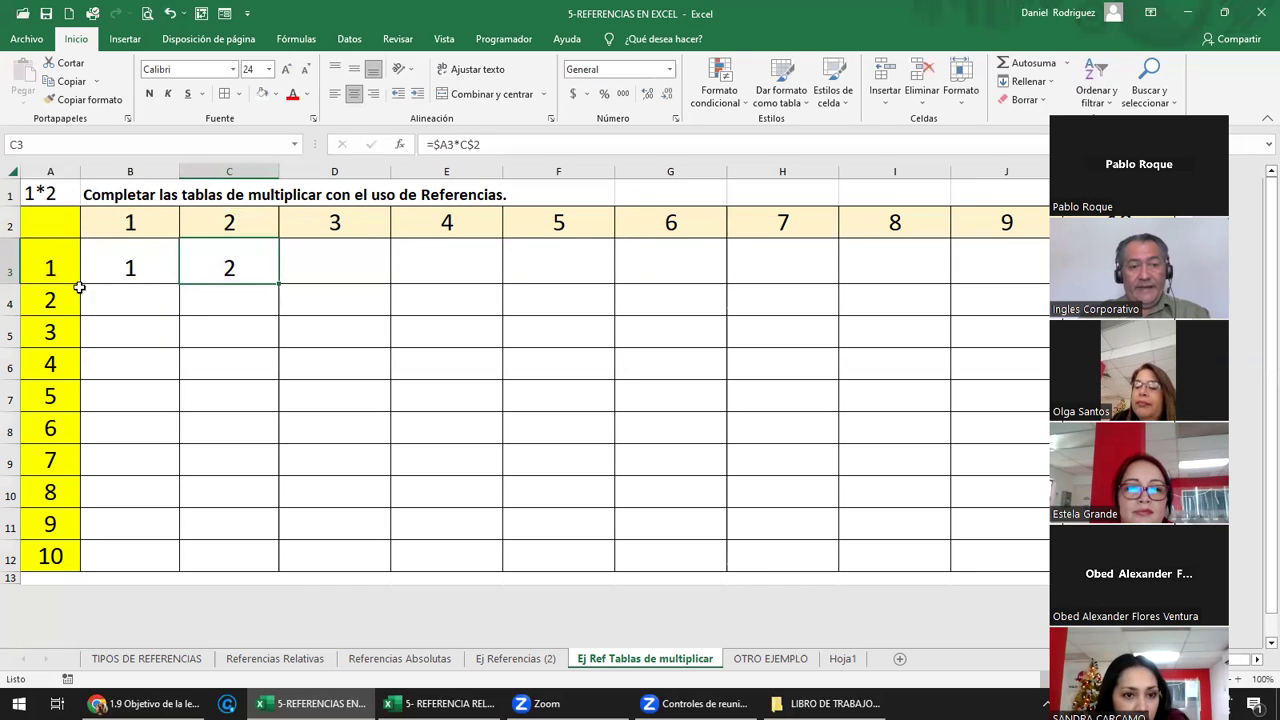
pyautogui.press('F2')
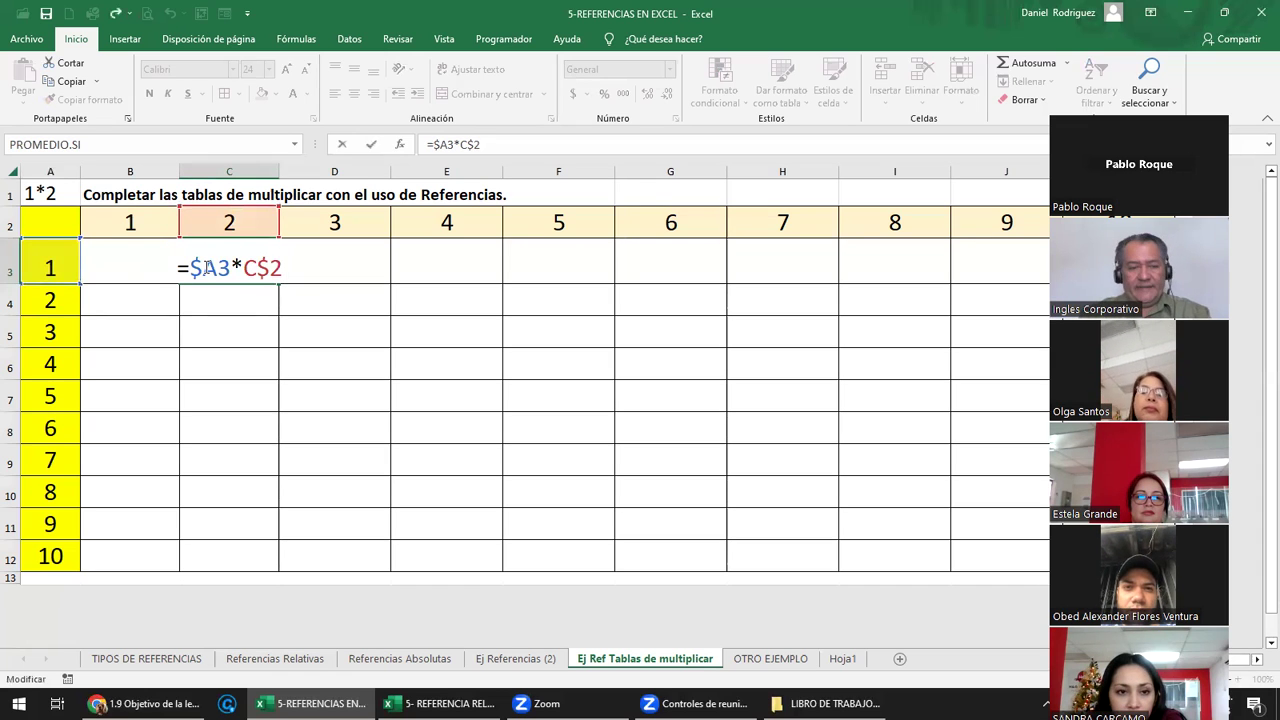
pyautogui.hotkey('ctrl', 'Return')
pyautogui.hotkey('ctrl', 'c')
pyautogui.press('Right')
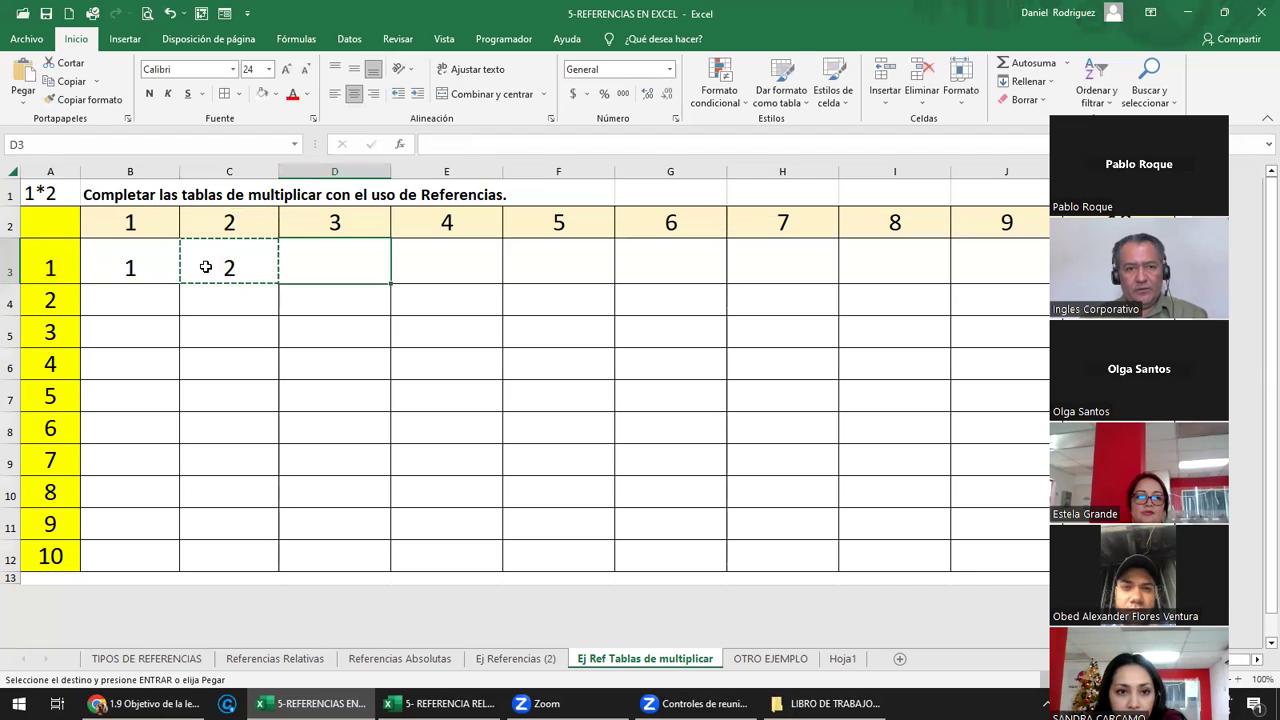
pyautogui.hotkey('shift', 'Right')
pyautogui.hotkey('shift', 'Right')
pyautogui.hotkey('shift', 'Right')
pyautogui.hotkey('shift', 'Right')
pyautogui.hotkey('shift', 'Right')
pyautogui.hotkey('shift', 'Right')
pyautogui.press('Return')
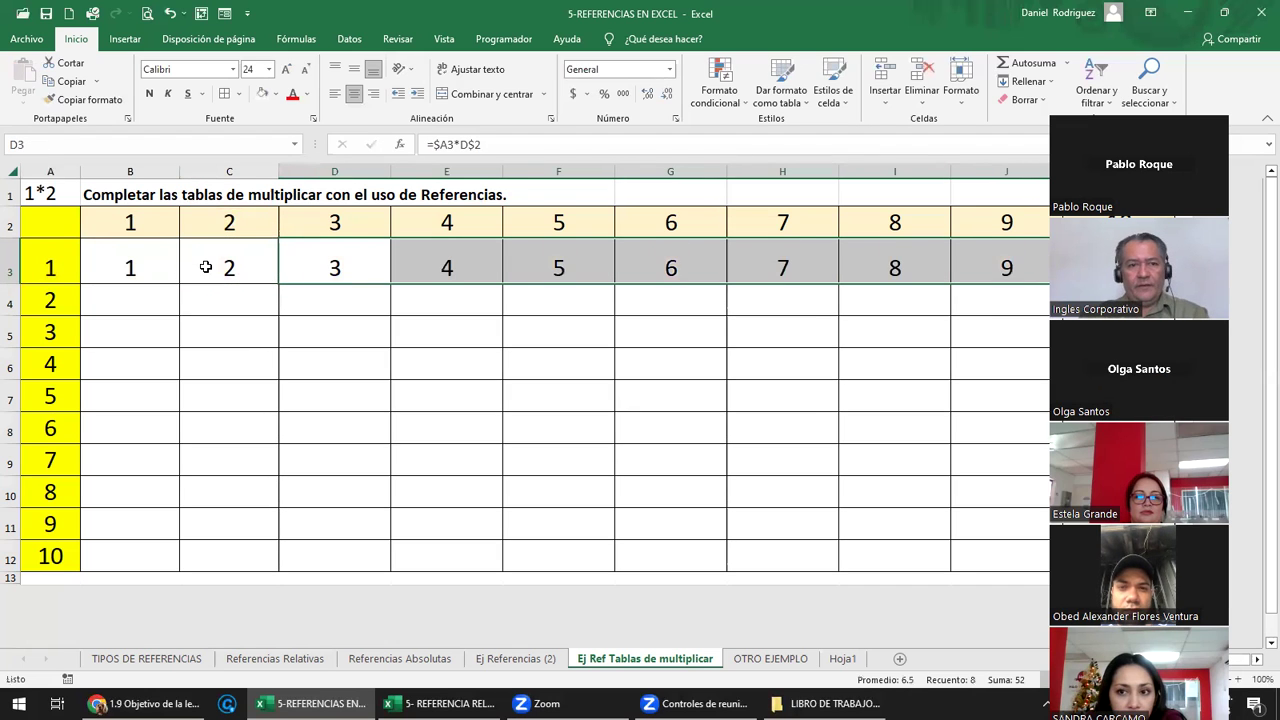
# Check C3's and D3's formulas (D3 =$A3*D$2) against the column A and row 2 factors
pyautogui.click(251, 266)
pyautogui.doubleClick(251, 266)
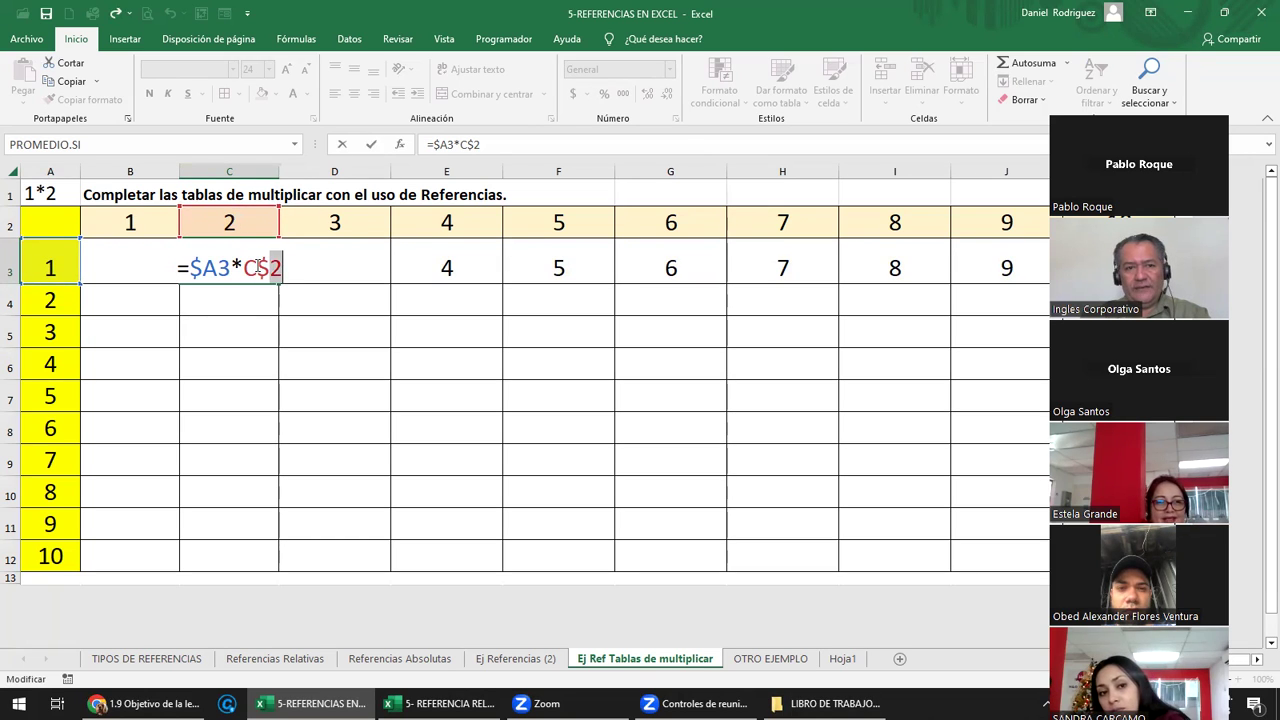
pyautogui.moveTo(258, 266); pyautogui.dragTo(236, 264)
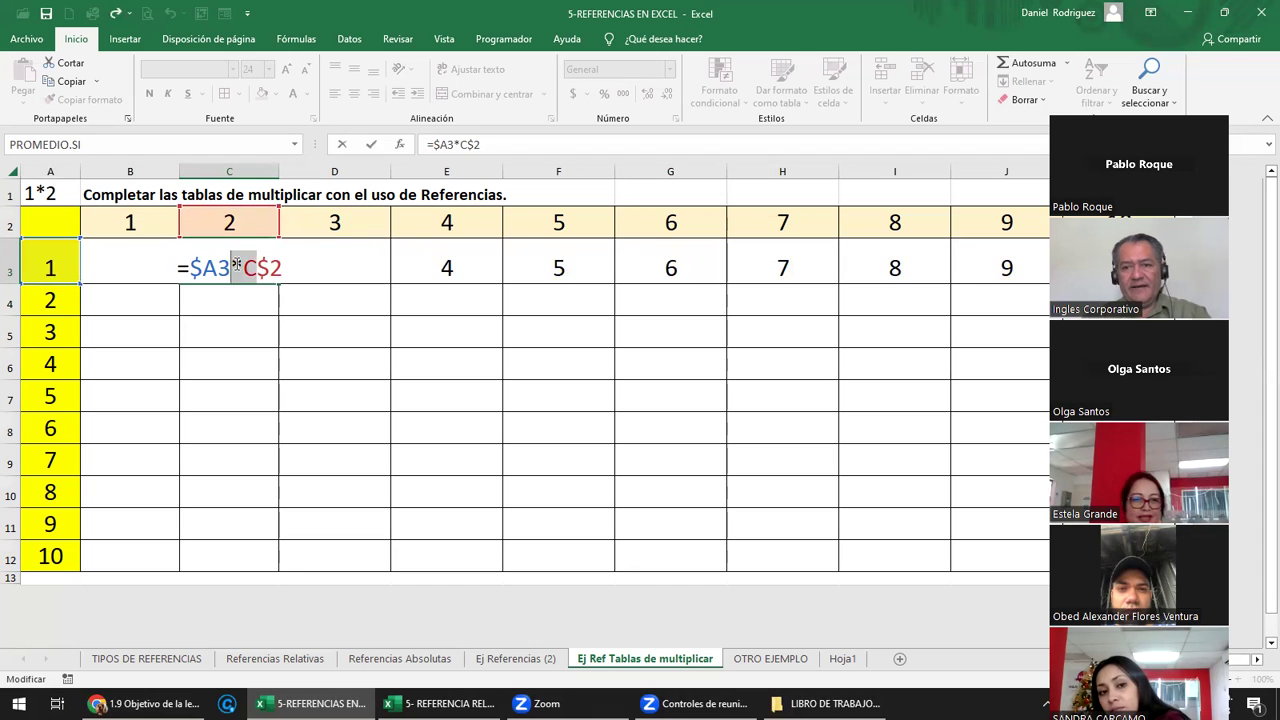
pyautogui.press('Tab')
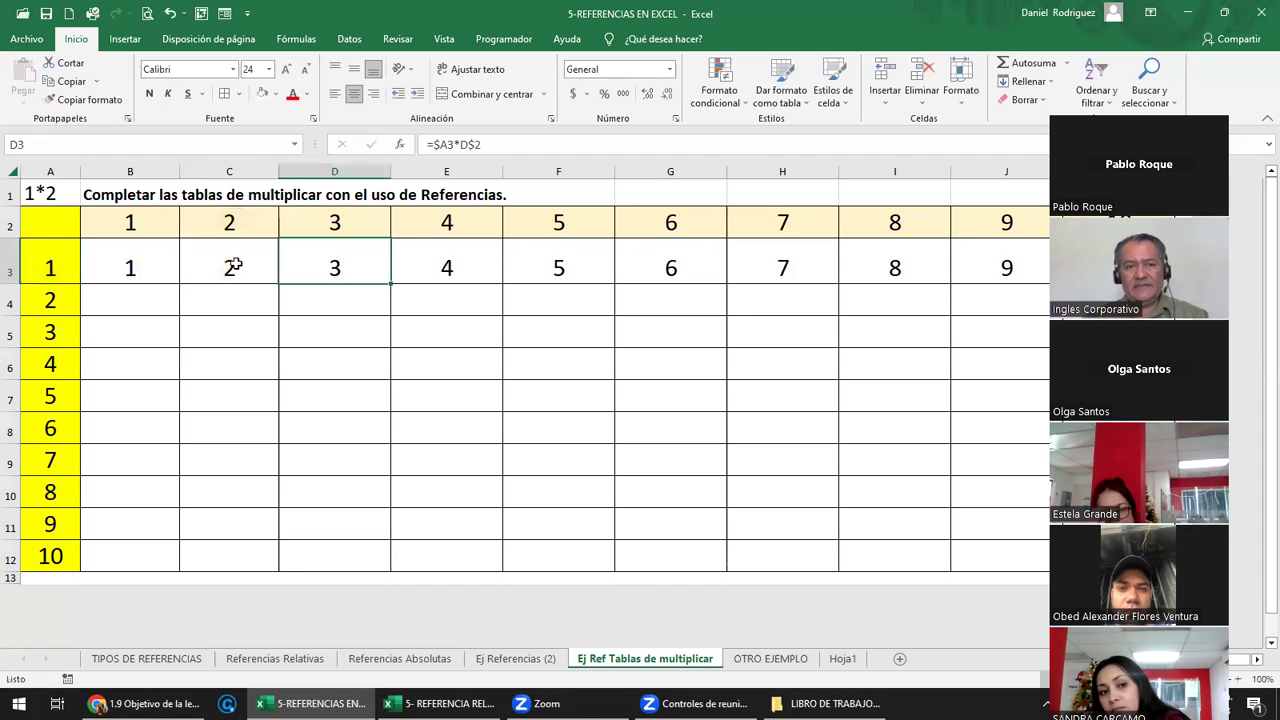
pyautogui.press('F2')
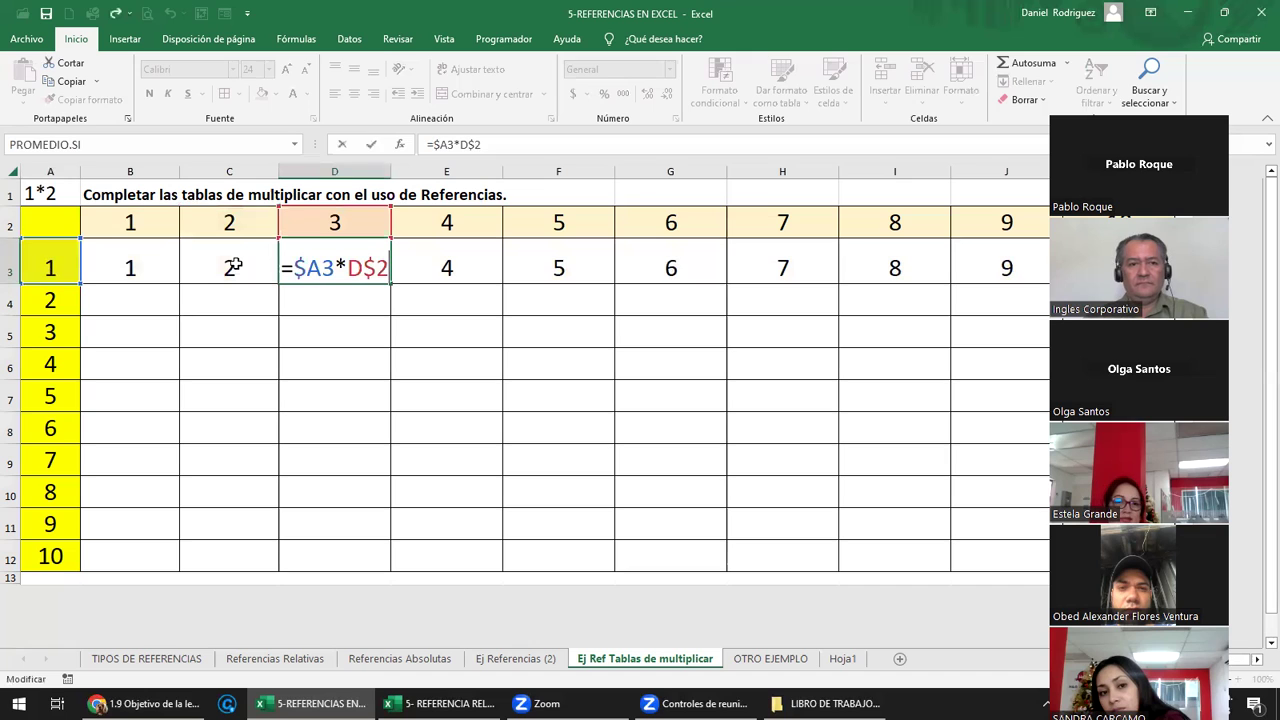
pyautogui.hotkey('ctrl', 'Return')
pyautogui.click(52, 171)
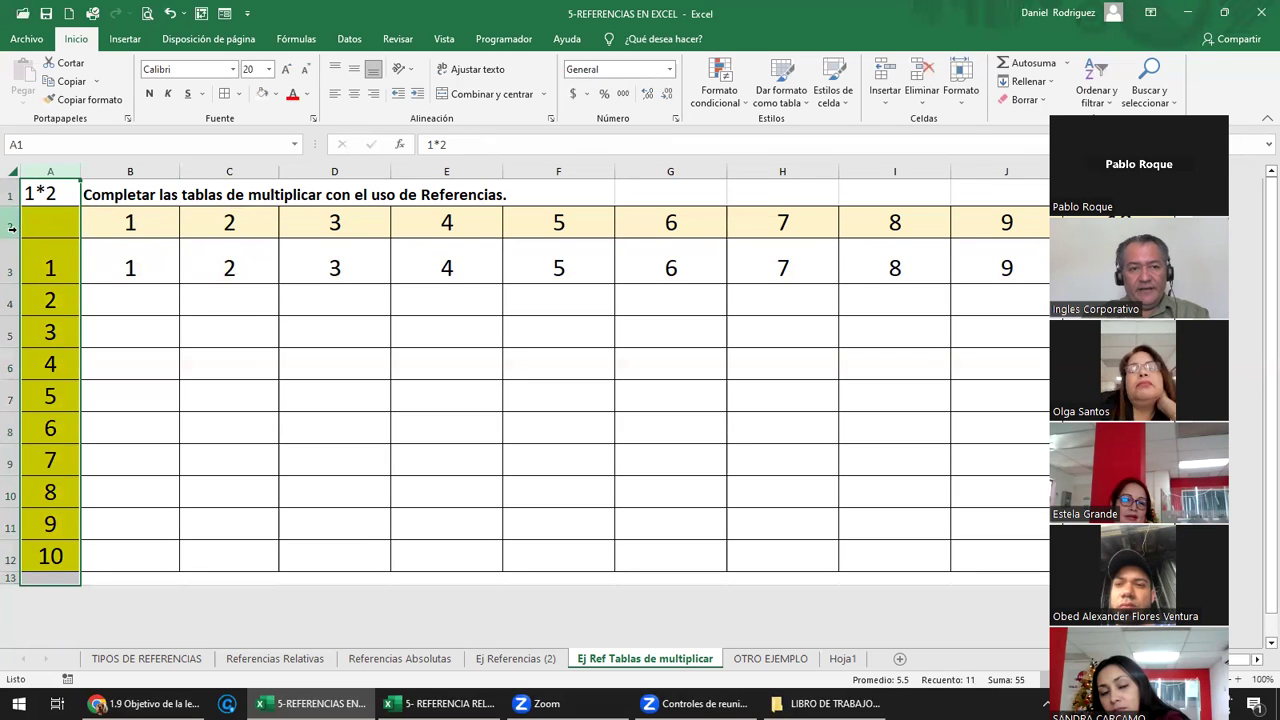
pyautogui.click(12, 227)
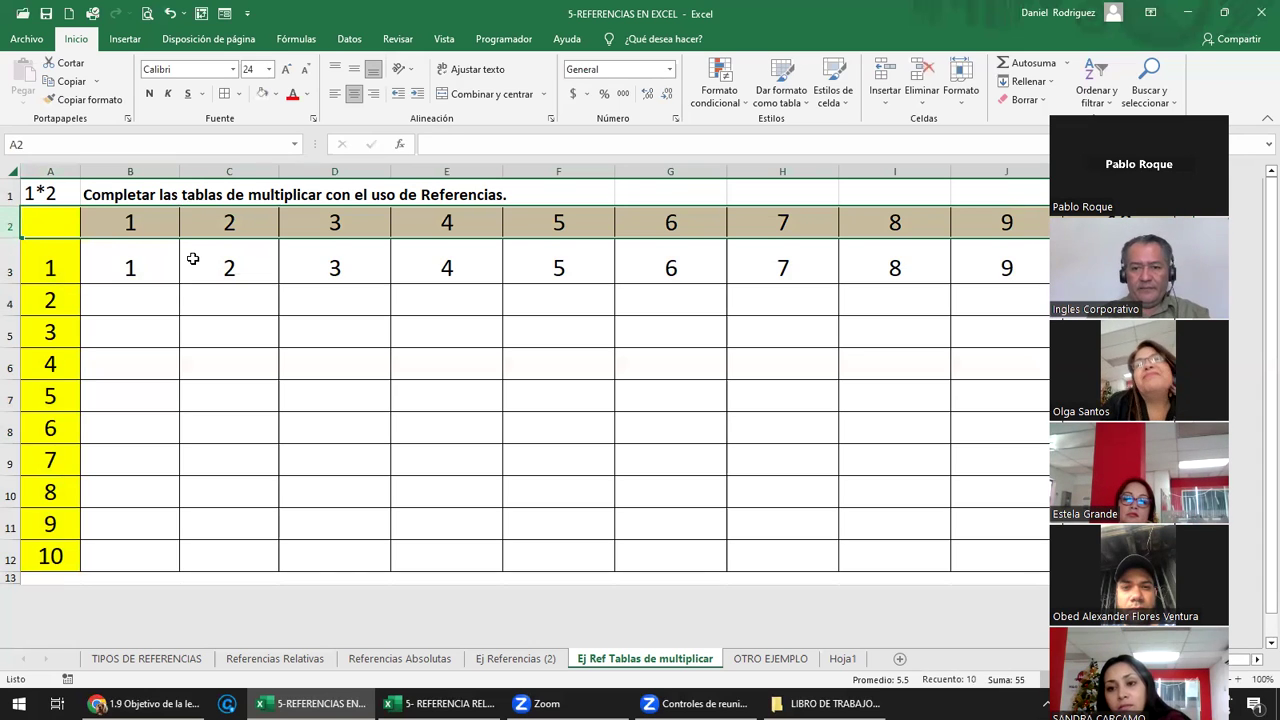
# Copy B3's formula across B4:J4 and confirm B4 holds =$A4*B$2, reading 2 through 18
pyautogui.click(176, 283)
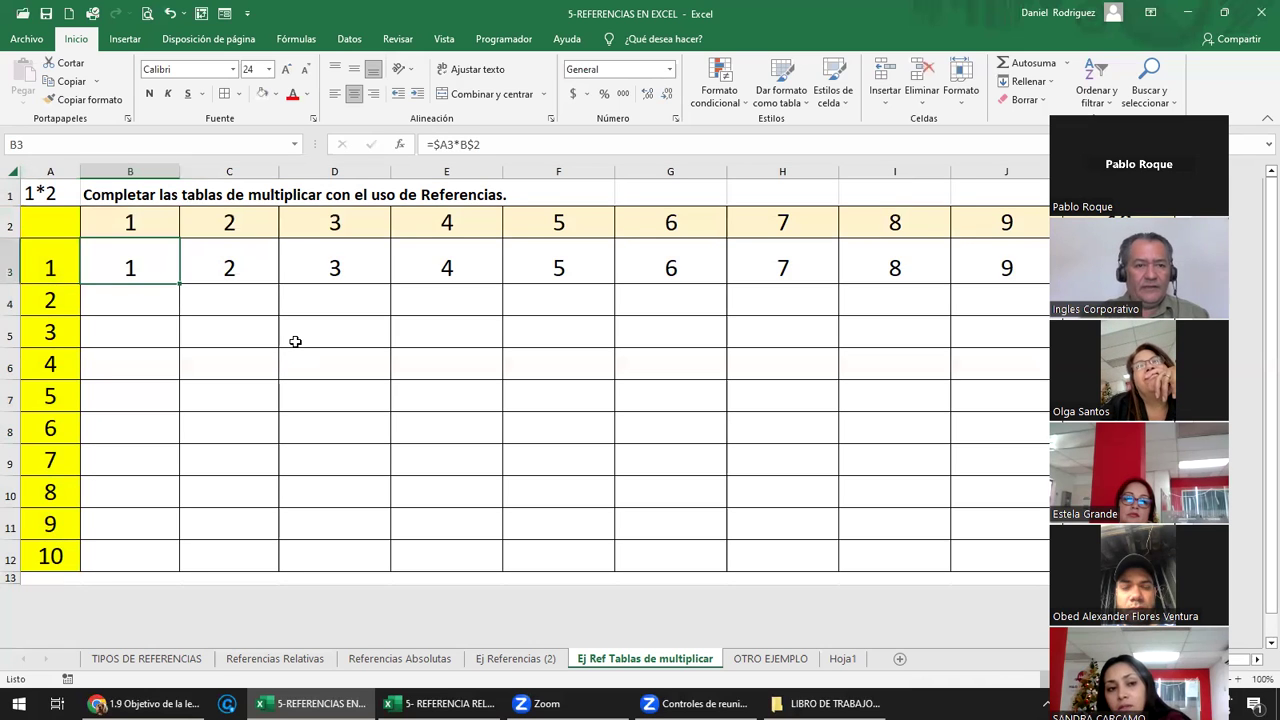
pyautogui.hotkey('ctrl', 'c')
pyautogui.press('Down')
pyautogui.hotkey('shift', 'Right')
pyautogui.hotkey('shift', 'Right')
pyautogui.hotkey('shift', 'Right')
pyautogui.hotkey('shift', 'Right')
pyautogui.hotkey('shift', 'Right')
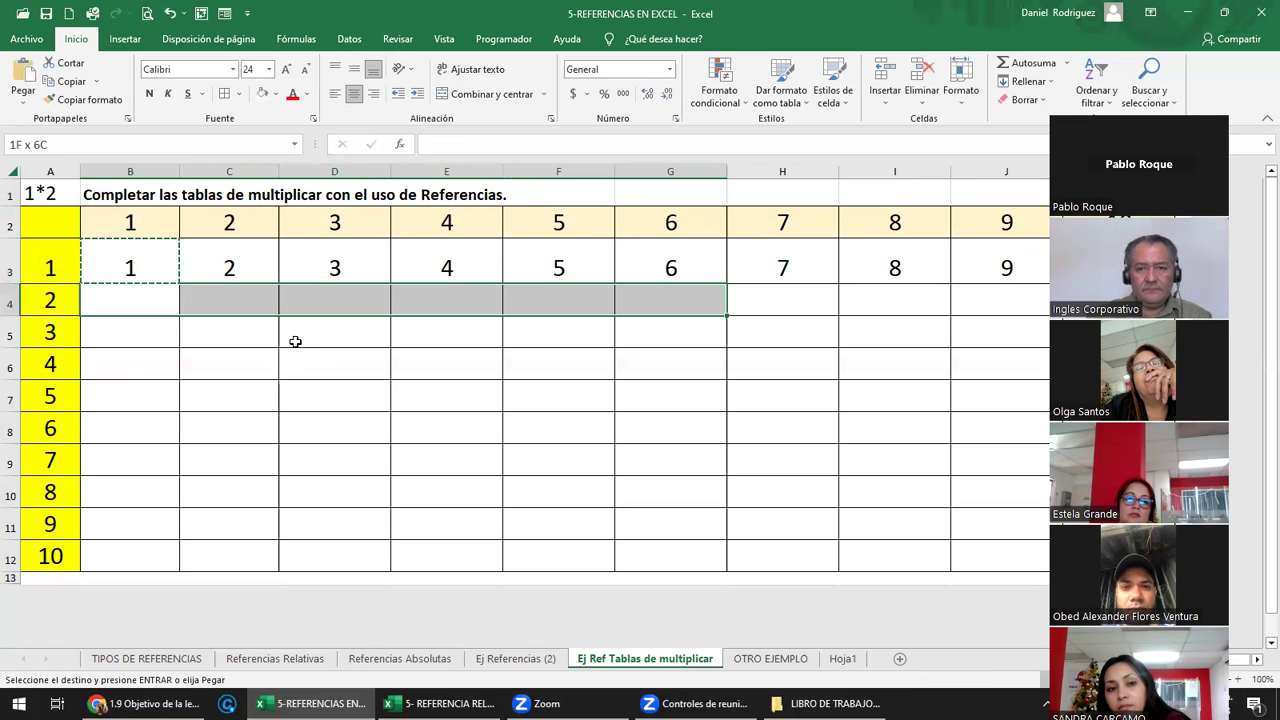
pyautogui.hotkey('shift', 'Right')
pyautogui.hotkey('shift', 'Right')
pyautogui.hotkey('shift', 'Right')
pyautogui.press('Return')
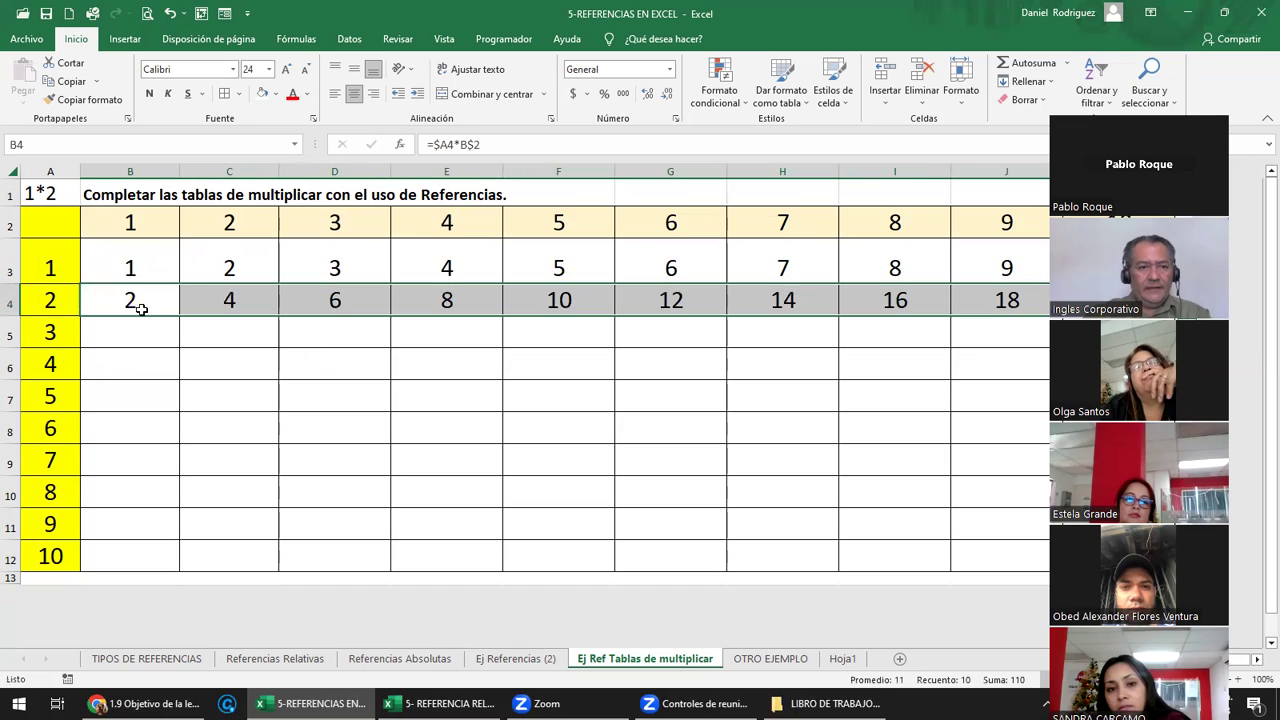
pyautogui.click(125, 302)
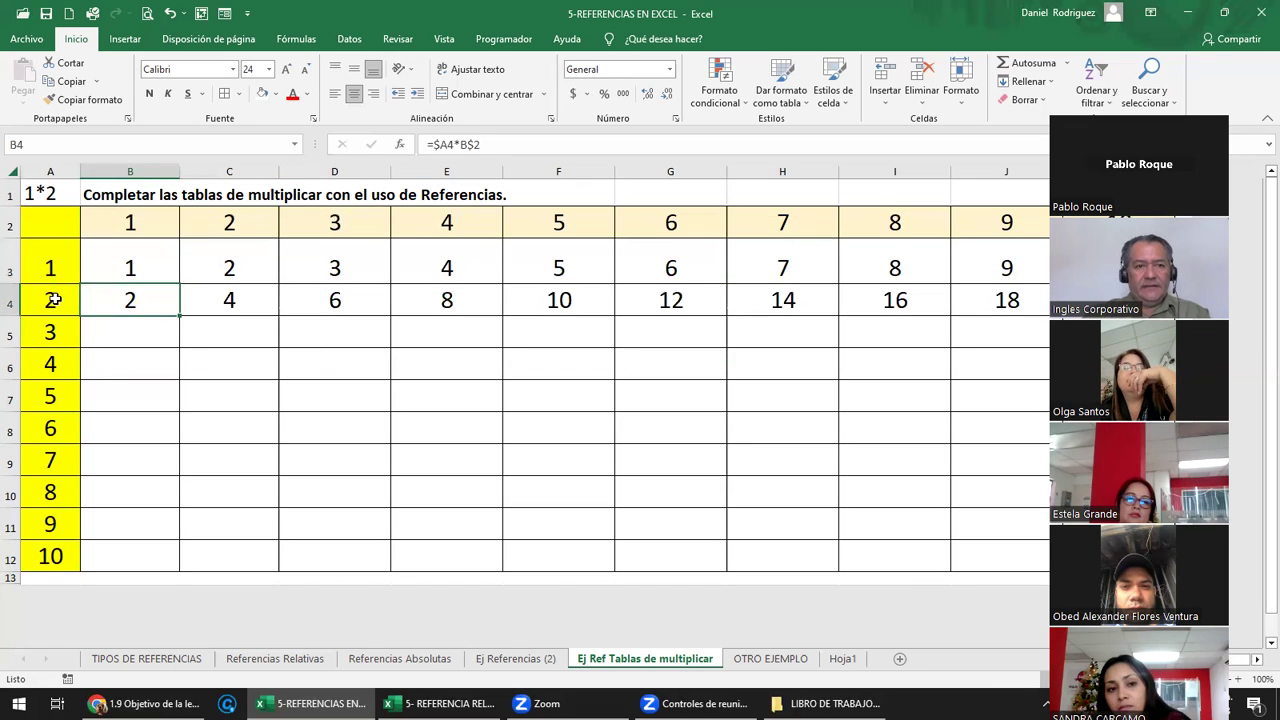
pyautogui.doubleClick(128, 302)
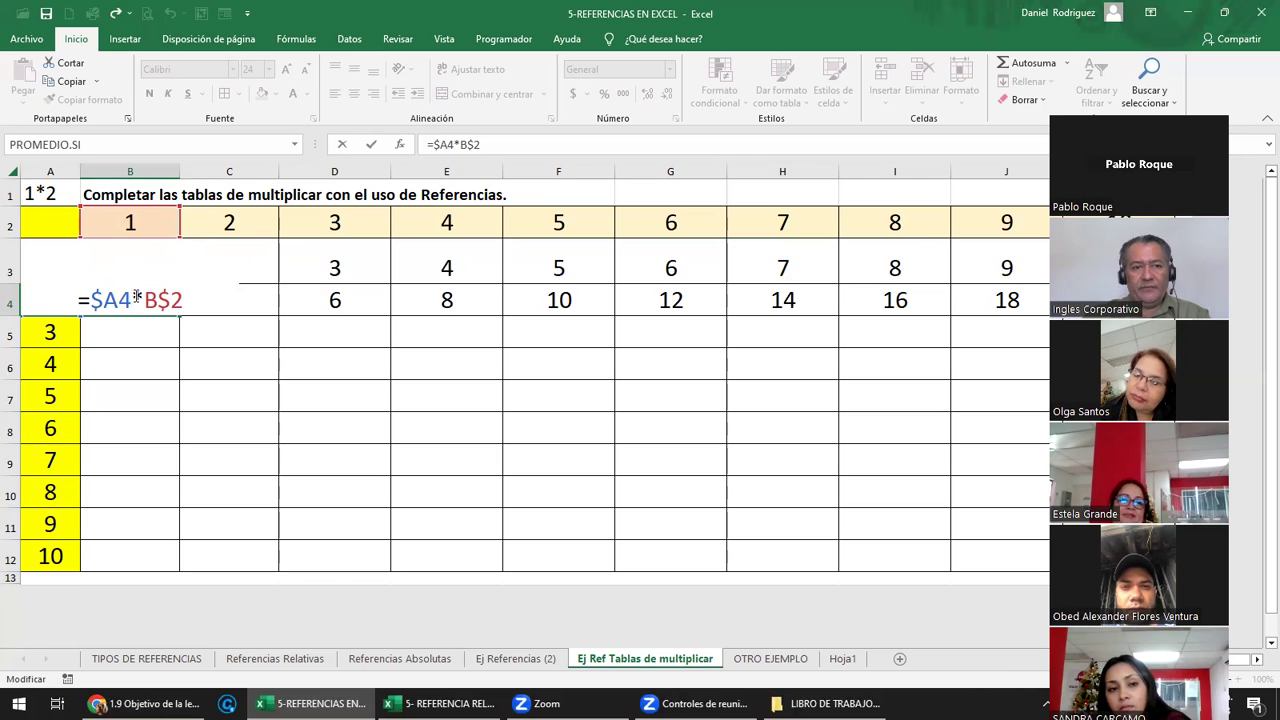
pyautogui.hotkey('ctrl', 'Return')
pyautogui.press('F2')
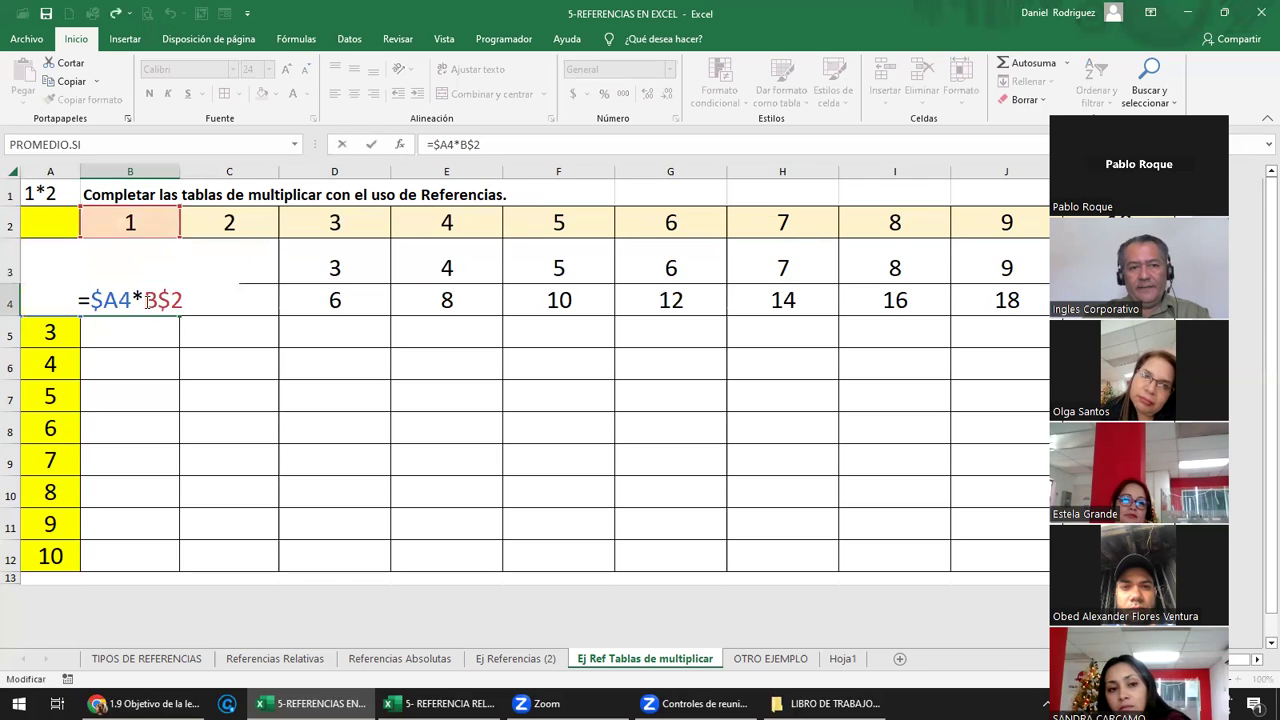
pyautogui.moveTo(148, 301); pyautogui.dragTo(161, 302)
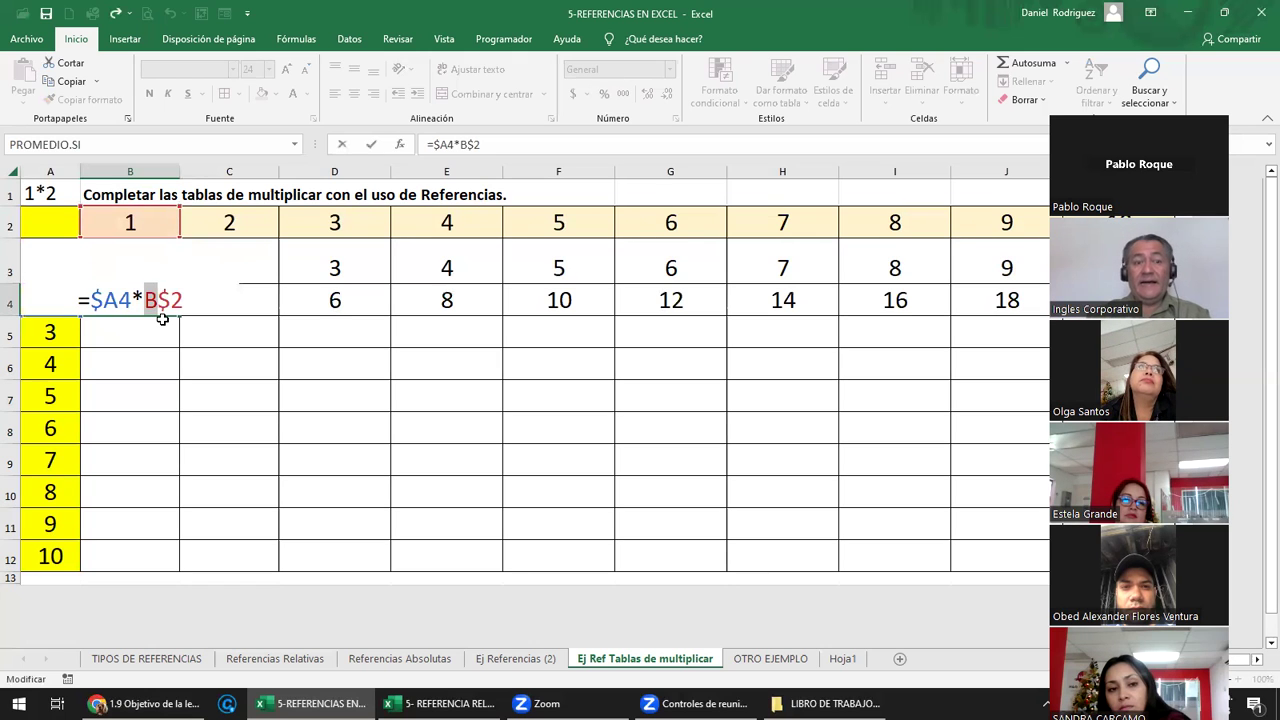
pyautogui.press('Tab')
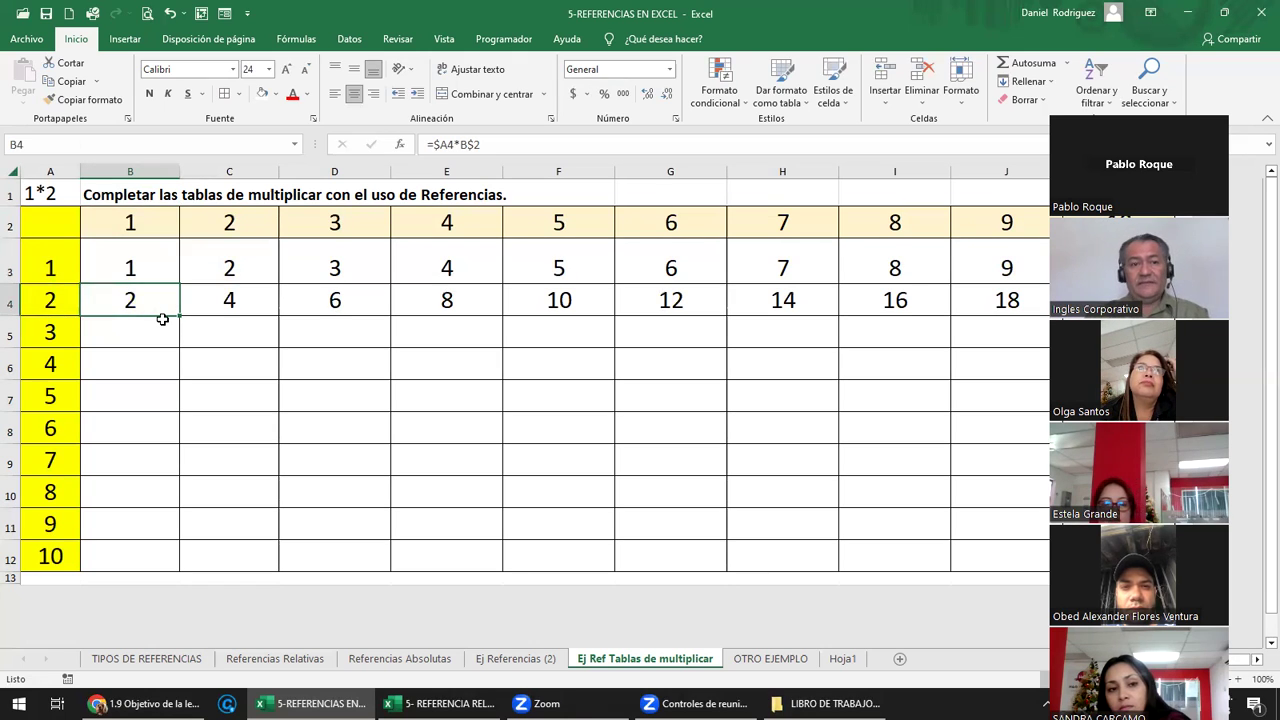
pyautogui.press('F2')
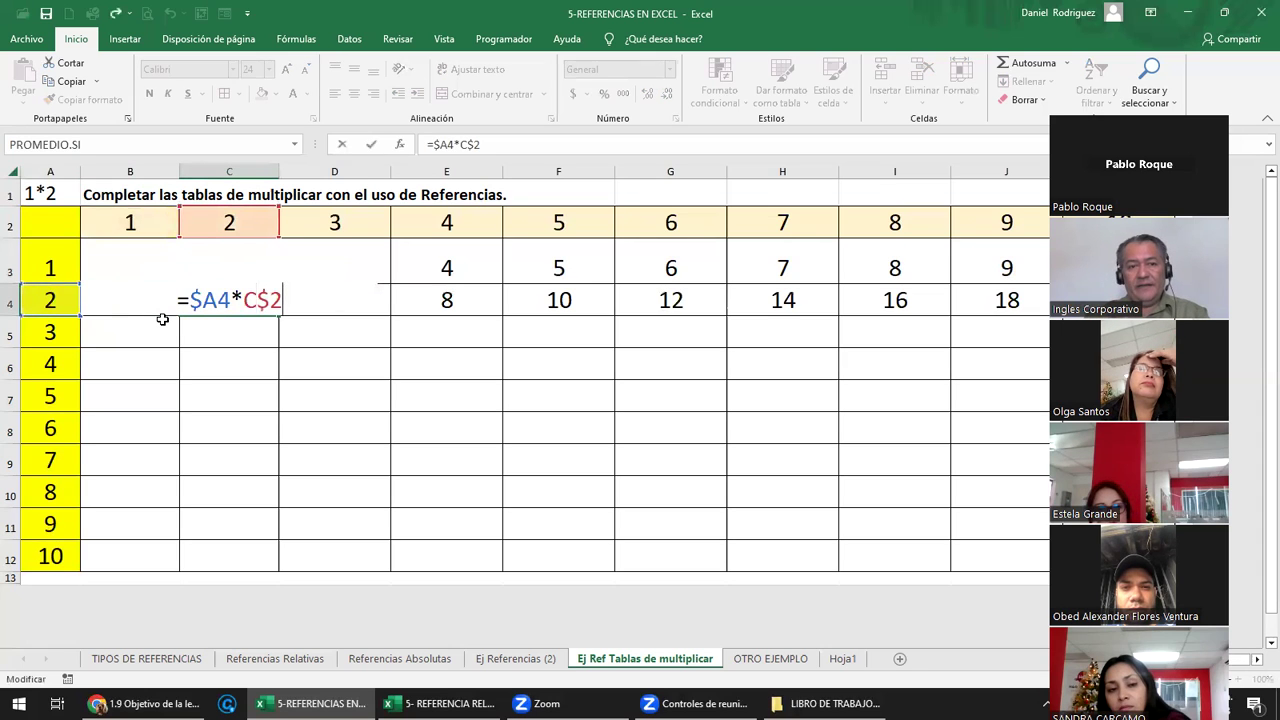
pyautogui.press('Tab')
pyautogui.press('F2')
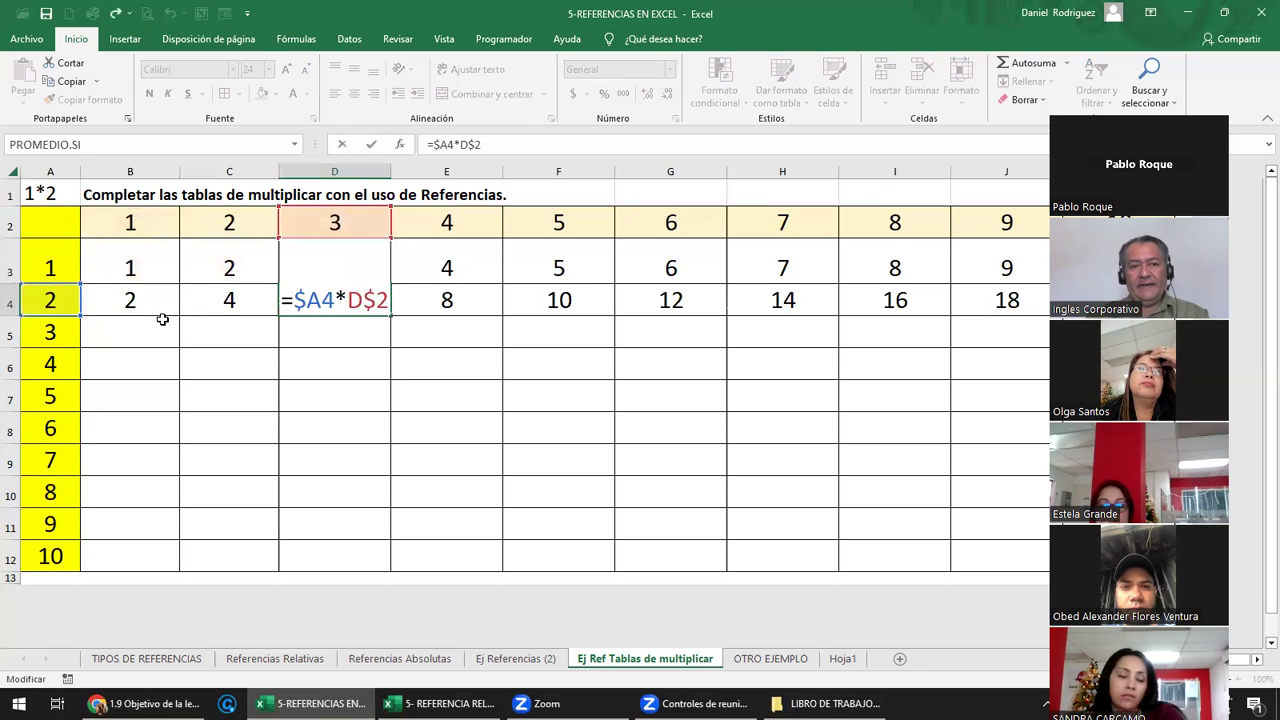
pyautogui.press('Tab')
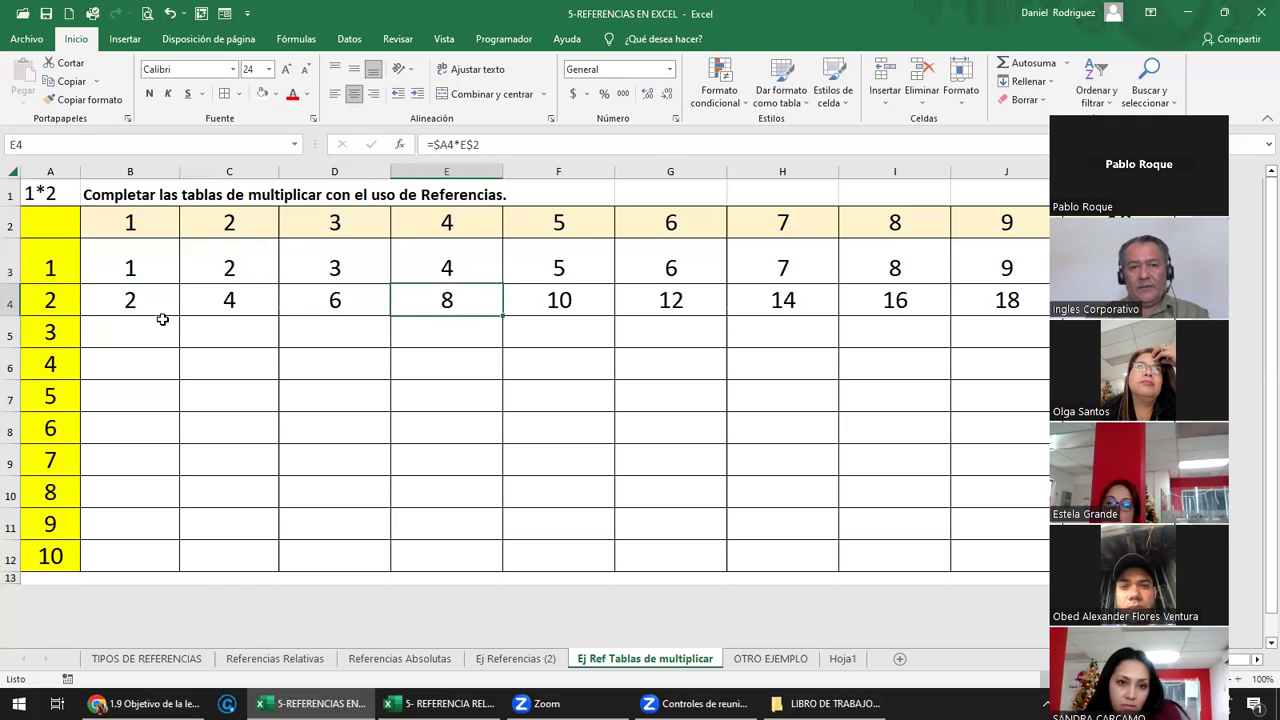
pyautogui.press('F2')
pyautogui.press('Tab')
pyautogui.press('F2')
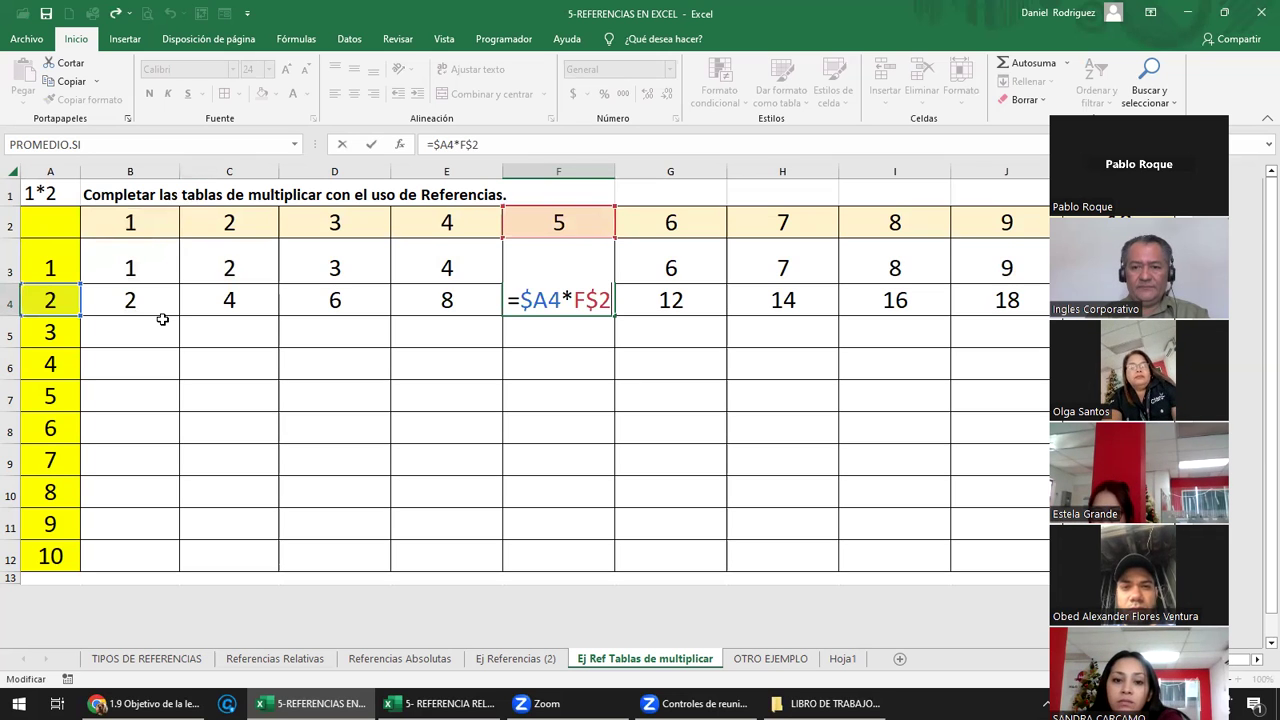
pyautogui.press('Tab')
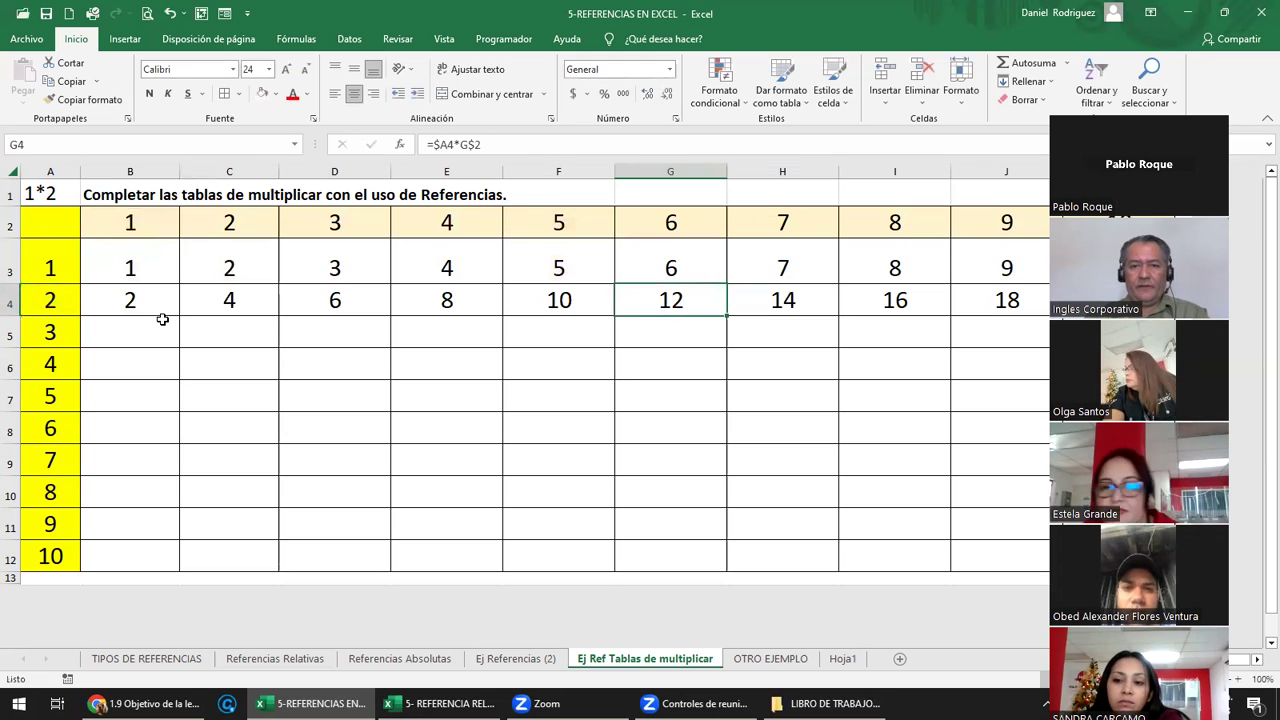
pyautogui.press('F2')
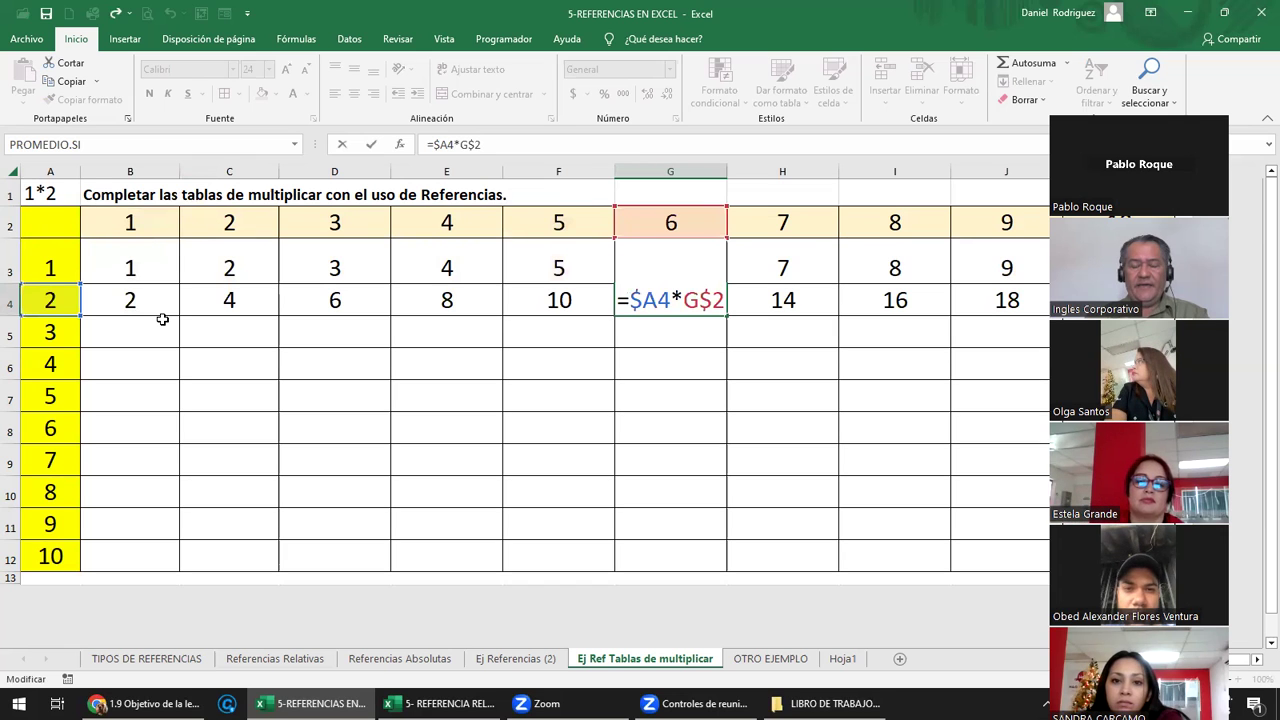
pyautogui.press('Escape')
pyautogui.press('Right')
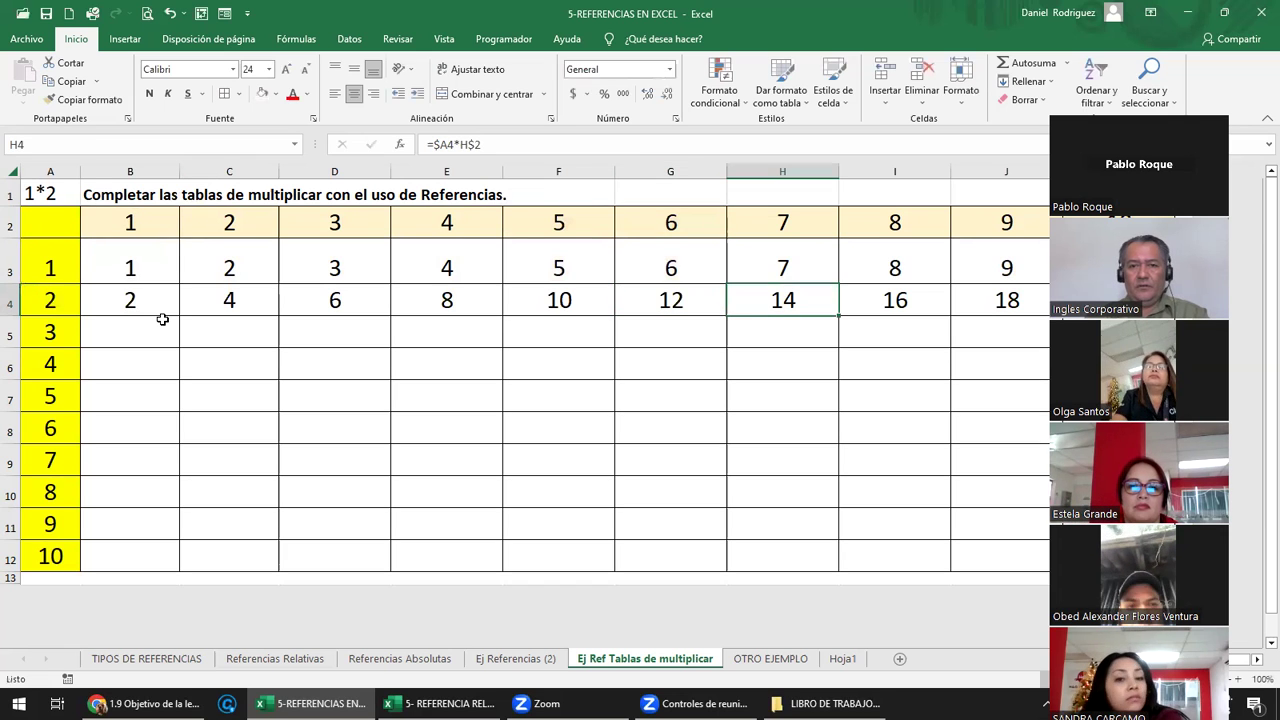
pyautogui.press('F2')
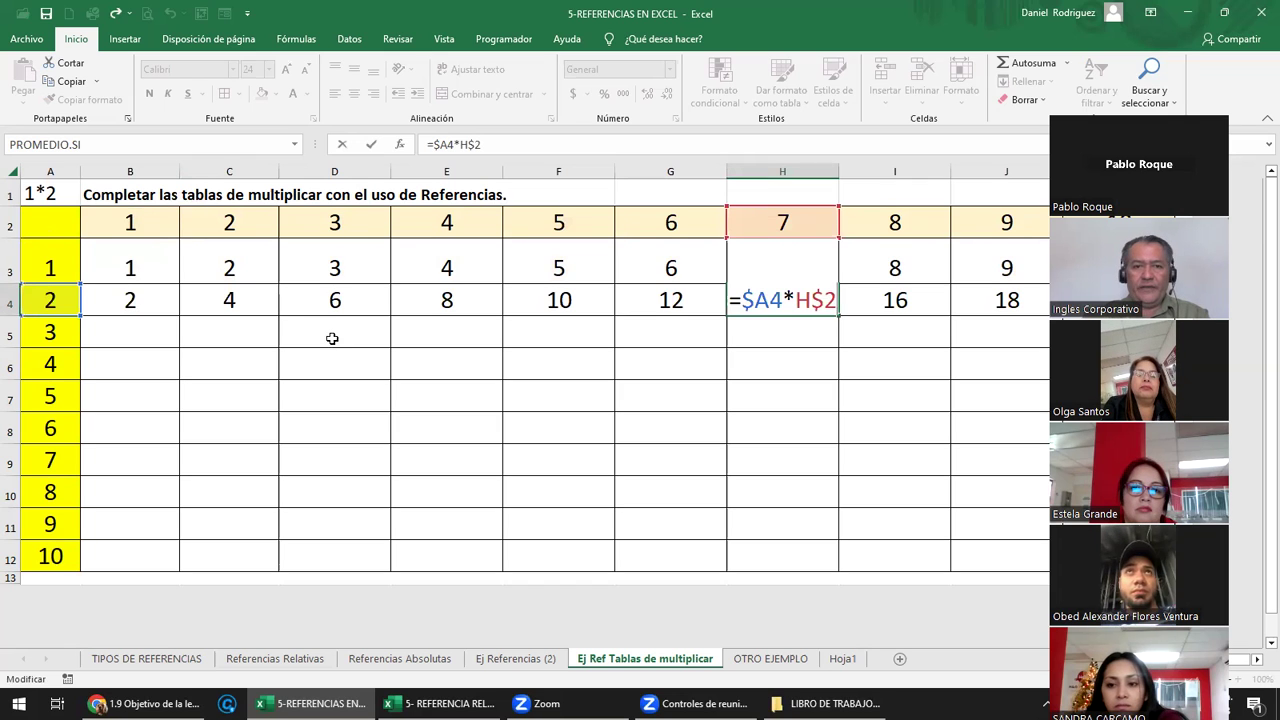
pyautogui.click(12, 223)
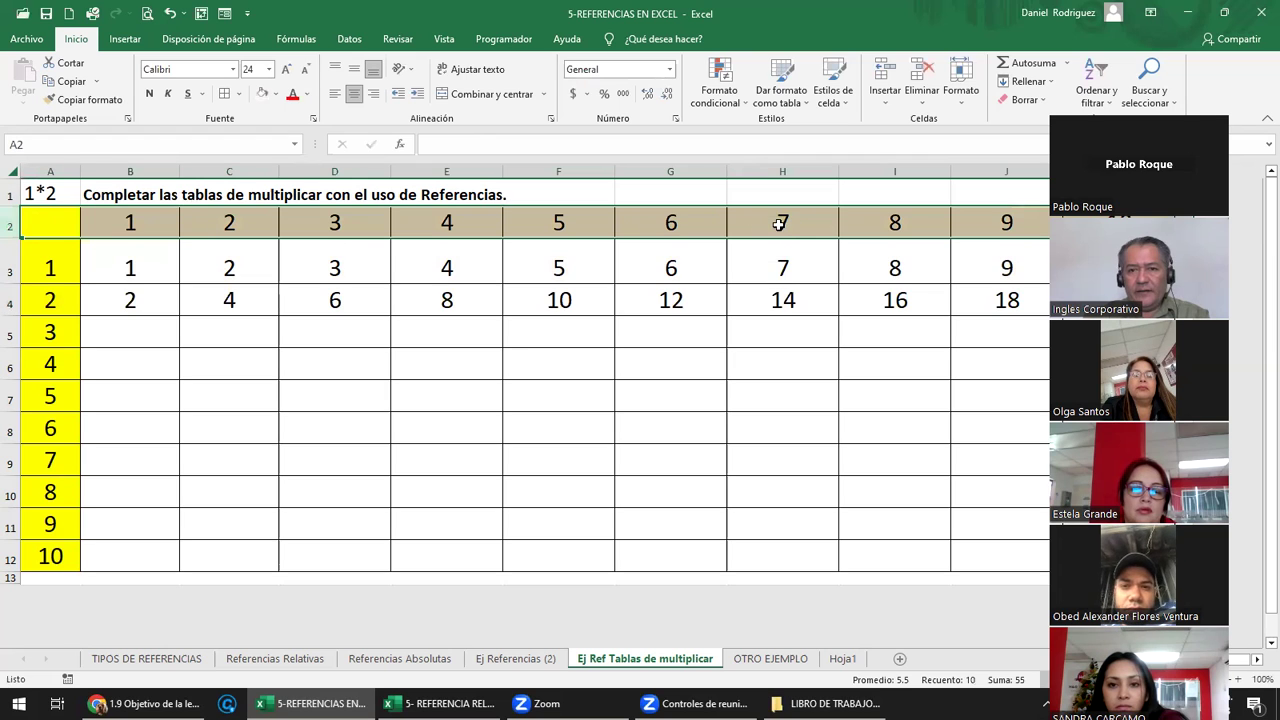
# Paste row 4's formulas over rows 5 to 12, then undo the paste that emptied row 4
pyautogui.click(156, 294)
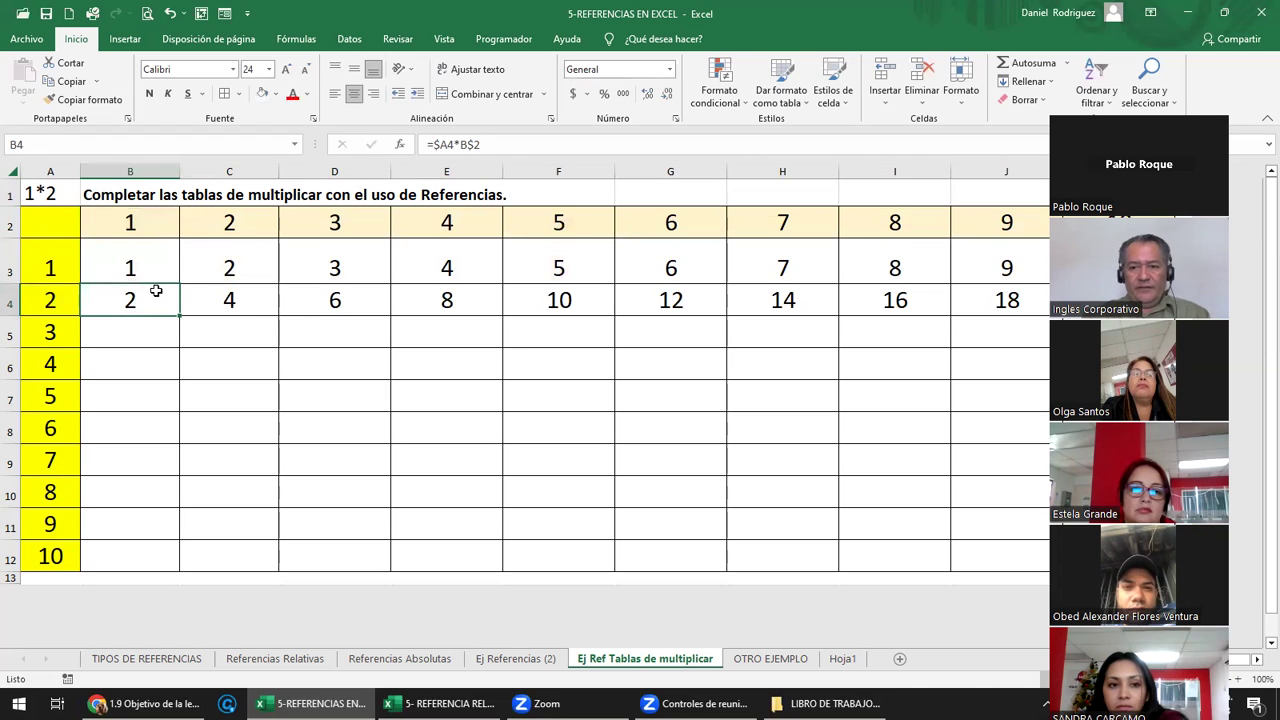
pyautogui.hotkey('shift', 'Right')
pyautogui.hotkey('shift', 'Right')
pyautogui.hotkey('shift', 'Right')
pyautogui.hotkey('shift', 'Right')
pyautogui.hotkey('shift', 'Right')
pyautogui.hotkey('shift', 'Right')
pyautogui.hotkey('shift', 'Right')
pyautogui.hotkey('shift', 'Right')
pyautogui.hotkey('shift', 'Right')
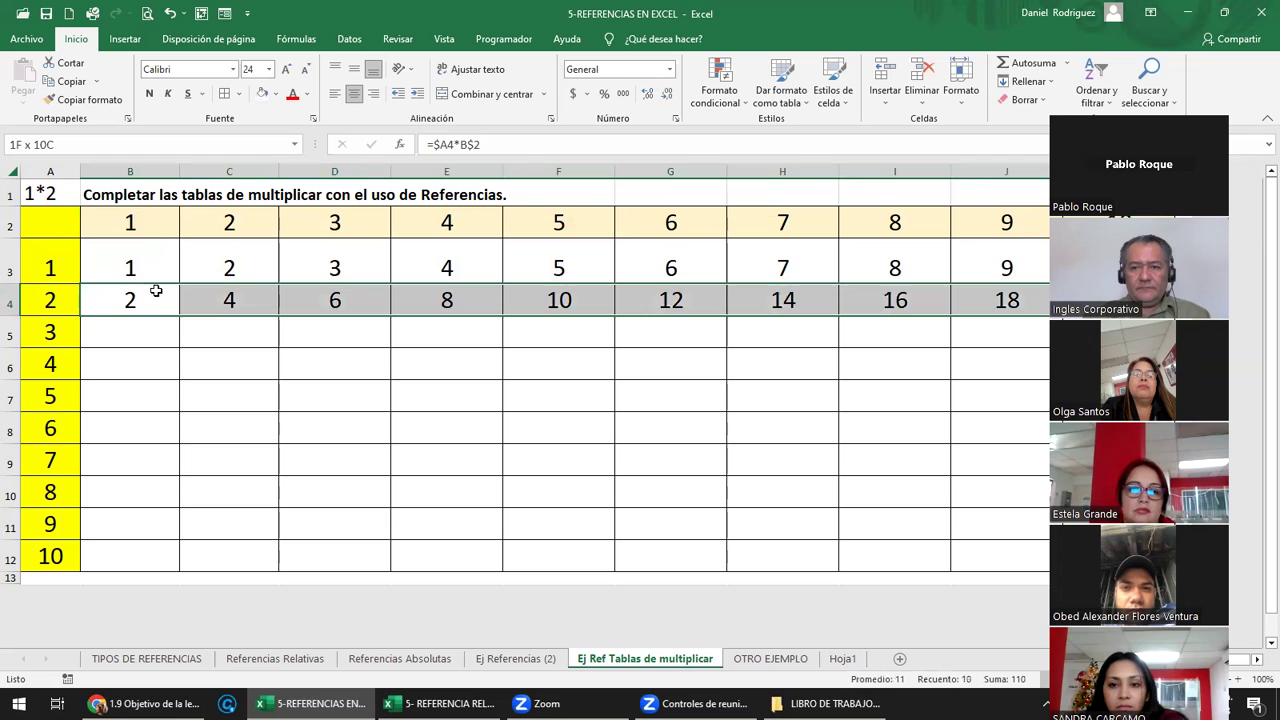
pyautogui.hotkey('ctrl', 'c')
pyautogui.press('Down')
pyautogui.hotkey('shift', 'Right')
pyautogui.hotkey('shift', 'Down')
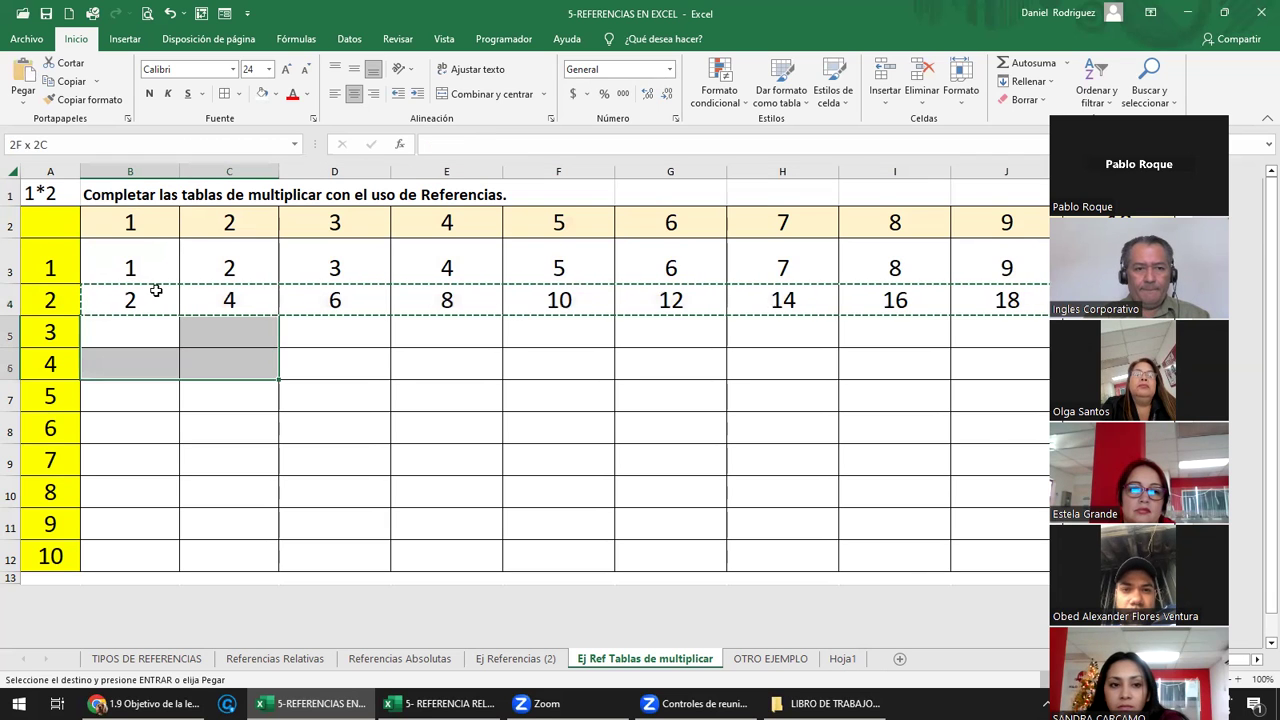
pyautogui.hotkey('shift', 'Down')
pyautogui.hotkey('shift', 'Down')
pyautogui.hotkey('shift', 'Down')
pyautogui.hotkey('shift', 'Down')
pyautogui.hotkey('shift', 'Down')
pyautogui.hotkey('shift', 'Right')
pyautogui.hotkey('shift', 'Right')
pyautogui.hotkey('shift', 'Right')
pyautogui.hotkey('shift', 'Right')
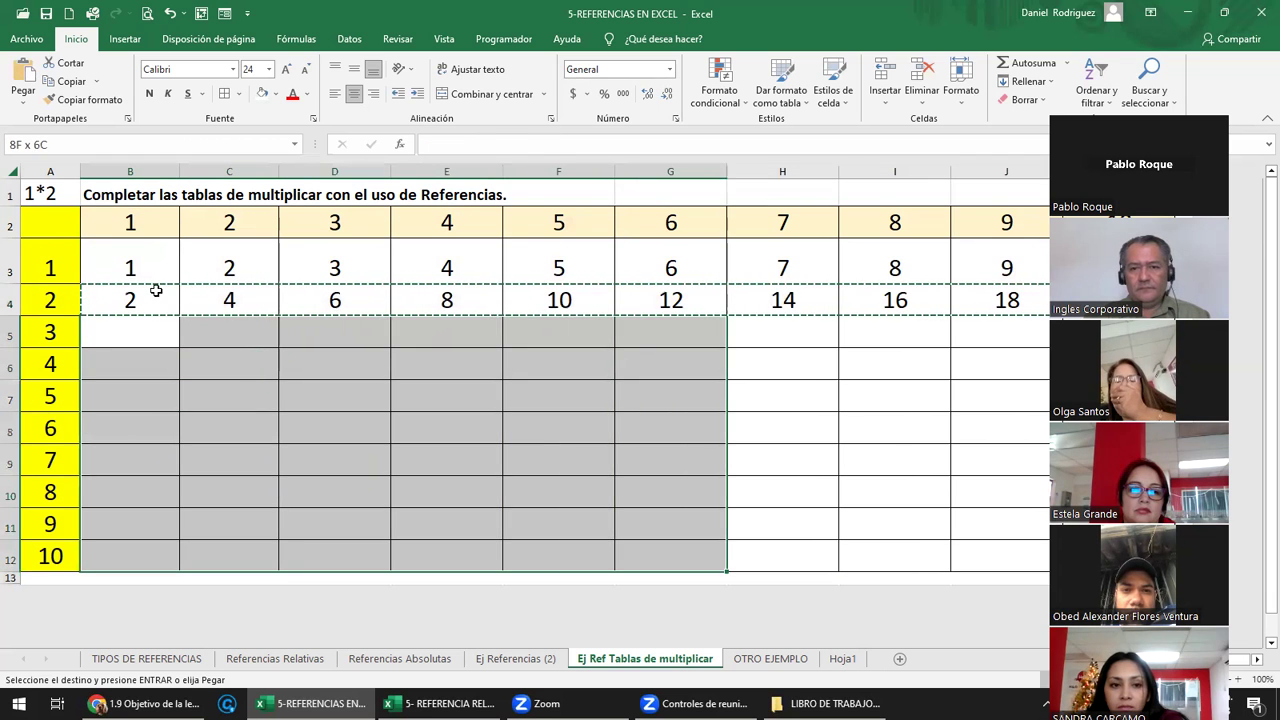
pyautogui.hotkey('shift', 'Right')
pyautogui.hotkey('shift', 'Right')
pyautogui.hotkey('shift', 'Right')
pyautogui.press('Return')
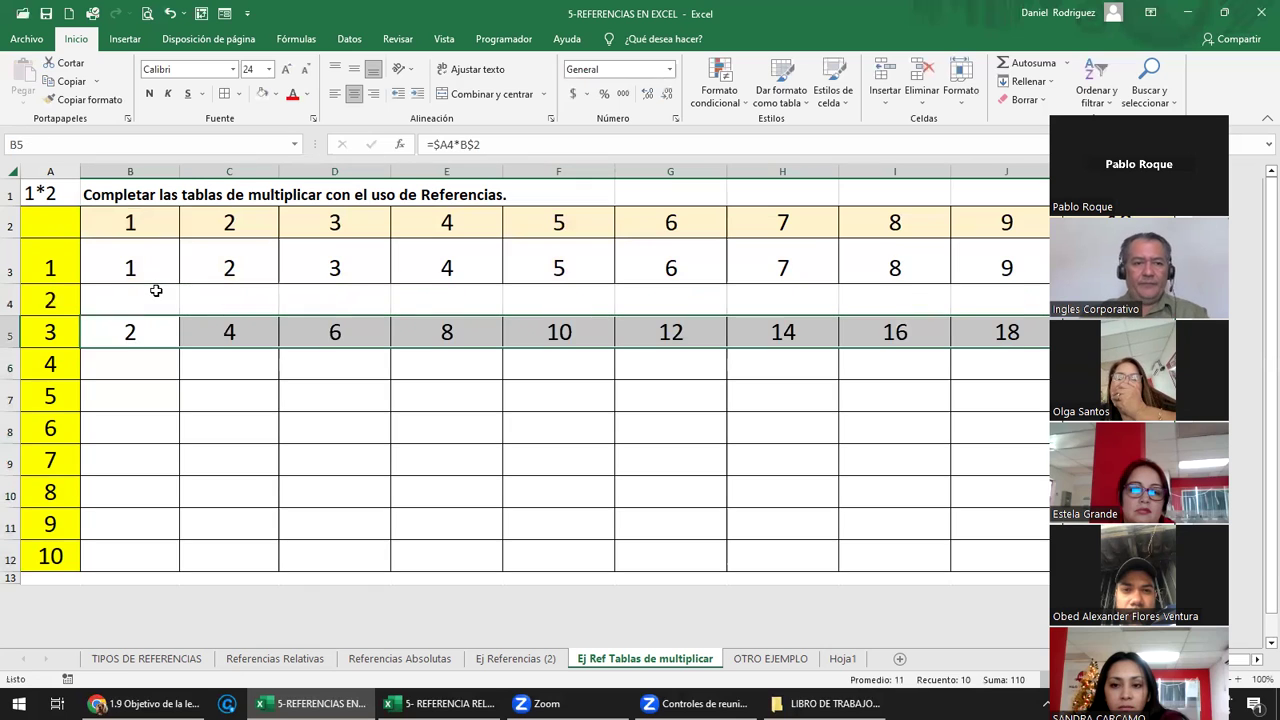
pyautogui.hotkey('ctrl', 'z')
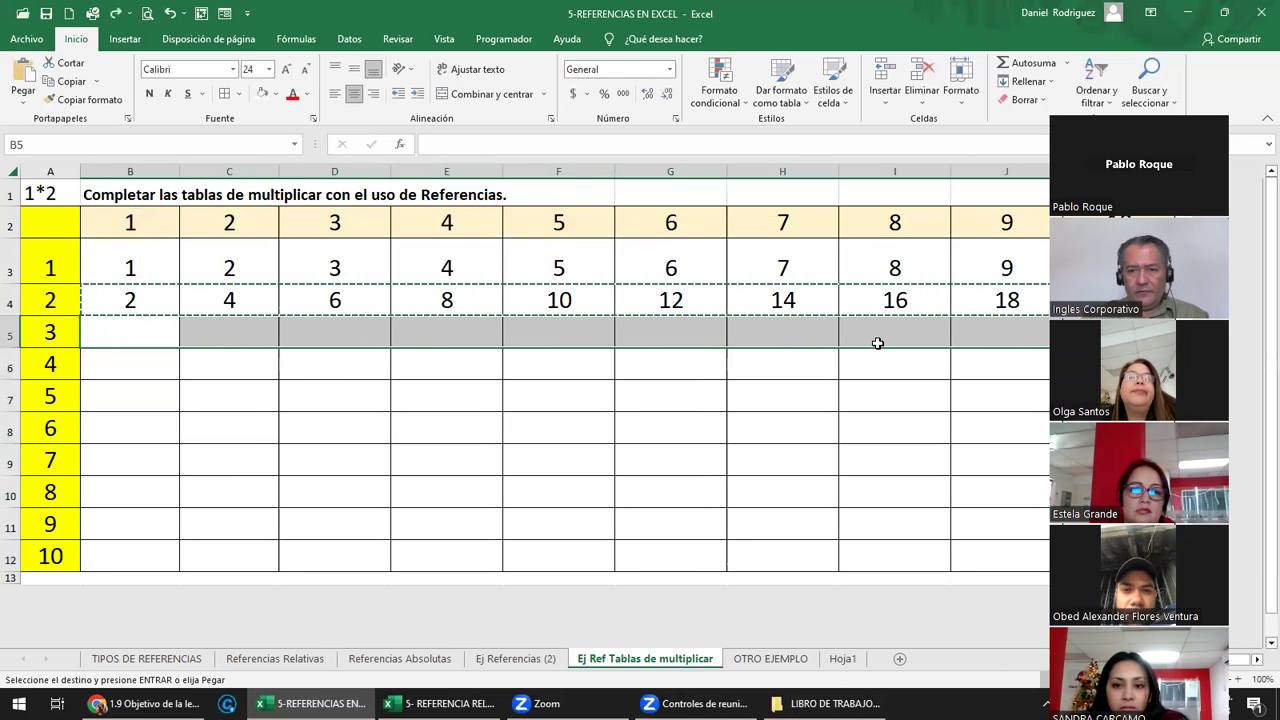
# Fill B4:K12 down from row 4, so B12 holds =$A12*B$2
pyautogui.click(148, 298)
pyautogui.press('Escape')
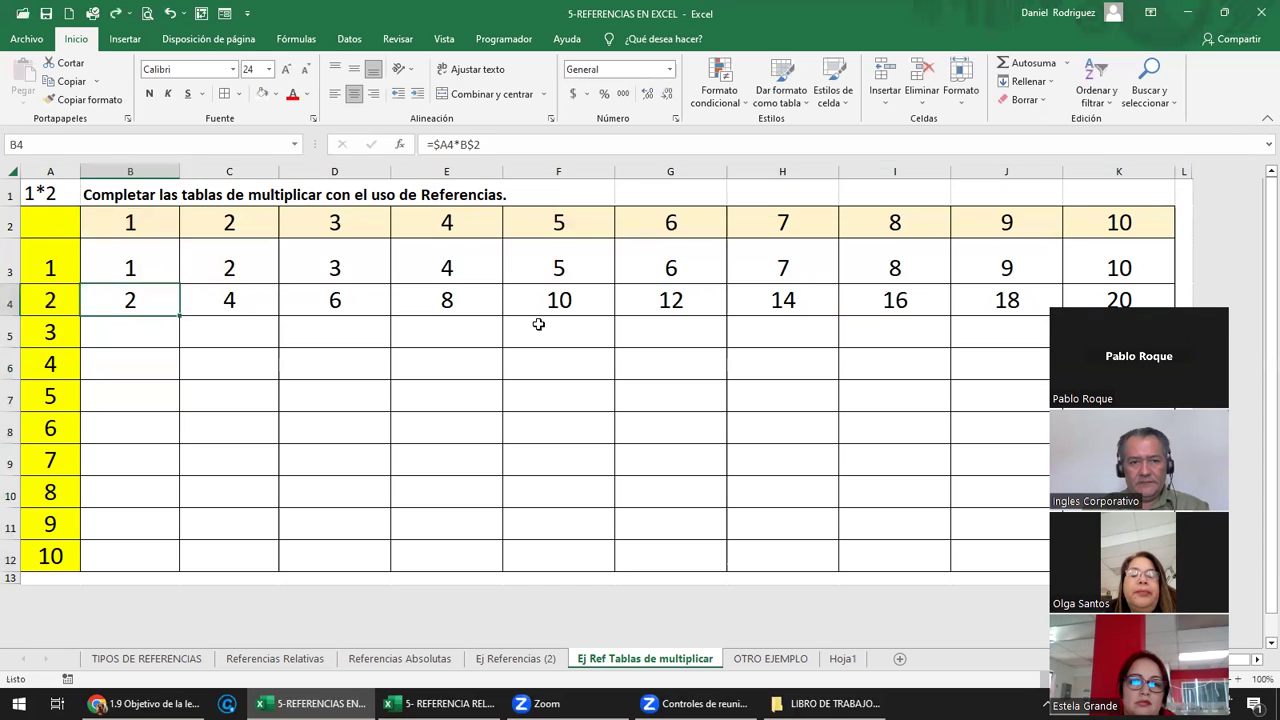
pyautogui.moveTo(538, 324); pyautogui.dragTo(1159, 566)
pyautogui.hotkey('ctrl', 'j')
# Inspect B12's and B3's formulas, highlighting the fixed $A column reference
pyautogui.click(152, 555)
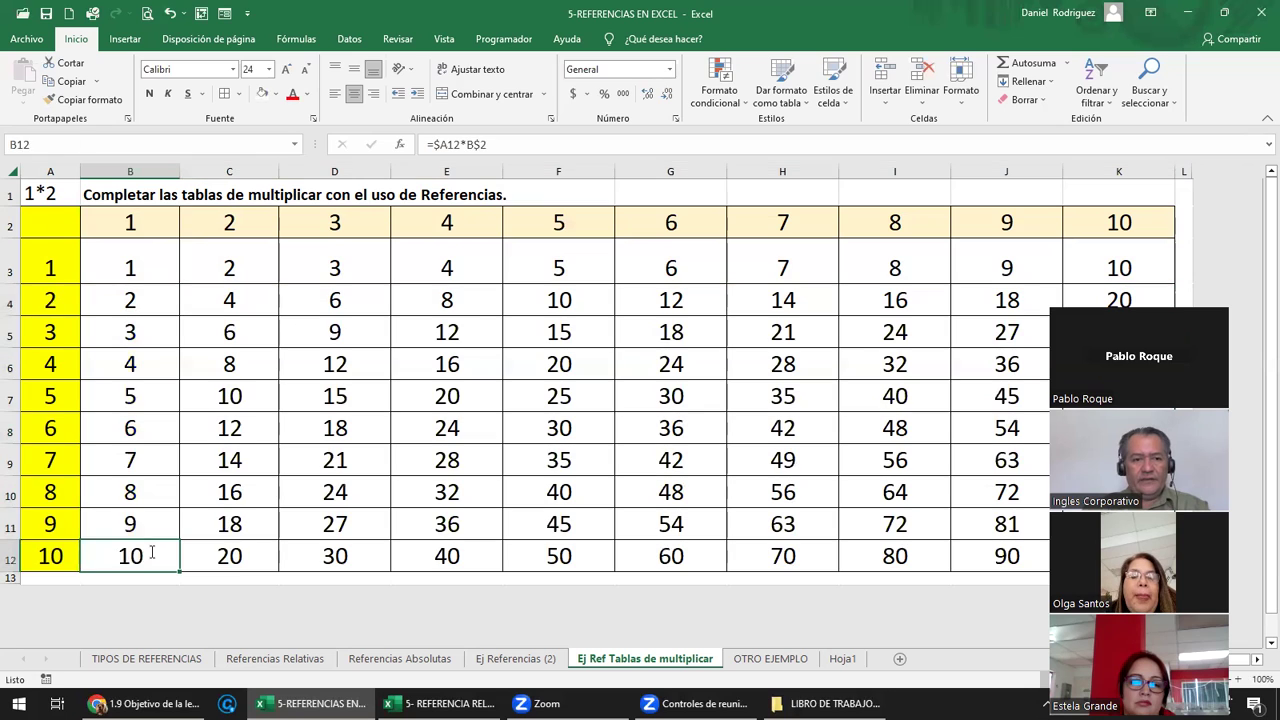
pyautogui.doubleClick(152, 555)
pyautogui.press('Escape')
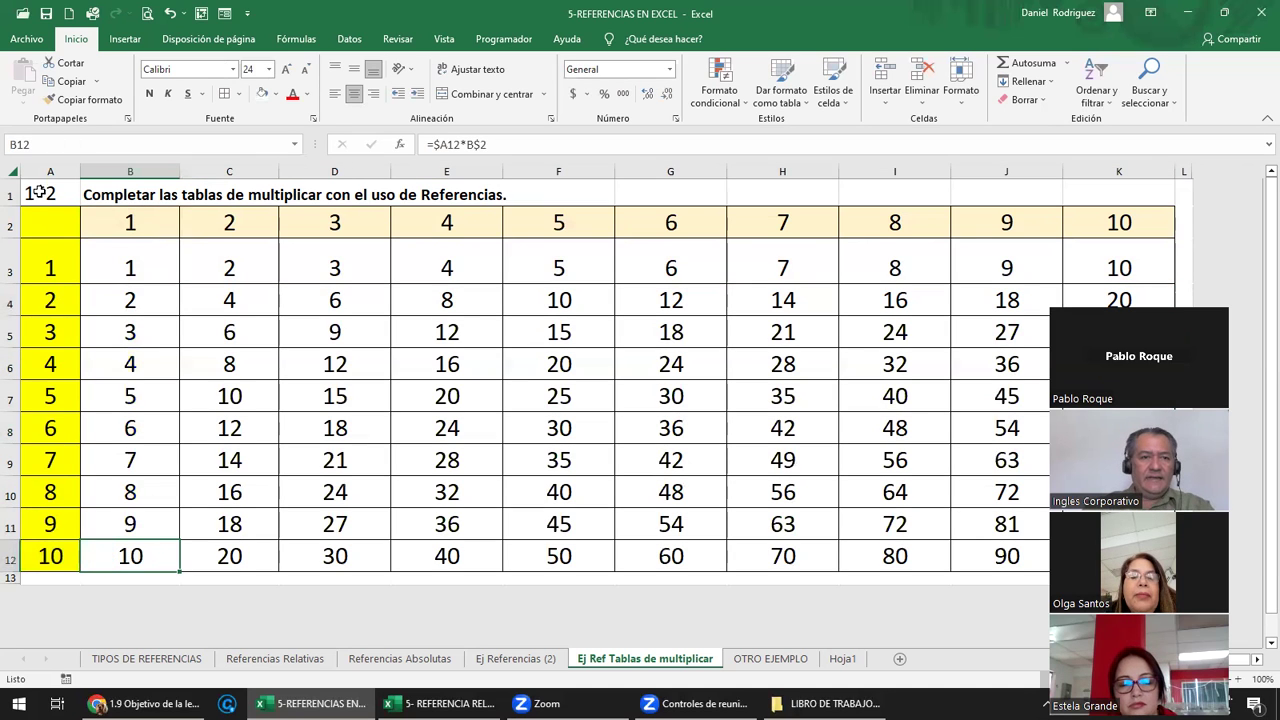
pyautogui.click(38, 171)
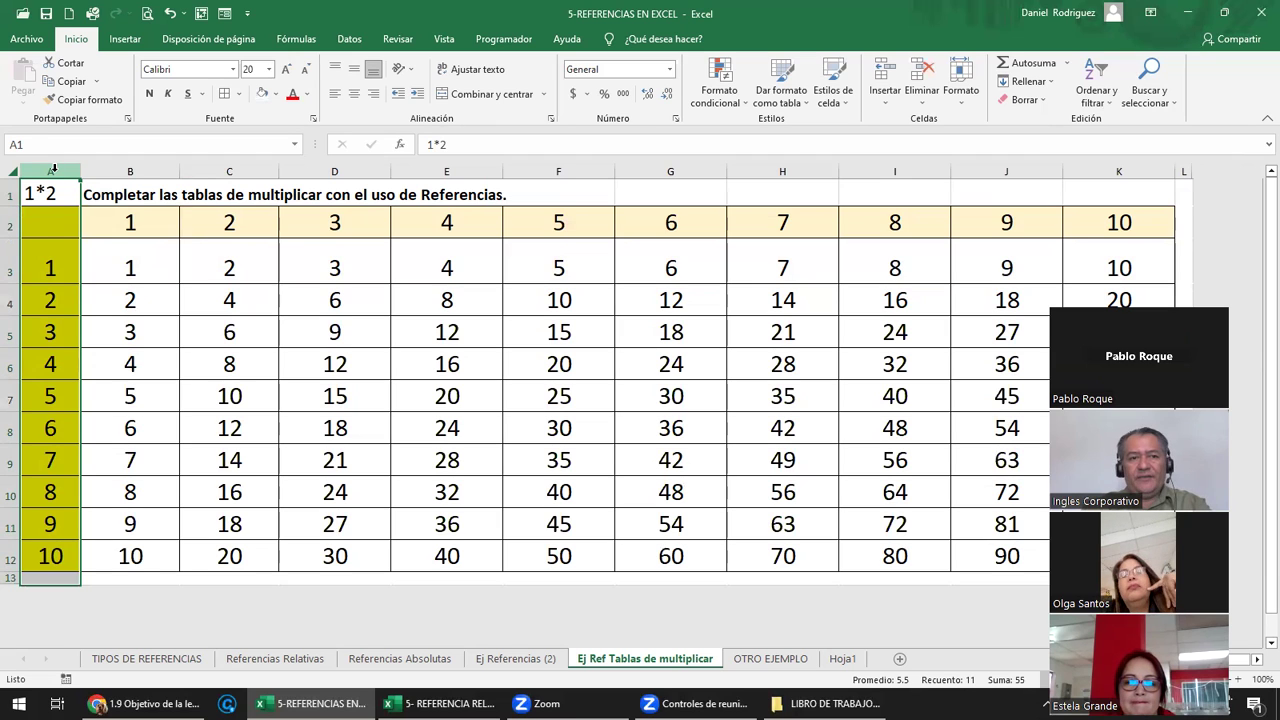
pyautogui.doubleClick(57, 265)
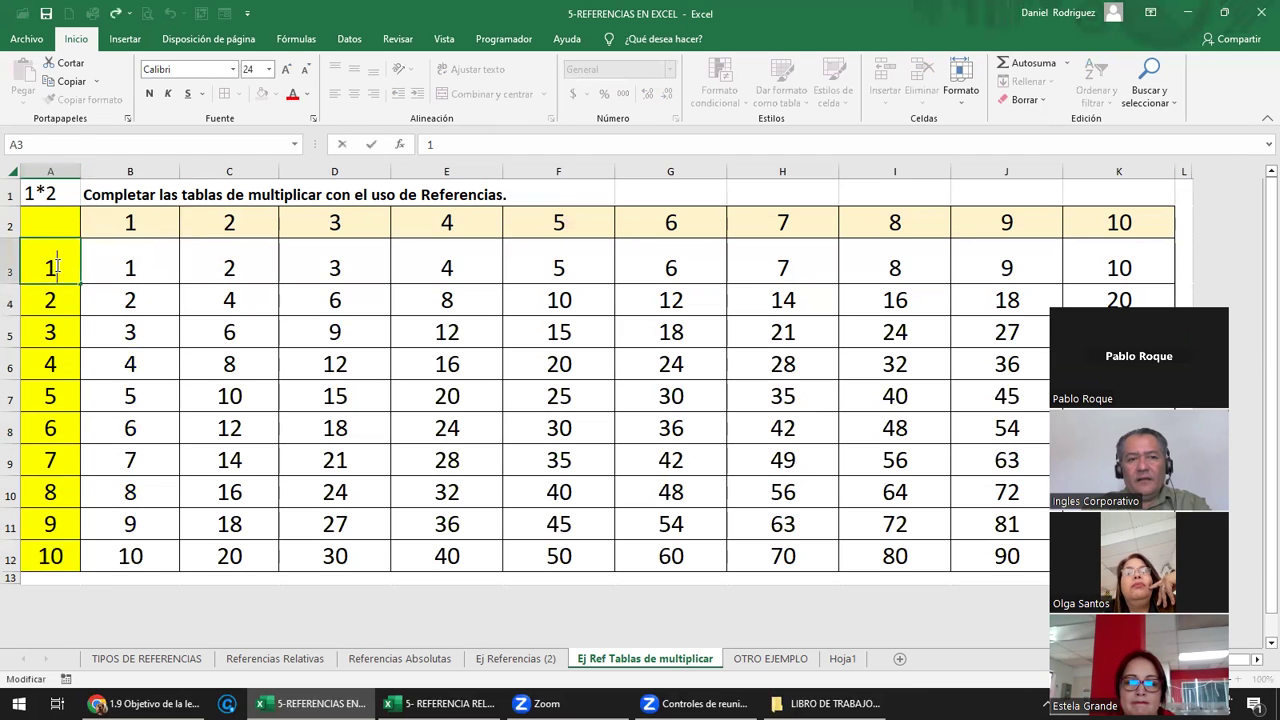
pyautogui.doubleClick(143, 259)
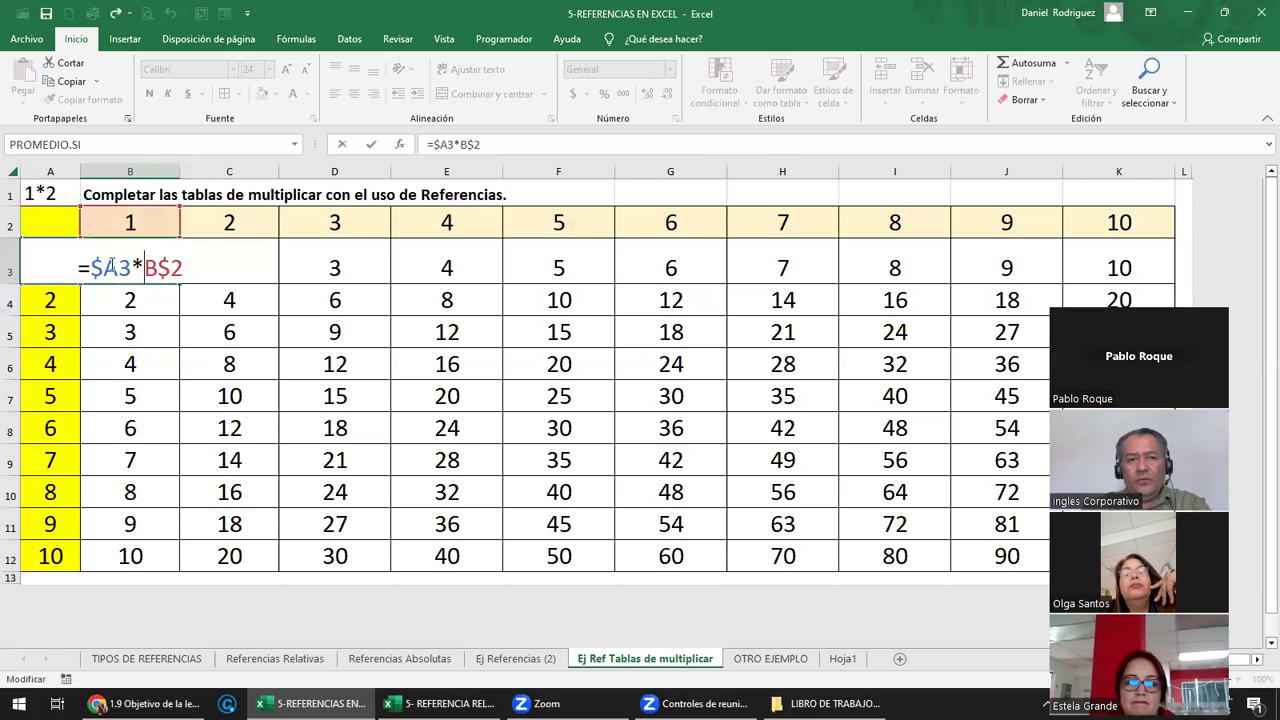
pyautogui.moveTo(113, 268); pyautogui.dragTo(92, 268)
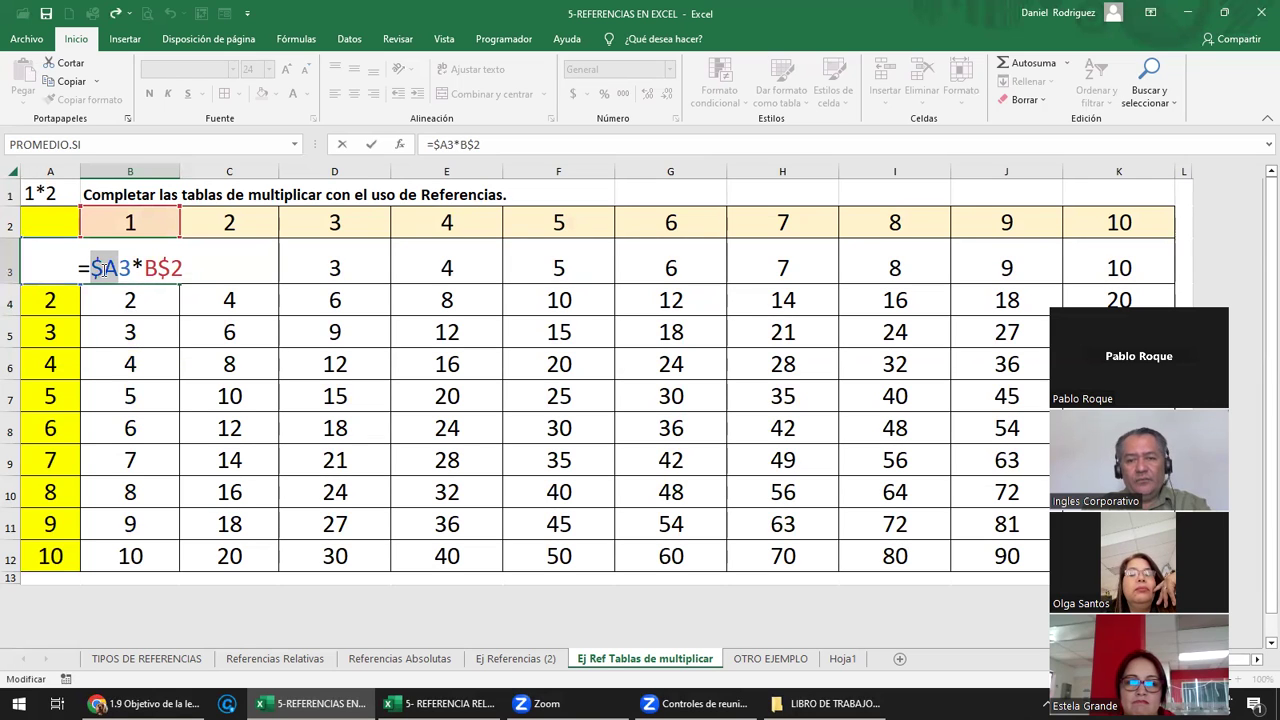
pyautogui.press('Return')
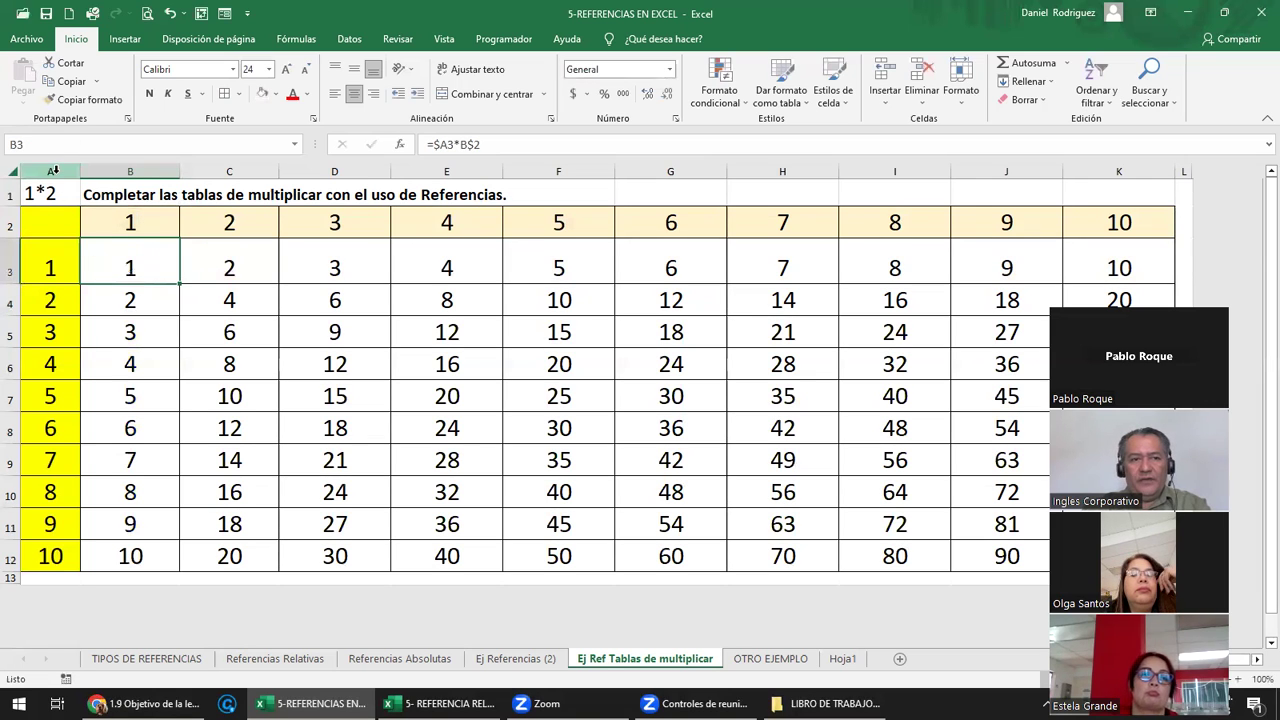
# Highlight columns A–H and the row multipliers down column A
pyautogui.click(57, 170)
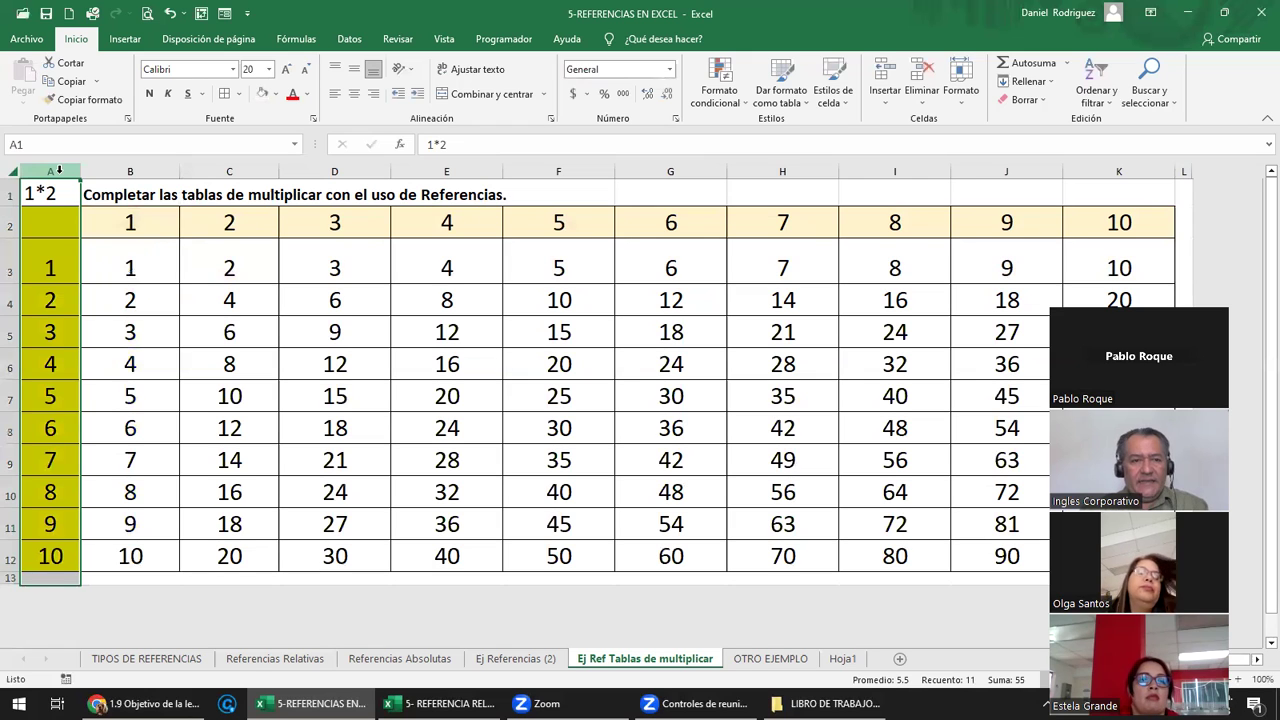
pyautogui.moveTo(59, 170); pyautogui.dragTo(835, 170)
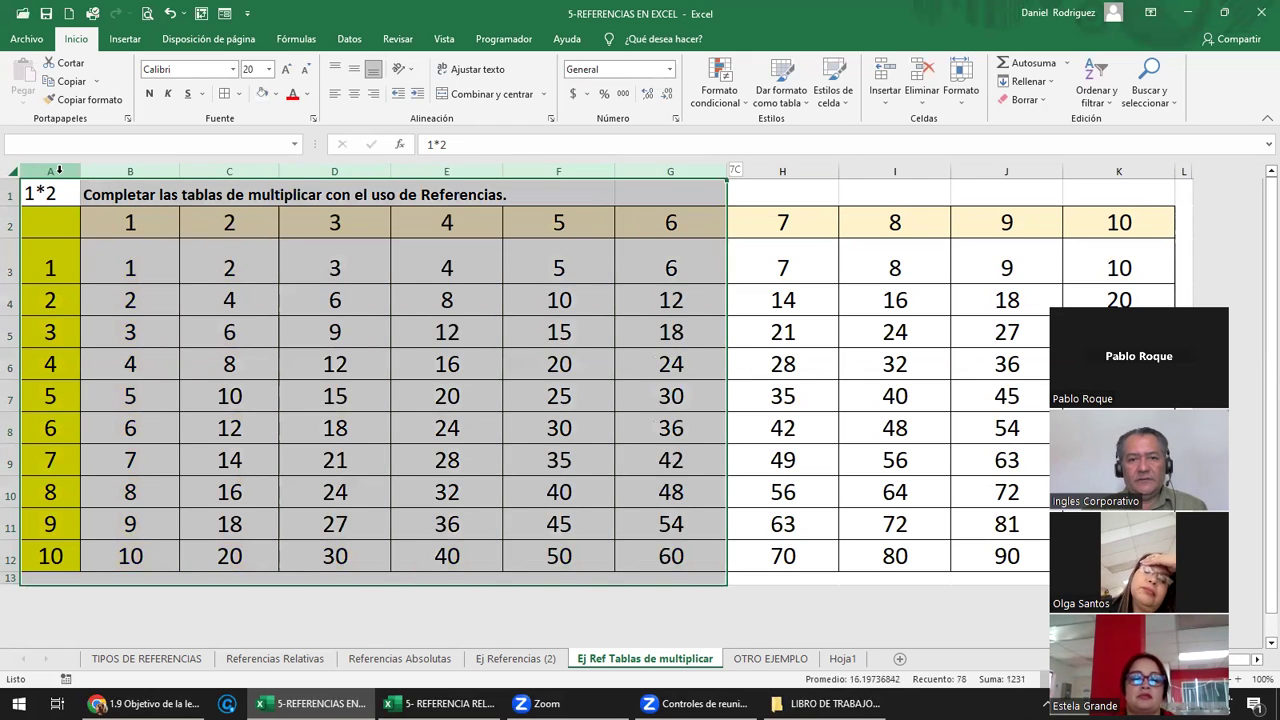
pyautogui.press('Down')
pyautogui.press('Down')
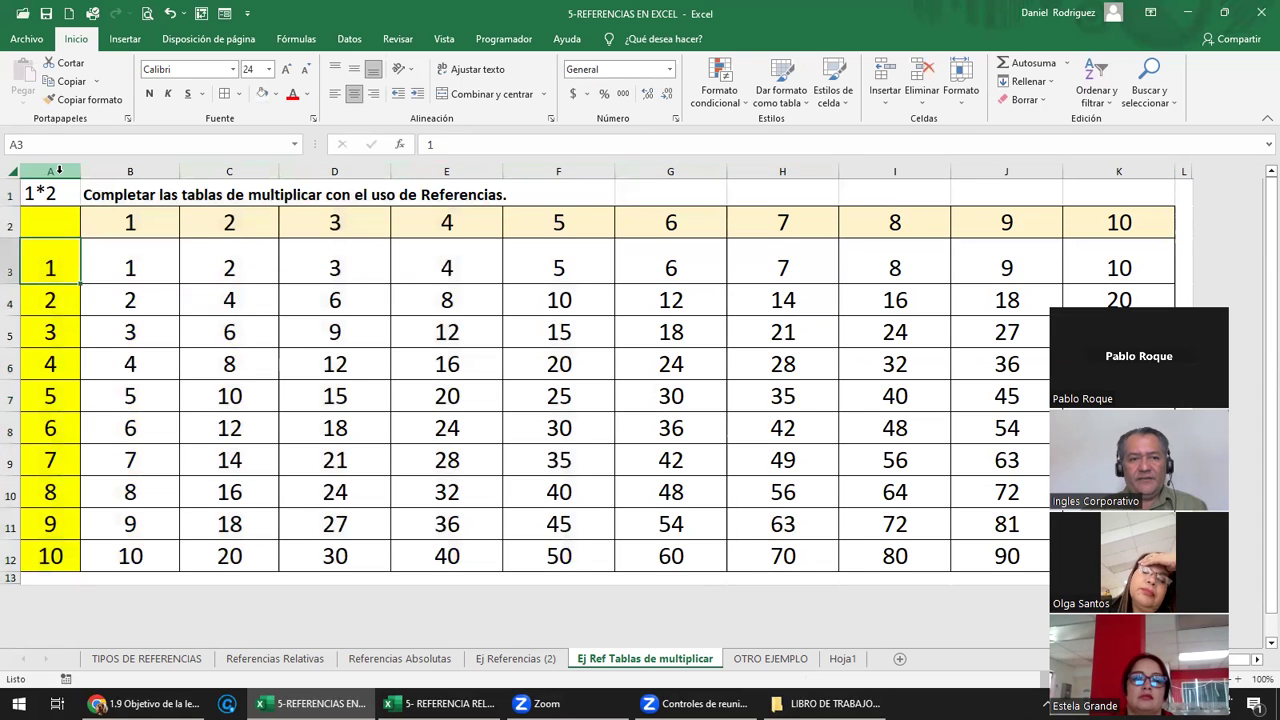
pyautogui.hotkey('shift', 'Down')
pyautogui.hotkey('shift', 'Down')
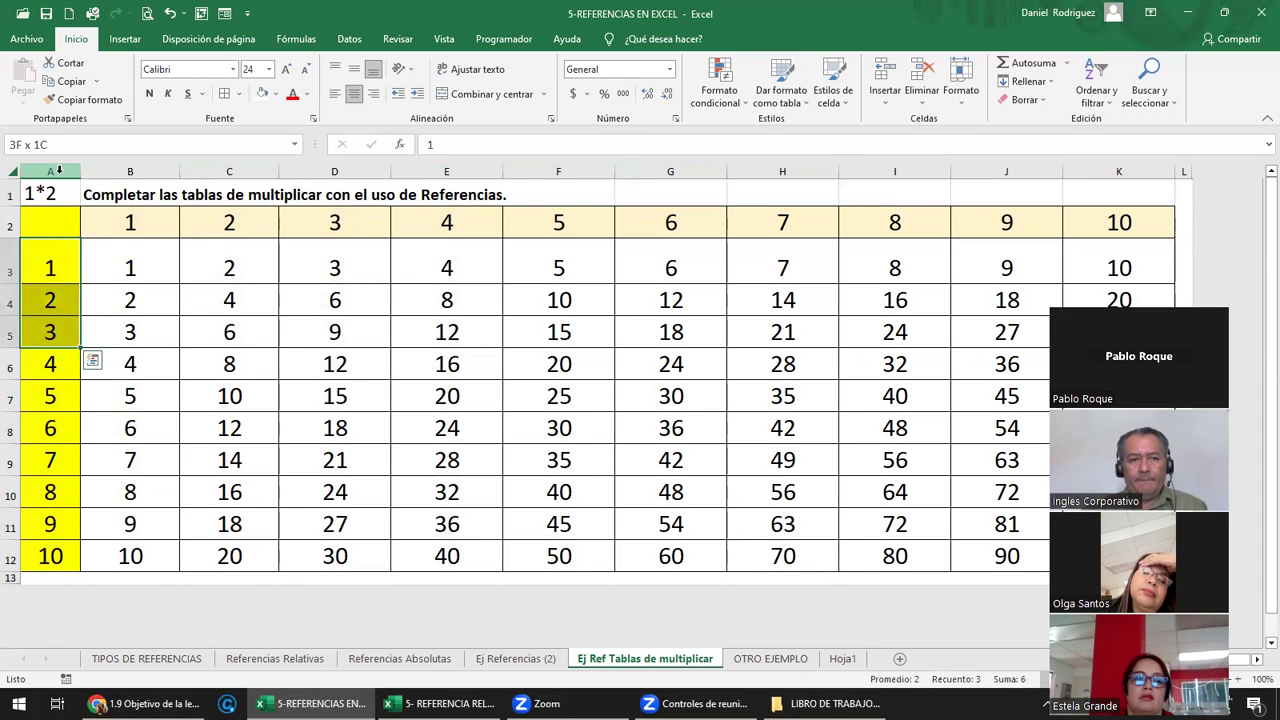
pyautogui.hotkey('shift', 'Down')
pyautogui.hotkey('shift', 'Down')
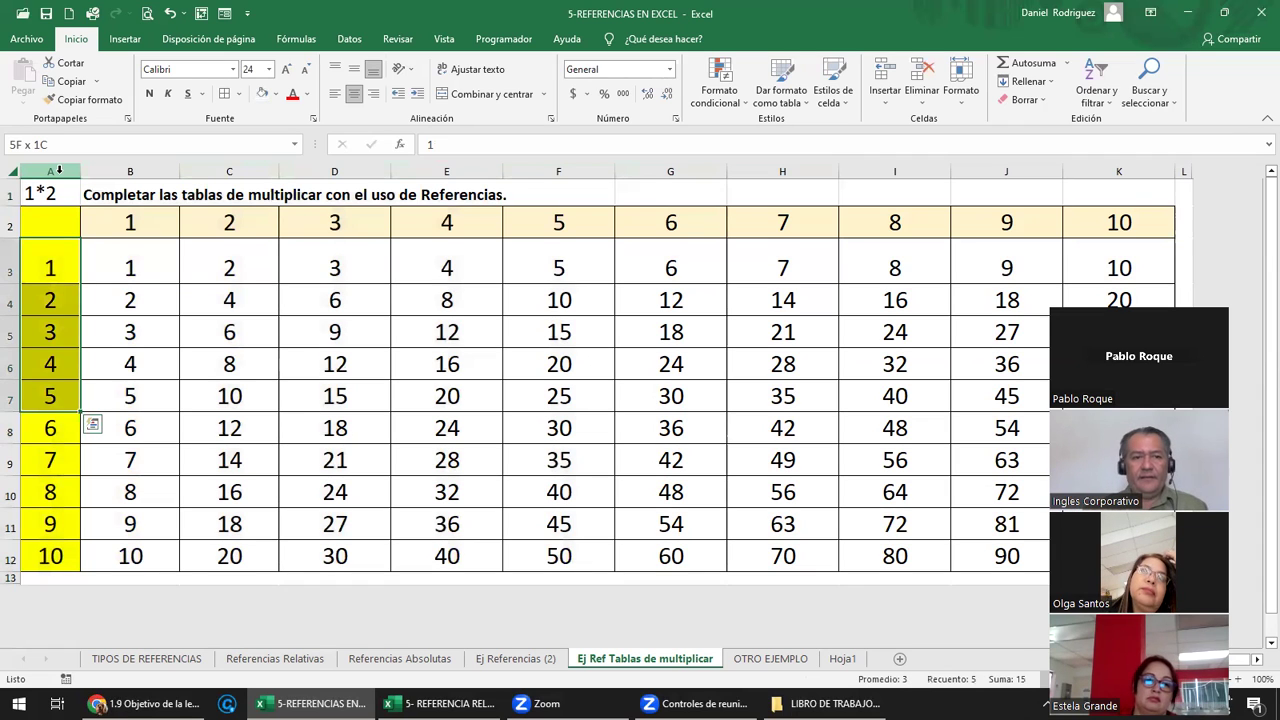
pyautogui.press('Up')
# Highlight the column multipliers along row 2, starting from B2
pyautogui.press('Right')
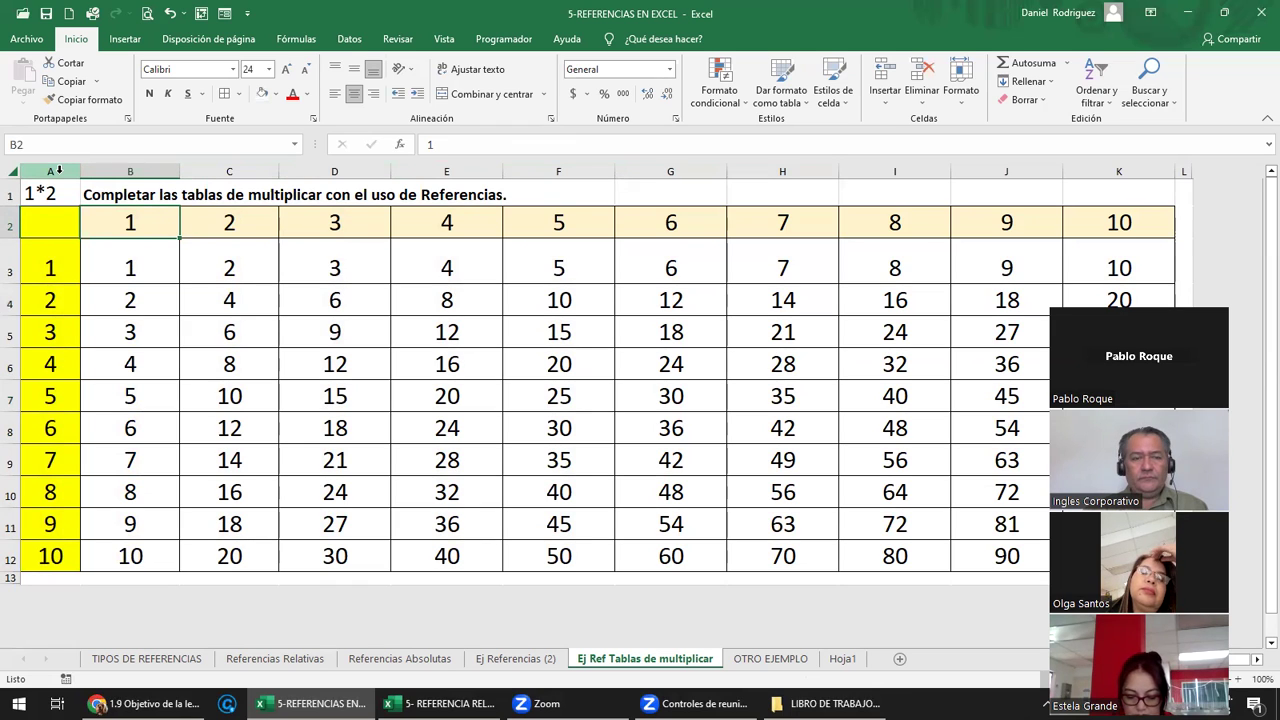
pyautogui.hotkey('shift', 'Right')
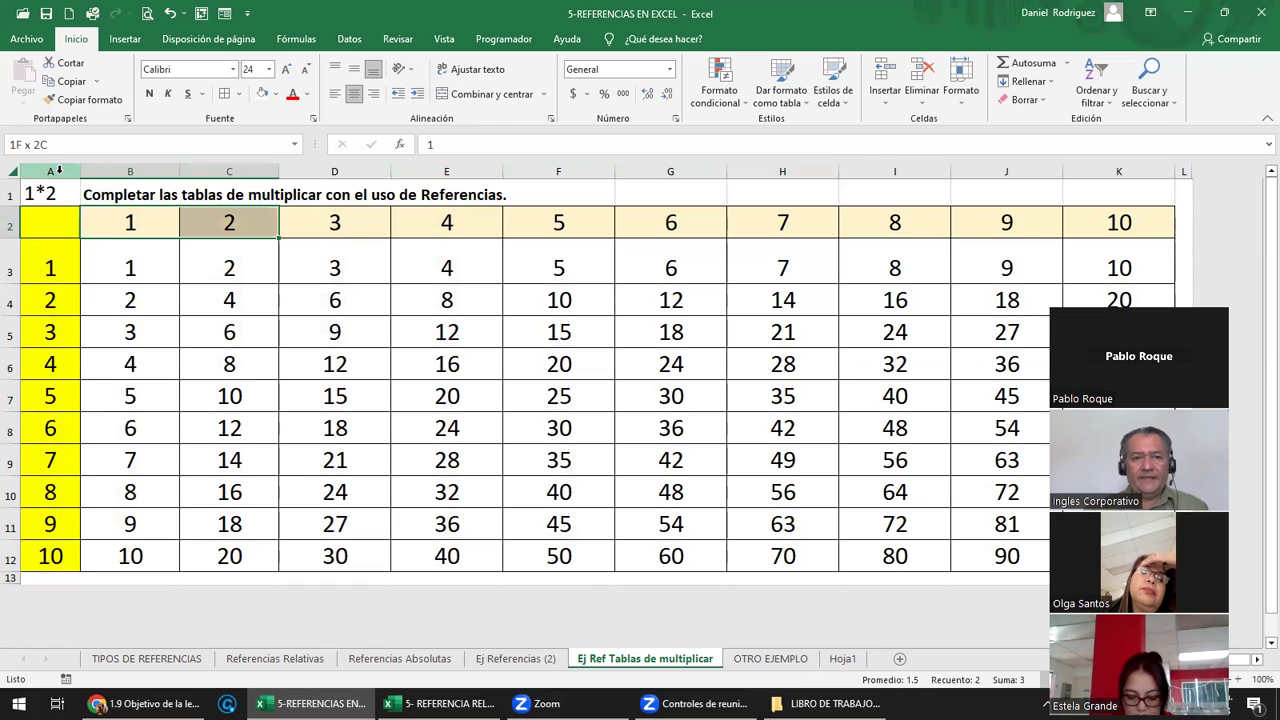
pyautogui.hotkey('shift', 'Right')
pyautogui.hotkey('shift', 'Right')
pyautogui.hotkey('shift', 'Left')
pyautogui.hotkey('shift', 'Left')
pyautogui.hotkey('shift', 'Left')
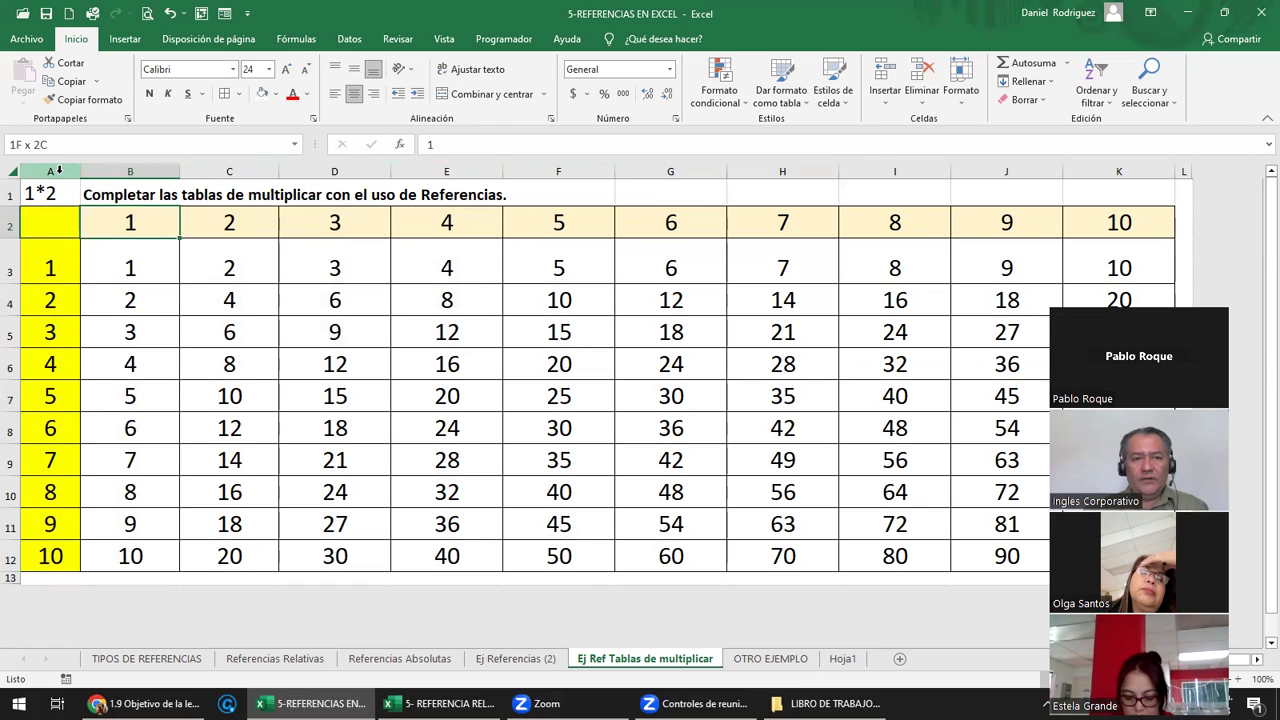
pyautogui.hotkey('shift', 'Down')
pyautogui.hotkey('shift', 'Down')
pyautogui.hotkey('shift', 'Down')
pyautogui.hotkey('shift', 'Down')
pyautogui.hotkey('shift', 'Down')
pyautogui.hotkey('shift', 'Up')
pyautogui.hotkey('shift', 'Up')
pyautogui.hotkey('shift', 'Up')
pyautogui.hotkey('shift', 'Up')
pyautogui.hotkey('shift', 'Up')
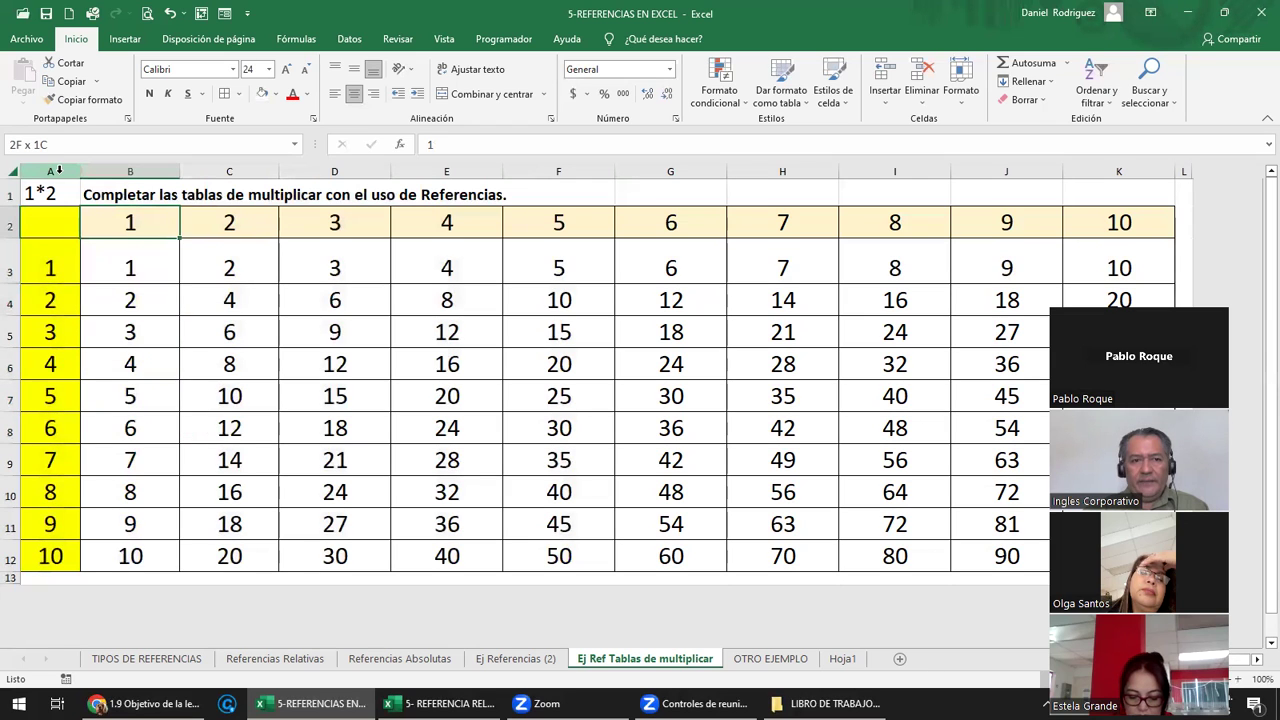
pyautogui.hotkey('shift', 'Right')
pyautogui.hotkey('shift', 'Right')
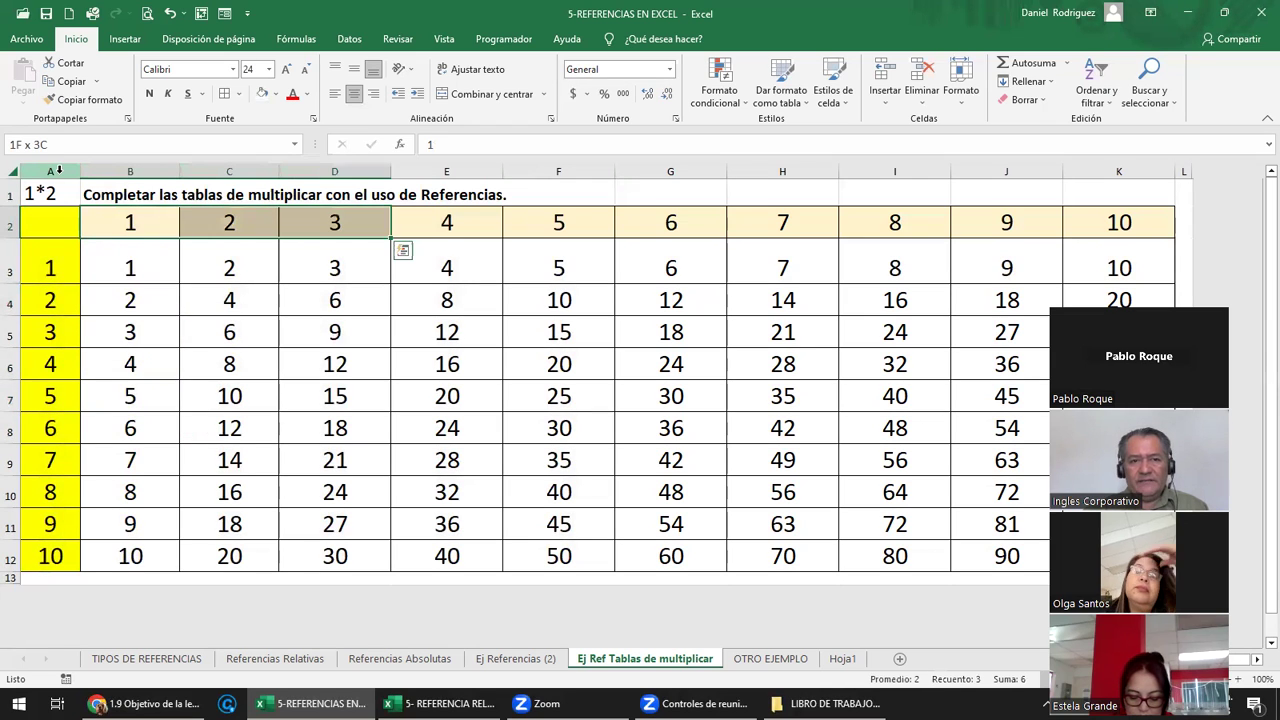
pyautogui.hotkey('shift', 'Right')
pyautogui.hotkey('shift', 'Right')
pyautogui.press('Down')
pyautogui.press('Down')
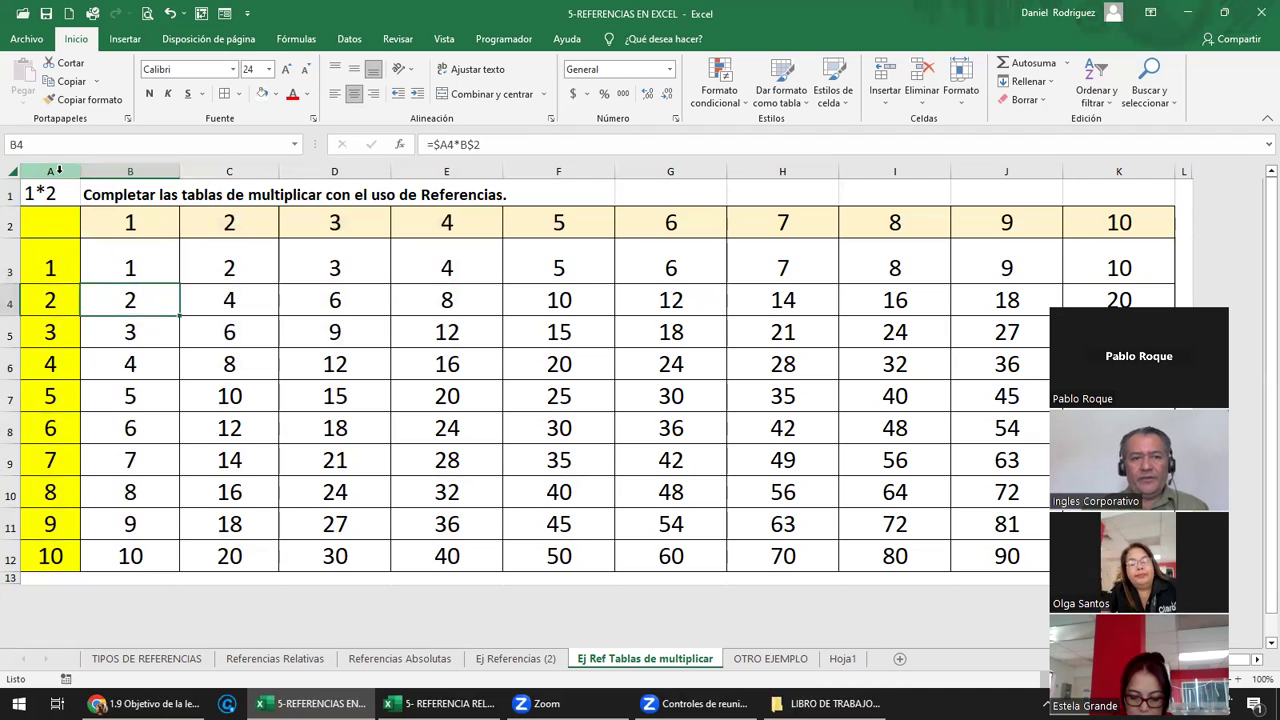
# Compare B3's and C3's formulas and show B3's references
pyautogui.click(149, 259)
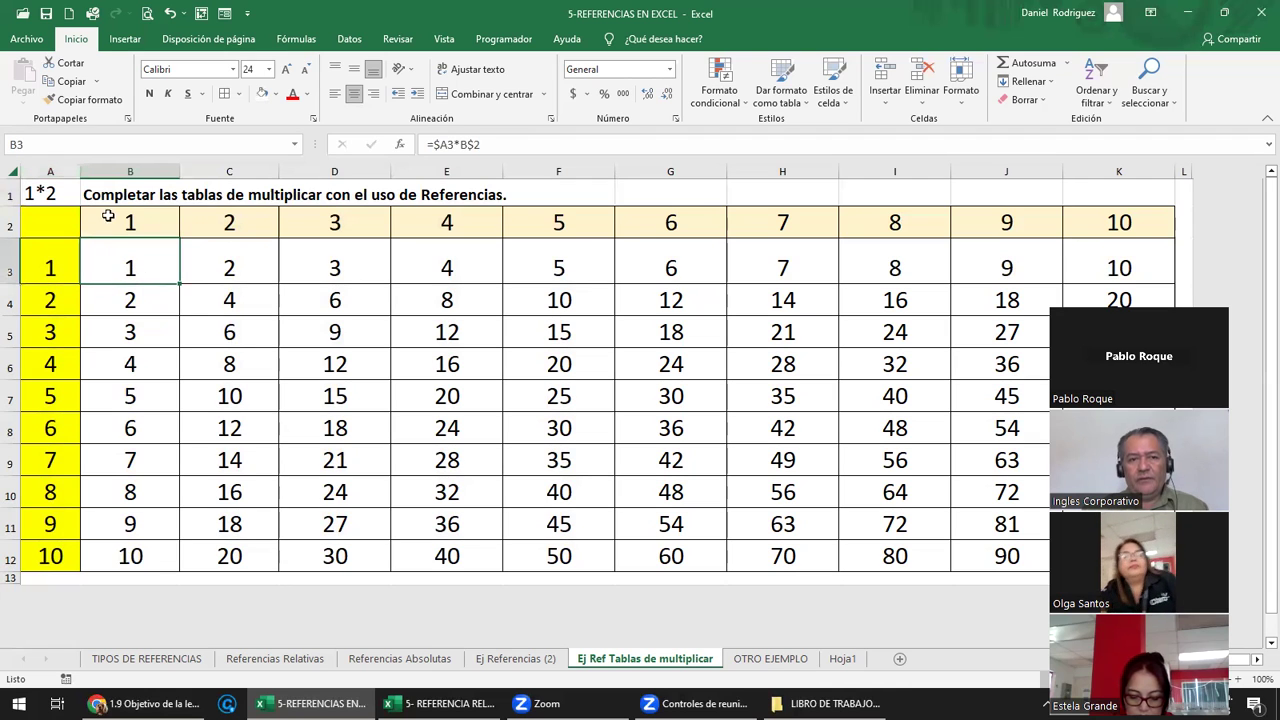
pyautogui.click(214, 263)
pyautogui.click(138, 254)
pyautogui.doubleClick(145, 262)
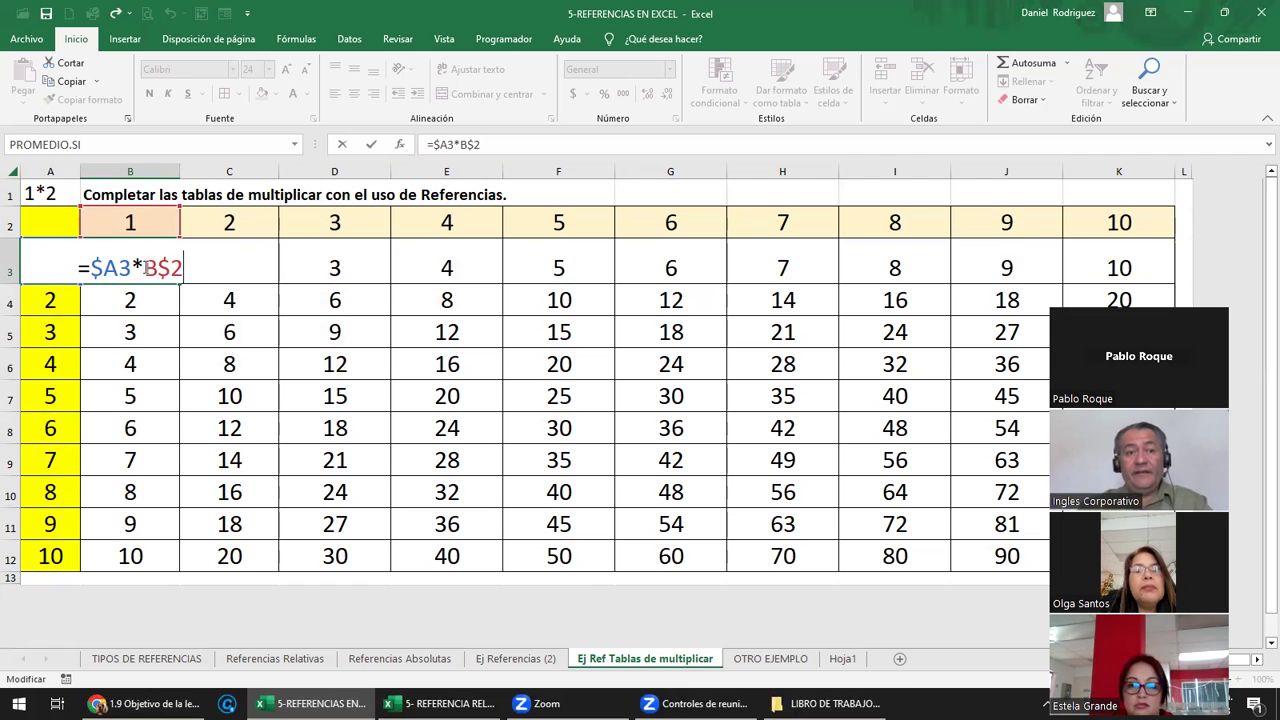
pyautogui.press('Return')
# Inspect C12's =$A12*C$2 and F12's =$A12*F$2 formulas
pyautogui.click(230, 553)
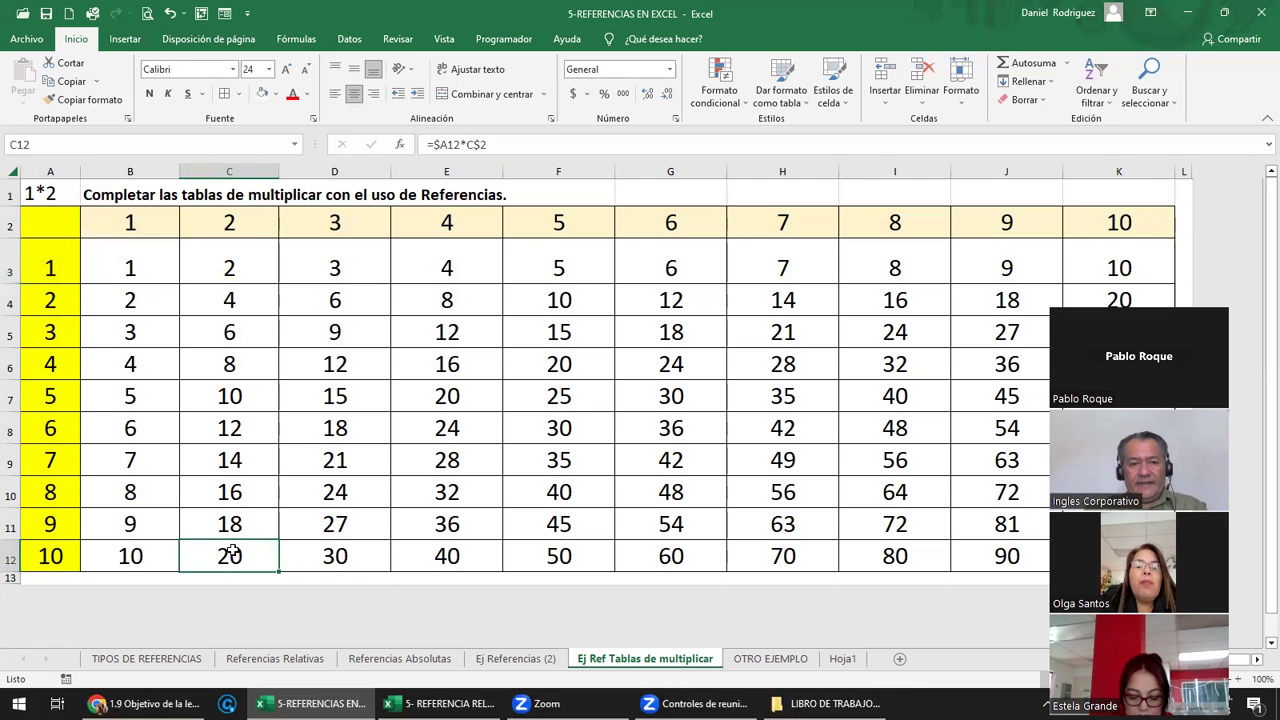
pyautogui.doubleClick(230, 553)
pyautogui.press('Escape')
pyautogui.doubleClick(558, 555)
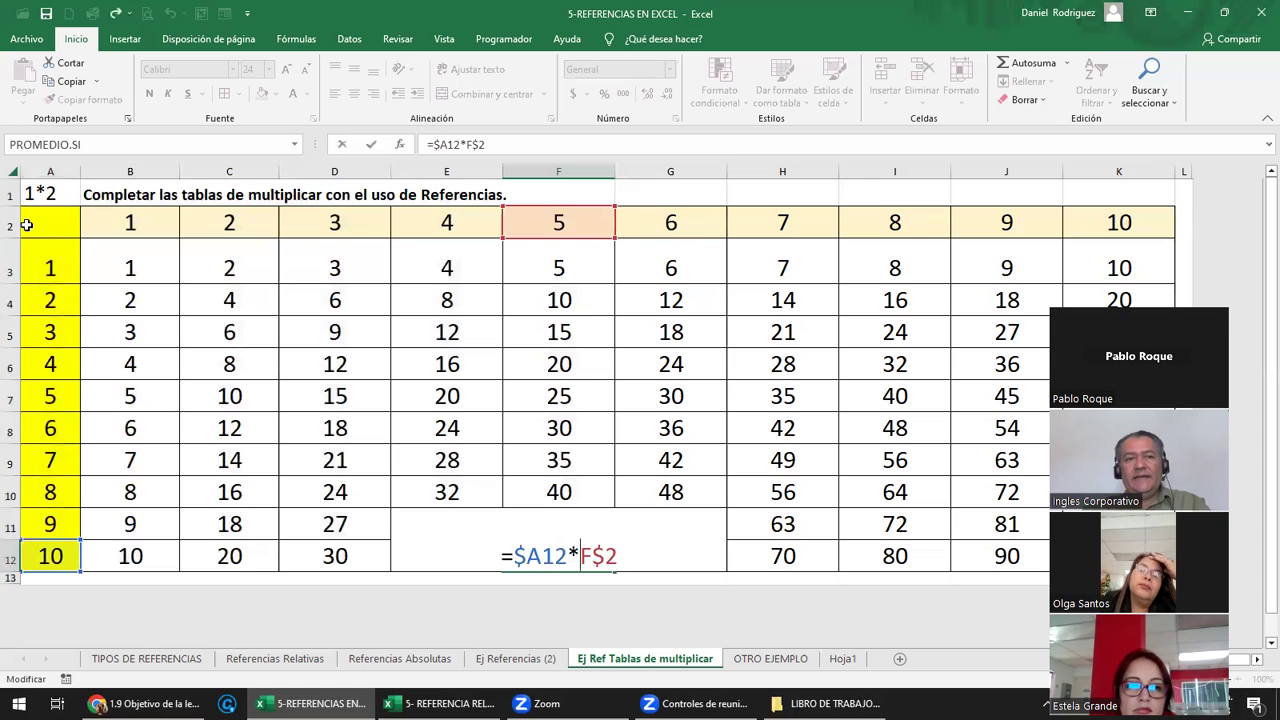
pyautogui.moveTo(103, 225); pyautogui.dragTo(1085, 220)
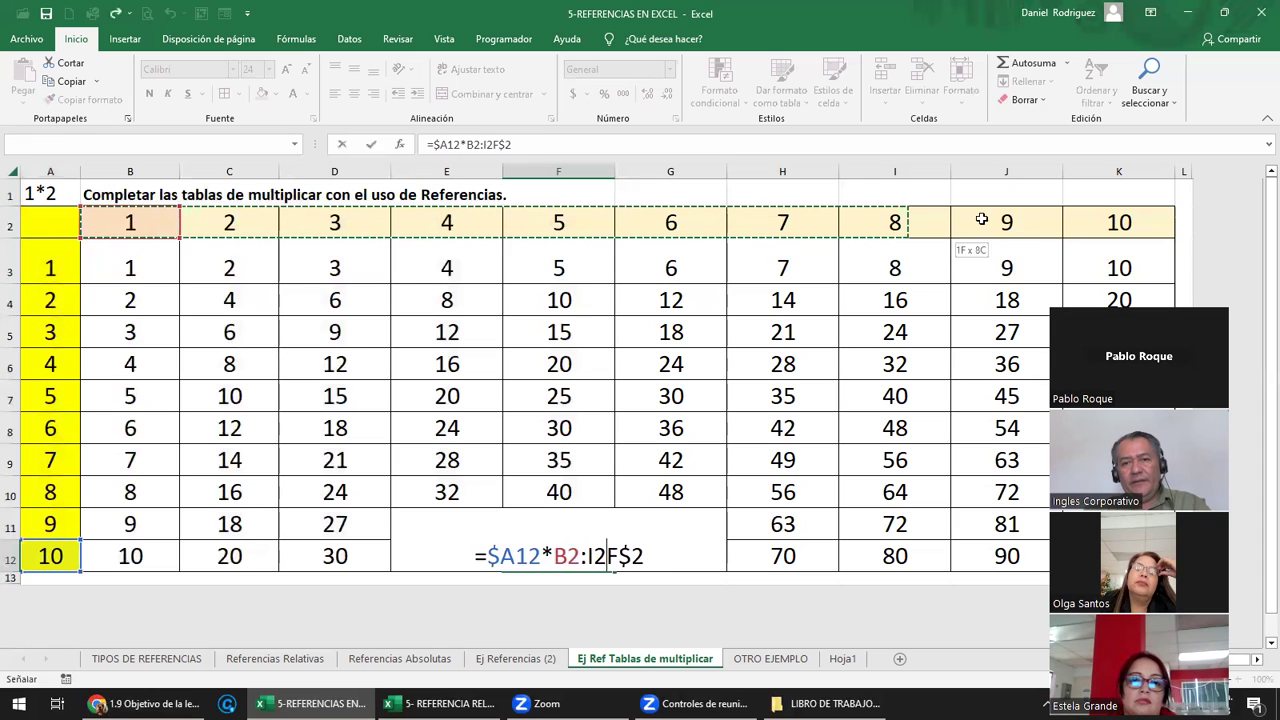
pyautogui.press('Return')
pyautogui.press('Return')
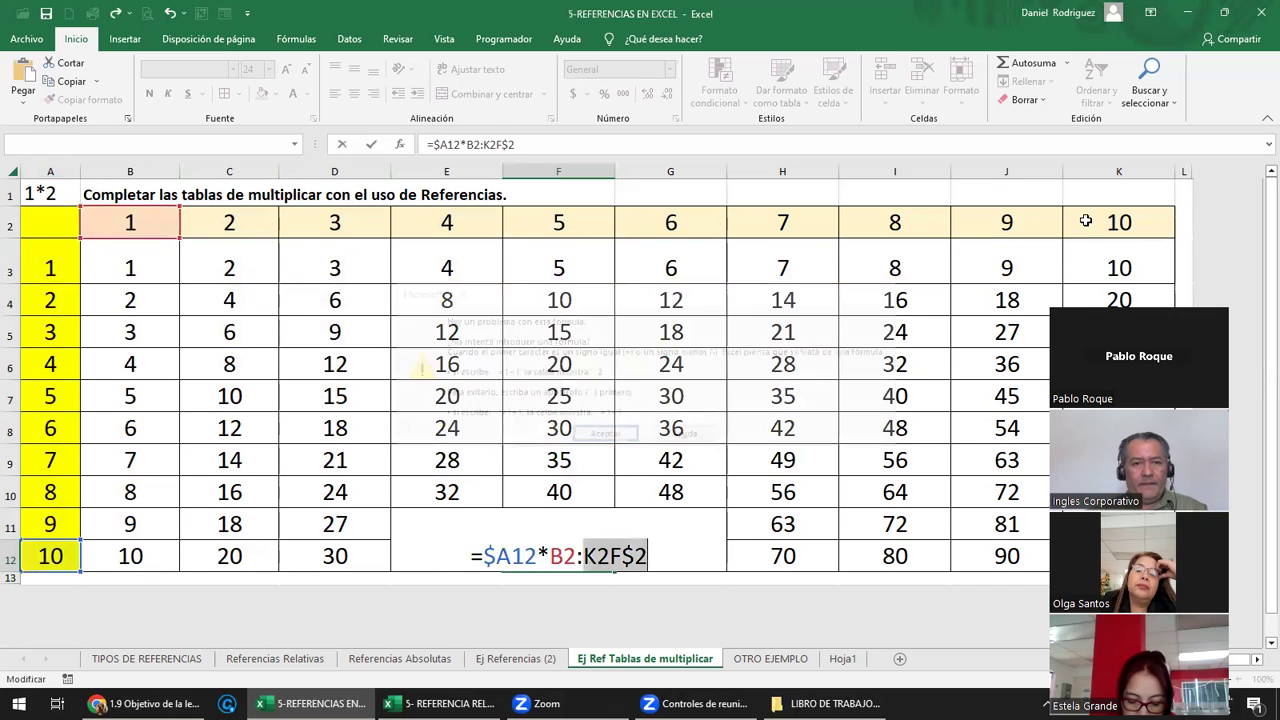
pyautogui.press('Escape')
pyautogui.press('Up')
pyautogui.press('Home')
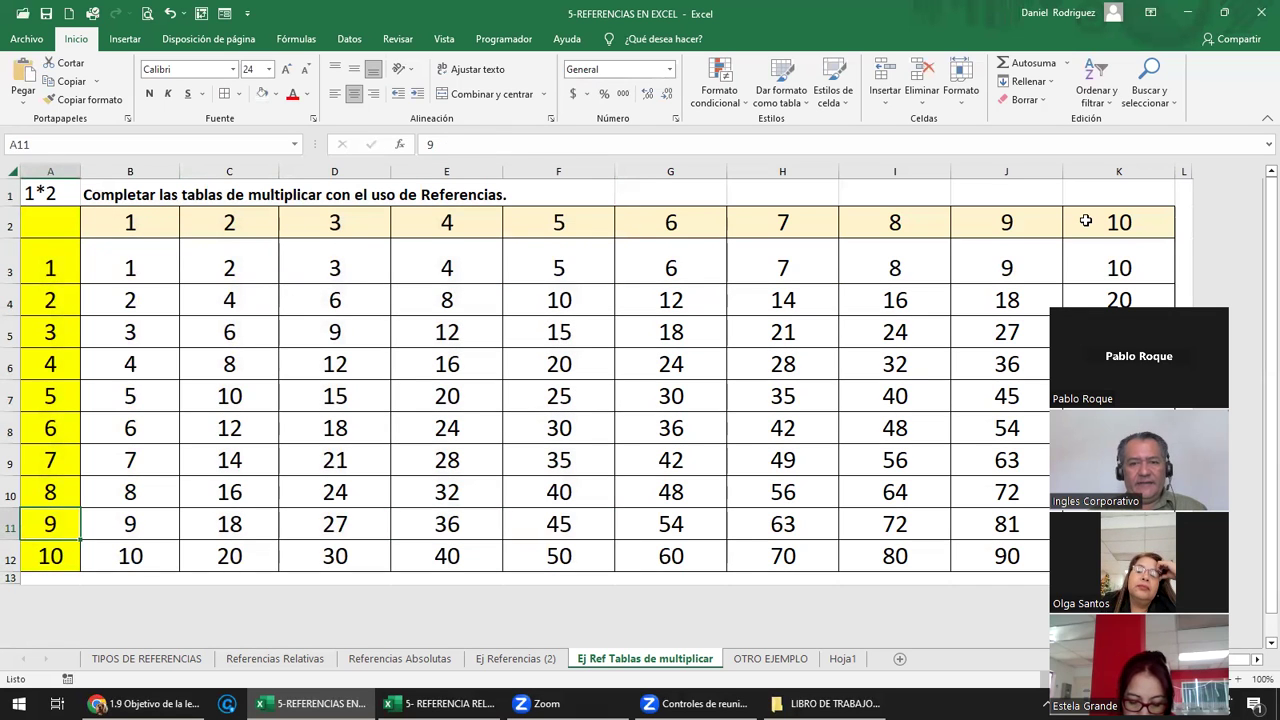
pyautogui.press('Right')
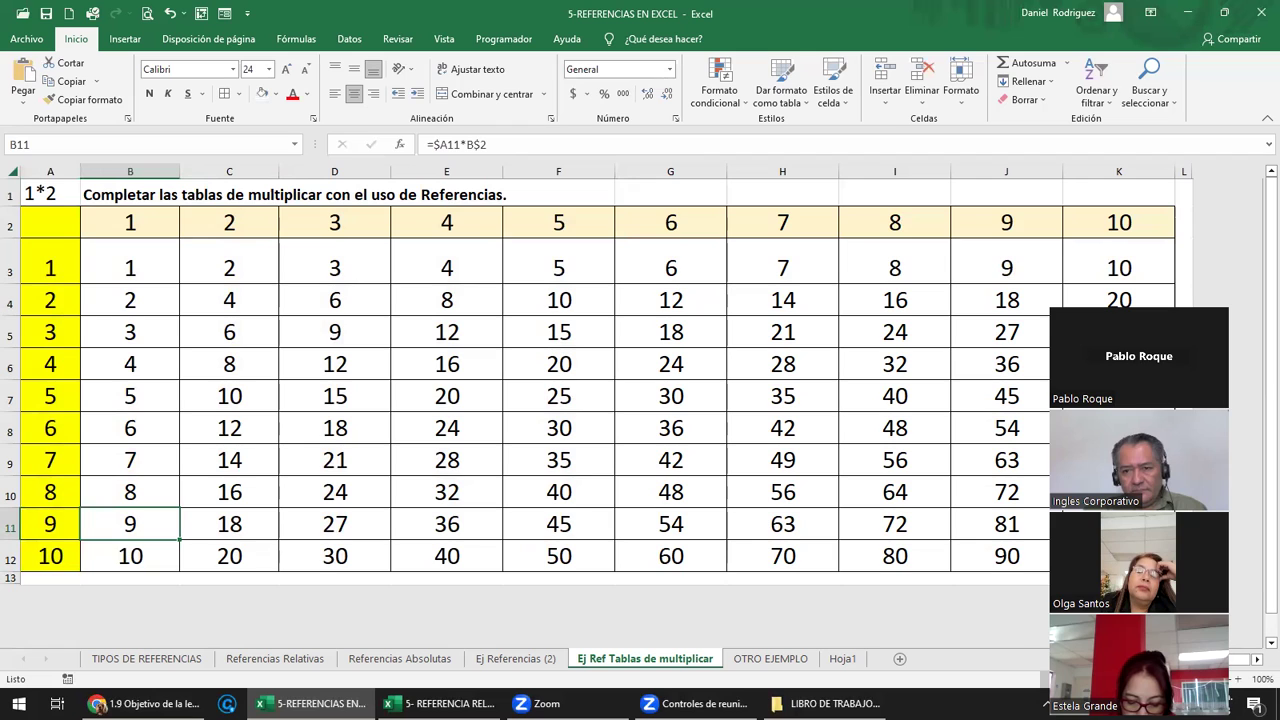
pyautogui.click(149, 229)
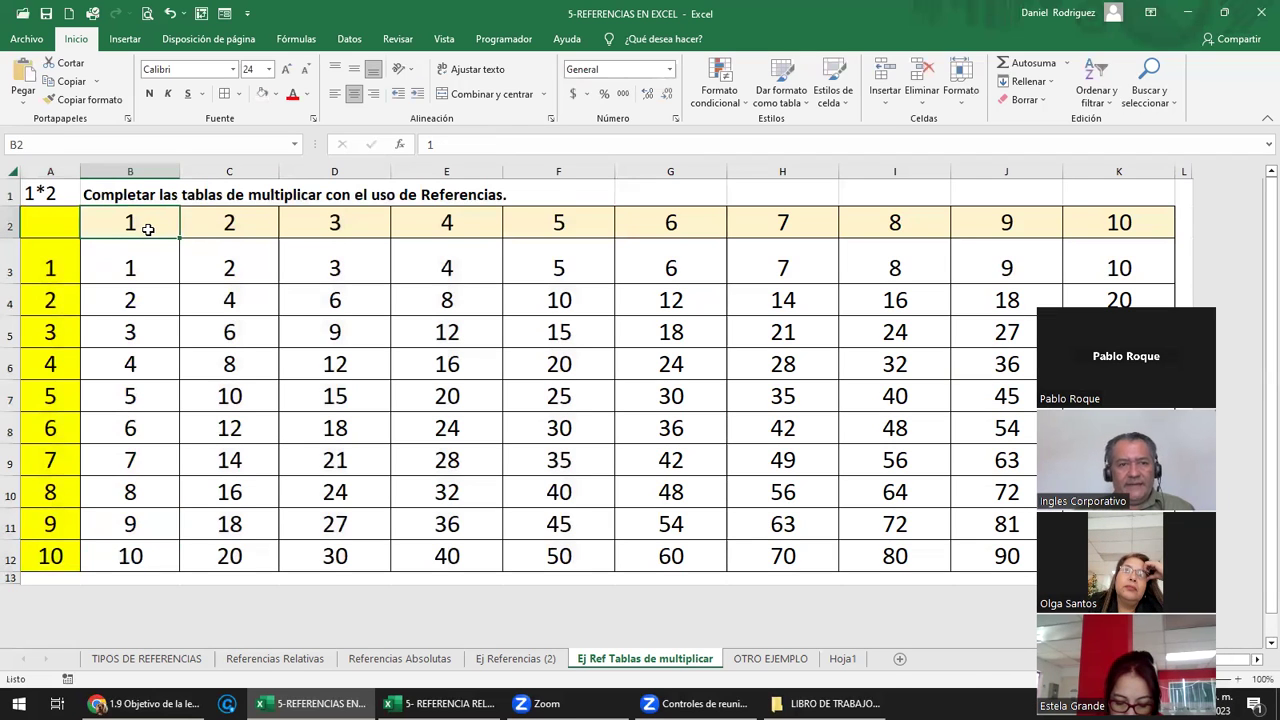
pyautogui.hotkey('shift', 'Right')
pyautogui.hotkey('shift', 'Right')
pyautogui.hotkey('shift', 'Right')
pyautogui.hotkey('shift', 'Right')
pyautogui.hotkey('shift', 'Right')
pyautogui.hotkey('shift', 'Right')
pyautogui.hotkey('shift', 'Right')
pyautogui.hotkey('shift', 'Right')
pyautogui.hotkey('shift', 'Right')
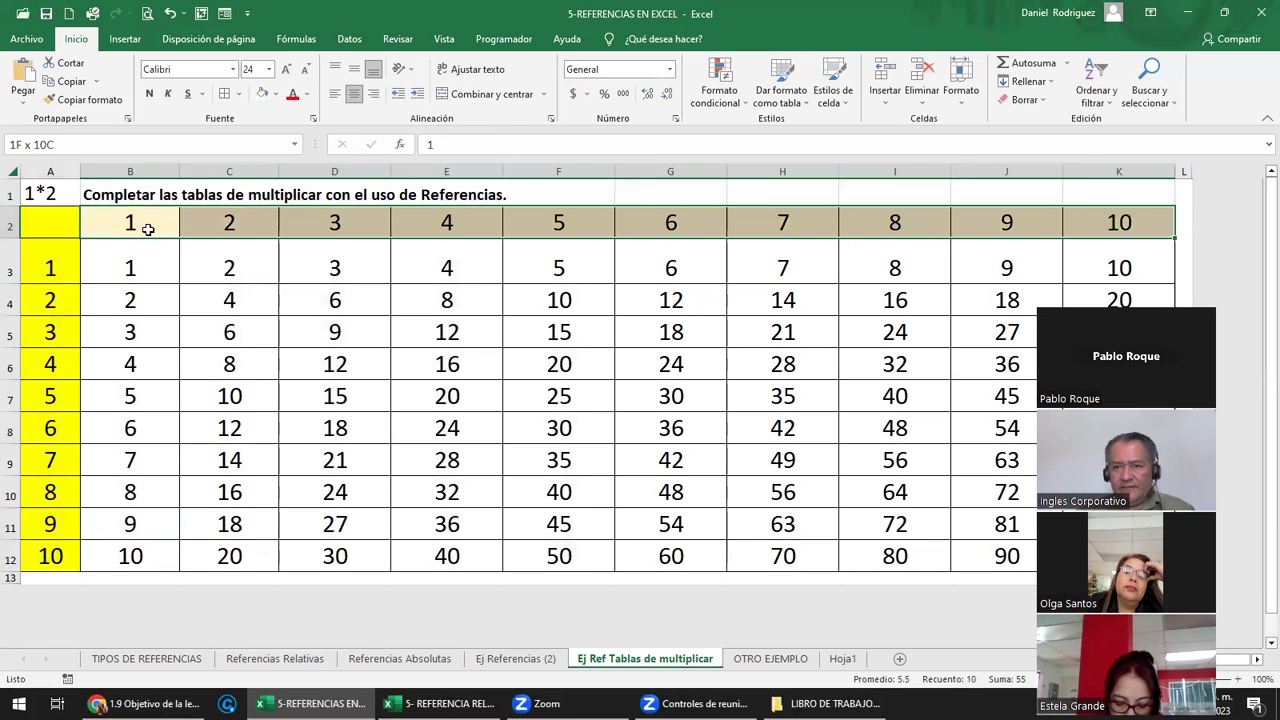
pyautogui.hotkey('ctrl', 'c')
pyautogui.press('Down')
pyautogui.press('Down')
pyautogui.press('Down')
pyautogui.press('Down')
pyautogui.press('Down')
pyautogui.press('Down')
pyautogui.press('Down')
pyautogui.press('Down')
pyautogui.press('Down')
pyautogui.press('Down')
pyautogui.press('Down')
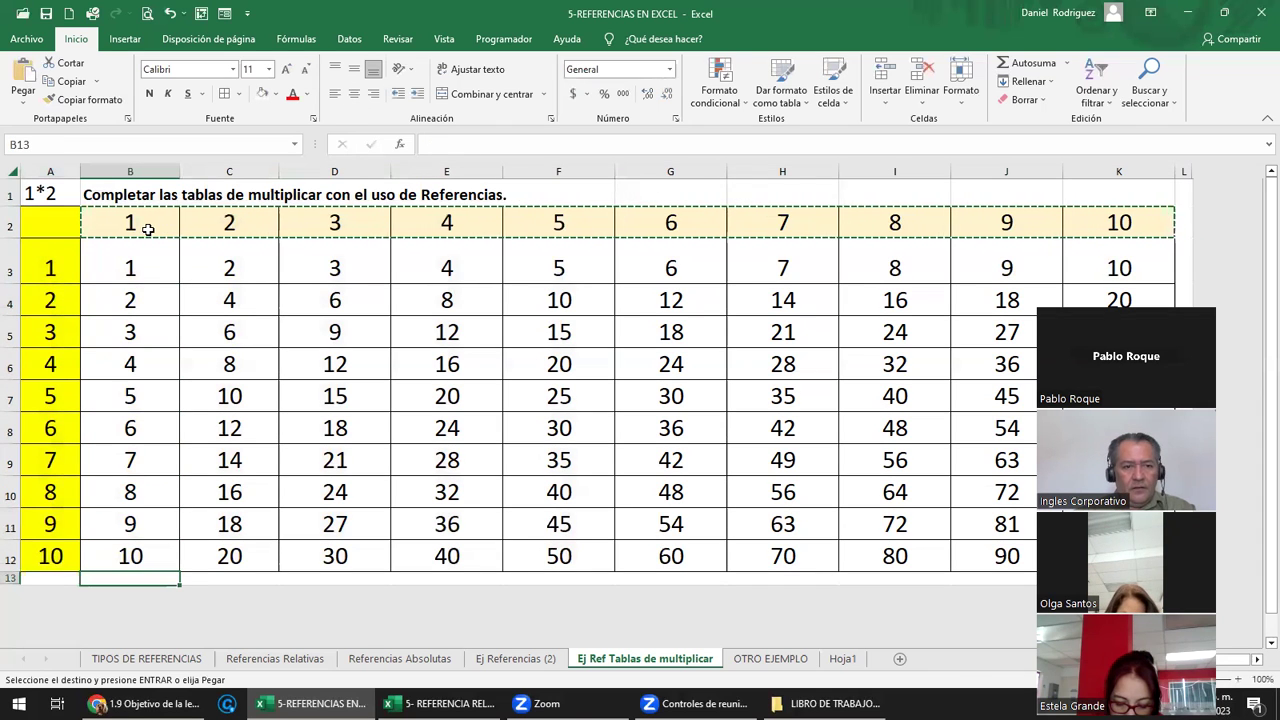
pyautogui.hotkey('ctrl', 'v')
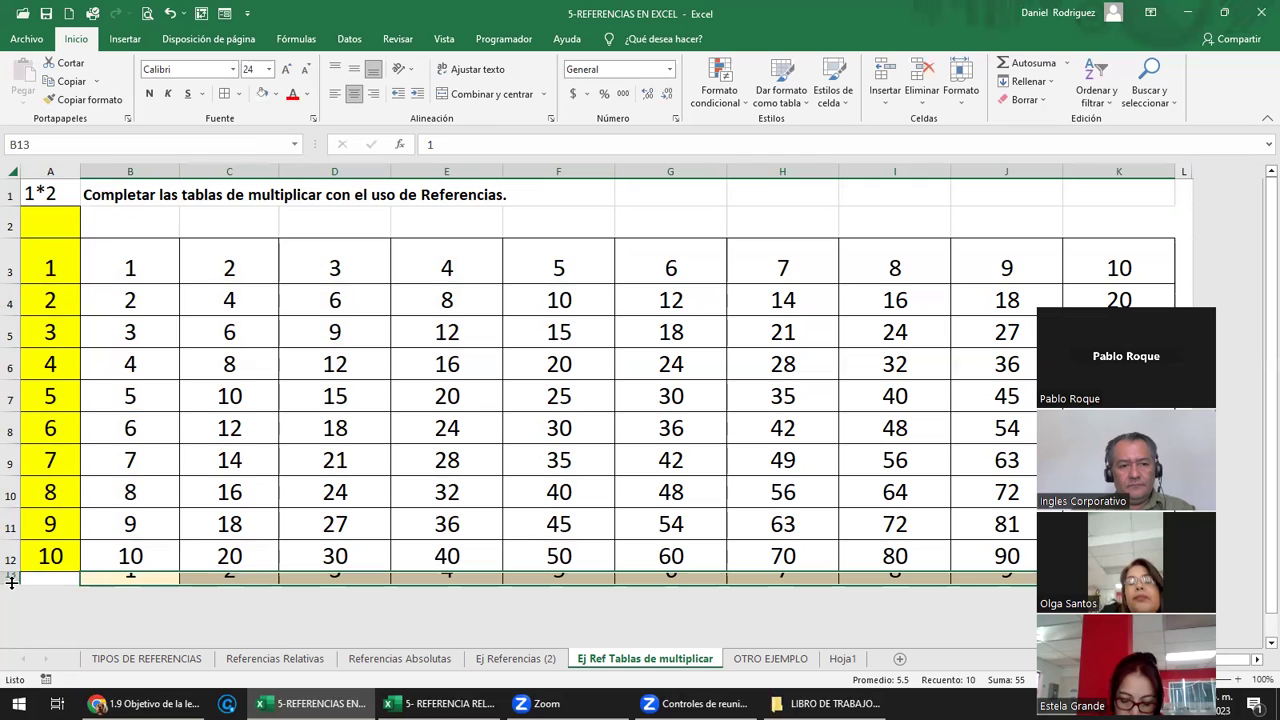
pyautogui.moveTo(12, 582); pyautogui.dragTo(12, 606)
pyautogui.click(138, 231)
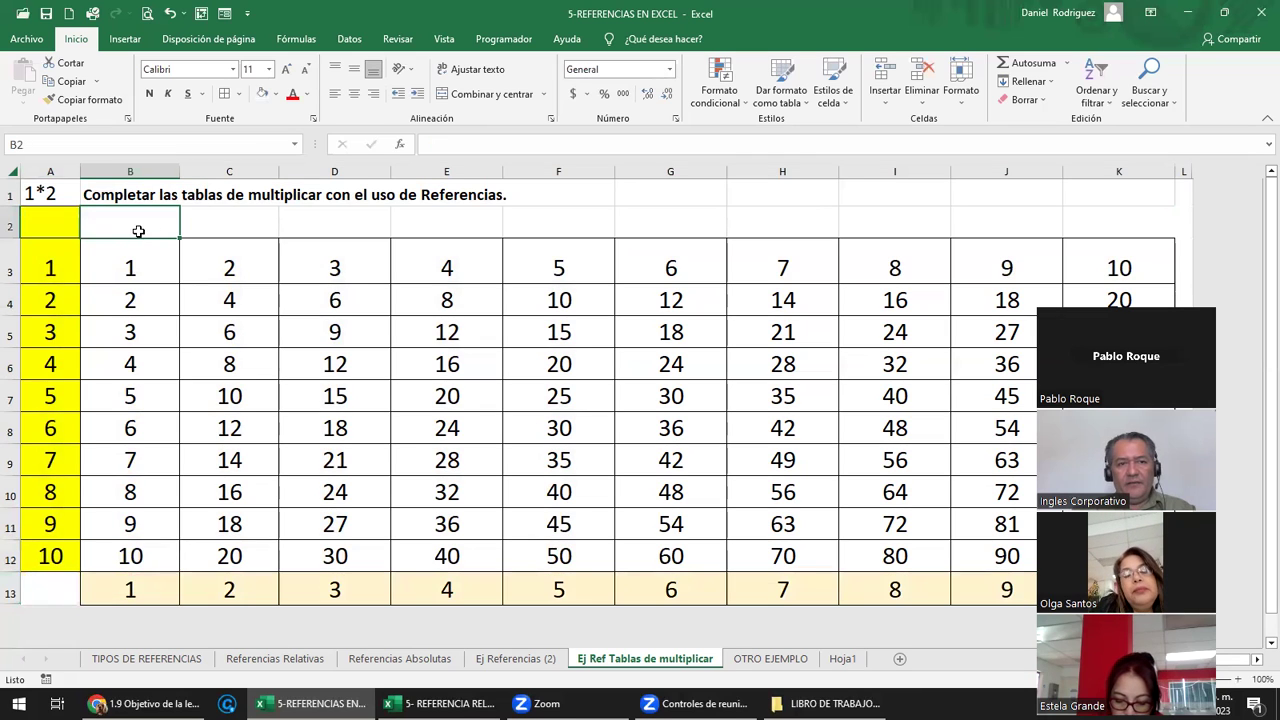
pyautogui.click(49, 266)
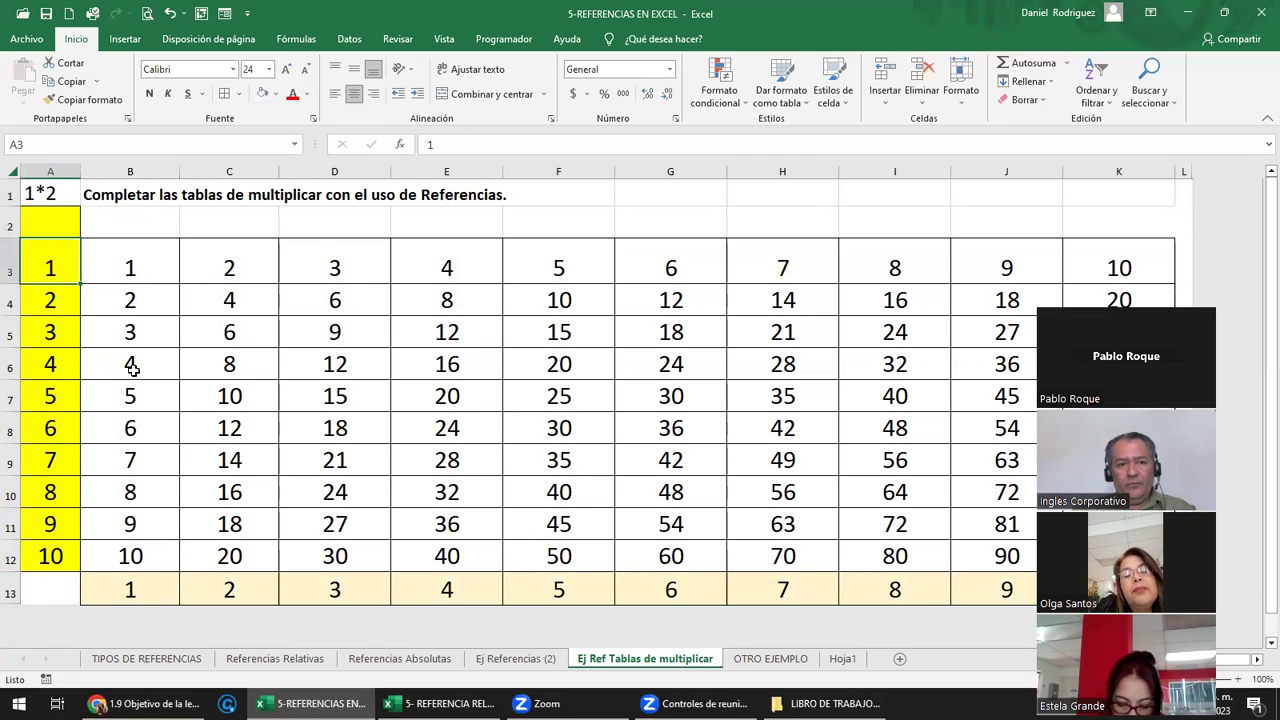
pyautogui.click(138, 591)
pyautogui.doubleClick(121, 273)
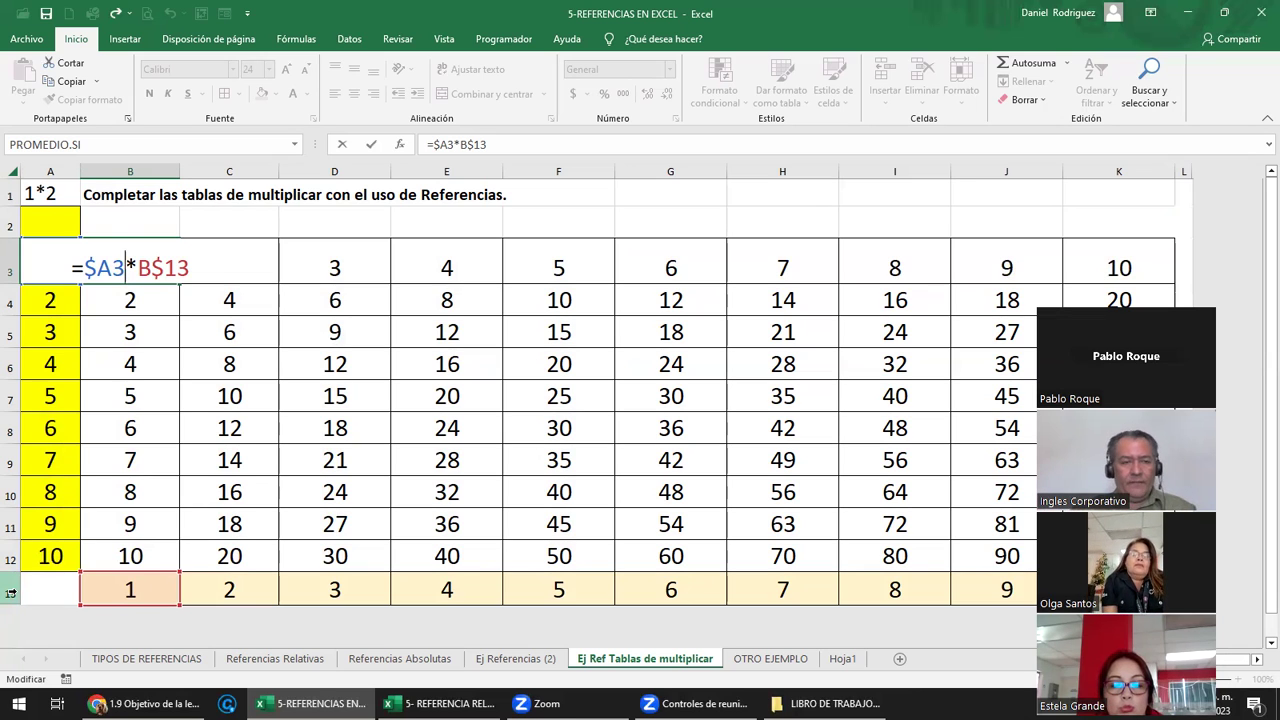
pyautogui.hotkey('ctrl', 'Return')
pyautogui.click(11, 593)
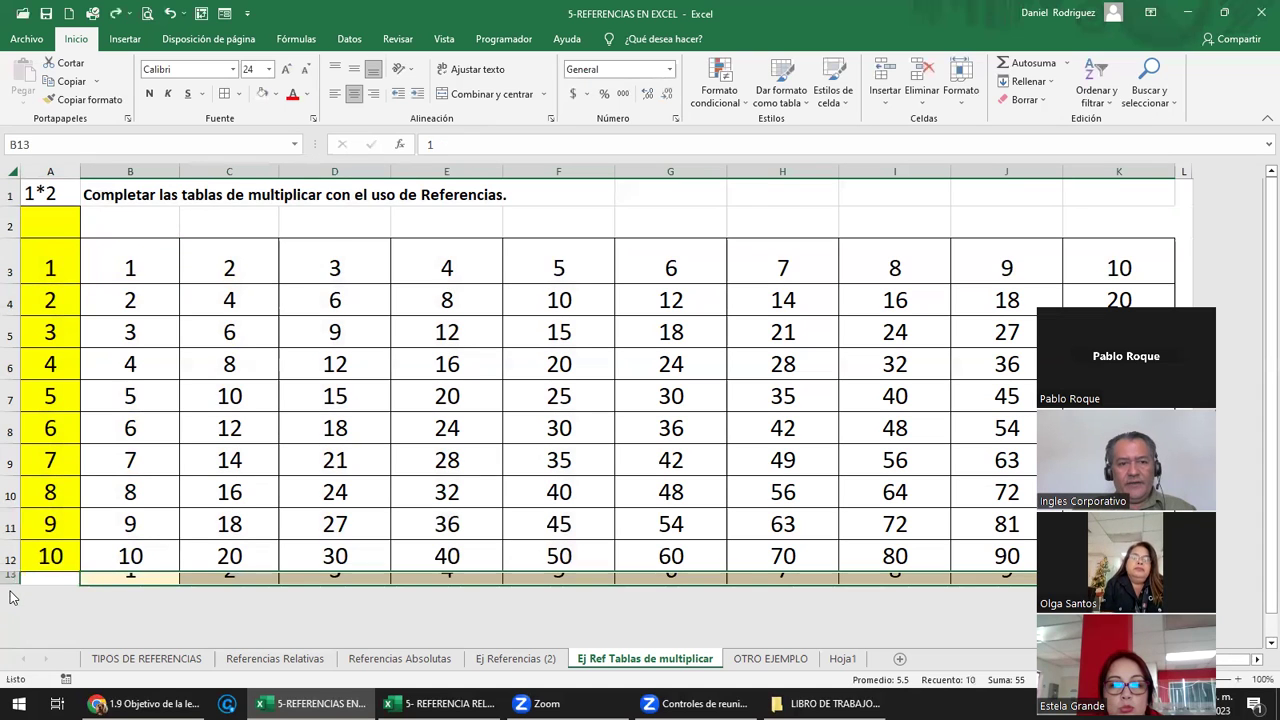
# View B3's and D3's formulas unchanged, then go to Hoja1, where E2 totals 69
pyautogui.doubleClick(120, 262)
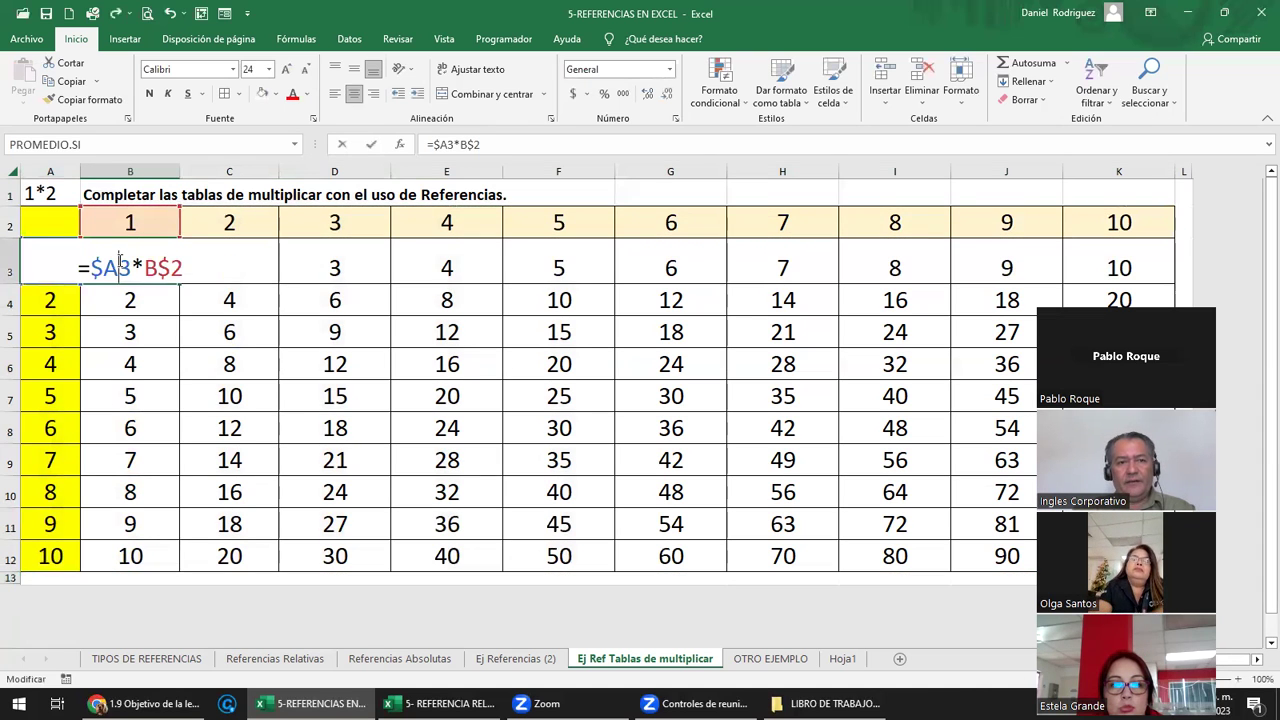
pyautogui.press('Escape')
pyautogui.doubleClick(365, 264)
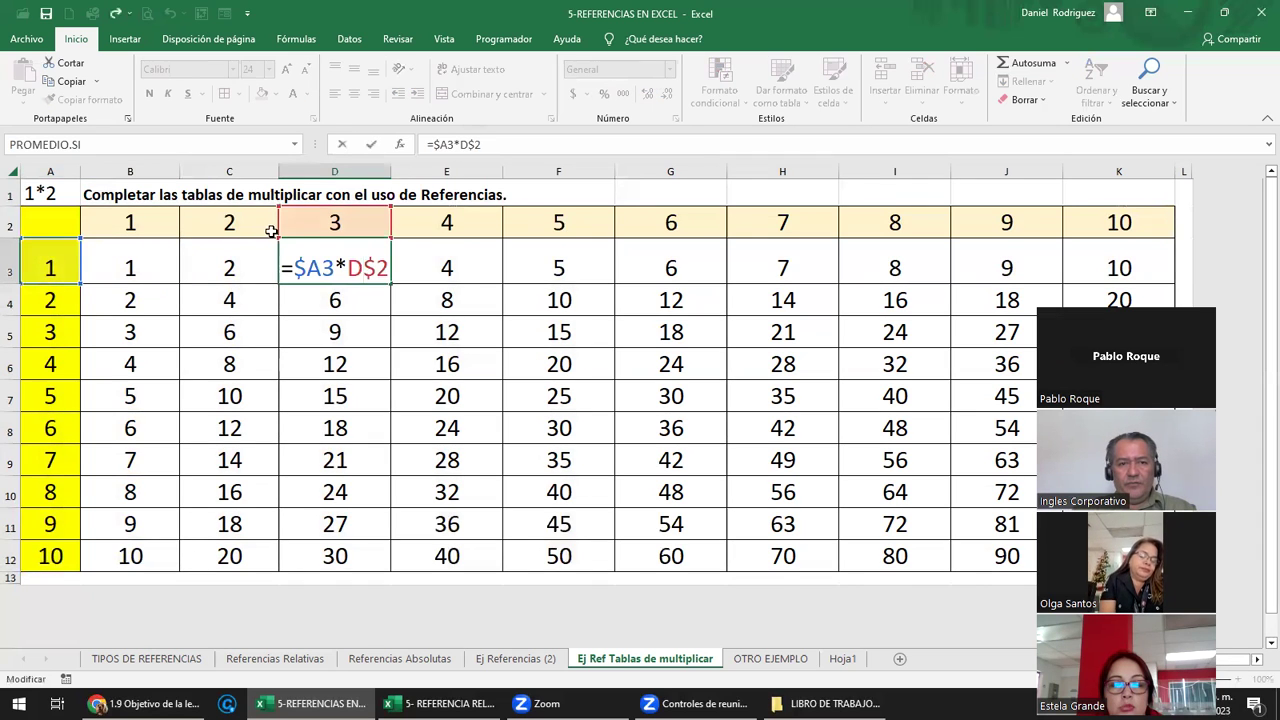
pyautogui.press('Escape')
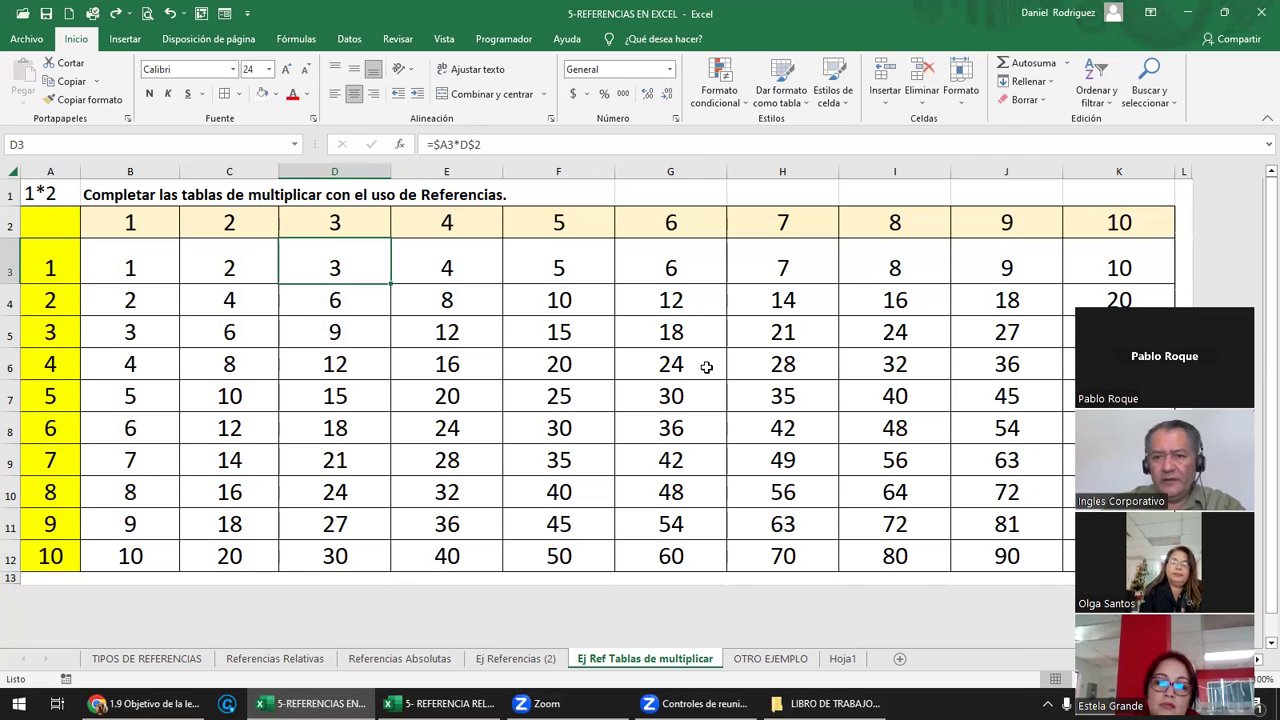
pyautogui.click(843, 659)
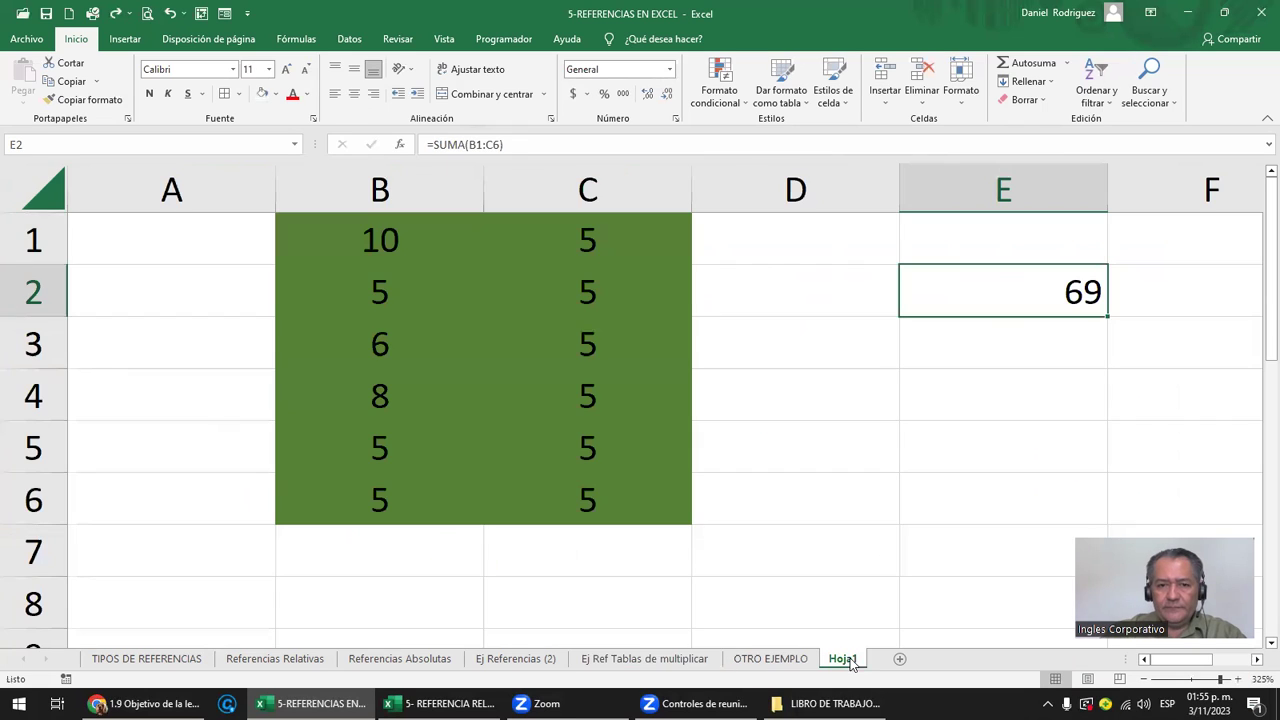
# Switch to the OTRO EJEMPLO sheet and look over its list of defined range names
pyautogui.click(770, 660)
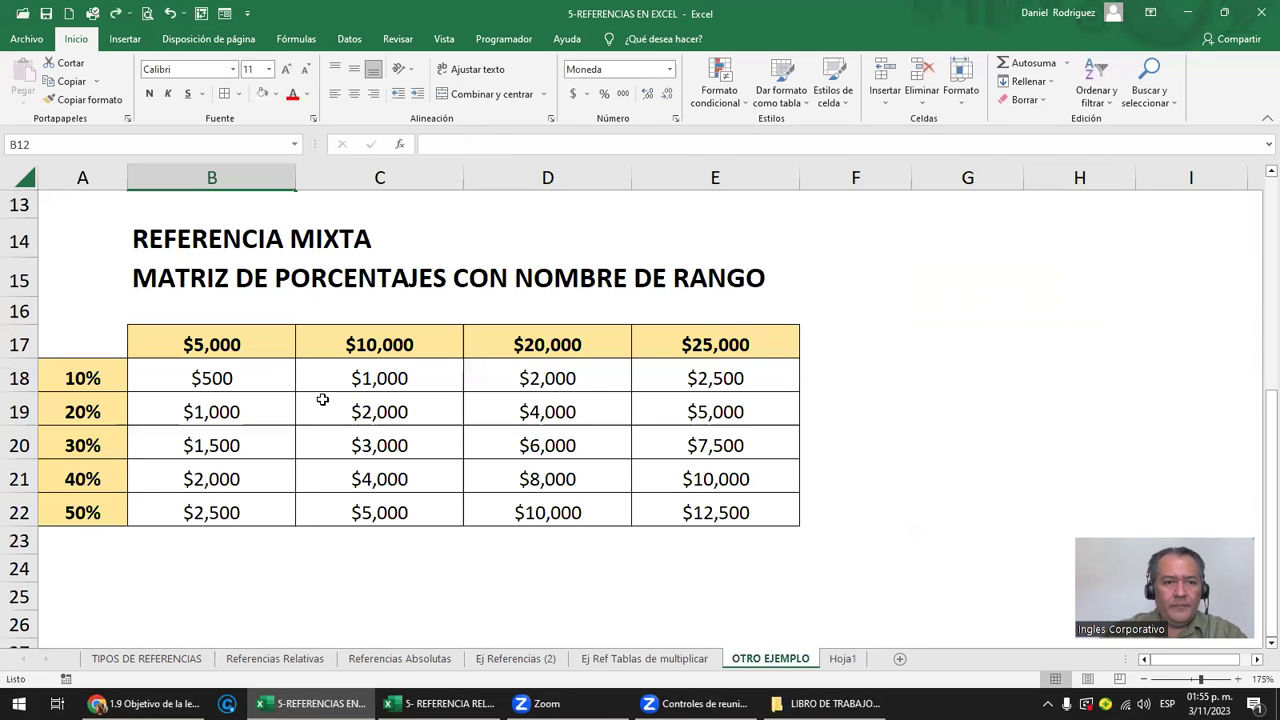
pyautogui.click(293, 146)
pyautogui.click(291, 148)
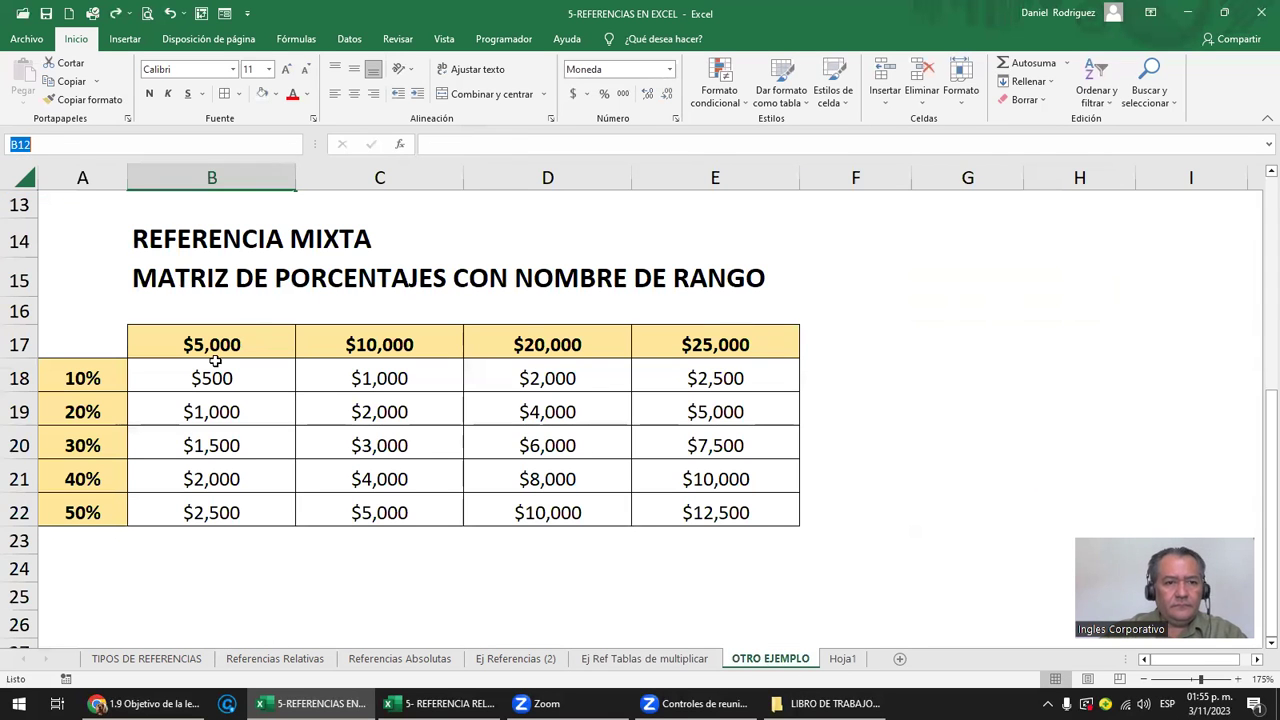
pyautogui.press('Return')
pyautogui.scroll(2, 214, 362)
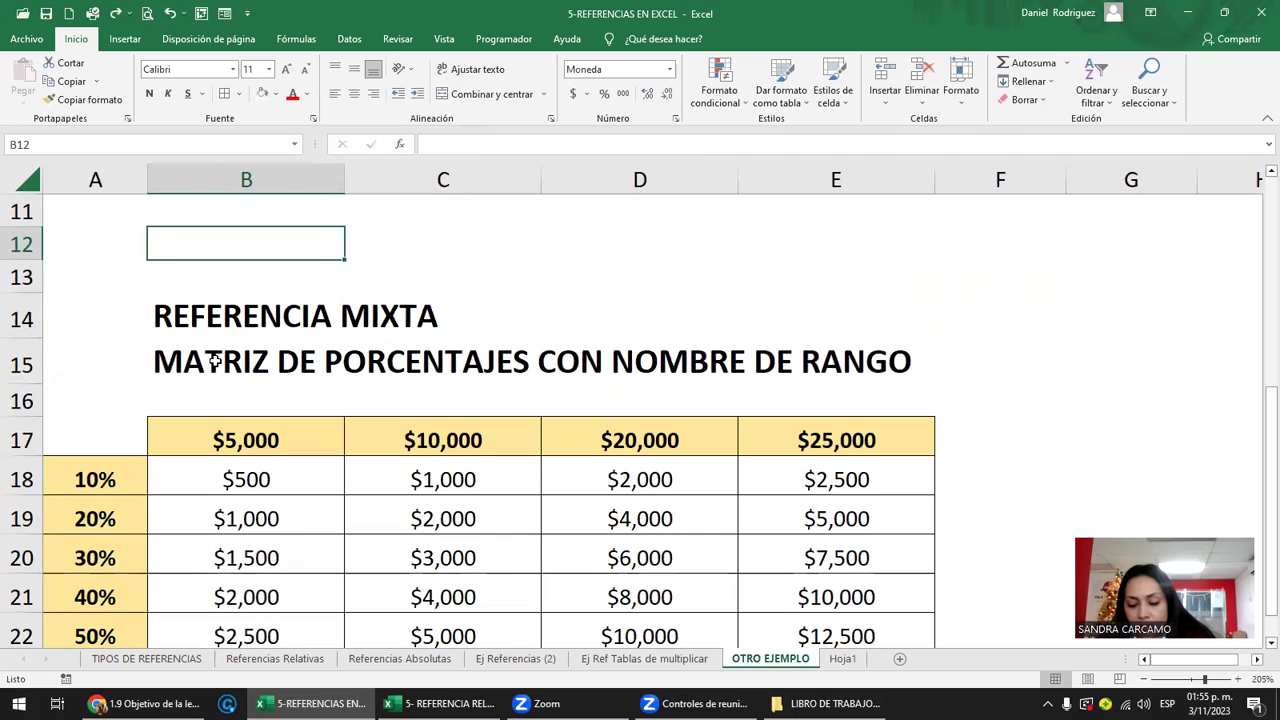
pyautogui.scroll(-2, 214, 362)
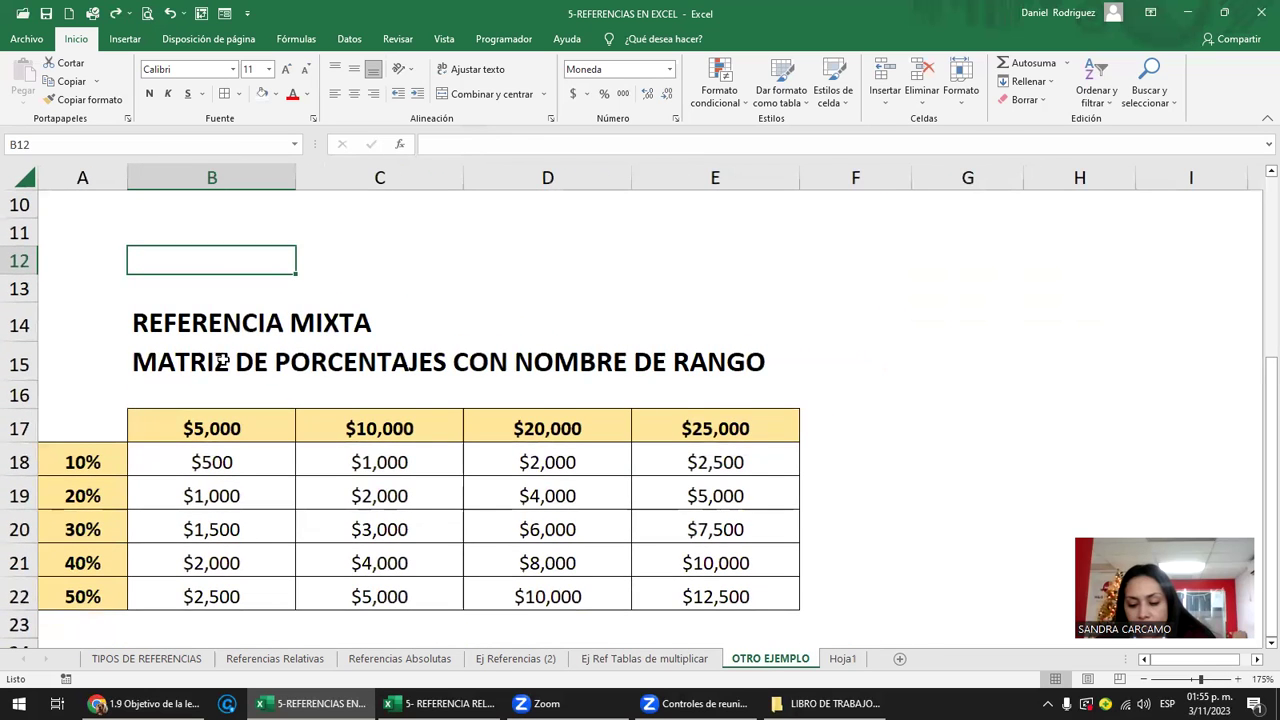
pyautogui.scroll(-2, 222, 362)
pyautogui.scroll(5, 226, 362)
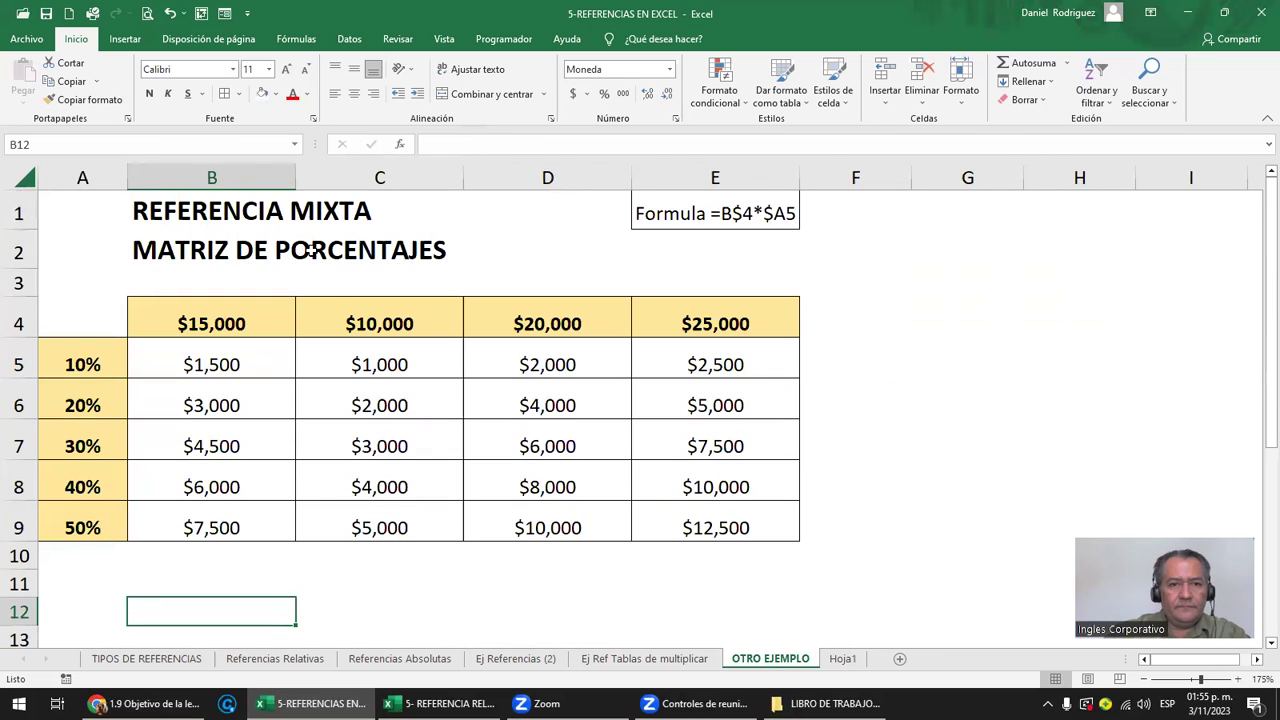
# Select the REFERENCIA MIXTA title, then the percentages A5:A9 together with the amounts B4:E4
pyautogui.click(249, 207)
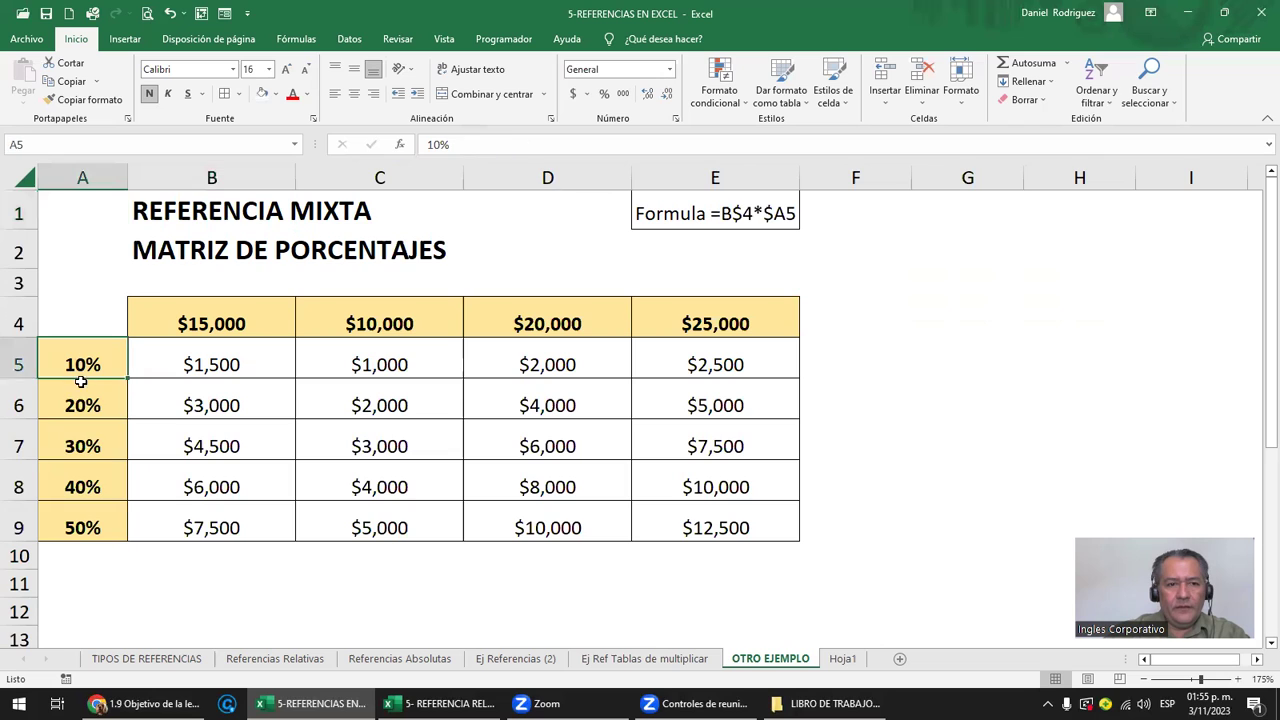
pyautogui.moveTo(82, 358); pyautogui.dragTo(80, 515)
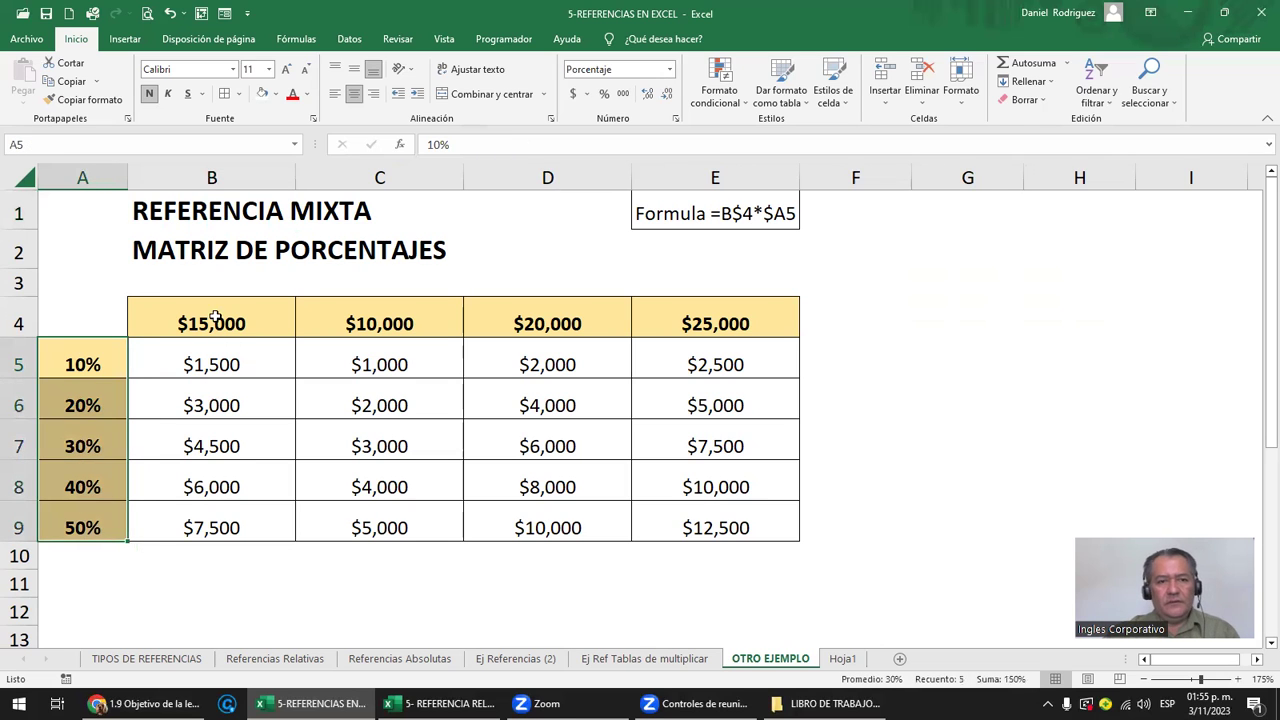
pyautogui.keyDown('ctrl'); pyautogui.moveTo(214, 326); pyautogui.dragTo(733, 314); pyautogui.keyUp('ctrl')
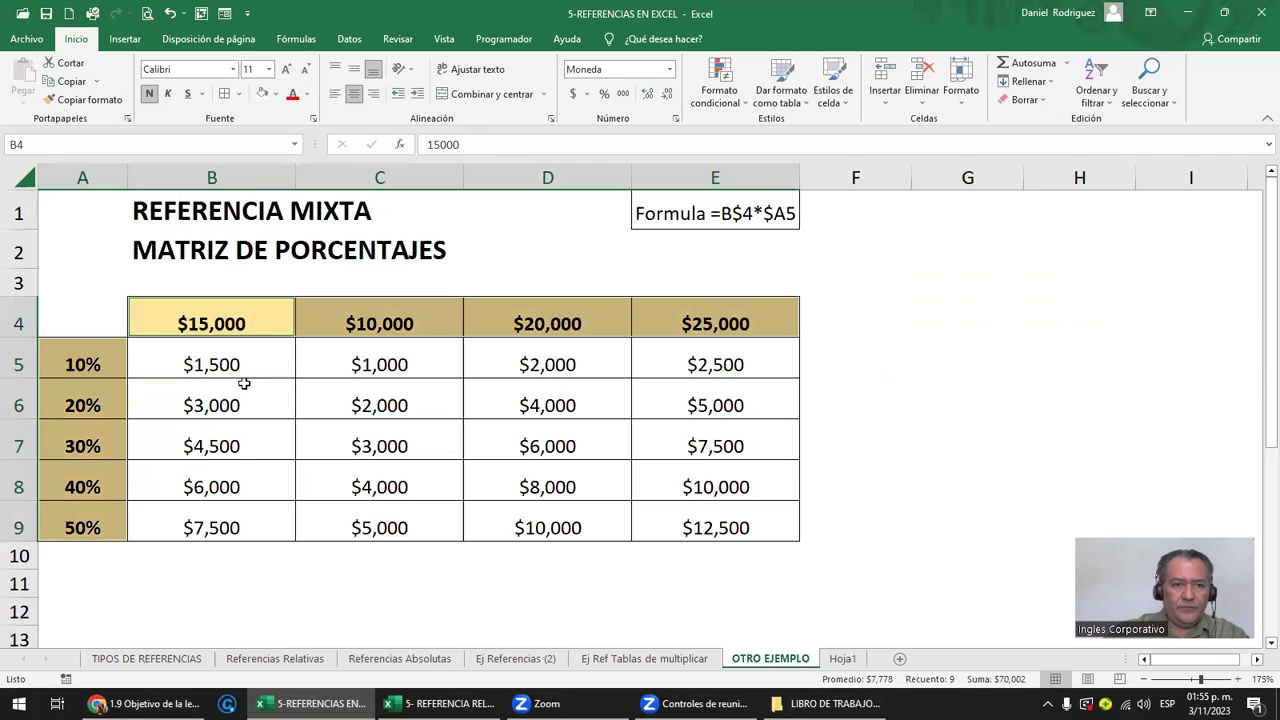
# Check B5's formula =B$4*$A5, then clear the matrix results in B5:E9
pyautogui.click(189, 367)
pyautogui.press('F2')
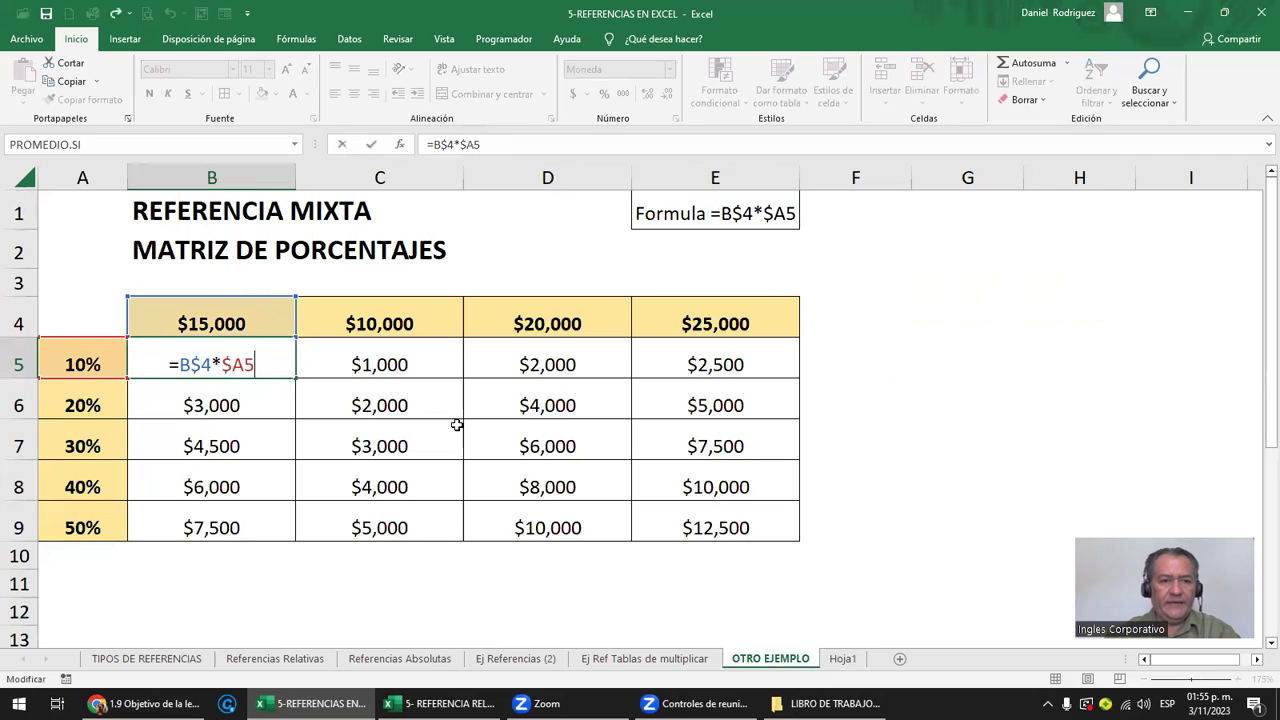
pyautogui.press('Escape')
pyautogui.hotkey('shift', 'Right')
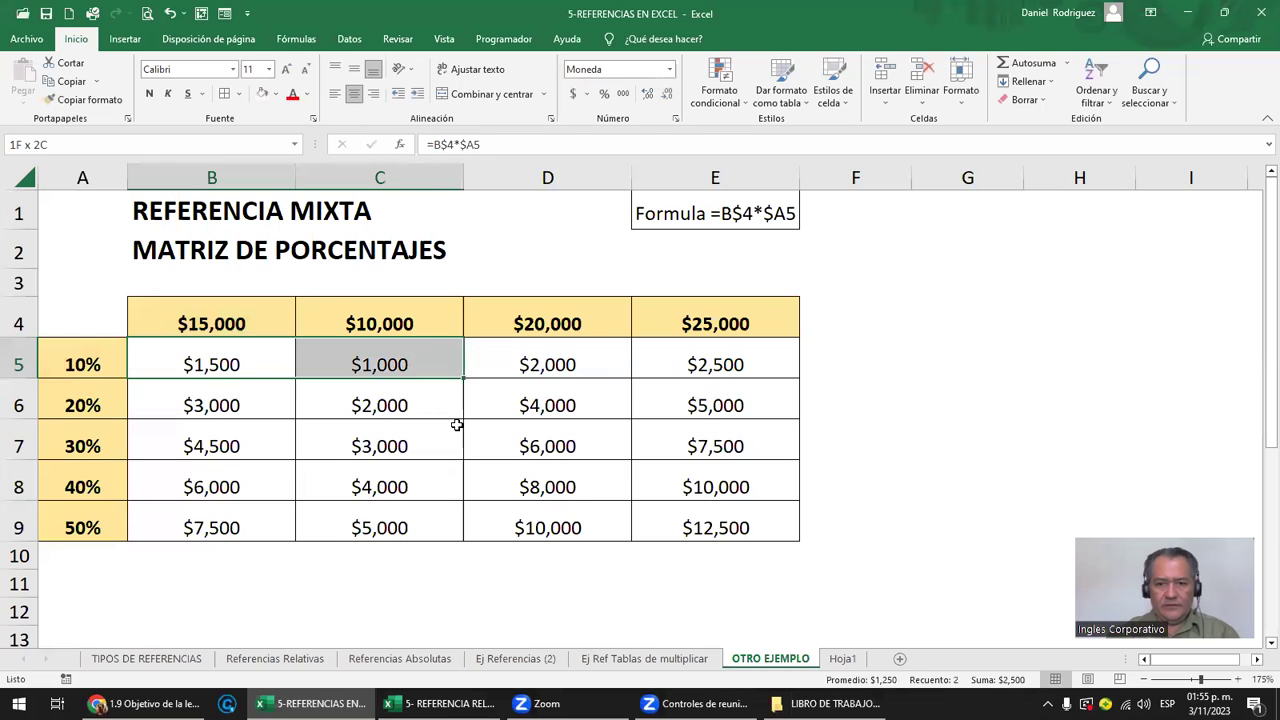
pyautogui.hotkey('shift', 'Right')
pyautogui.hotkey('shift', 'Right')
pyautogui.hotkey('shift', 'Down')
pyautogui.hotkey('shift', 'Down')
pyautogui.hotkey('shift', 'Down')
pyautogui.hotkey('shift', 'Down')
pyautogui.press('Delete')
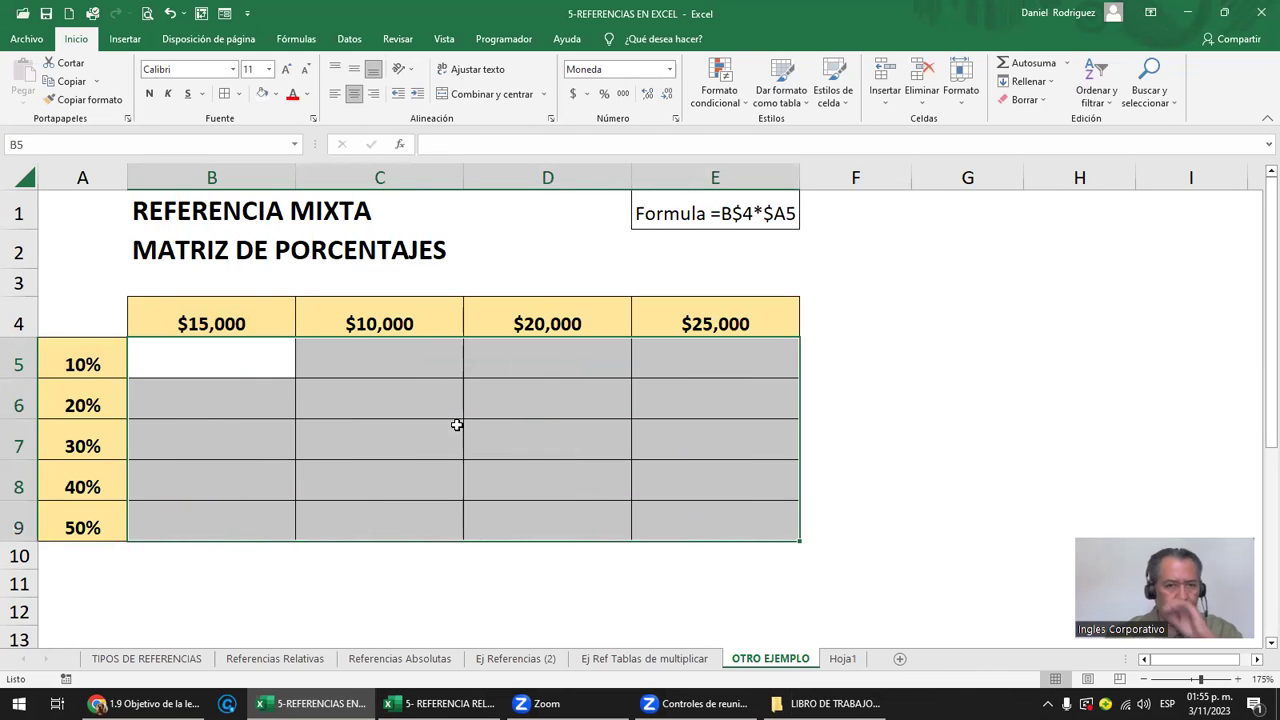
# Enter a formula in B5 multiplying the $15,000 in B4 by the 10% in A5
pyautogui.click(222, 382)
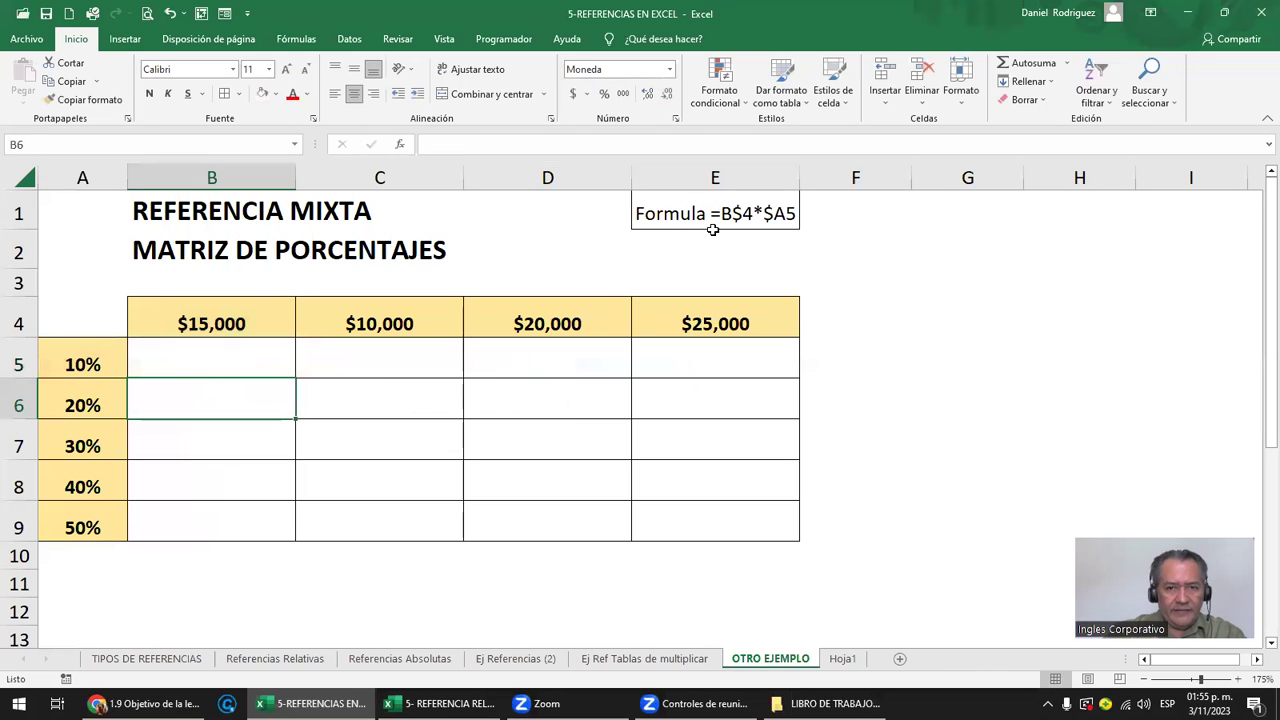
pyautogui.click(217, 323)
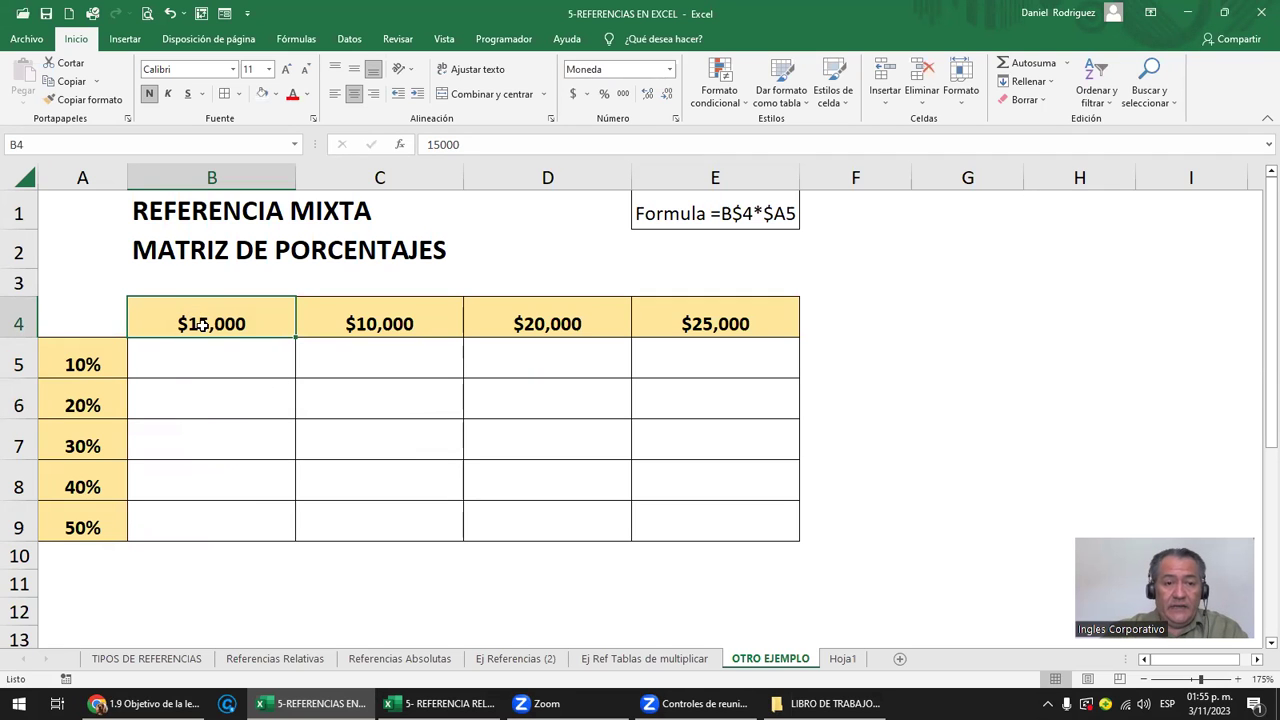
pyautogui.click(104, 358)
pyautogui.click(207, 367)
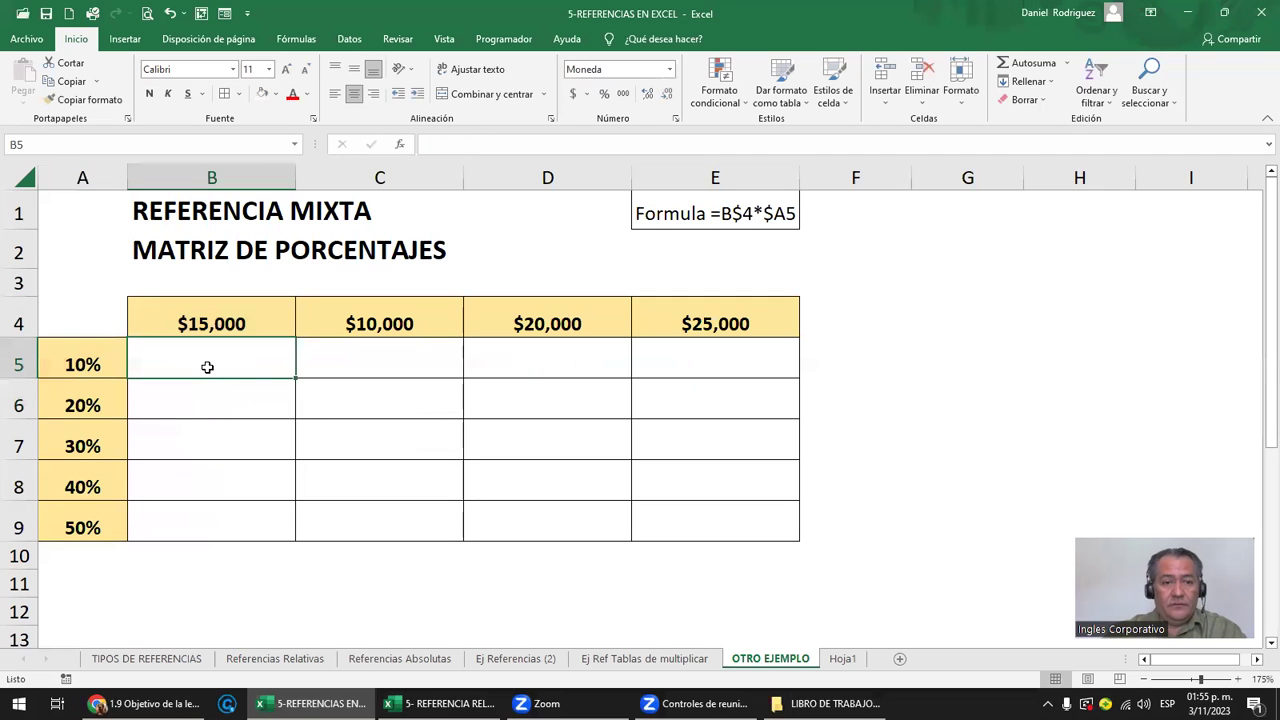
pyautogui.write('=')
pyautogui.press('Up')
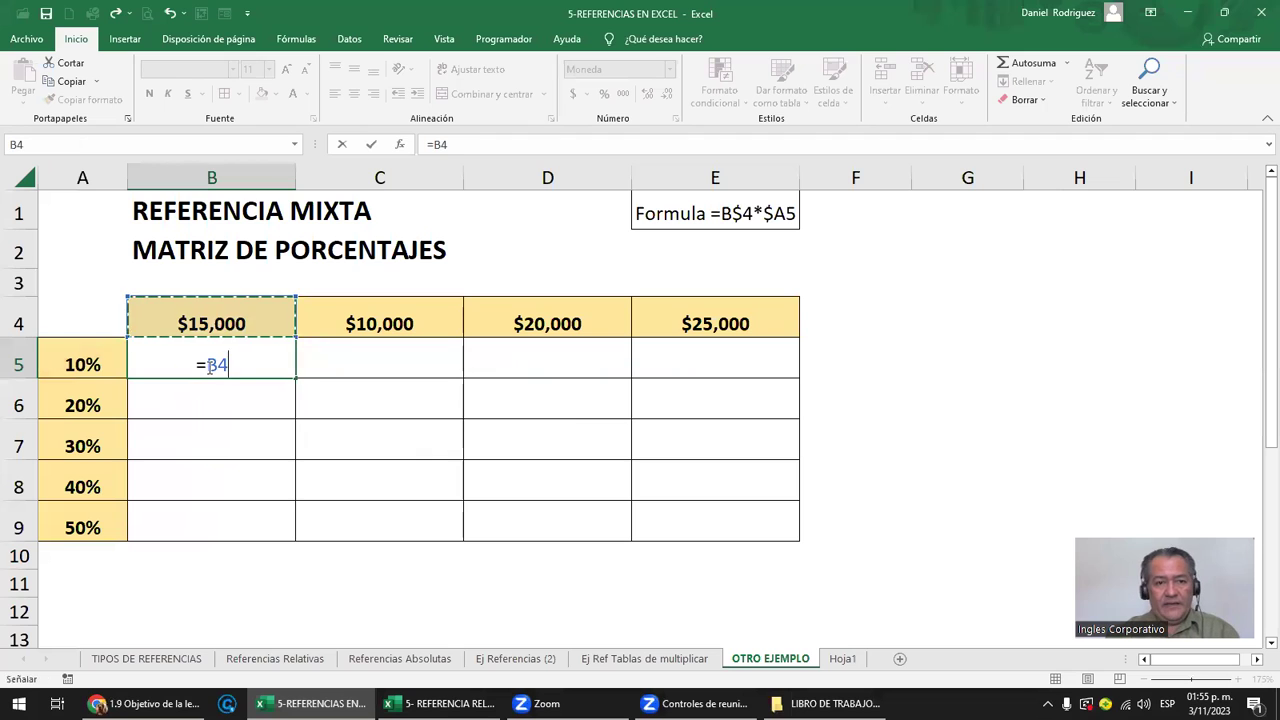
pyautogui.write('*')
pyautogui.click(94, 362)
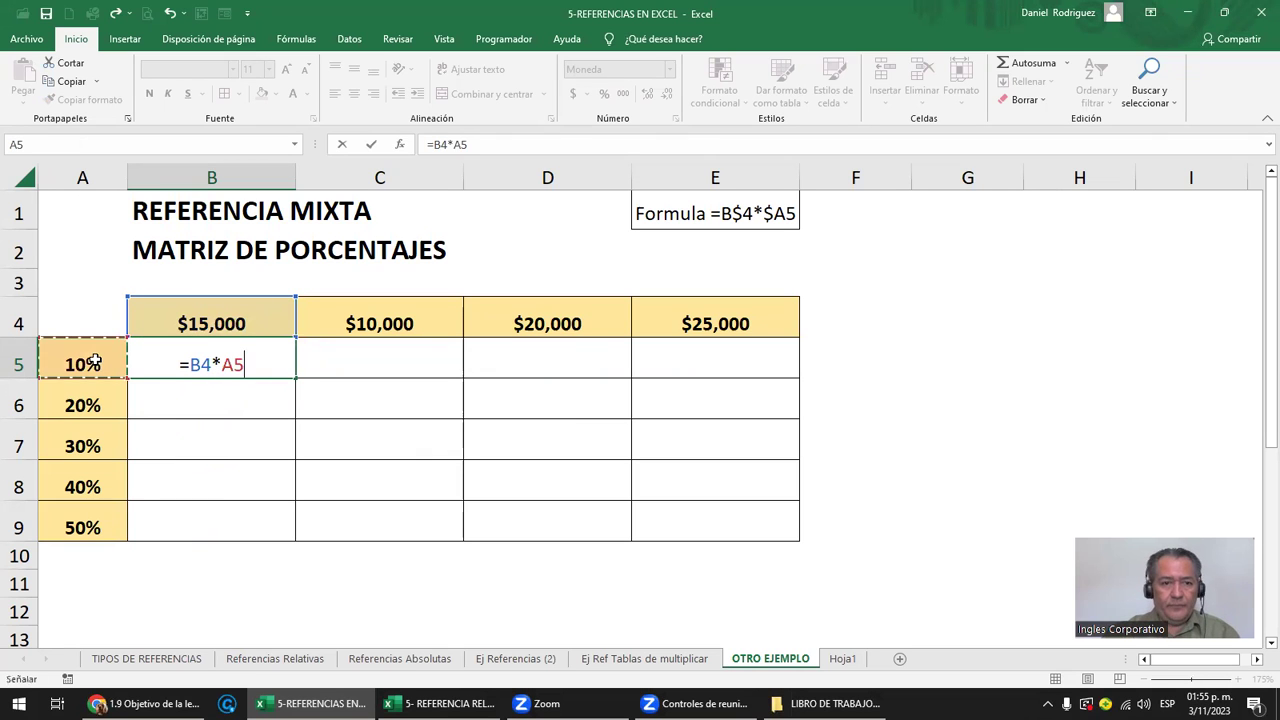
pyautogui.press('Return')
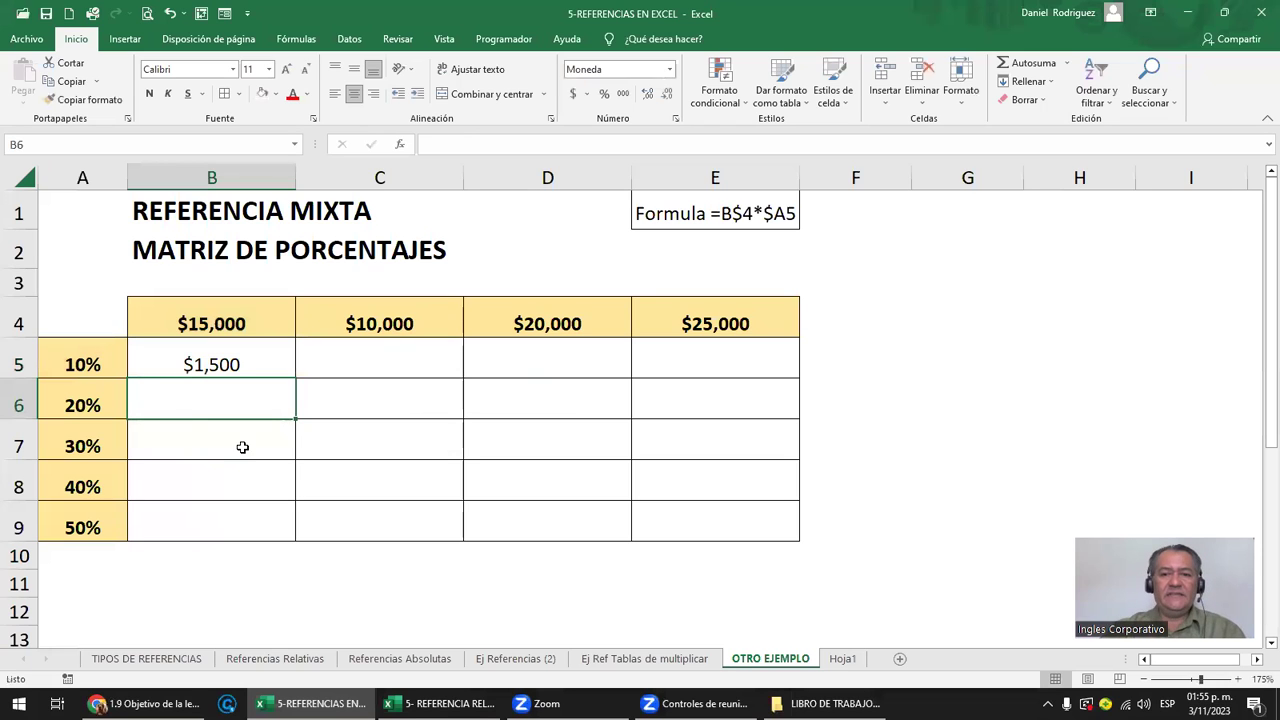
# Rewrite B5 as =A5*B4, giving $1,500, and reopen it for review
pyautogui.press('Up')
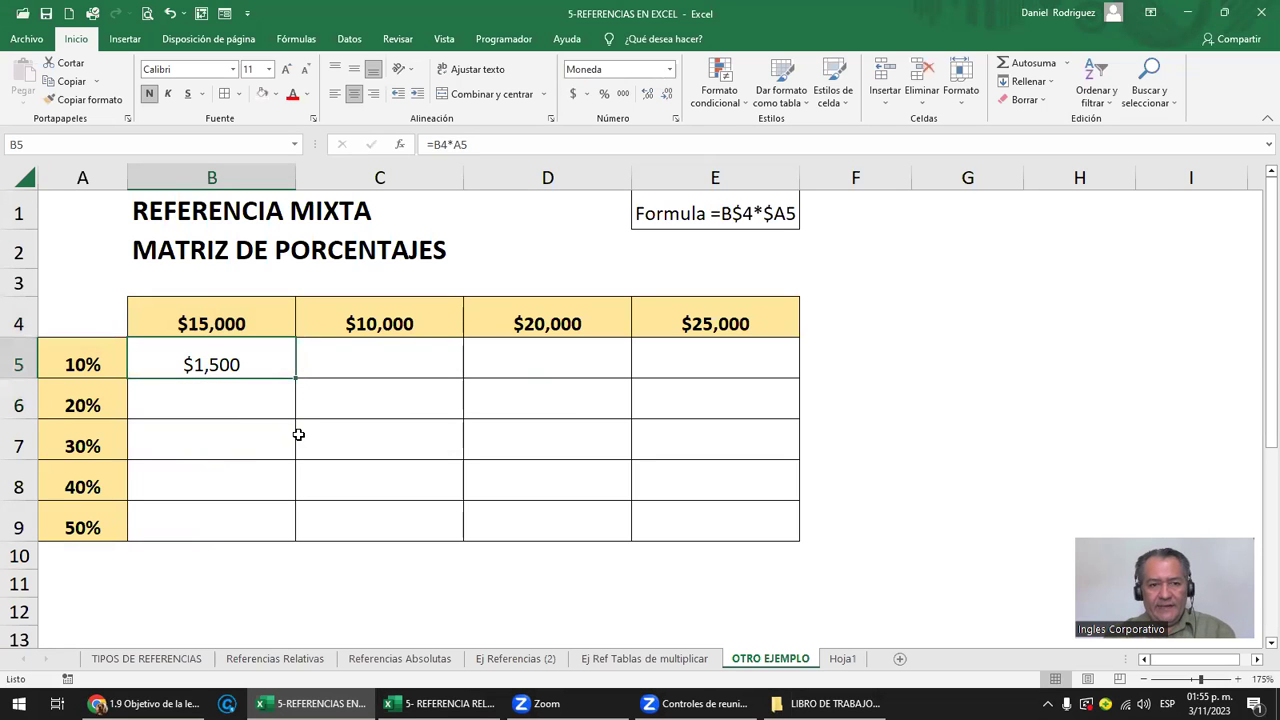
pyautogui.write('=')
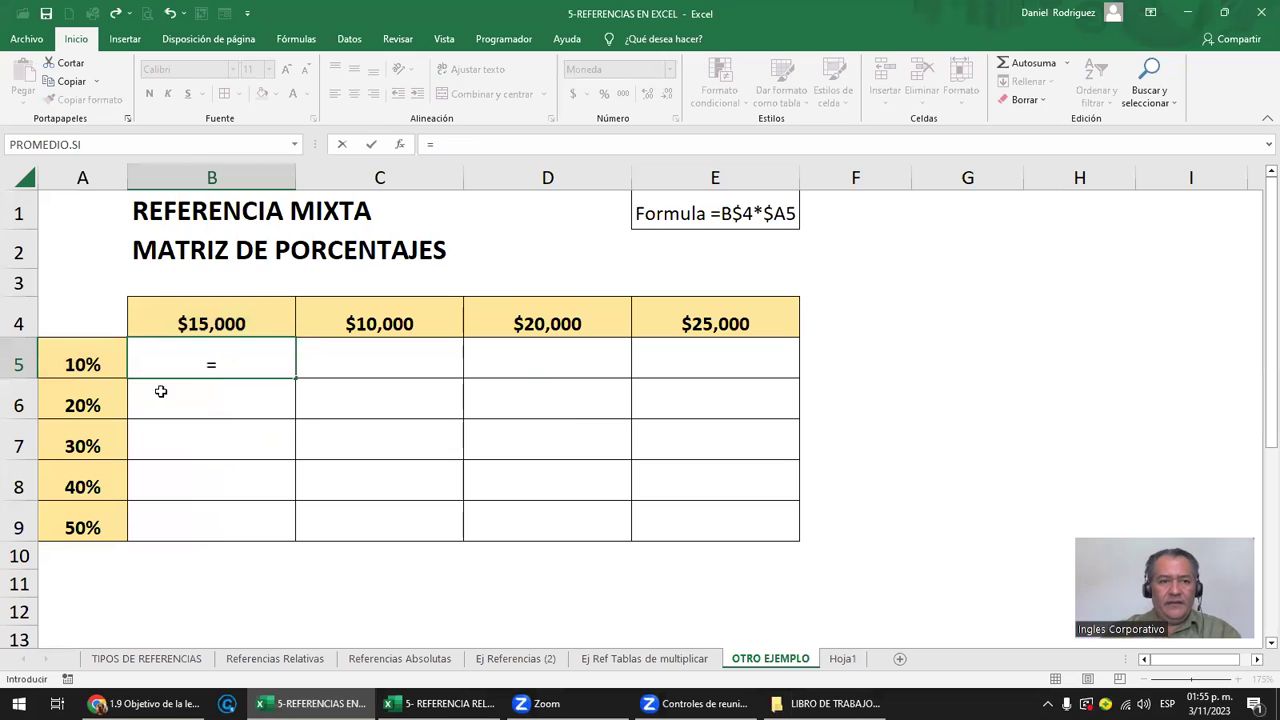
pyautogui.click(85, 366)
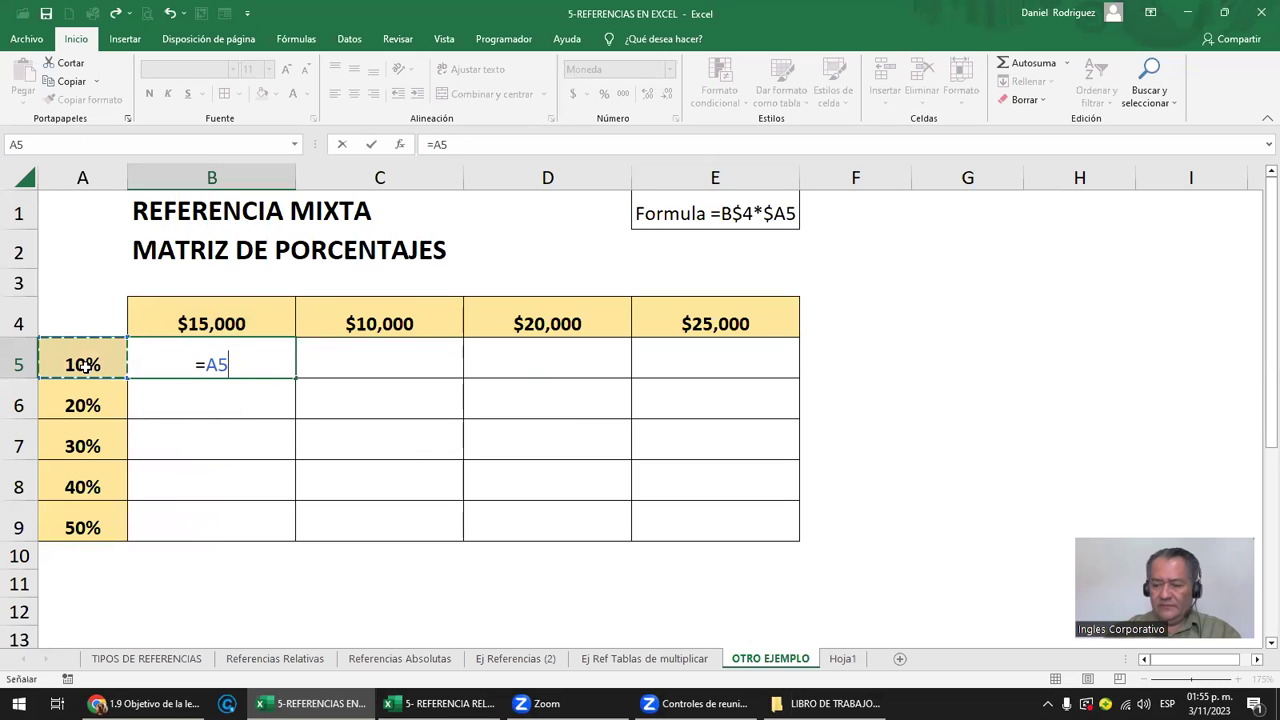
pyautogui.write('*')
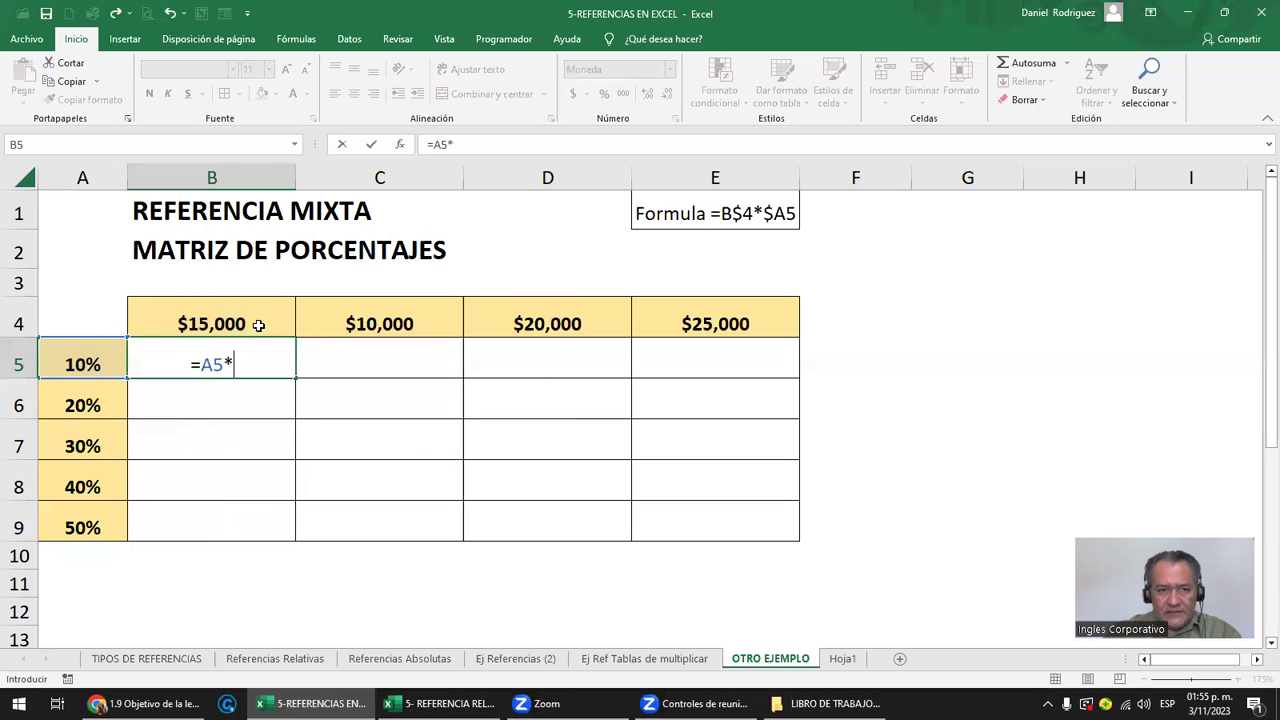
pyautogui.click(257, 323)
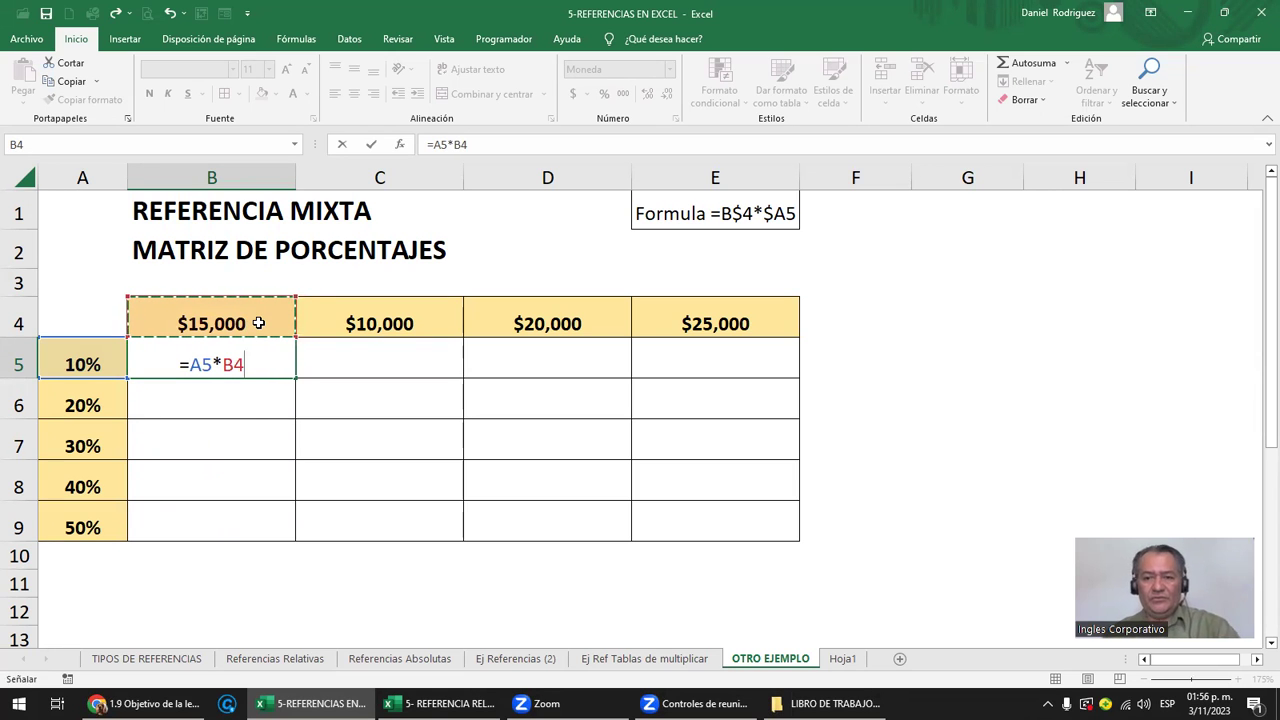
pyautogui.press('Return')
pyautogui.press('Up')
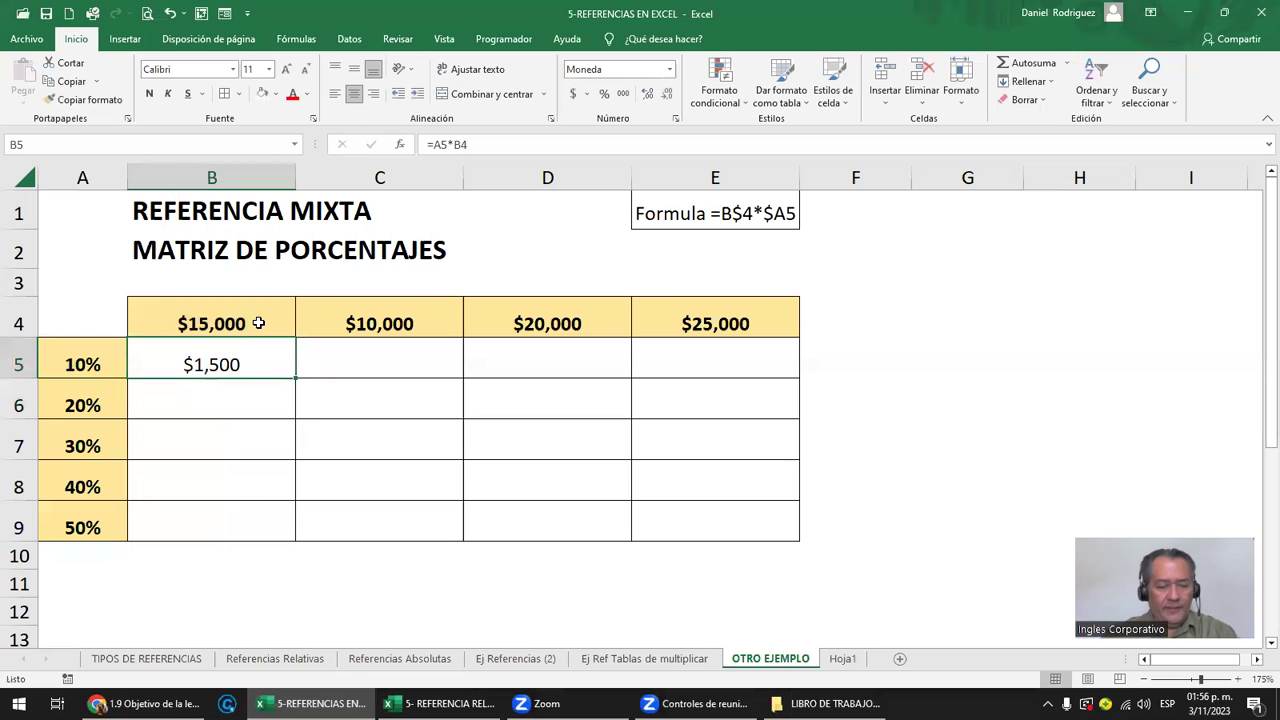
pyautogui.press('F2')
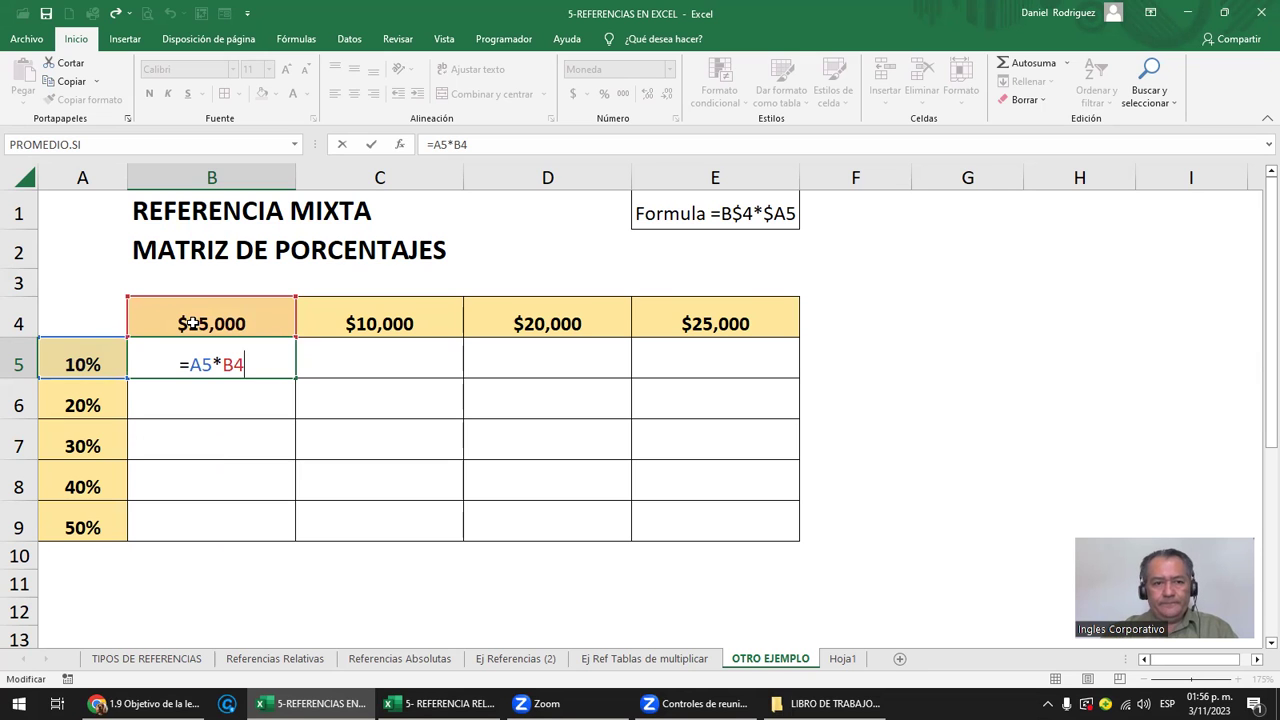
# Copy B5's relative formula into C5:E5
pyautogui.press('Escape')
pyautogui.hotkey('ctrl', 'c')
pyautogui.press('Right')
pyautogui.hotkey('shift', 'Right')
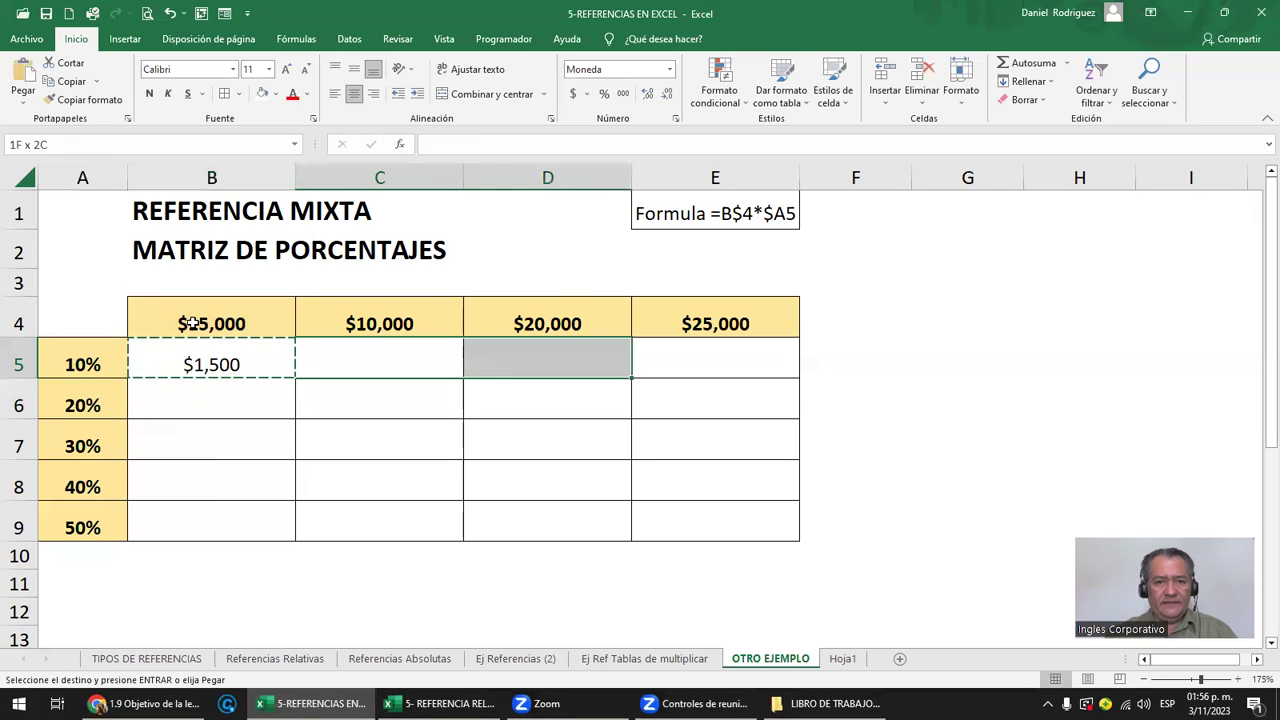
pyautogui.hotkey('shift', 'Right')
pyautogui.hotkey('ctrl', 'v')
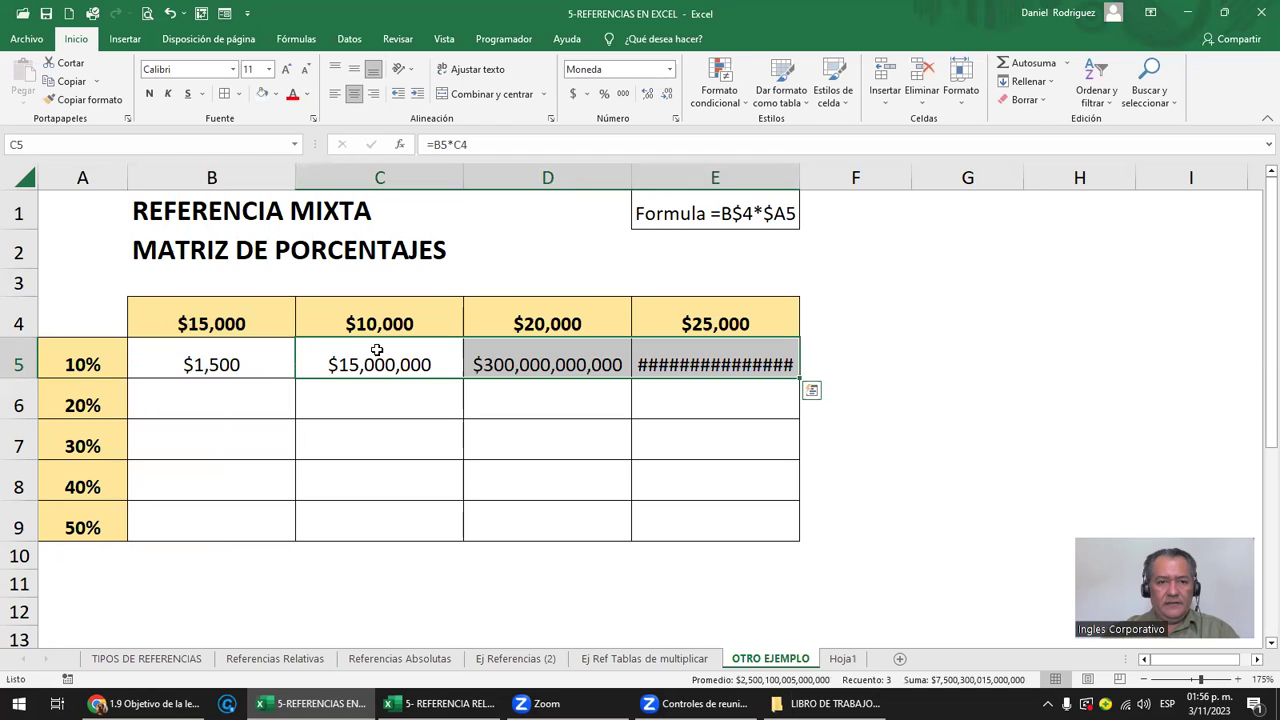
# Inspect the copied formulas in C5 (=B5*C4, $15,000,000) and the overflowing E5
pyautogui.click(72, 357)
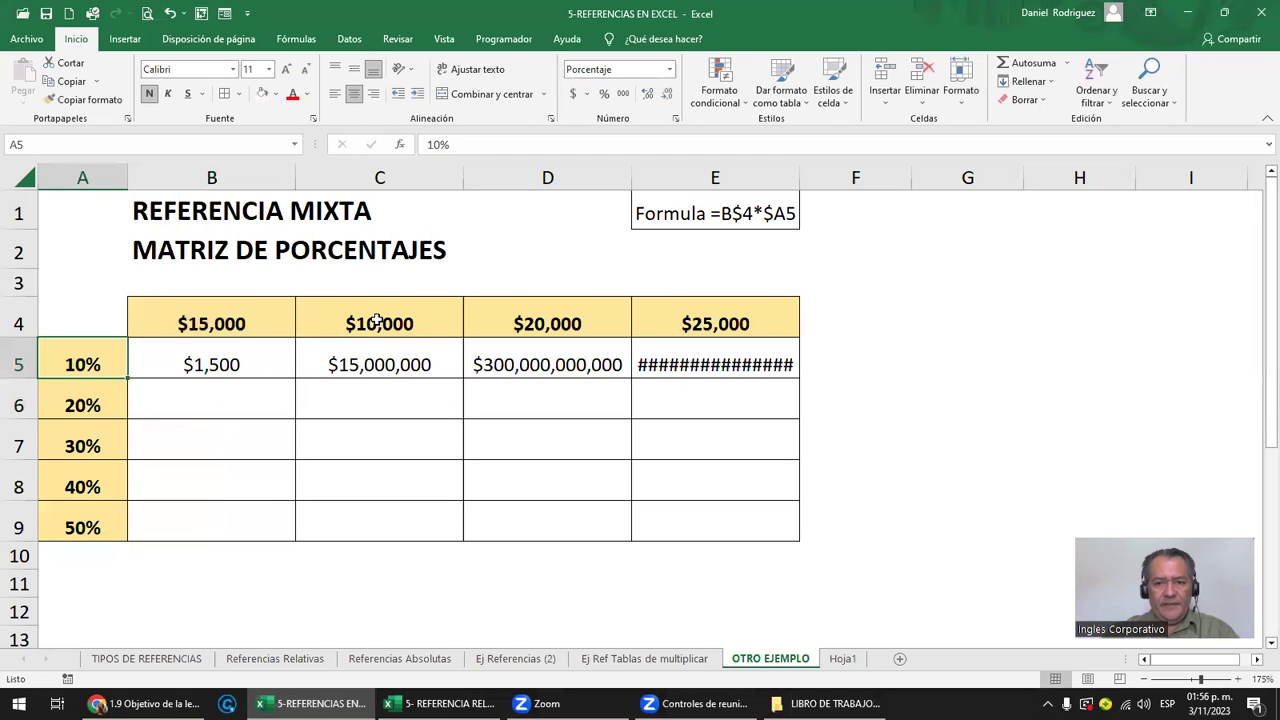
pyautogui.click(205, 365)
pyautogui.click(369, 364)
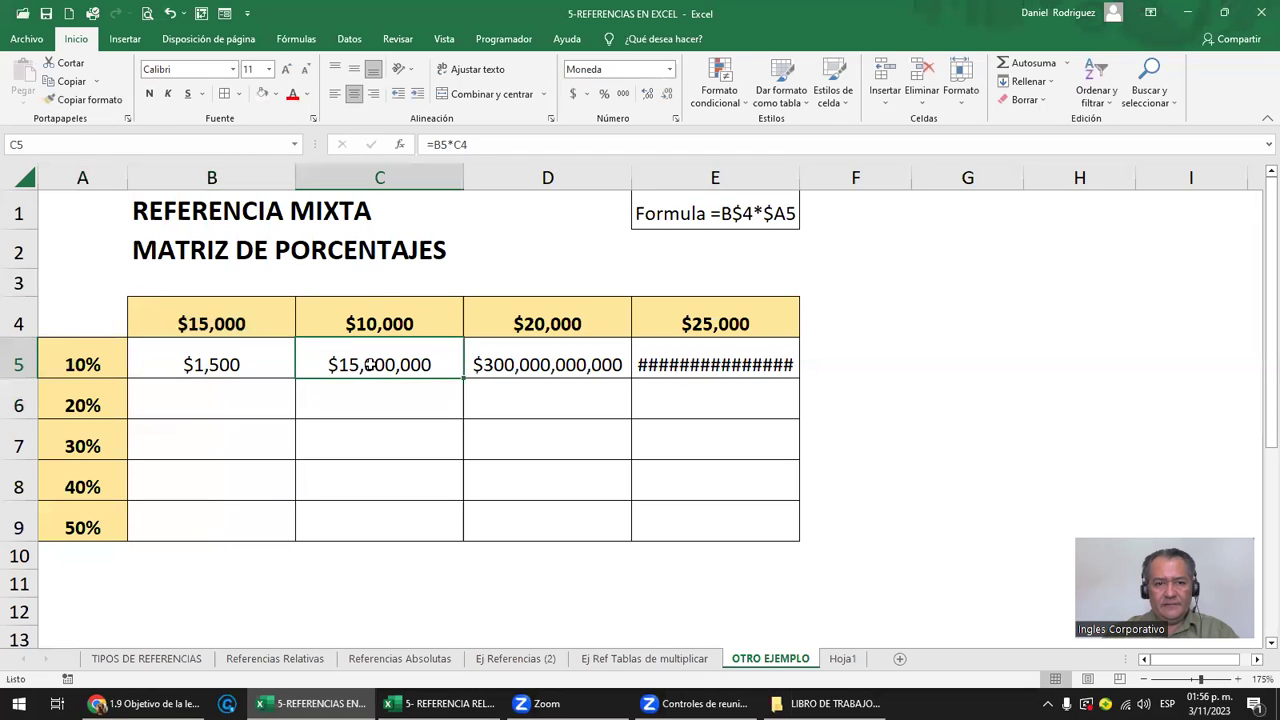
pyautogui.doubleClick(369, 364)
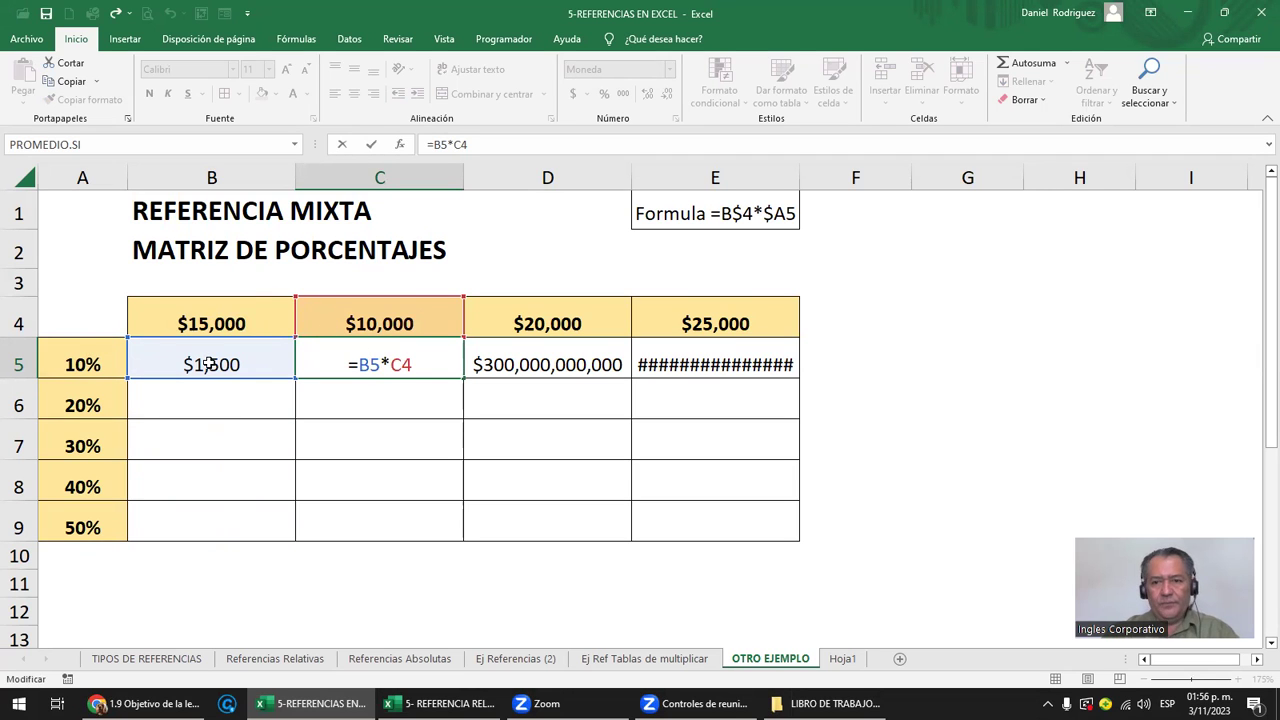
pyautogui.press('Return')
pyautogui.click(667, 365)
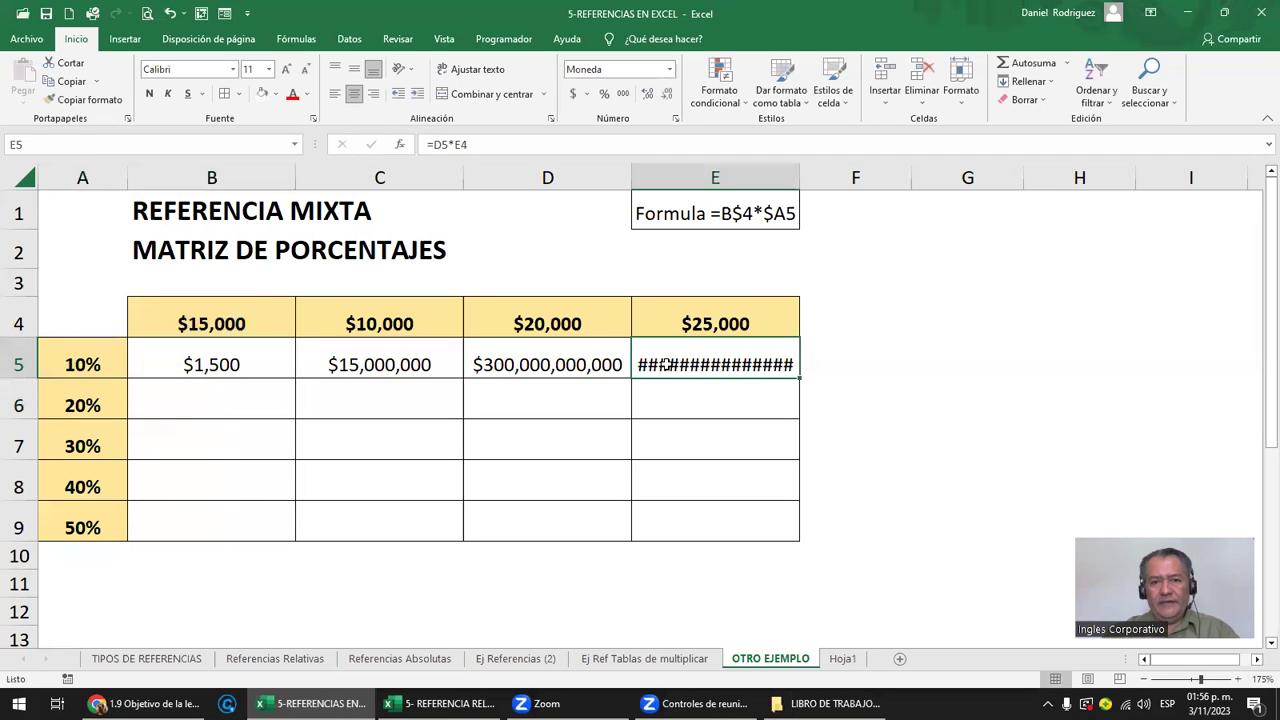
pyautogui.doubleClick(667, 365)
pyautogui.press('Return')
pyautogui.click(222, 375)
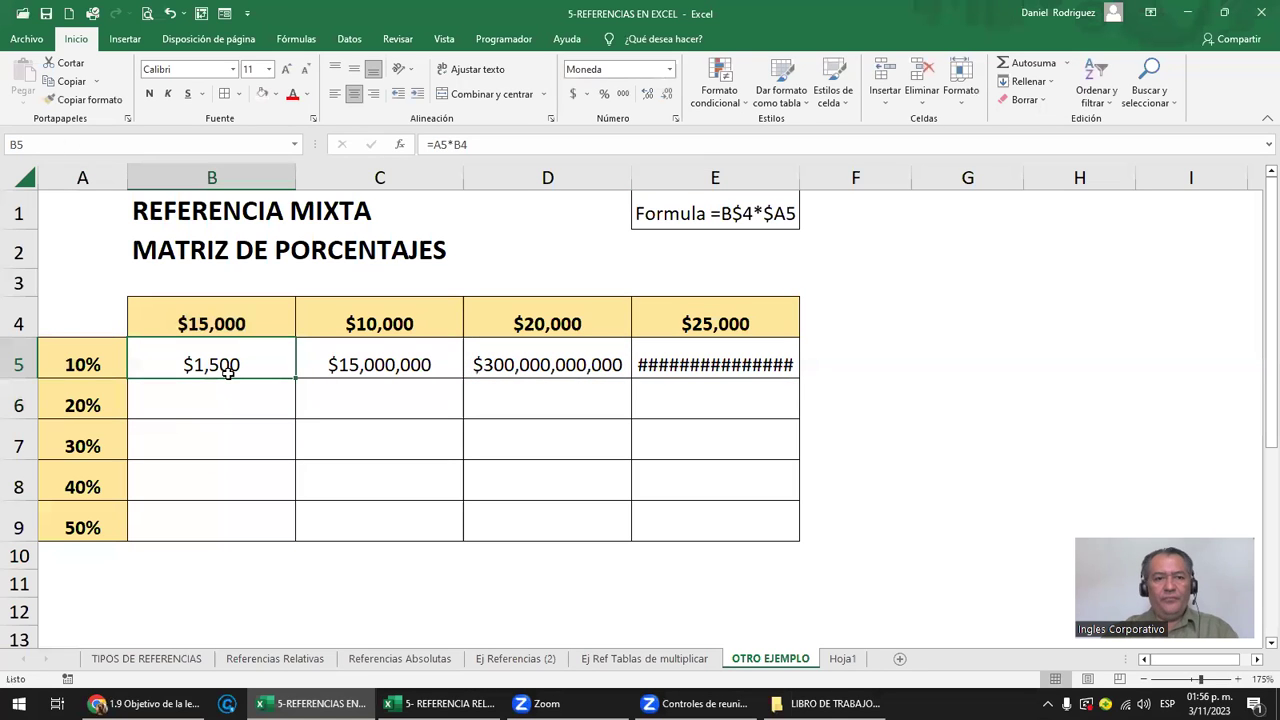
pyautogui.click(83, 371)
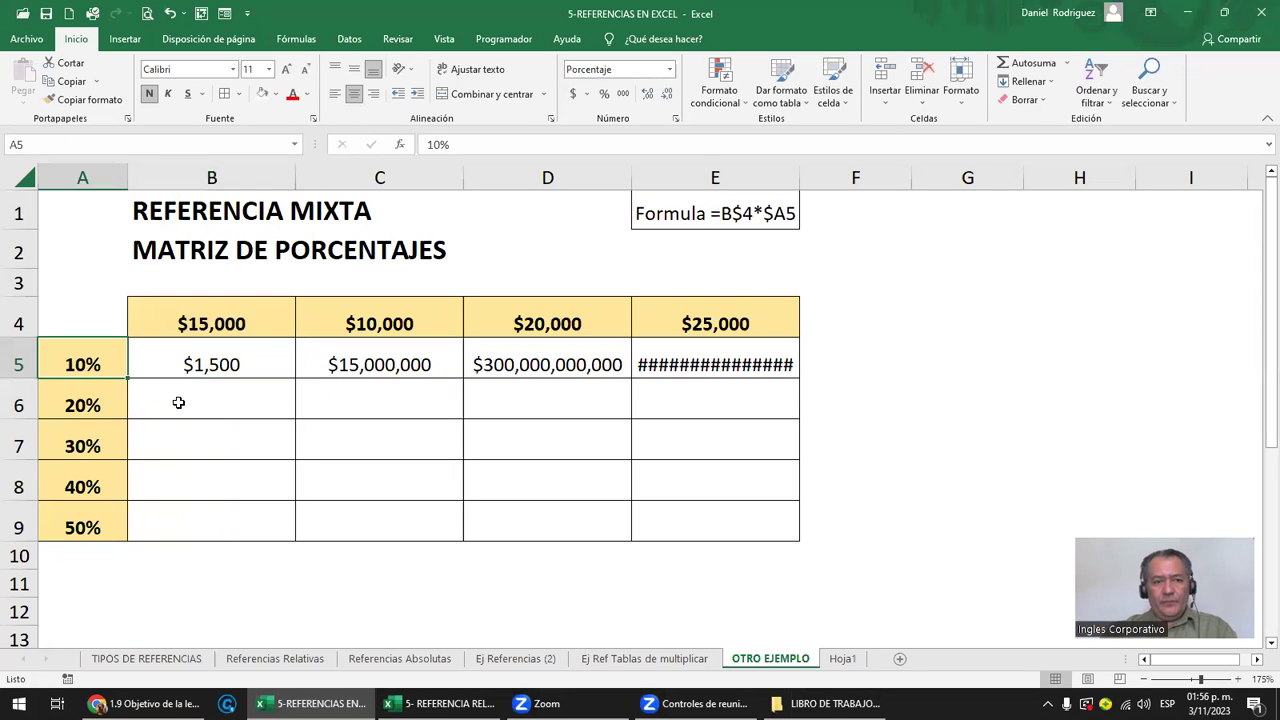
# Review the percentages in A5:A9 and the amounts in row 4, ending on B5
pyautogui.hotkey('shift', 'Down')
pyautogui.hotkey('shift', 'Down')
pyautogui.hotkey('shift', 'Down')
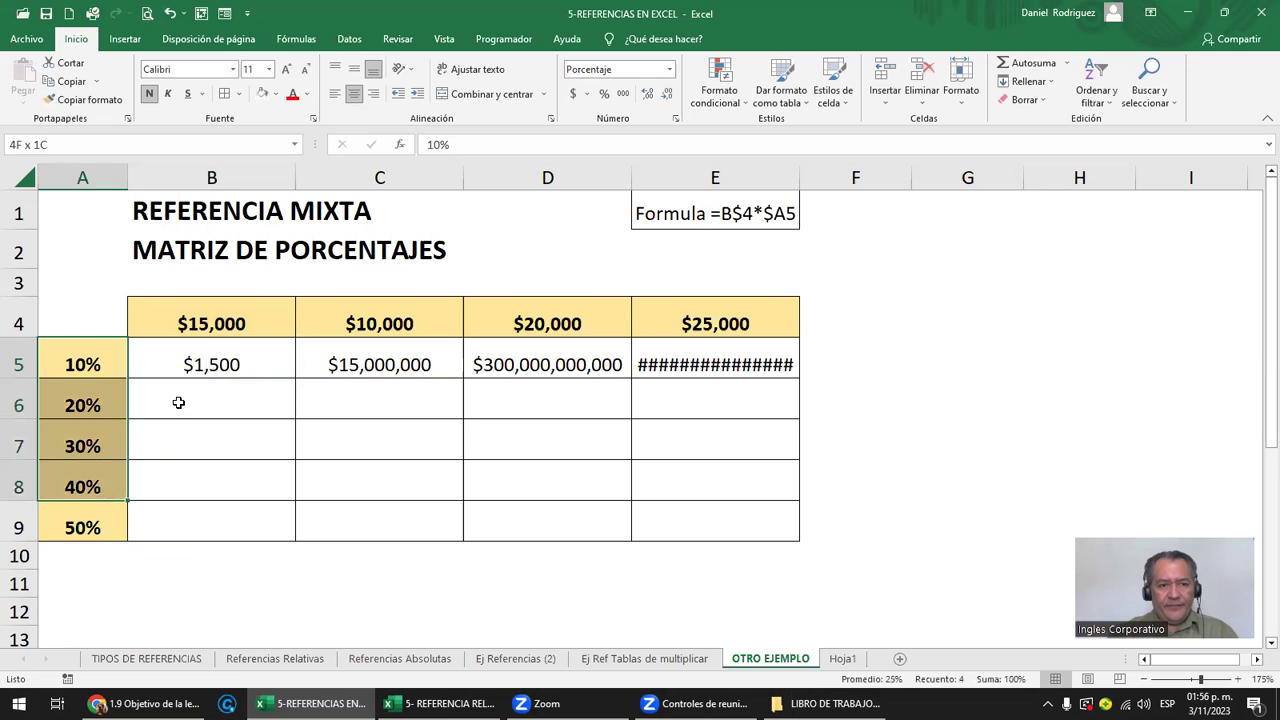
pyautogui.hotkey('shift', 'Down')
pyautogui.hotkey('shift', 'Down')
pyautogui.hotkey('shift', 'Up')
pyautogui.hotkey('shift', 'Up')
pyautogui.hotkey('shift', 'Up')
pyautogui.press('Up')
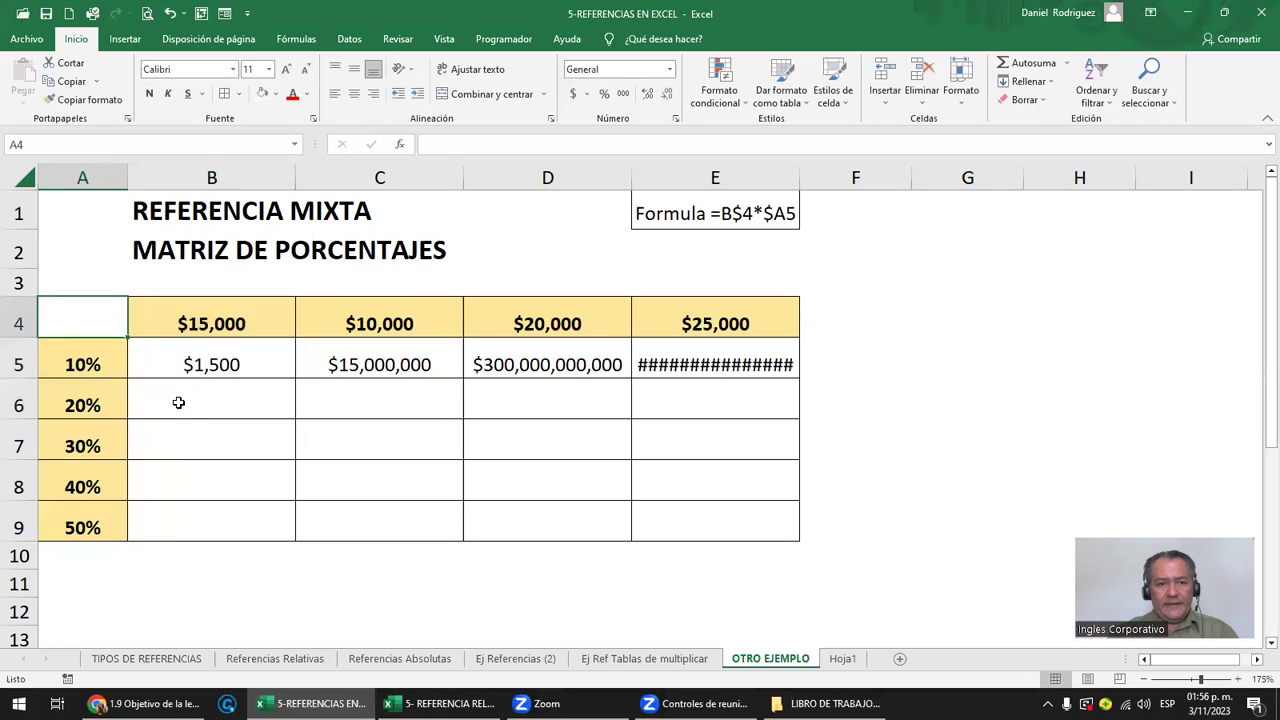
pyautogui.press('Right')
pyautogui.hotkey('shift', 'Right')
pyautogui.hotkey('shift', 'Right')
pyautogui.hotkey('shift', 'Right')
pyautogui.hotkey('shift', 'Right')
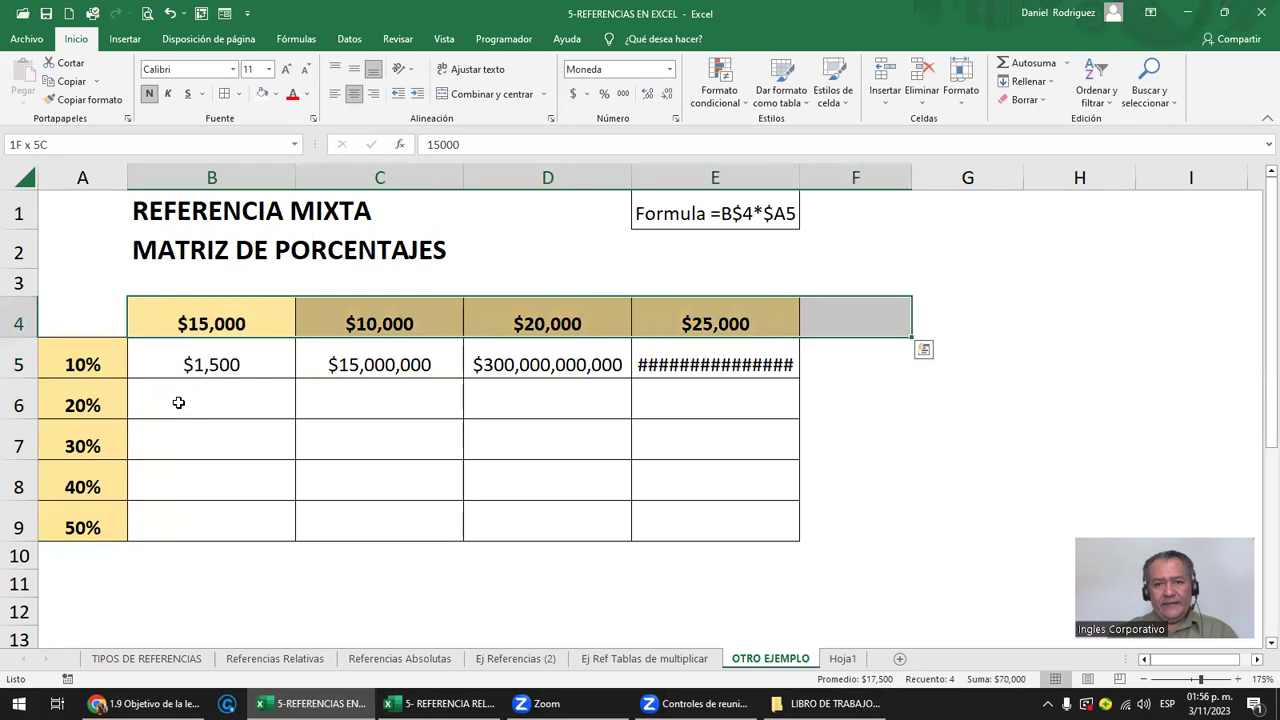
pyautogui.hotkey('shift', 'Left')
pyautogui.press('Left')
pyautogui.press('Down')
pyautogui.press('Right')
# Add $ signs to make B5 the mixed formula =$A5*B$4, copy it, and select C5:D5
pyautogui.press('F2')
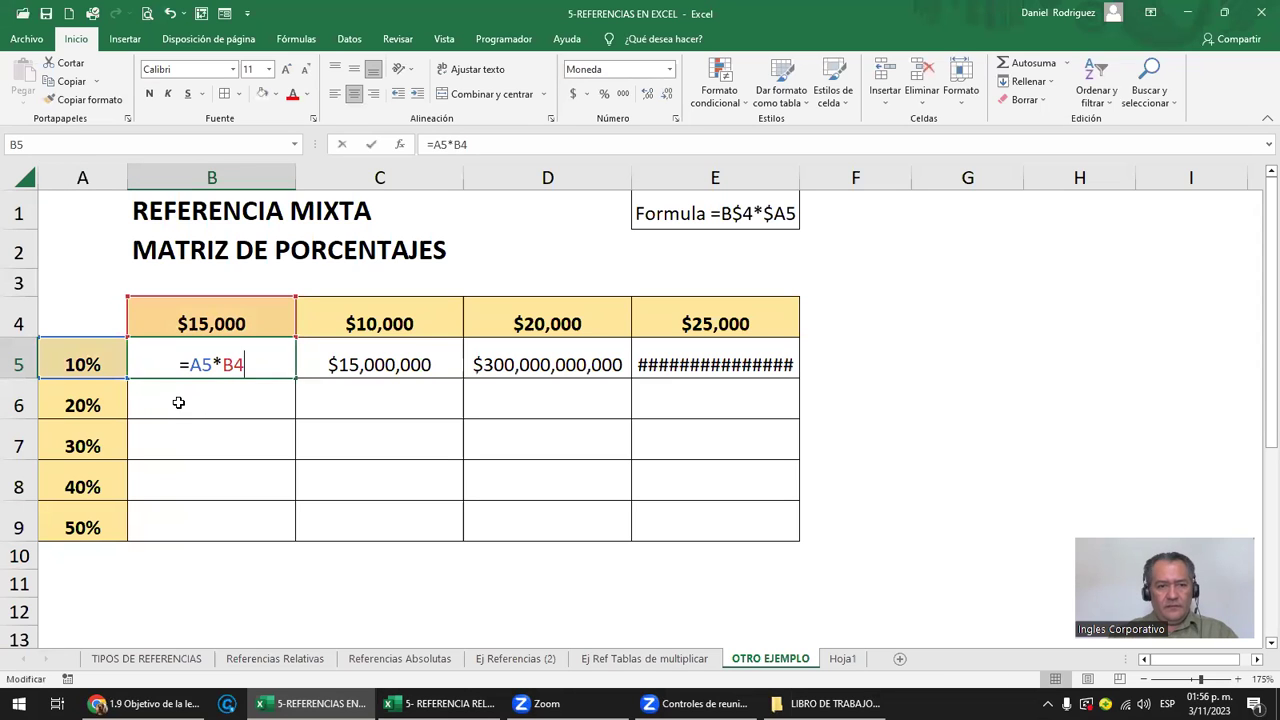
pyautogui.press('Left')
pyautogui.press('Left')
pyautogui.press('Left')
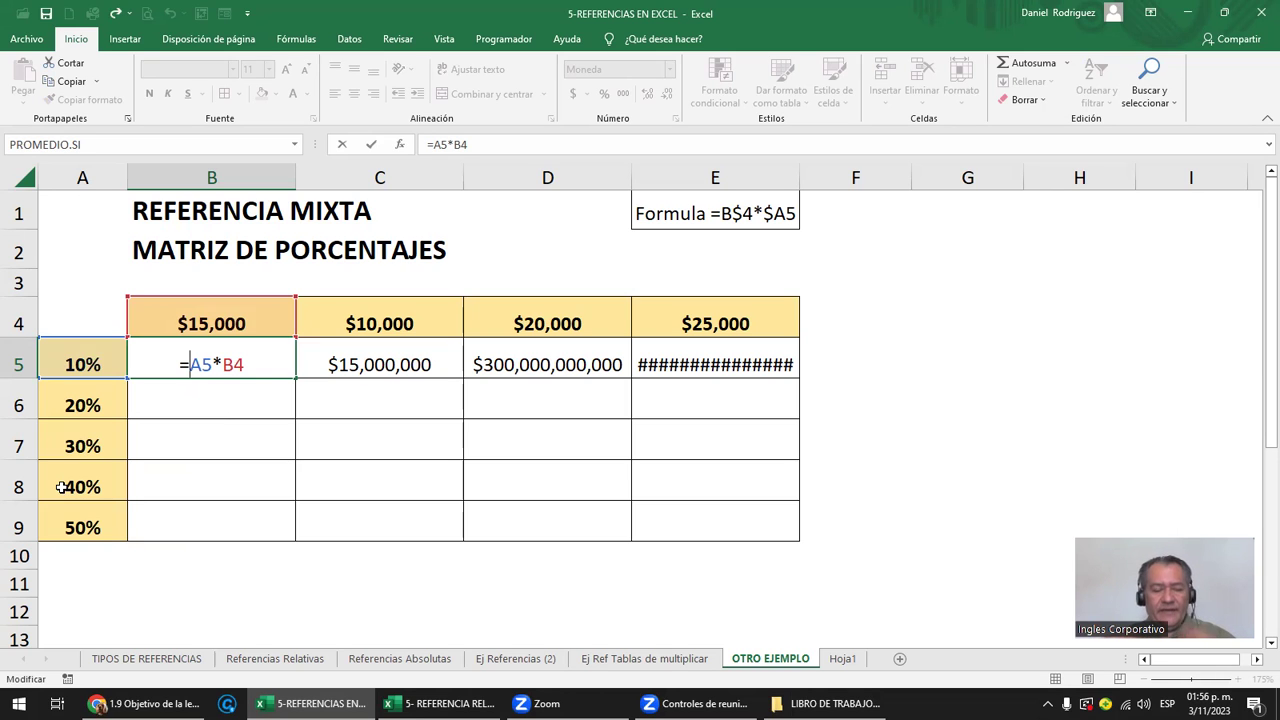
pyautogui.write('$')
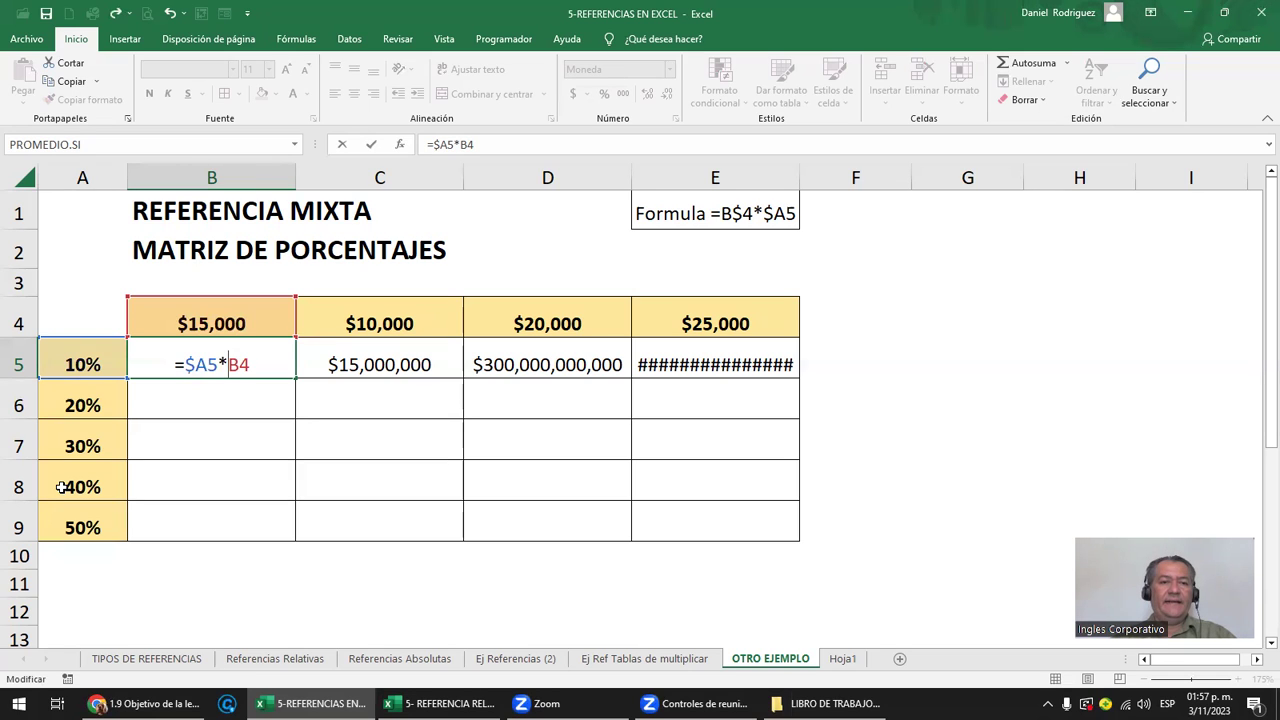
pyautogui.write('$')
pyautogui.press('Return')
pyautogui.press('Up')
pyautogui.hotkey('ctrl', 'c')
pyautogui.press('Right')
pyautogui.hotkey('shift', 'Right')
pyautogui.hotkey('shift', 'Right')
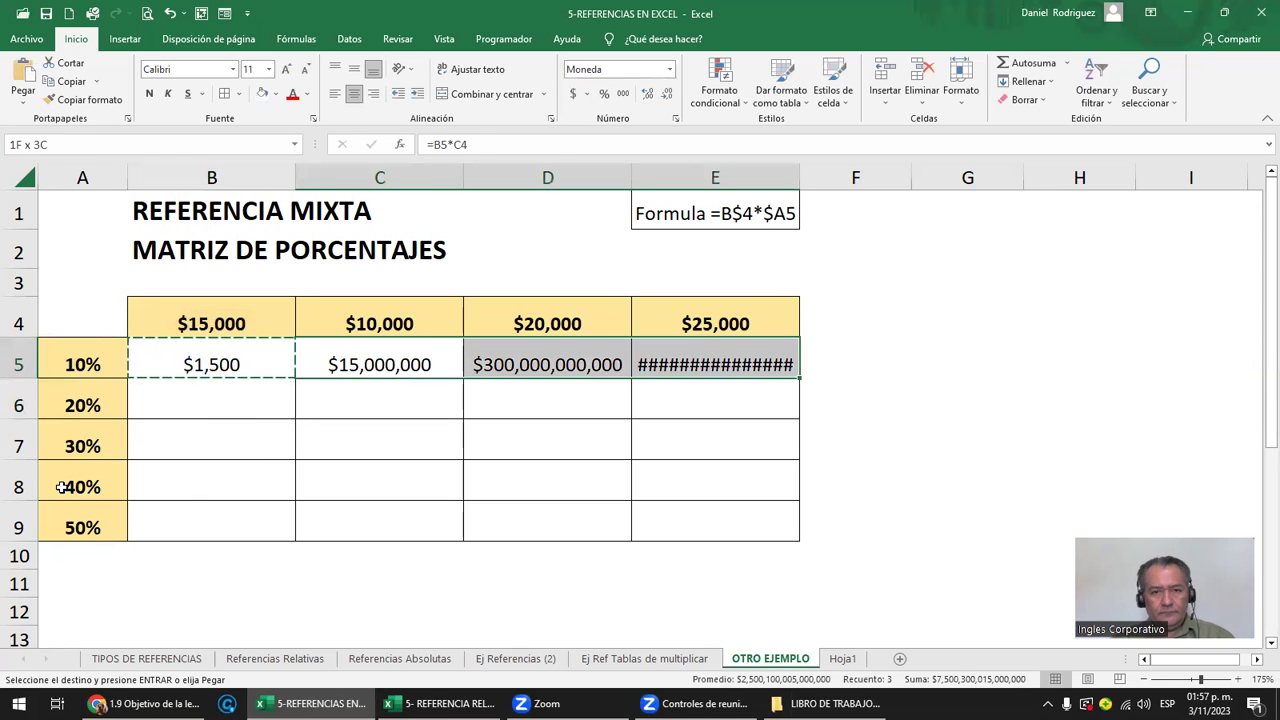
# Paste the corrected formula into C5:E5 and verify the references in C5, D5 and E5
pyautogui.press('Return')
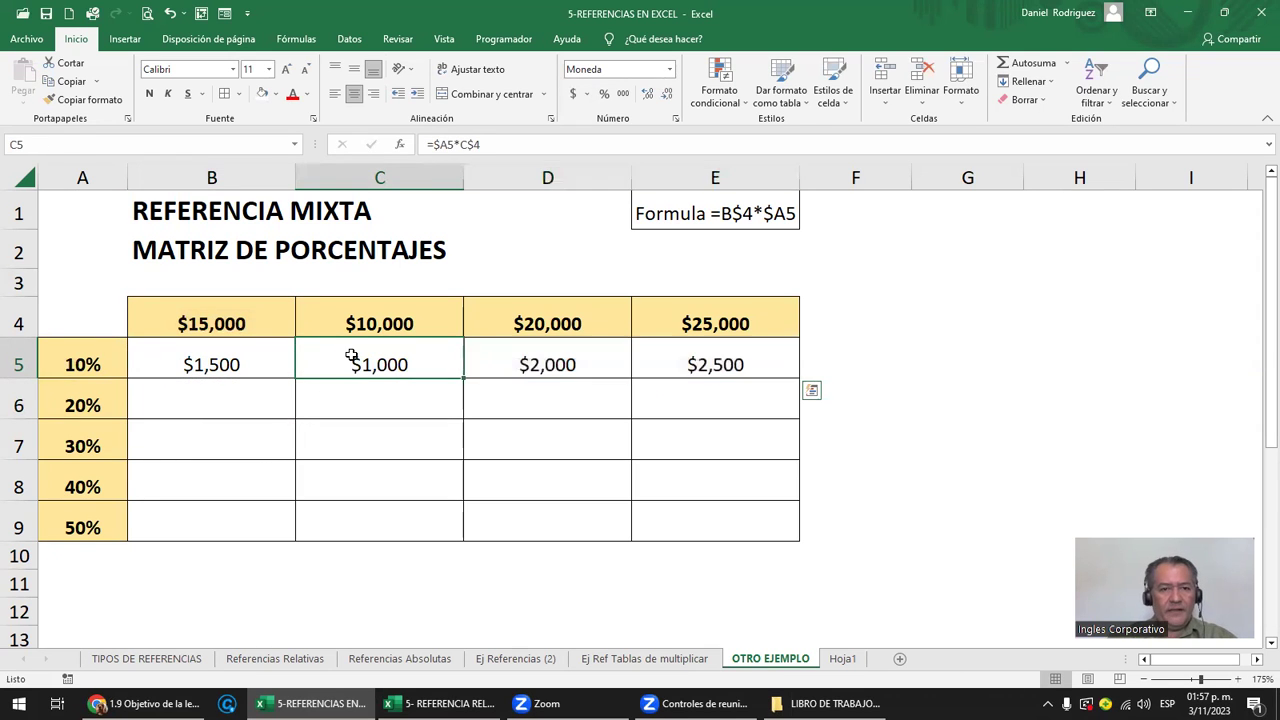
pyautogui.doubleClick(348, 360)
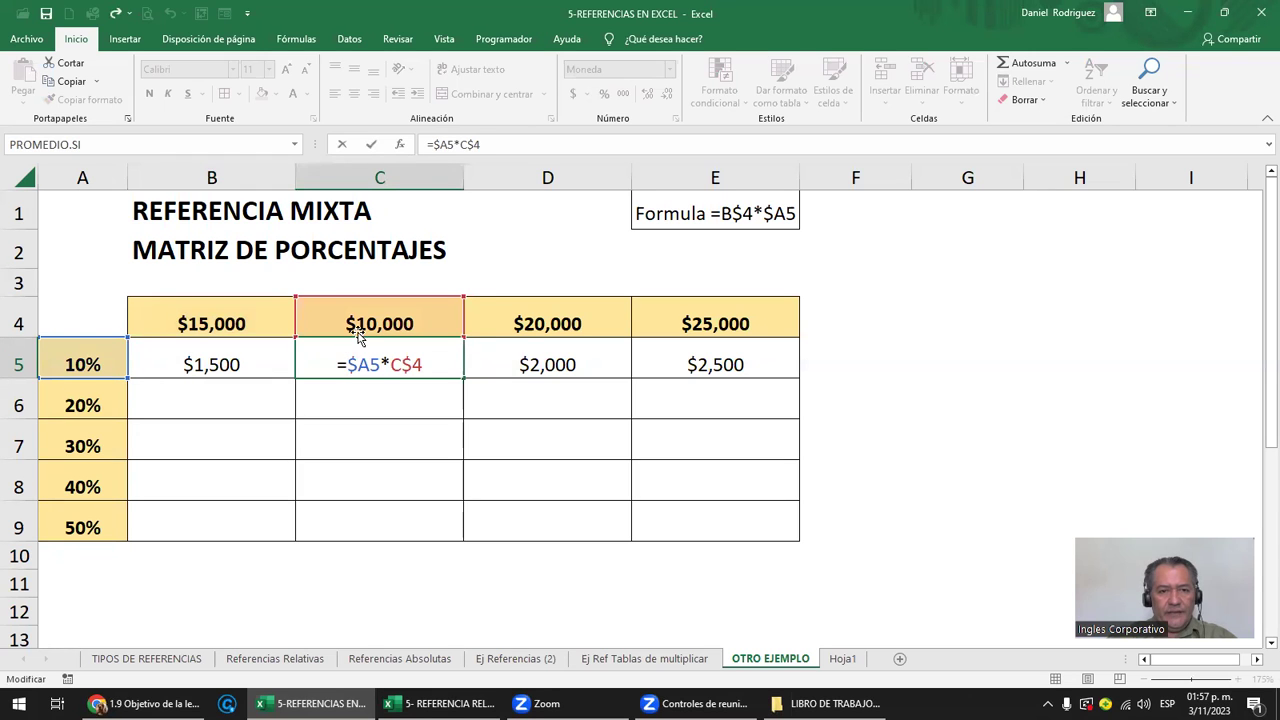
pyautogui.press('Escape')
pyautogui.doubleClick(551, 365)
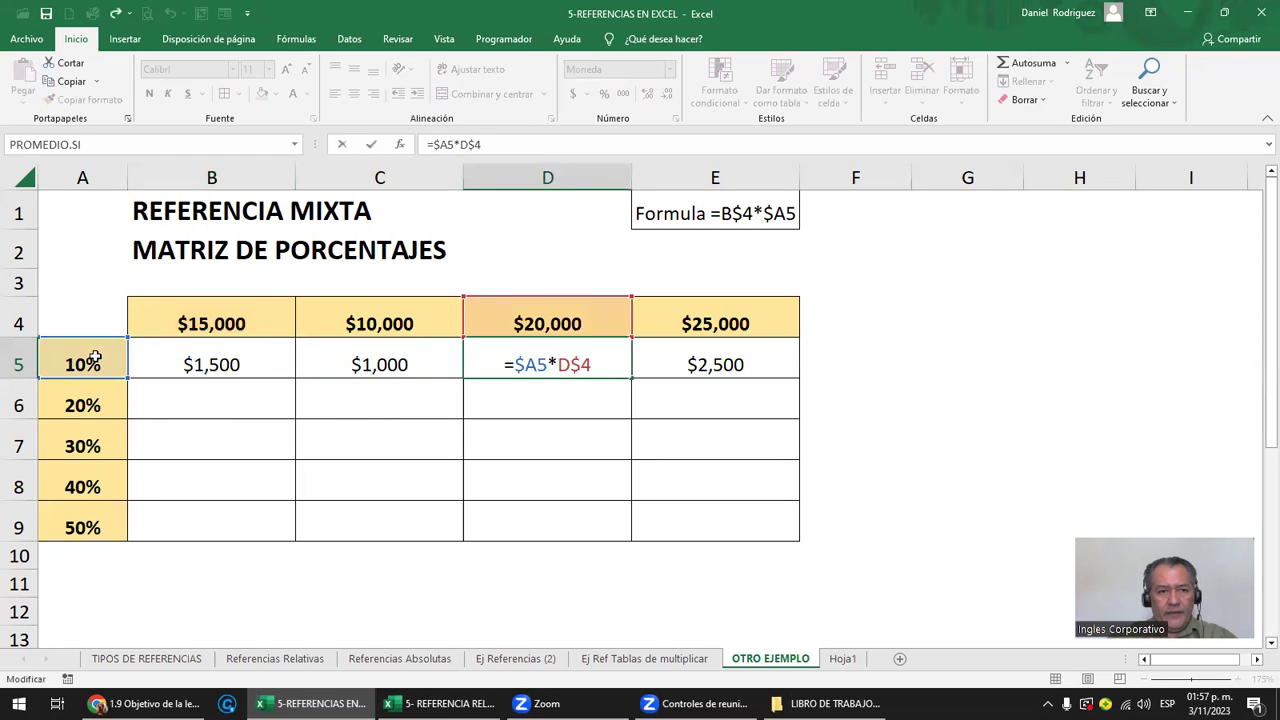
pyautogui.press('Escape')
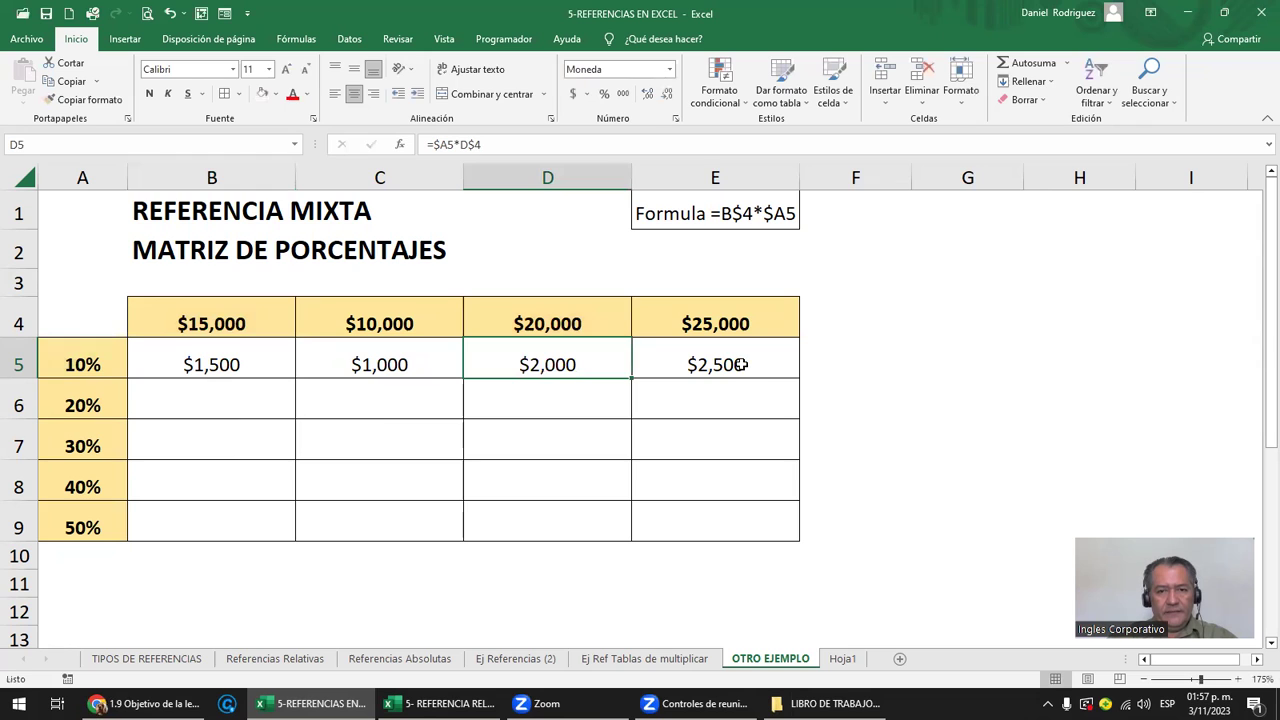
pyautogui.doubleClick(745, 373)
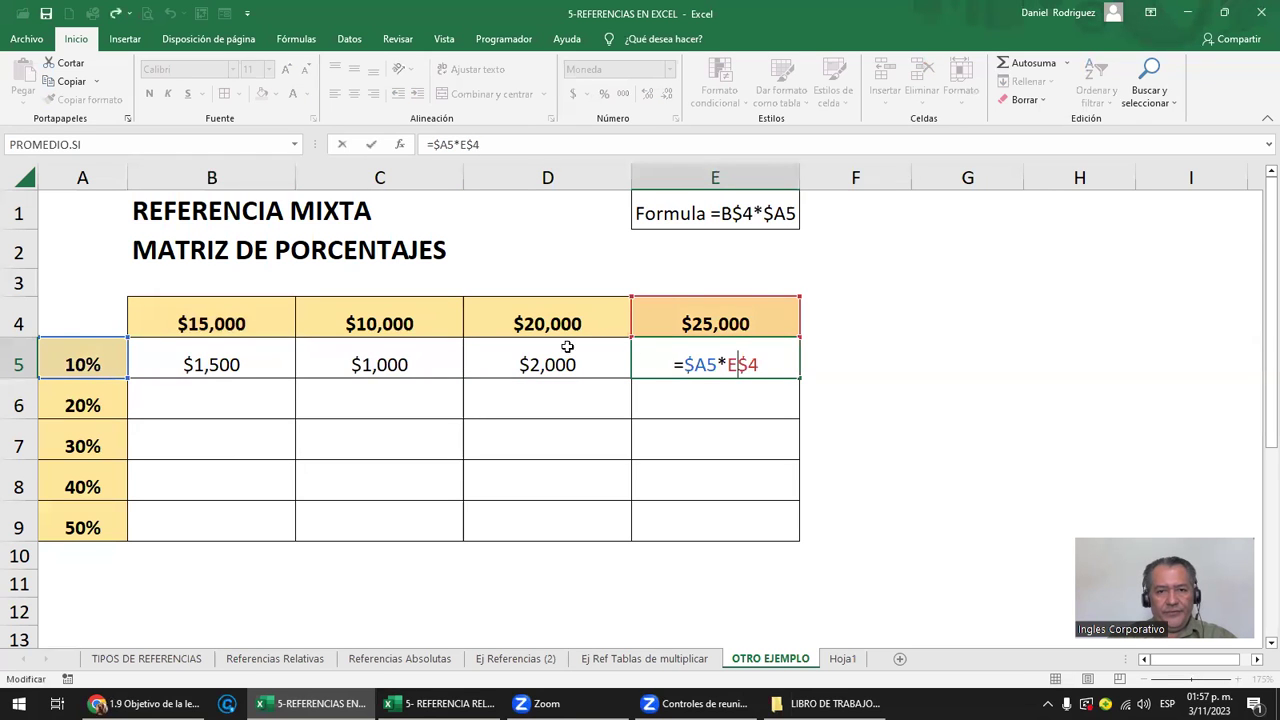
pyautogui.press('Escape')
# Copy the 10% row B5:E5 and paste it into B6:E9
pyautogui.click(257, 360)
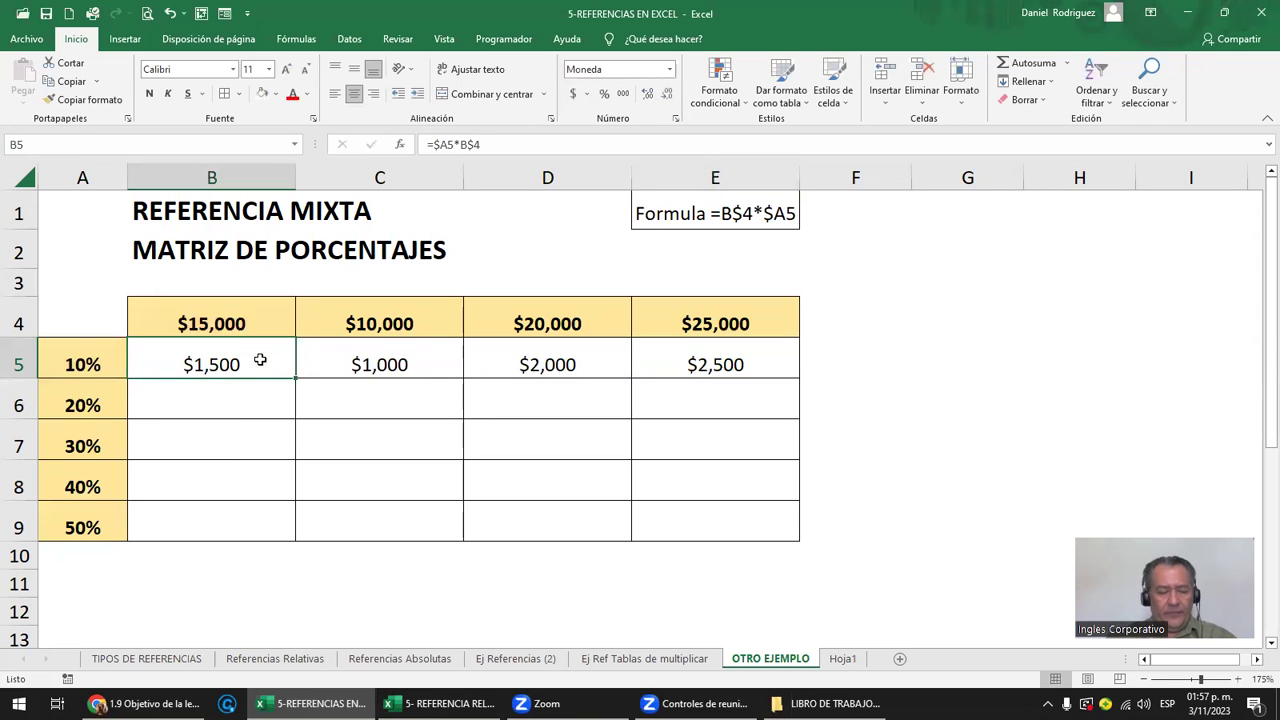
pyautogui.hotkey('shift', 'Right')
pyautogui.hotkey('shift', 'Right')
pyautogui.hotkey('shift', 'Right')
pyautogui.hotkey('ctrl', 'c')
pyautogui.press('Down')
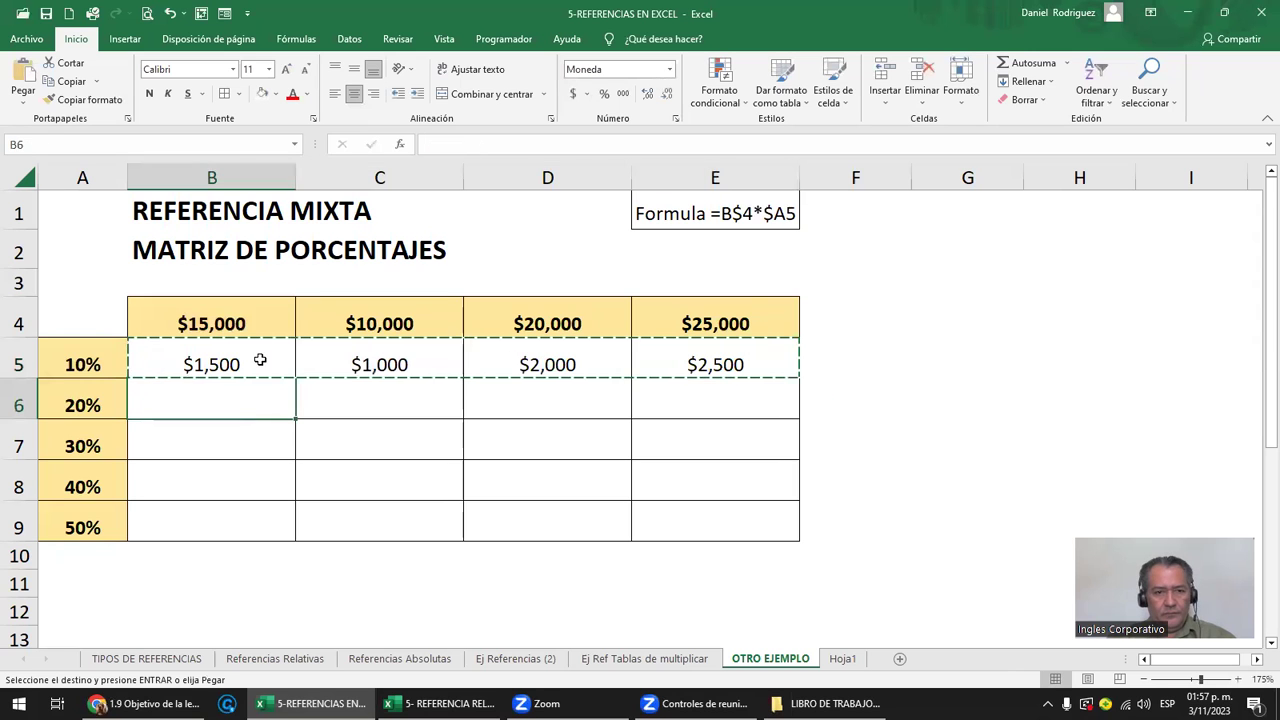
pyautogui.hotkey('shift', 'Right')
pyautogui.hotkey('shift', 'Down')
pyautogui.hotkey('shift', 'Down')
pyautogui.hotkey('shift', 'Right')
pyautogui.hotkey('shift', 'Down')
pyautogui.hotkey('shift', 'Right')
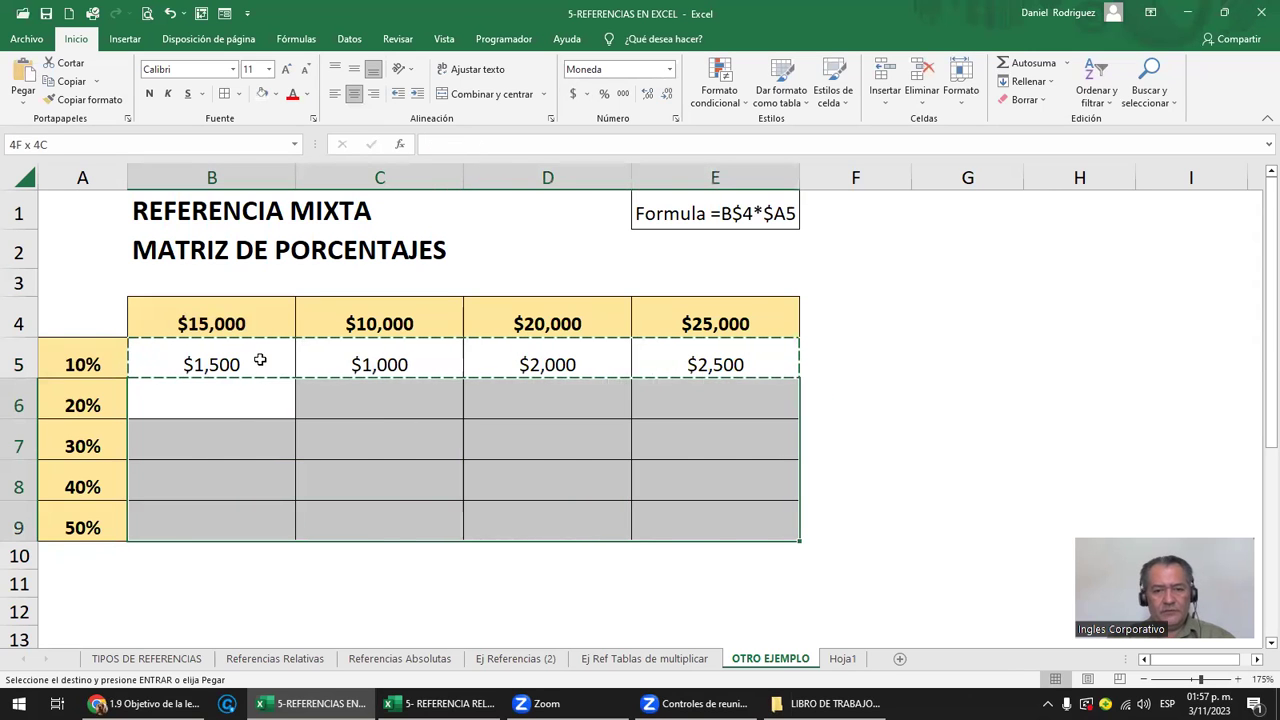
pyautogui.press('Return')
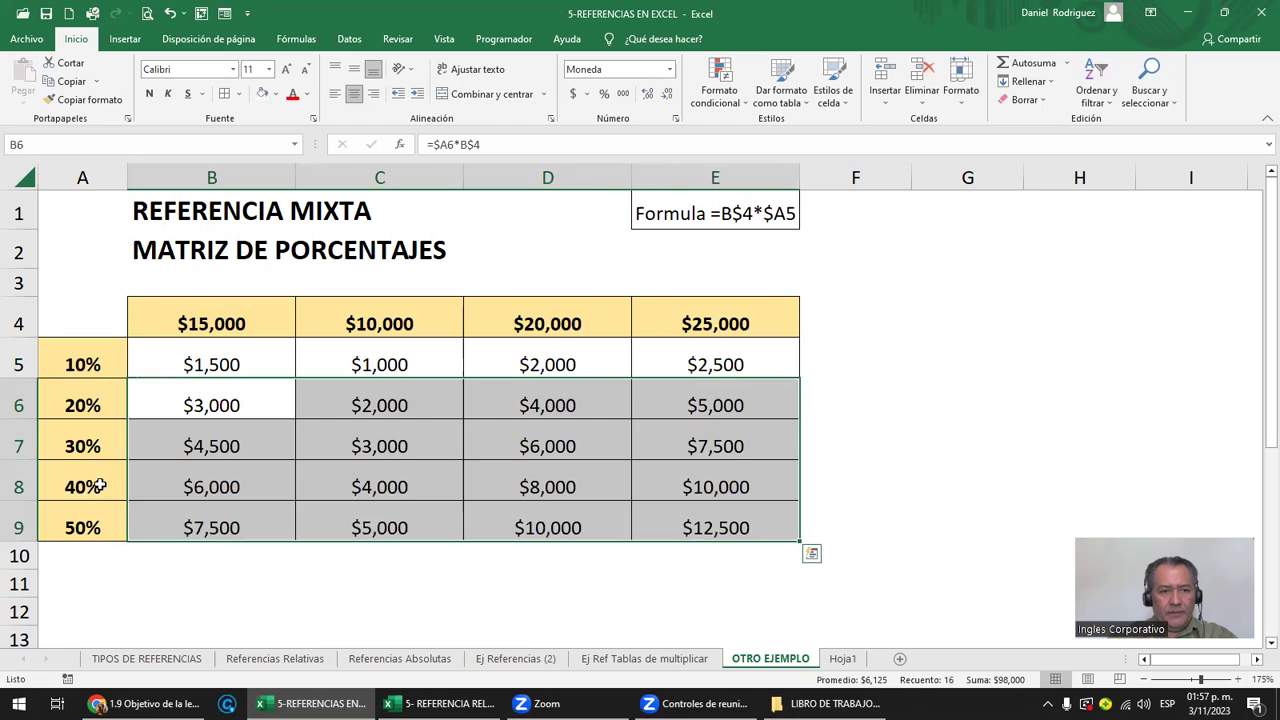
# Check the copied formulas in B8 and E8, where =$A8*E$4 shows $10,000
pyautogui.click(89, 479)
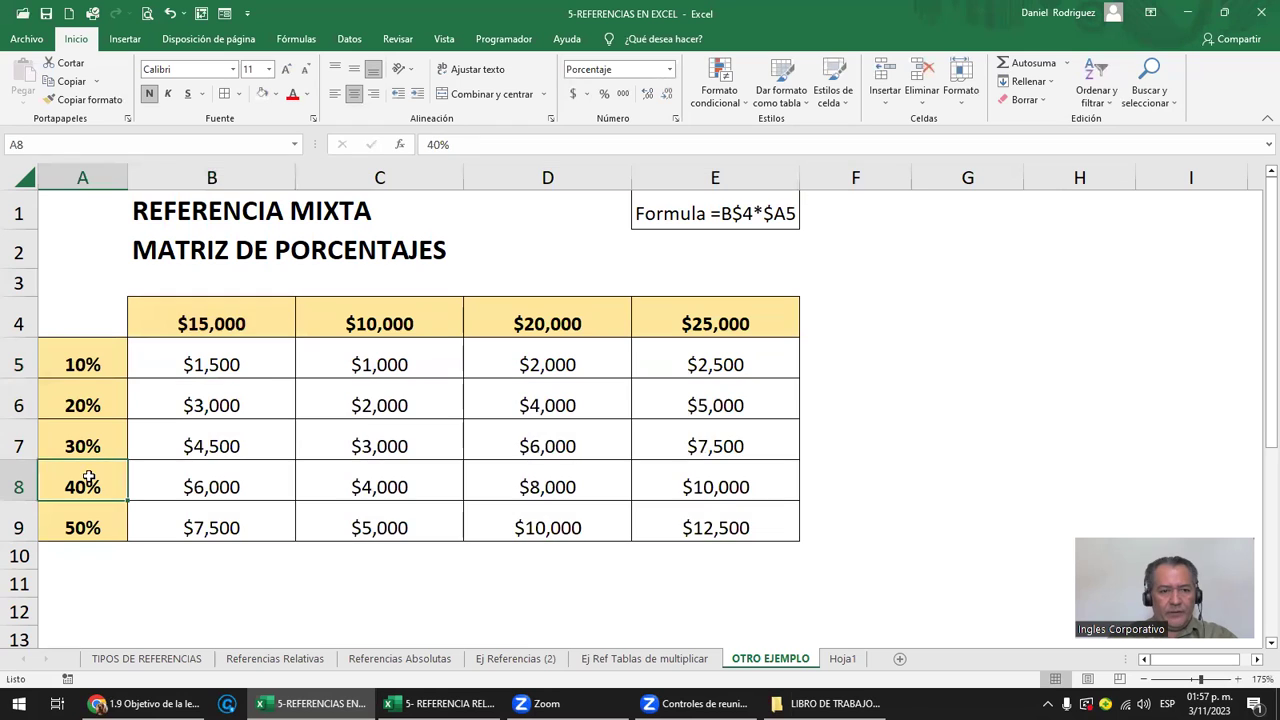
pyautogui.doubleClick(217, 479)
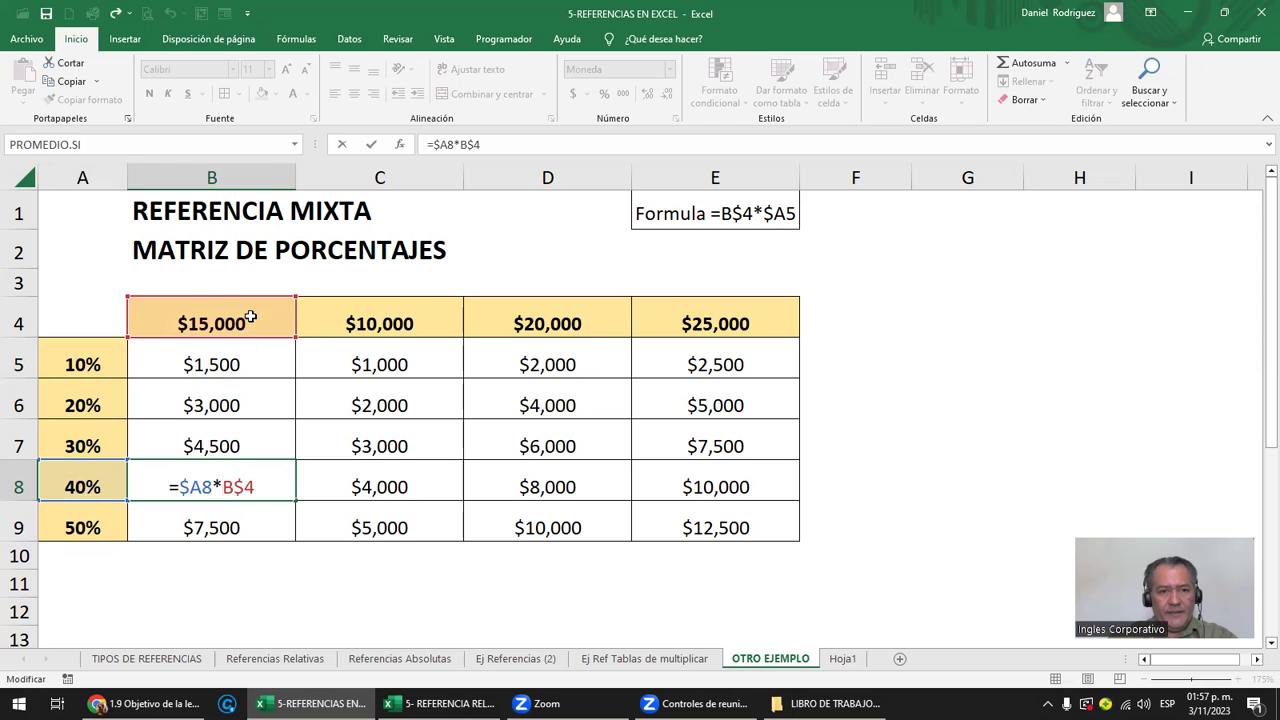
pyautogui.press('Escape')
pyautogui.click(736, 477)
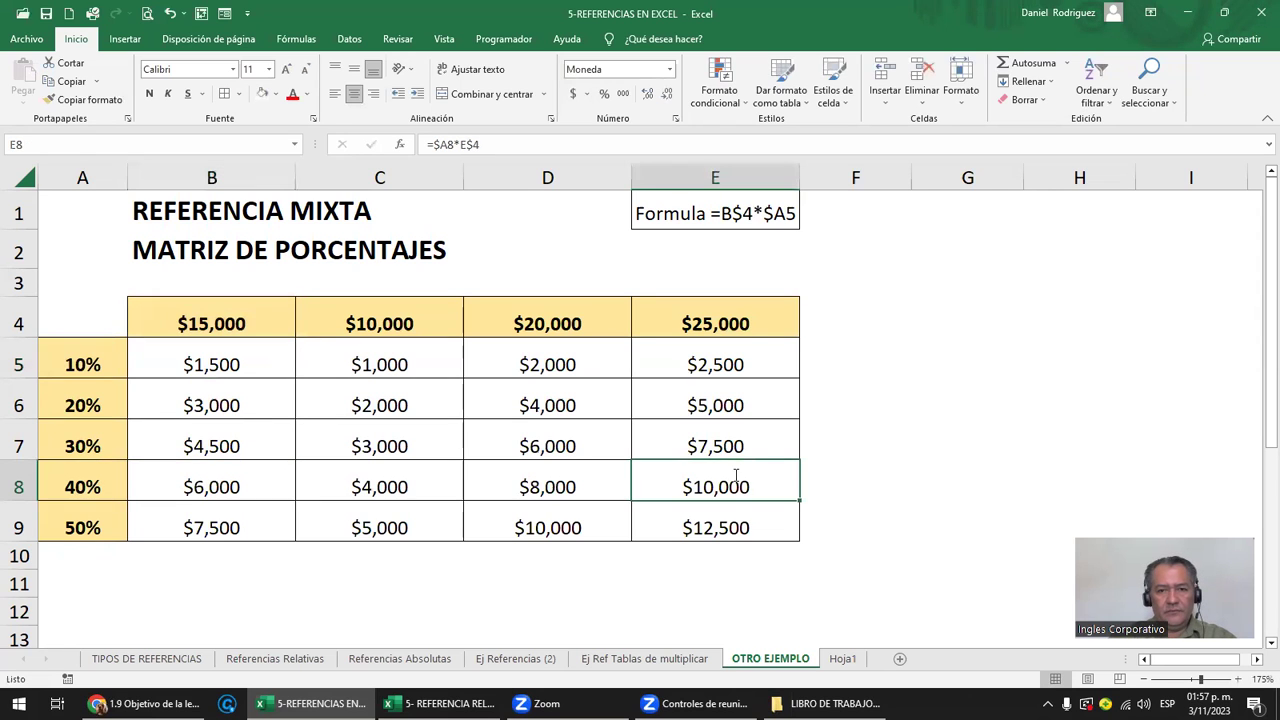
pyautogui.doubleClick(736, 477)
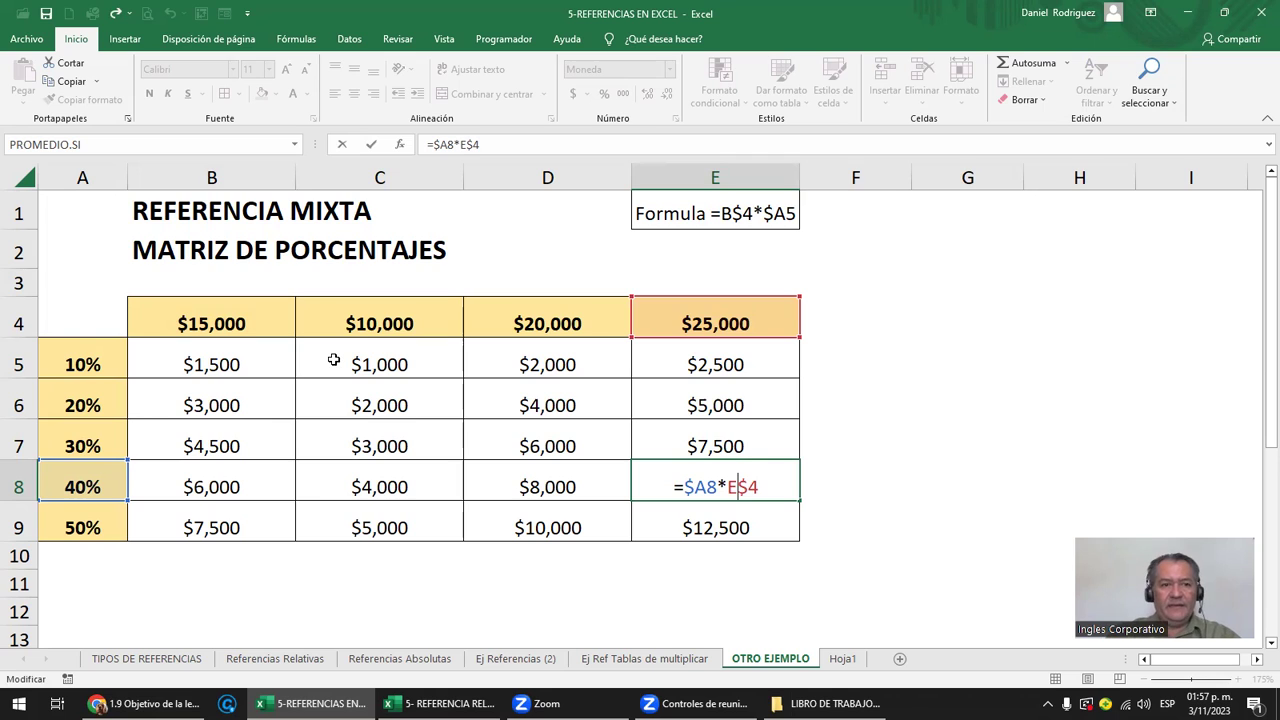
pyautogui.click(87, 354)
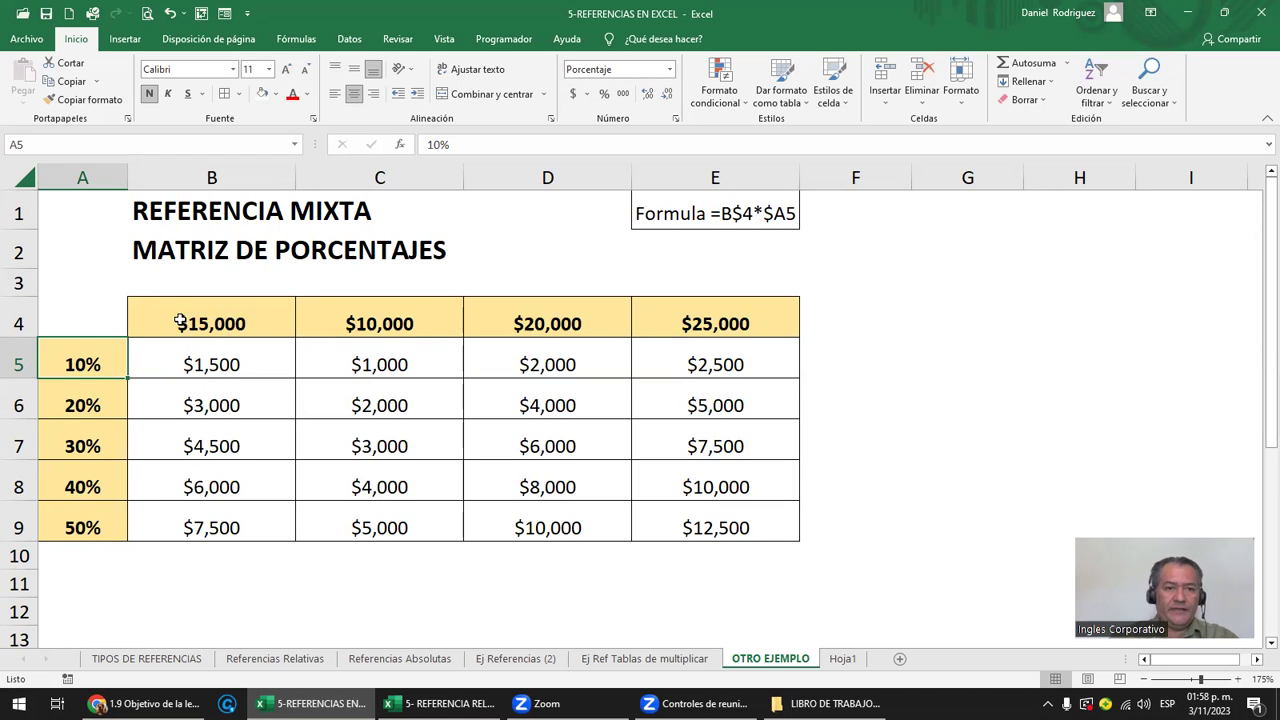
# Scroll to the second table and review the CANTIDAD amounts and PORCENTAJES percentages A18:A22
pyautogui.scroll(-3, 247, 398)
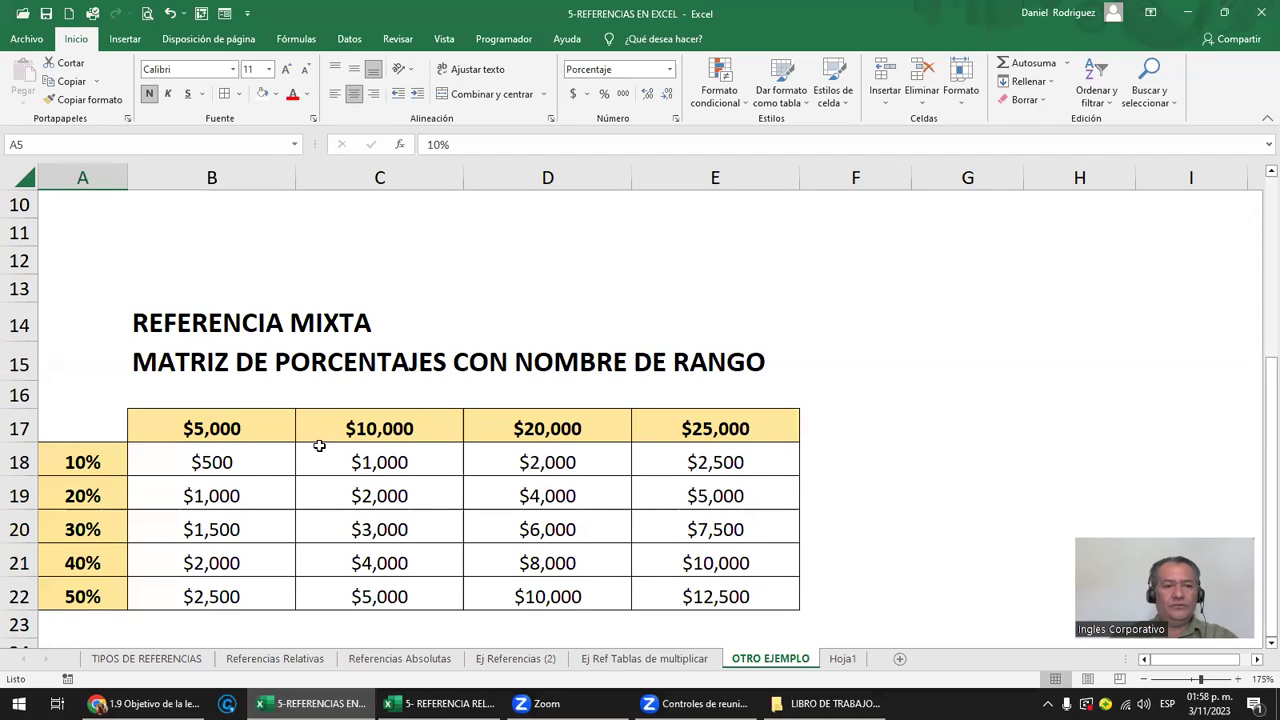
pyautogui.moveTo(183, 423); pyautogui.dragTo(718, 428)
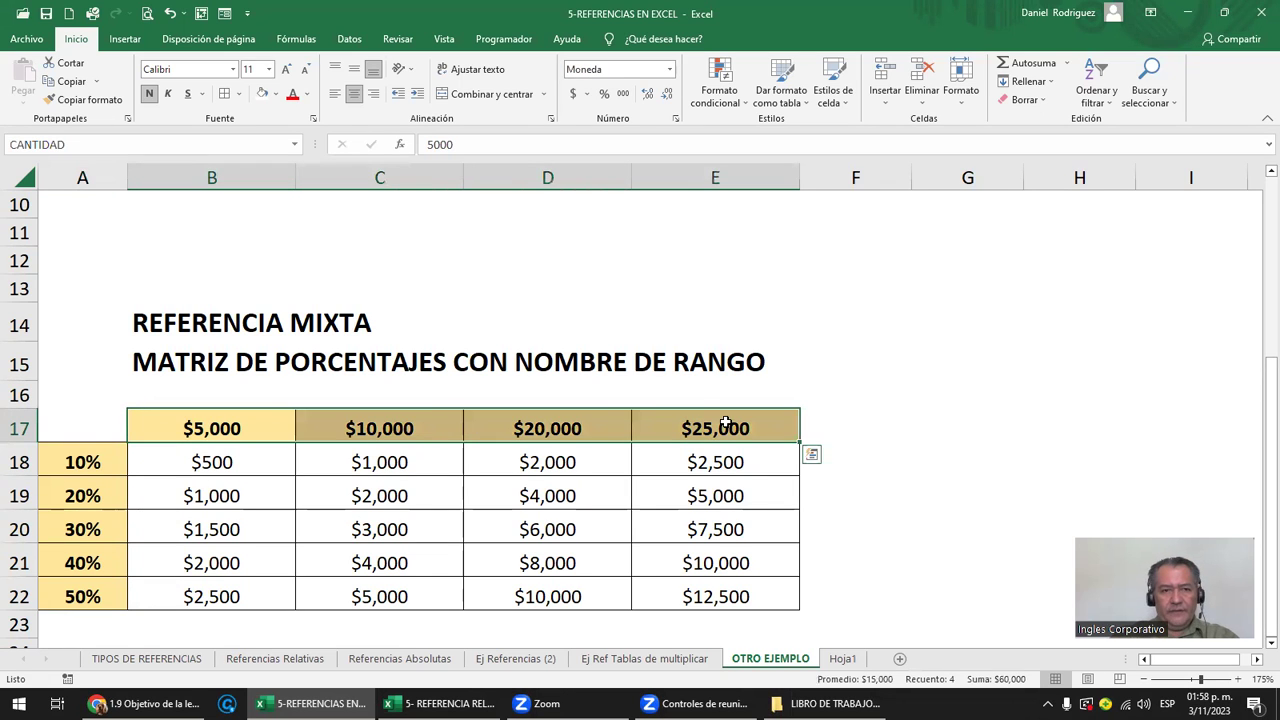
pyautogui.moveTo(156, 430); pyautogui.dragTo(745, 432)
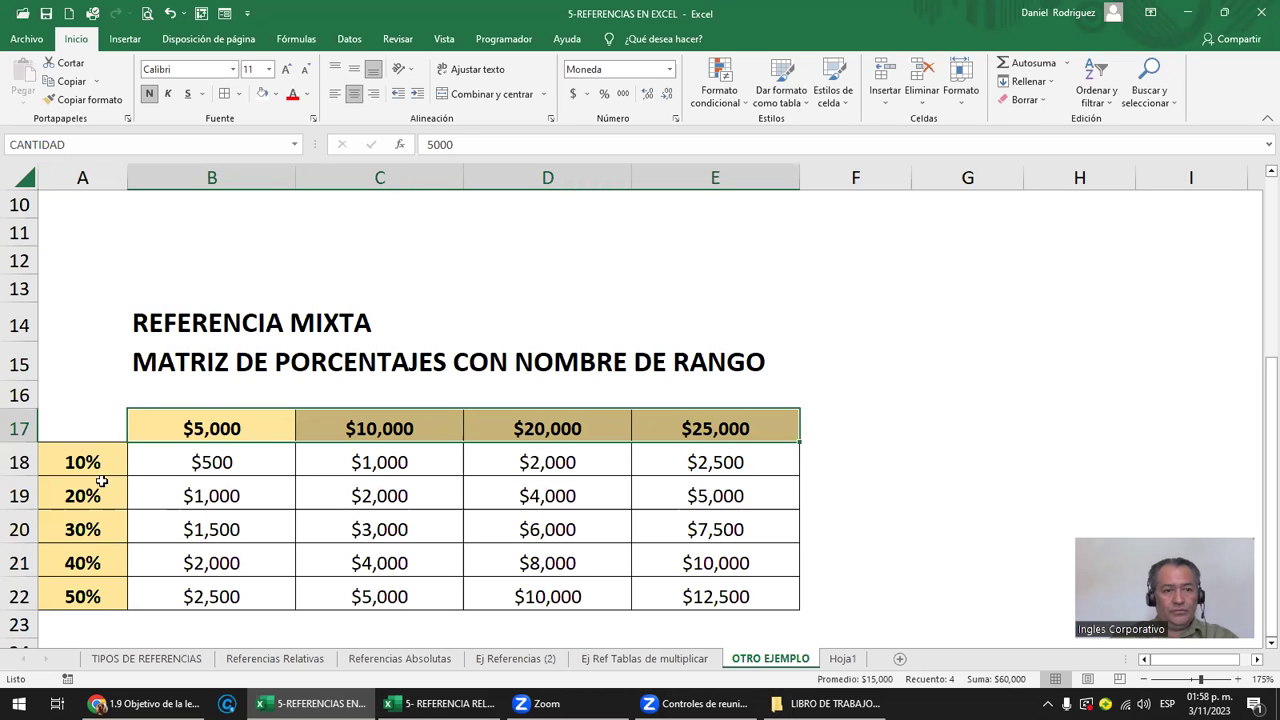
pyautogui.moveTo(95, 462); pyautogui.dragTo(76, 592)
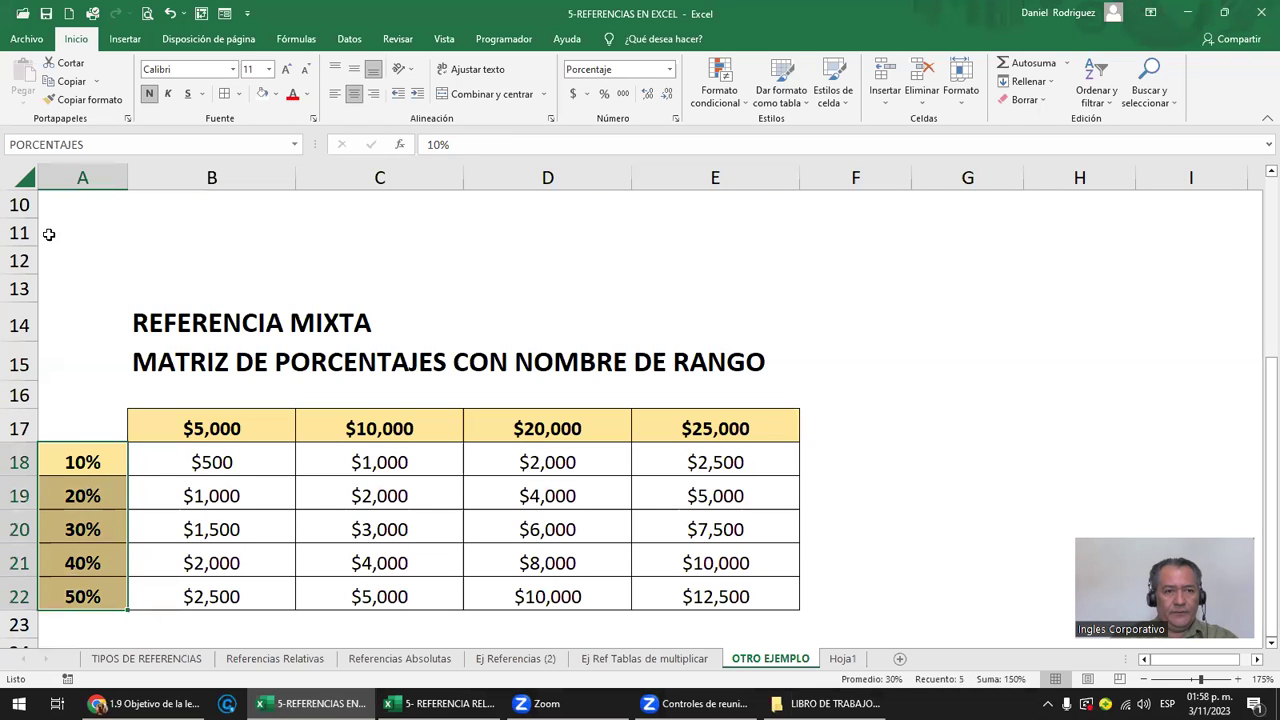
pyautogui.click(251, 266)
pyautogui.click(294, 145)
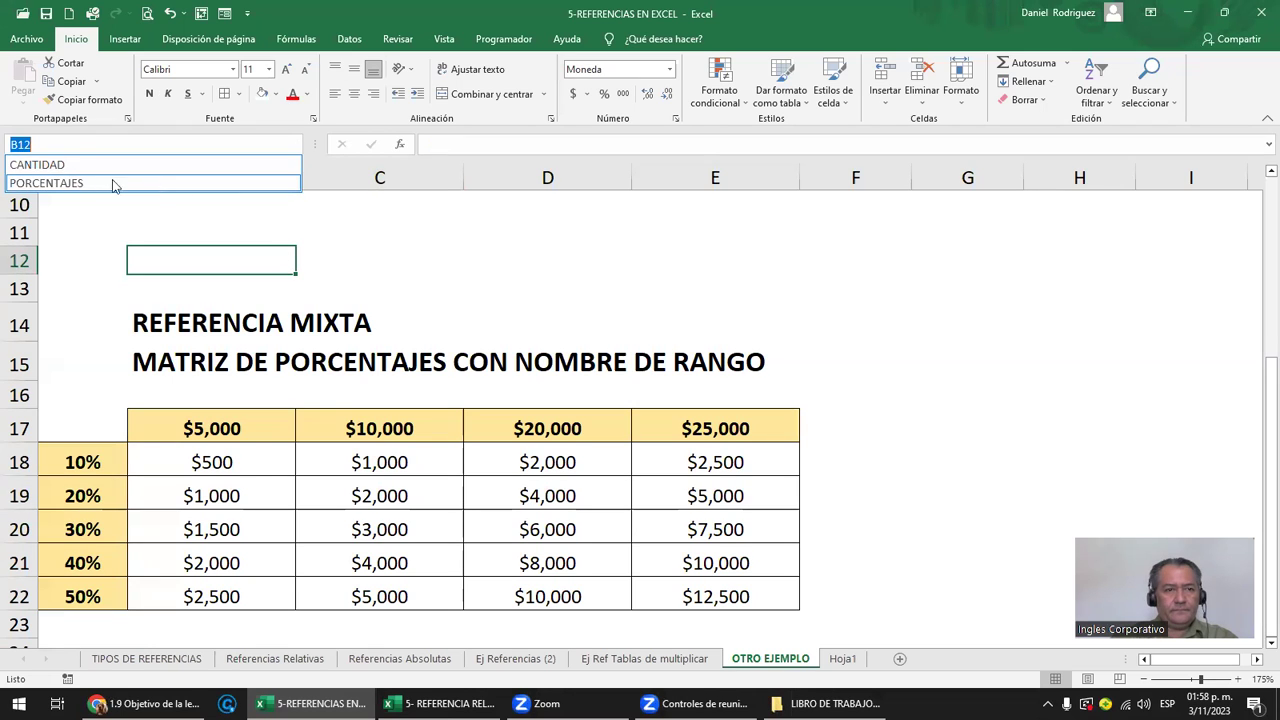
pyautogui.click(68, 166)
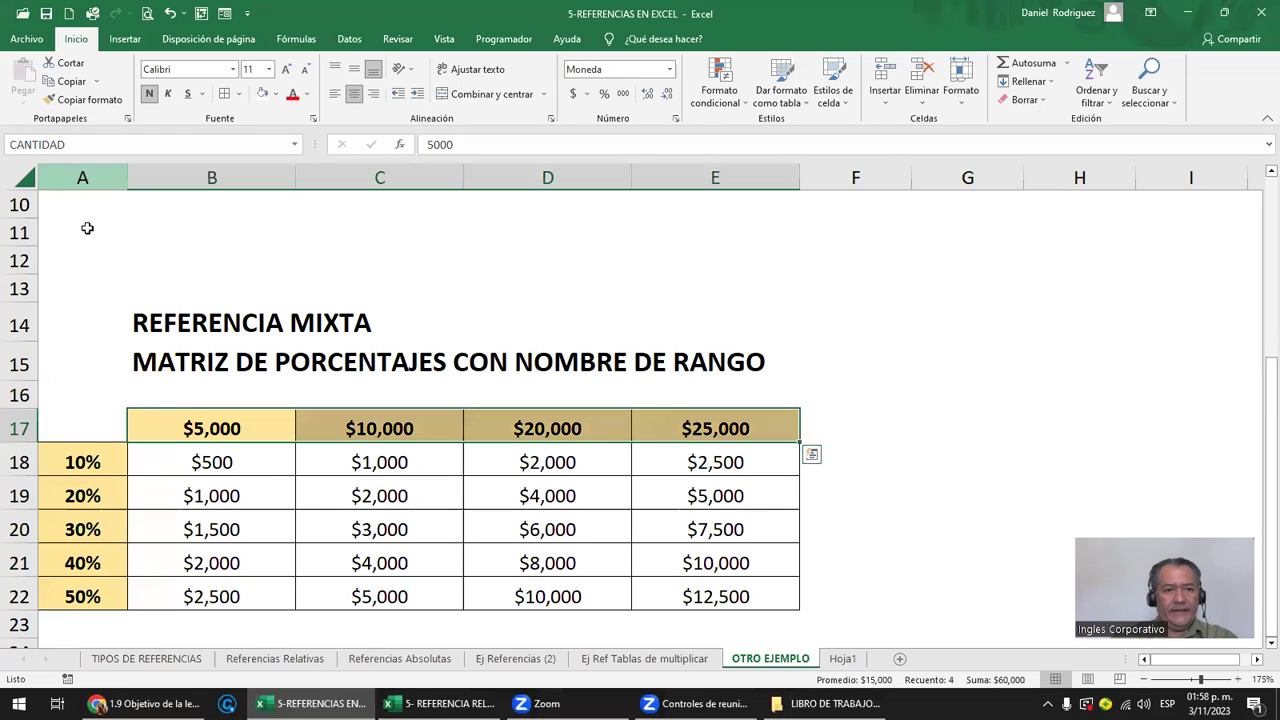
pyautogui.click(295, 145)
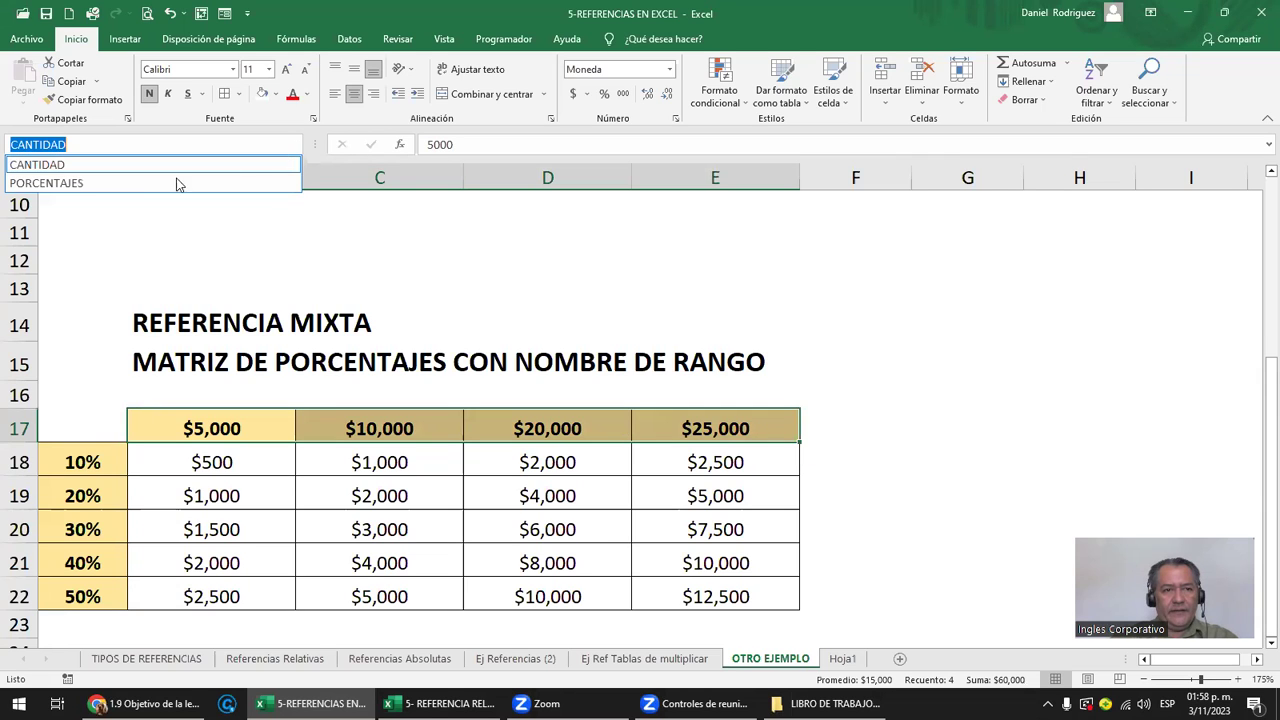
pyautogui.click(68, 184)
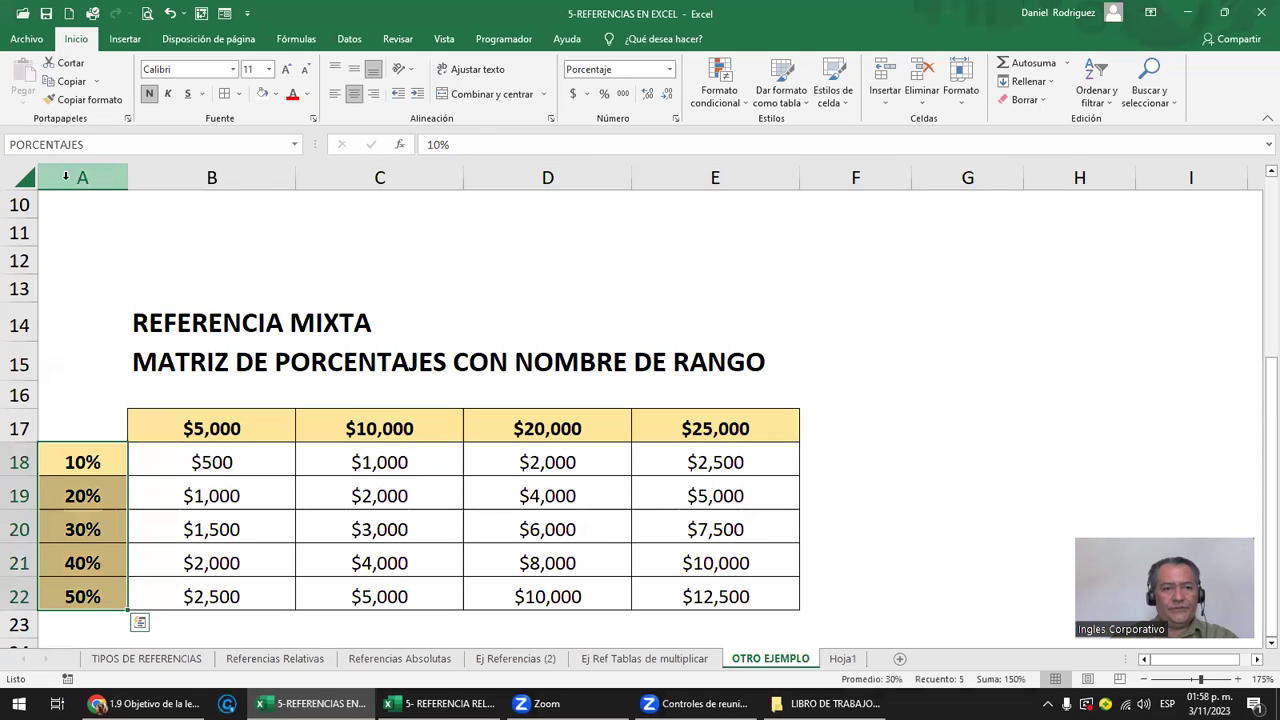
# View B18's named-range formula, then clear the results in B18:E22
pyautogui.doubleClick(210, 463)
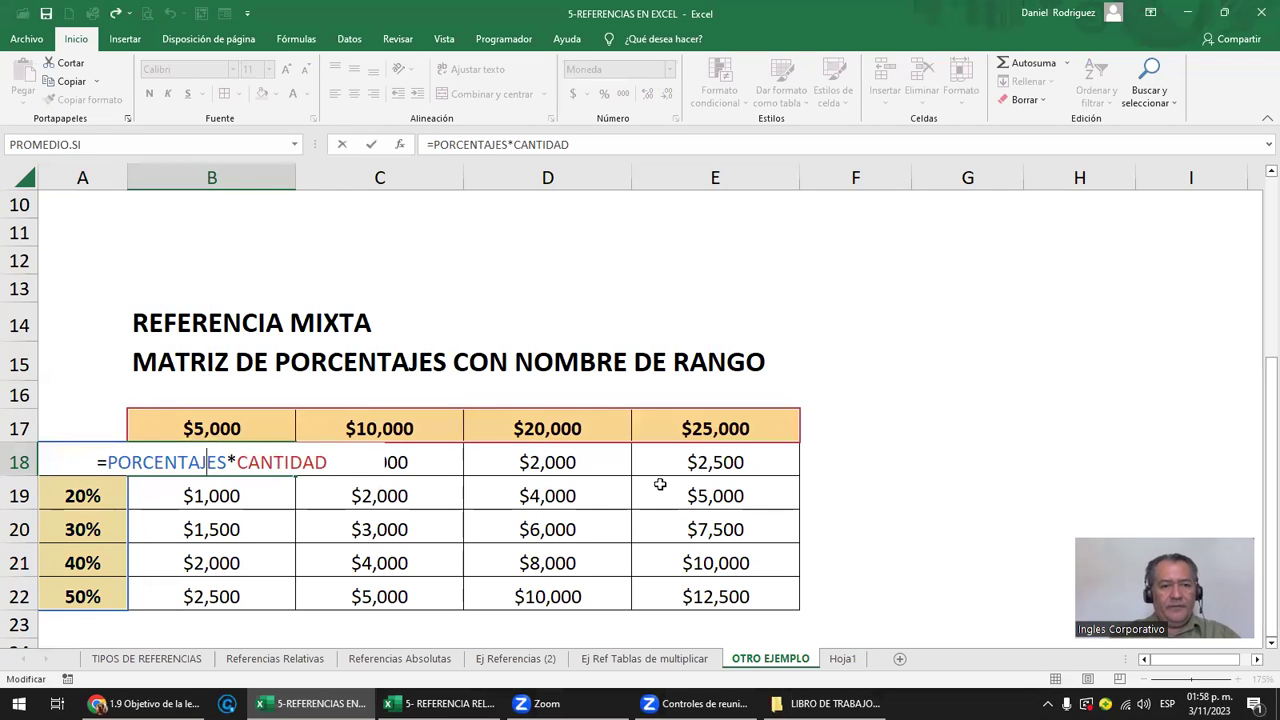
pyautogui.hotkey('ctrl', 'Return')
pyautogui.hotkey('shift', 'Right')
pyautogui.hotkey('shift', 'Right')
pyautogui.hotkey('shift', 'Right')
pyautogui.hotkey('shift', 'Down')
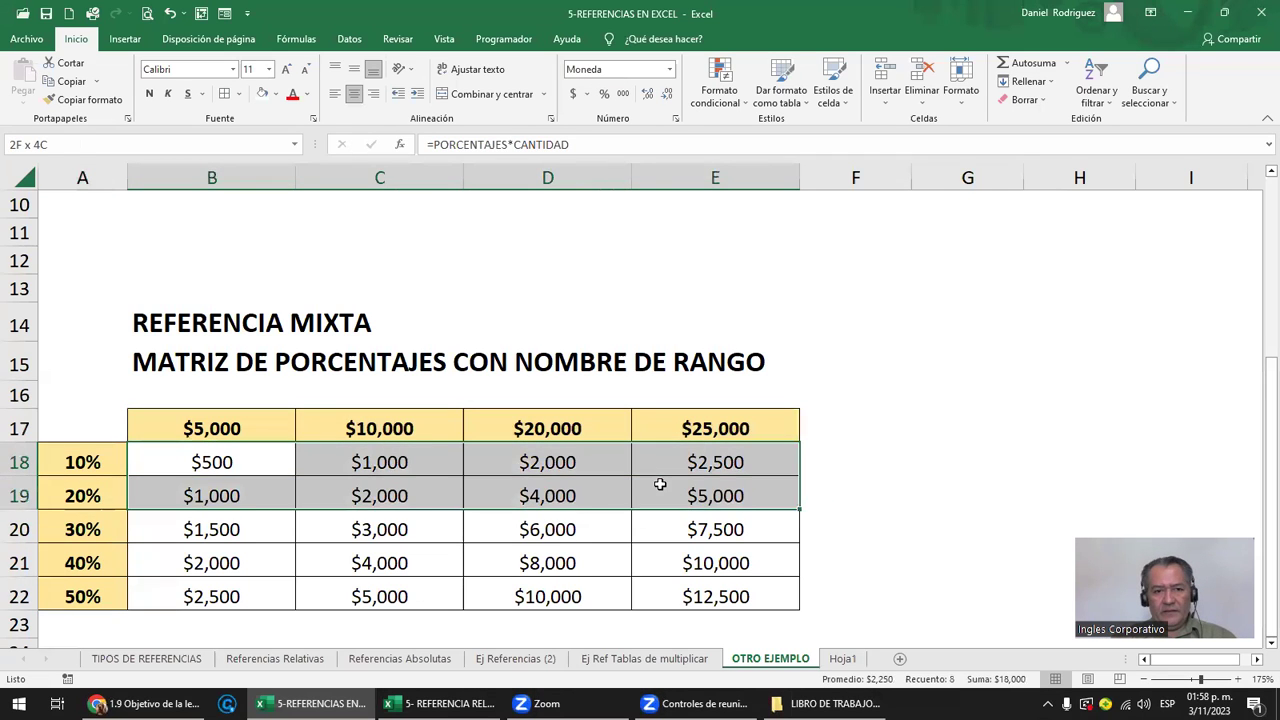
pyautogui.hotkey('shift', 'Down')
pyautogui.hotkey('shift', 'Down')
pyautogui.hotkey('shift', 'Down')
pyautogui.press('Delete')
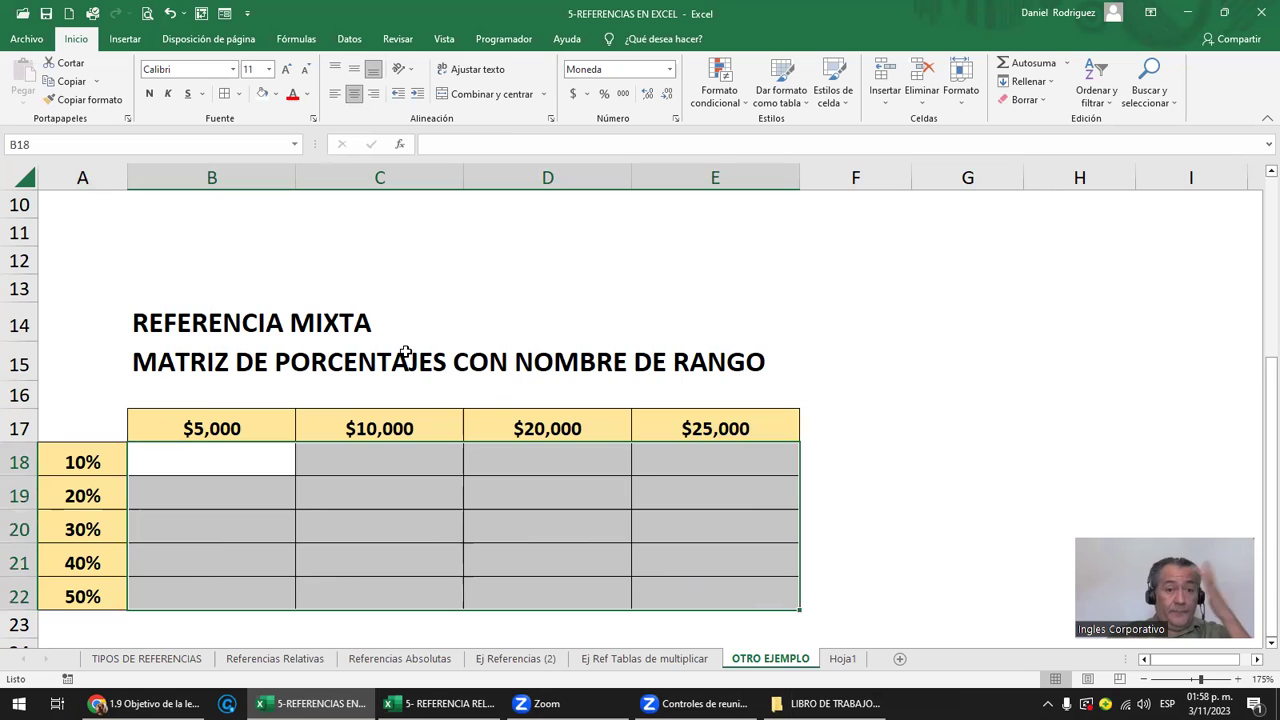
pyautogui.click(400, 354)
# Enter =PORCENTAJES*CANTIDAD in B18, giving $500 for 10% of $5,000
pyautogui.click(205, 469)
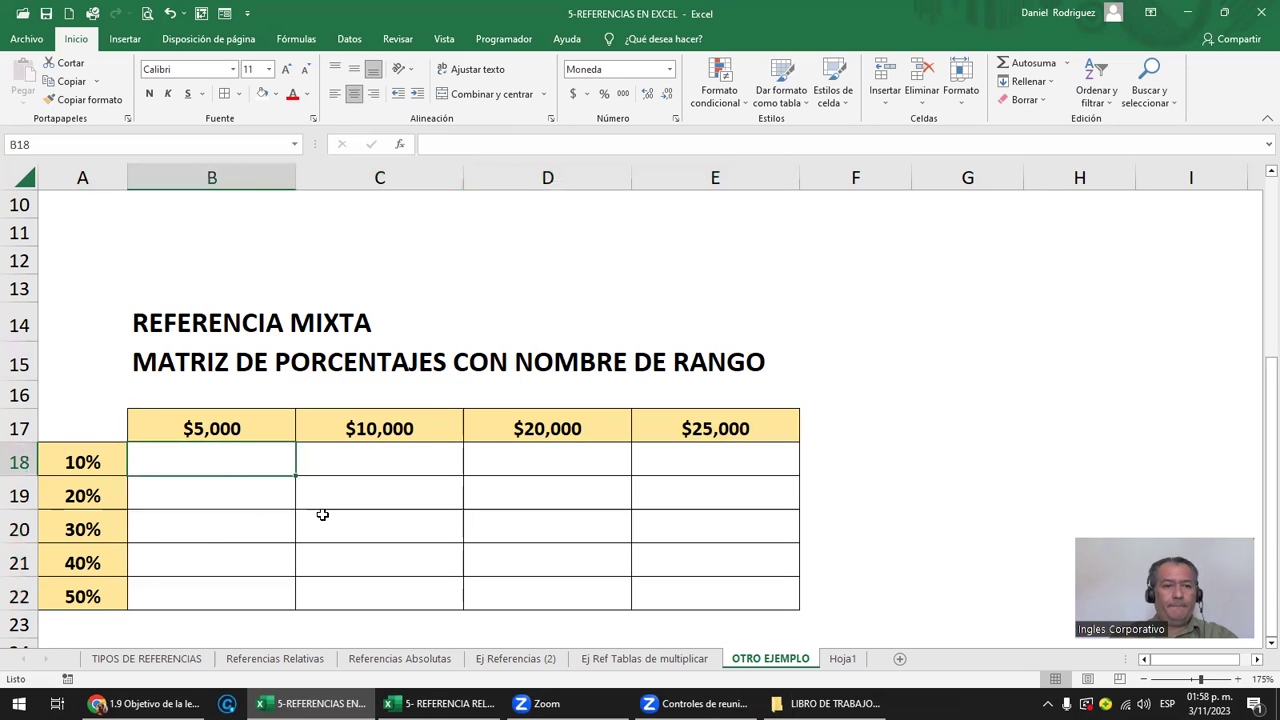
pyautogui.write('=')
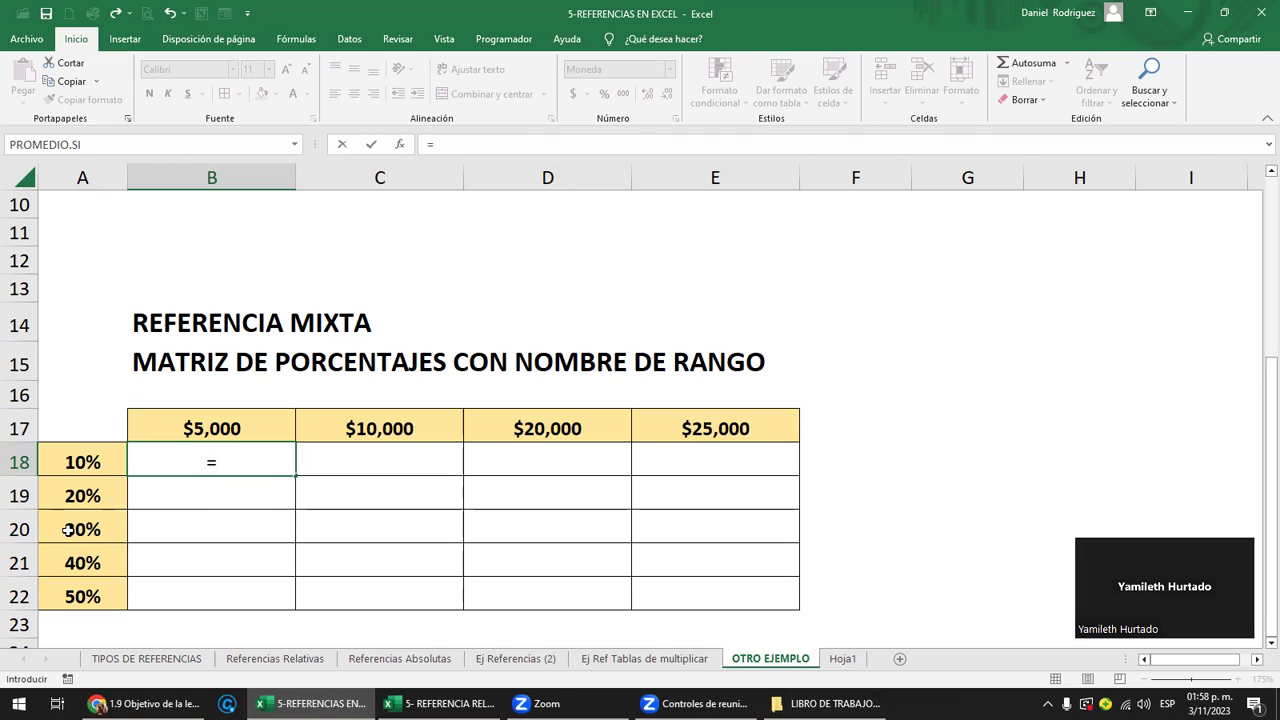
pyautogui.write('POR')
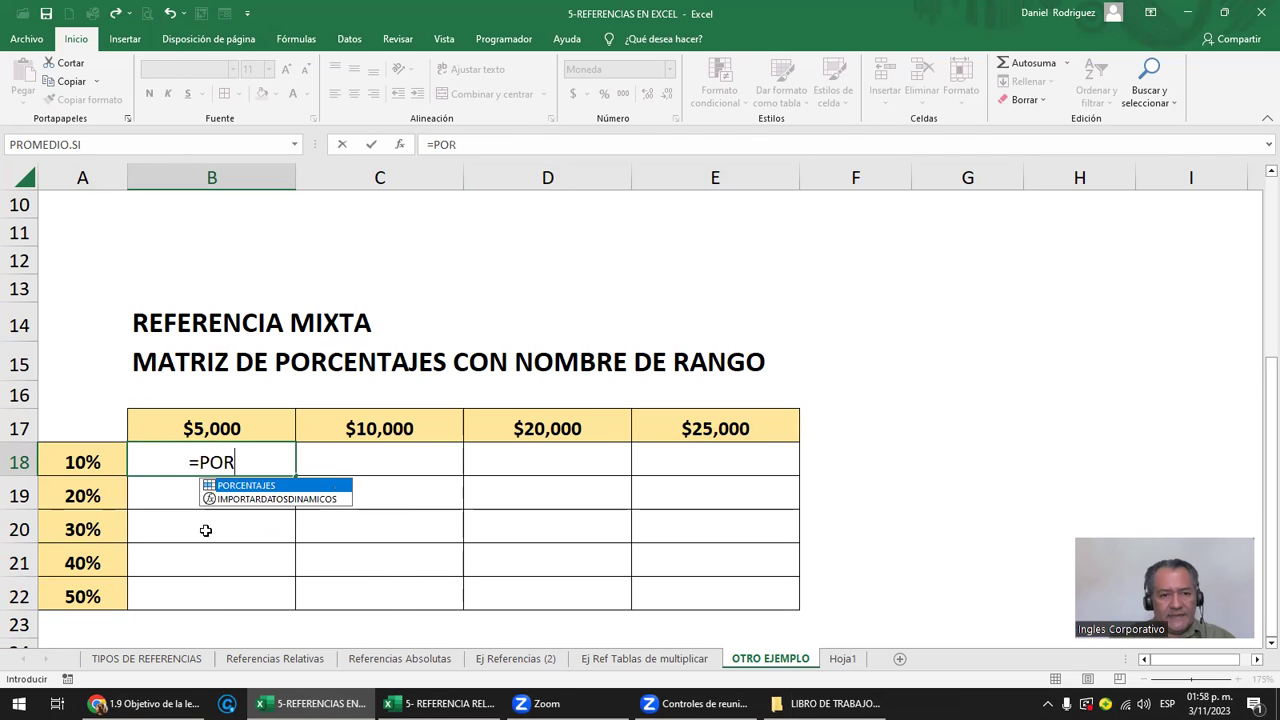
pyautogui.doubleClick(240, 486)
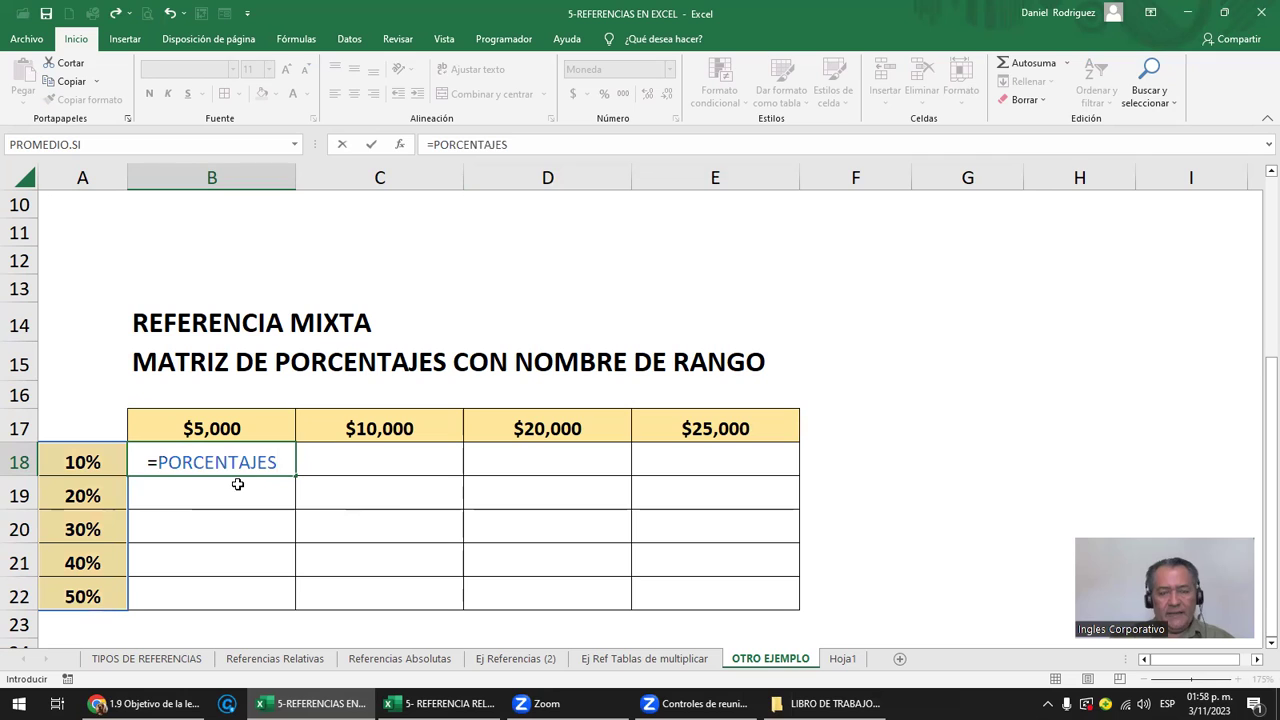
pyautogui.write('*')
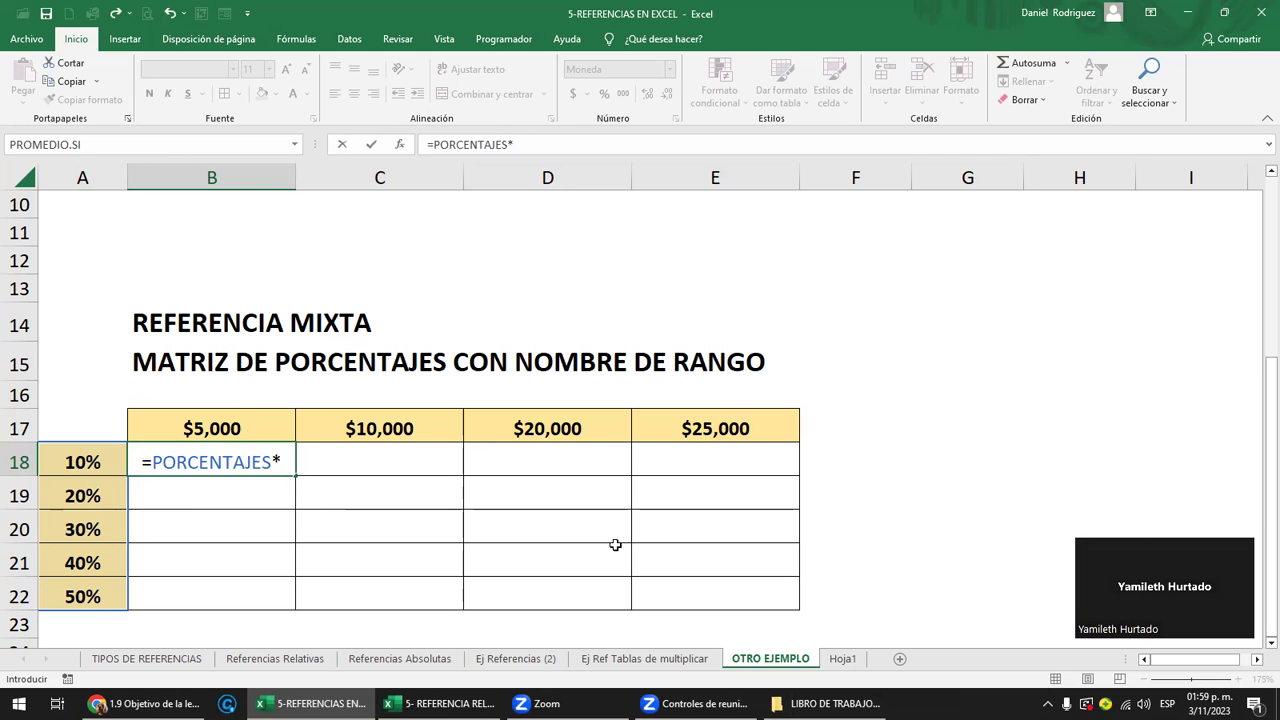
pyautogui.write('CAN')
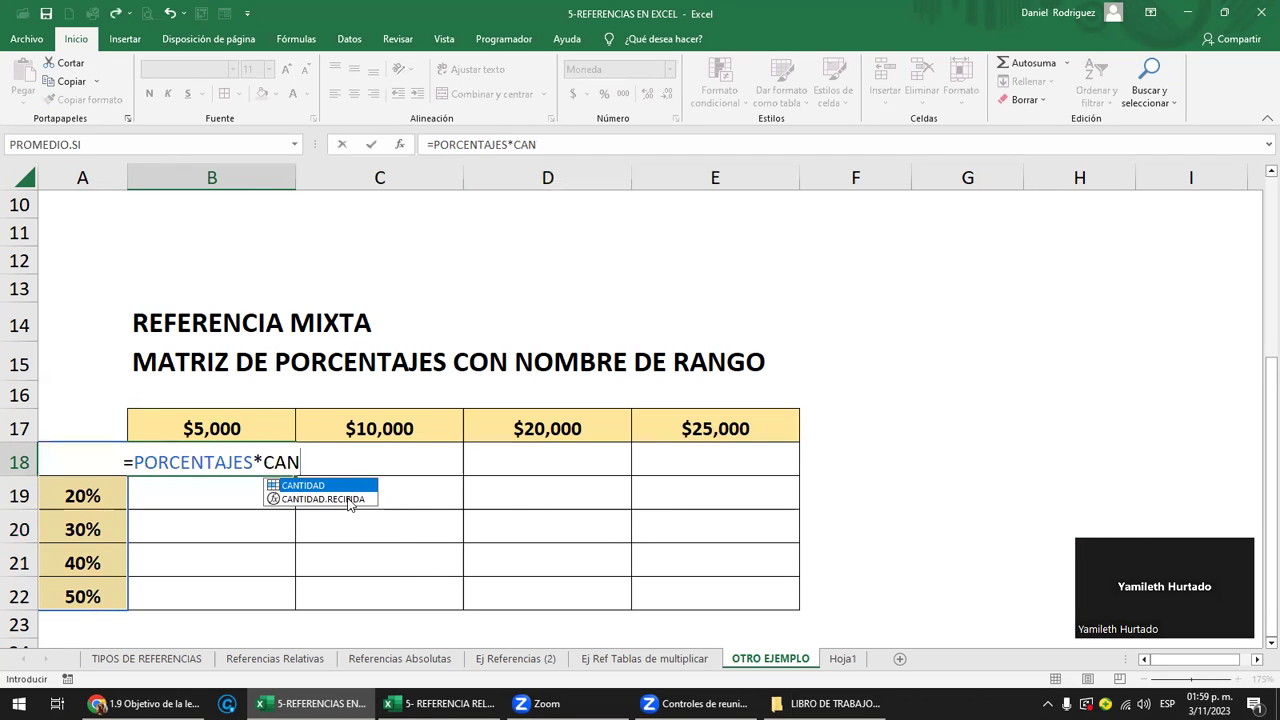
pyautogui.doubleClick(310, 486)
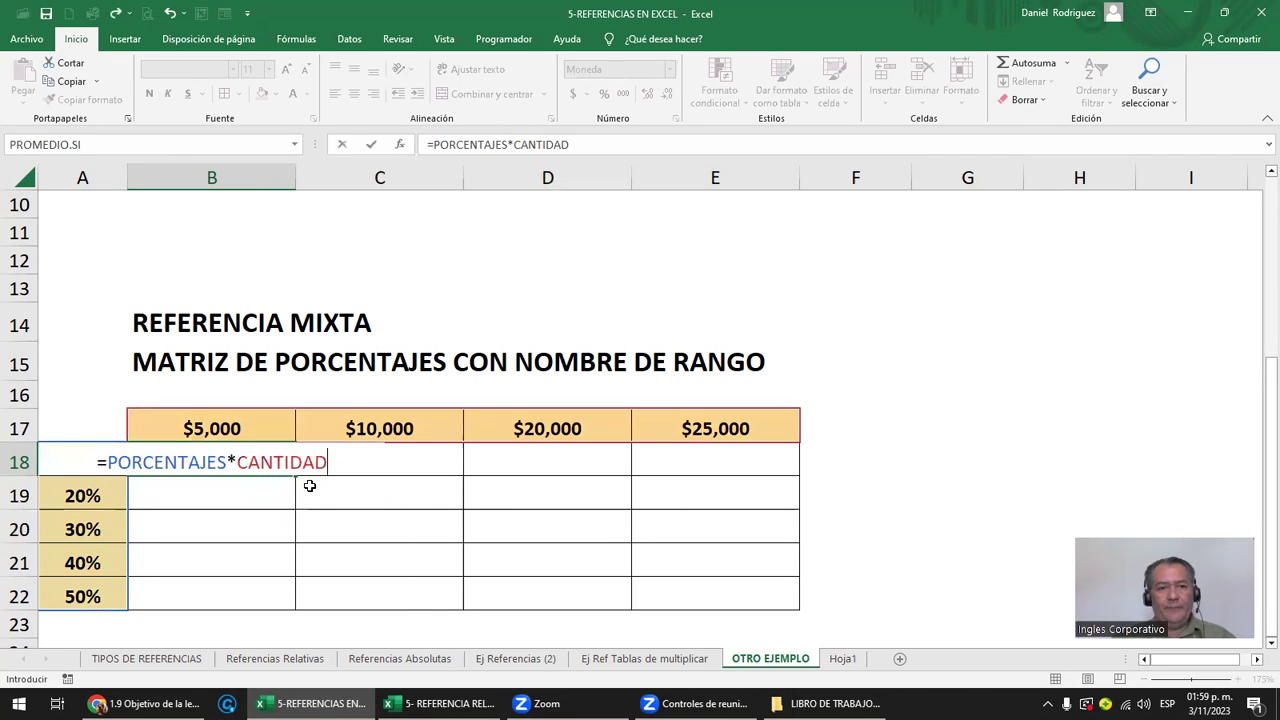
pyautogui.press('Return')
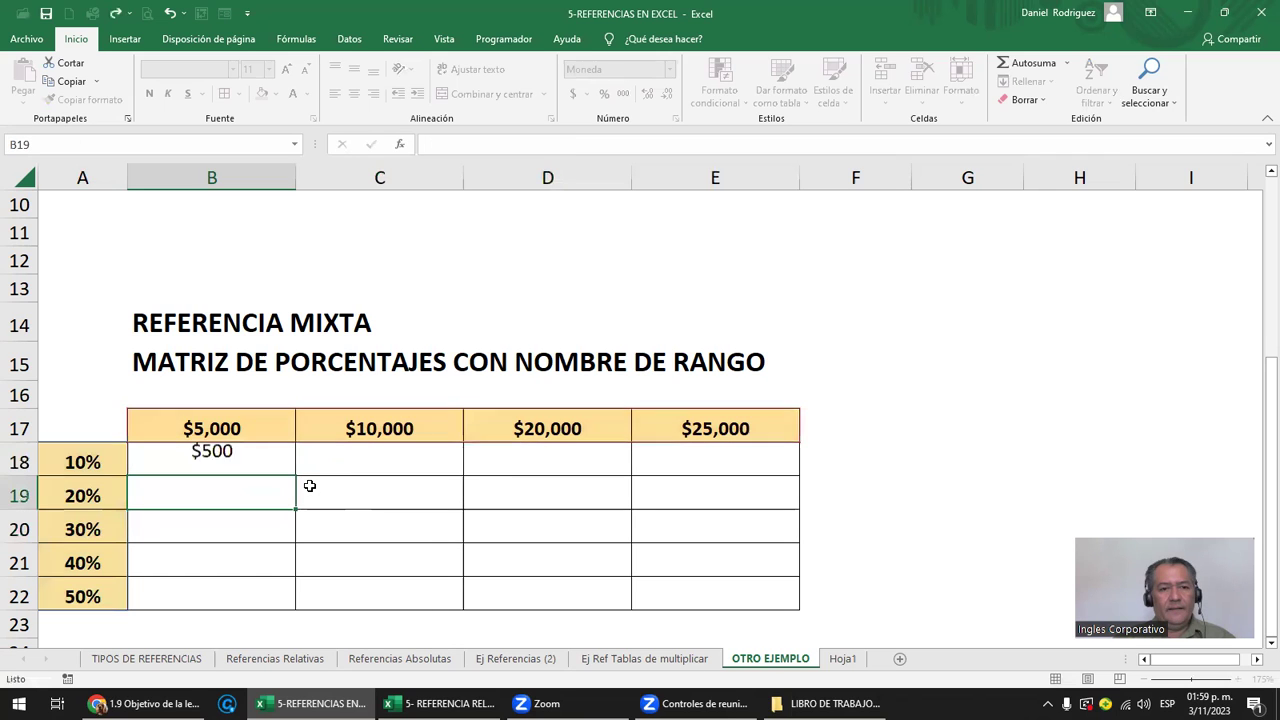
# Copy B18's formula through the rest of the matrix, confirm it, and select B18:E22
pyautogui.click(203, 458)
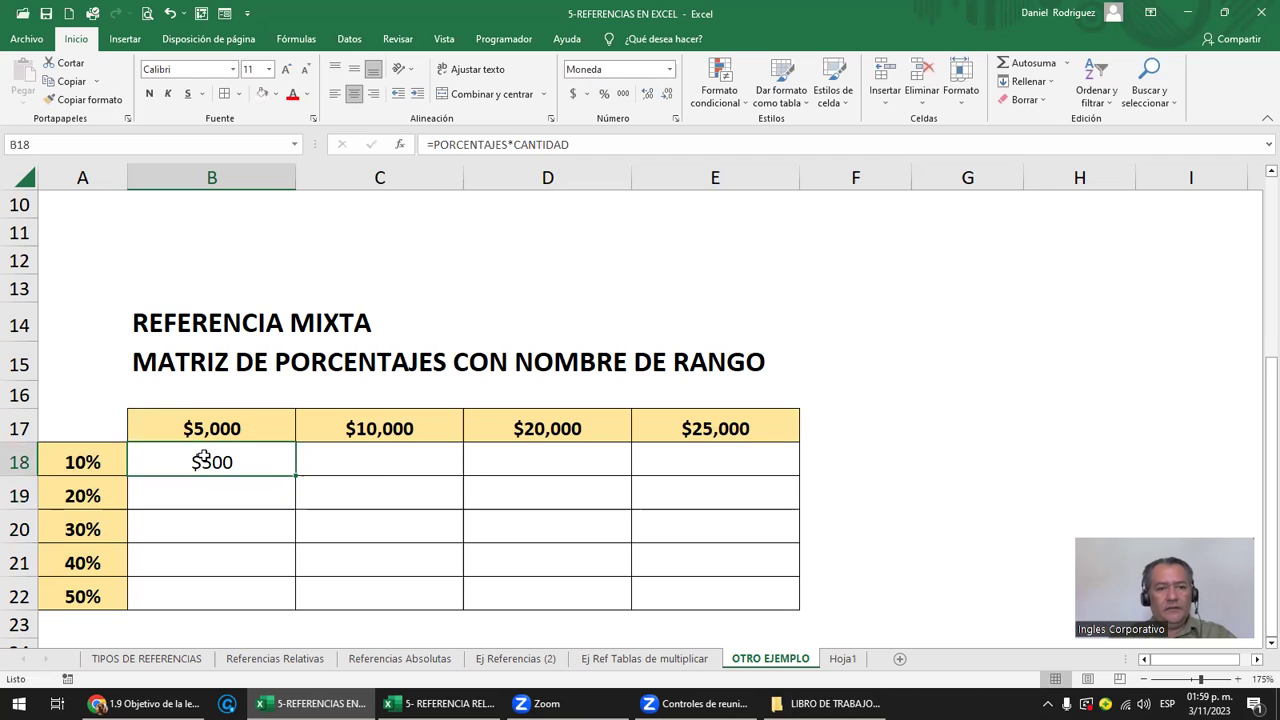
pyautogui.hotkey('ctrl', 'c')
pyautogui.press('Right')
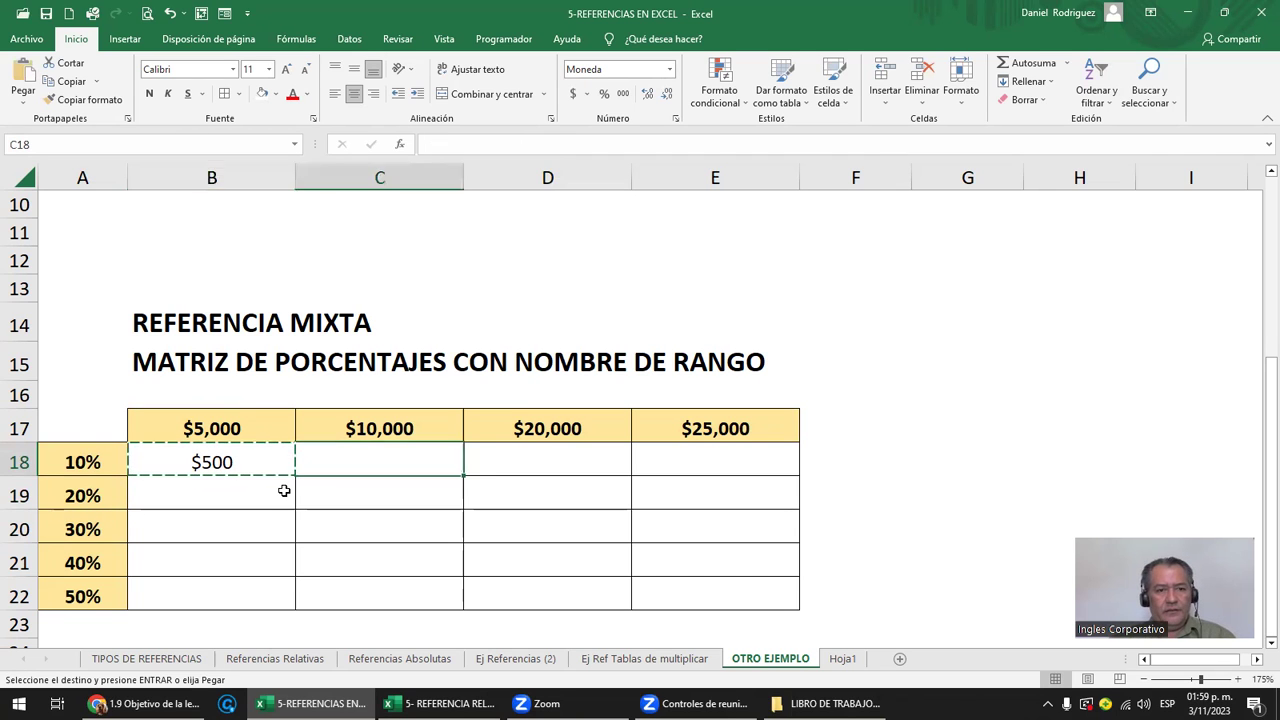
pyautogui.hotkey('shift', 'Right')
pyautogui.hotkey('shift', 'Right')
pyautogui.hotkey('shift', 'Down')
pyautogui.hotkey('shift', 'Down')
pyautogui.hotkey('shift', 'Down')
pyautogui.hotkey('shift', 'Down')
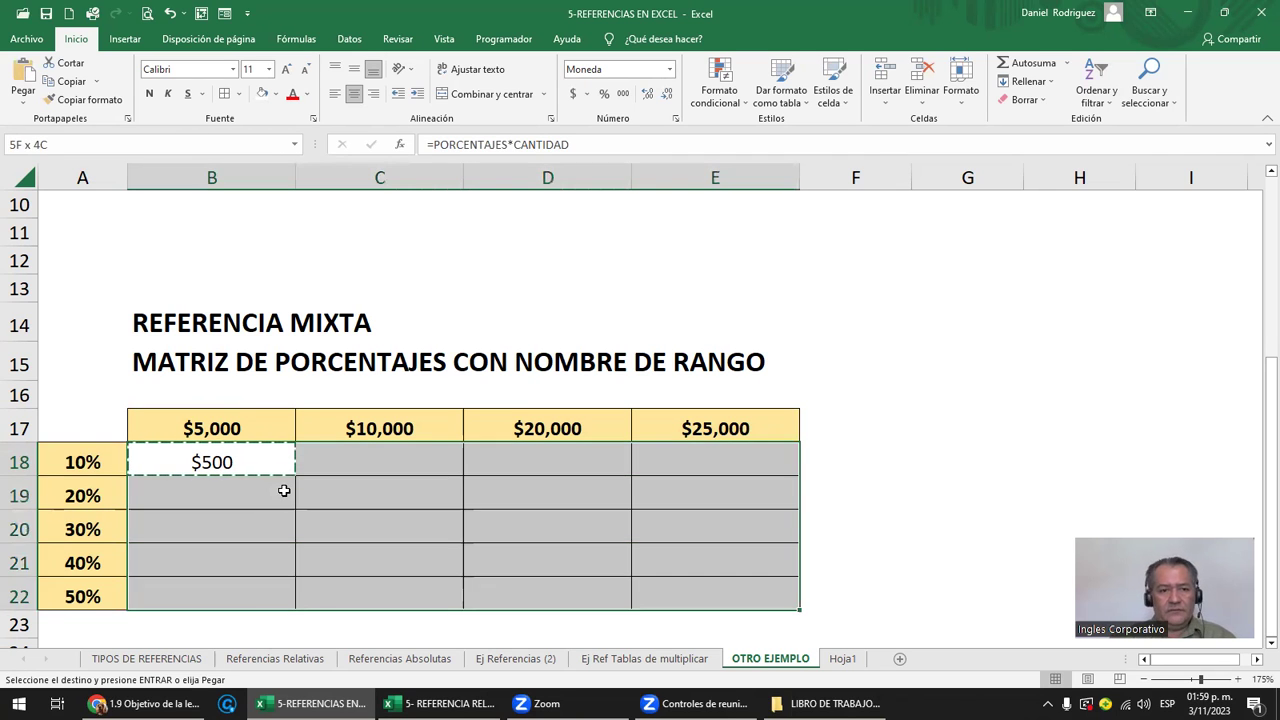
pyautogui.press('Return')
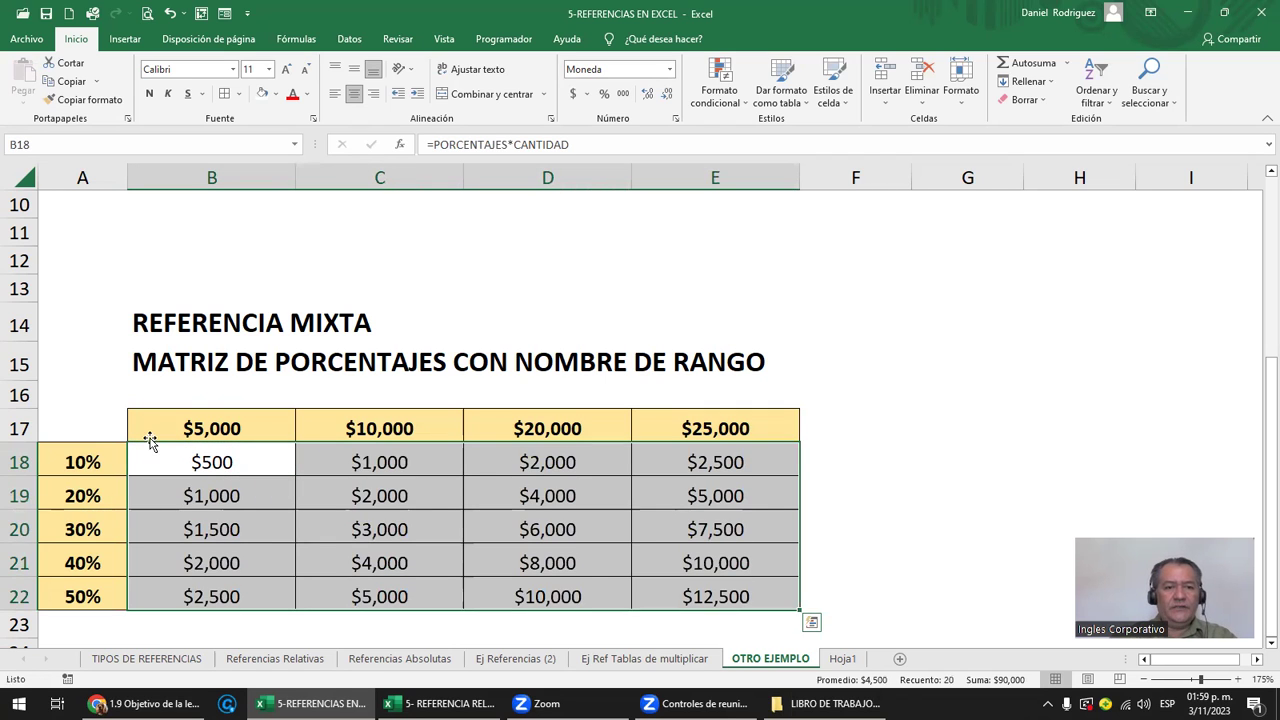
pyautogui.doubleClick(188, 458)
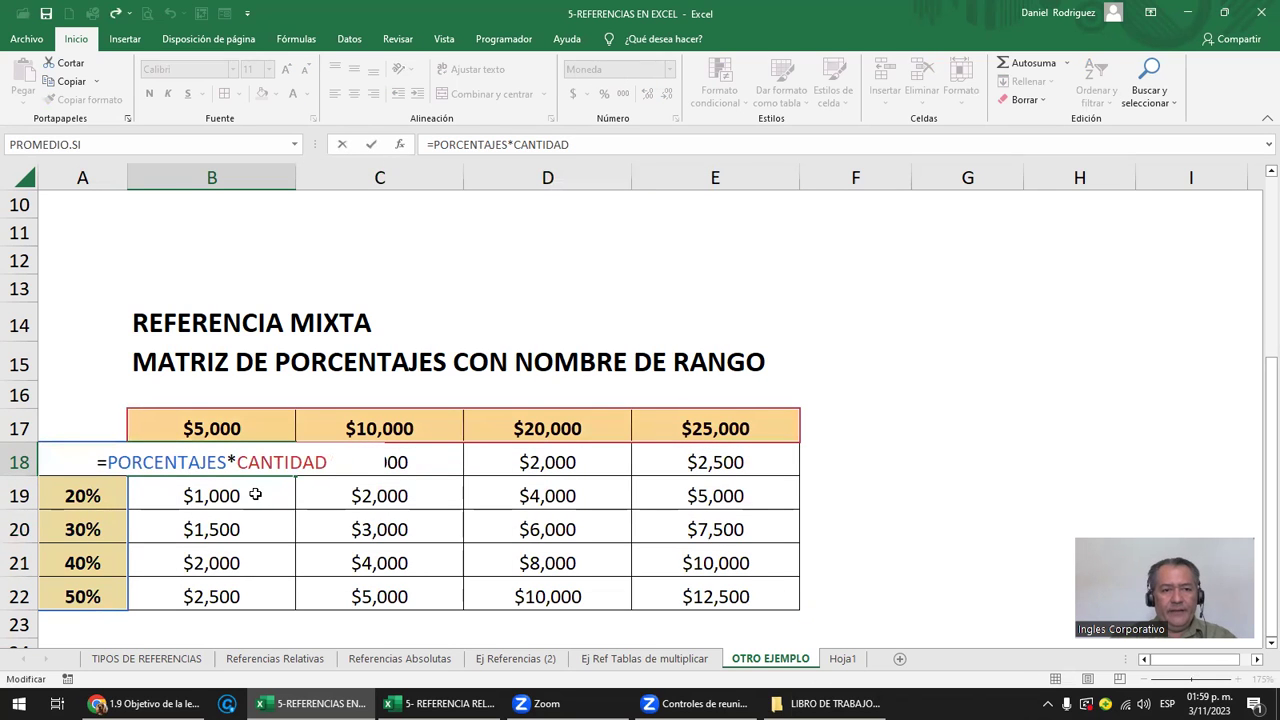
pyautogui.press('Escape')
pyautogui.moveTo(215, 462); pyautogui.dragTo(727, 615)
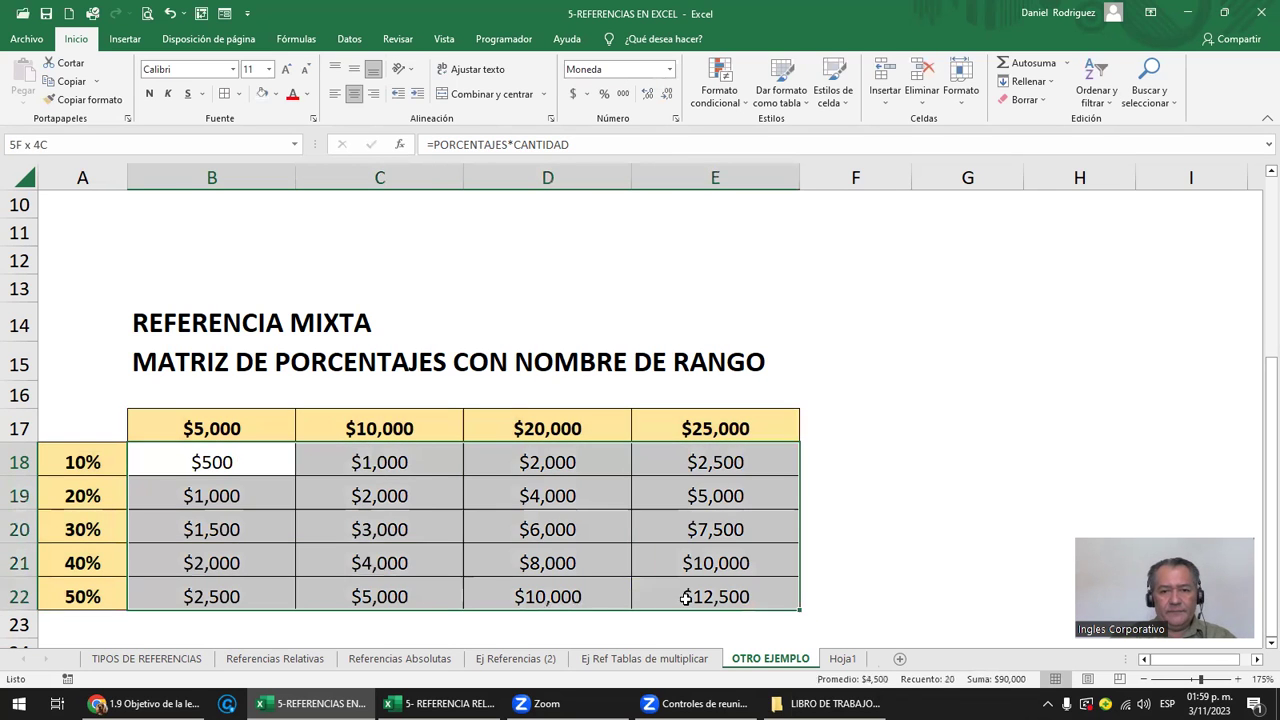
# Clear the matrix and enter =CANTIDAD*PORCENTAJES in B18 using the range-name suggestions
pyautogui.hotkey('ctrl', 'z')
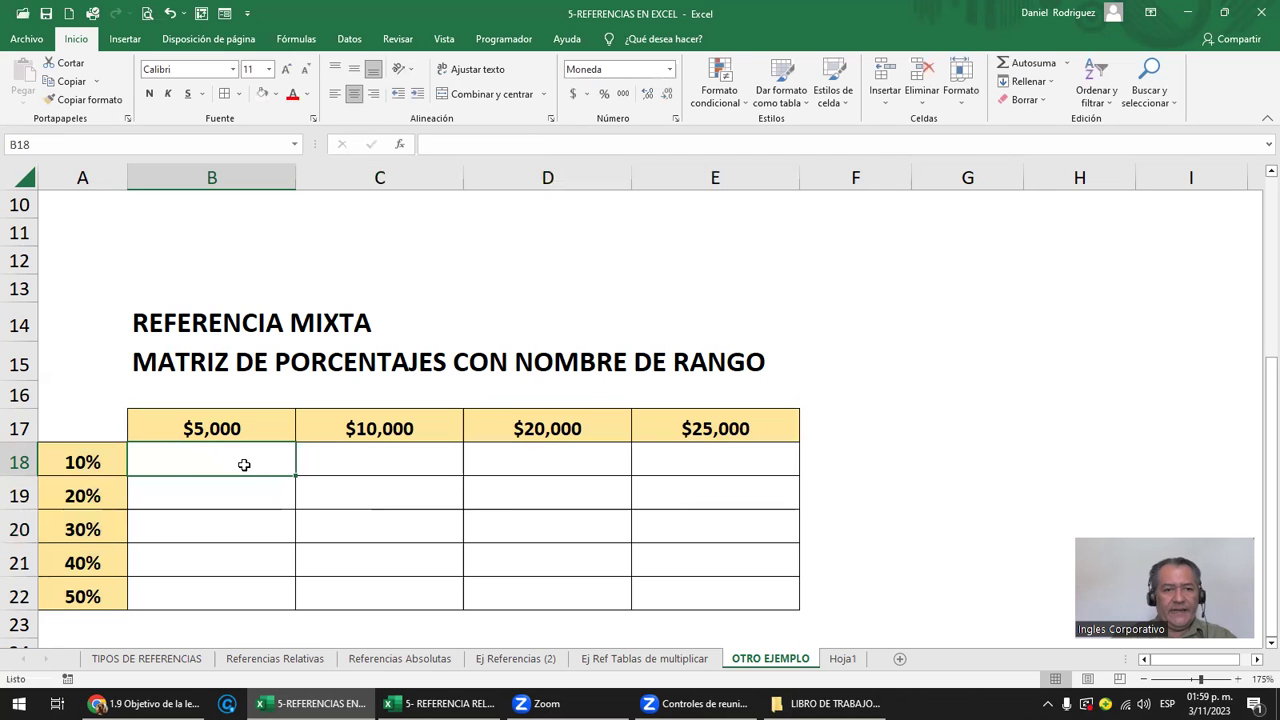
pyautogui.write('=C')
pyautogui.press('BackSpace')
pyautogui.write('AN')
pyautogui.press('BackSpace')
pyautogui.press('BackSpace')
pyautogui.write('CAN')
pyautogui.press('Tab')
pyautogui.write('*')
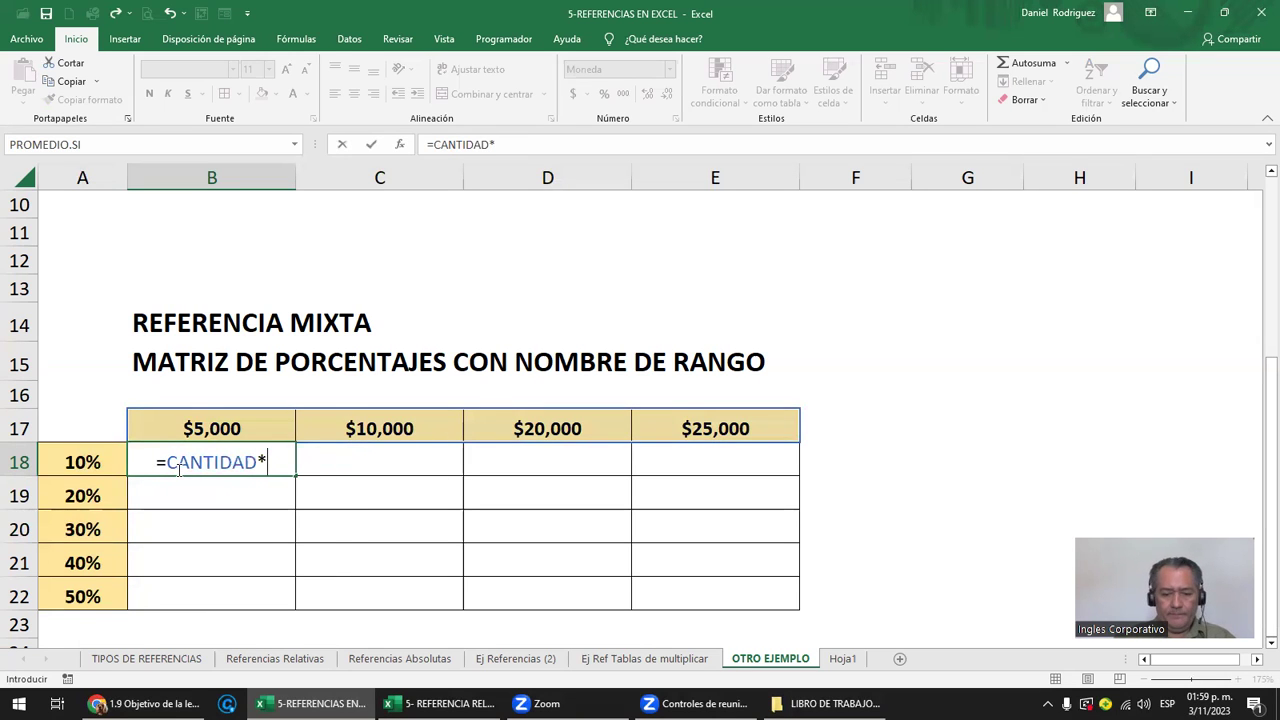
pyautogui.write('PO')
pyautogui.press('Down')
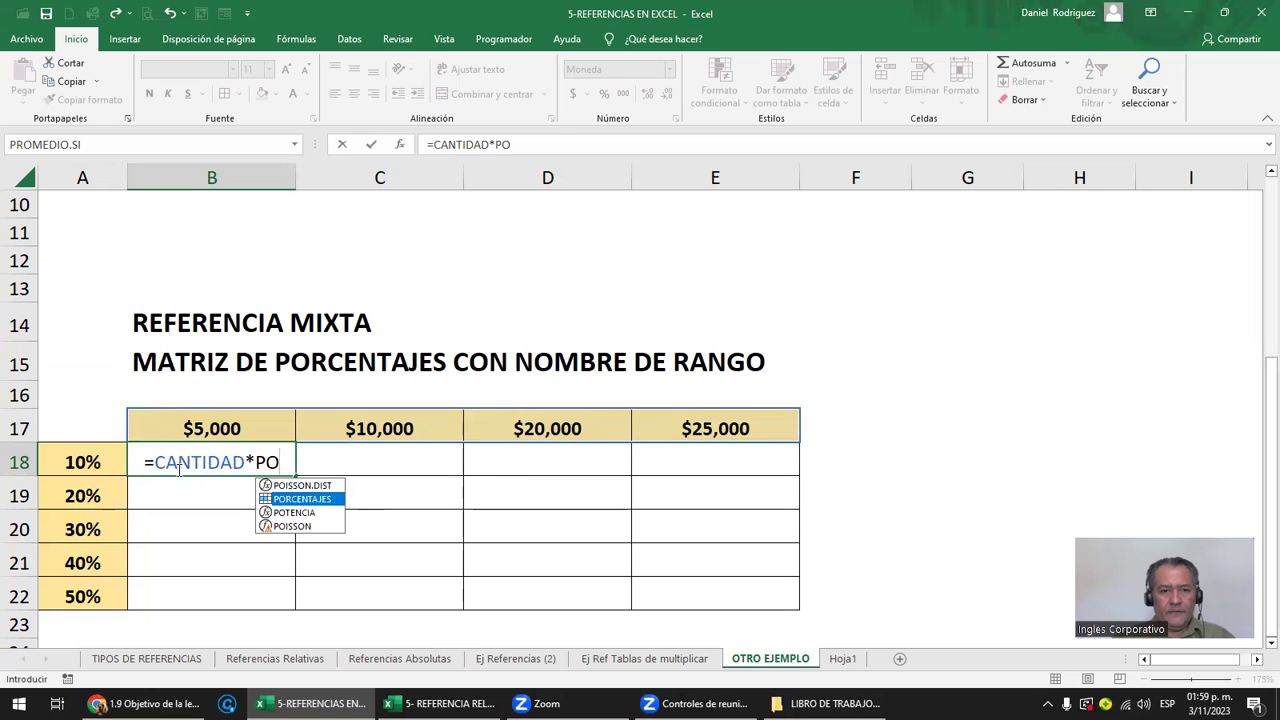
pyautogui.press('Tab')
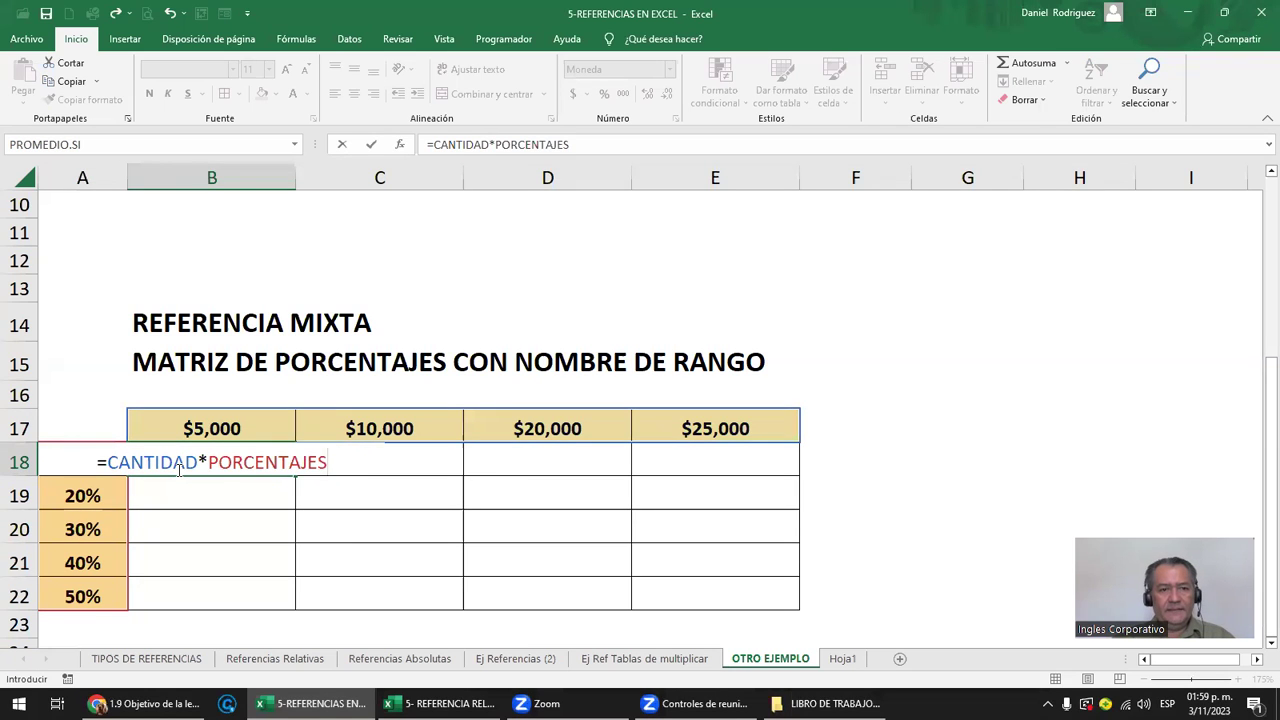
pyautogui.press('Return')
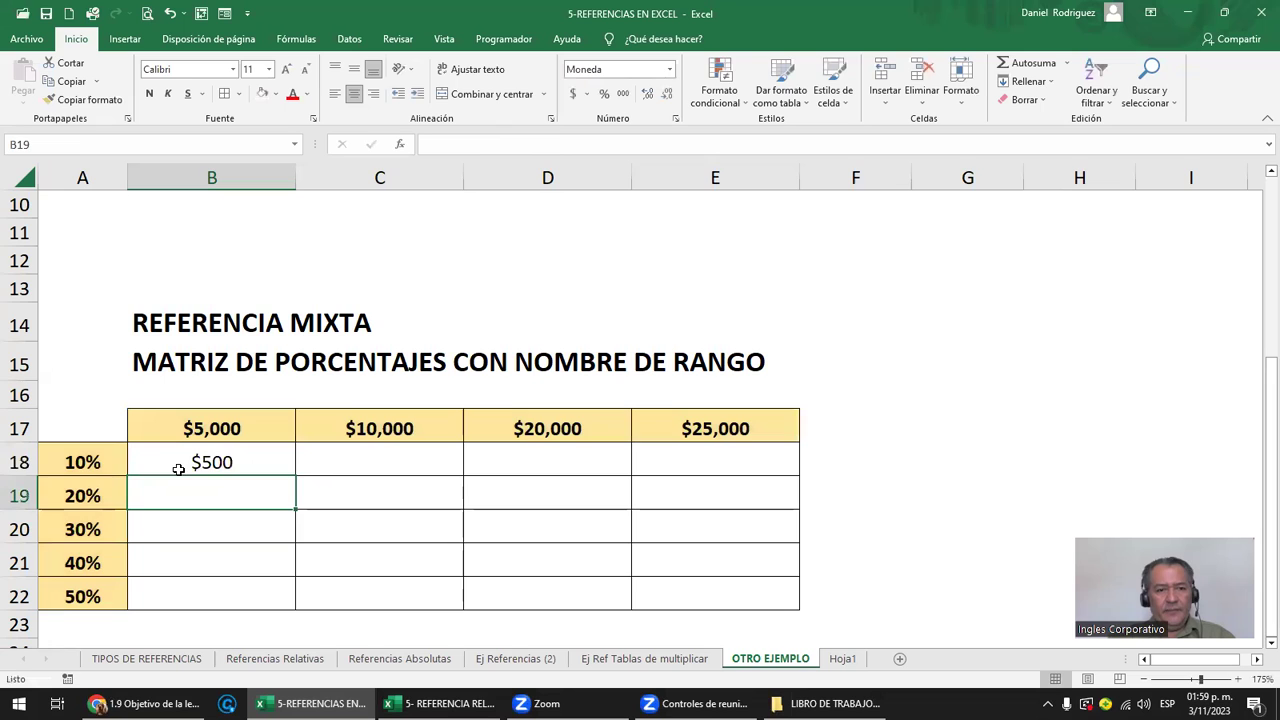
# Re-edit B18's formula and confirm it unchanged
pyautogui.doubleClick(205, 458)
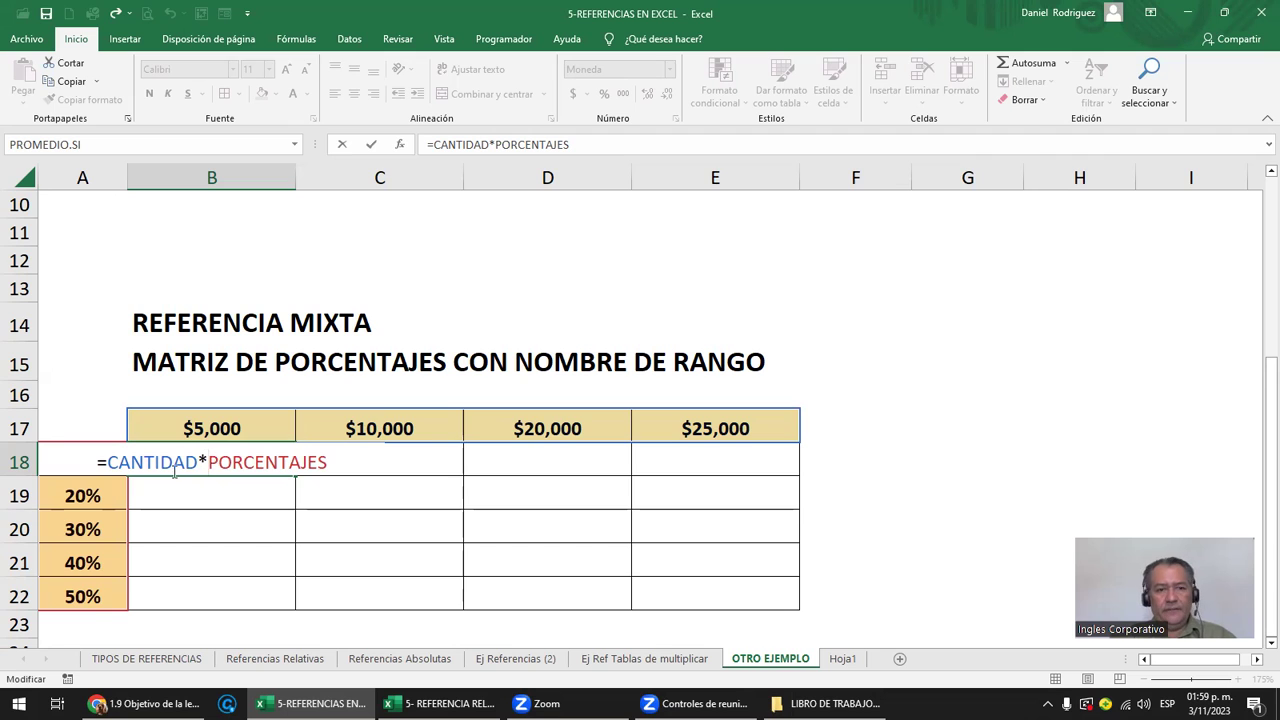
pyautogui.press('Right')
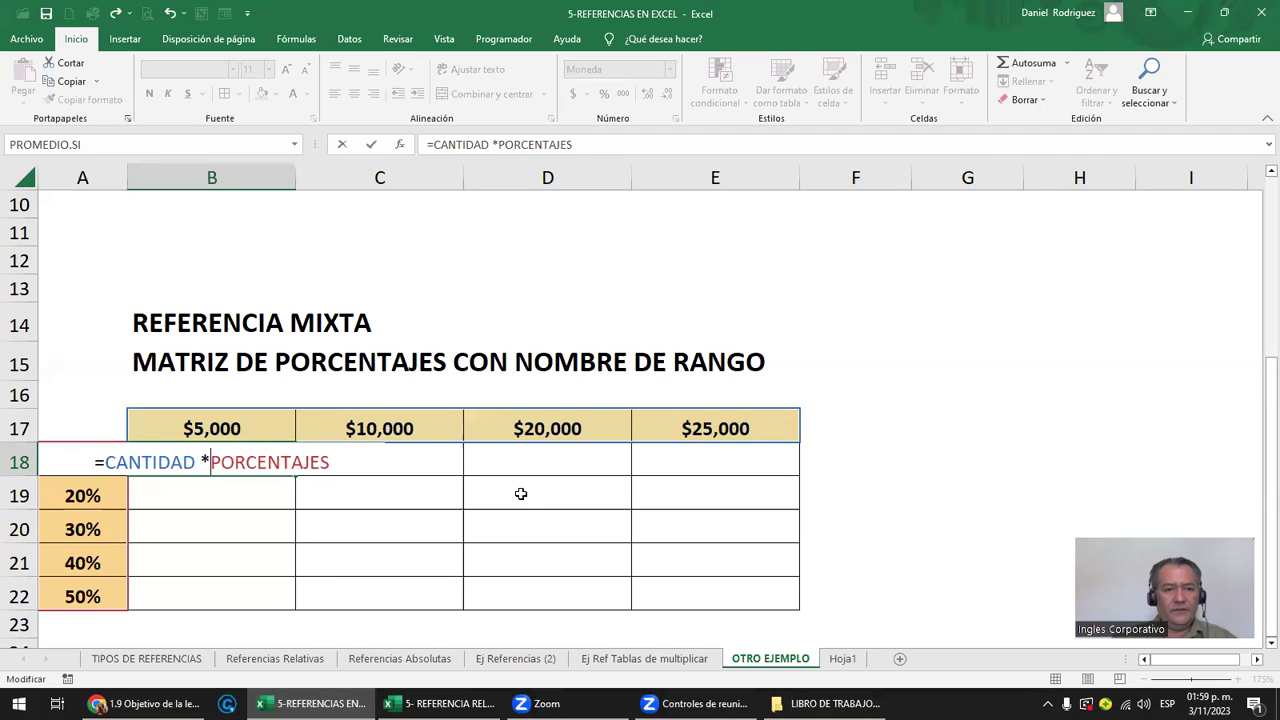
pyautogui.hotkey('ctrl', 'Return')
pyautogui.press('Up')
pyautogui.press('Down')
# Copy B18's formula across B18:E22 and display B18's named-range formula
pyautogui.hotkey('ctrl', 'c')
pyautogui.hotkey('shift', 'Right')
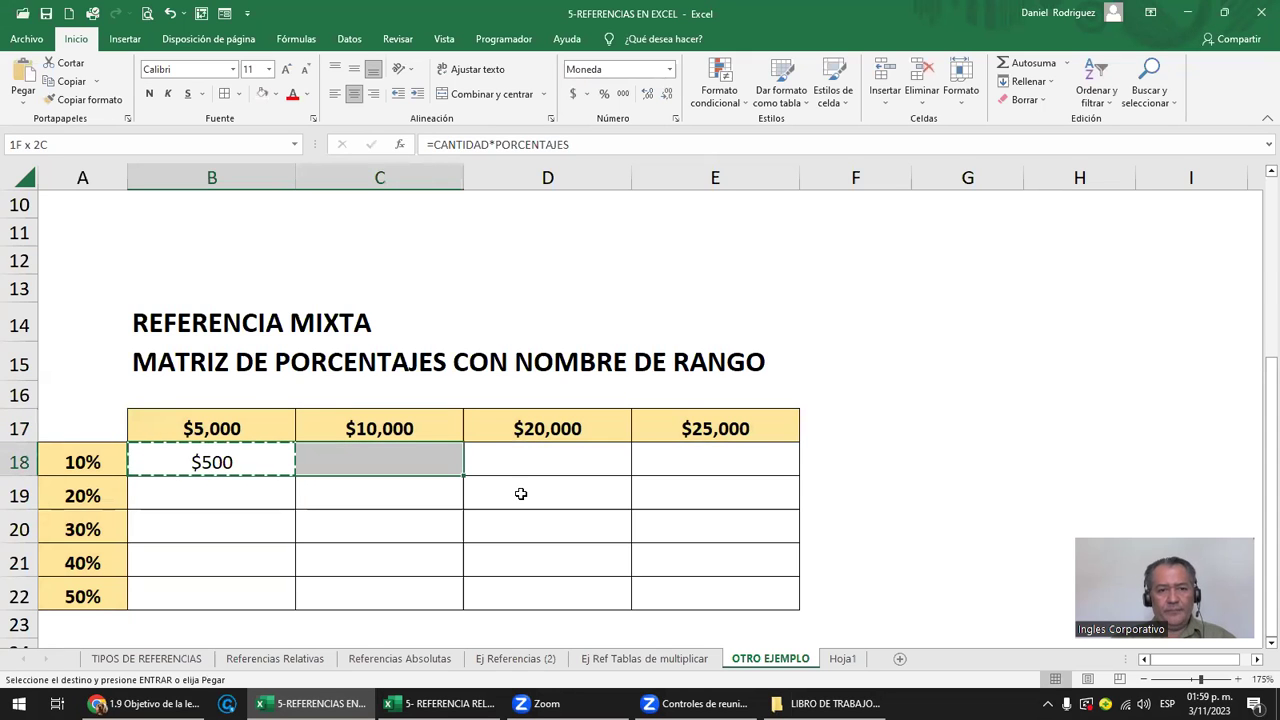
pyautogui.hotkey('shift', 'Right')
pyautogui.hotkey('shift', 'Right')
pyautogui.hotkey('shift', 'Down')
pyautogui.hotkey('shift', 'Down')
pyautogui.hotkey('shift', 'Down')
pyautogui.hotkey('shift', 'Down')
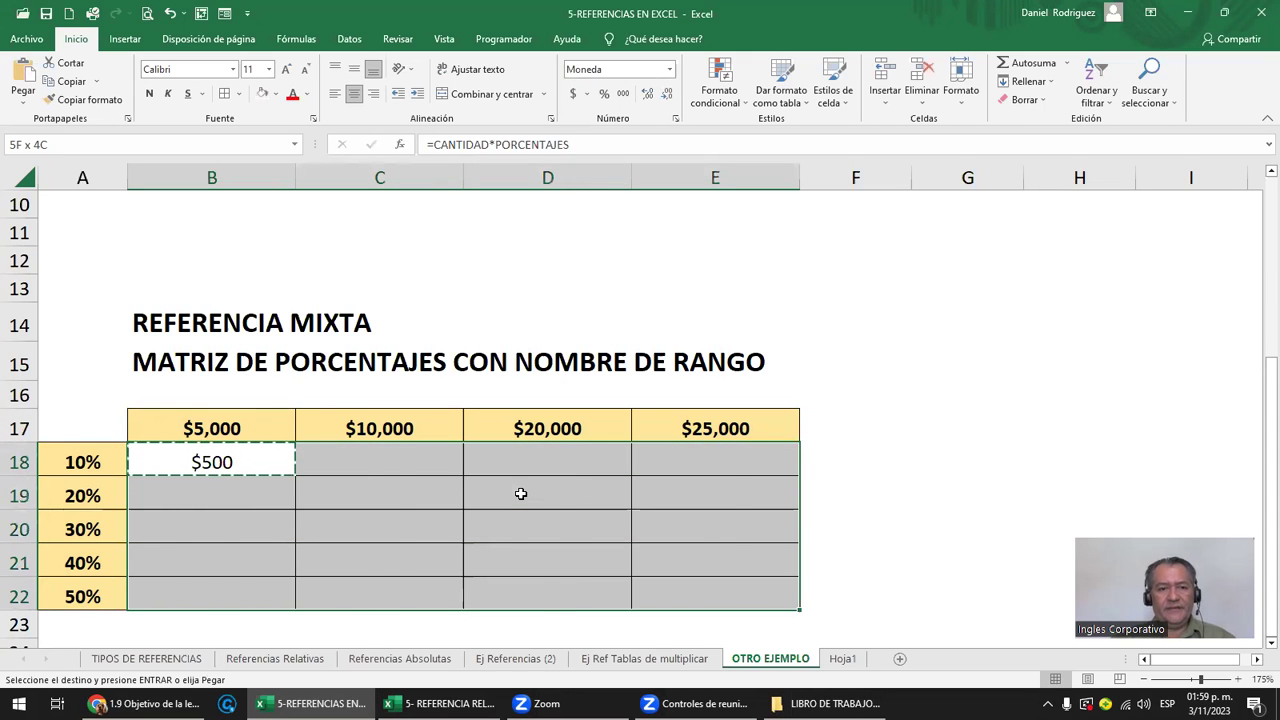
pyautogui.hotkey('ctrl', 'v')
pyautogui.click(238, 457)
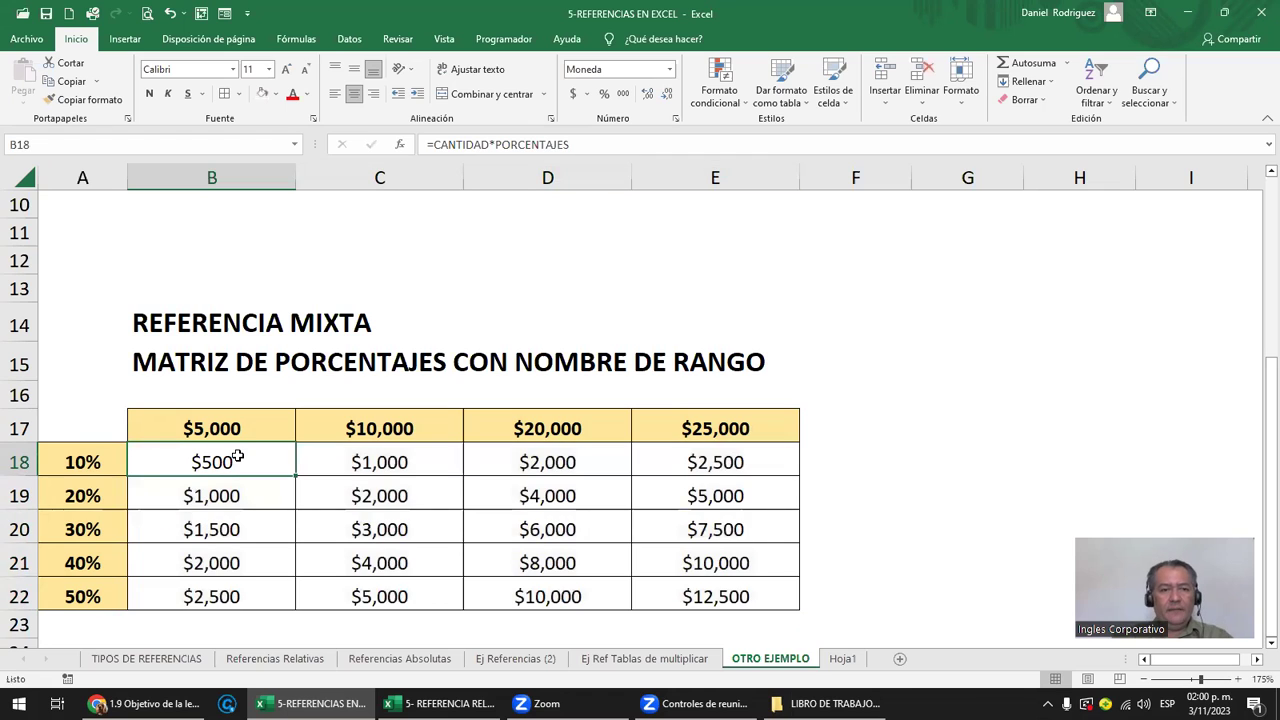
pyautogui.doubleClick(238, 457)
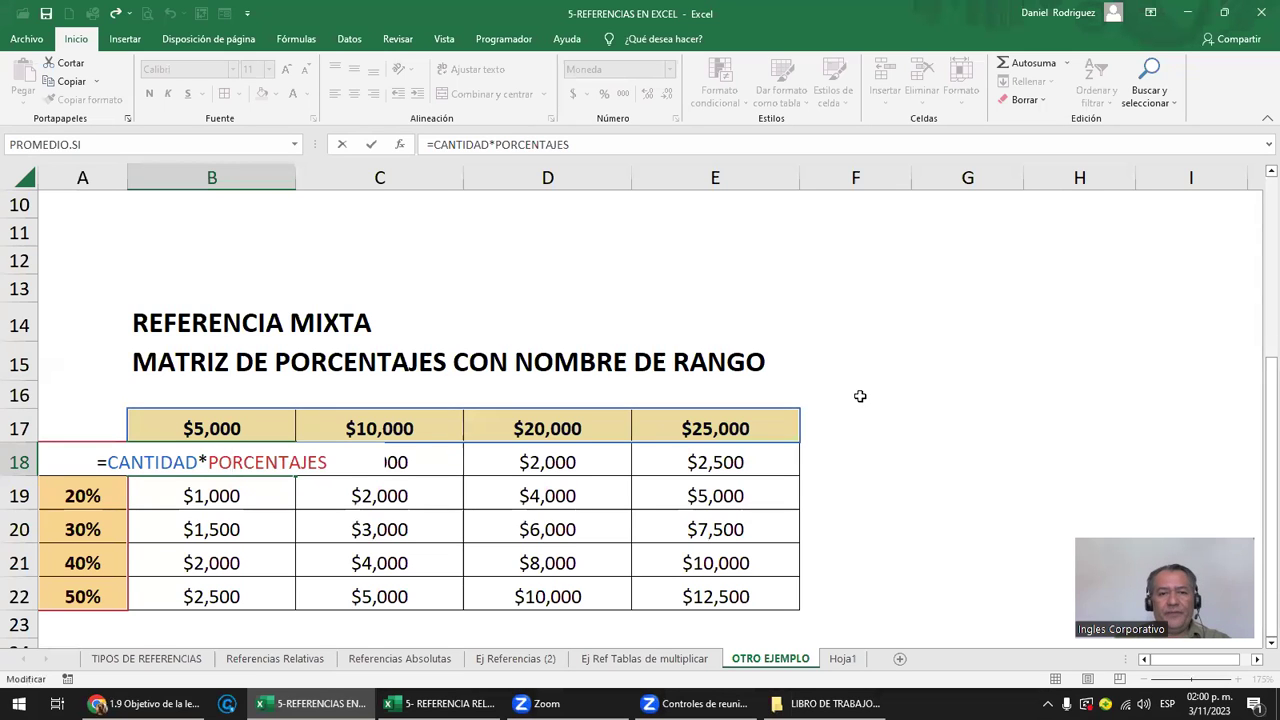
# Review B18's =CANTIDAD*PORCENTAJES formula, scrolling to compare it with the mixed-reference matrix above
pyautogui.hotkey('ctrl', 'Return')
pyautogui.scroll(3, 857, 394)
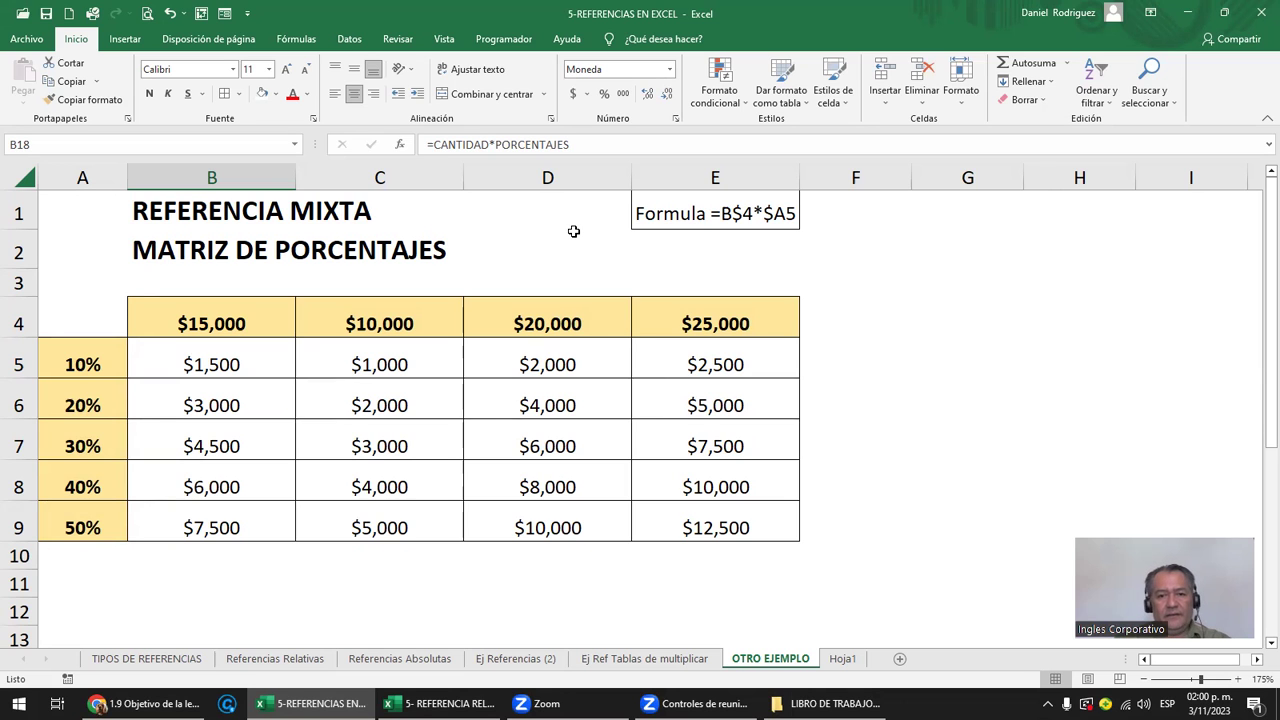
pyautogui.scroll(-2, 473, 510)
pyautogui.scroll(-2, 417, 491)
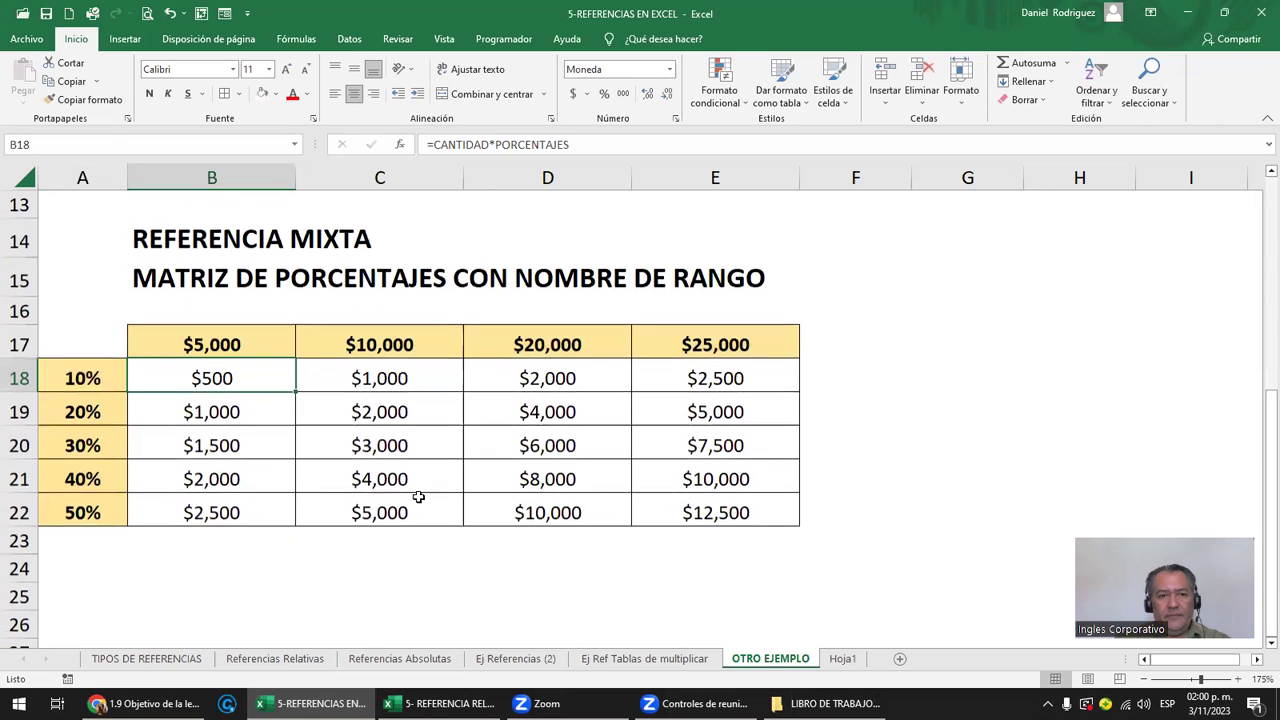
pyautogui.doubleClick(248, 380)
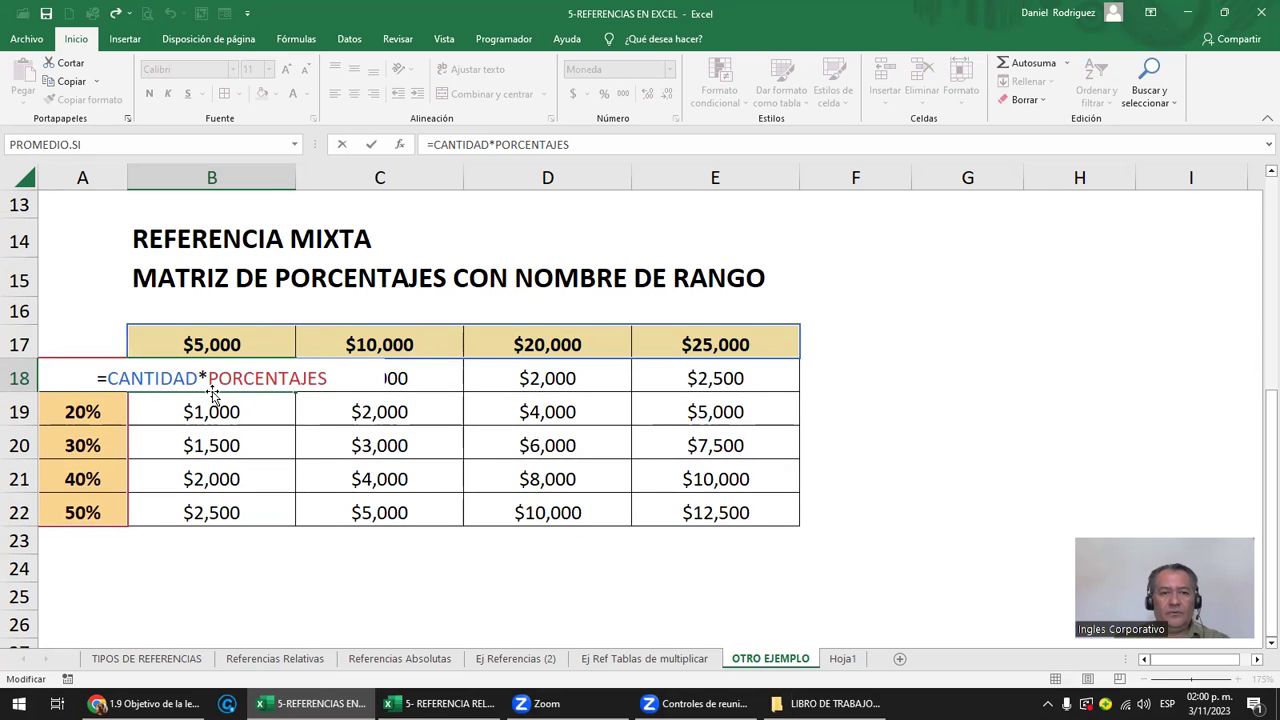
pyautogui.press('Escape')
# On Hoja1, check E2's =SUMA(B1:C6) formula totalling 69
pyautogui.click(843, 658)
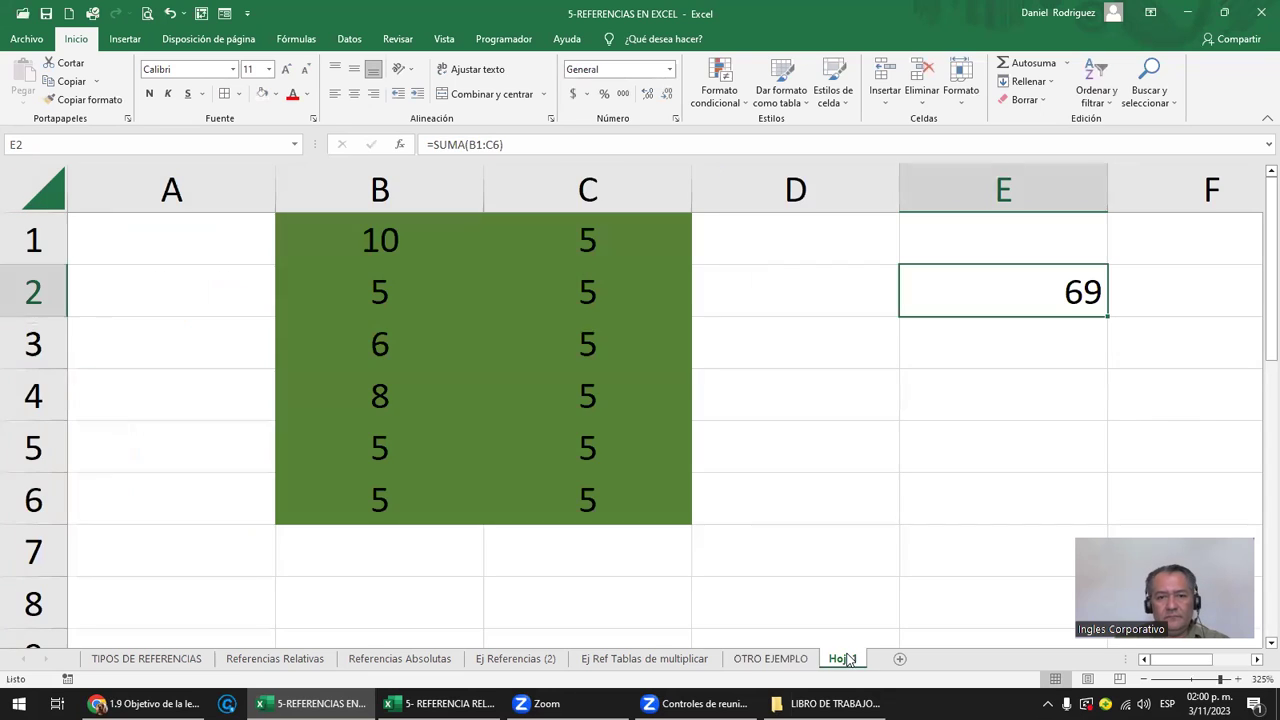
pyautogui.doubleClick(1004, 300)
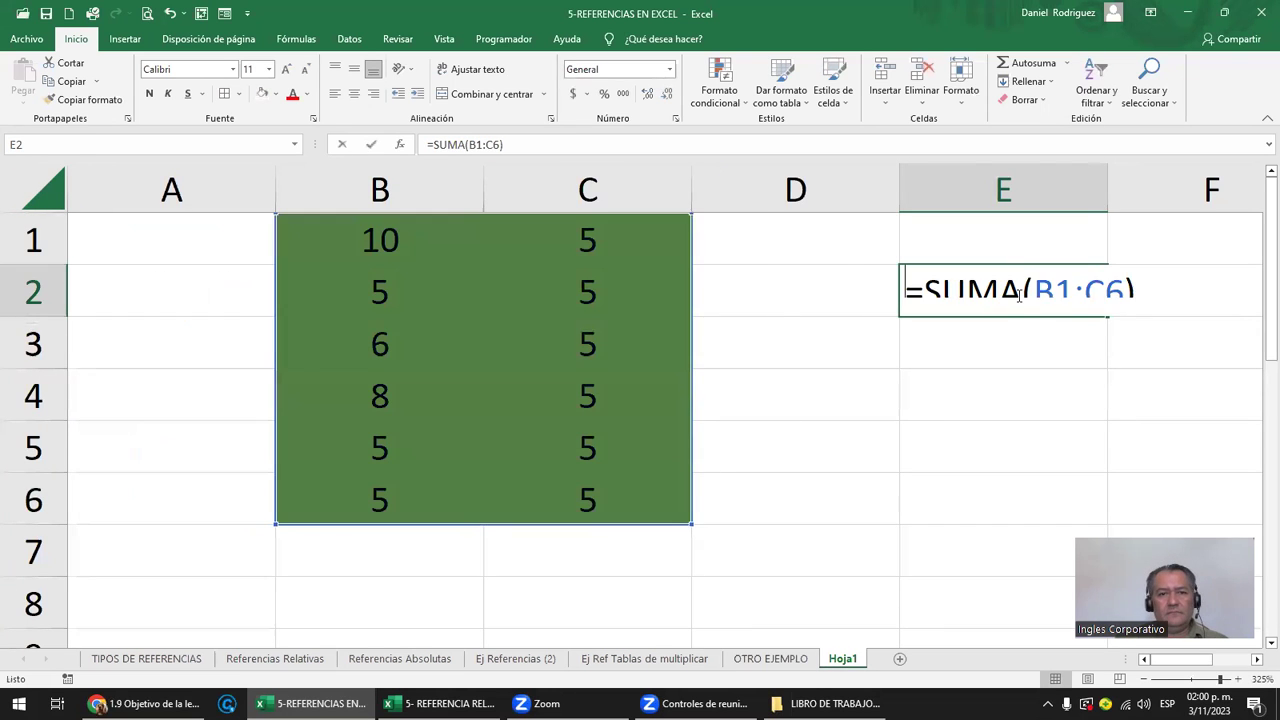
pyautogui.press('Escape')
# Back on OTRO EJEMPLO, inspect B18's formula and cancel without changes
pyautogui.click(780, 660)
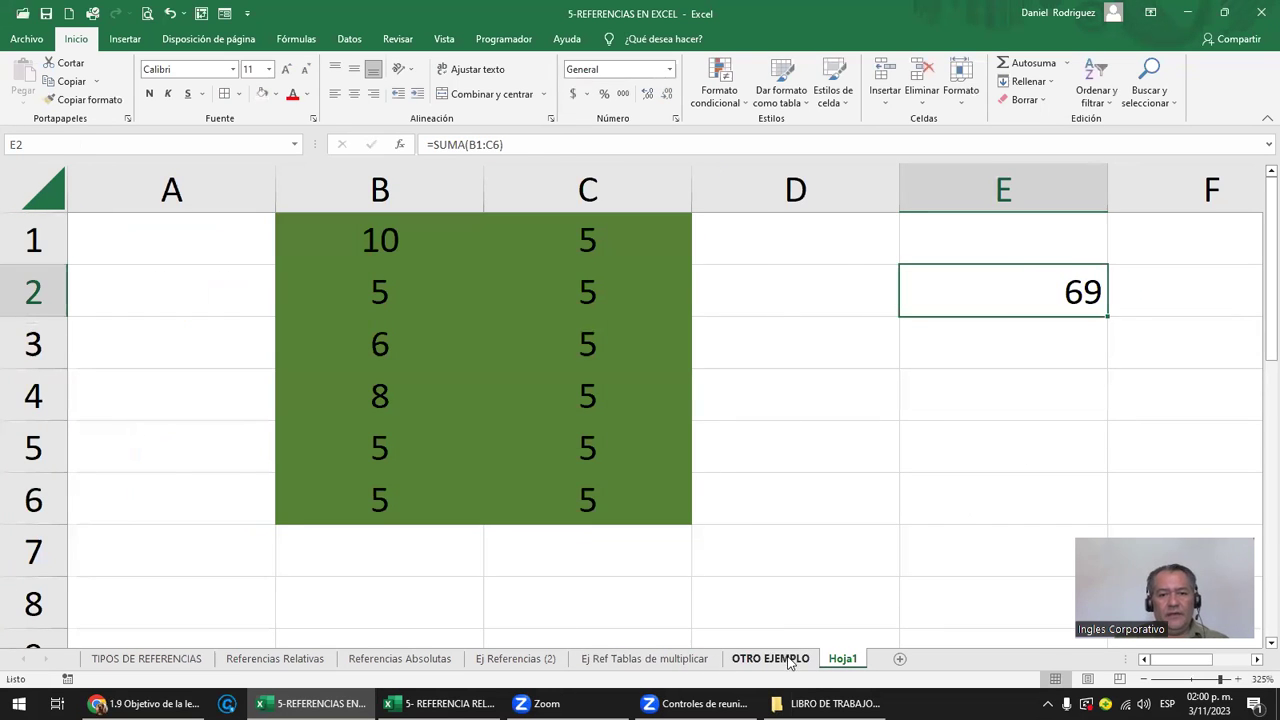
pyautogui.doubleClick(199, 380)
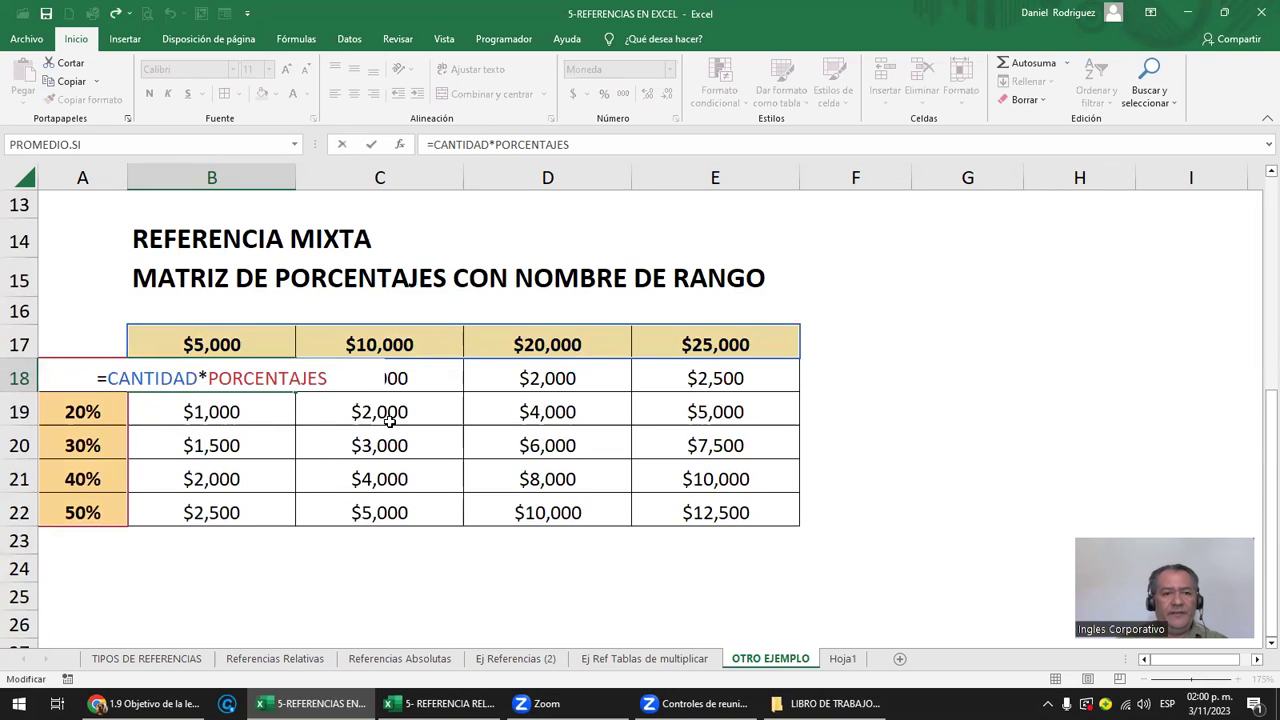
pyautogui.press('Right')
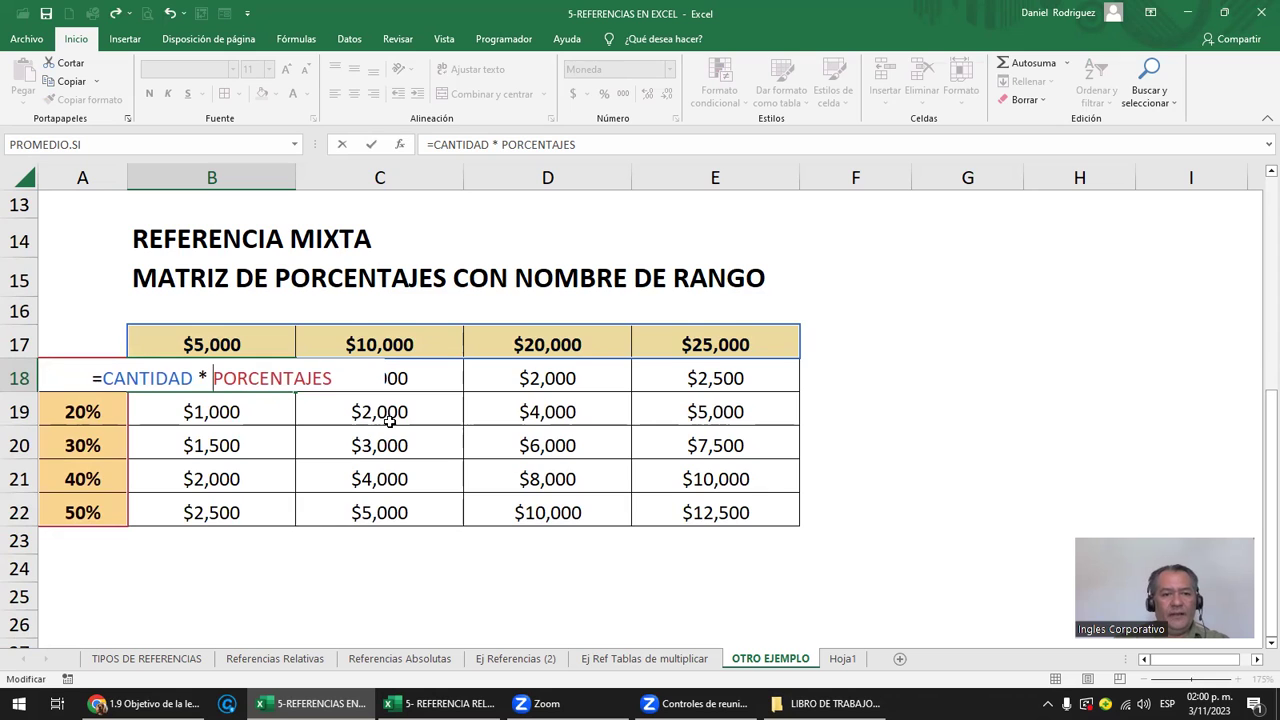
pyautogui.press('Escape')
# Scroll up to the REFERENCIA MIXTA matrix and save the workbook
pyautogui.click(927, 367)
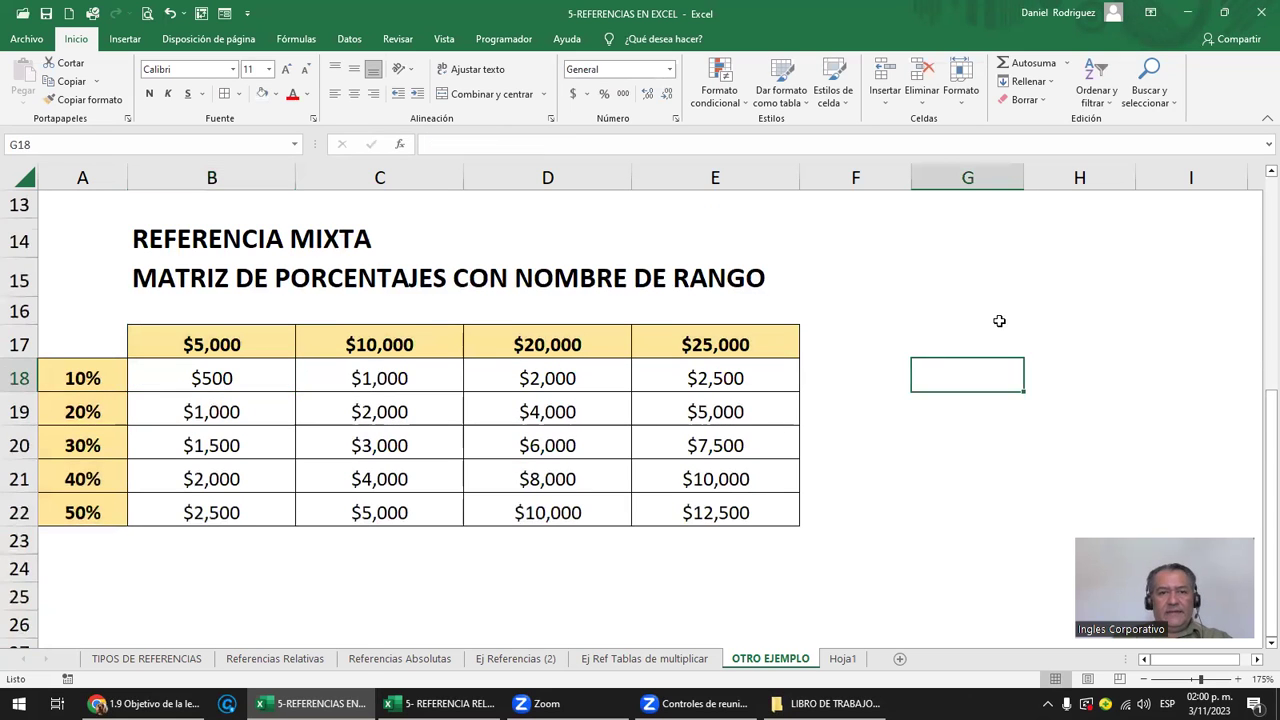
pyautogui.scroll(4, 999, 321)
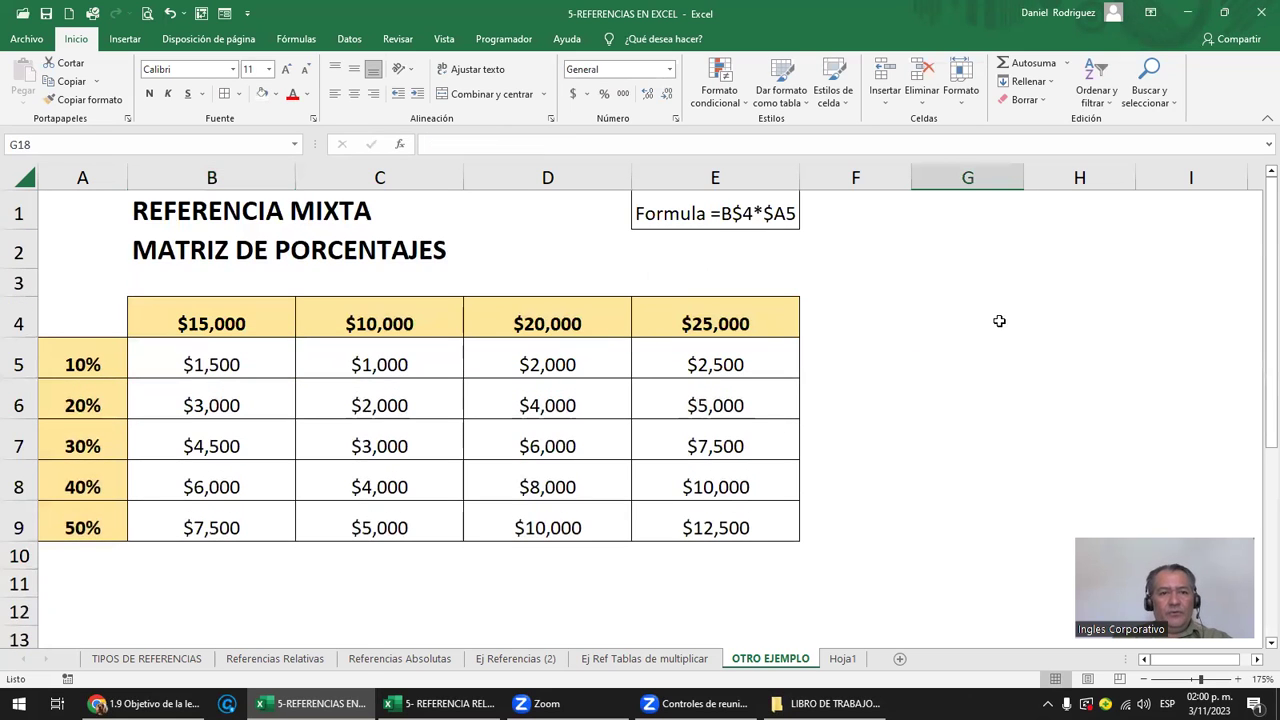
pyautogui.click(45, 17)
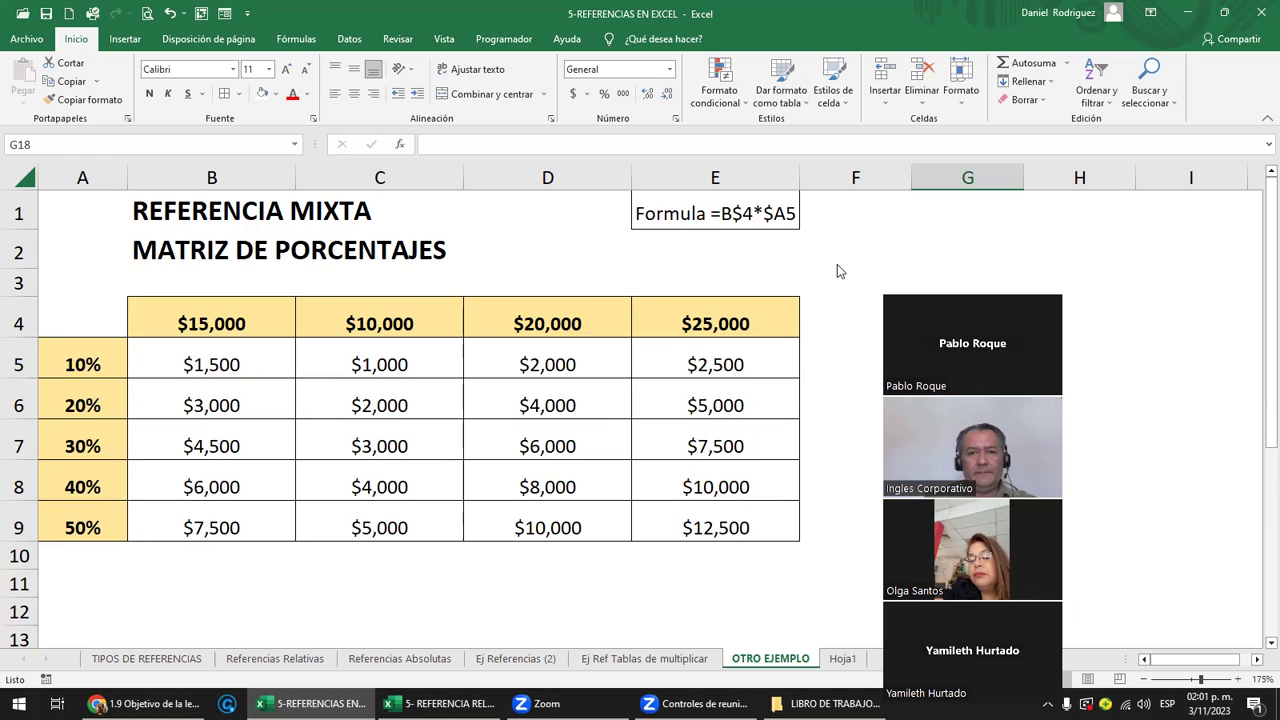
pyautogui.click(573, 210)
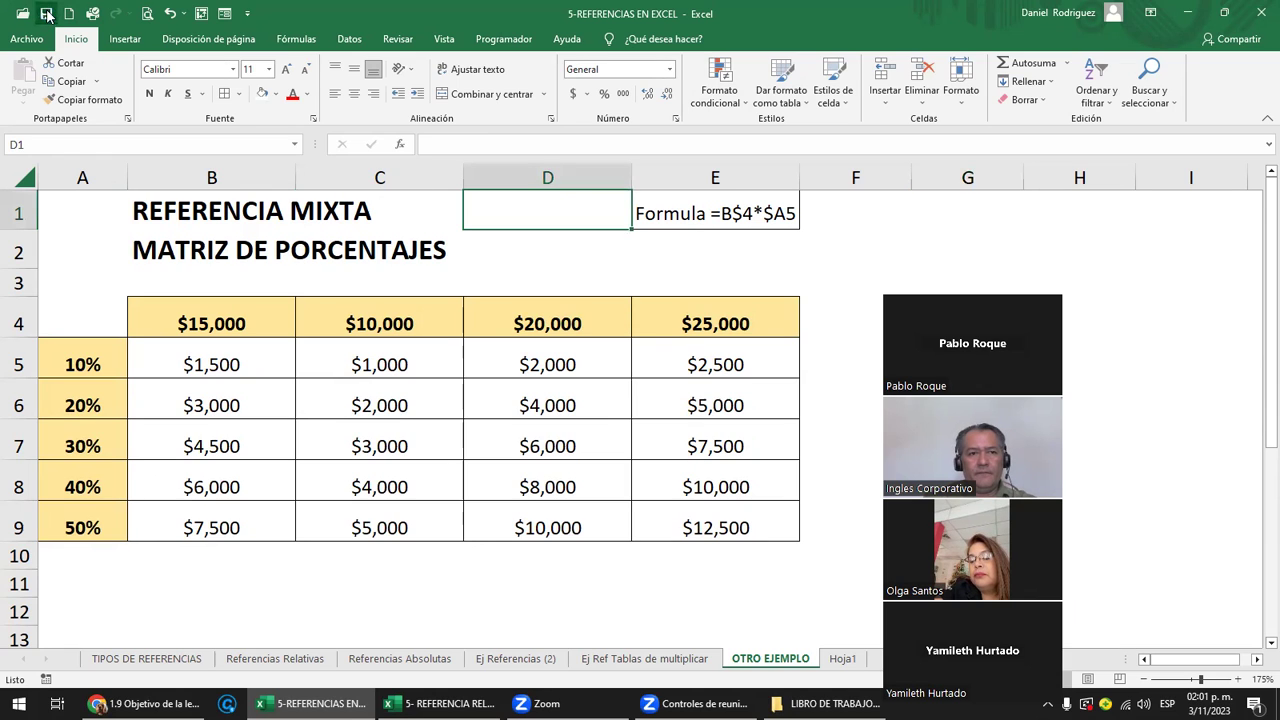